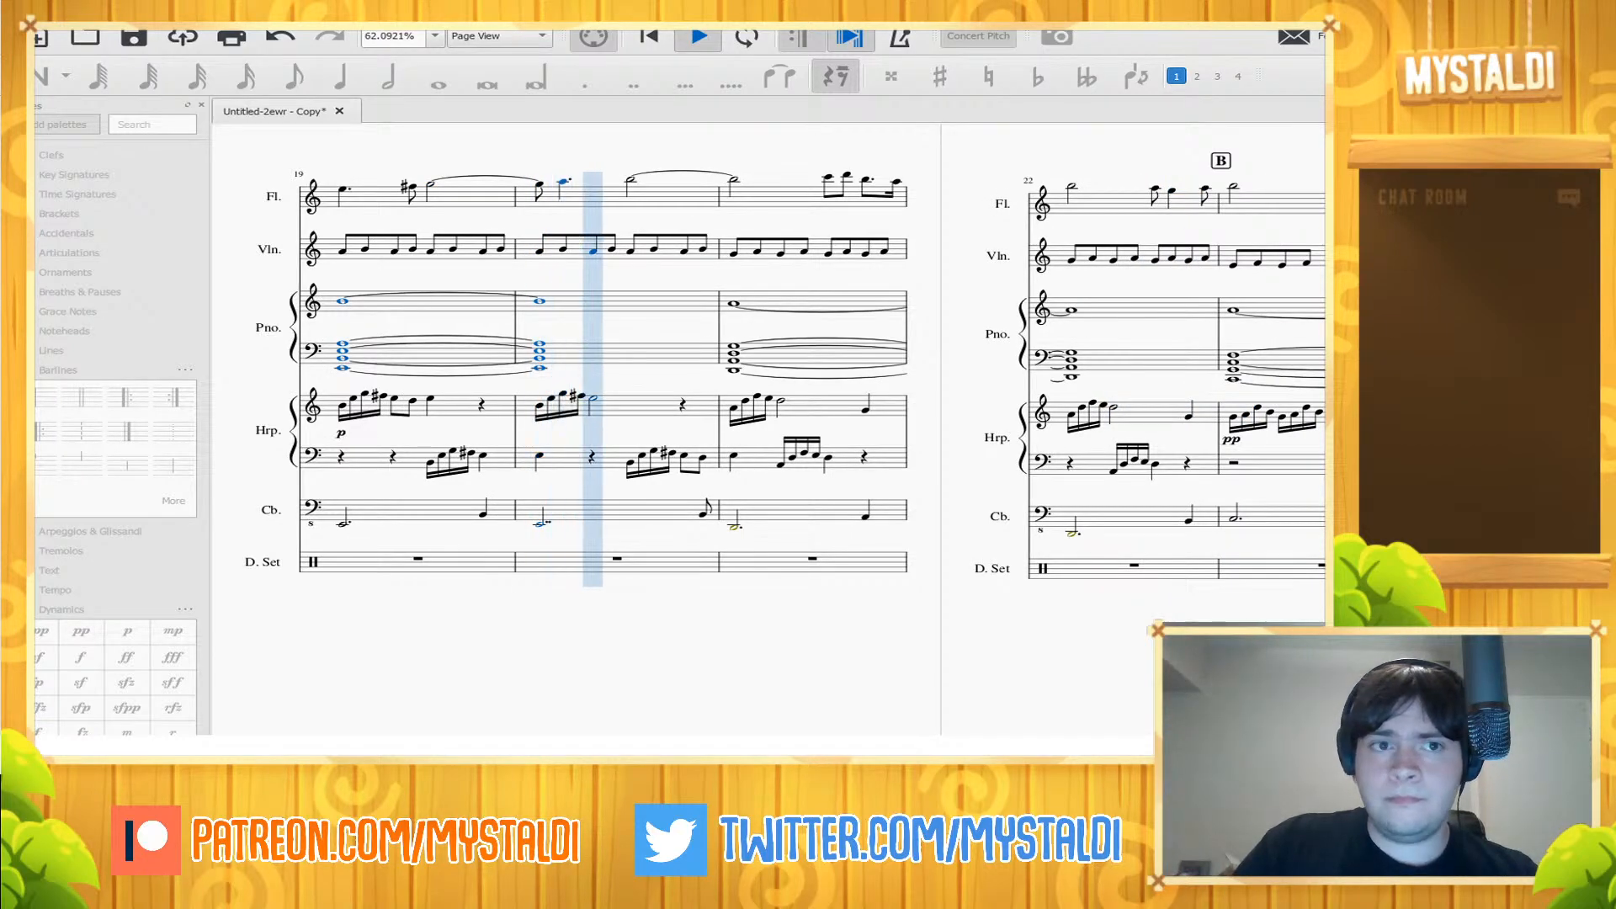
- Stop the current playback, clear the selection, and play the score from the Intro to measure 25
key("space")
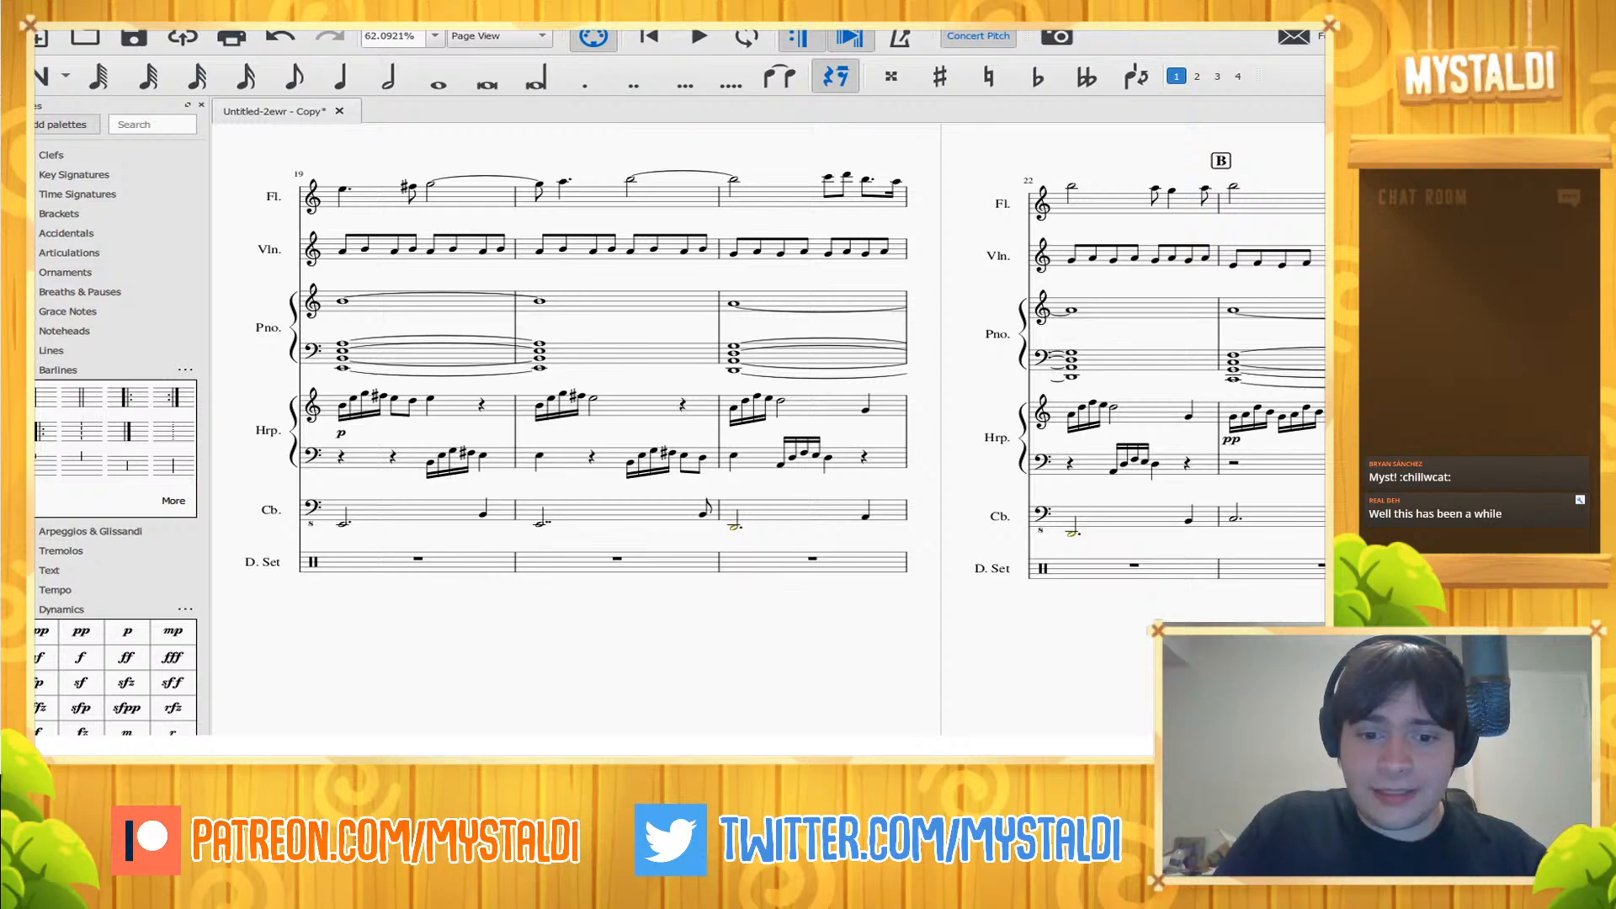
key("Escape")
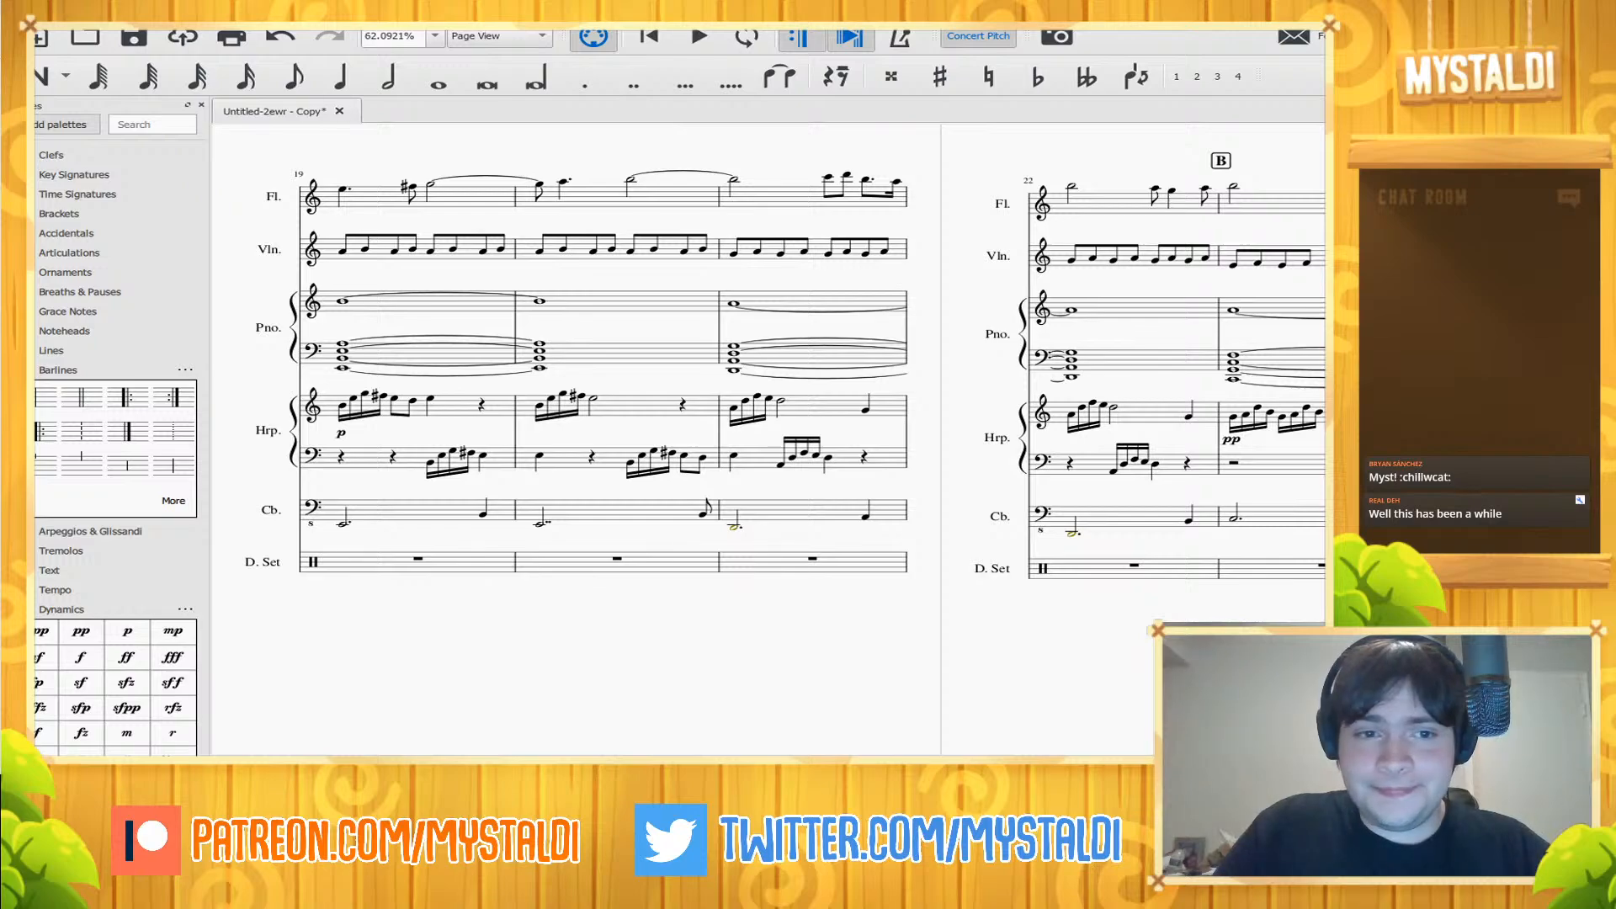
key("space")
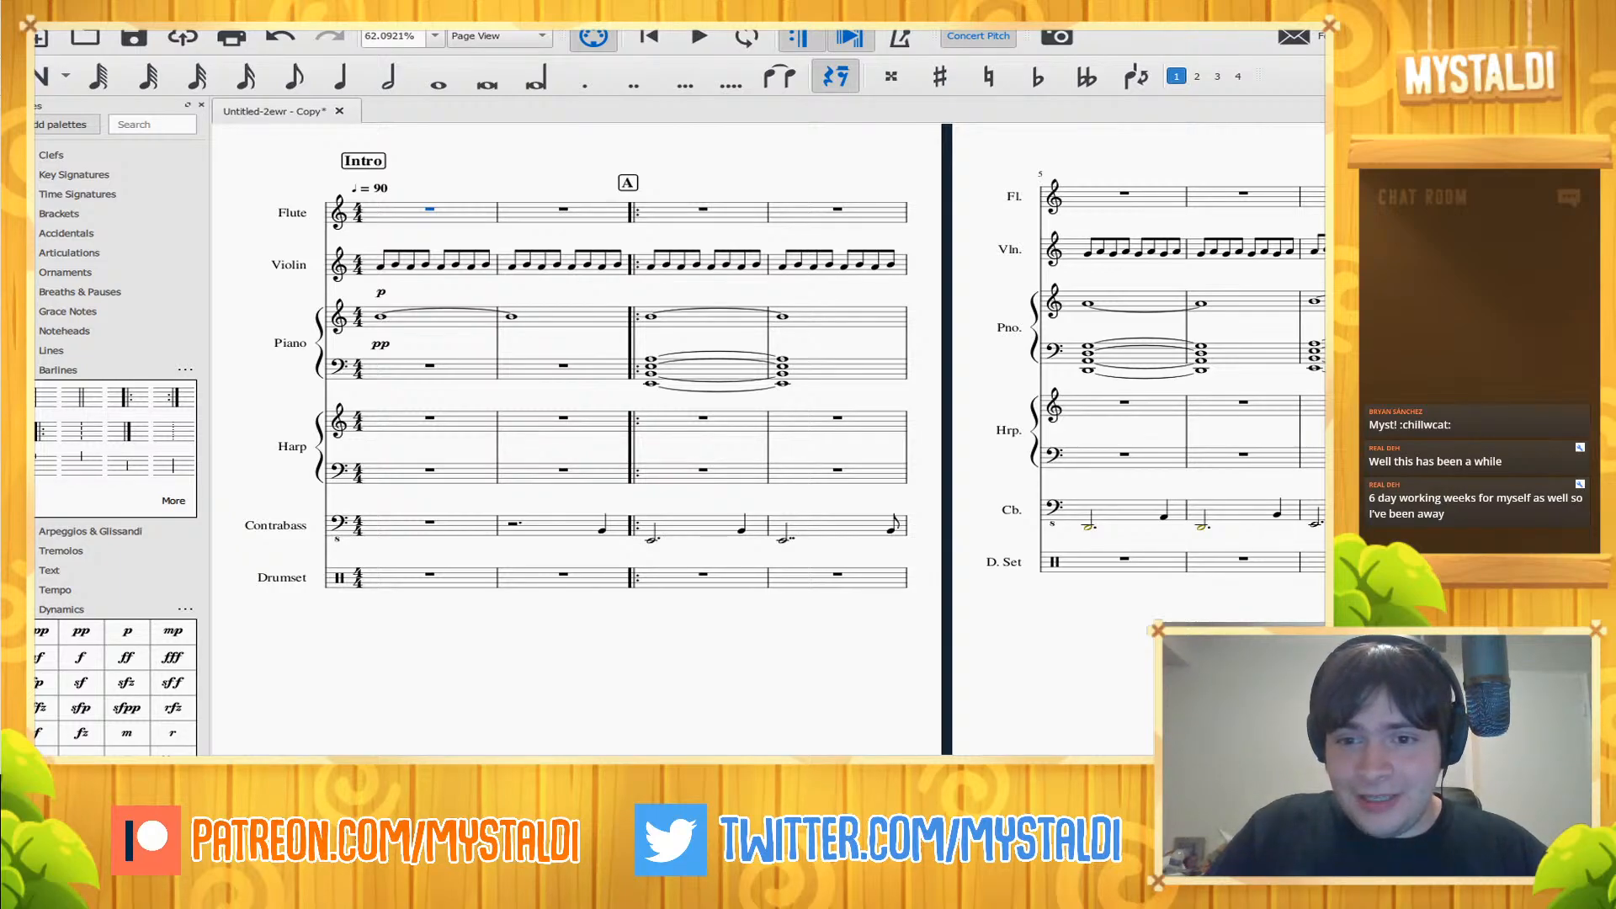
key("space")
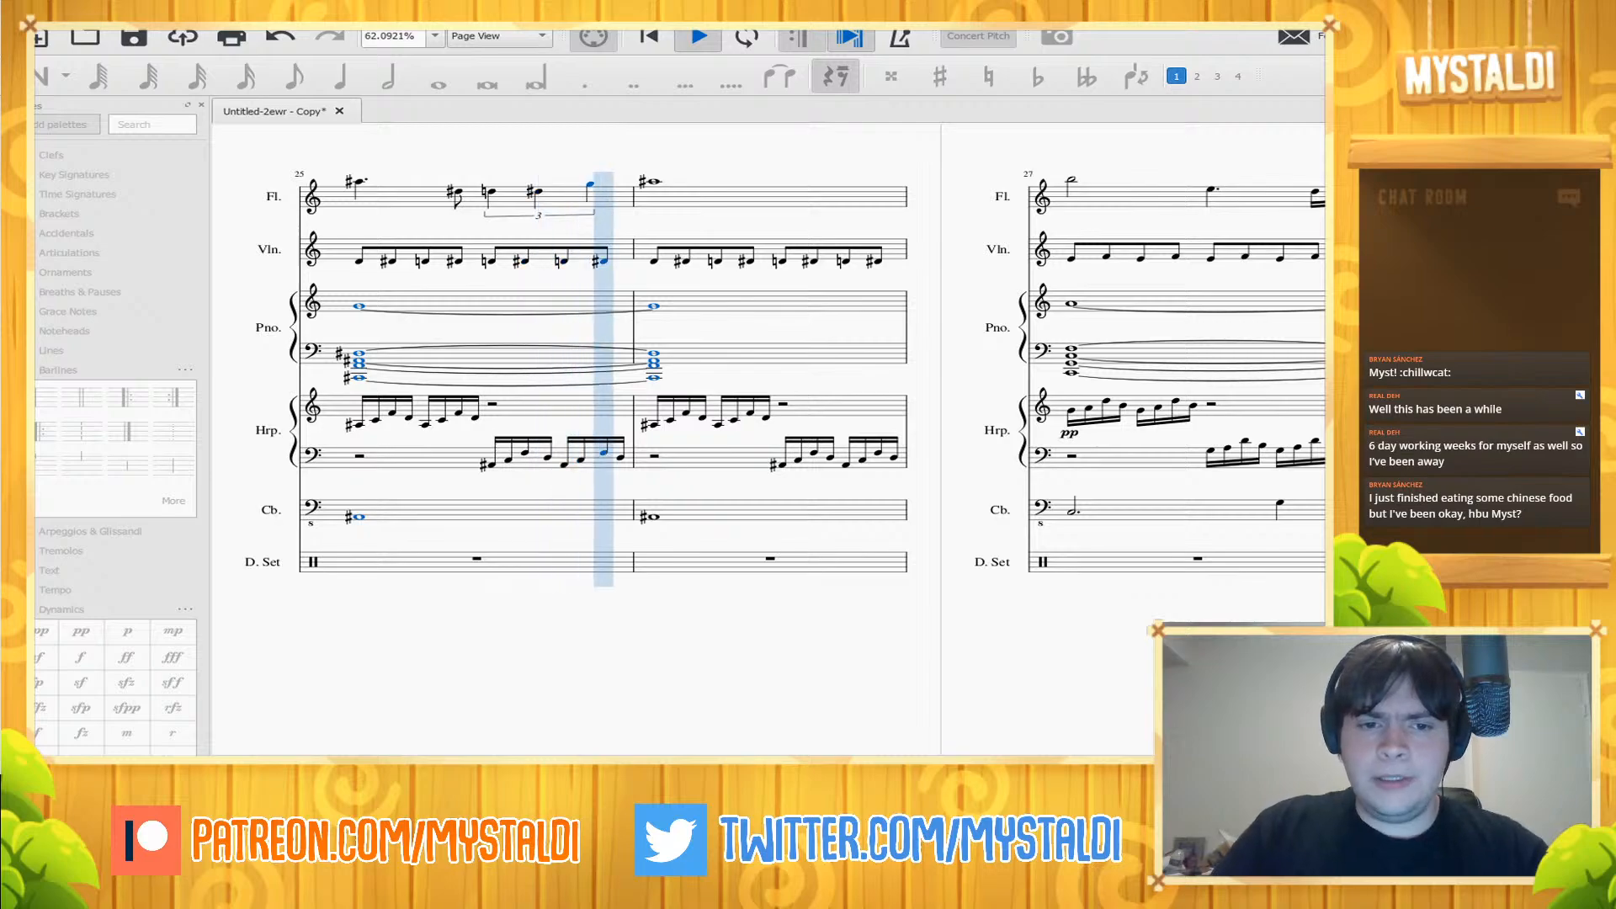
key("space")
- Respell the violin's sharps in measure 25 as flats and repeat that measure into measure 26
left_click_drag(471, 627, 973, 602)
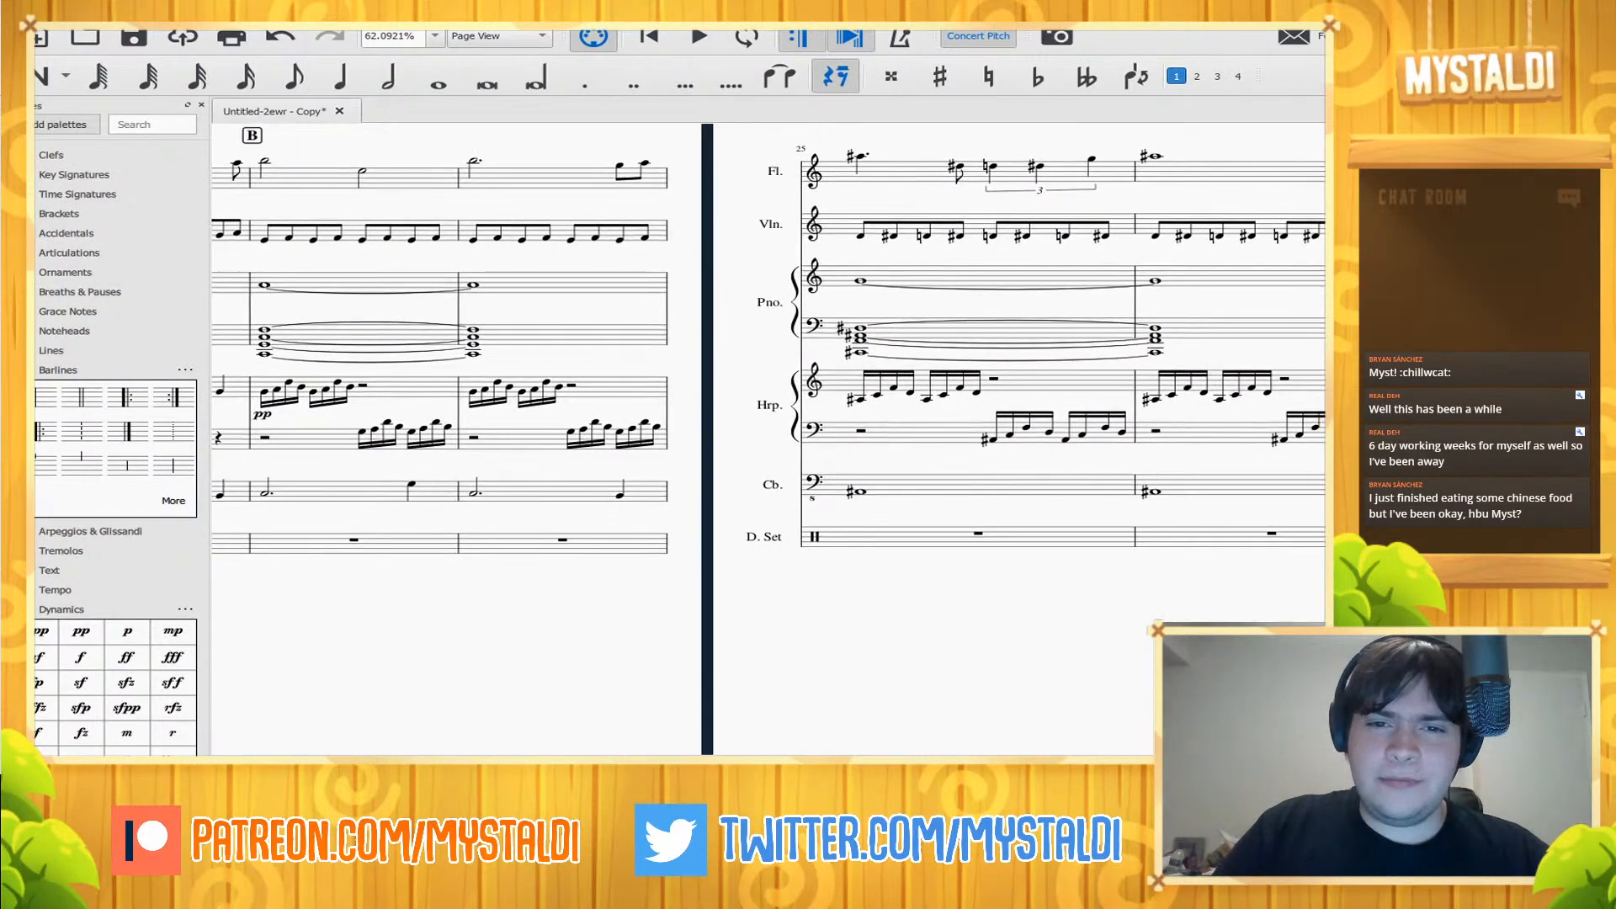
left_click(977, 226)
key("Down")
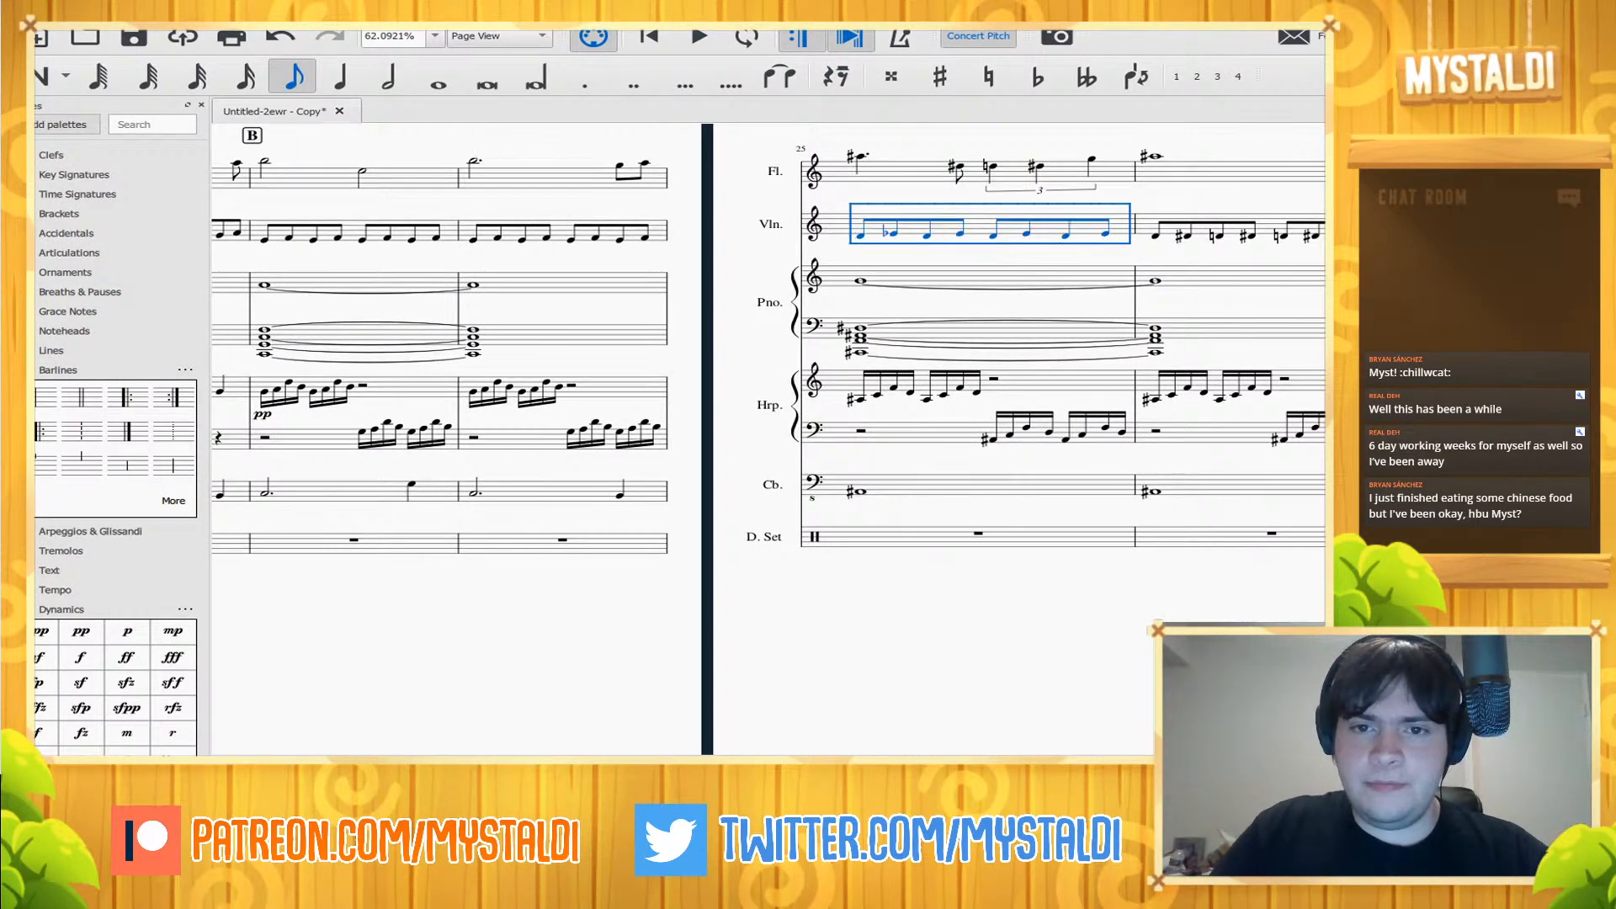
key("r")
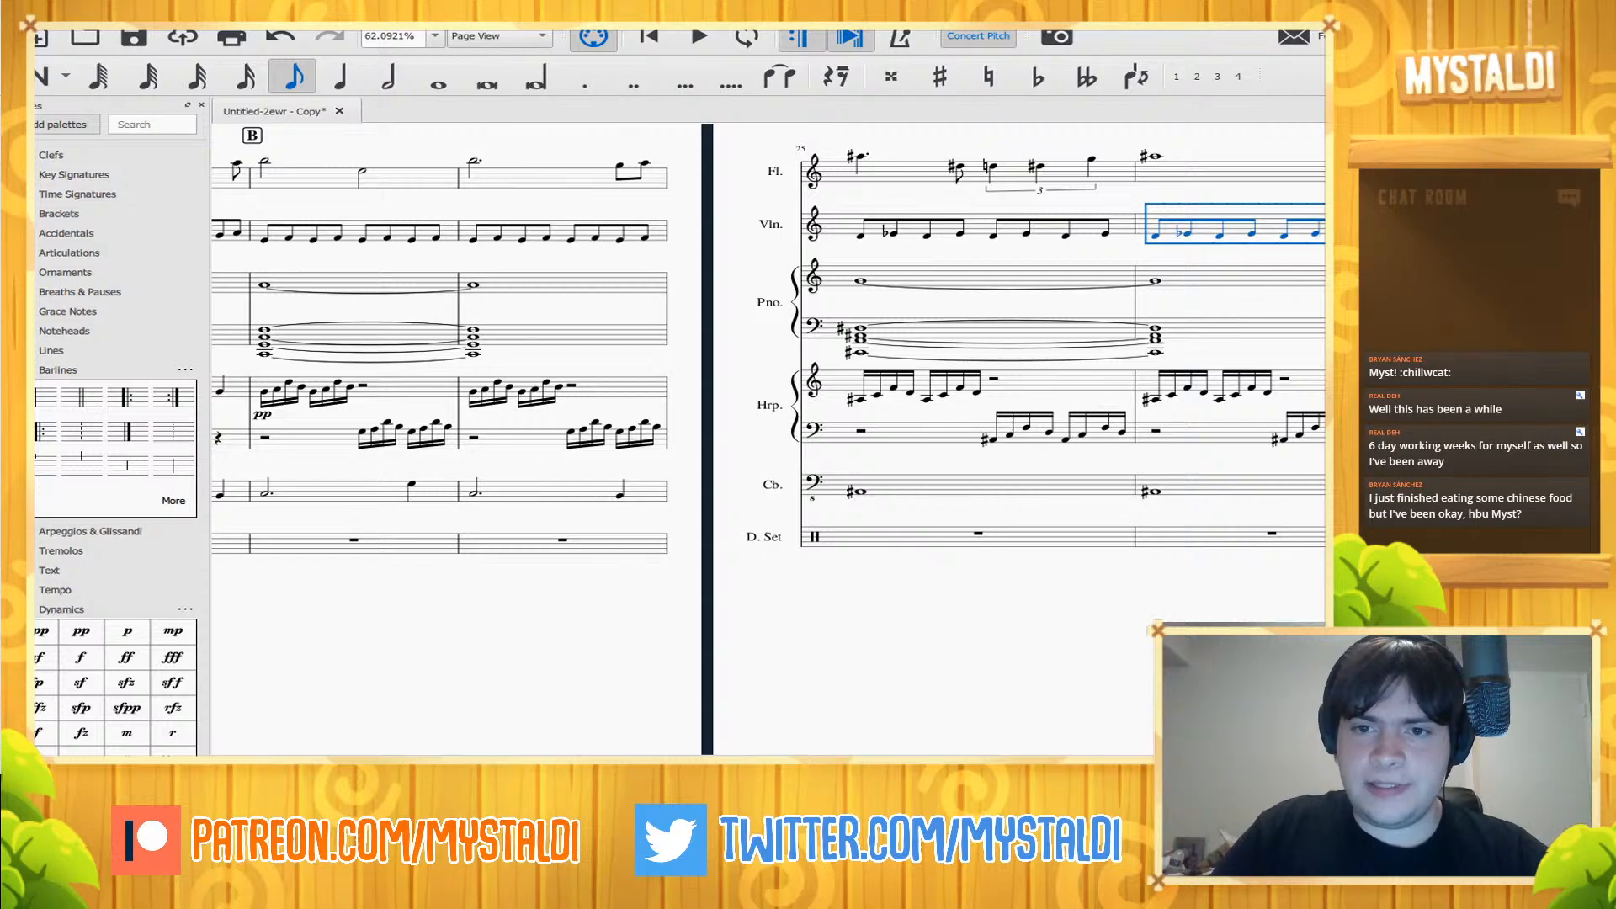
- Play back measures 24 and 25 in short passes and audition the harp's treble notes in measure 25
key("space")
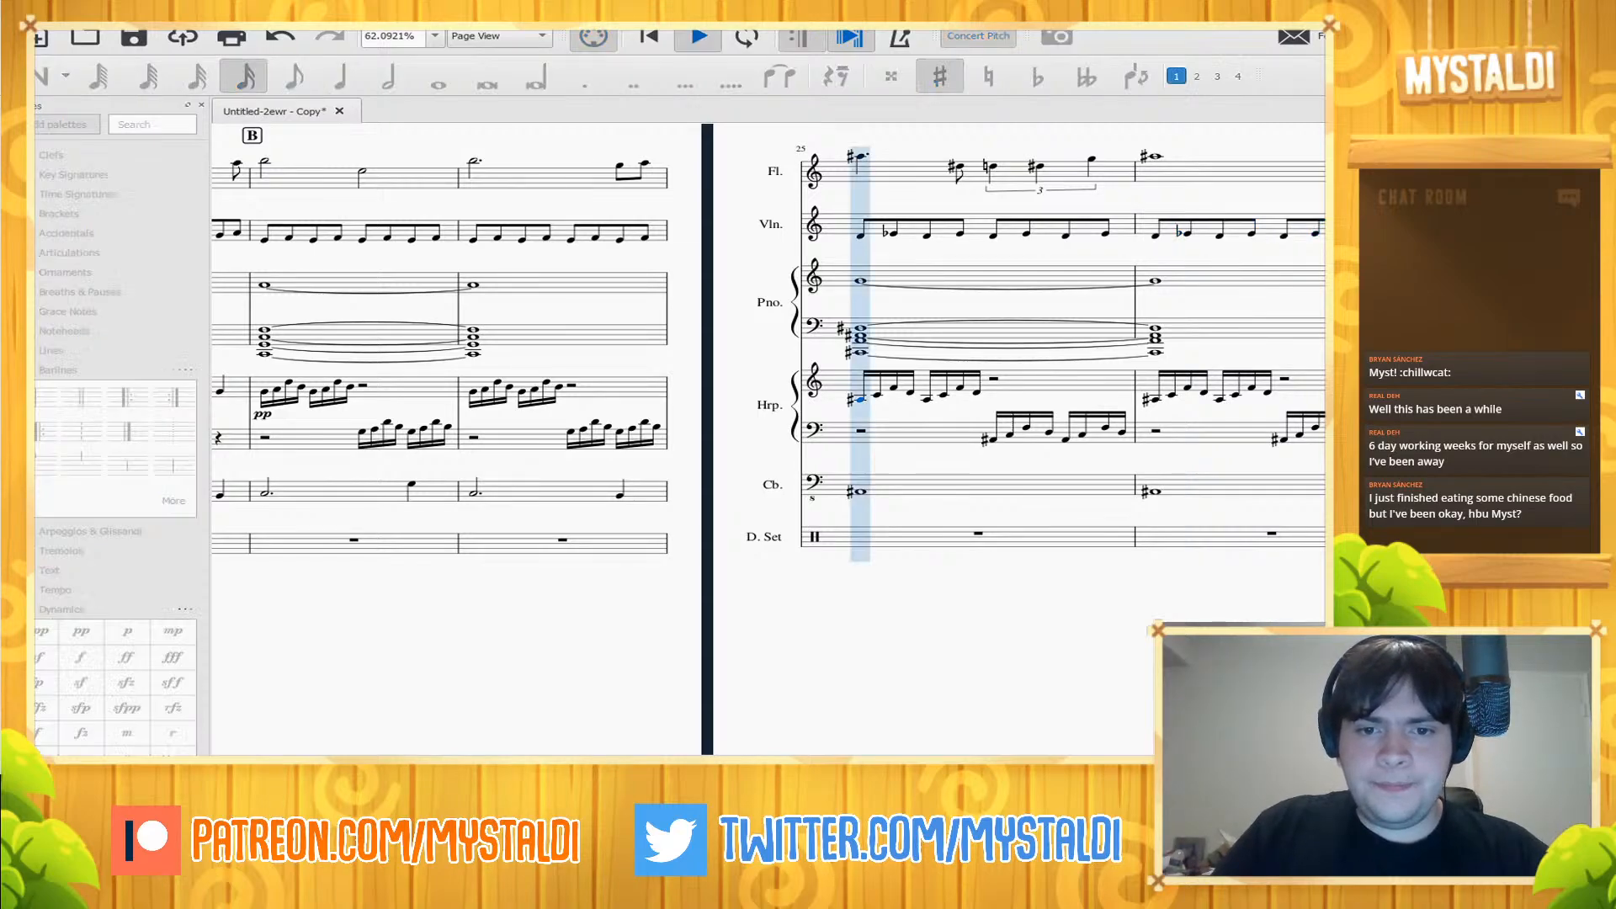
key("space")
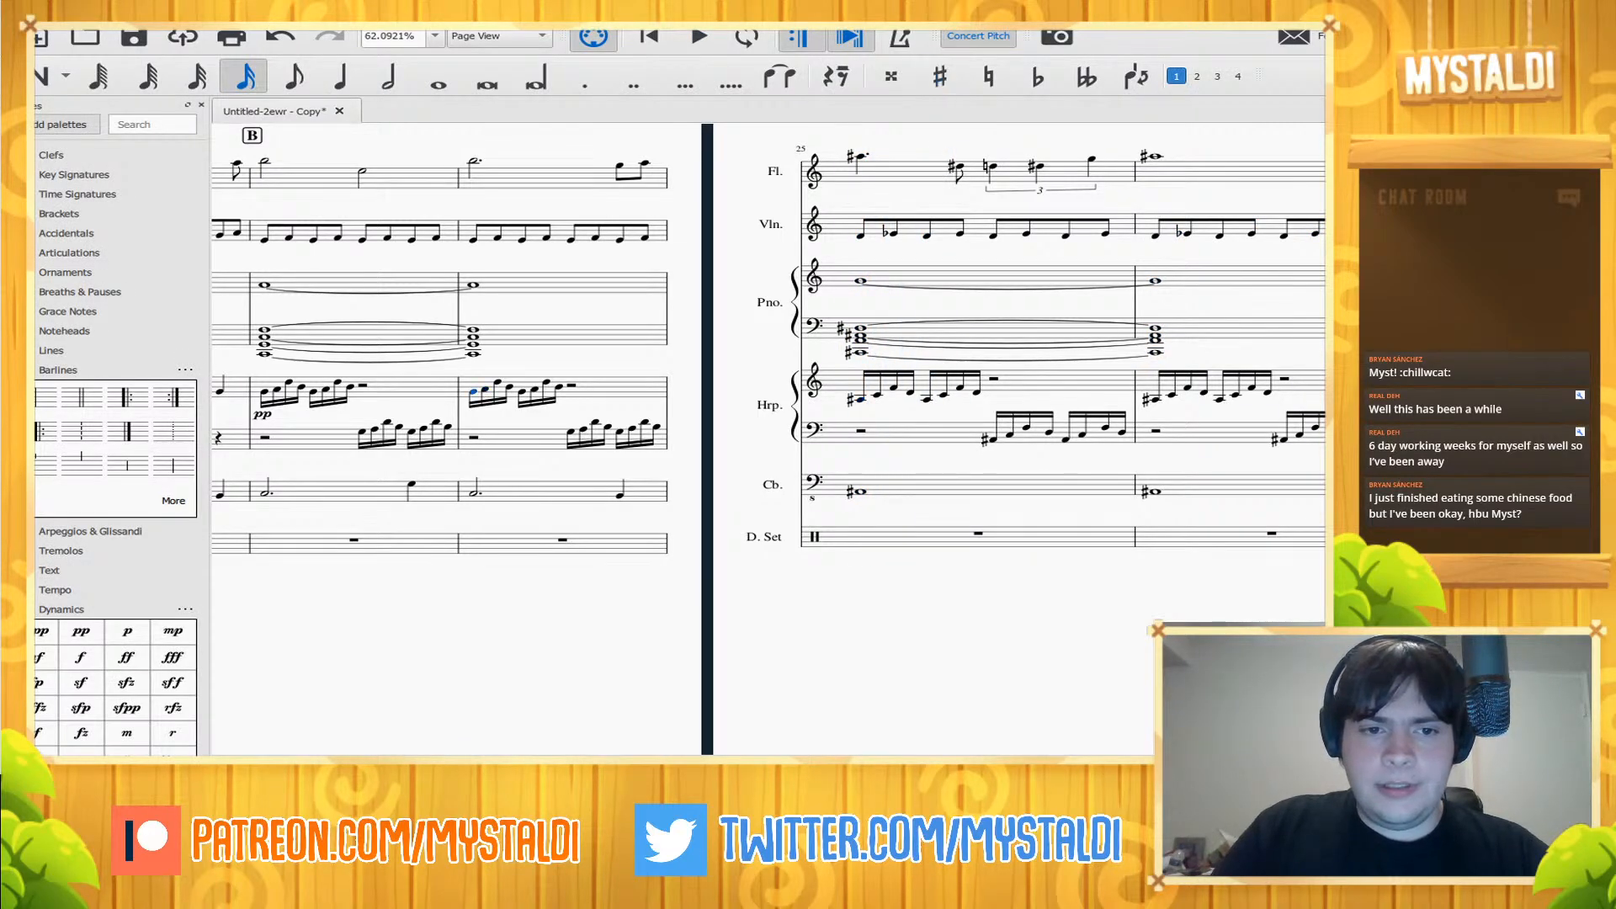
key("space")
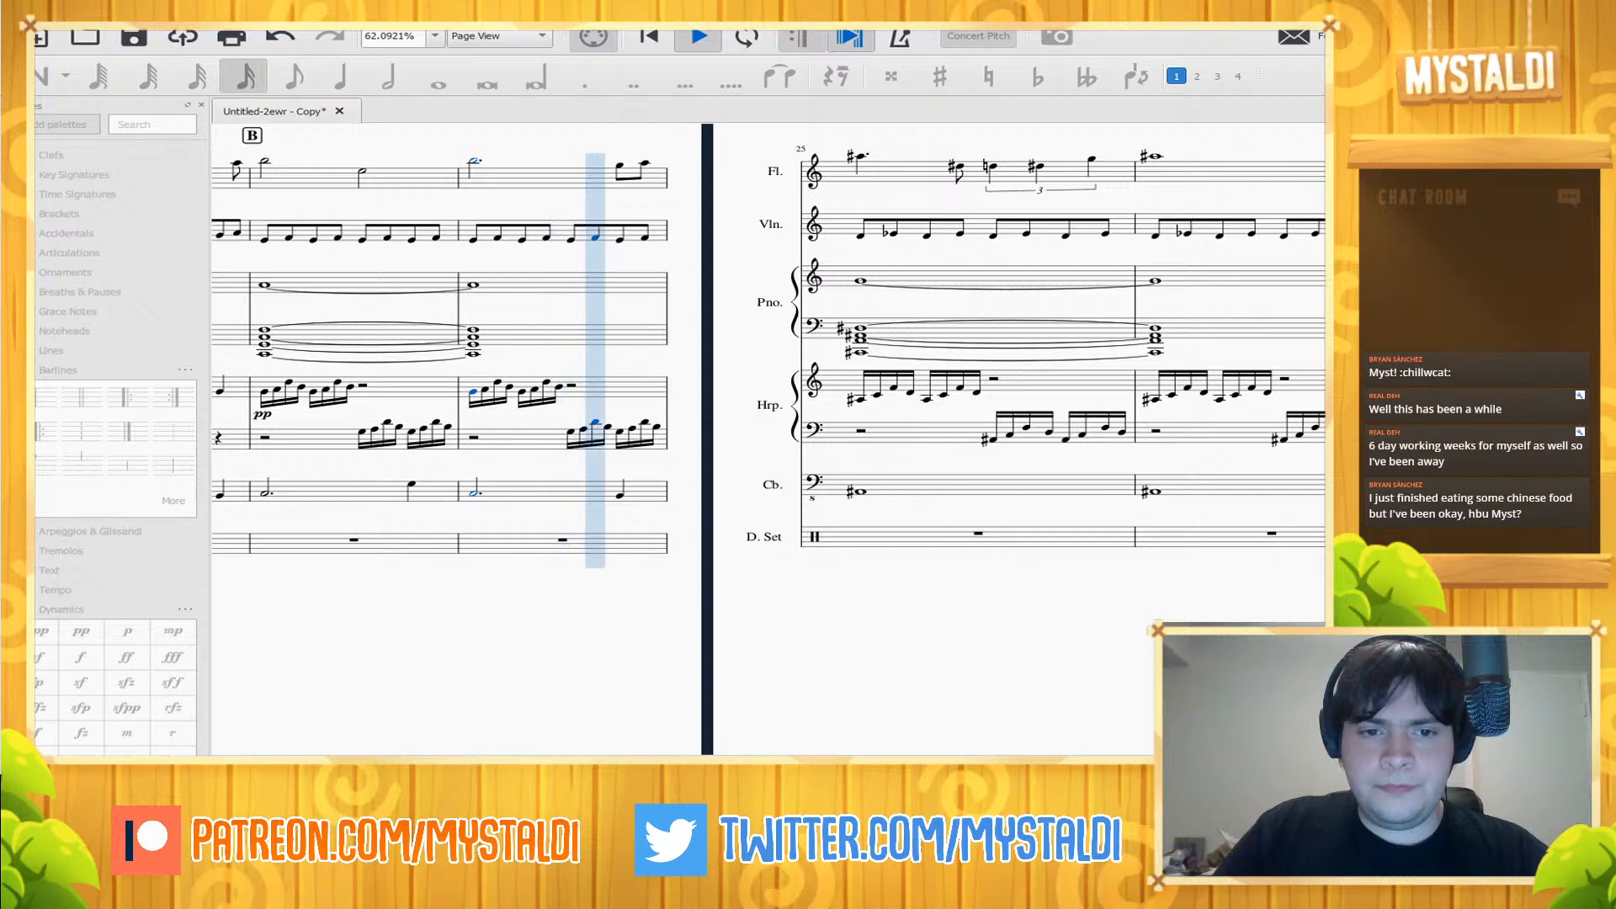
key("space")
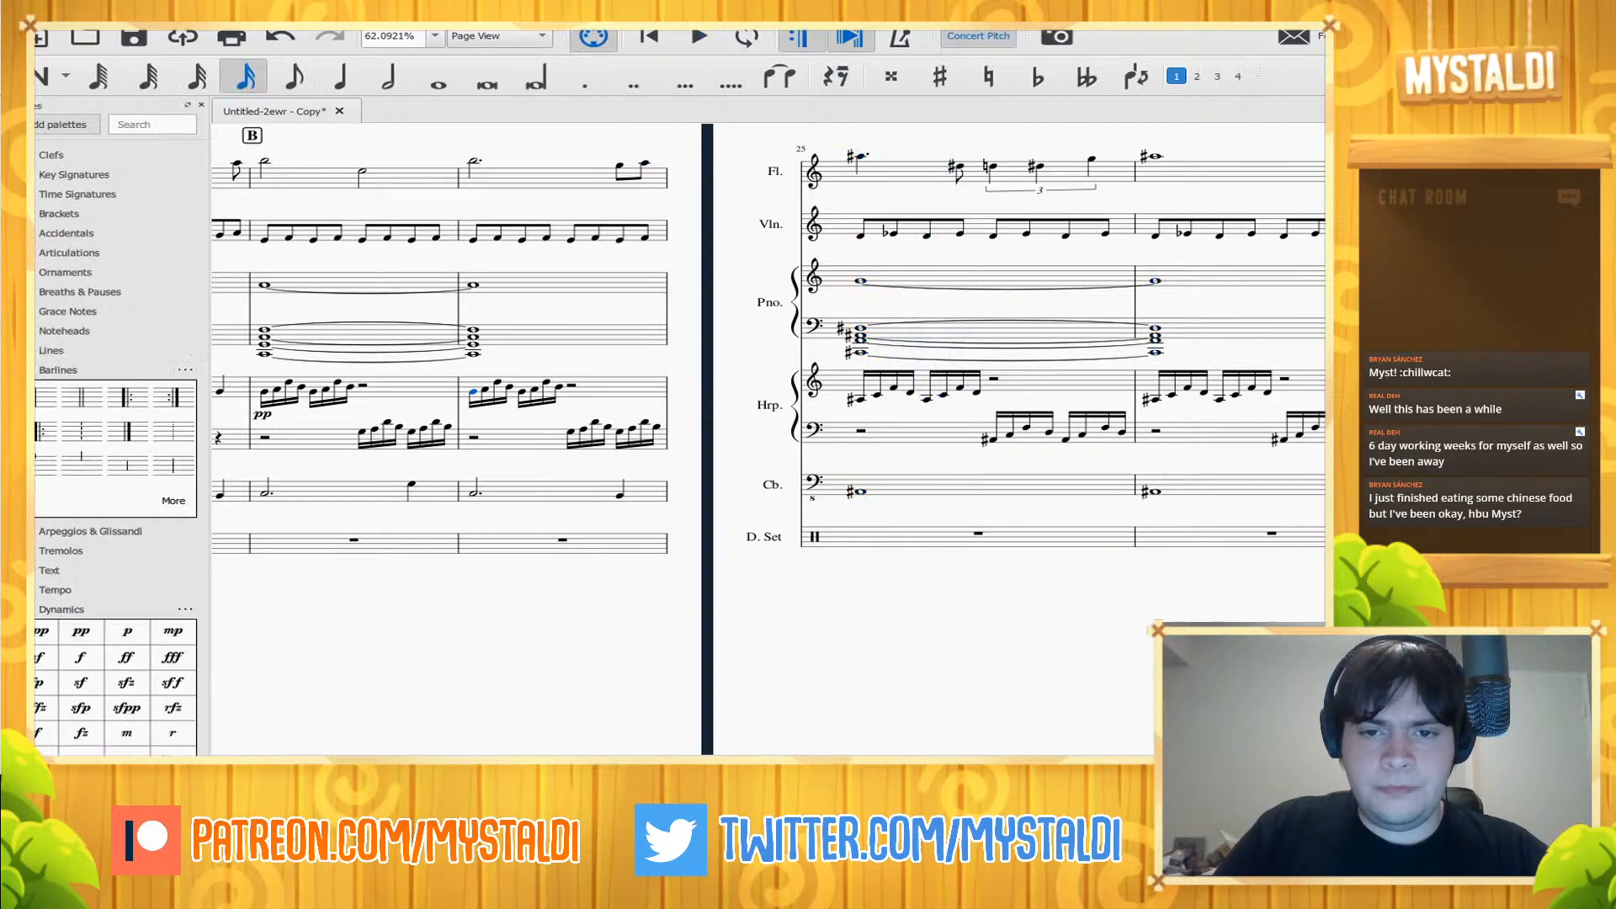
left_click(1053, 389)
key("space")
key("space")
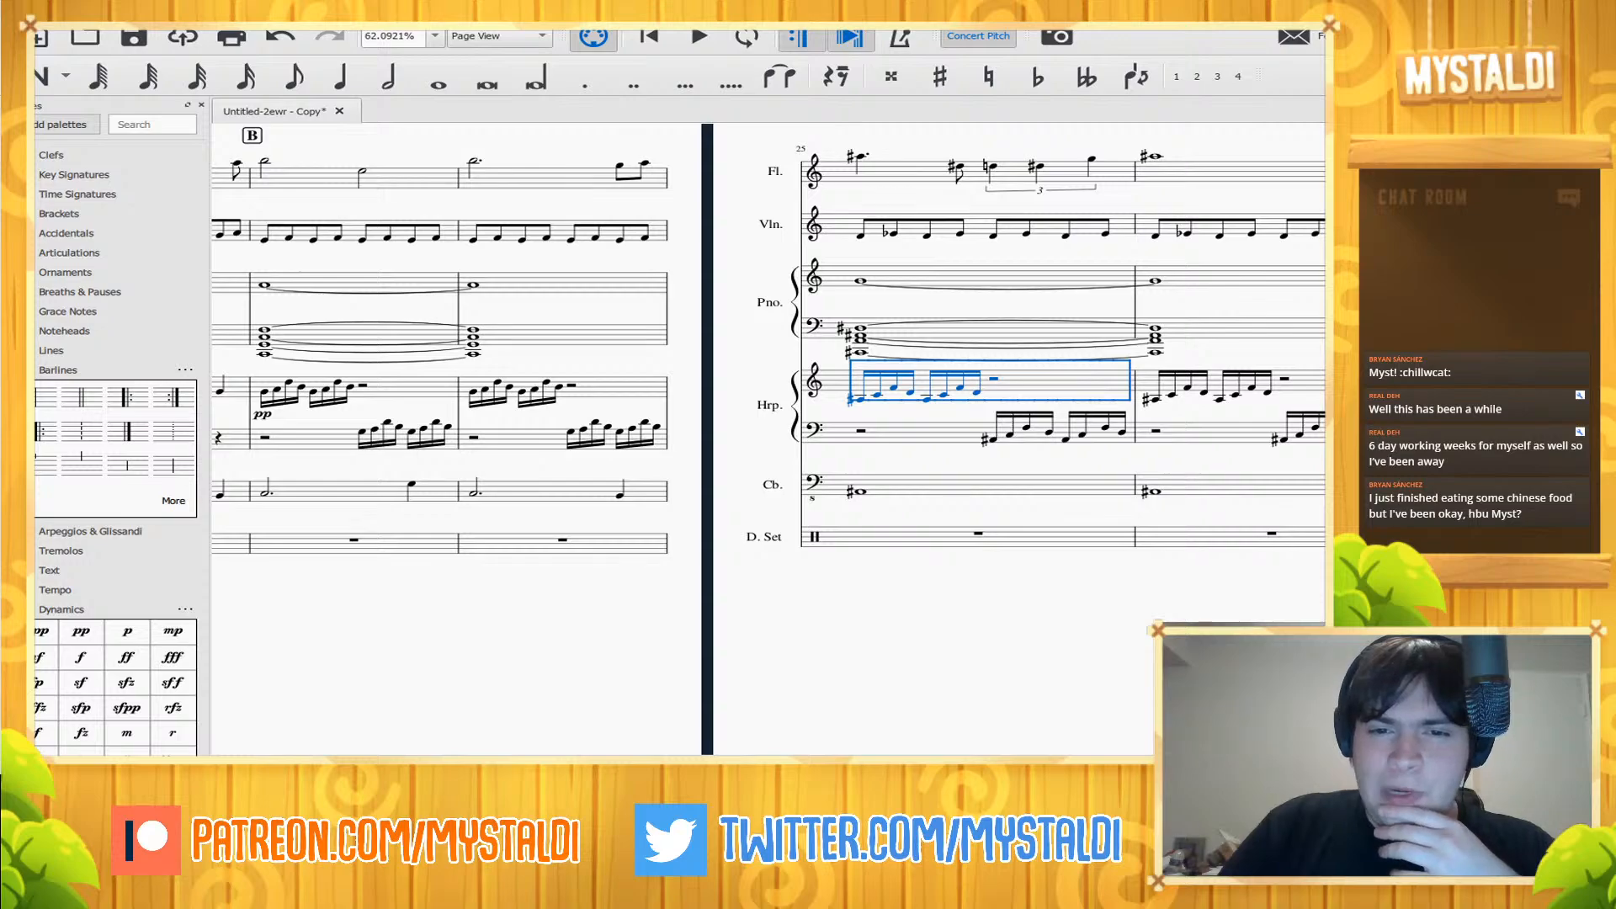
left_click(861, 399)
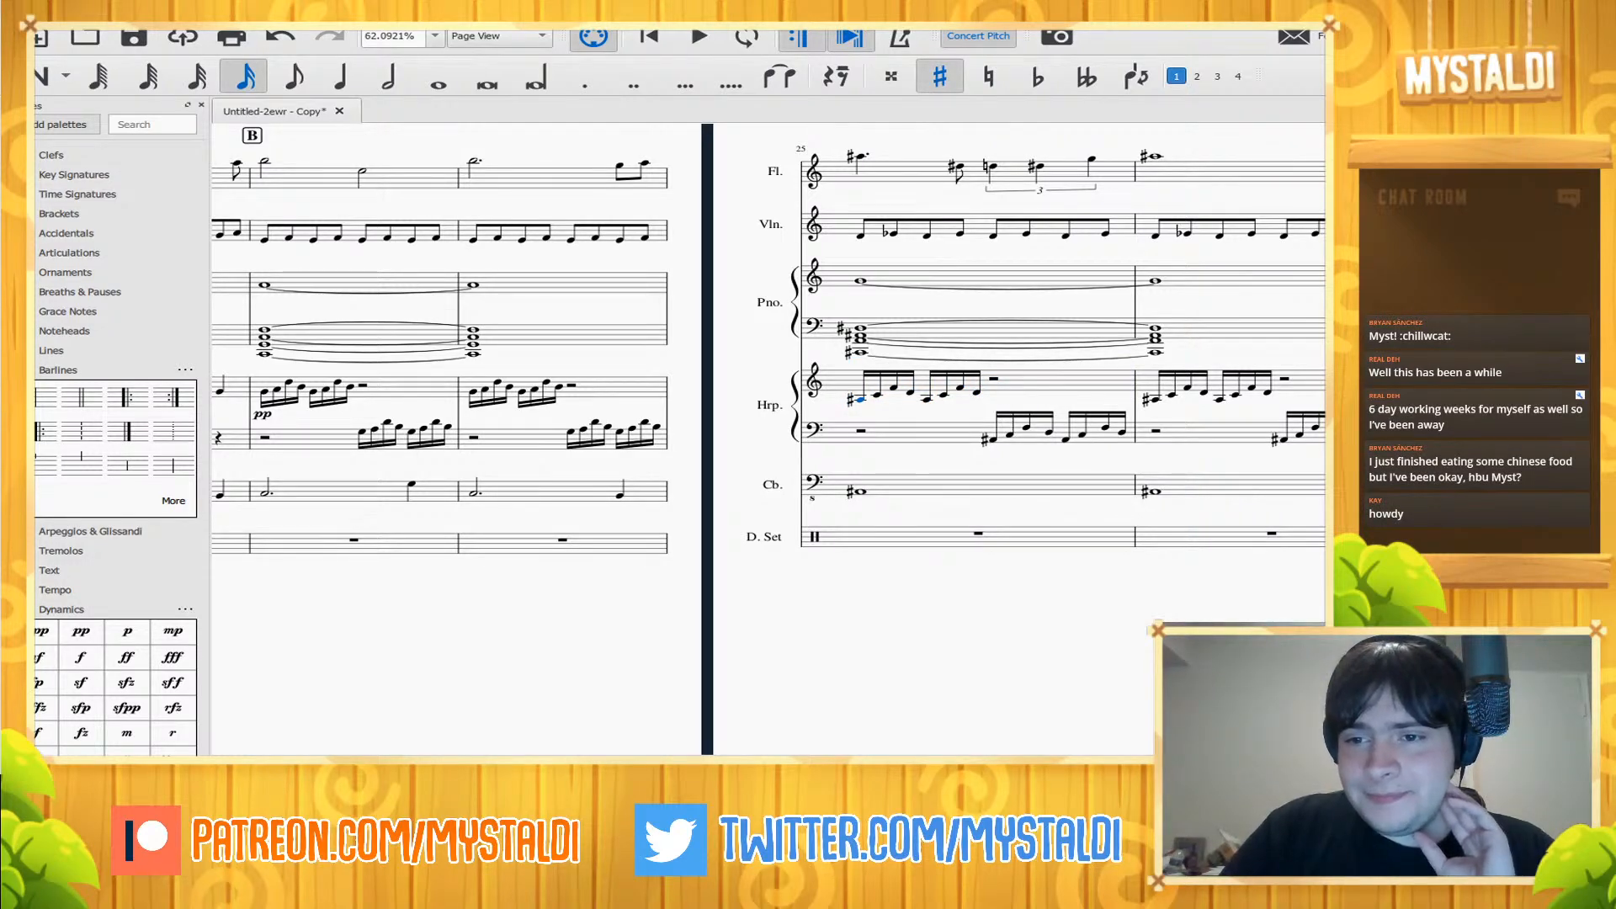
key("ctrl+Left")
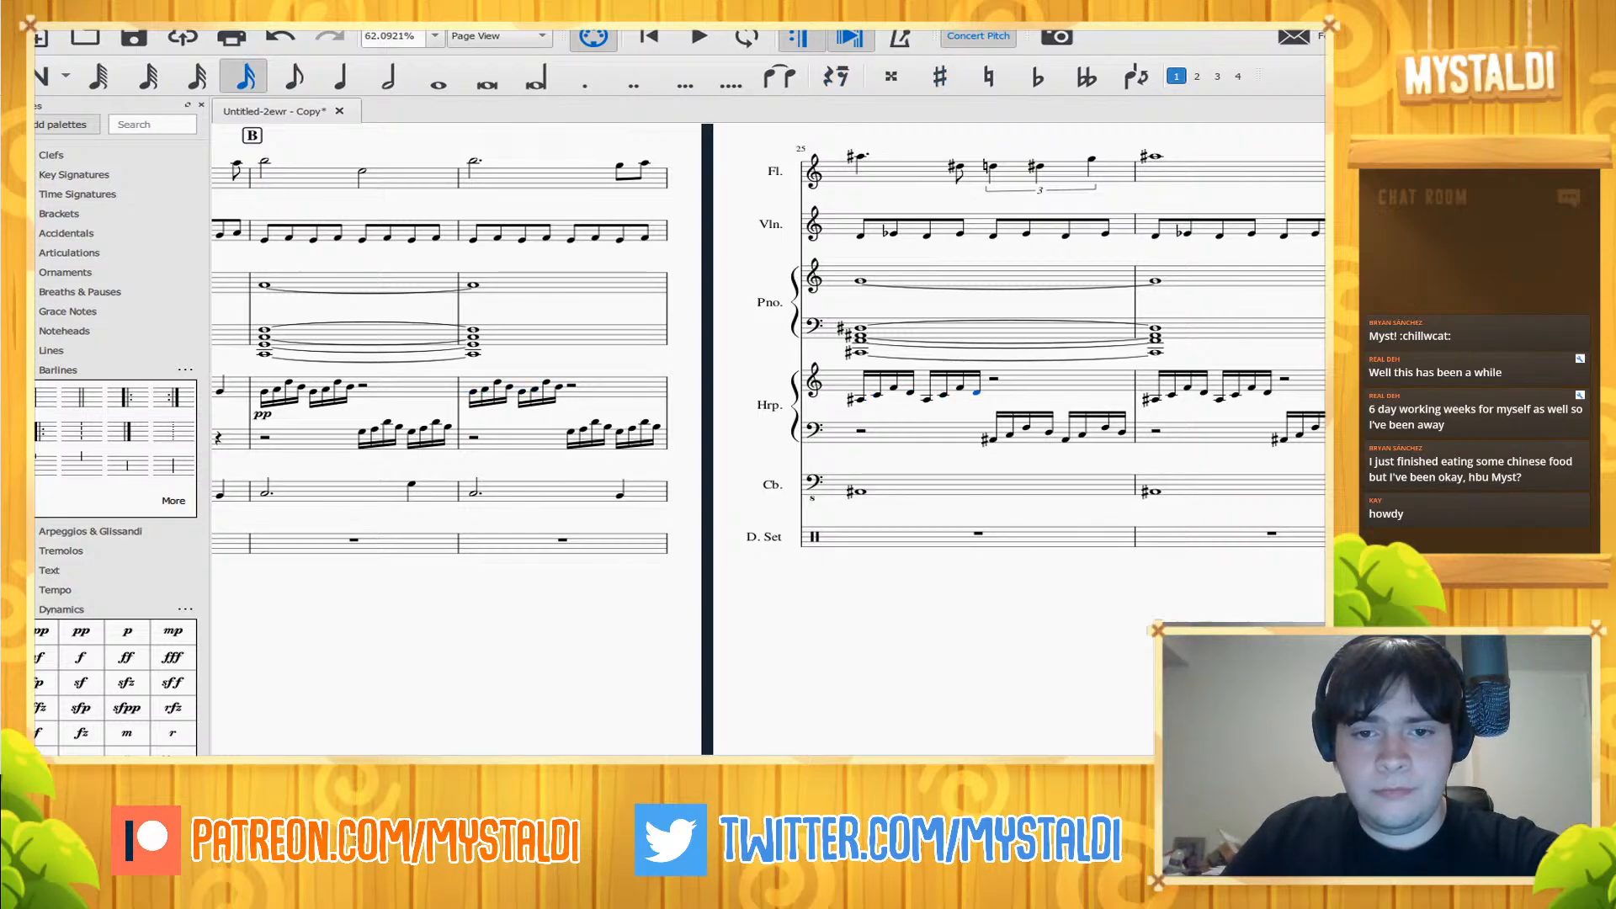
- Lower the harp's treble-staff notes in measure 24 by an octave and play back the change
left_click(619, 388)
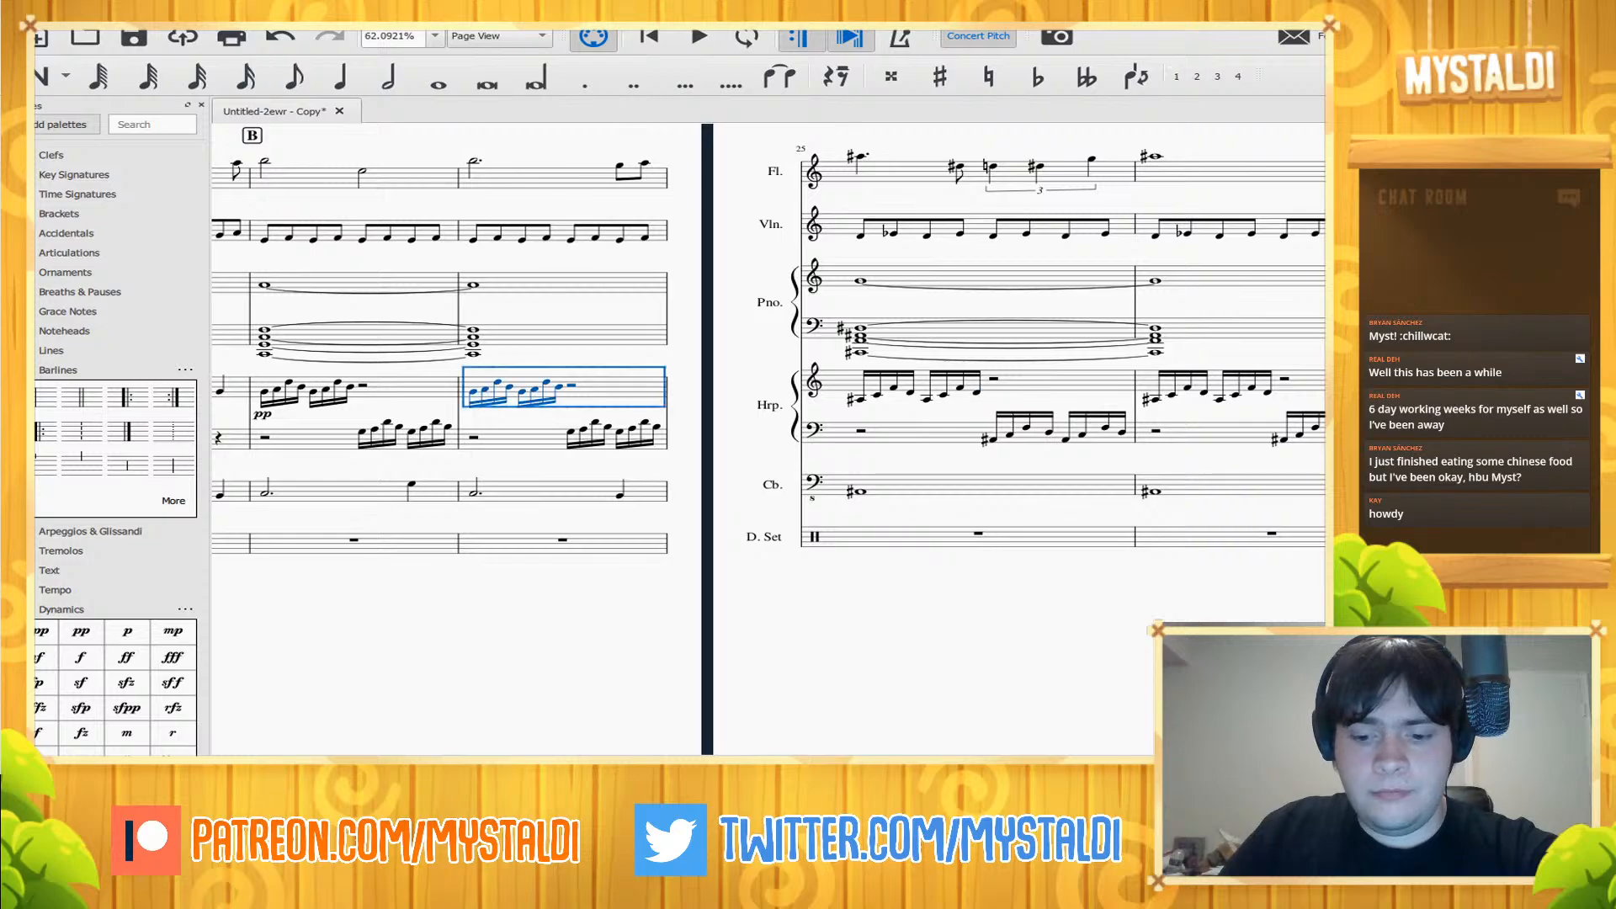
key("ctrl+Down")
key("space")
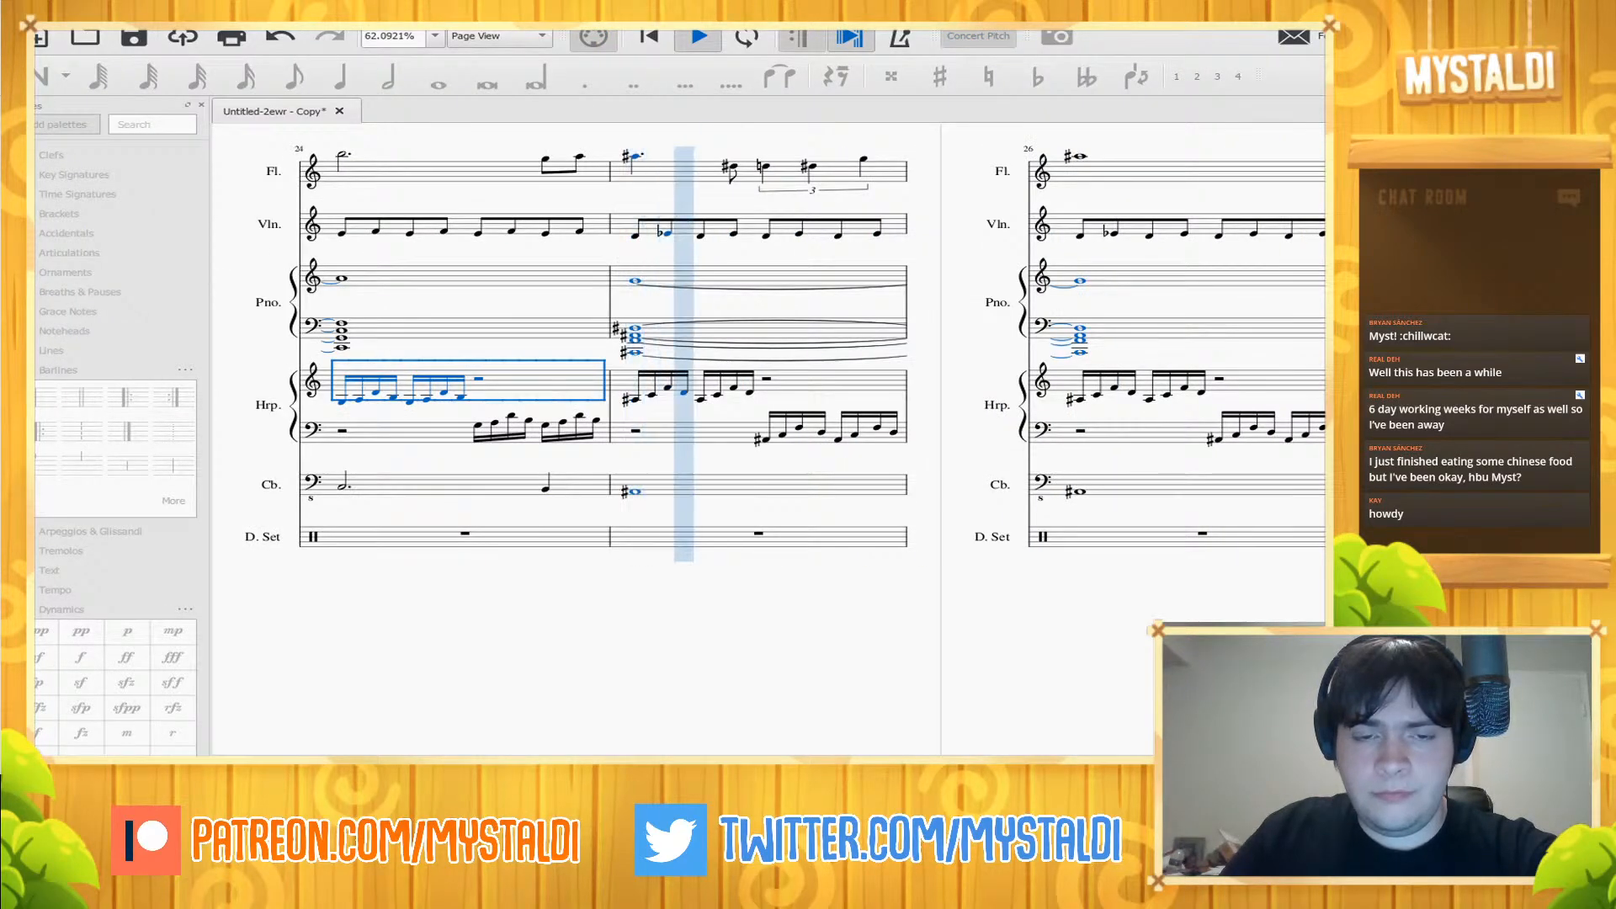
key("space")
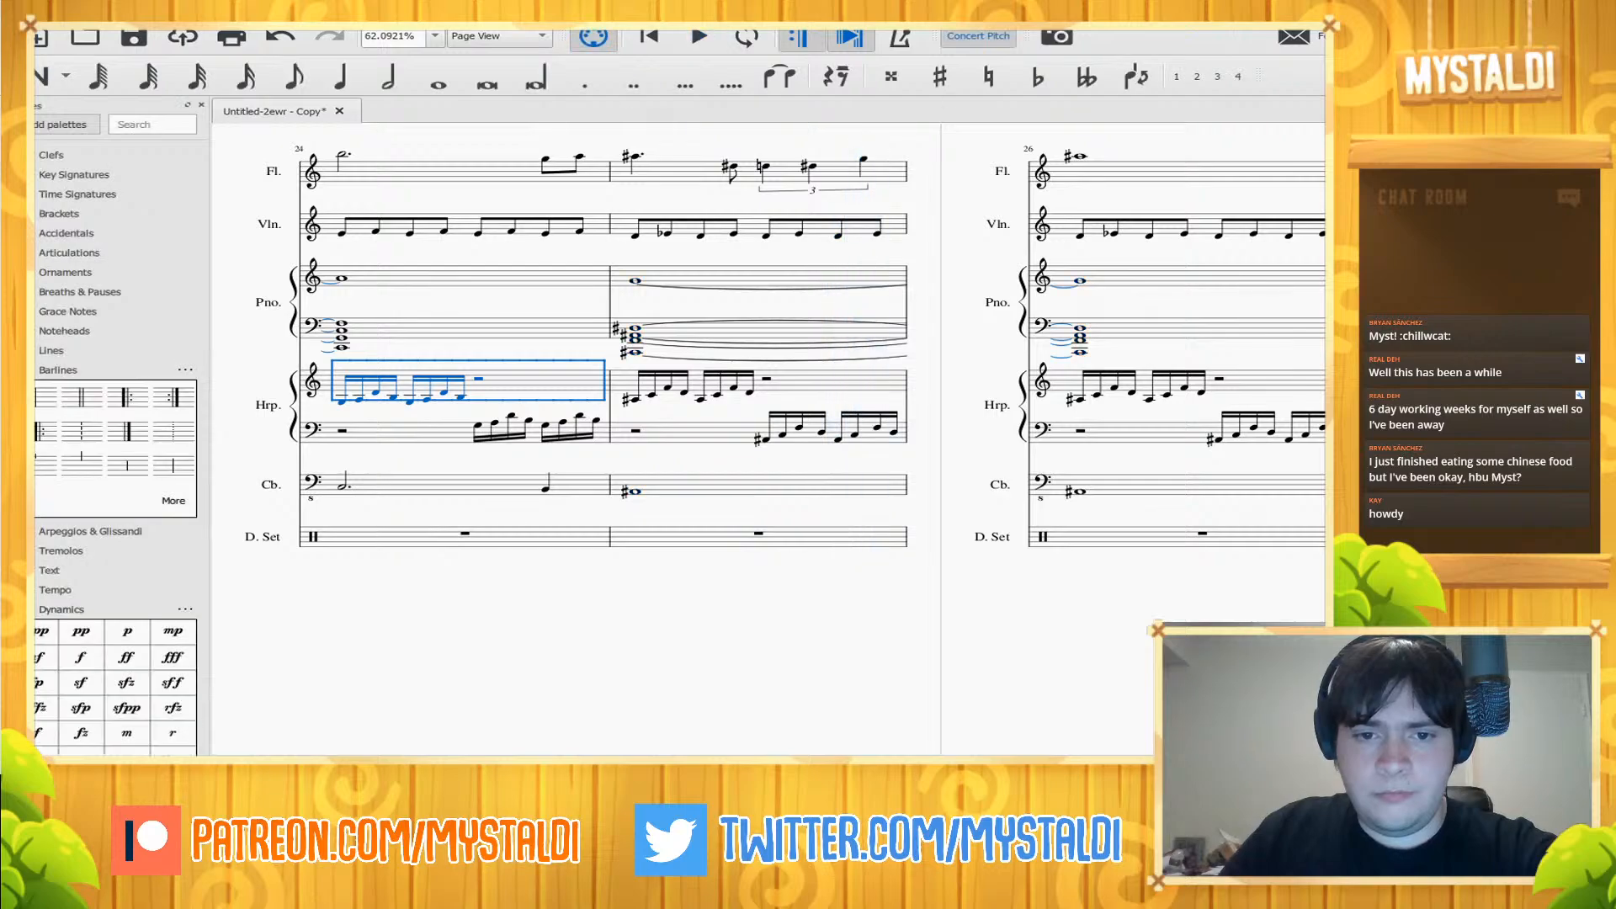
- Play back the passage through measure 26 repeatedly, checking the harp's bass staff against the other parts
left_click(692, 431)
left_click(421, 431)
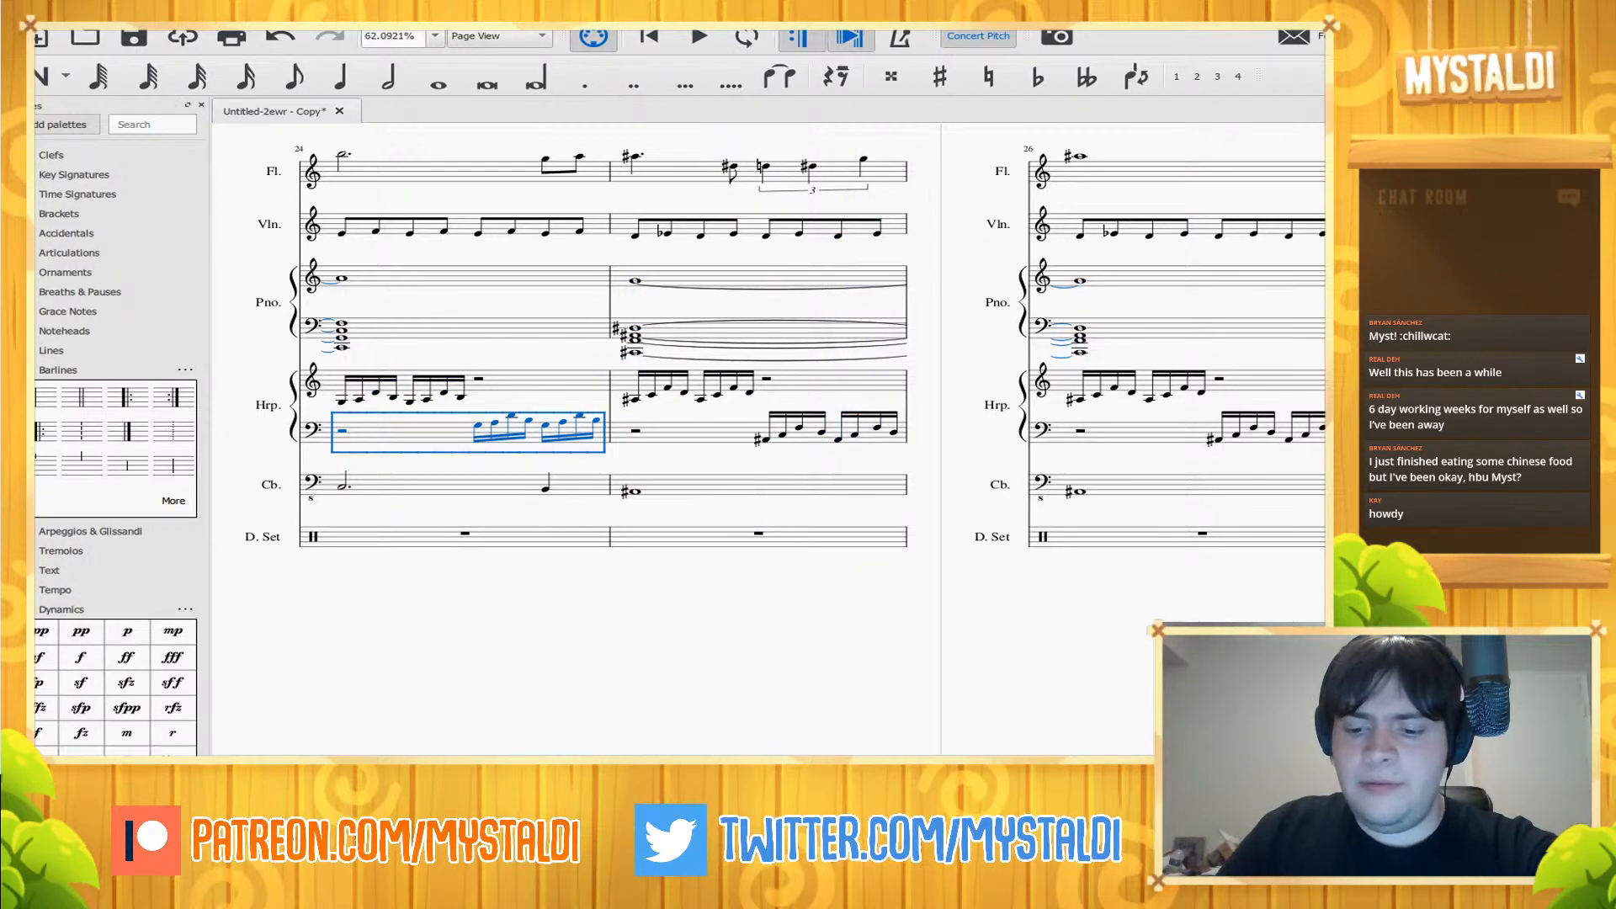
key("space")
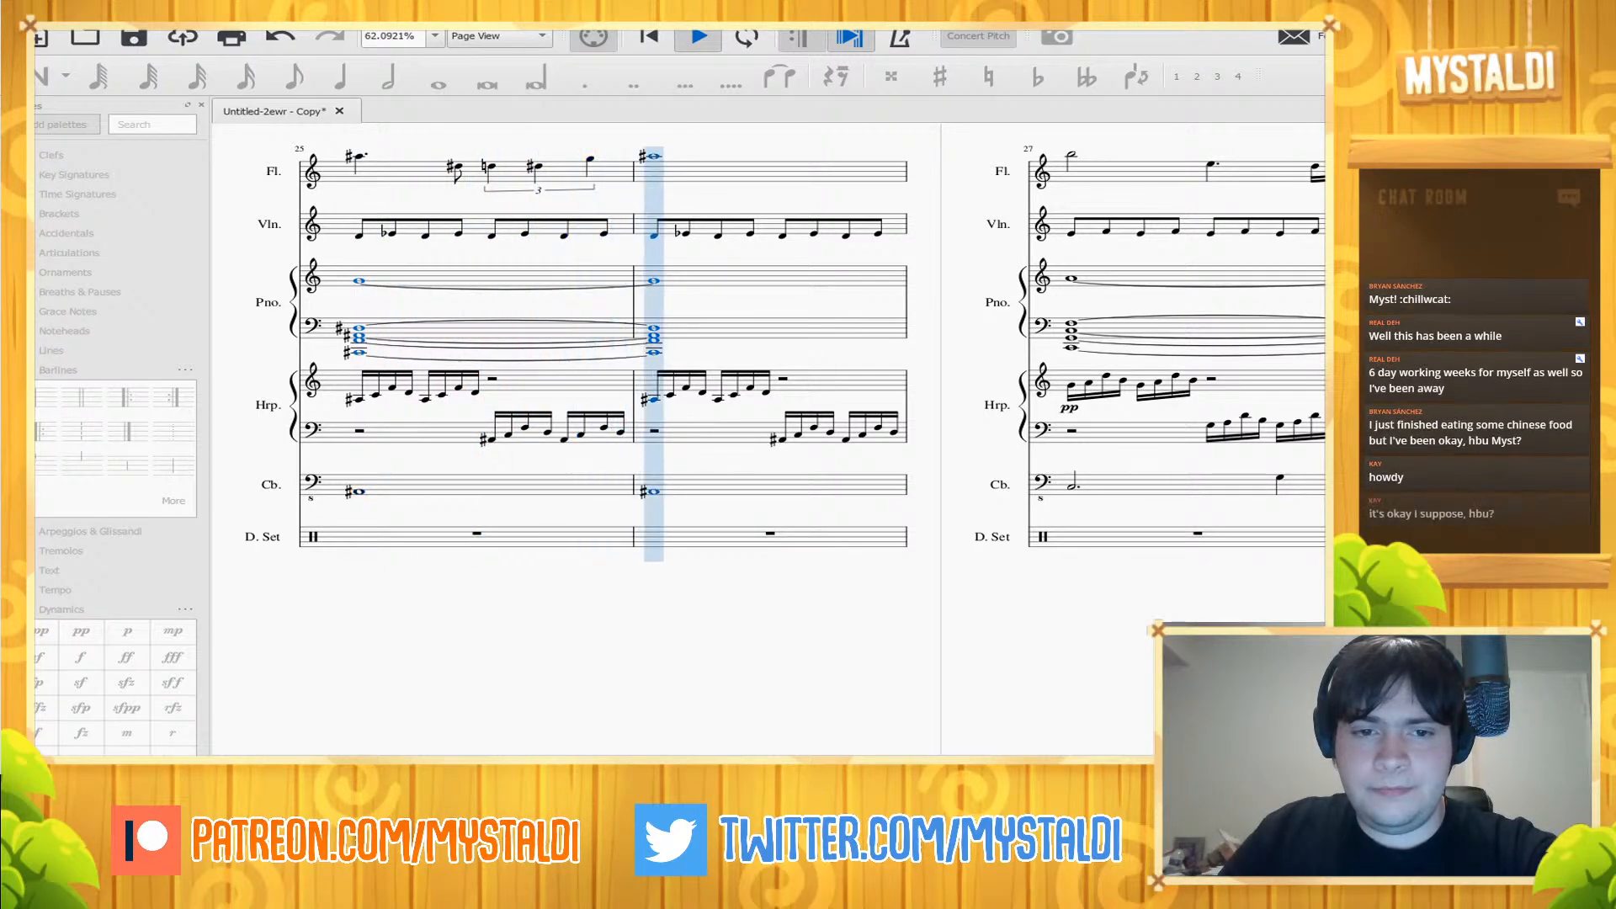
key("space")
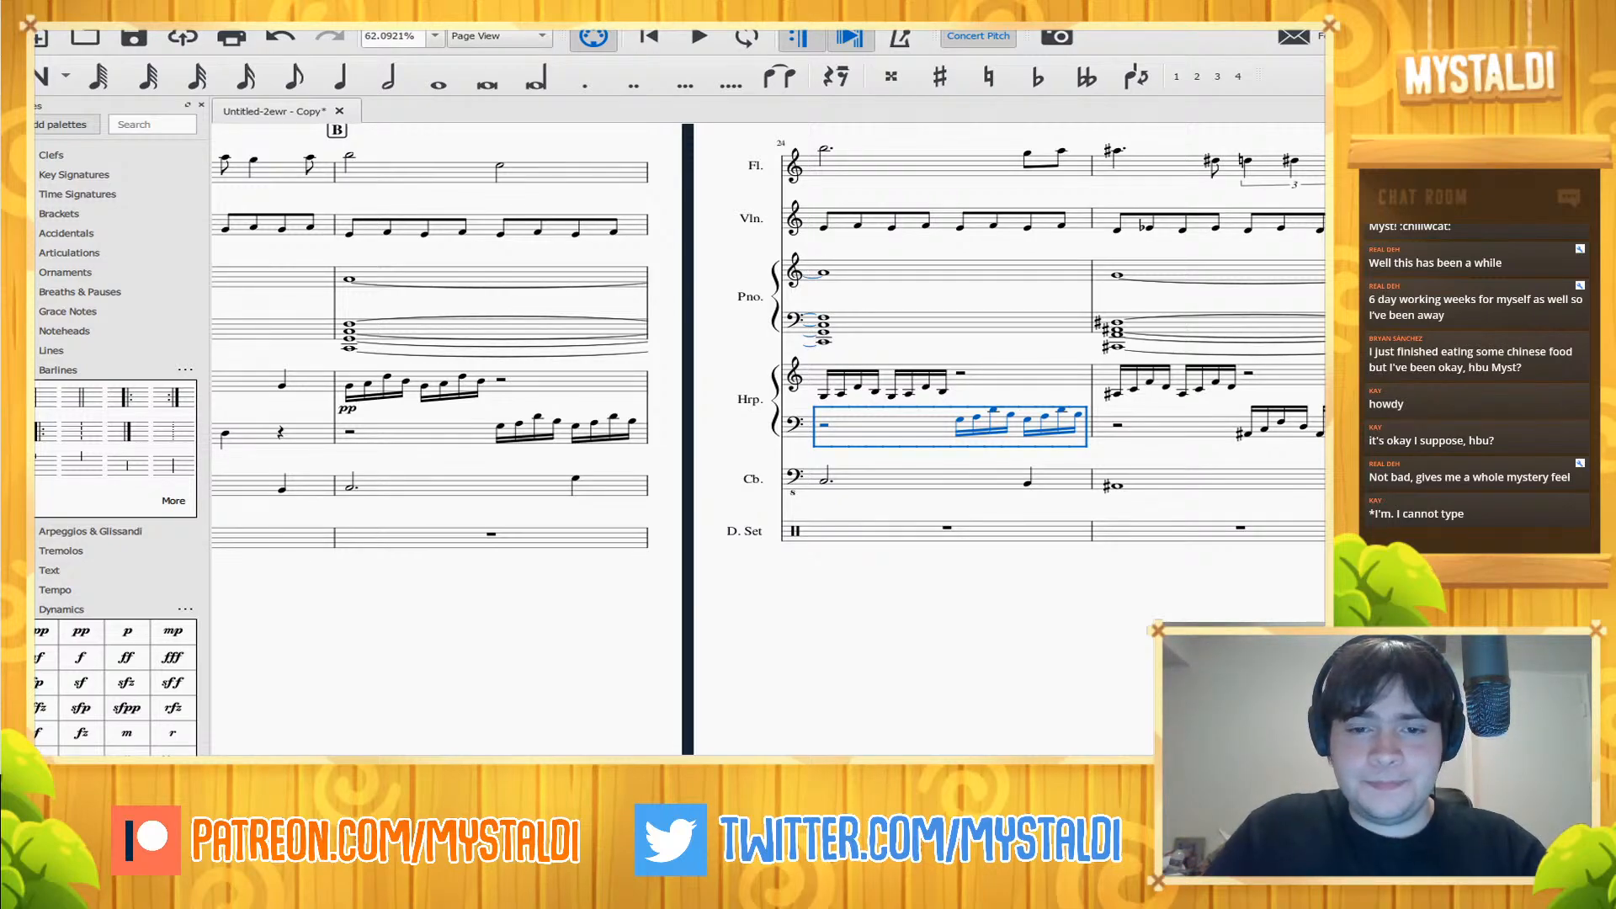
key("space")
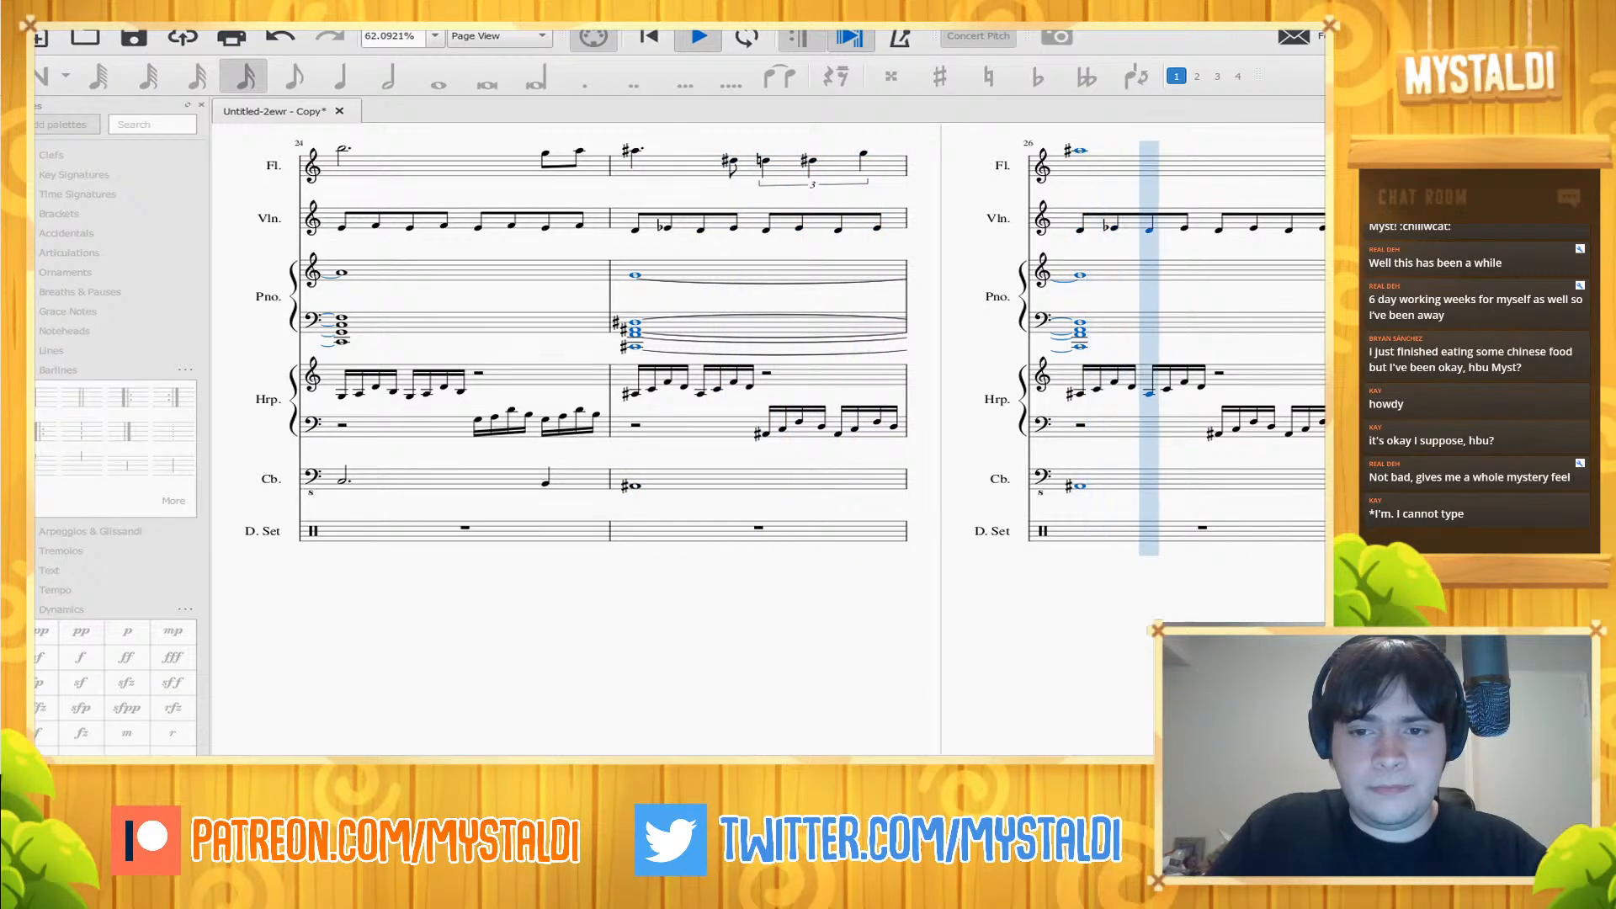
key("space")
- Raise the harp's bass-staff notes in measure 26 by an octave and play back from there
left_click(1153, 426)
key("ctrl+Up")
key("space")
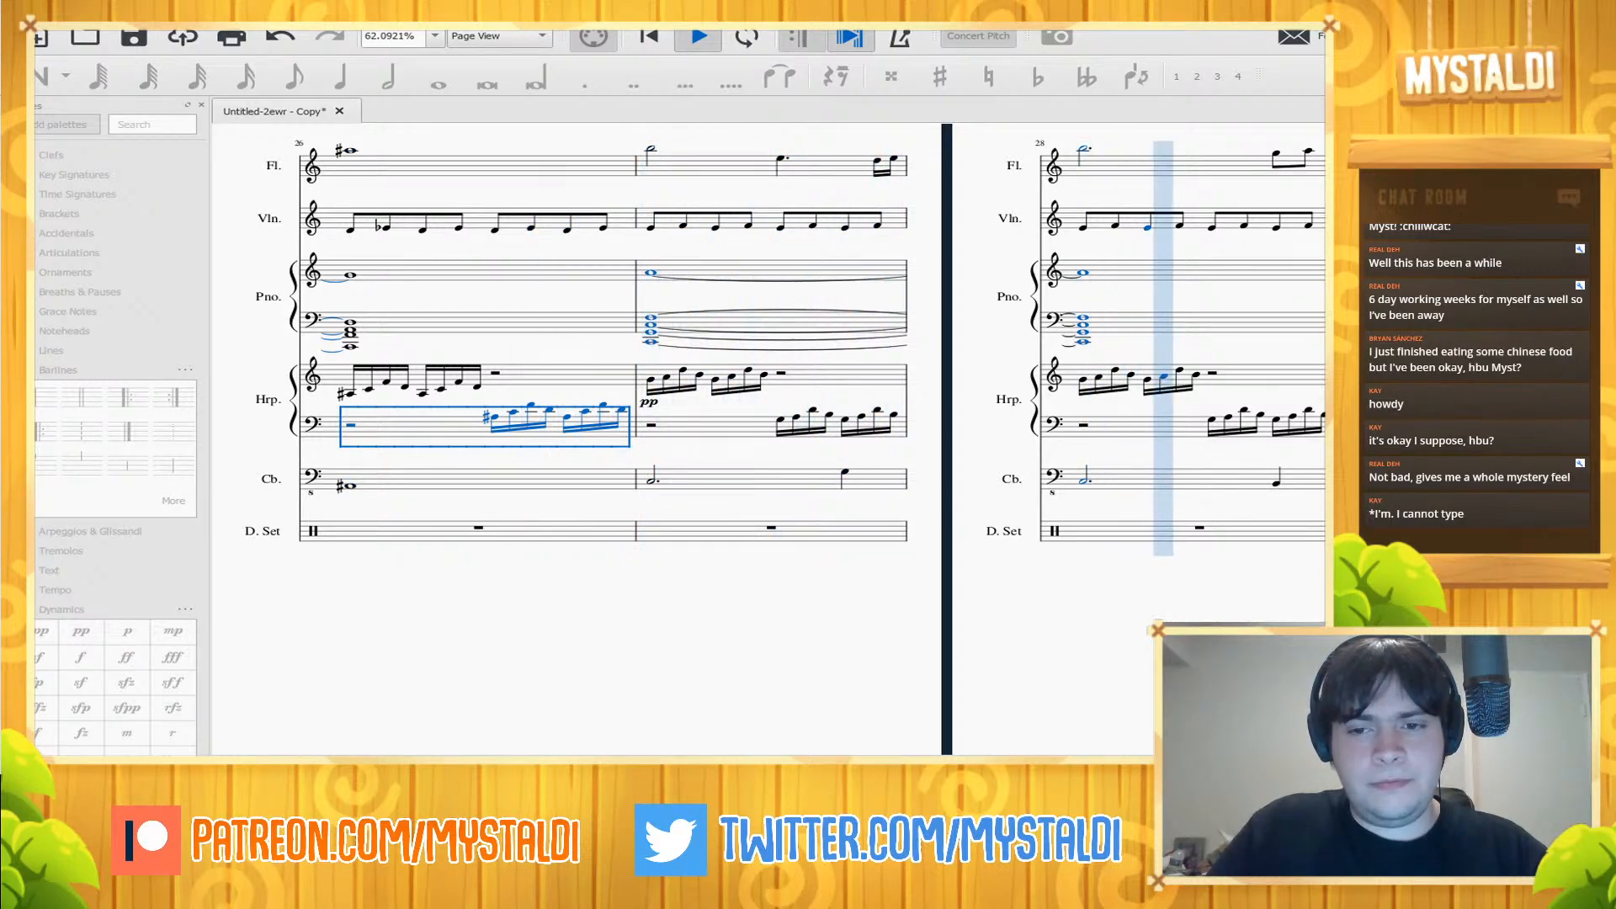
key("space")
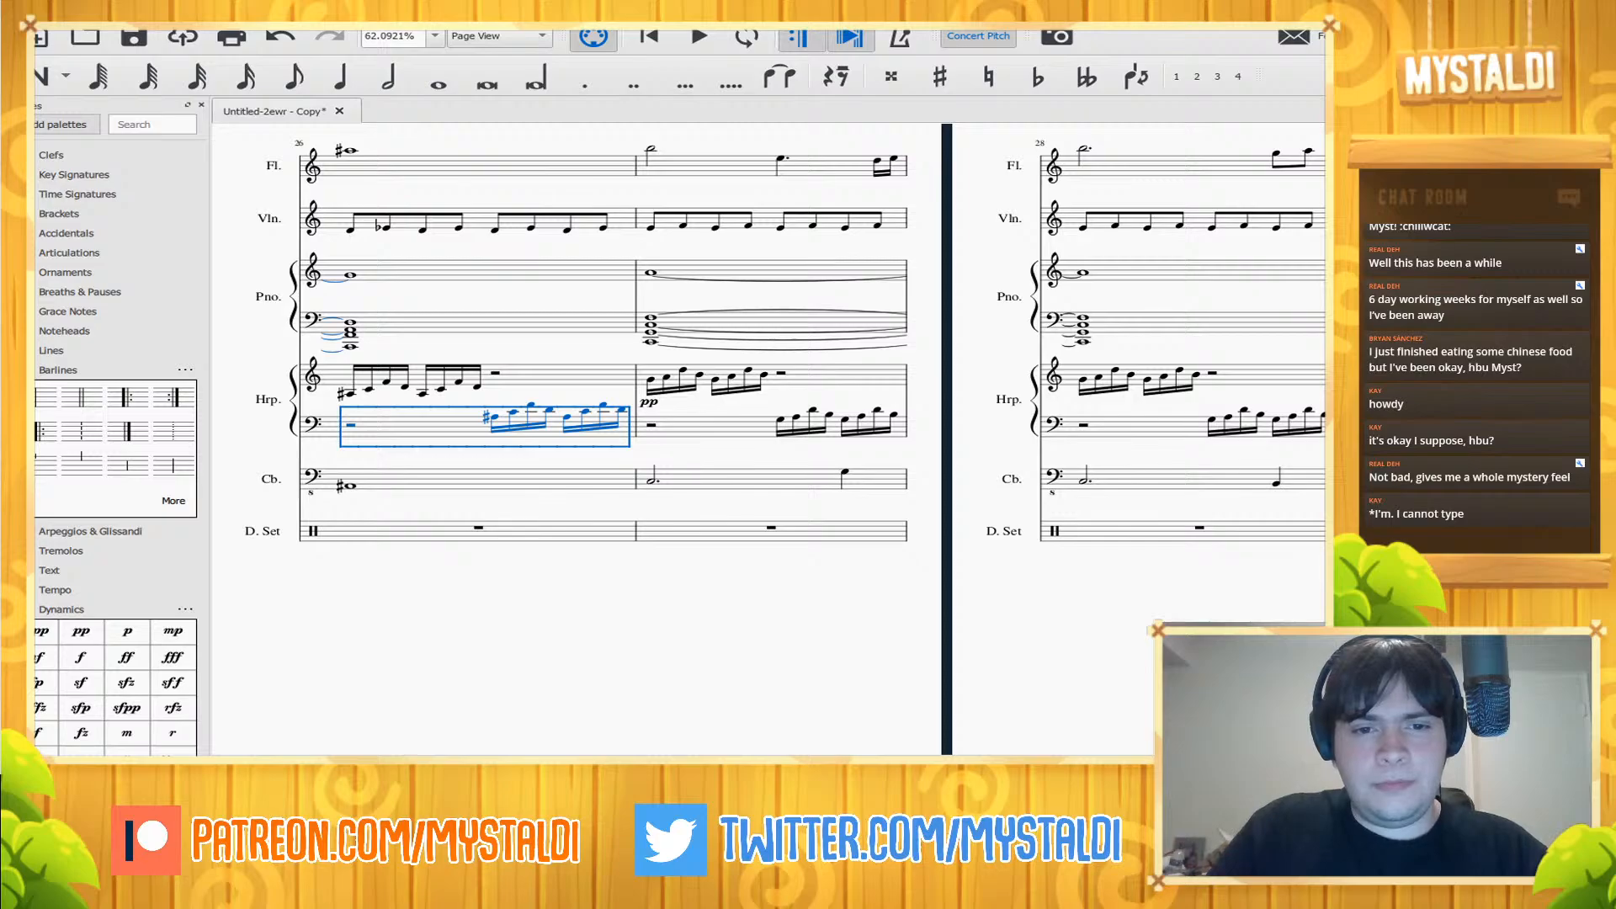
- Play back the section from rehearsal mark B through measure 29 to review the harp's new octaves
left_click_drag(421, 623, 933, 594)
left_click_drag(589, 589, 1027, 613)
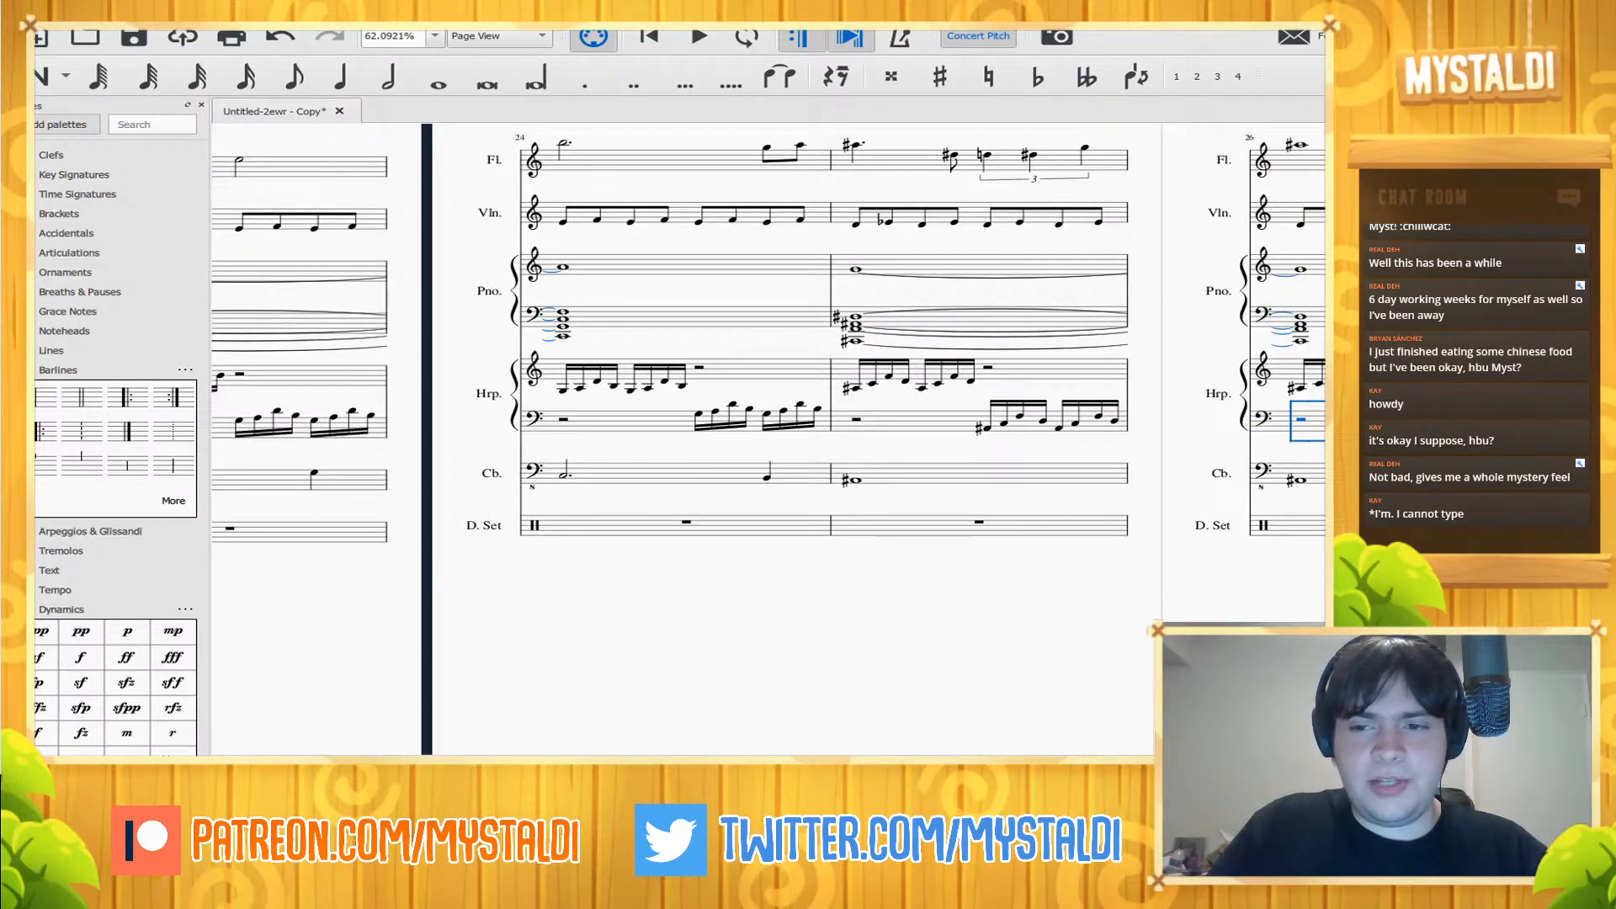
left_click_drag(505, 640, 908, 638)
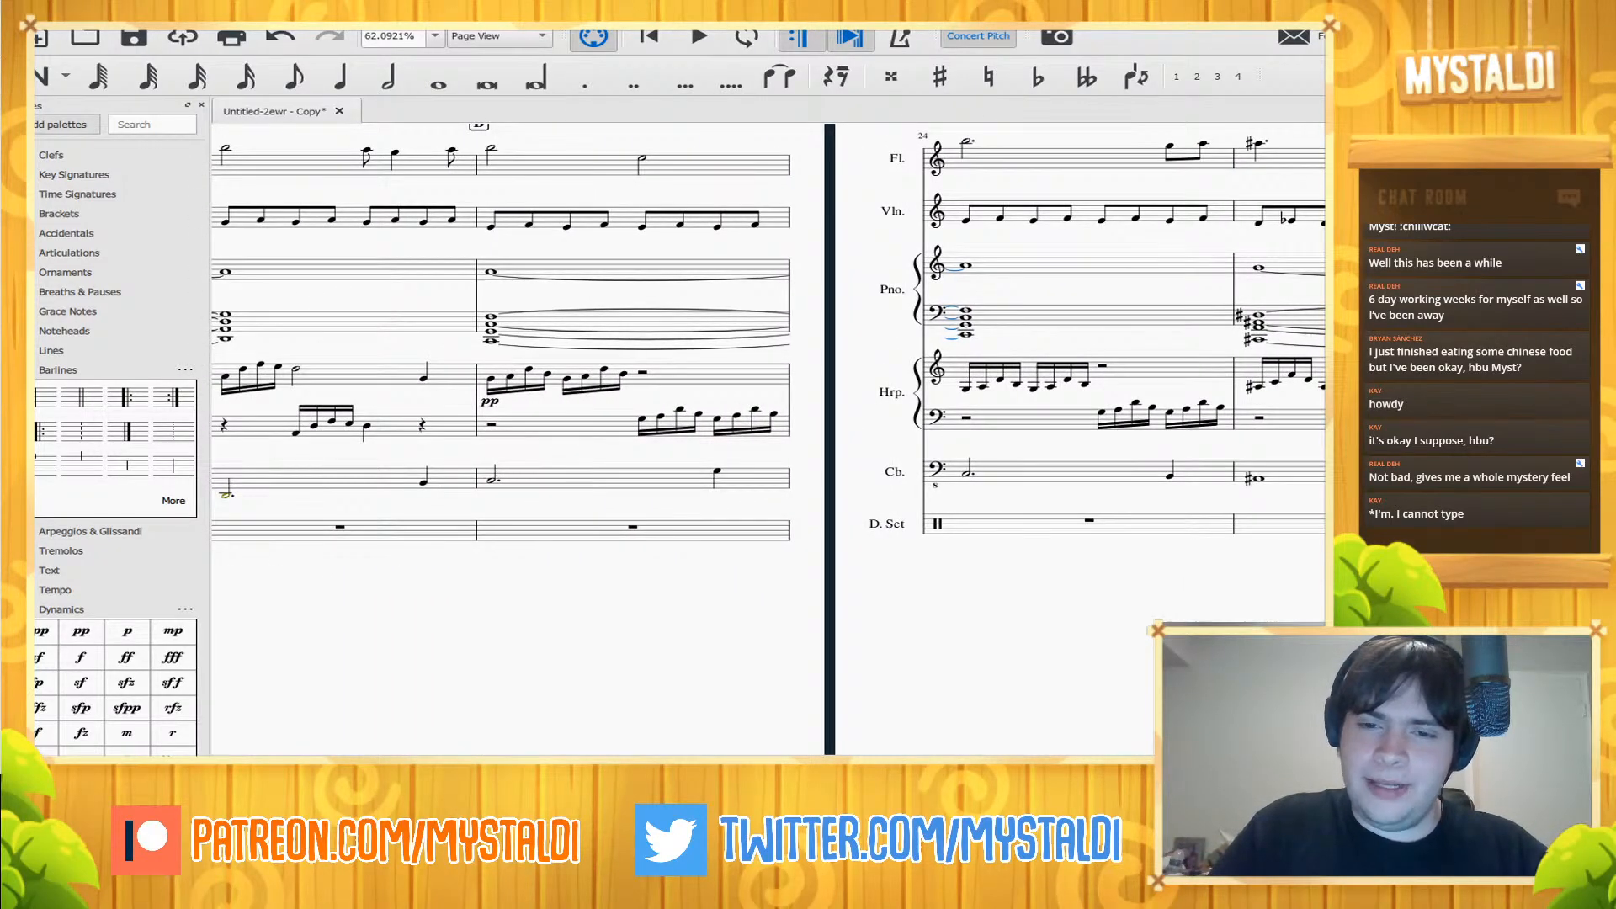
key("space")
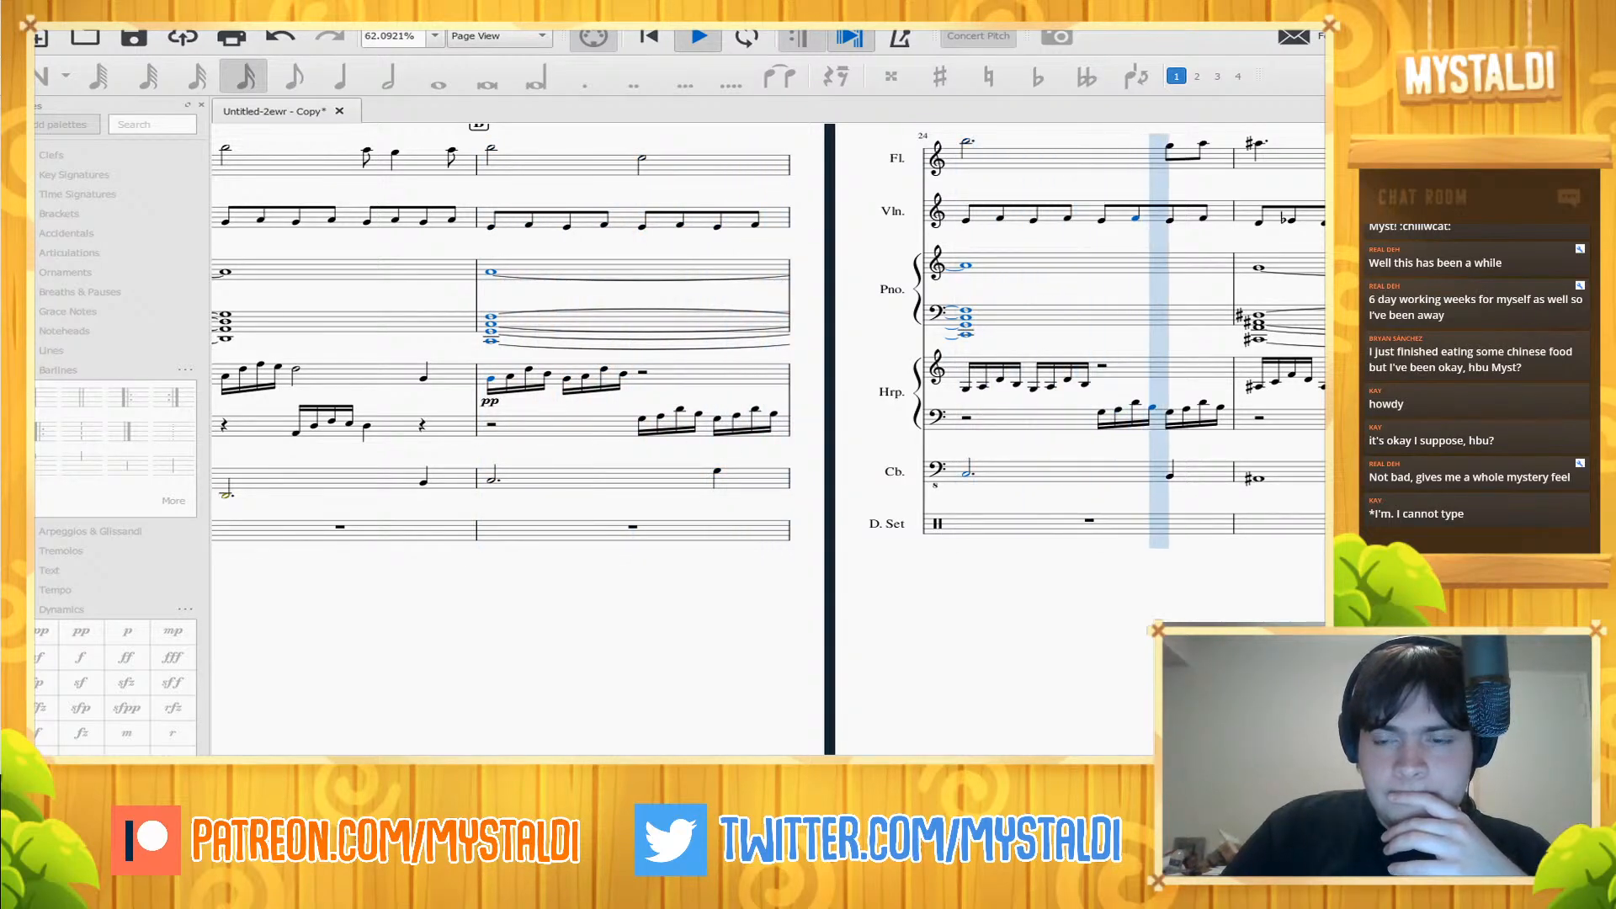
key("space")
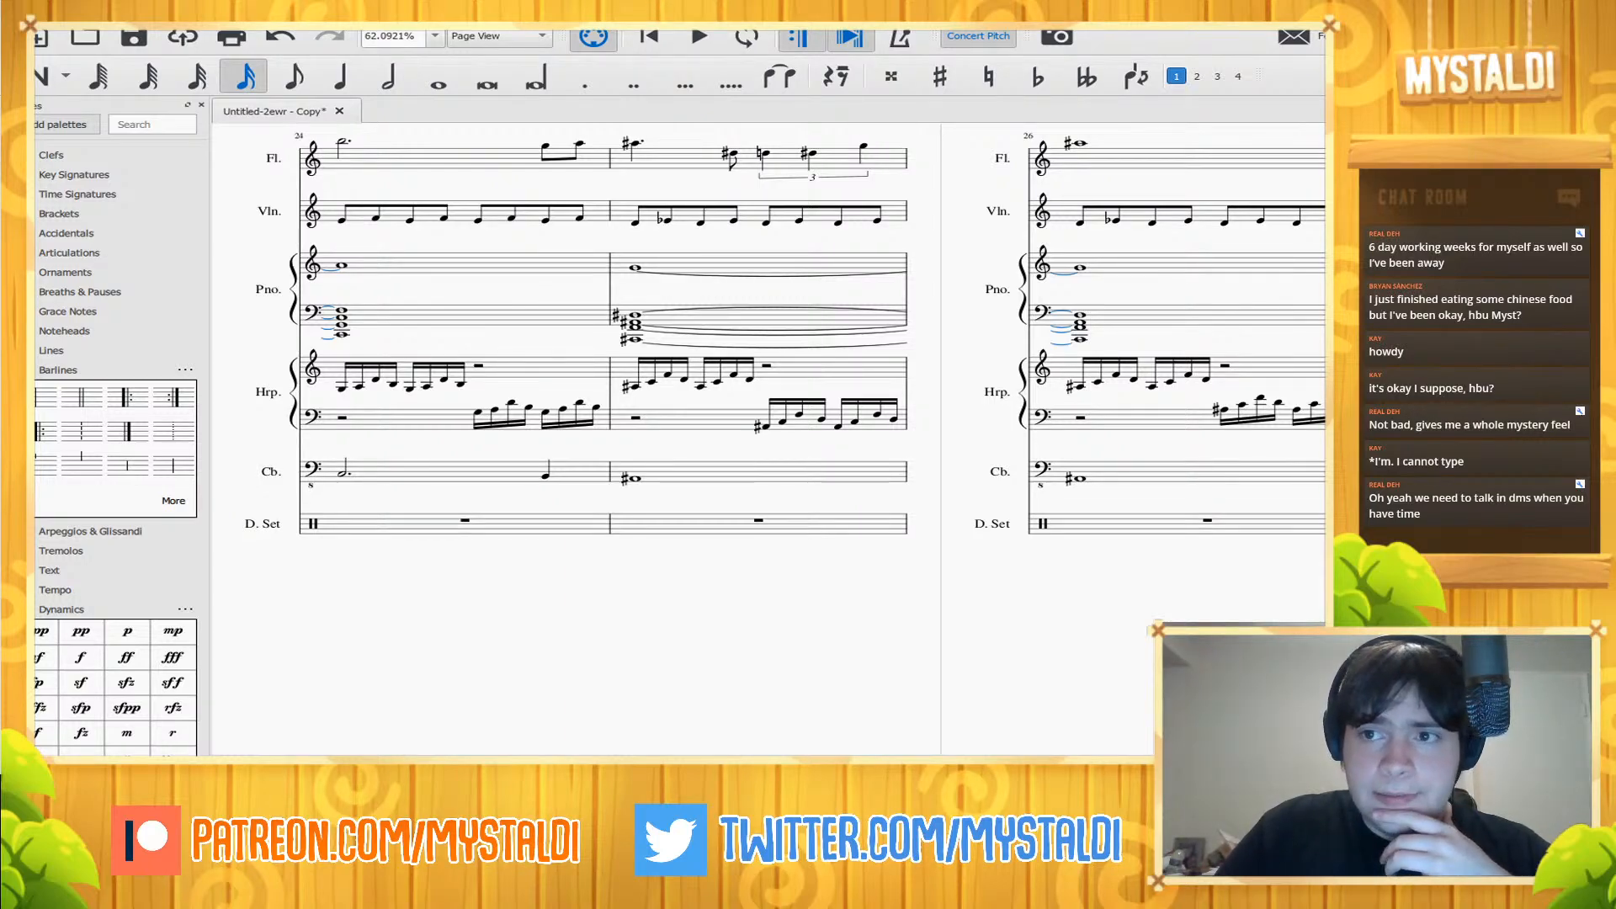
key("space")
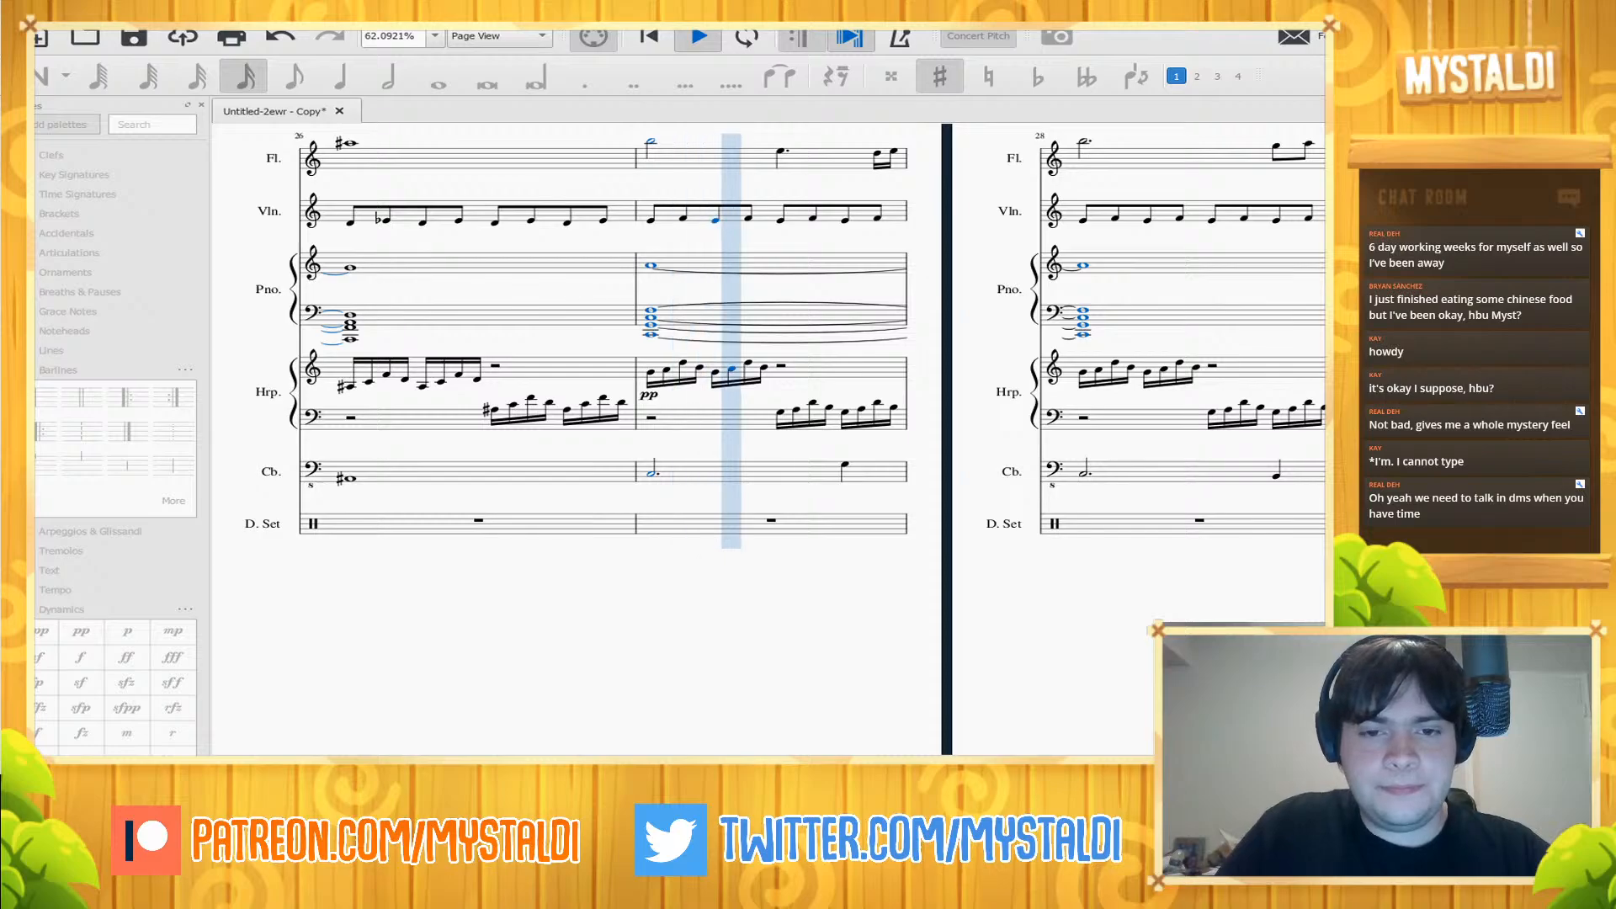
key("space")
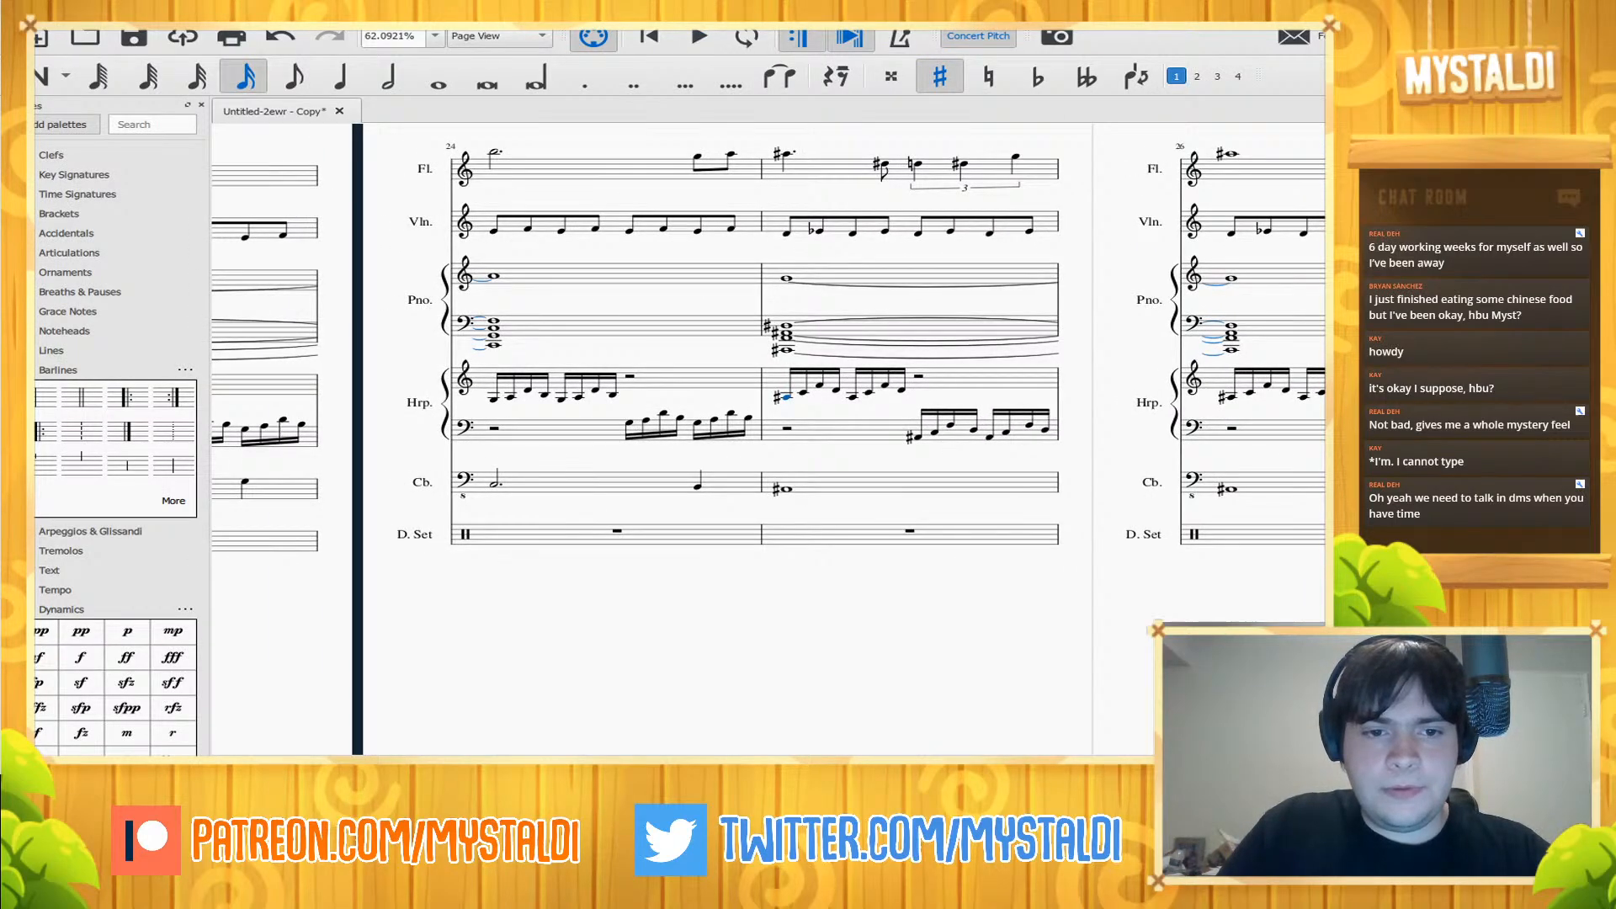
key("space")
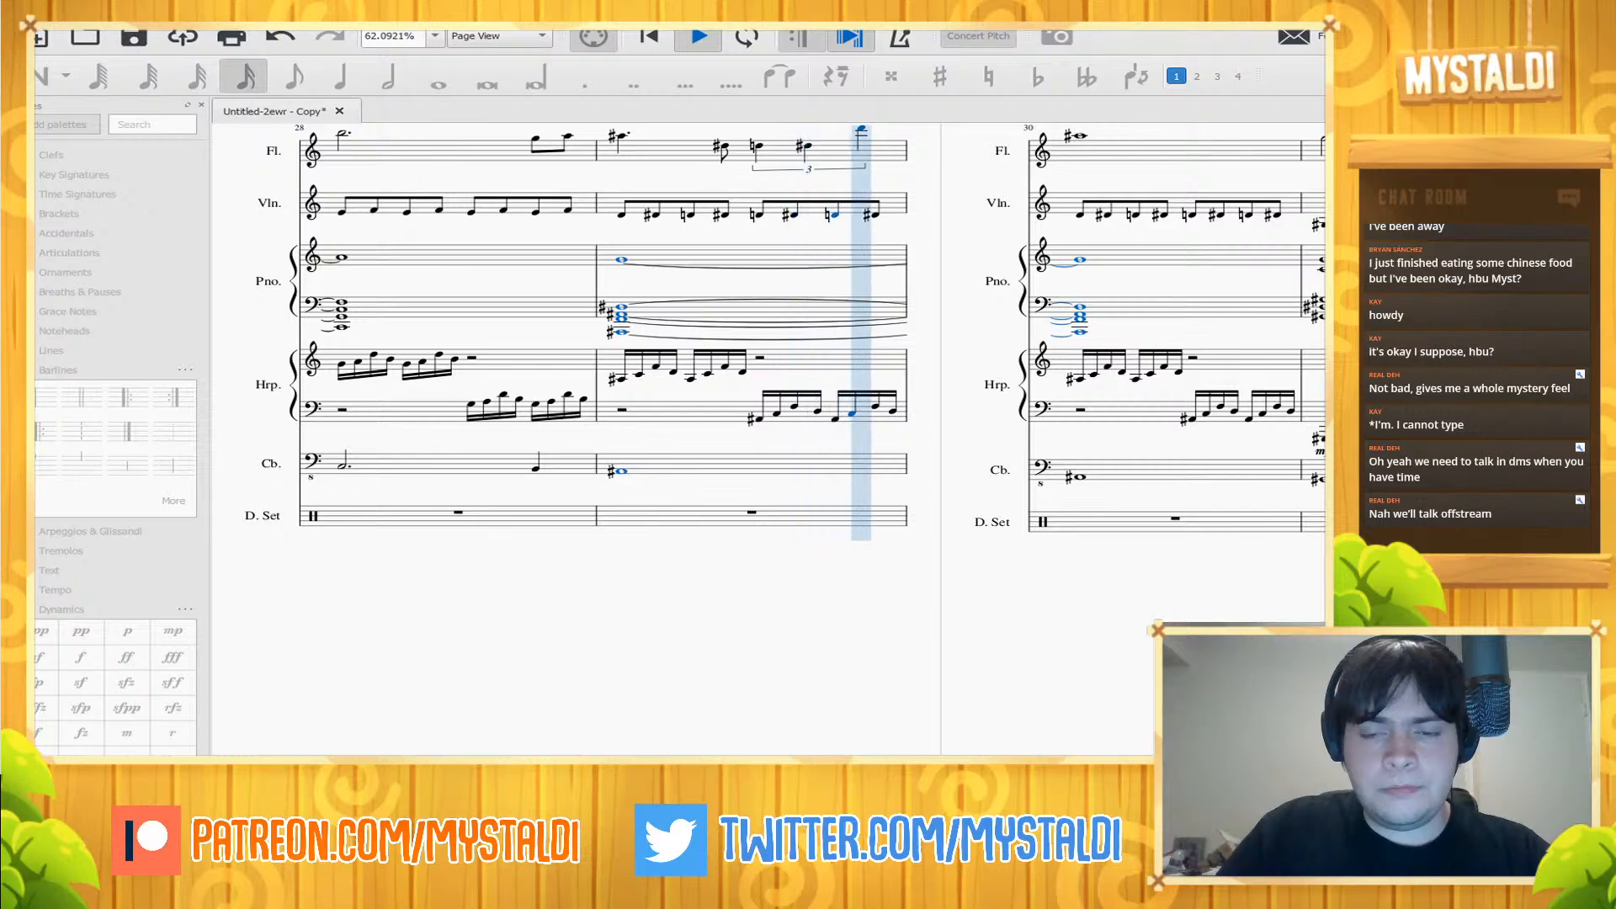
- Raise the harp's bass-staff notes in measure 30 by an octave and play on through measure 34
key("space")
left_click(1128, 413)
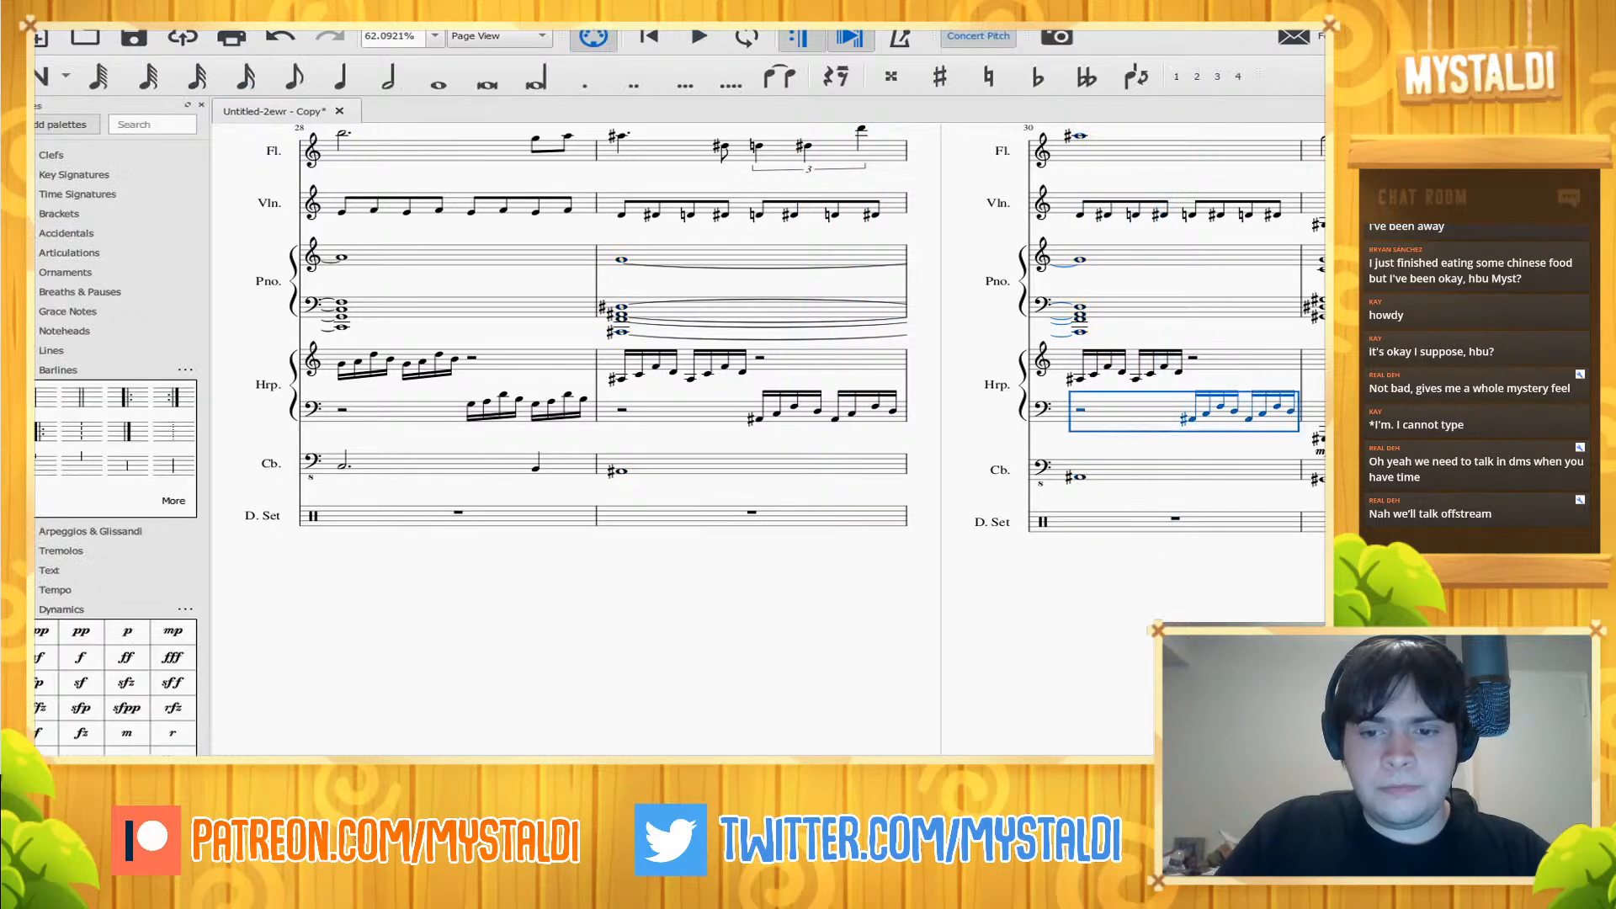
key("space")
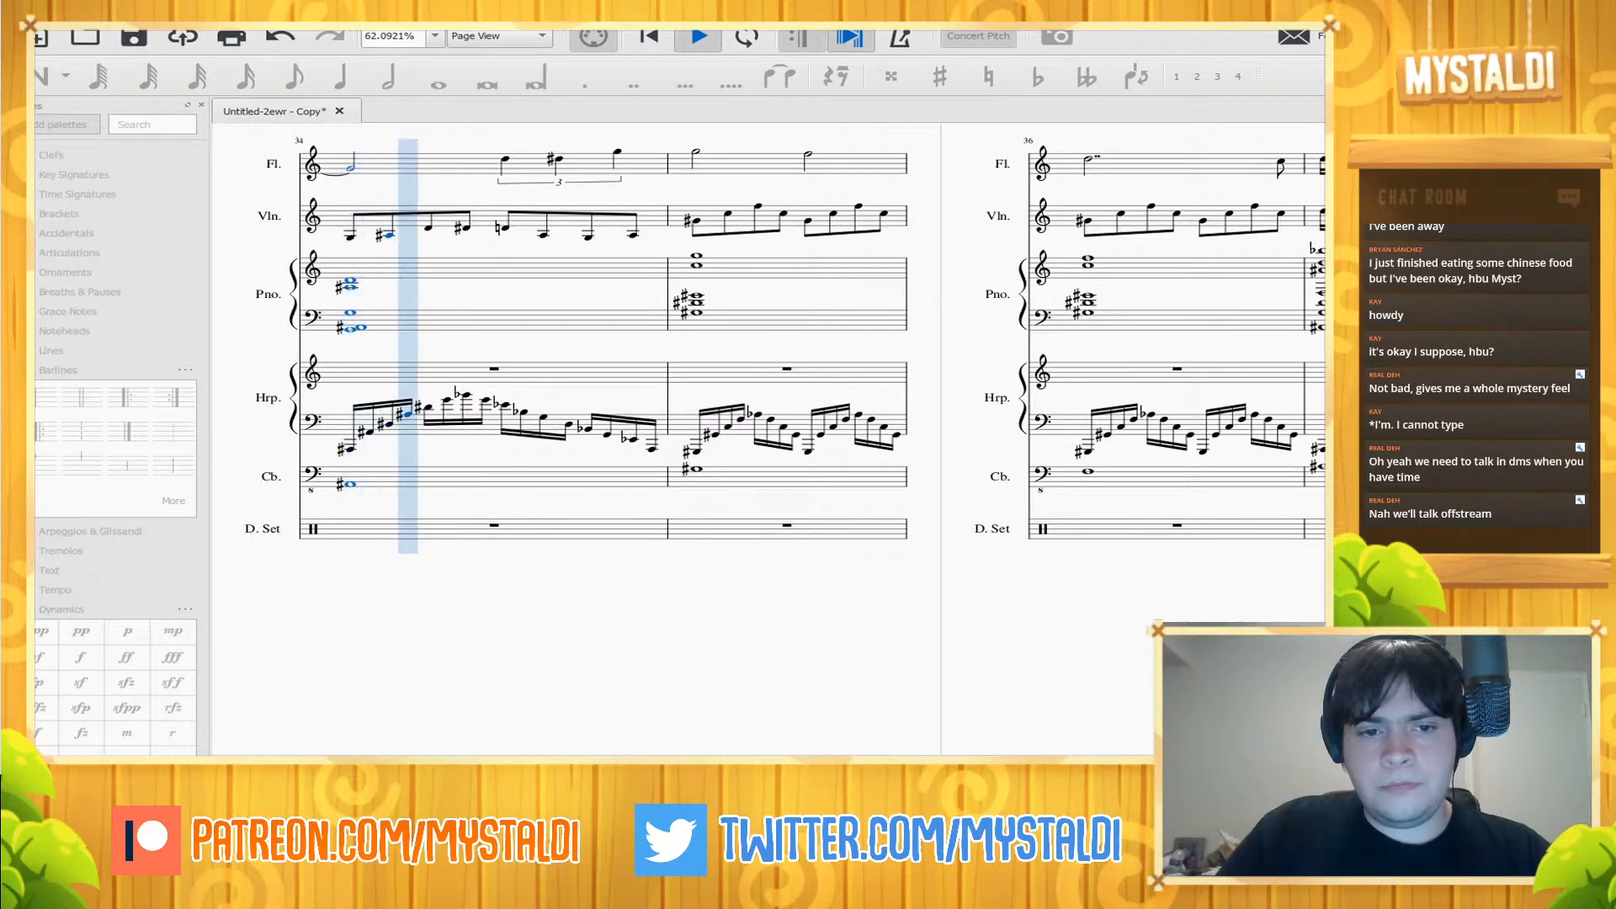
key("space")
- Audition the harp's bass-staff arpeggio note by note through measures 31 and 32
left_click_drag(337, 618, 1224, 608)
left_click_drag(362, 606, 1011, 619)
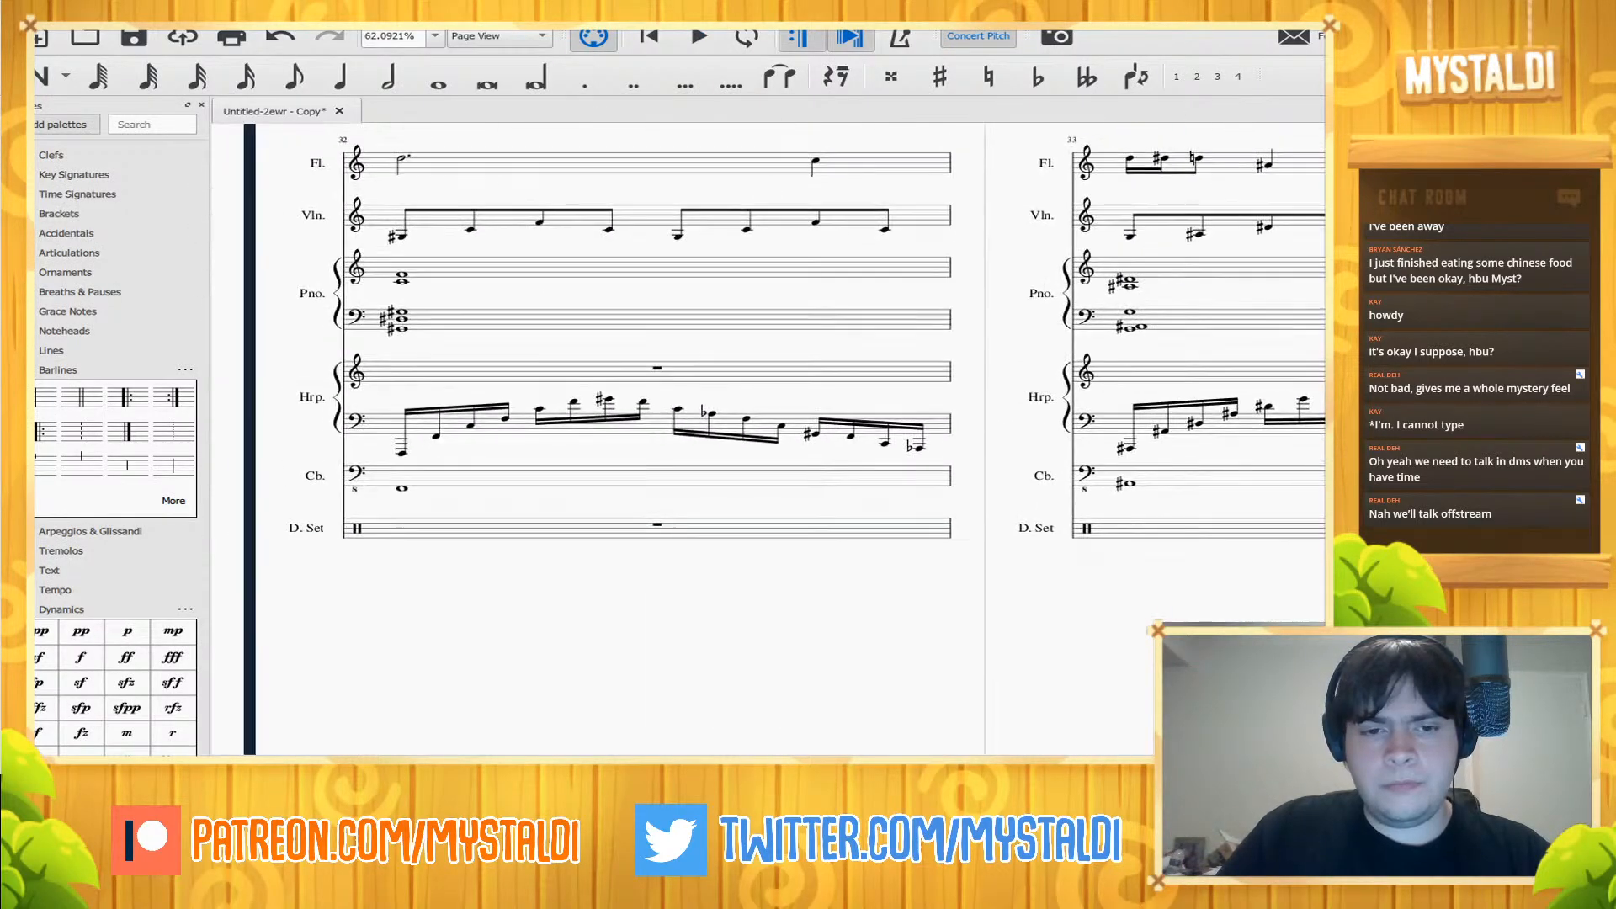
left_click_drag(421, 619, 1005, 601)
left_click_drag(505, 606, 788, 662)
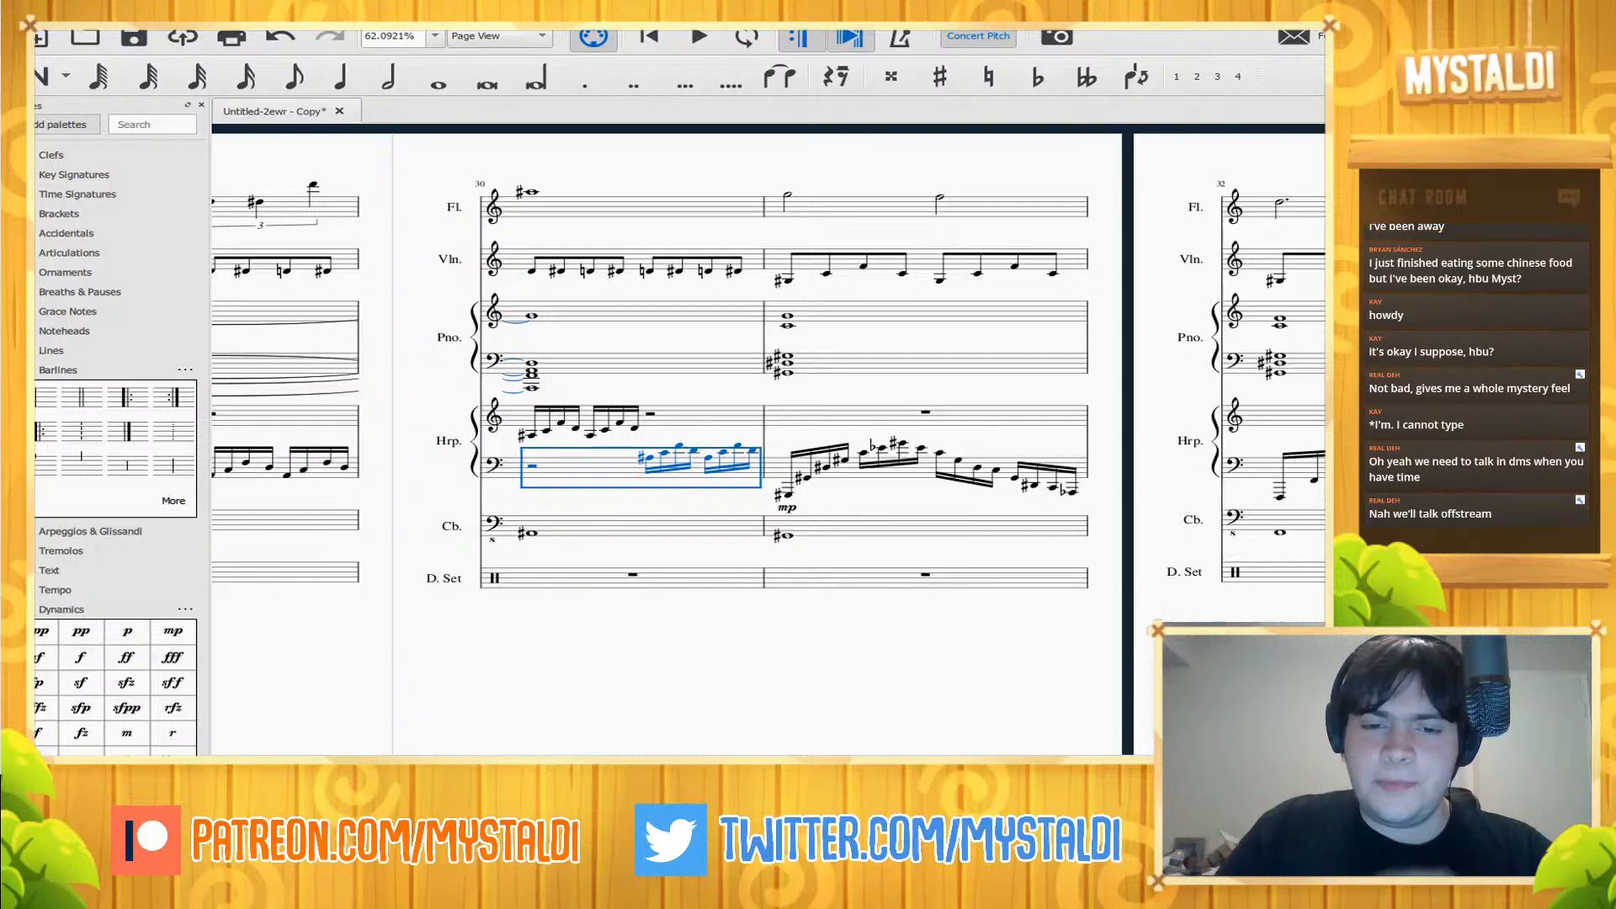
left_click(788, 495)
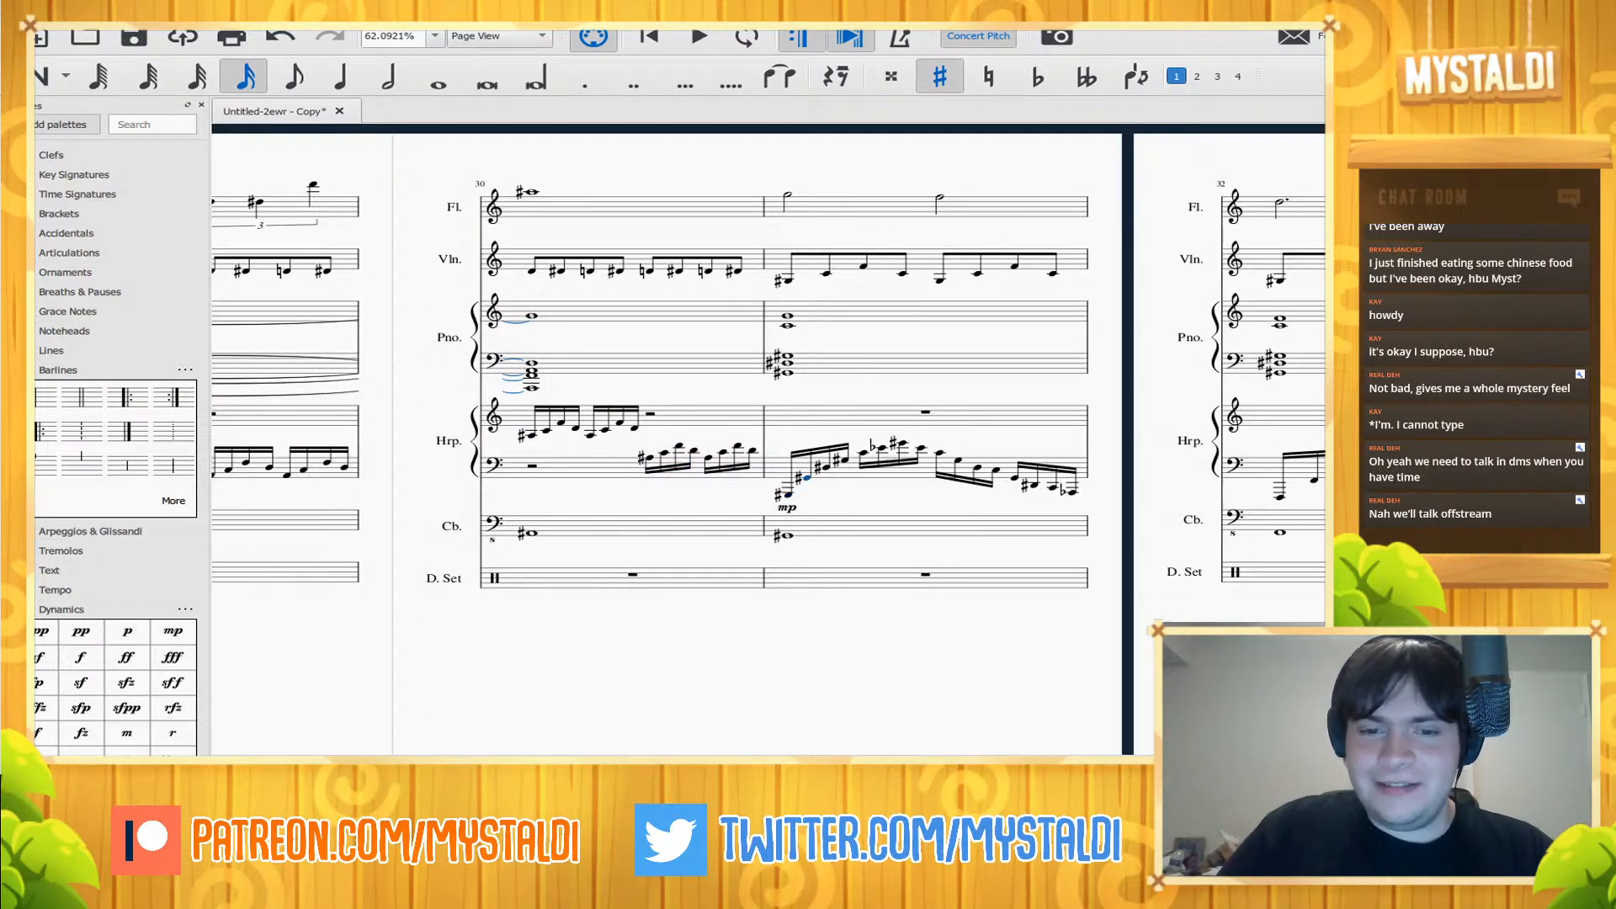
left_click(957, 461)
key("ctrl+Right")
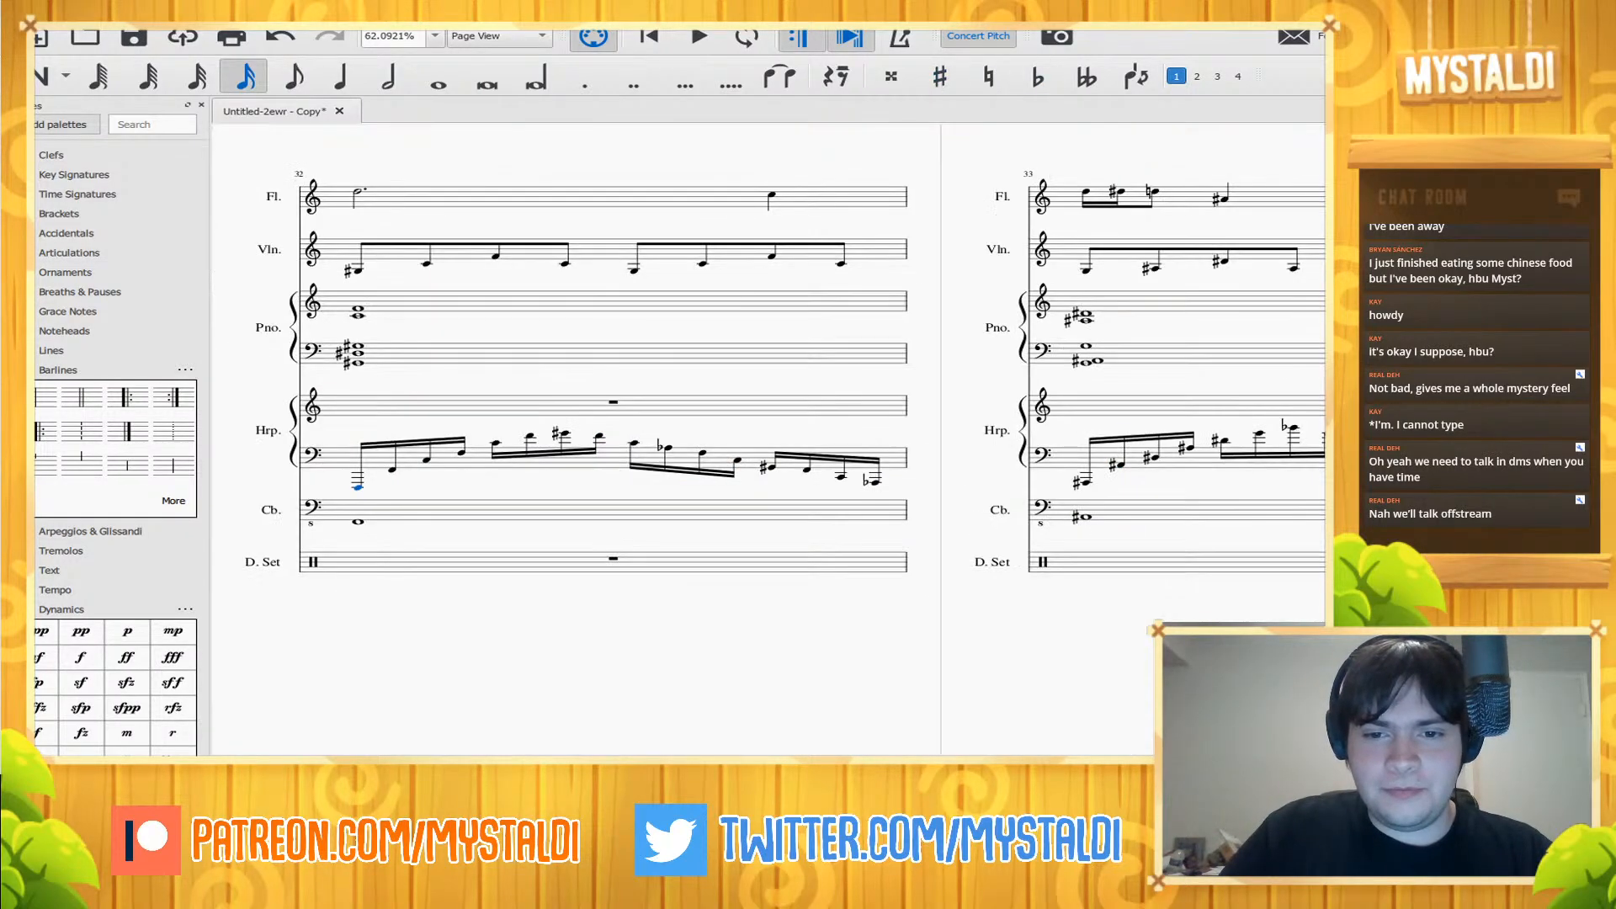
key("Right")
key("Right")
key("Right")
key("Right")
key("Right")
key("Right")
key("Right")
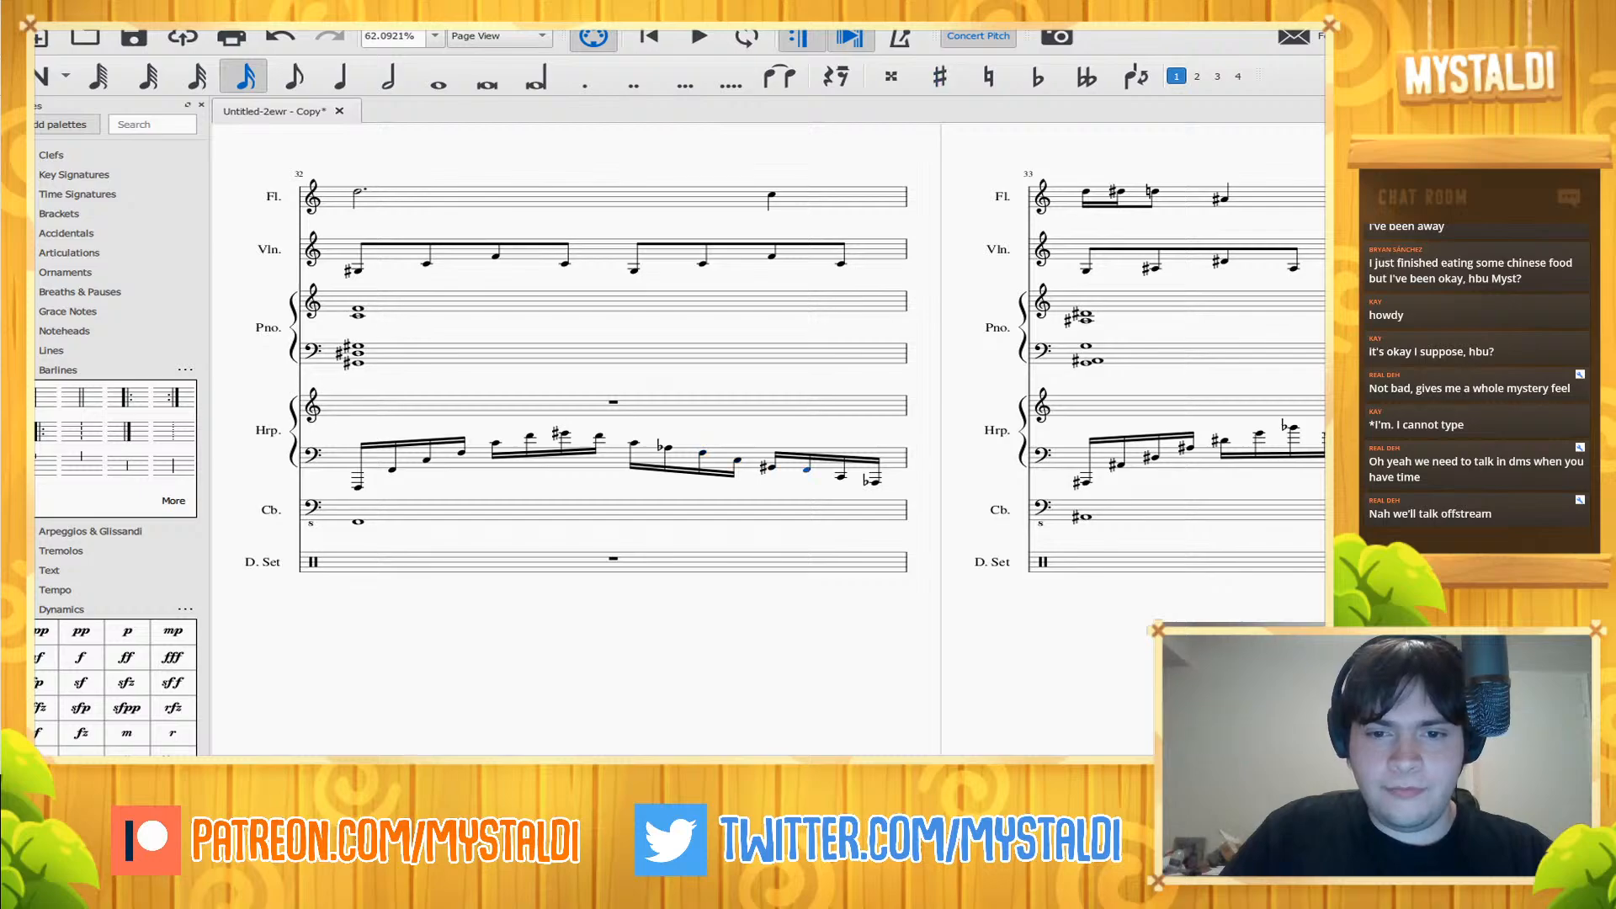
- Audition the harp's bass-staff arpeggio note by note through measure 33 to the start of measure 34
key("ctrl+Right")
key("Right")
key("Right")
key("Right")
key("Right")
key("Right")
key("Right")
key("Right")
key("Right")
key("Right")
key("Right")
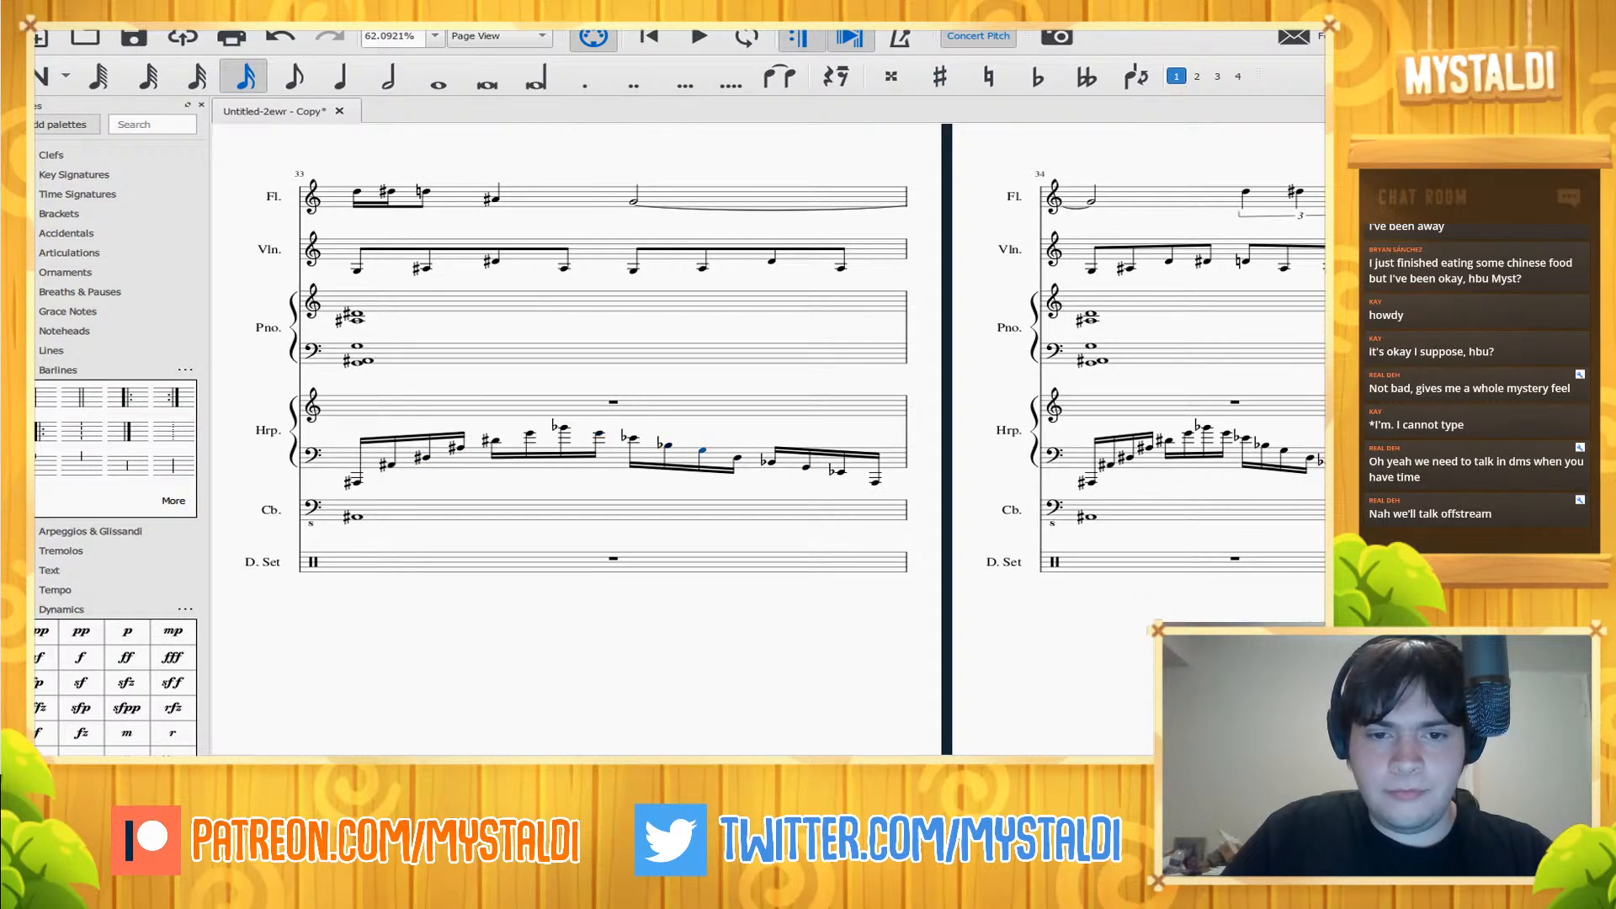
key("Right")
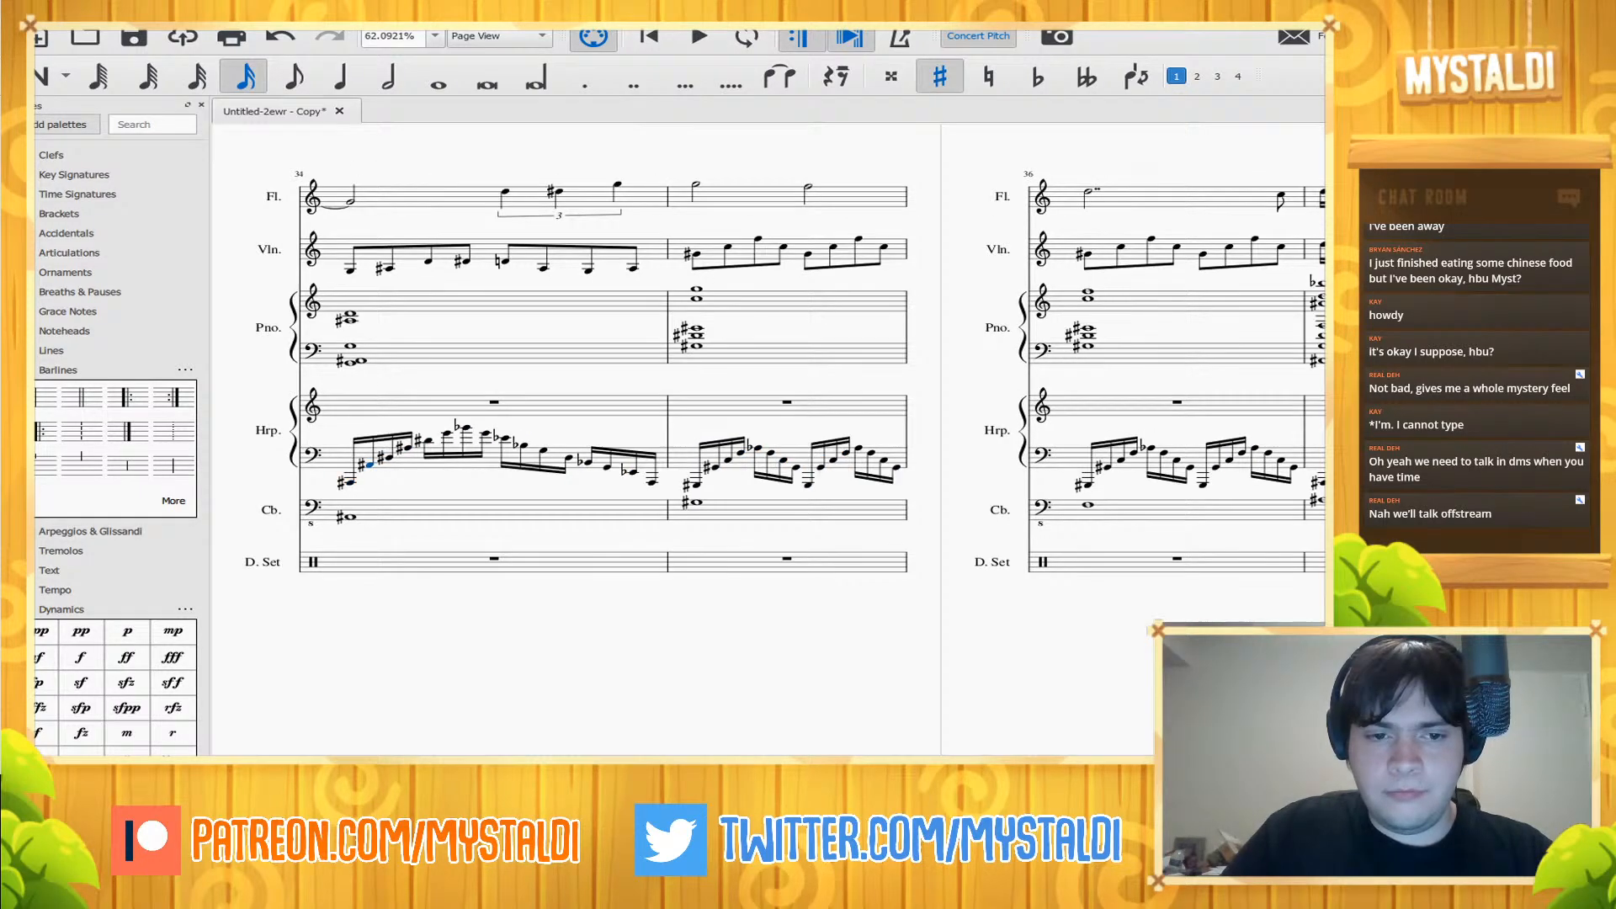
- Lower two sharpened notes in the rising half of the harp's measure 34 arpeggio by a semitone each
key("Down")
key("Right")
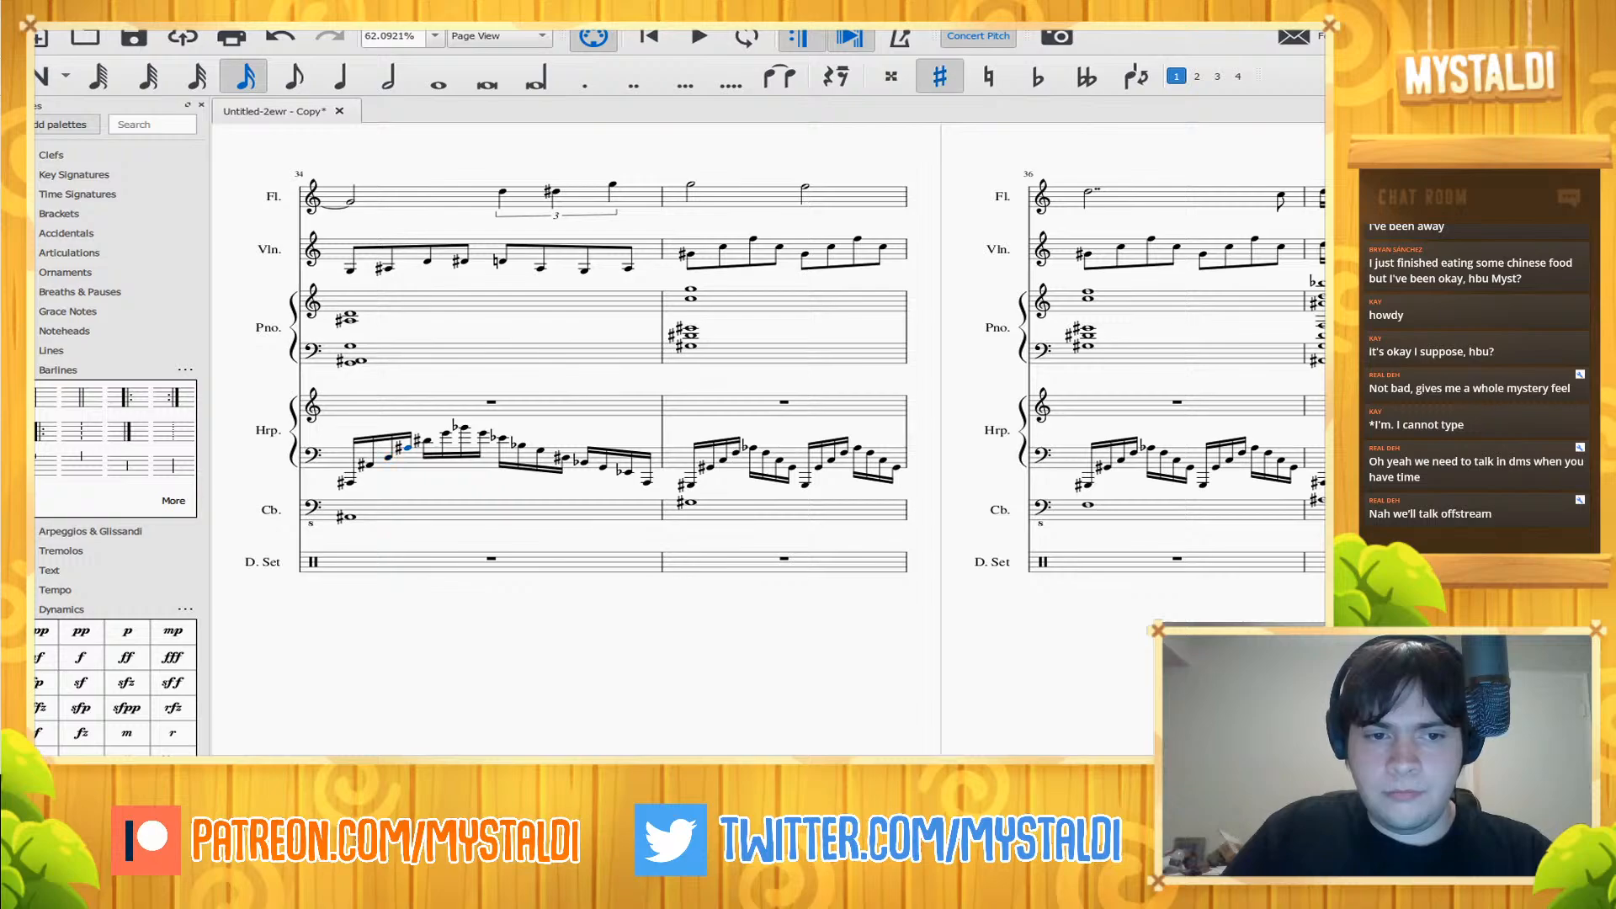
key("Down")
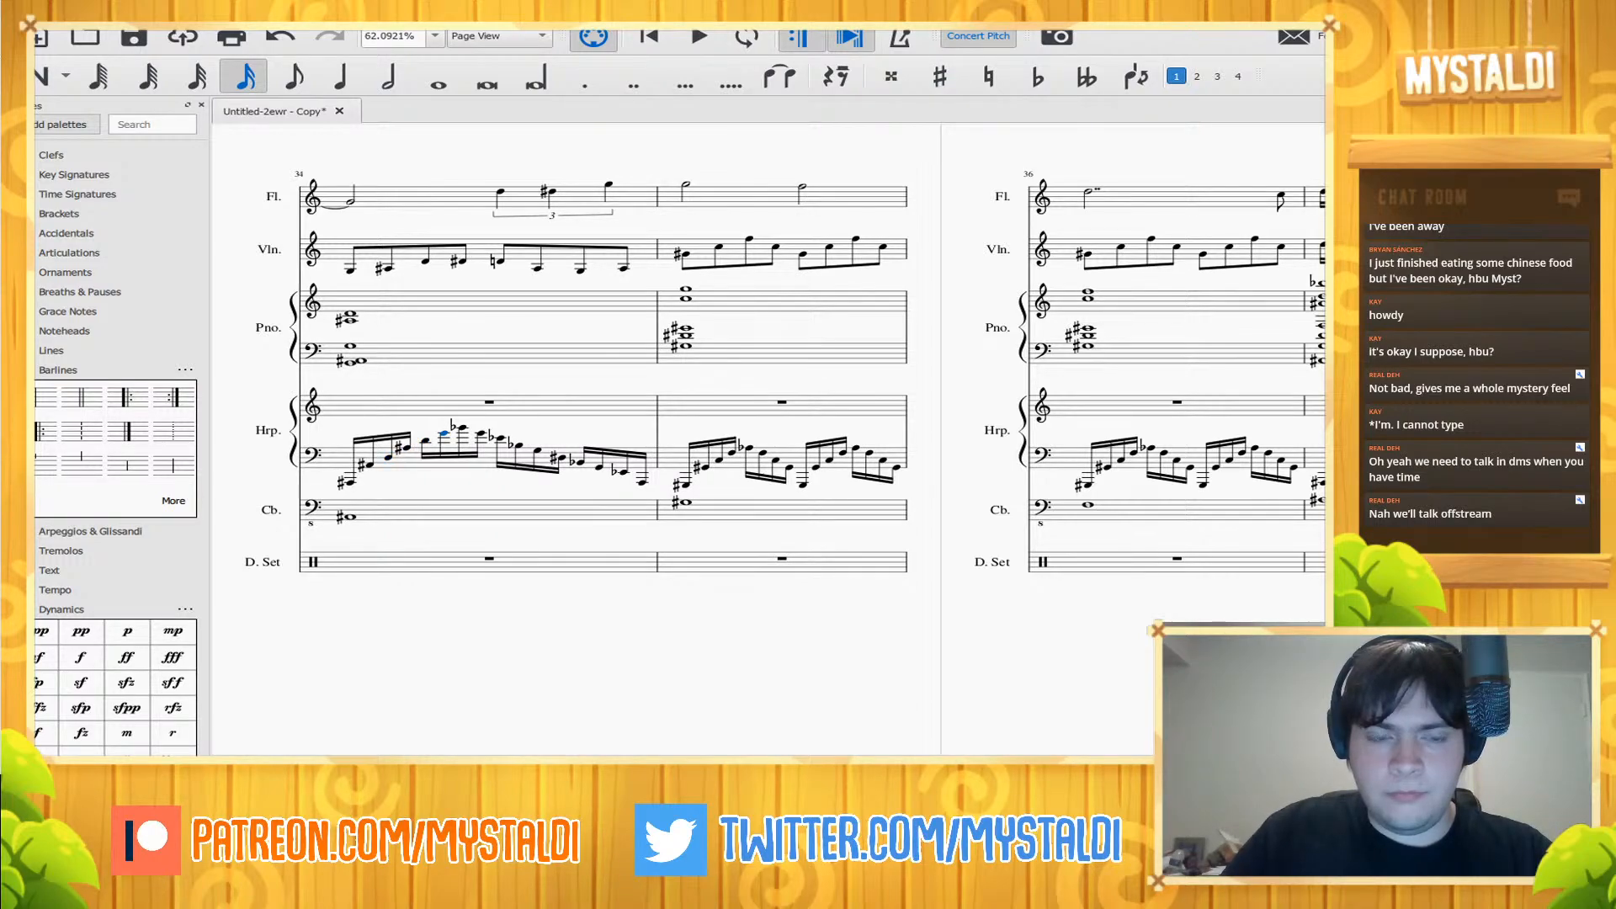
key("Right")
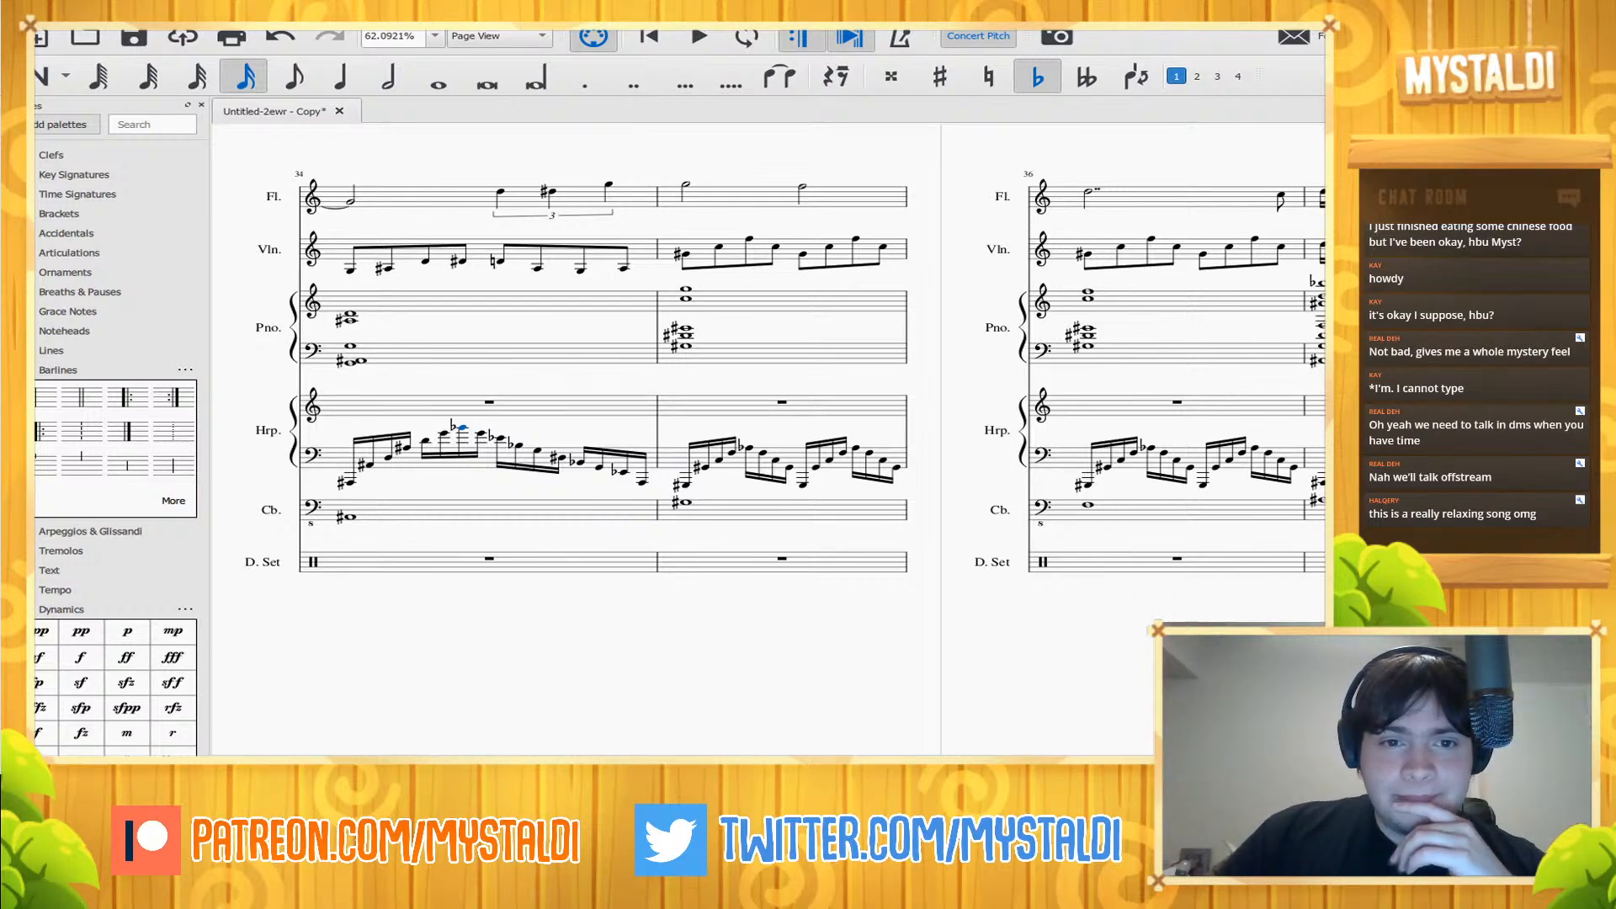
- Play back from measure 34 into measure 38, and replay the passage starting at measure 30
key("space")
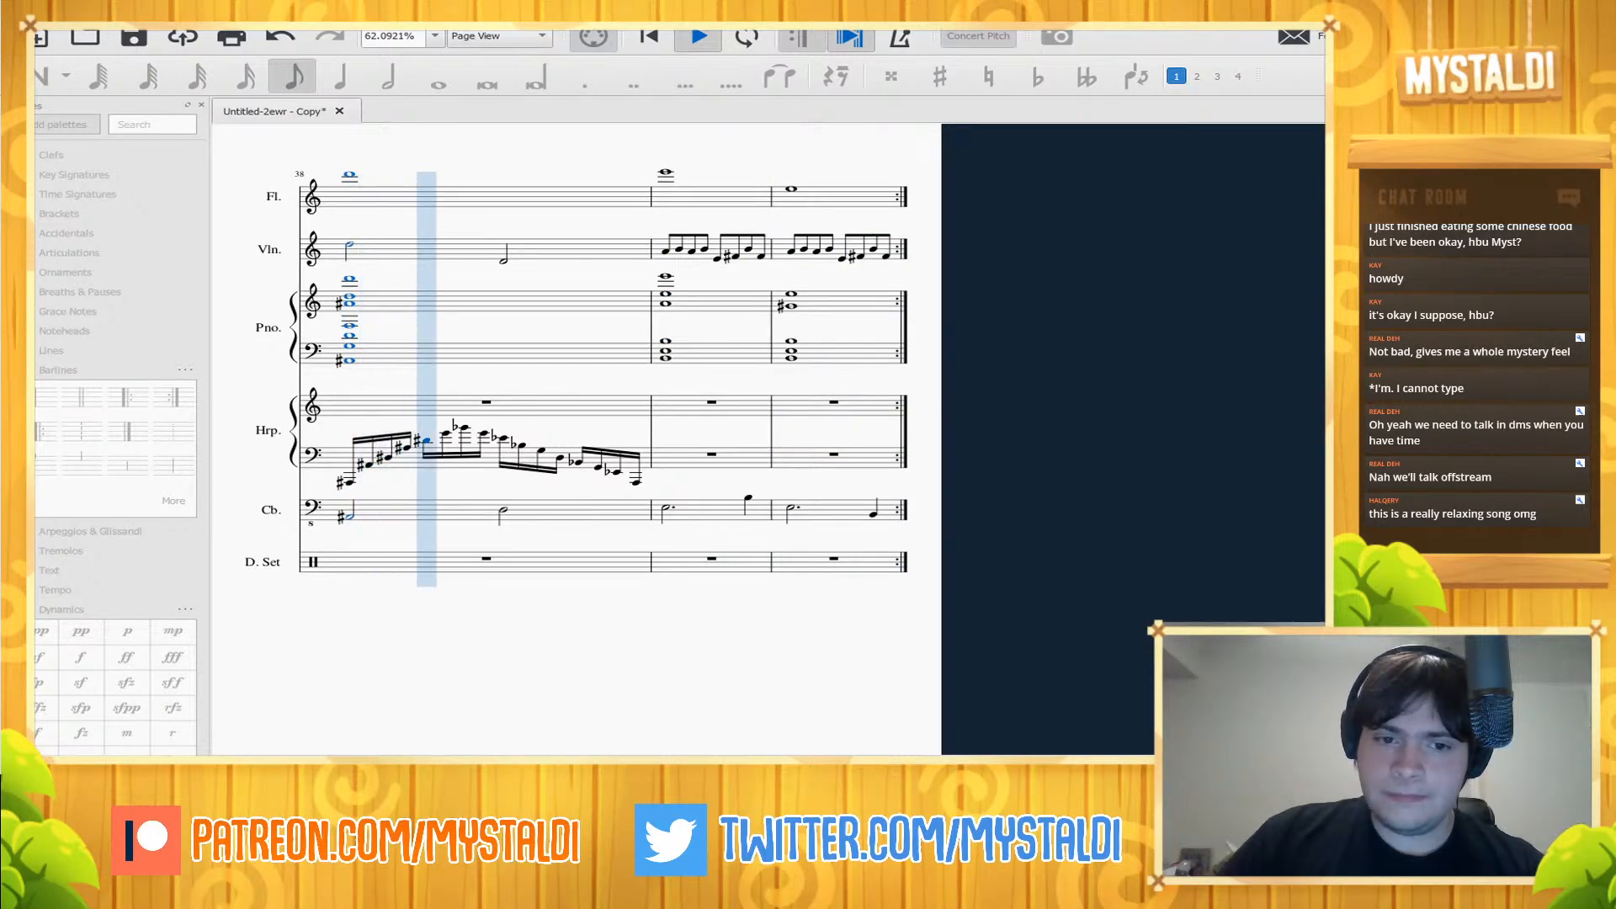
key("space")
scroll(769, 438, "down", 5)
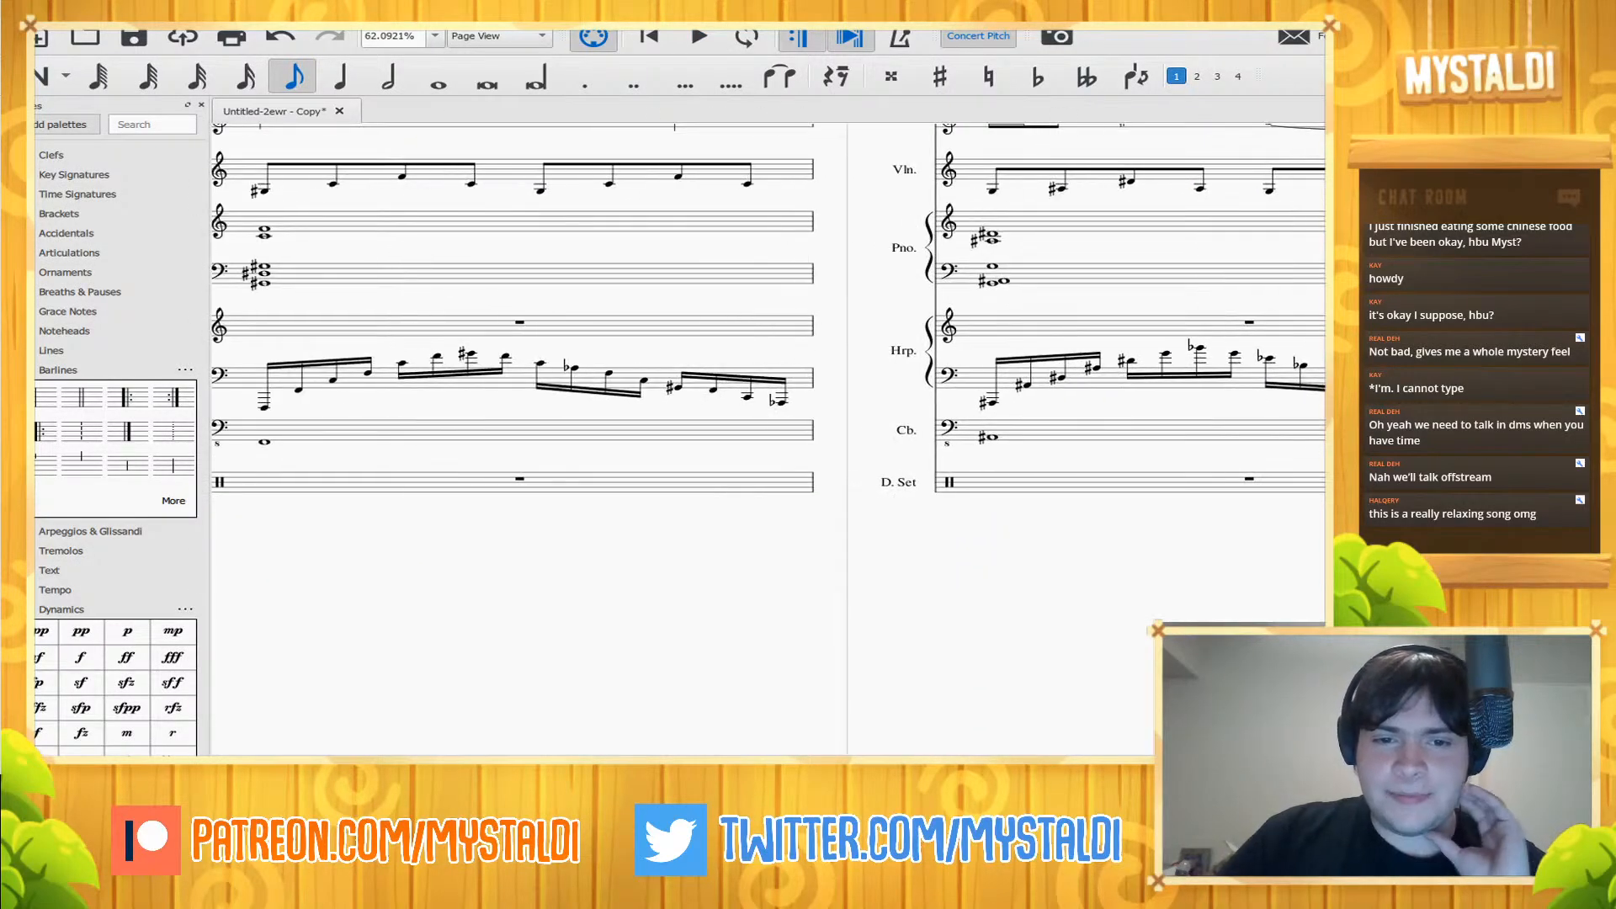
scroll(768, 438, "down", 6)
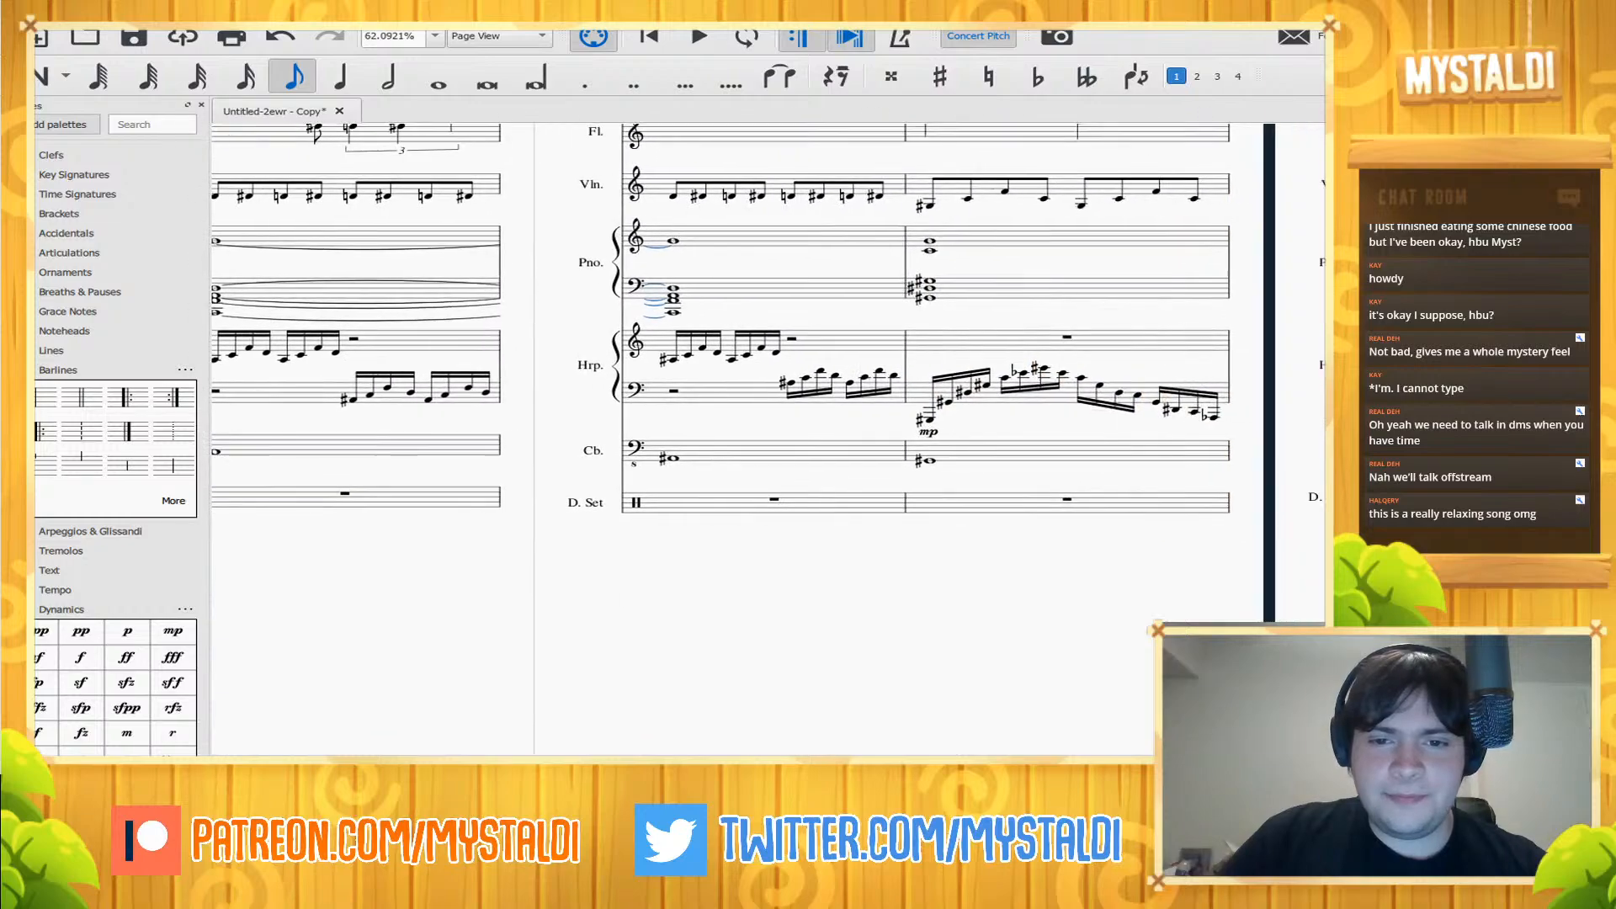
key("space")
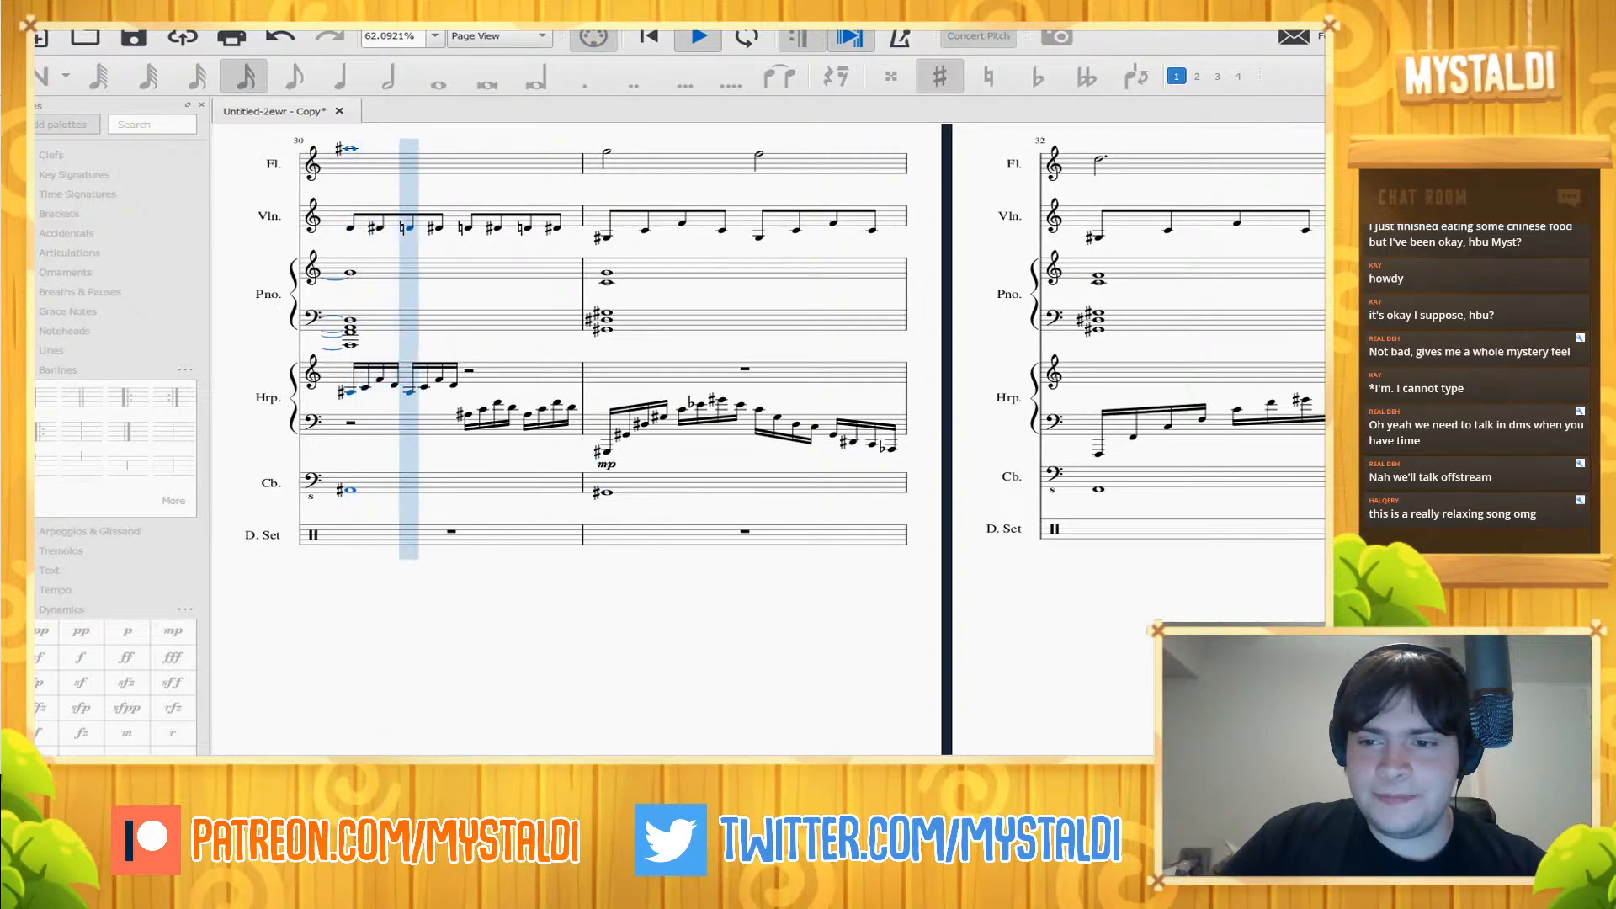
key("space")
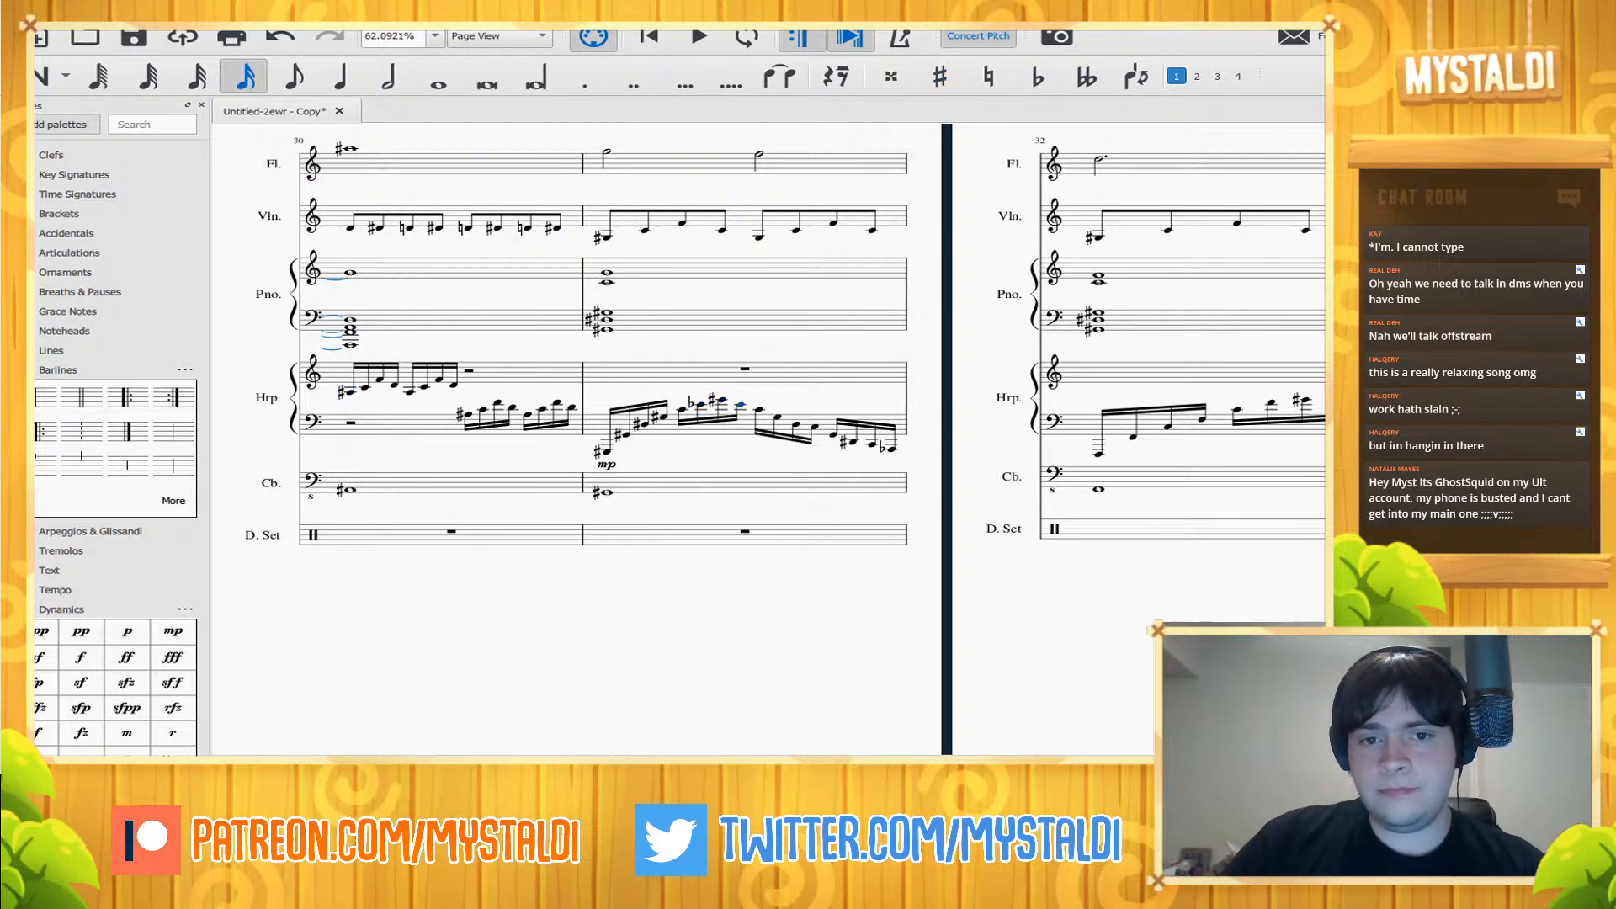
- Check the harp's notes from measure 31 on and lower the first flat note after measure 34's peak by a semitone
key("Right")
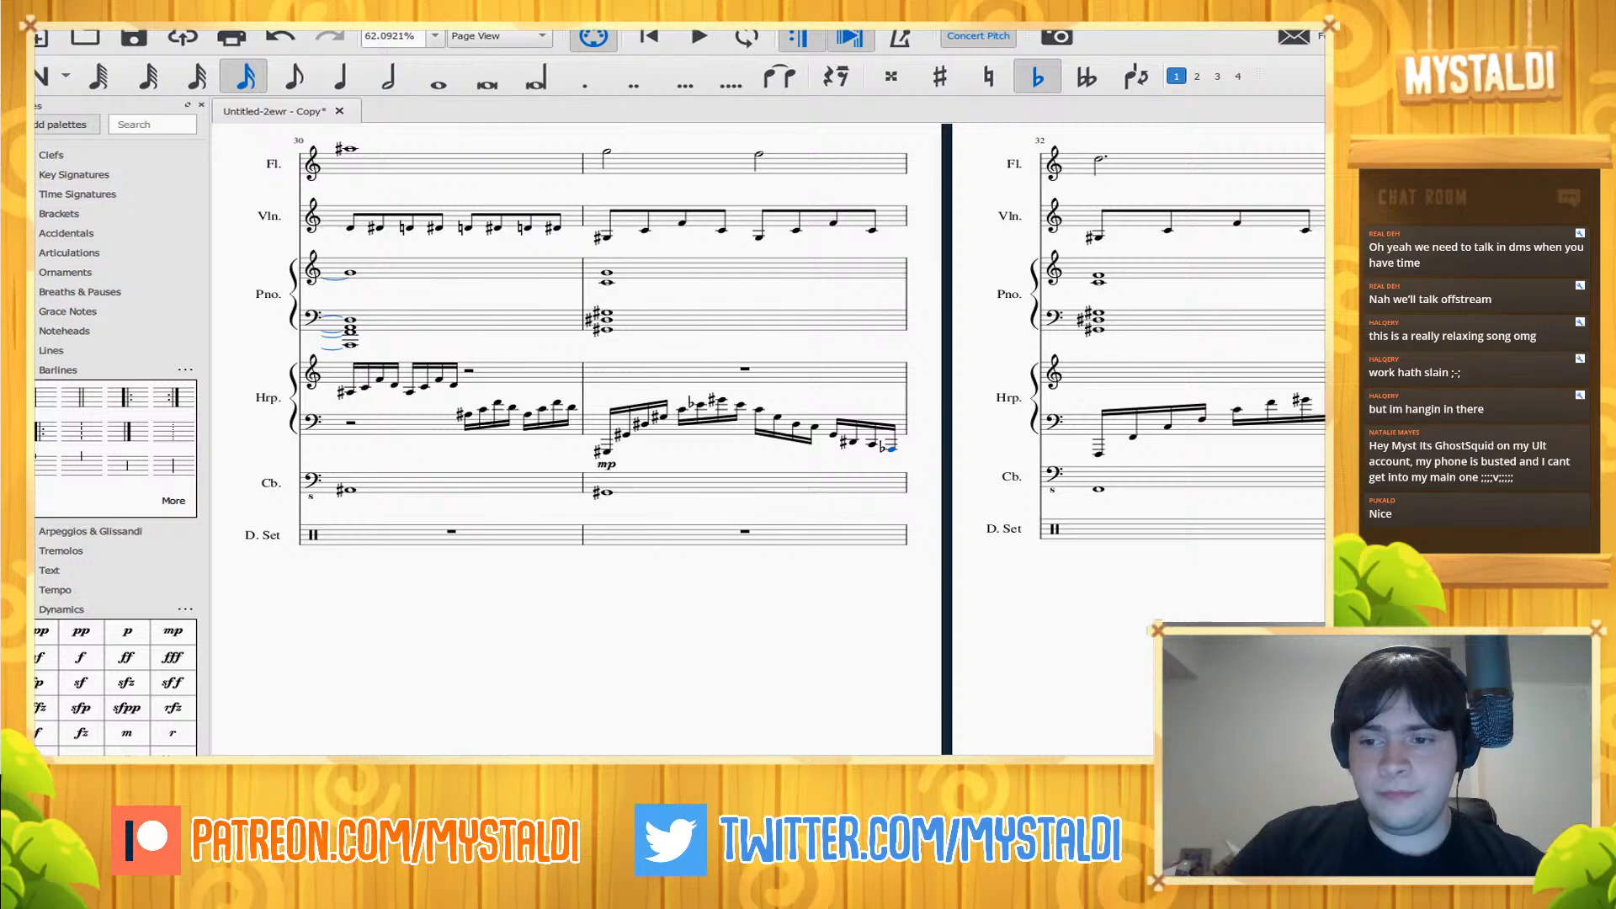
key("Right")
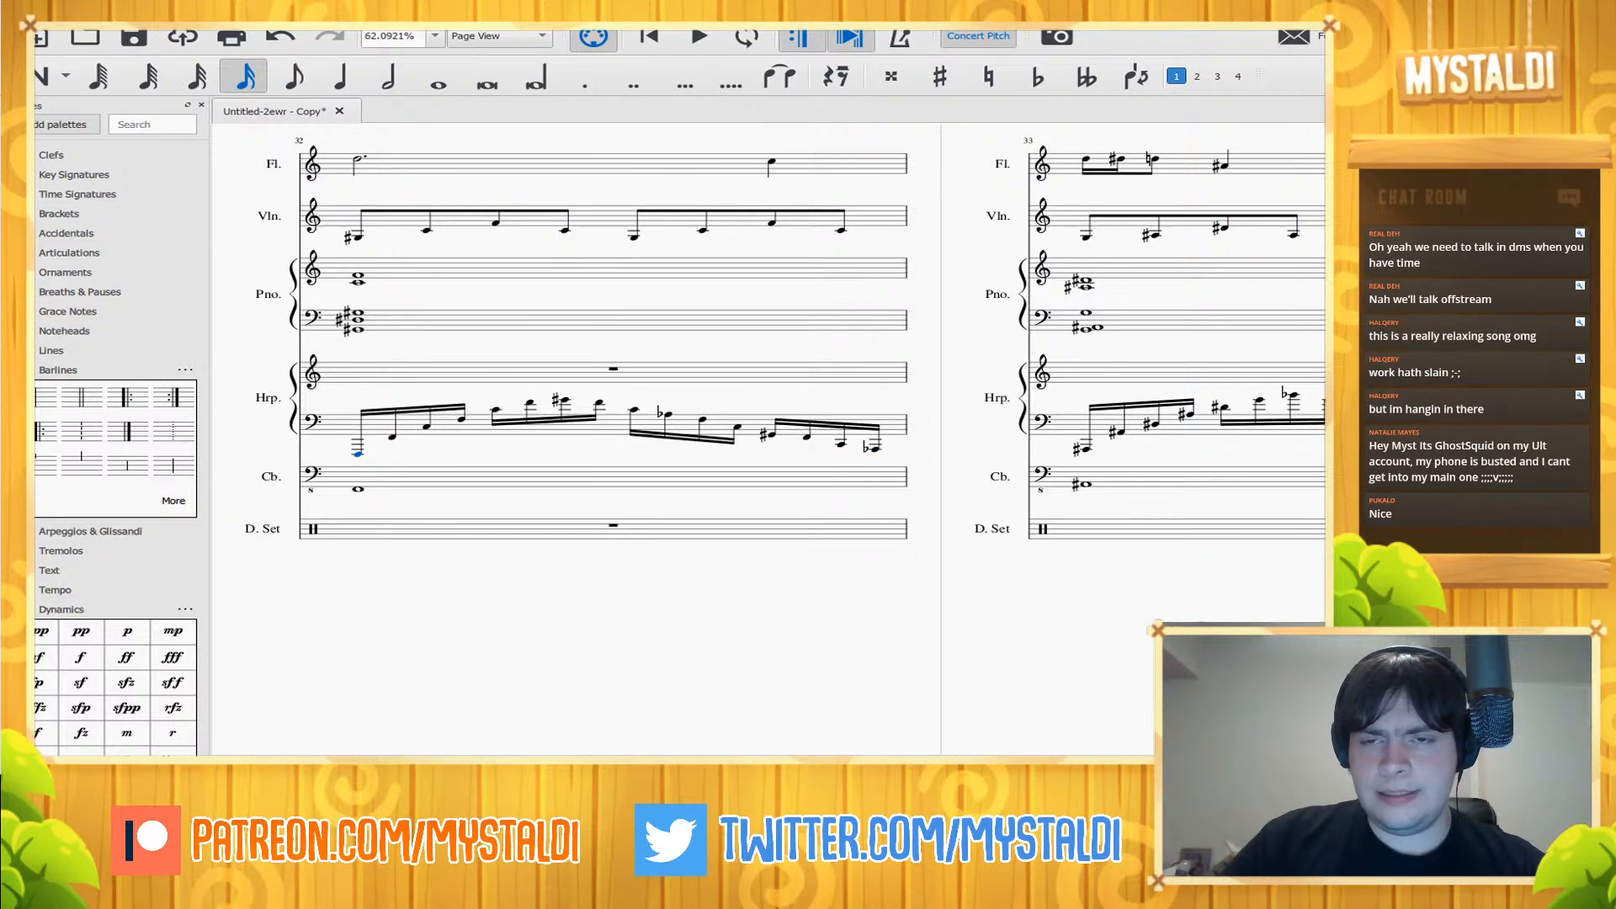
key("Right")
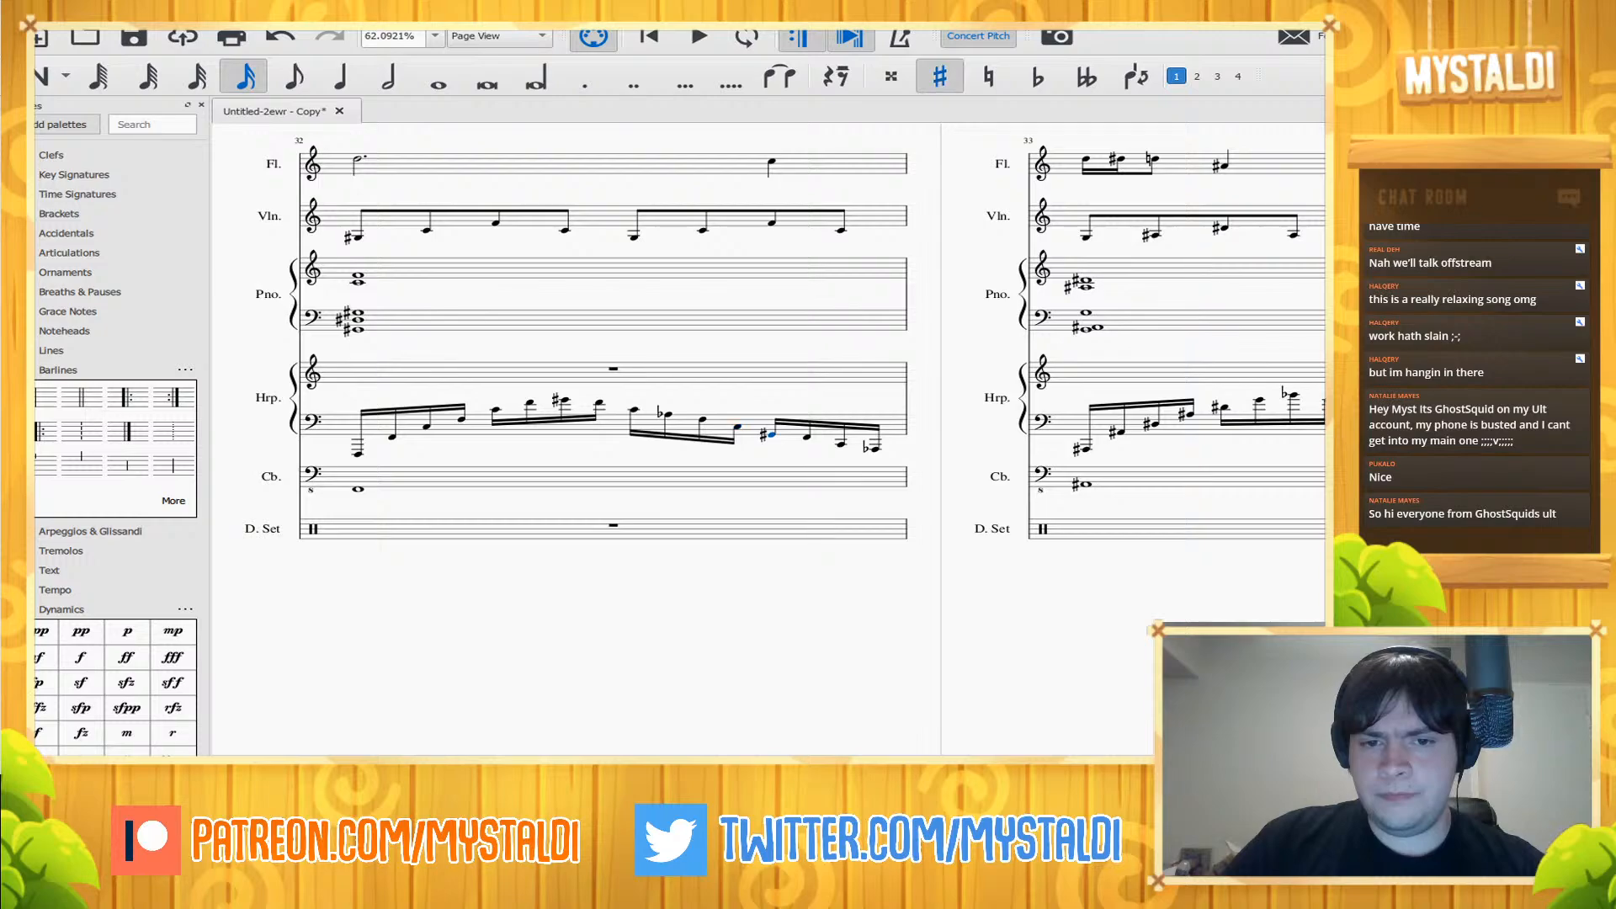
key("Right")
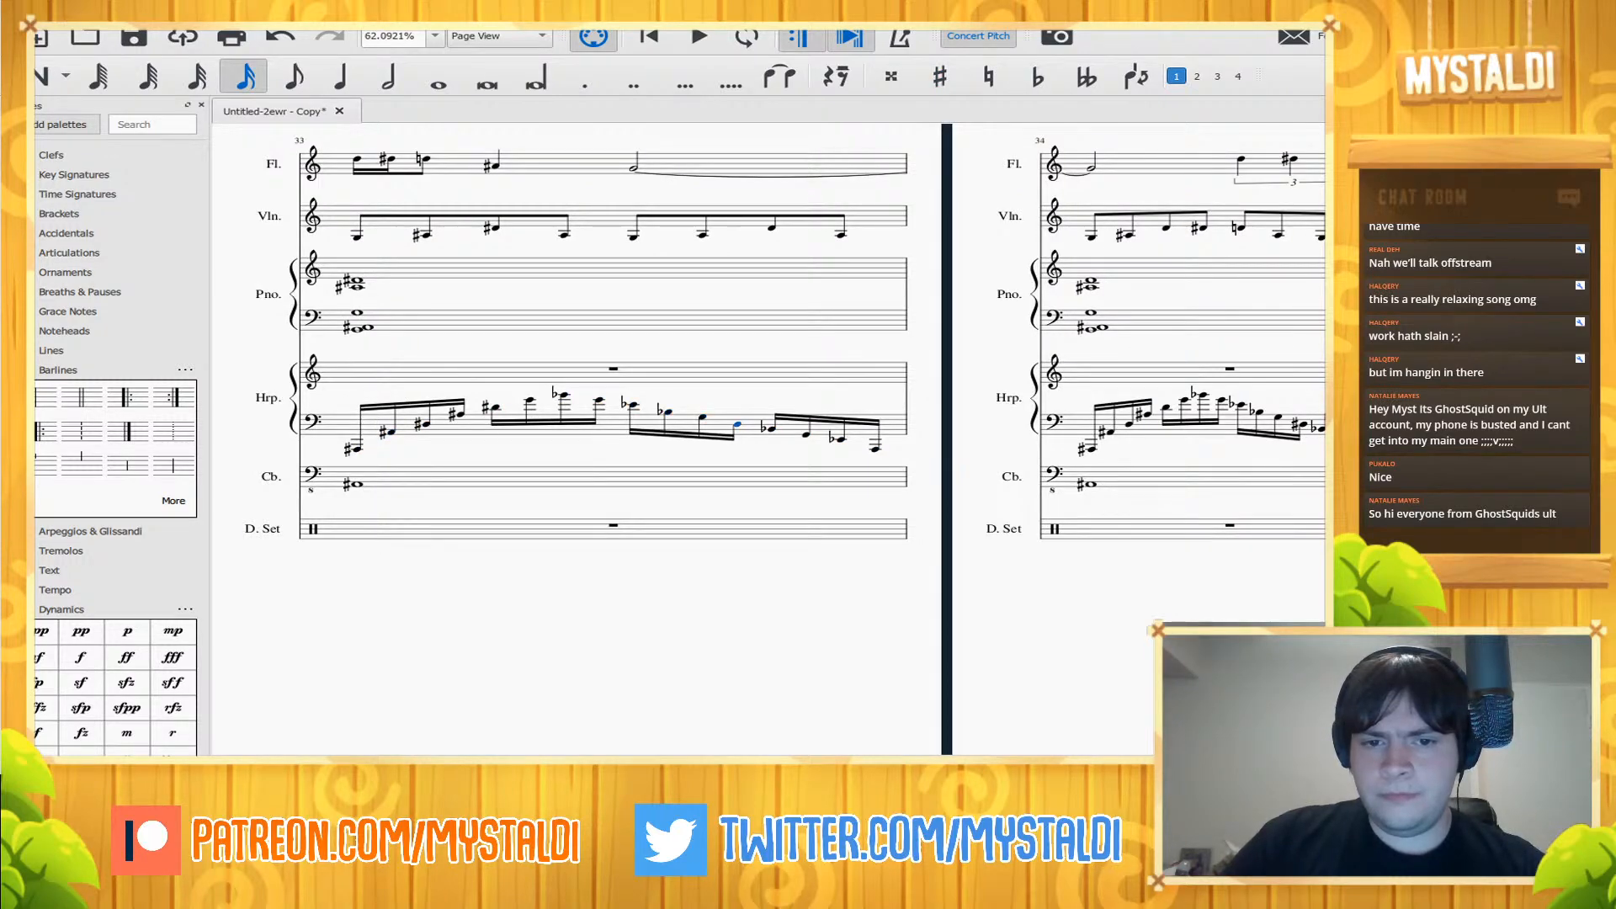
key("Right")
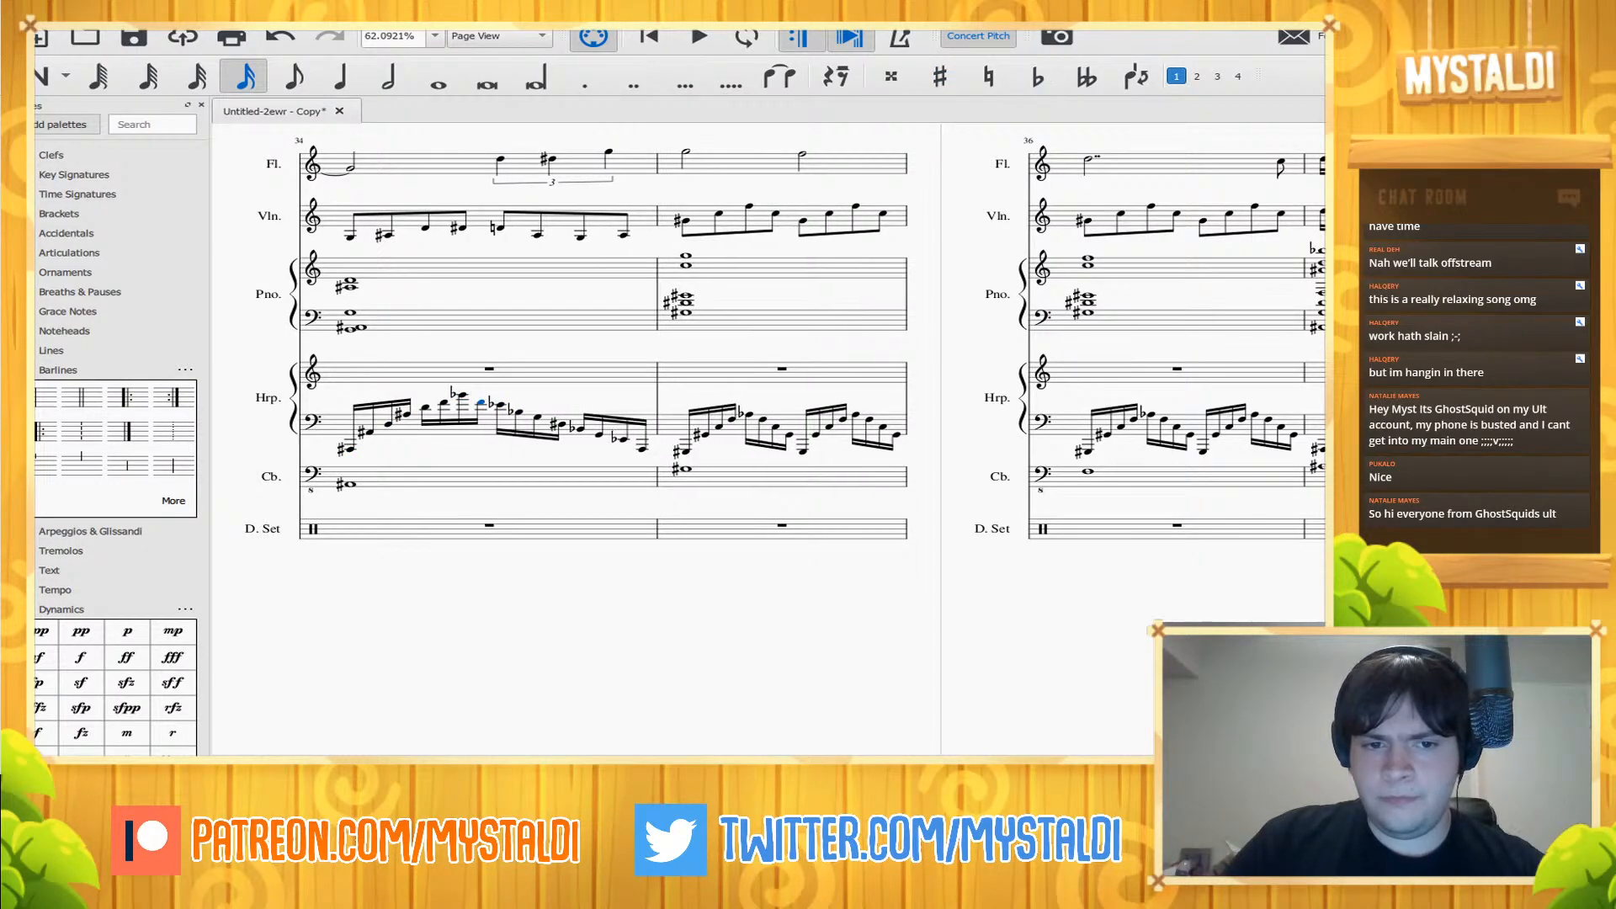
key("Down")
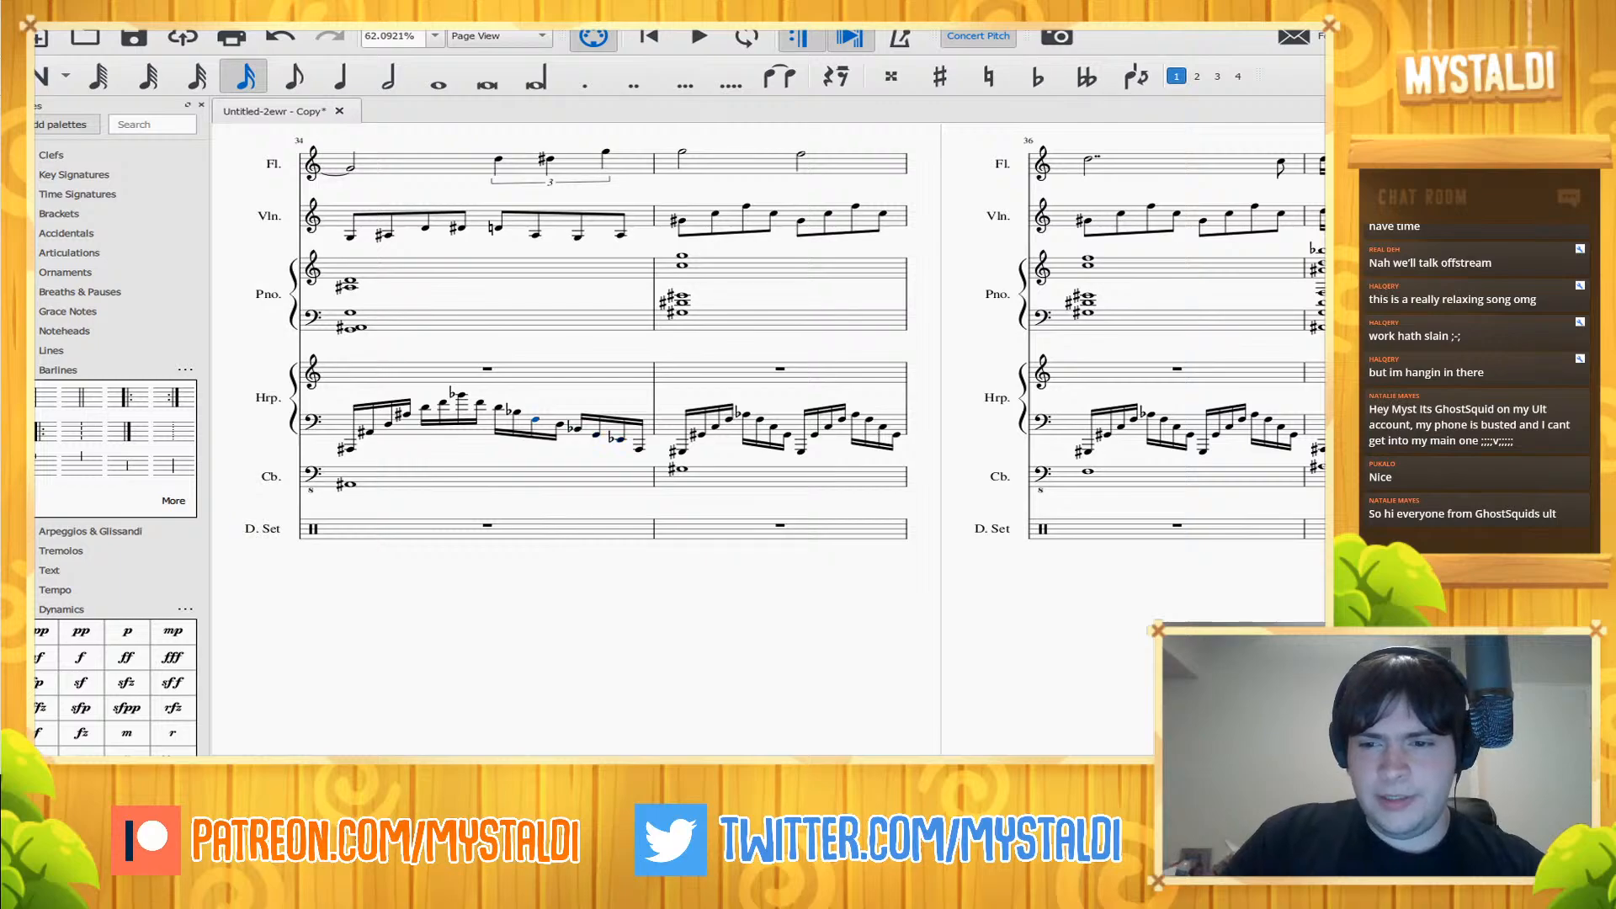
- Recheck the harp's notes in measures 32 and 33, and lower the flat note near the end of measure 34 by a semitone
key("Left")
key("Left")
key("Left")
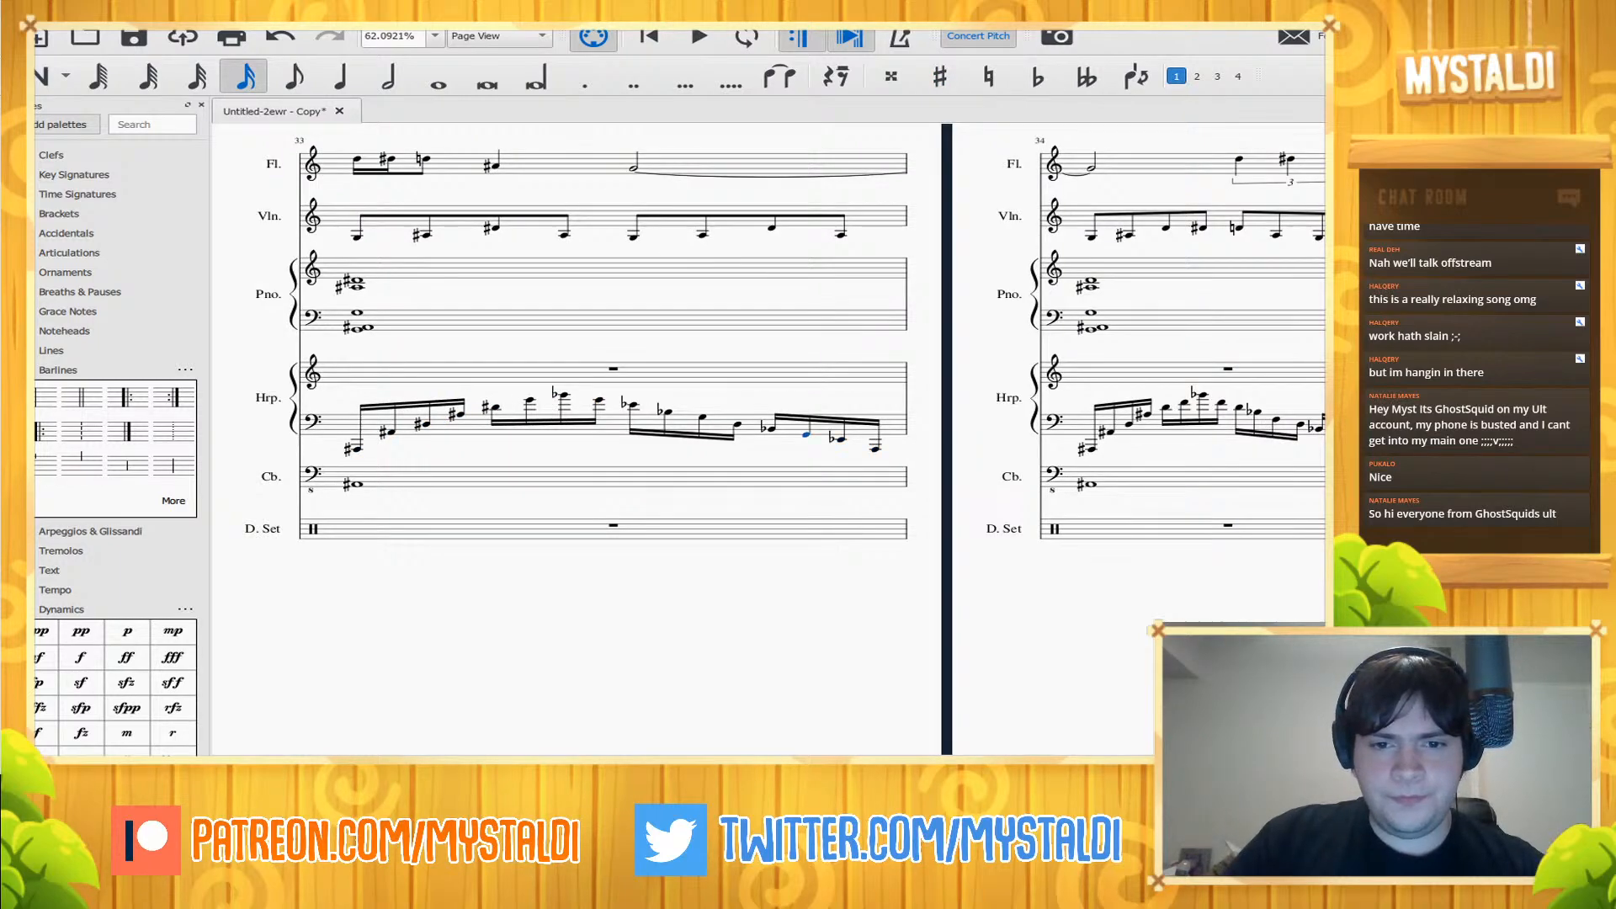
key("Left")
key("Left")
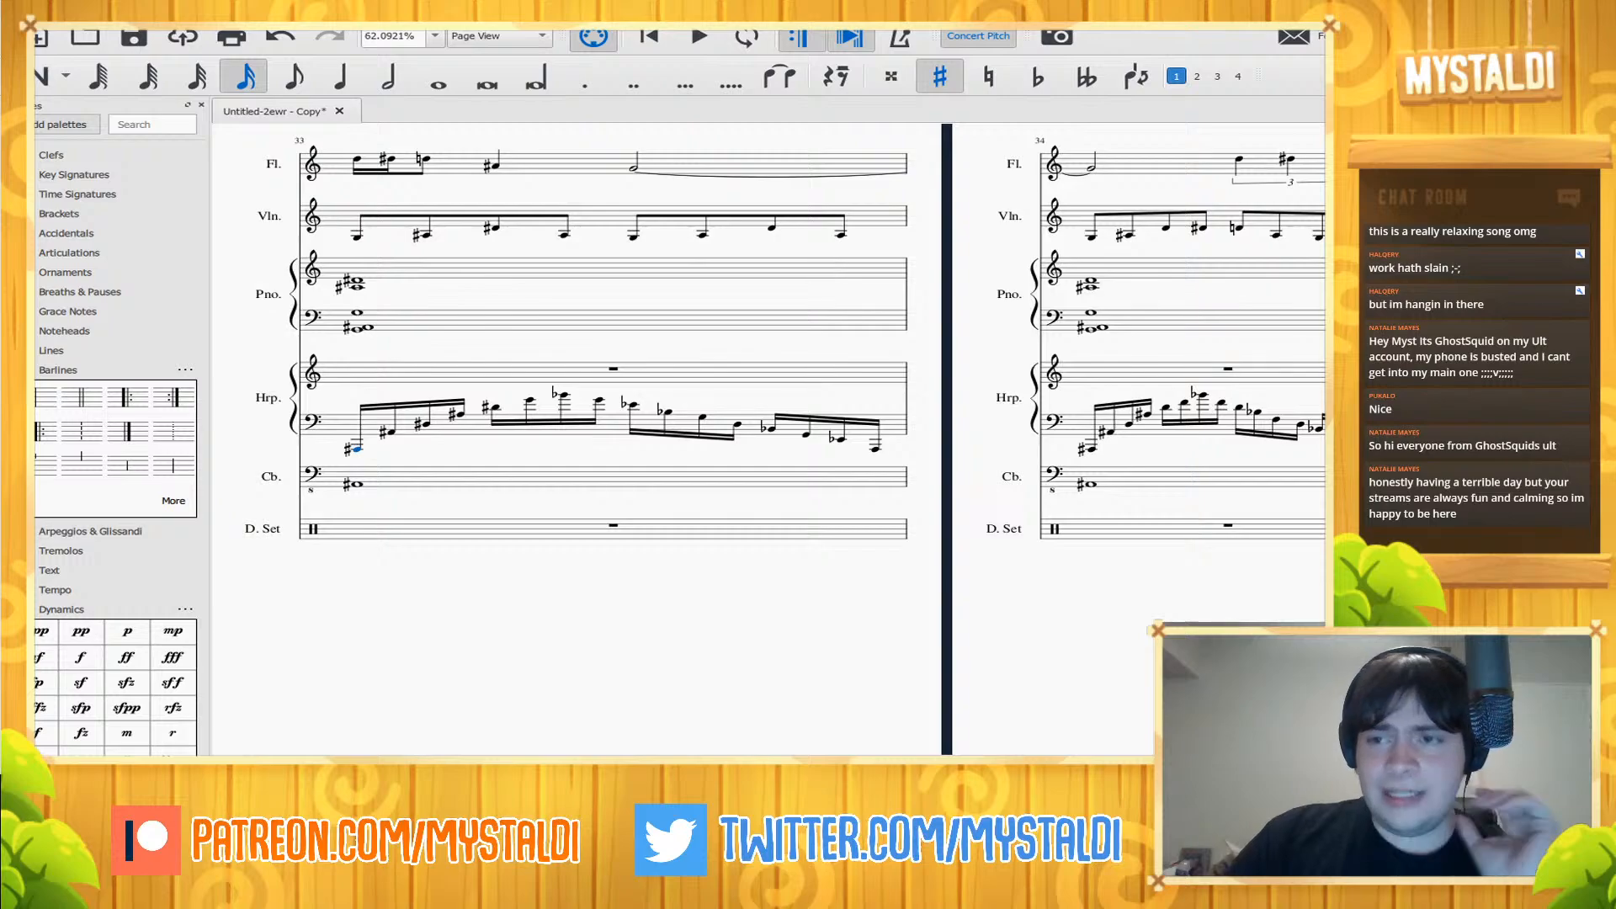
key("Left")
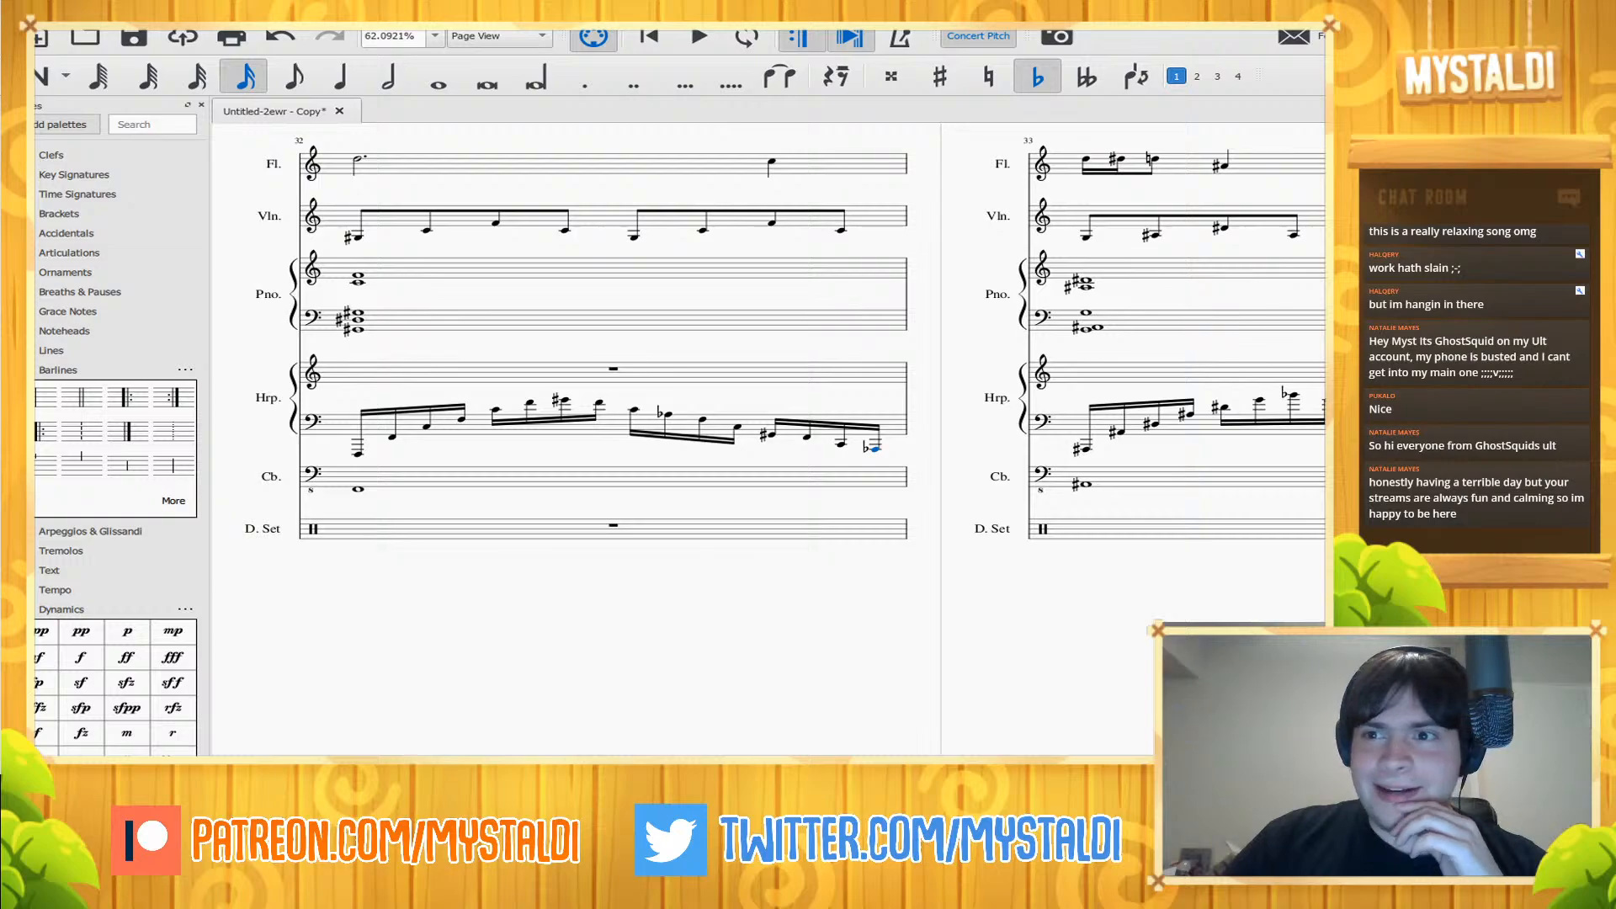
key("Right")
key("Right")
key("Right")
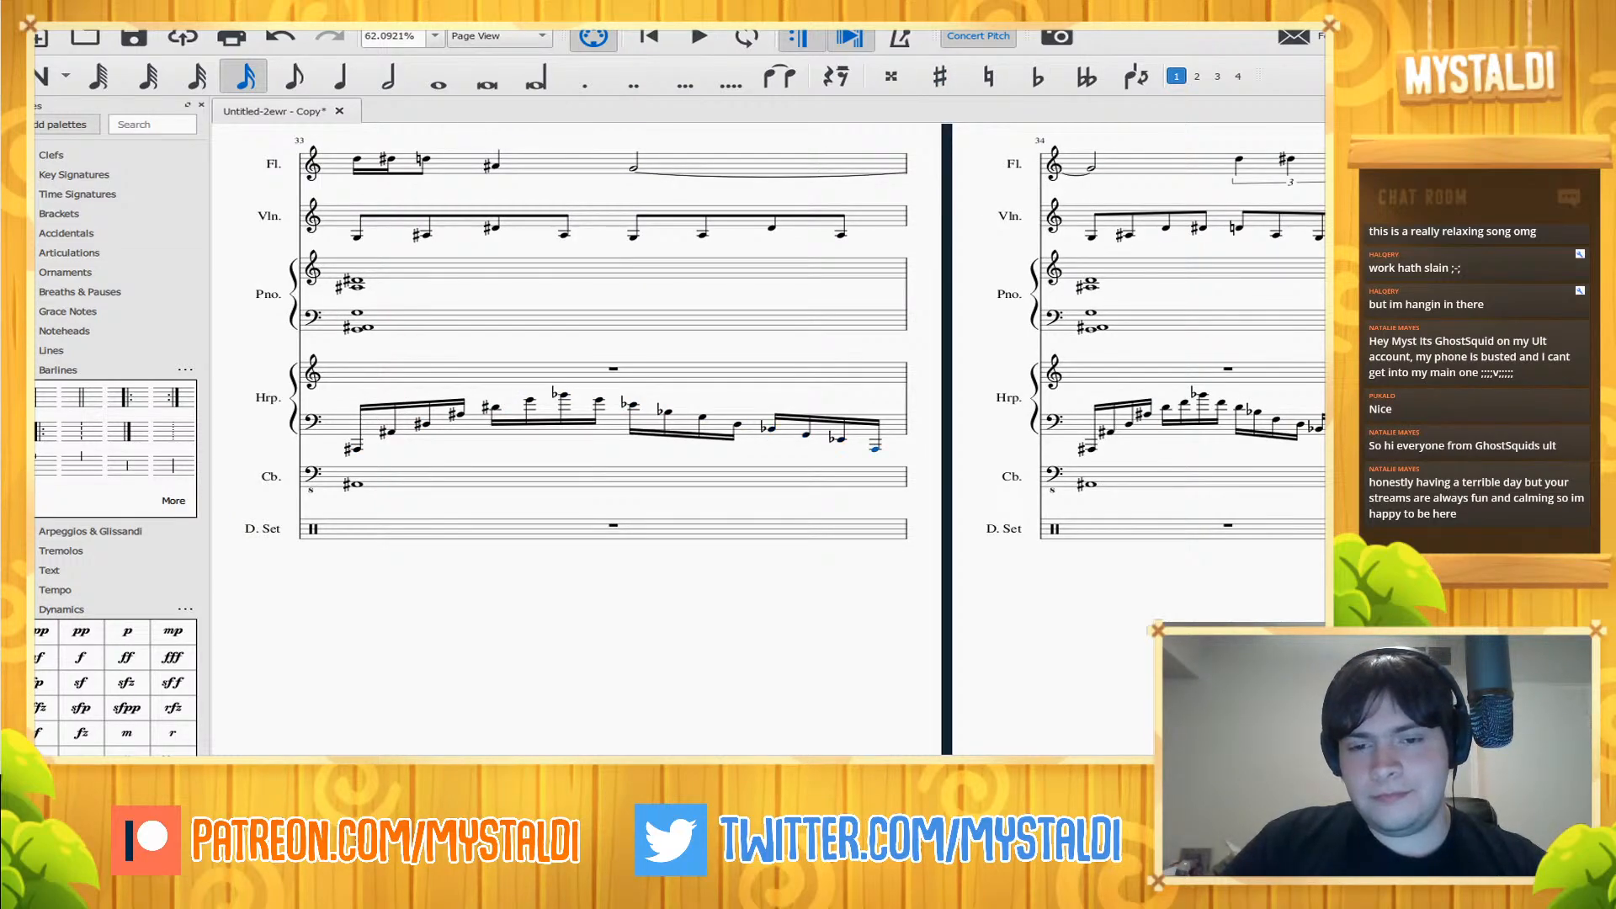
key("Right")
key("Right")
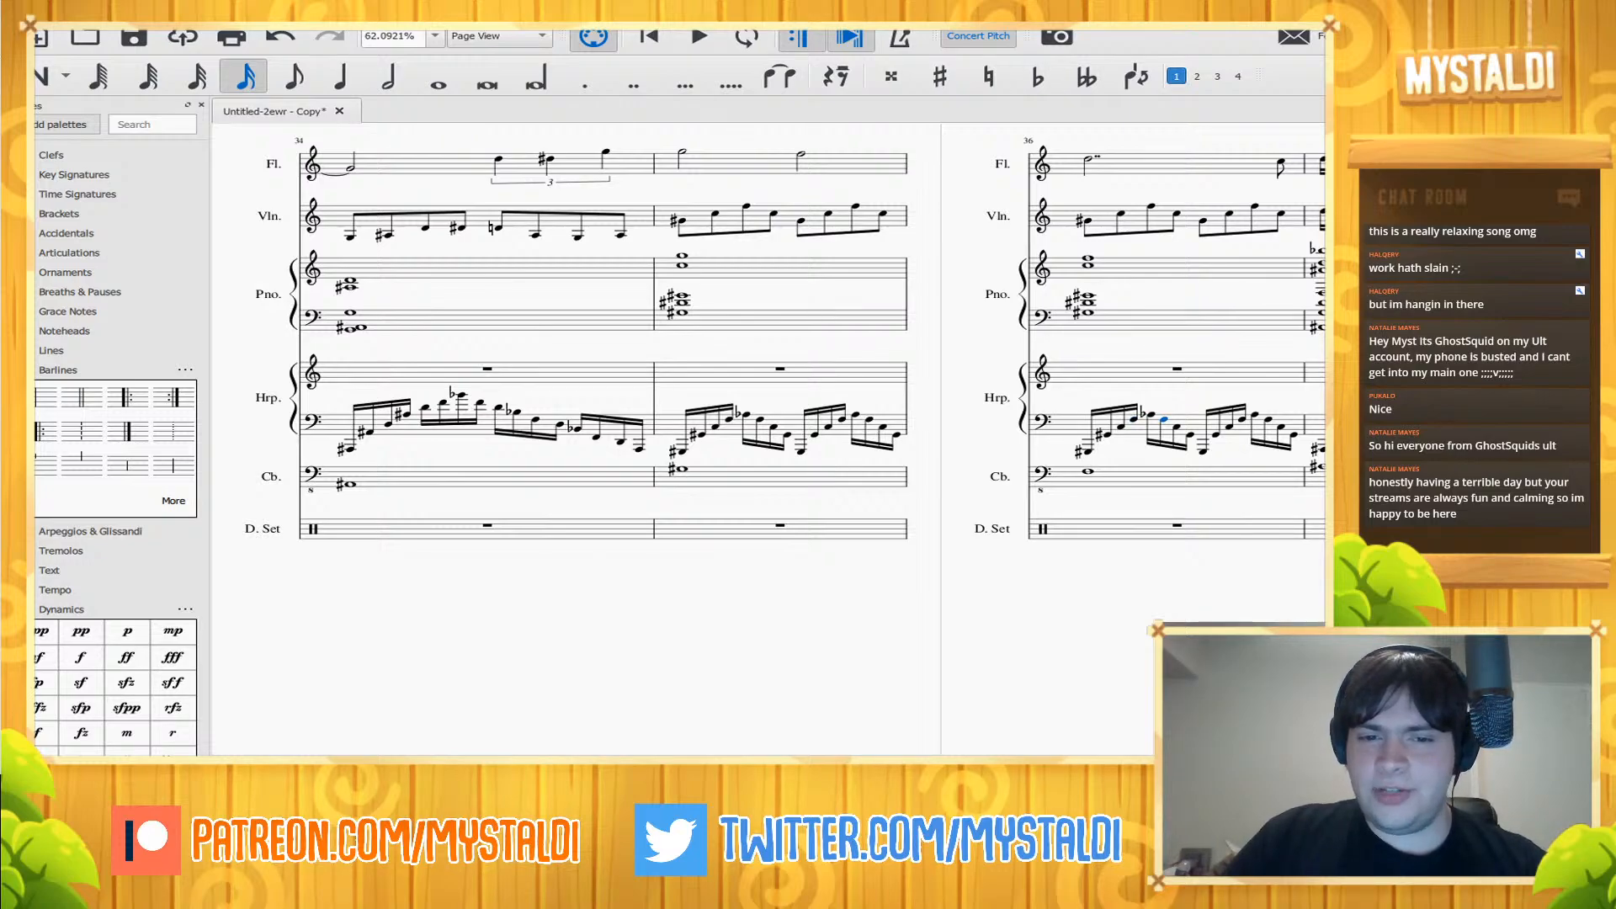
- Play back from measure 36 into measure 38 and replace measure 38's harp bass-staff arpeggio with a copy of measure 34's
key("space")
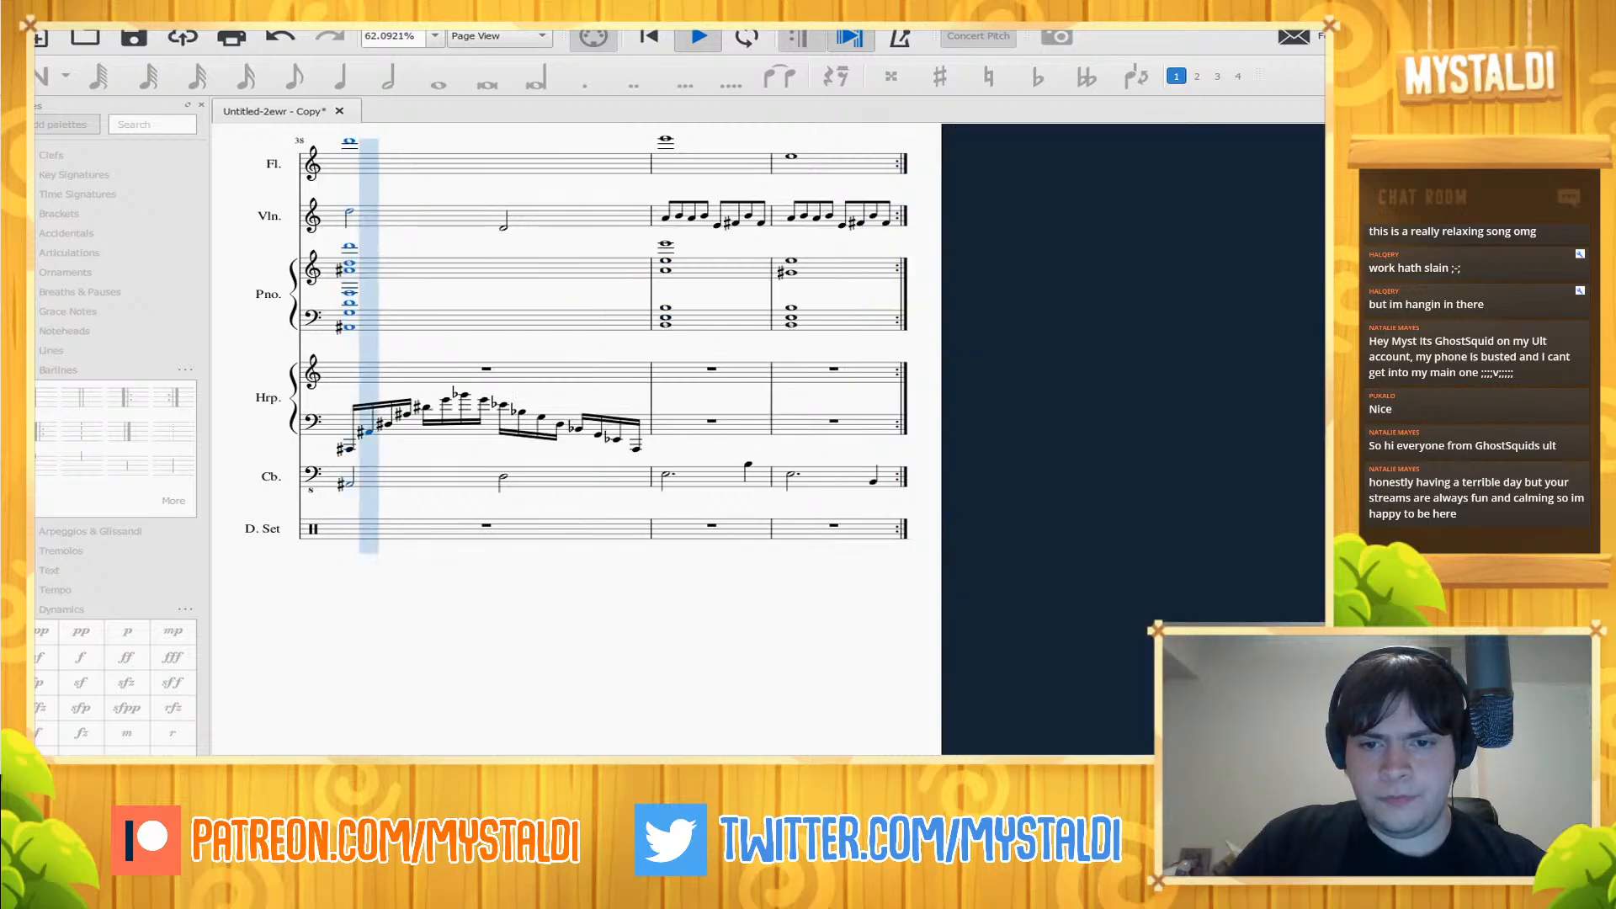
key("space")
left_click(348, 447)
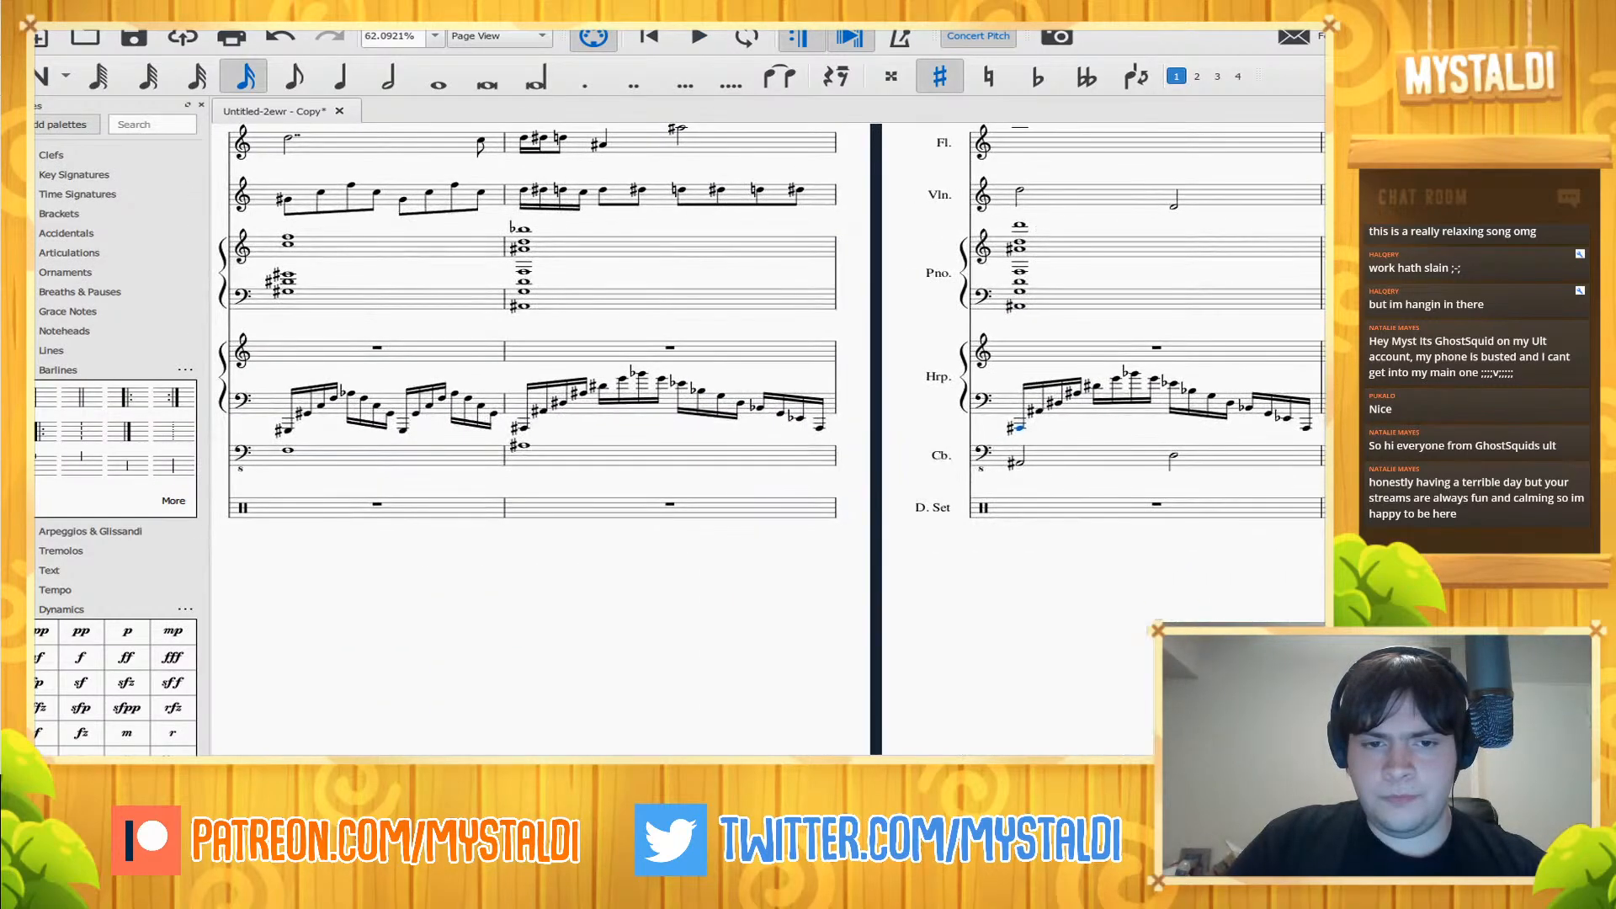
left_click_drag(404, 593, 1064, 589)
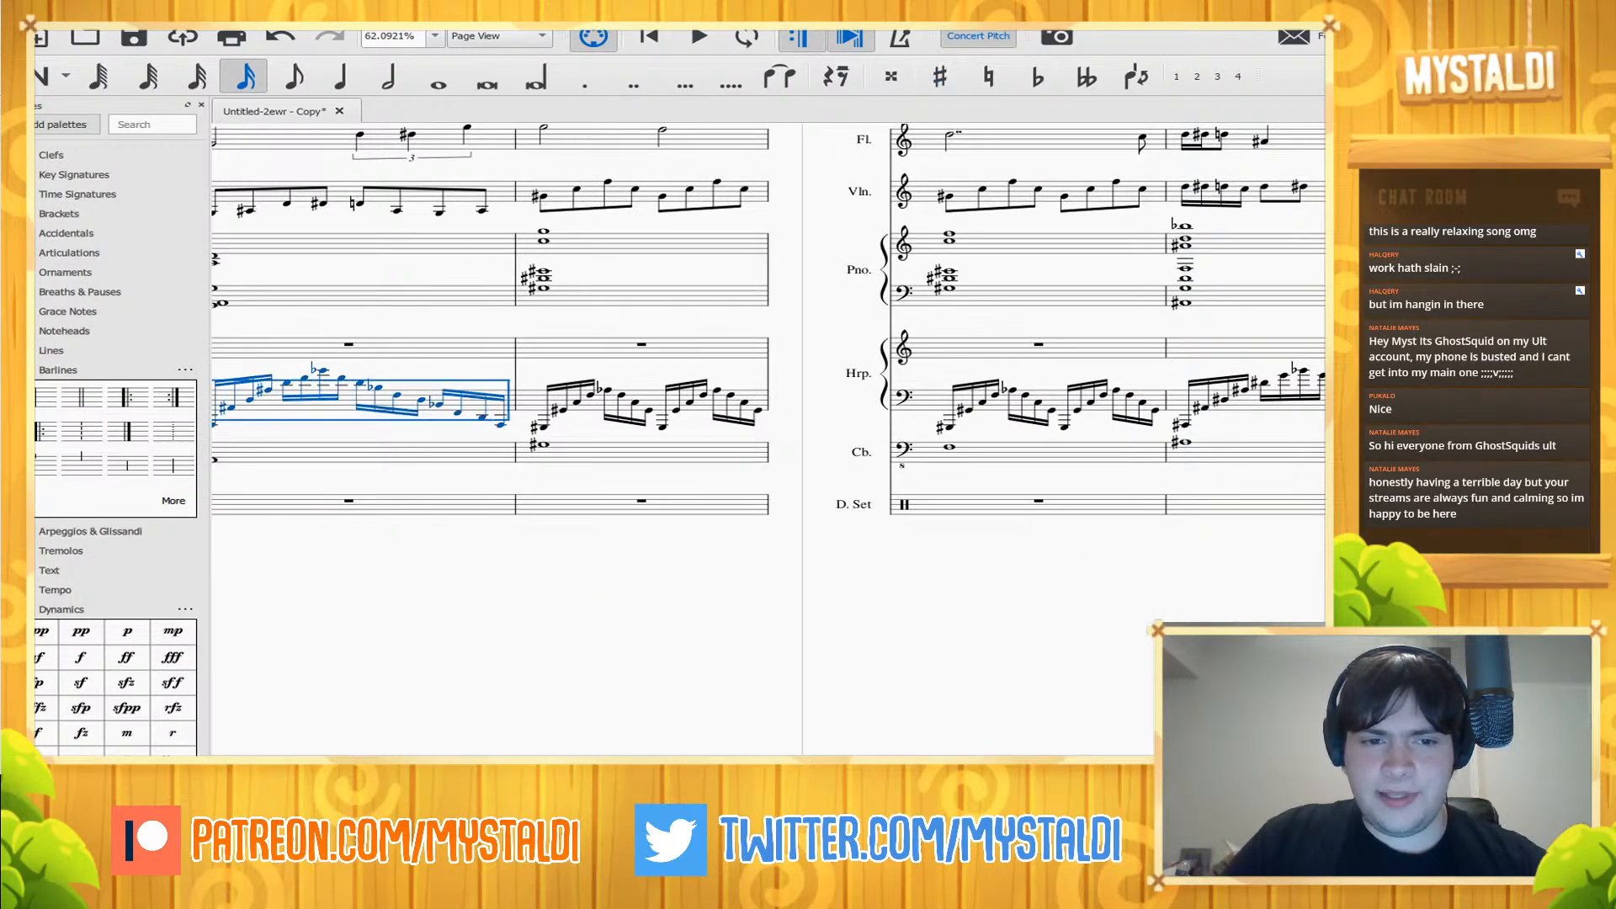
scroll(768, 438, "right", 8)
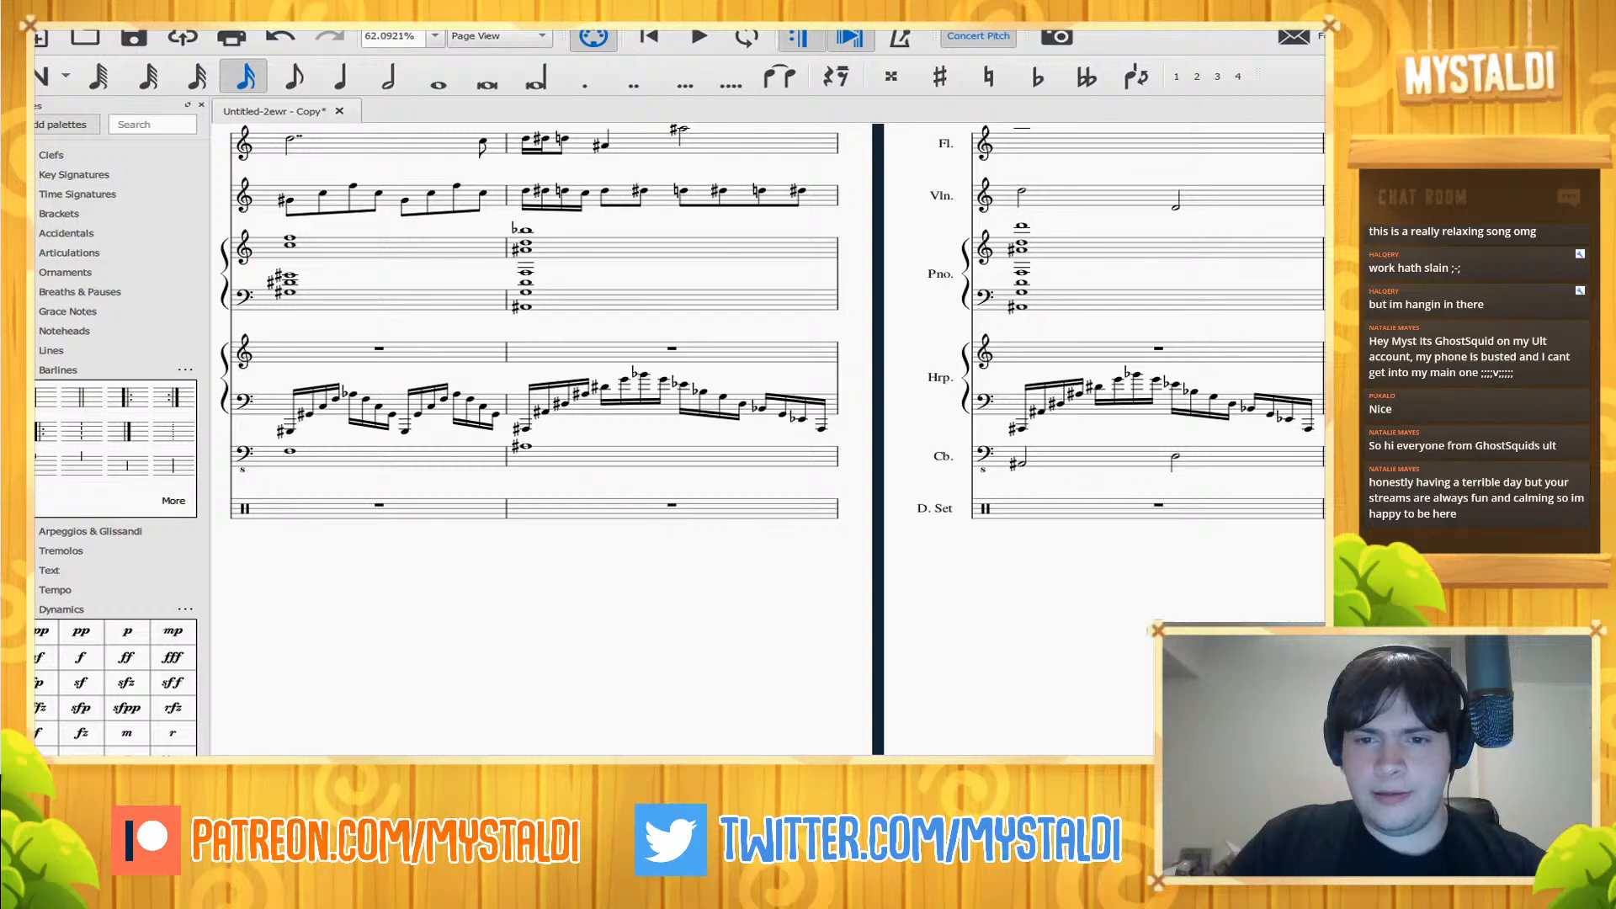
key("ctrl+shift+Right")
- Play back measure 38 onward to check the pasted harp arpeggio
key("space")
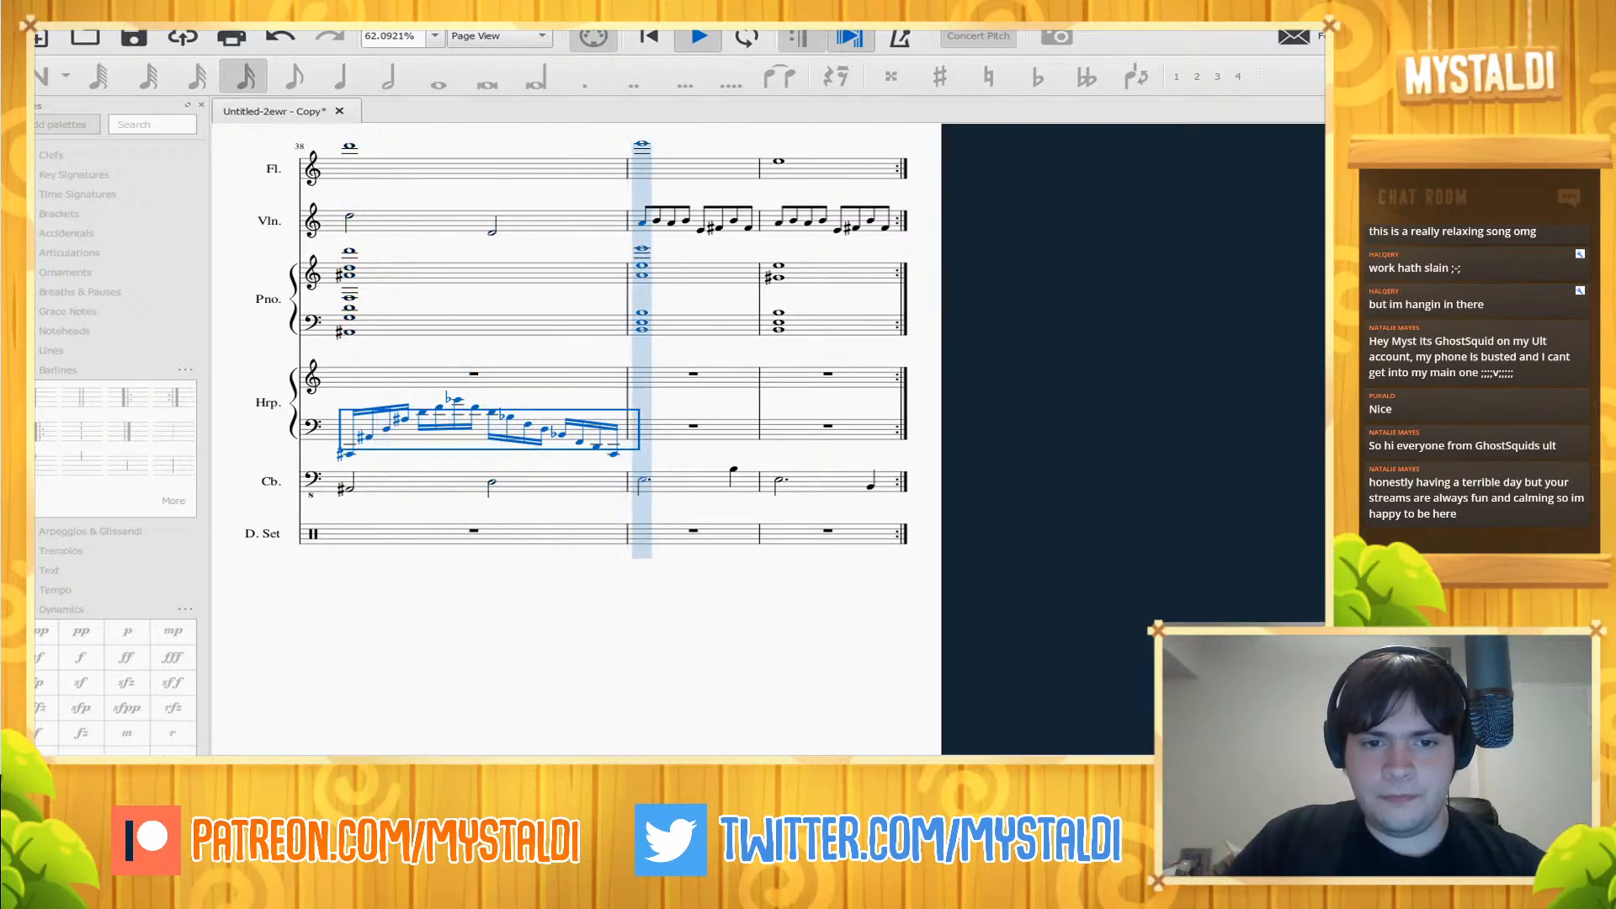
key("space")
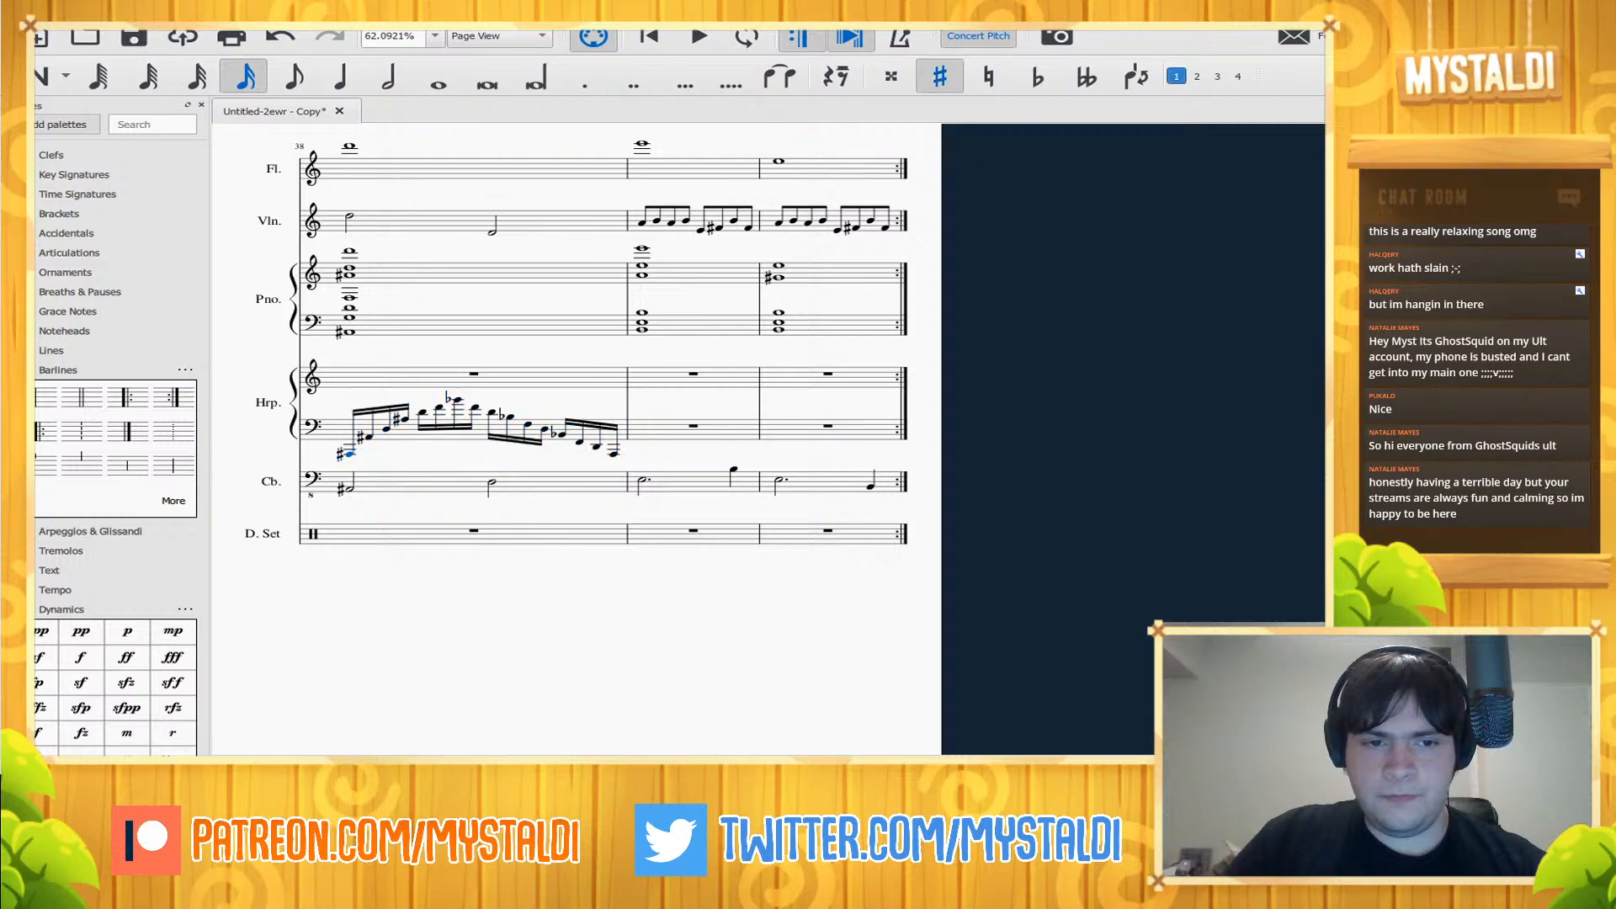
key("space")
key("space")
- Play the whole score from the beginning into measure 39, and replay measure 38
key("ctrl+Home")
key("space")
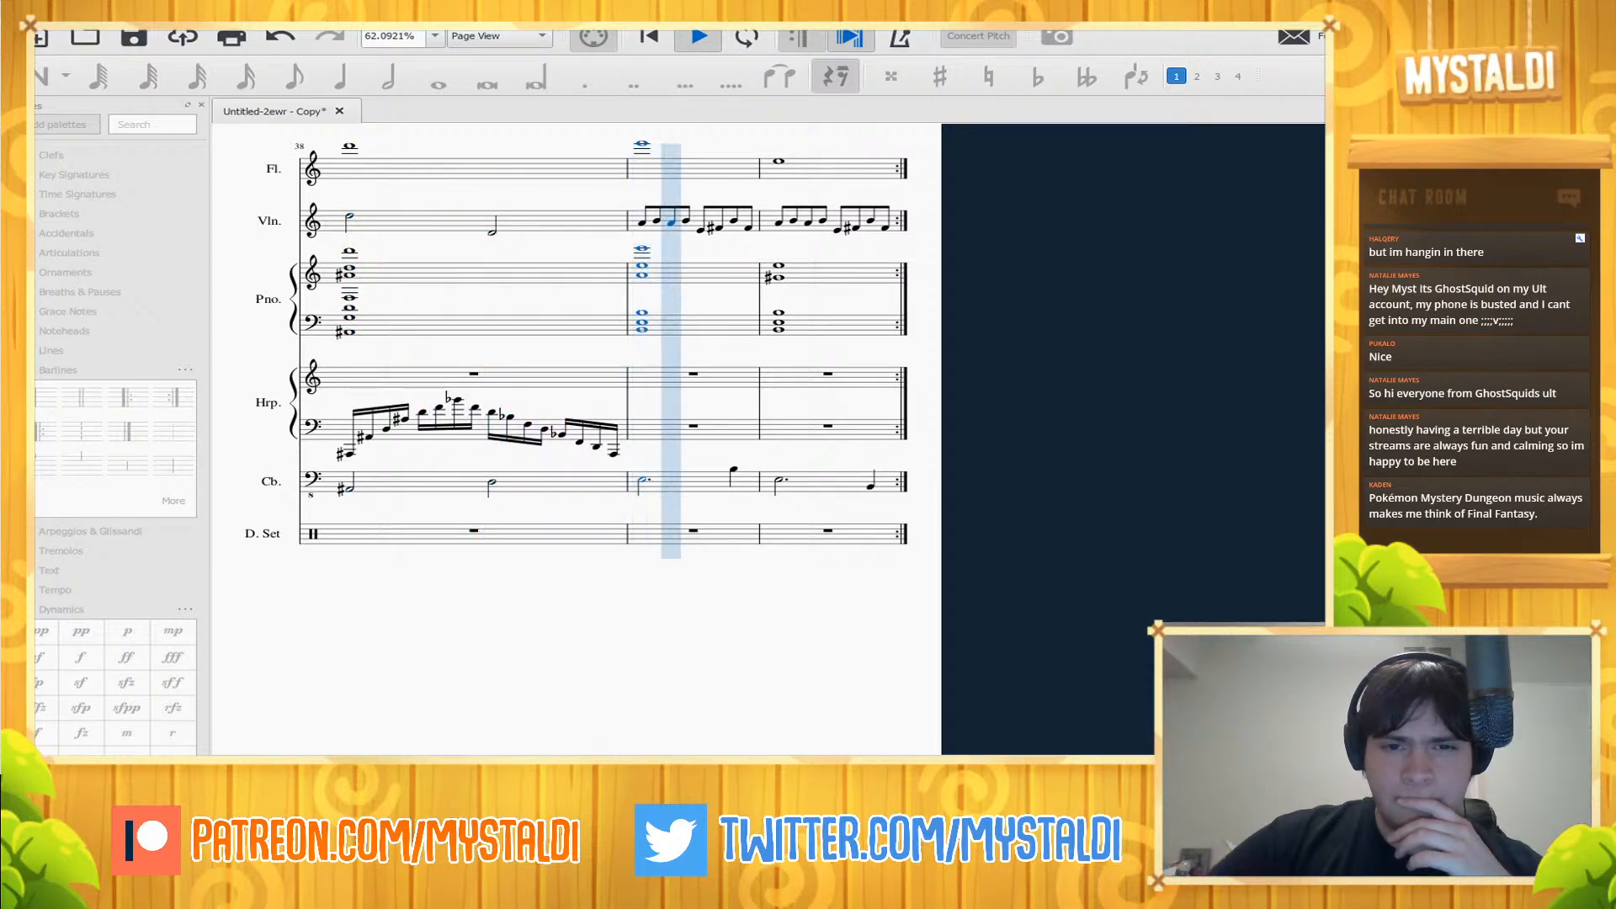
key("space")
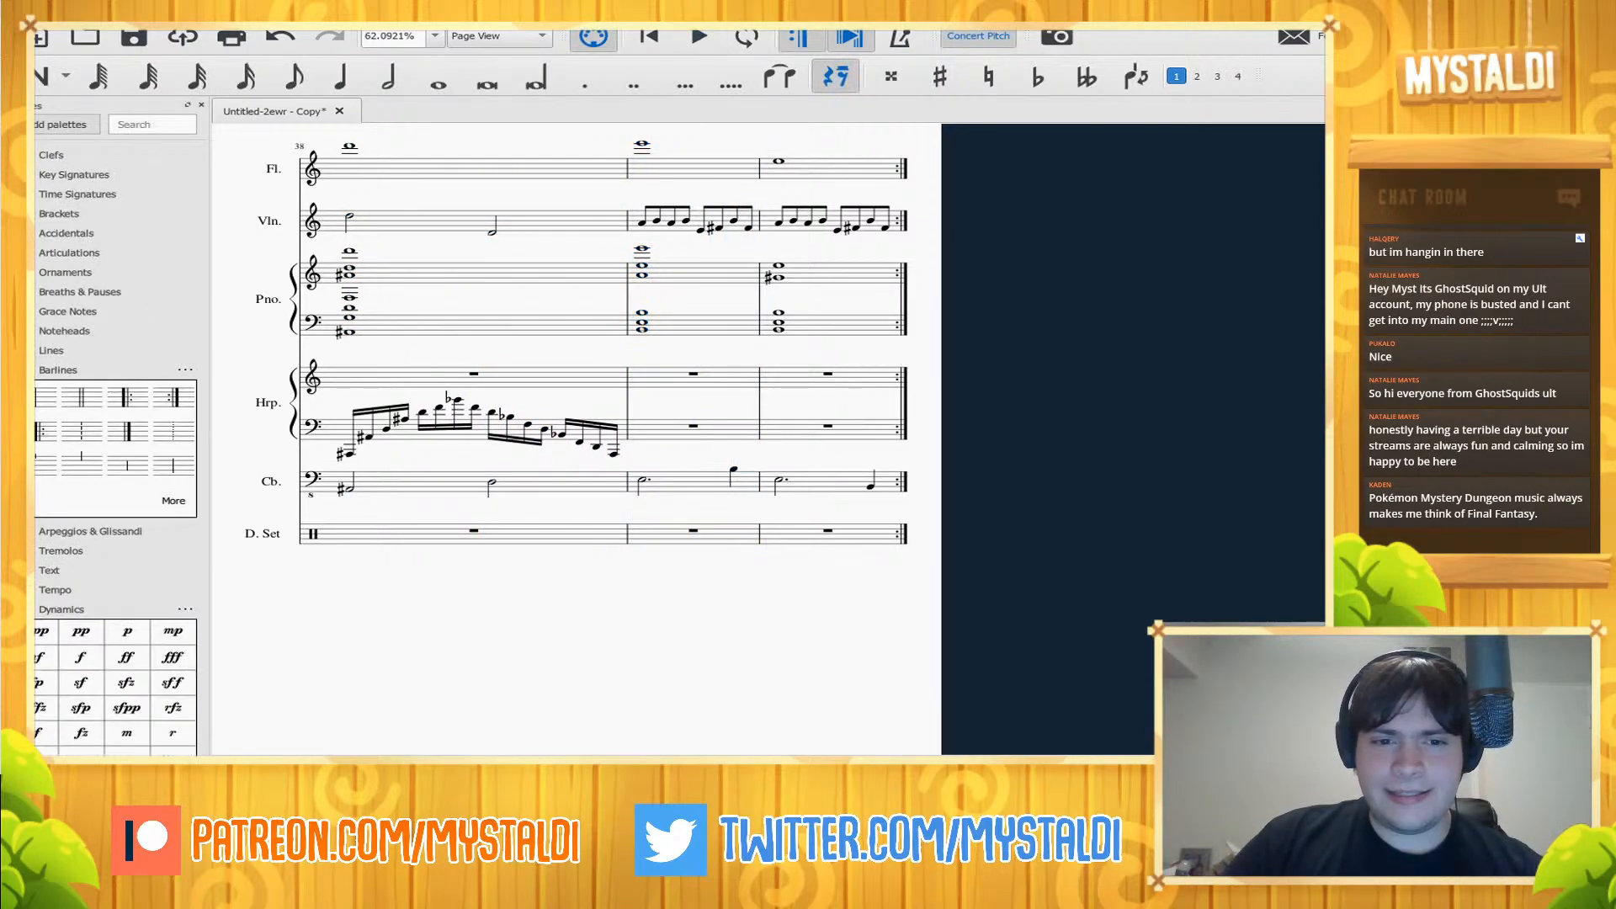
key("space")
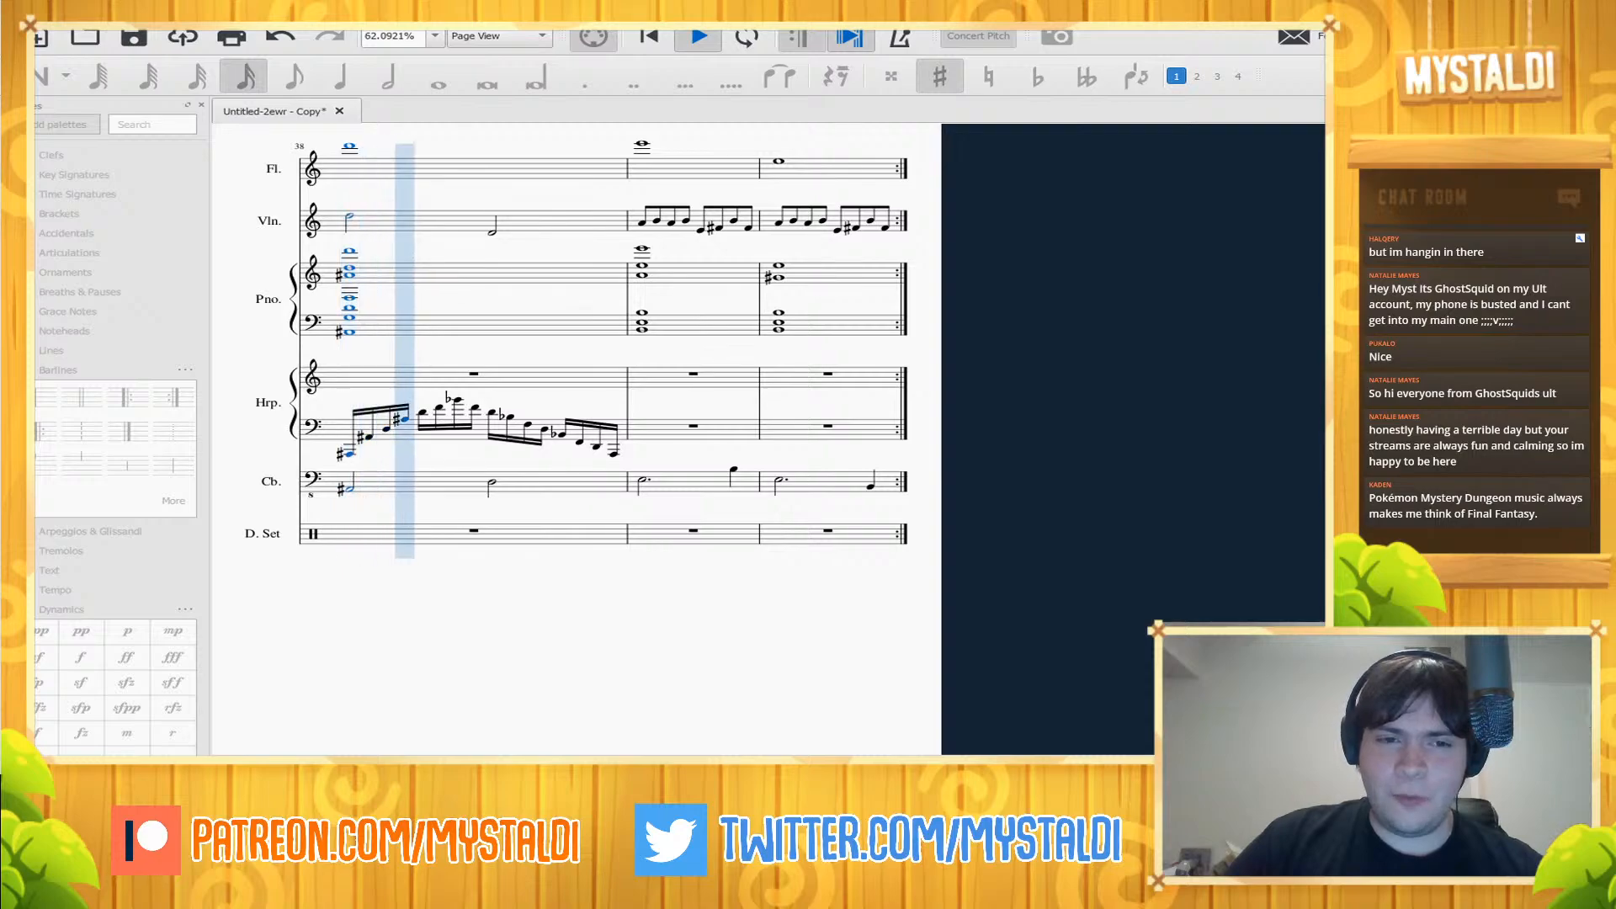
- Delete the second half of the harp's bass-staff arpeggio in measure 38 and play back the remaining first half
key("space")
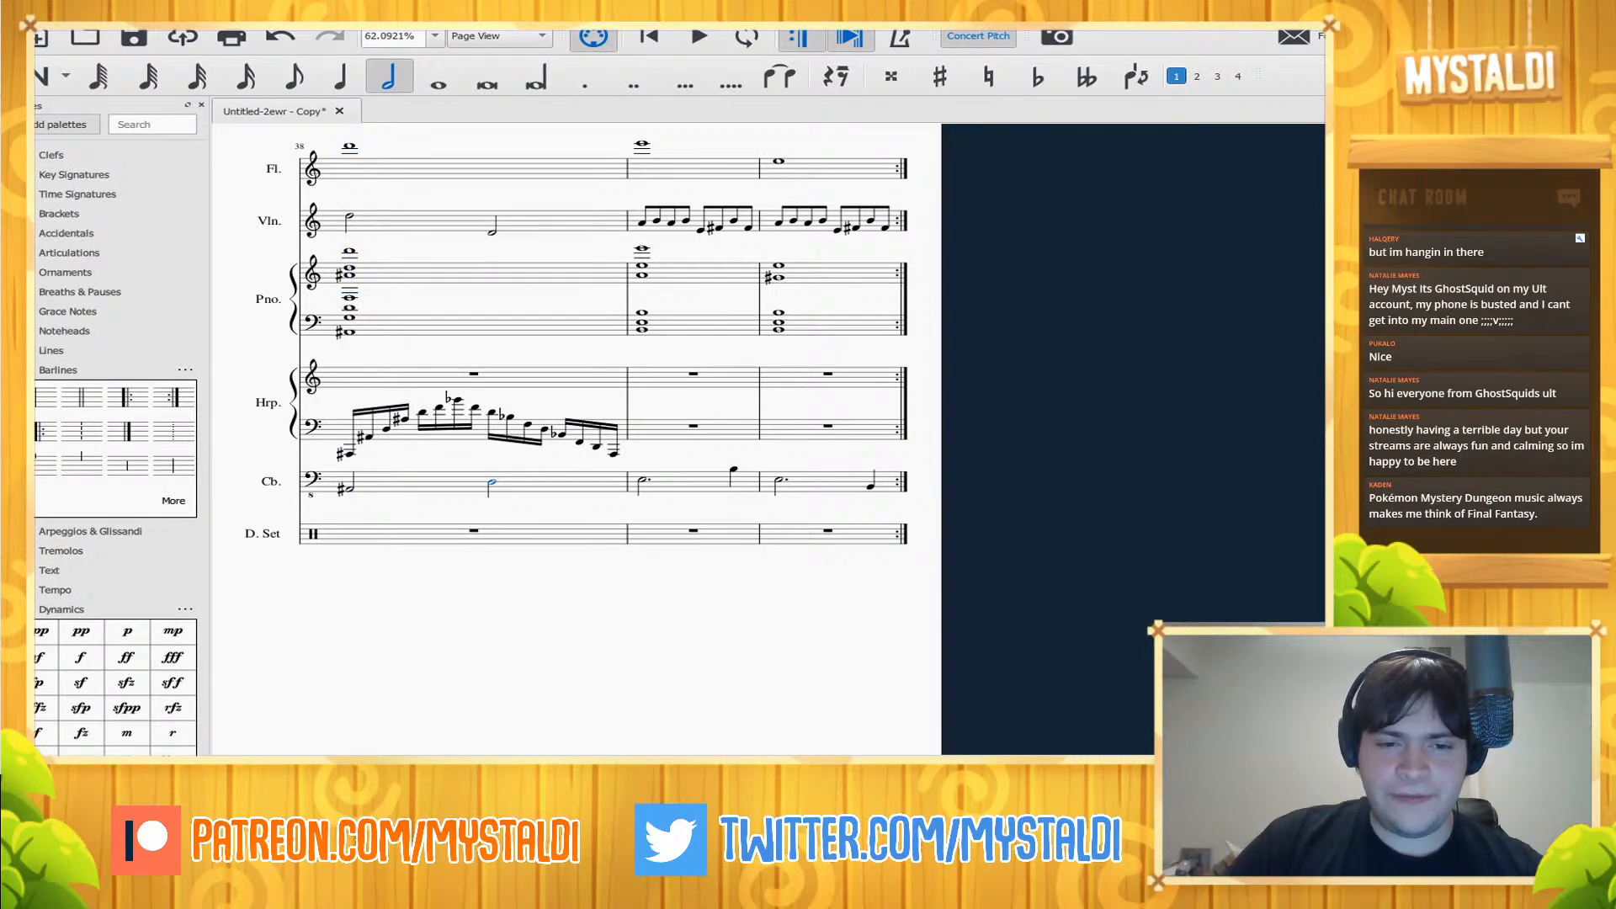
key("Delete")
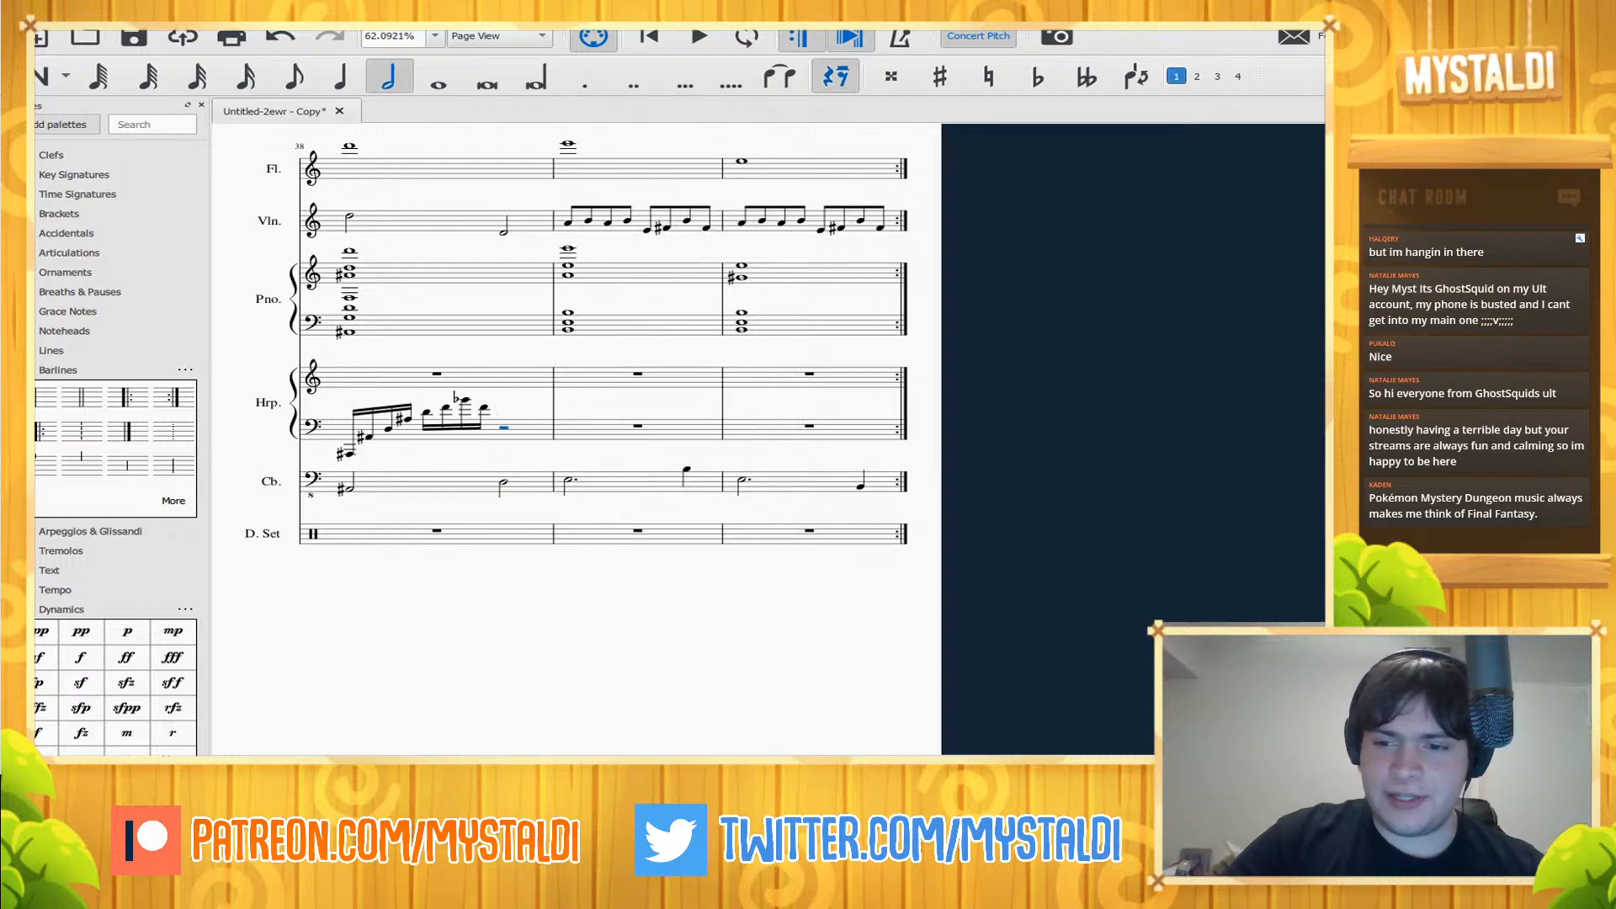
key("space")
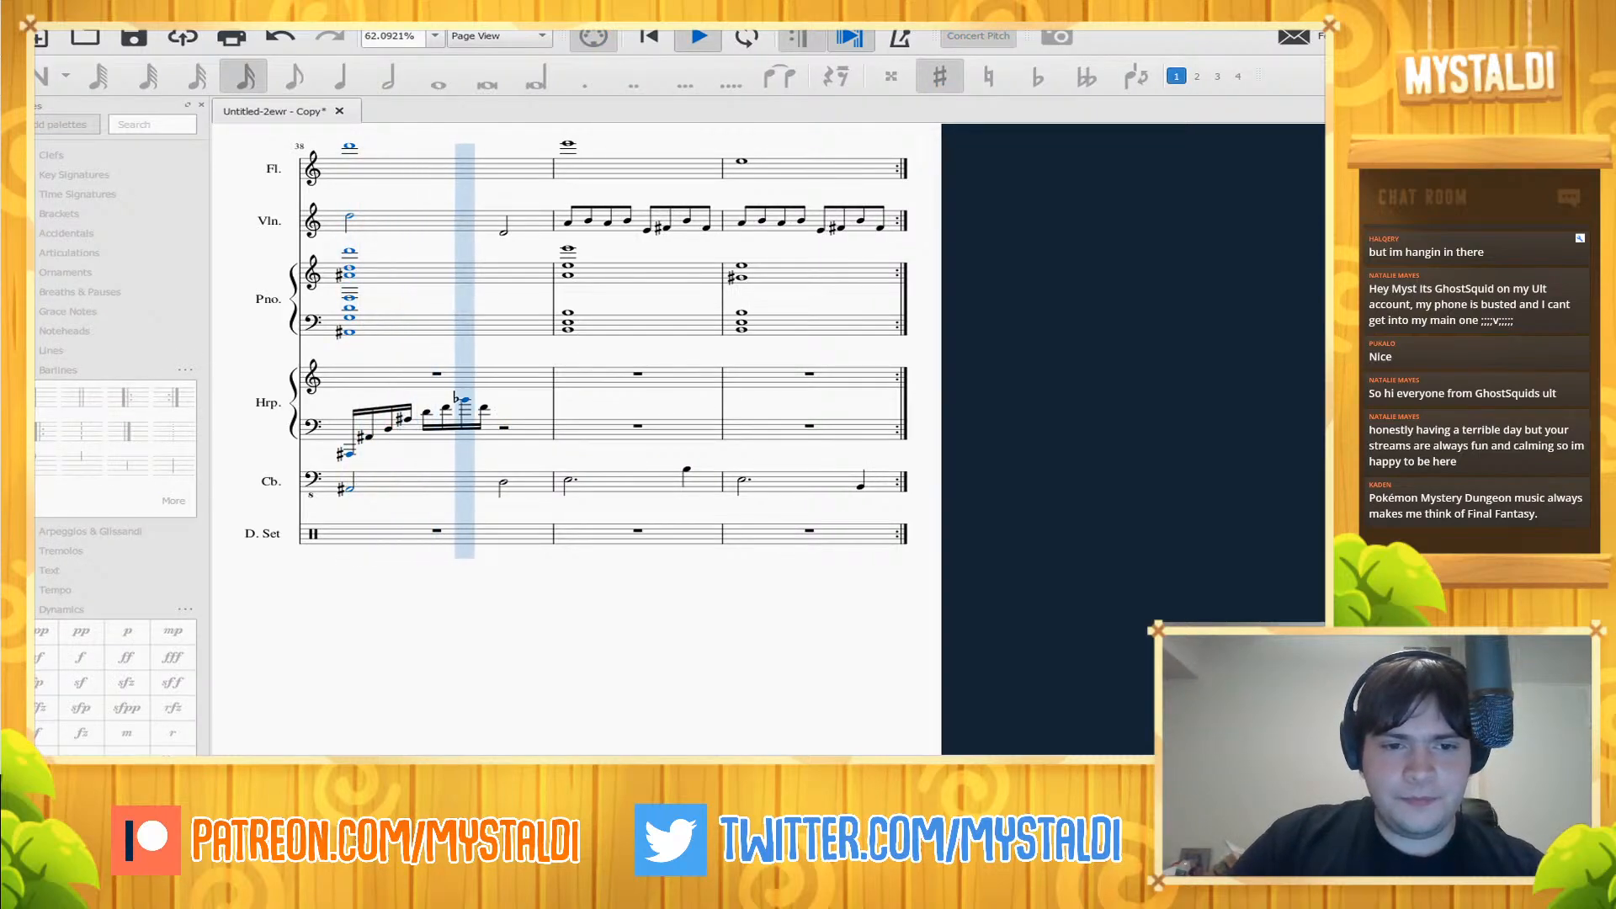
key("space")
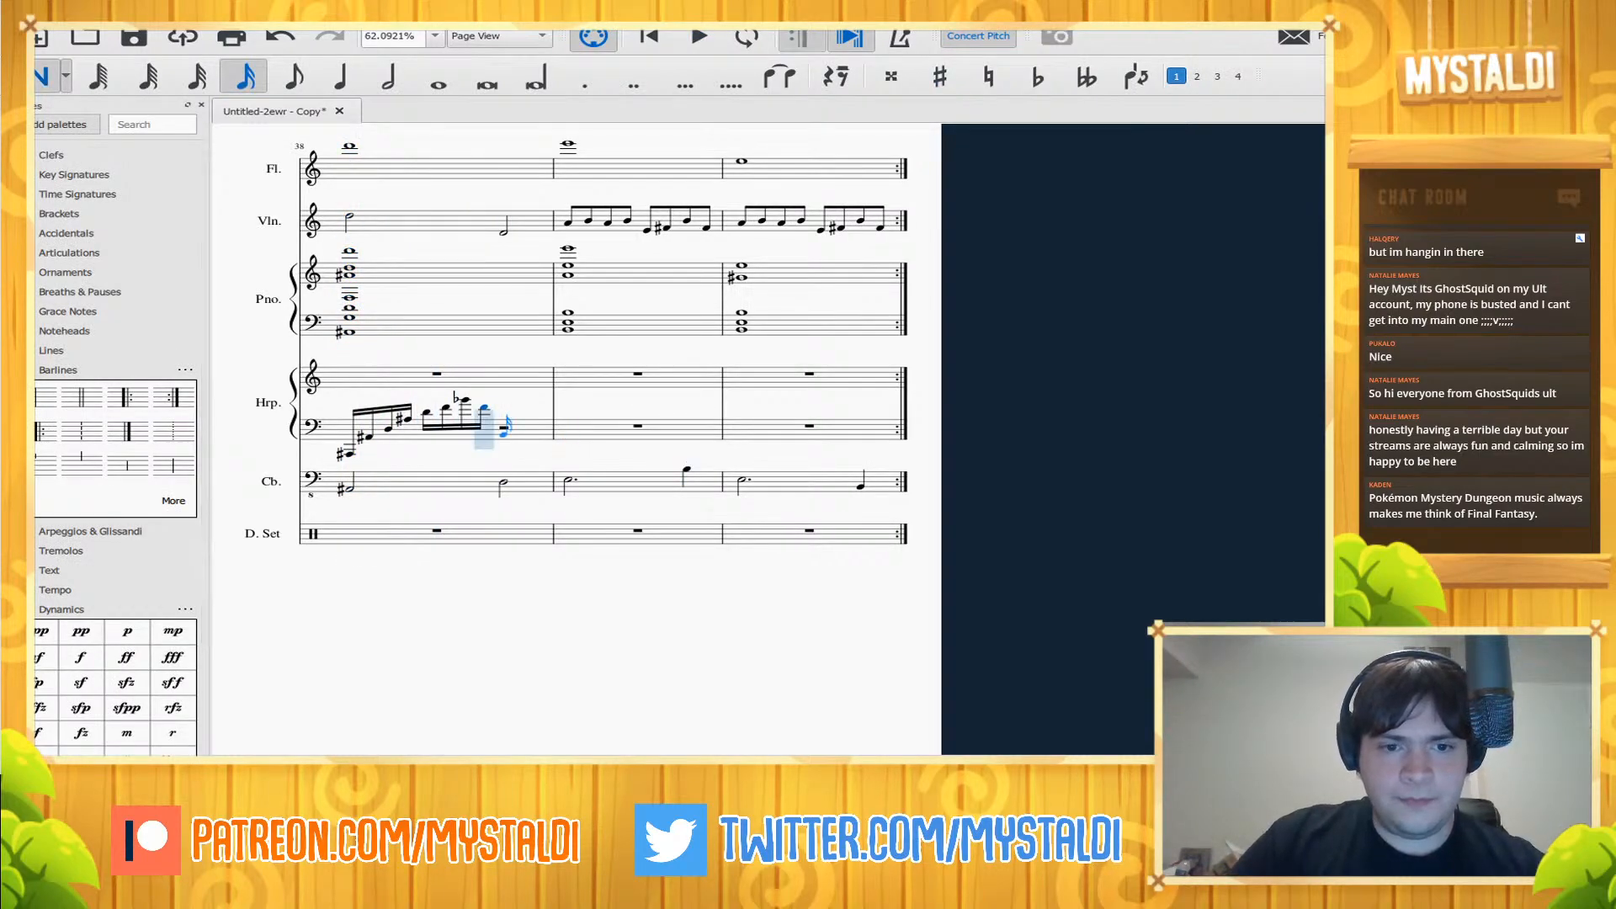
- Continue the harp's bass-staff line with sixteenth notes through measure 38's second half, eighth notes in measure 39 and two half notes in measure 40
key("a")
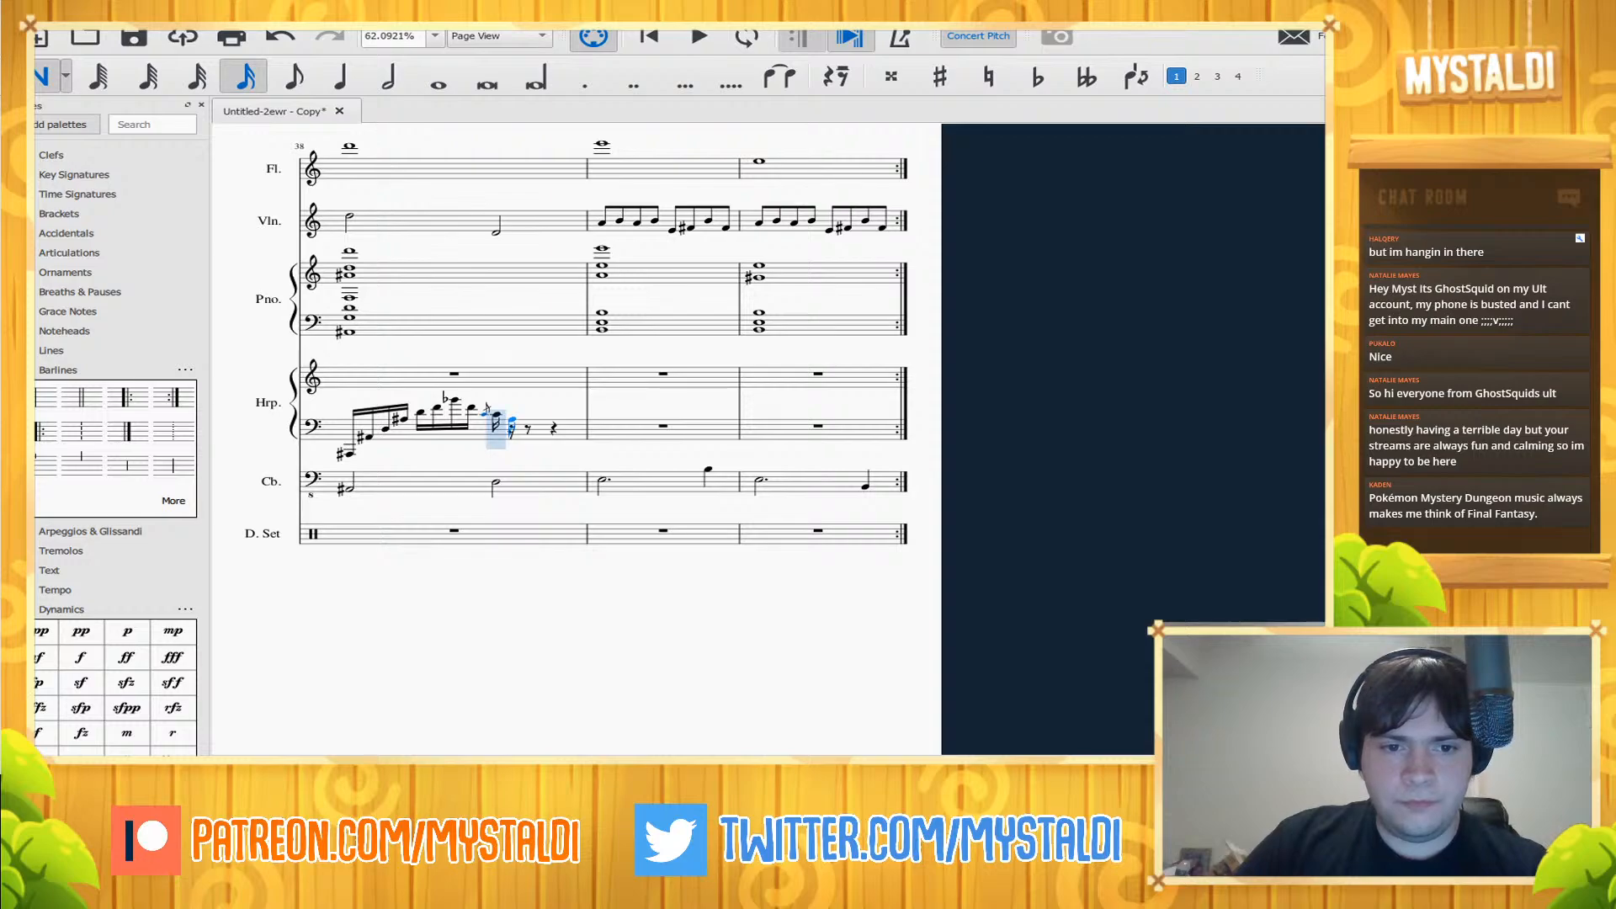
key("ctrl+z")
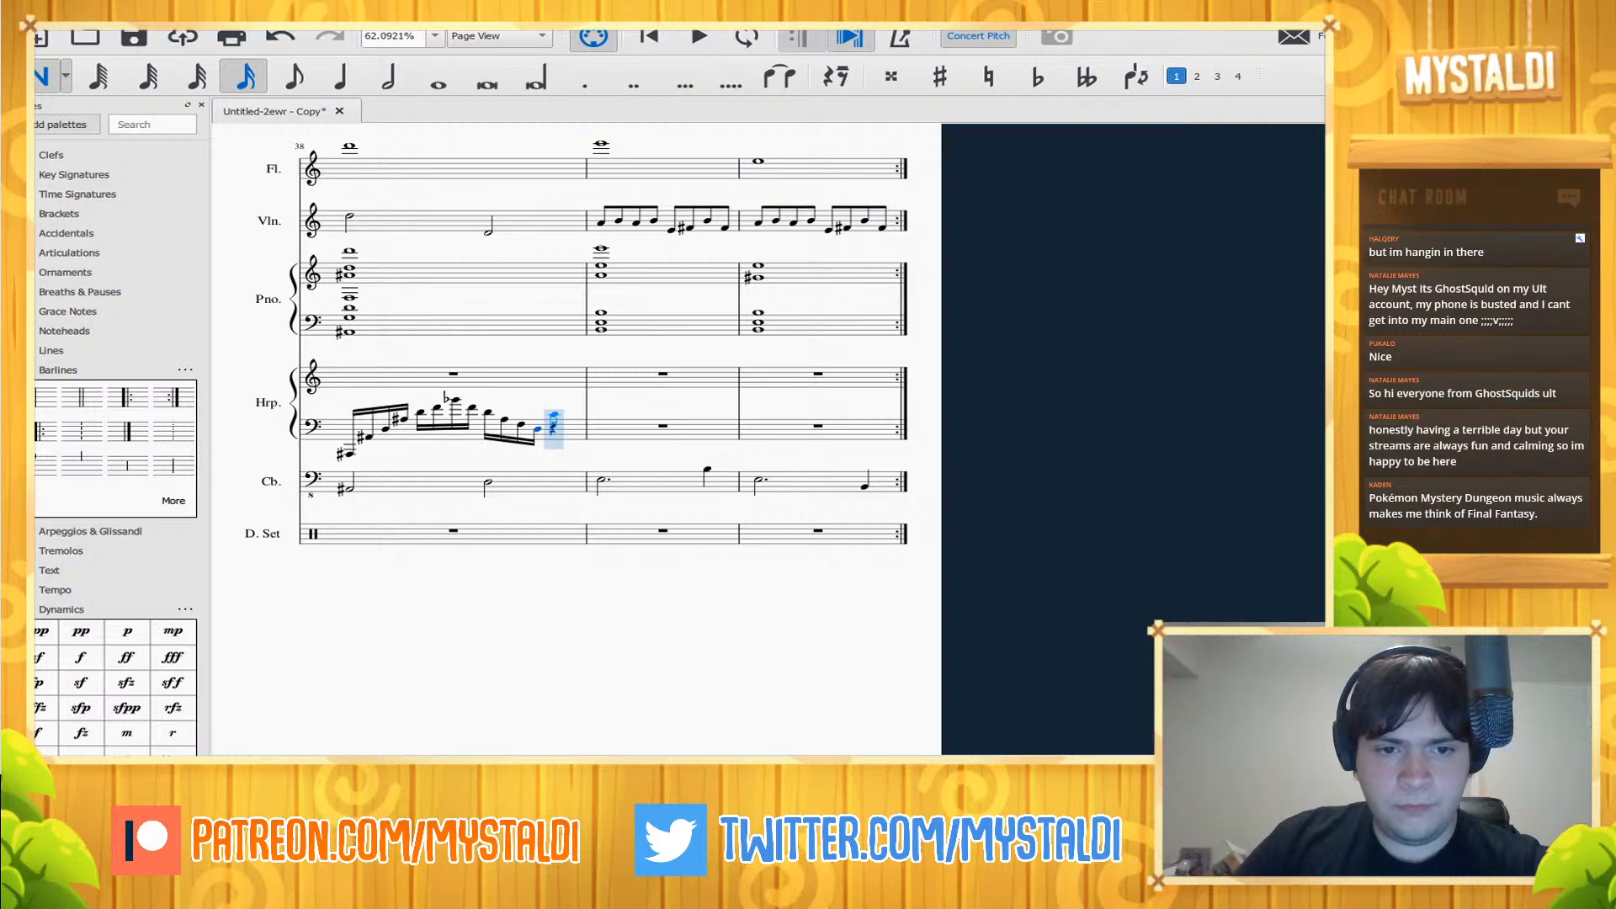
key("a")
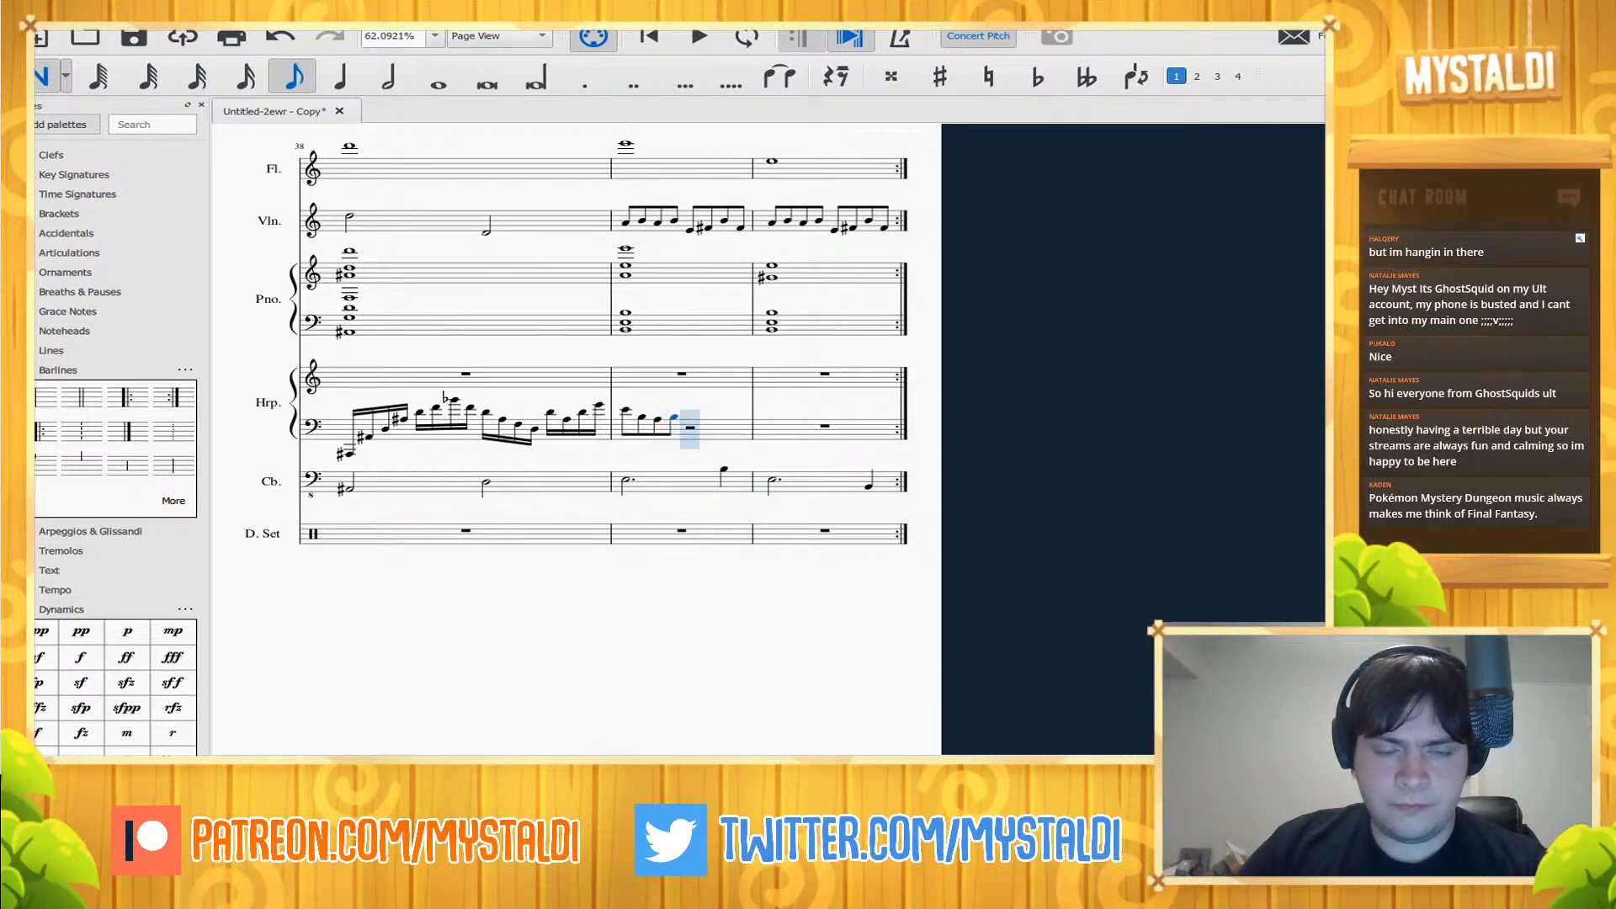
key("space")
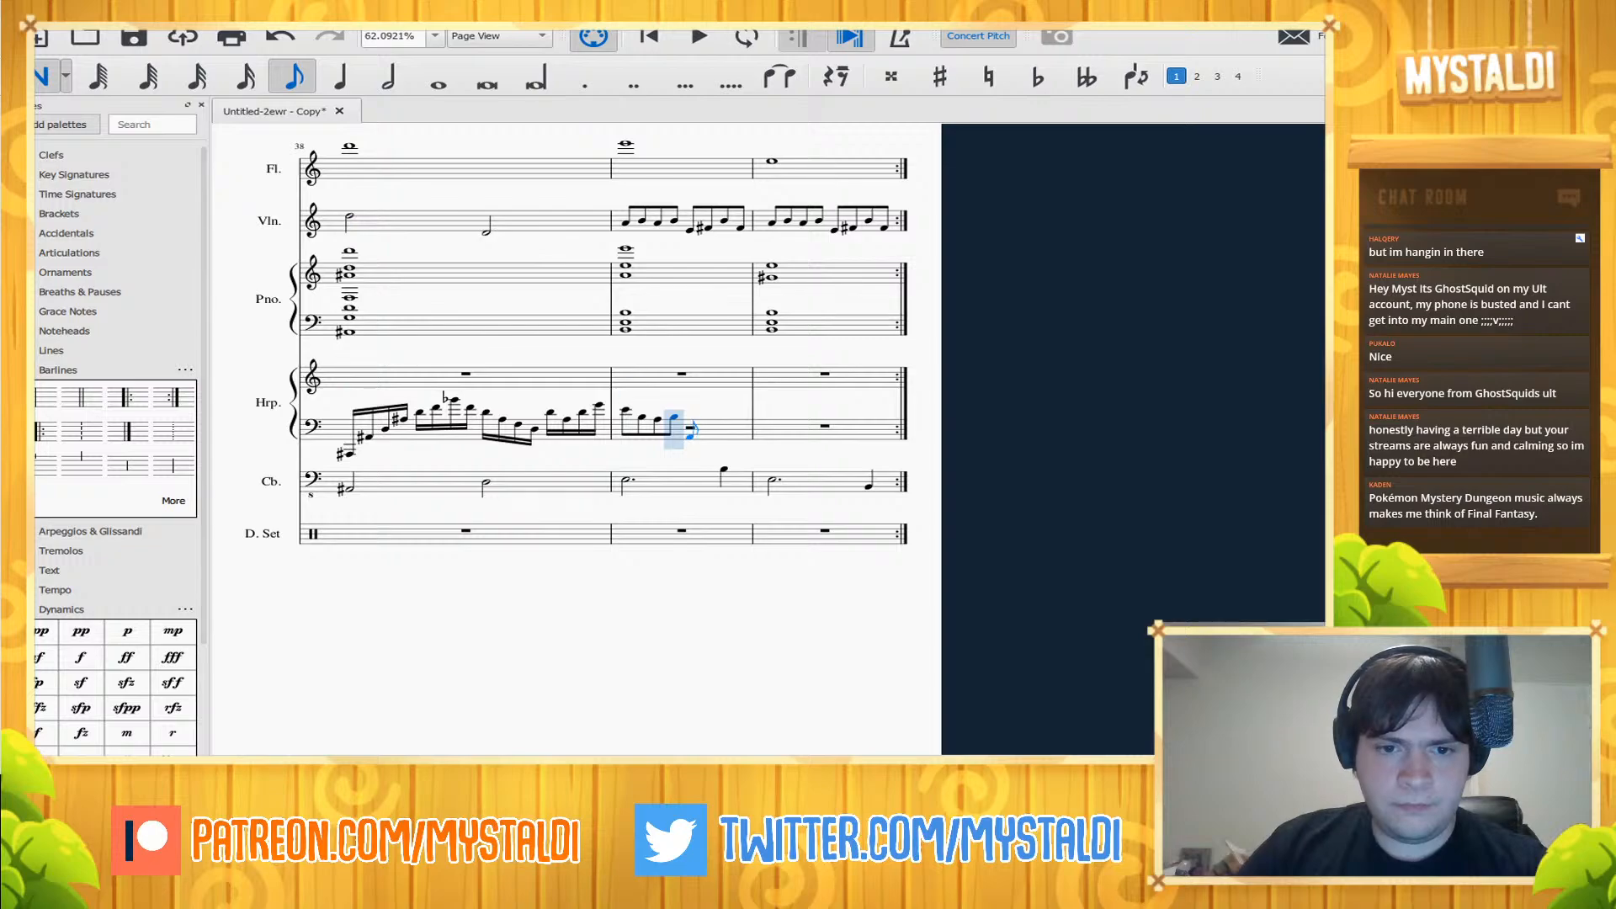
key("c")
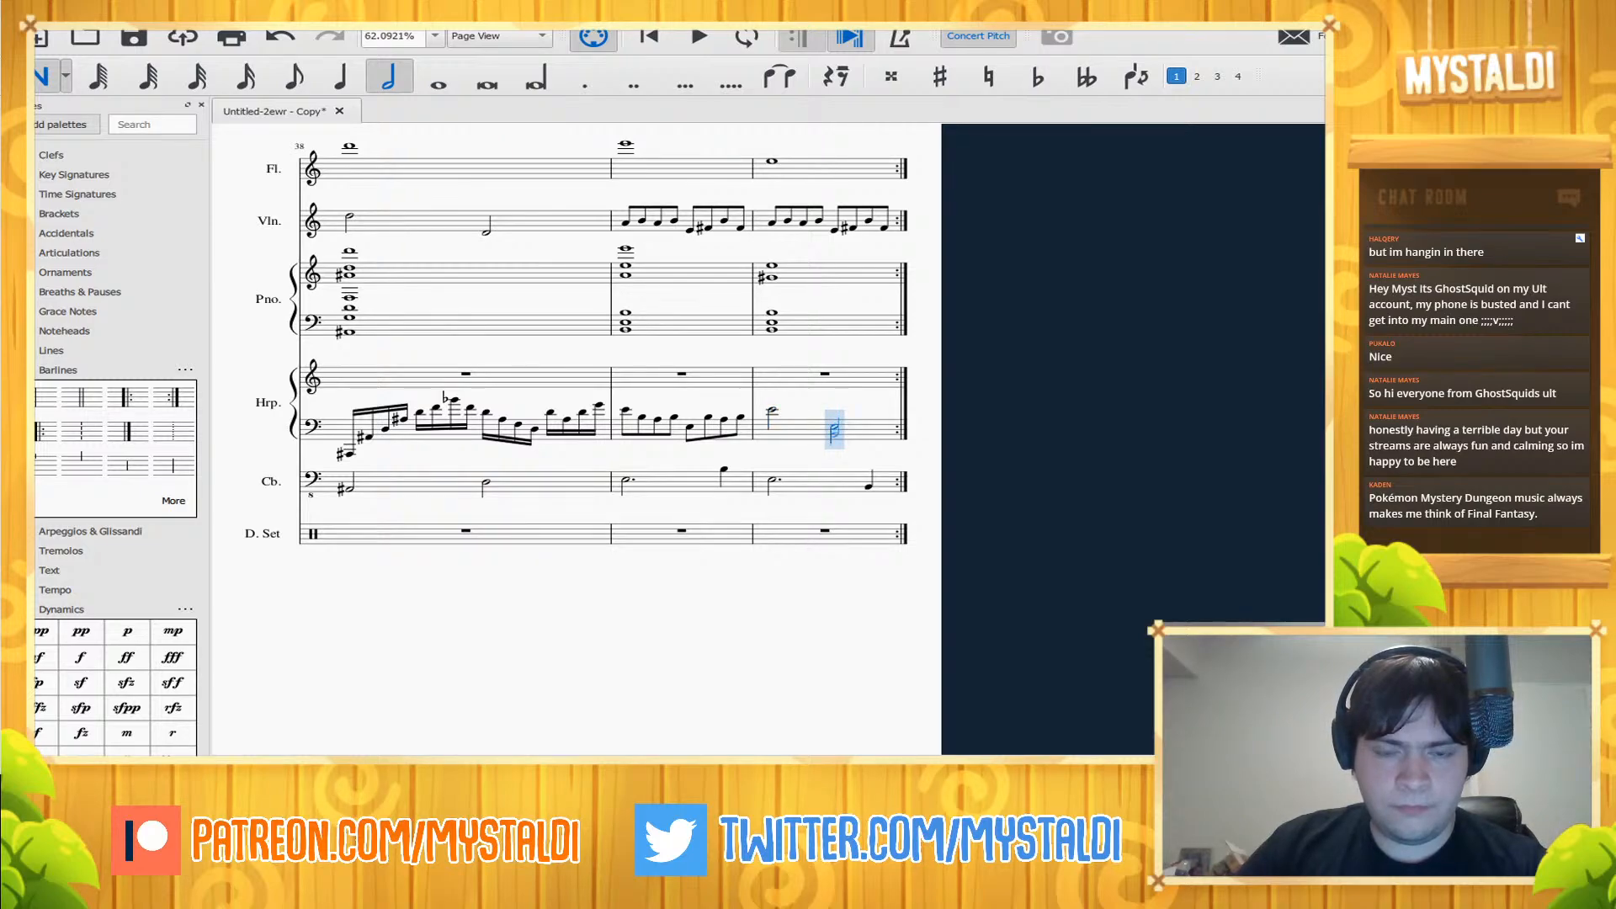
- Replay measures 34 and 35 and lower the harp's highest note, the flat one in measure 34's second beat, by a semitone
key("space")
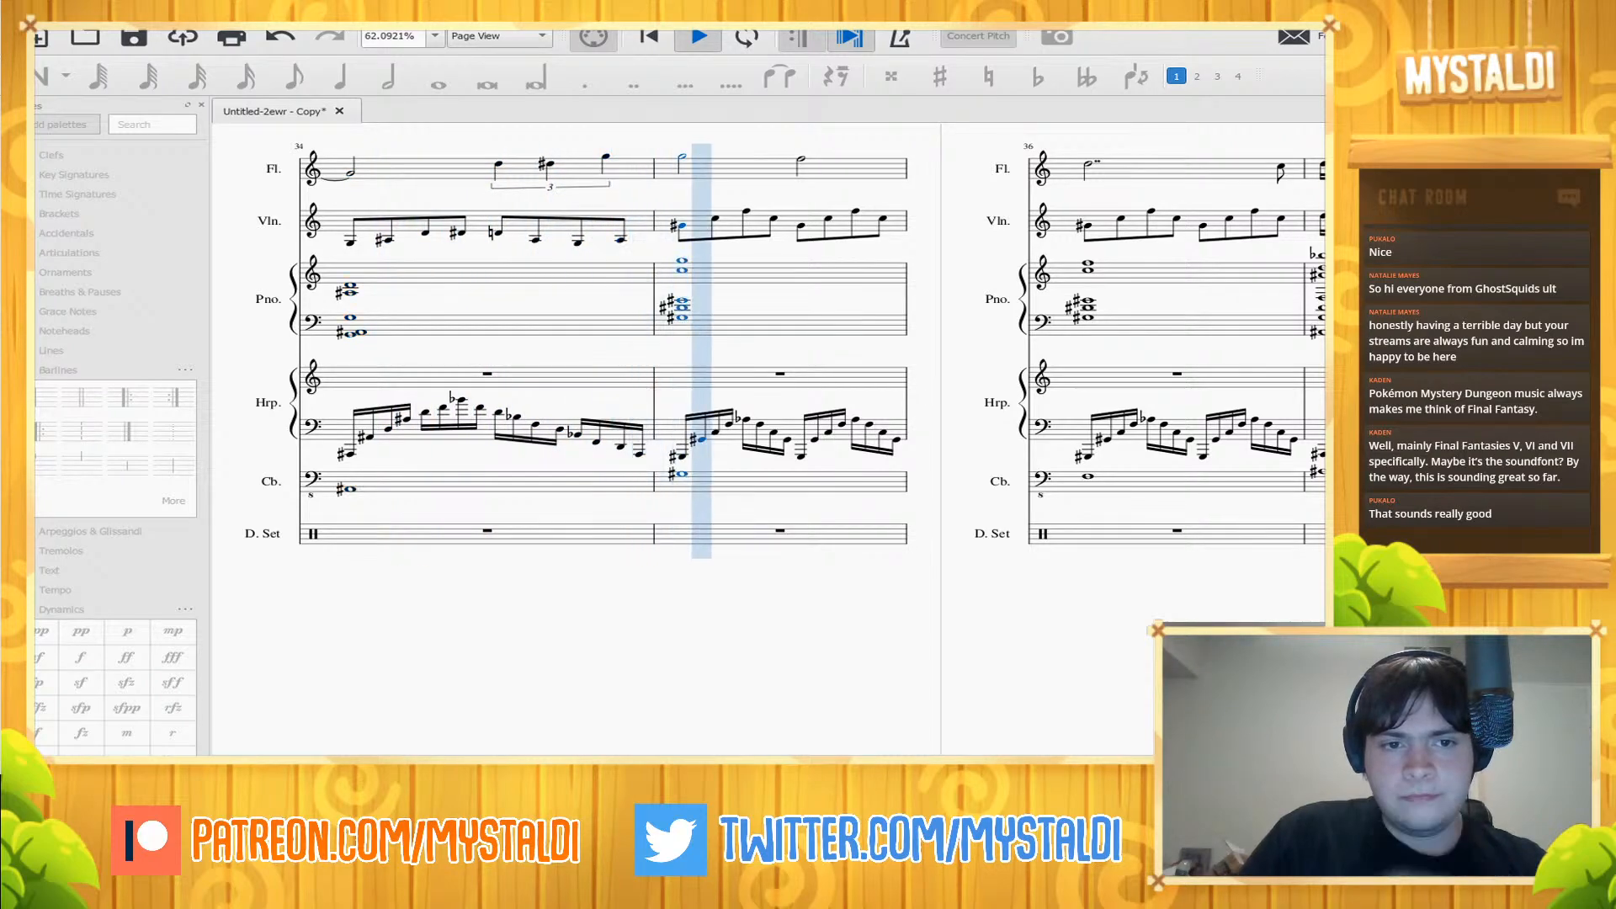
key("space")
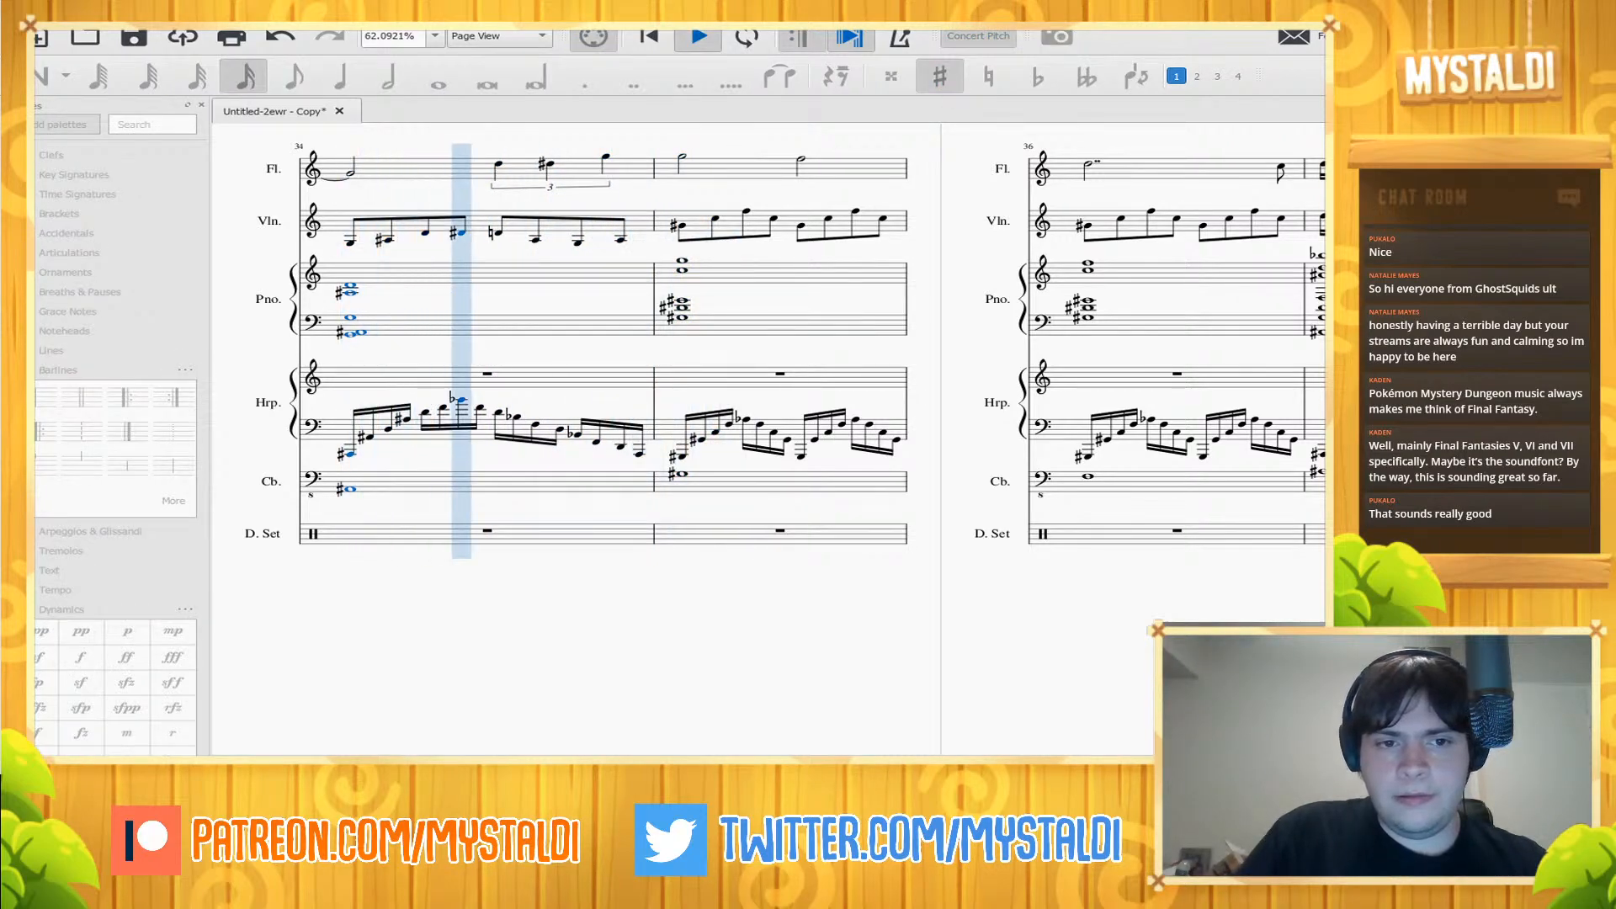
key("space")
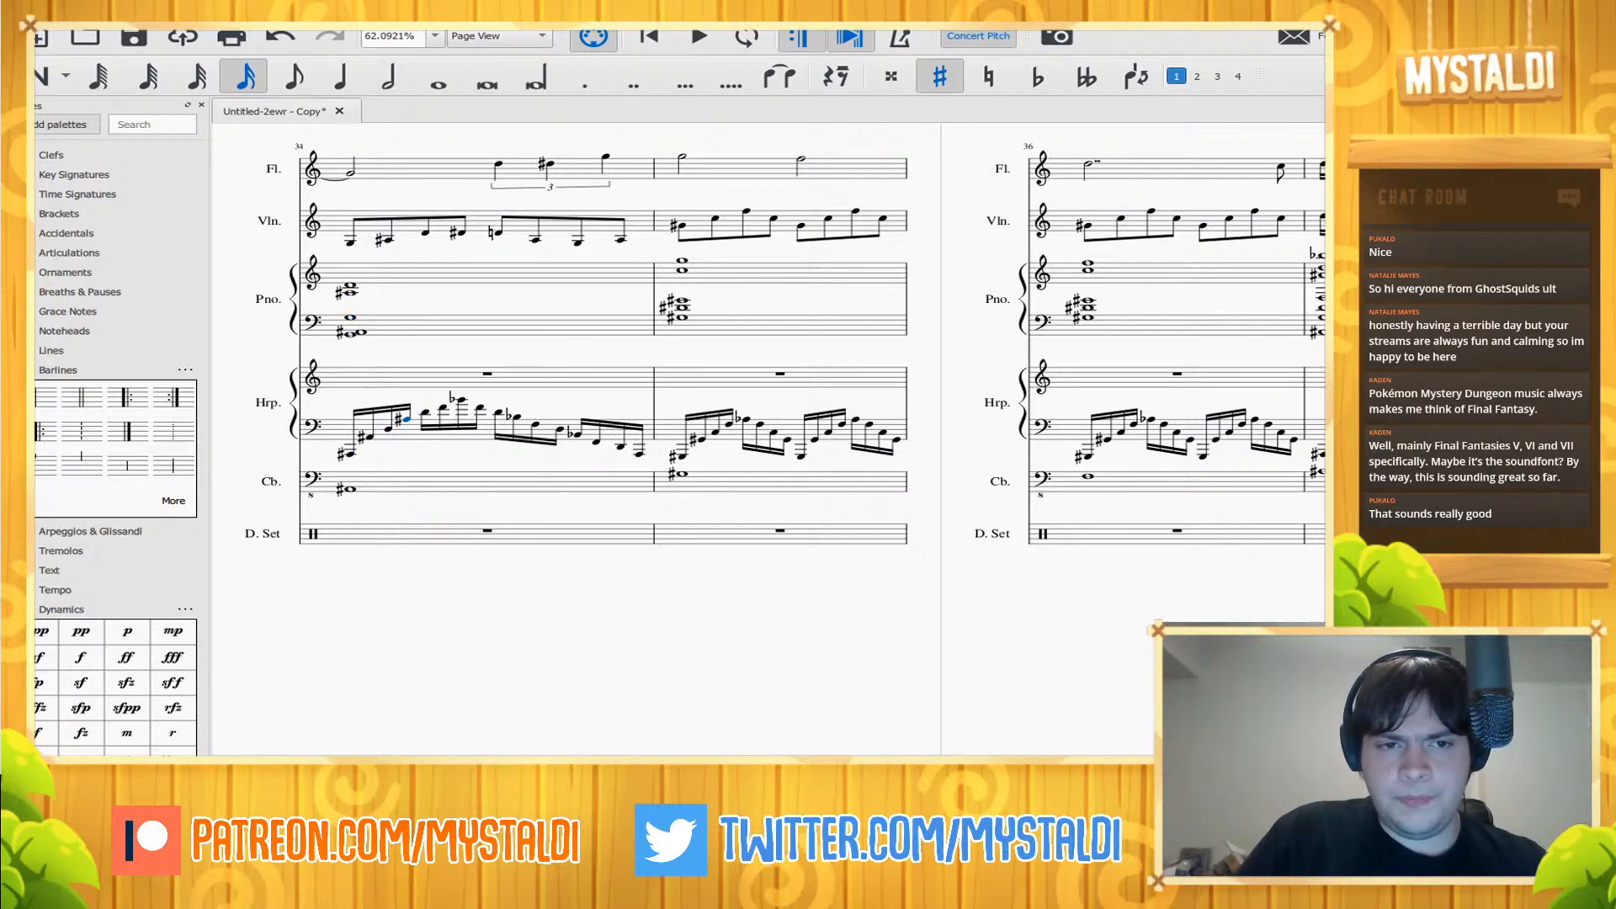
key("space")
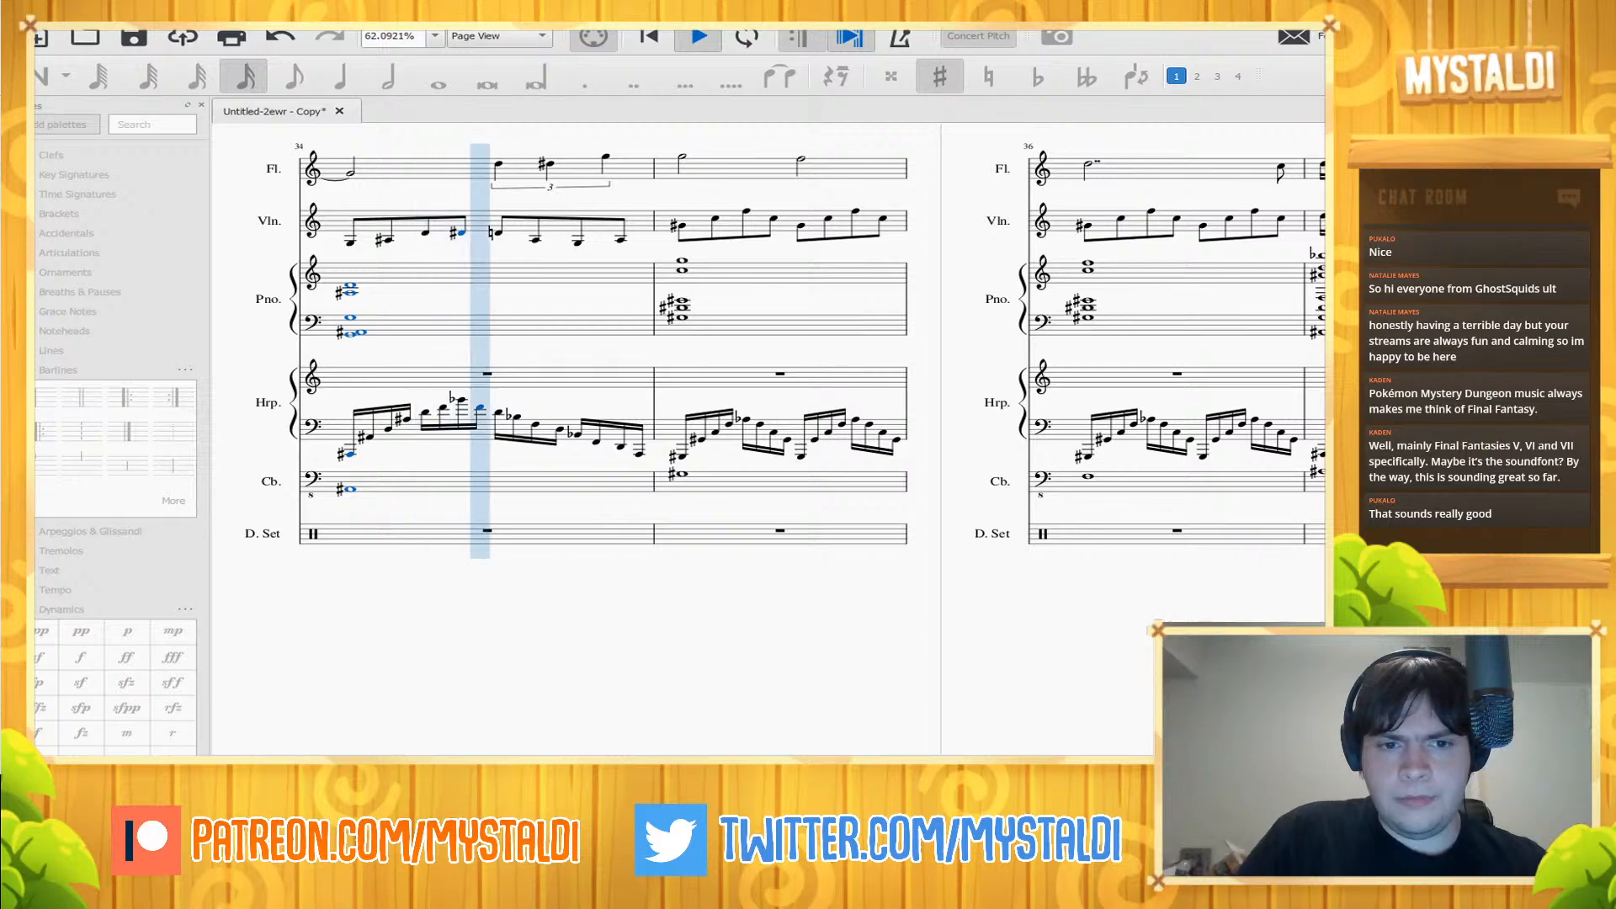
key("space")
key("Down")
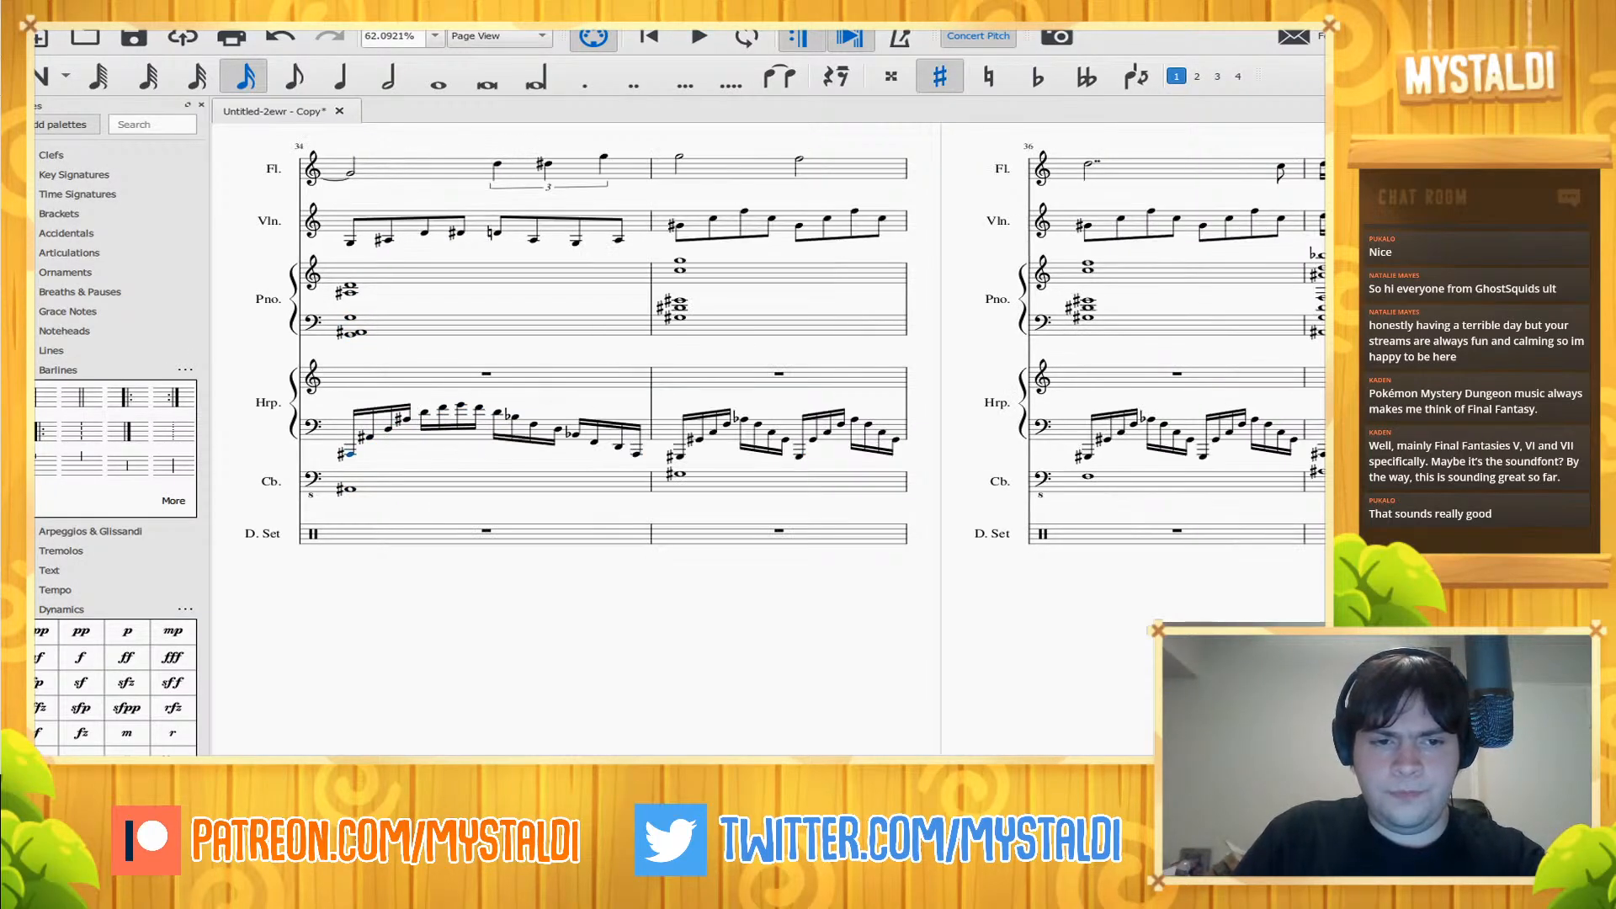
- Play back measure 34 to check the altered harp note, and listen on to the end of the score
key("space")
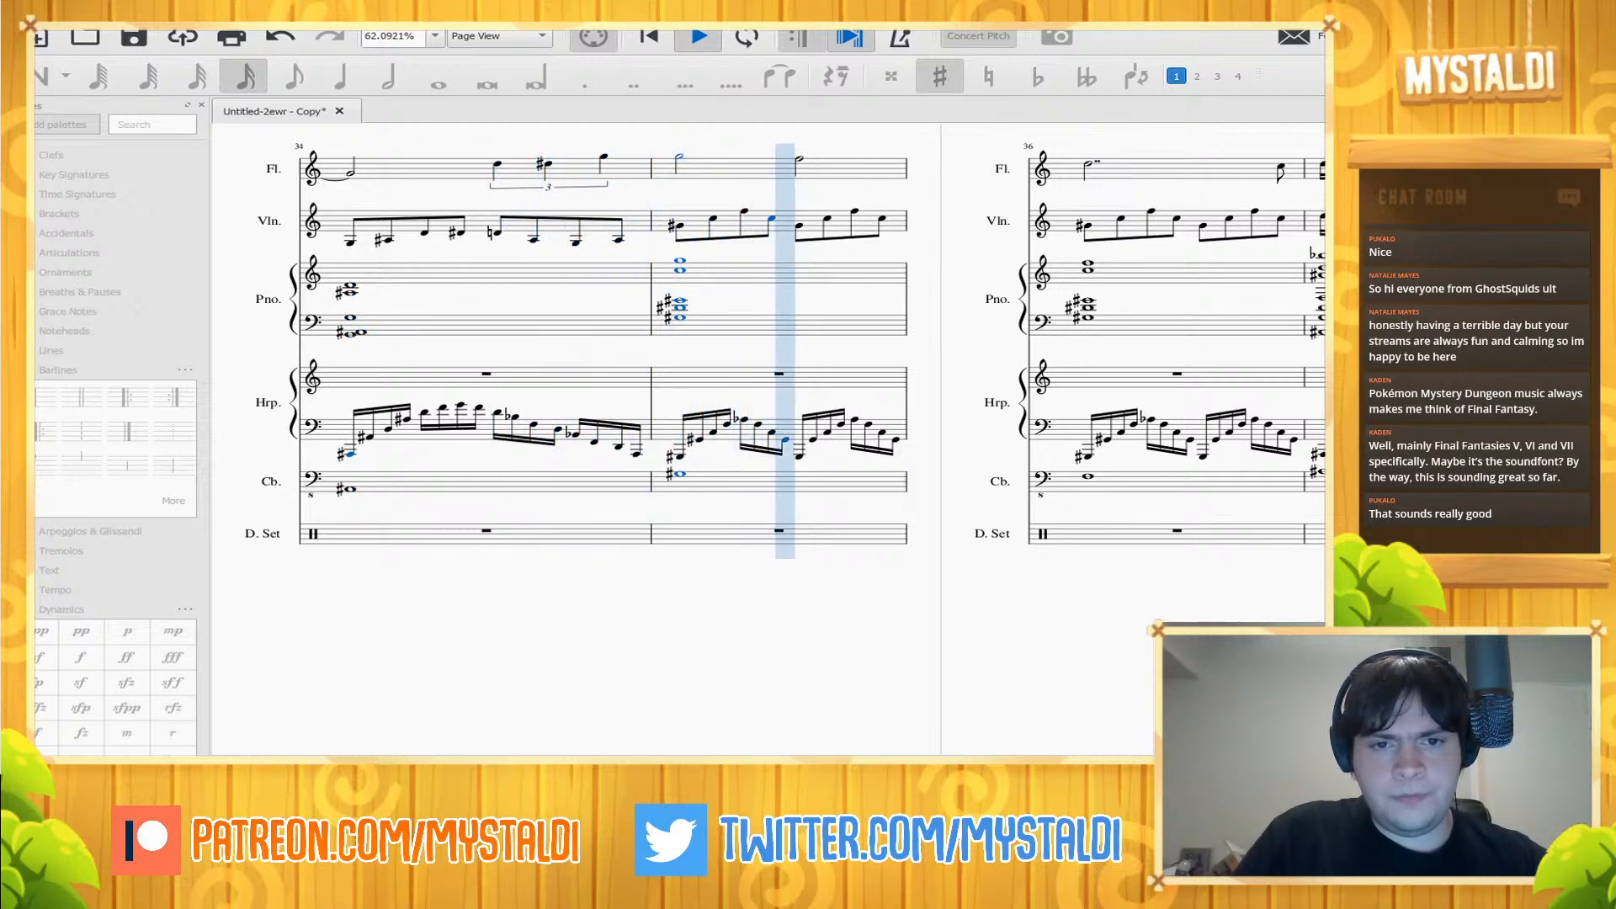
key("space")
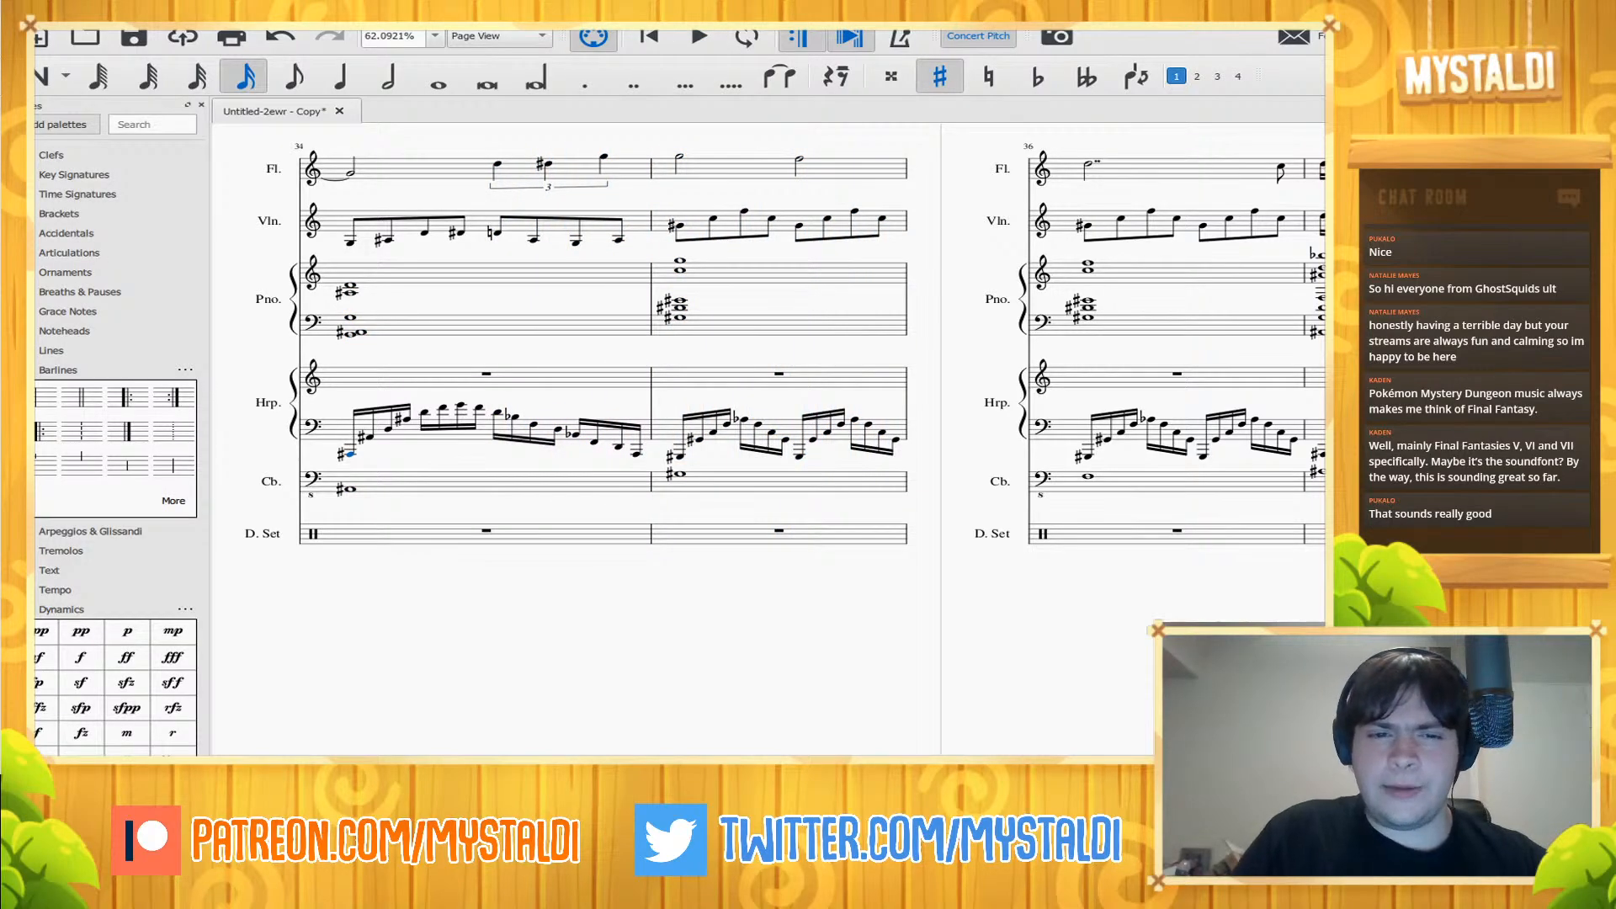
key("space")
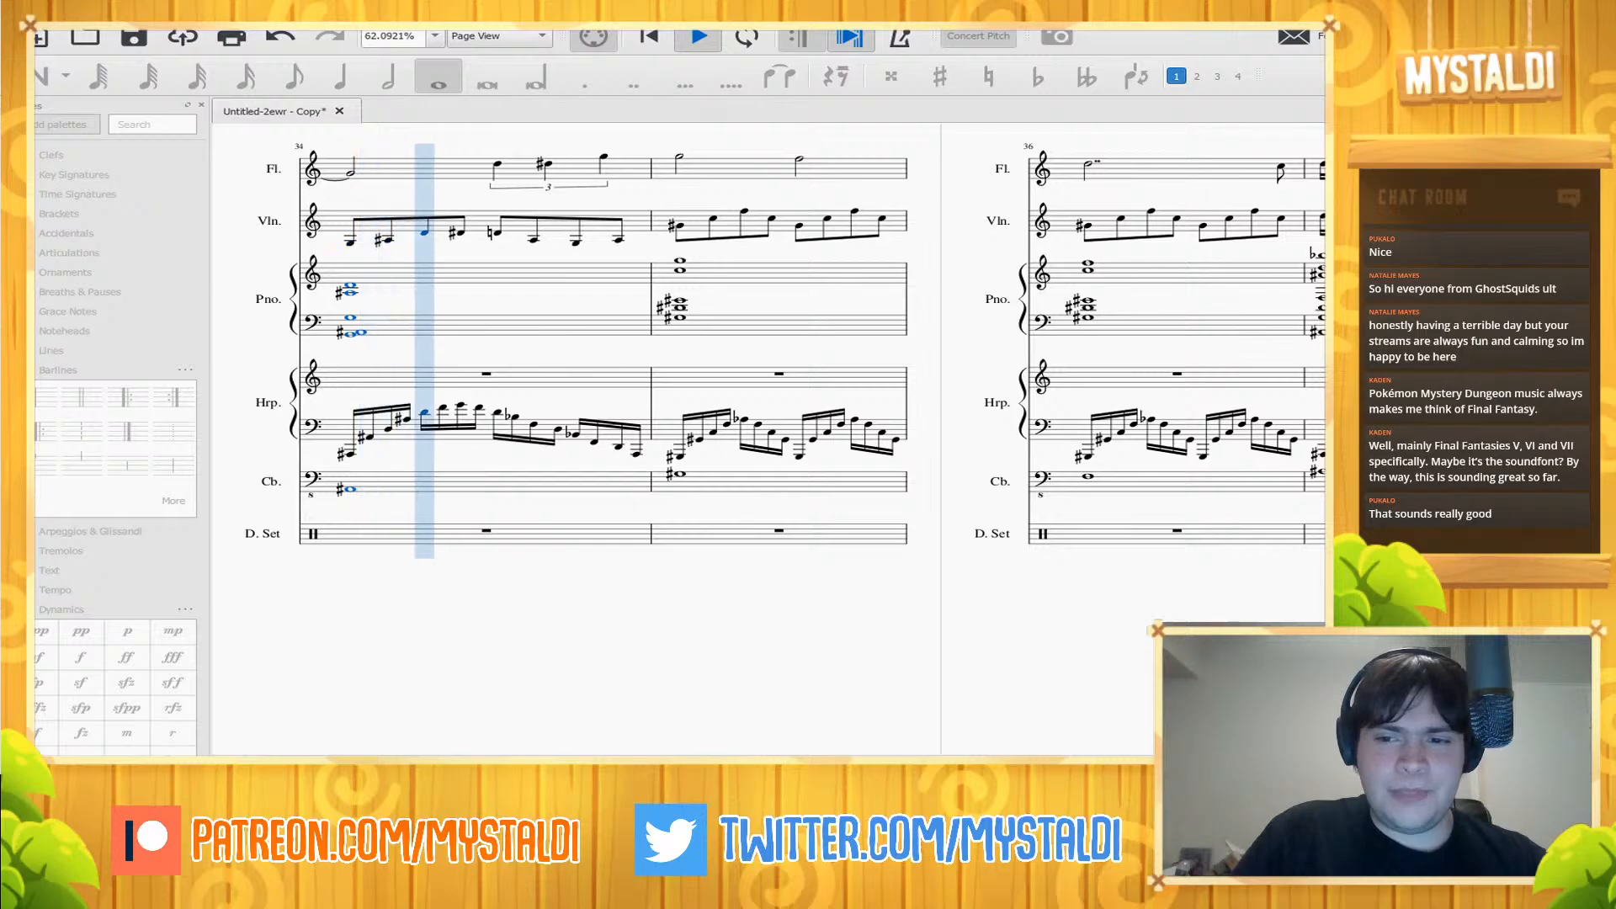
key("space")
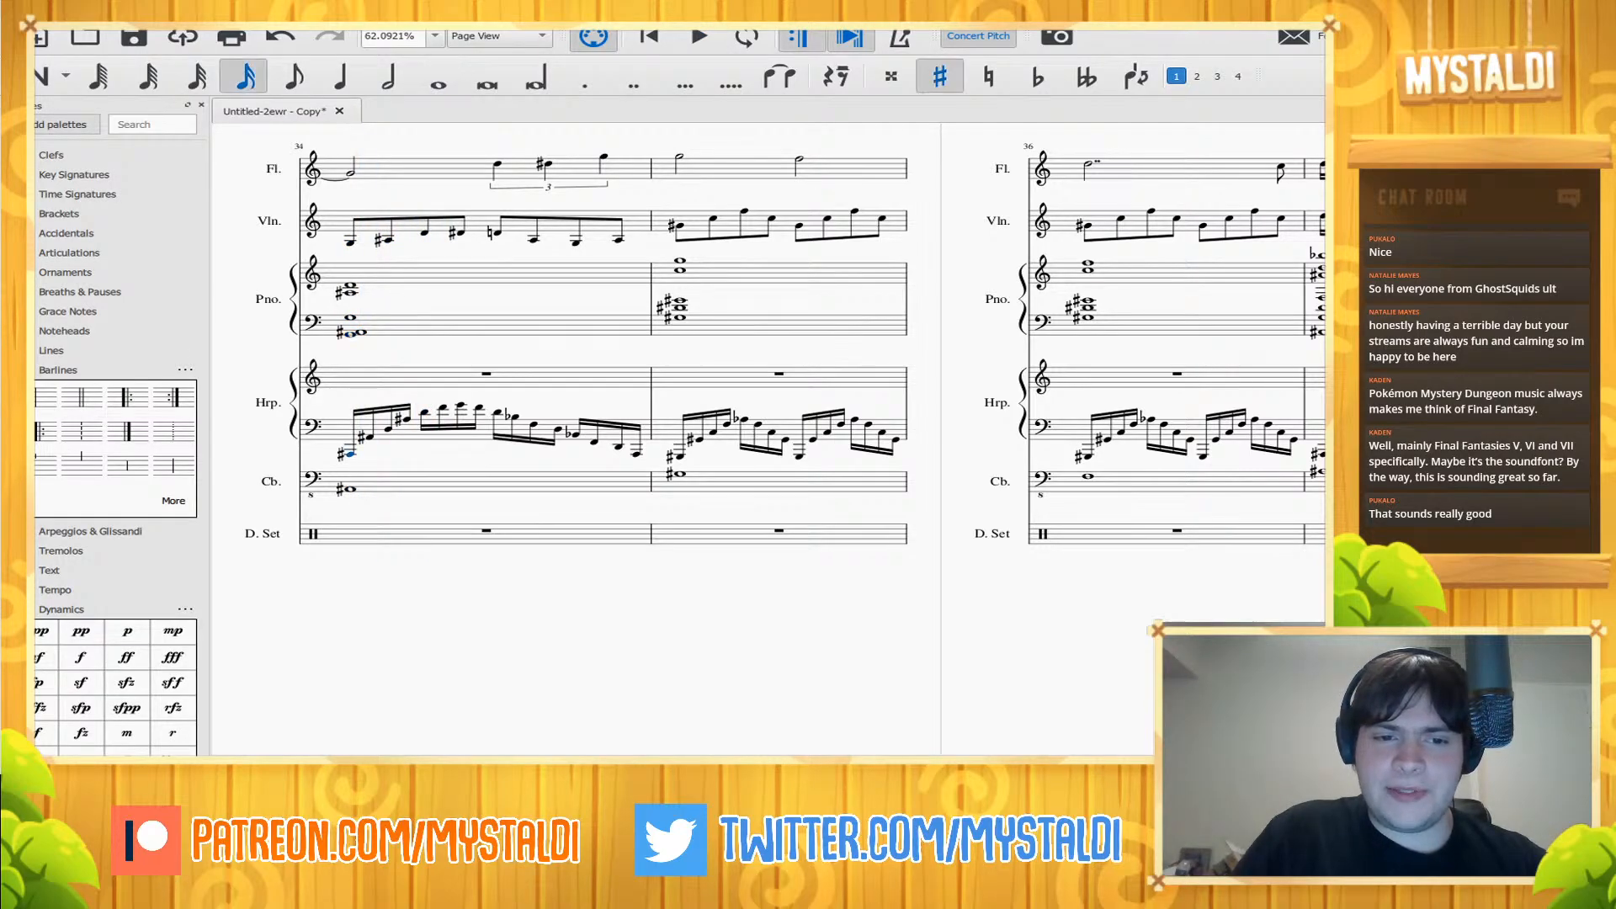
left_click_drag(505, 614, 1010, 607)
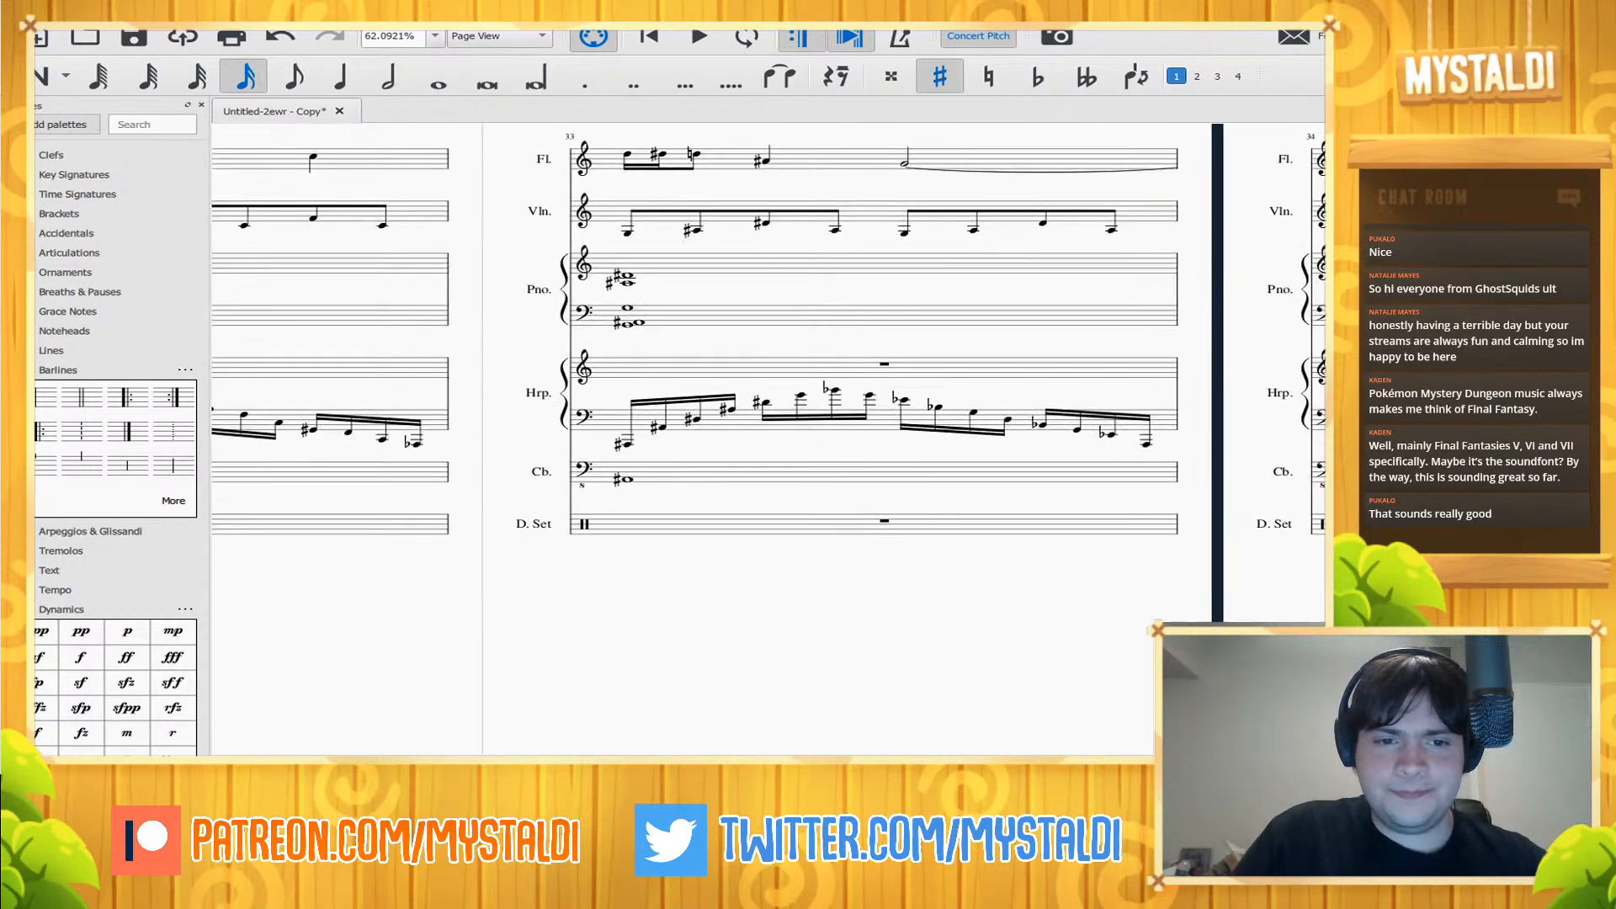
key("space")
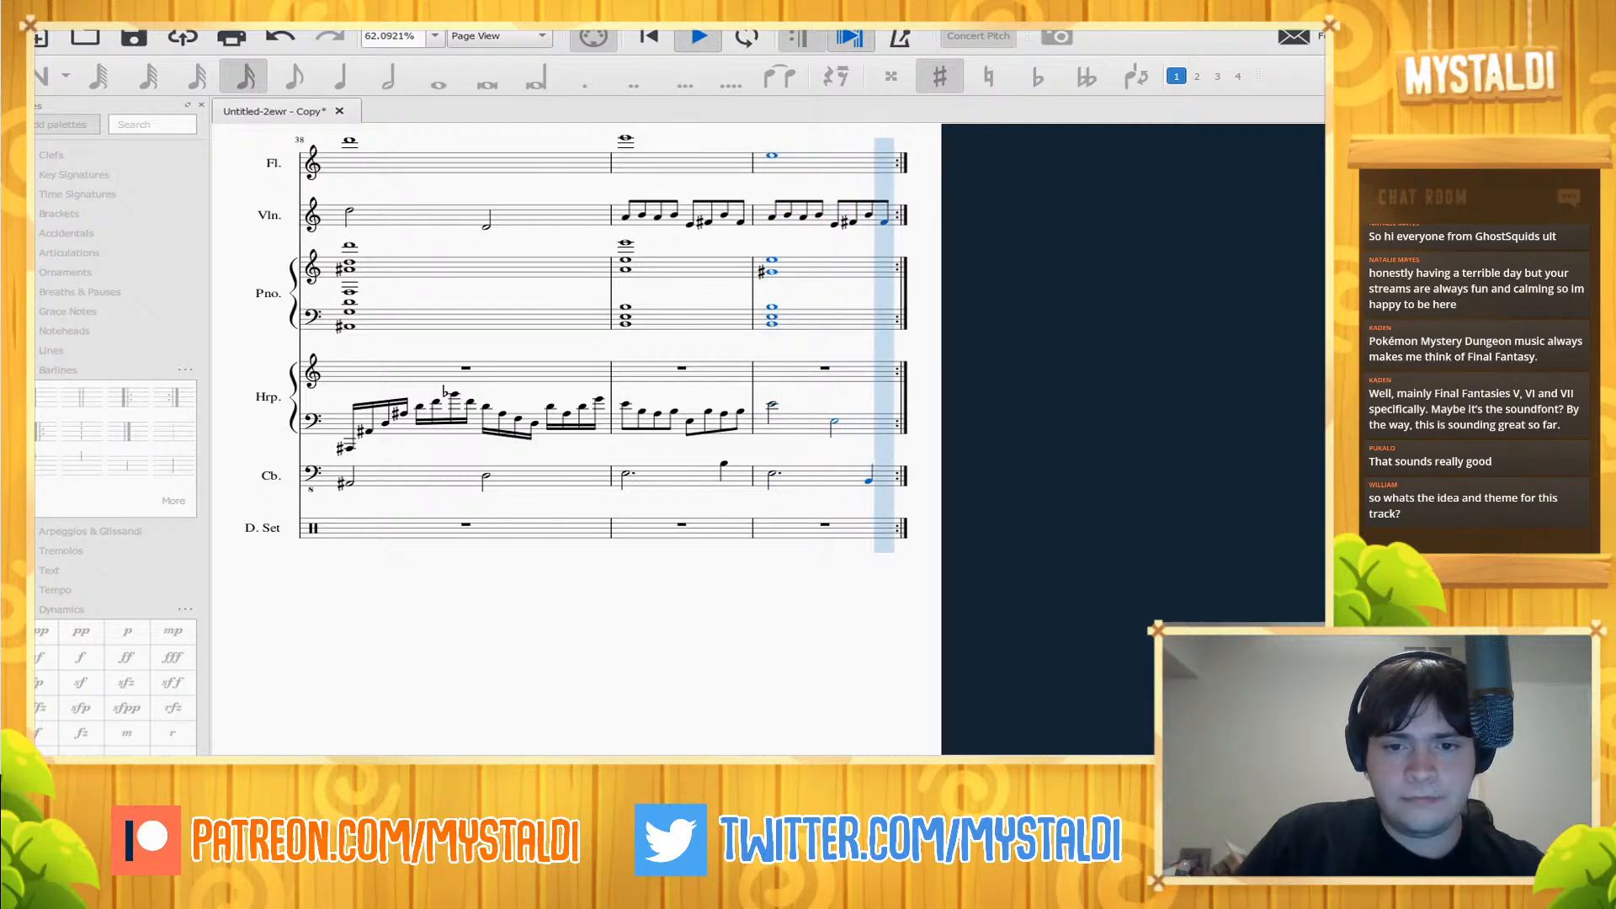
key("space")
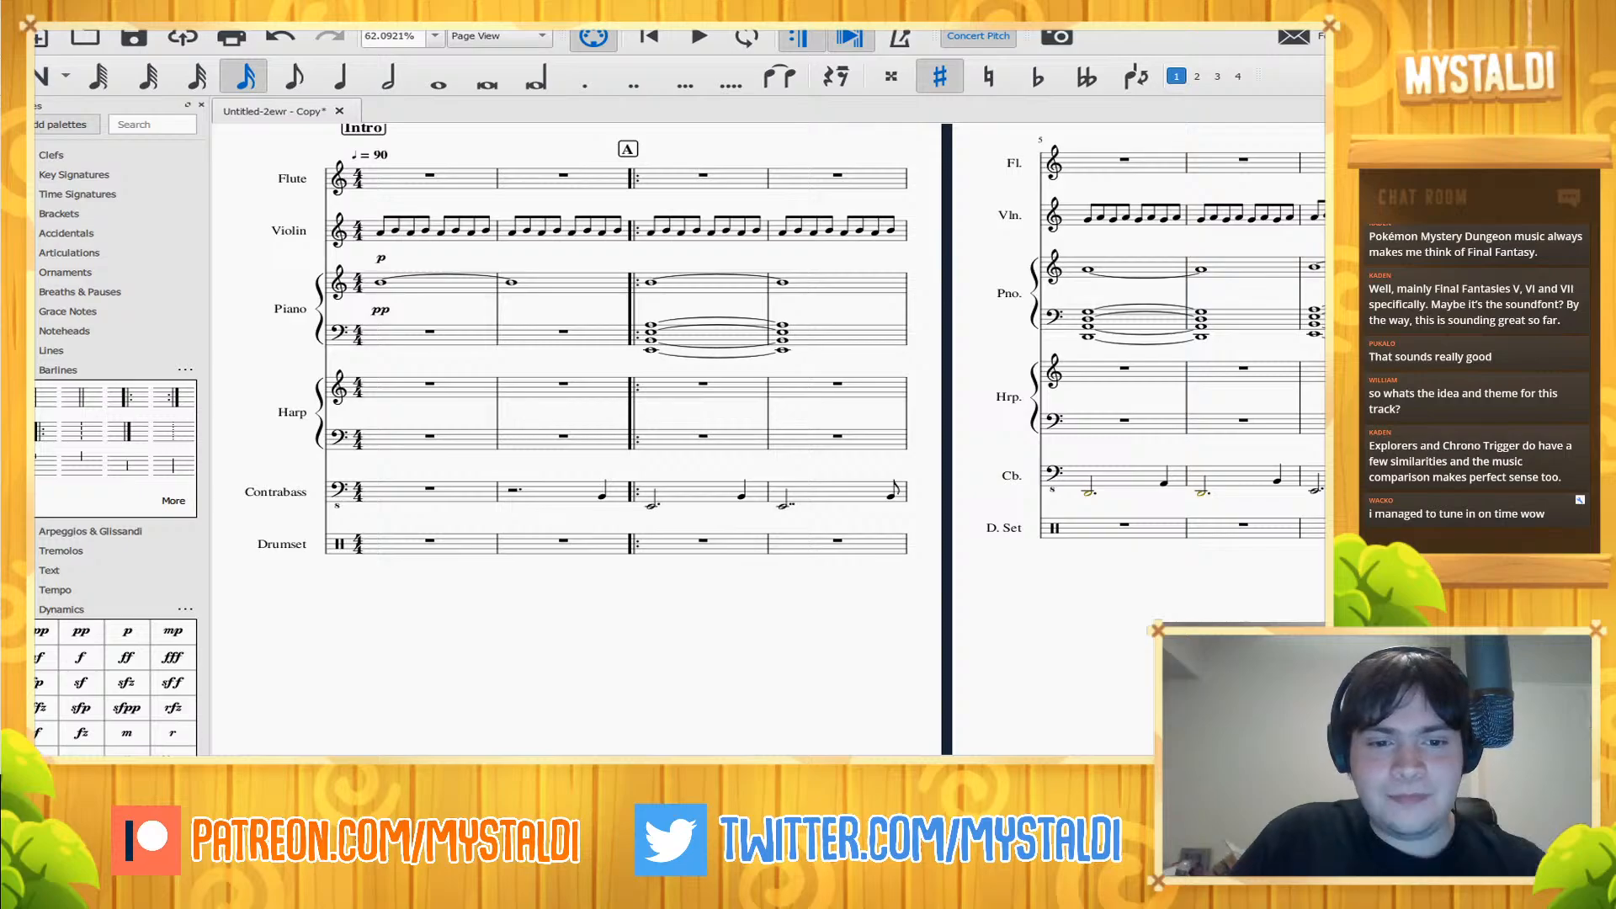
- Clear the selection and play back the intro up to rehearsal mark A
key("Escape")
key("space")
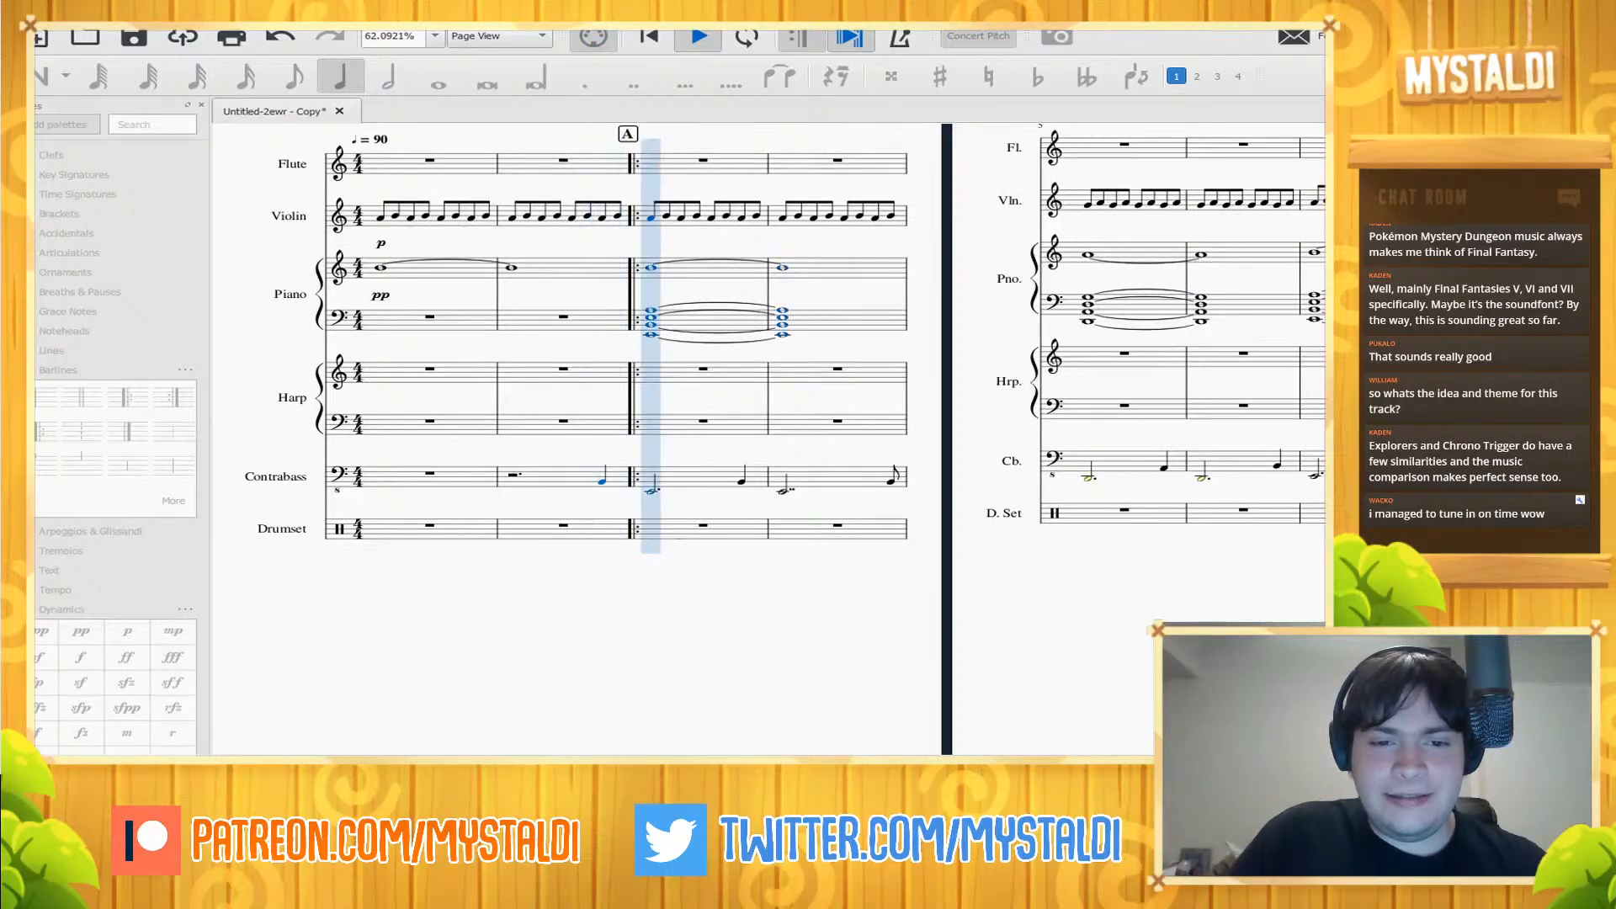
key("space")
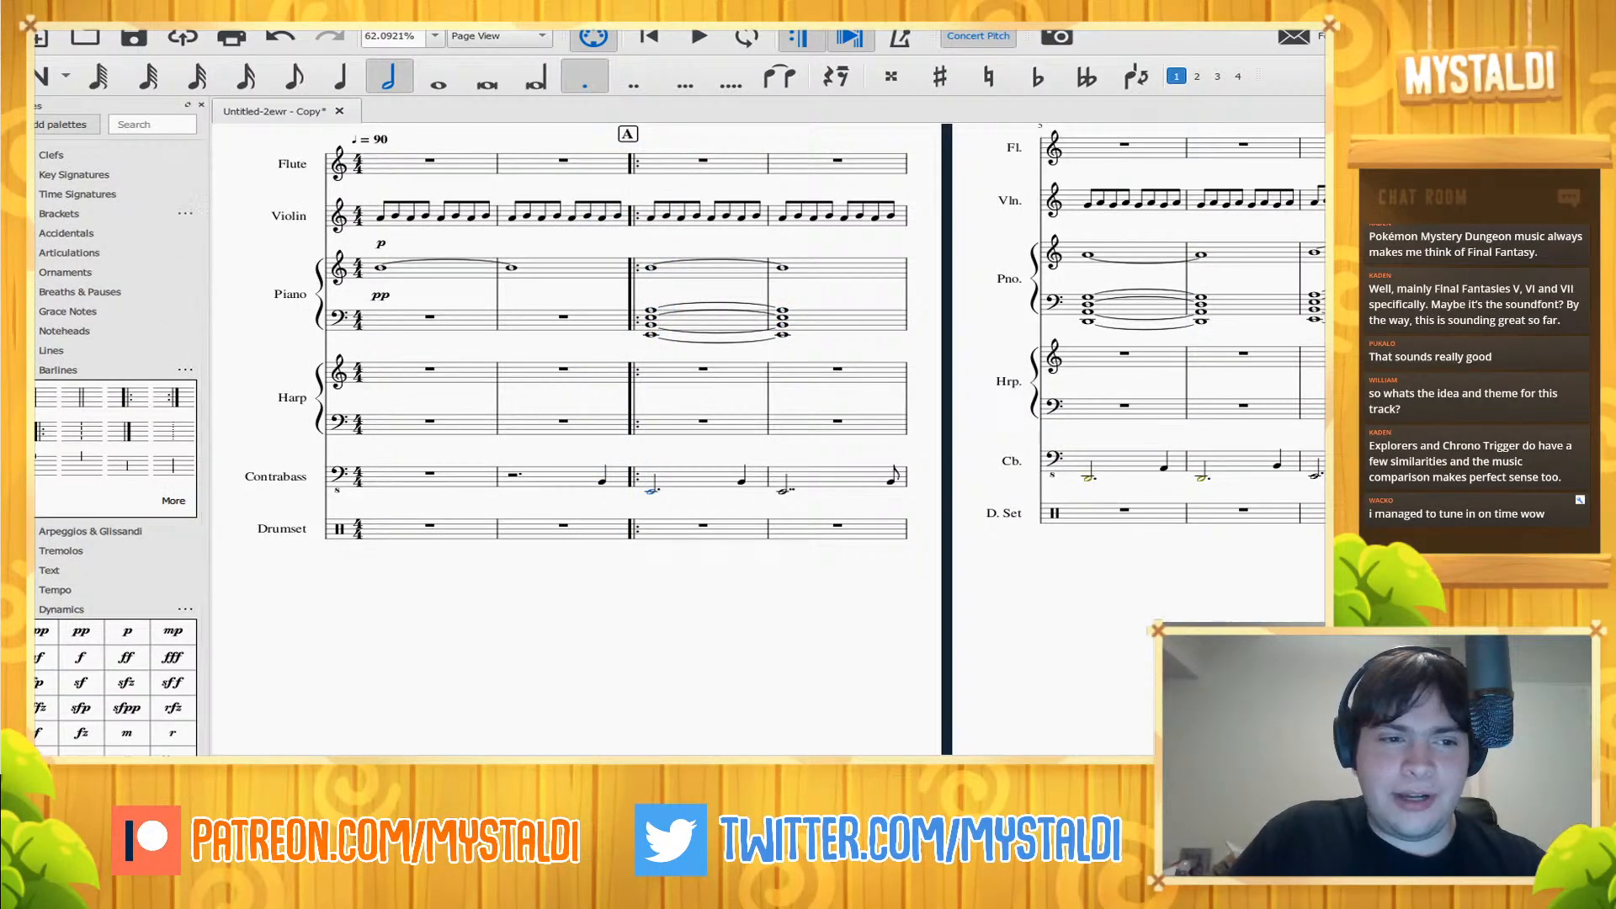
- Start eighth-note input on the drumset staff at rehearsal mark A, audition several drum sounds and choose Side Stick
key("n")
key("3")
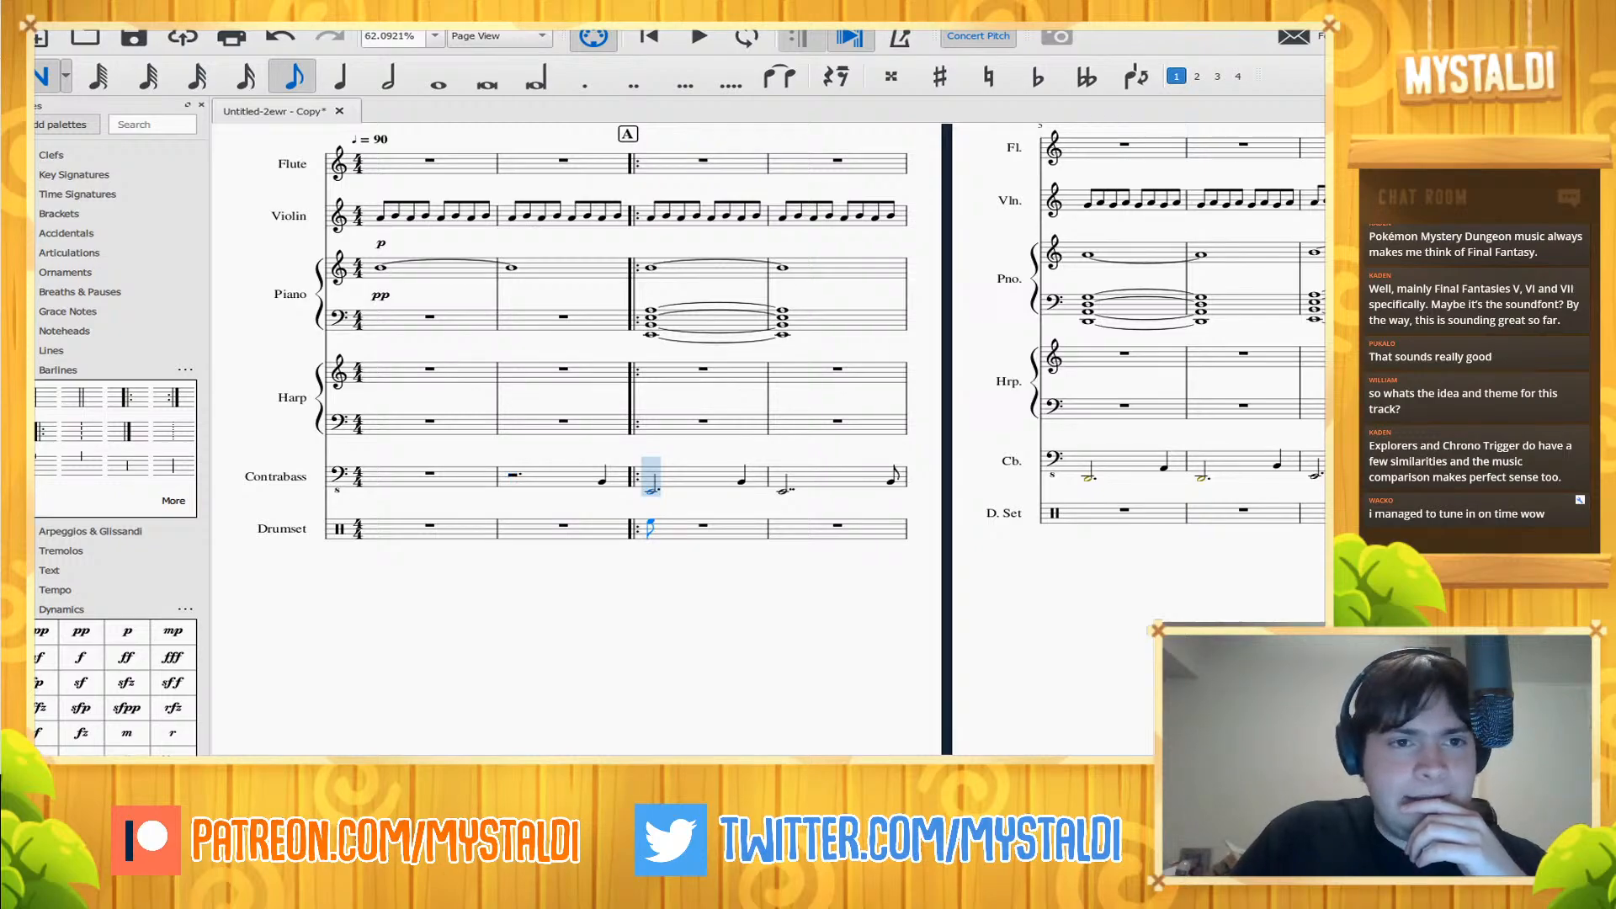
key("alt+Down")
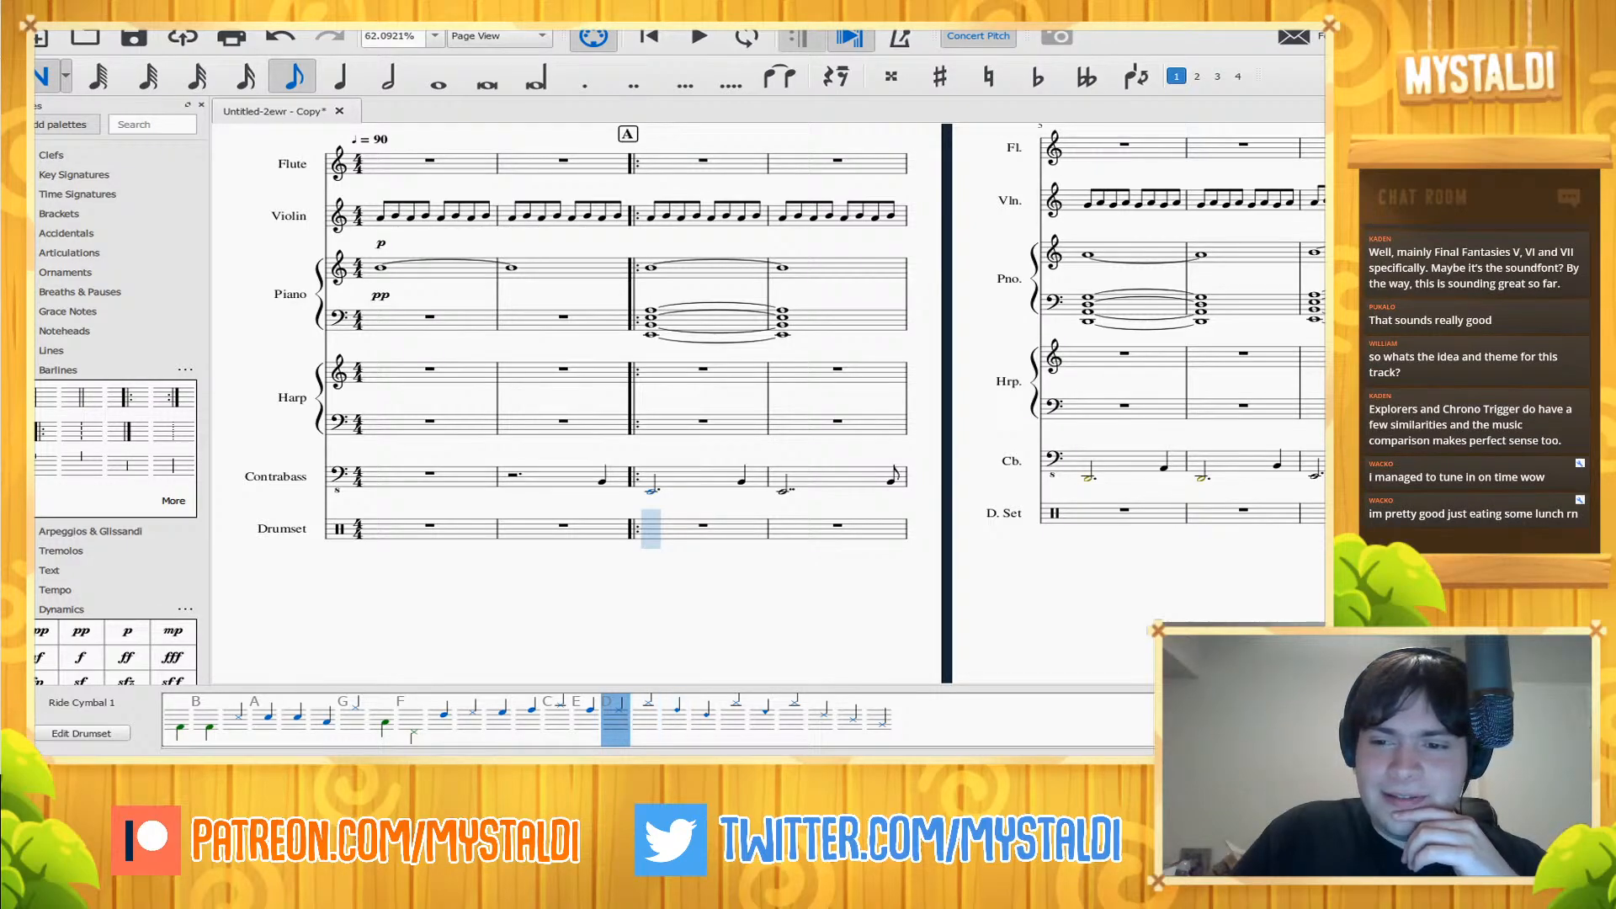
left_click(732, 719)
left_click(791, 720)
left_click(821, 720)
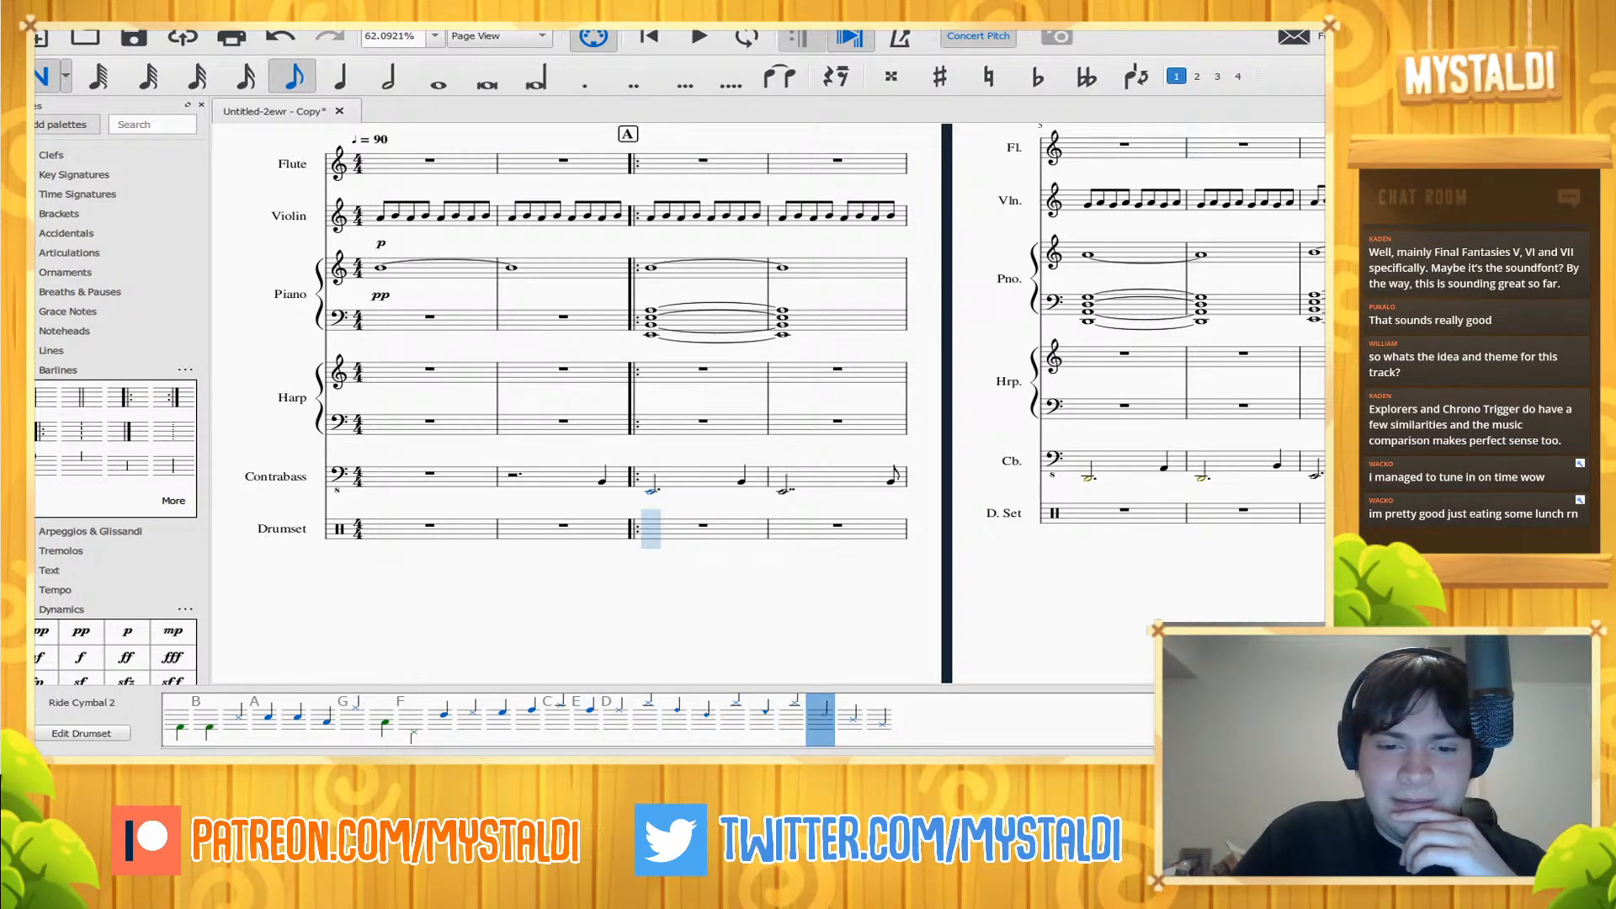
left_click(850, 720)
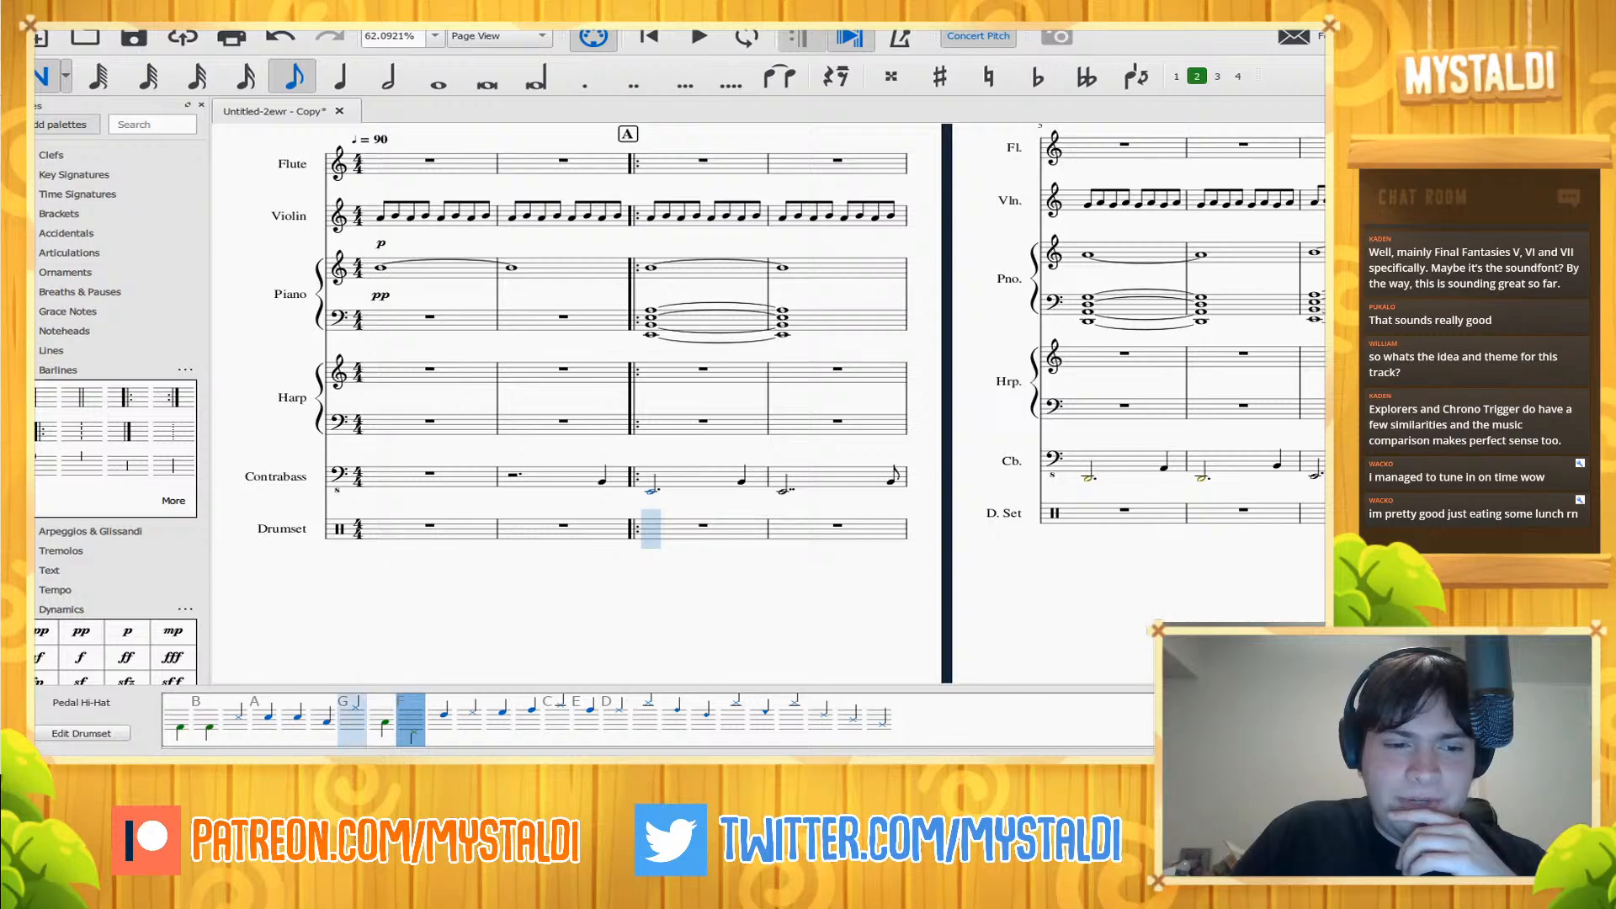
left_click(352, 720)
left_click(235, 720)
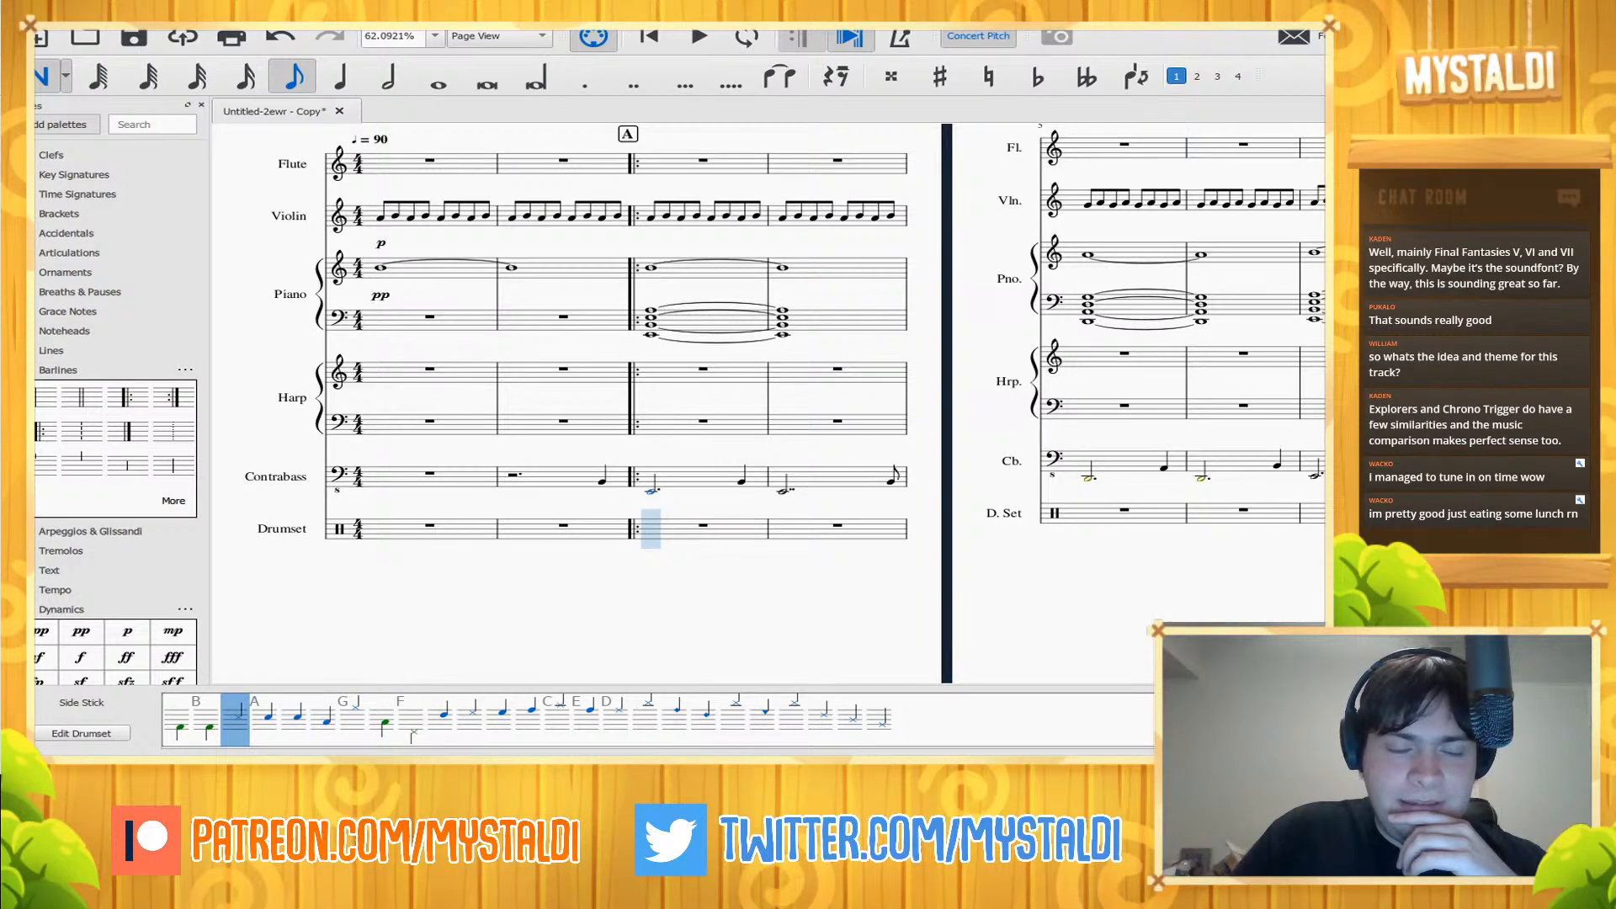
- Fill the drumset's measure 3 with side-stick eighths: two notes, a rest, three notes, a rest and one note, and leave note input
left_click(650, 530)
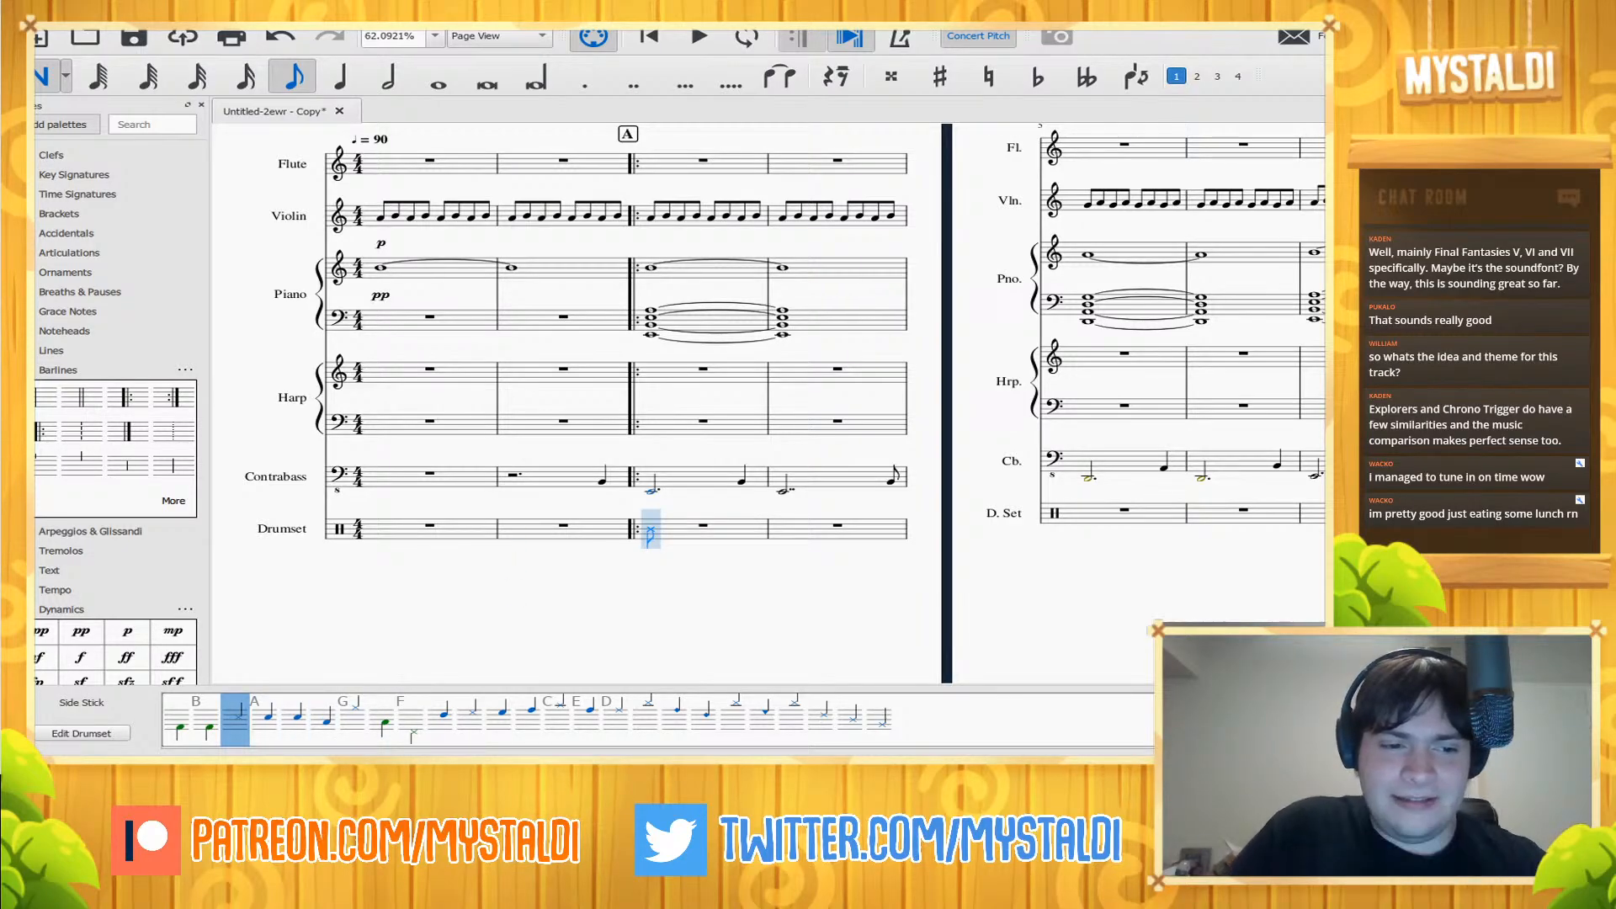
left_click(663, 527)
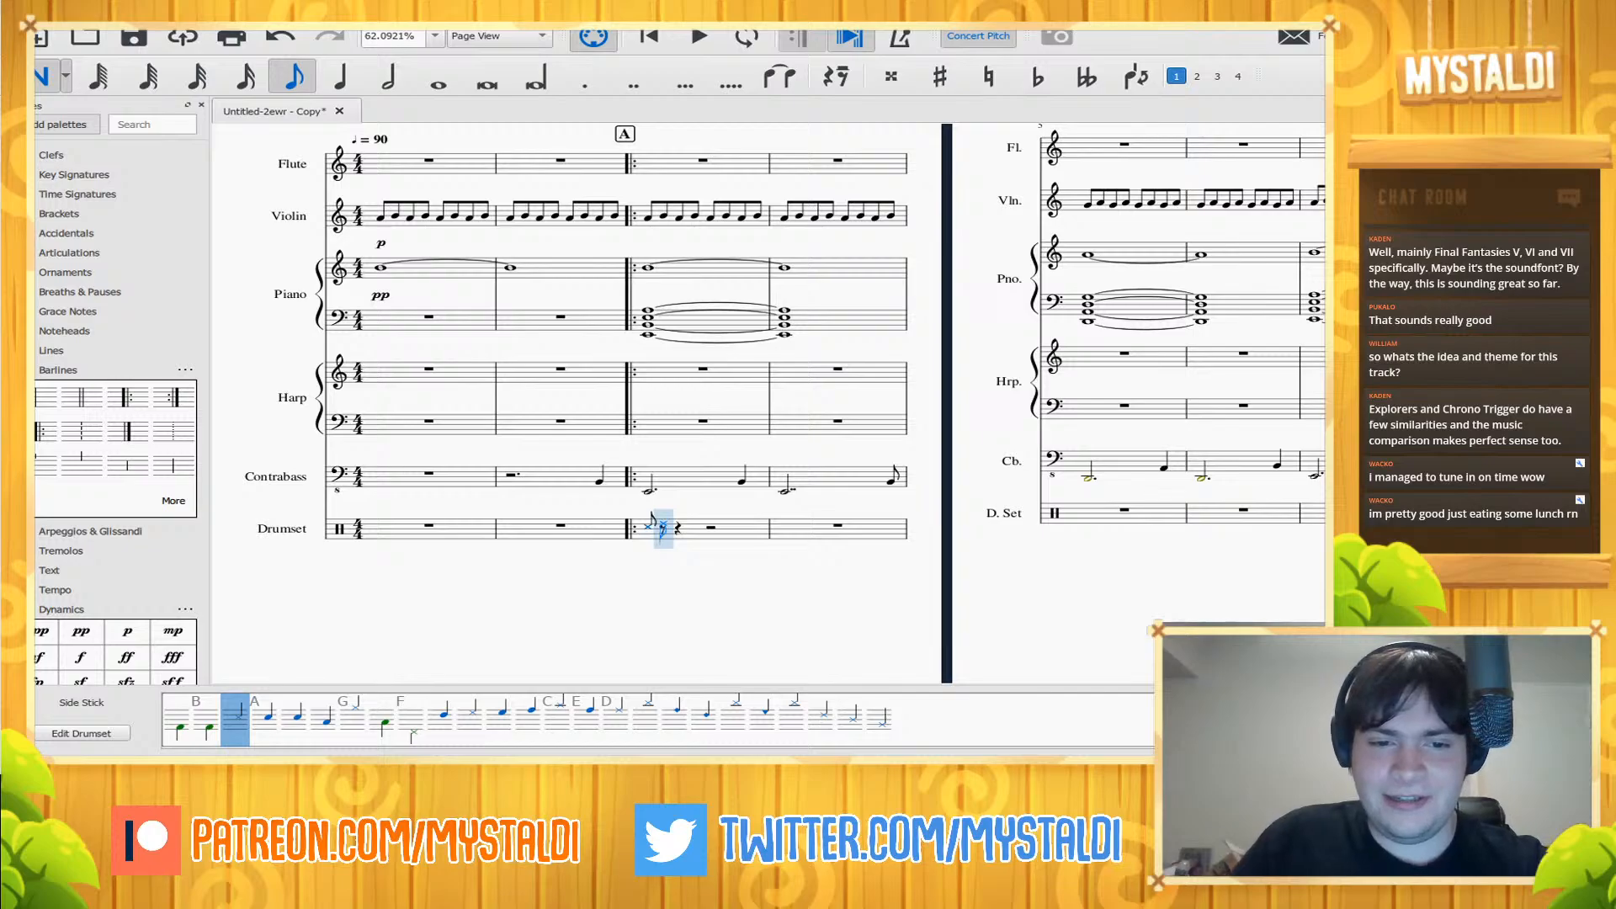
key("b")
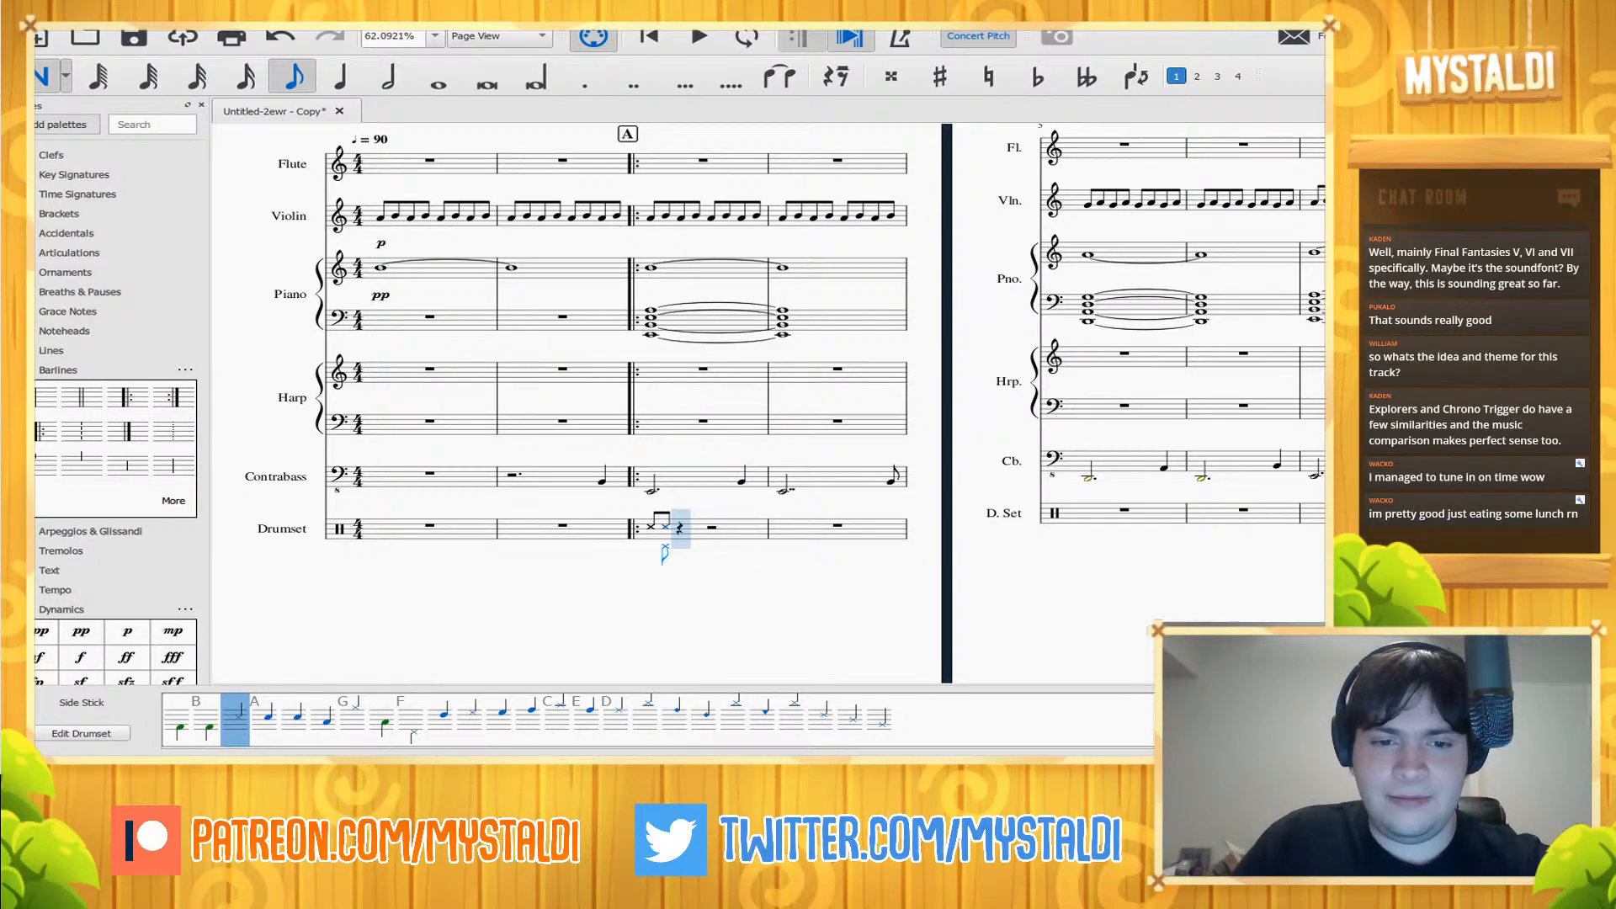
left_click(680, 526)
left_click(696, 526)
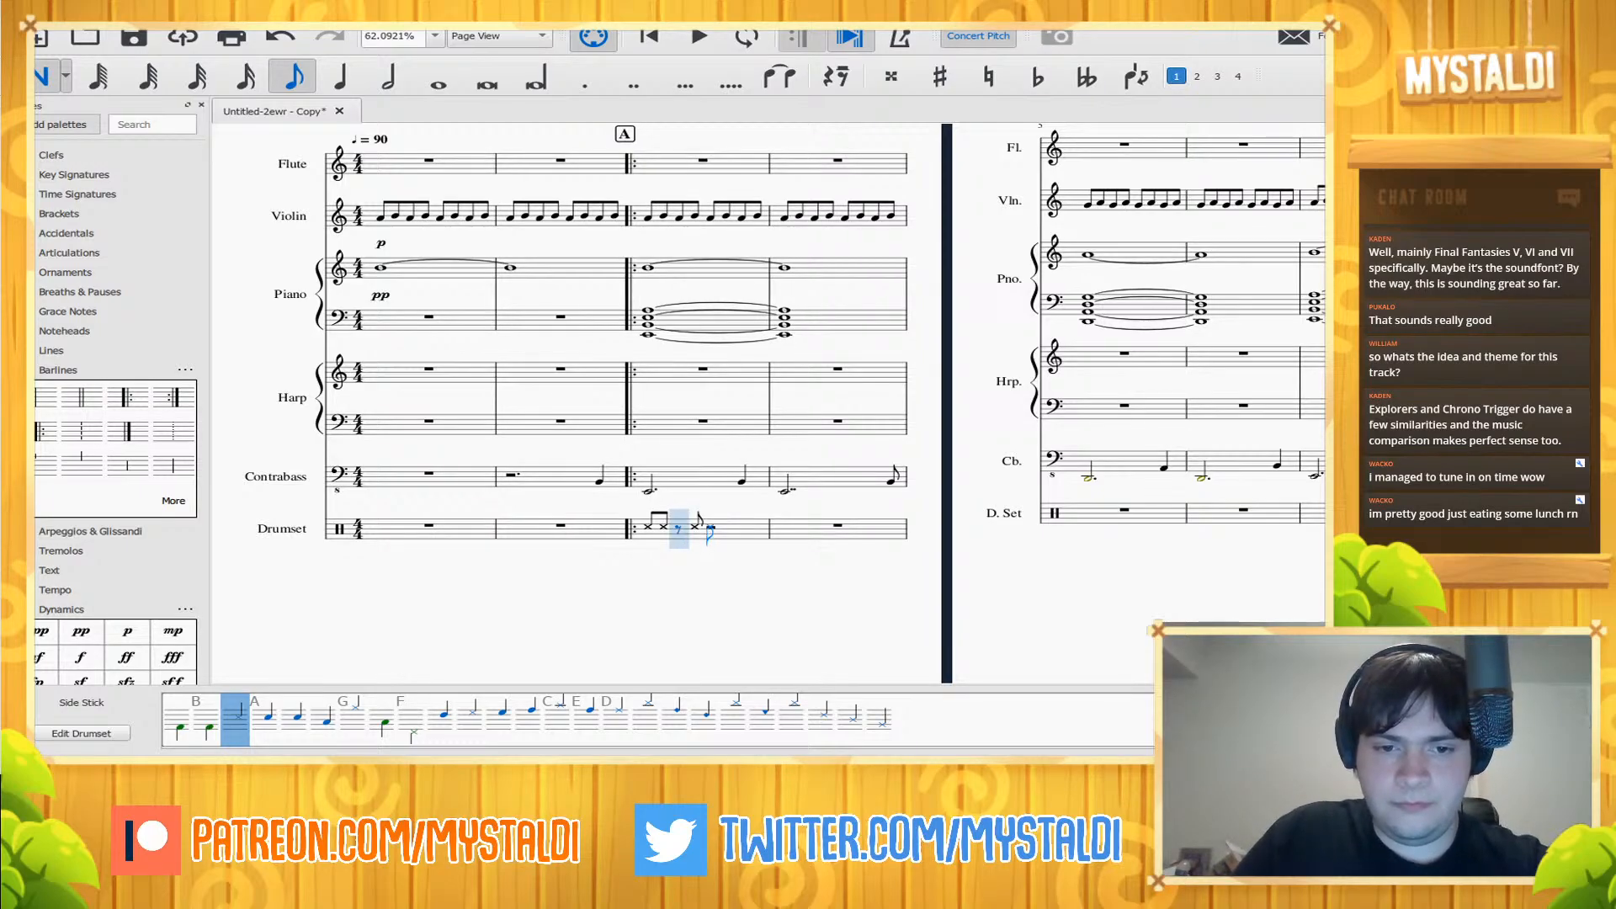
left_click(726, 527)
left_click(726, 528)
key("0")
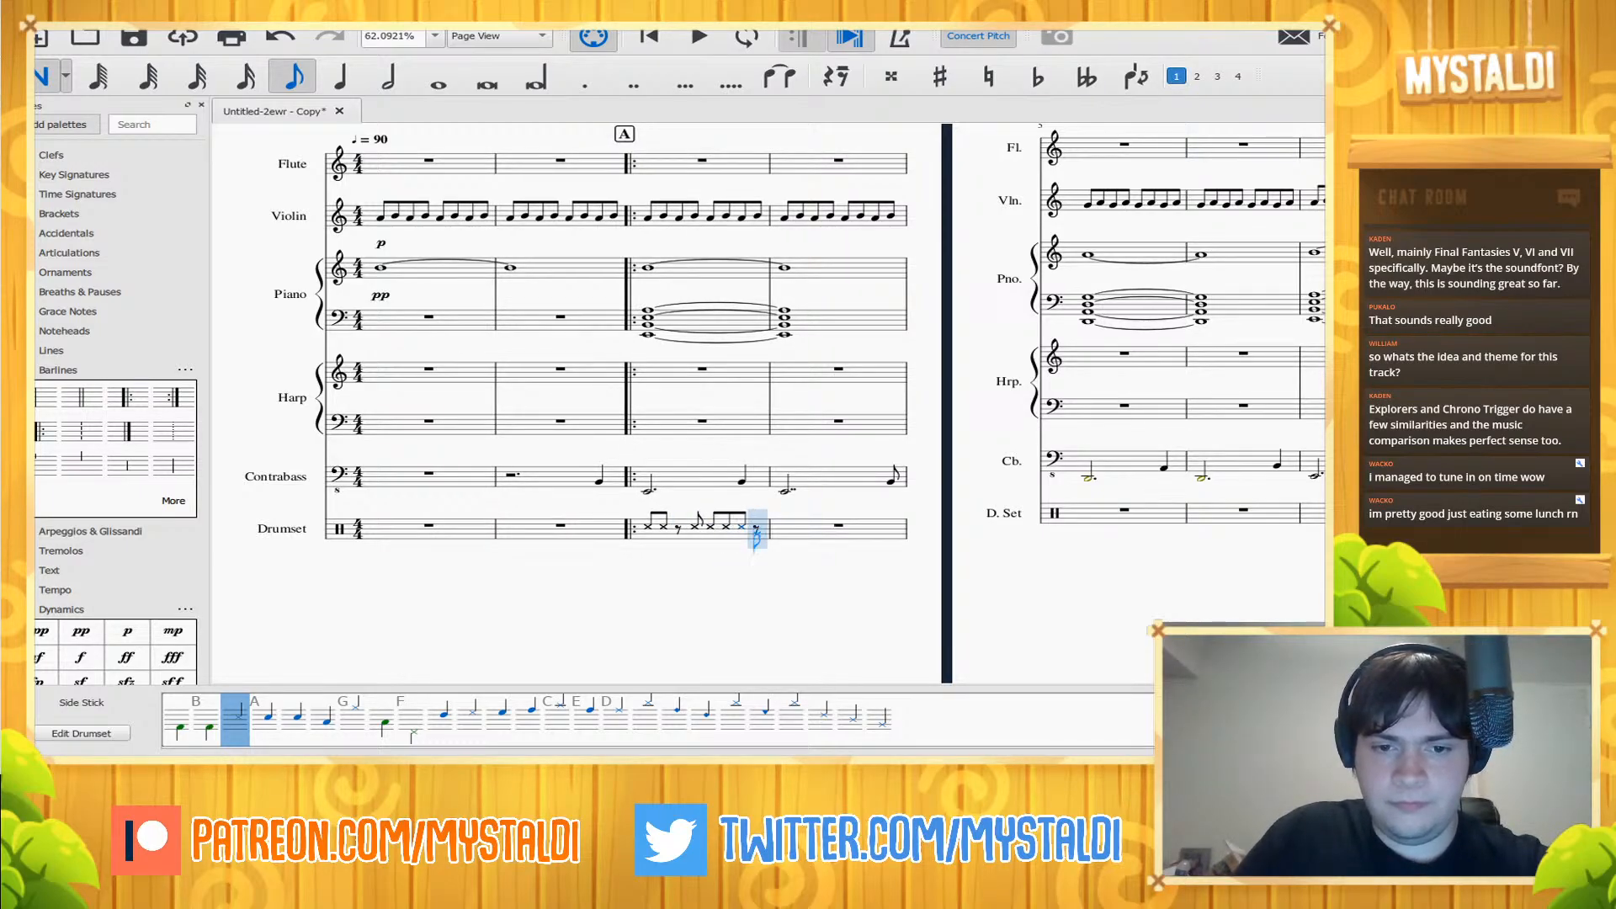
left_click(756, 535)
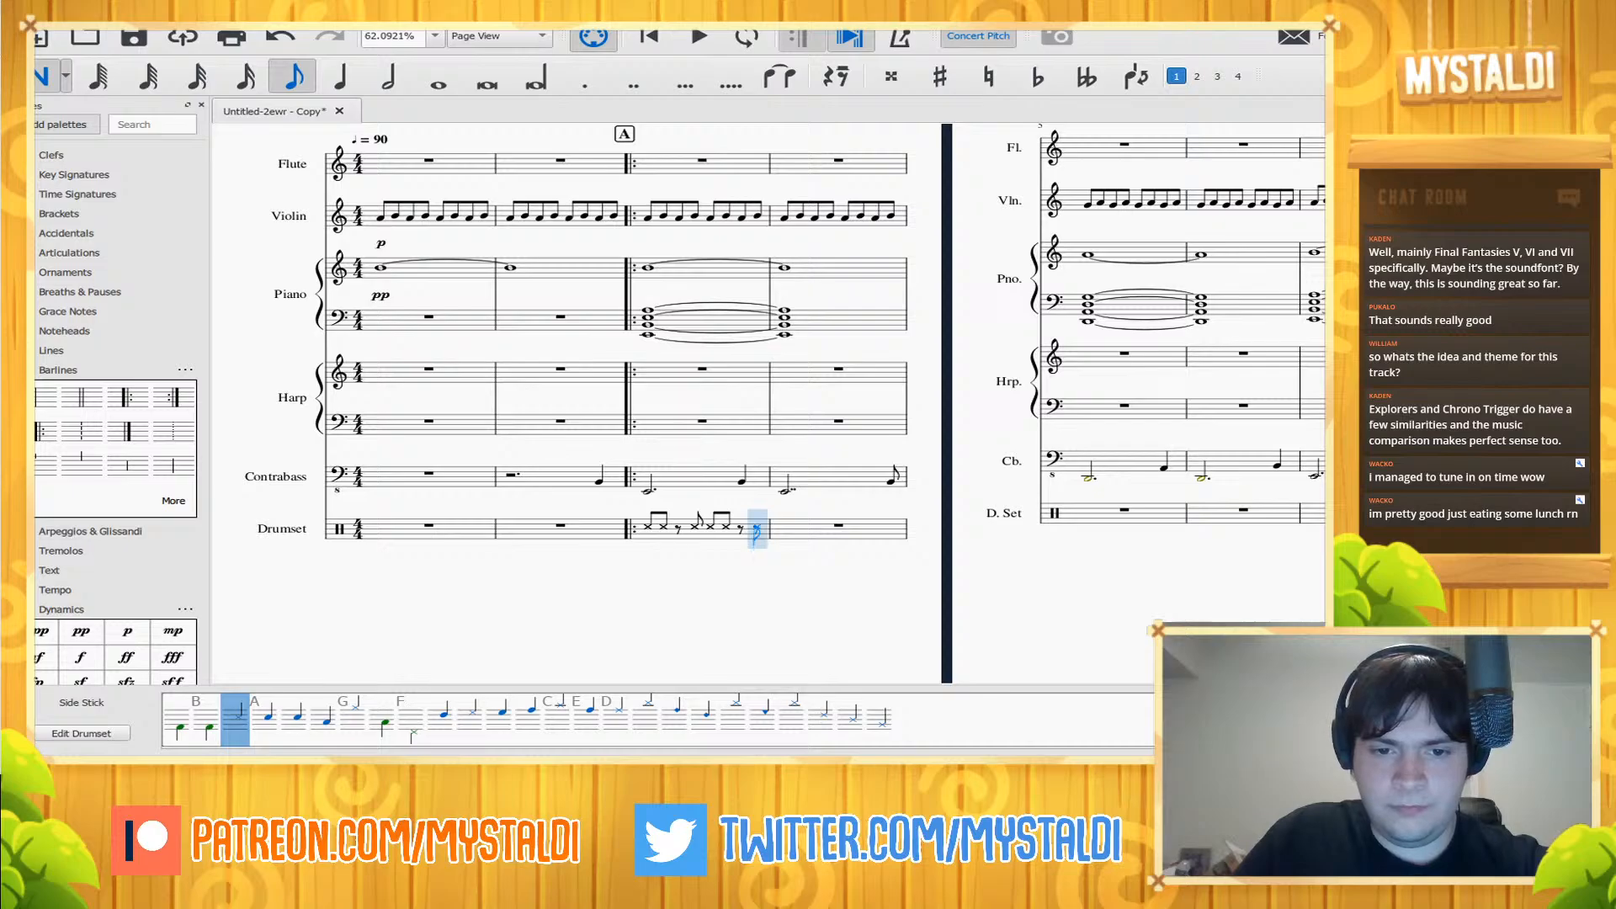
key("Escape")
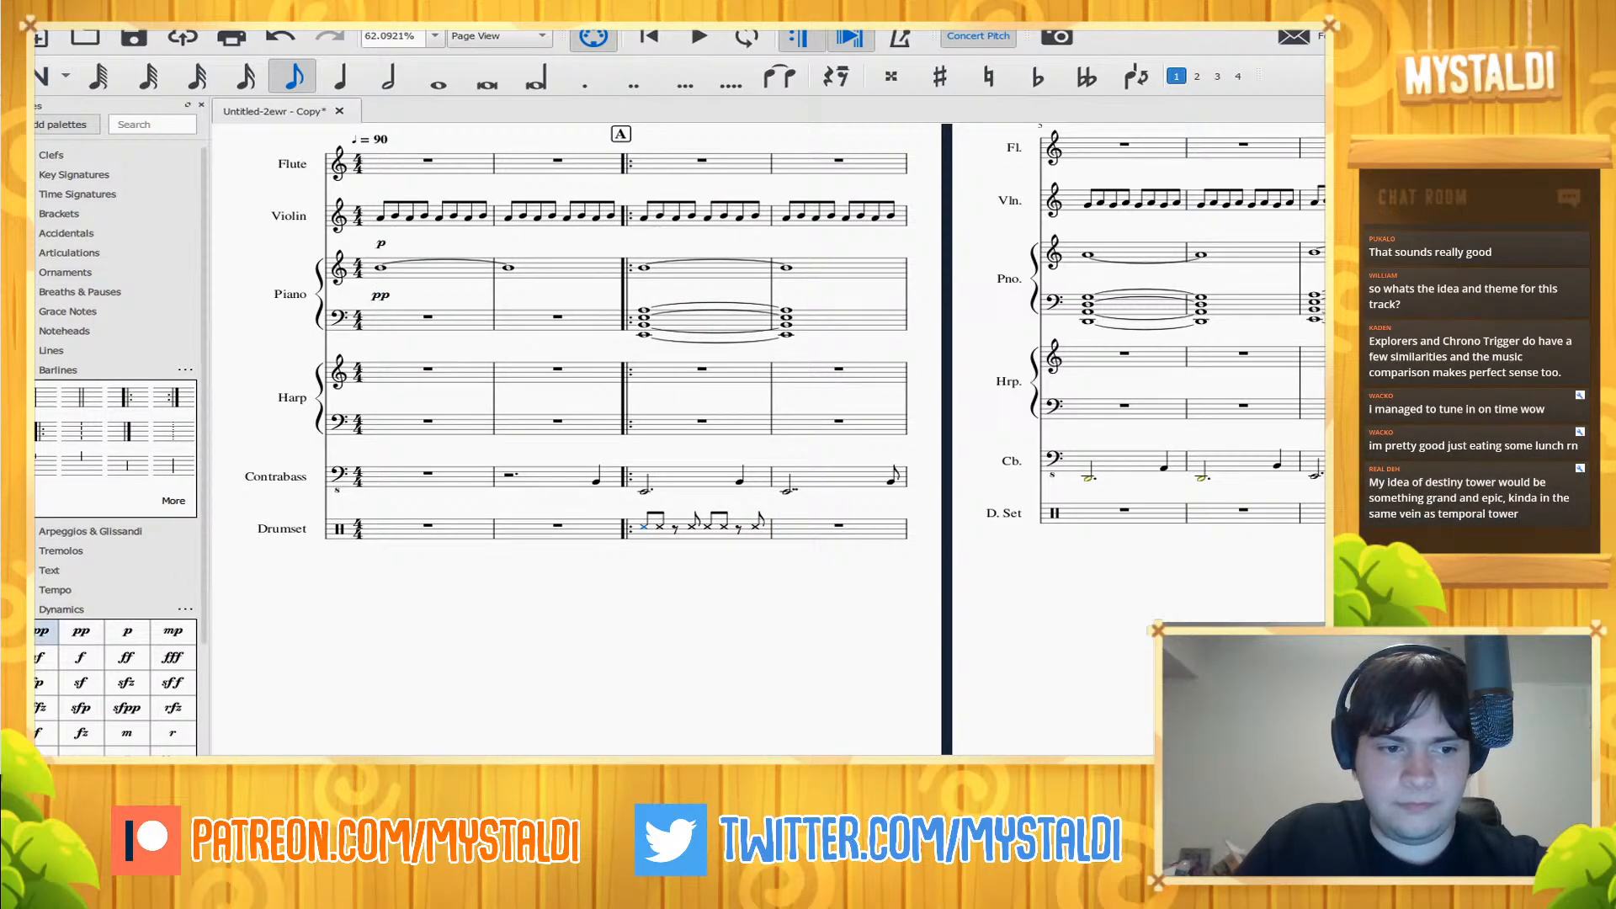
- Add a pp dynamic to the first note of the drumset's measure 3 and play the measure back
left_click(81, 631)
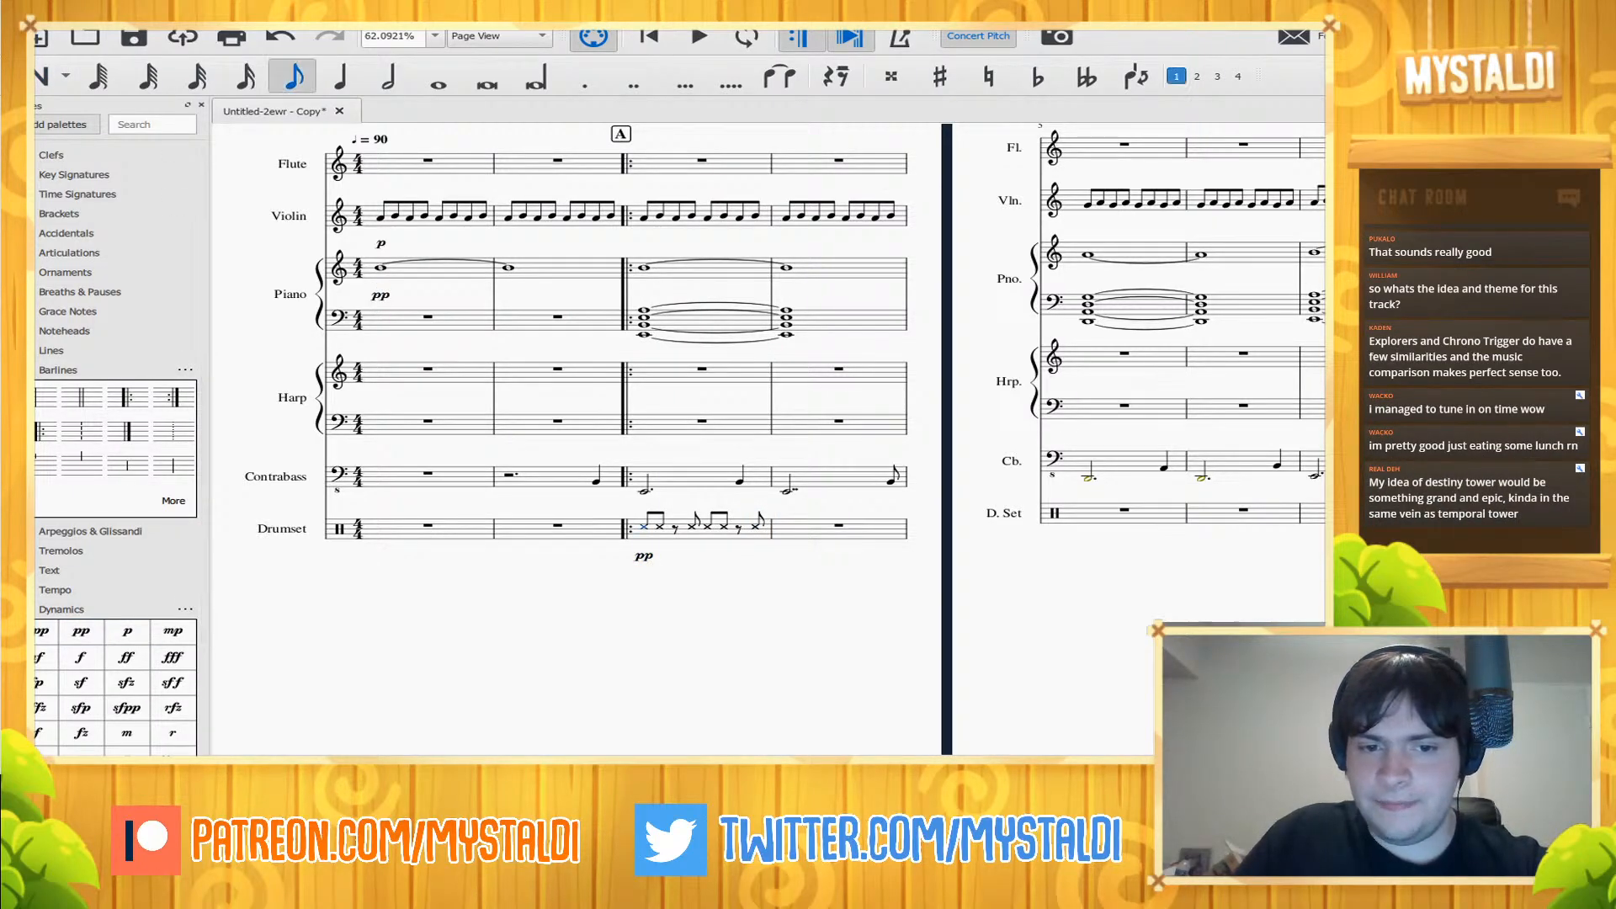
key("space")
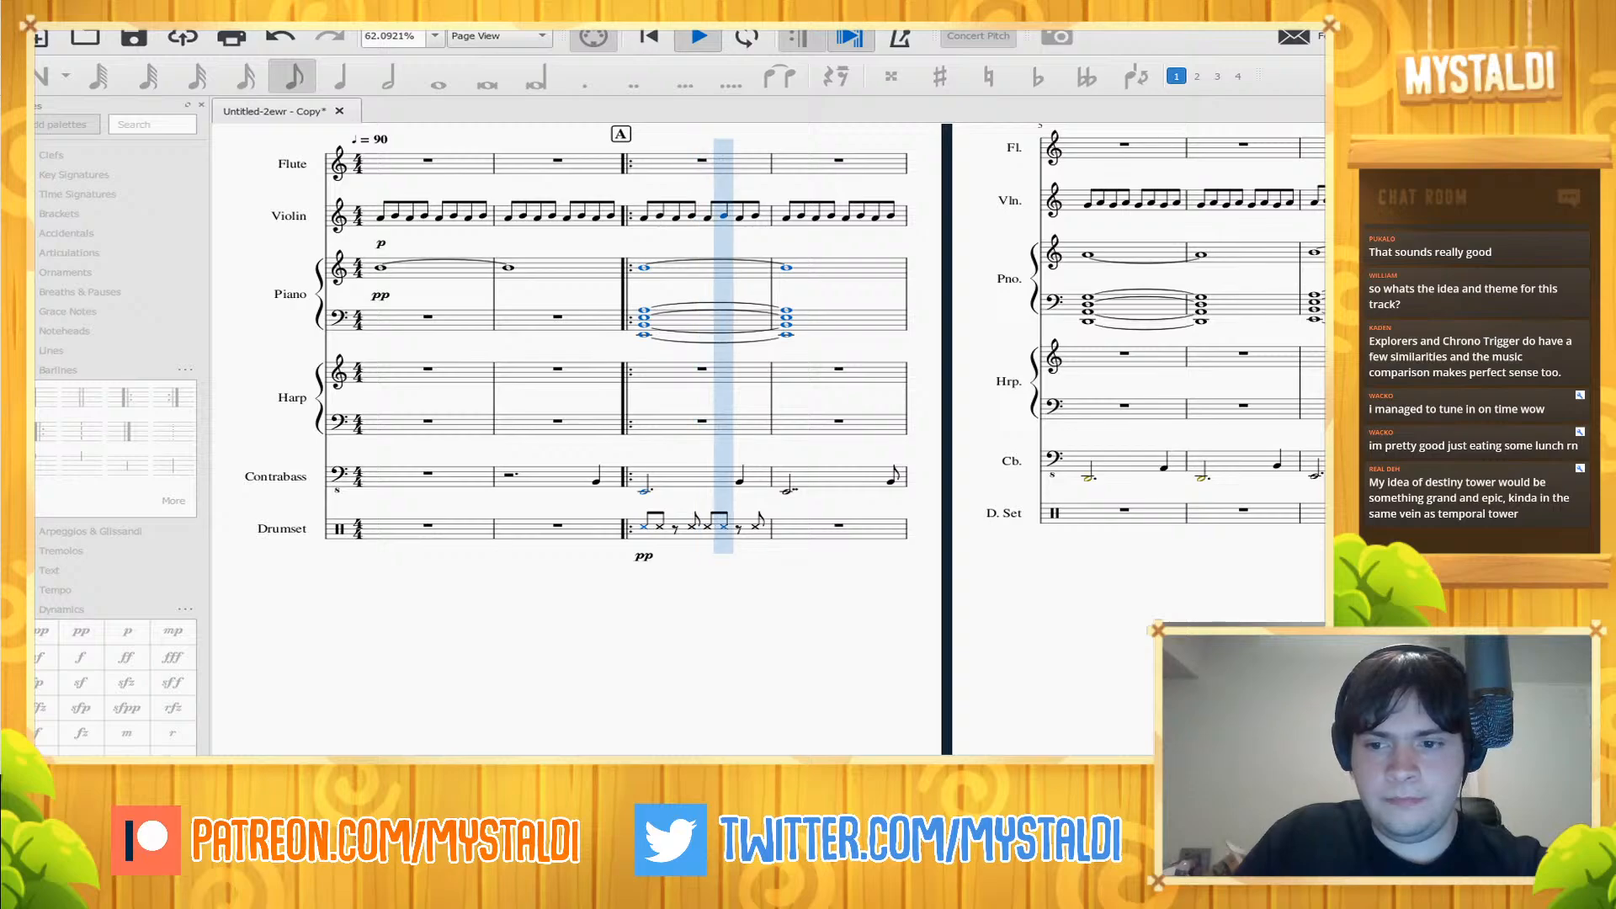
key("space")
- Shift the drumset's measure 3 pattern down to another drum sound and audition it by playback
left_click(699, 528)
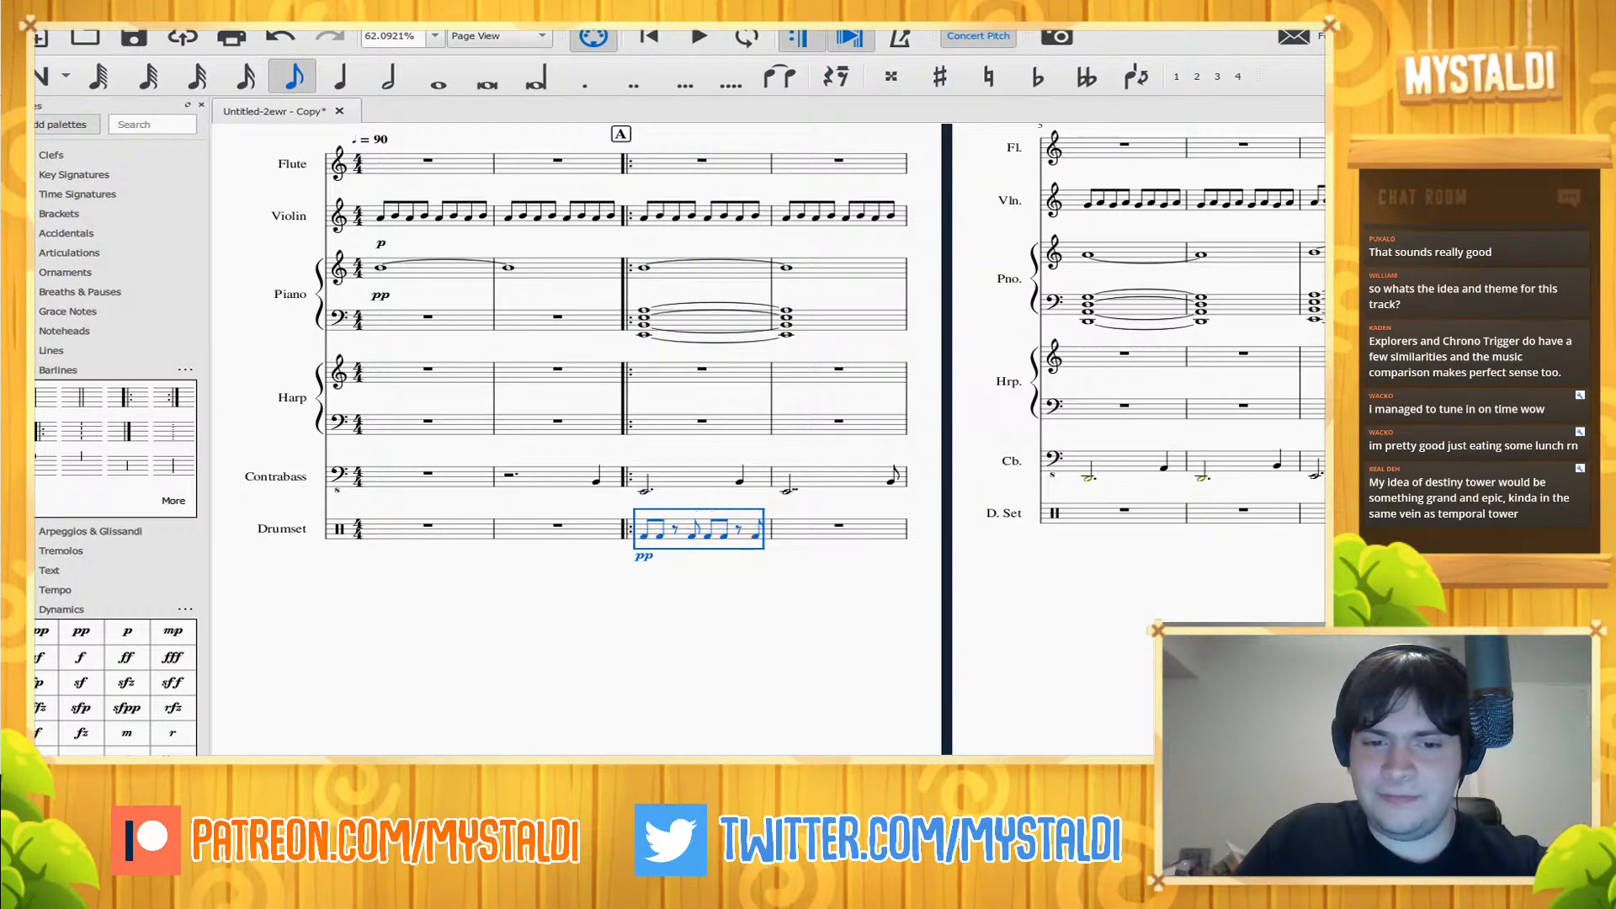
key("Down")
key("space")
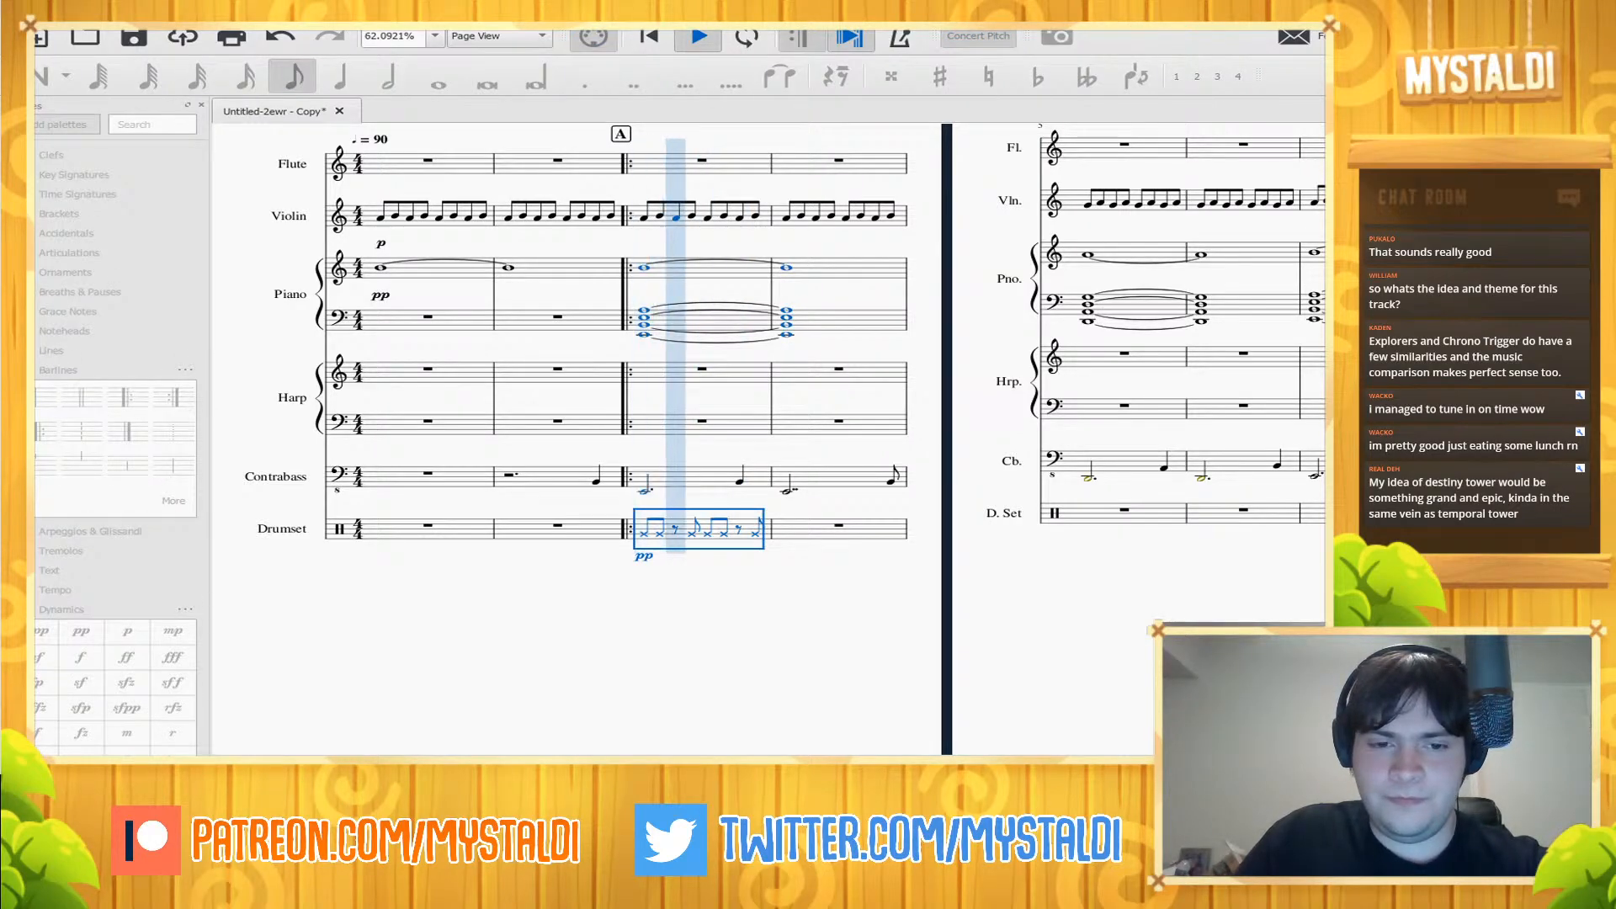
key("space")
key("space")
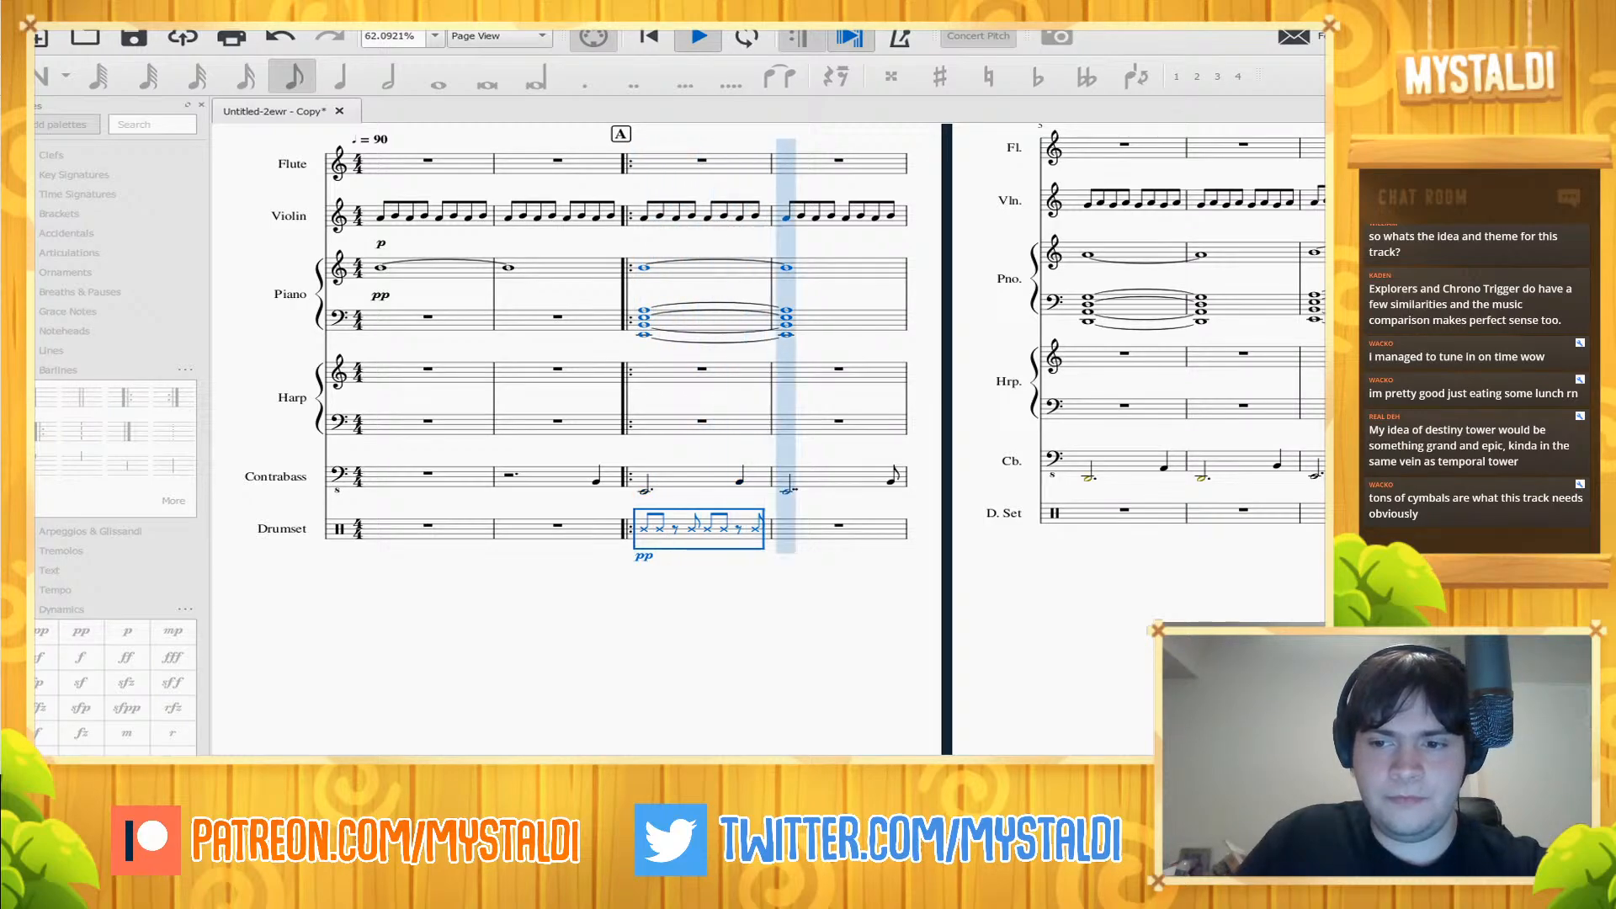
key("space")
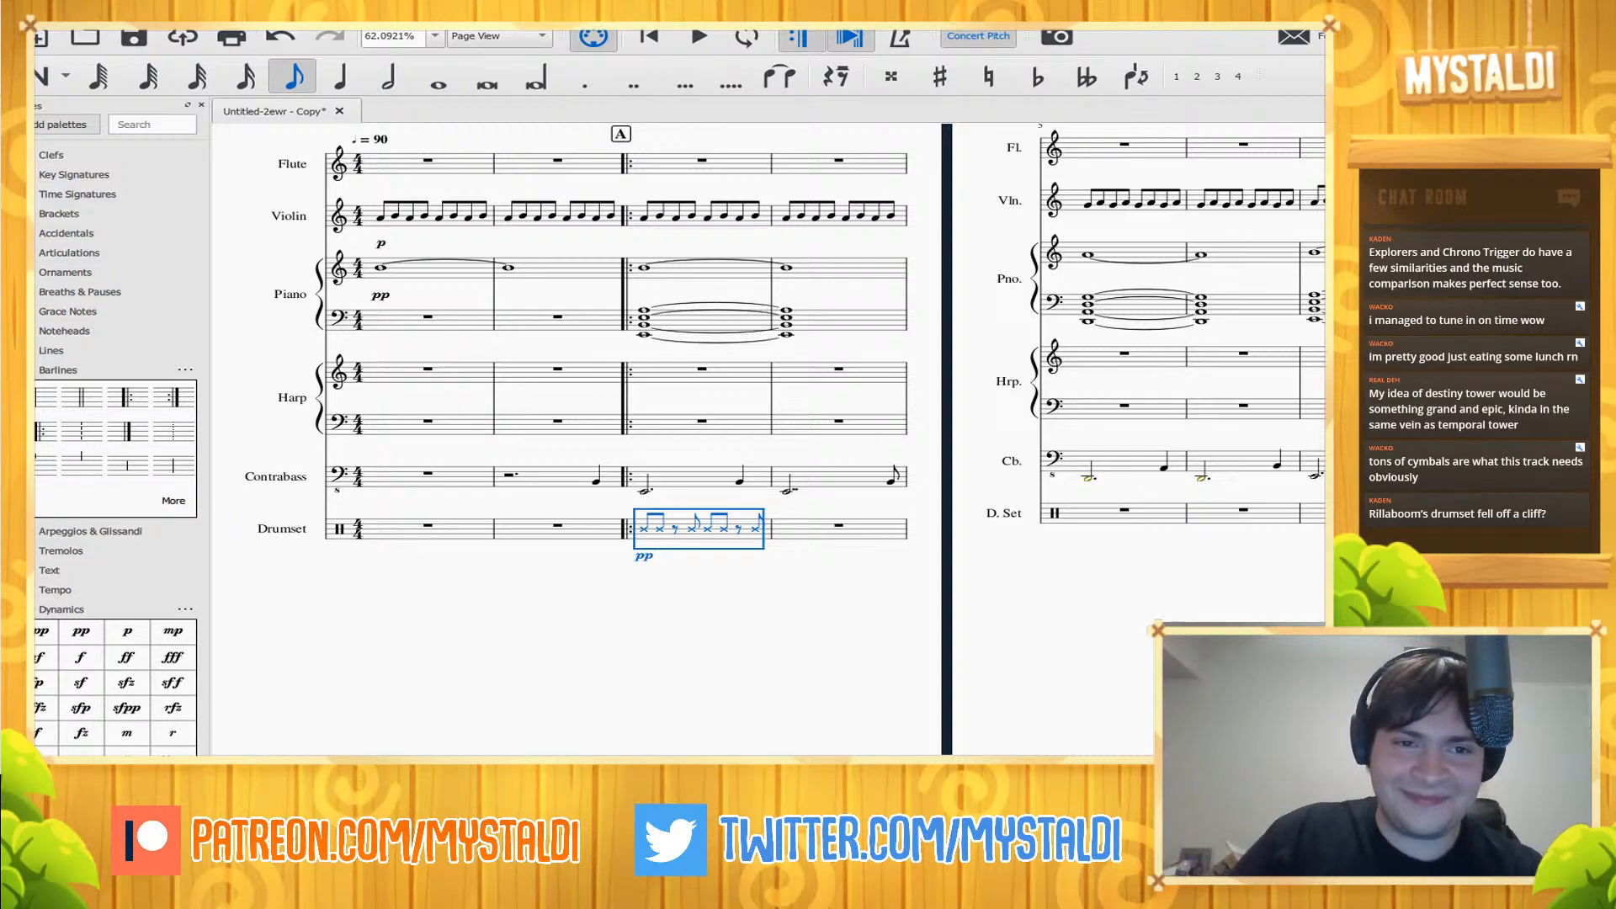
- Replay the drum pattern from rehearsal mark A, reselecting the drumset's measure 3
key("space")
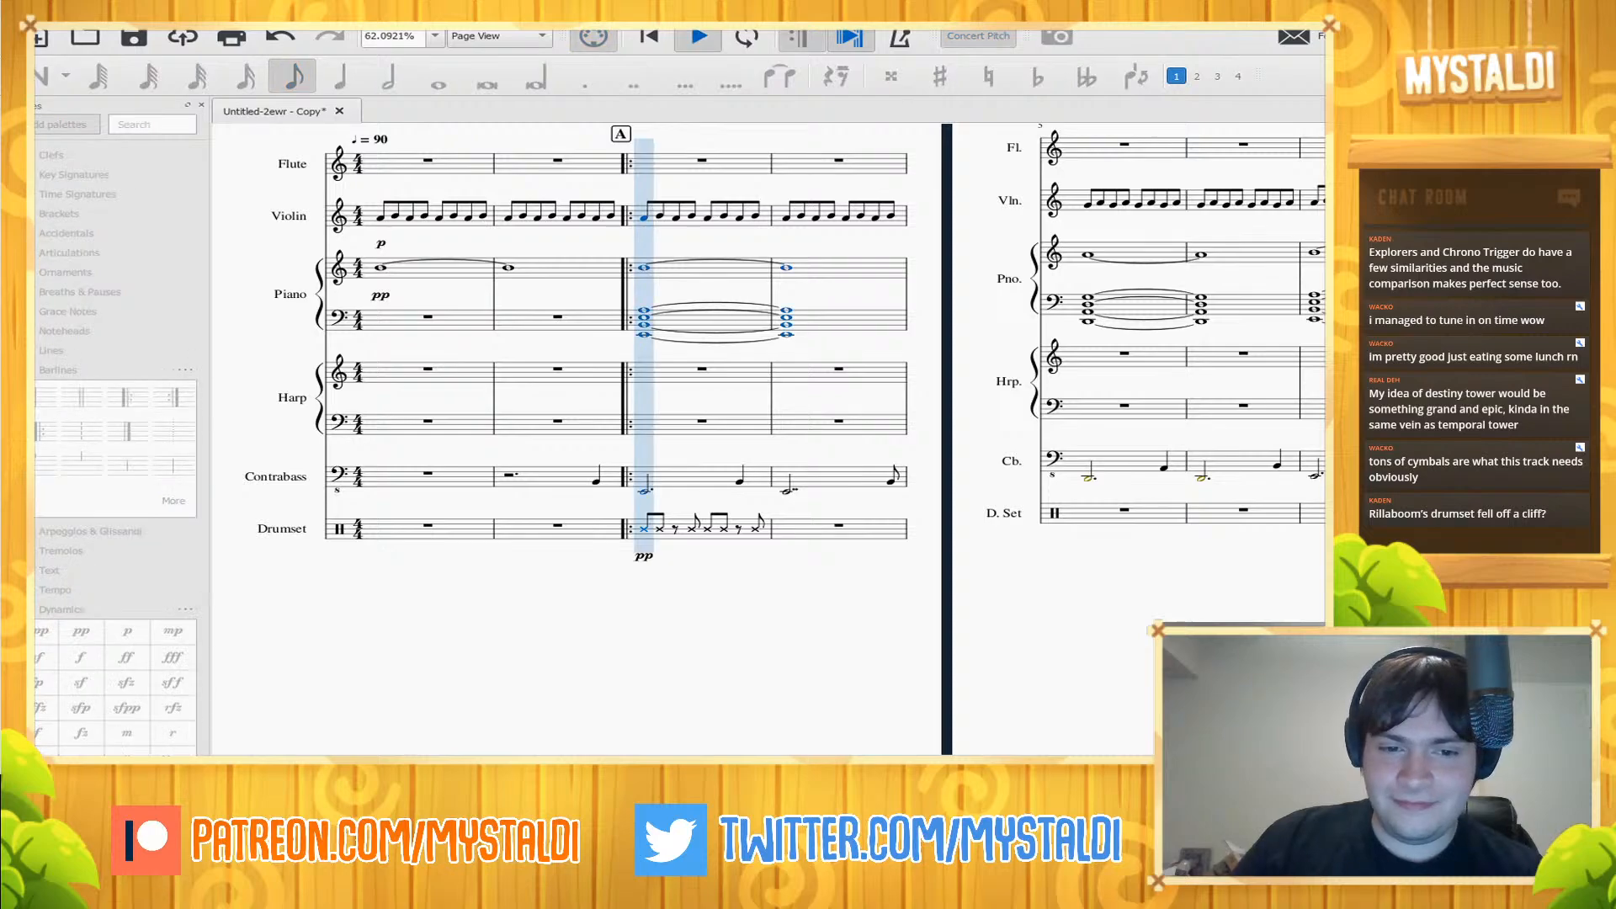
key("space")
key("Escape")
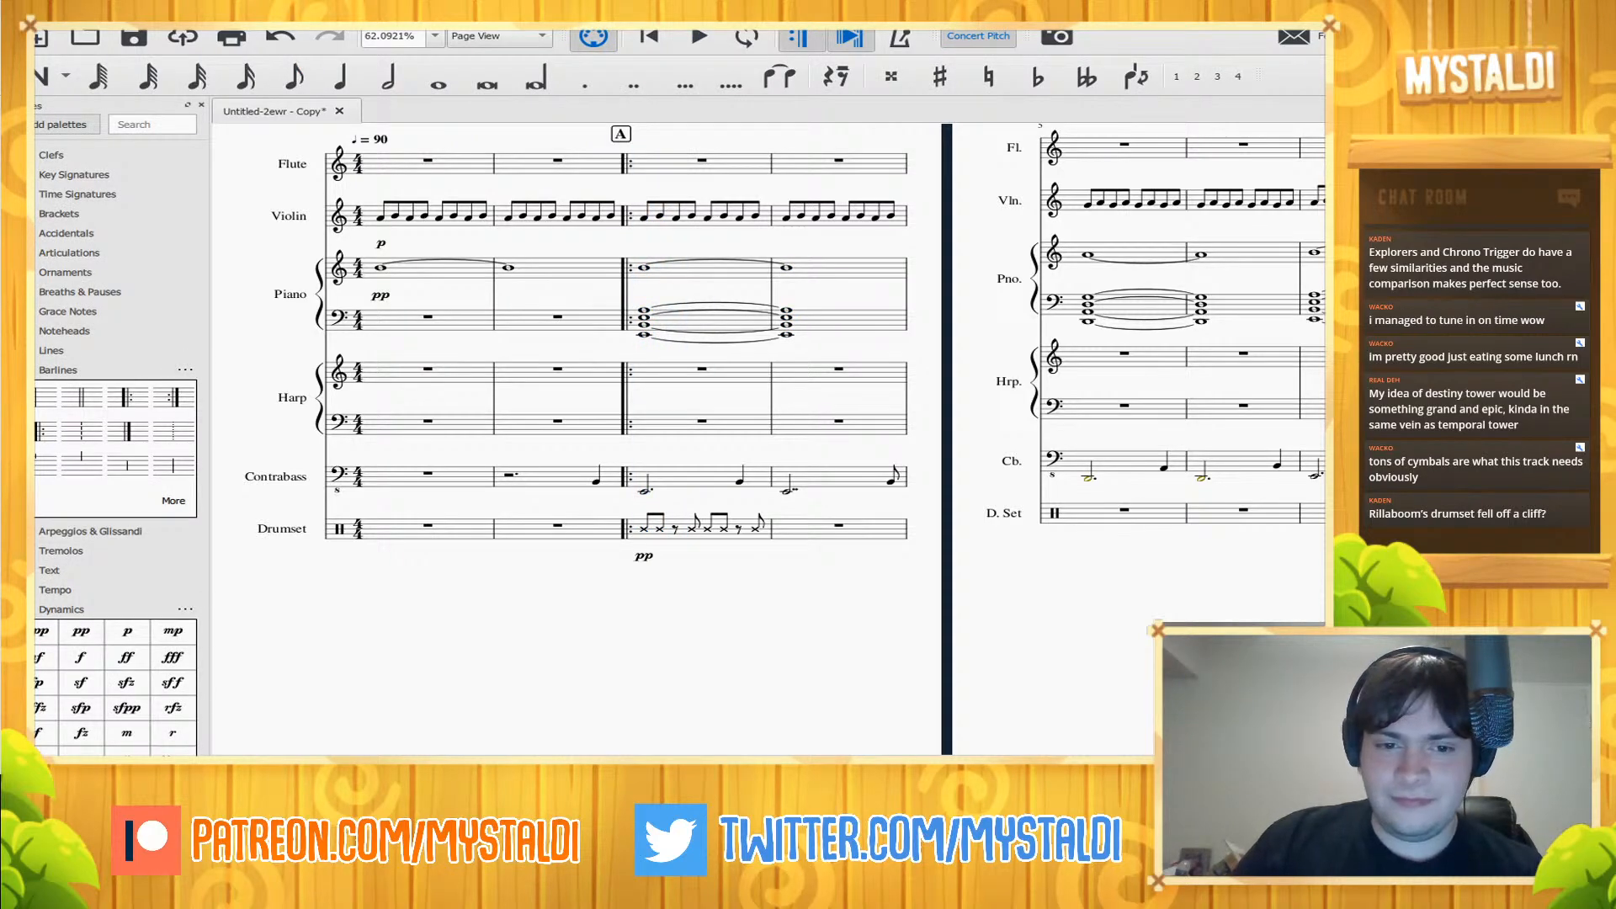
left_click(700, 537)
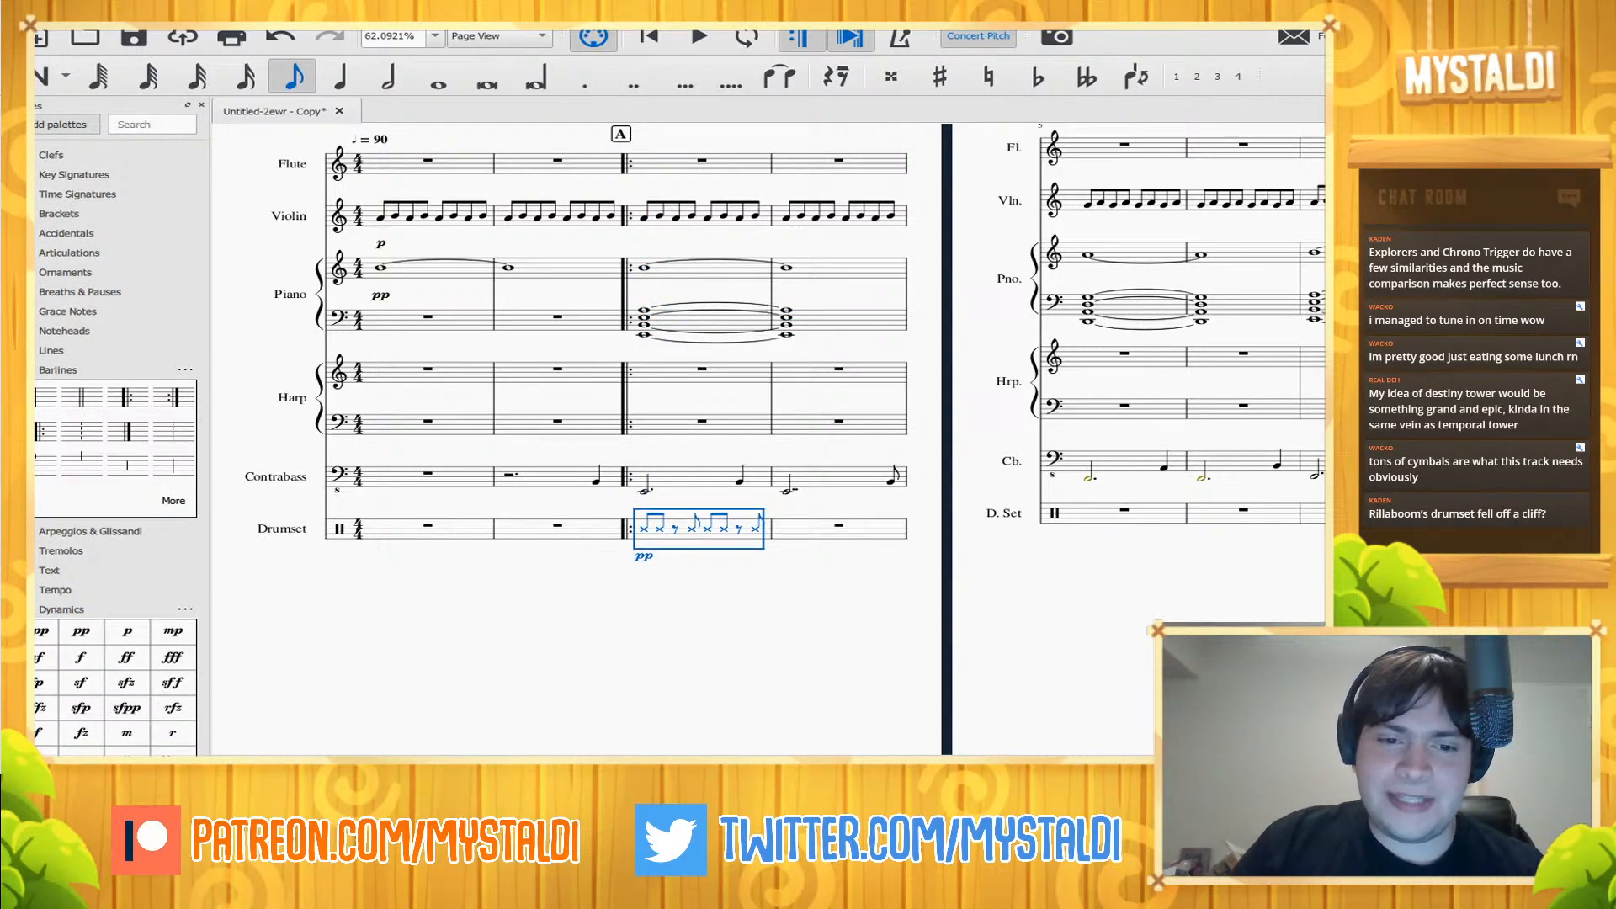
key("space")
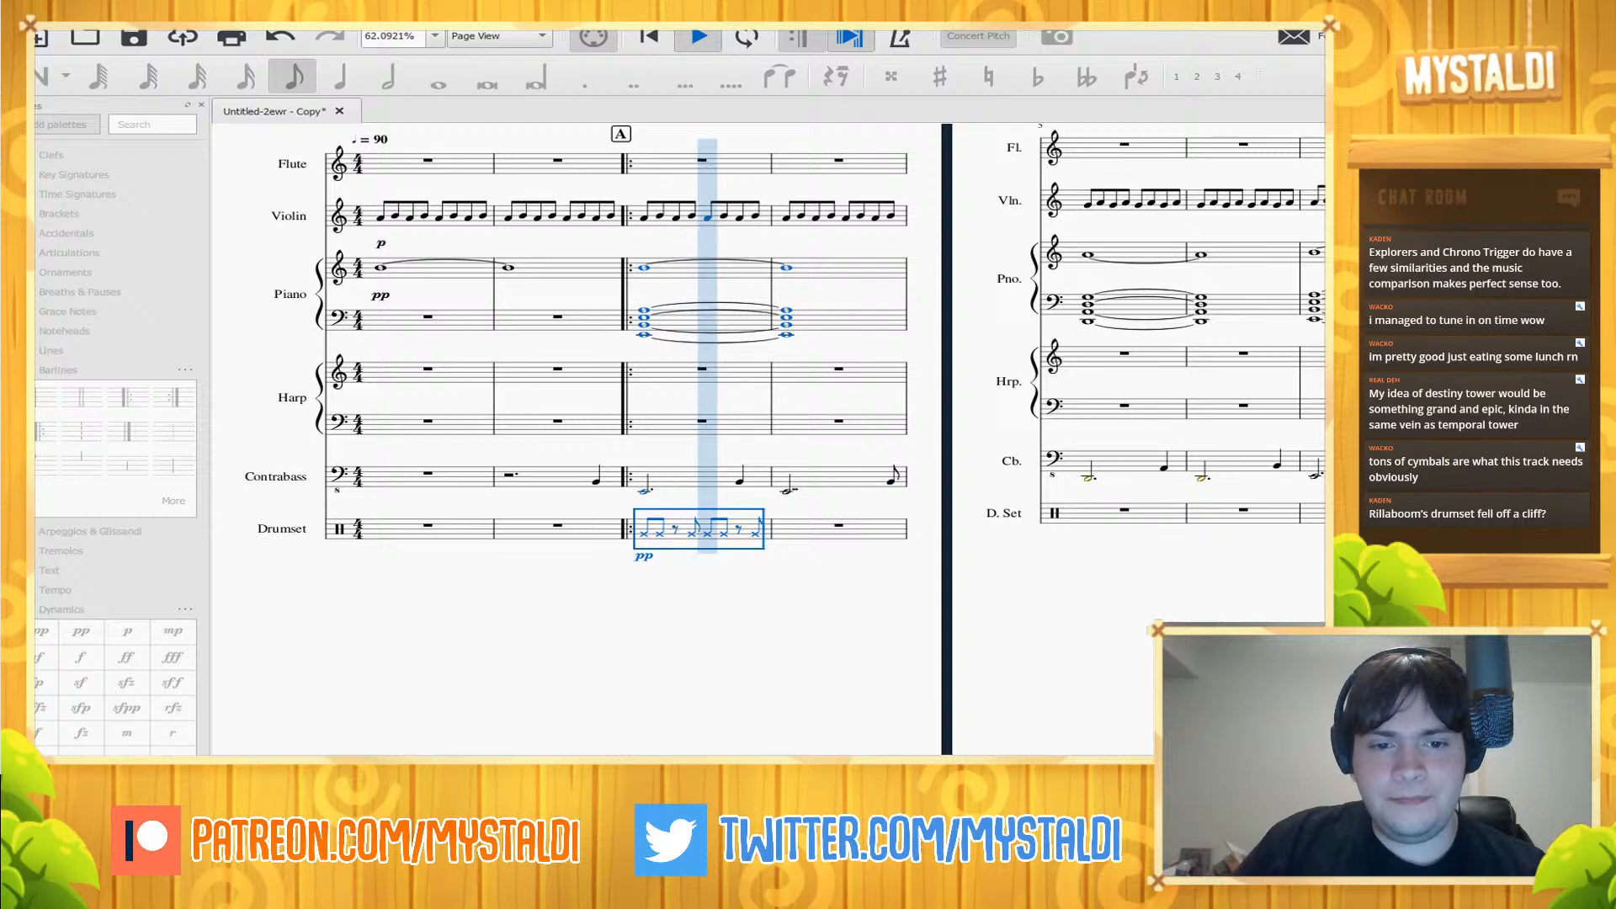
key("space")
- Try the next drum sound up for the drumset's measure 3 and play it back several times
key("Up")
key("space")
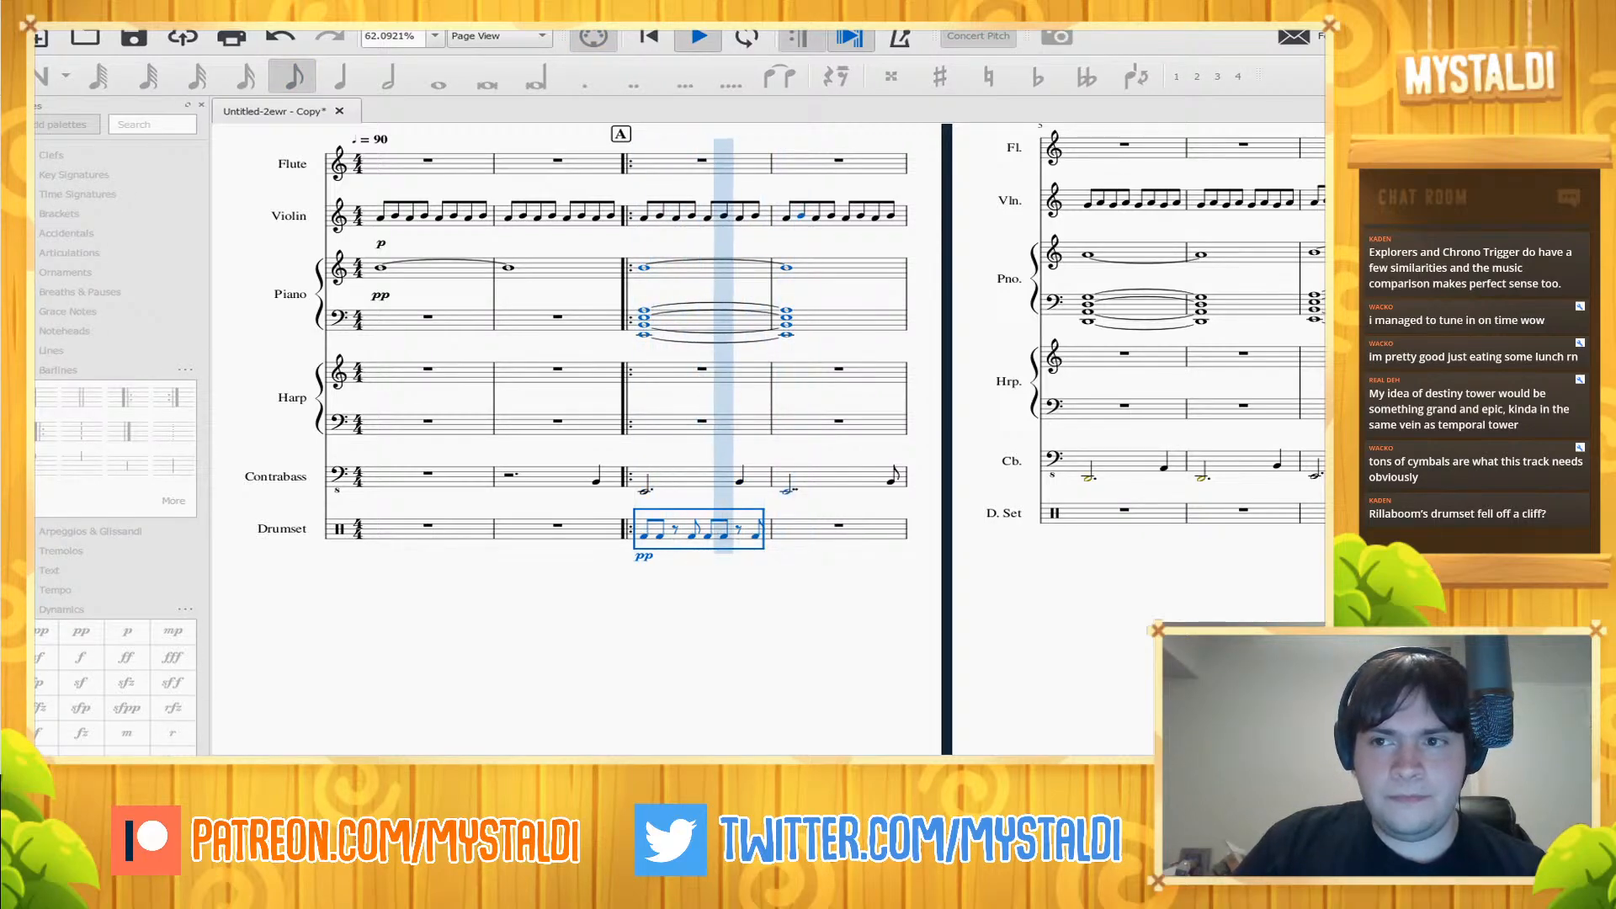
key("space")
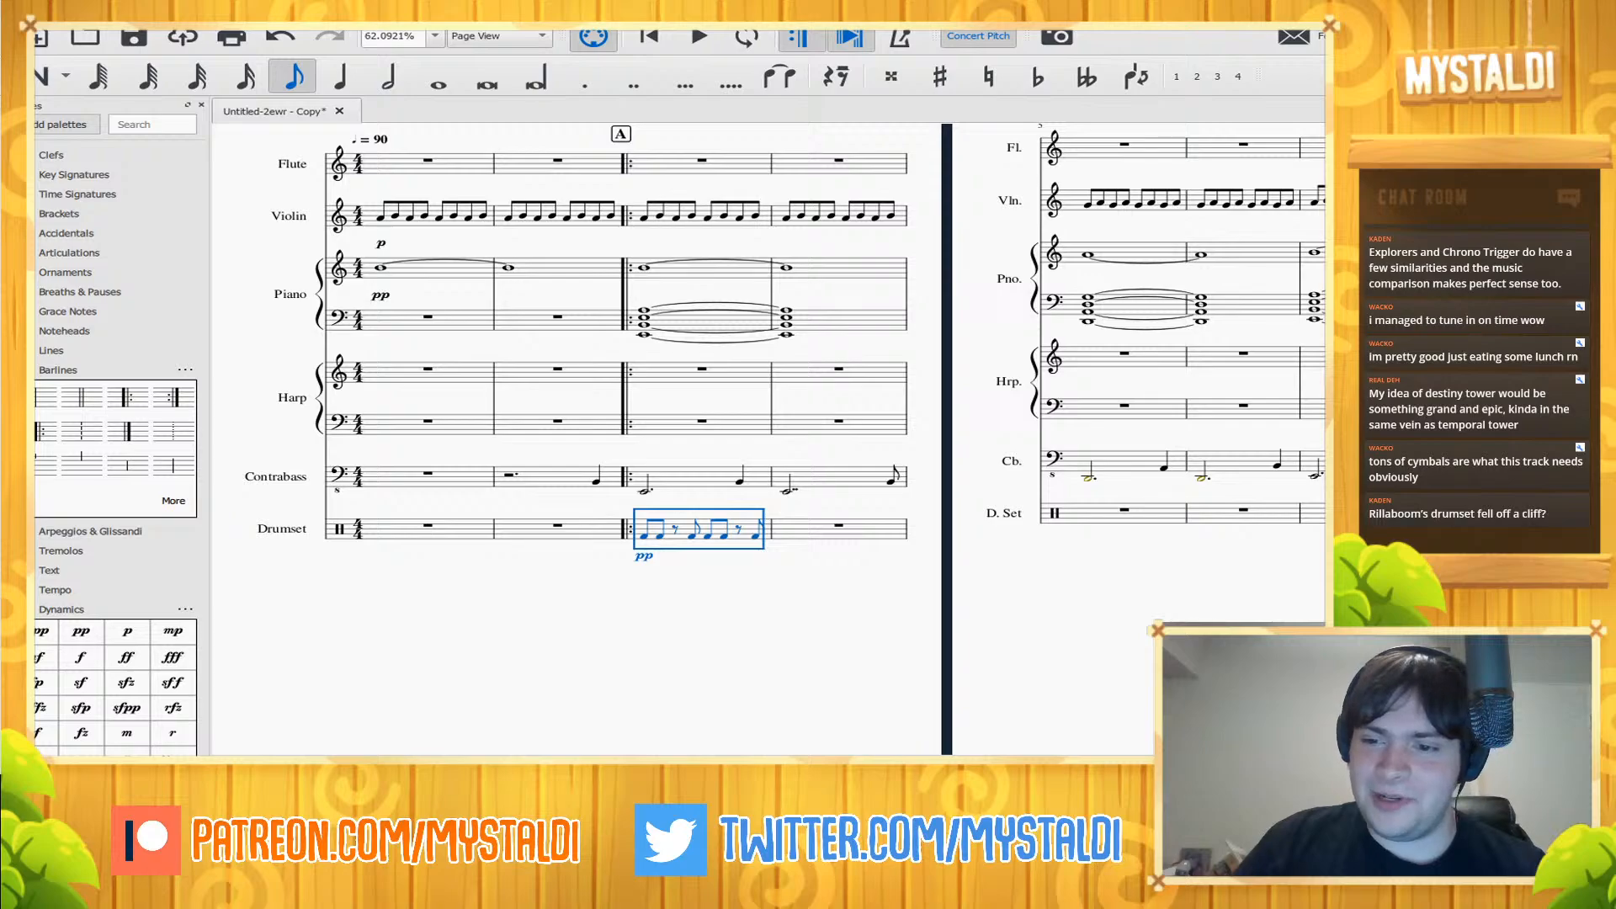
key("space")
key("space")
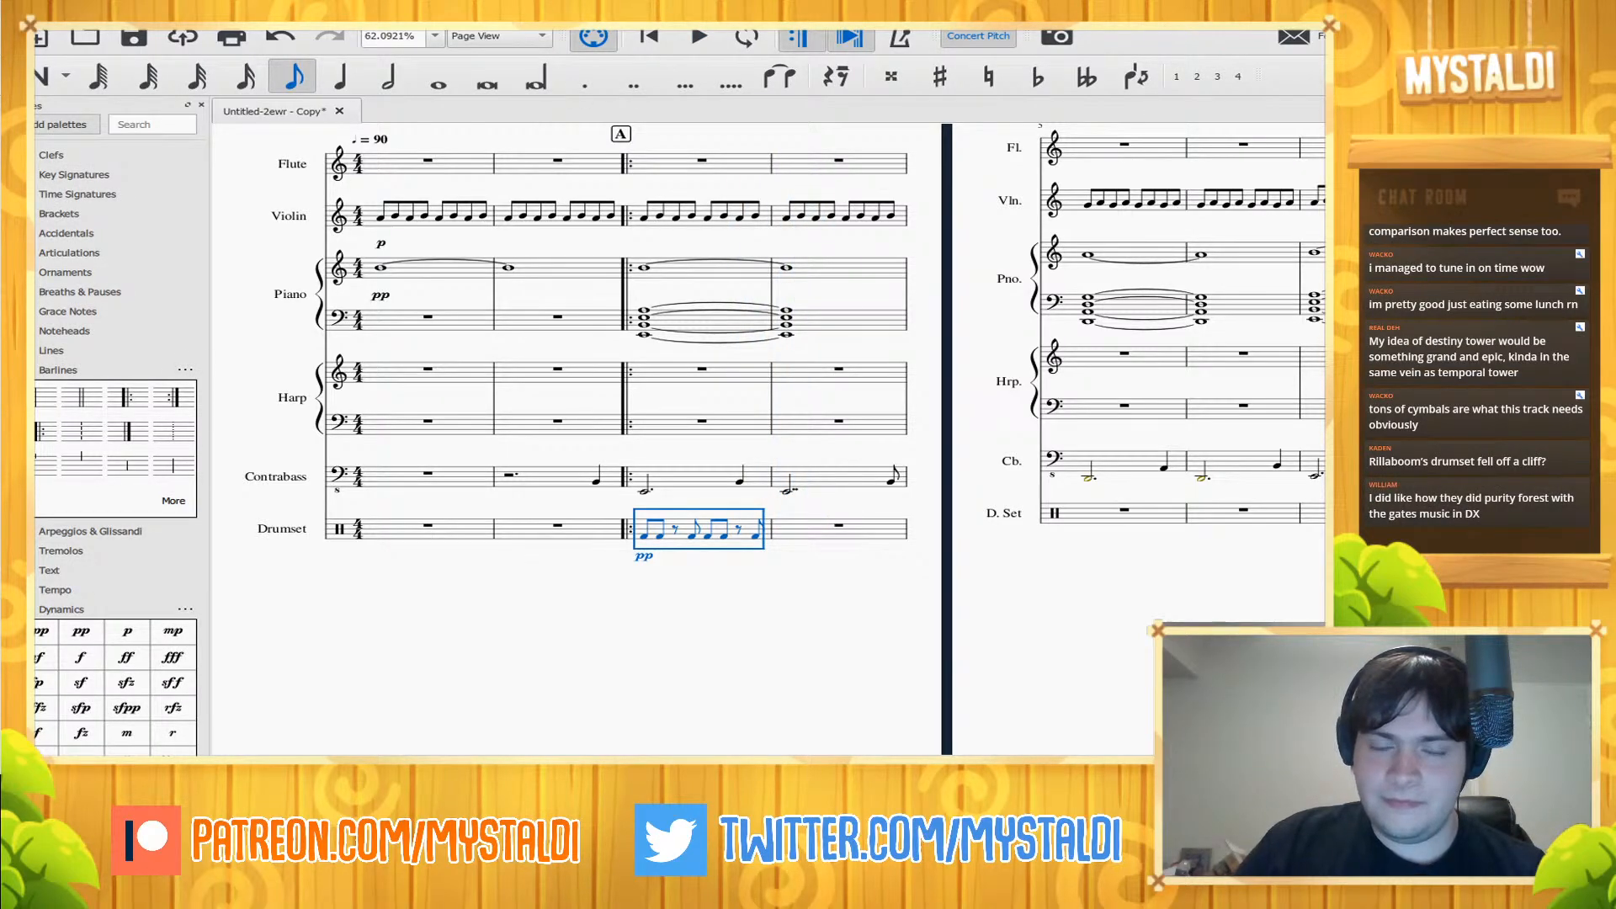
key("space")
key("space")
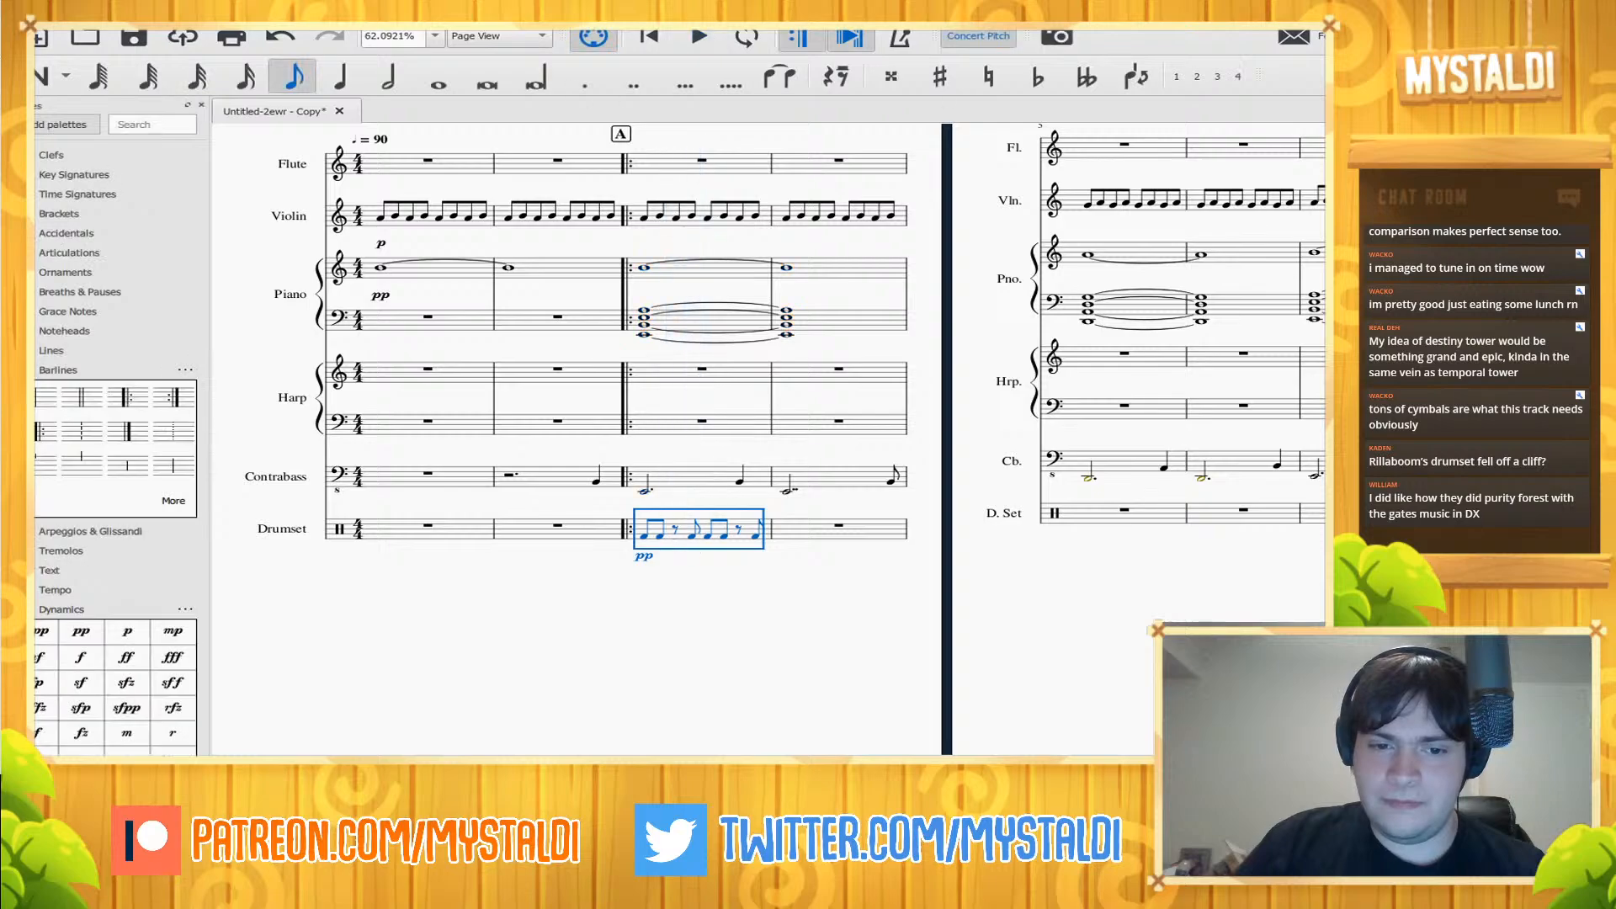
- Step the drumset's measure 3 pattern up and back down through neighbouring drum sounds, auditioning them by playback
key("Up")
key("space")
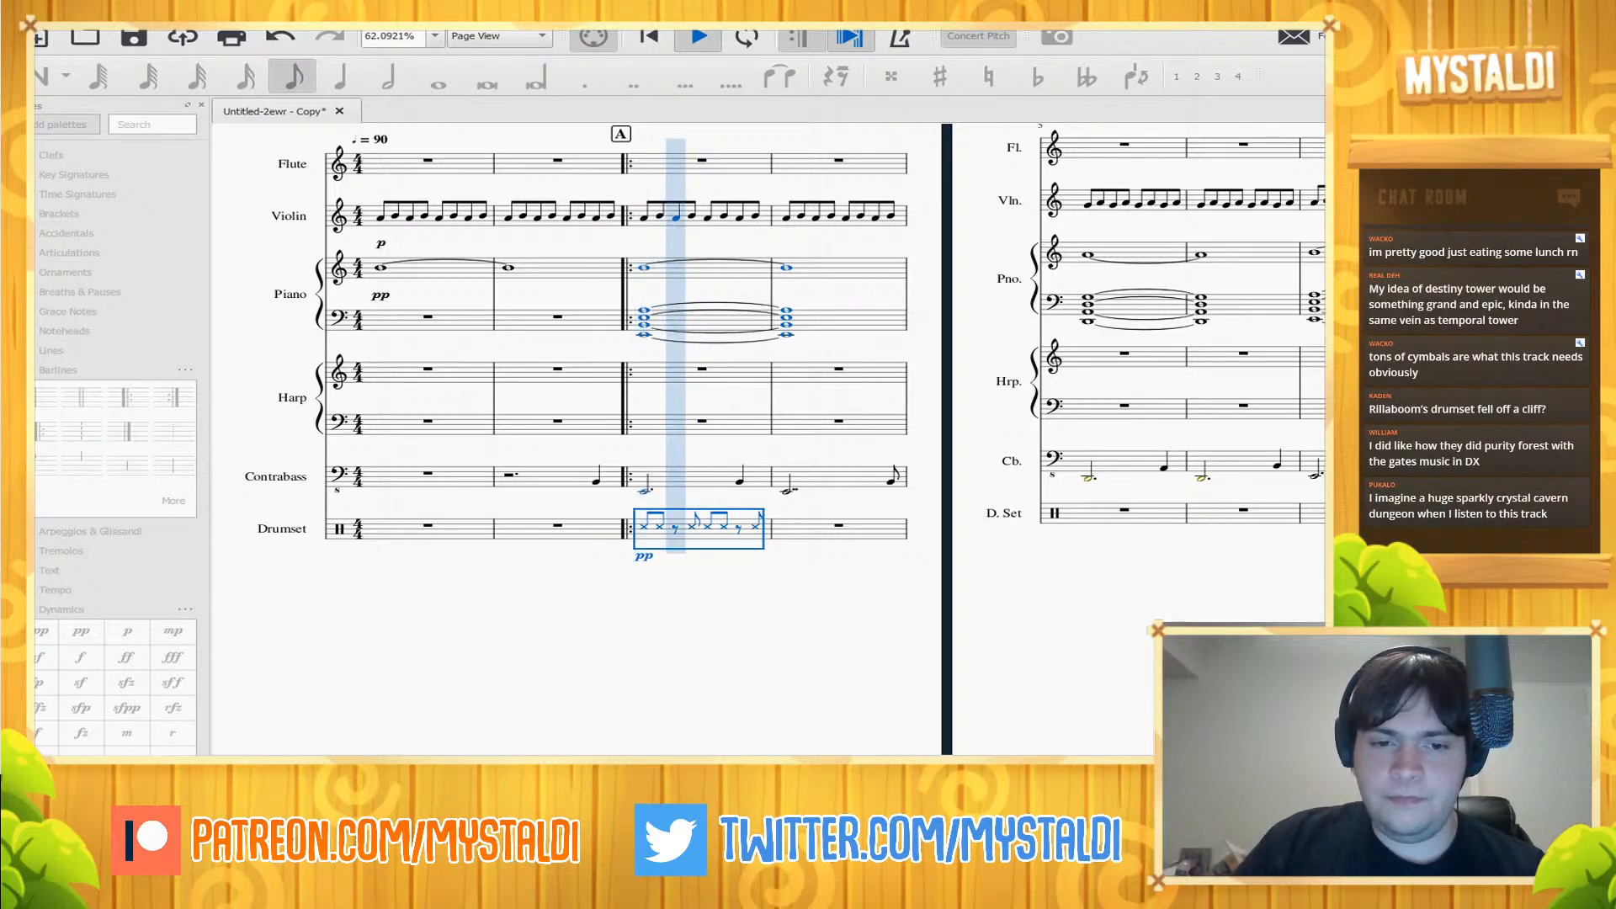
key("space")
key("Down")
key("space")
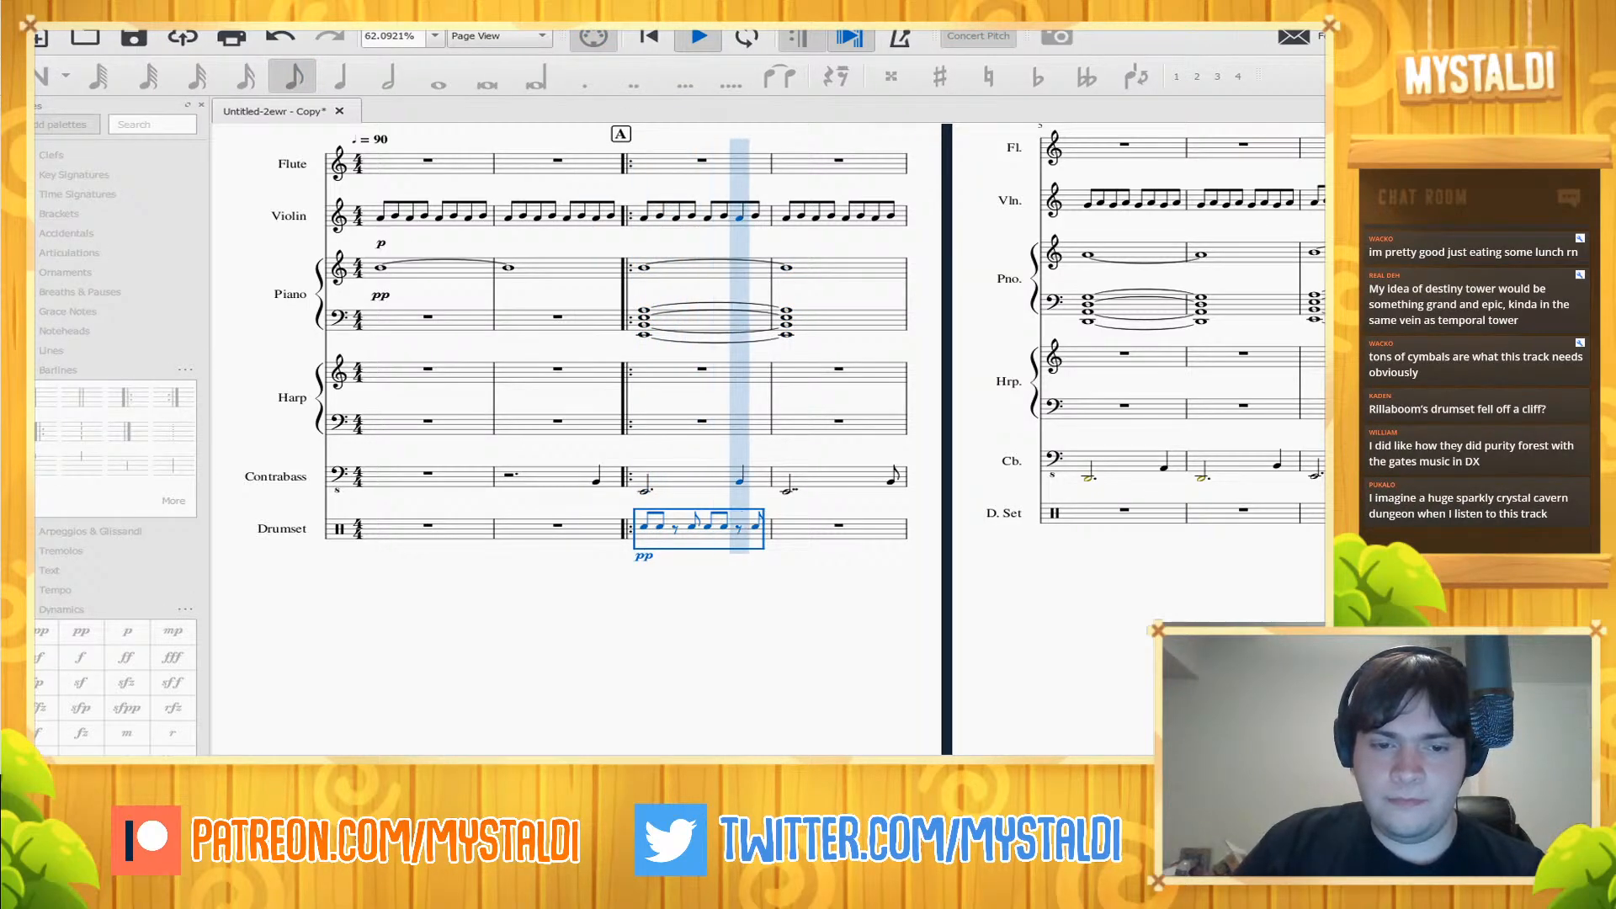
key("space")
key("n")
key("space")
key("space")
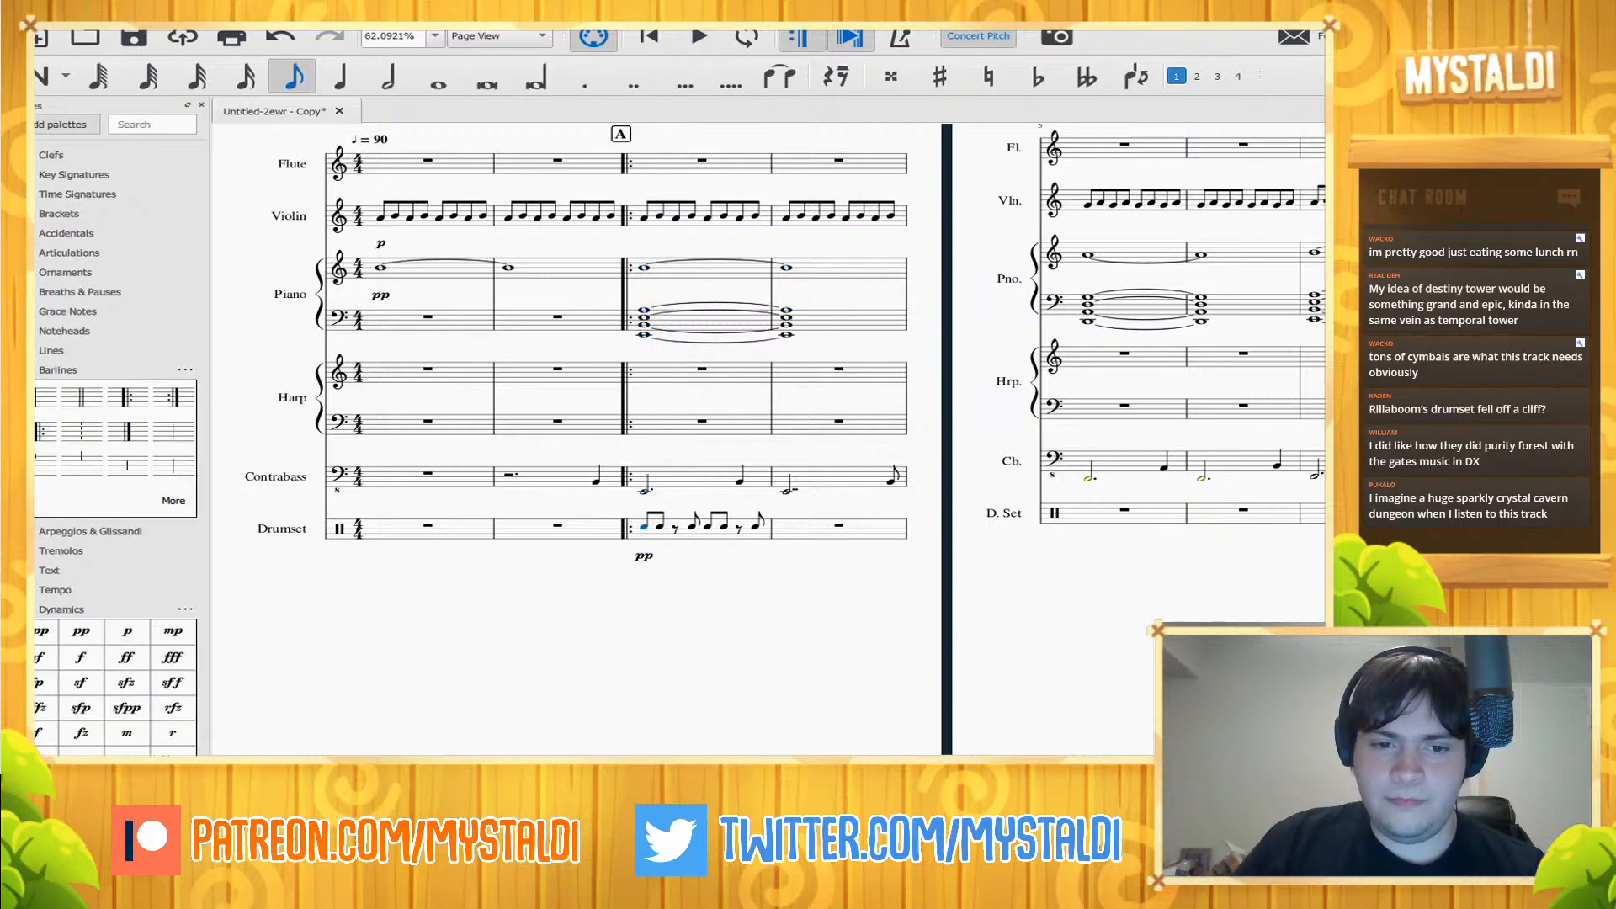
key("Escape")
key("space")
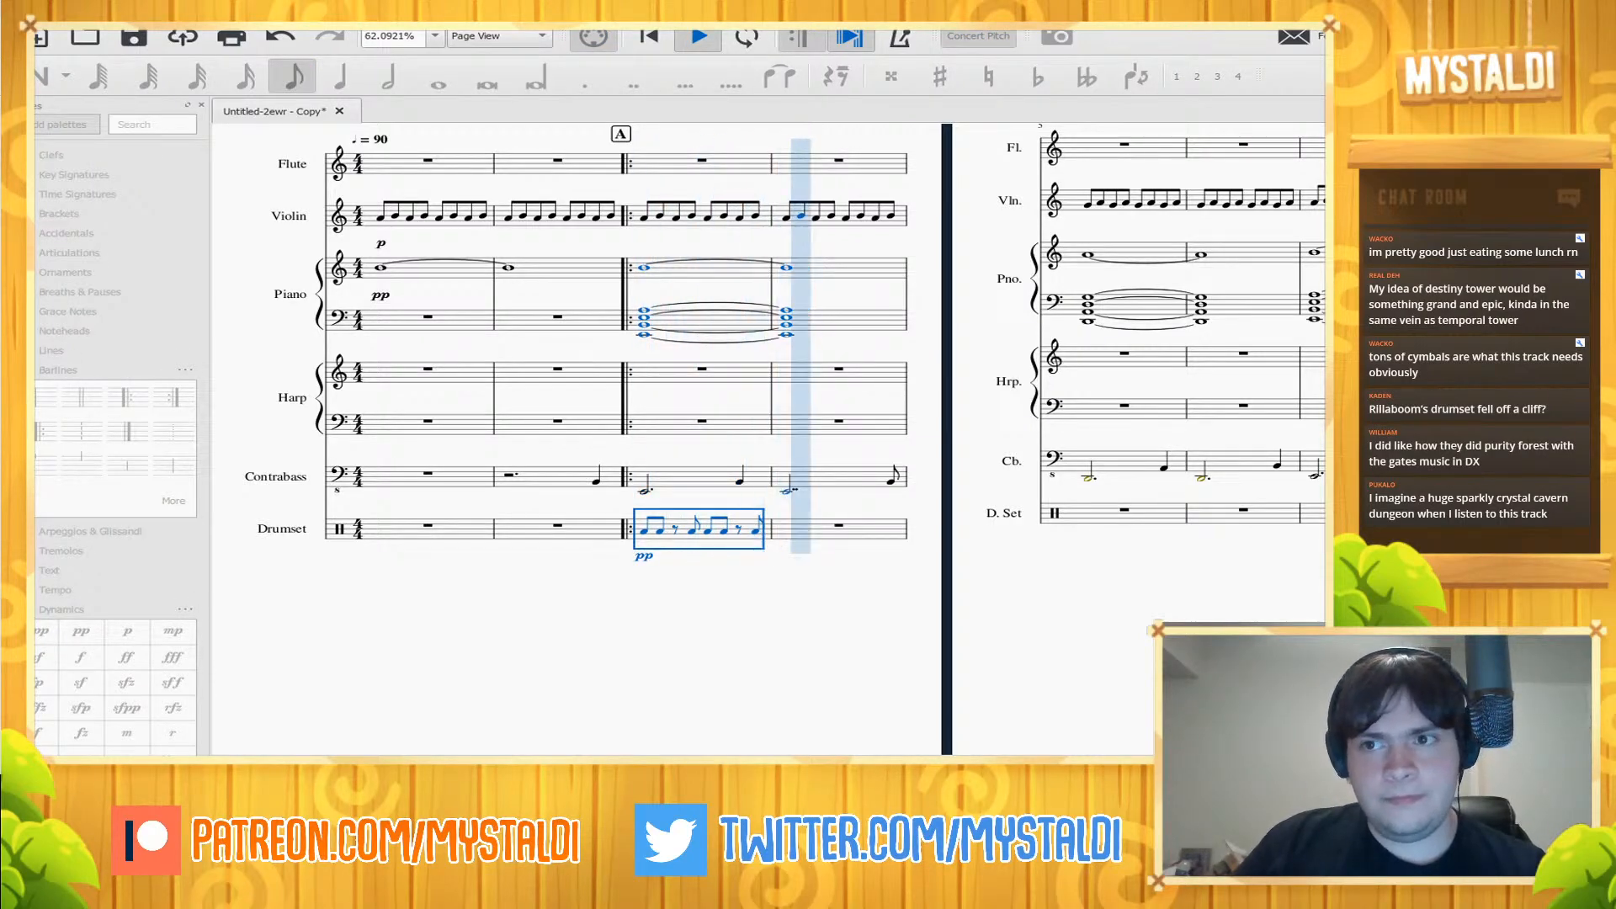
key("space")
- Repeat the drumset's measure 3 in measure 4 and delete the duplicated pp dynamic
key("r")
key("n")
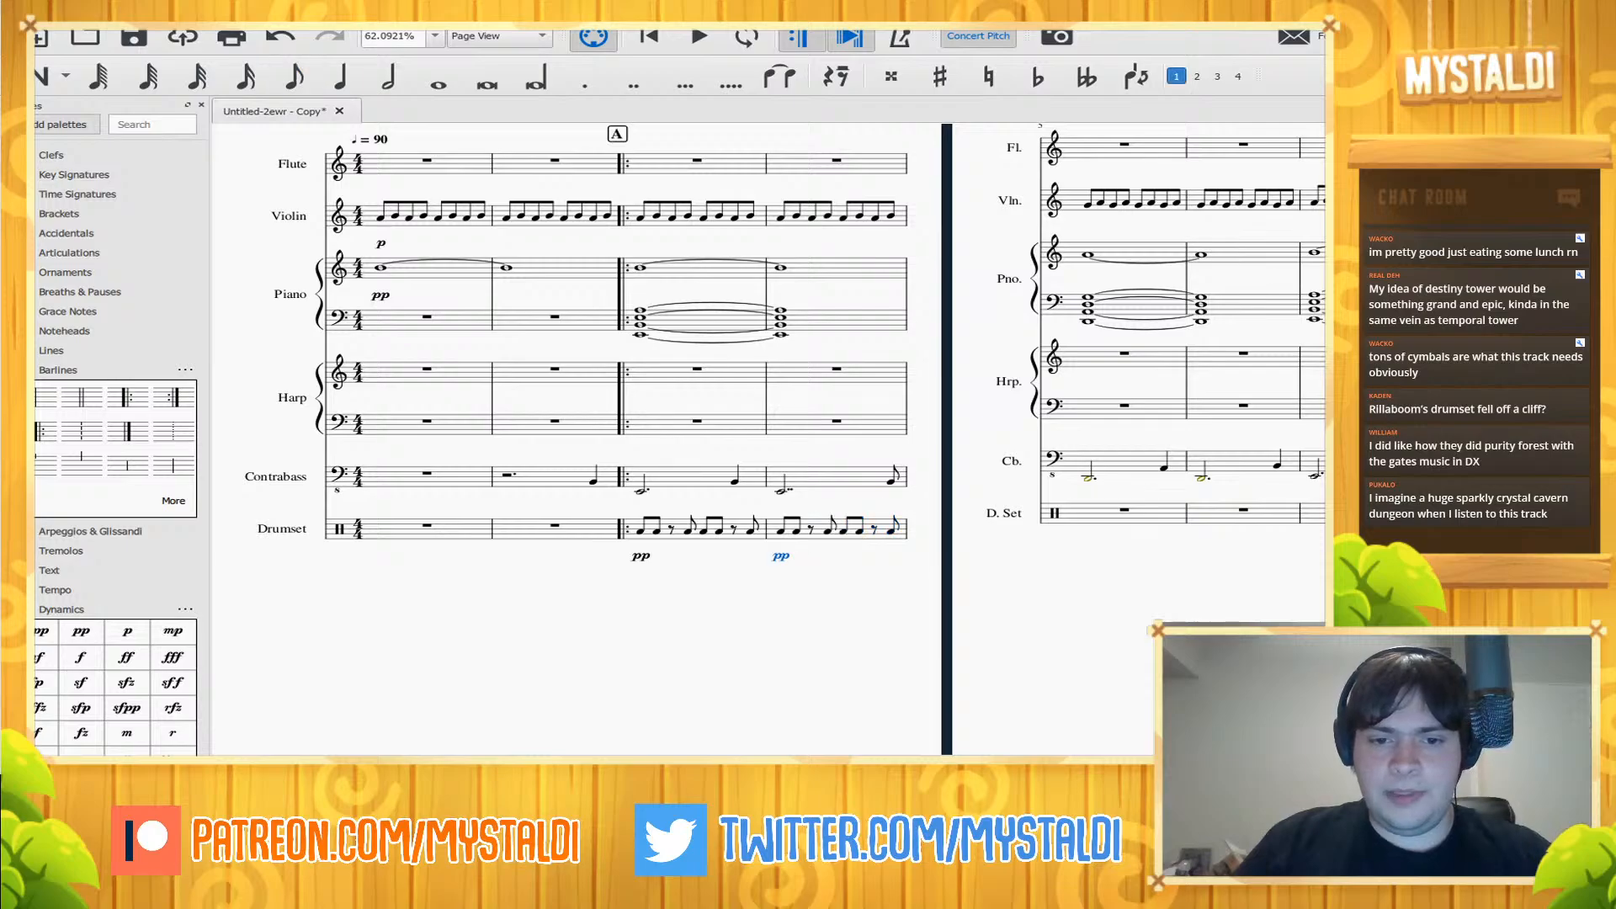
key("Delete")
key("Escape")
- Paste the drum pattern into the drumset's measures 5 and 6 and play the passage back
key("ctrl+Right")
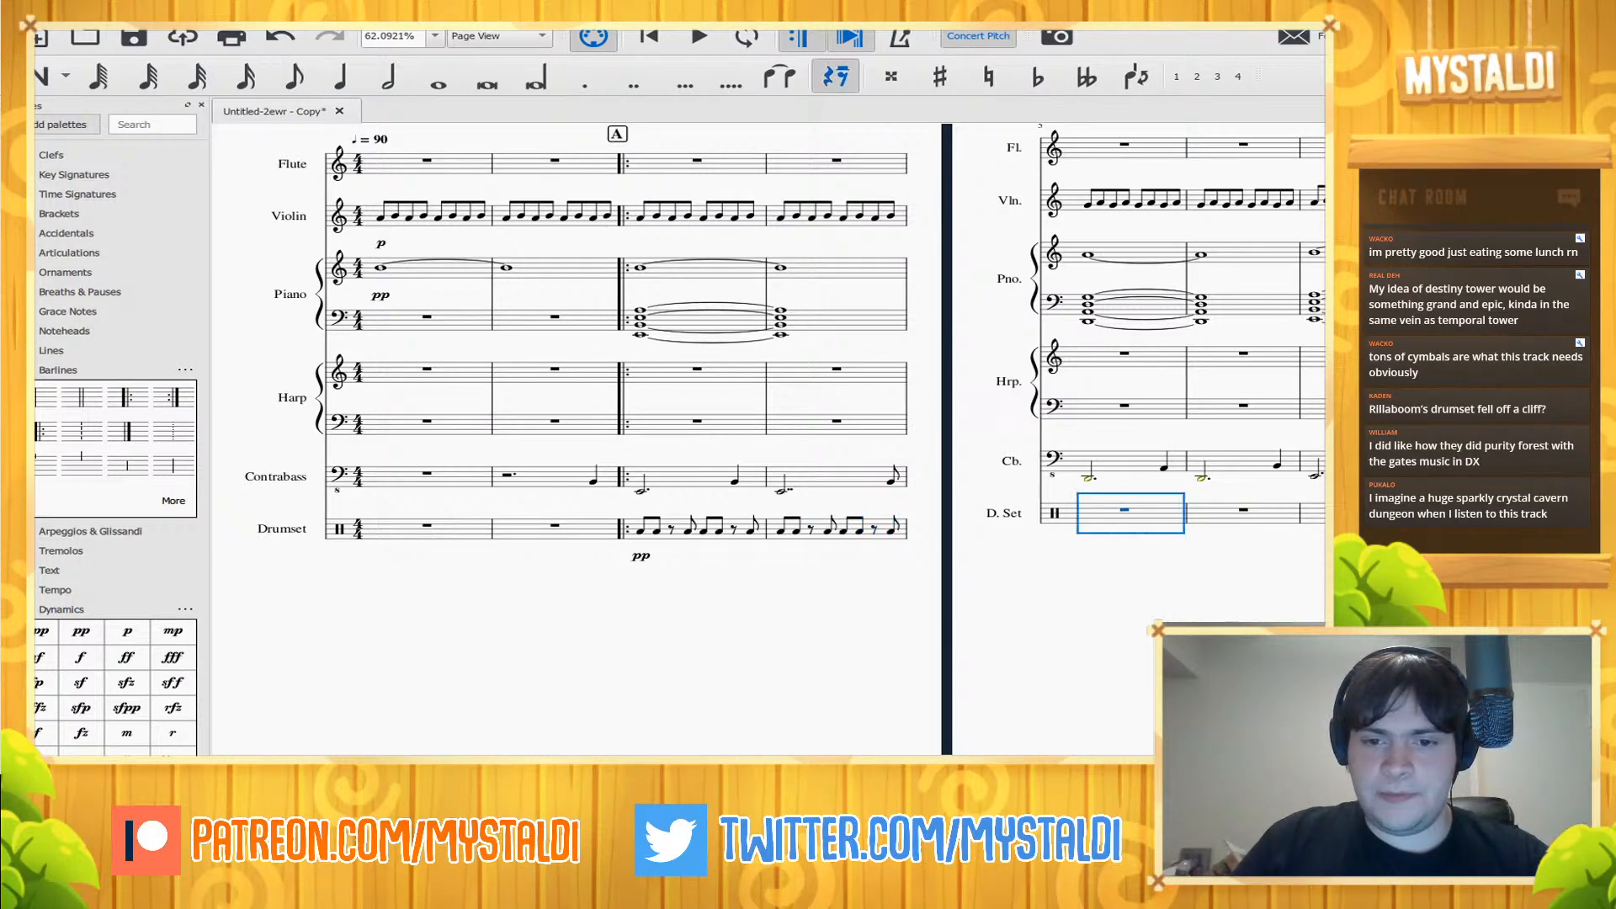
key("ctrl+v")
key("ctrl+Right")
key("ctrl+v")
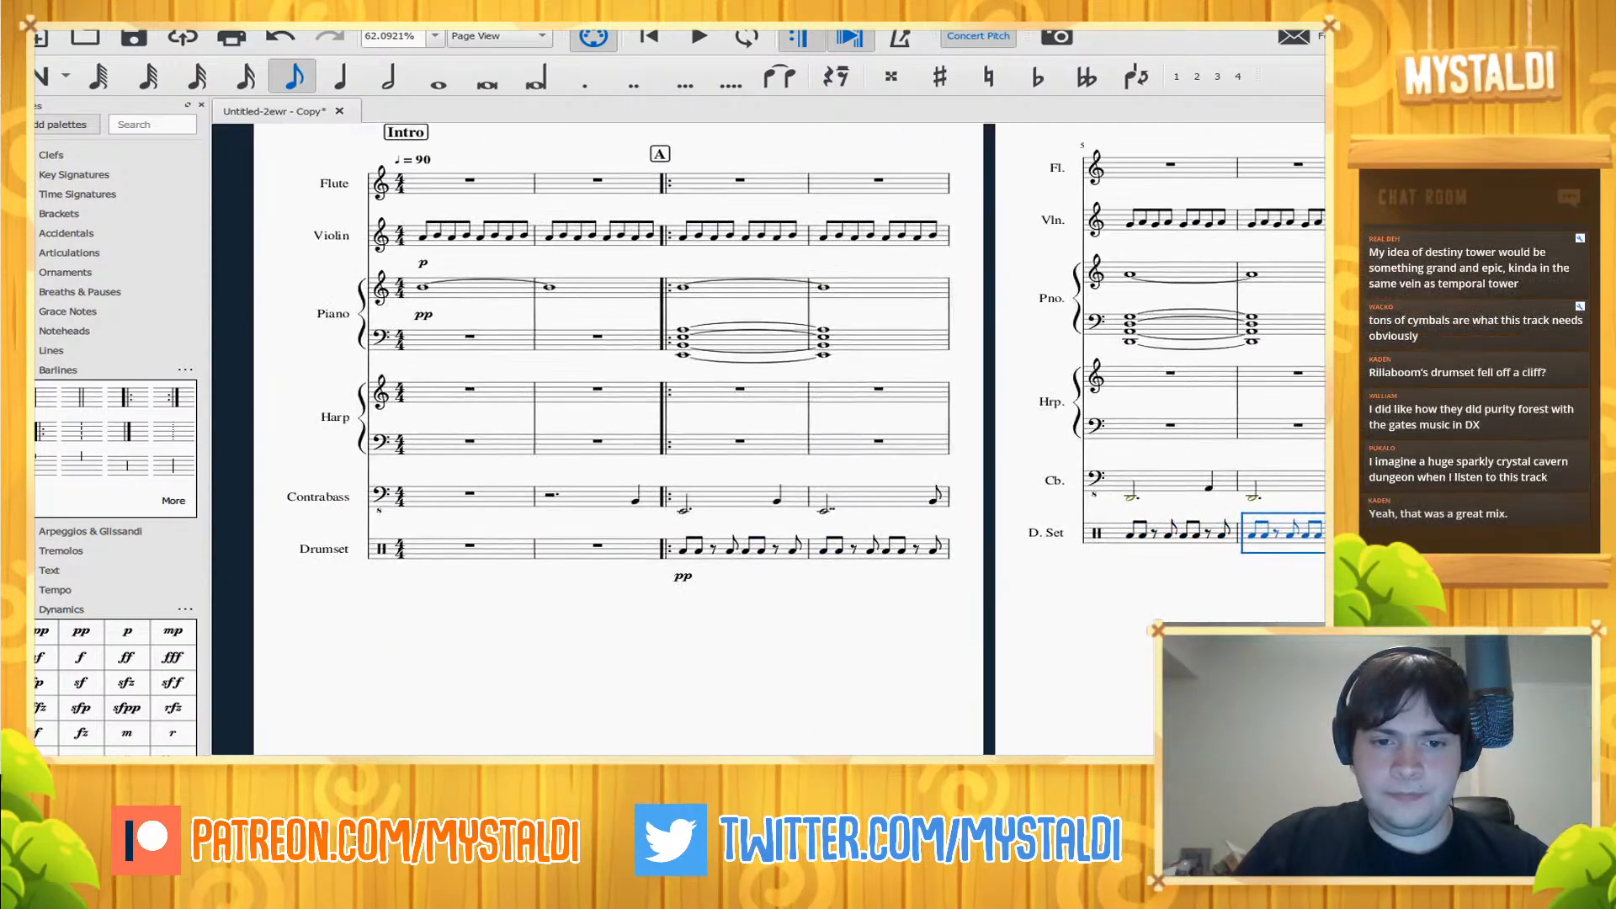
key("Escape")
key("space")
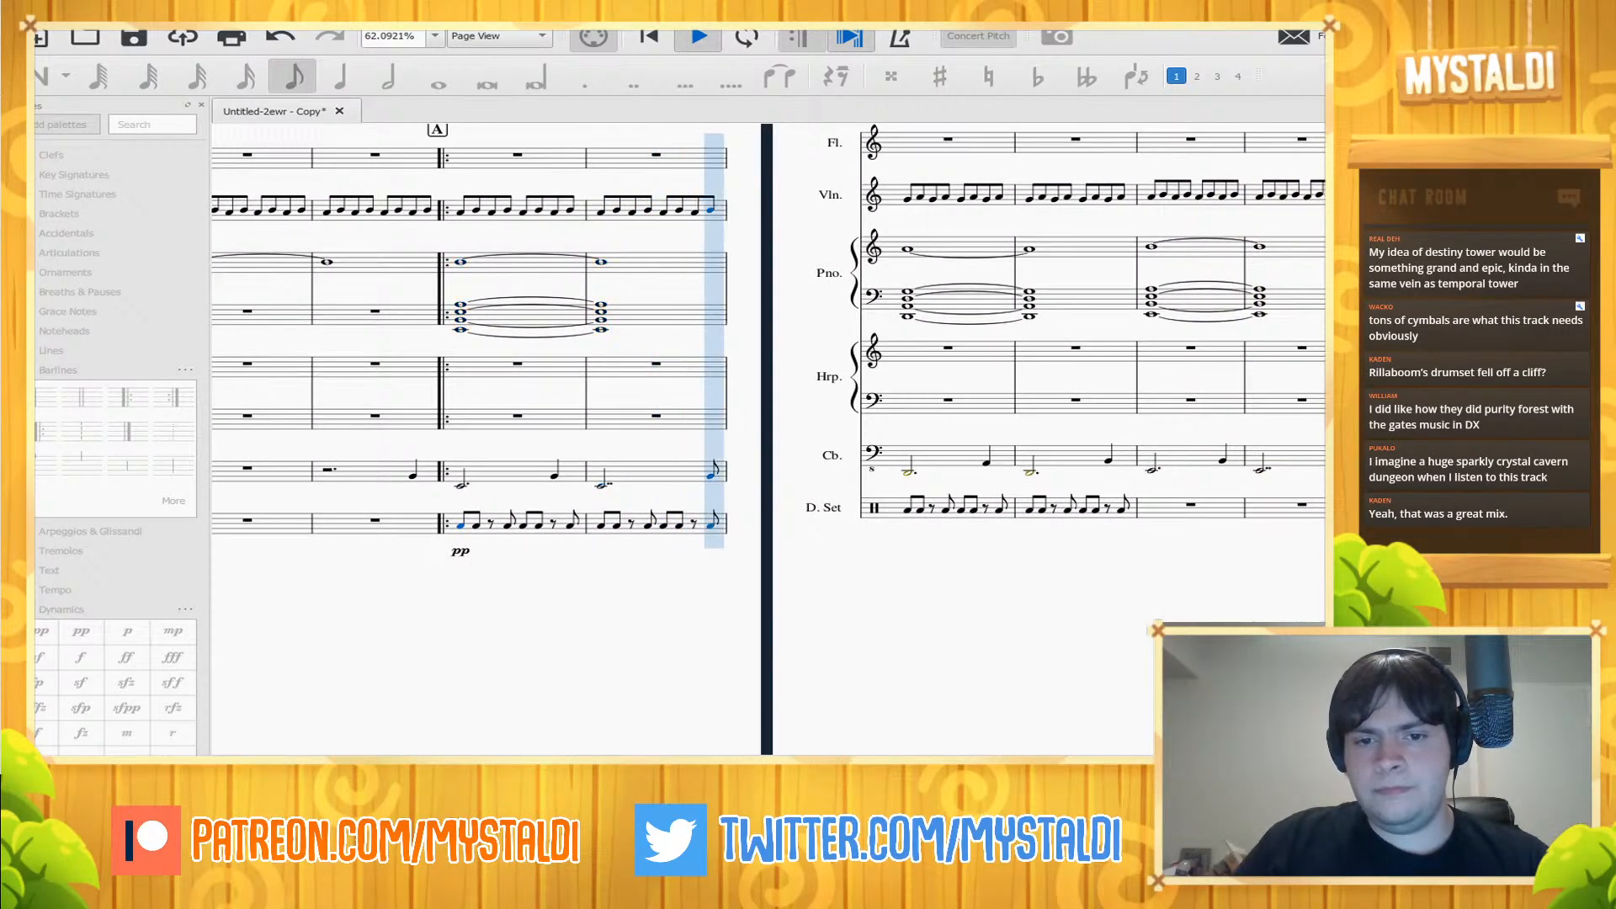
key("space")
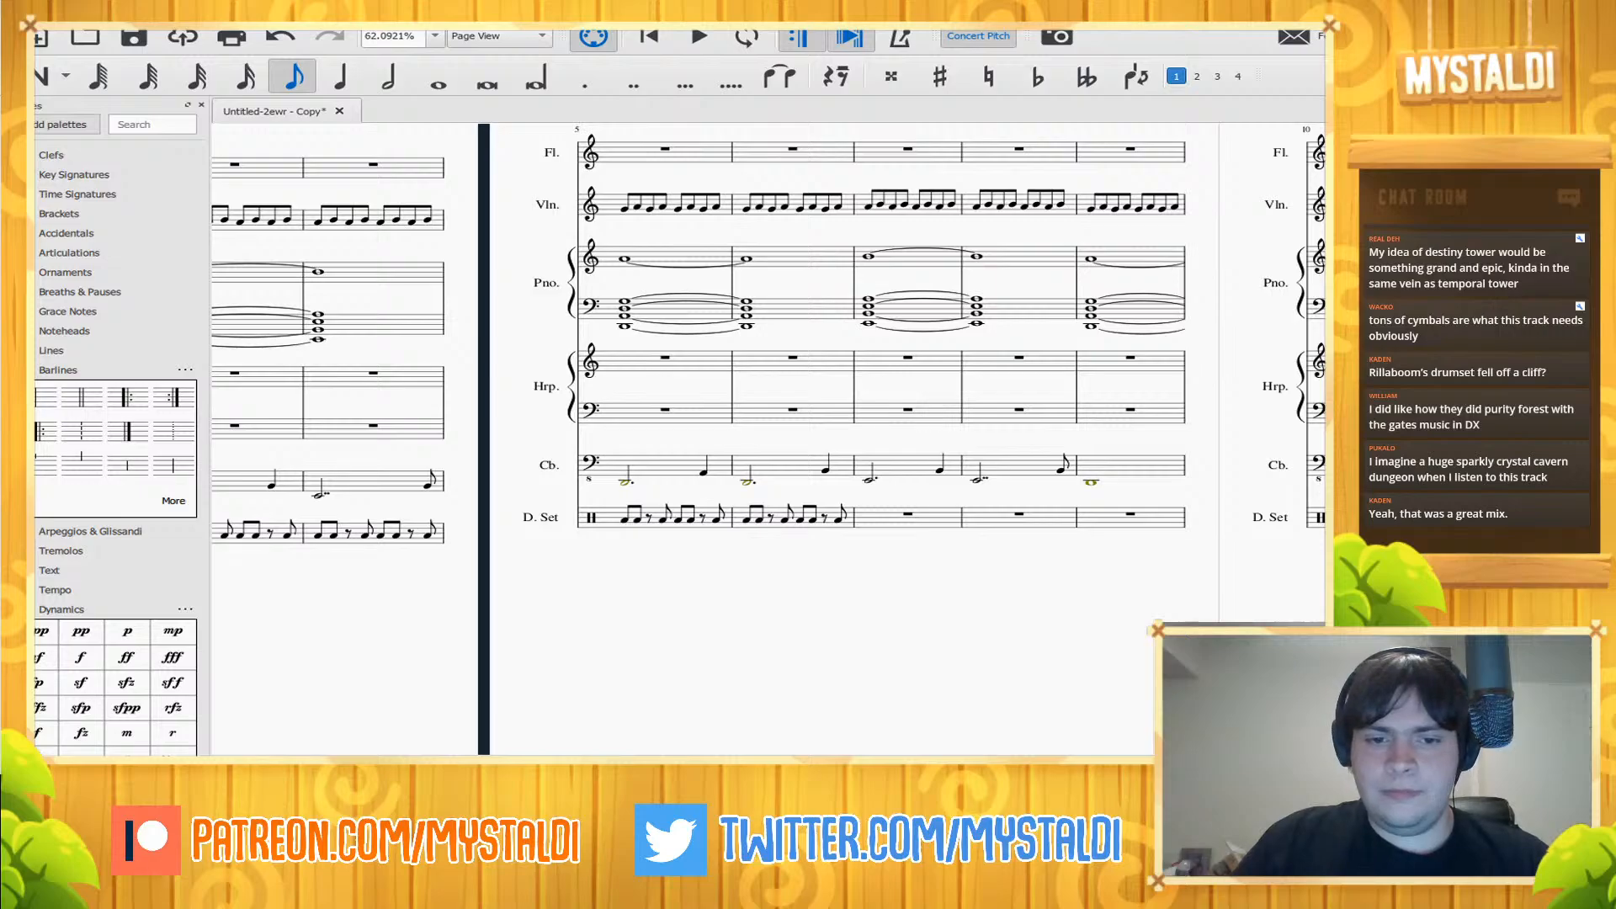
- Select the drumset pattern across measures 3 to 6, shift it to a different drum sound and audition it
left_click(793, 515)
left_click_drag(699, 598, 1216, 590)
left_click(725, 527, "shift")
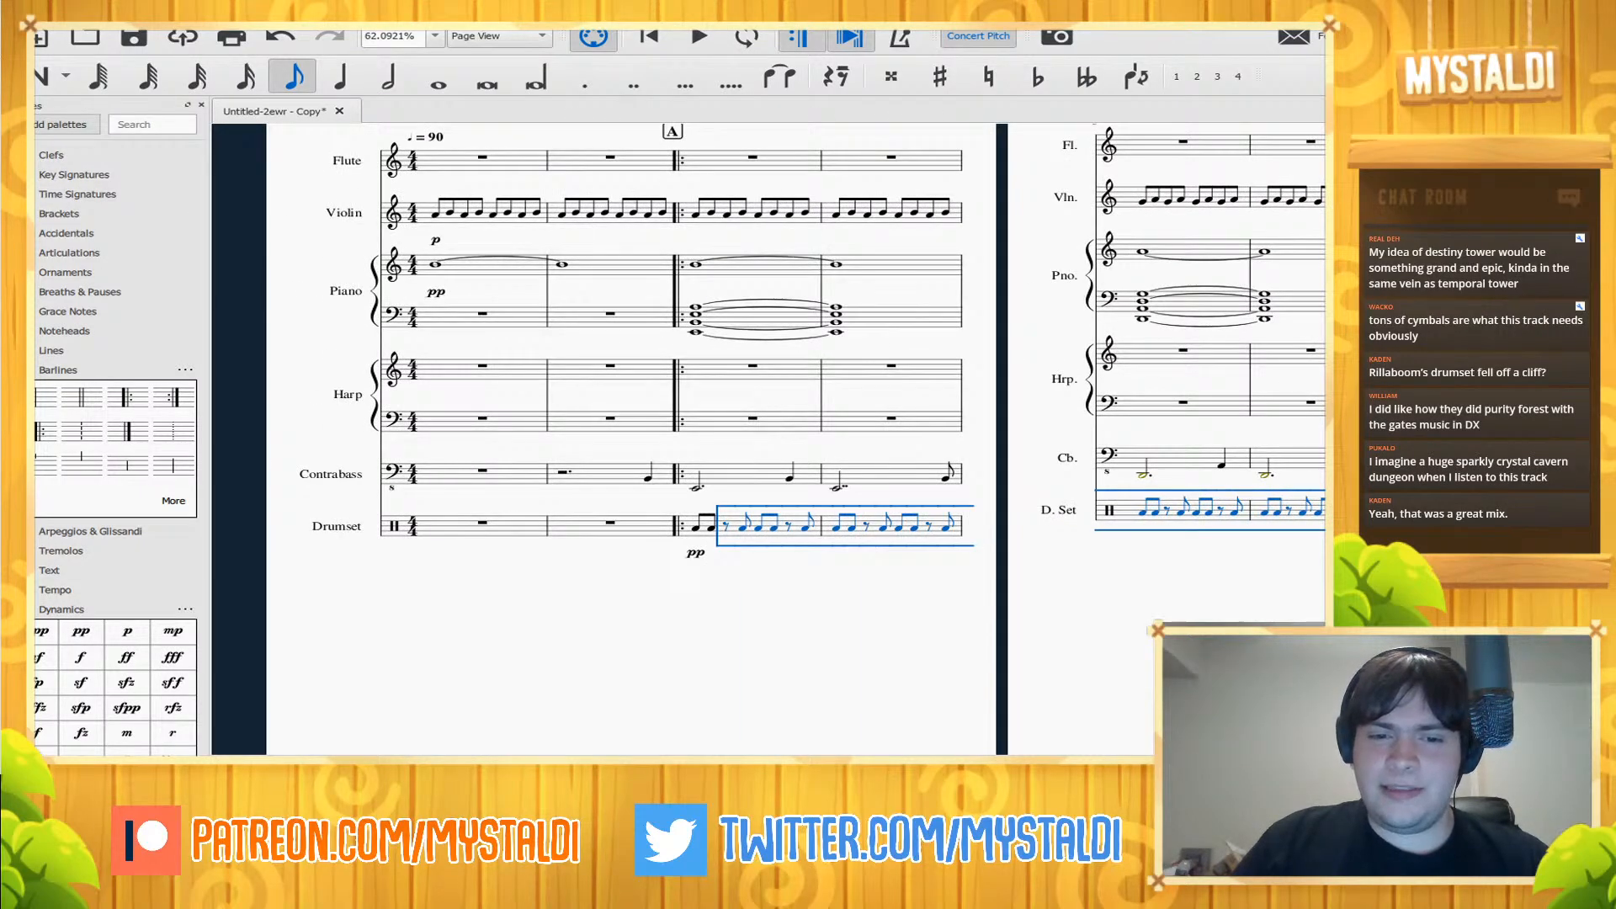
left_click(698, 526, "shift")
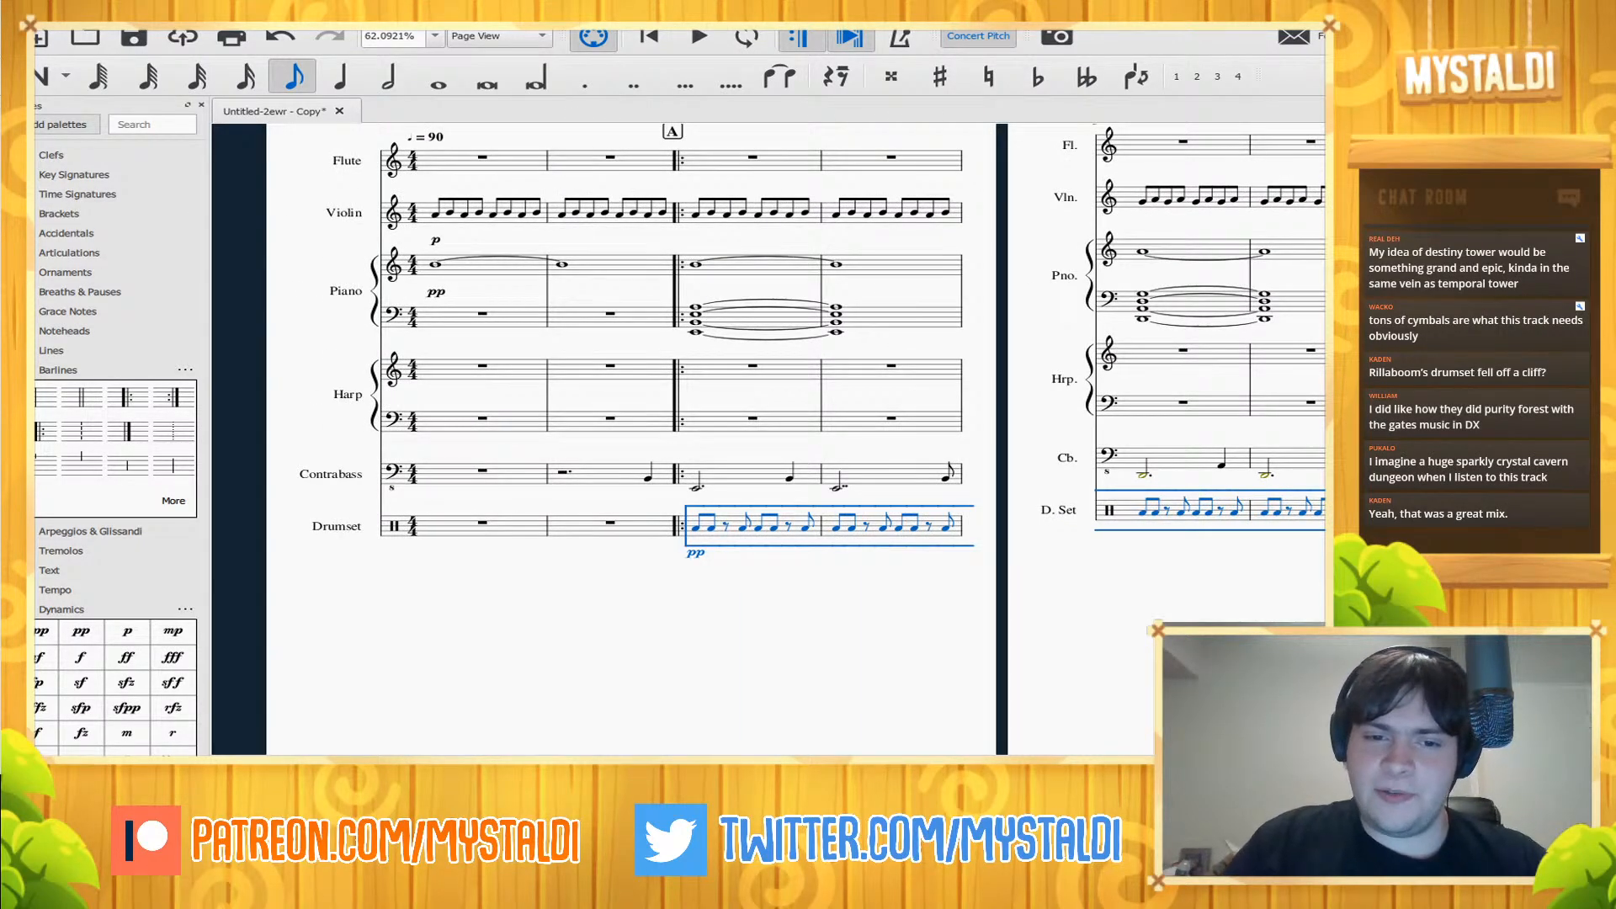
key("space")
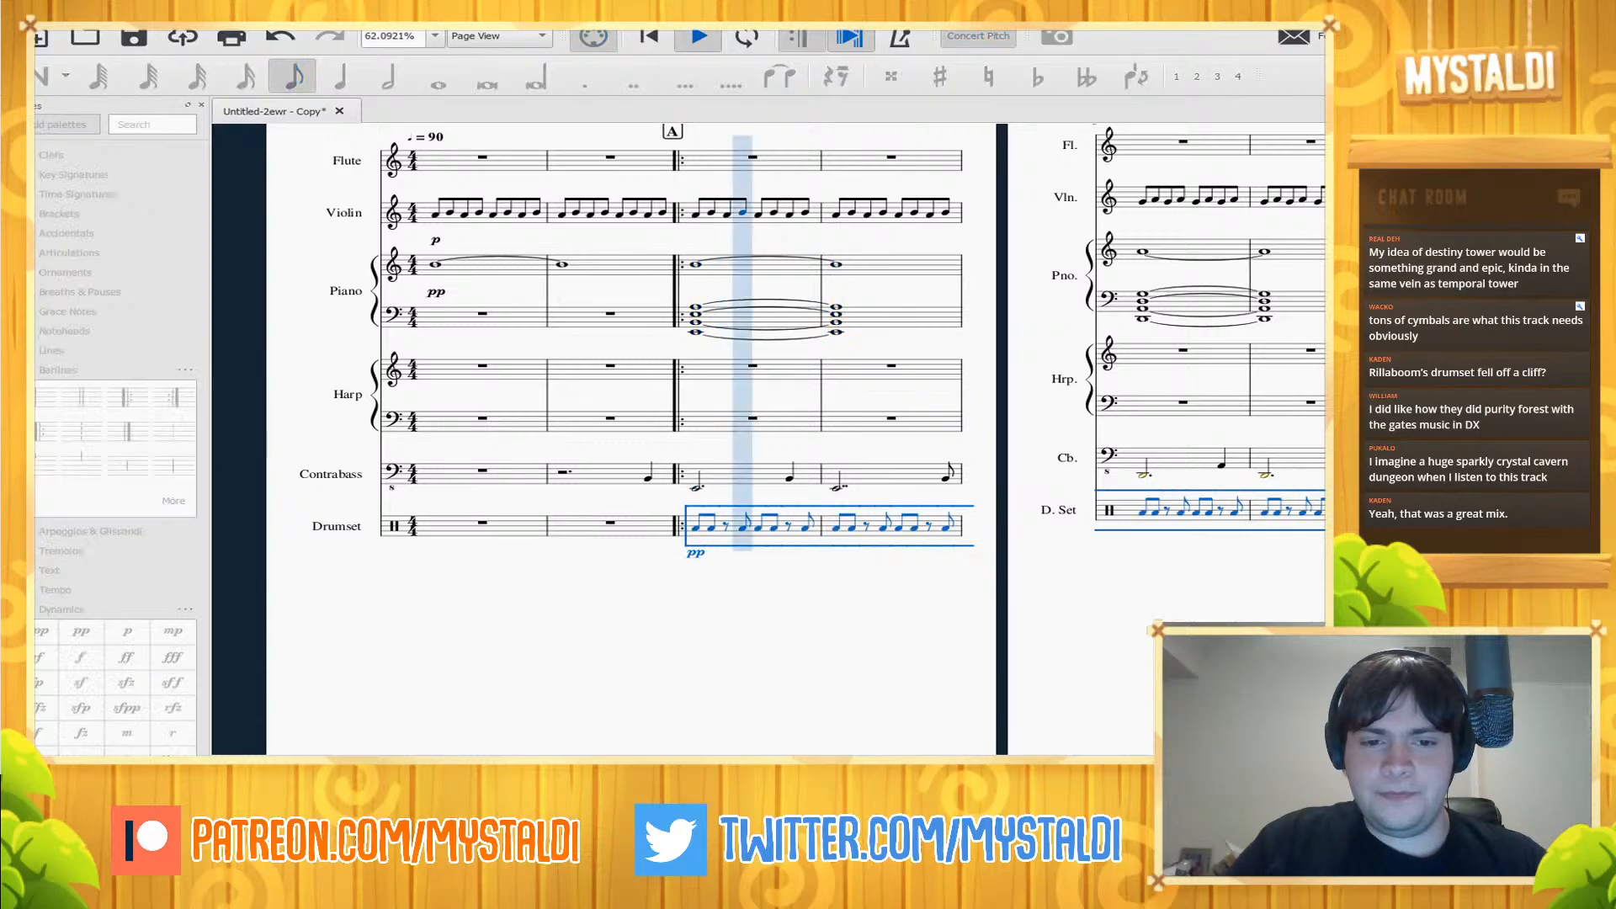
key("space")
key("Up")
key("space")
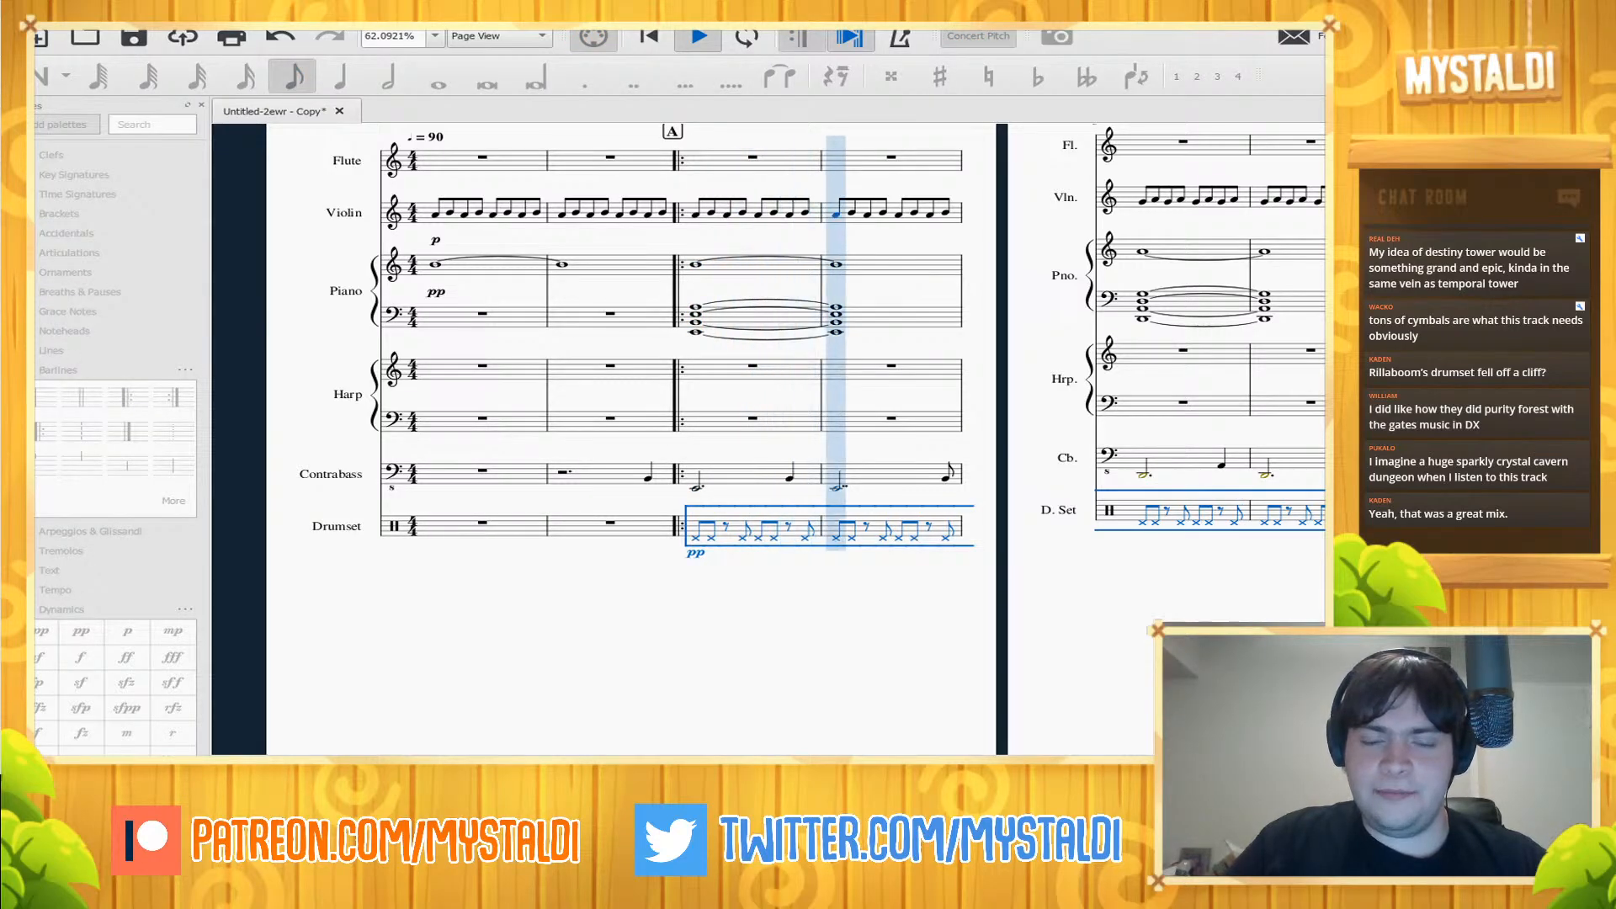
- Shift the selected drum pattern up to a sound near the top of the staff and audition it repeatedly
key("space")
key("Up")
key("space")
key("space")
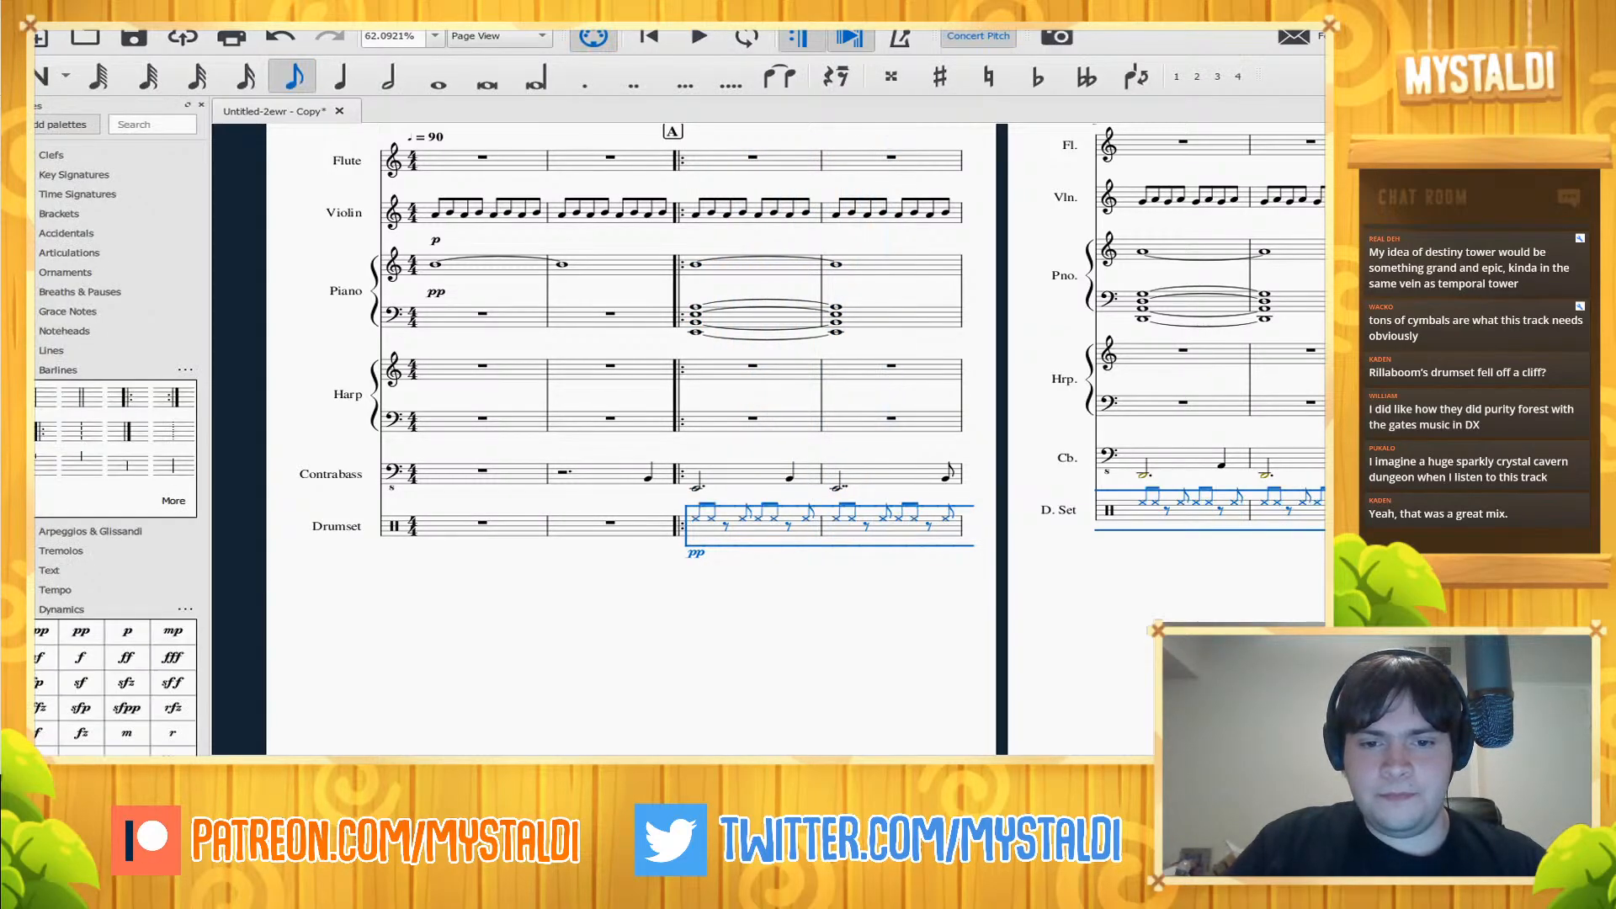
key("space")
key("space")
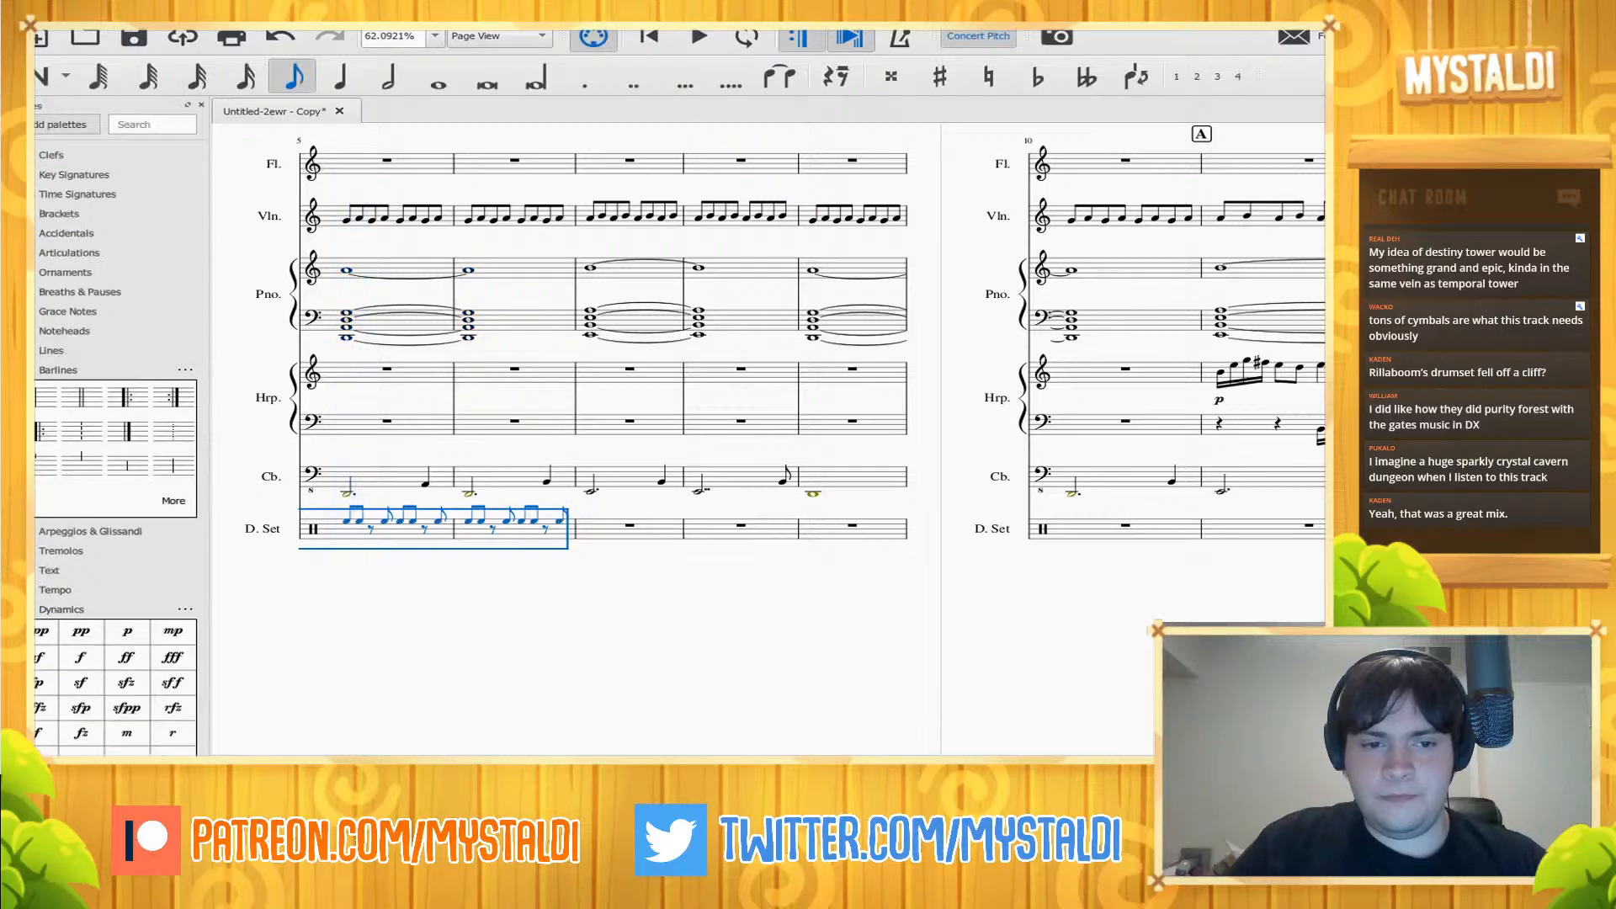
key("space")
key("space")
key("space")
key("space")
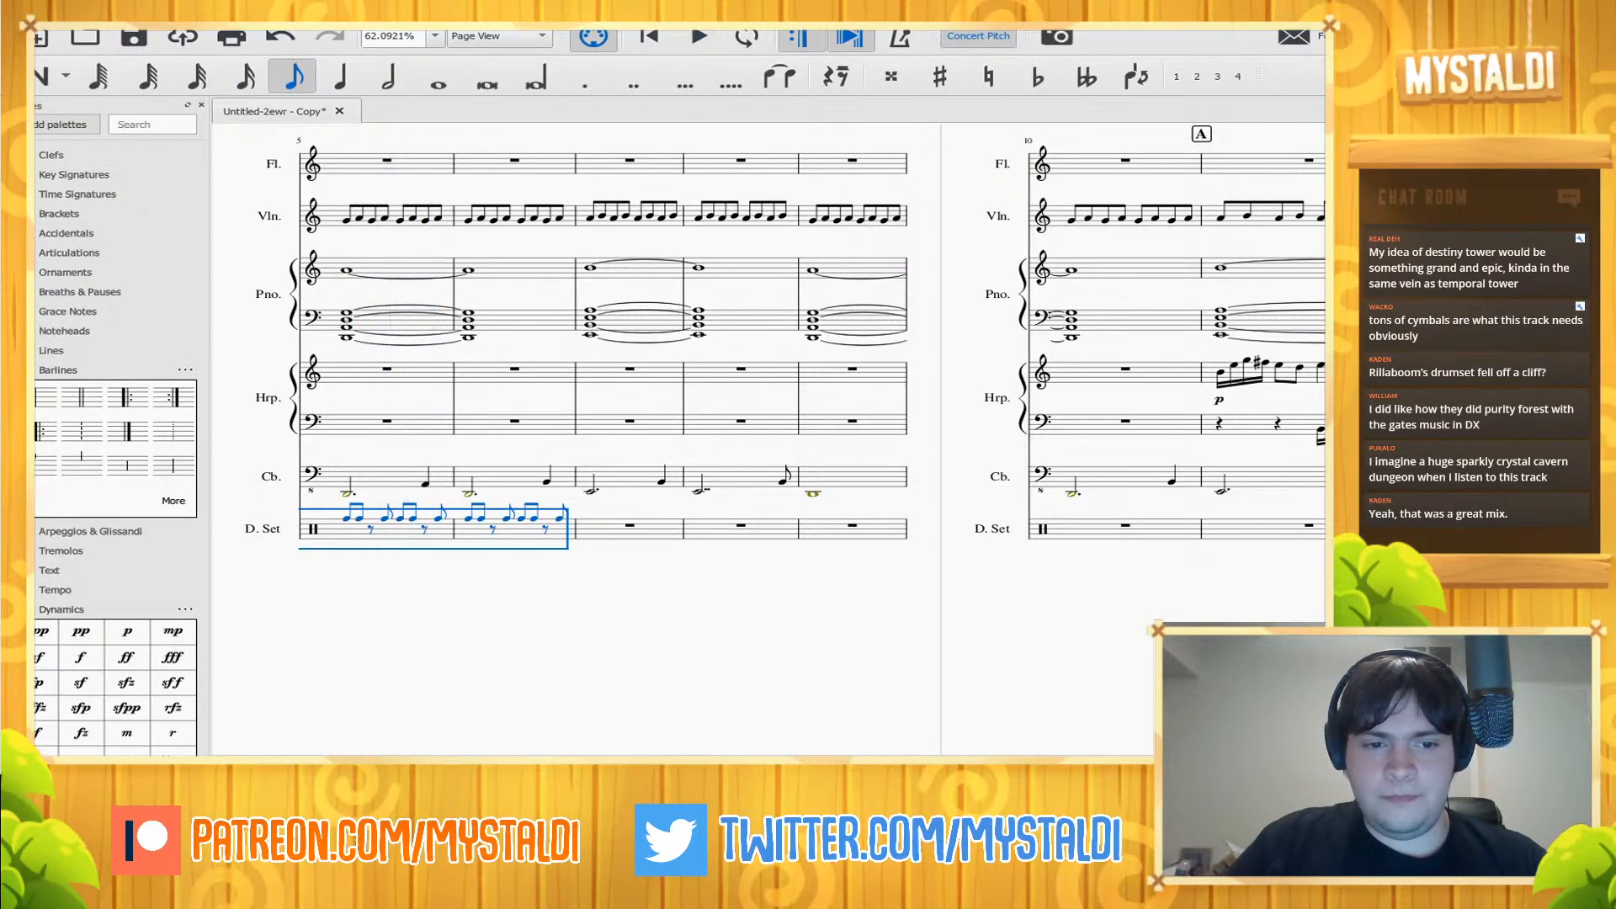
- Raise the selected drum pattern further to a cross-notehead sound, audition it and clear the selection
key("Up")
key("space")
key("space")
key("space")
key("Up")
key("space")
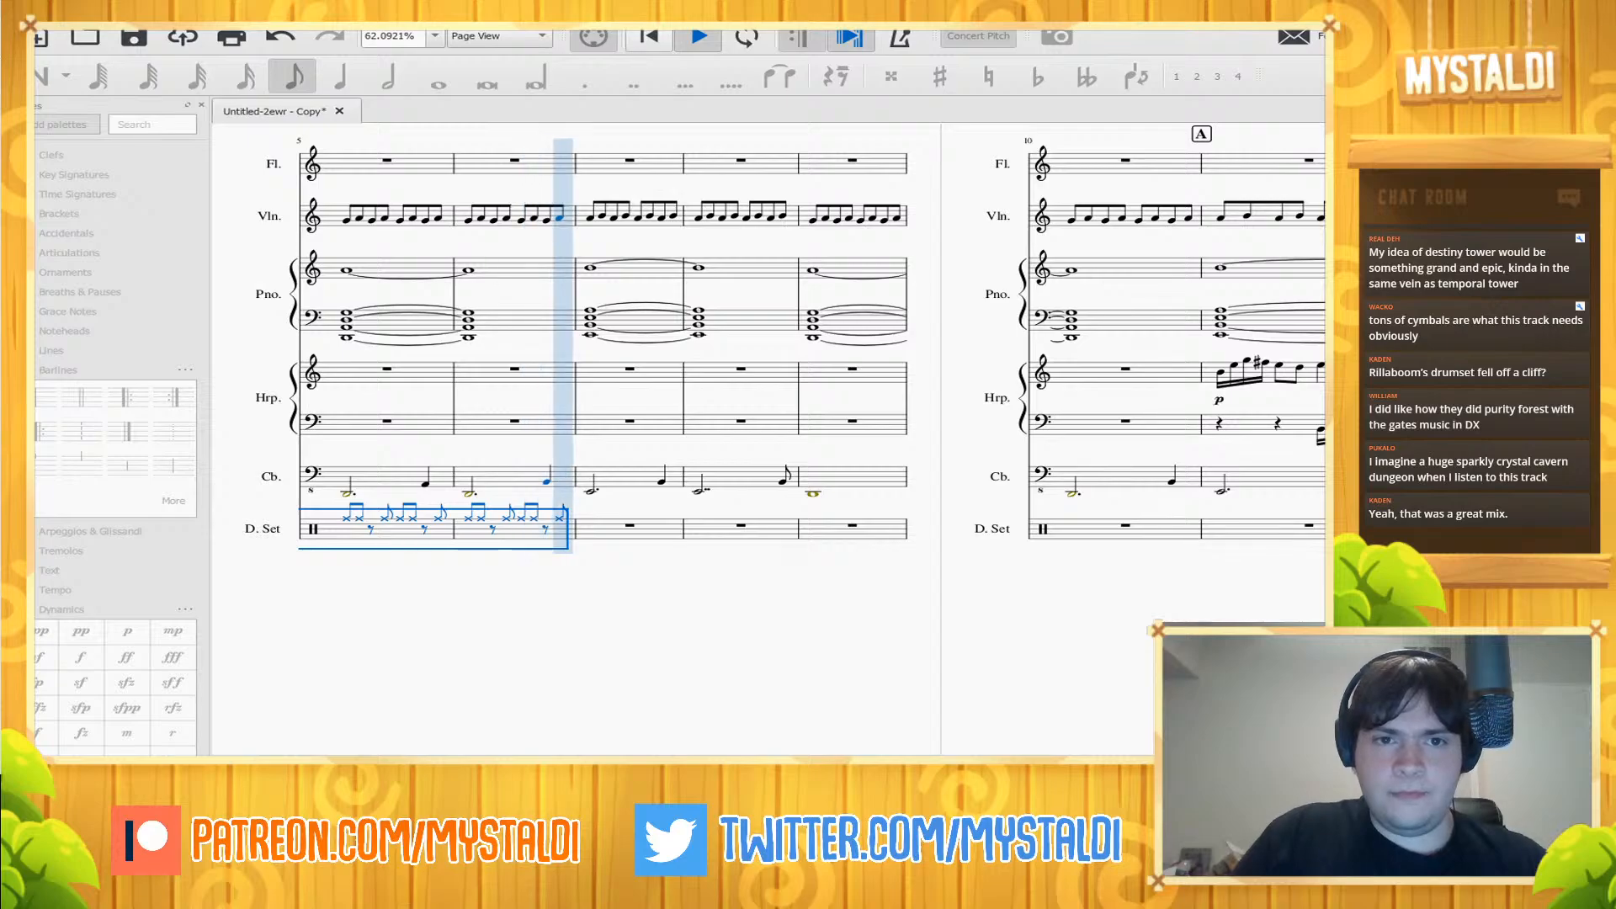
key("space")
key("Escape")
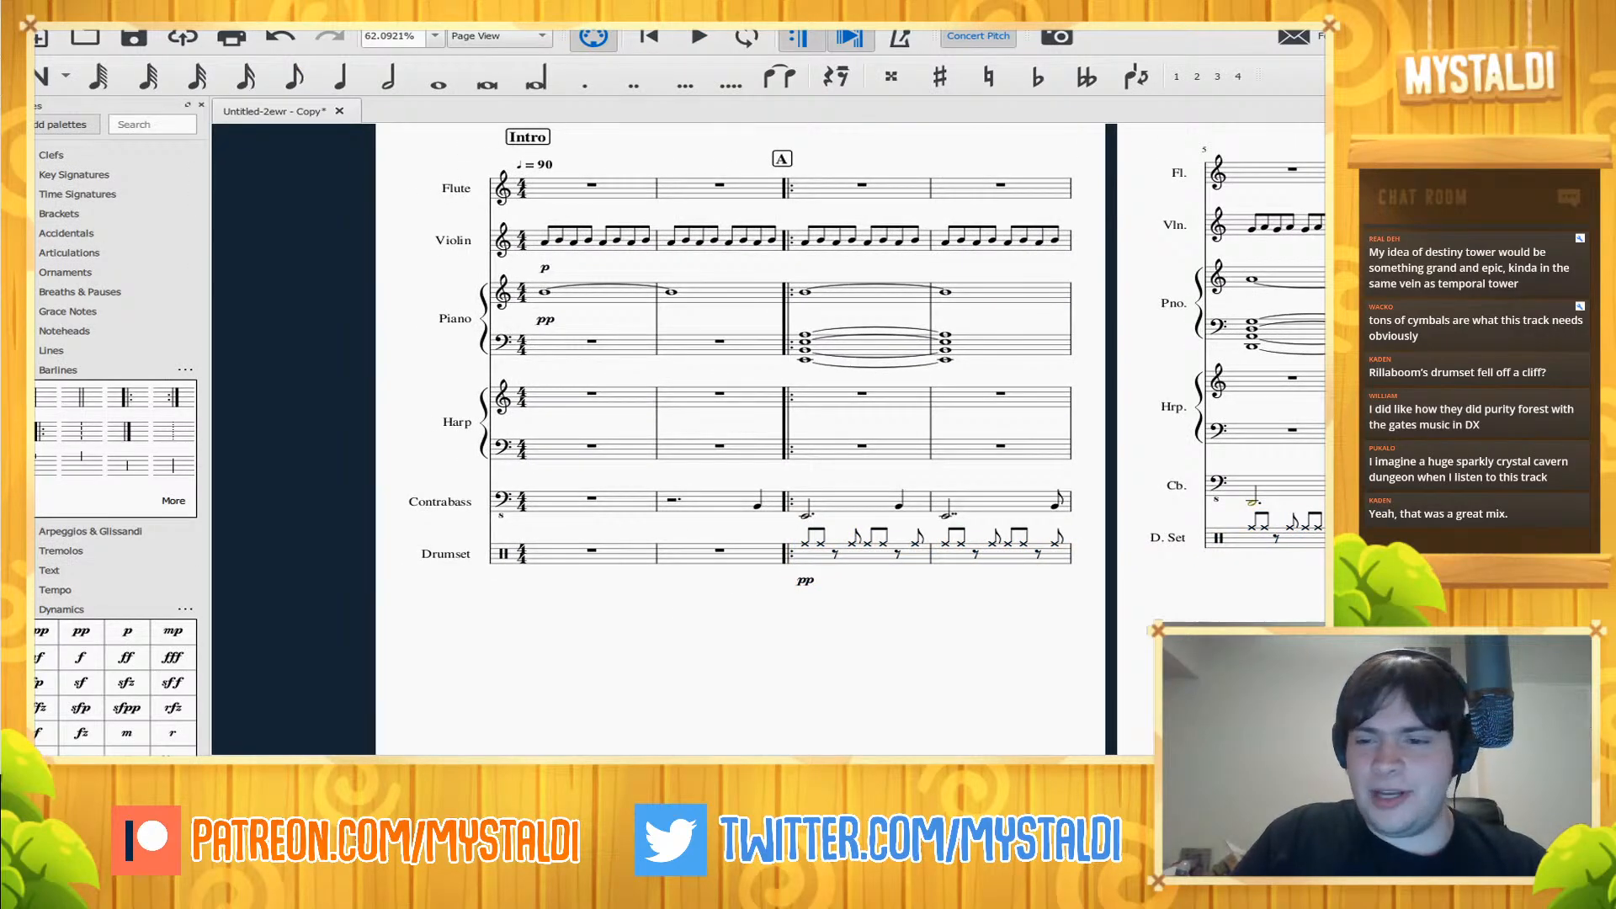
- Play back the score from the drumset's first note at rehearsal mark A through measure 6
left_click(806, 543)
key("space")
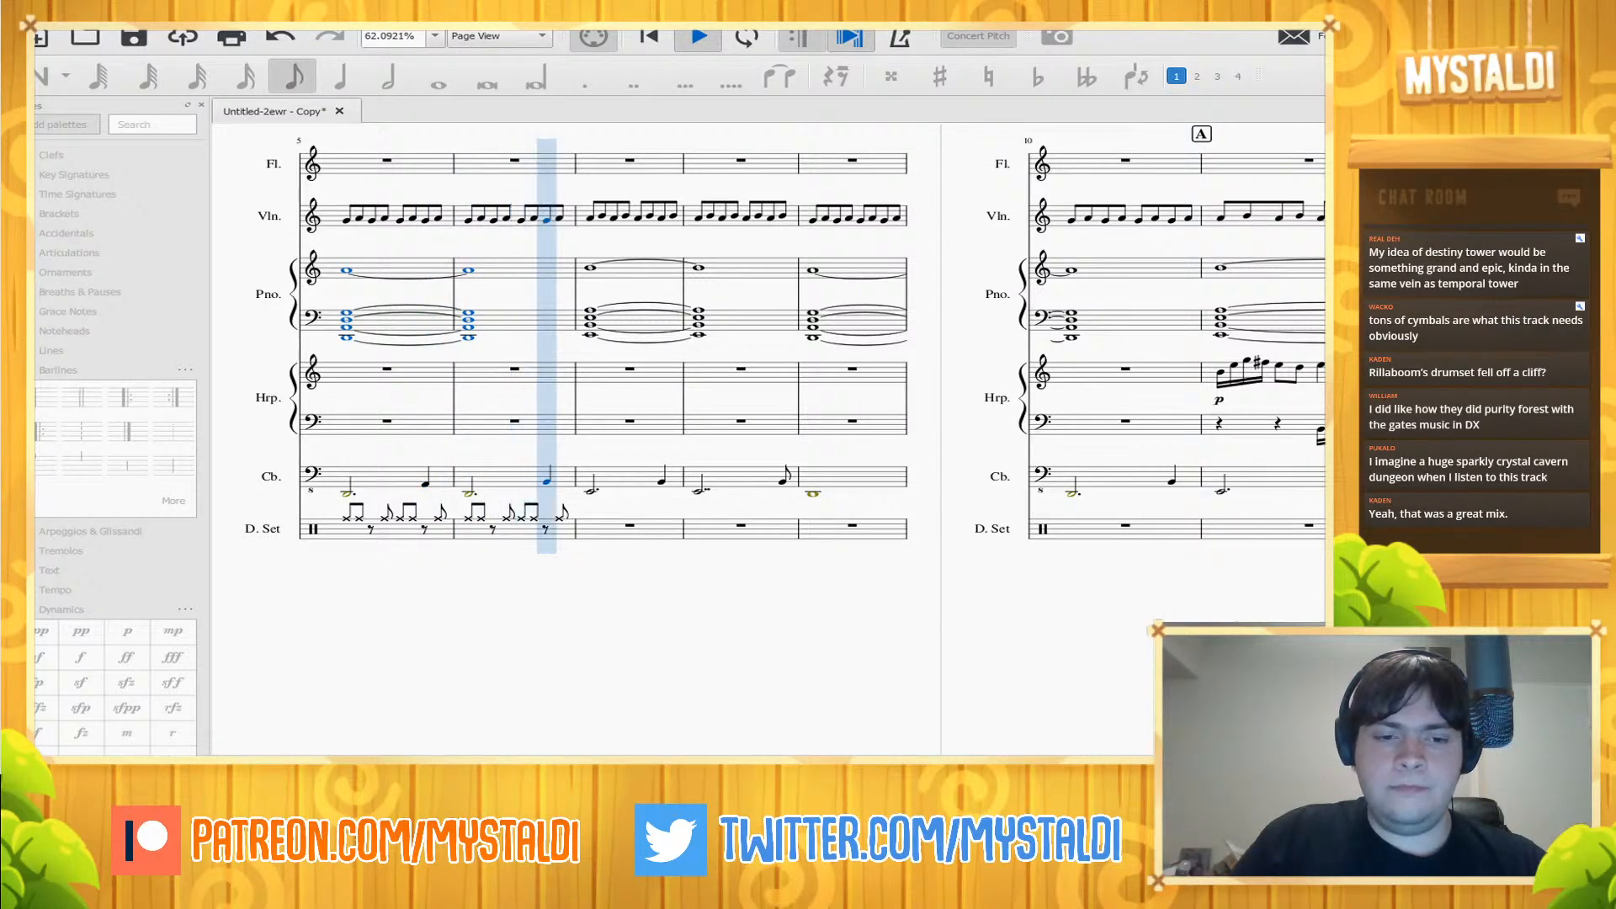
key("space")
- Copy the drumset pattern of measures 3 to 6 and paste it starting at measure 7
scroll(766, 438, "left", 5)
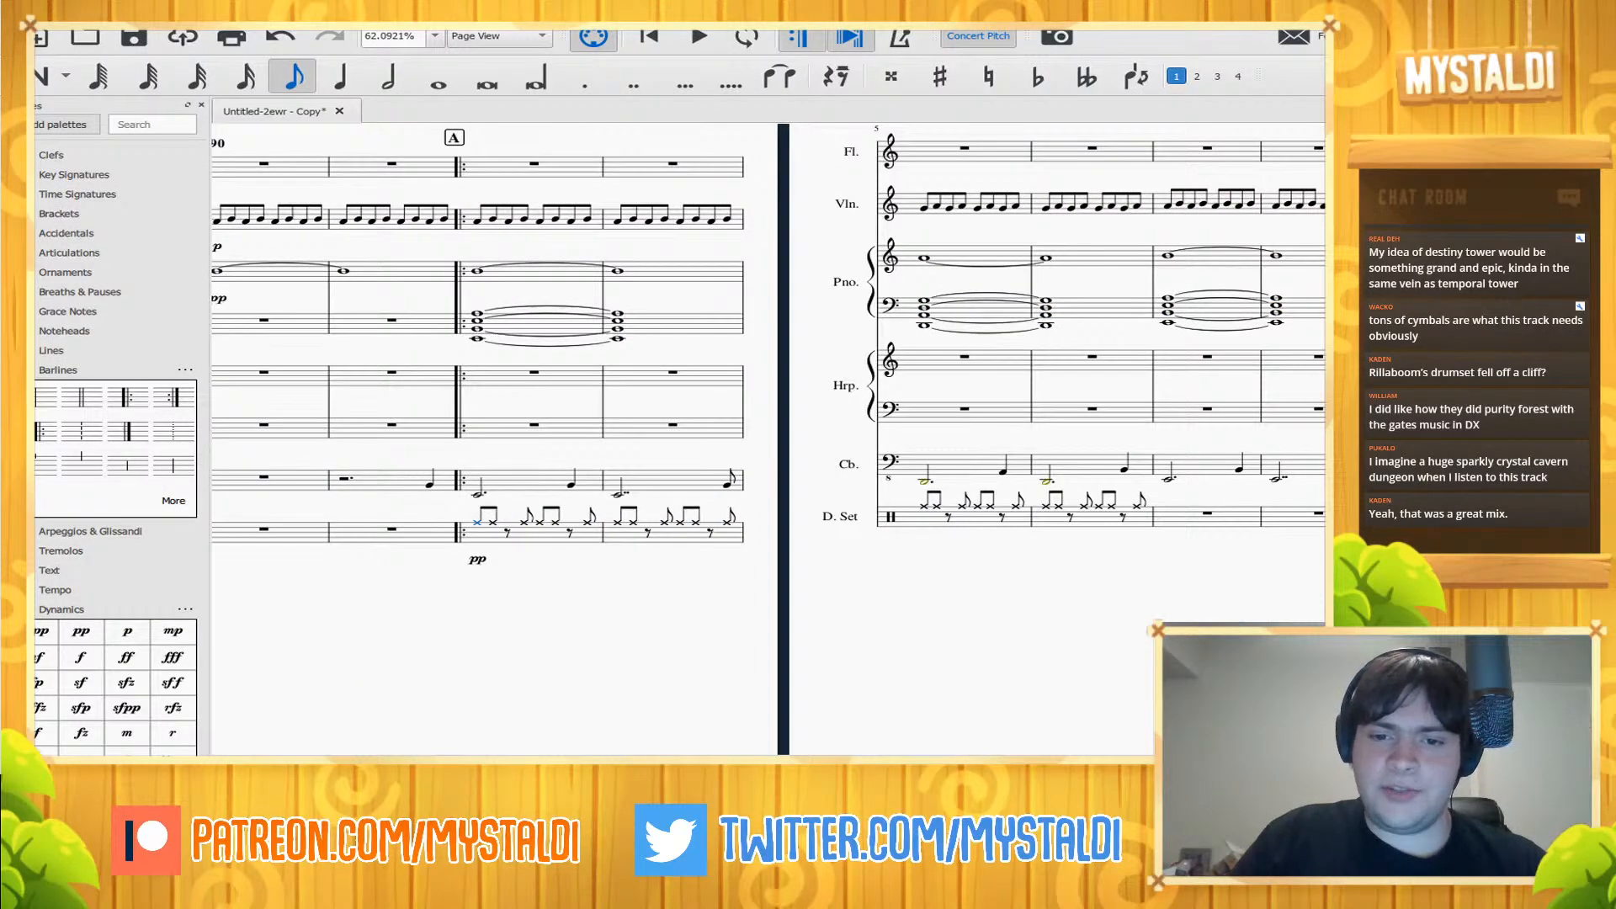
left_click(1092, 520)
left_click(538, 535, "shift")
scroll(766, 438, "right", 2)
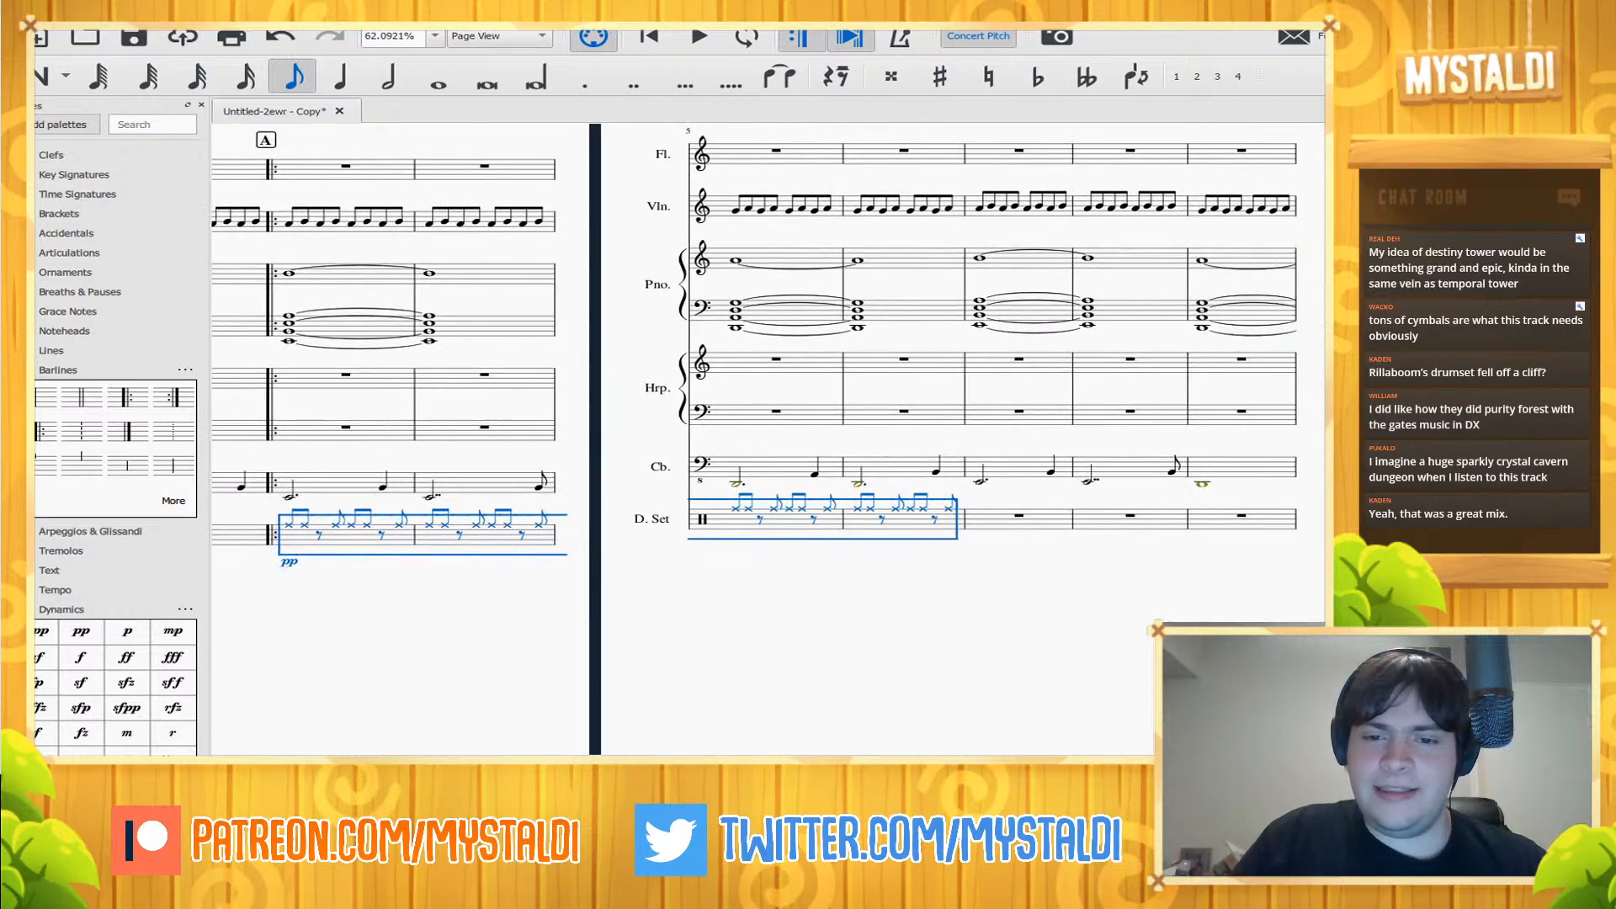
key("Escape")
left_click(1020, 149, "ctrl")
key("ctrl+Delete")
left_click(1043, 517)
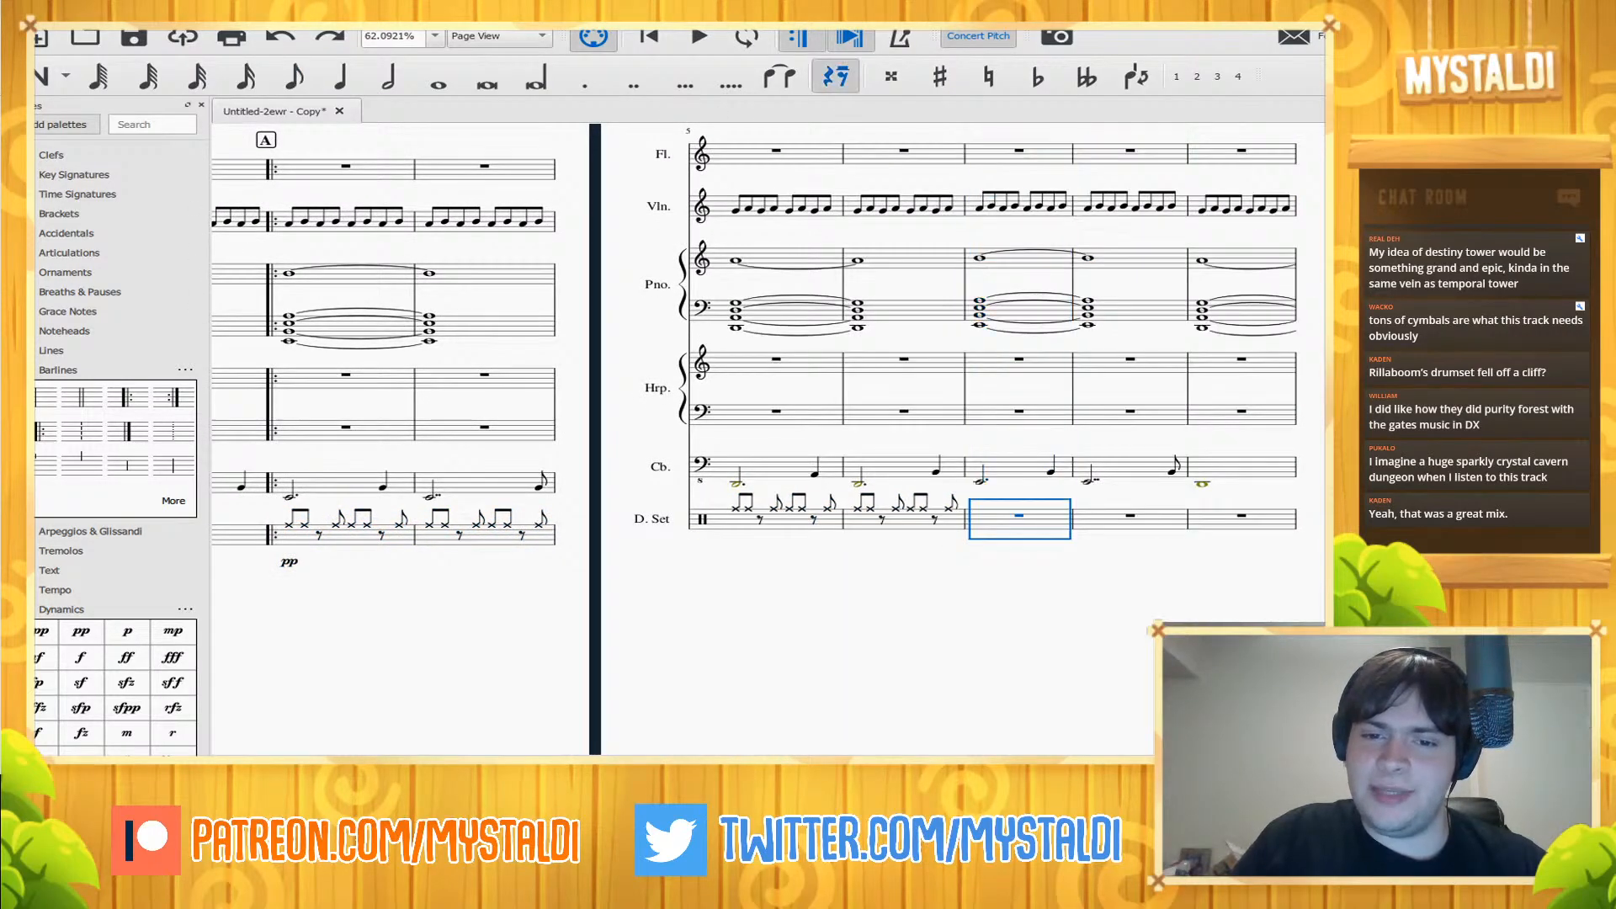
key("ctrl+v")
- Delete the dynamic pasted beneath the drumset in measure 7 and play back the pattern through measure 10
left_click(1023, 547)
left_click(127, 630)
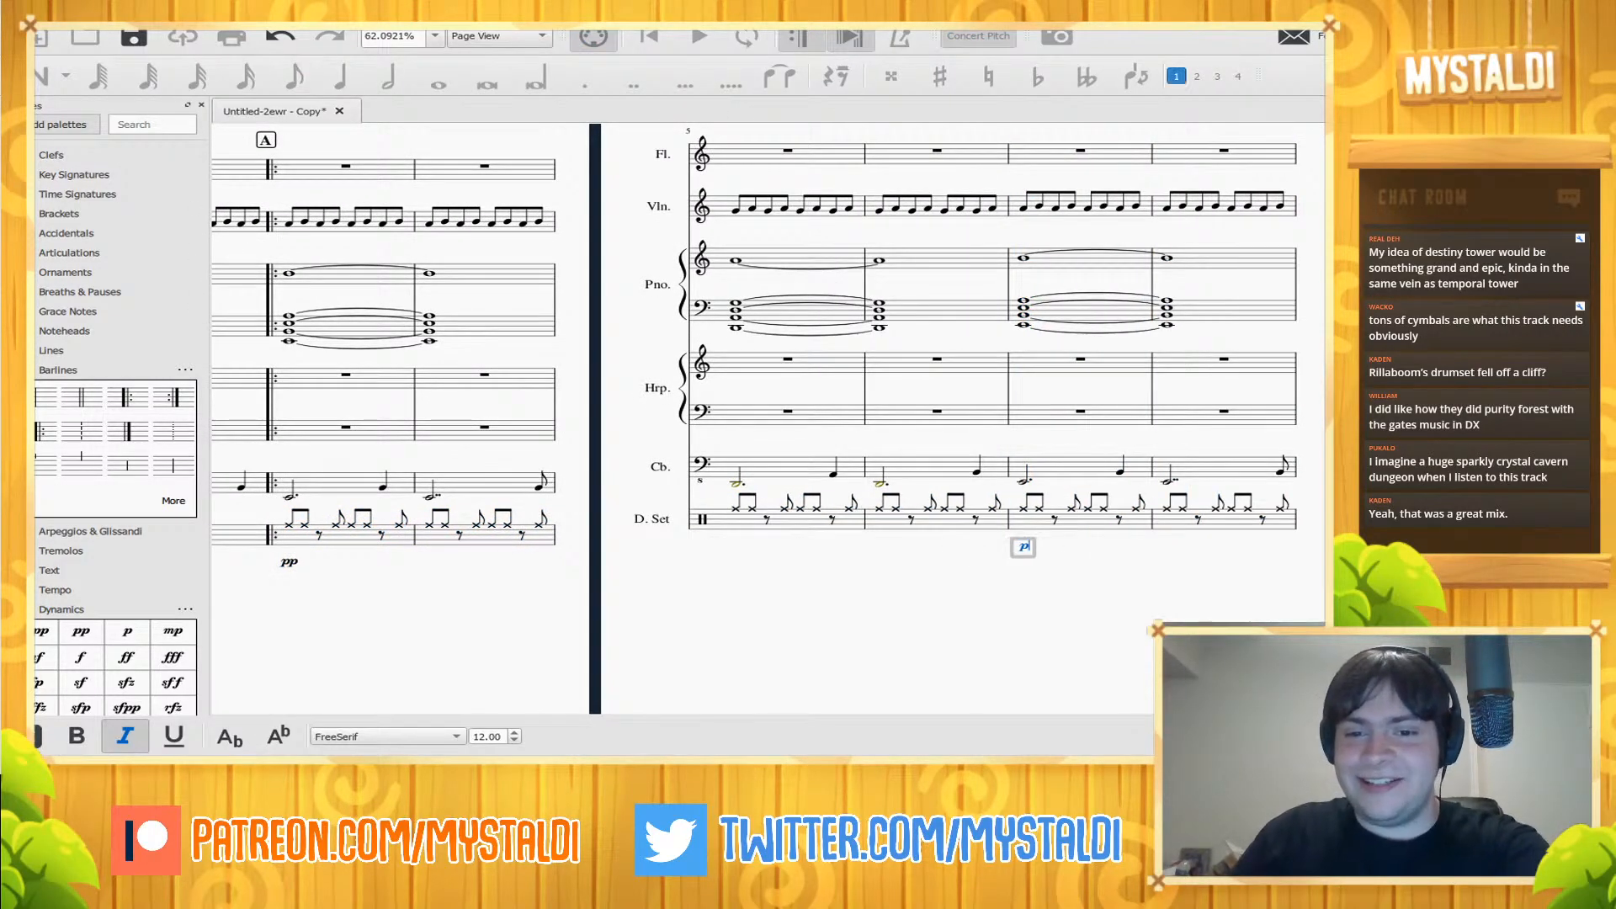
key("Delete")
key("n")
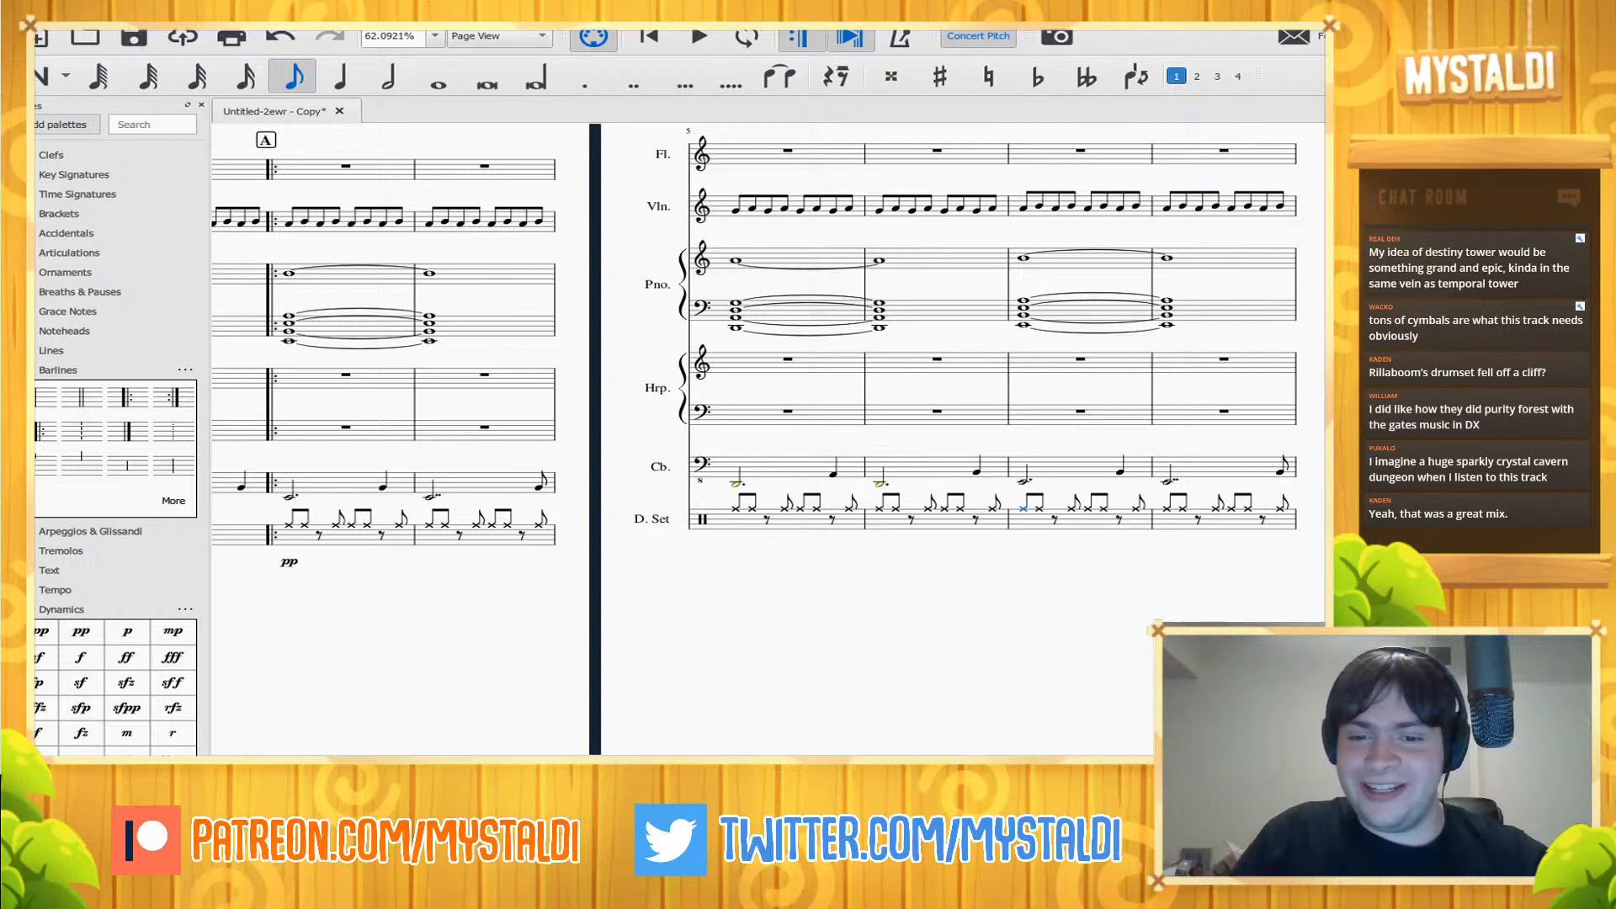
key("space")
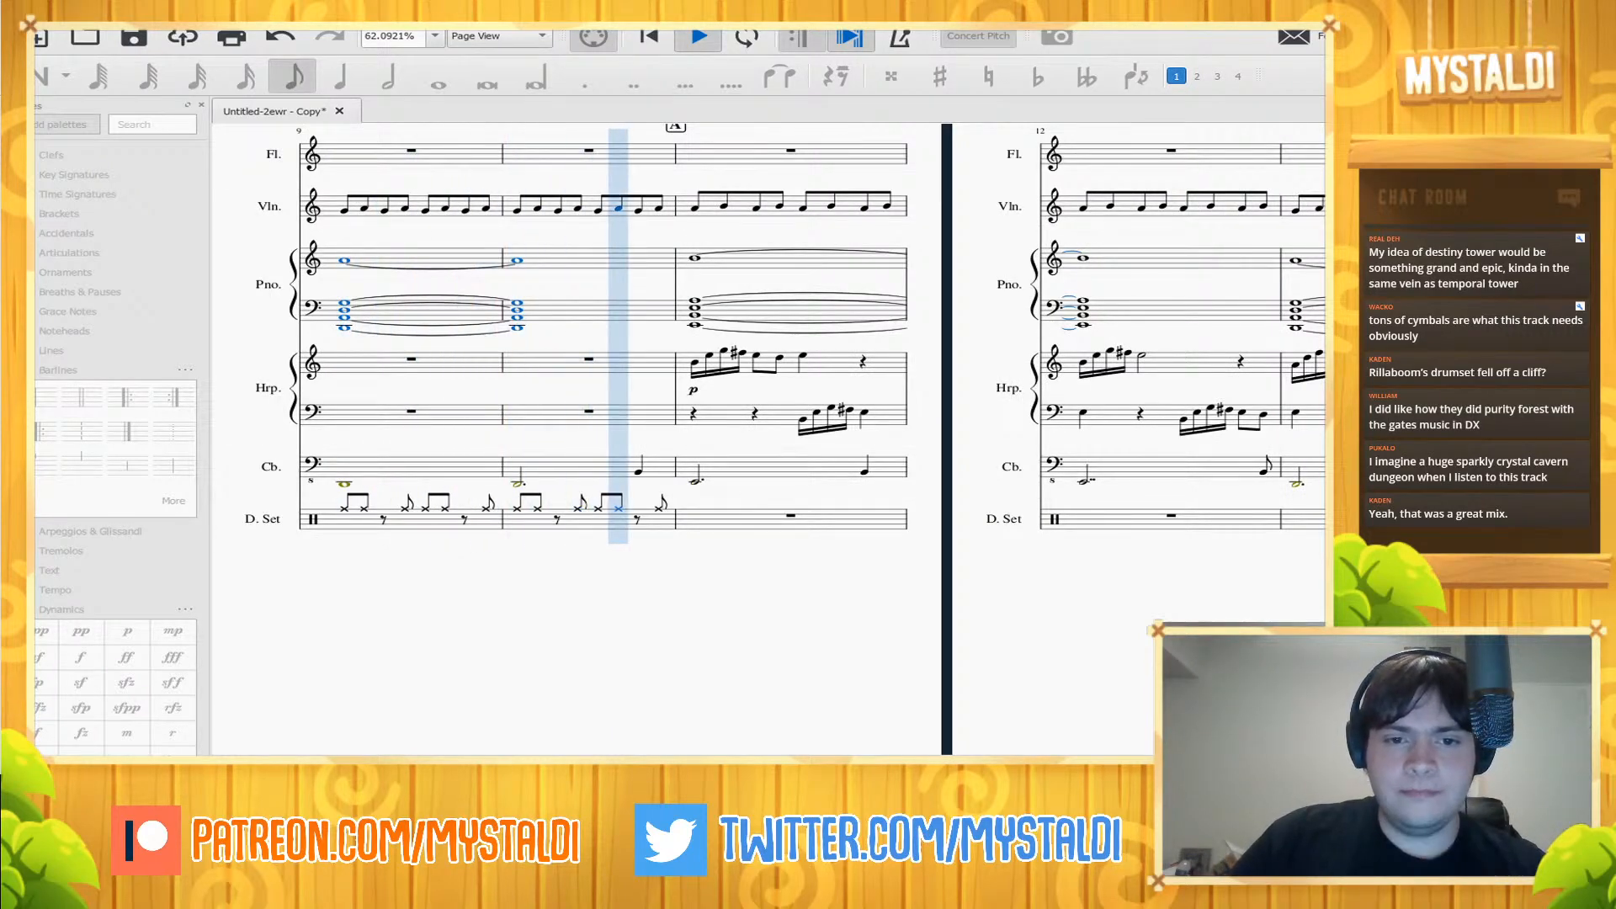
key("space")
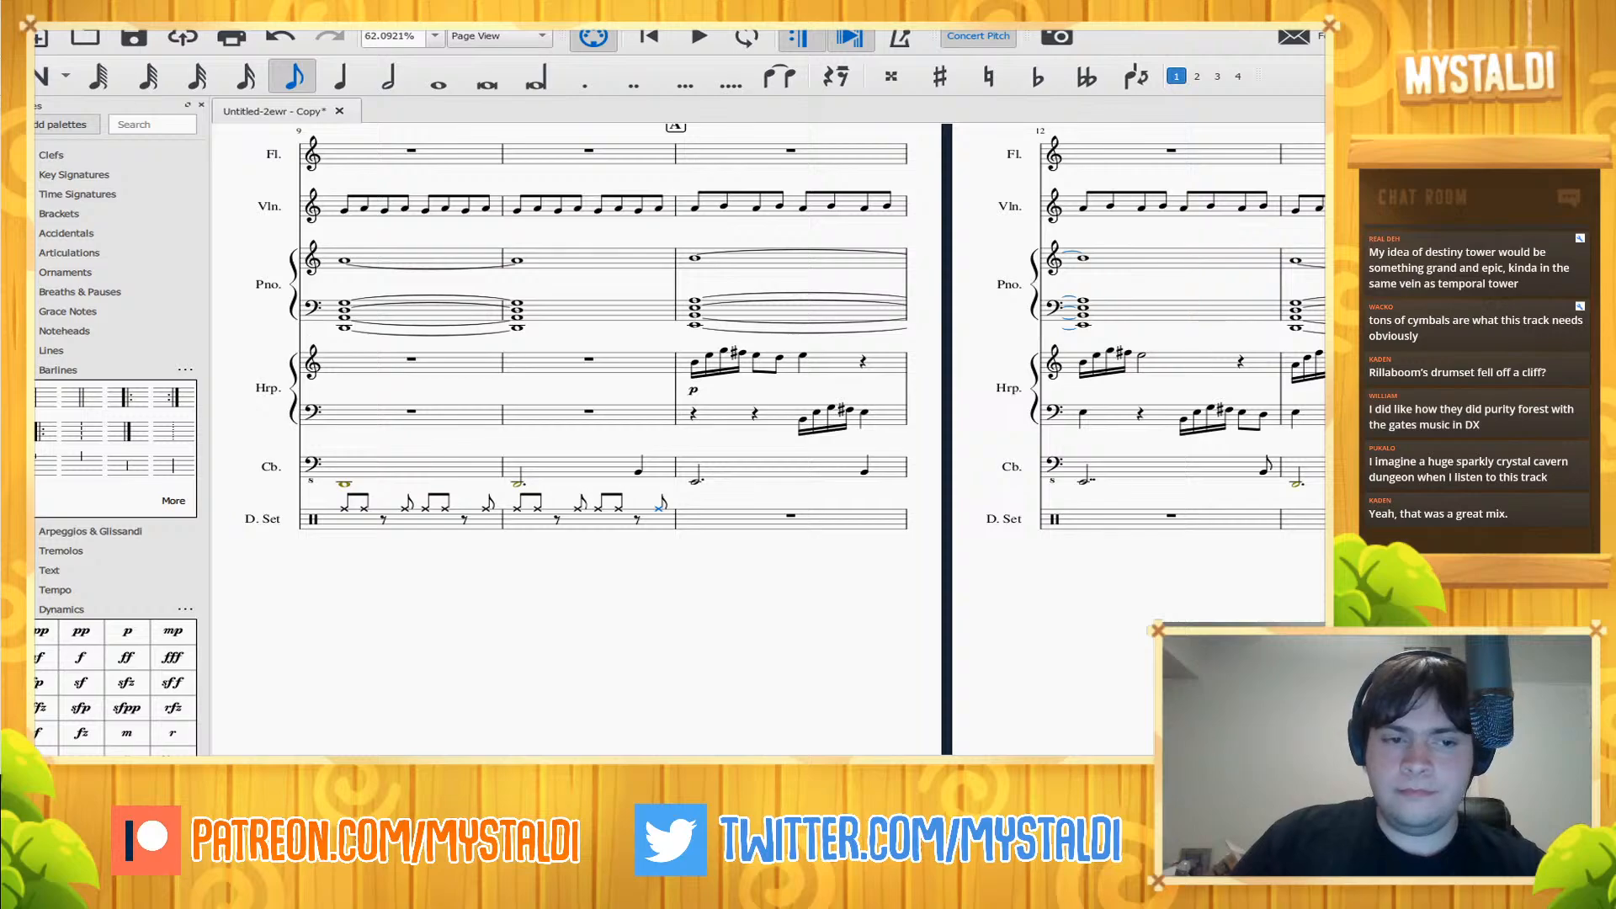
key("n")
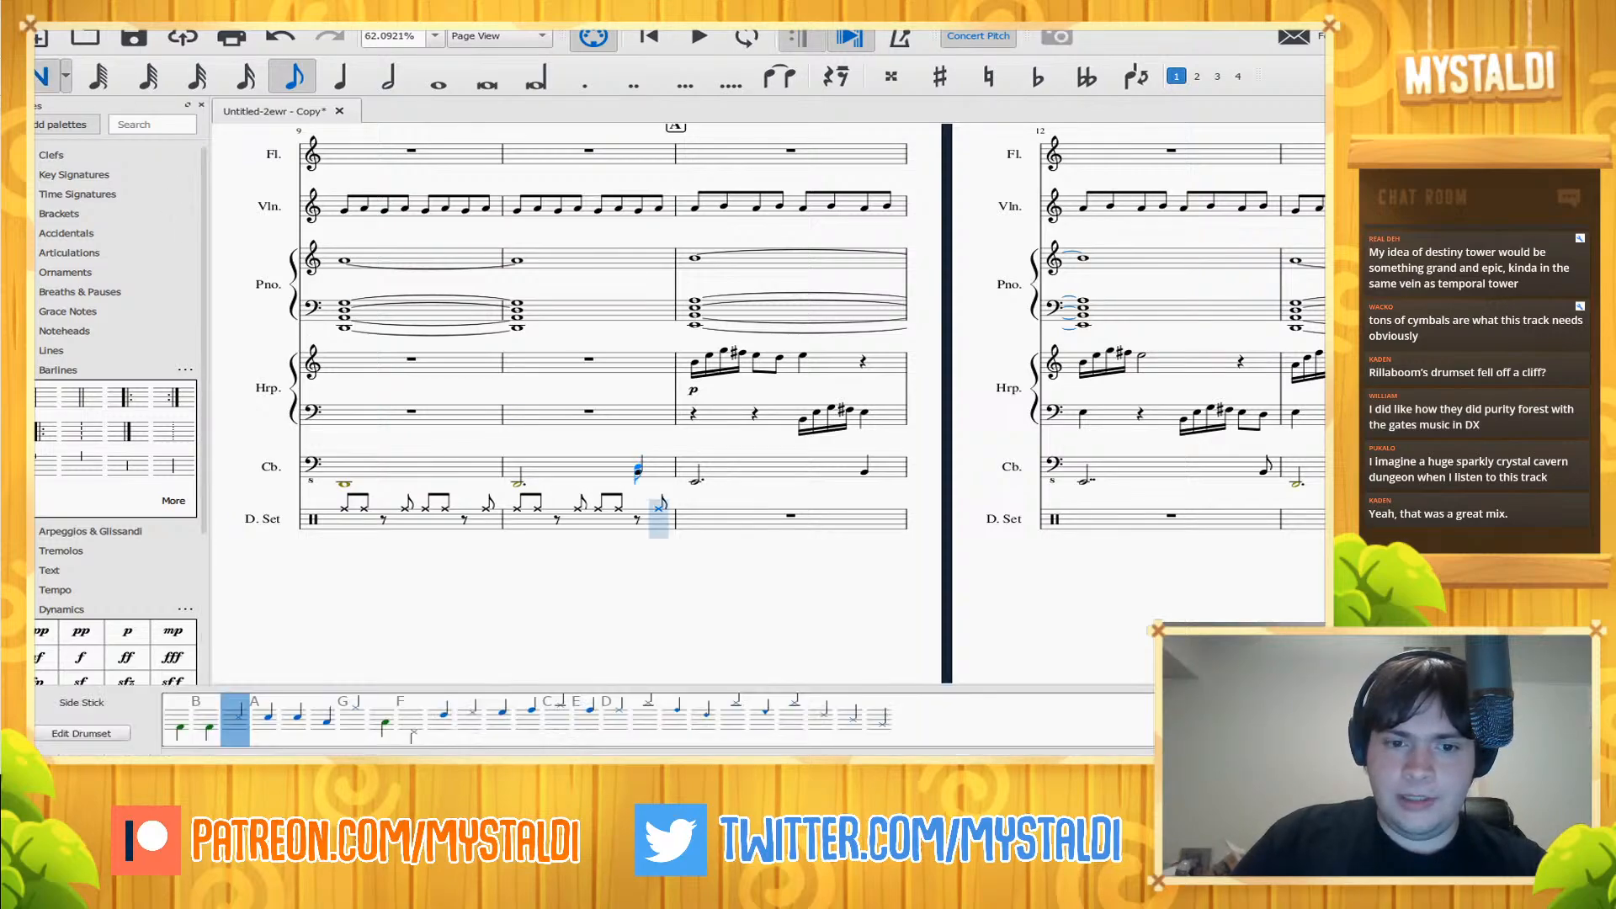
left_click(695, 510)
key("Down")
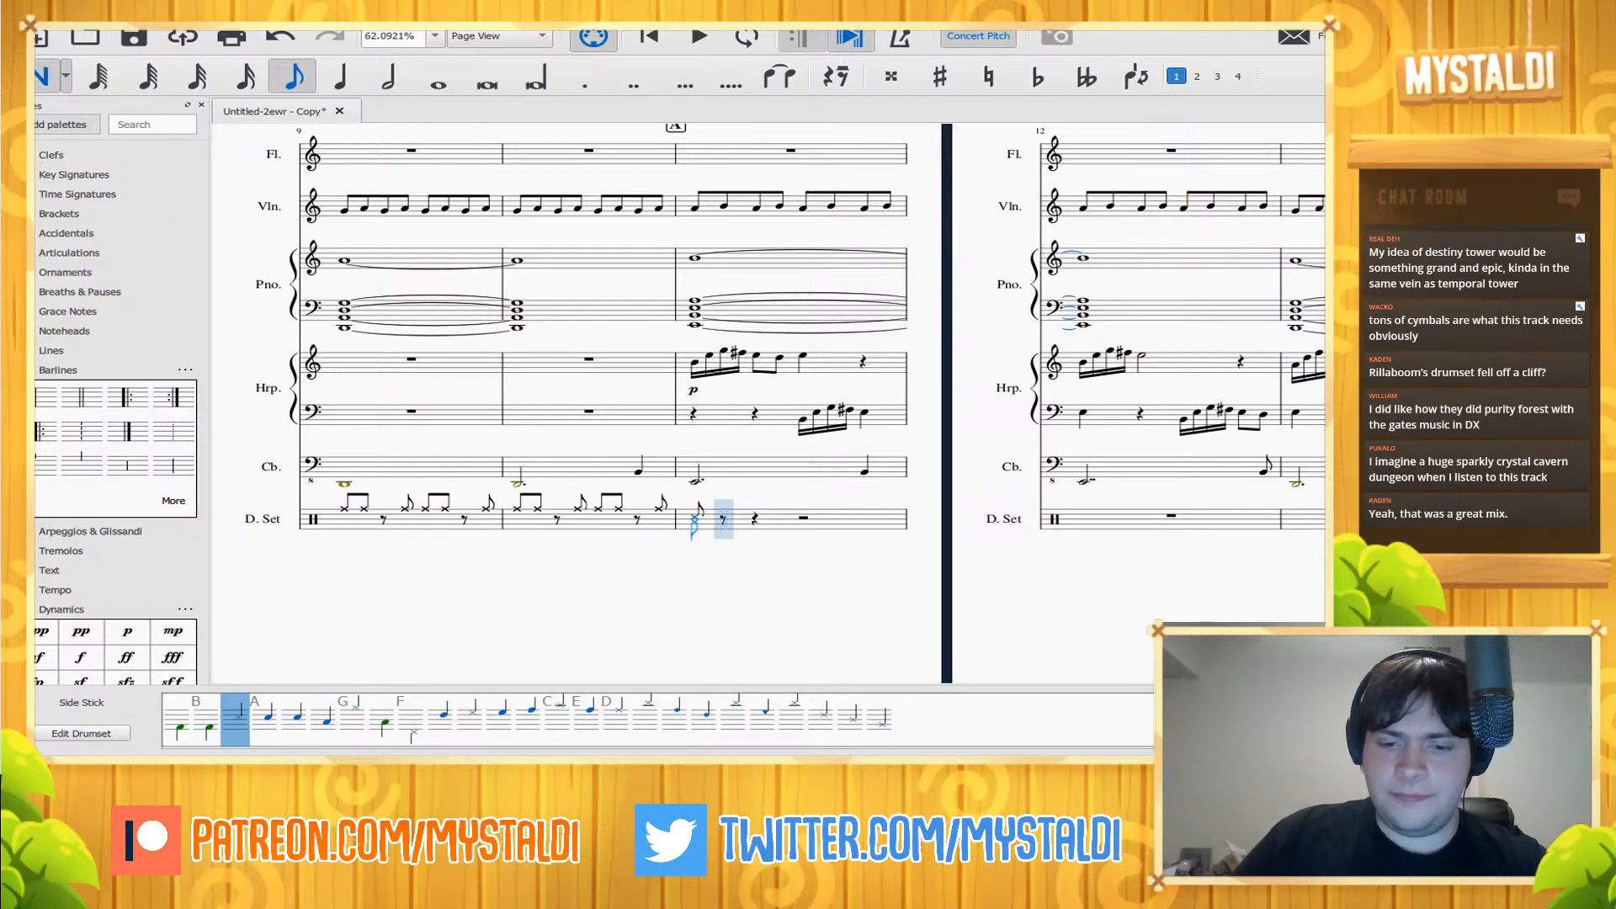
key("Up")
key("Up")
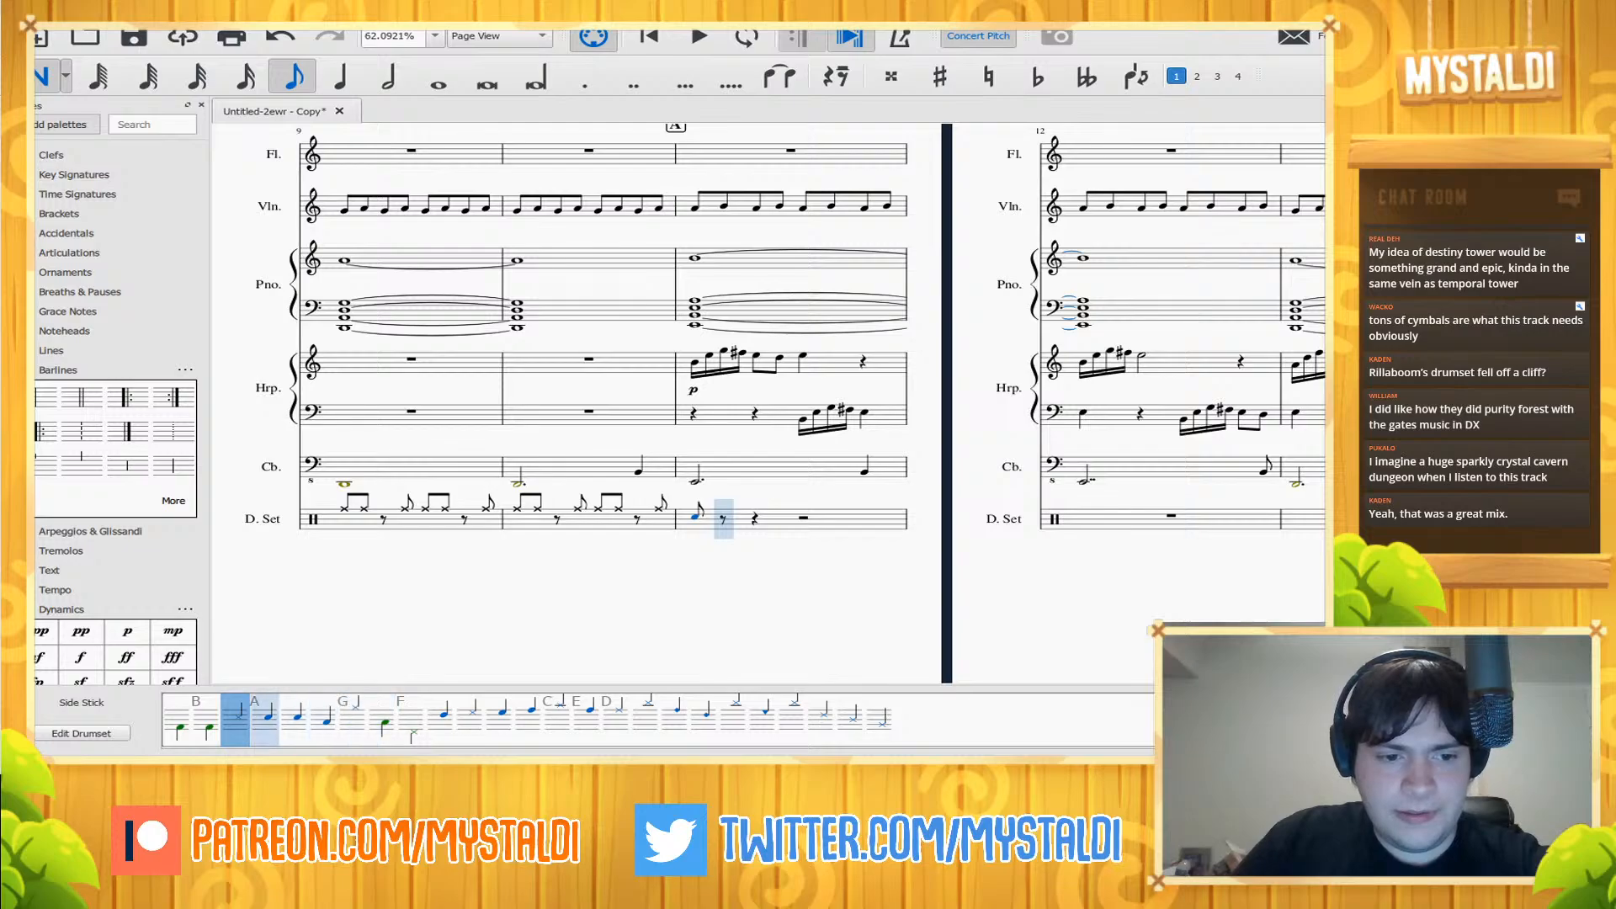
key("Down")
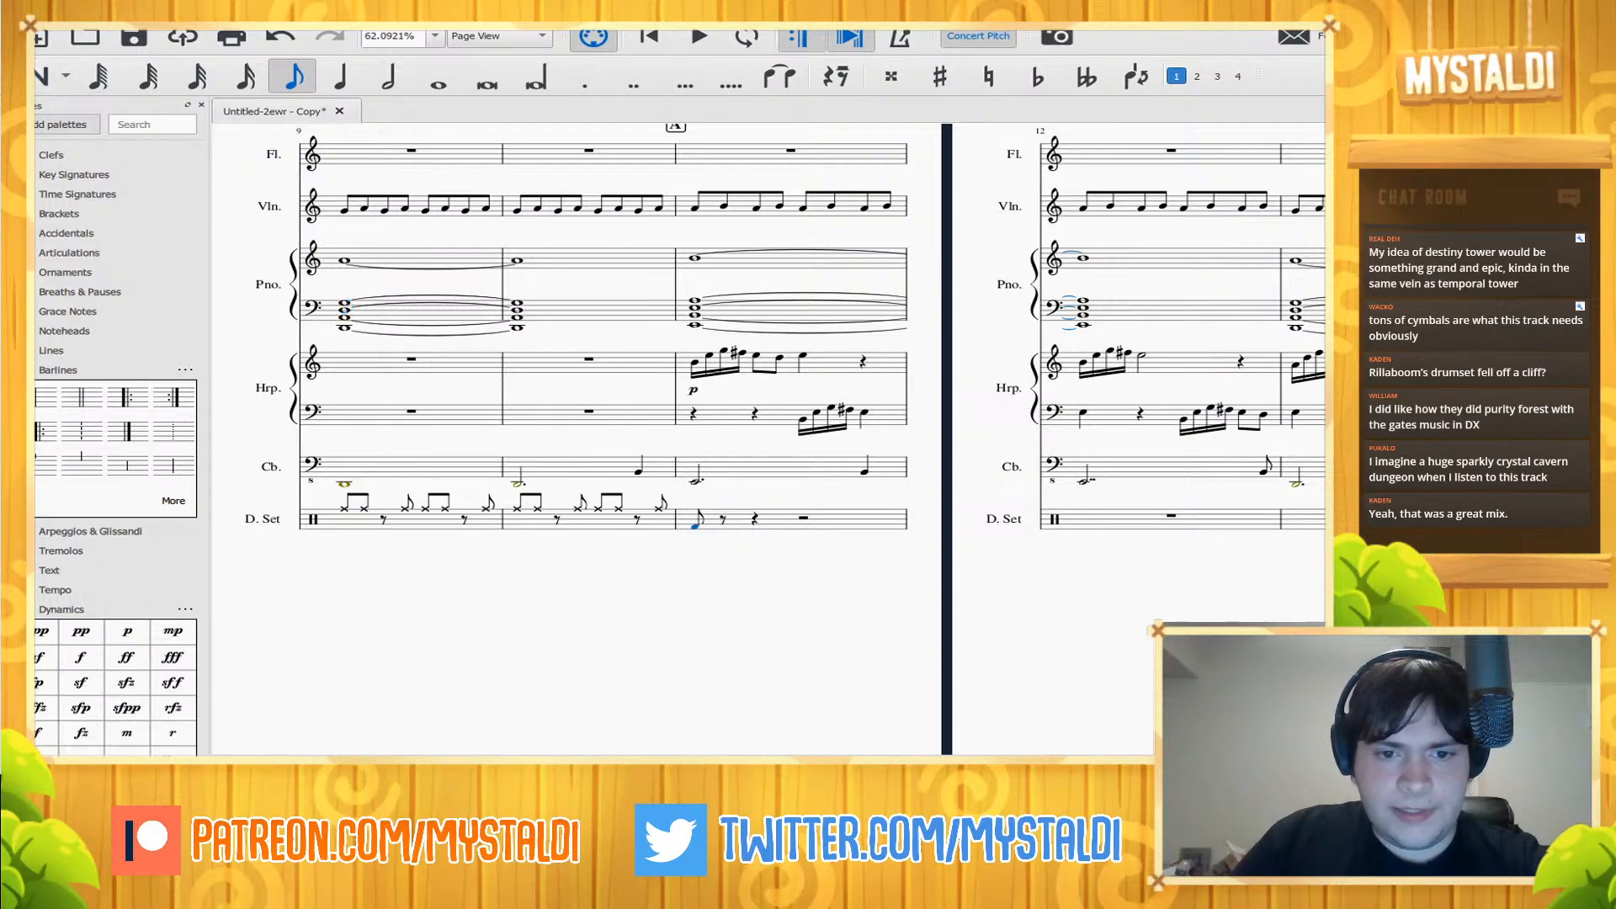
key("ctrl+z")
- Fill measure 11 of the drumset with eight Ride Cymbal 1 eighth notes
key("n")
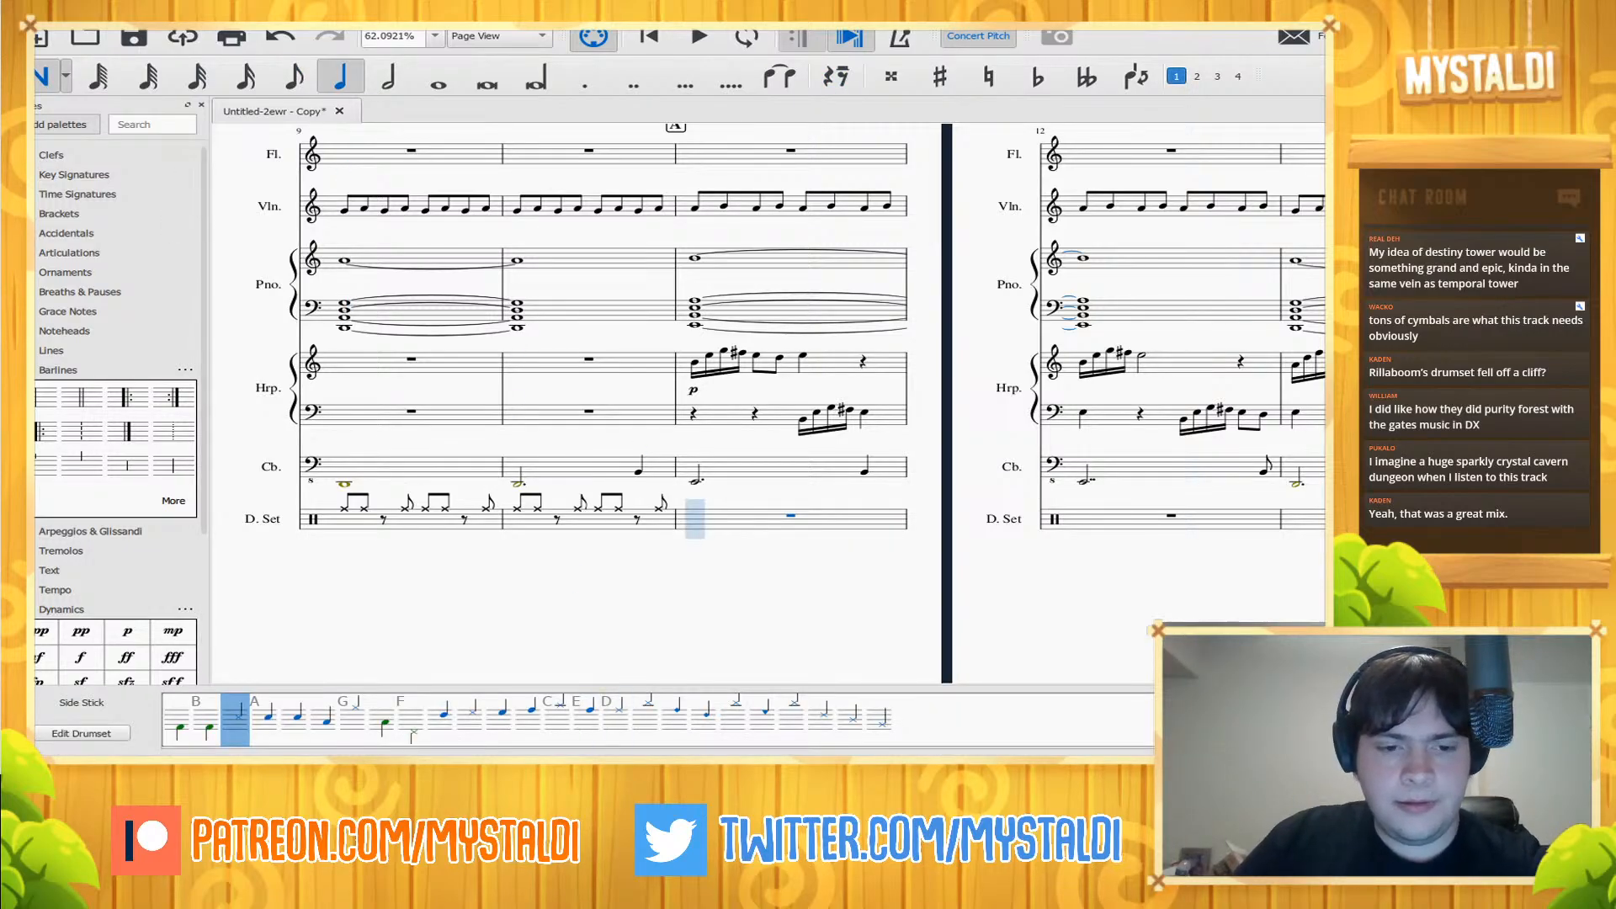
double_click(616, 719)
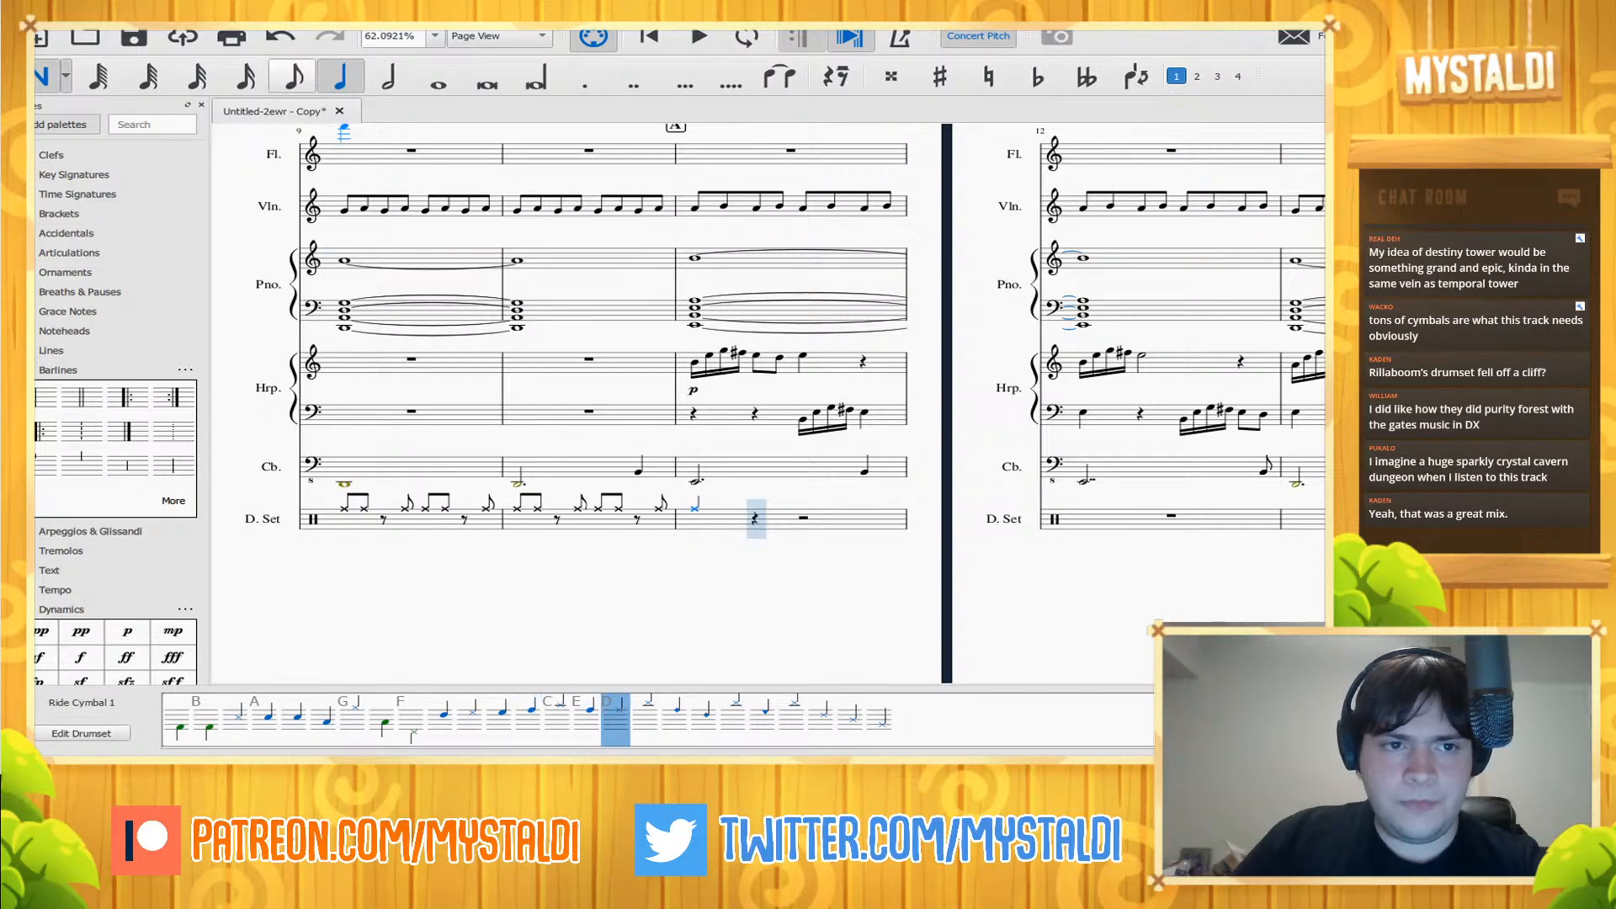
key("4")
key("d")
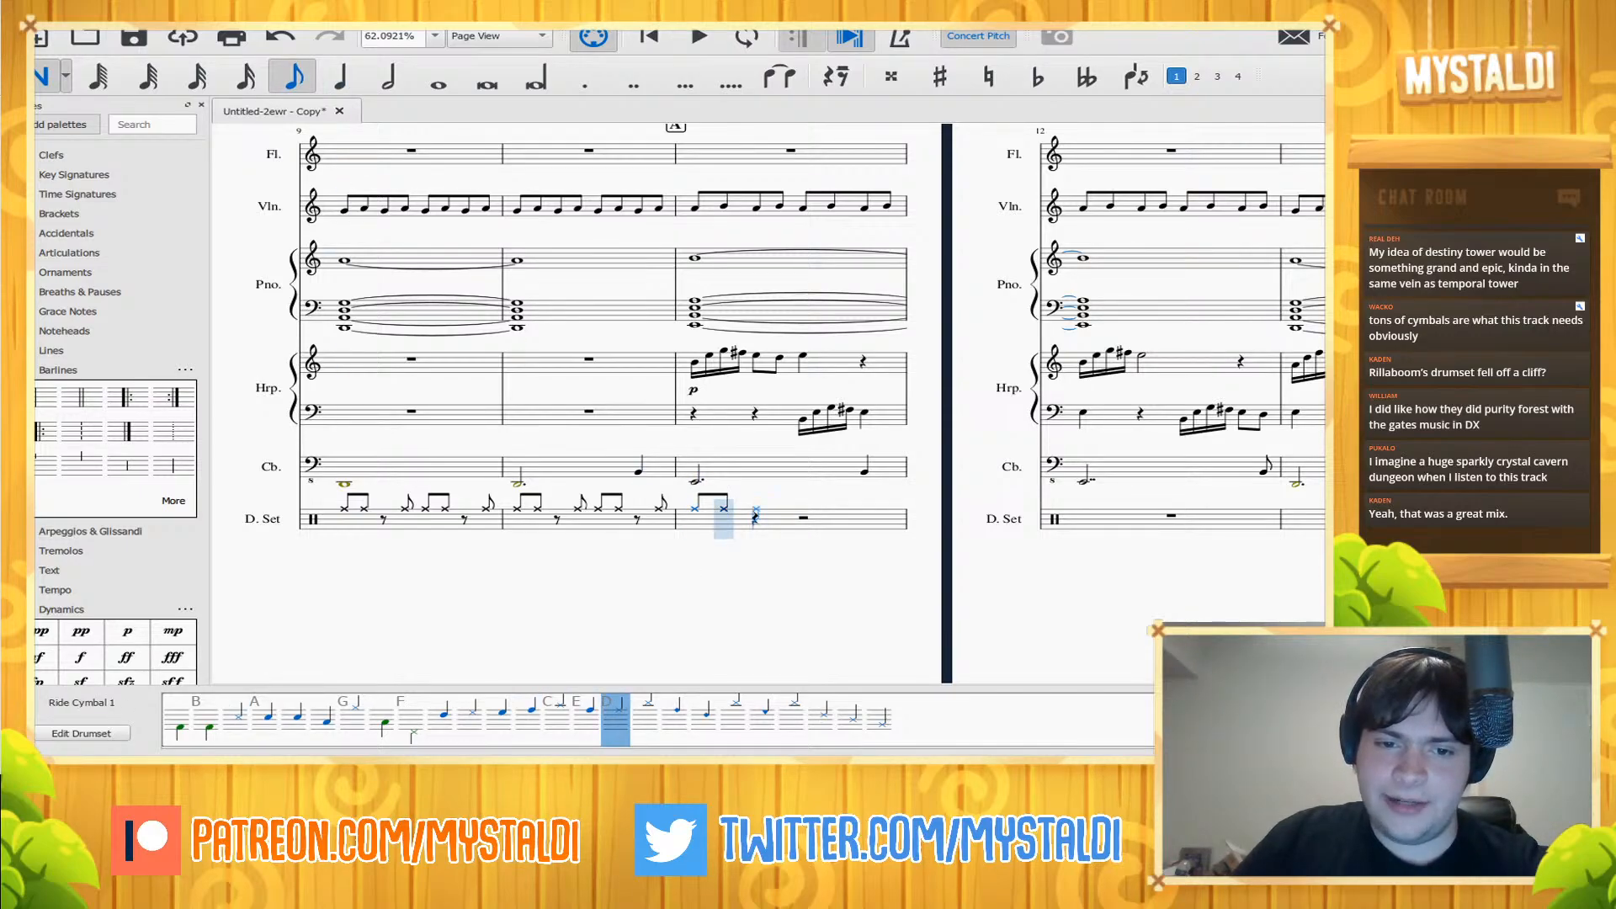
key("d")
key("d")
key("d")
key("d")
key("d")
key("d")
key("d")
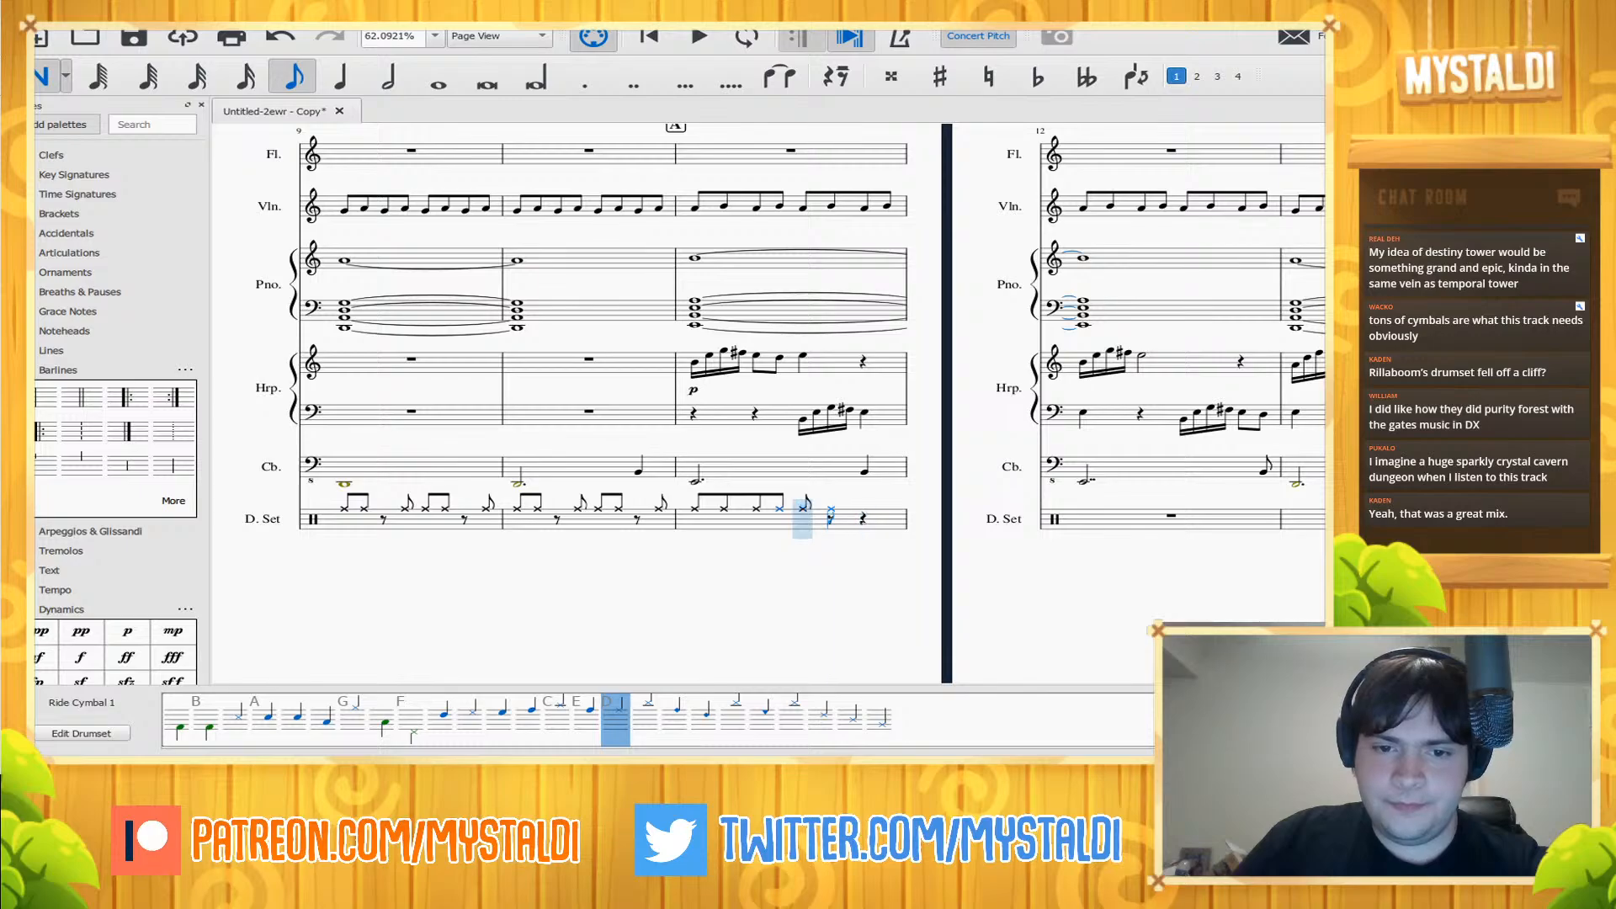
key("Escape")
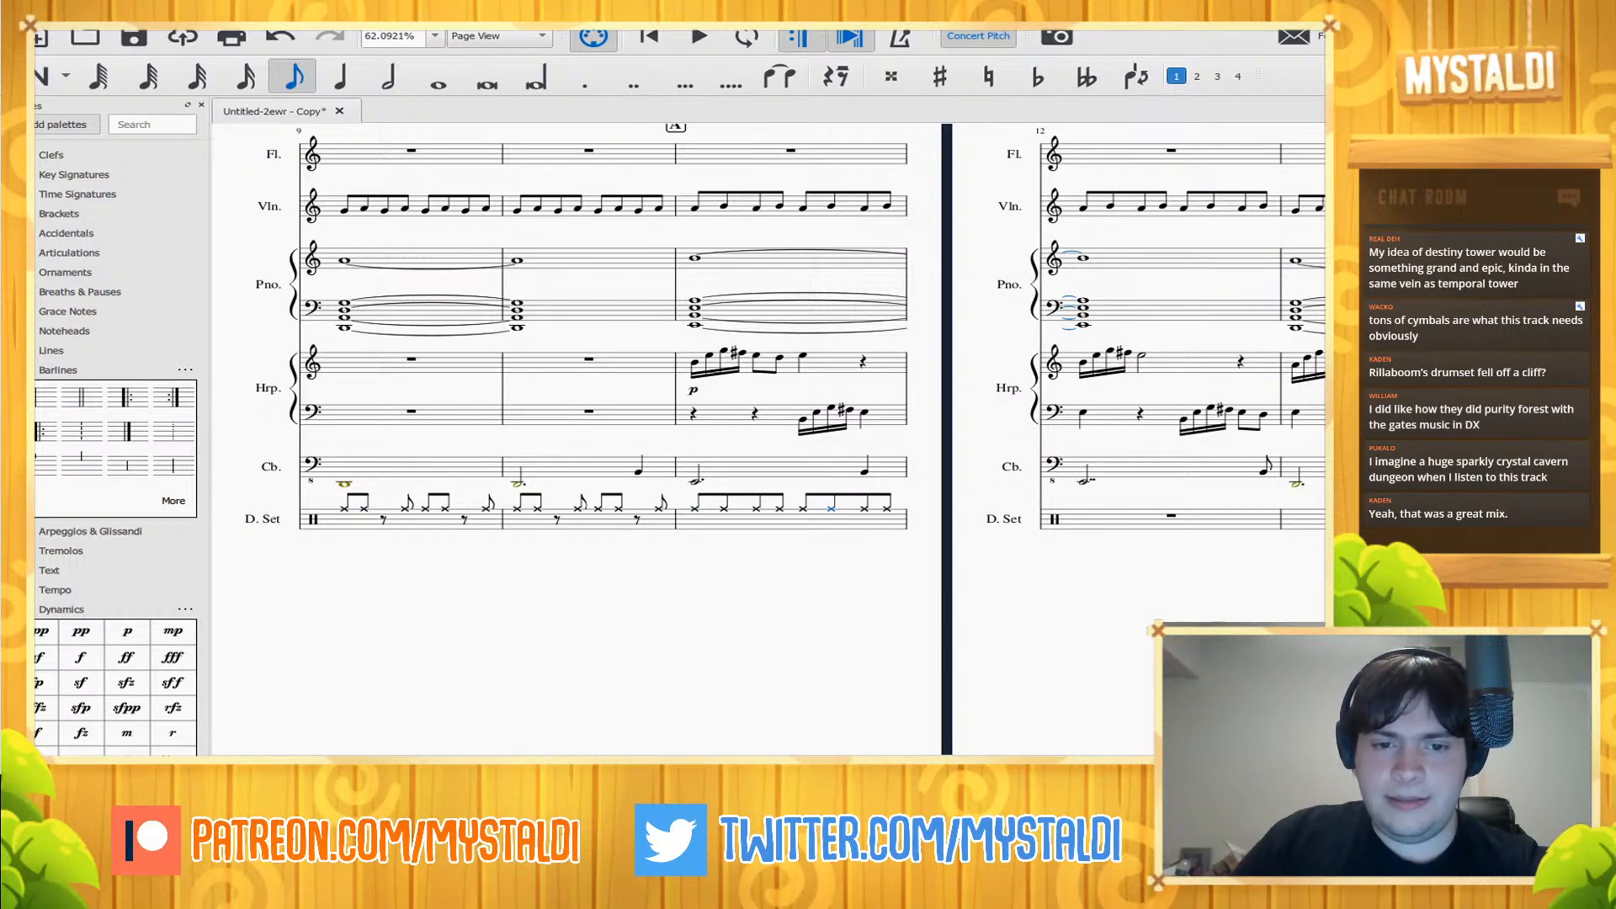
- Add accents to the first, fourth and sixth drumset notes in measure 11
left_click(695, 509)
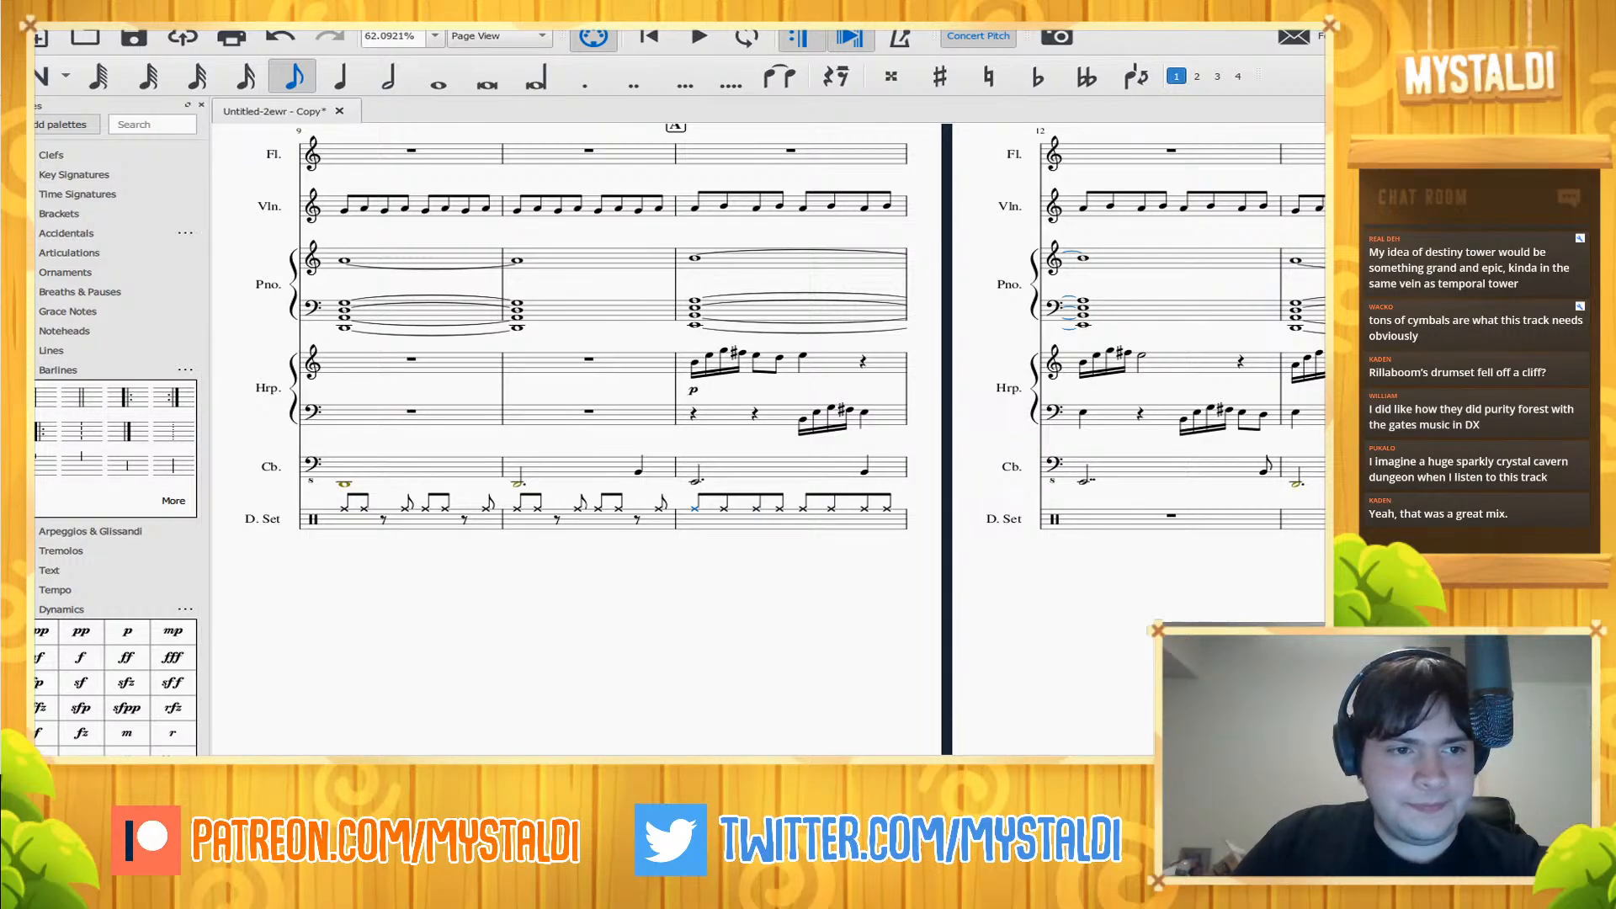
left_click(69, 252)
left_click(173, 297)
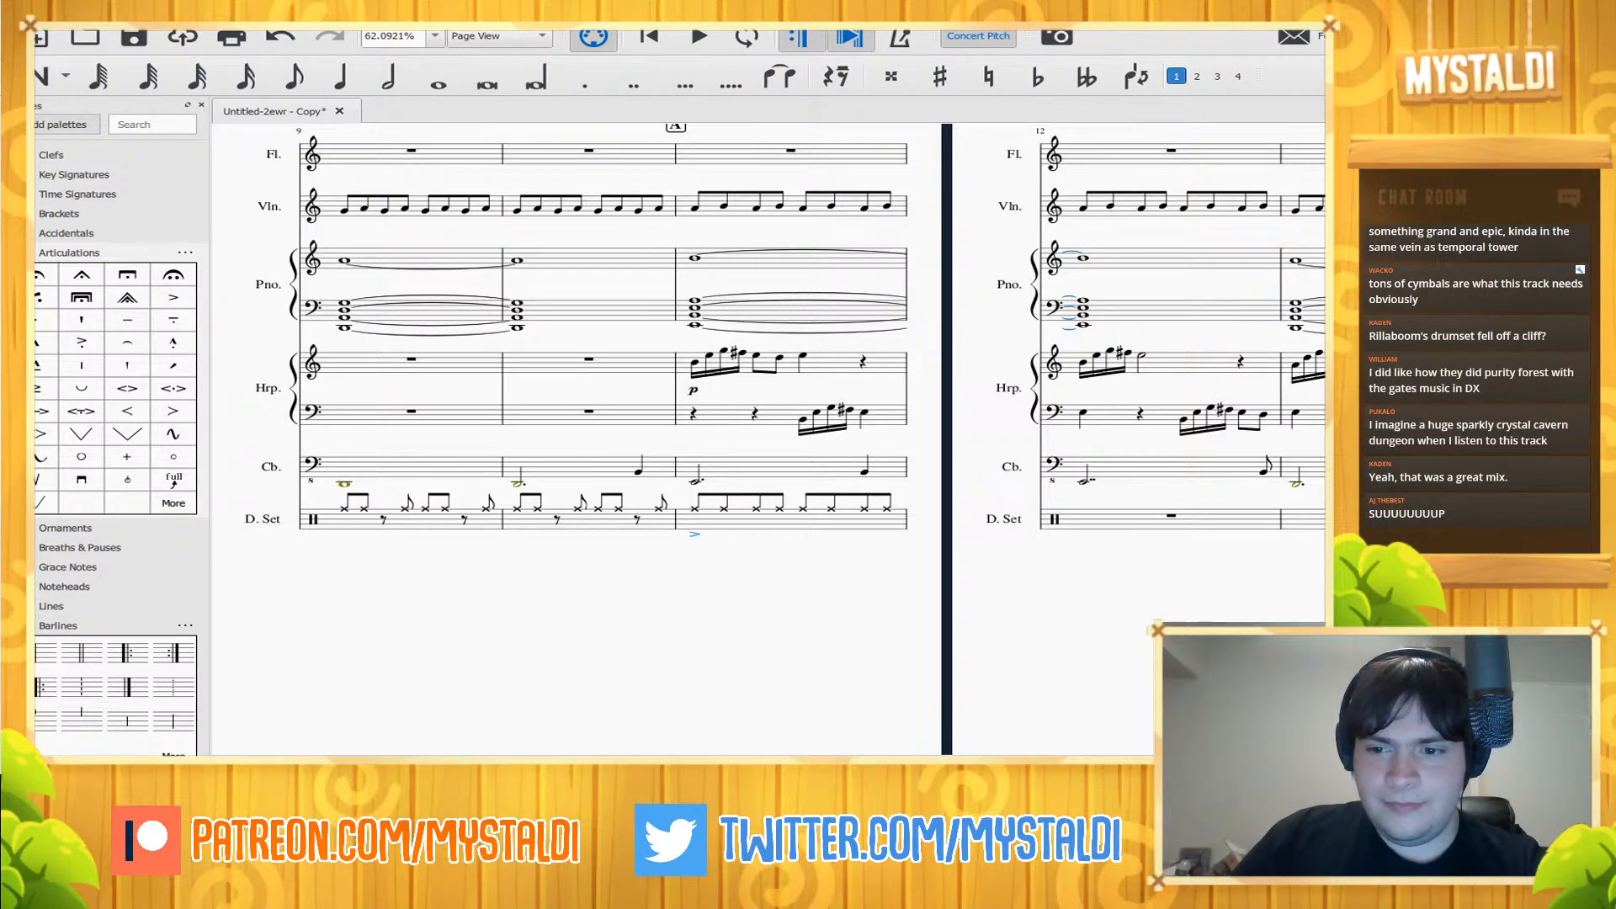
left_click(695, 508)
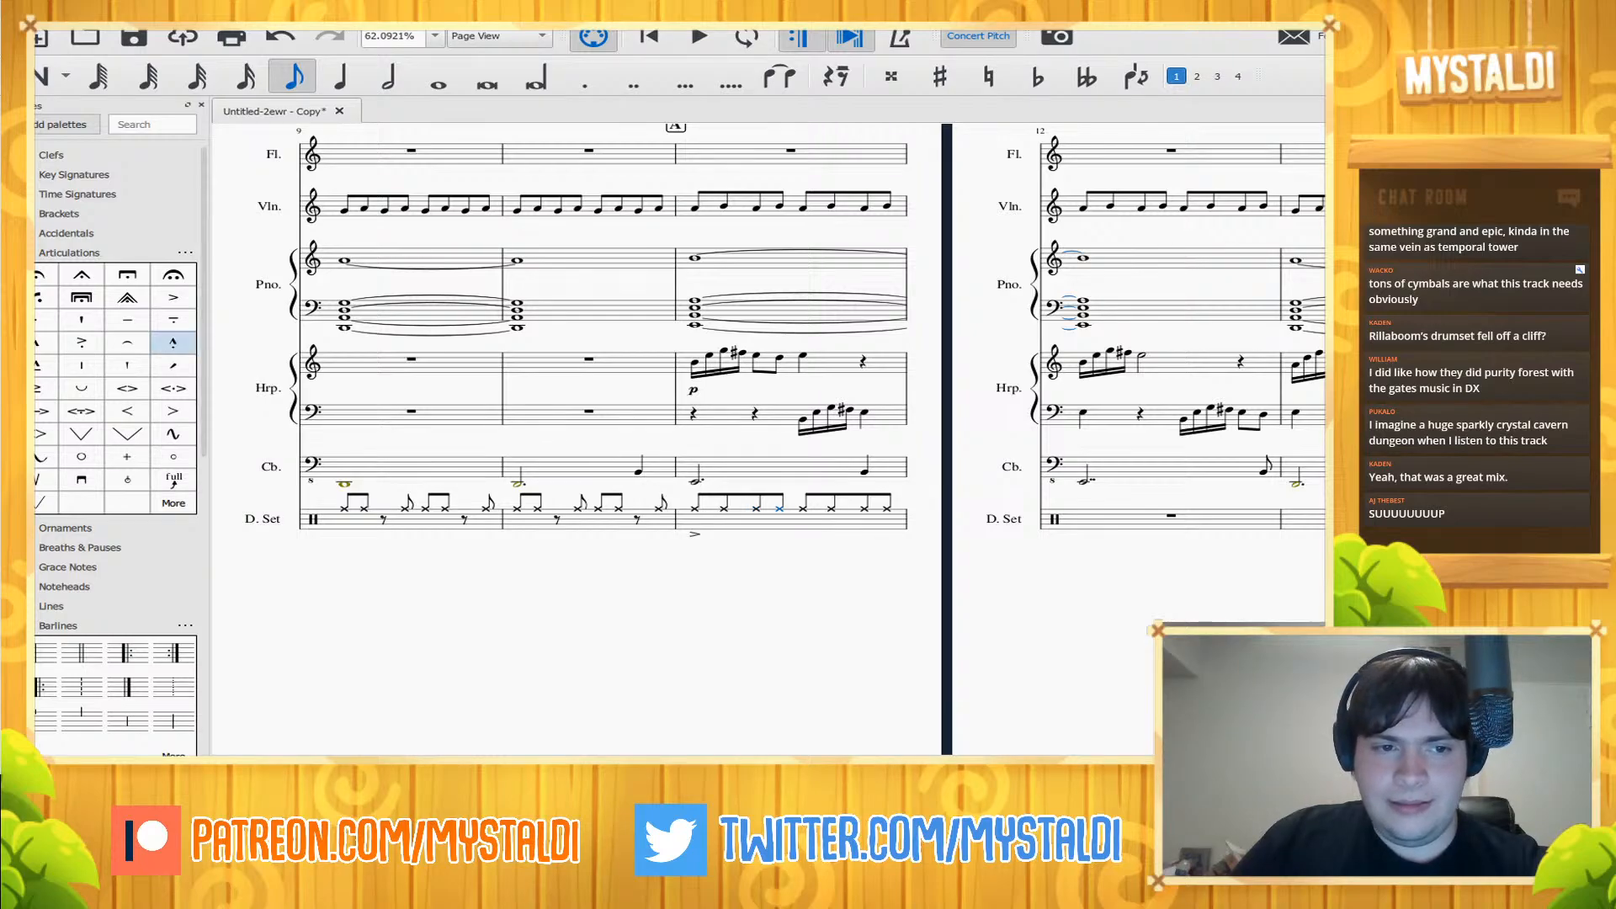
left_click(173, 297)
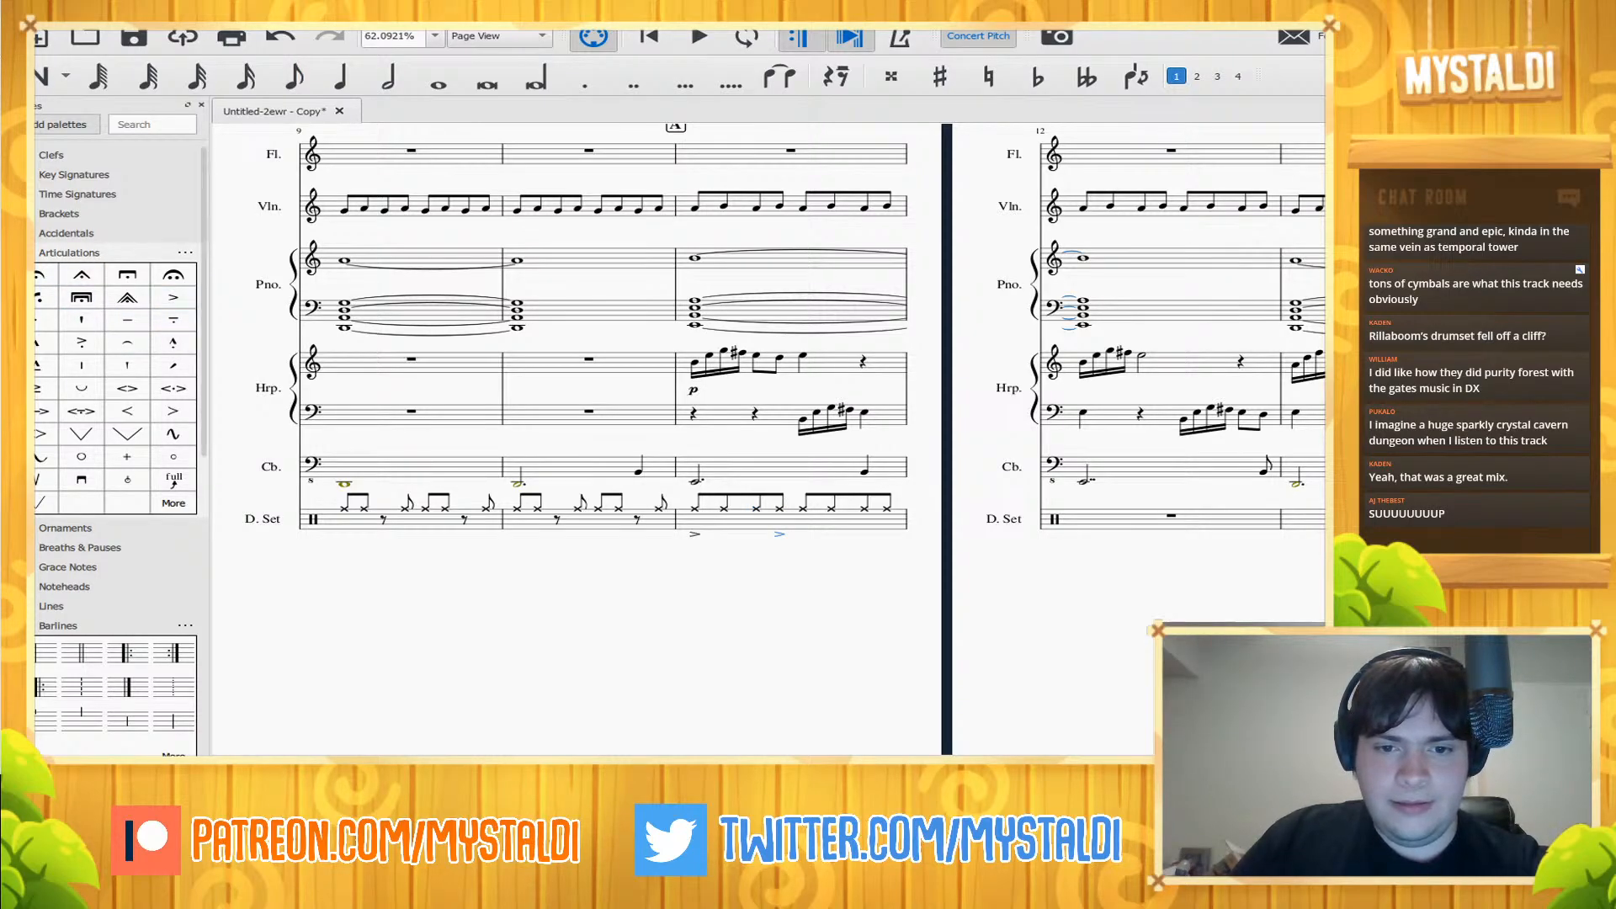
left_click(791, 522)
left_click(831, 509)
left_click(172, 297)
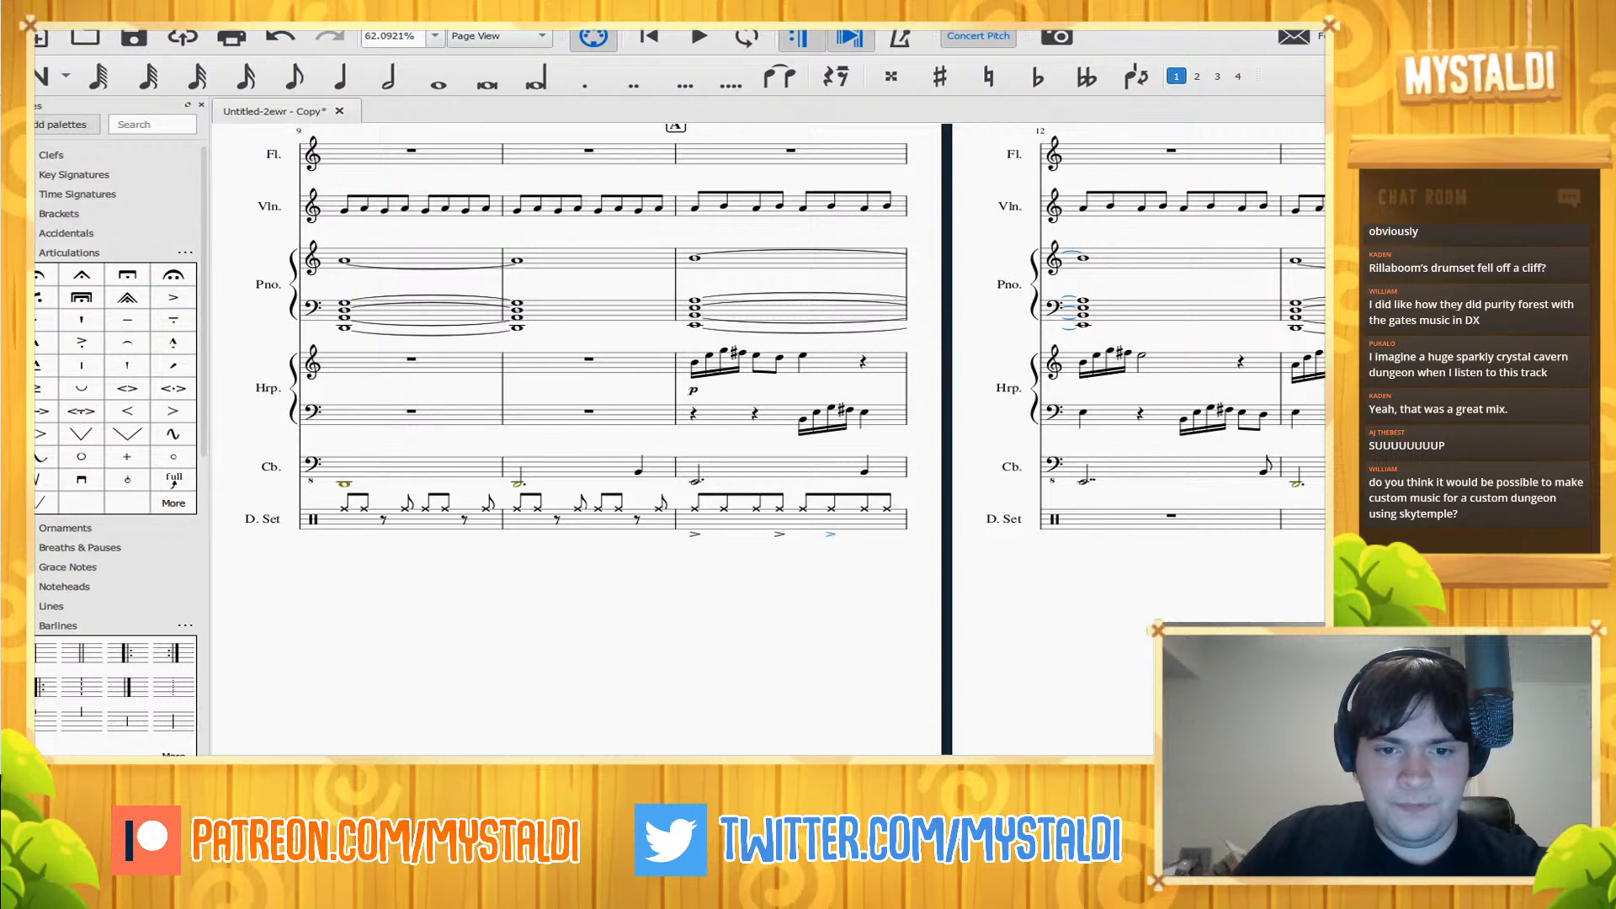
- Play back the accented pattern from measure 11, and play the score again from measure 3 into measure 12
key("space")
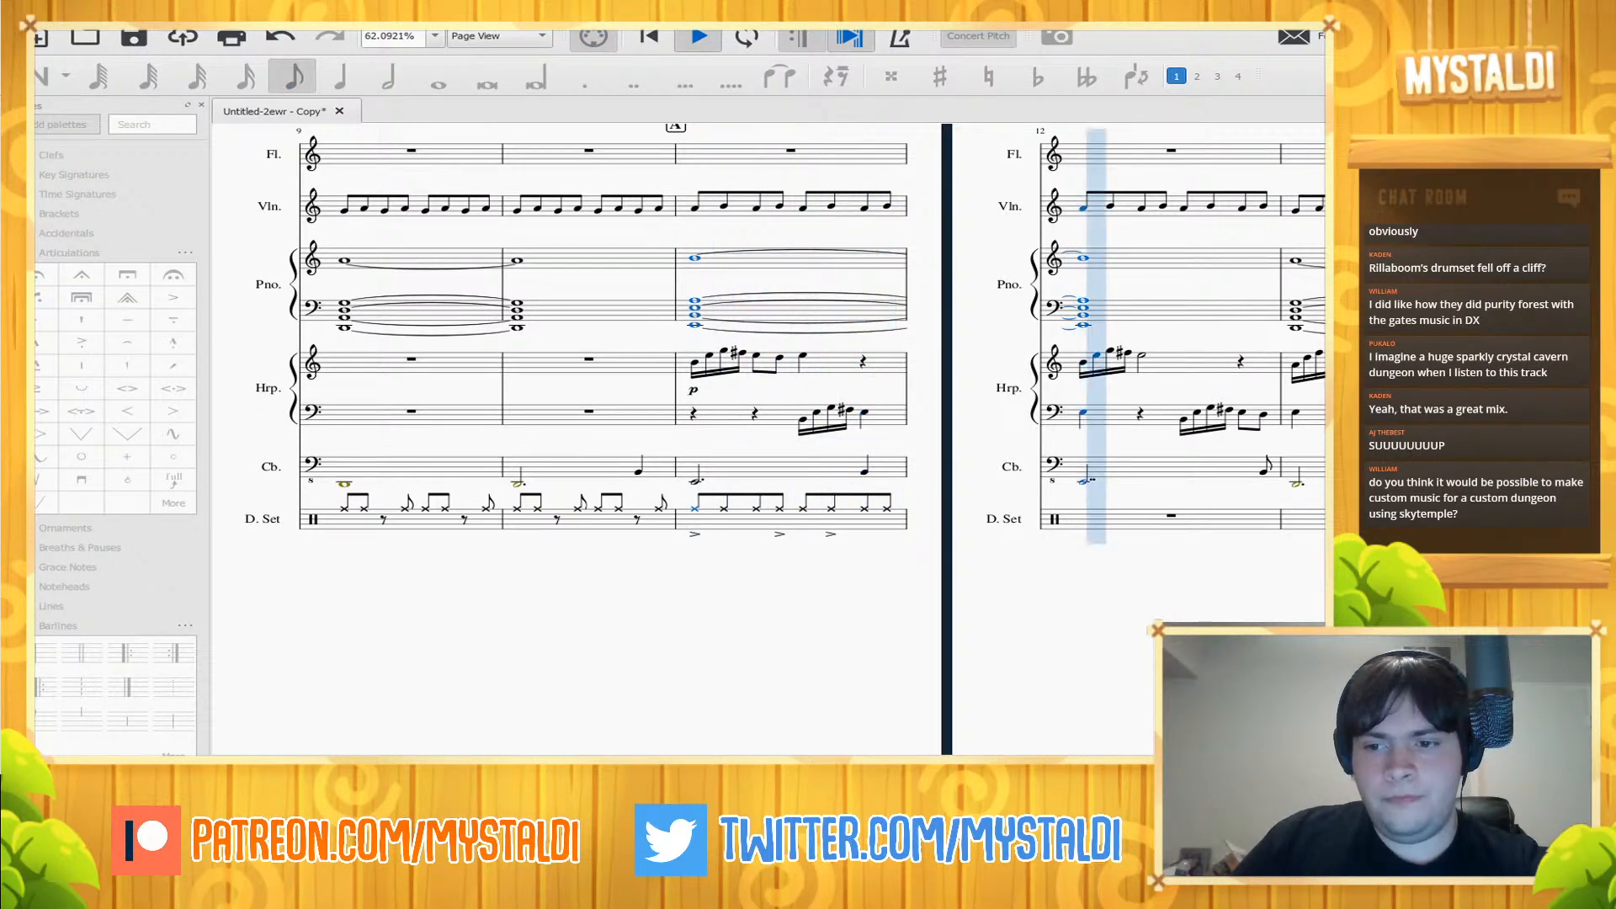
key("space")
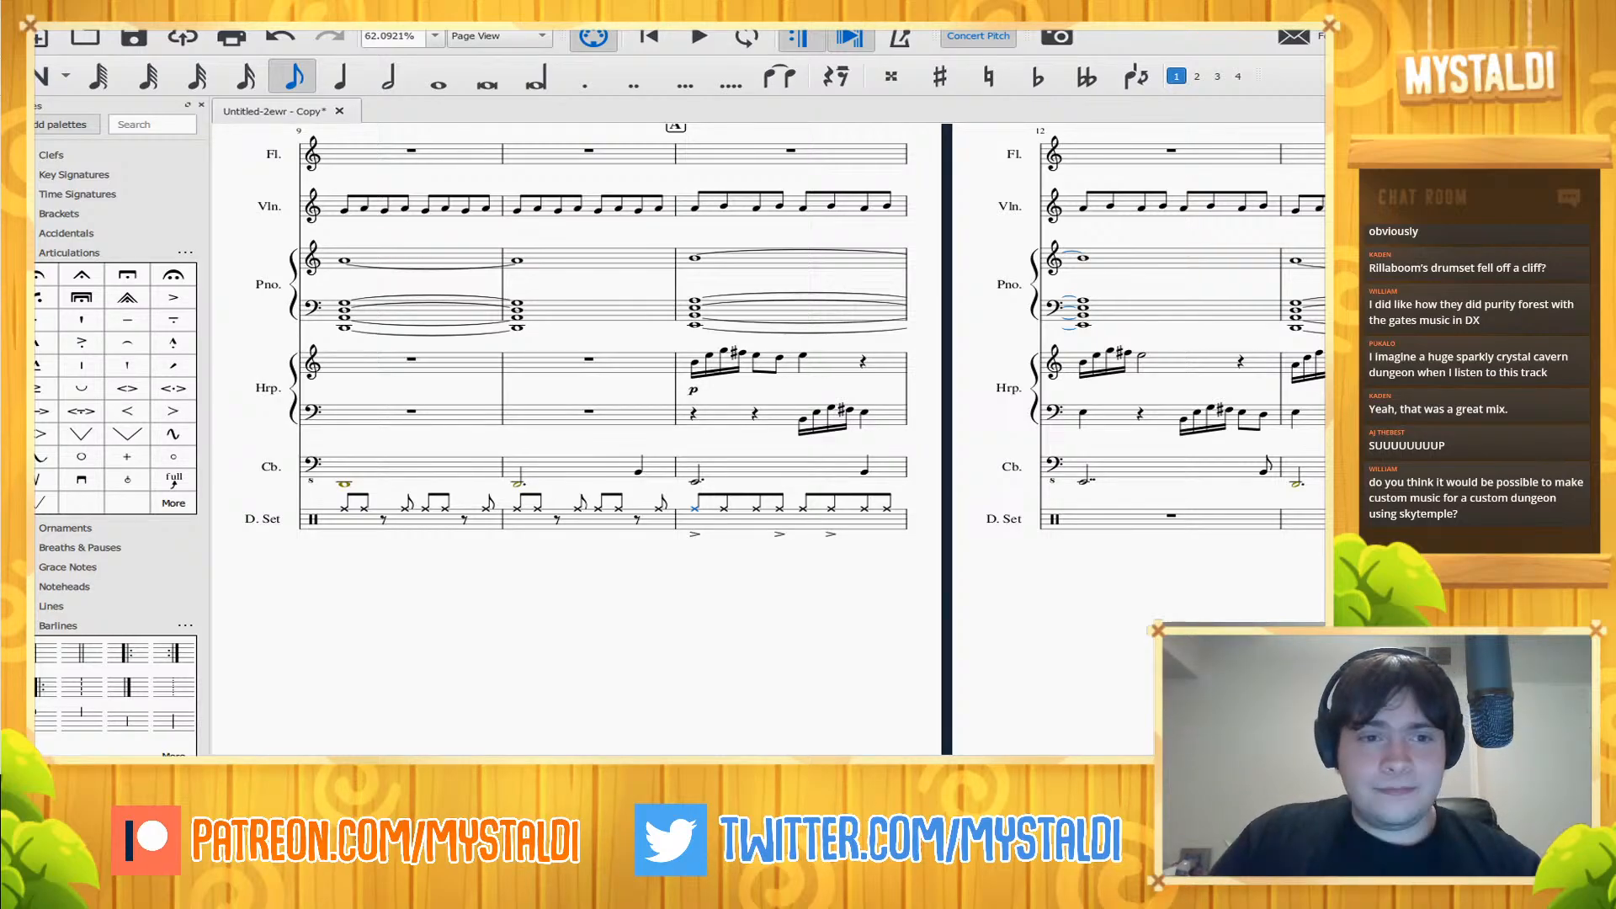
scroll(600, 437, "left", 15)
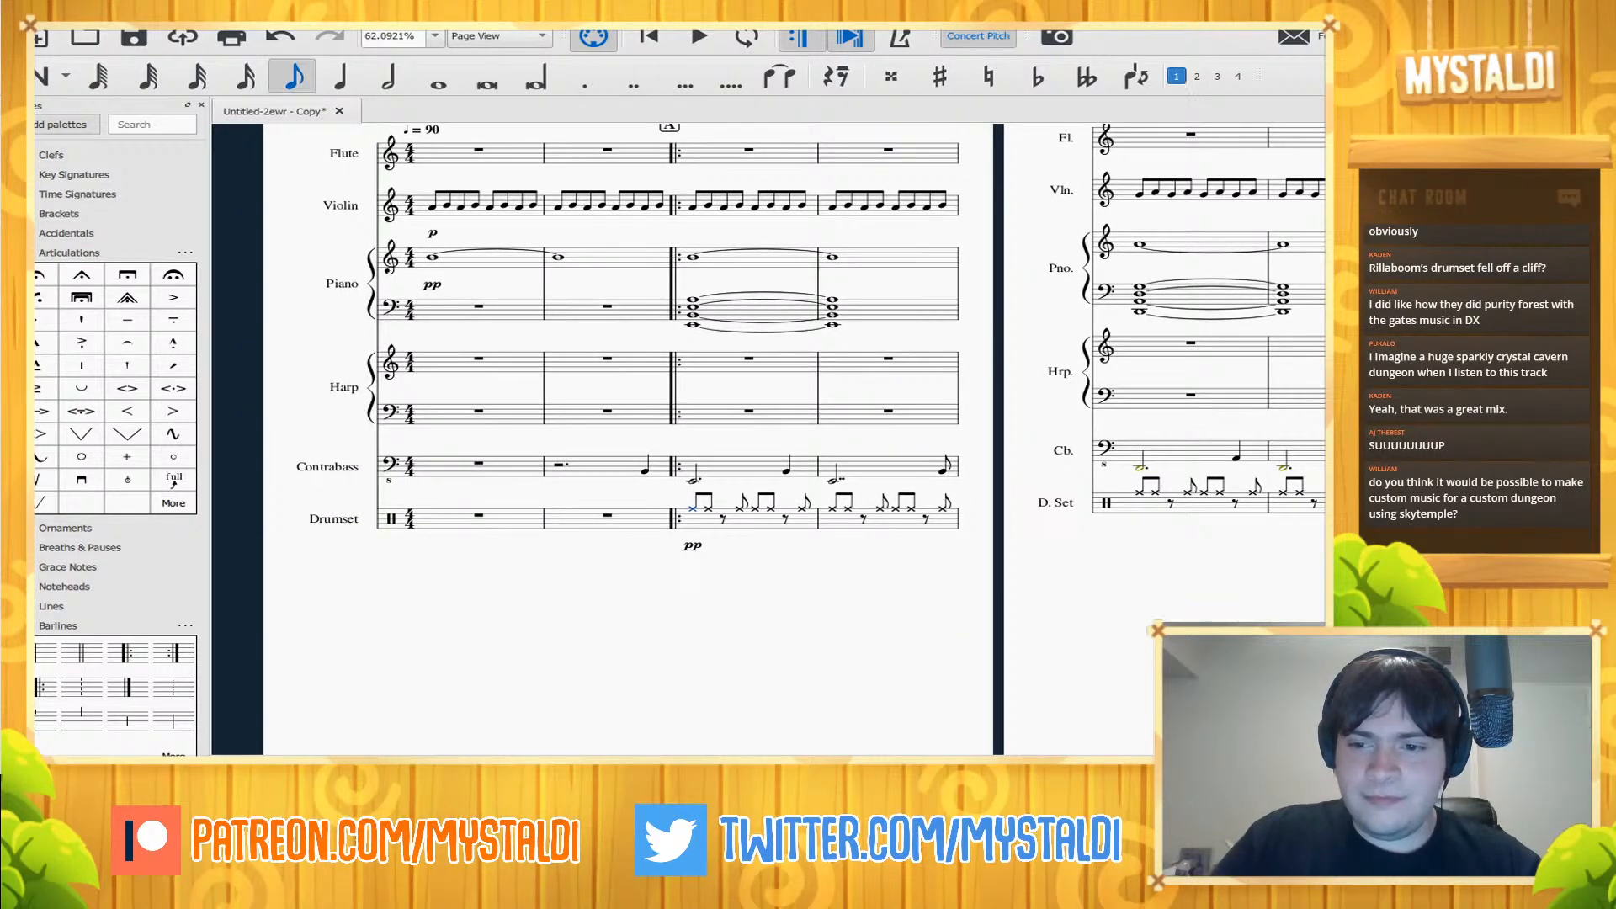
key("space")
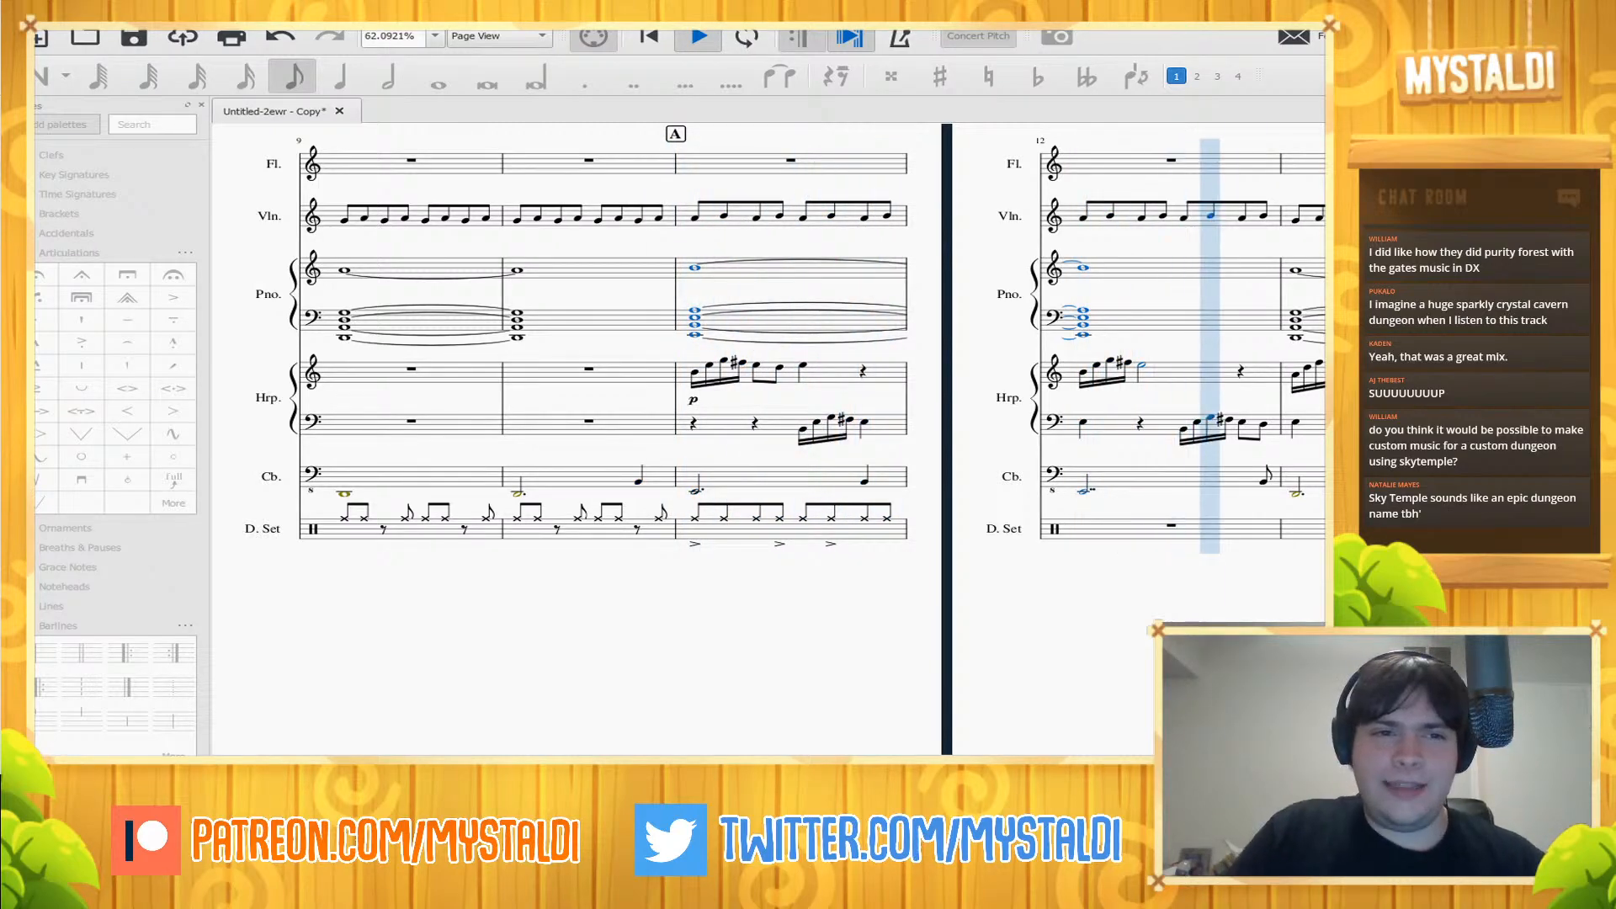
key("space")
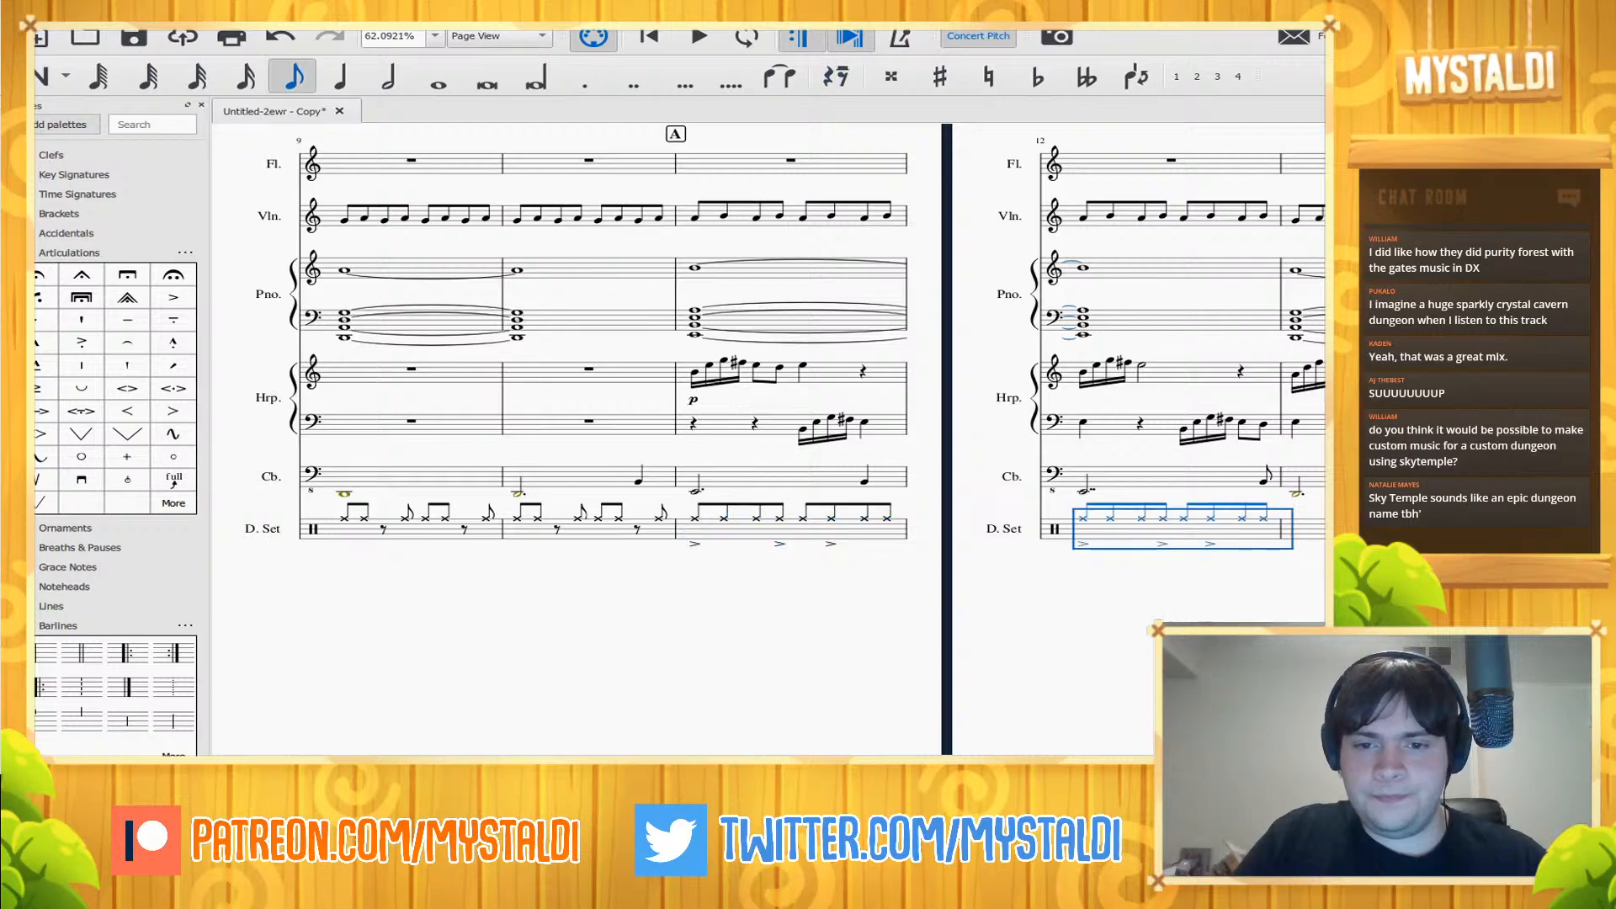
- Repeat the accented ride cymbal pattern from measure 11 into measures 12 to 14, auditioning the copies
key("space")
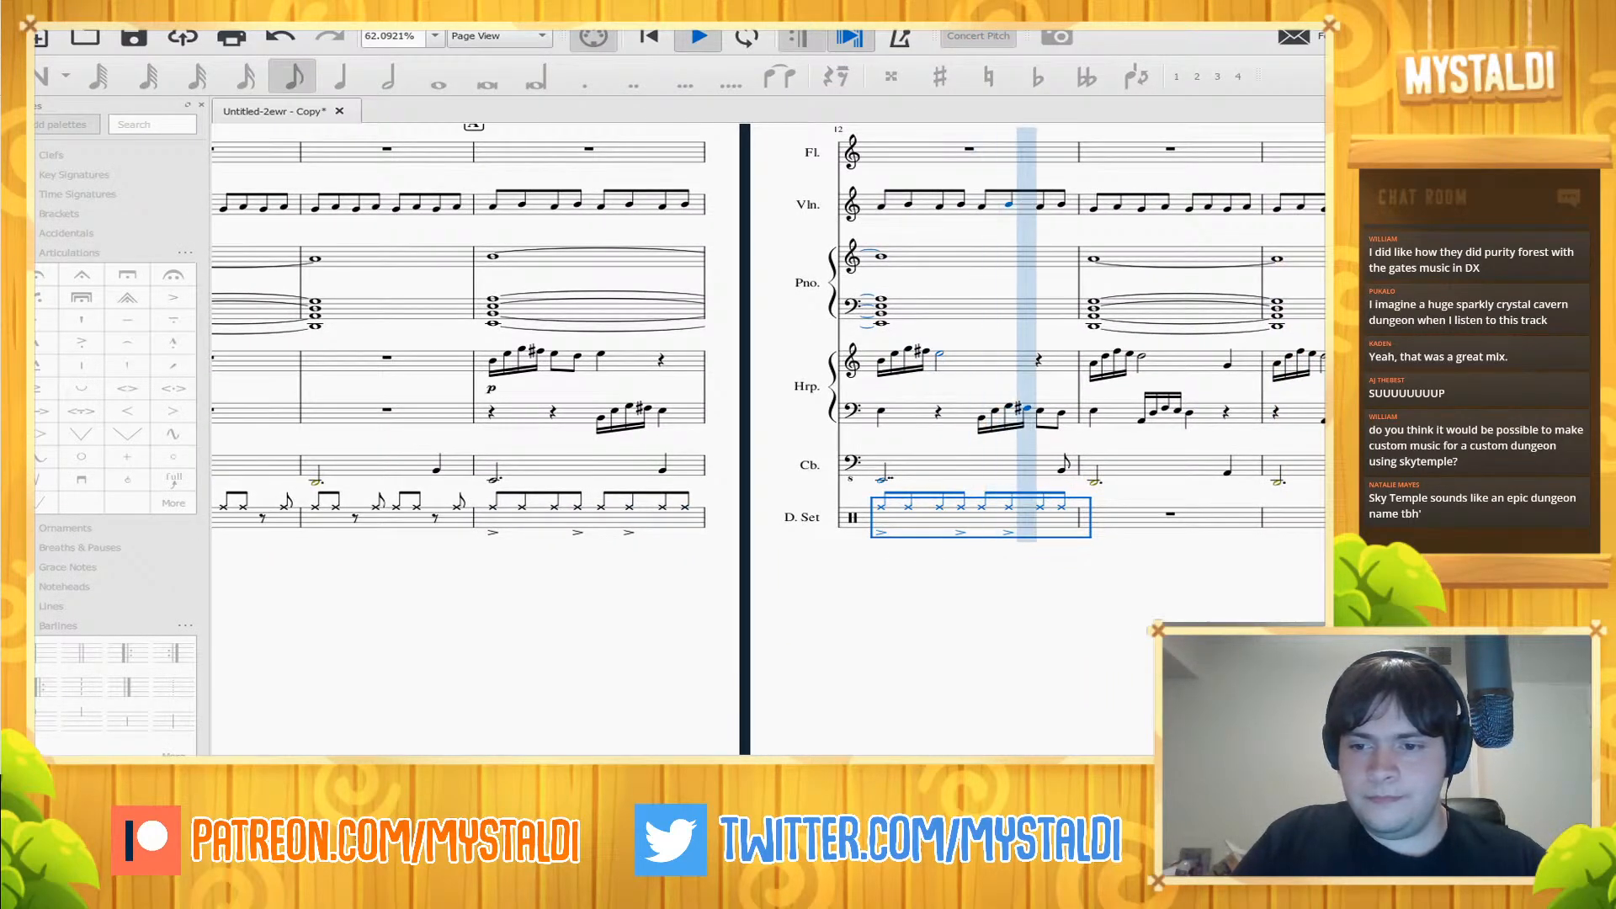
key("space")
key("Right")
key("Left")
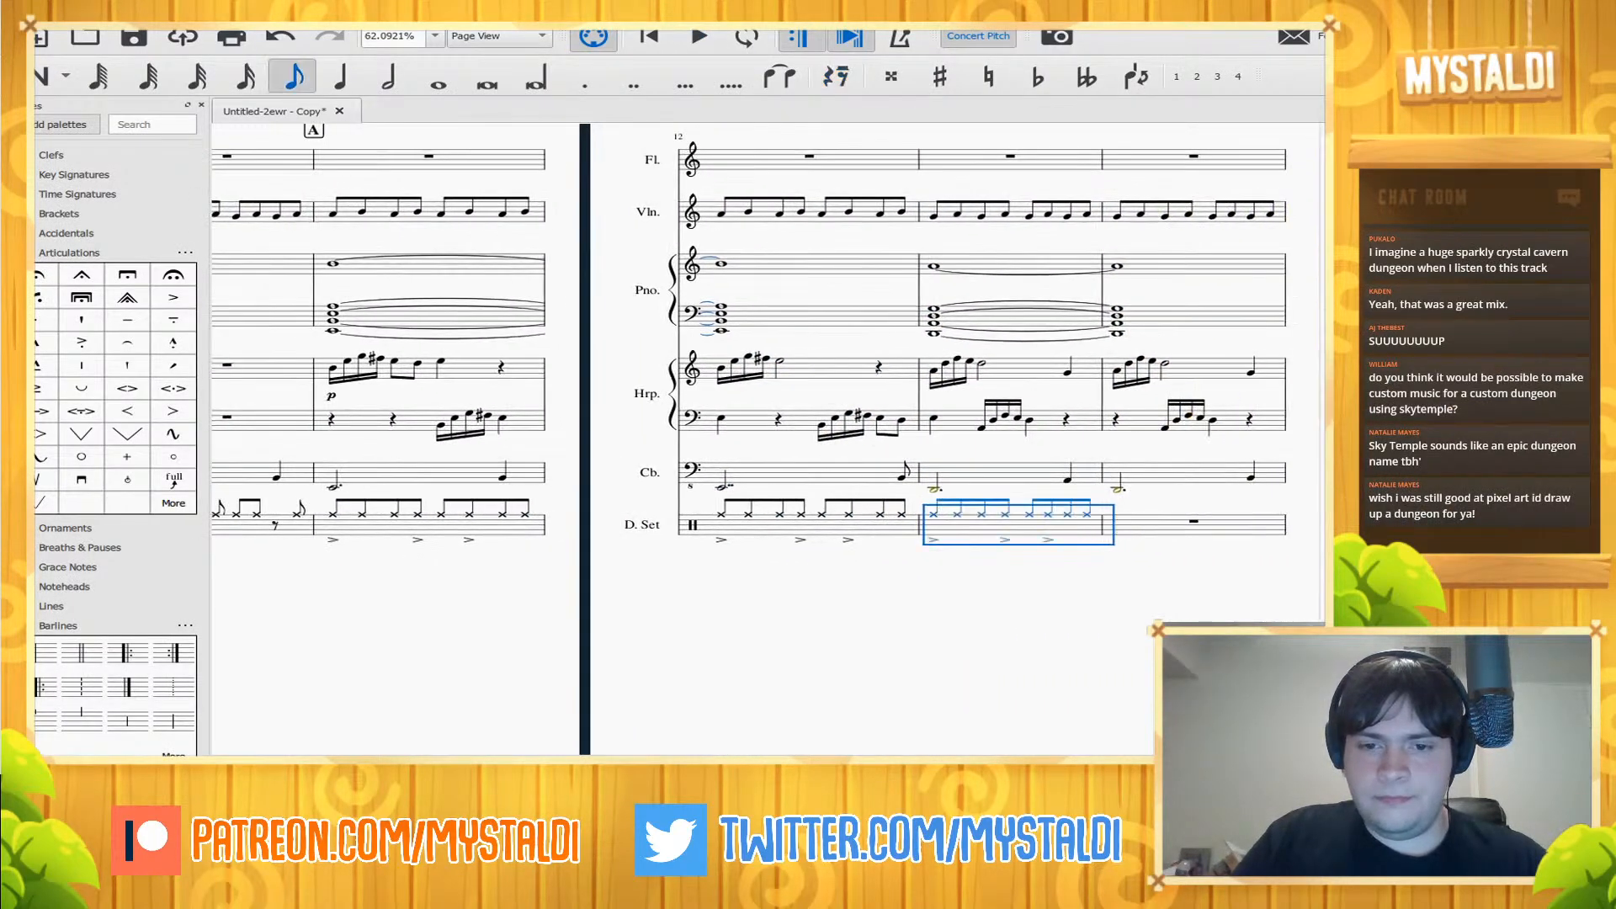
key("r")
key("space")
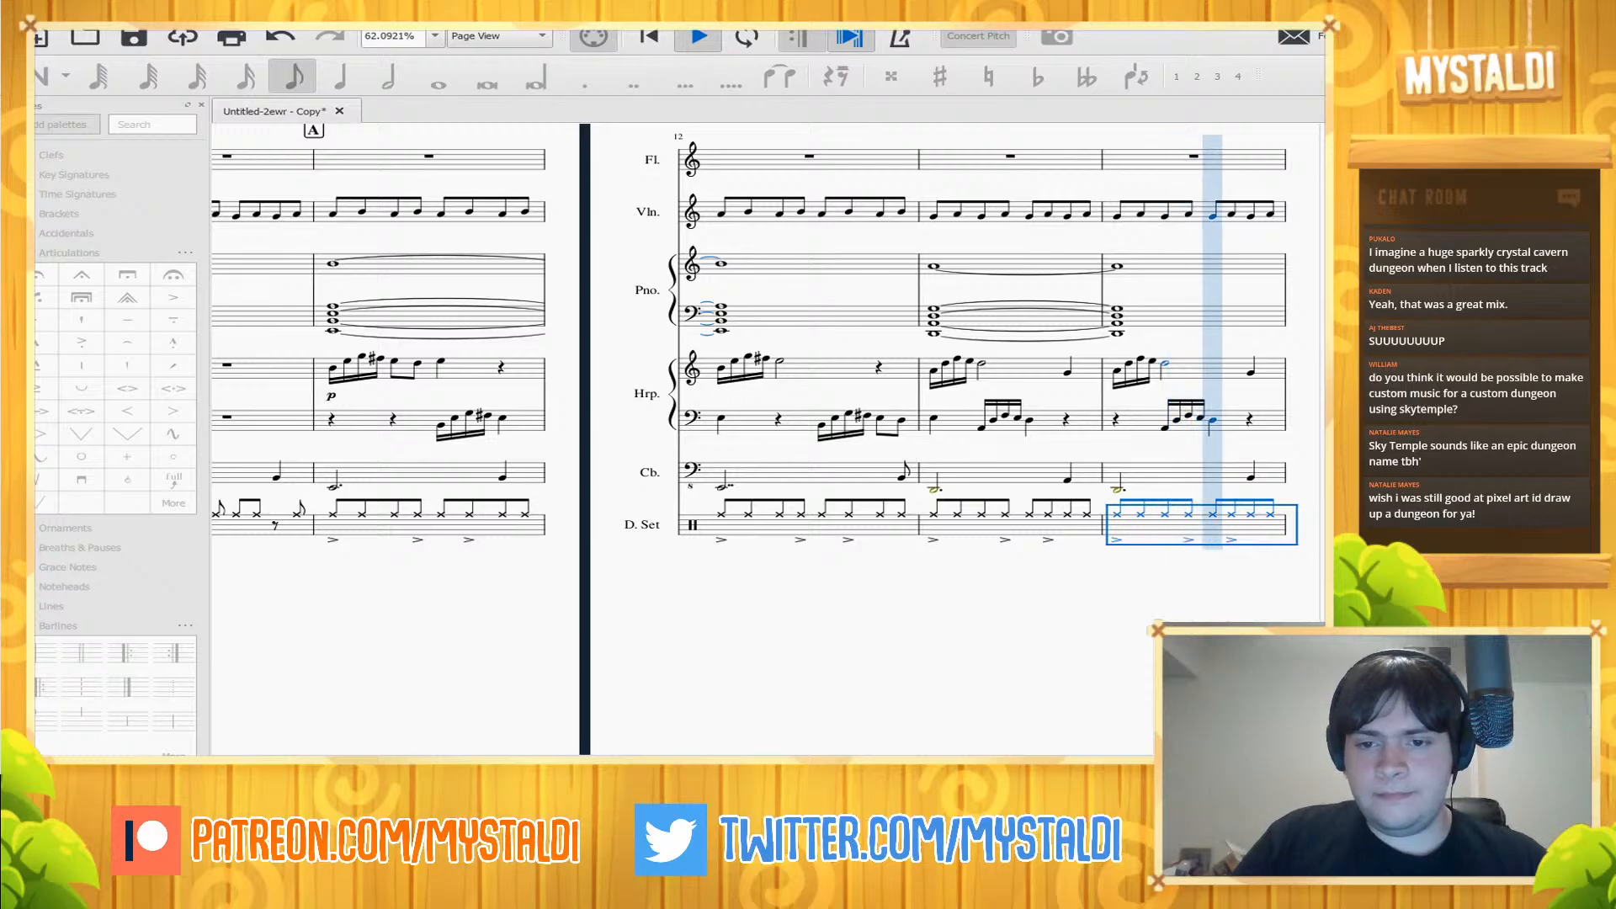
key("space")
- Extend the selection back over the preceding accented drum measures, repeat them into measures 15 to 18 and play back the result
key("shift+Left")
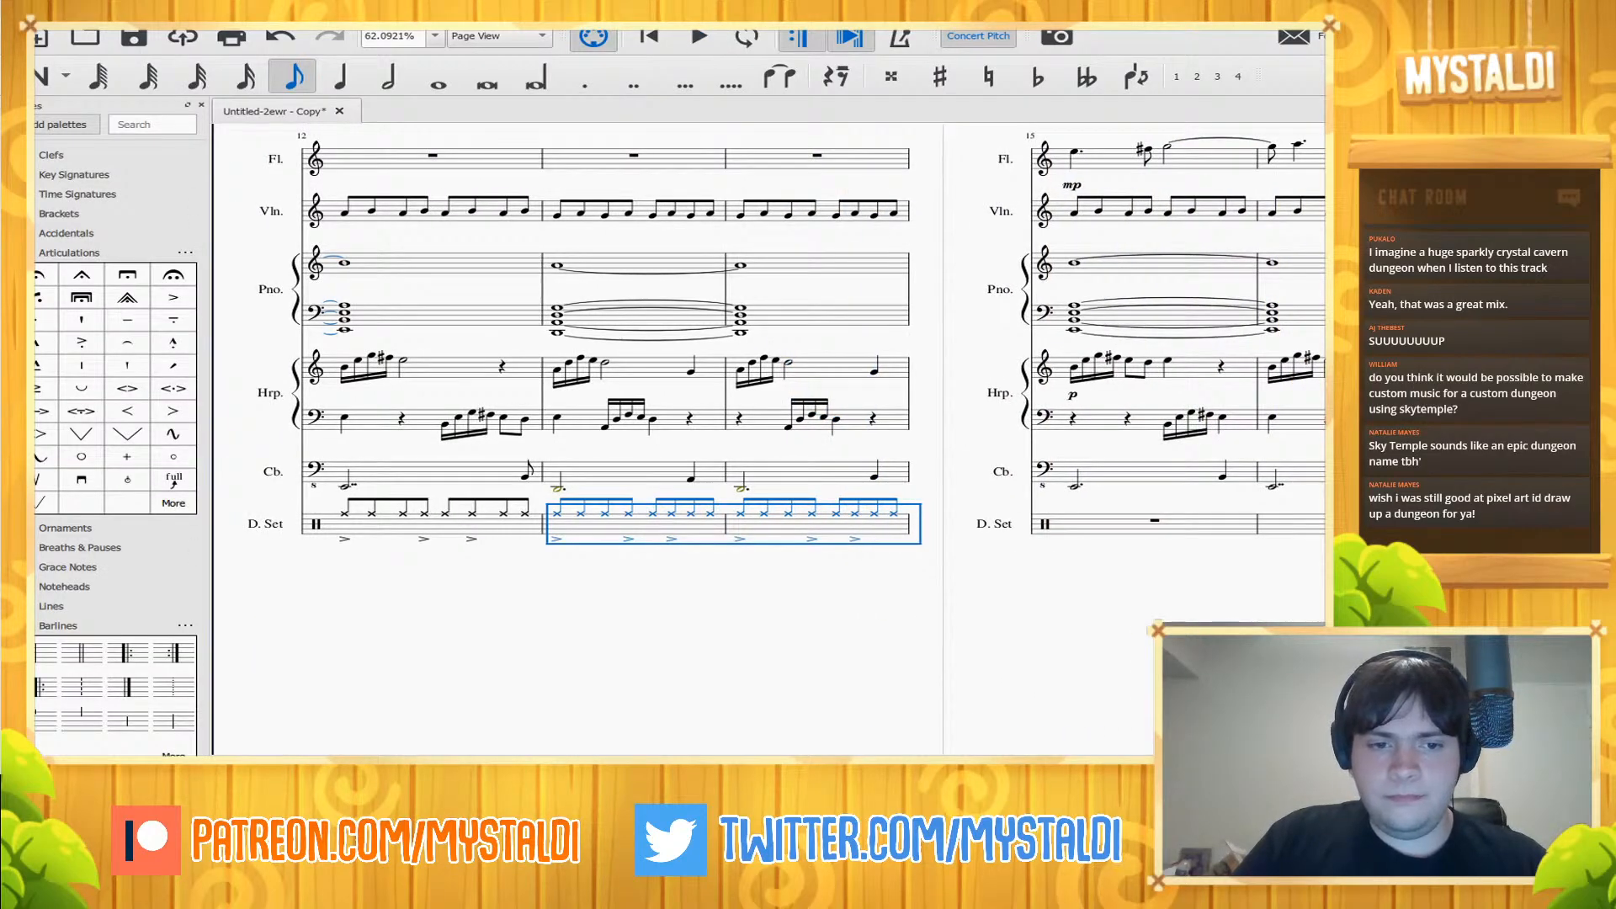
key("shift+Left")
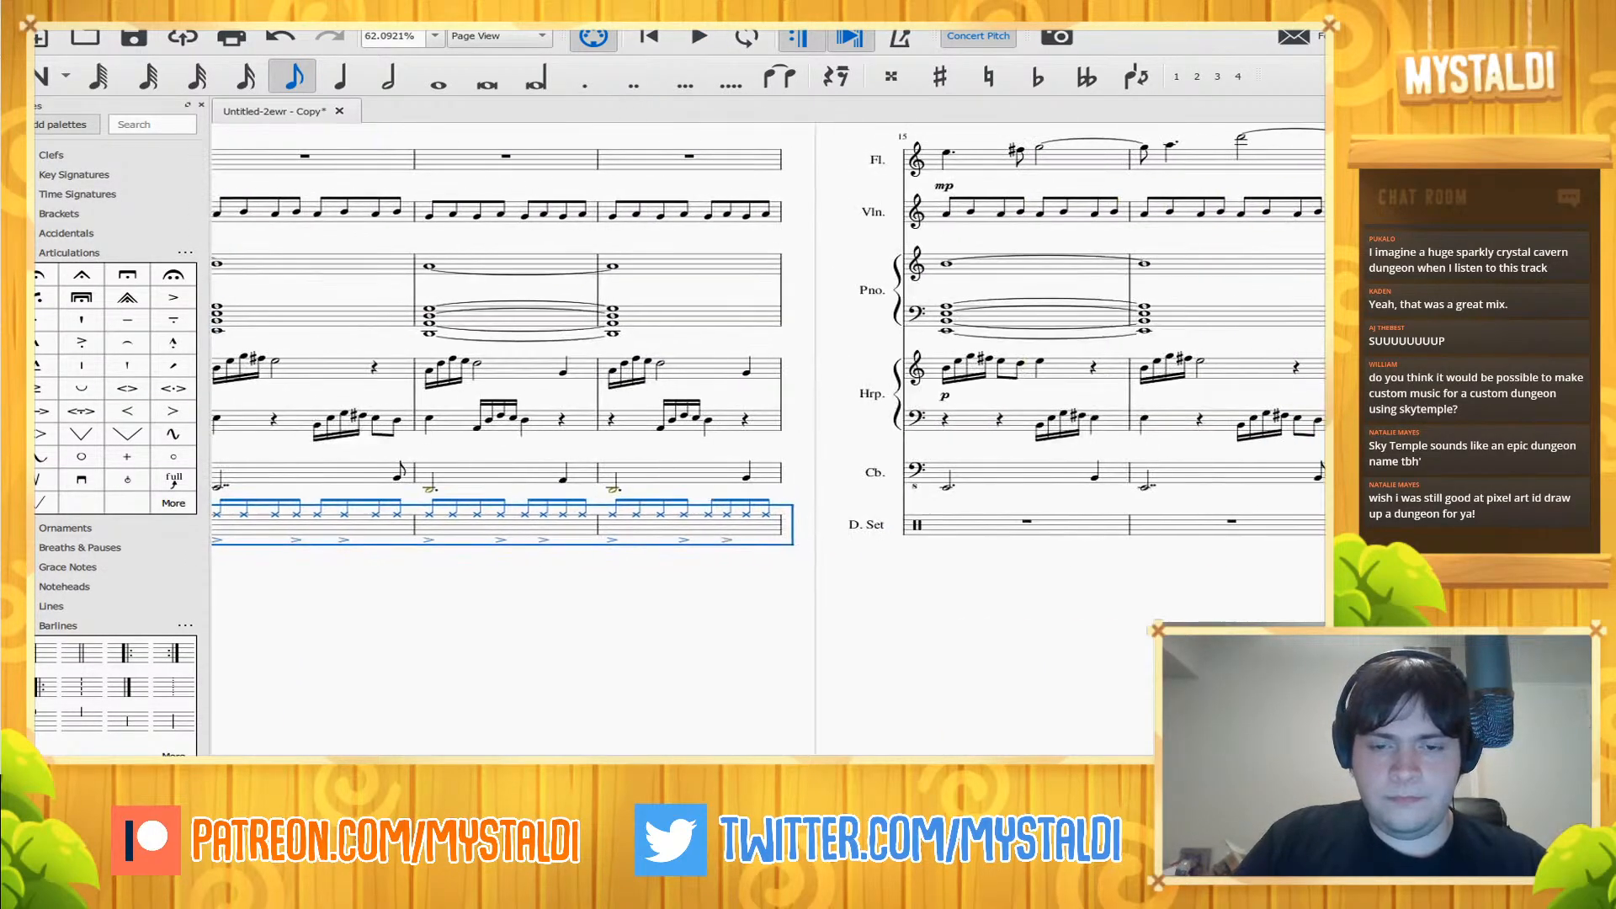
key("r")
key("space")
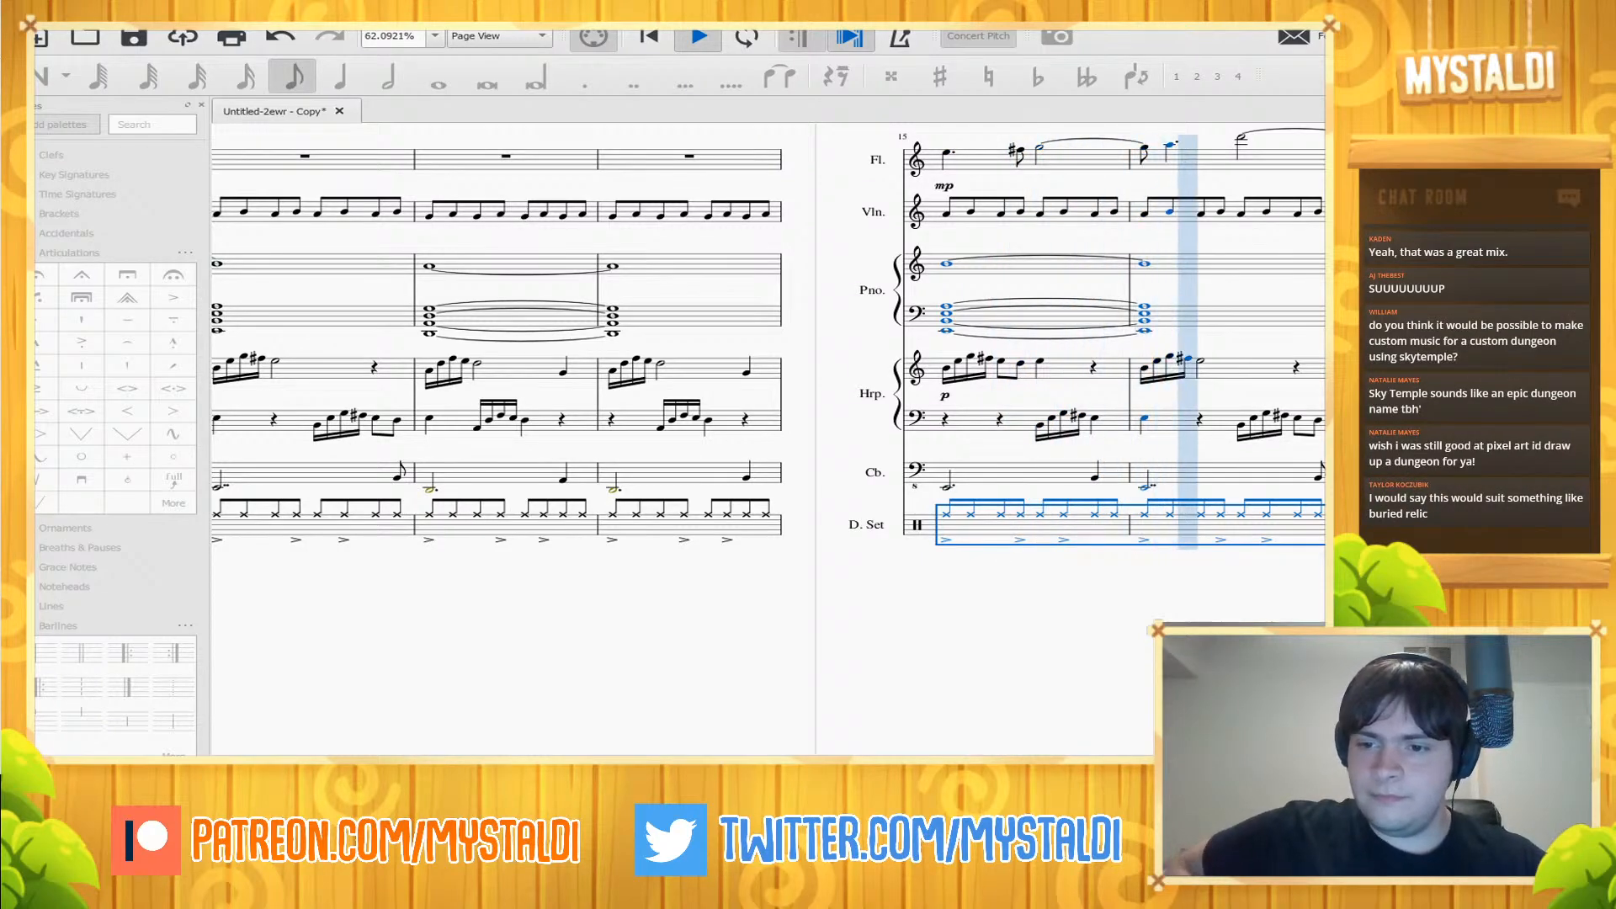
key("space")
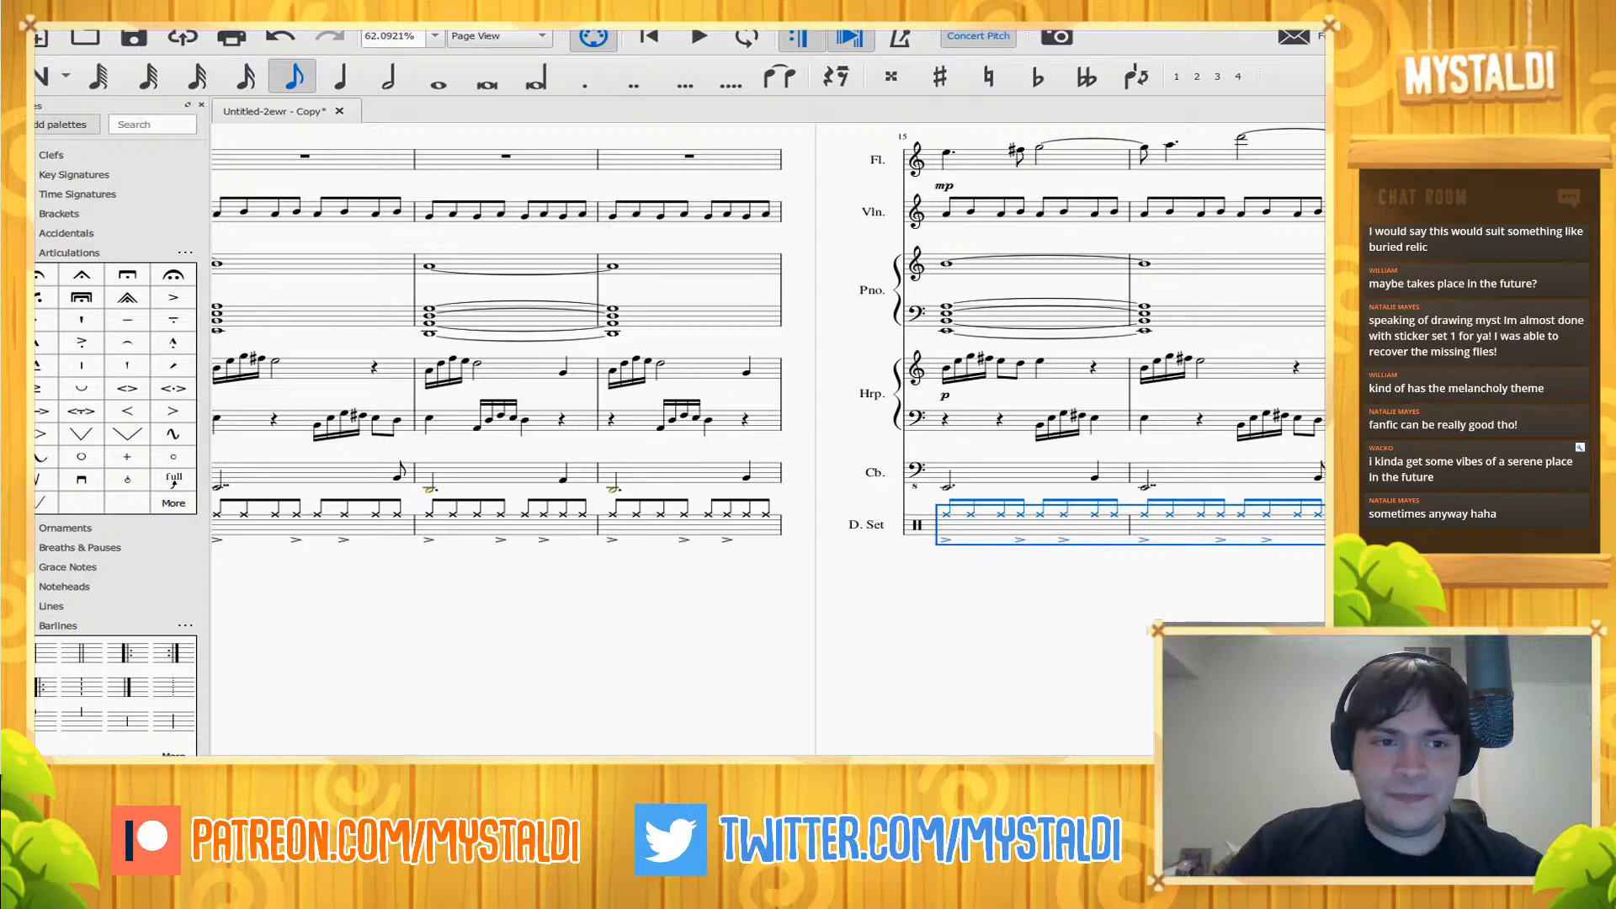
key("space")
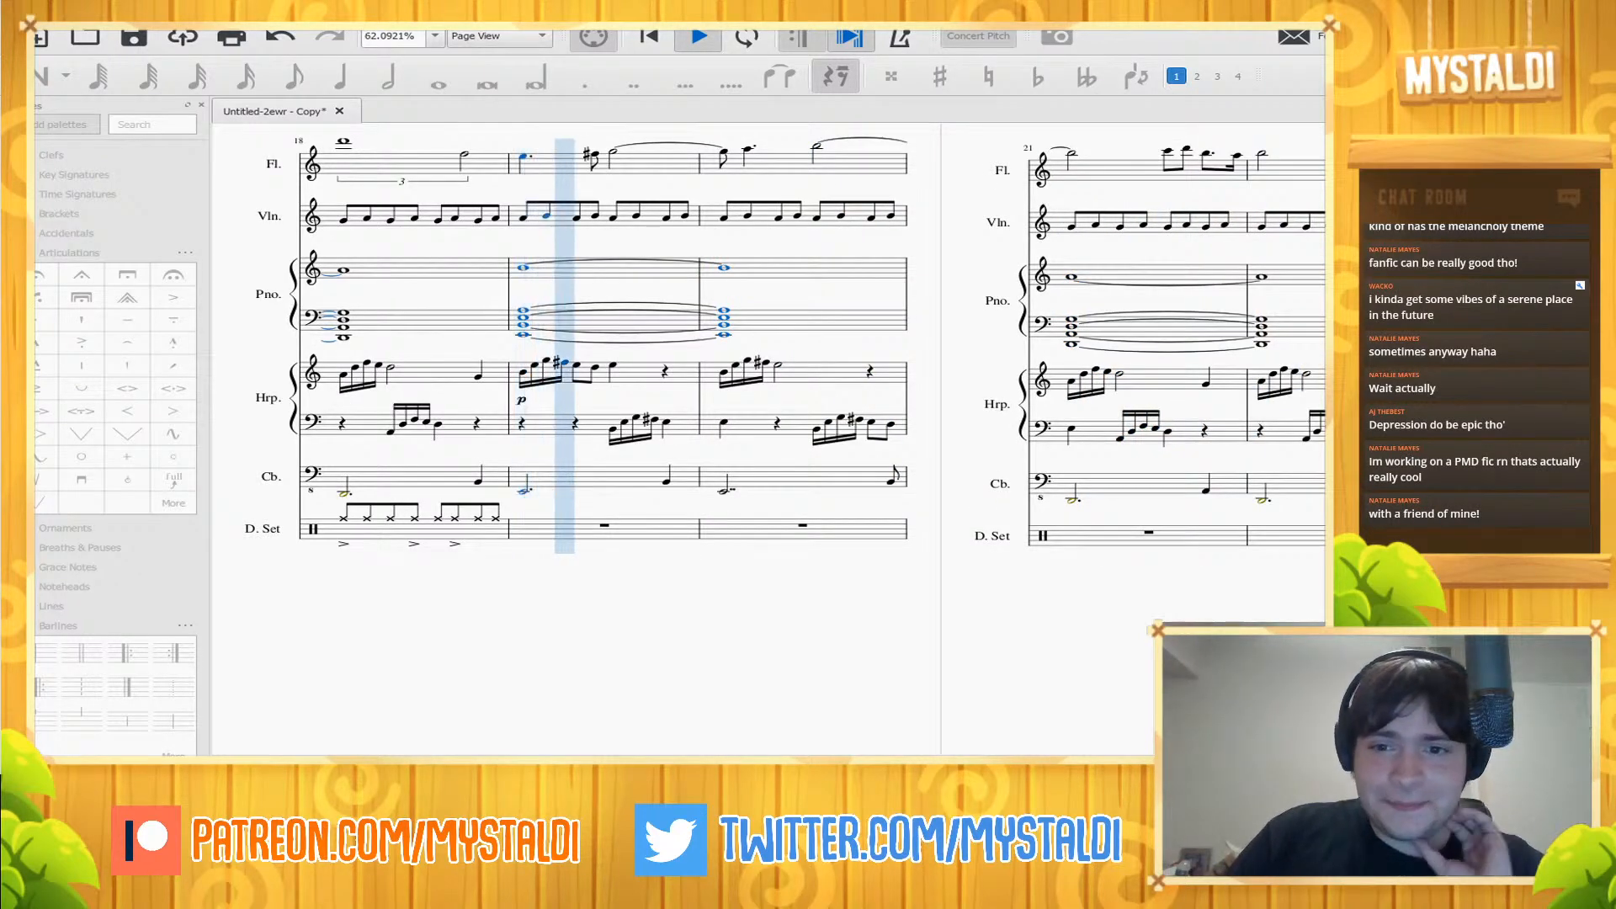
key("space")
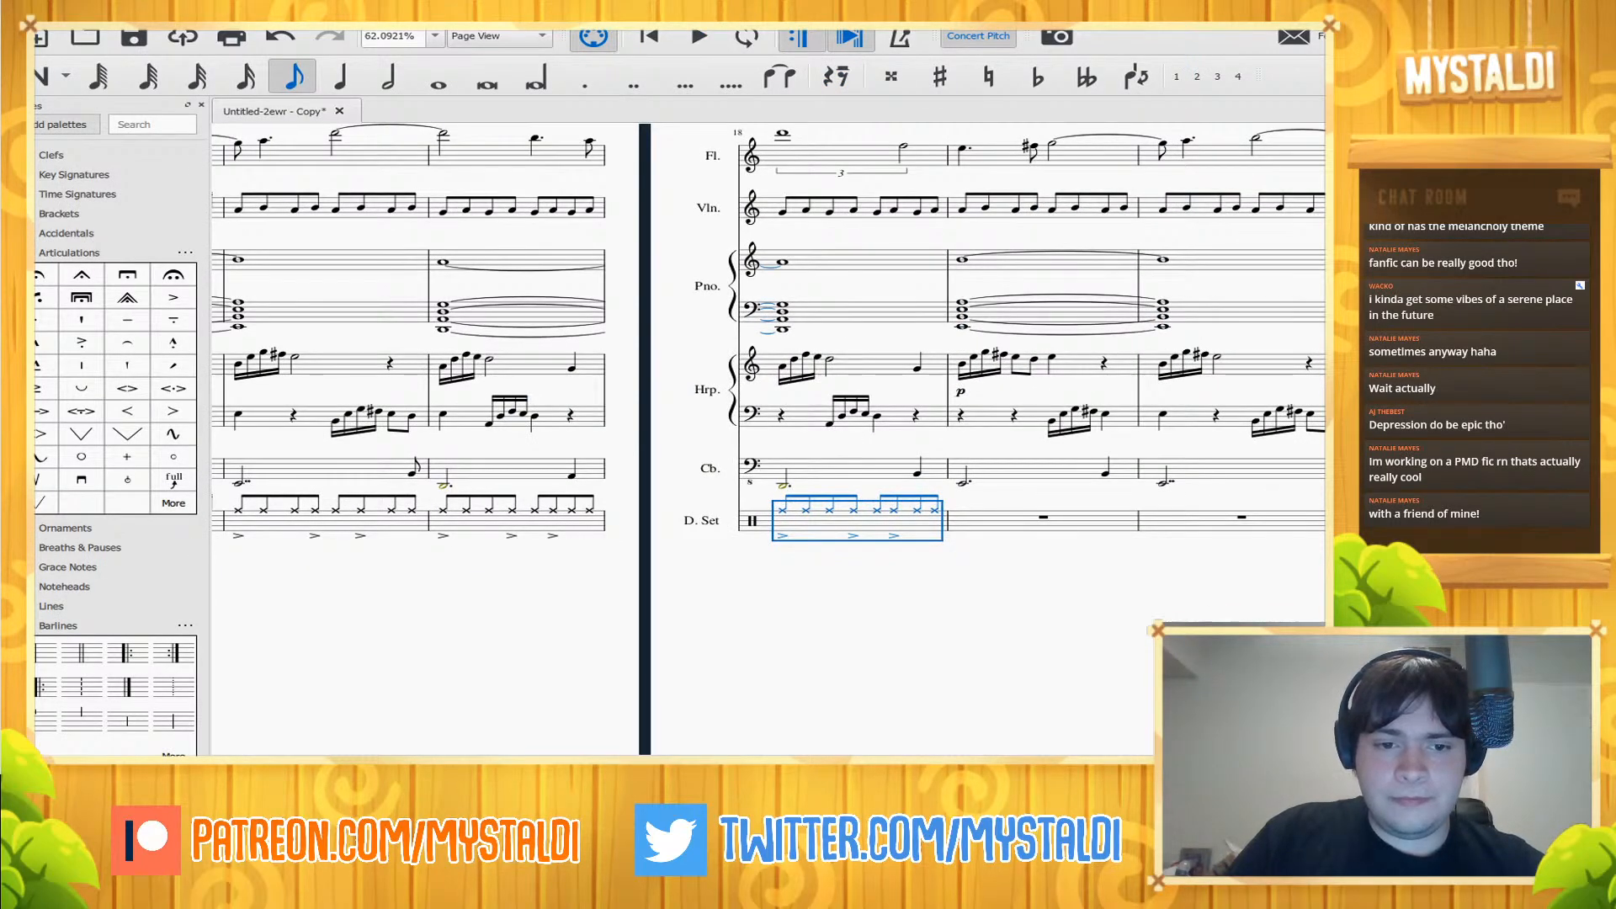
- Enter a ride cymbal rhythm of sixteenth and eighth notes in drumset measure 19, with eighth rests between the last notes
left_click_drag(892, 618, 720, 585)
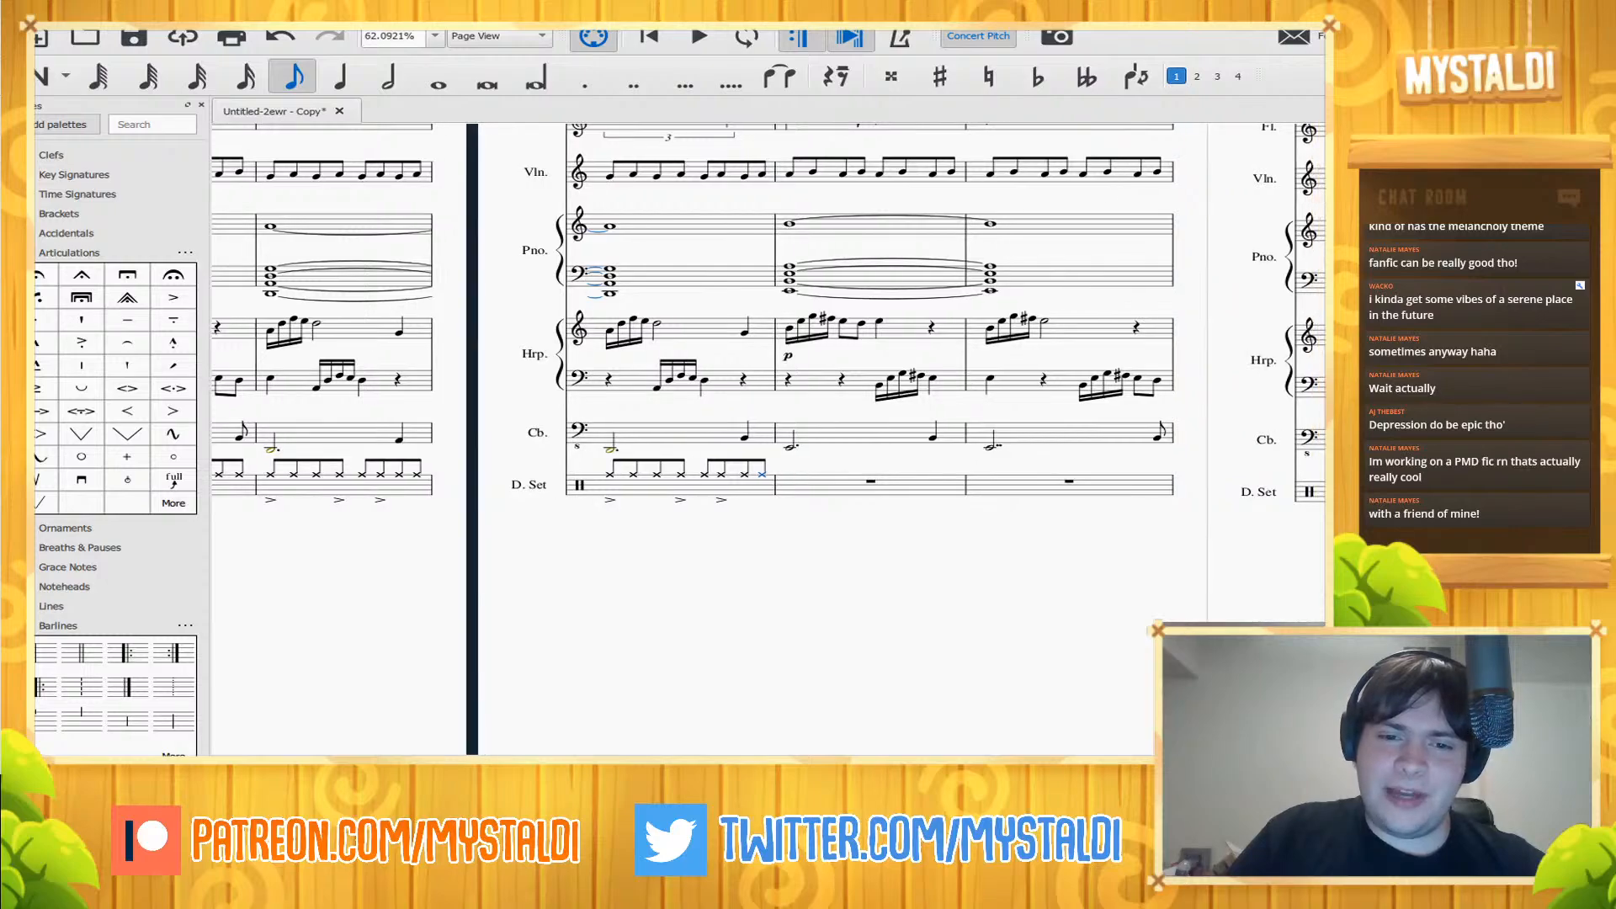
key("n")
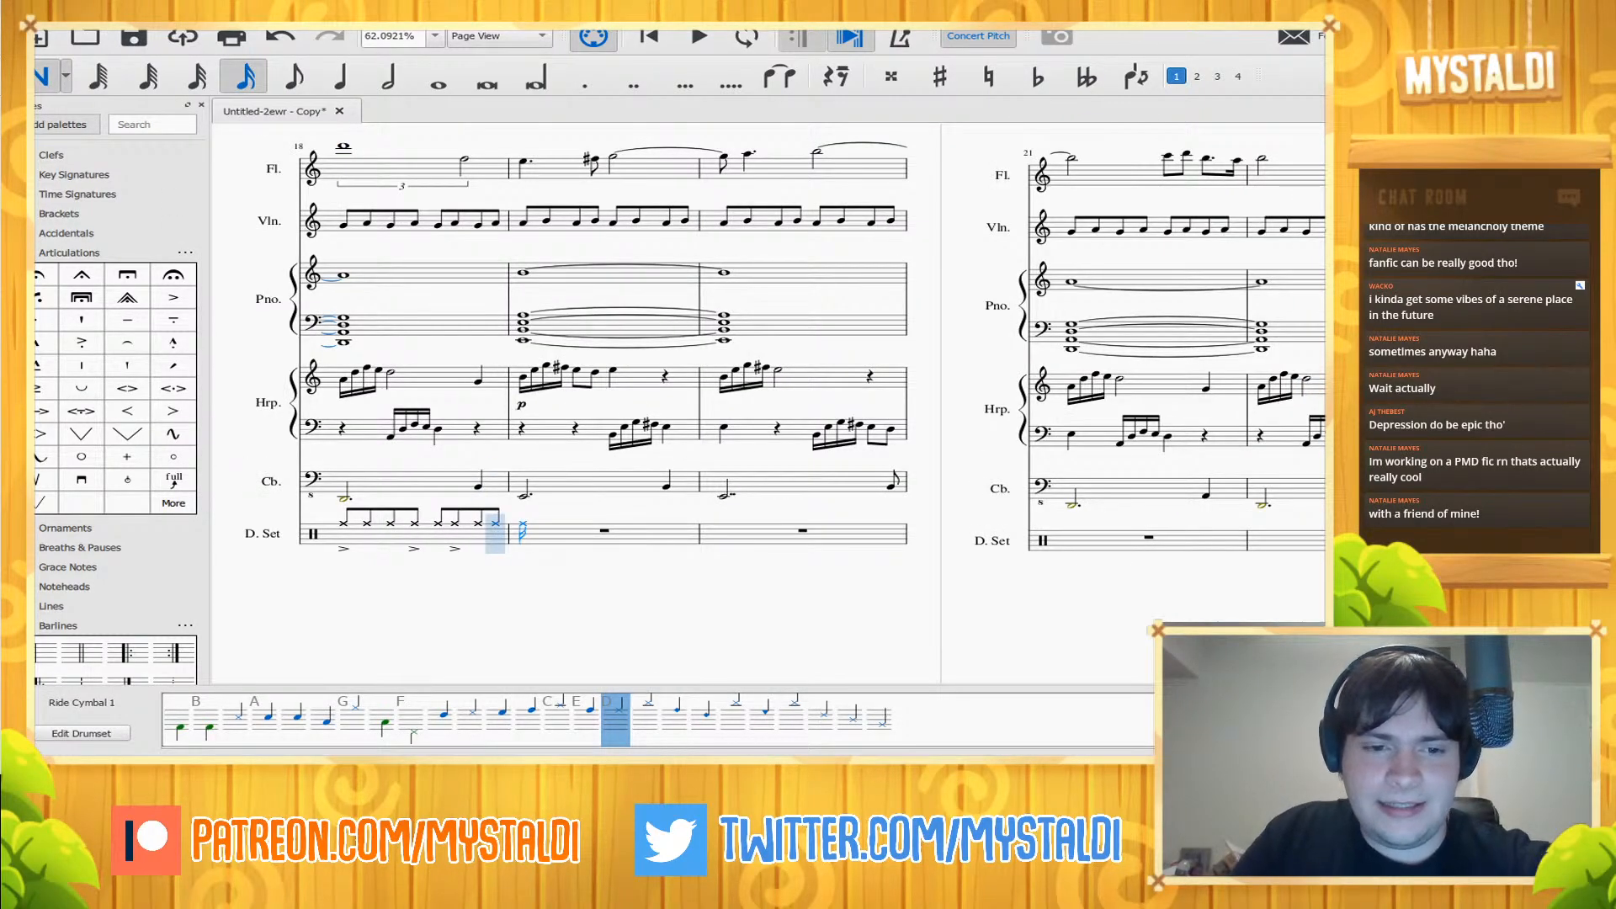
key("4")
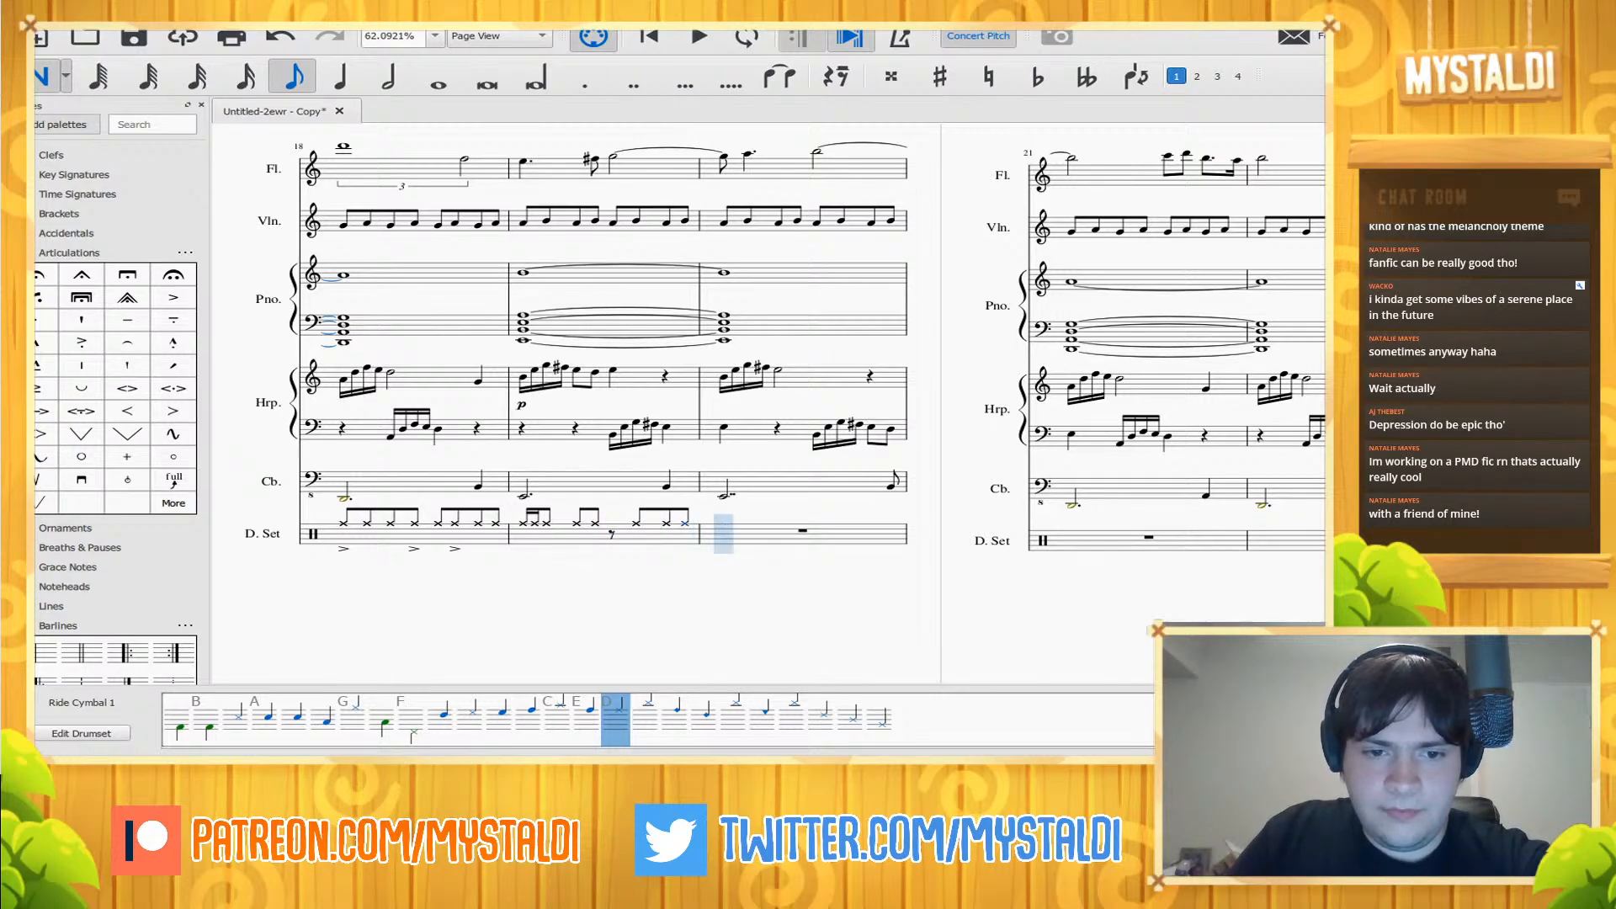
key("Delete")
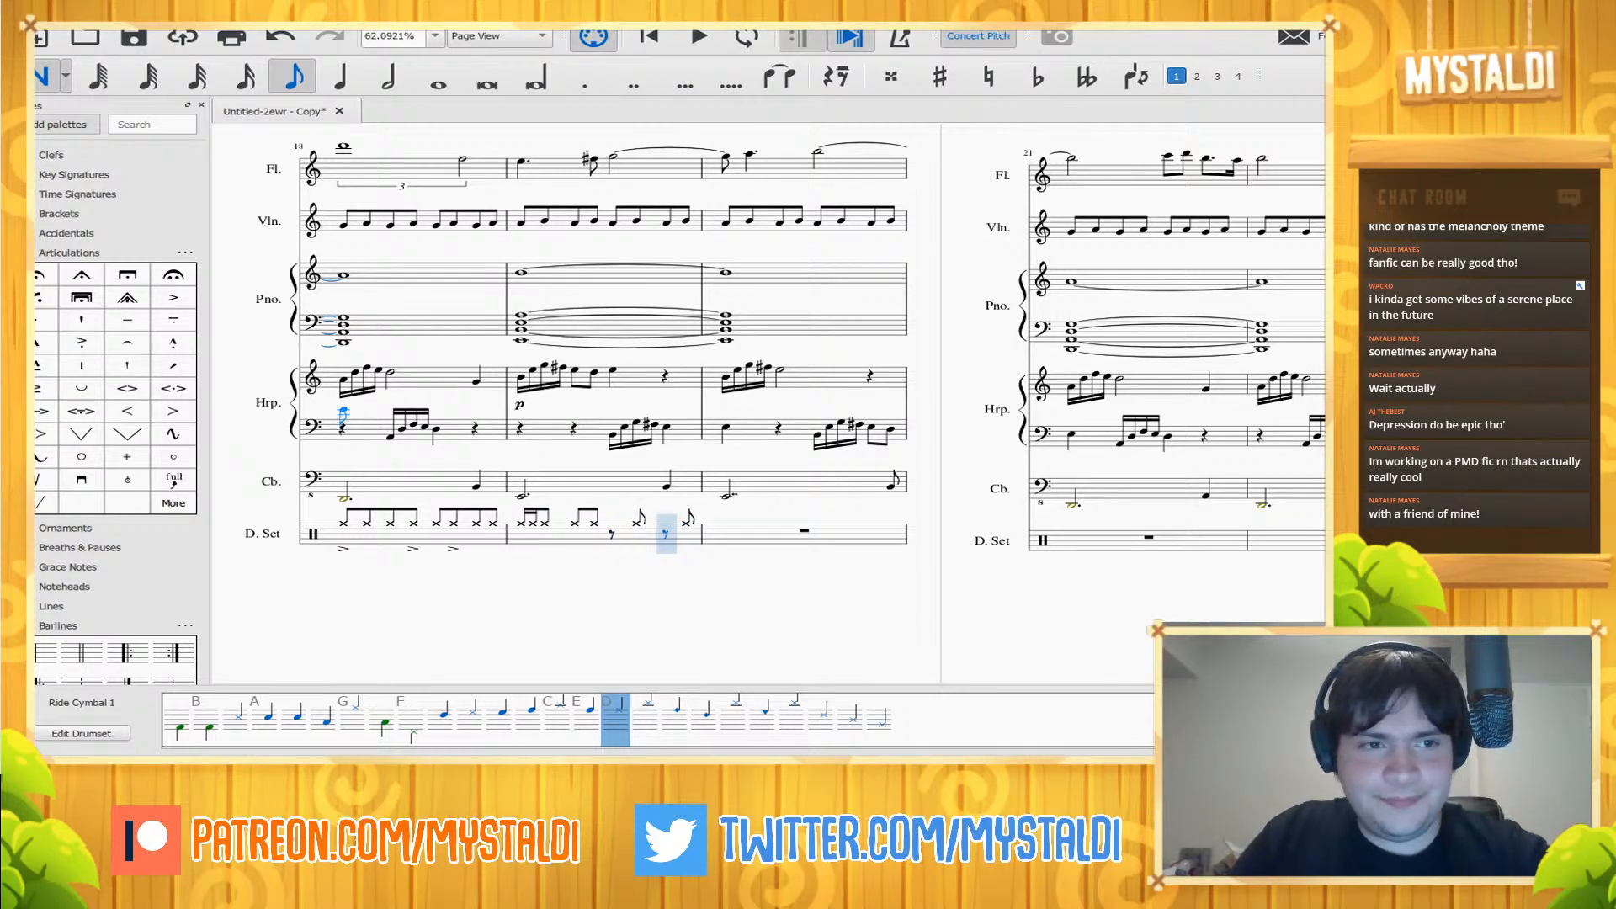
key("Escape")
- Copy the drumset rhythm of measure 19 into measure 20 and play back the result
left_click(561, 537)
key("ctrl+c")
left_click(770, 536)
key("ctrl+v")
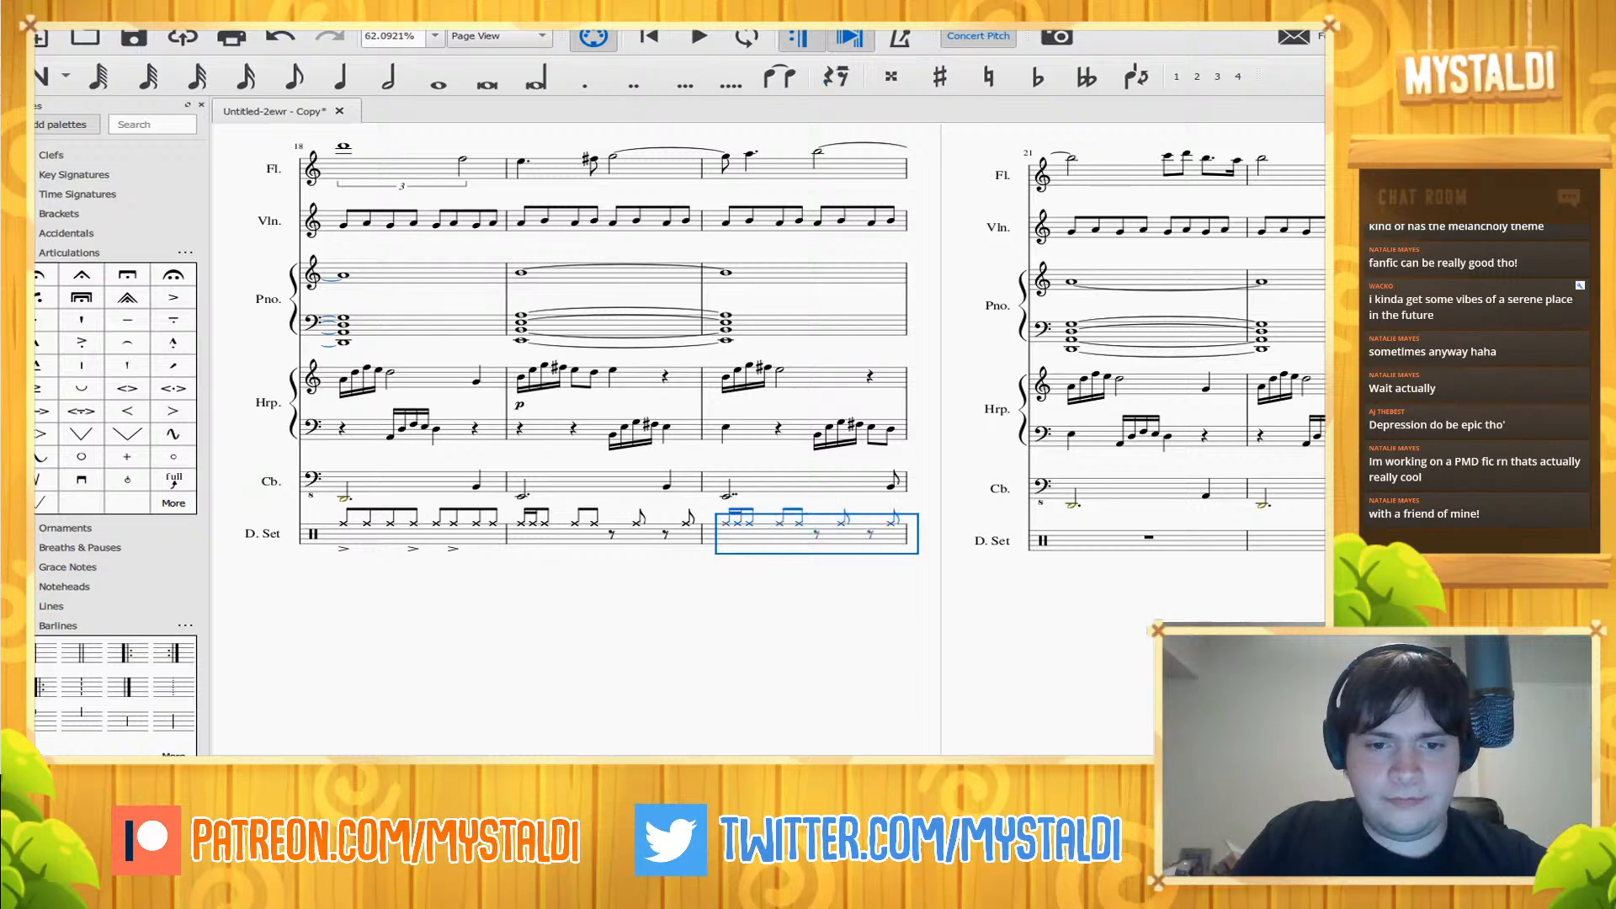
key("Escape")
key("space")
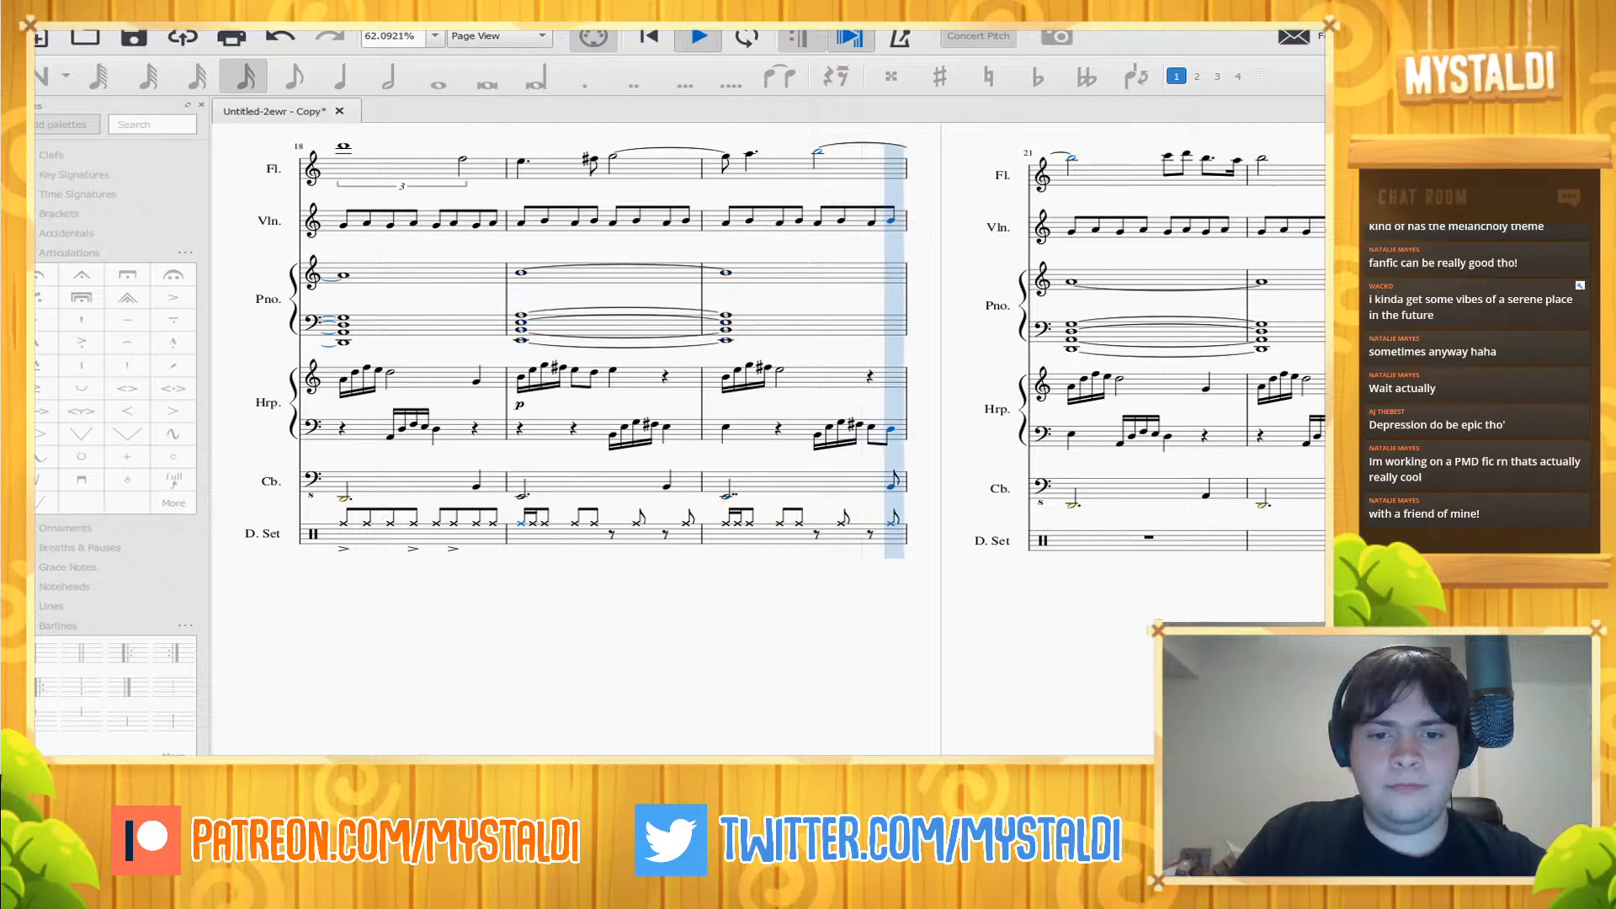
key("space")
- Enter a denser ride cymbal rhythm in drumset measure 21, ending with two single eighth notes separated by an eighth rest
left_click(806, 533)
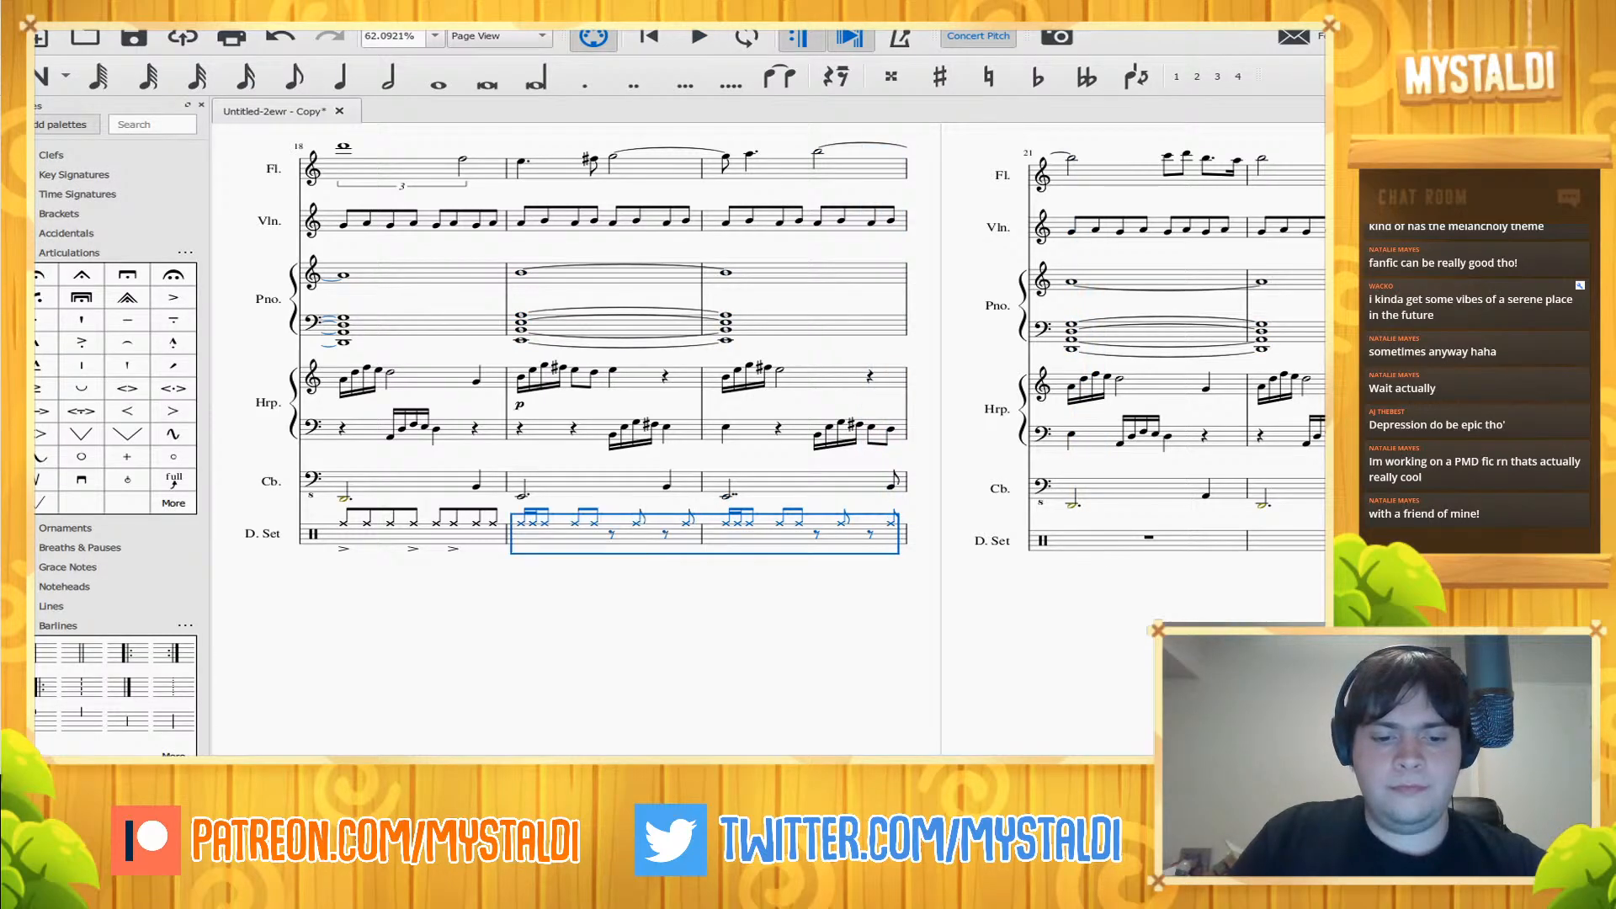
scroll(767, 437, "right", 5)
key("n")
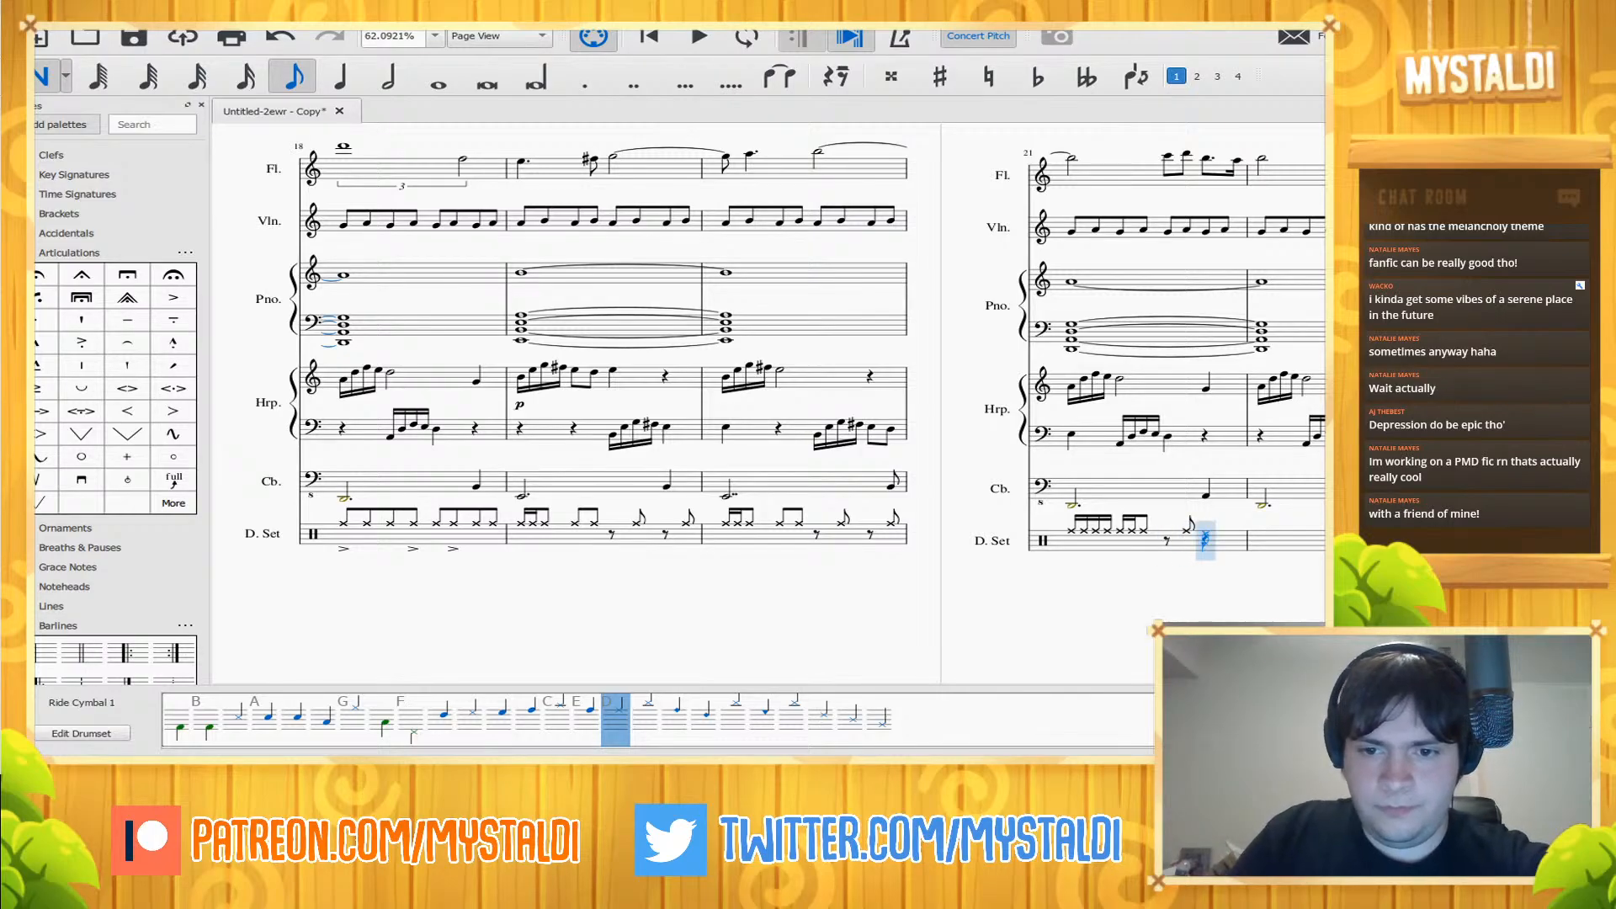
key("d")
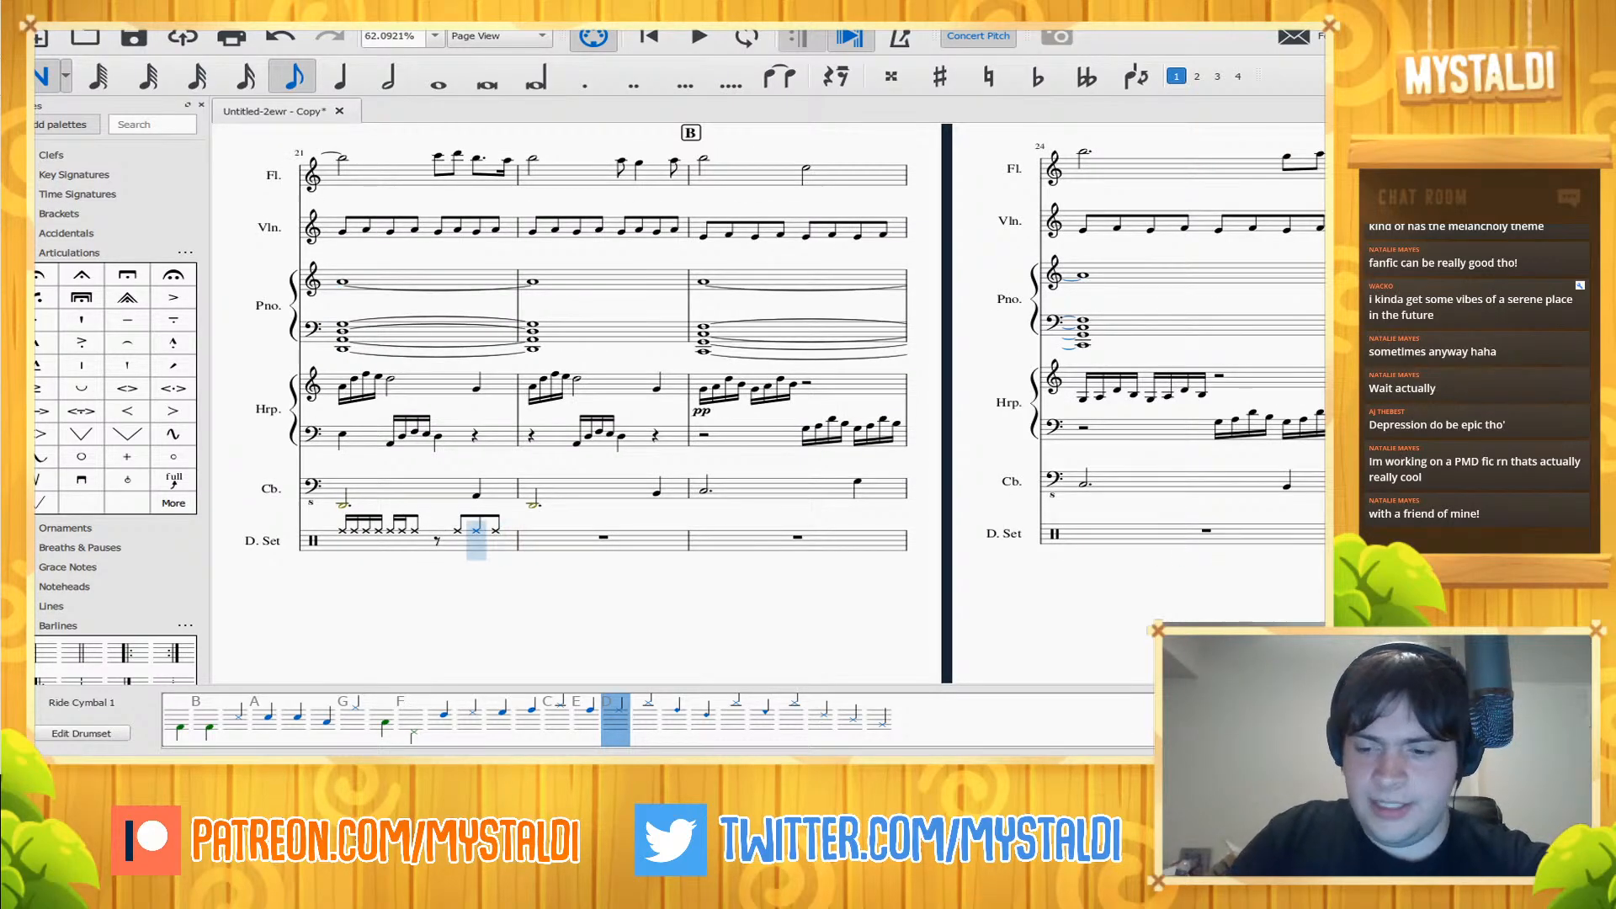
key("Escape")
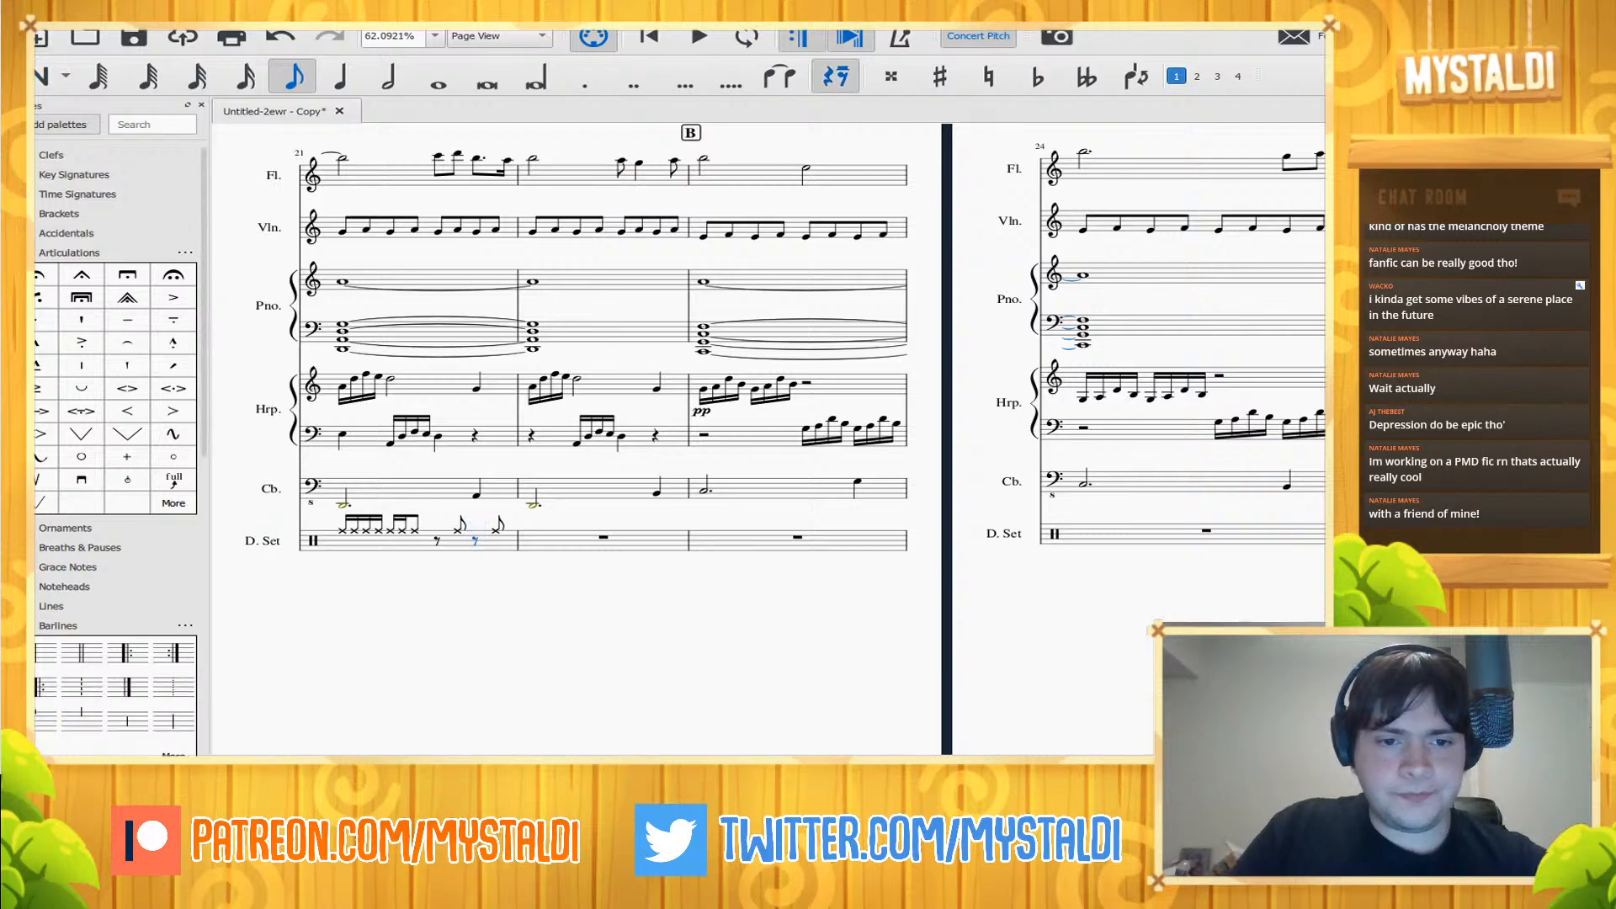
- Copy the drumset rhythm of measure 21 into measure 22
left_click_drag(421, 599, 1032, 552)
left_click(1035, 502)
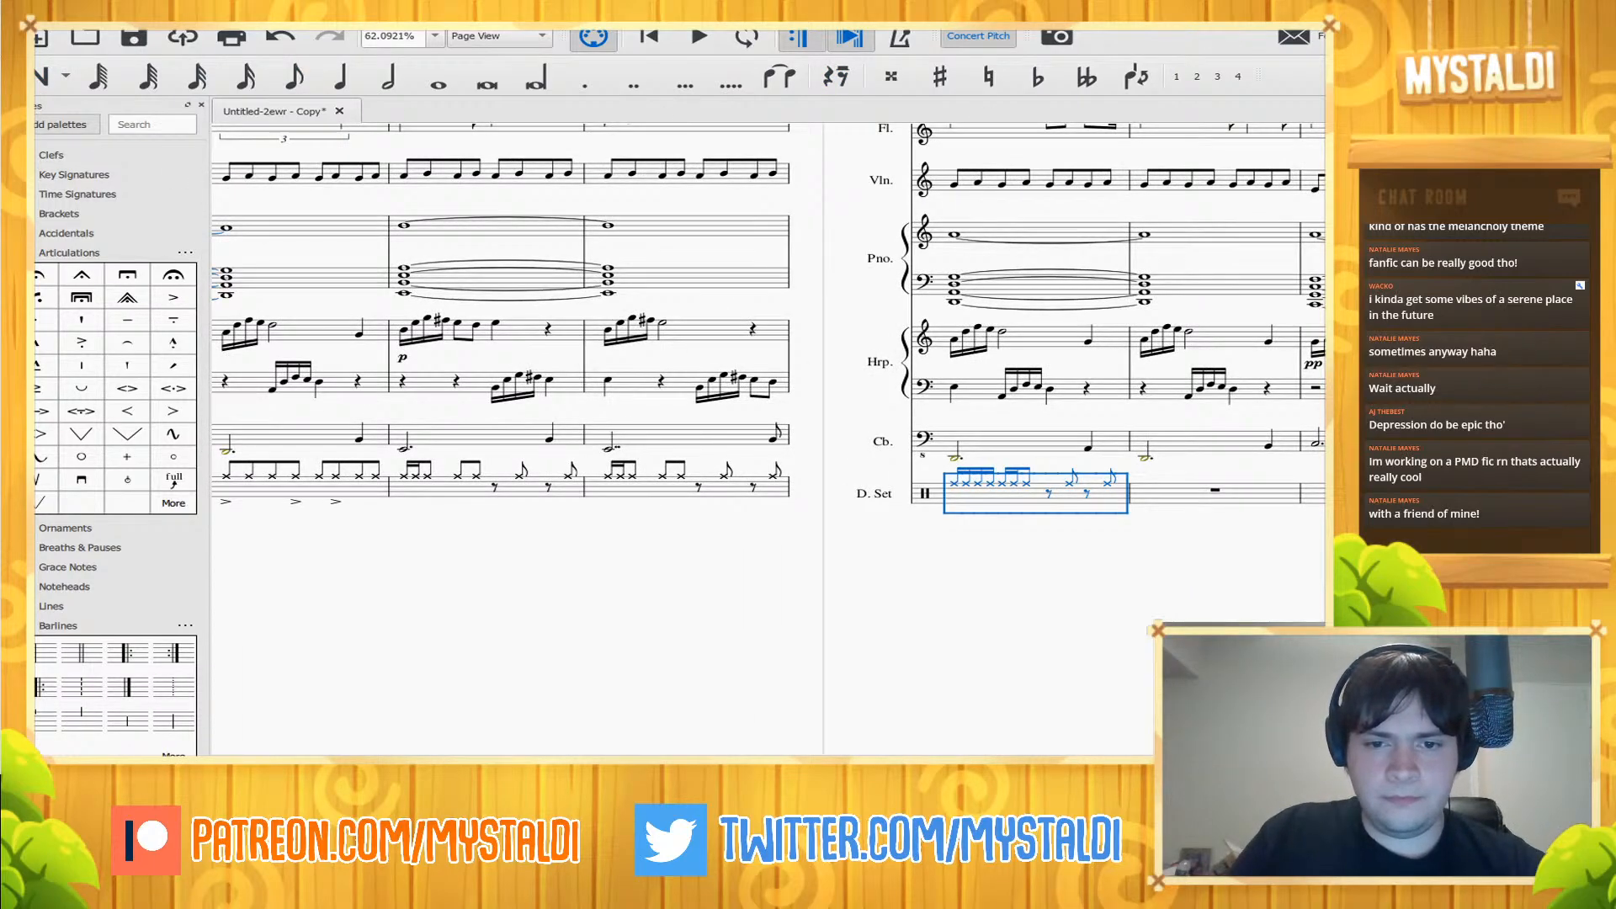
key("ctrl+v")
left_click_drag(716, 599, 1047, 568)
key("Escape")
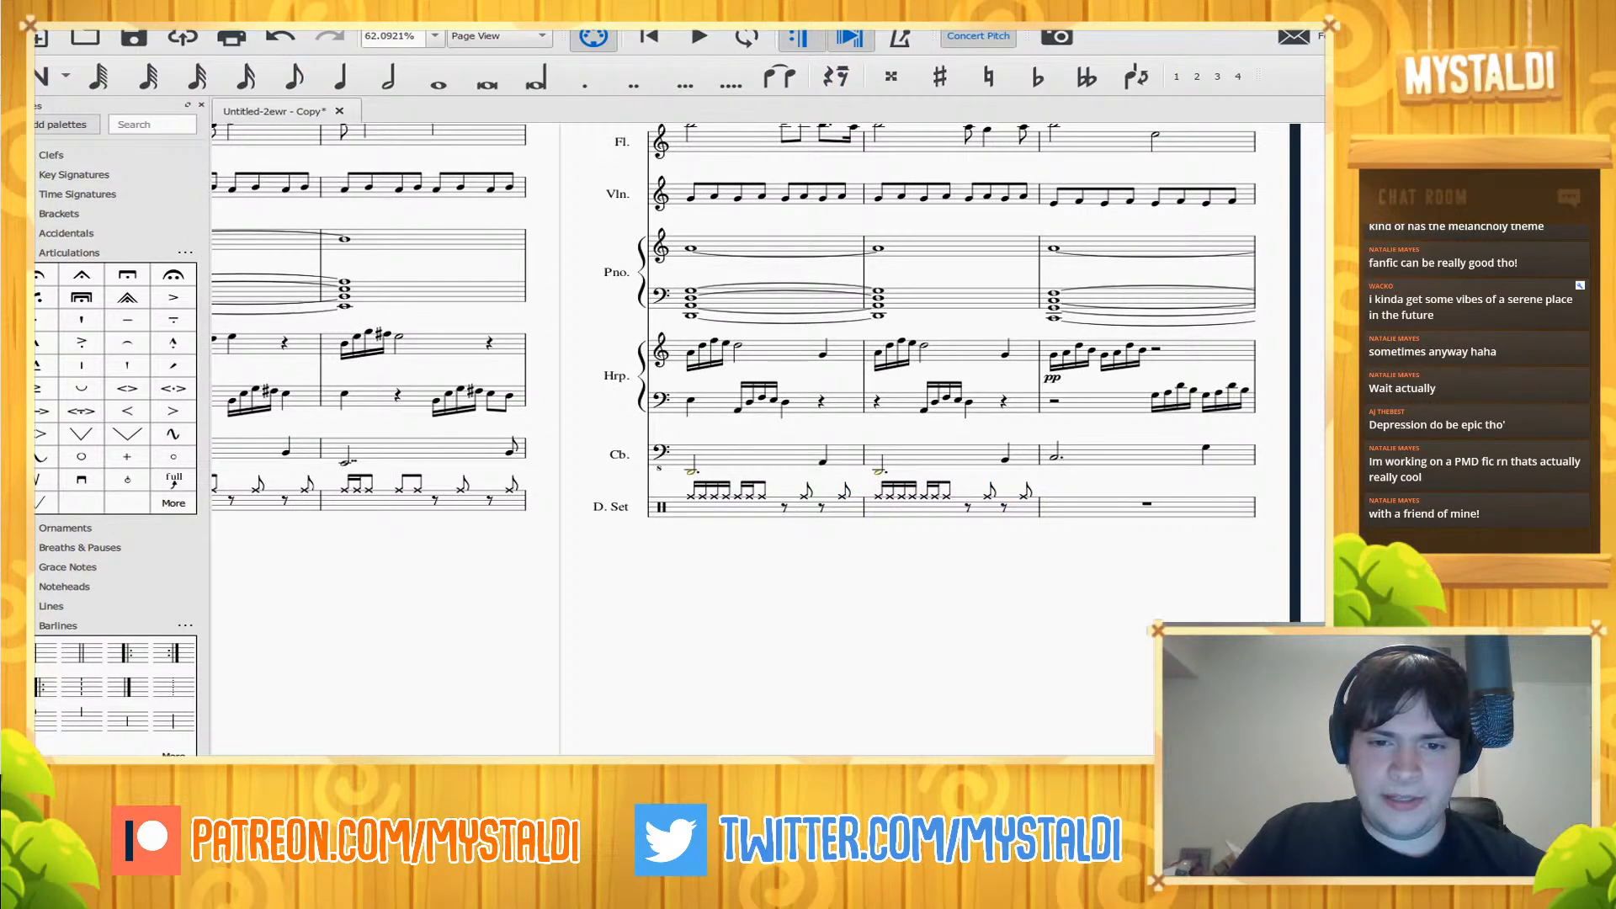
- Copy the drumset pattern of measures 19 to 22 into measures 23 to 26
left_click_drag(673, 600, 436, 603)
left_click(623, 480, "shift")
left_click(909, 493)
key("ctrl+v")
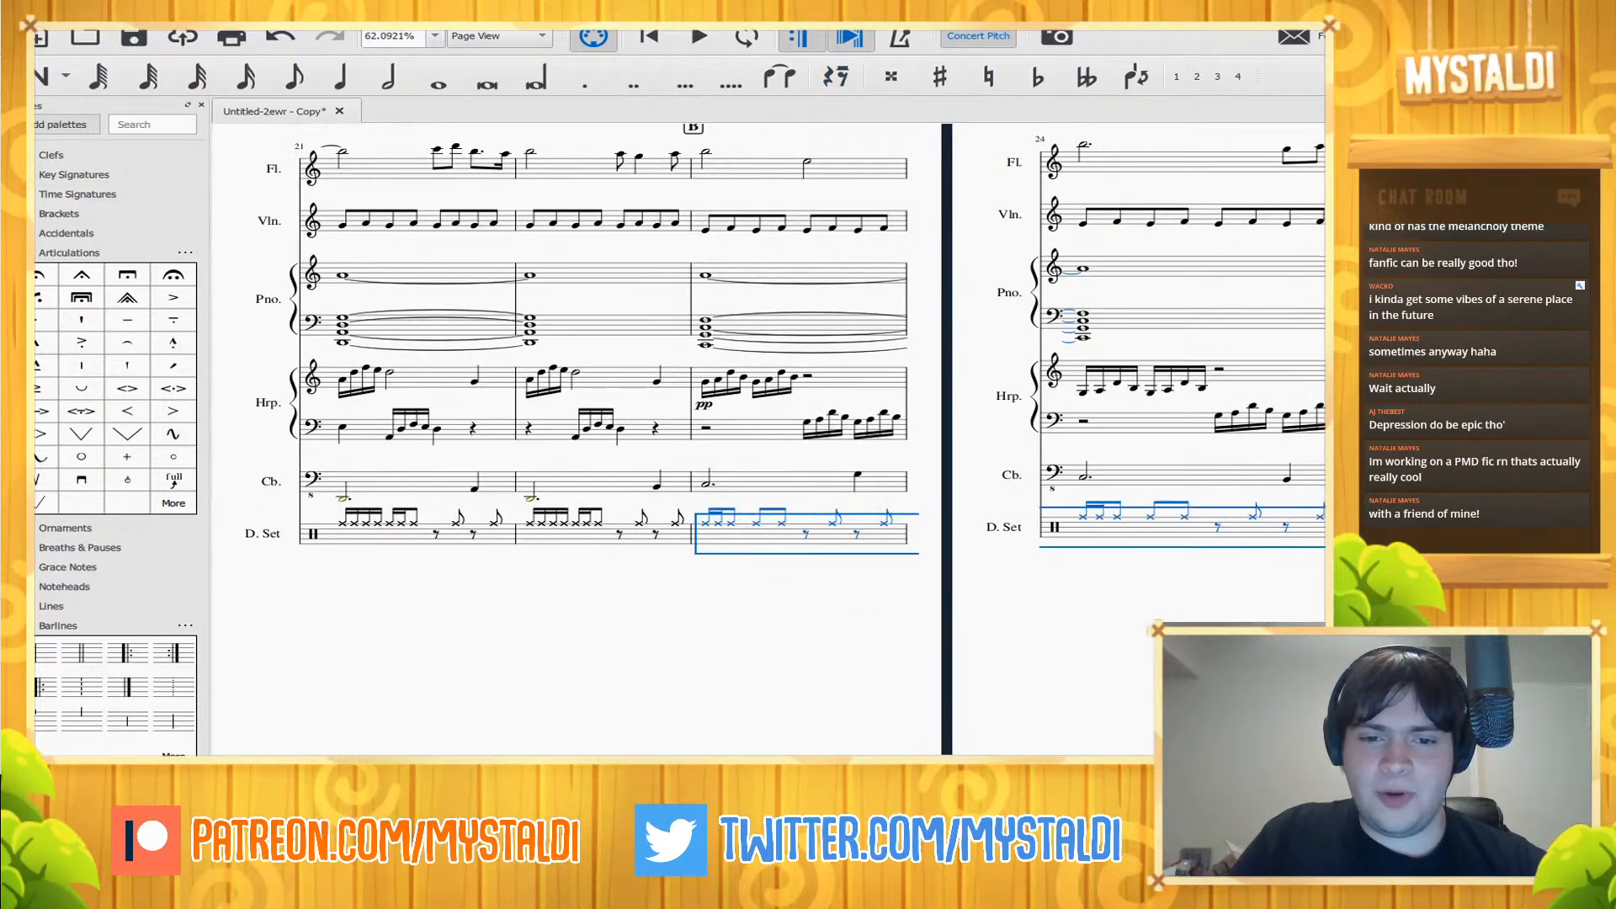
left_click_drag(921, 600, 223, 583)
left_click_drag(1052, 599, 222, 589)
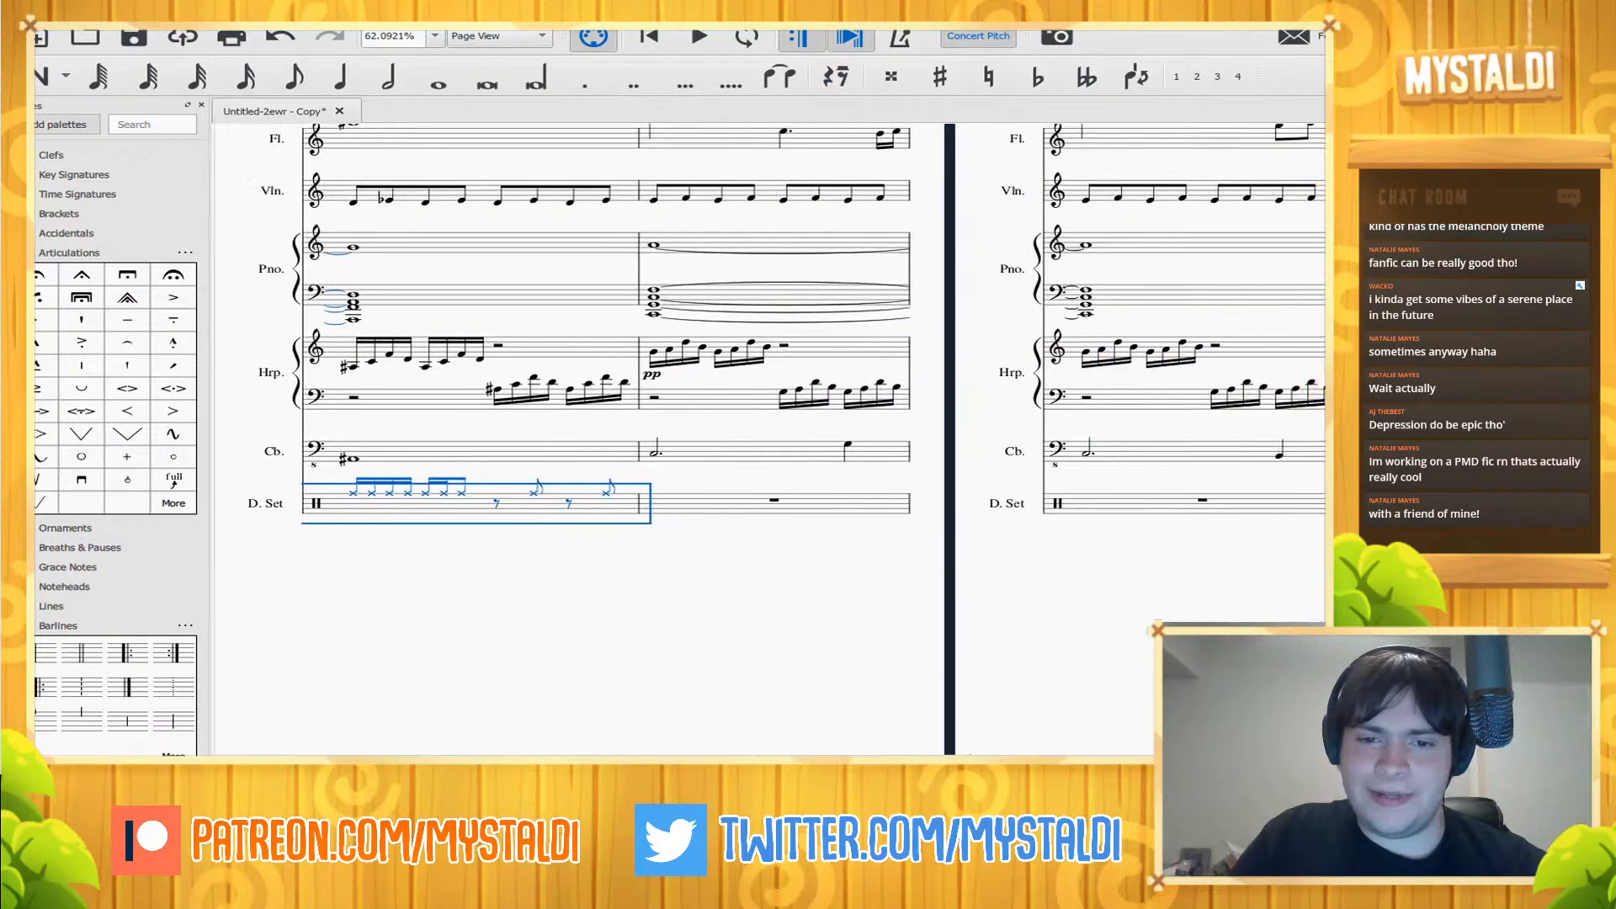
- Repeat the same four-measure drumset pattern in measures 27 to 30
left_click_drag(757, 589, 638, 599)
left_click(659, 510)
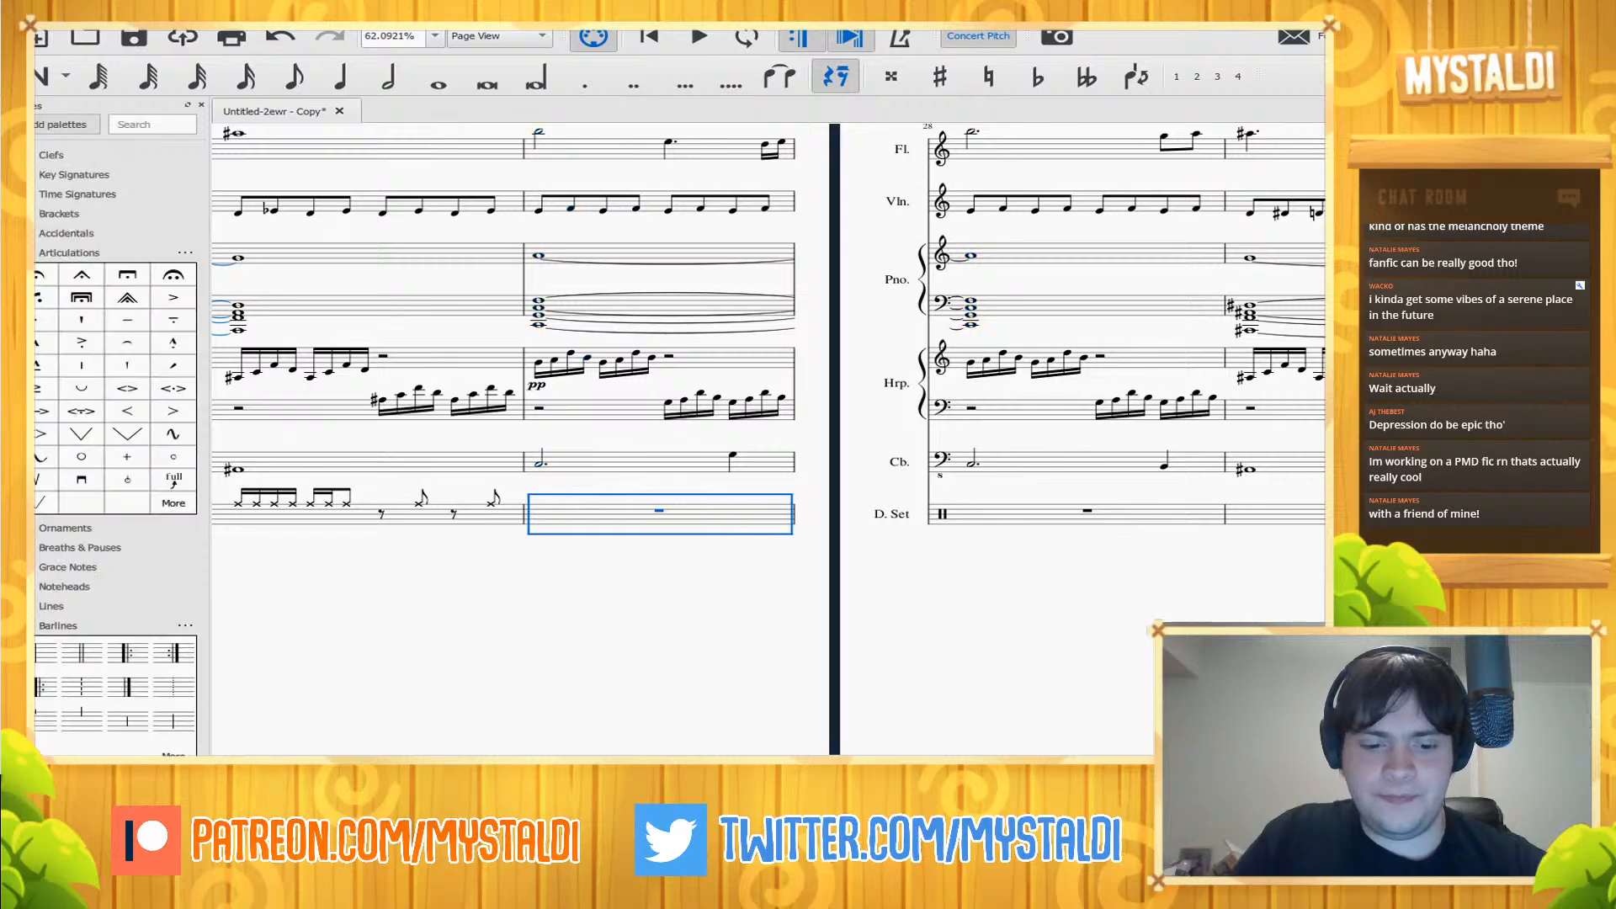
key("ctrl+v")
left_click_drag(1052, 589, 300, 614)
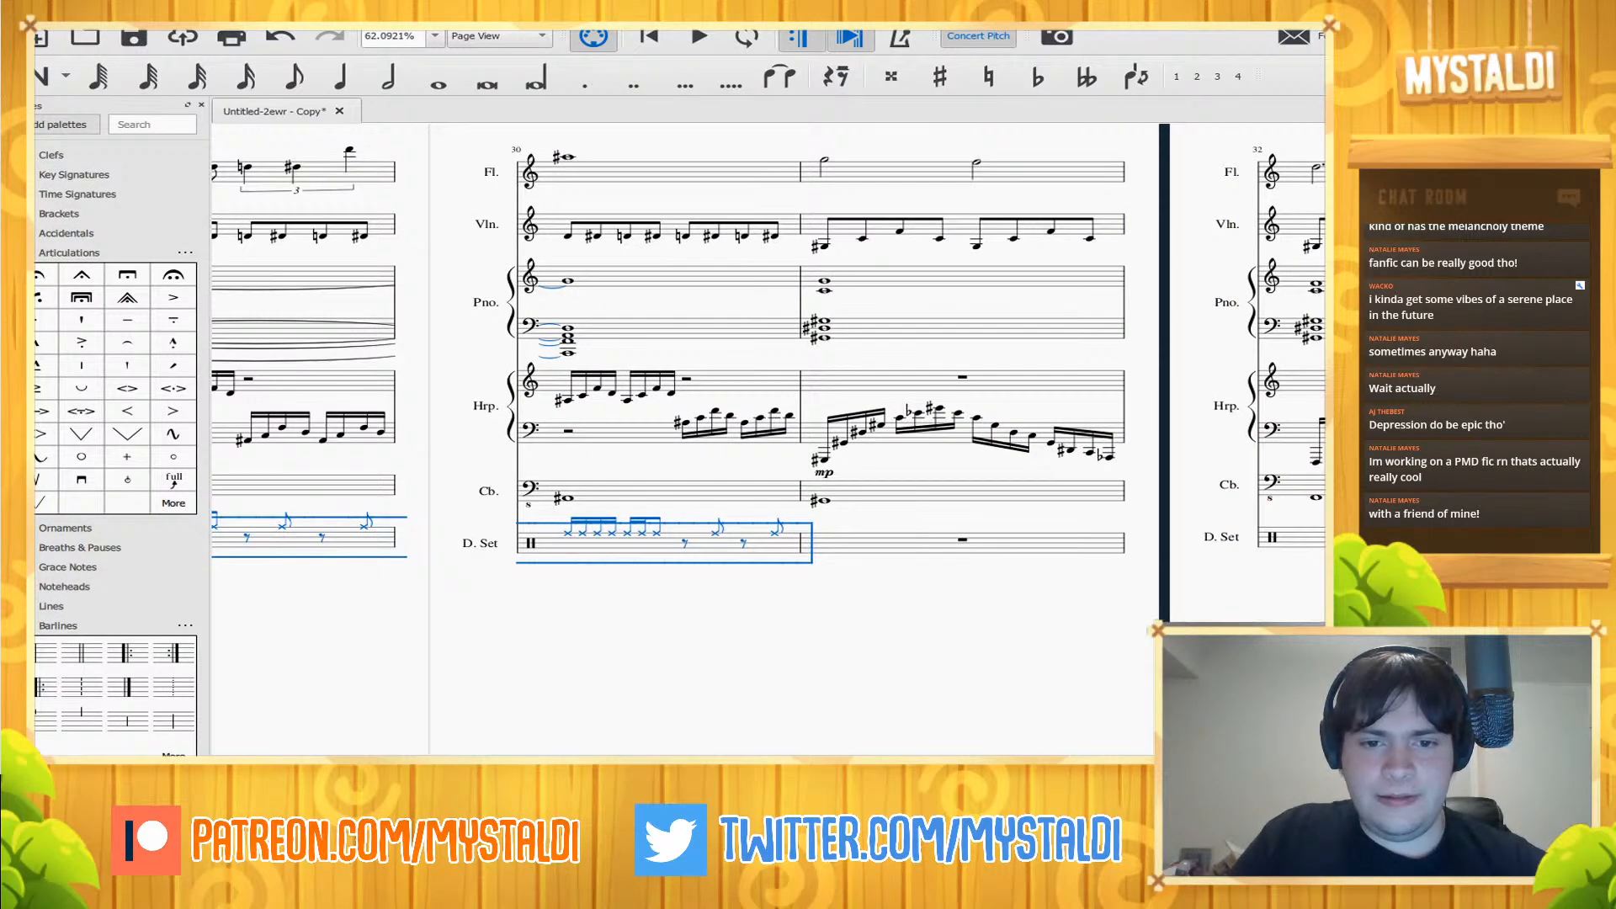
- Audition the transition from the end of the copied drum pattern in measure 30 into measure 31
key("space")
key("space")
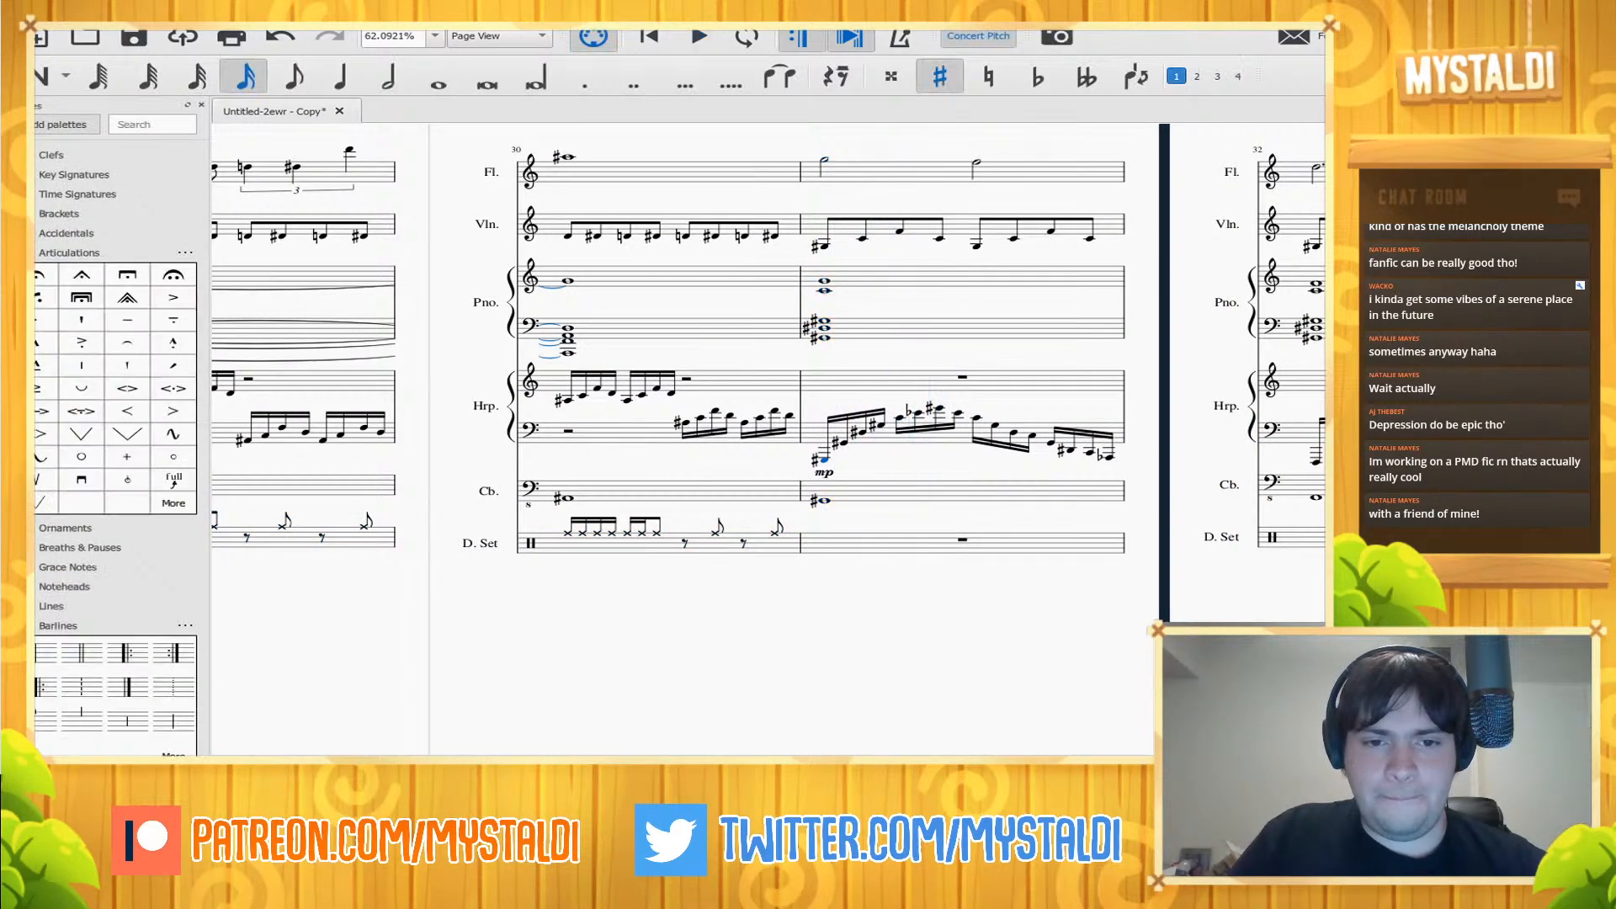
key("space")
key("space")
key("space")
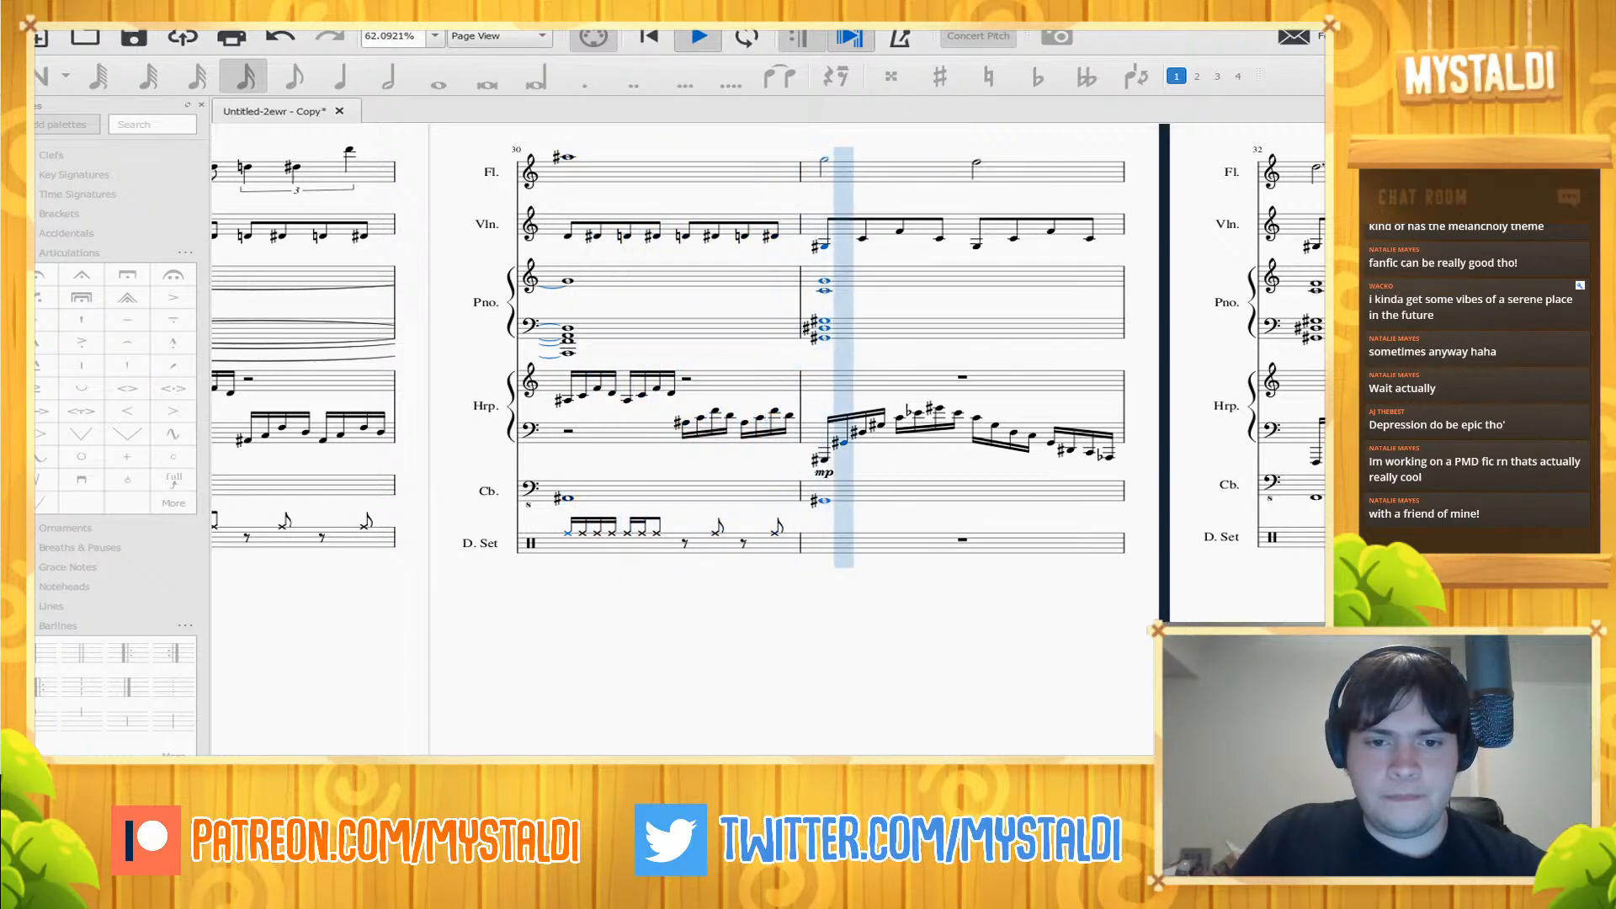
key("space")
- Play the whole score from the beginning into measure 33
key("ctrl+Home")
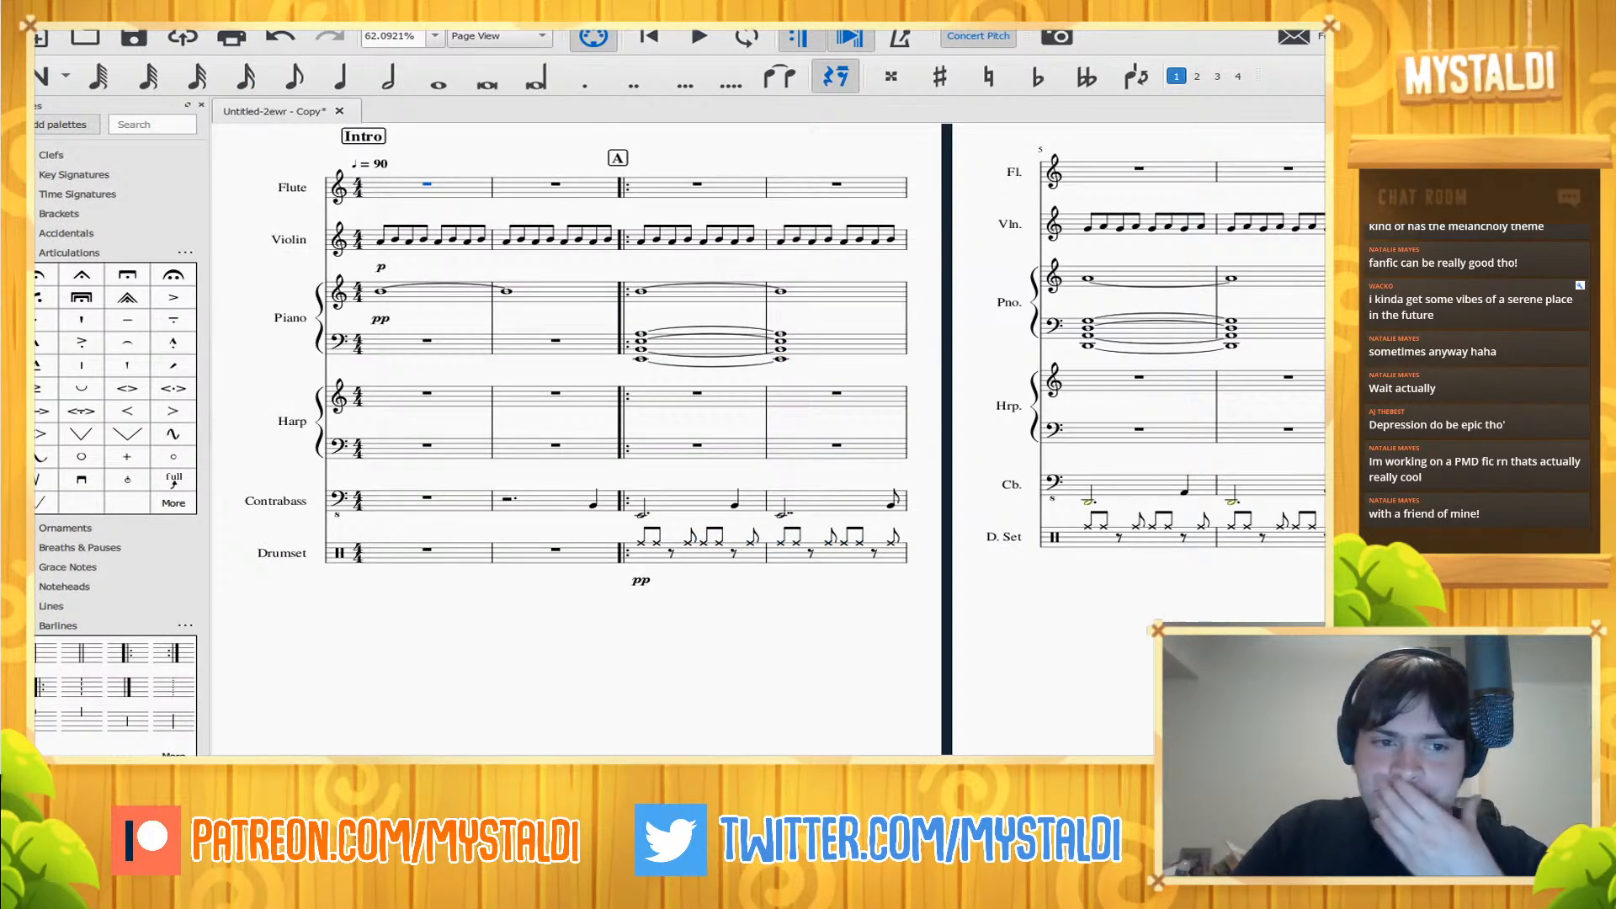
key("space")
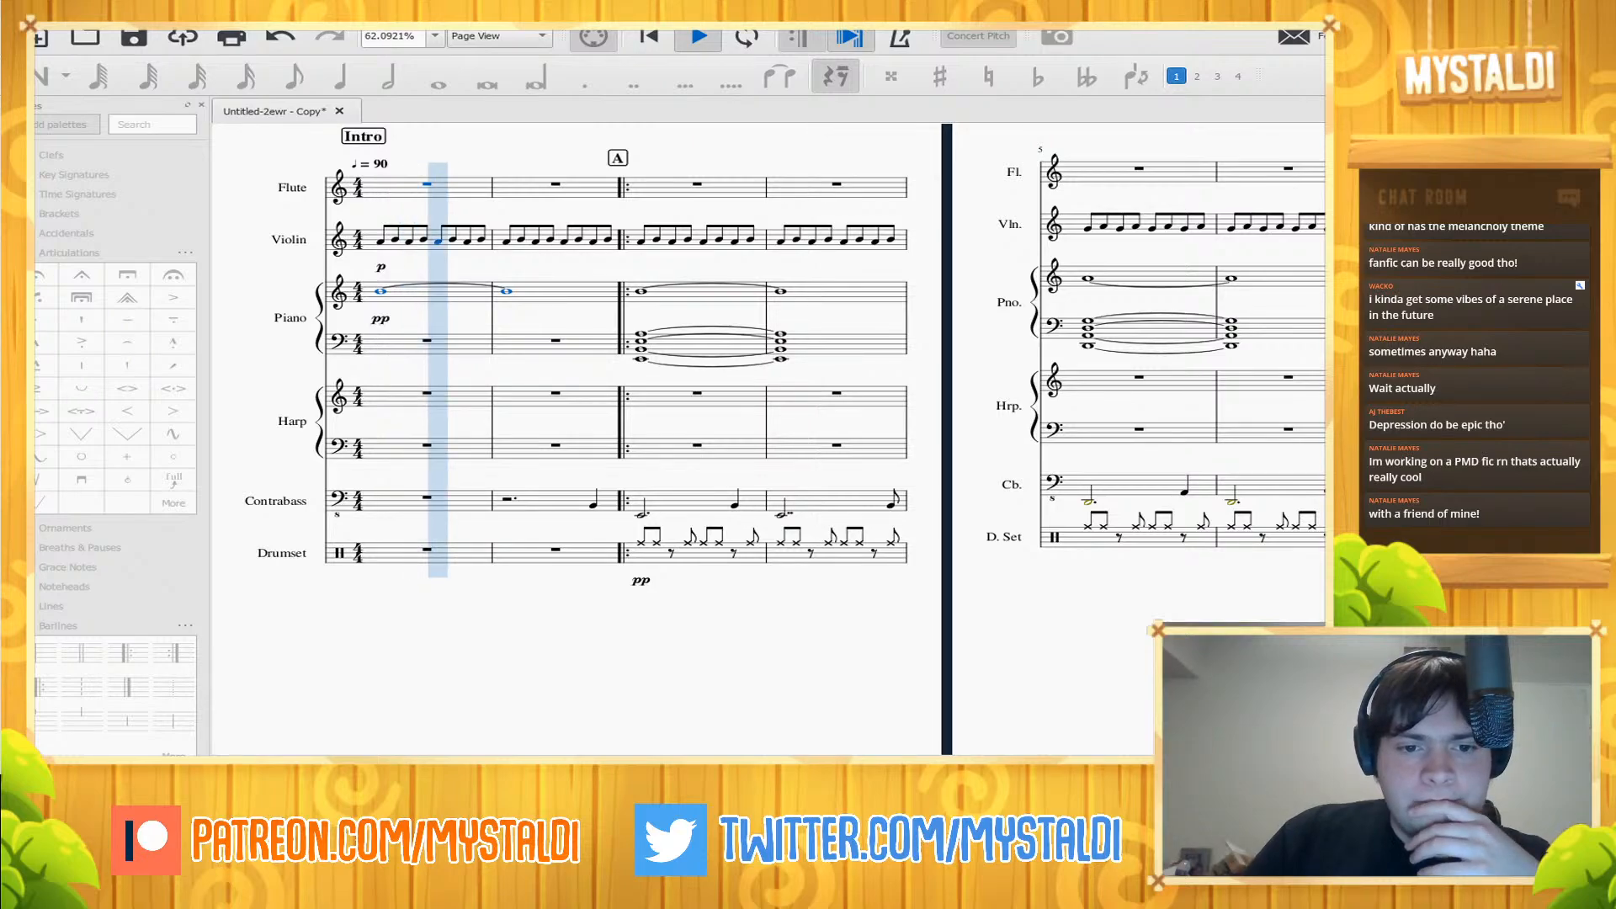
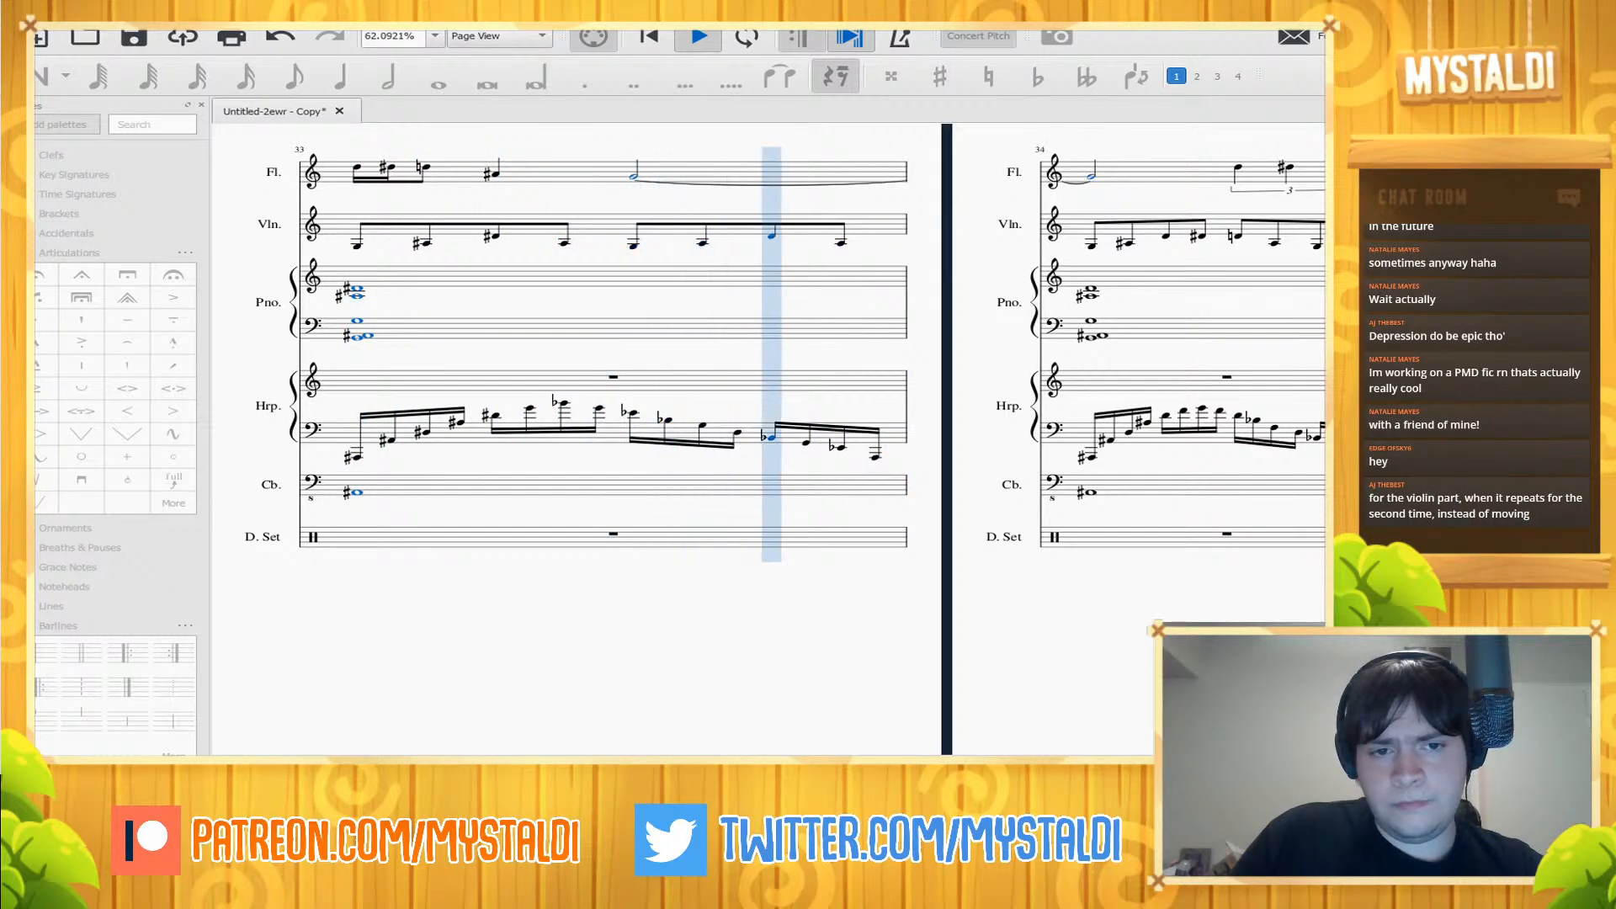
key("space")
- Return to the violin's first note in measure 30 and play back from there into measure 31
left_click(425, 243)
left_click_drag(420, 606, 918, 607)
left_click_drag(505, 623, 850, 554)
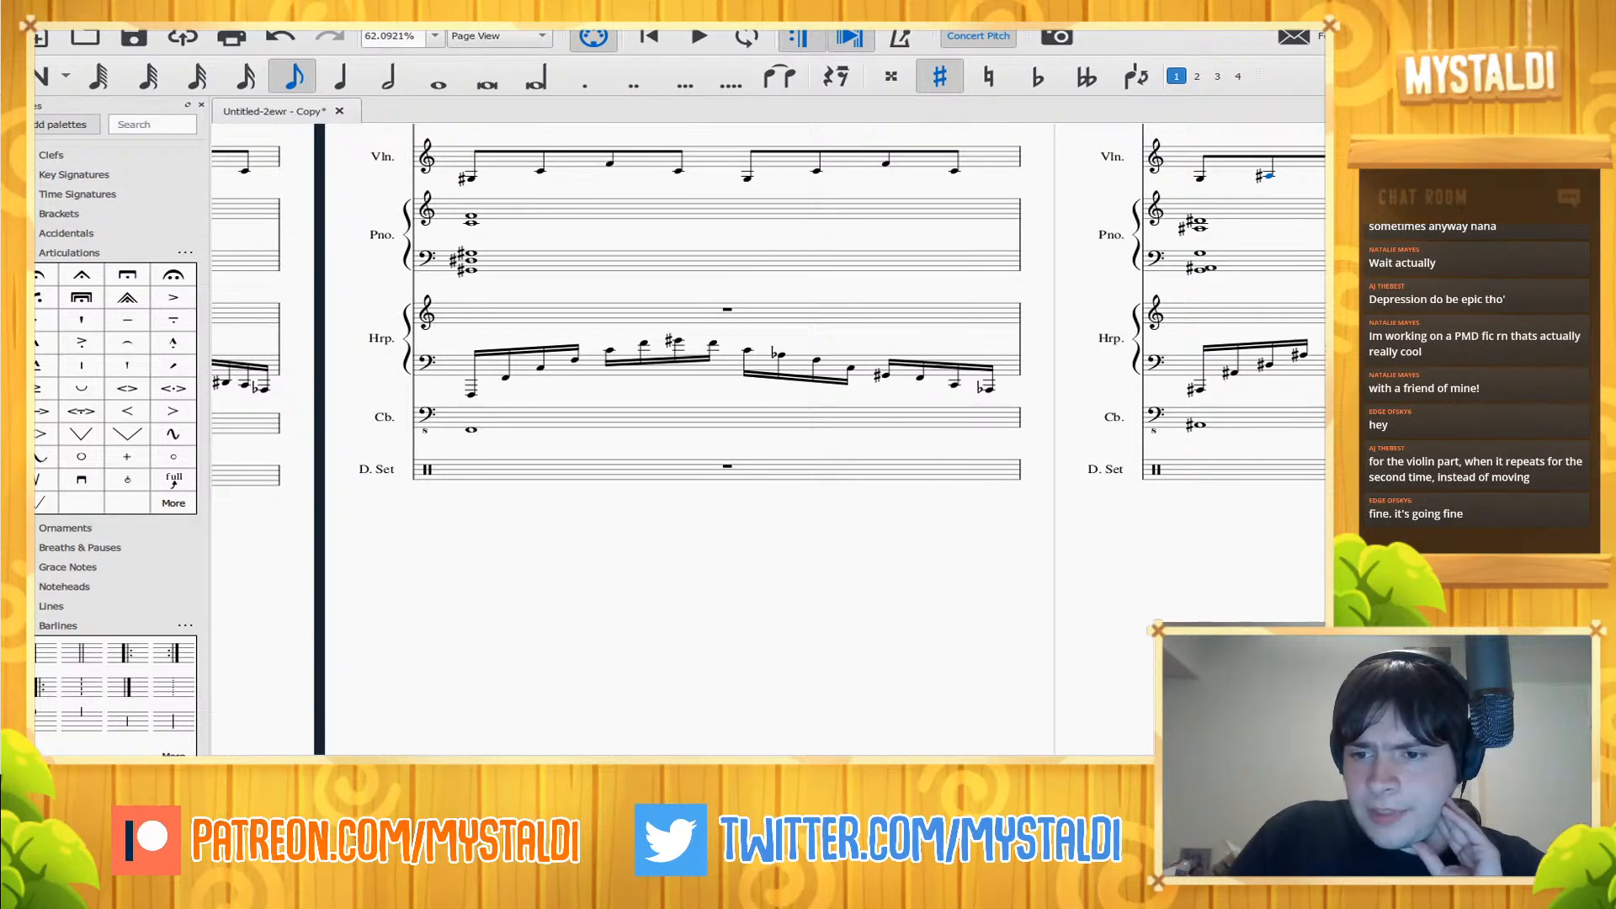
left_click_drag(505, 556, 869, 623)
left_click_drag(421, 622, 995, 664)
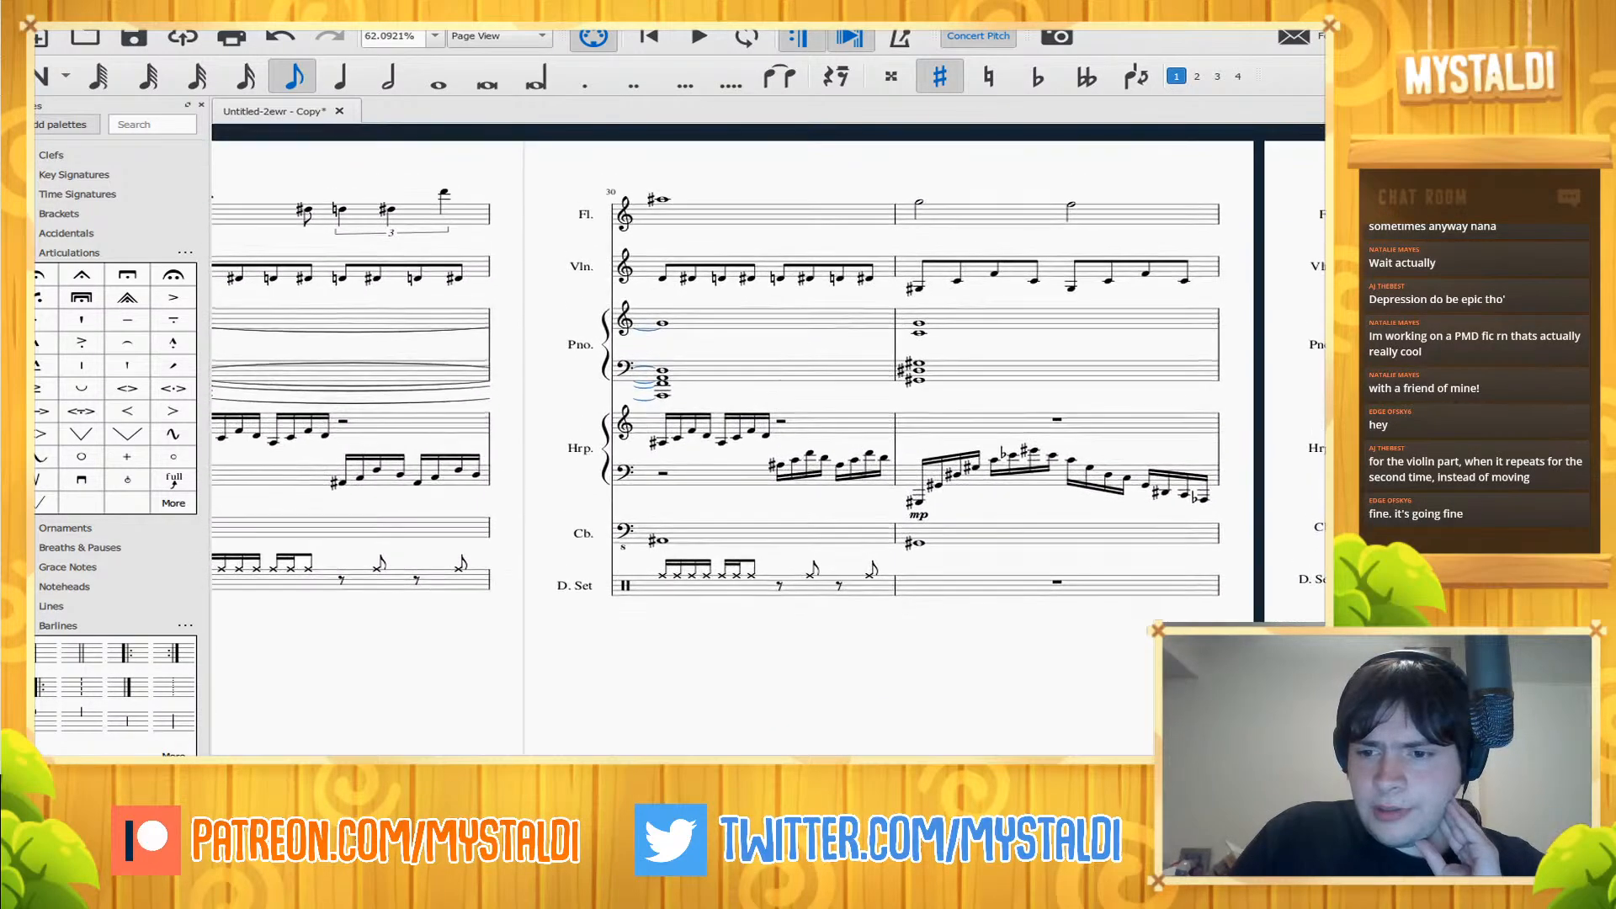
left_click(662, 277)
key("space")
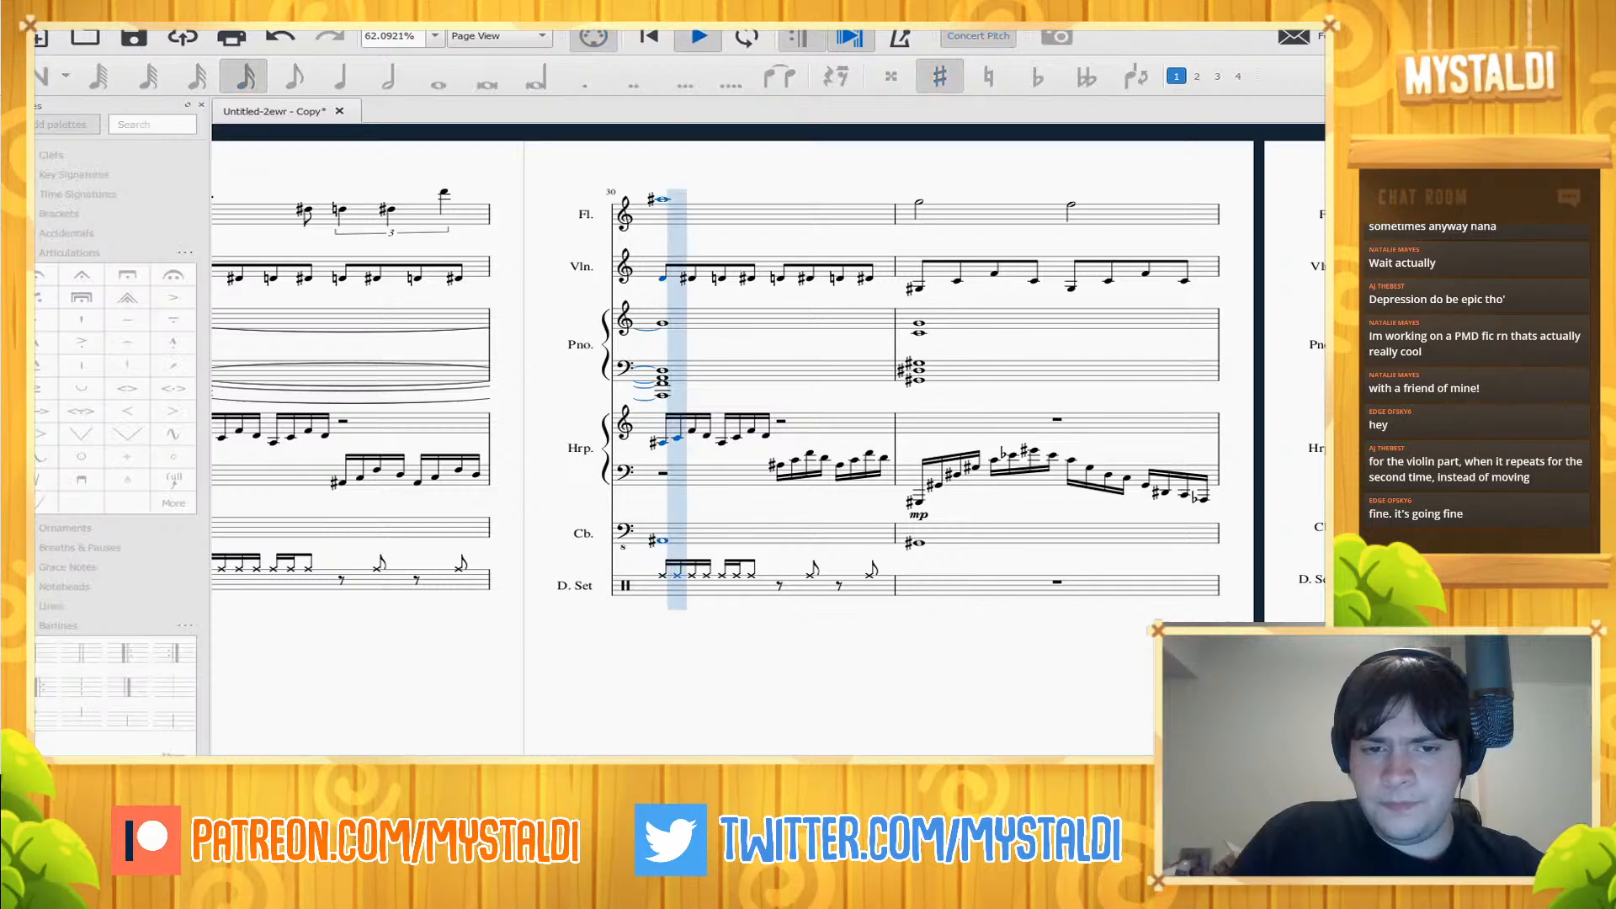
key("space")
key("space")
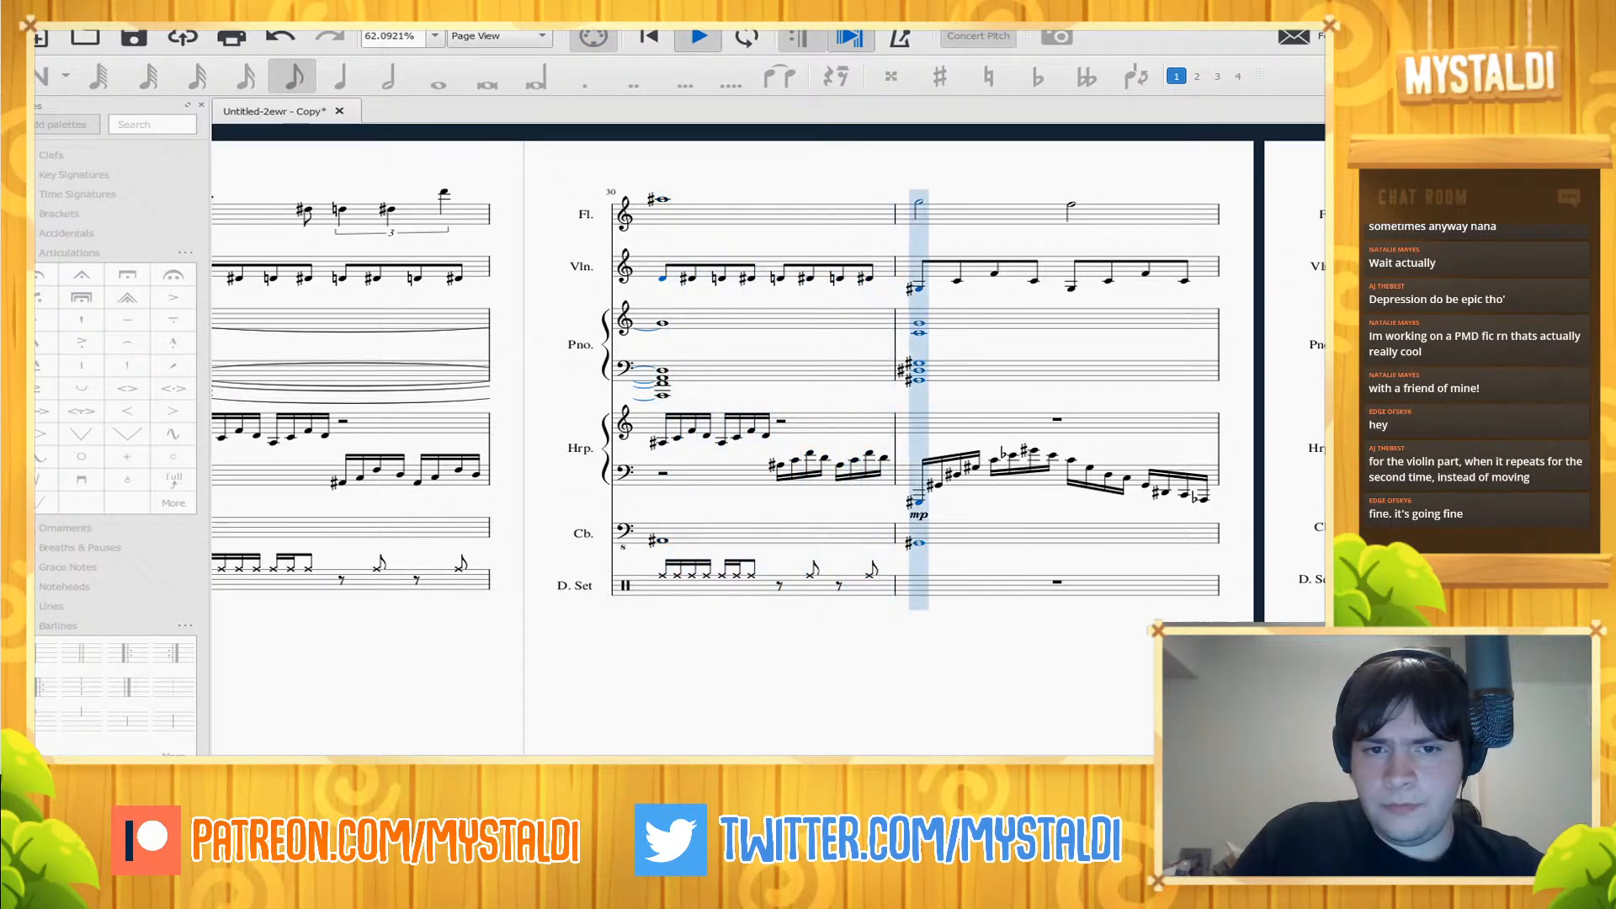
key("space")
- Replace the violin's opening p dynamic in measure 1 with mp
left_click_drag(404, 665, 1140, 644)
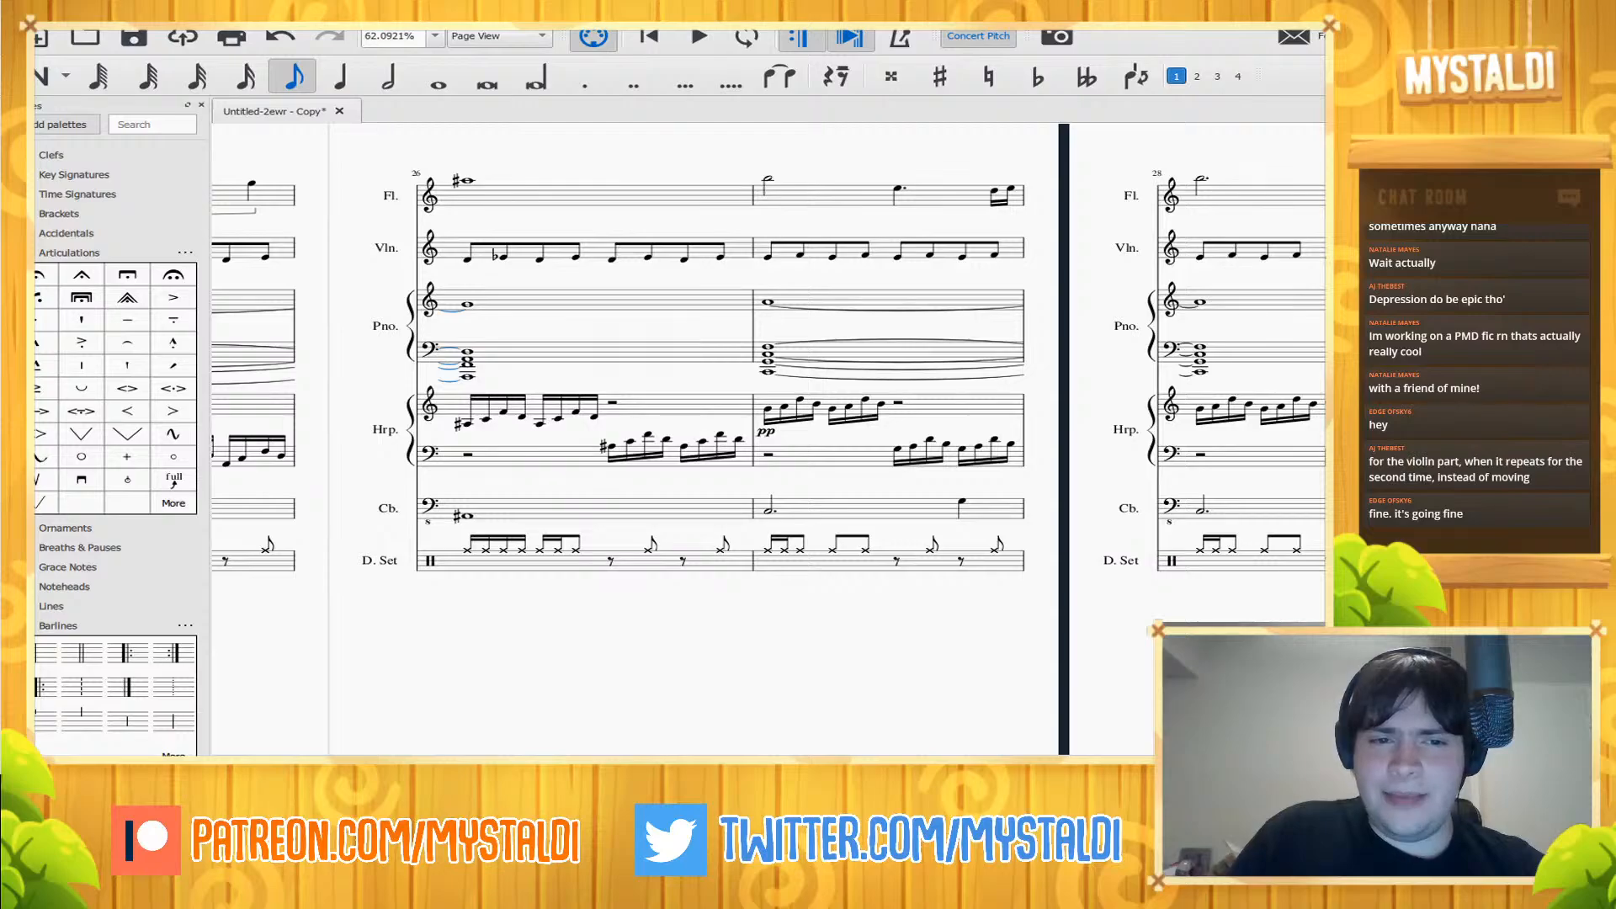
left_click_drag(438, 657, 1055, 658)
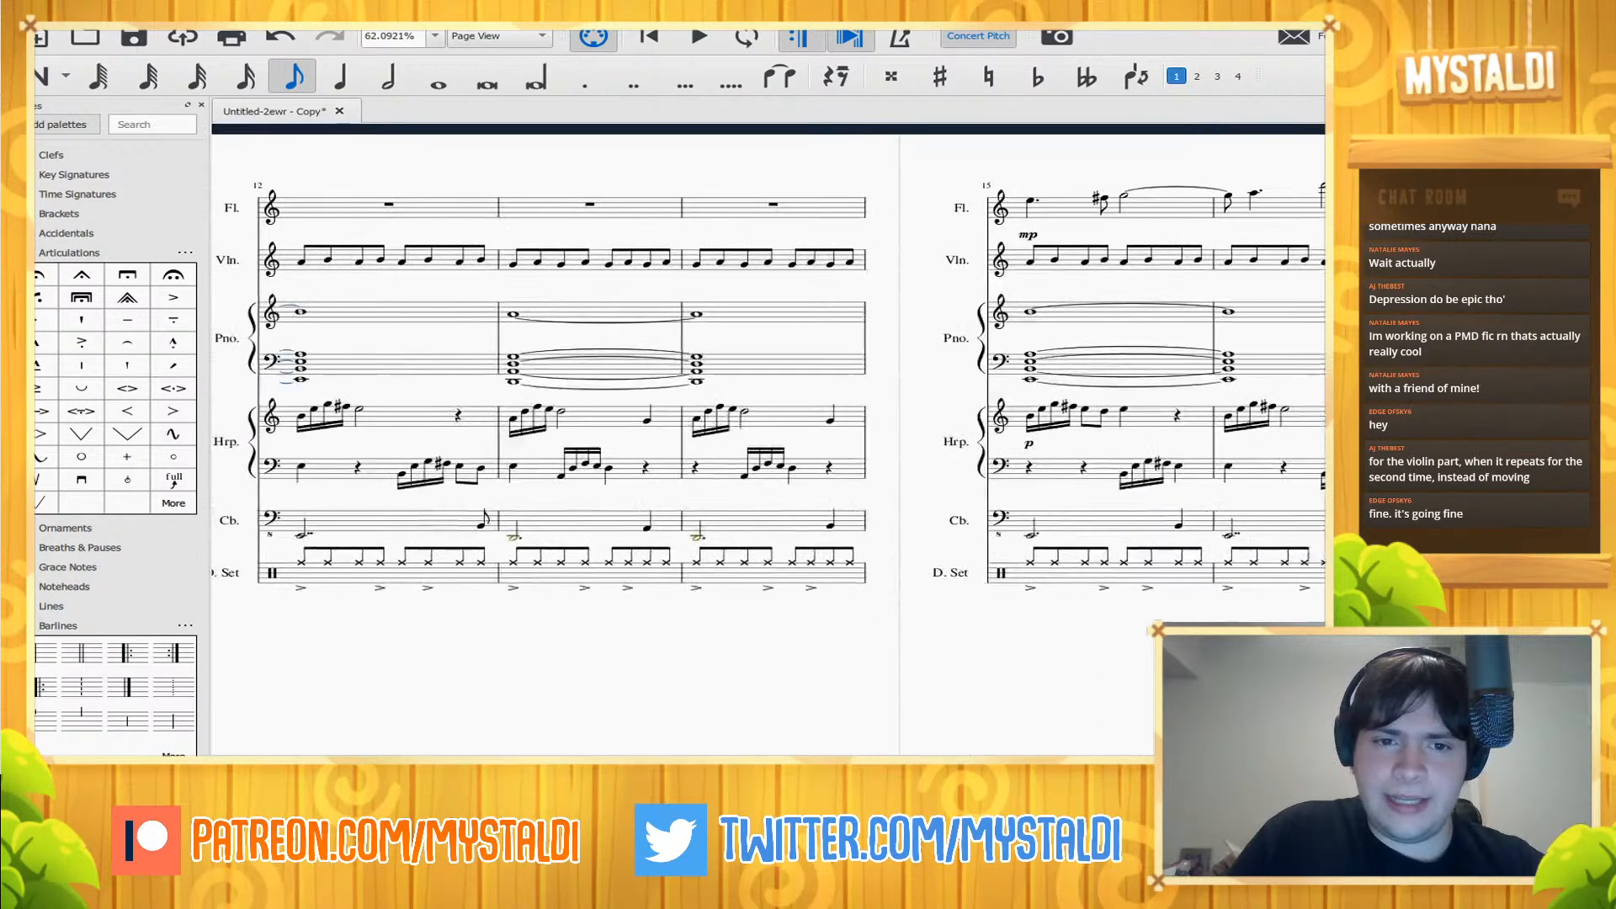
left_click_drag(437, 657, 1035, 658)
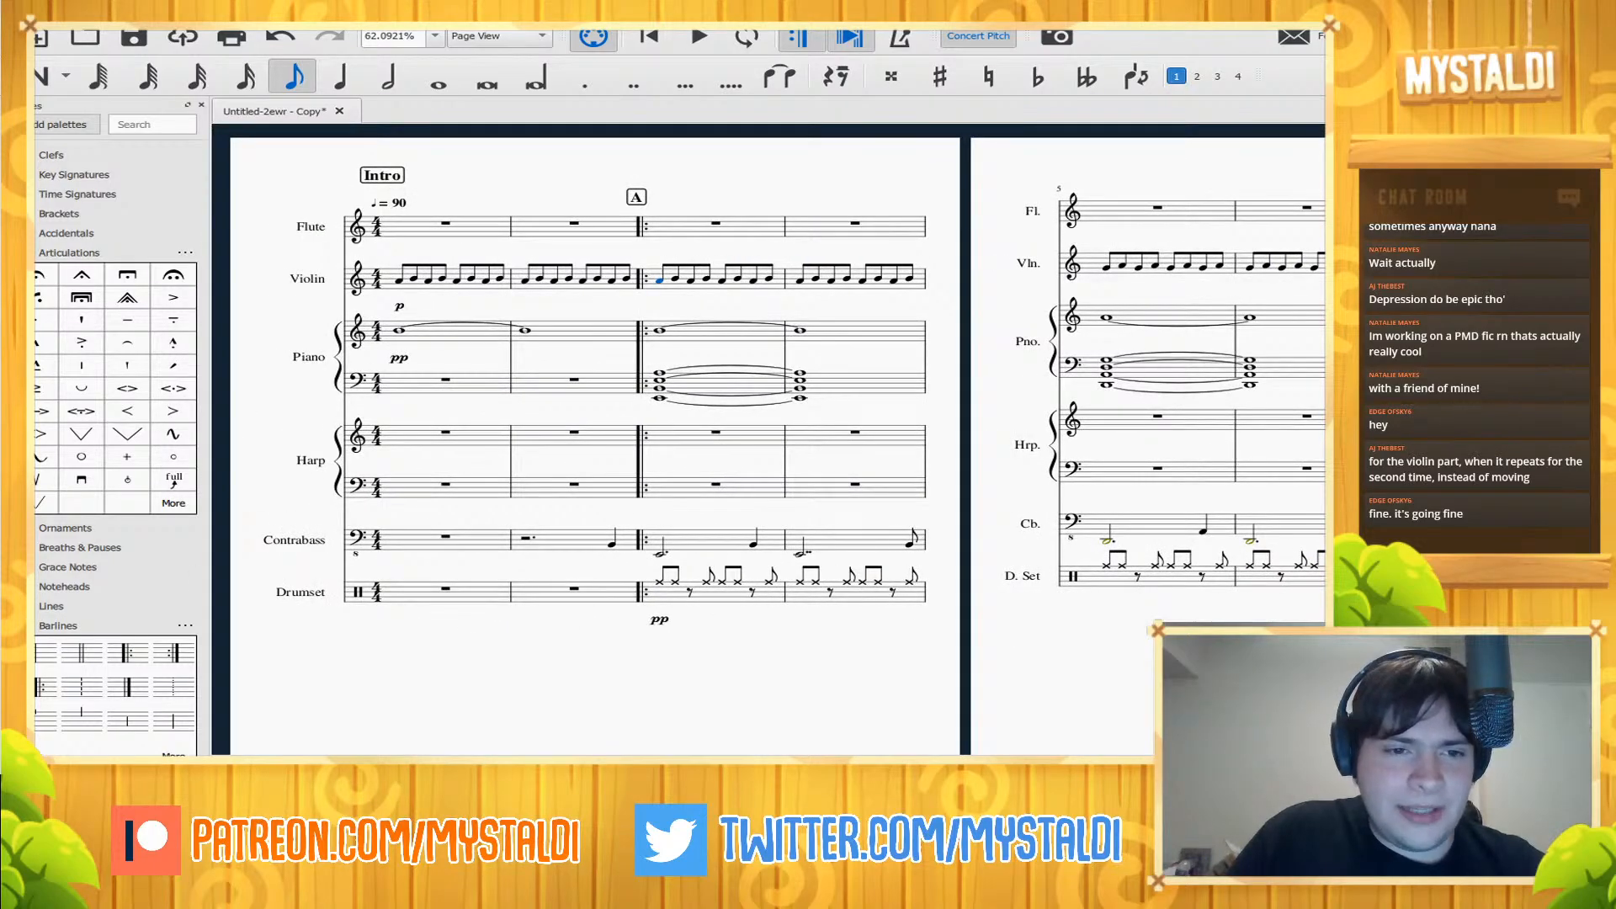
key("Delete")
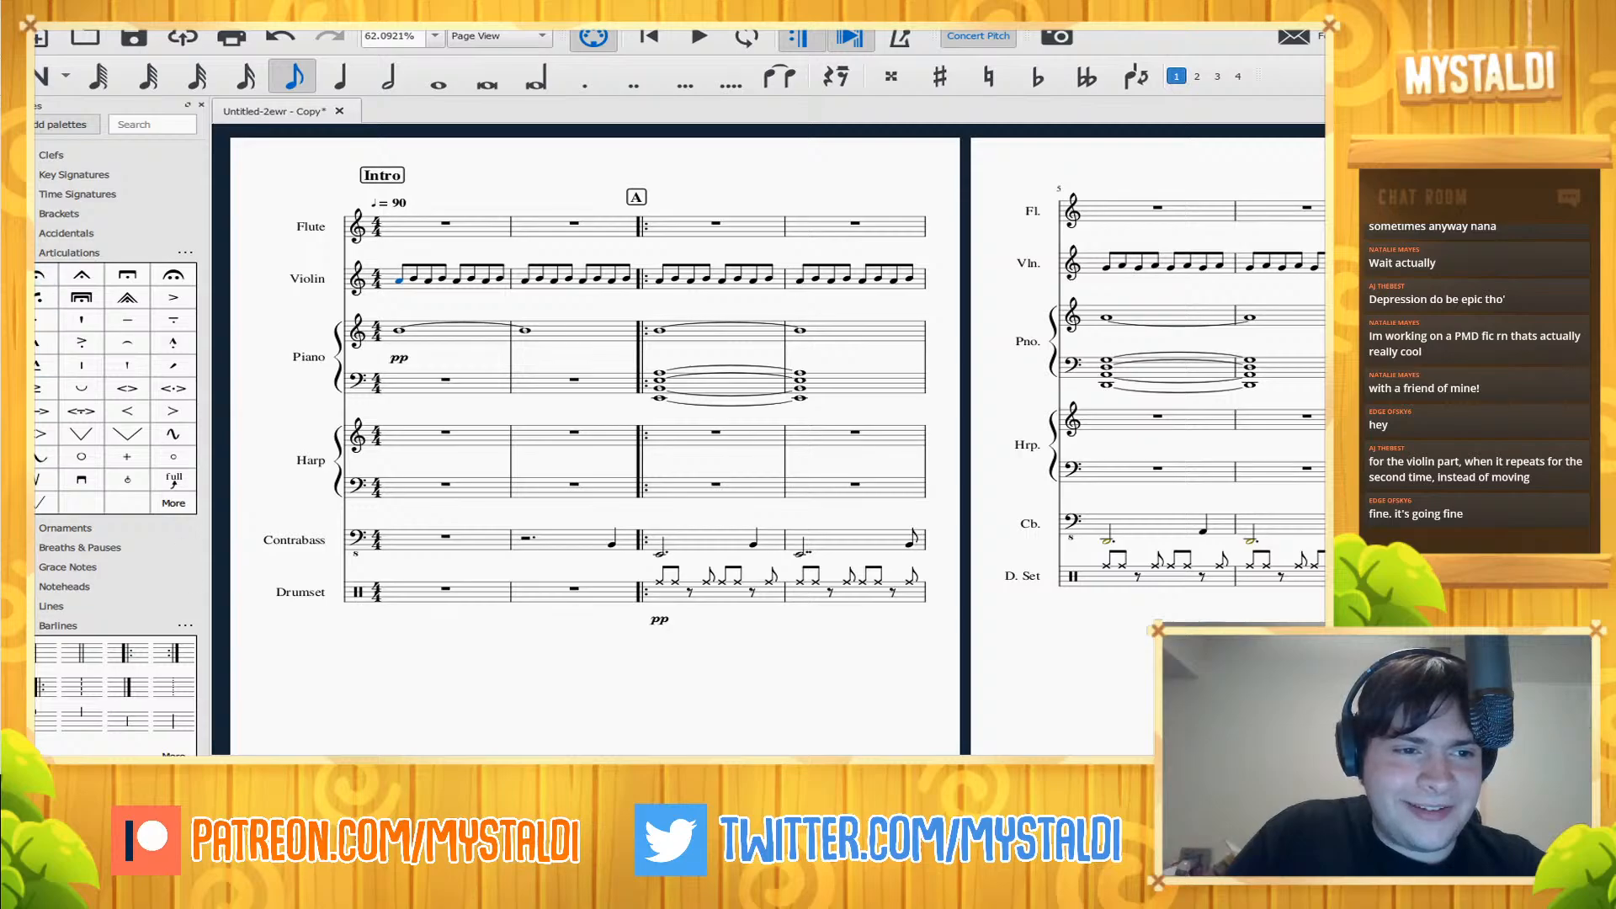
left_click(69, 253)
scroll(127, 465, "down", 2)
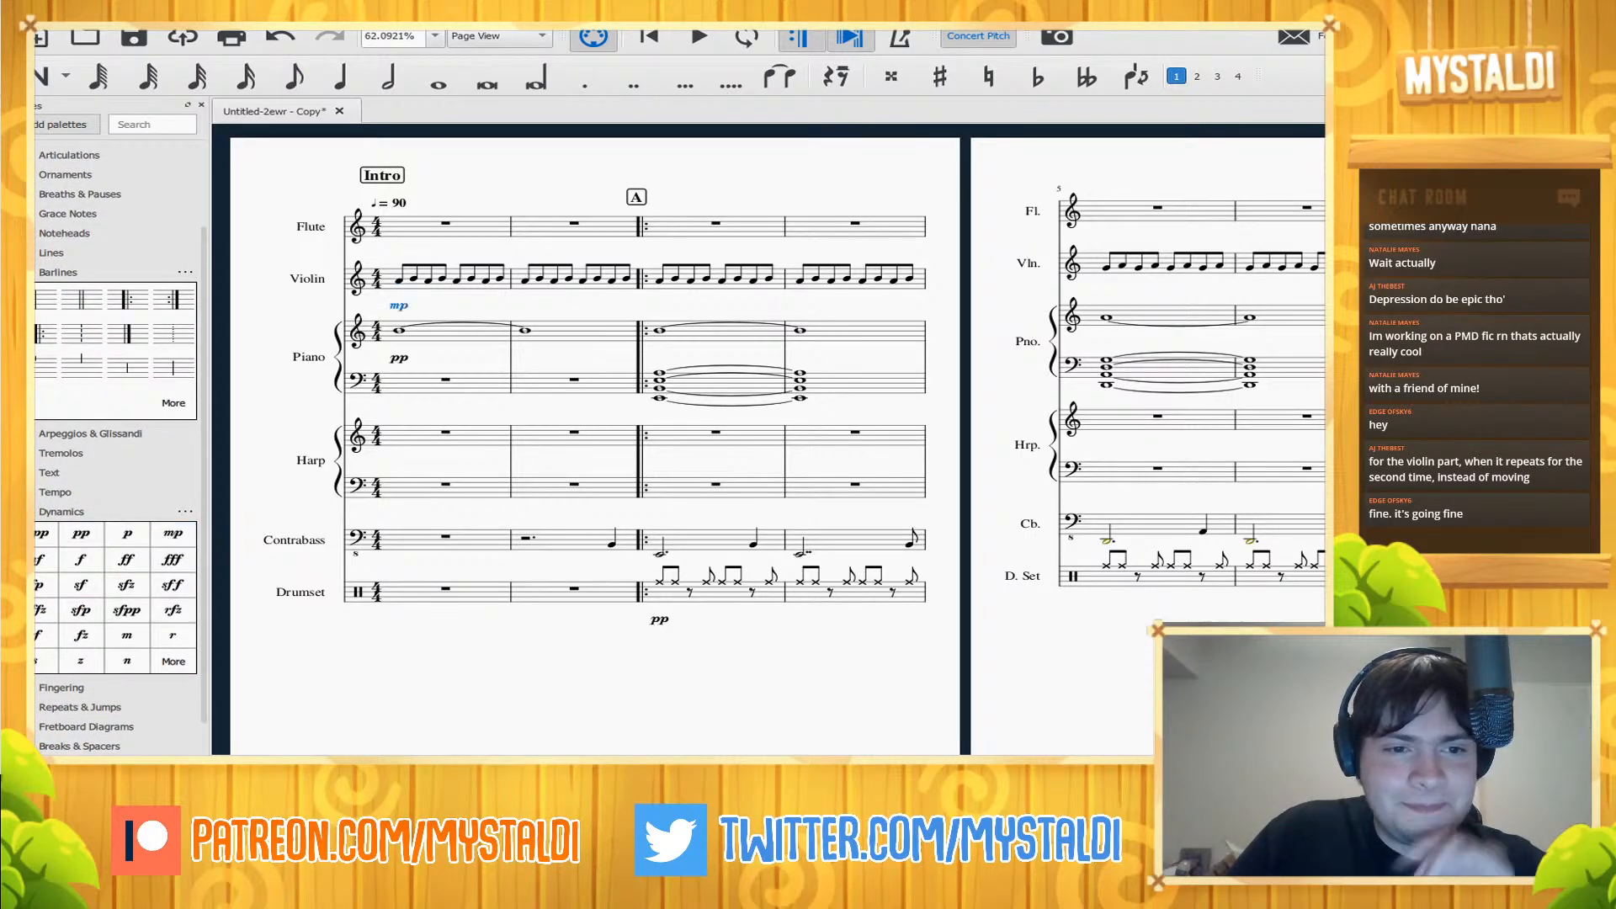
- Play back the opening with the new violin dynamic, and review the violin ostinato by playing from measure 10
key("space")
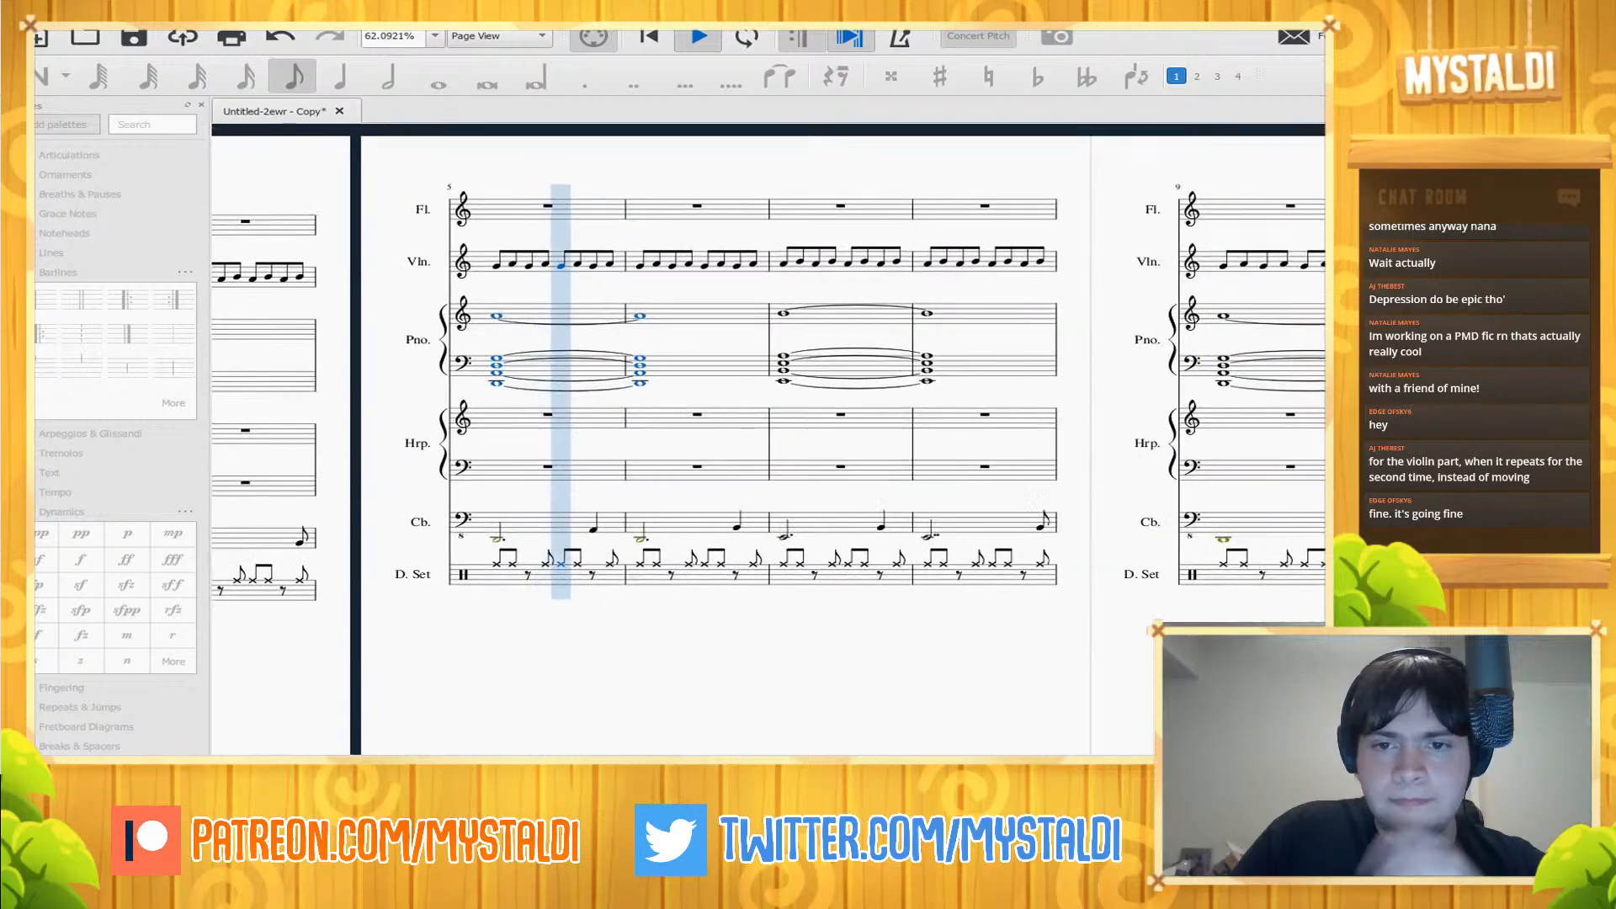
key("space")
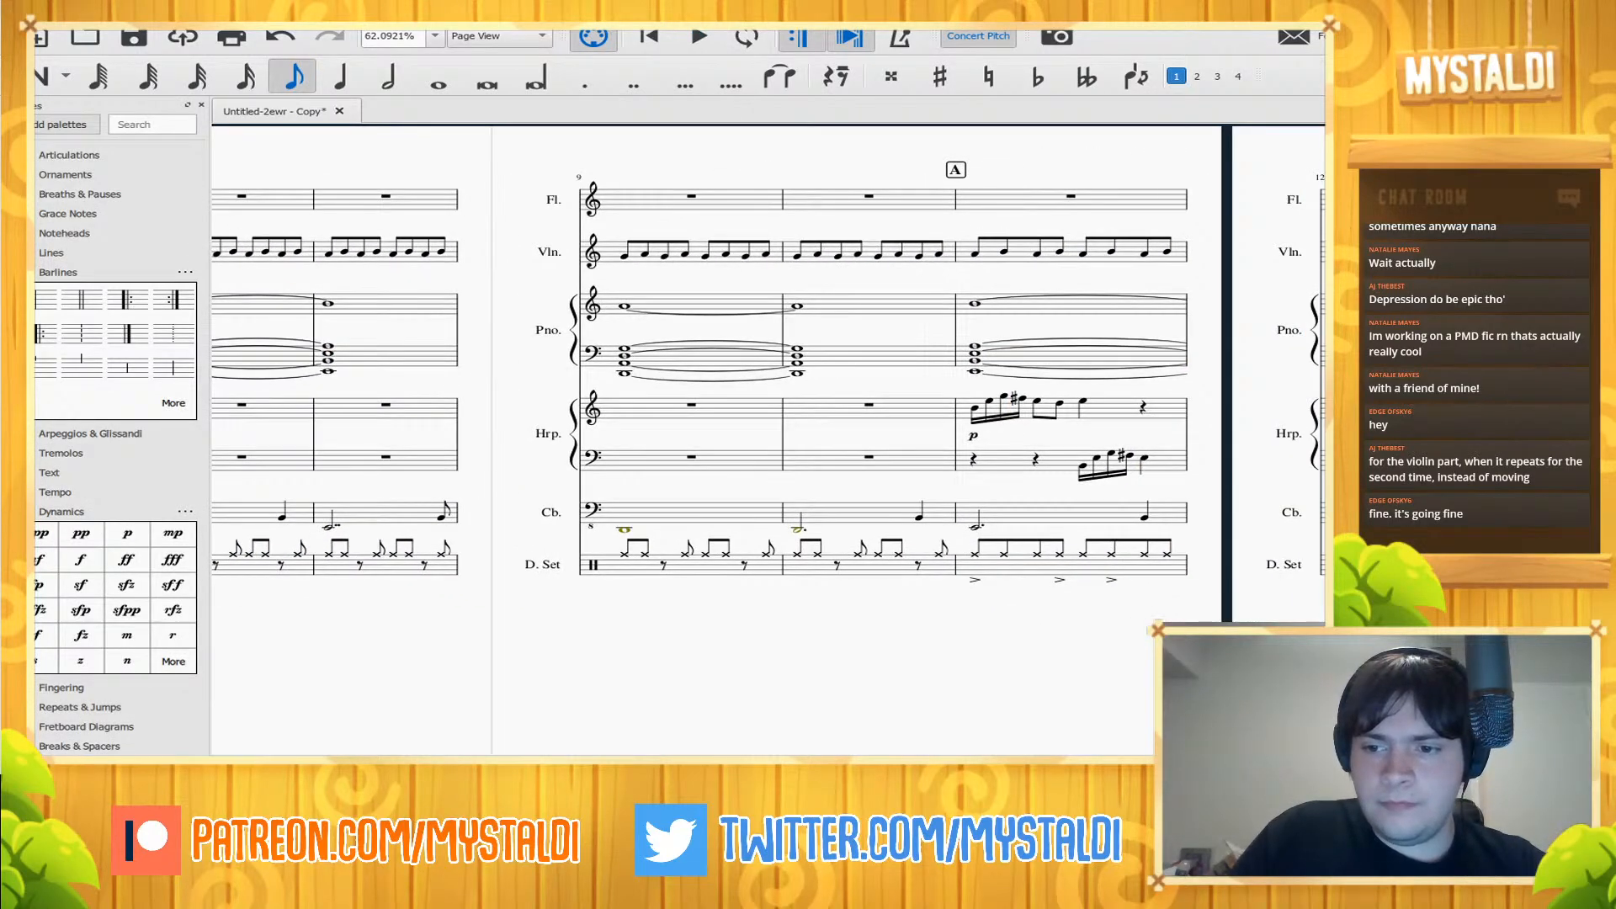
left_click_drag(841, 648, 623, 642)
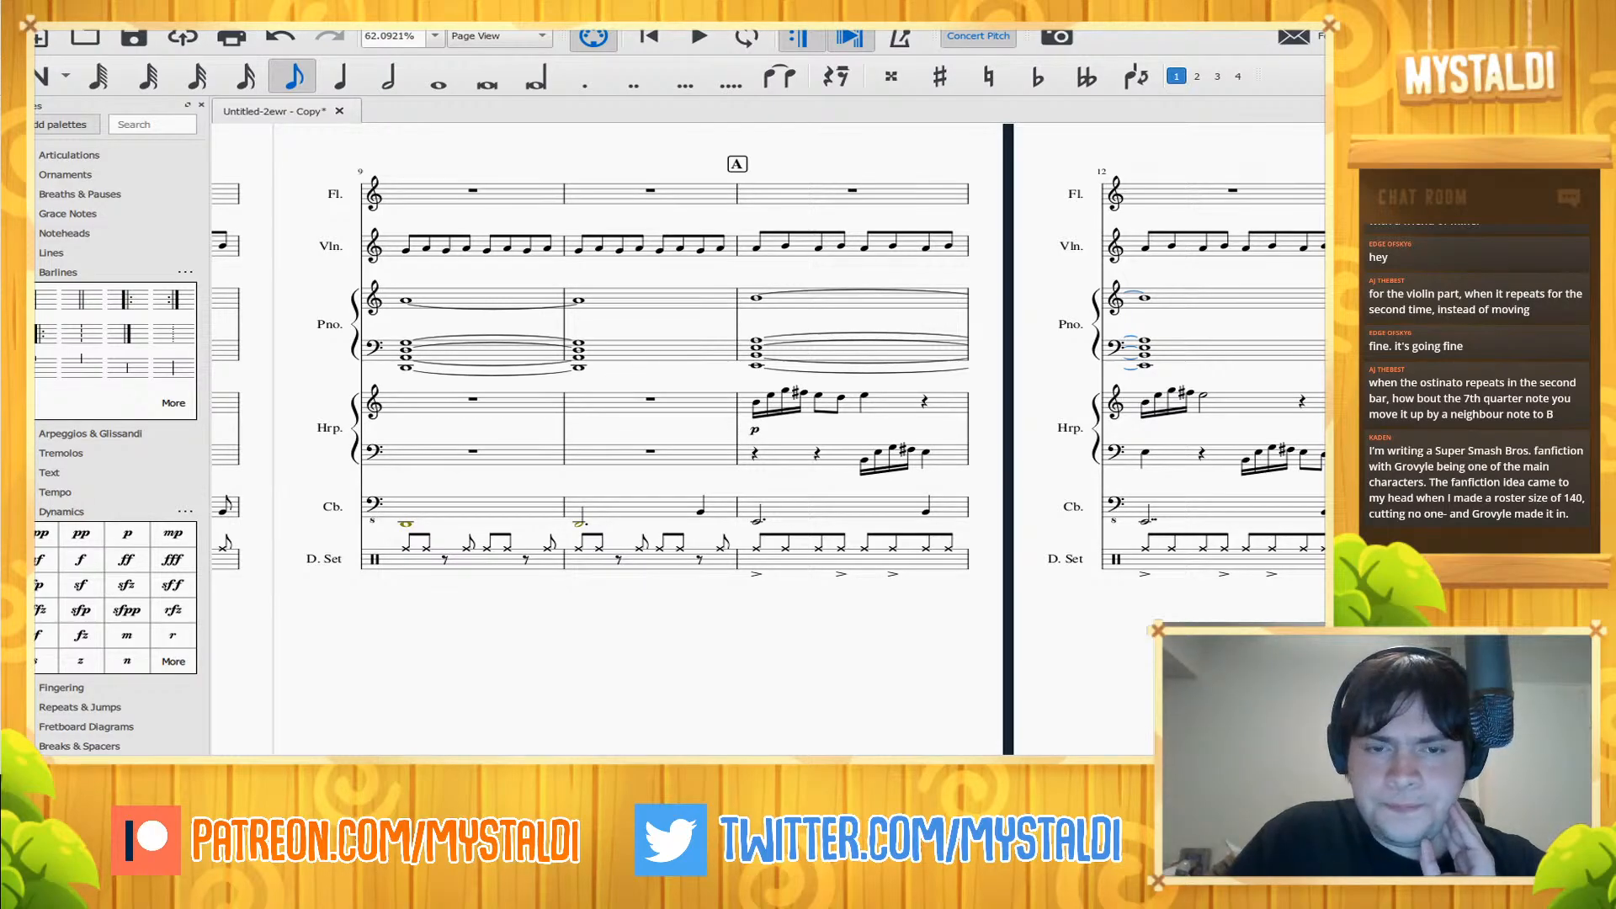
scroll(766, 438, "right", 6)
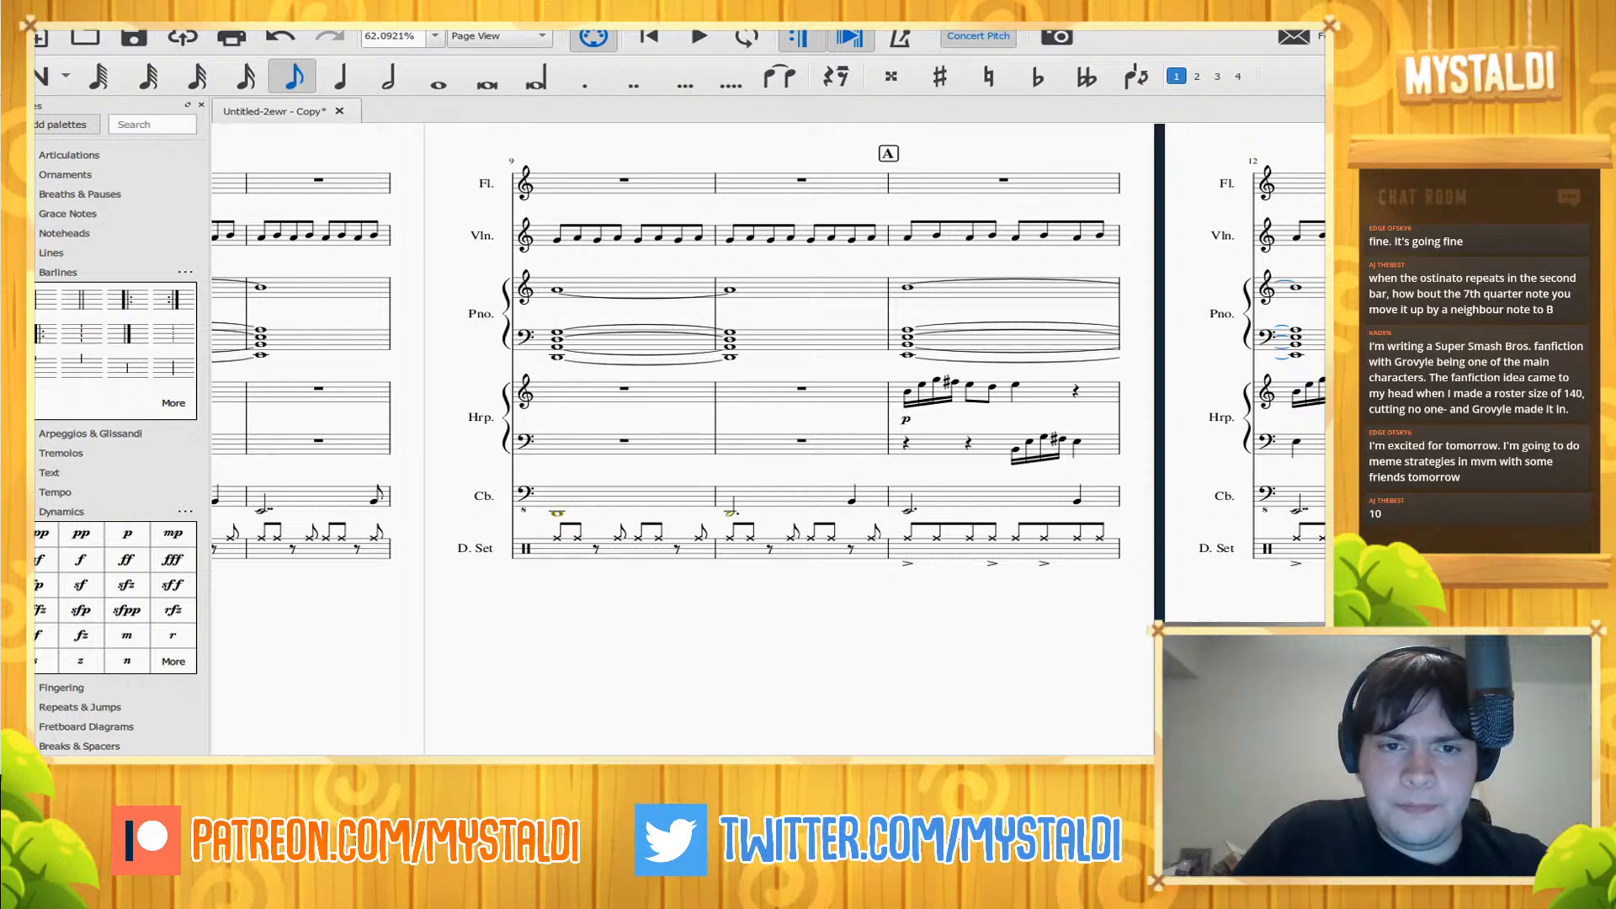
key("space")
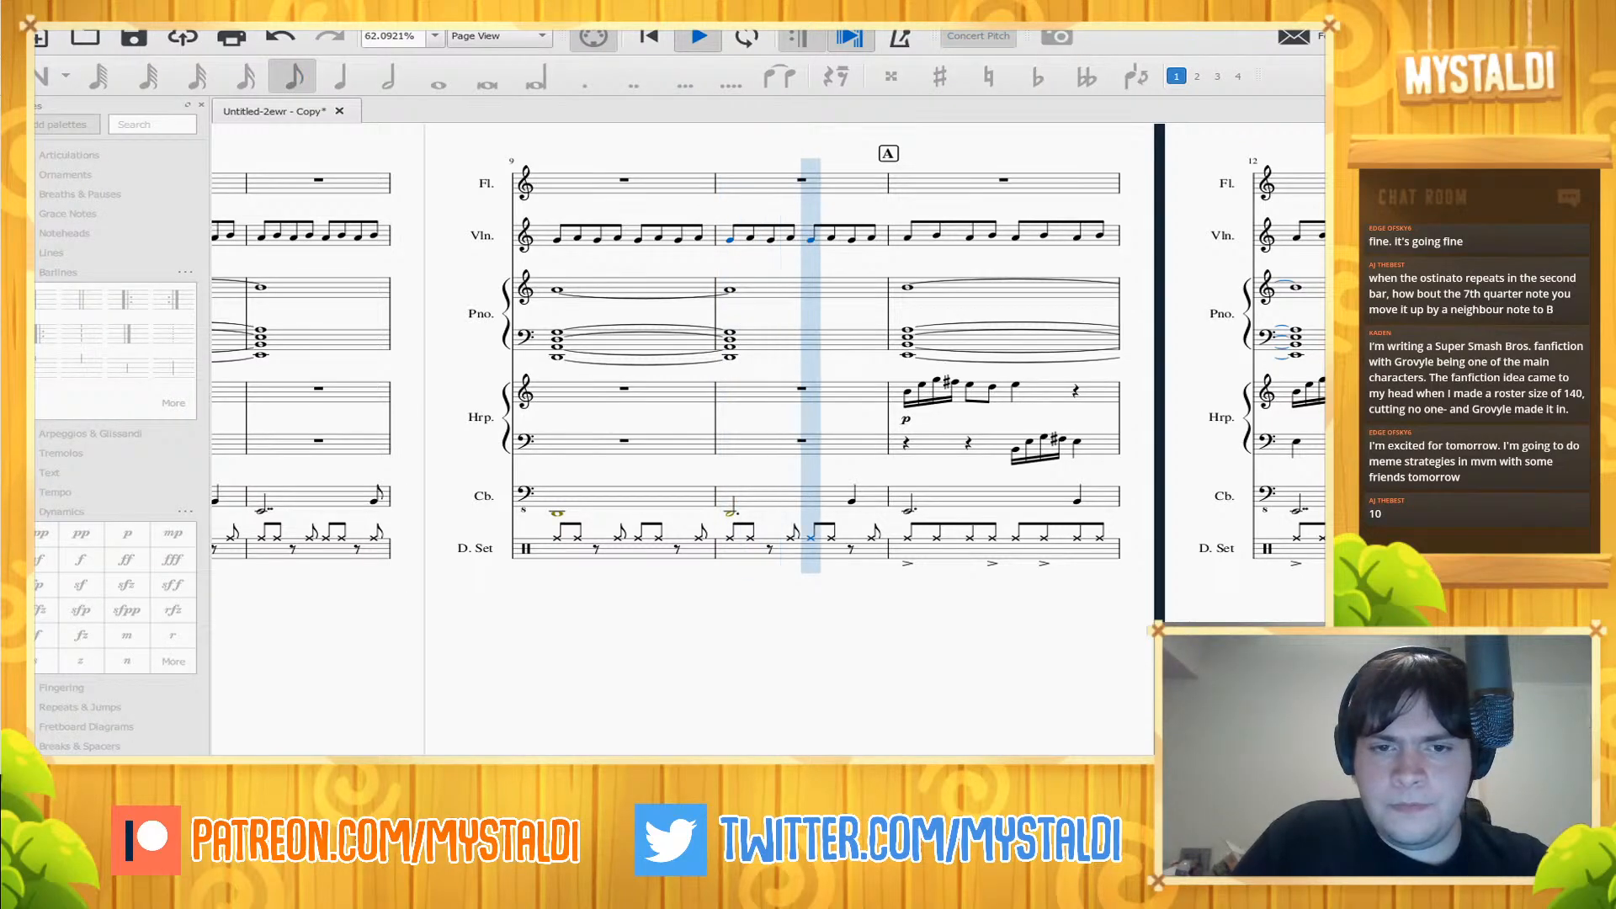
- Try raising the violin's seventh eighth note in measure 10 and play the passage back to hear the change
key("space")
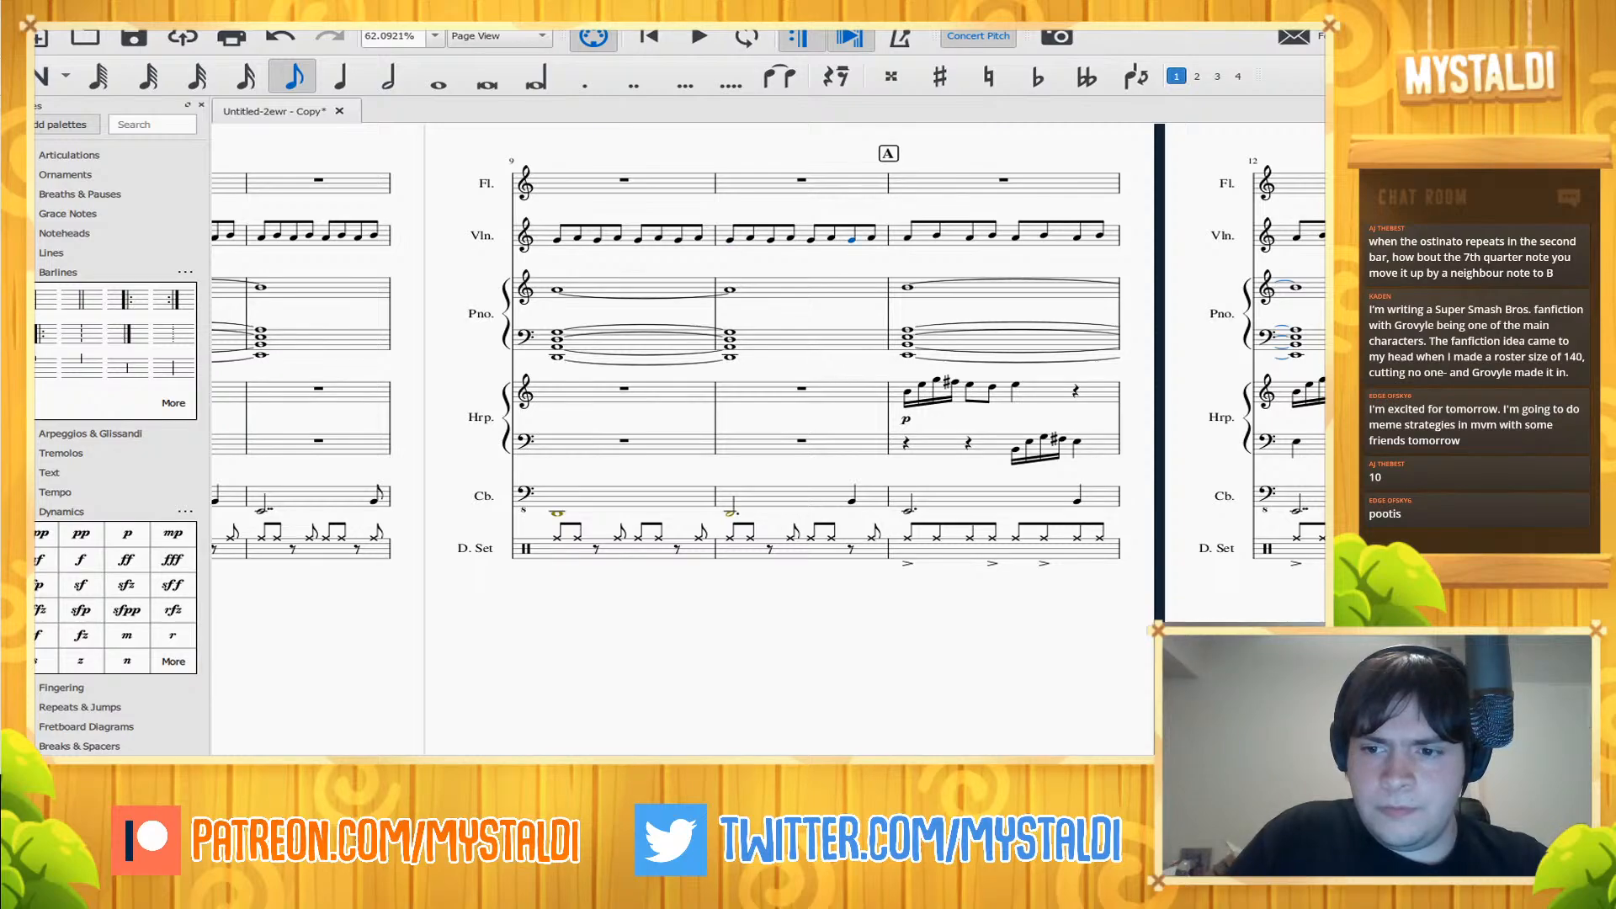
key("Up")
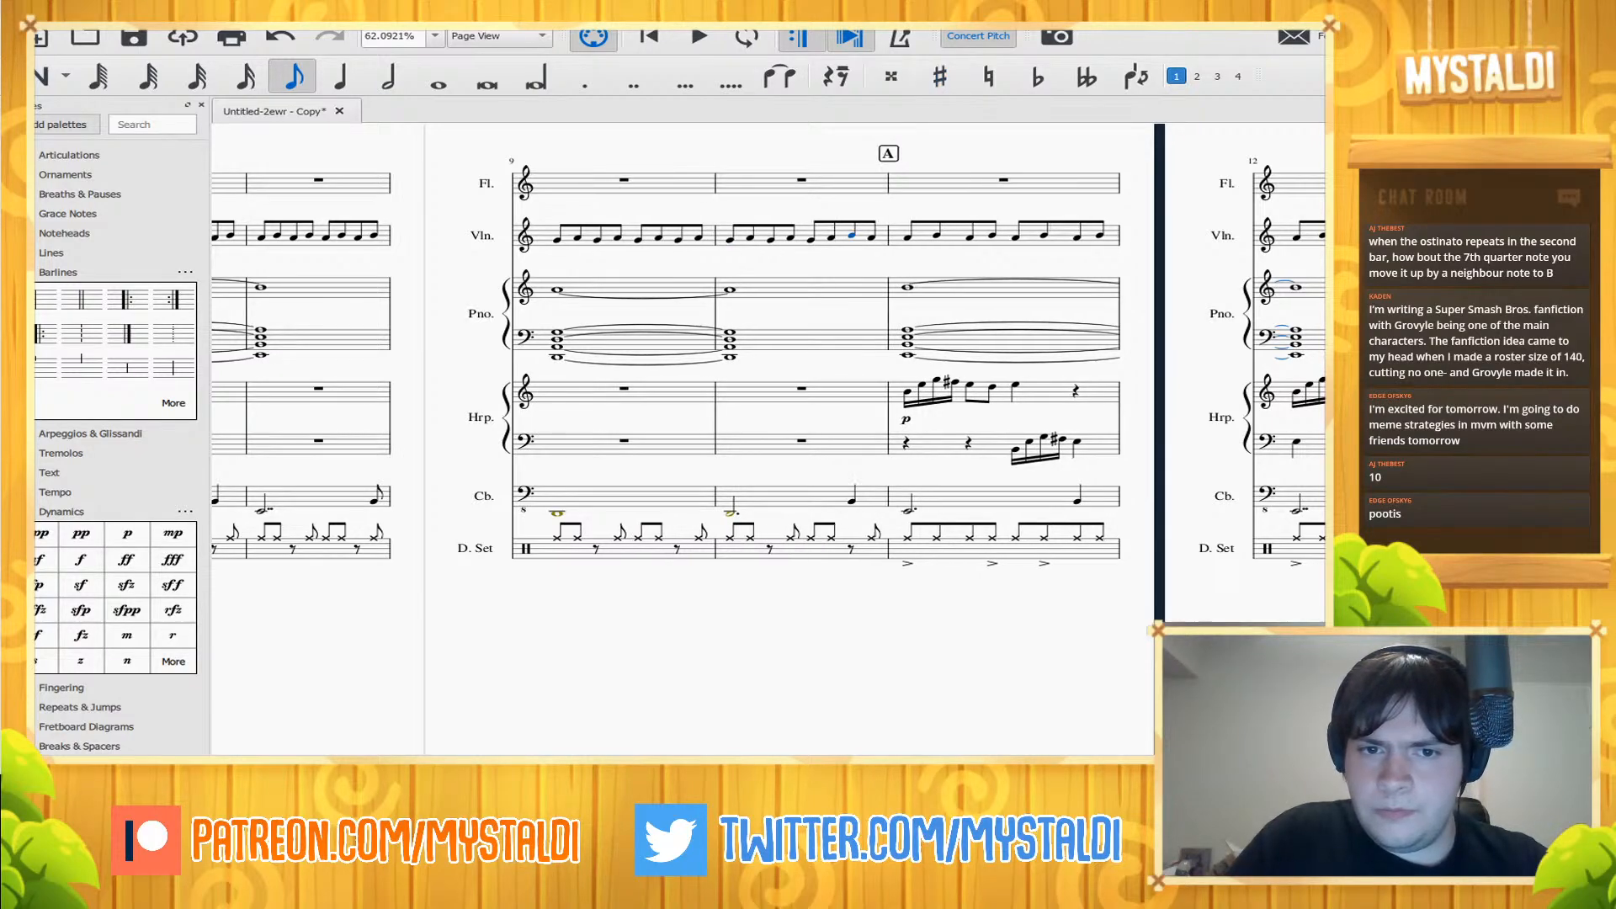
key("space")
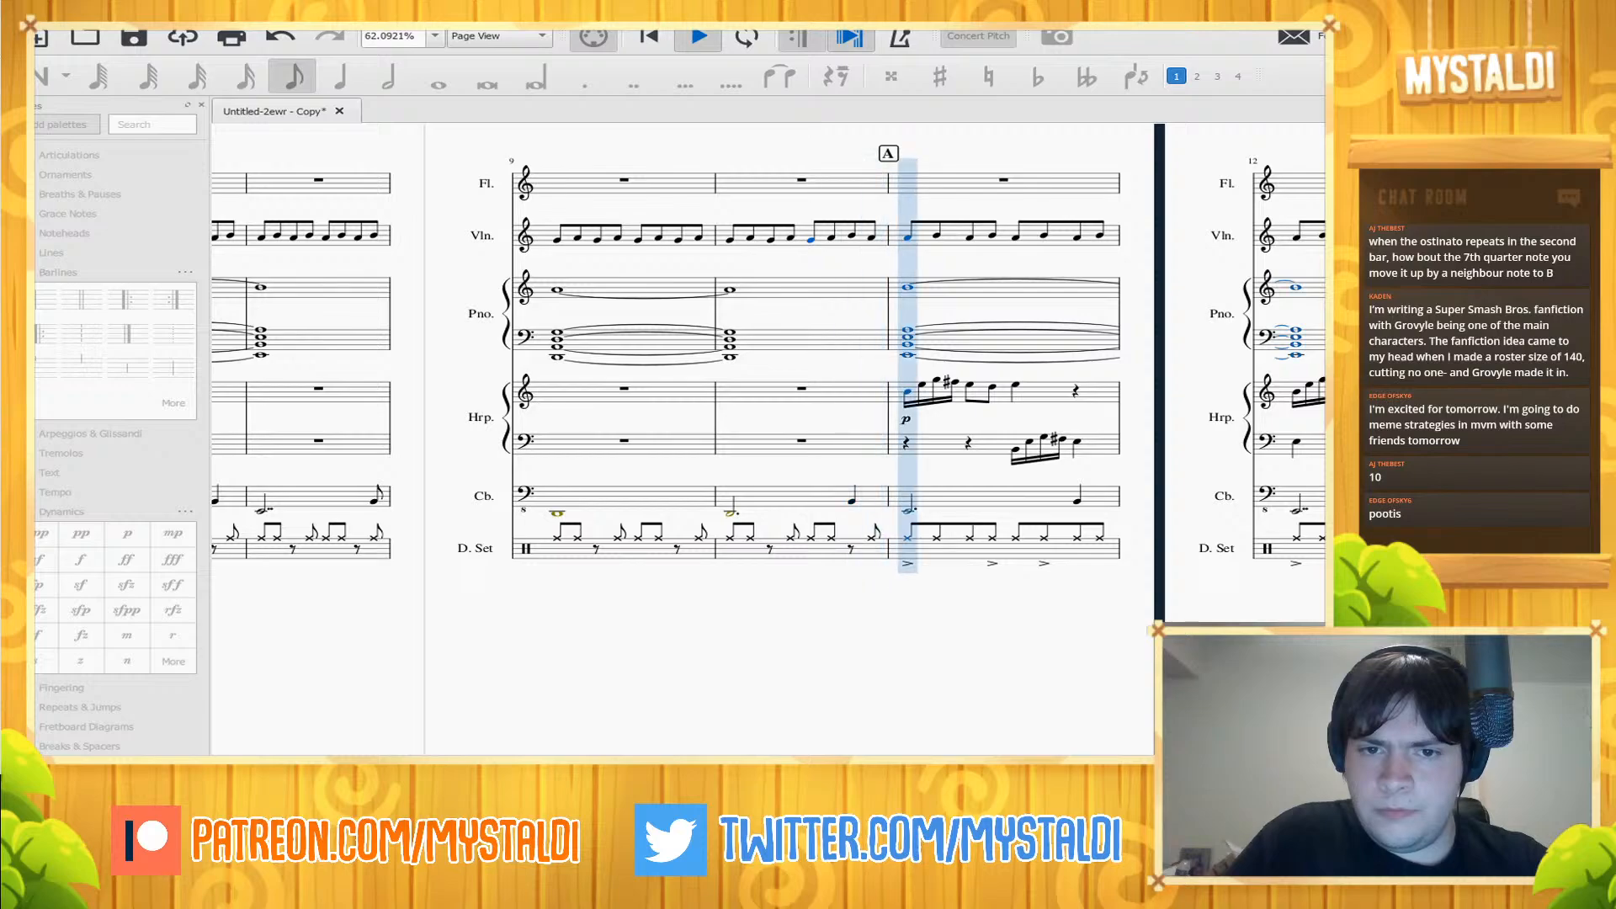
key("space")
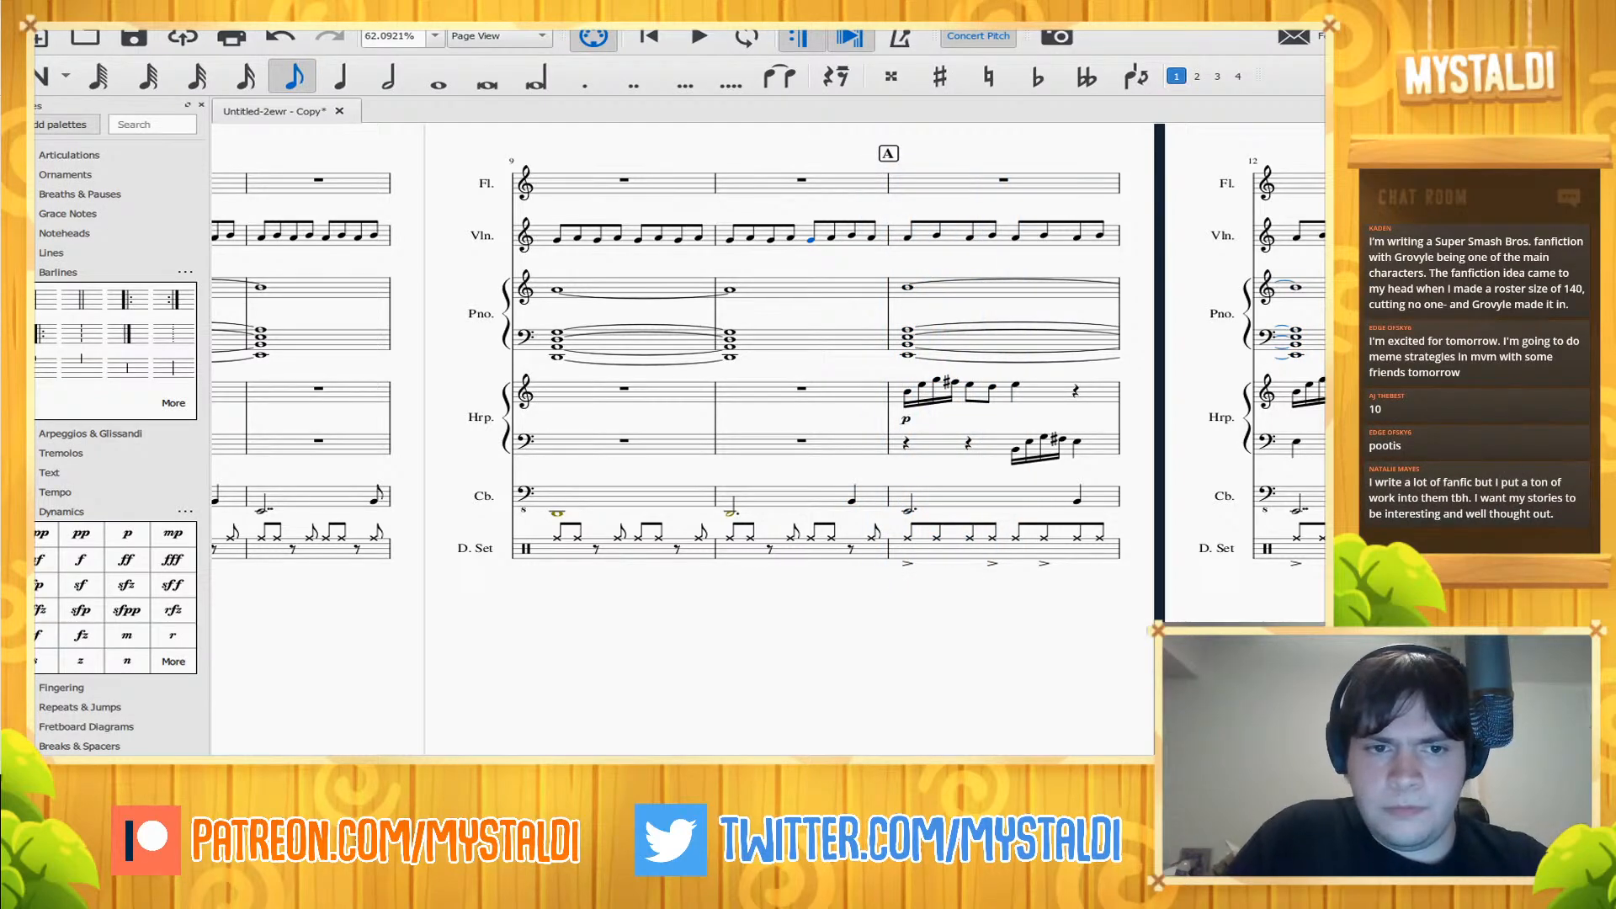
key("space")
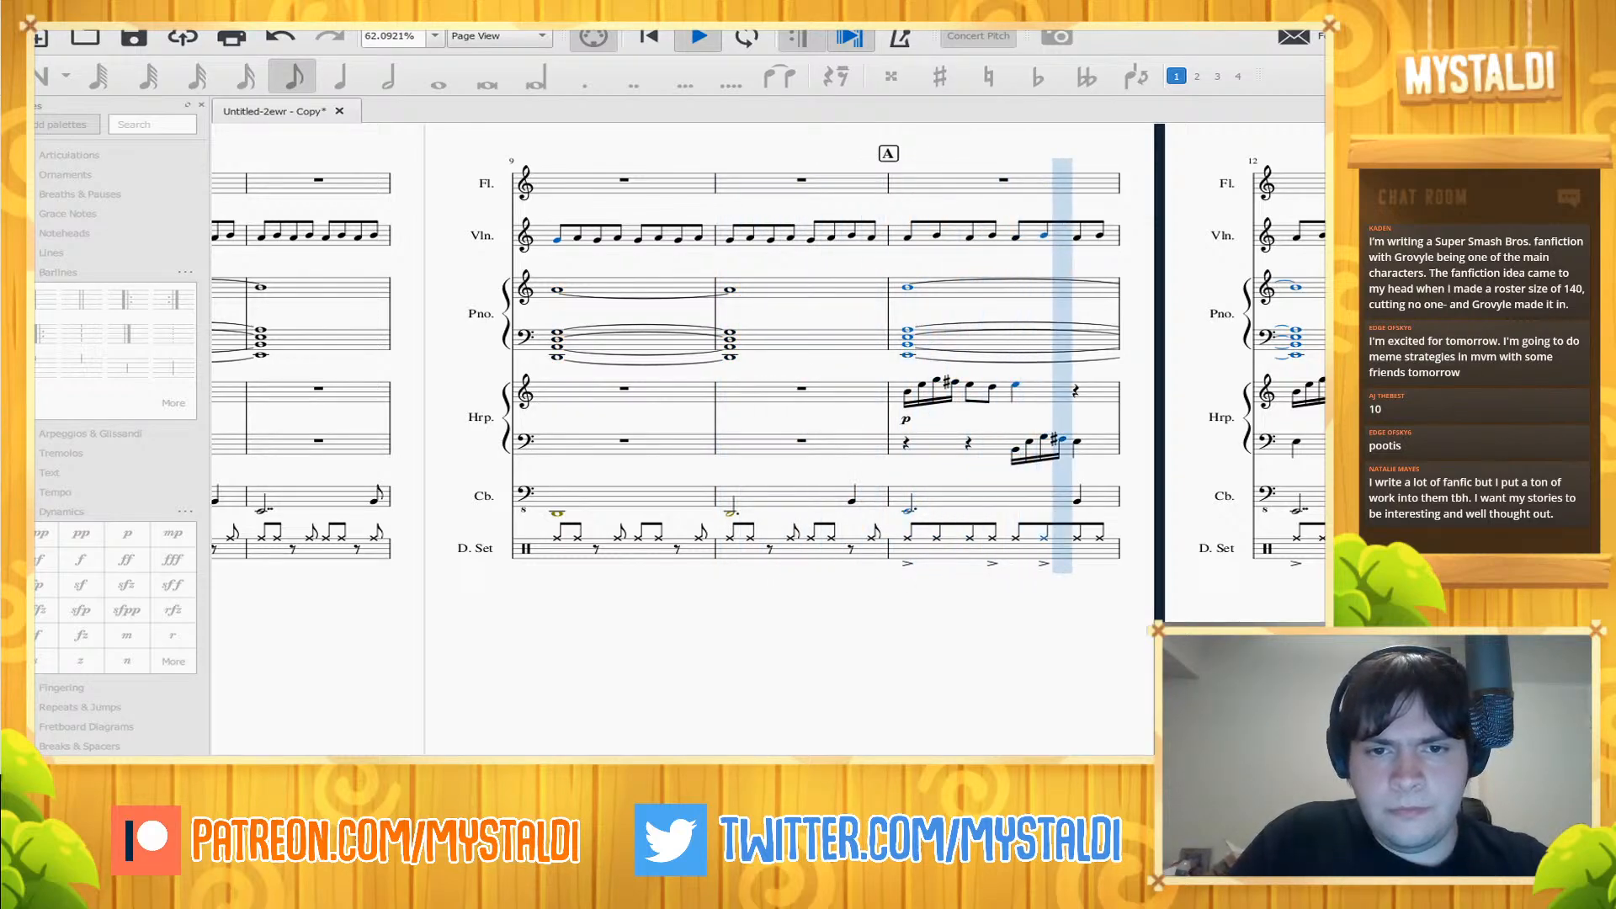
key("space")
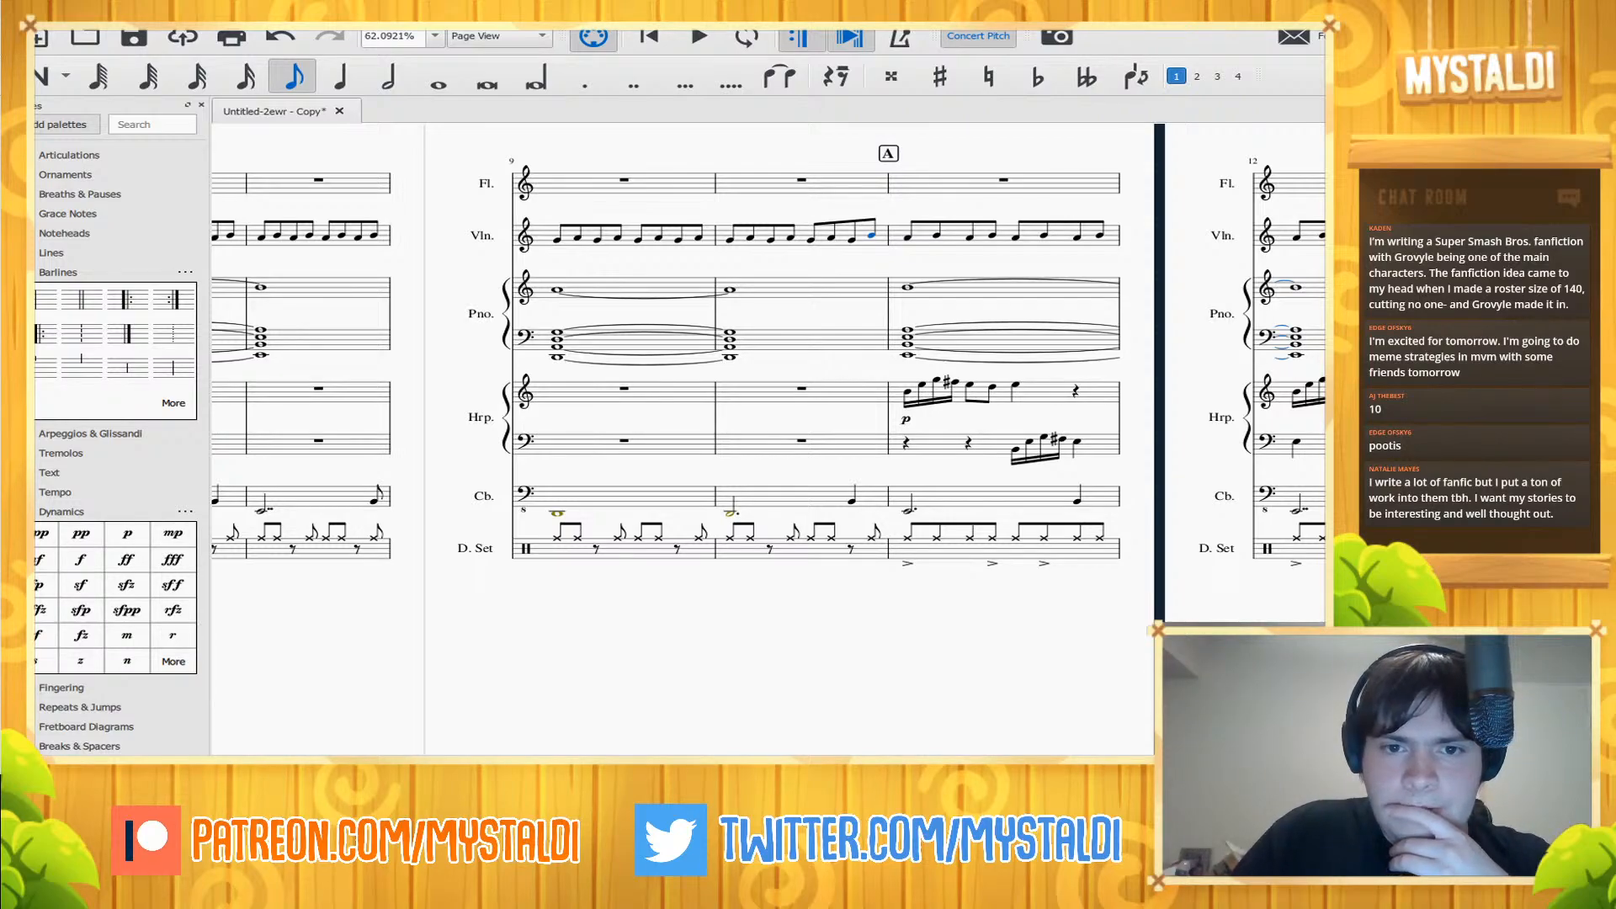
- Review the violin ostinato by playing from measure 10 into measure 12, and again from the violin's first note in measure 5
key("space")
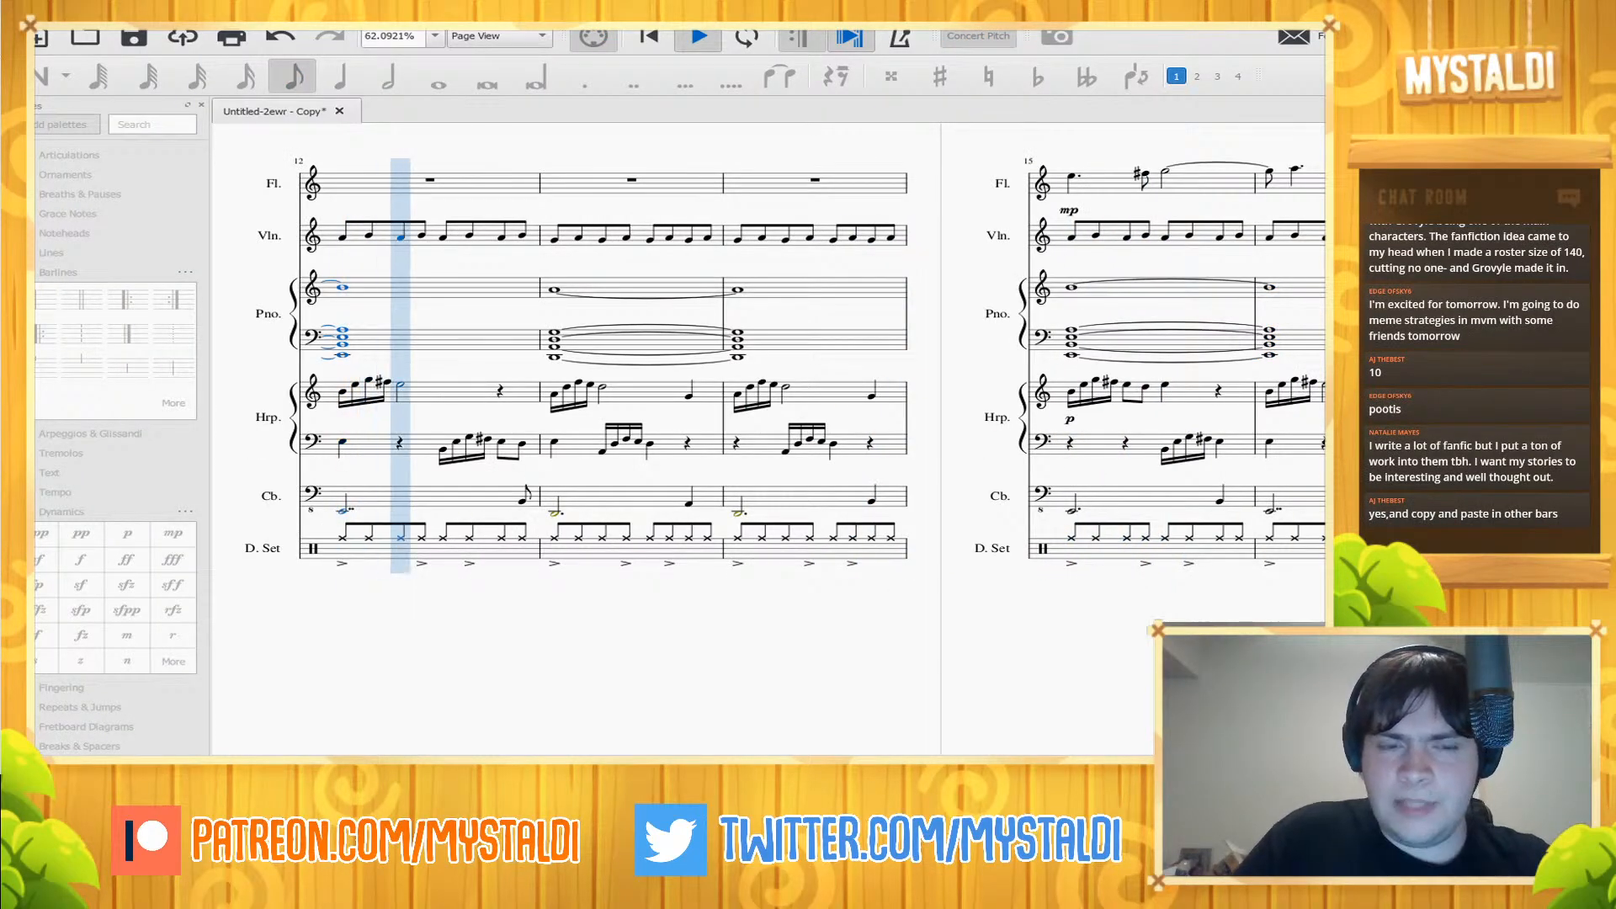
key("space")
left_click_drag(379, 614, 1106, 622)
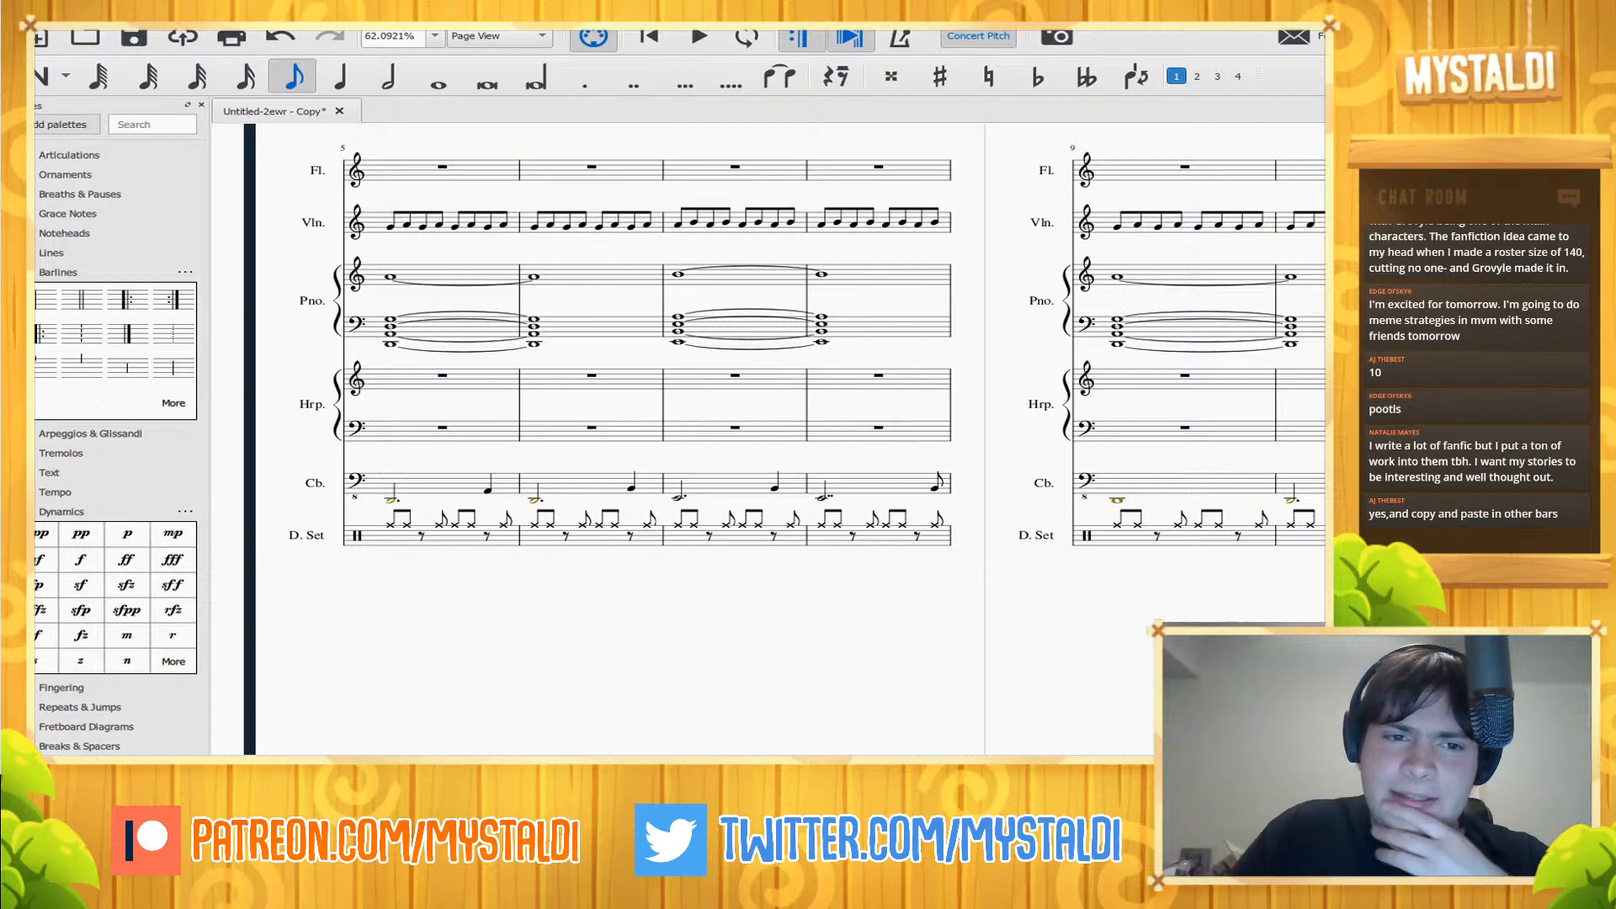
key("Escape")
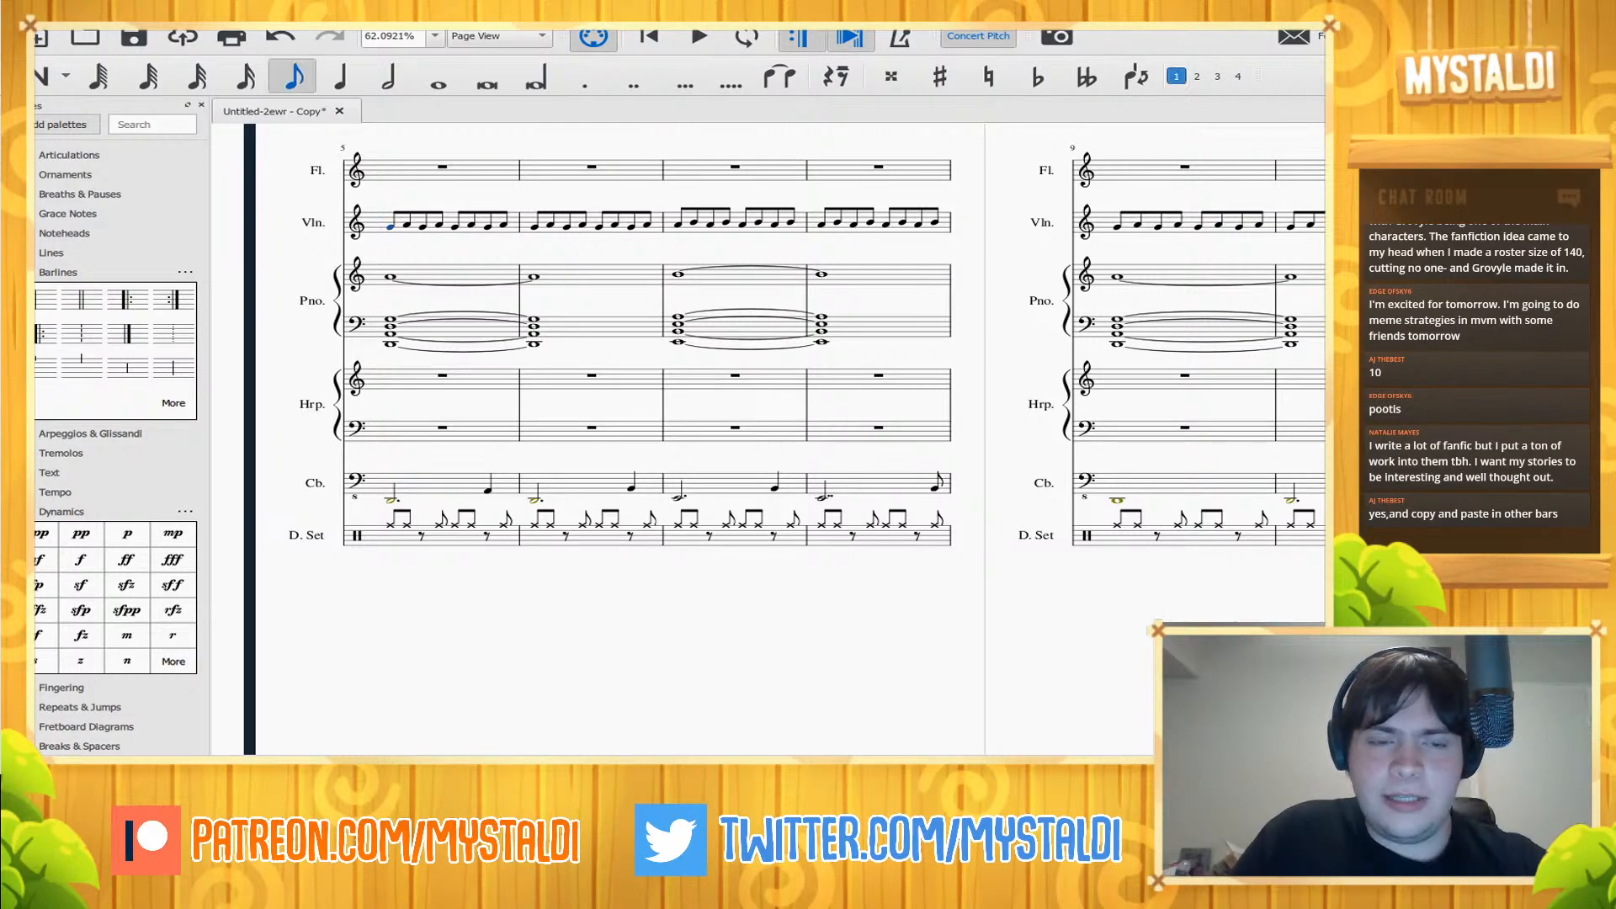
key("space")
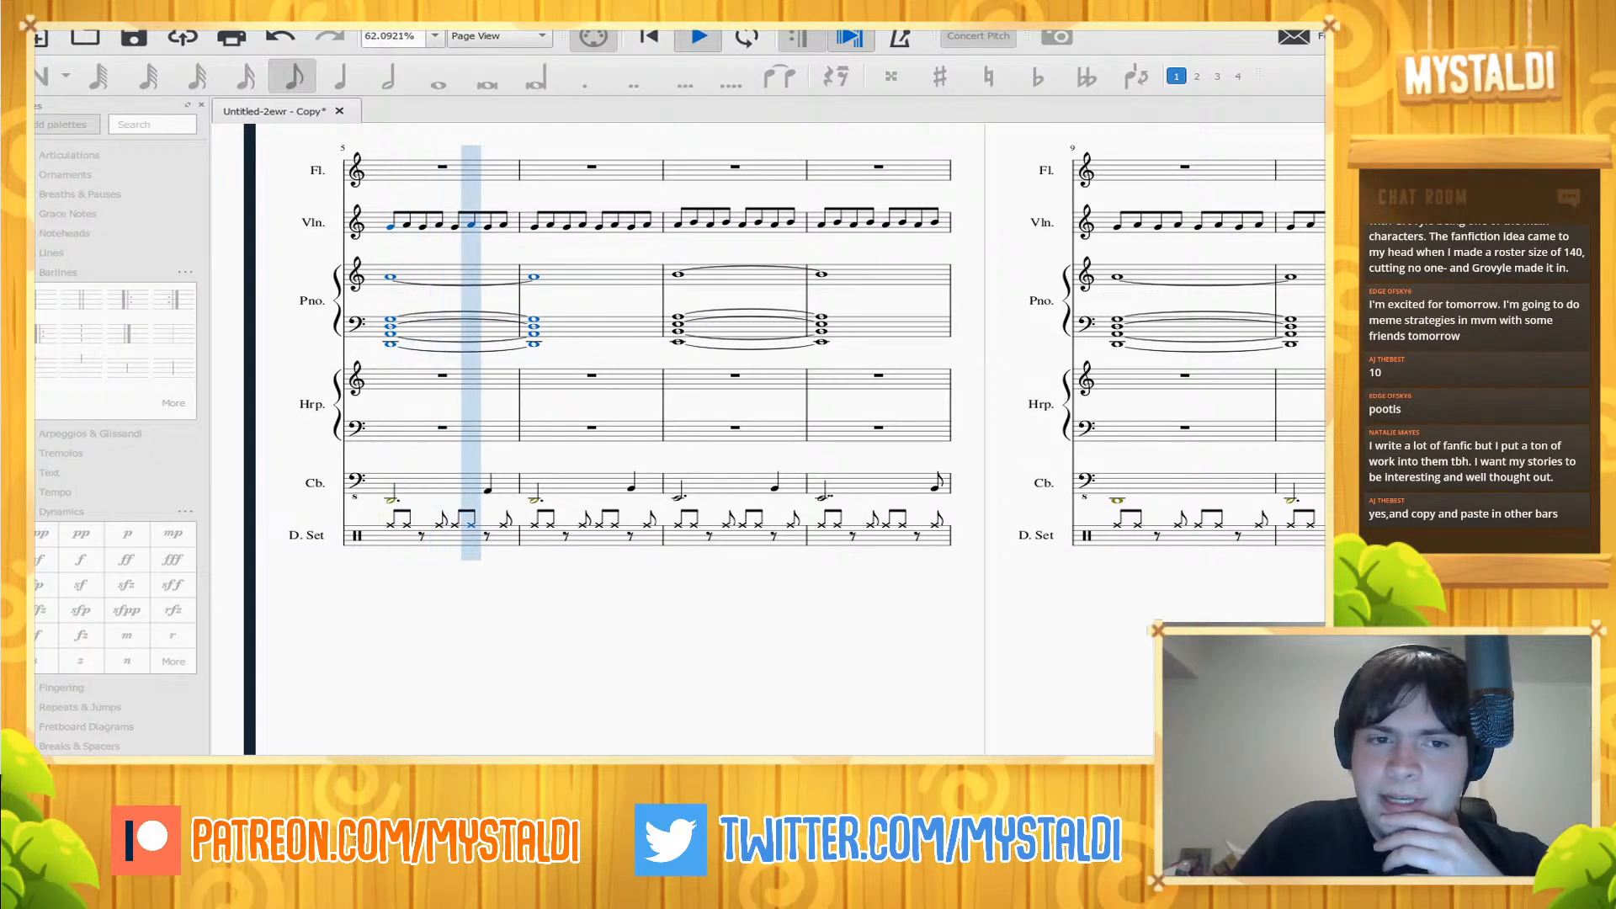
key("space")
key("space")
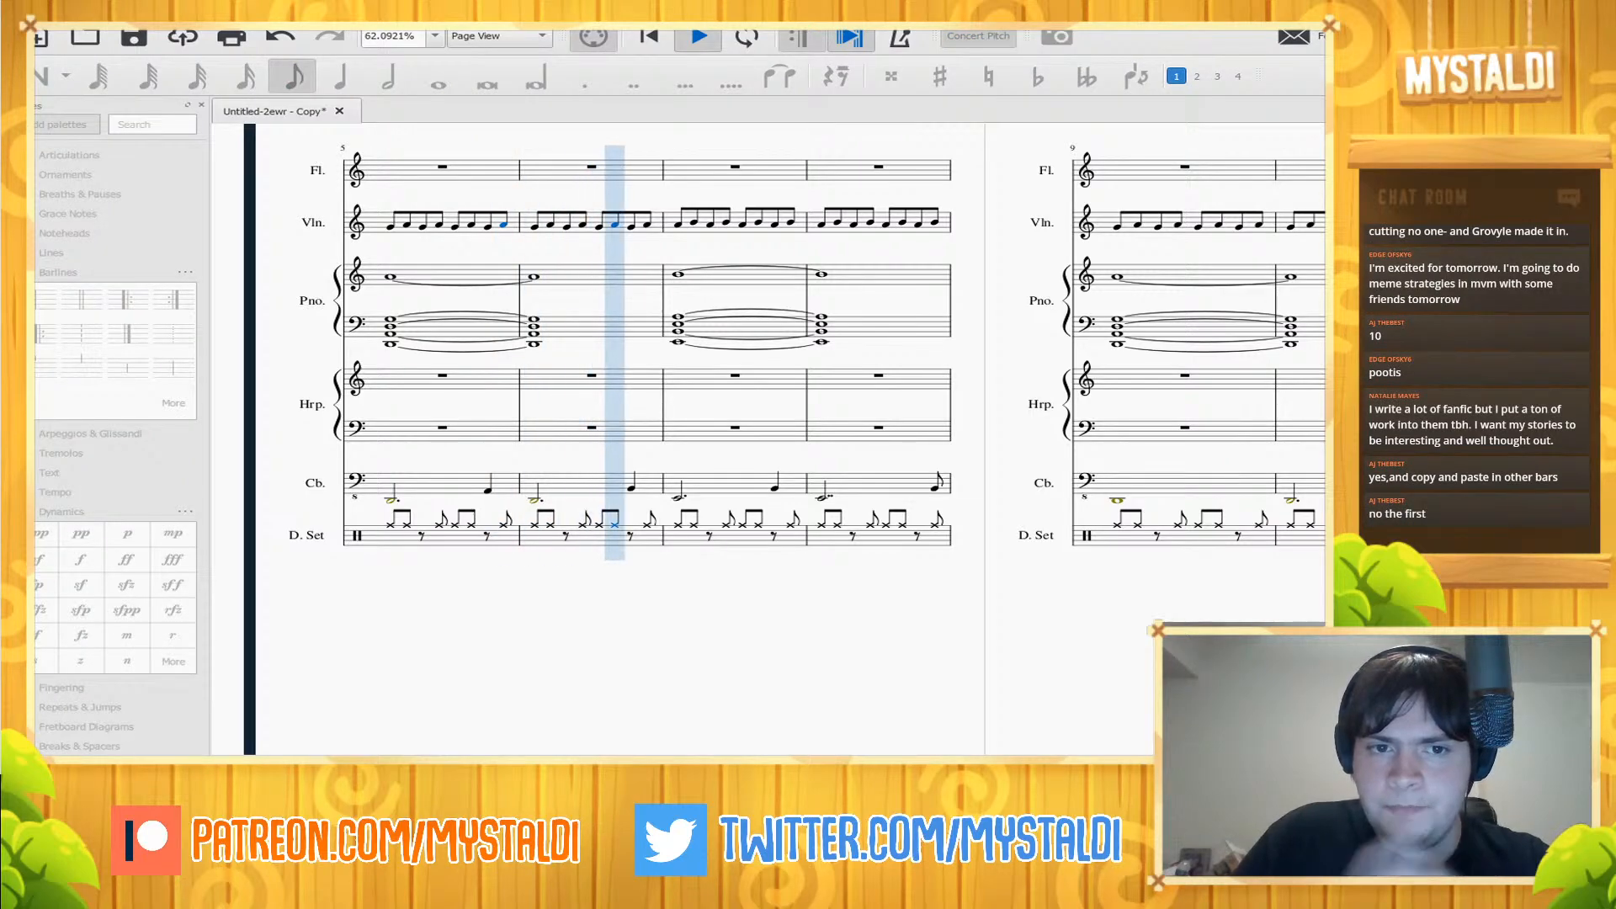
key("space")
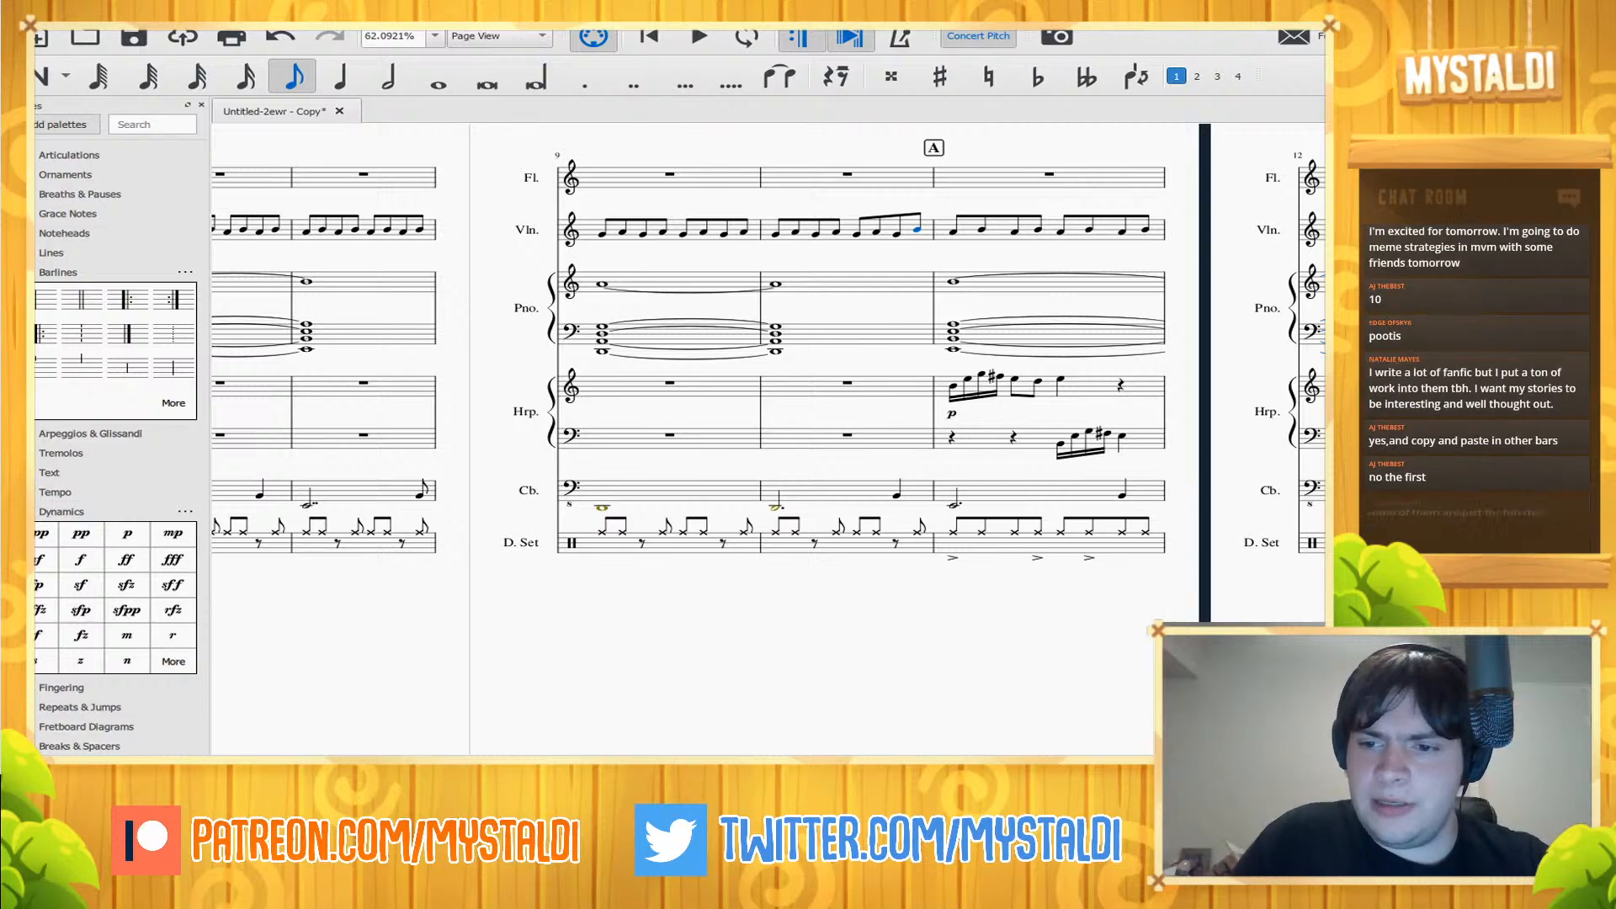
- Lower the raised violin notes at the end of measure 10
key("Down")
key("Down")
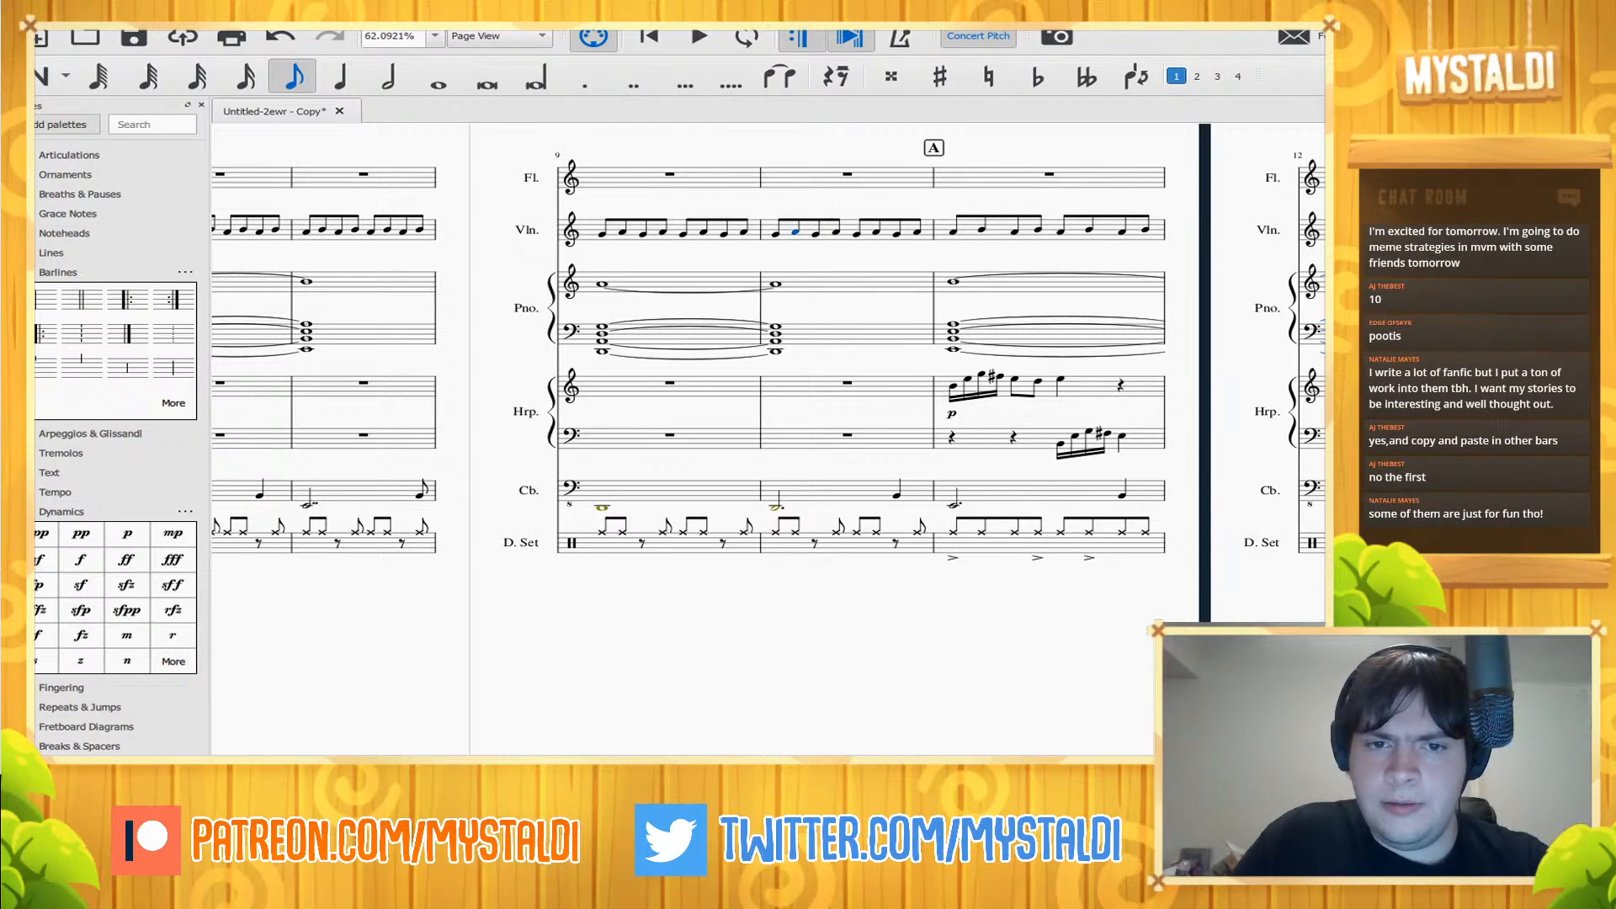
- Play back from measure 10 into measure 14, and from the flute's first note in measure 15 into measure 30
key("space")
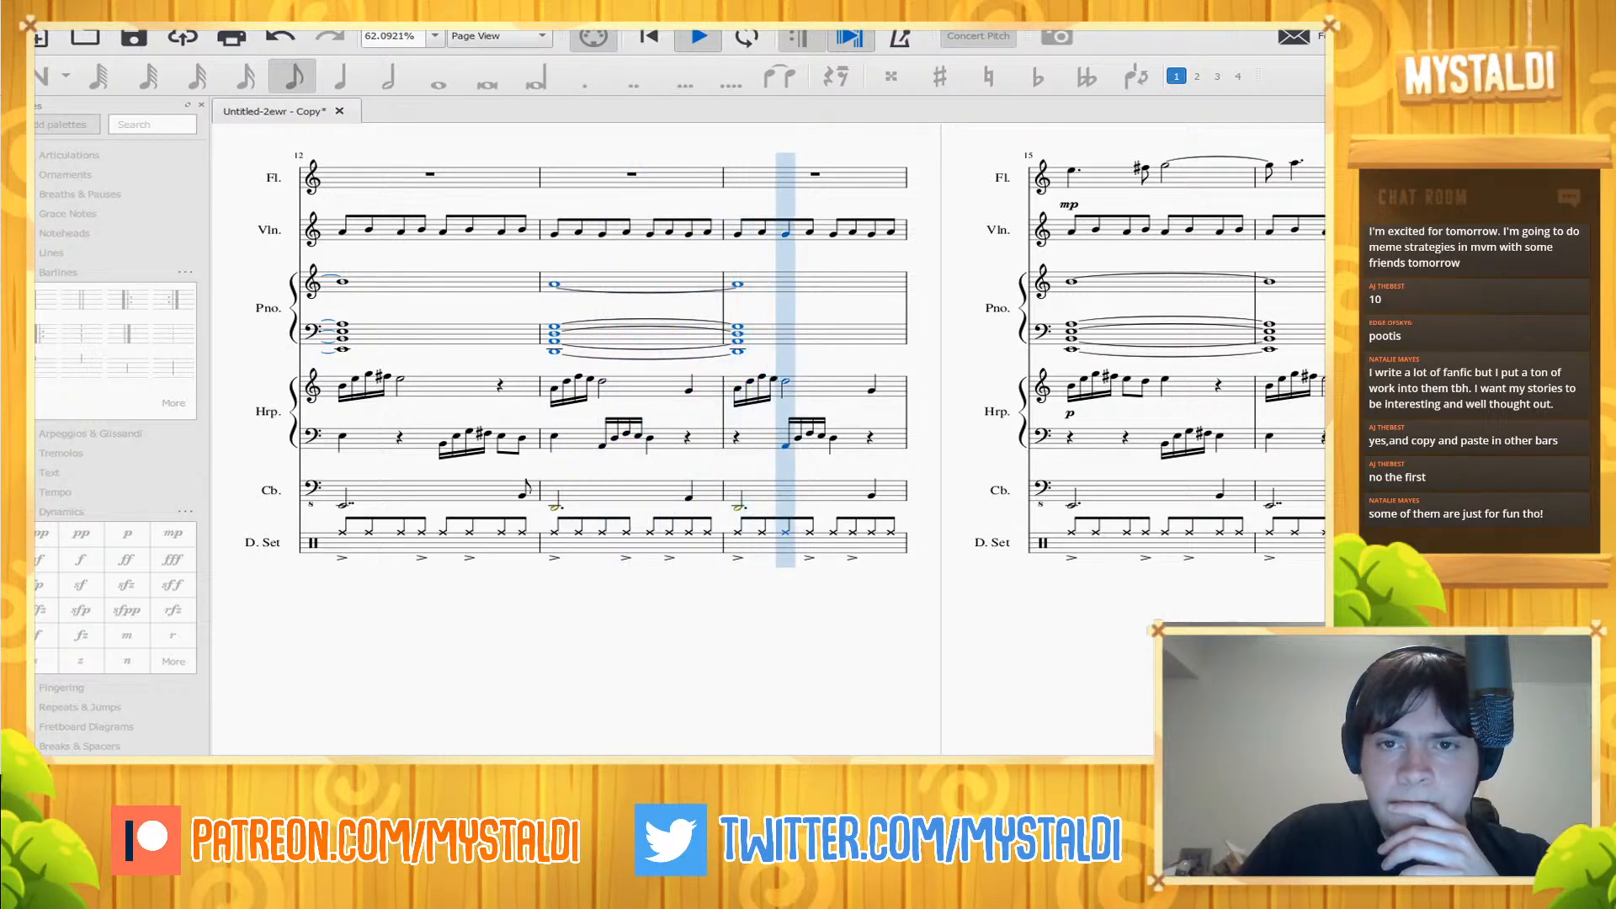
key("space")
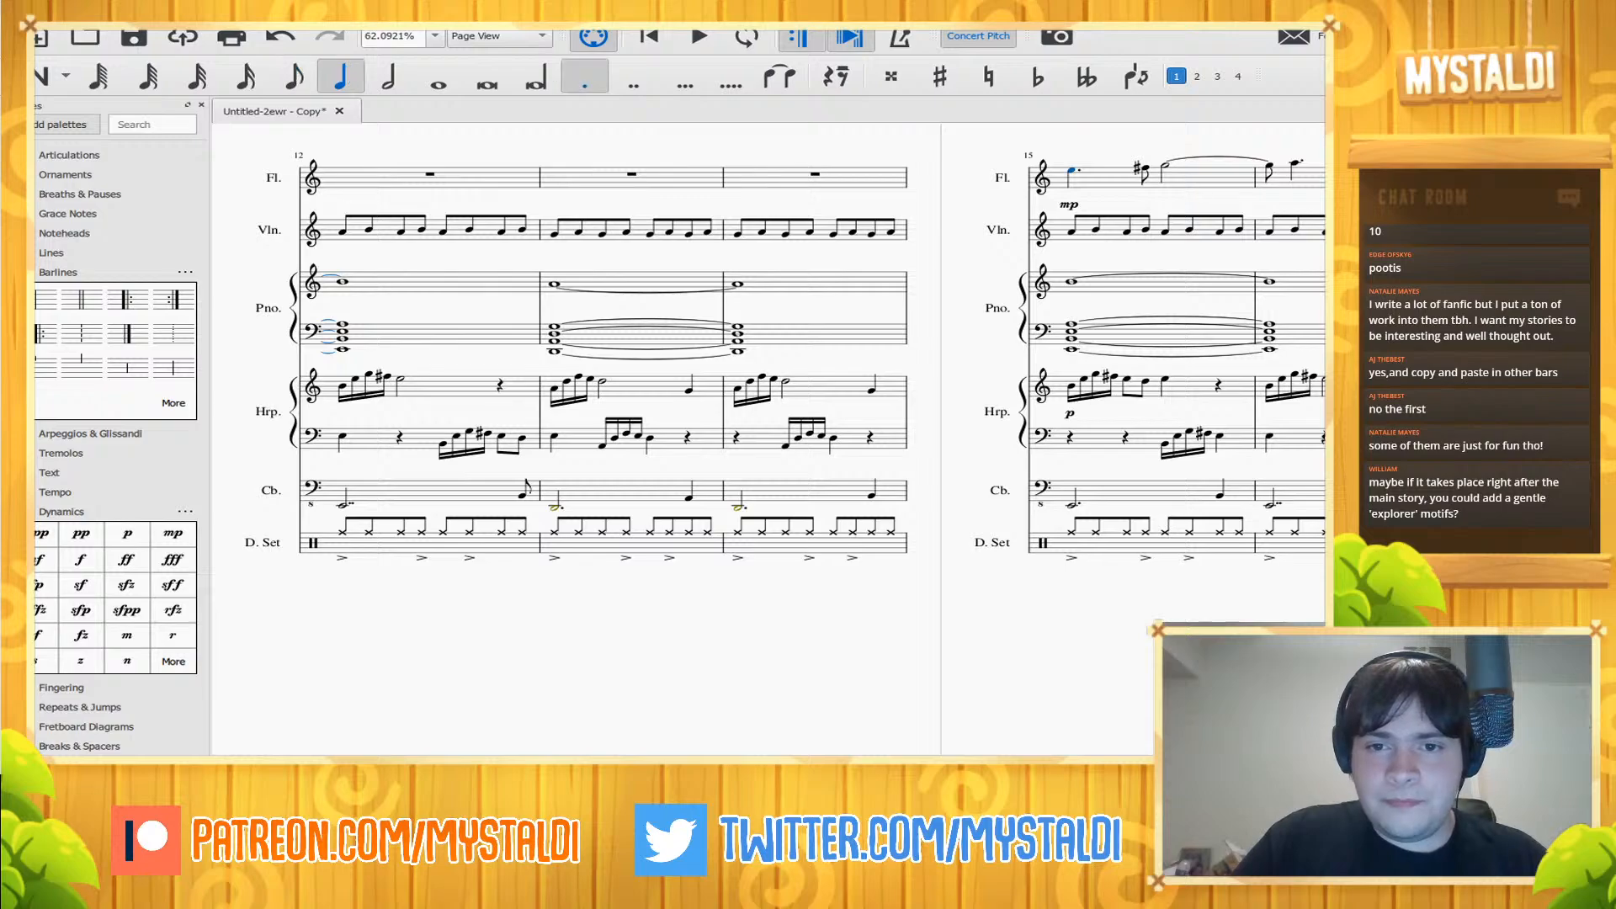
key("space")
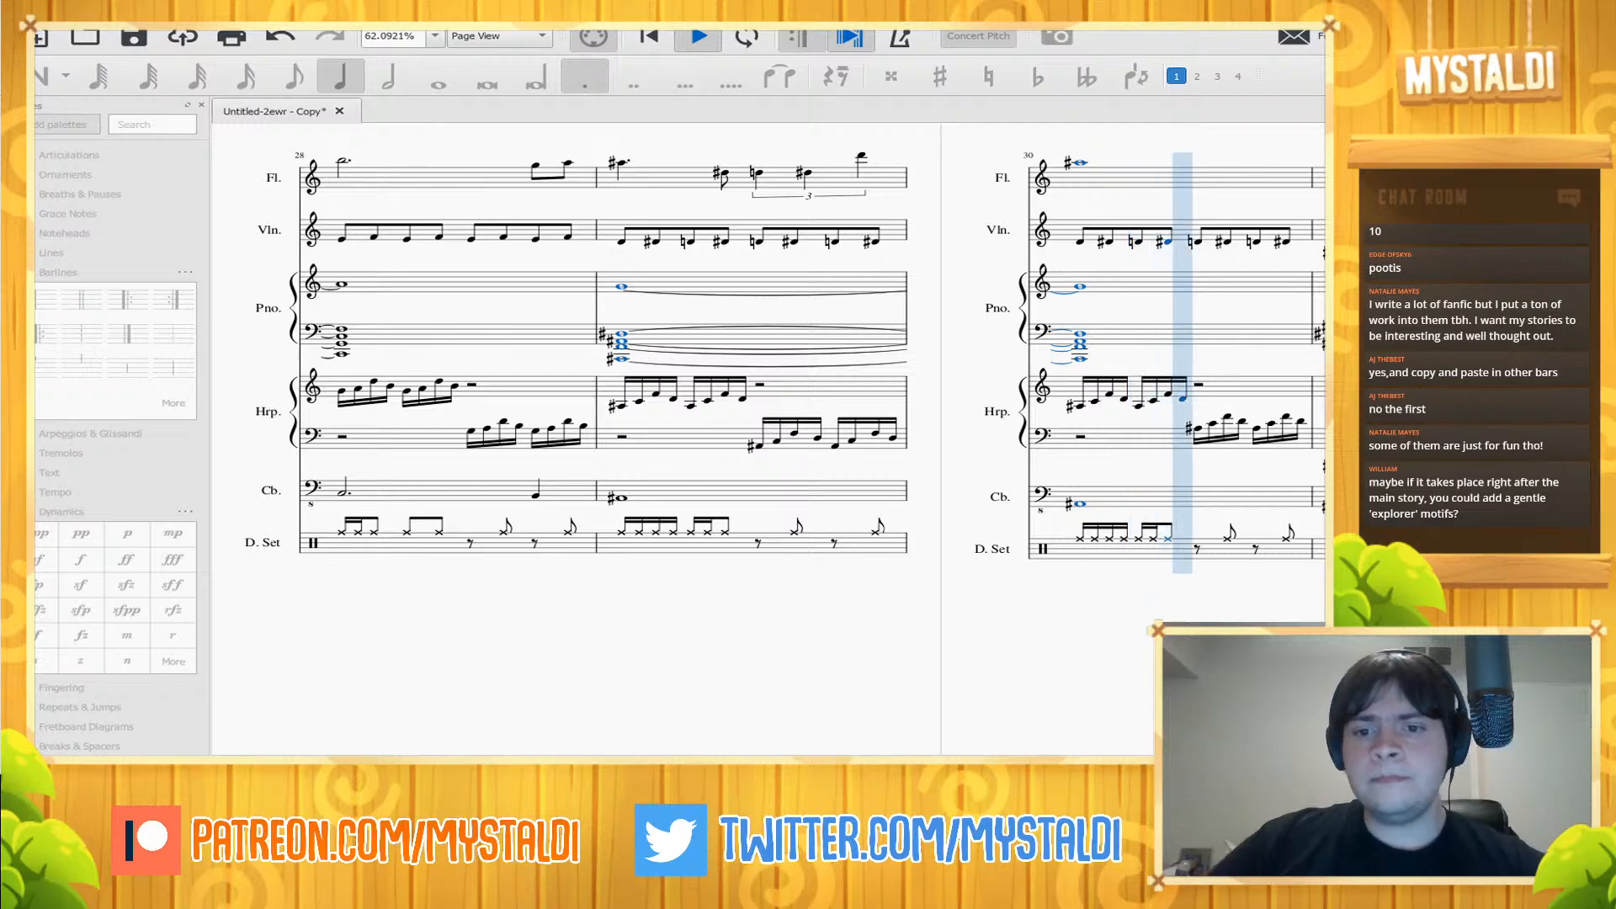
key("space")
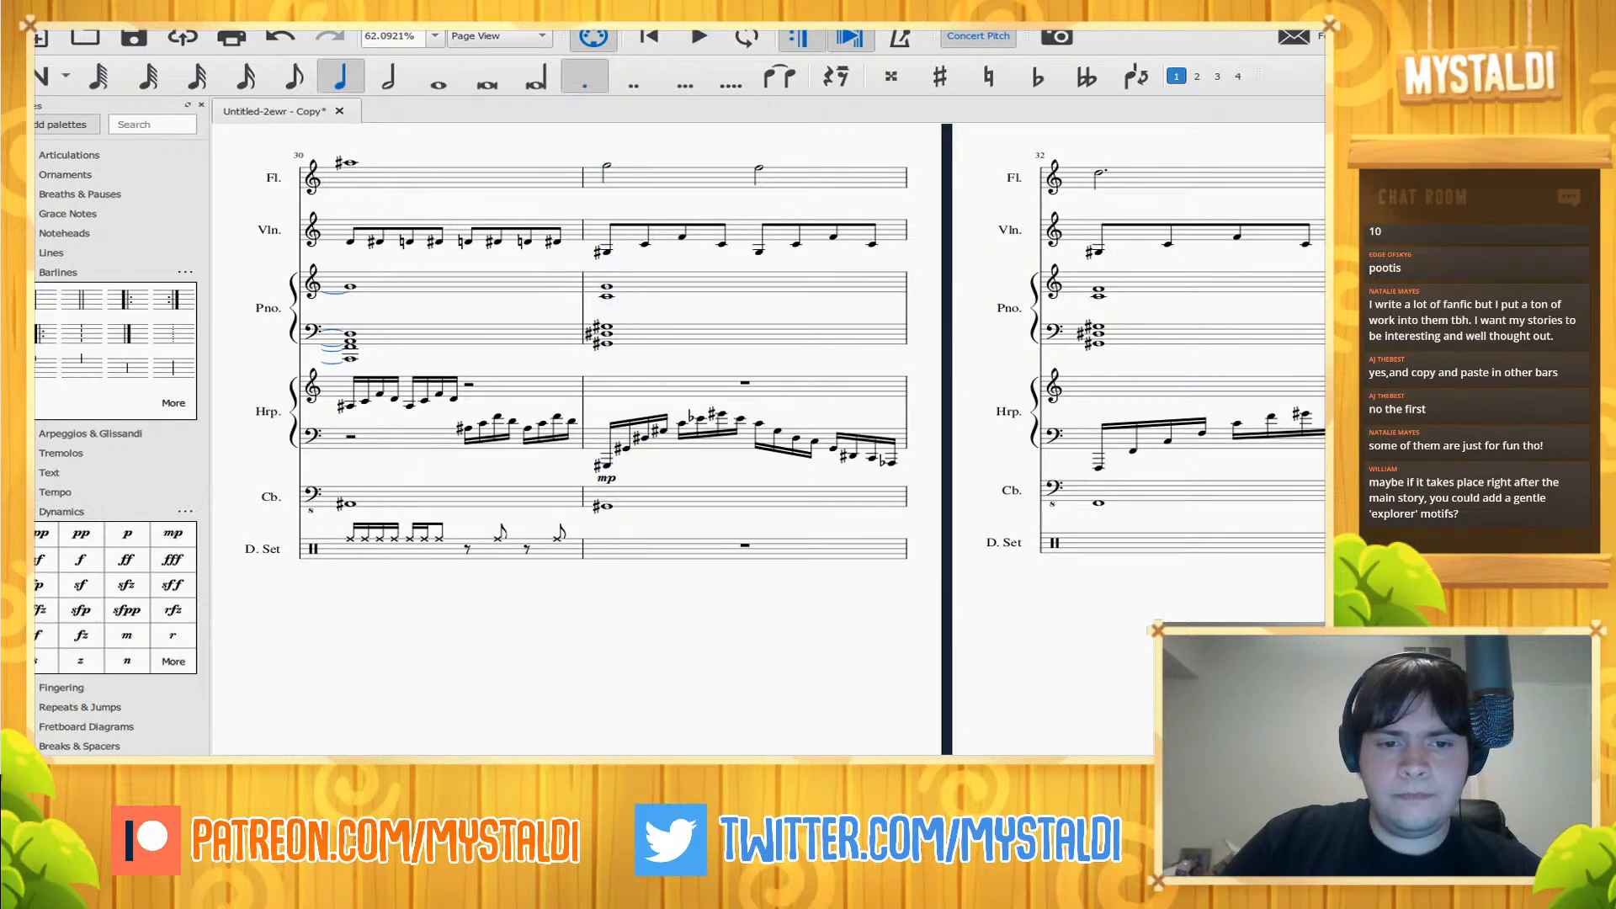
- Copy the drumset pattern from measure 9 and paste it into the drumset's measure 31
left_click_drag(379, 640, 1220, 618)
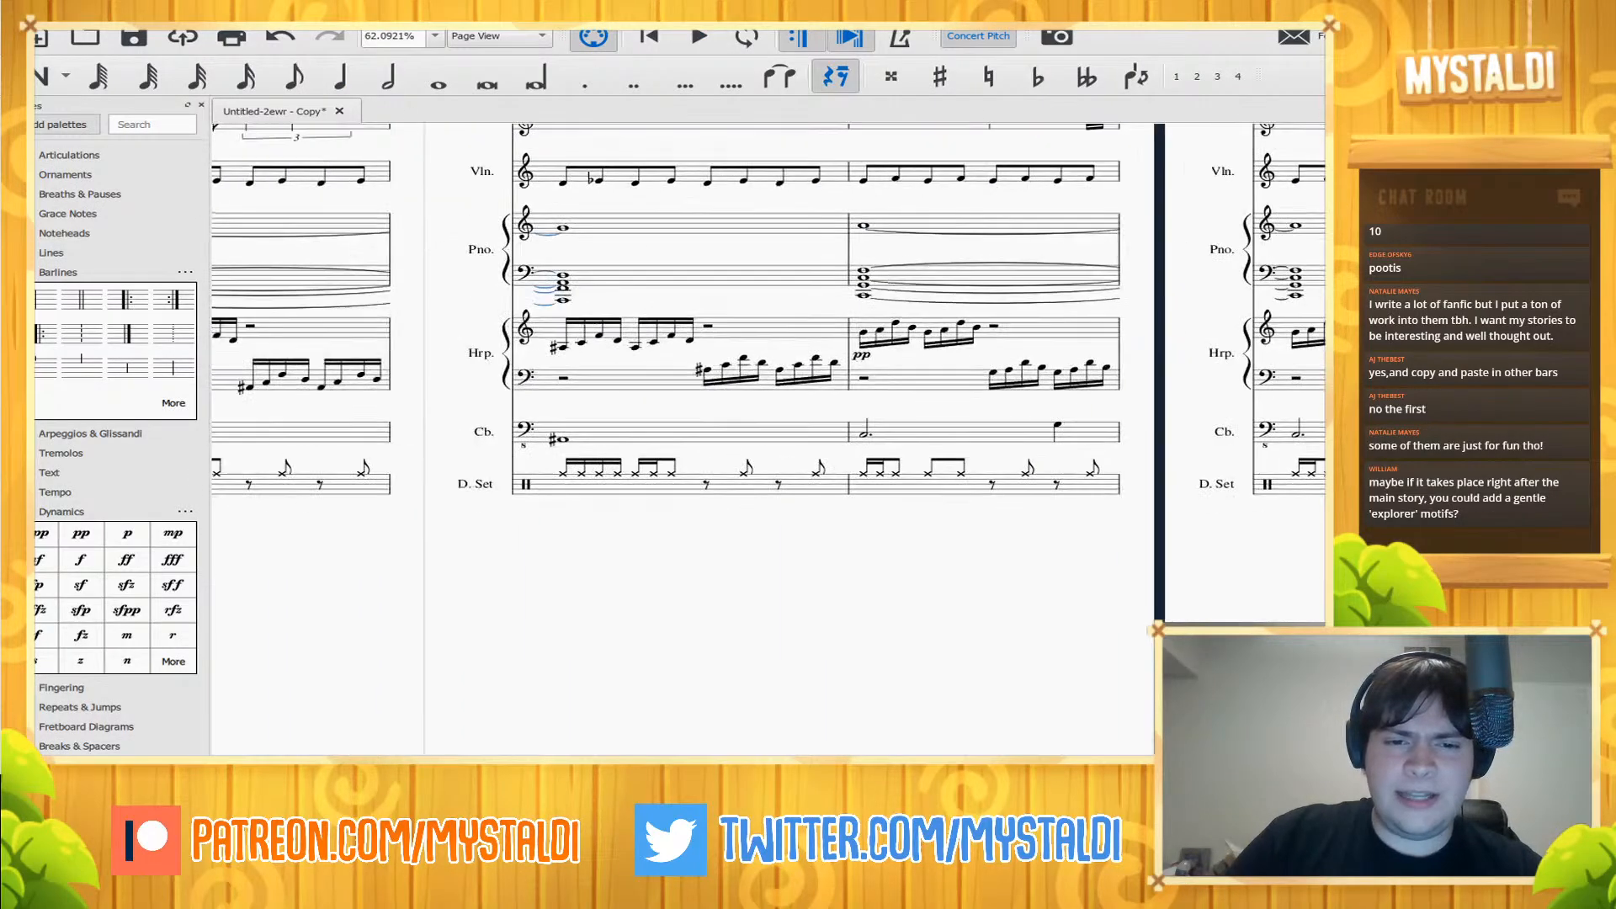
left_click_drag(270, 632, 1305, 612)
left_click_drag(421, 623, 1070, 627)
left_click_drag(244, 622, 1304, 629)
left_click_drag(353, 622, 762, 631)
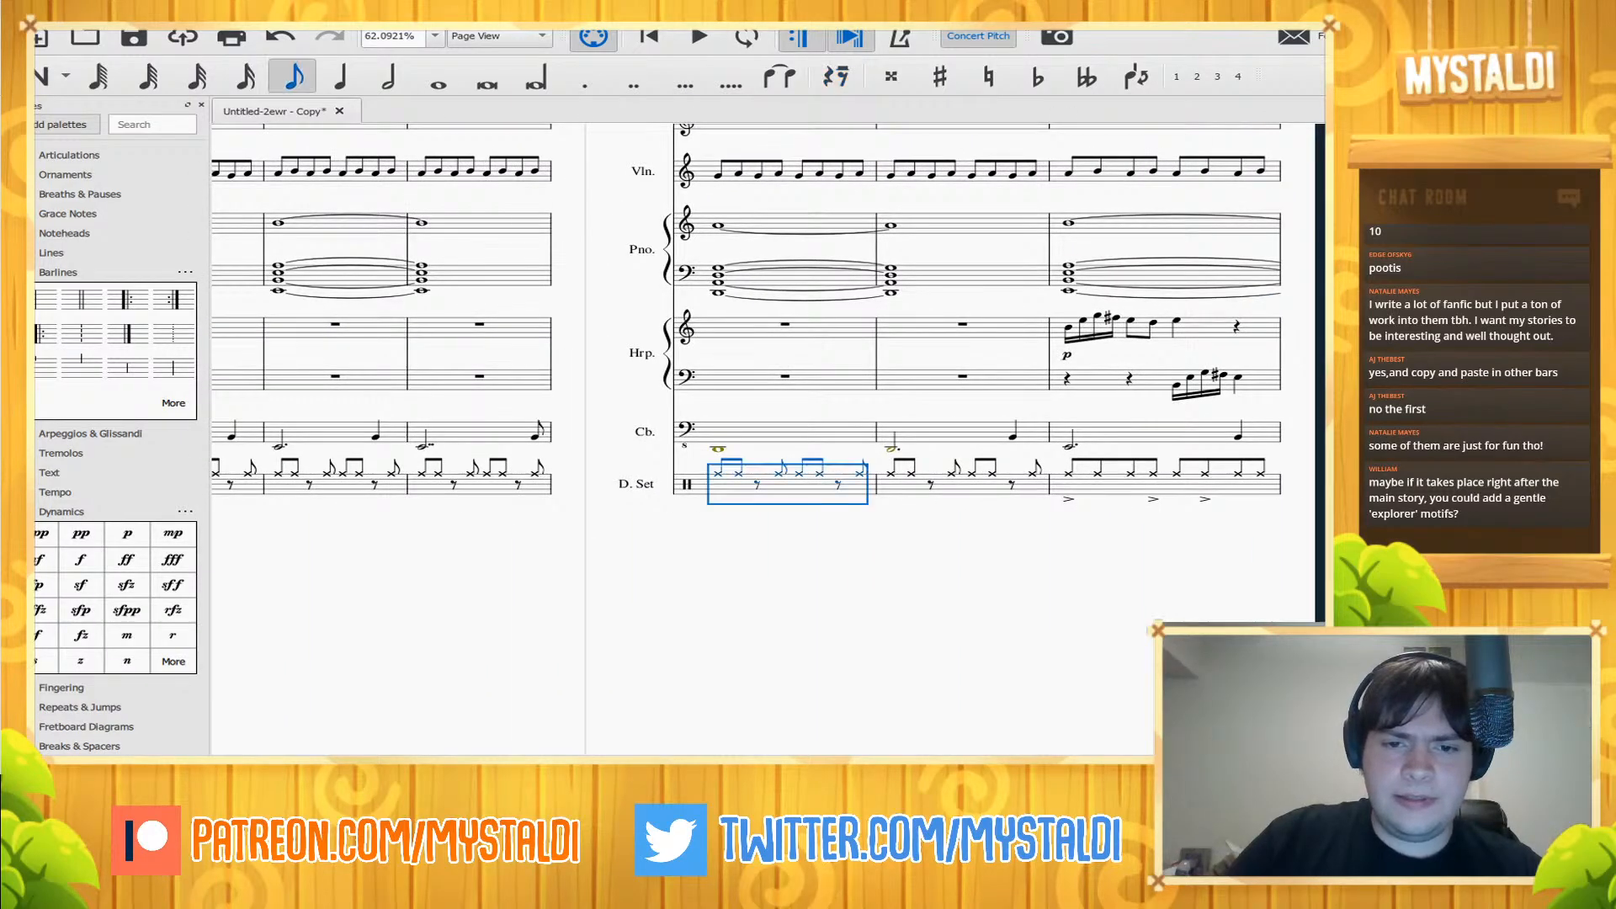
left_click_drag(379, 623, 968, 614)
scroll(768, 438, "left", 10)
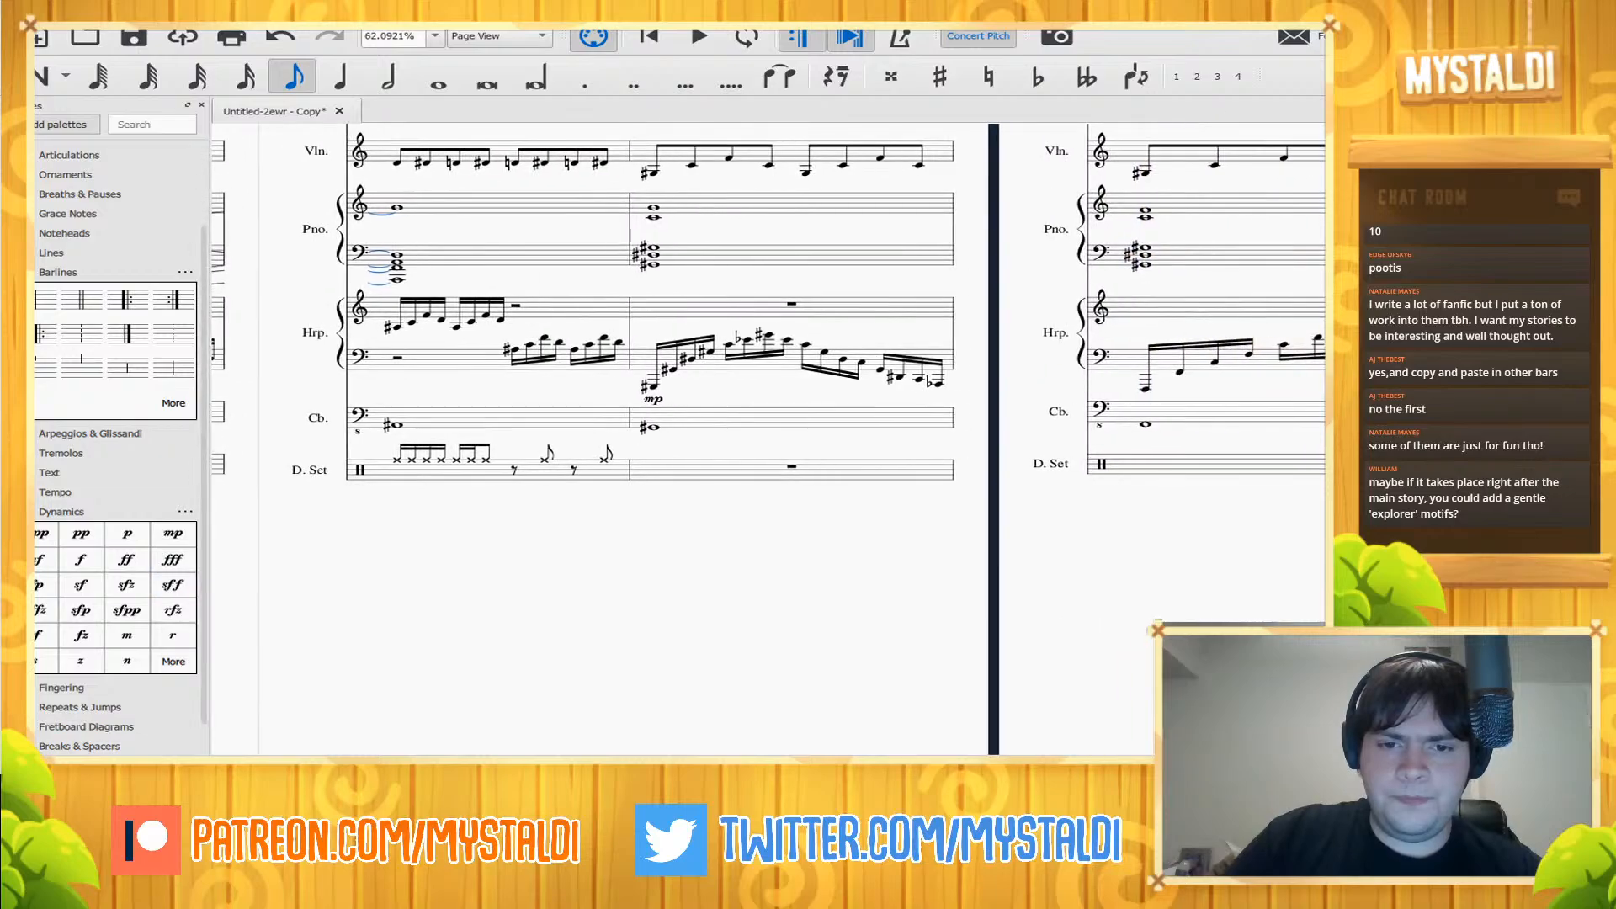
key("ctrl+v")
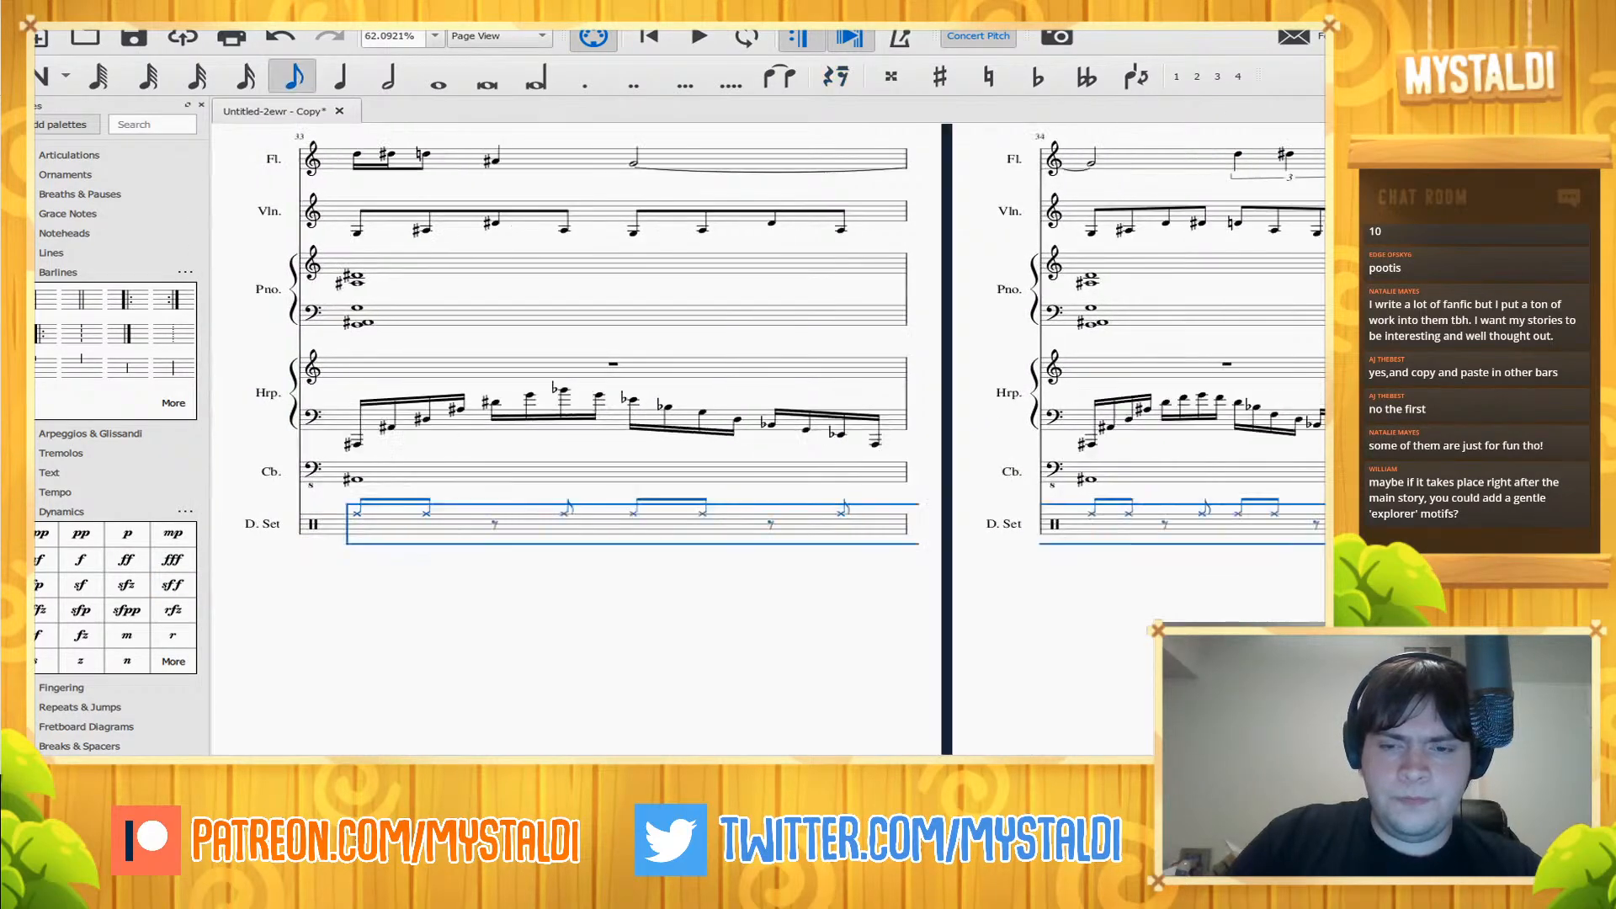
- Repeat the pasted drumset pattern through measure 38 and paste it into measure 39
key("r")
key("r")
key("r")
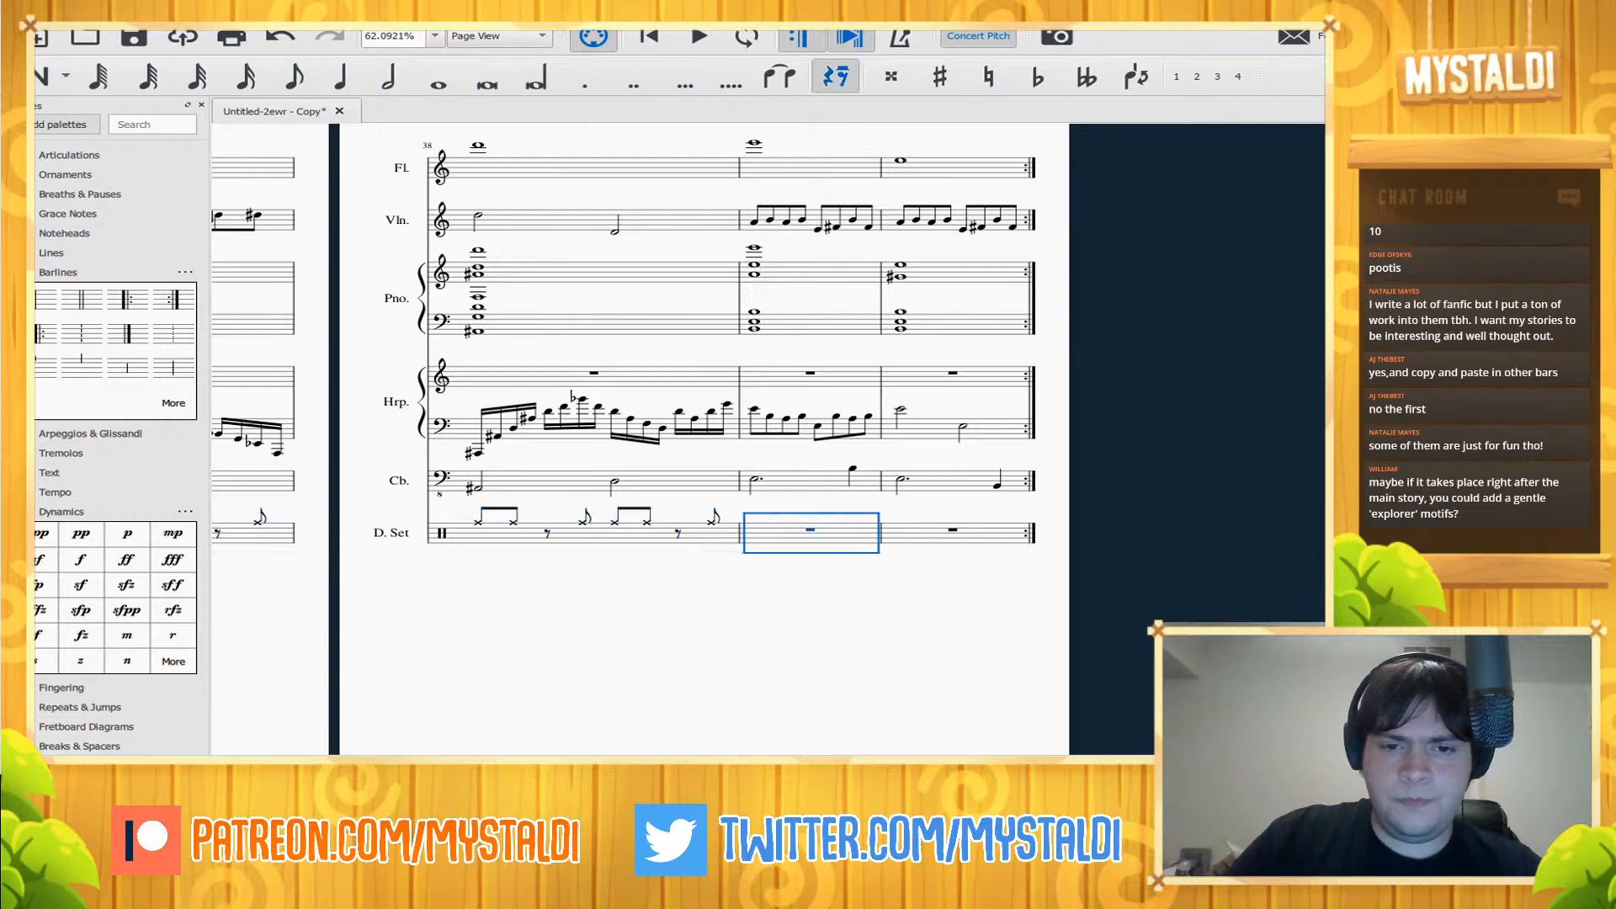
key("ctrl+v")
- Play the score from the opening measure into measure 33 to review the extended drumset part
key("space")
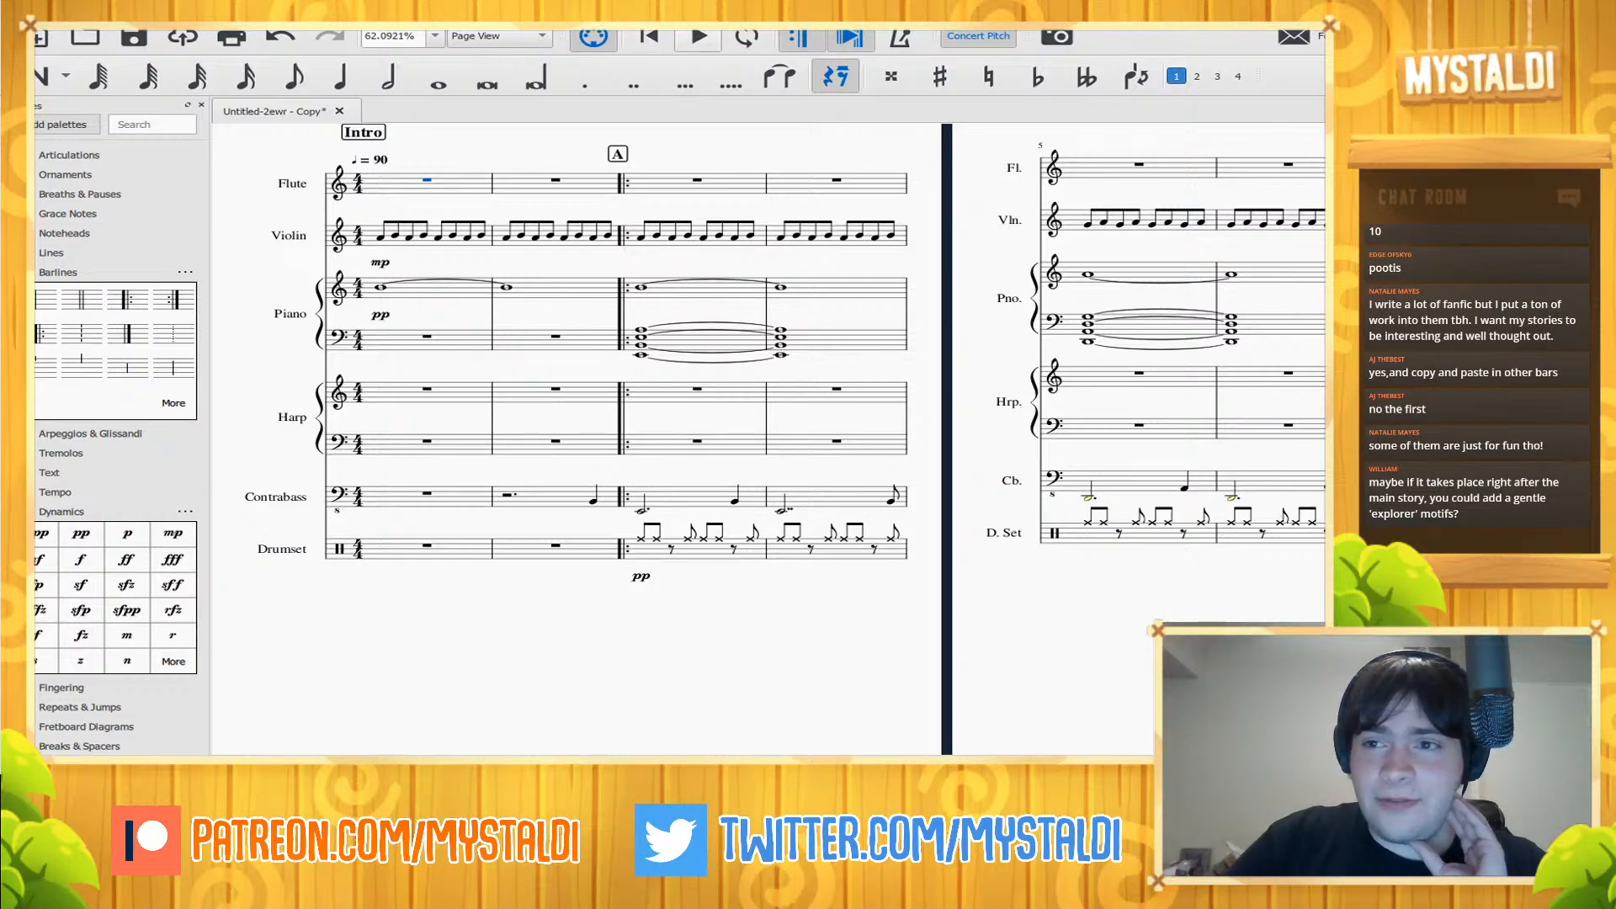
key("space")
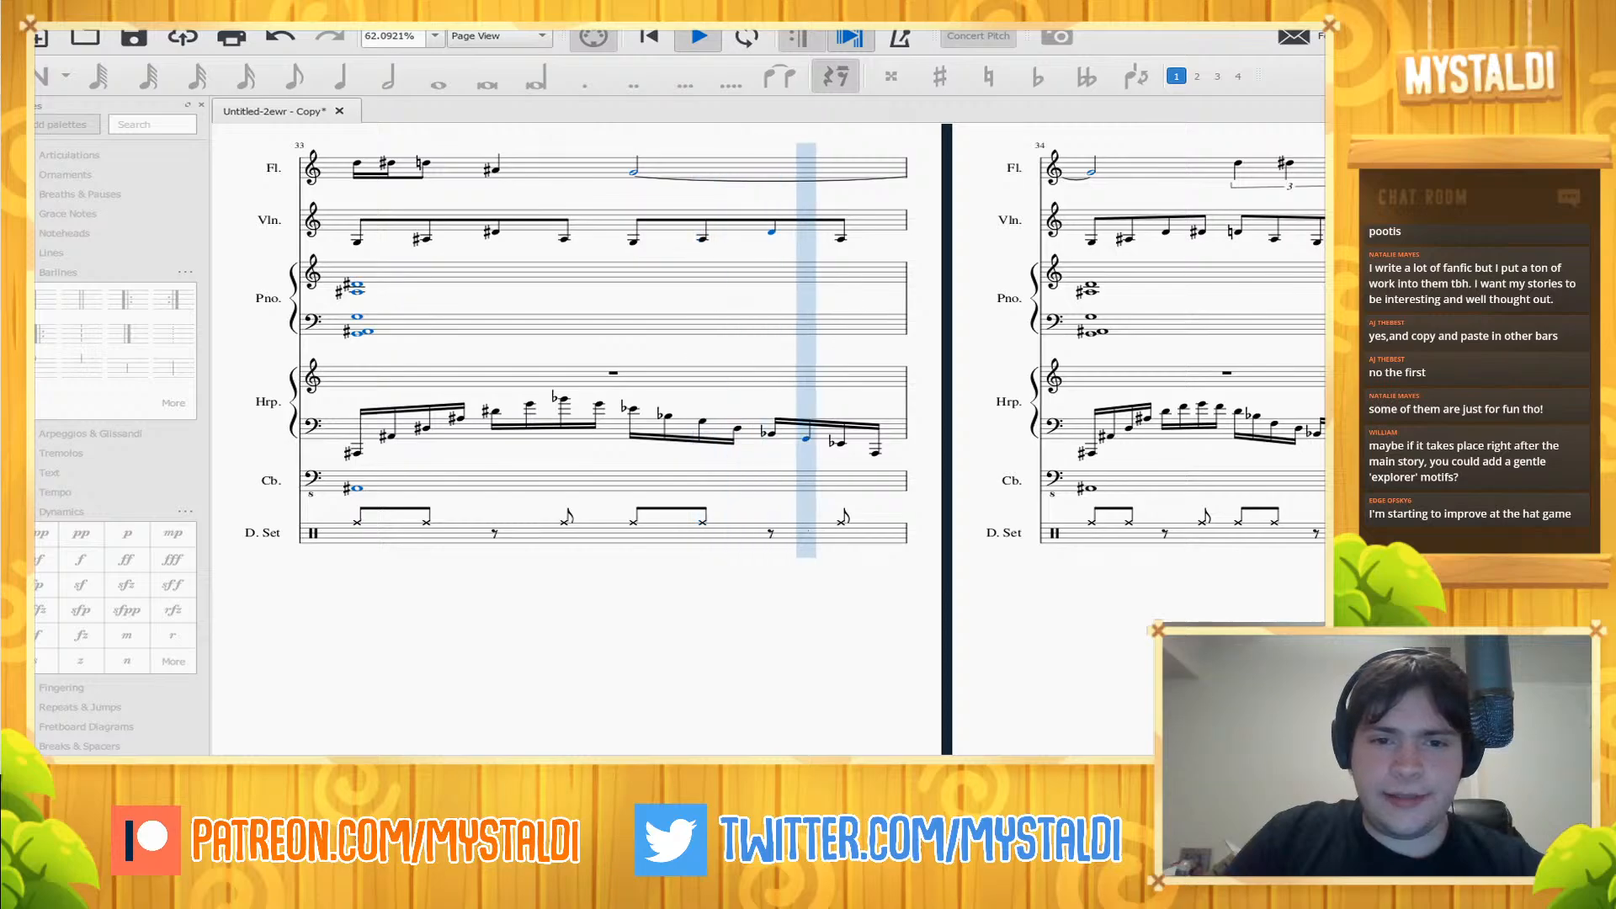
key("space")
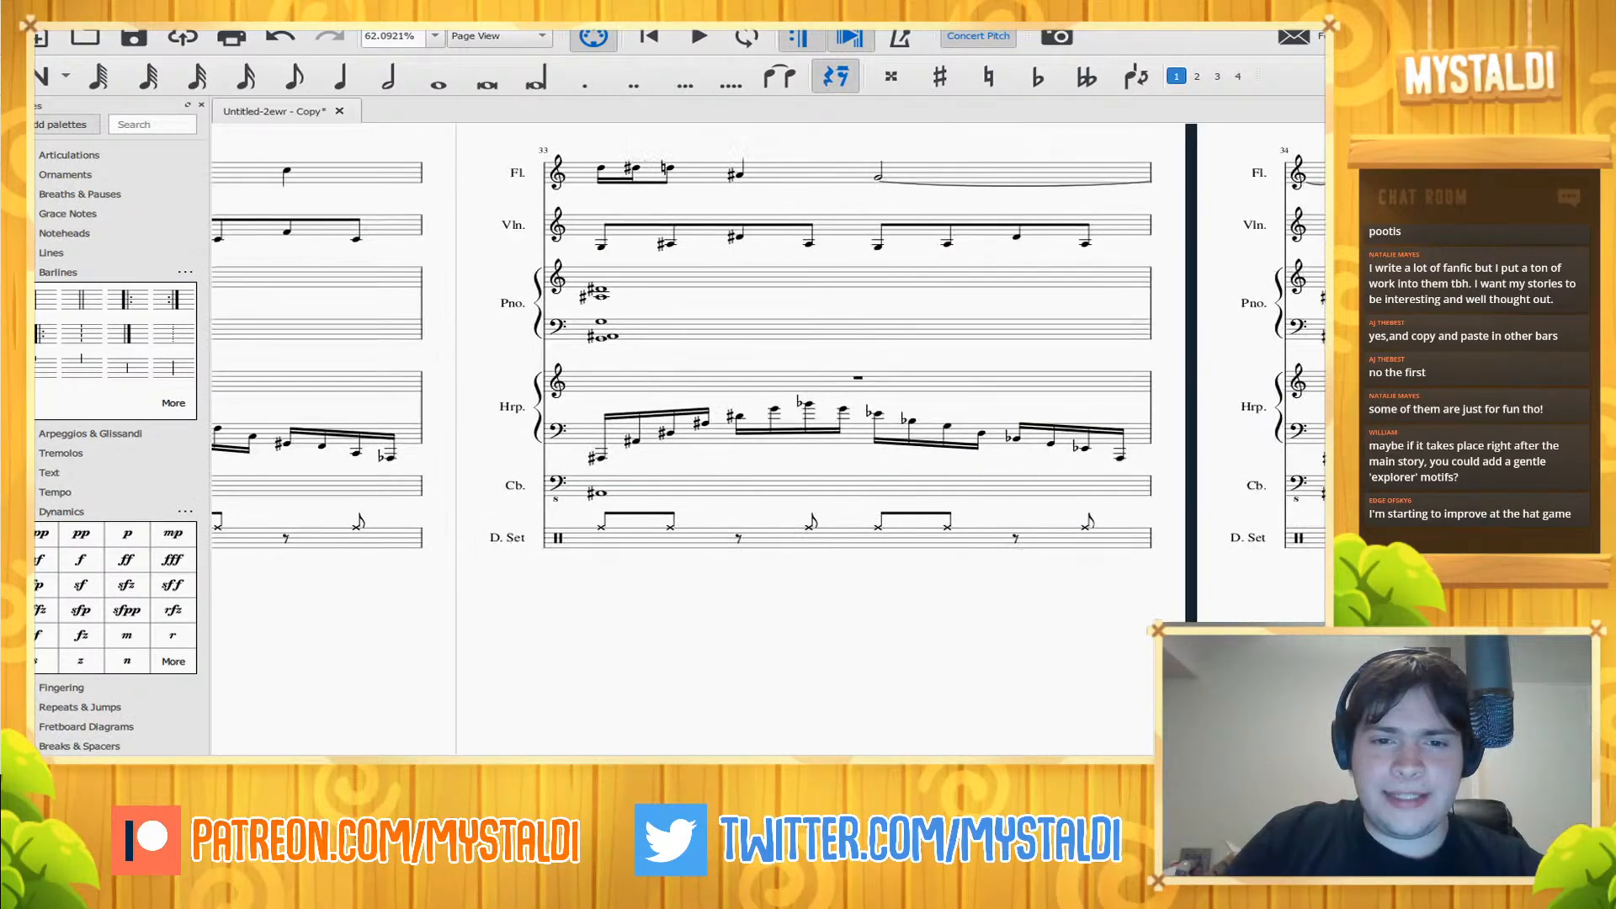
- Play back from the harp's first note in measure 30 into measure 31, and check the violin's first and third notes in measure 30
scroll(768, 438, "left", 10)
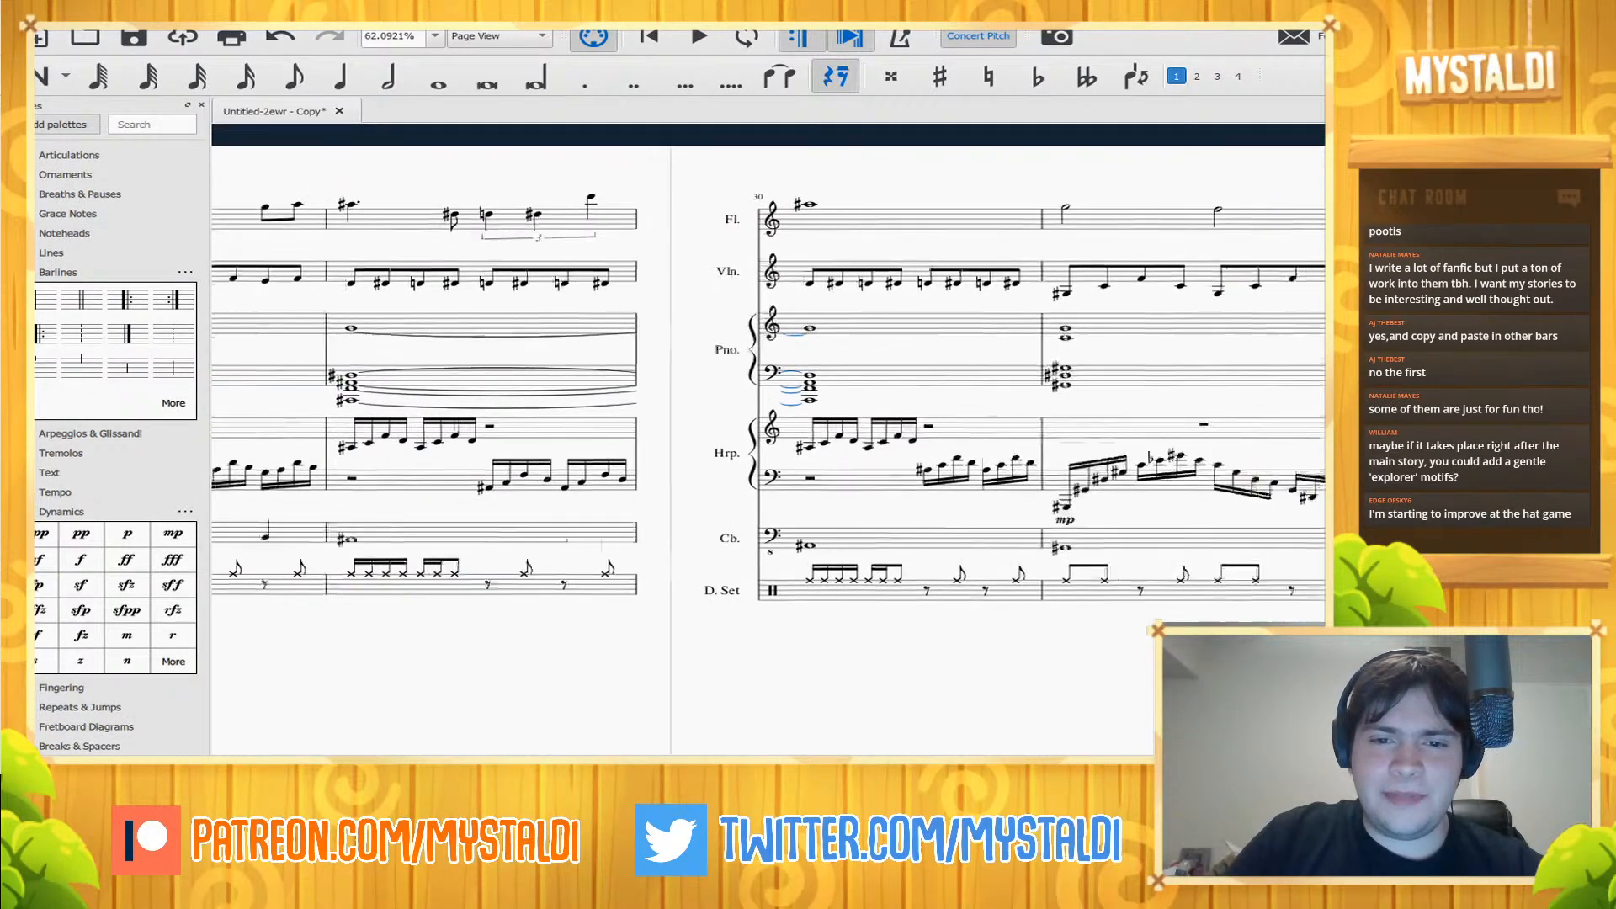
left_click_drag(768, 437, 696, 391)
key("space")
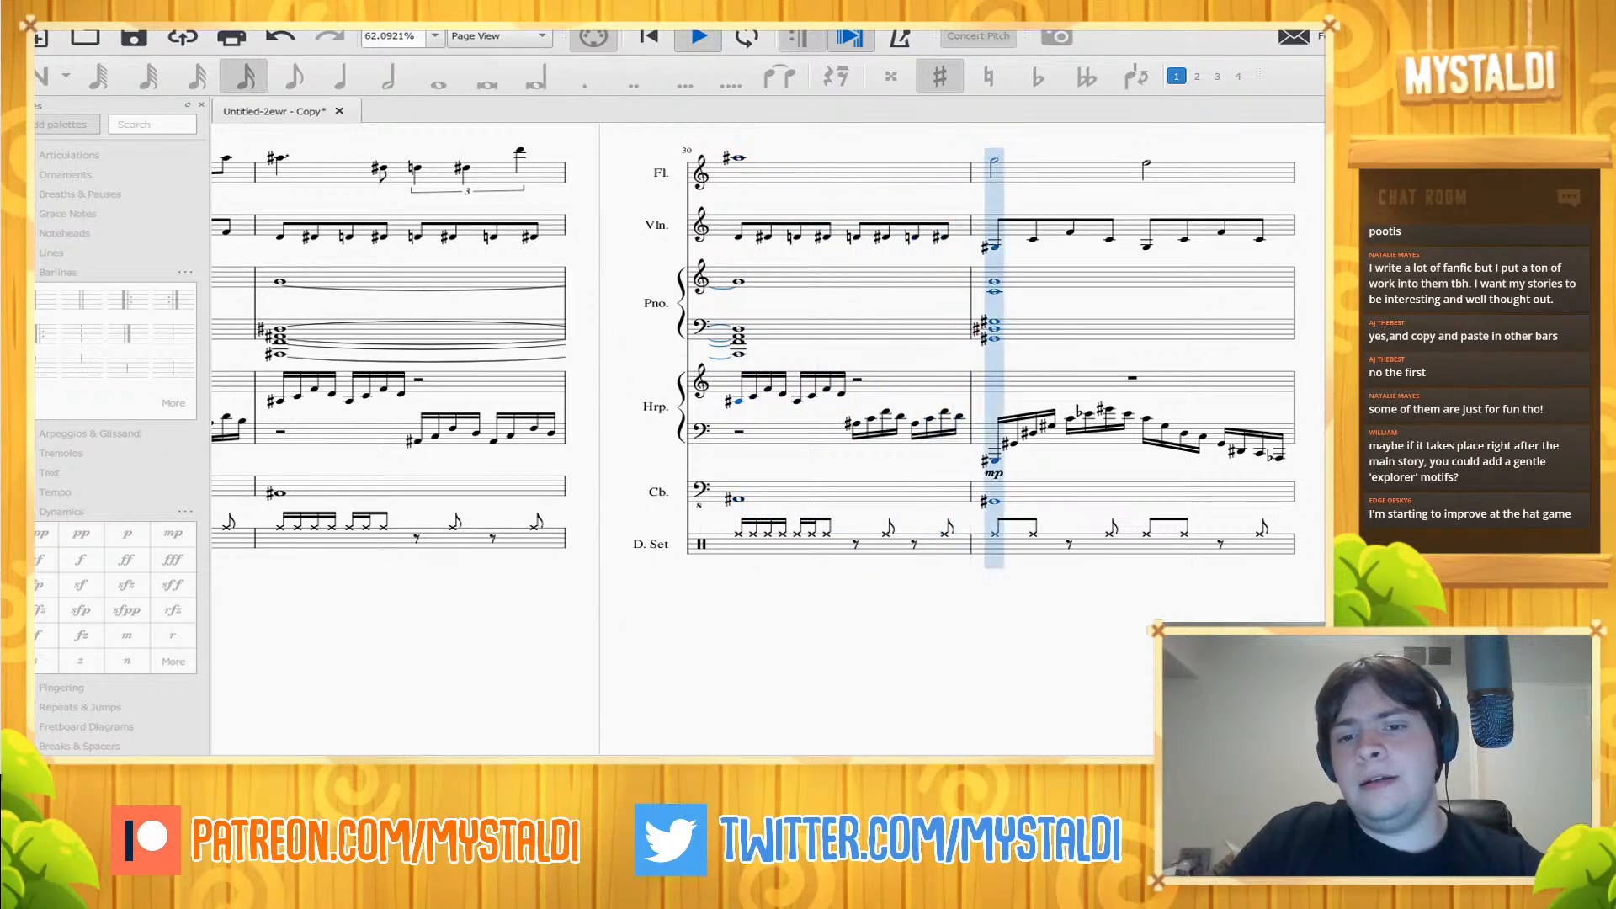
key("space")
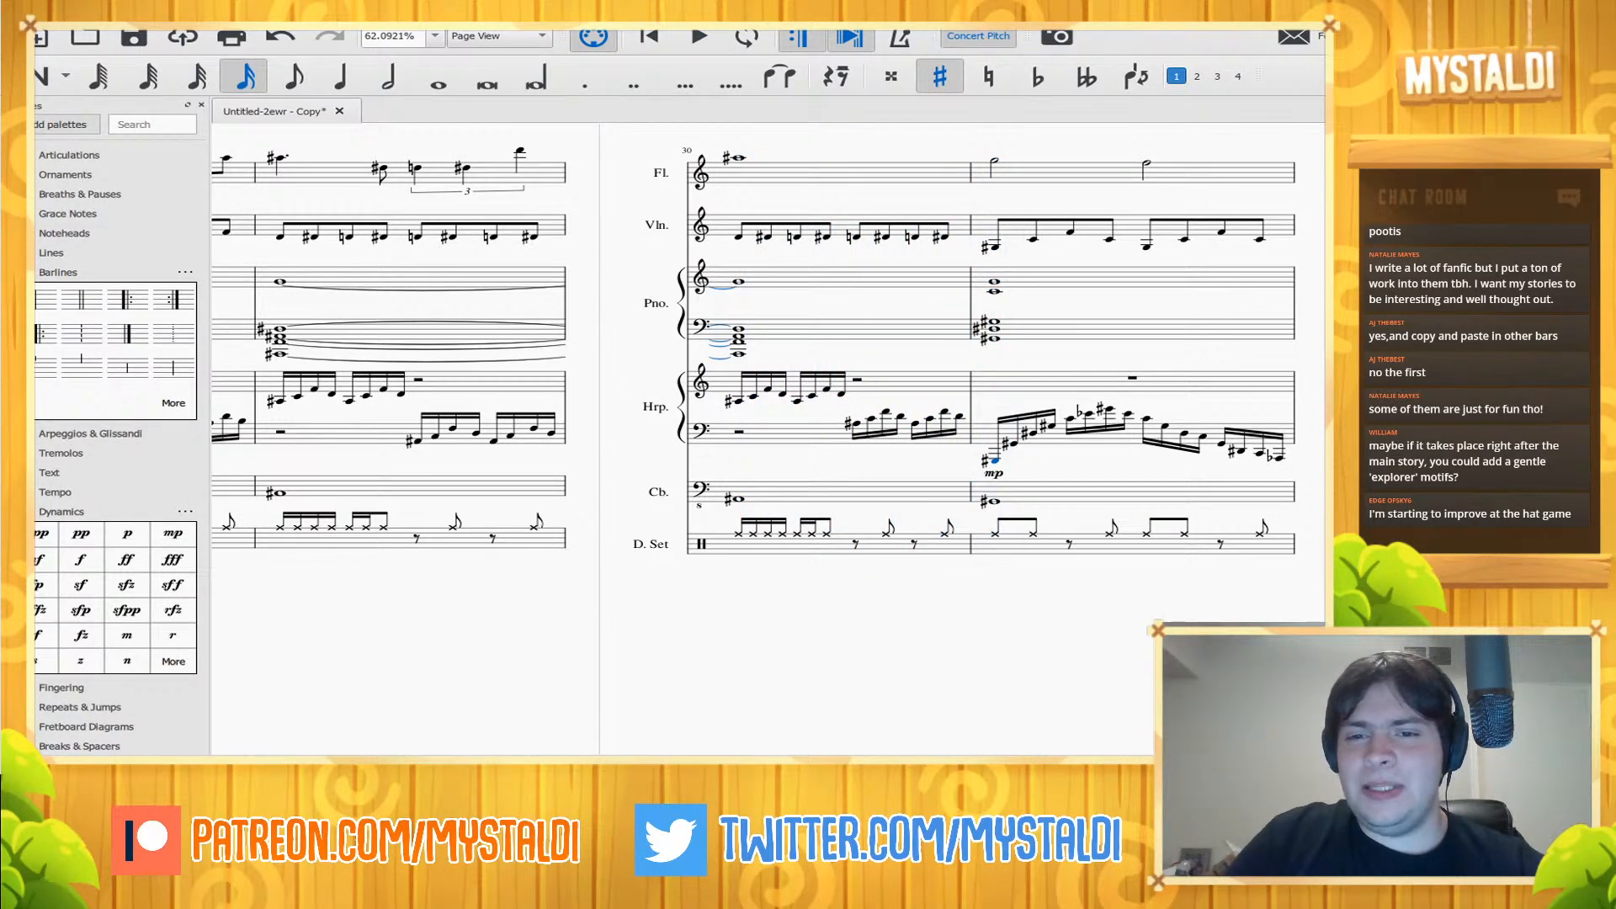
left_click(738, 236)
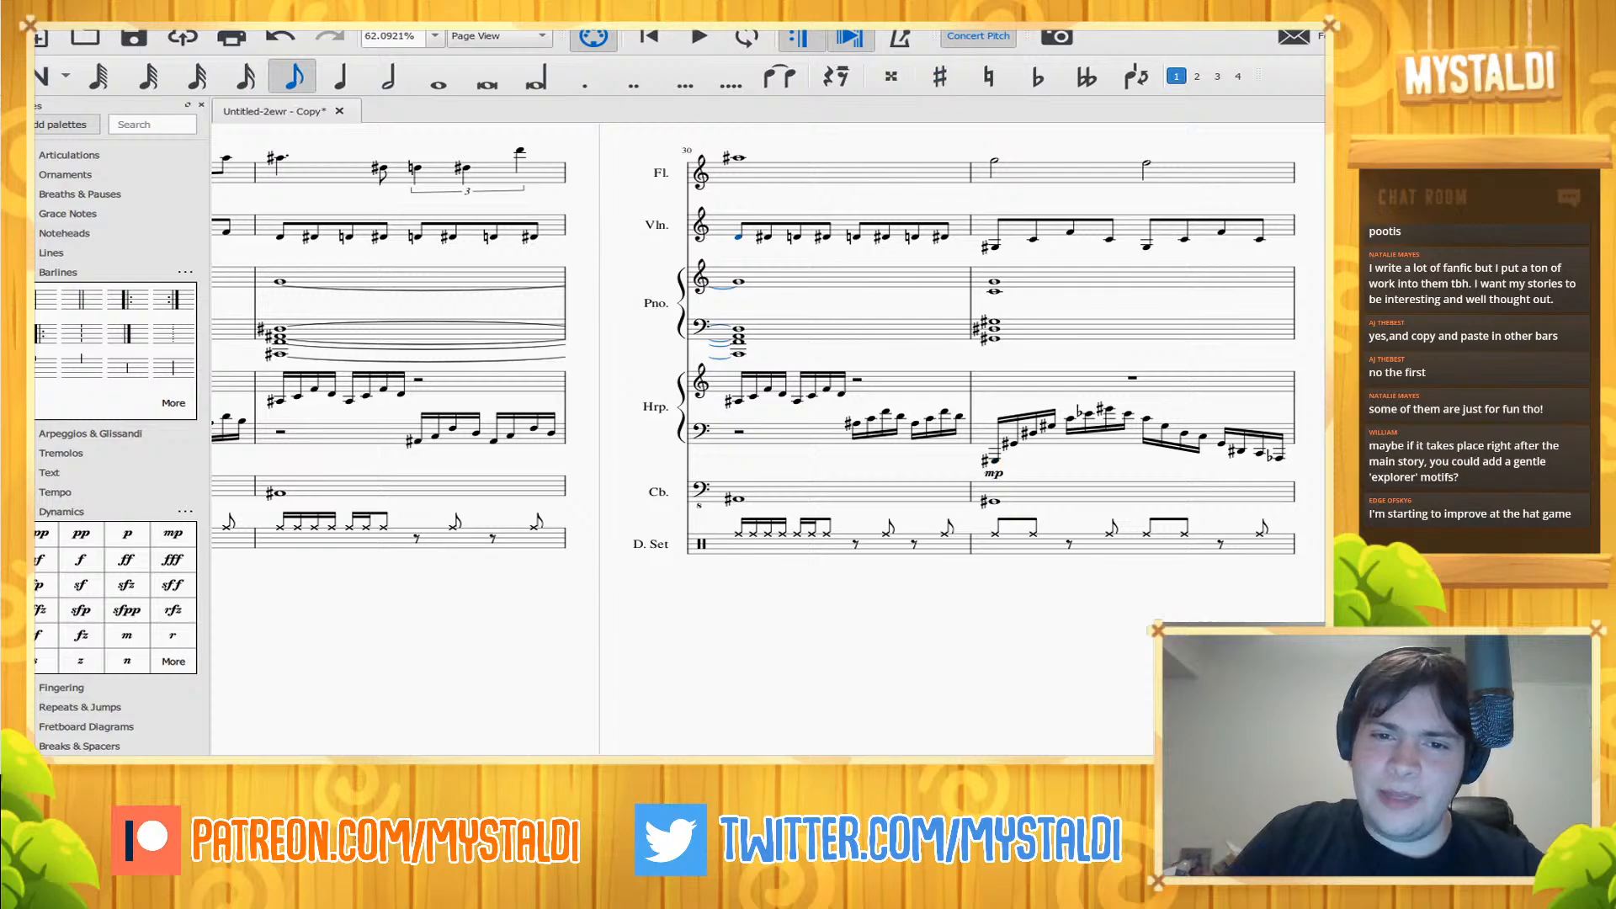
left_click(796, 237)
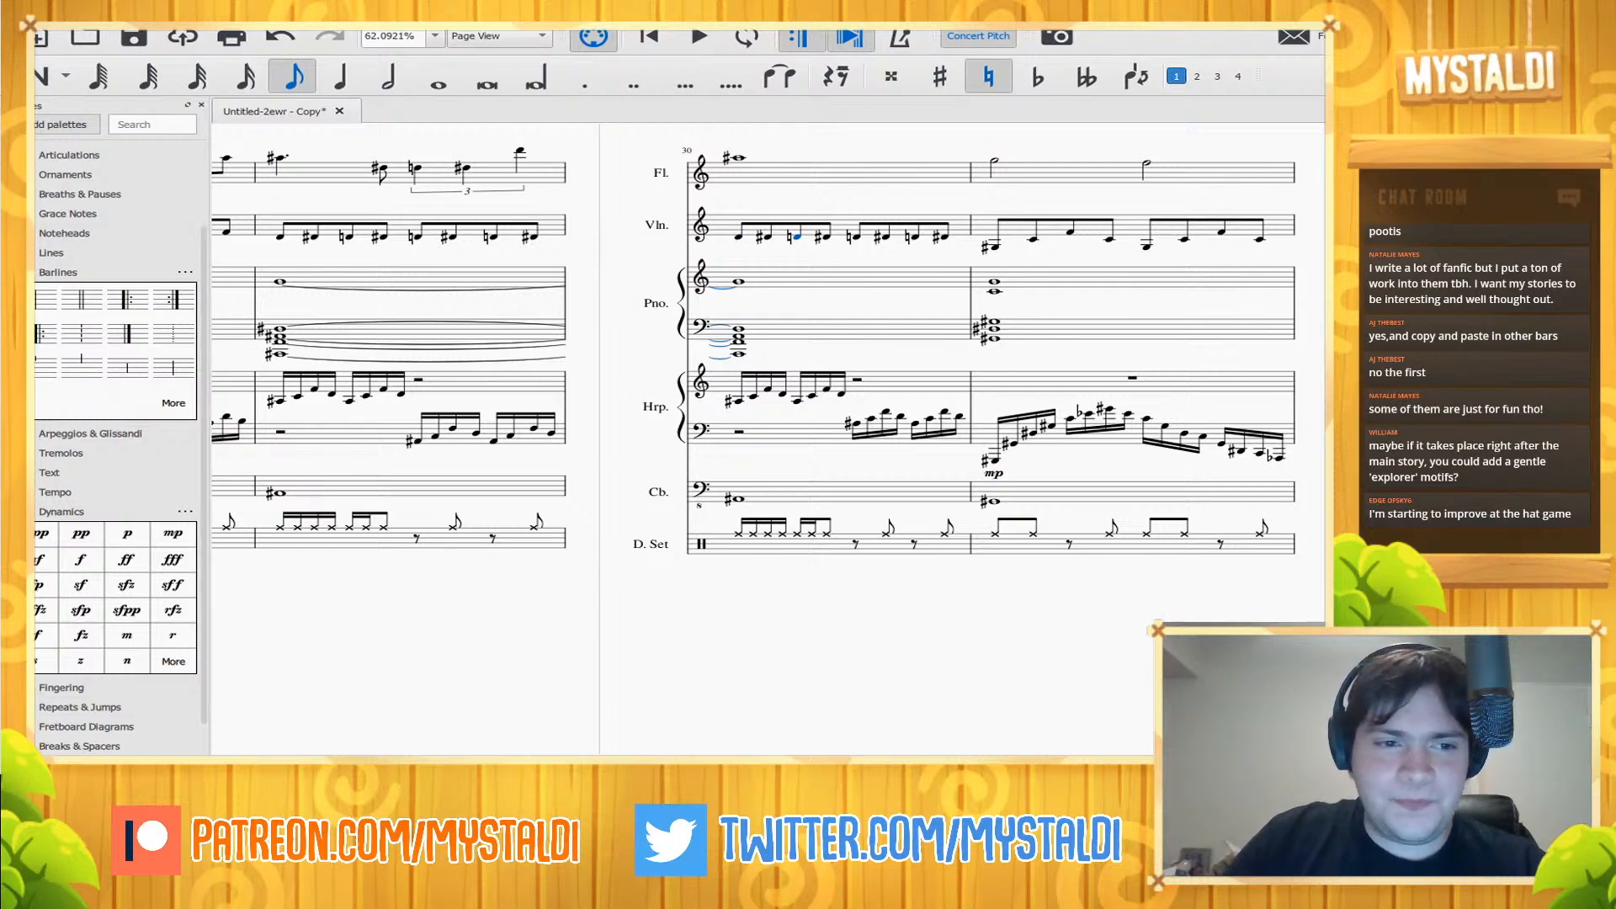
scroll(119, 454, "down", 1)
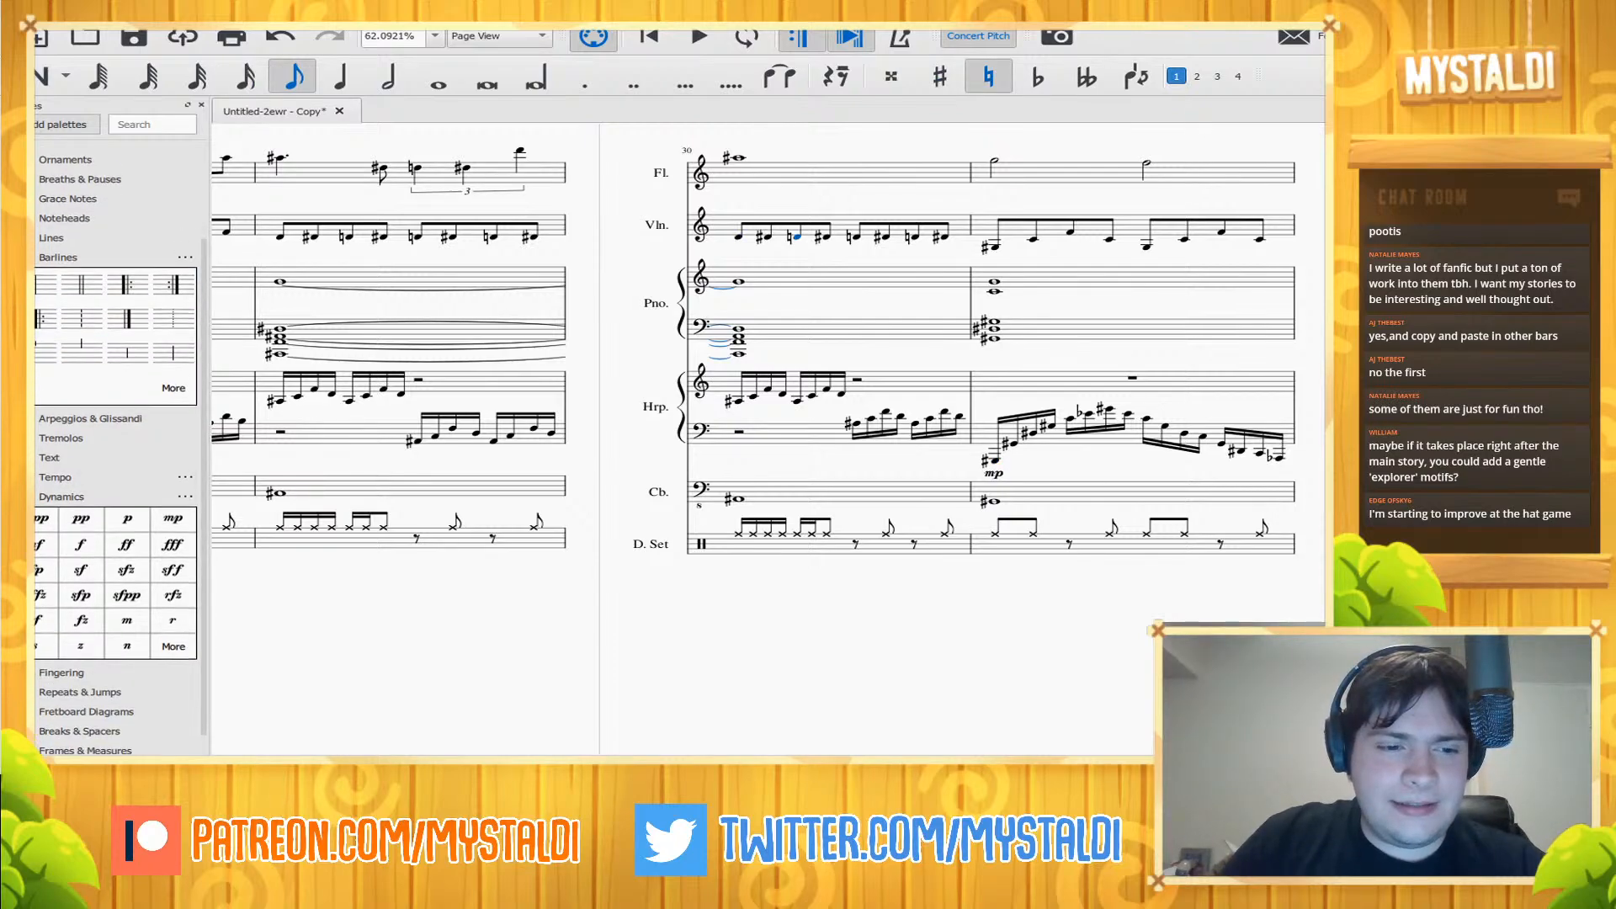
- Look through the score from the opening measure to measure 30
key("ctrl+Home")
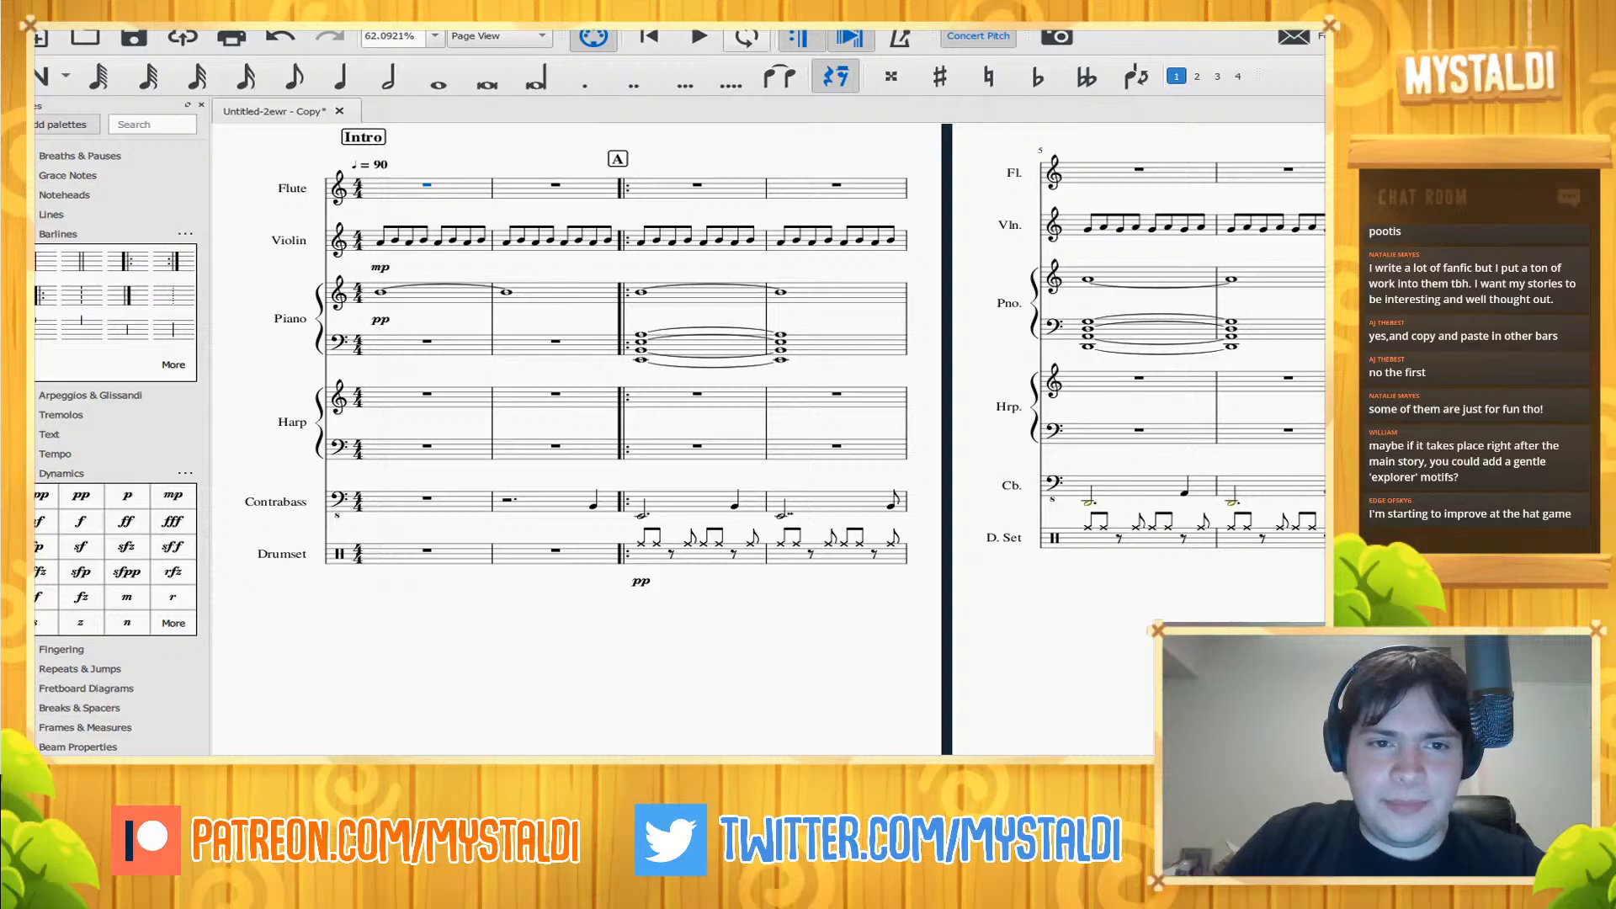
left_click_drag(1128, 602, 272, 596)
left_click_drag(1309, 589, 122, 609)
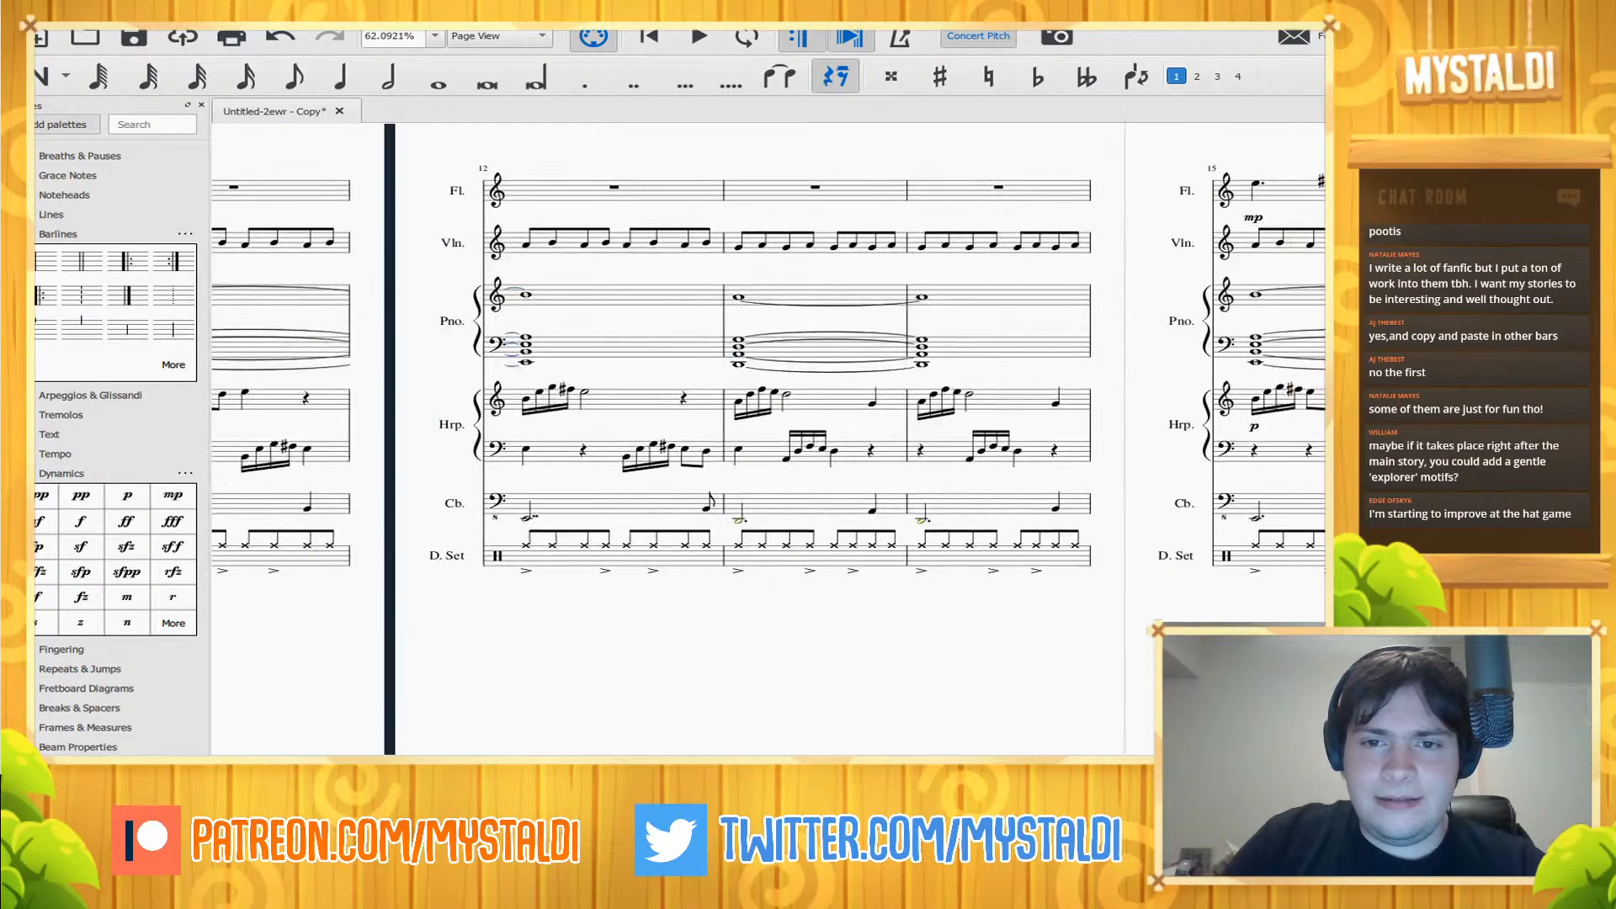
left_click_drag(1132, 589, 338, 617)
left_click_drag(1178, 598, 297, 602)
scroll(768, 450, "right", 10)
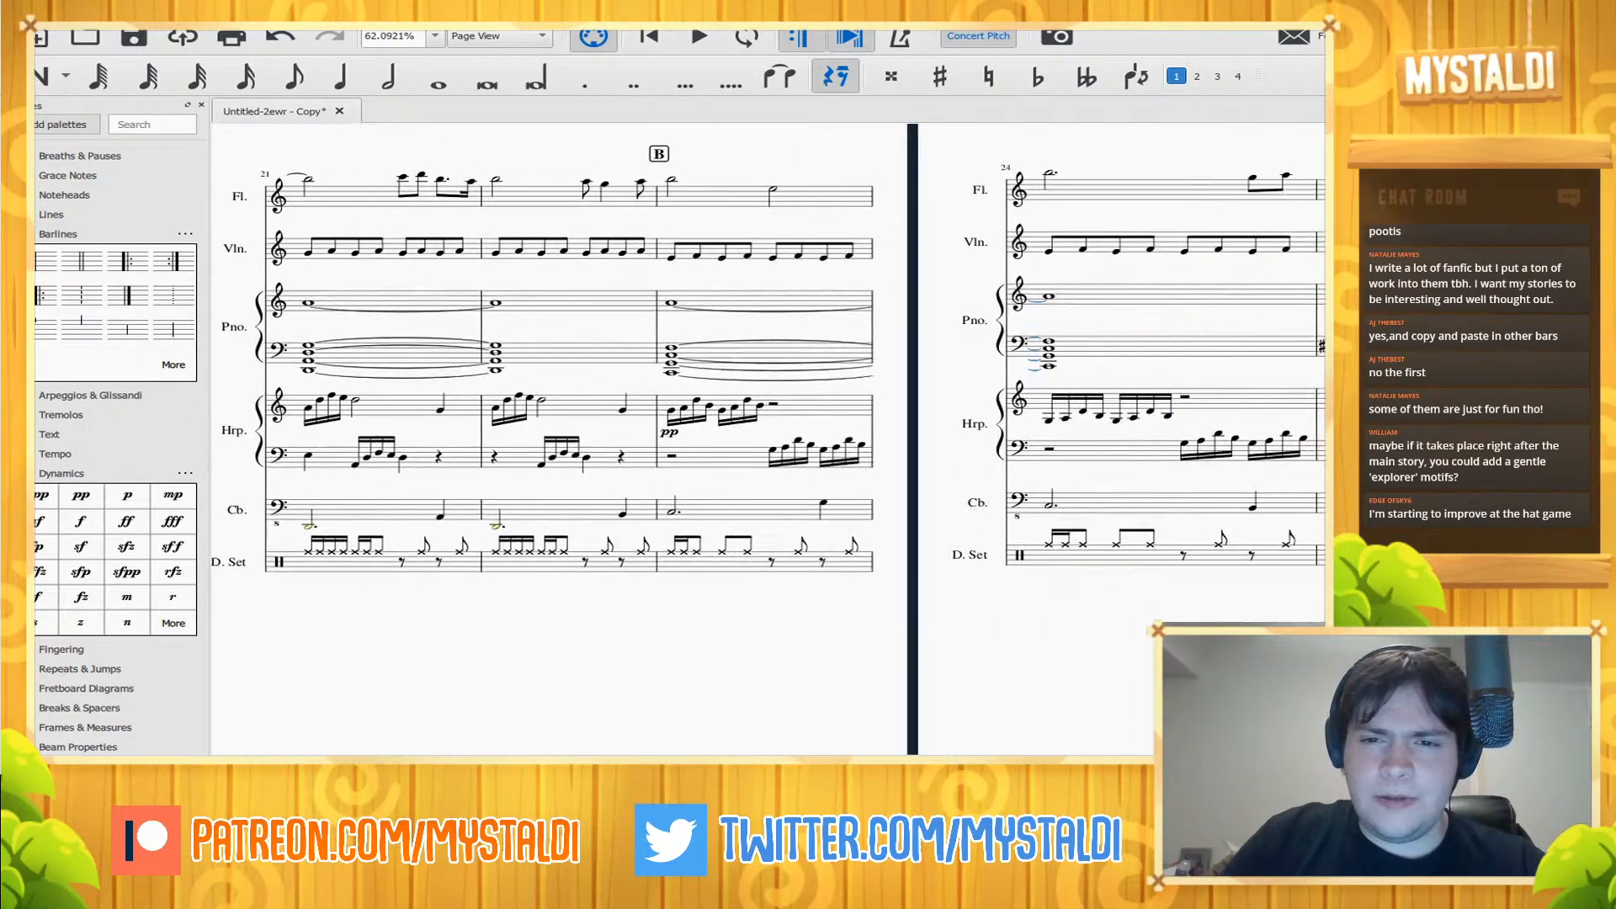
scroll(769, 449, "right", 5)
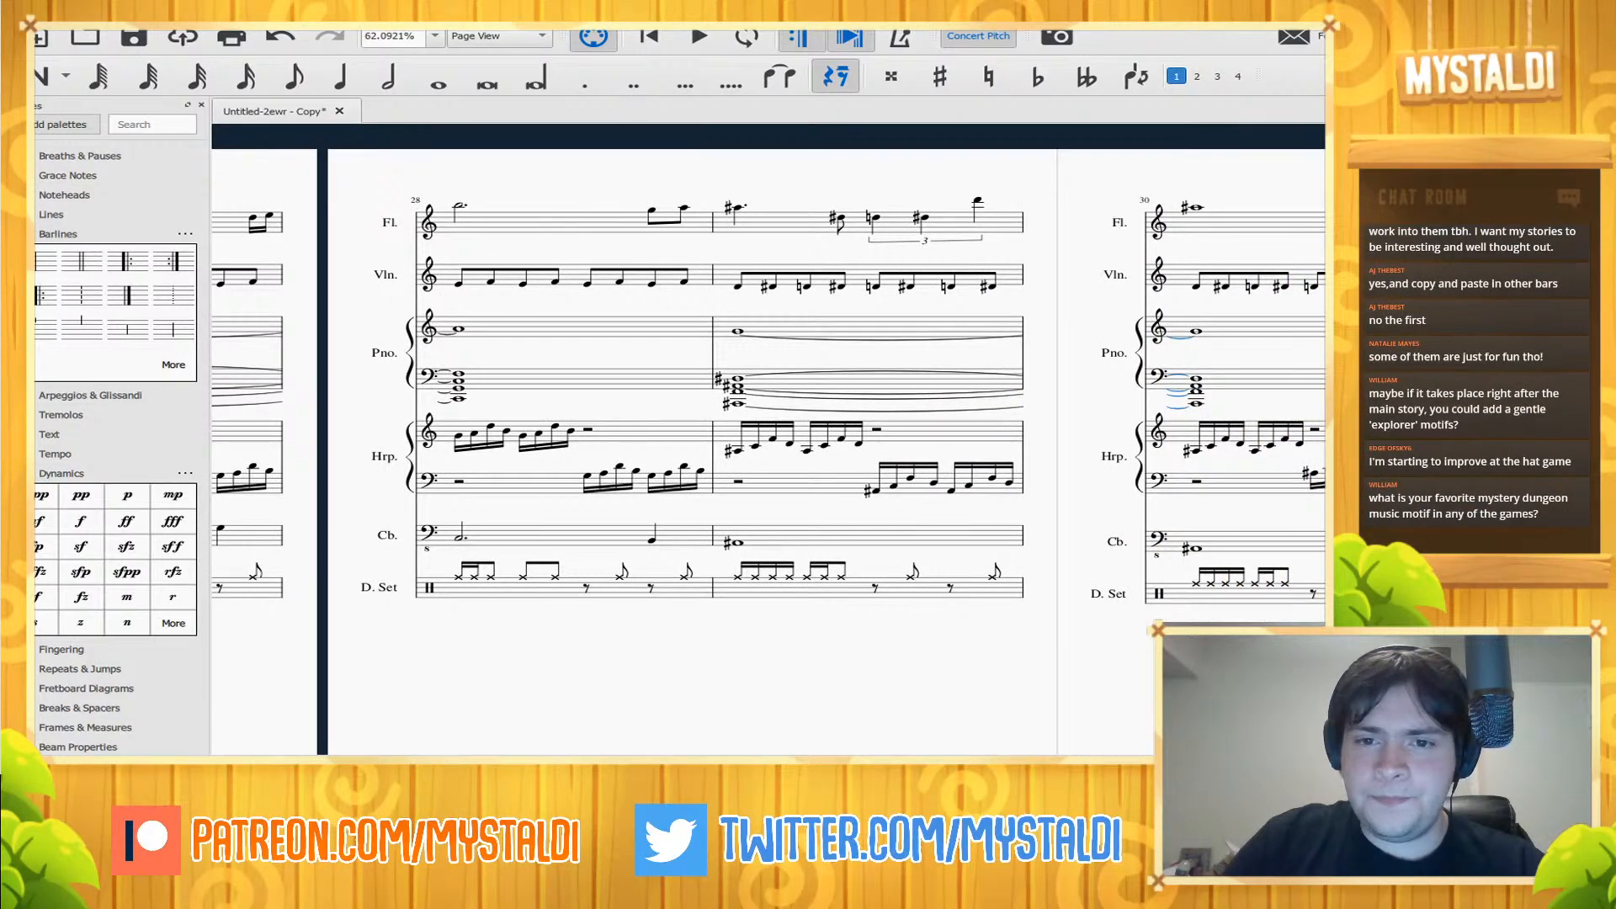
- Insert an empty measure before the final measure and start note entry on the flute staff there
scroll(768, 450, "right", 5)
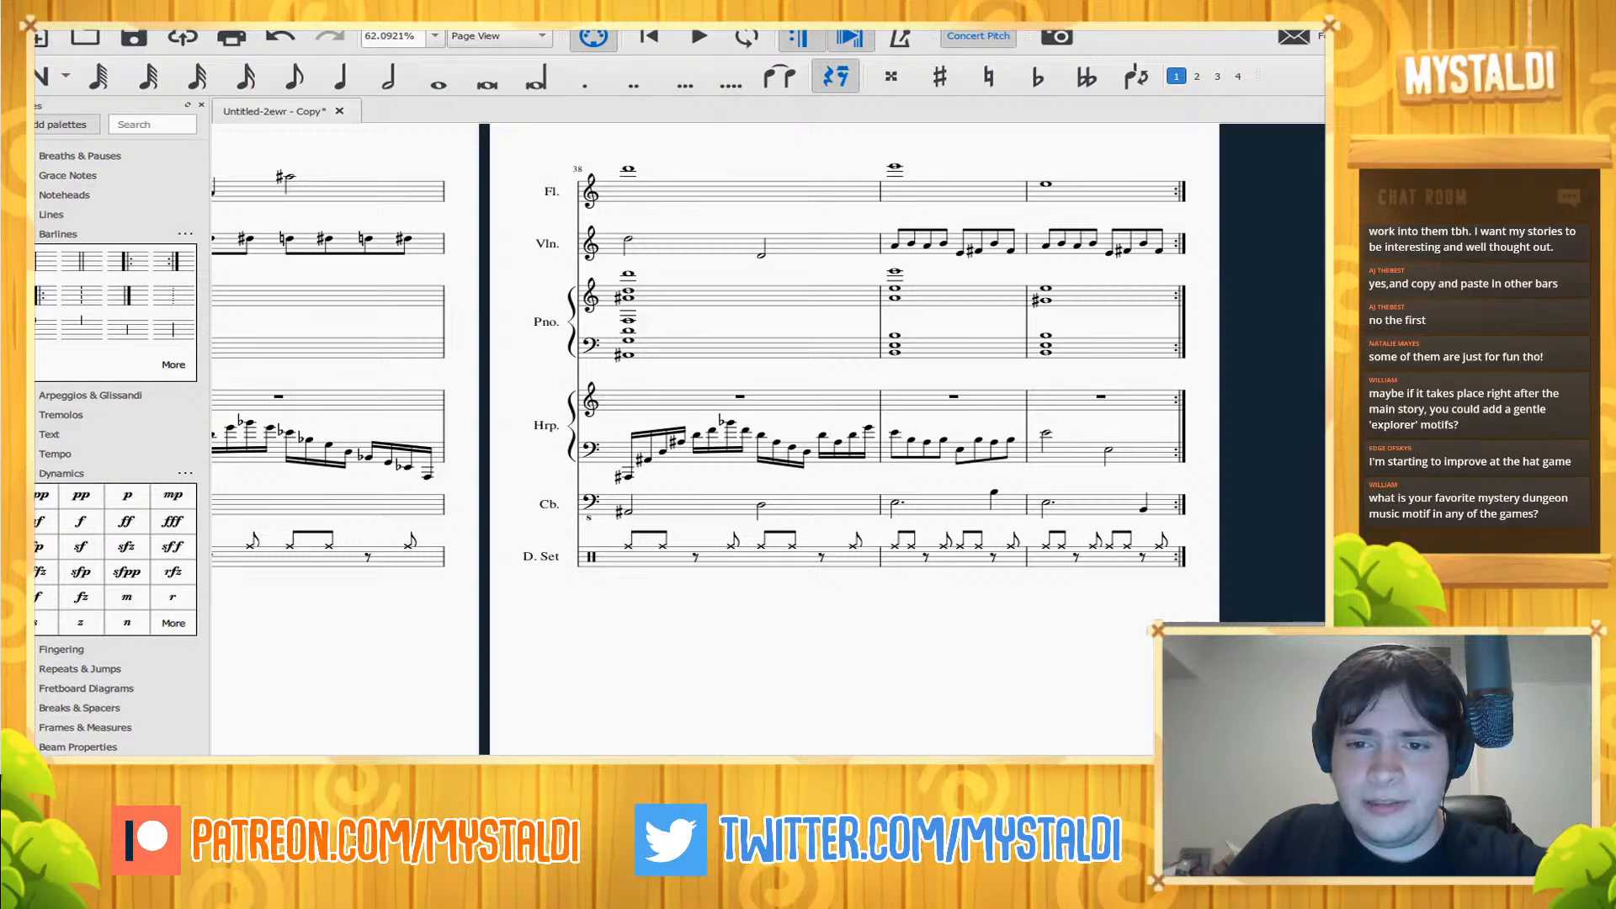
key("space")
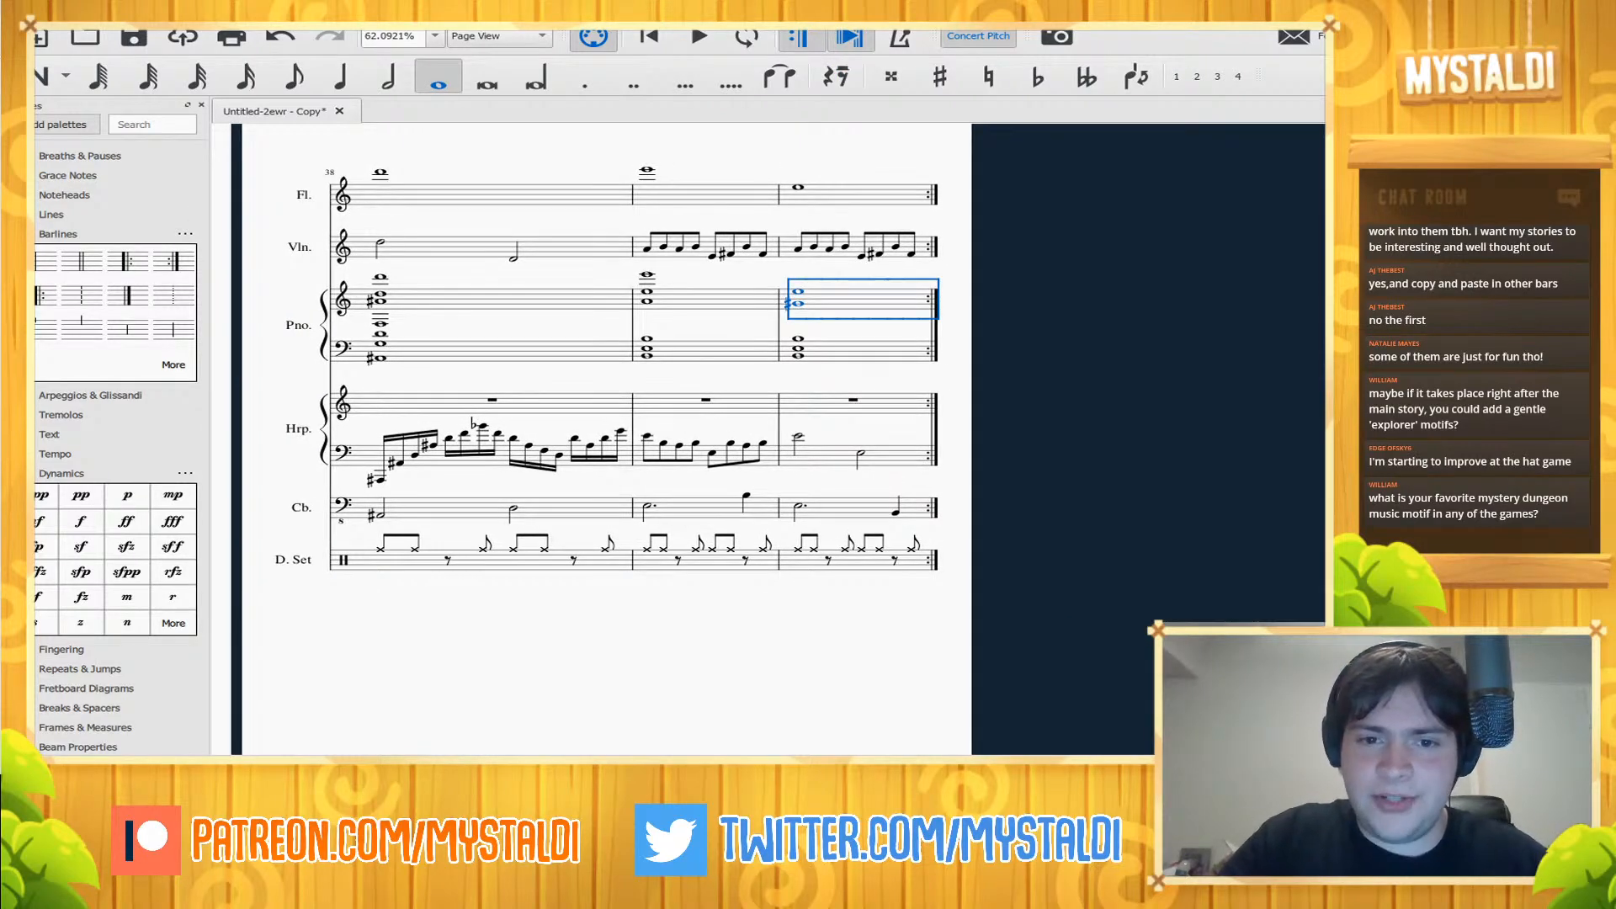
left_click(867, 194)
key("Insert")
key("n")
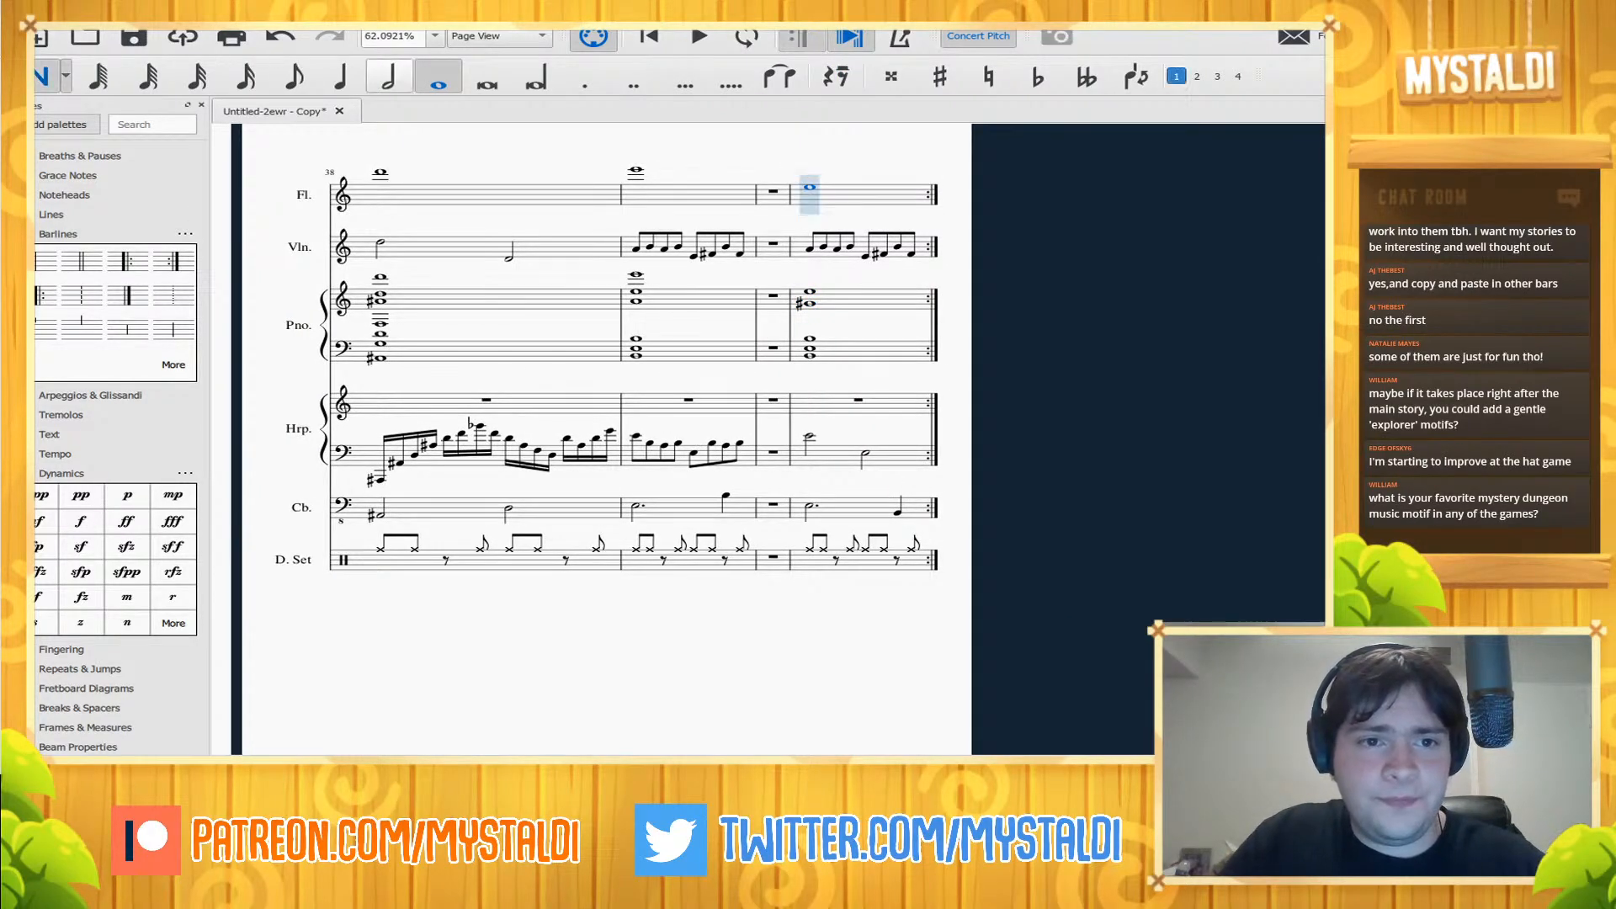
- Try a high quarter note on the first beat of the flute's inserted measure and adjust its pitch
key("6")
key("5")
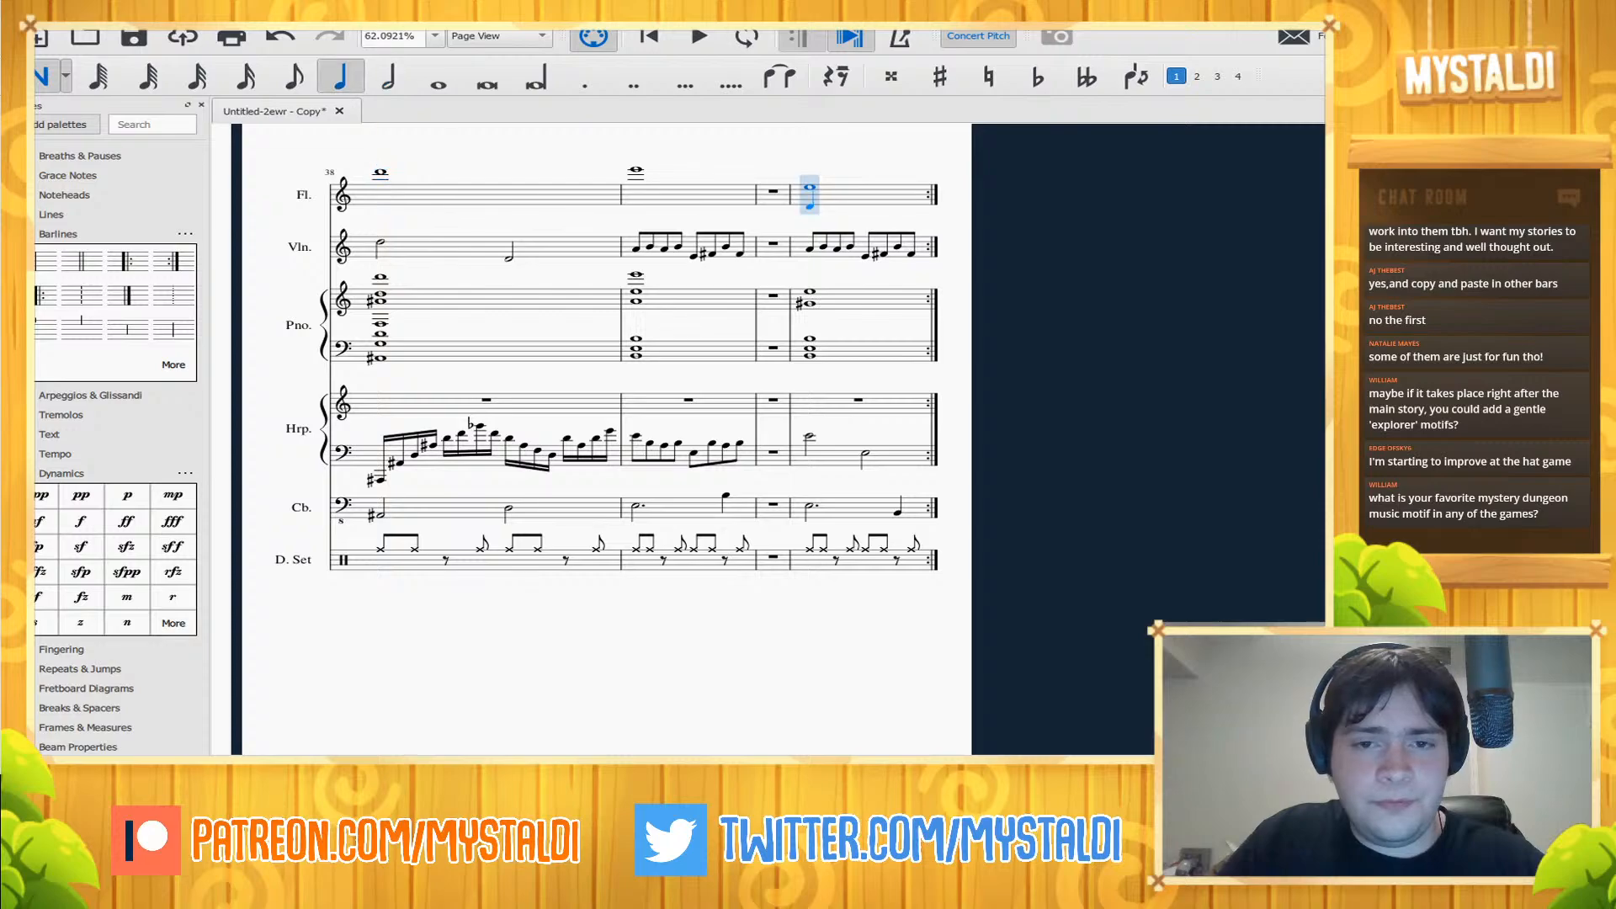
key("a")
key("ctrl+Up")
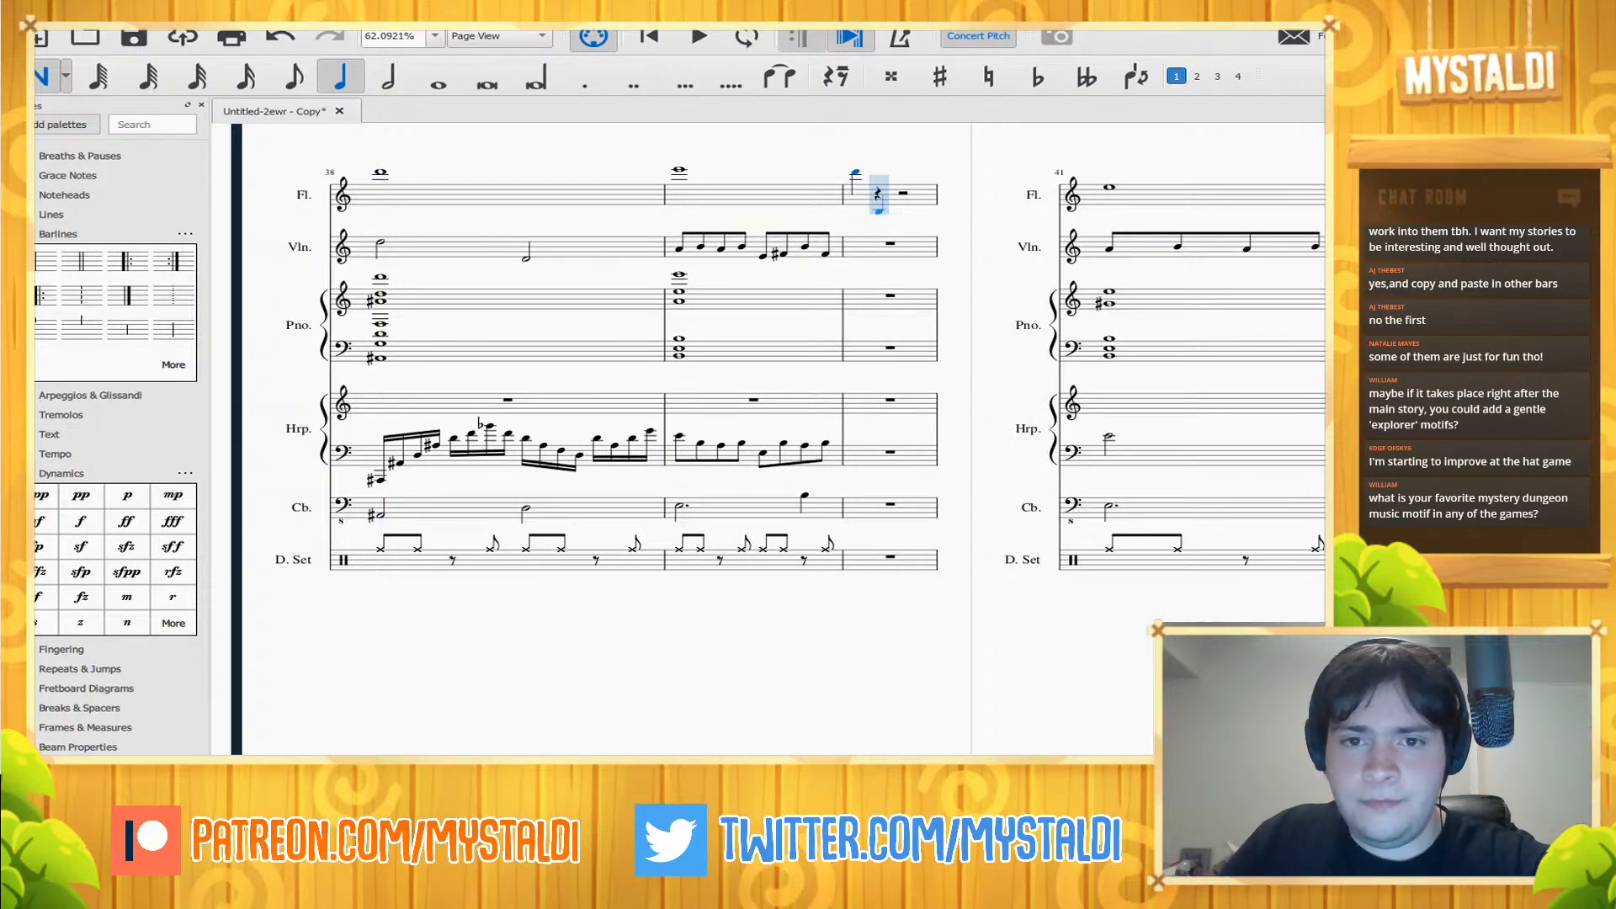
key("Down")
key("Down")
key("Down")
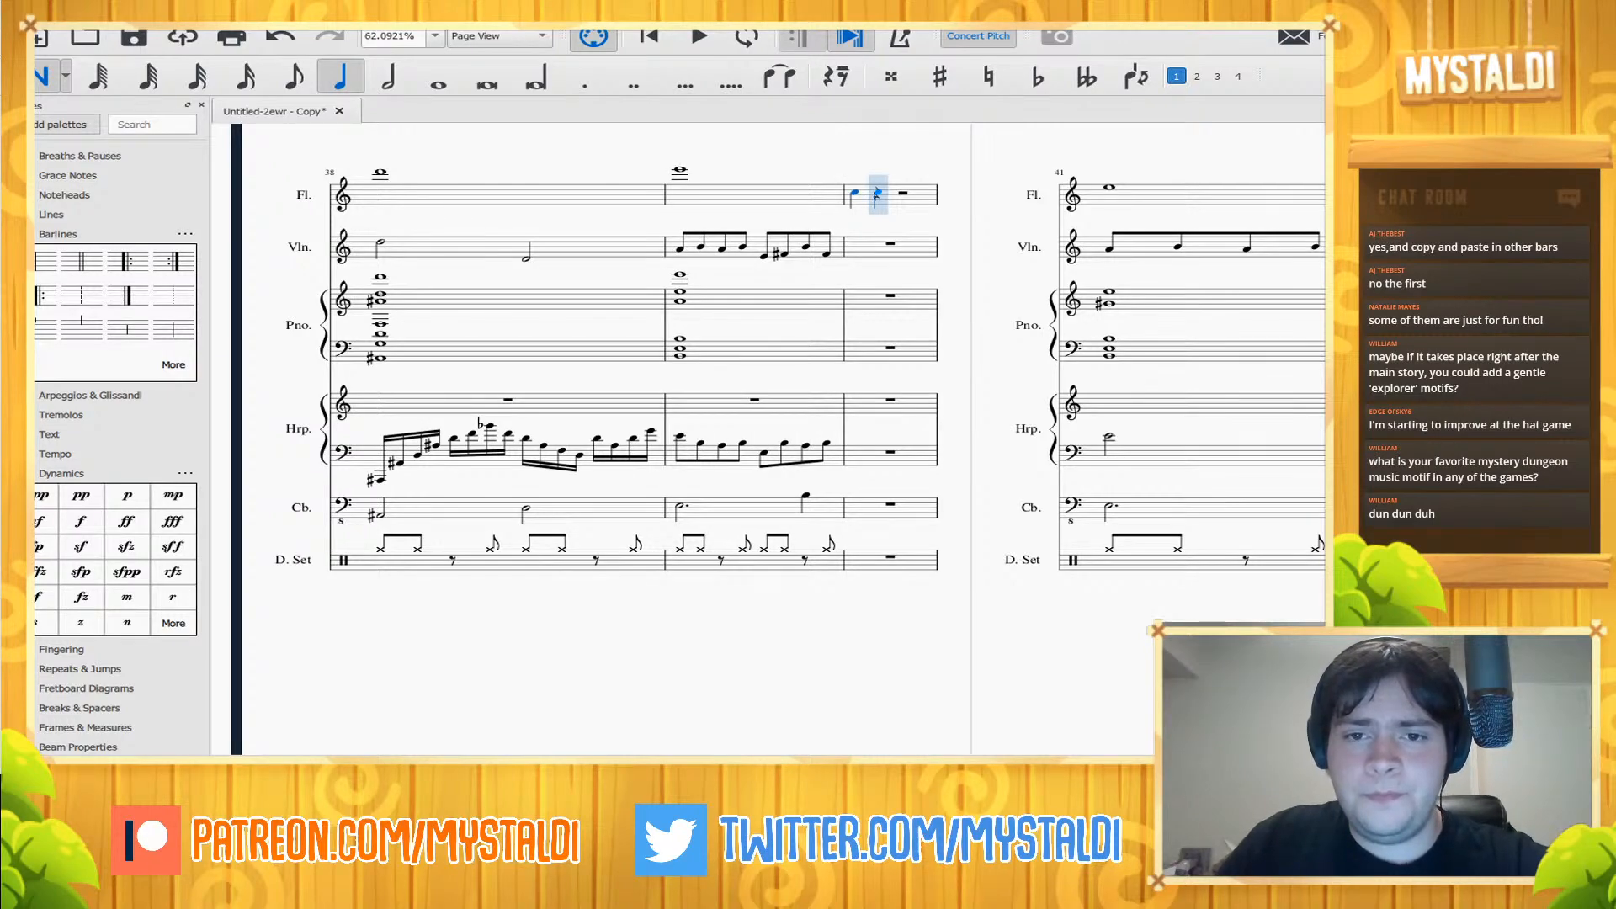
key("Up")
key("Up")
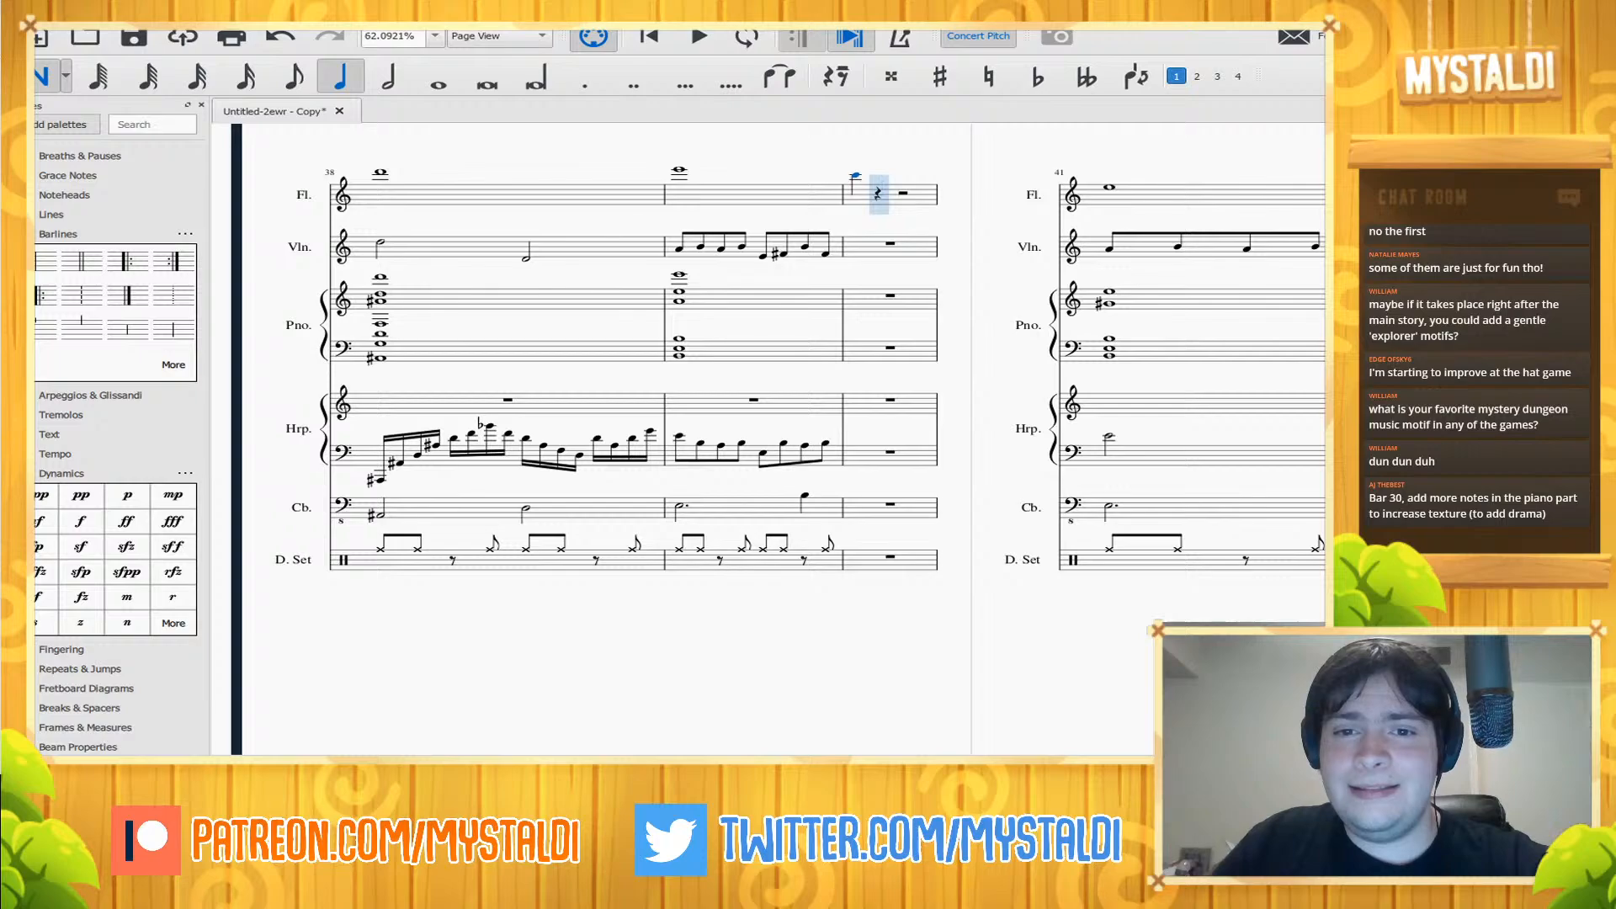
- Add two sharpened quarter notes on beats 2 and 3 of the flute's inserted measure and check the pitches
left_click(877, 187)
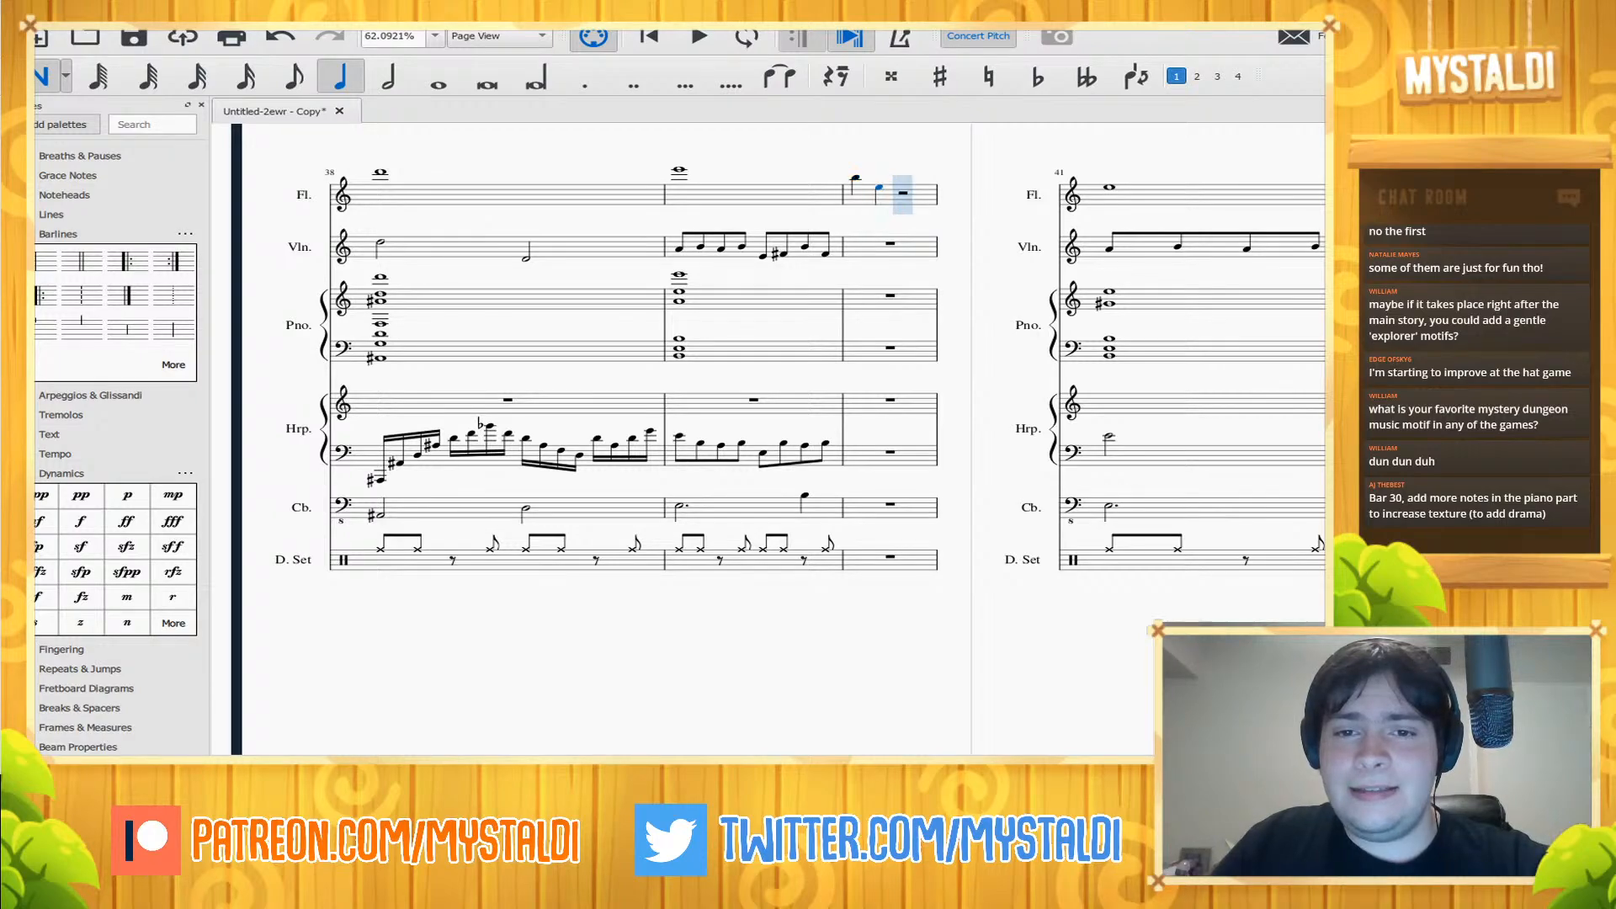
key("Up")
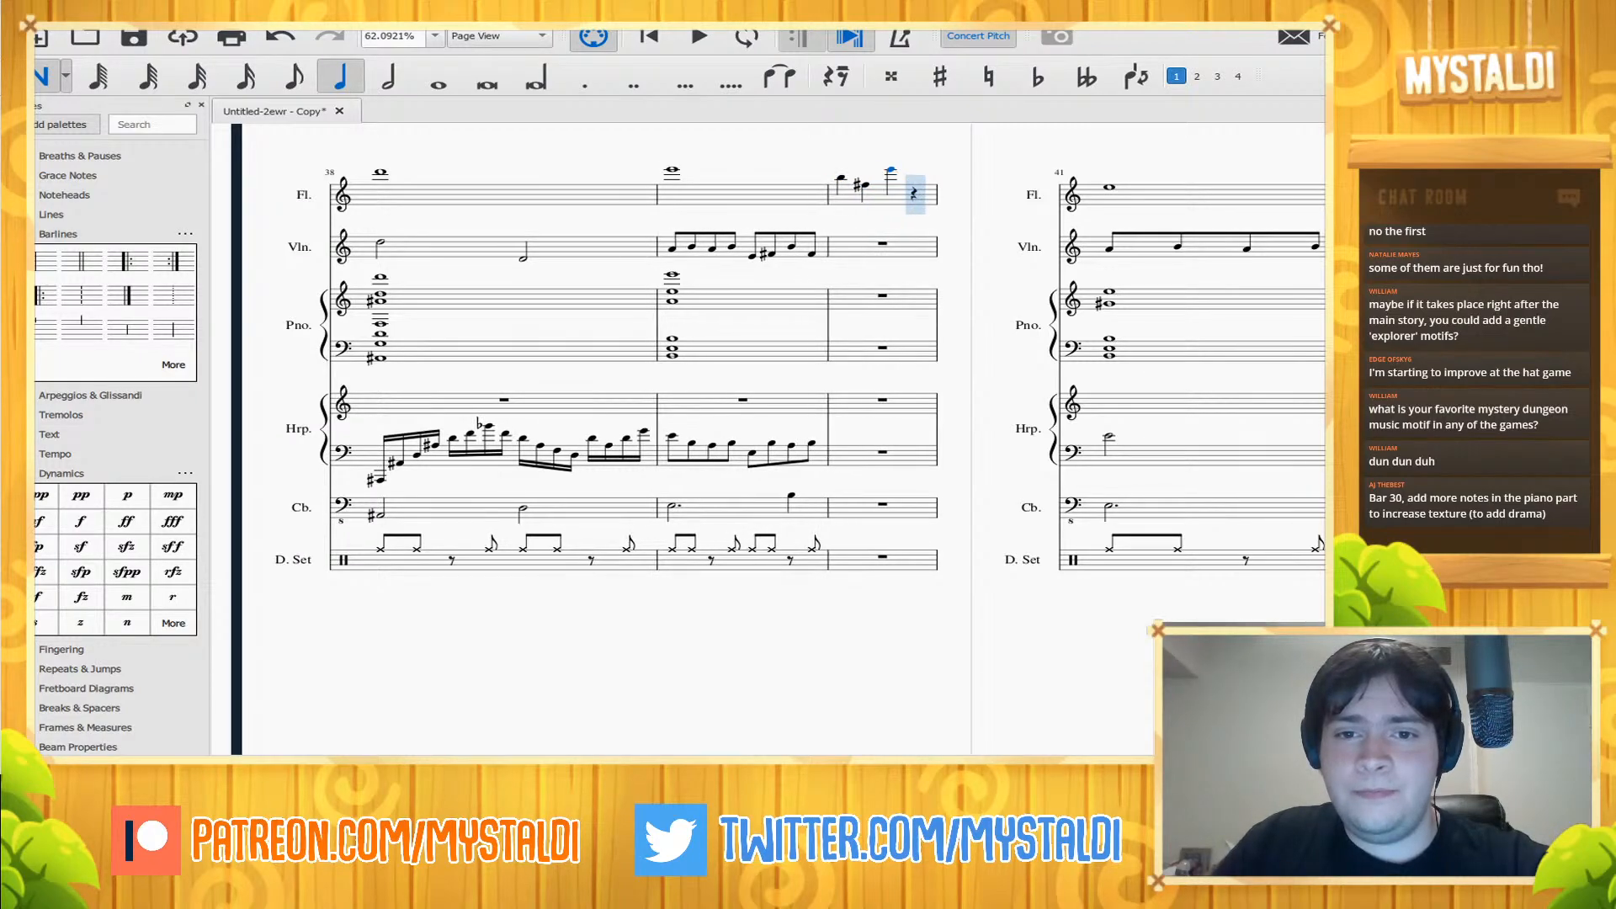
left_click(892, 172)
key("Left")
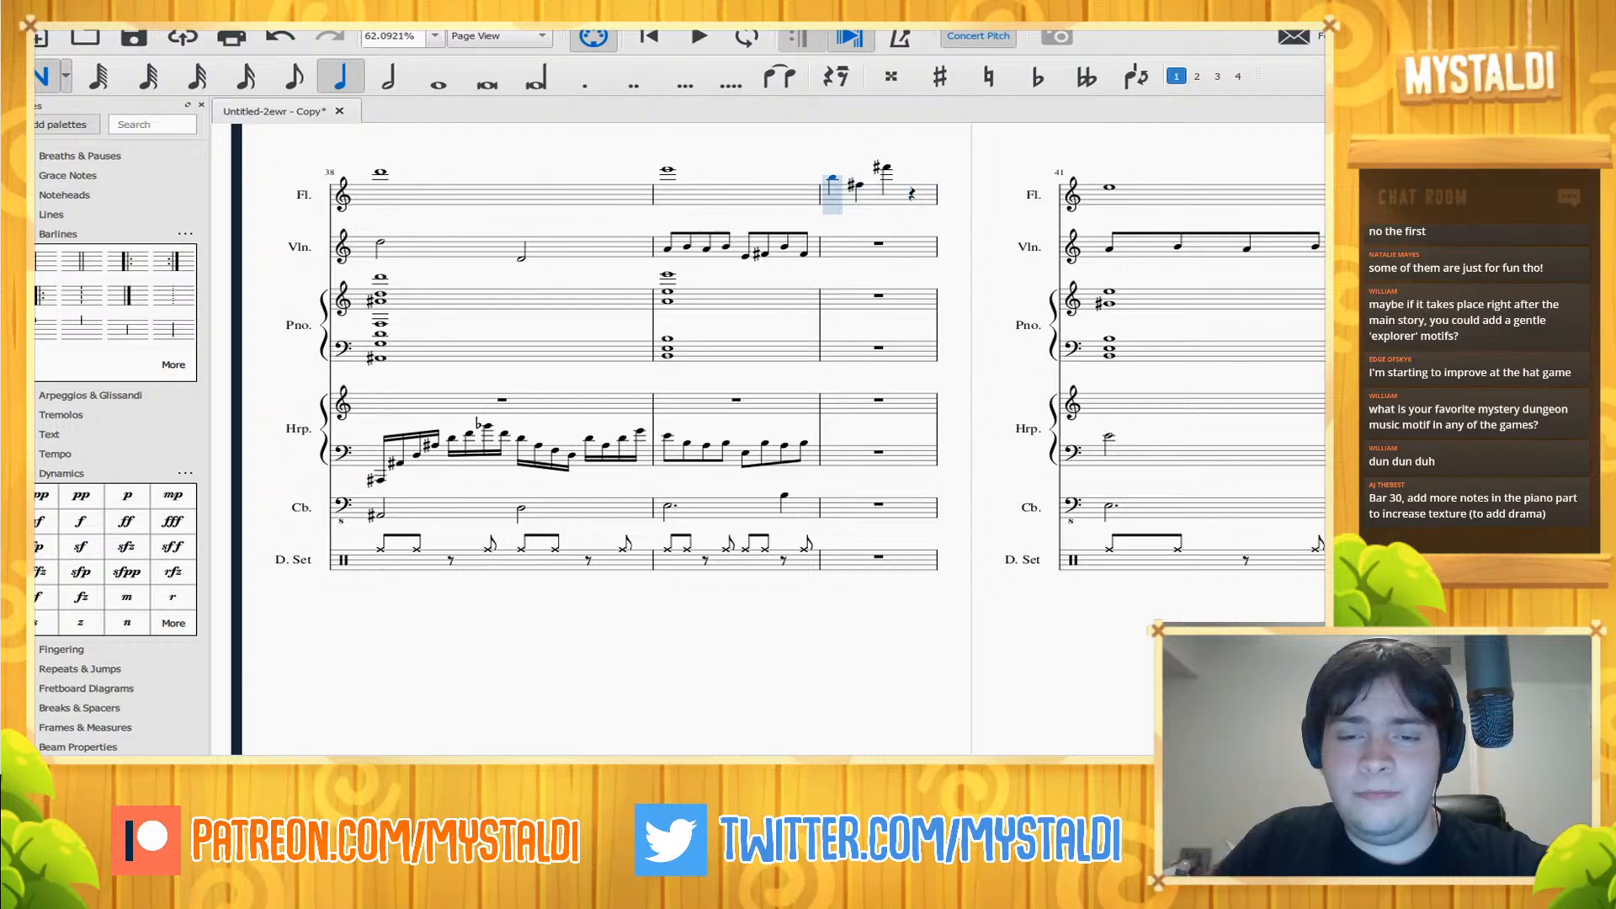
key("Right")
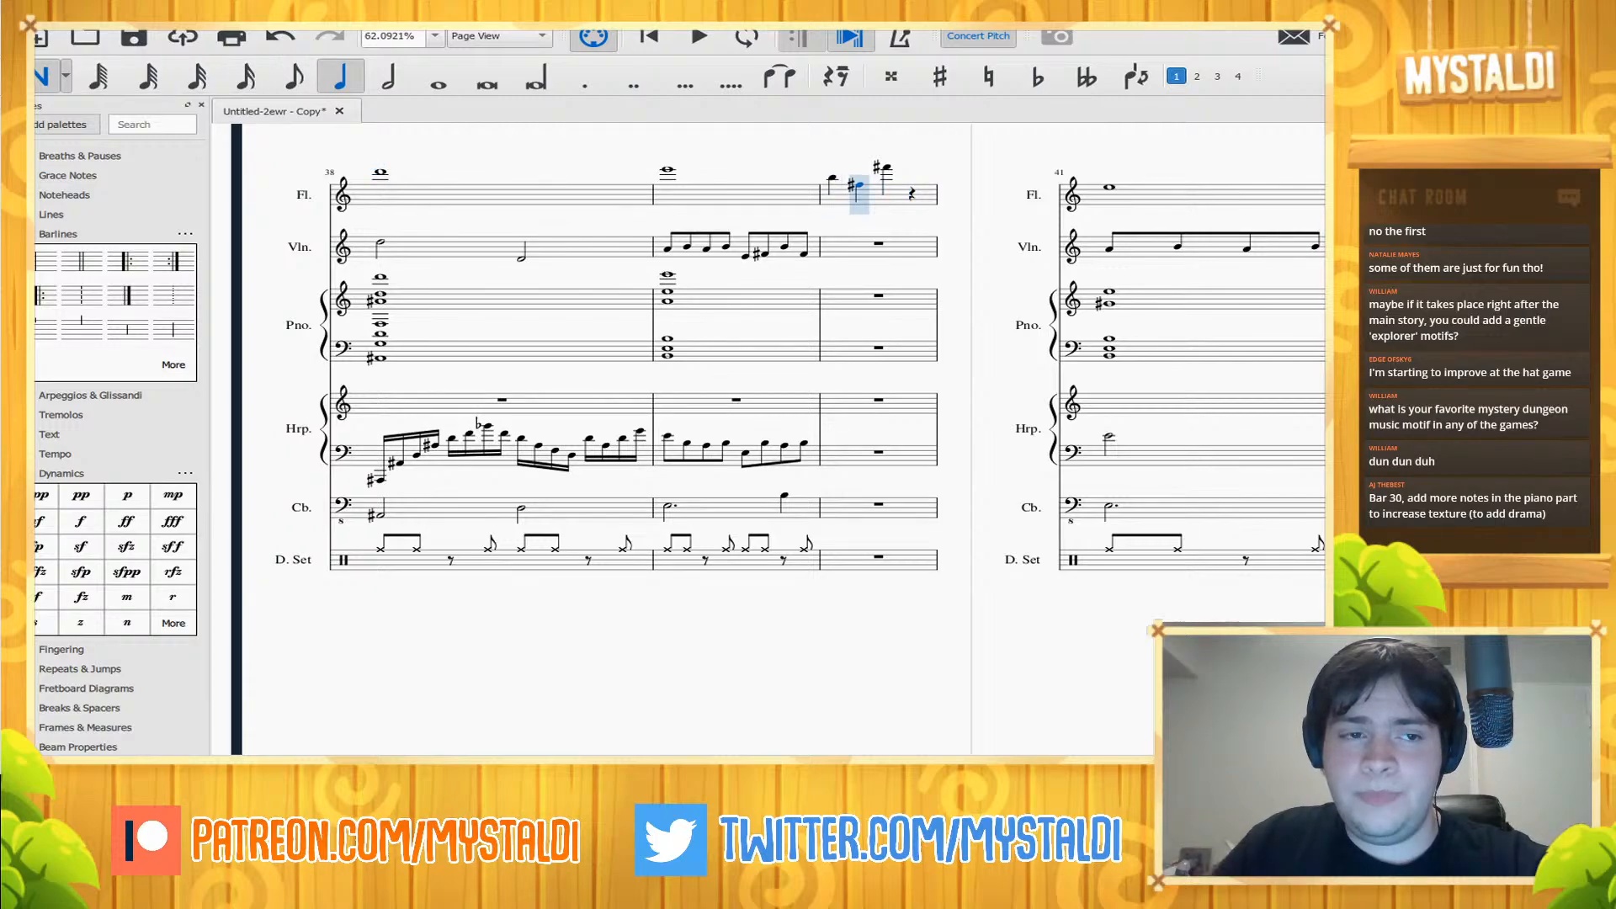
- Raise the flute motif's second note by a semitone, play the motif back, and clear it from the inserted measure
key("Escape")
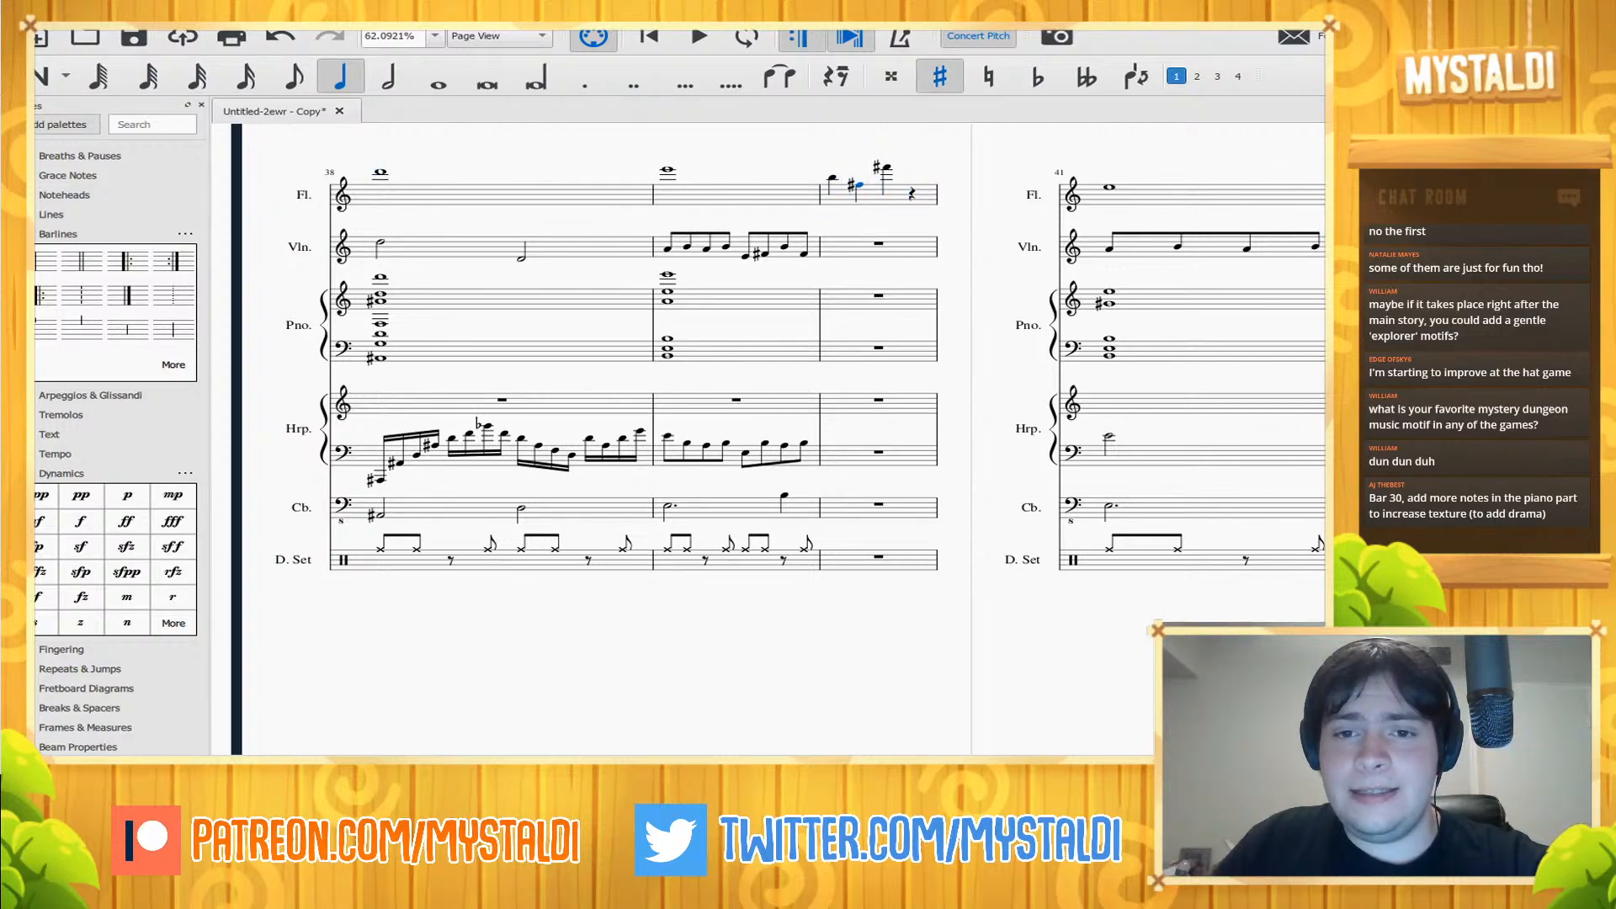
key("Left")
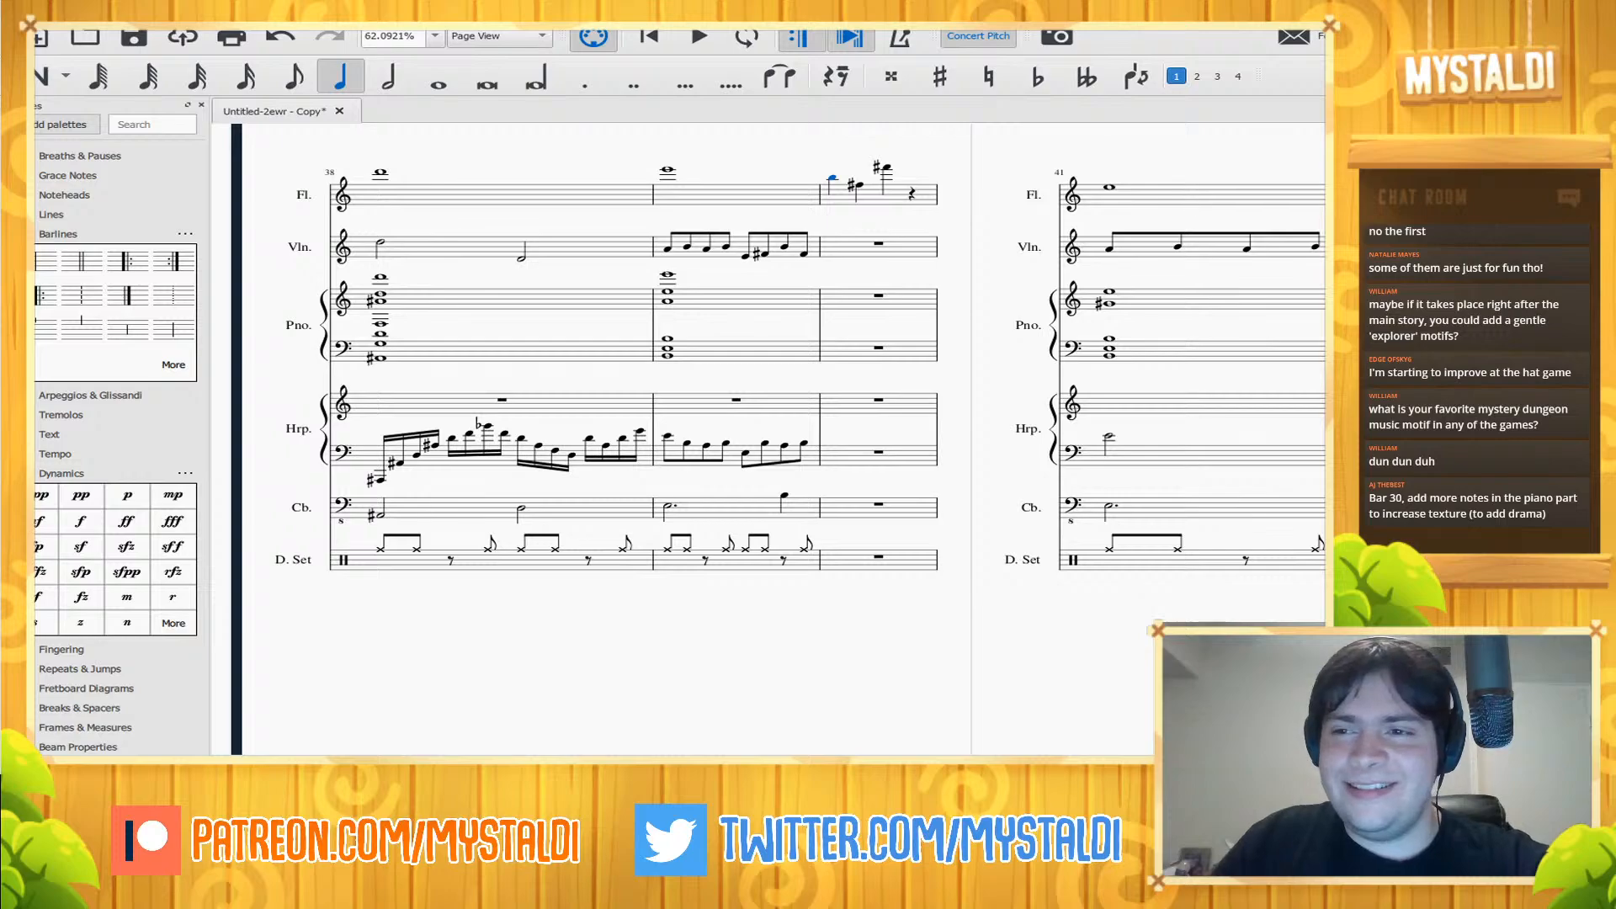
key("Right")
key("Up")
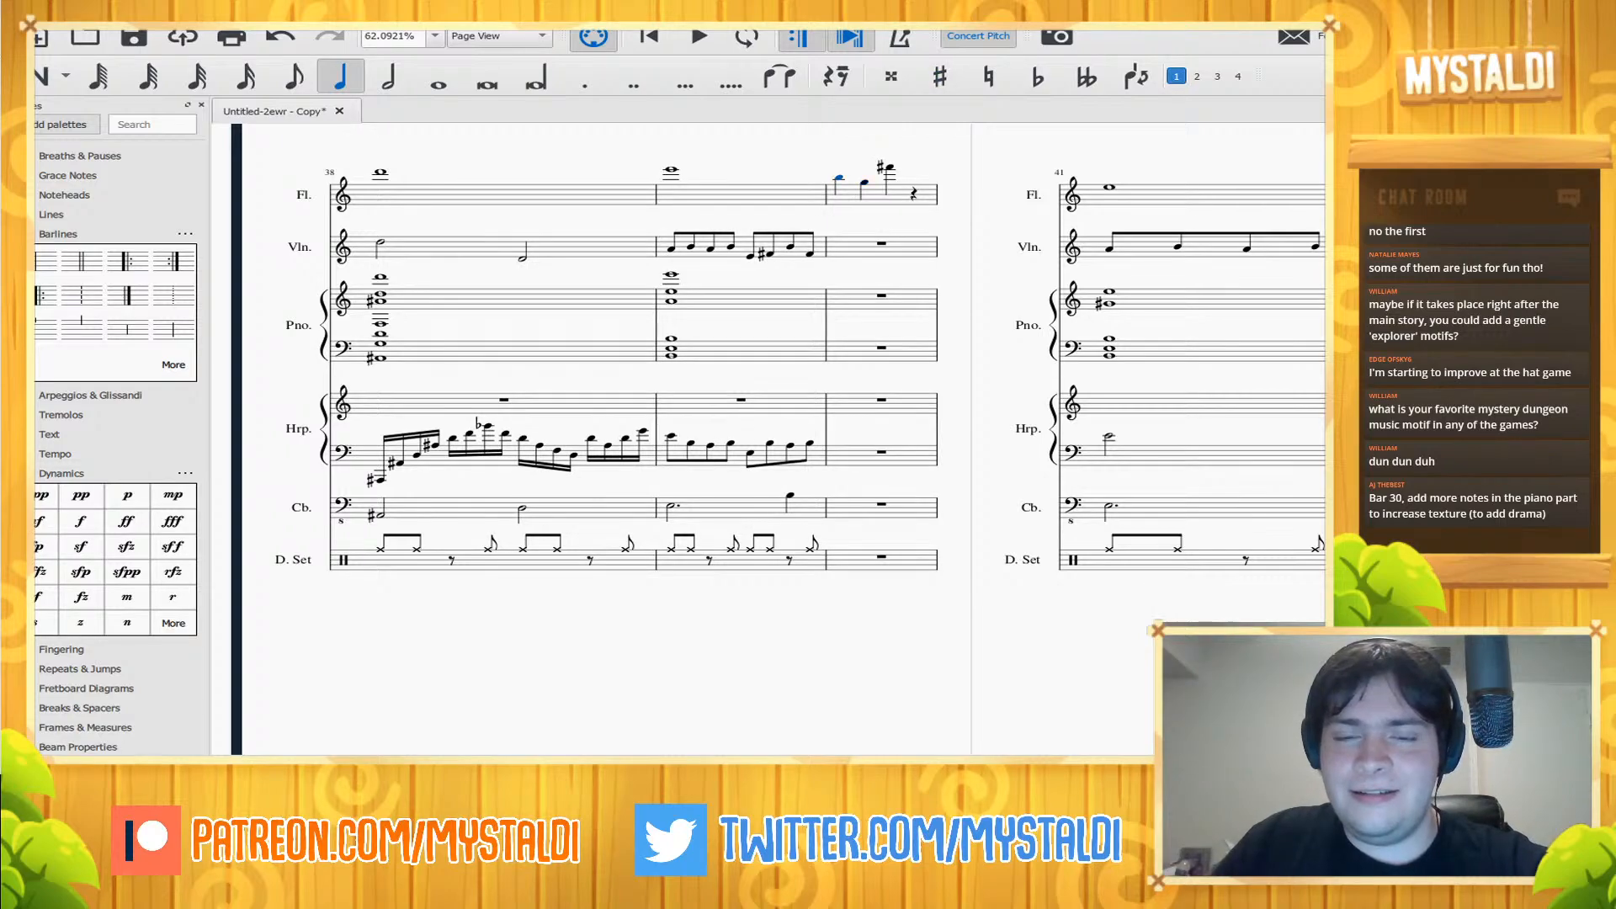
key("space")
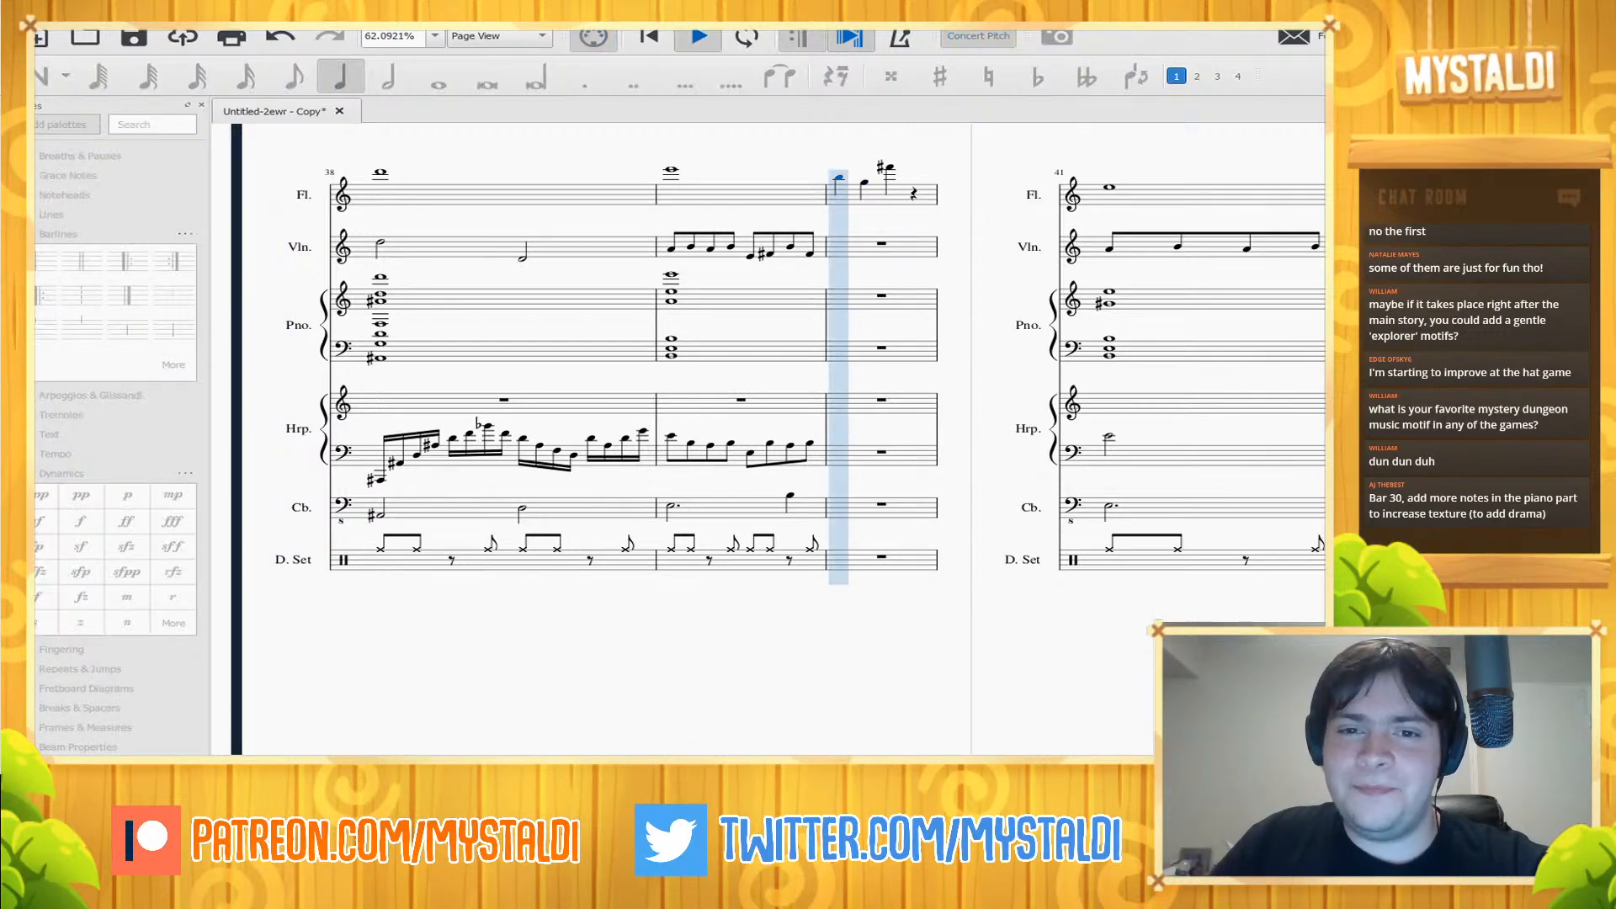
key("space")
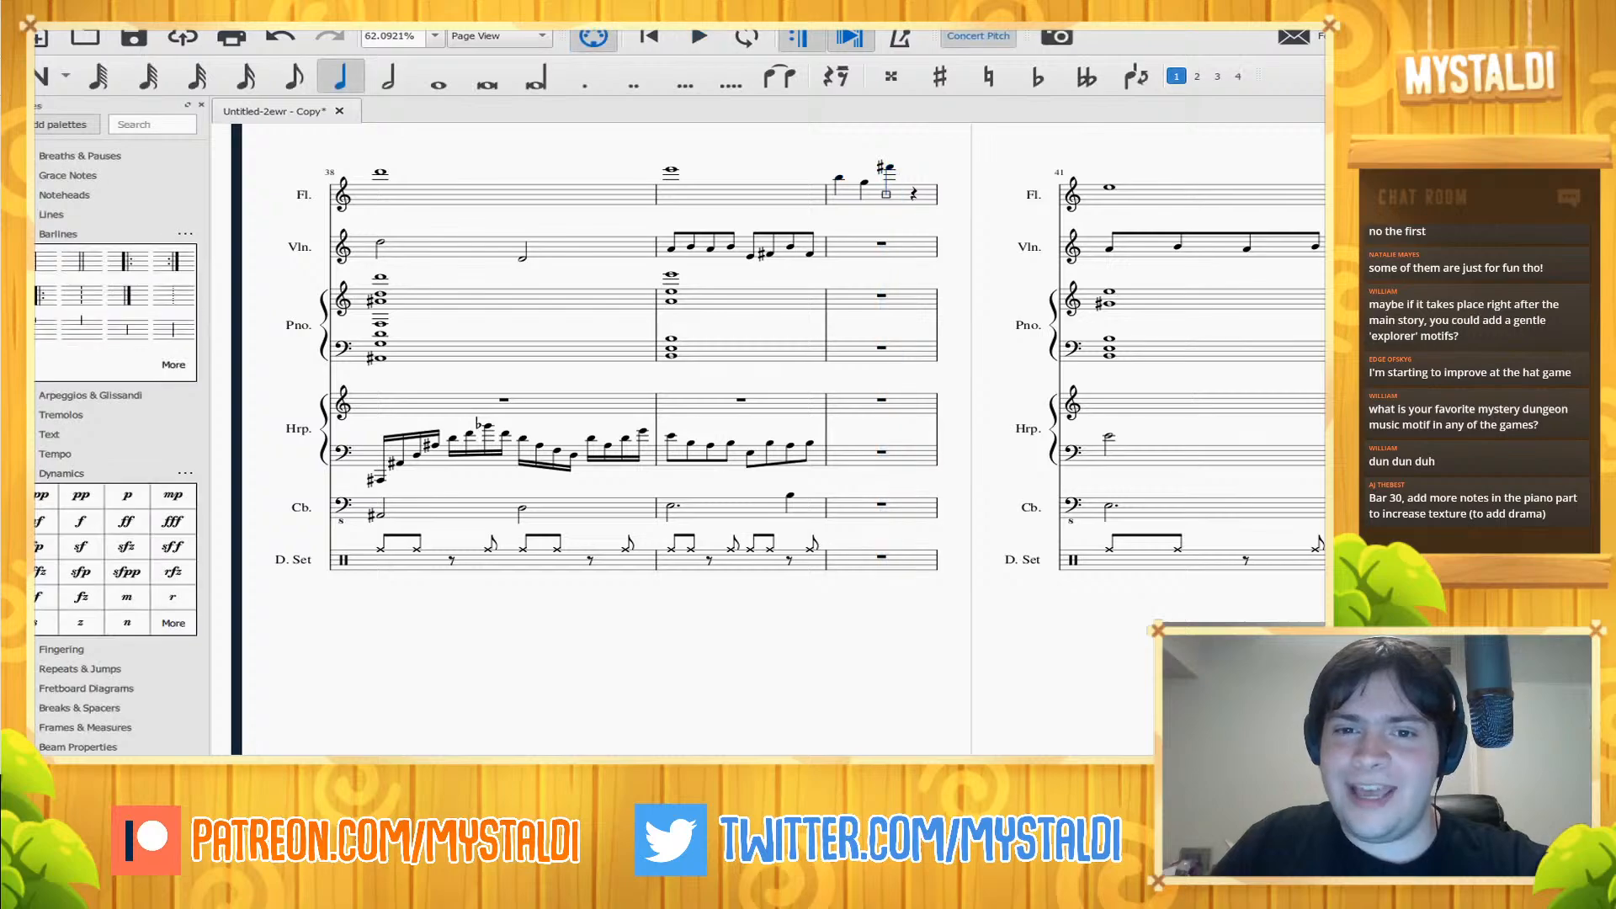
left_click(880, 200)
key("Delete")
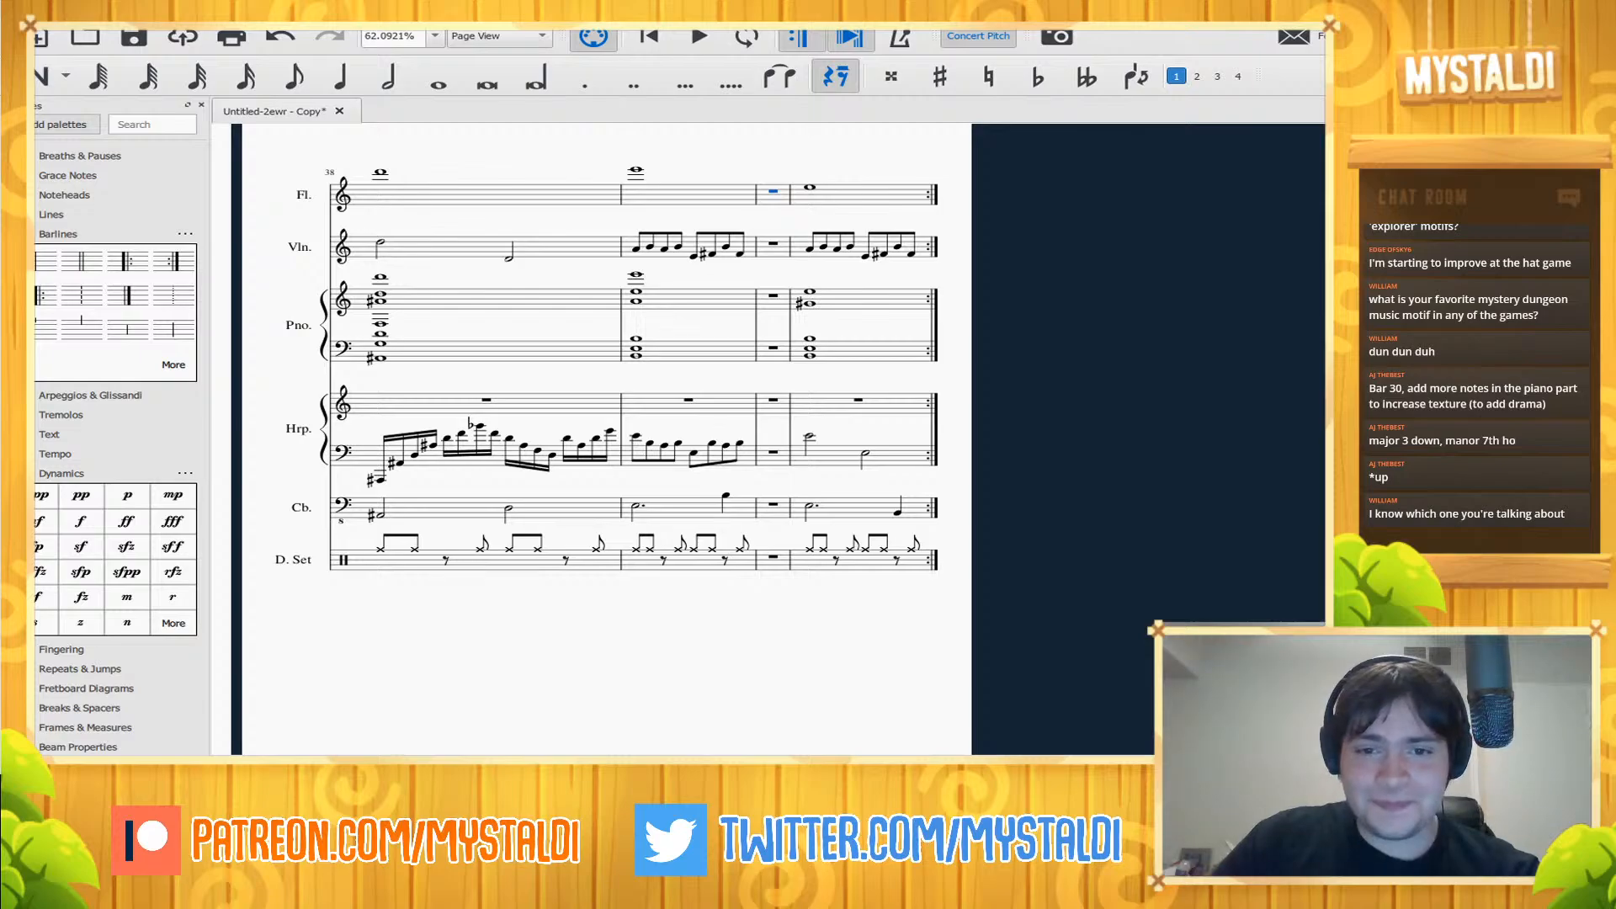
- Add a quarter note = 80 tempo marking at the violin's first note in measure 30
scroll(768, 438, "left", 10)
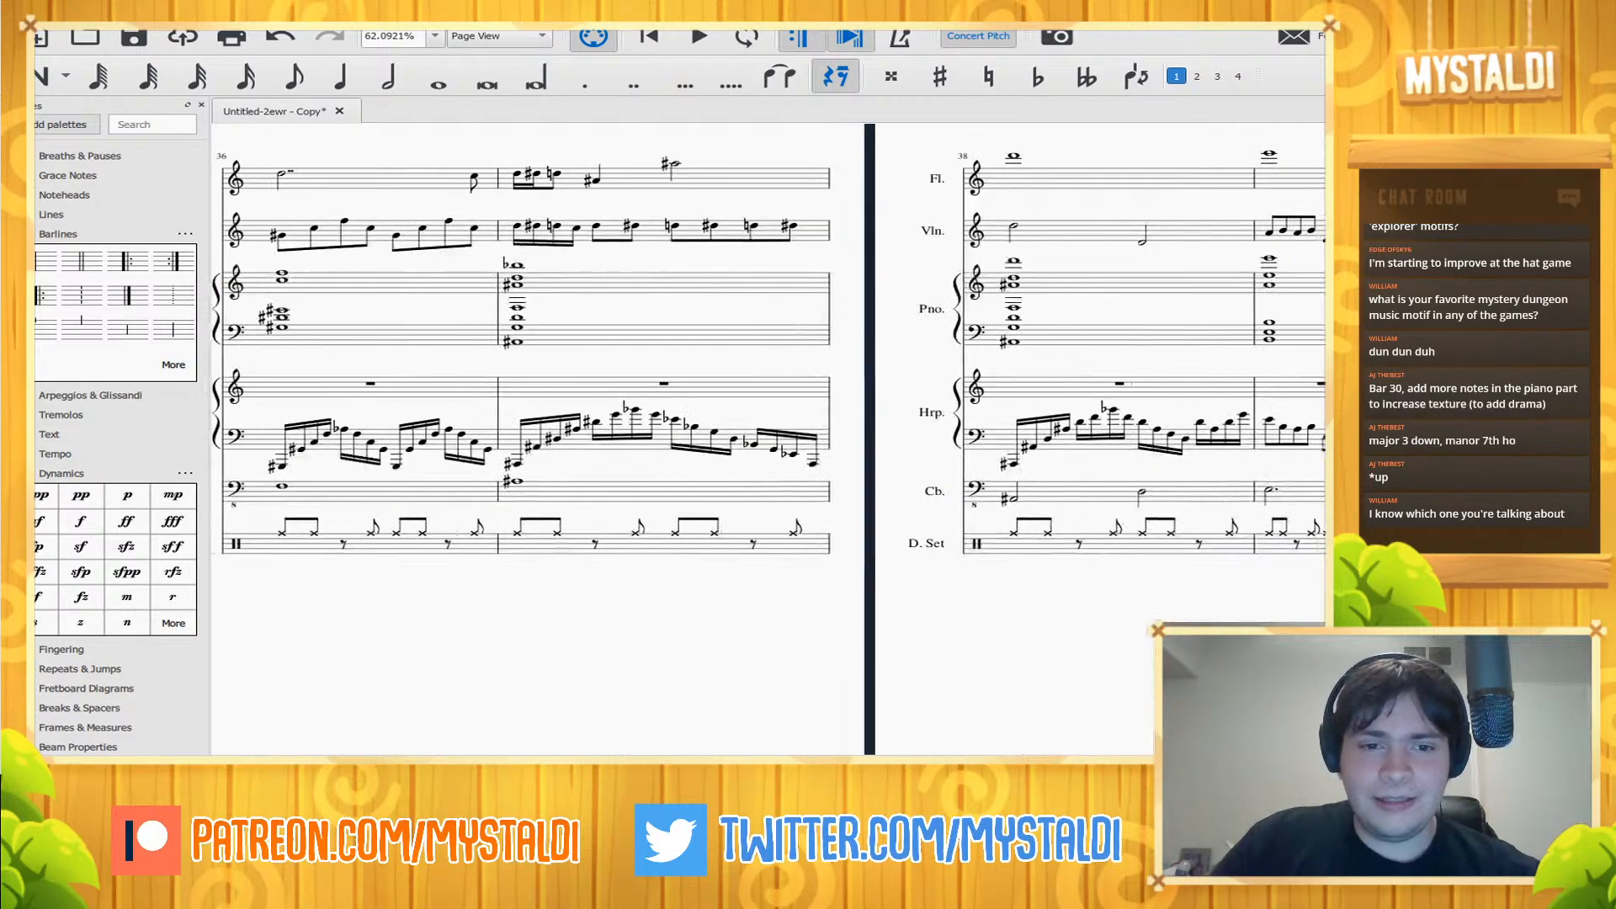
scroll(768, 438, "left", 10)
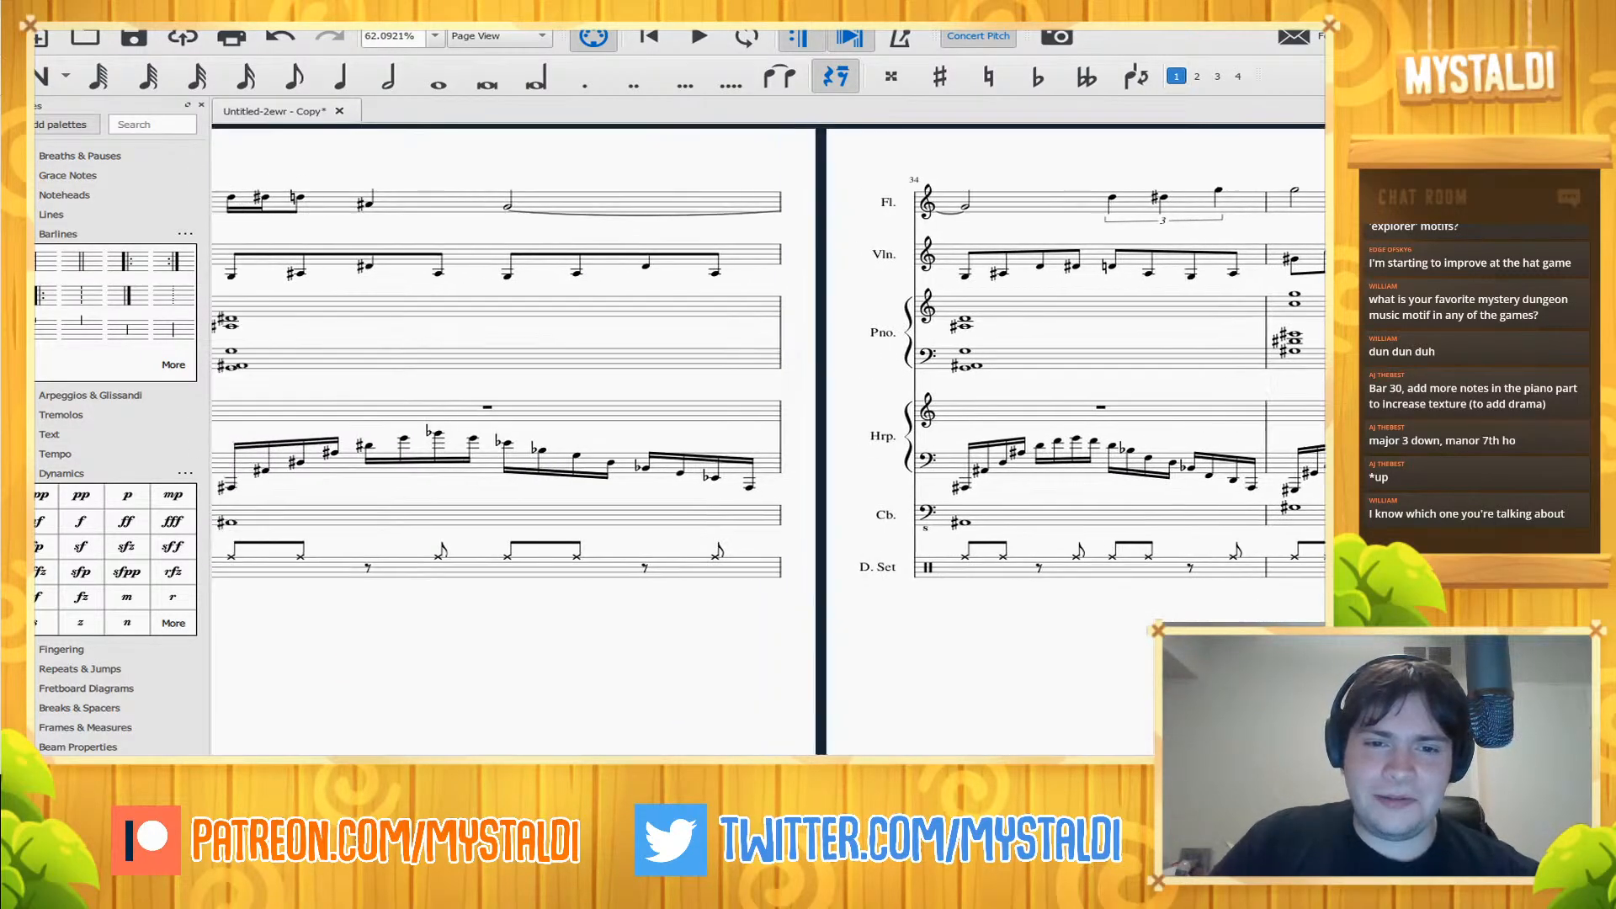
scroll(769, 438, "left", 5)
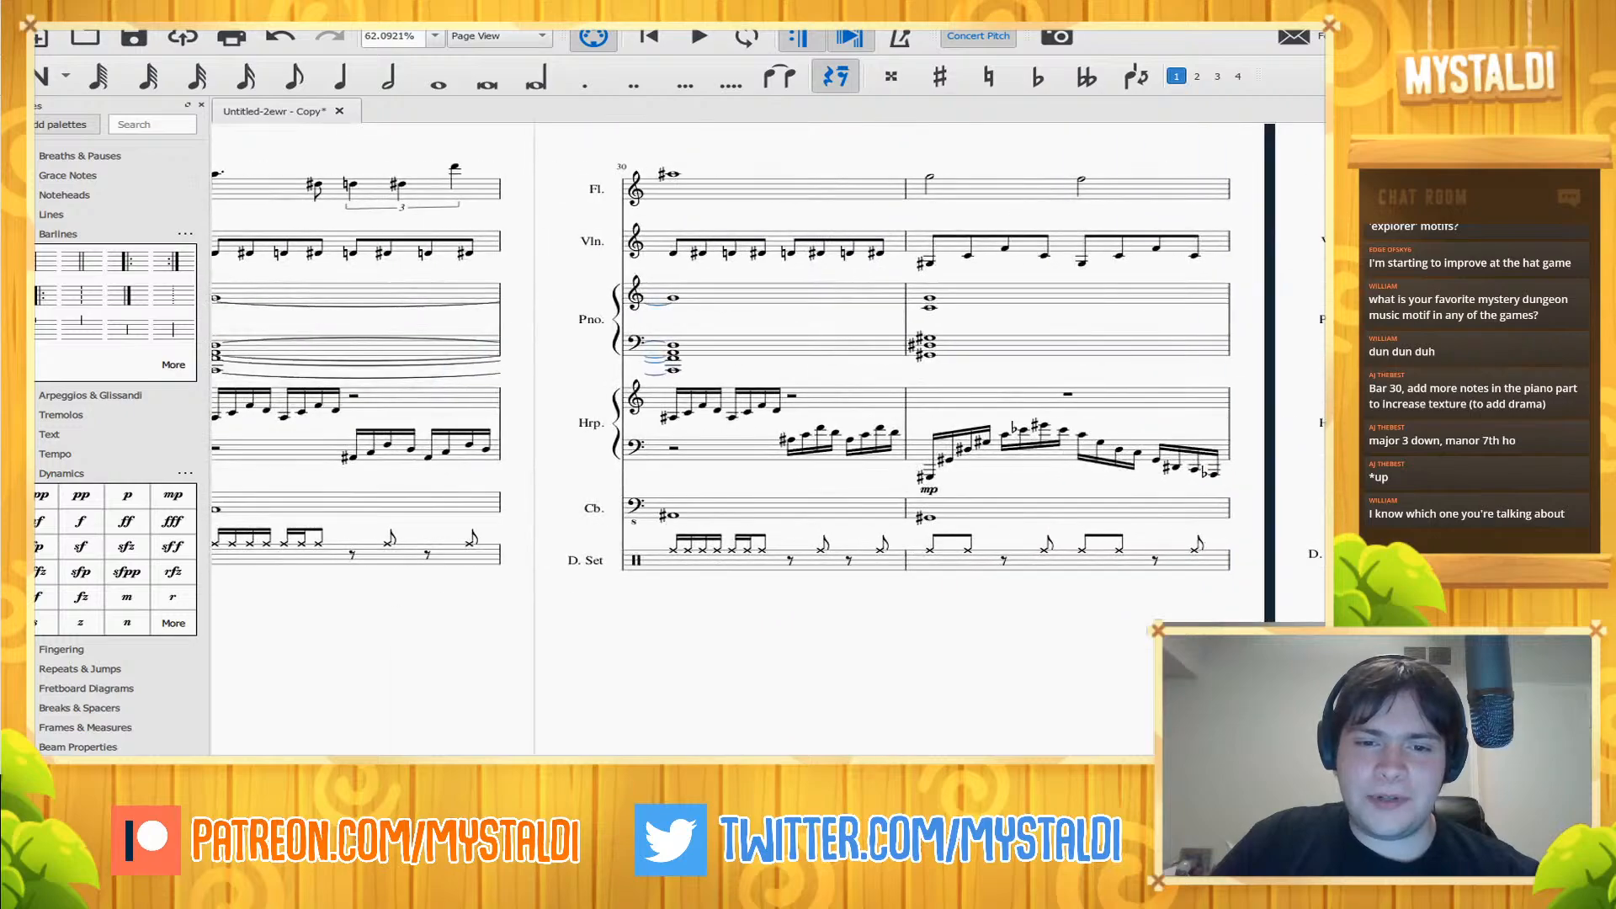
left_click(673, 251)
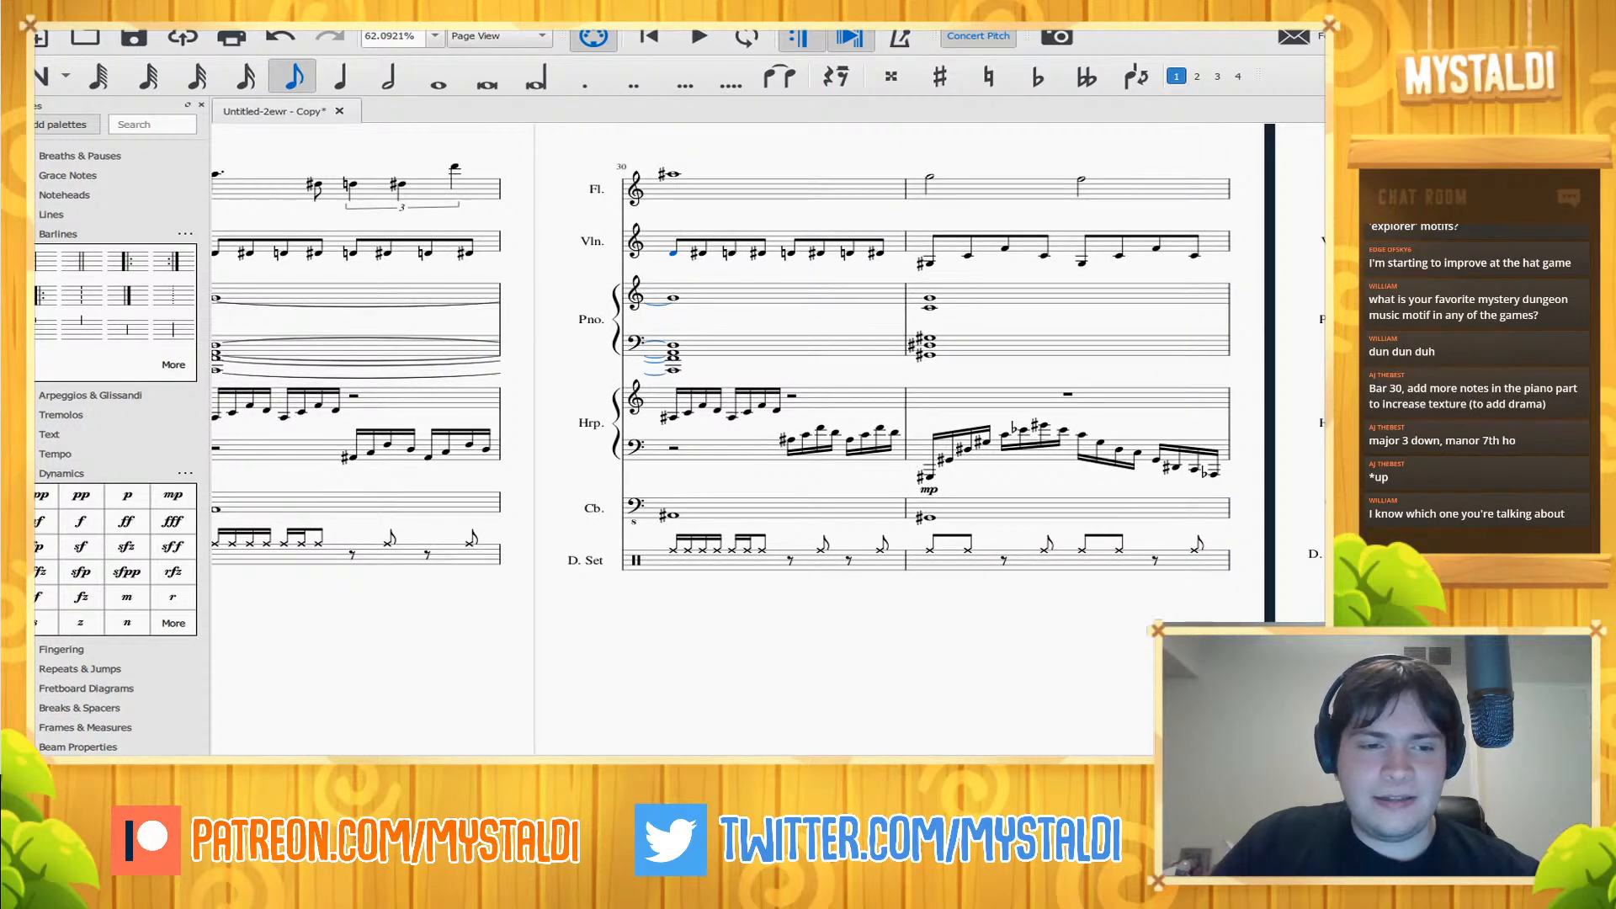
left_click(55, 454)
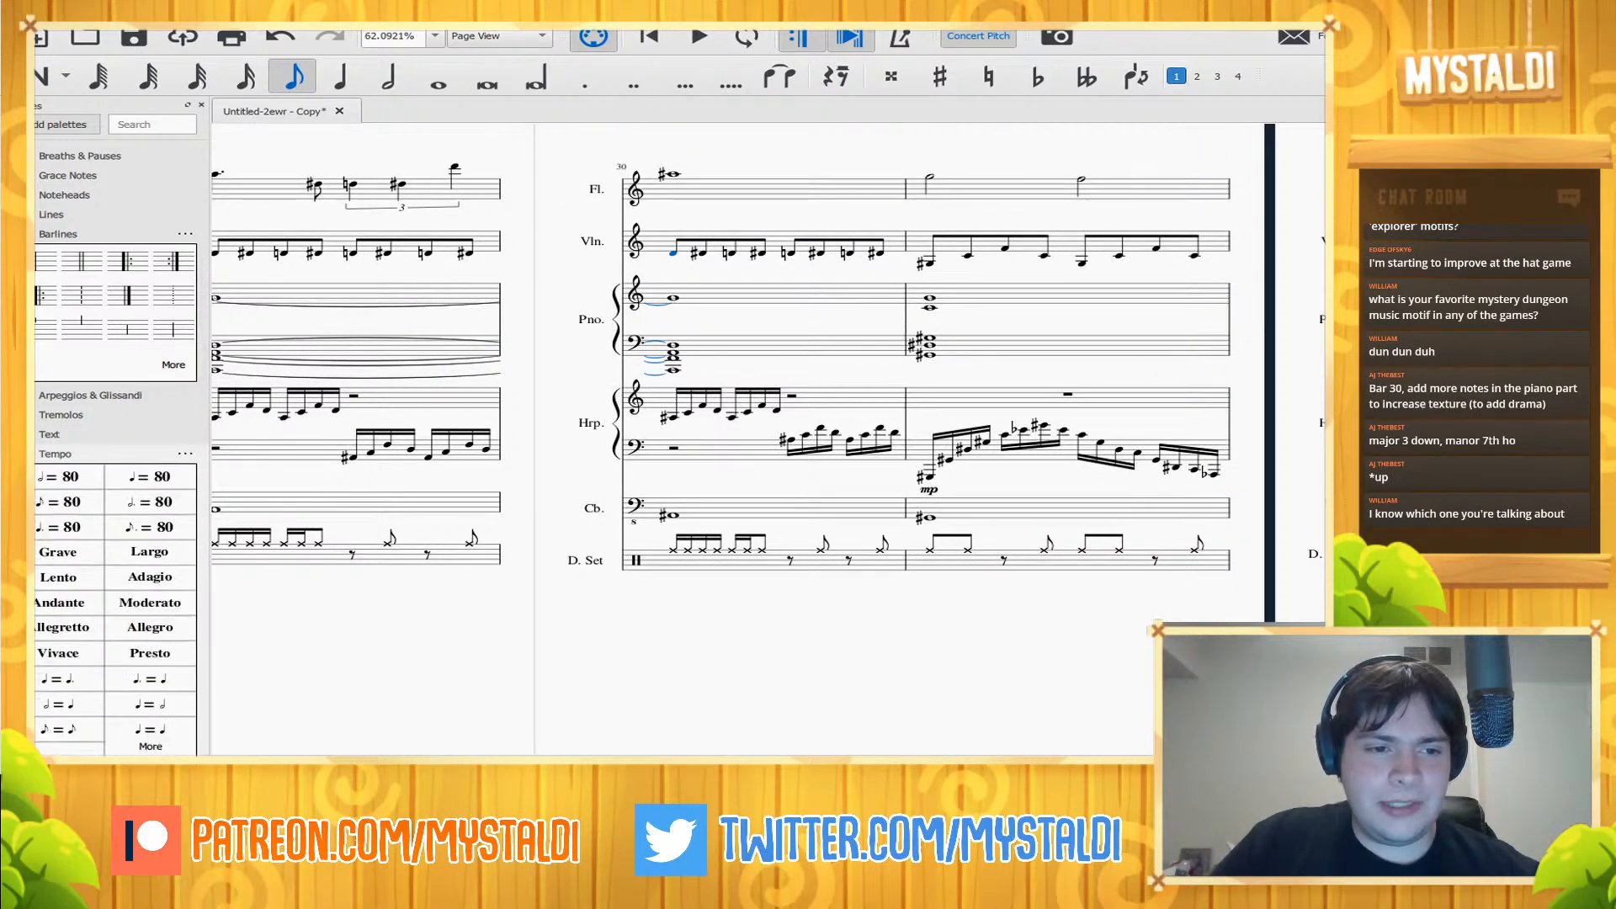
left_click(149, 476)
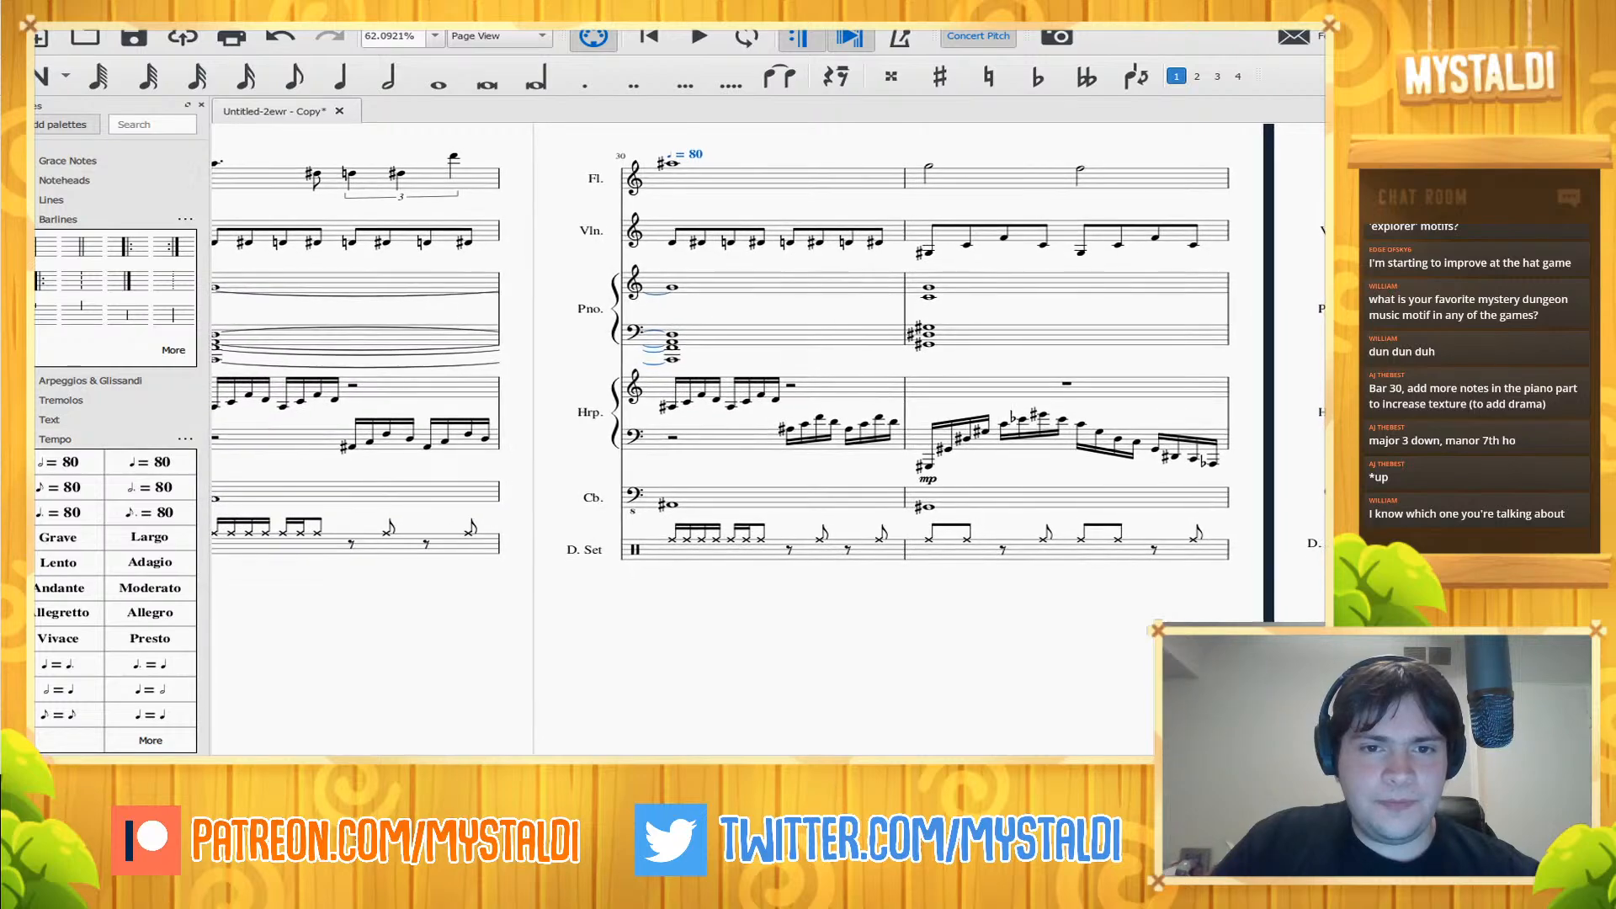
key("Escape")
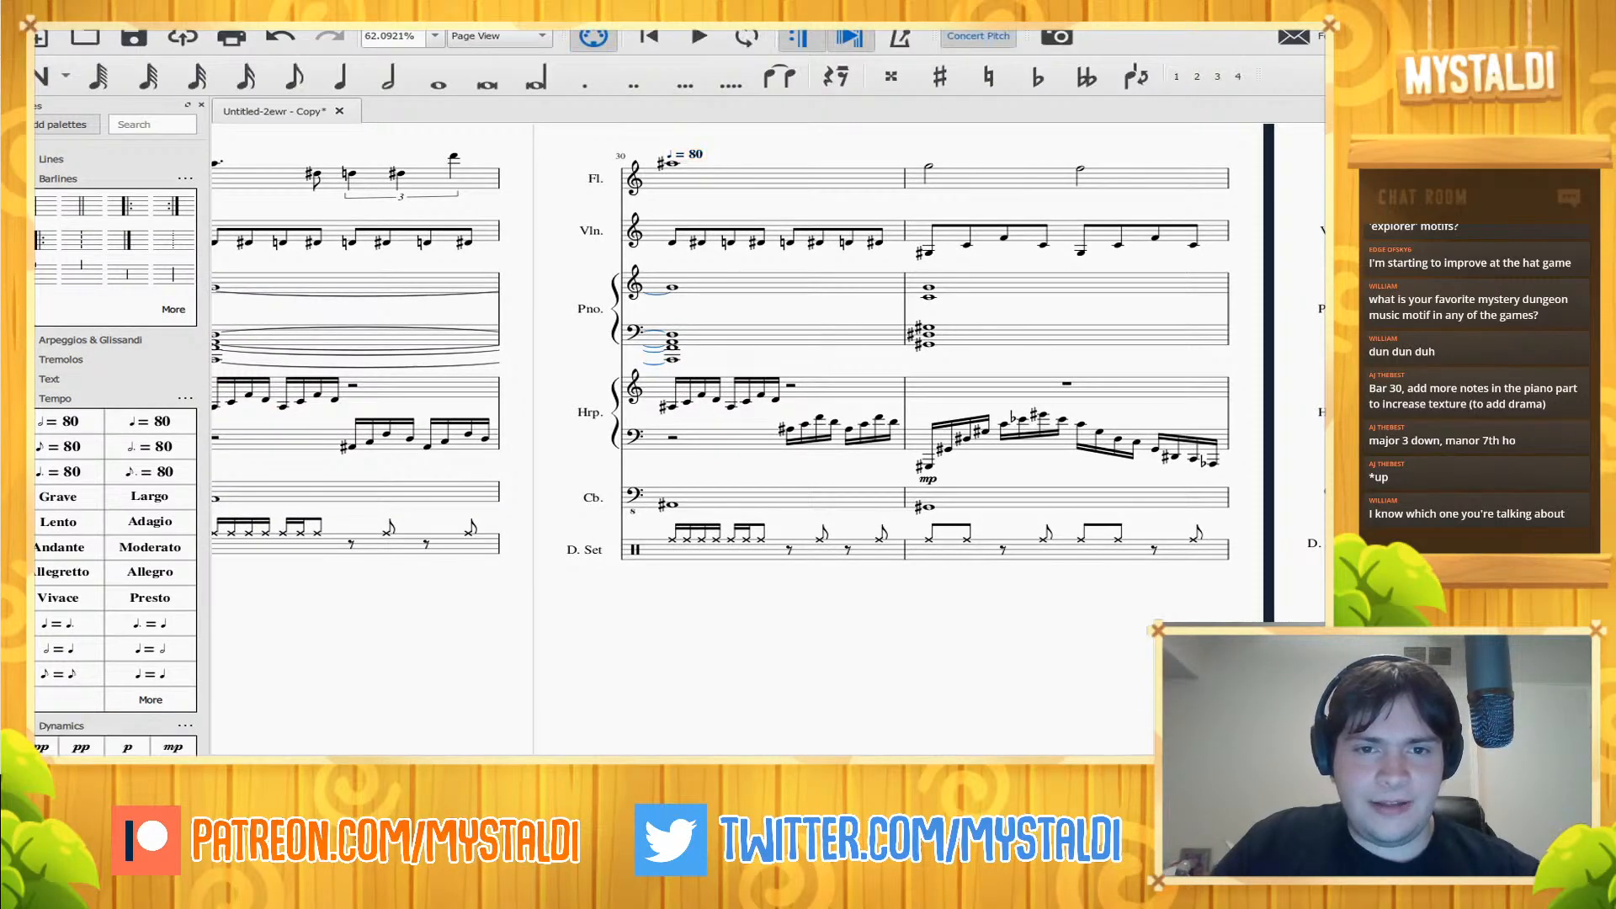
key("c")
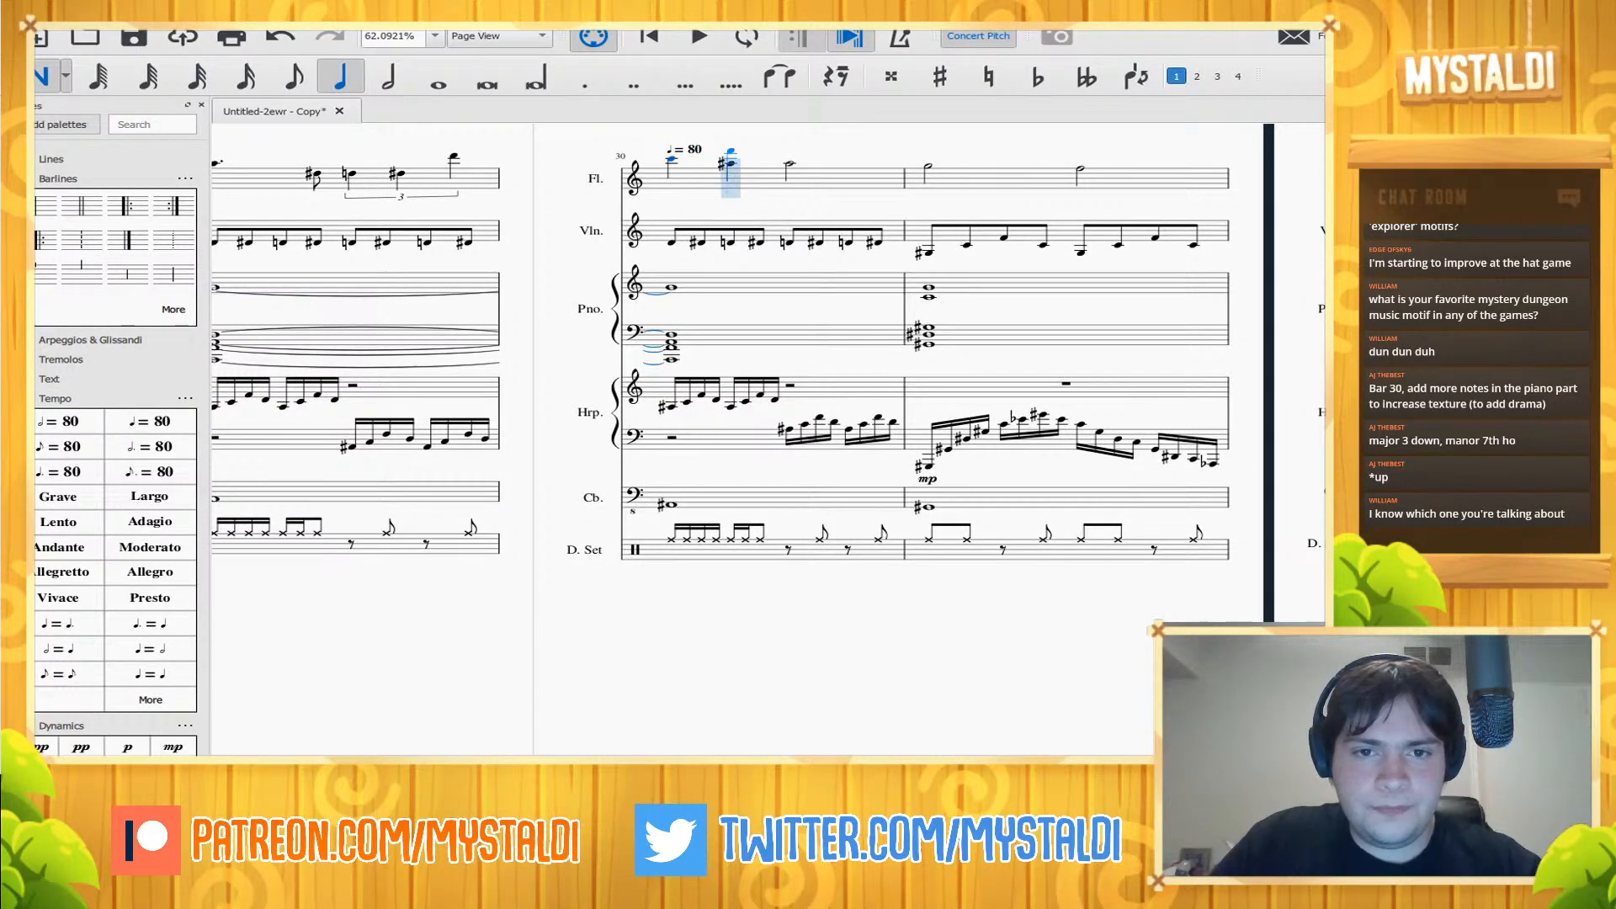
key("ctrl+z")
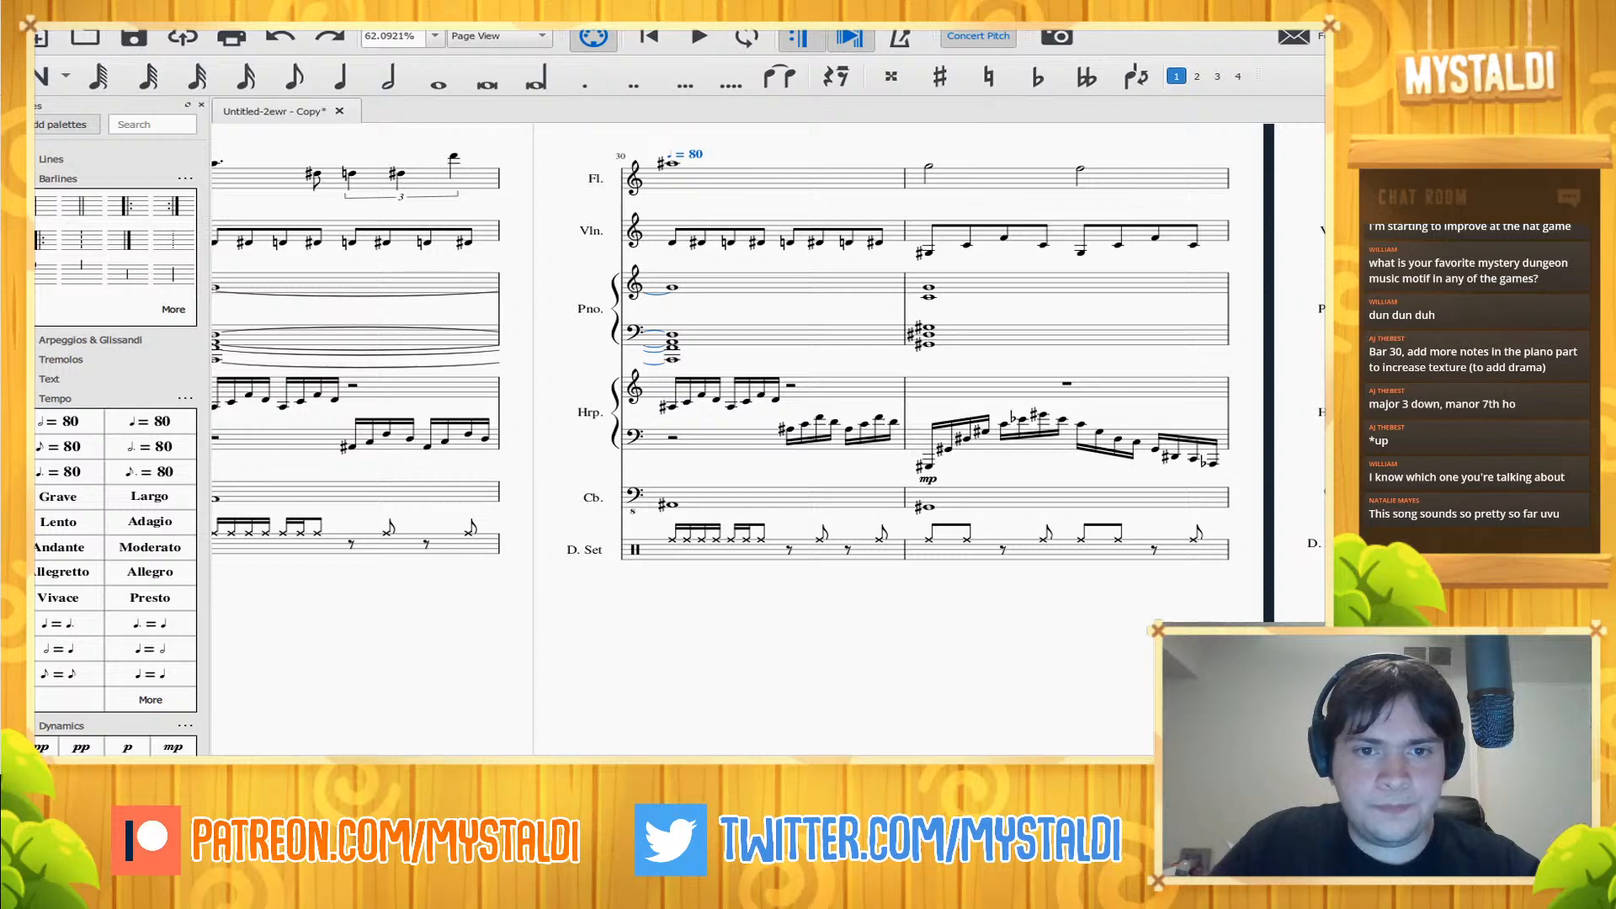
- Move the measure 30 tempo marking slightly higher and paste copies at the violin's third, fifth and seventh notes
left_click_drag(690, 155, 690, 142)
left_click(729, 241)
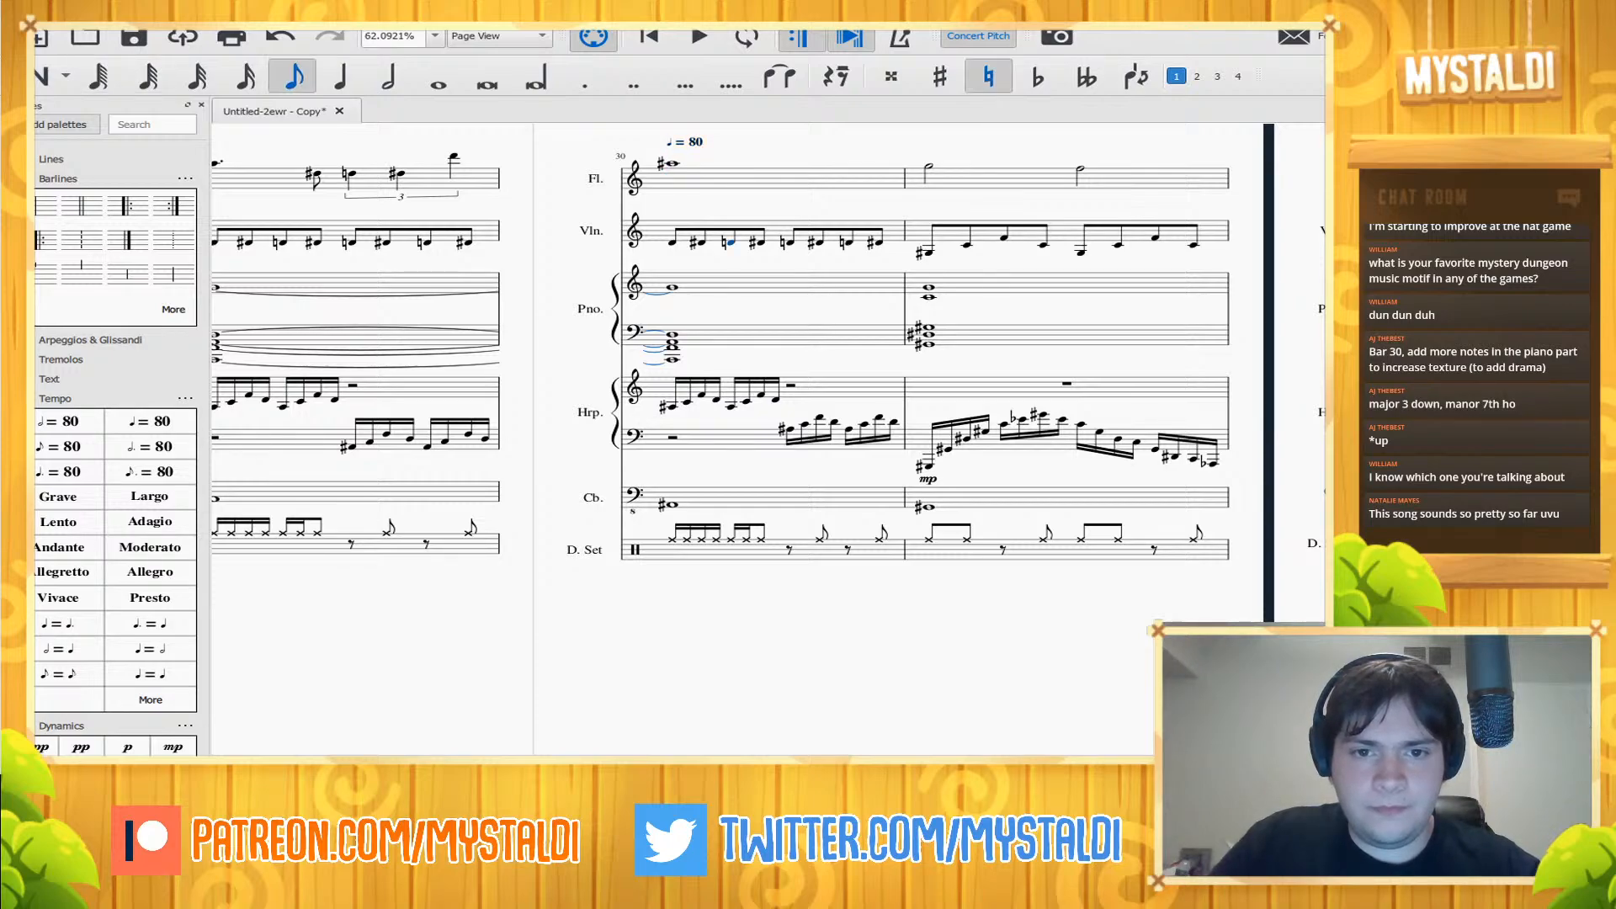
key("ctrl+v")
left_click(788, 241)
key("ctrl+v")
left_click(847, 242)
key("ctrl+v")
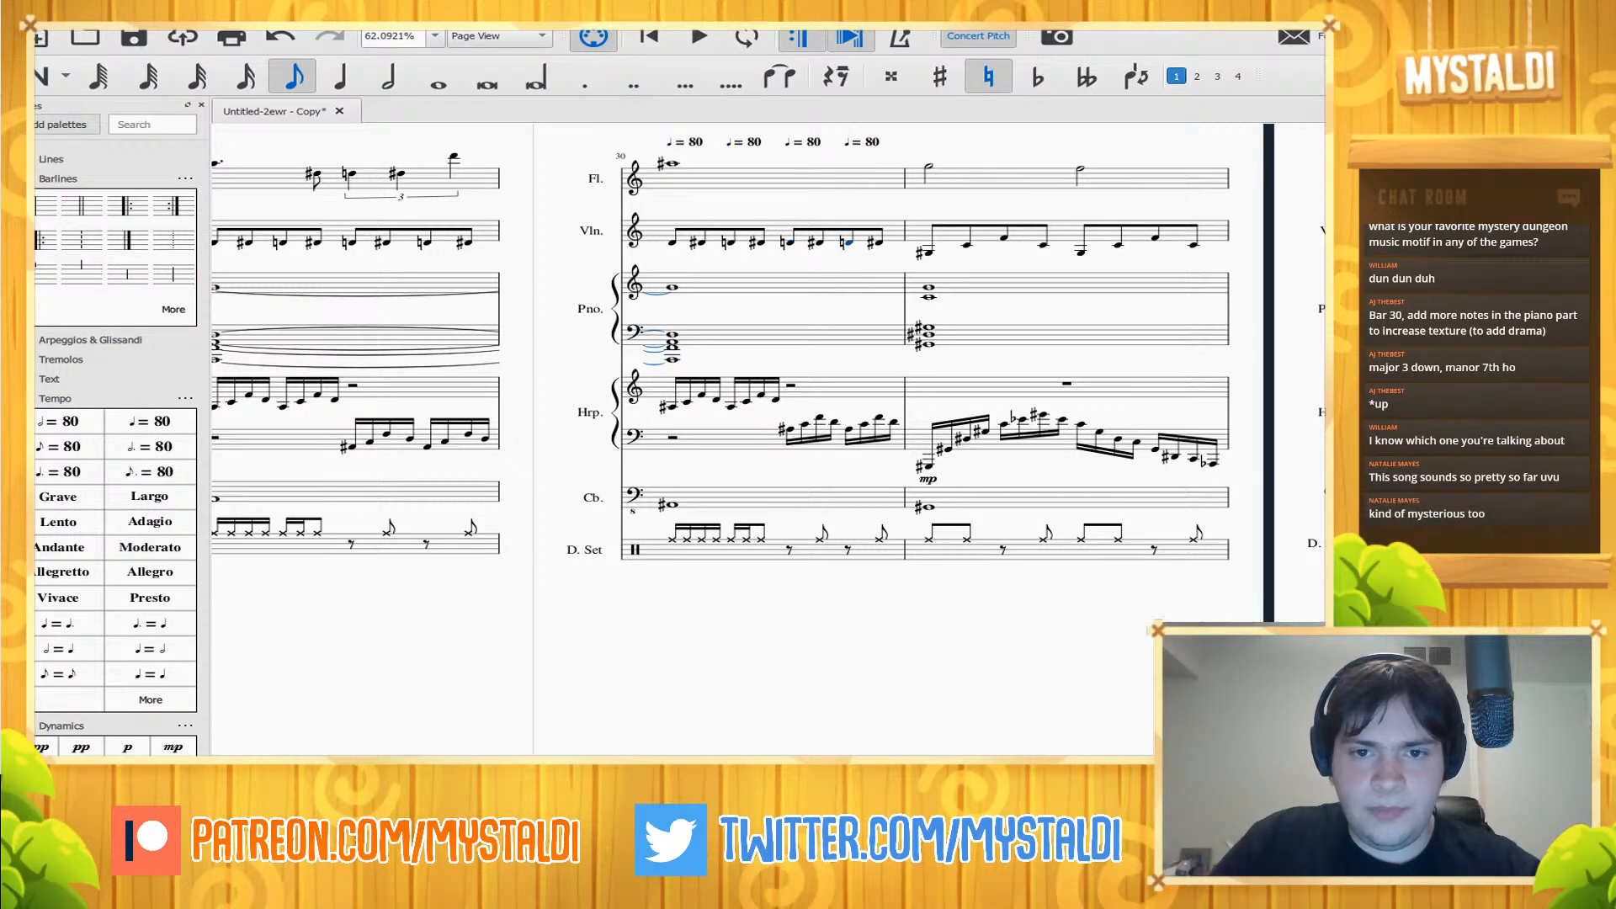
- Set the first tempo marking in measure 30 to quarter note = 85
double_click(689, 143)
left_click_drag(704, 142, 666, 143)
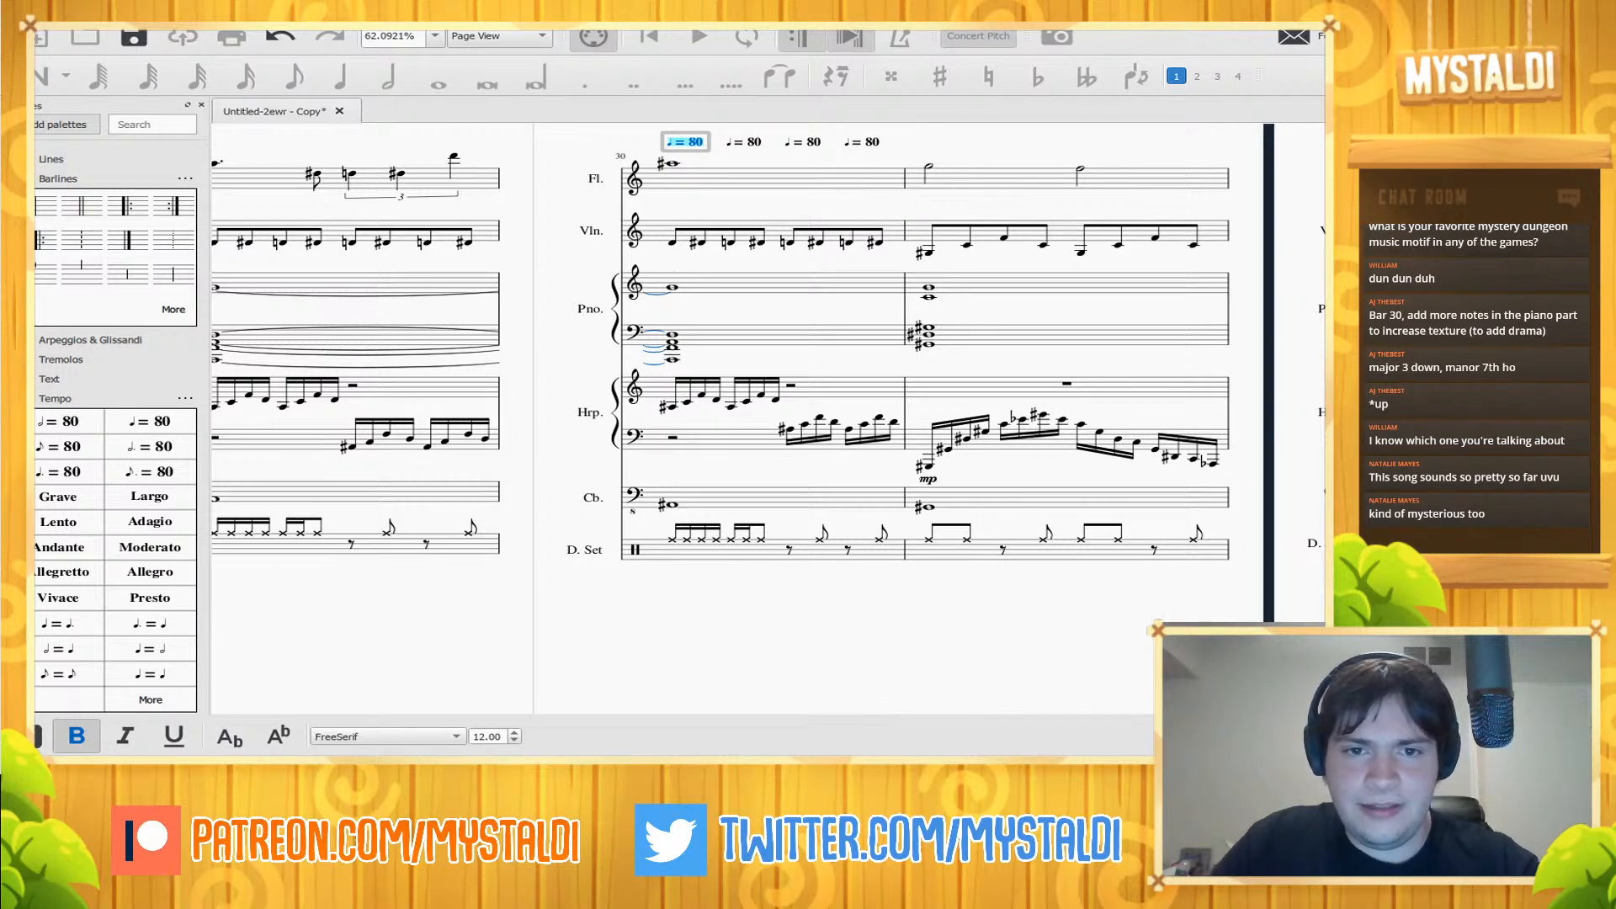
left_click(695, 141)
key("Delete")
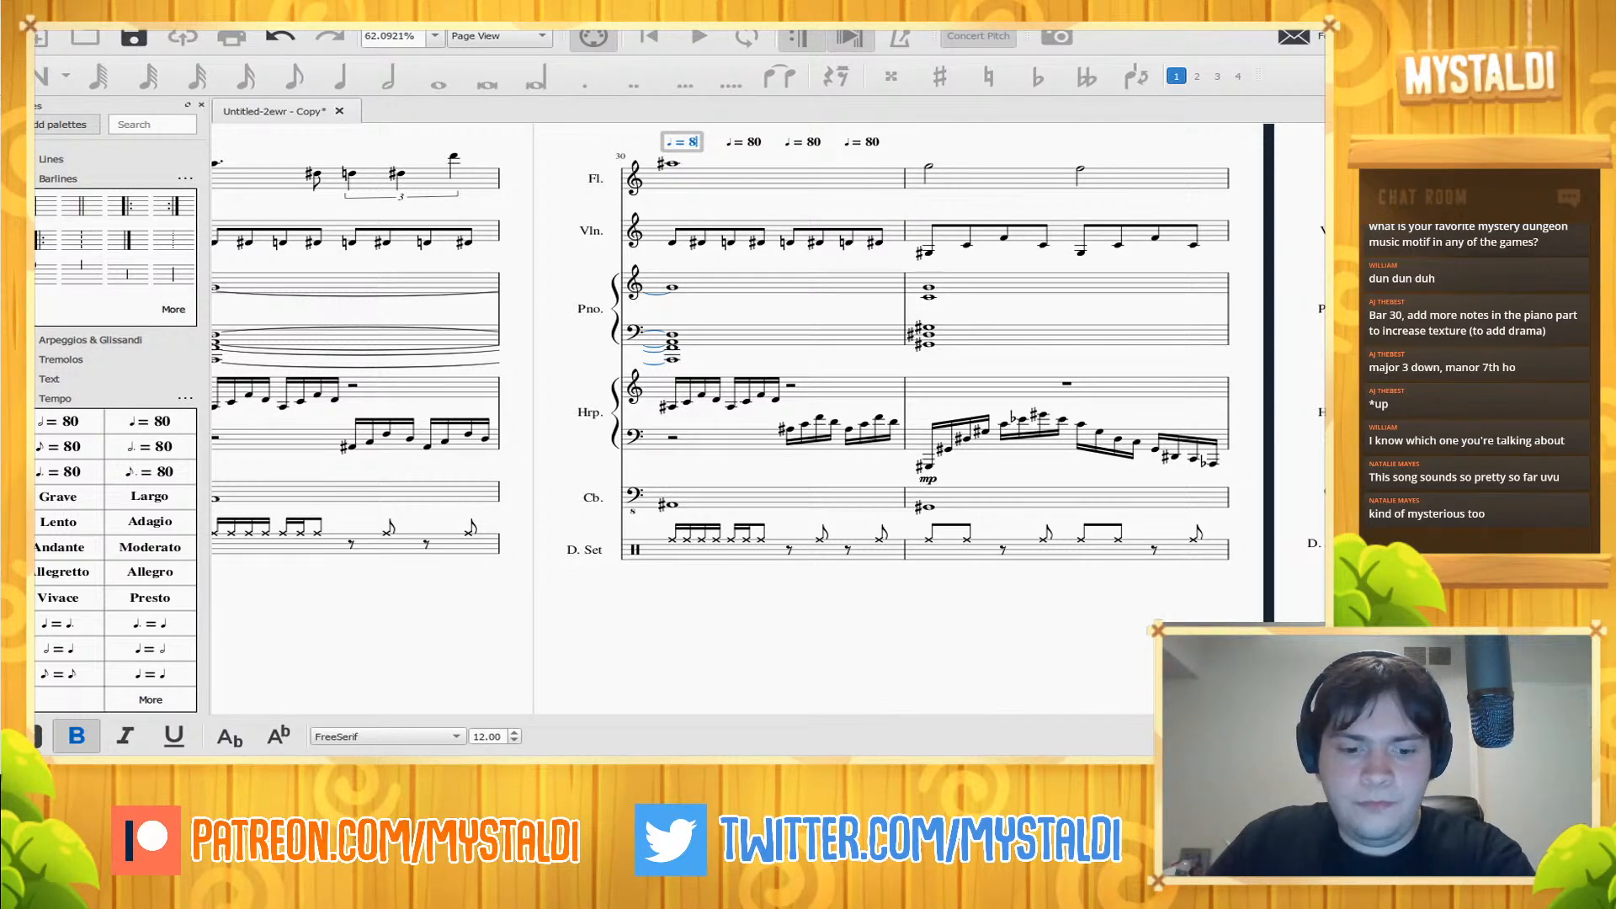
type("5")
- Clear the number from the third tempo marking in measure 30
double_click(814, 142)
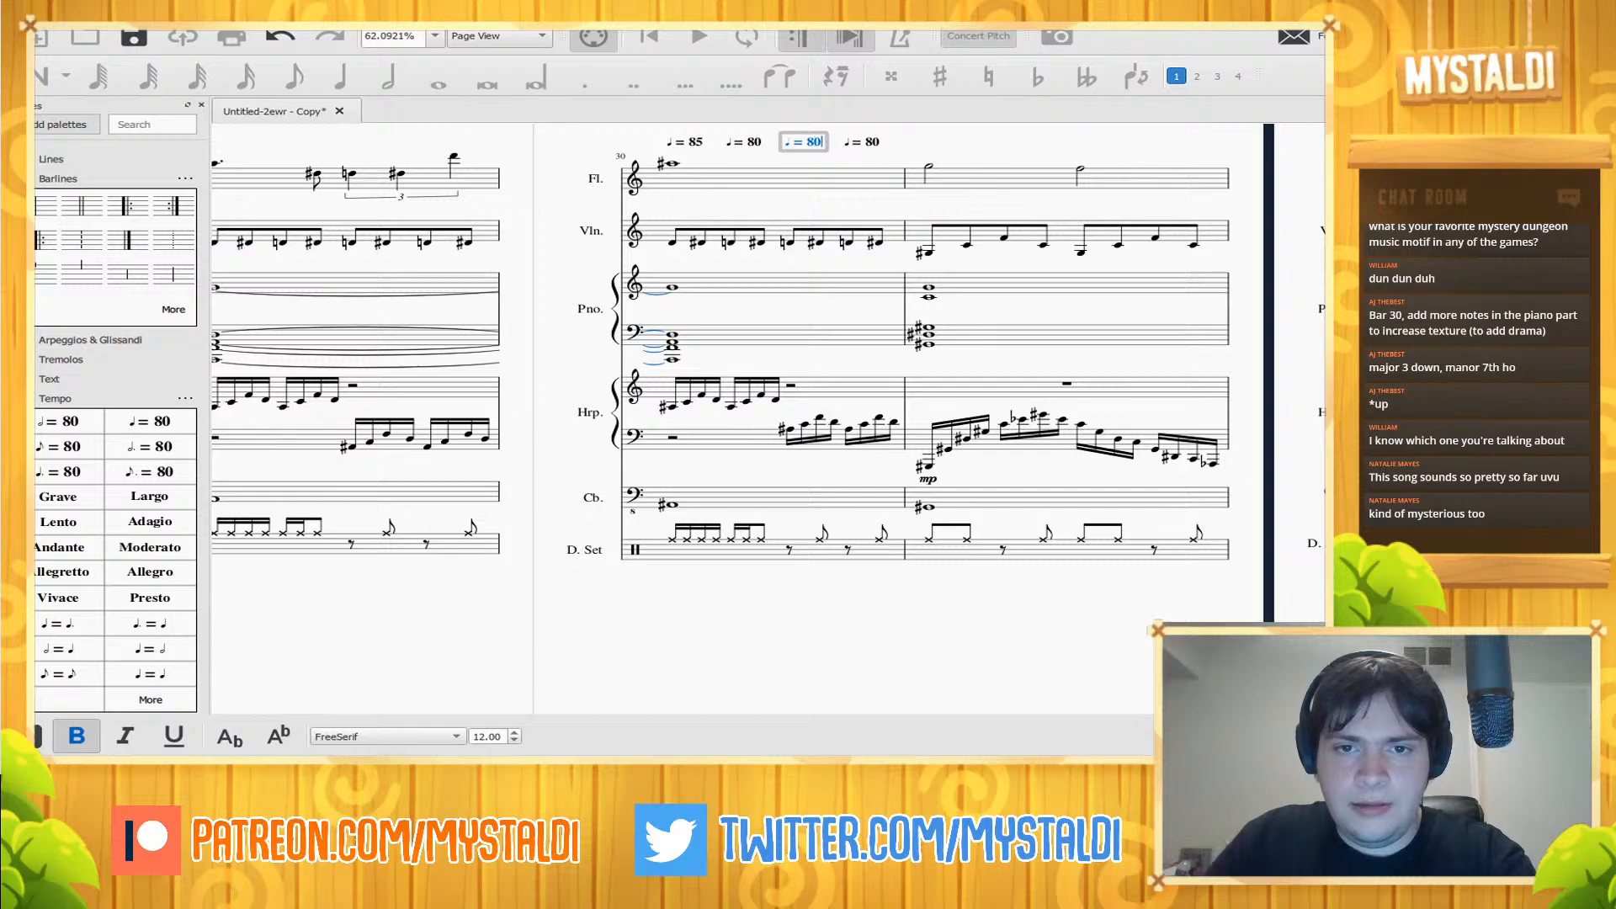
key("BackSpace")
key("BackSpace")
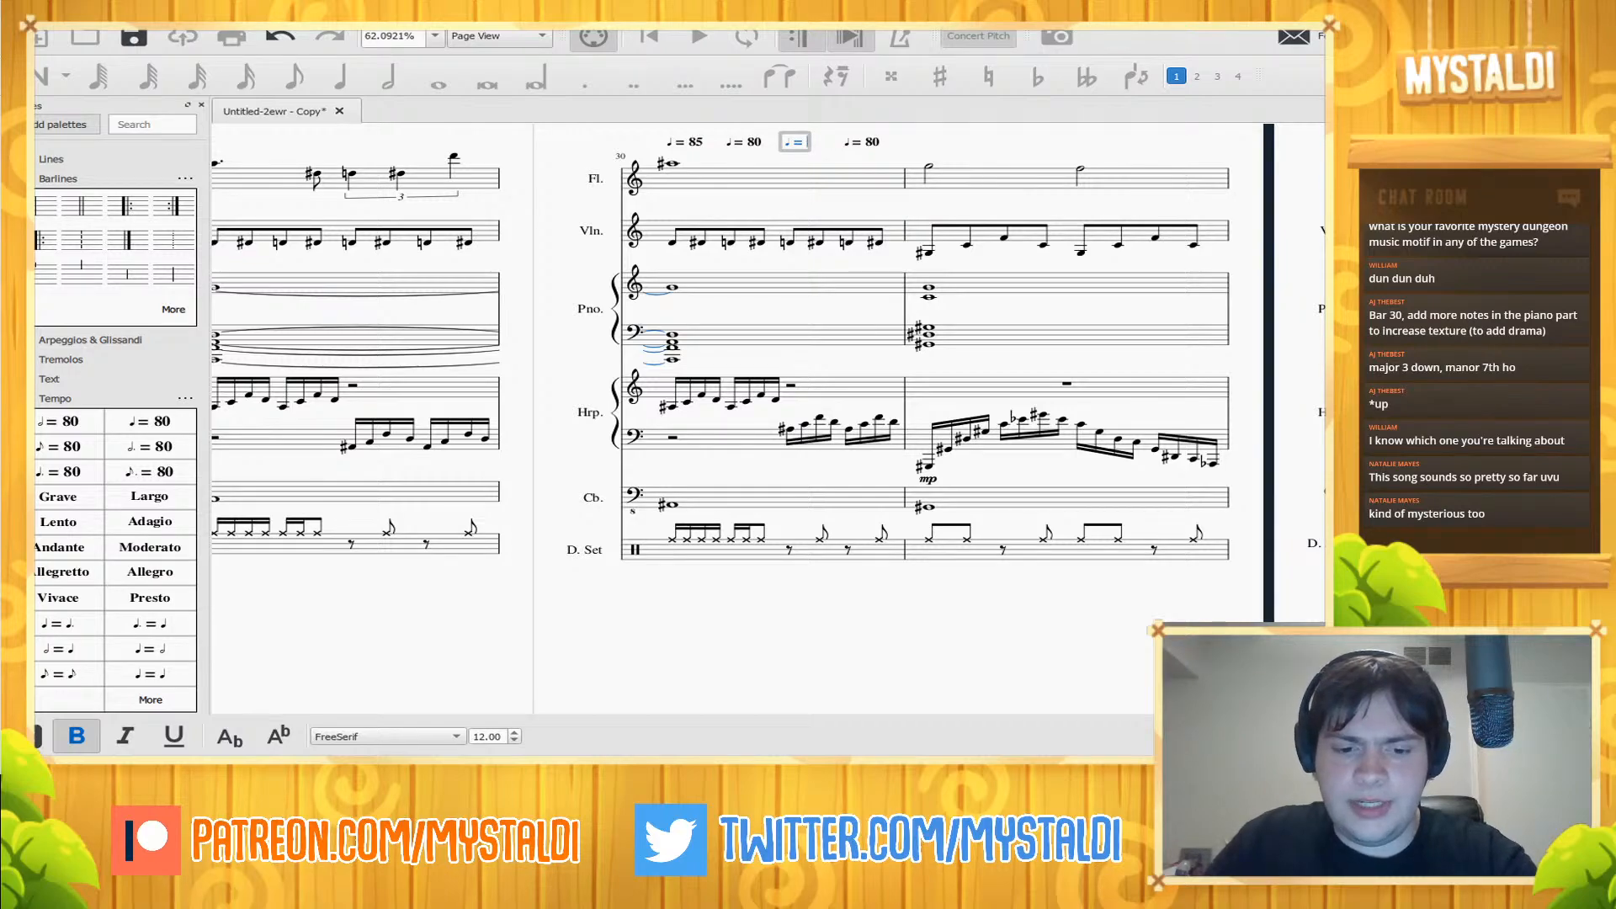
- Set the second tempo marking in measure 30 to quarter note = 83 and the third to quarter note = 80
double_click(756, 142)
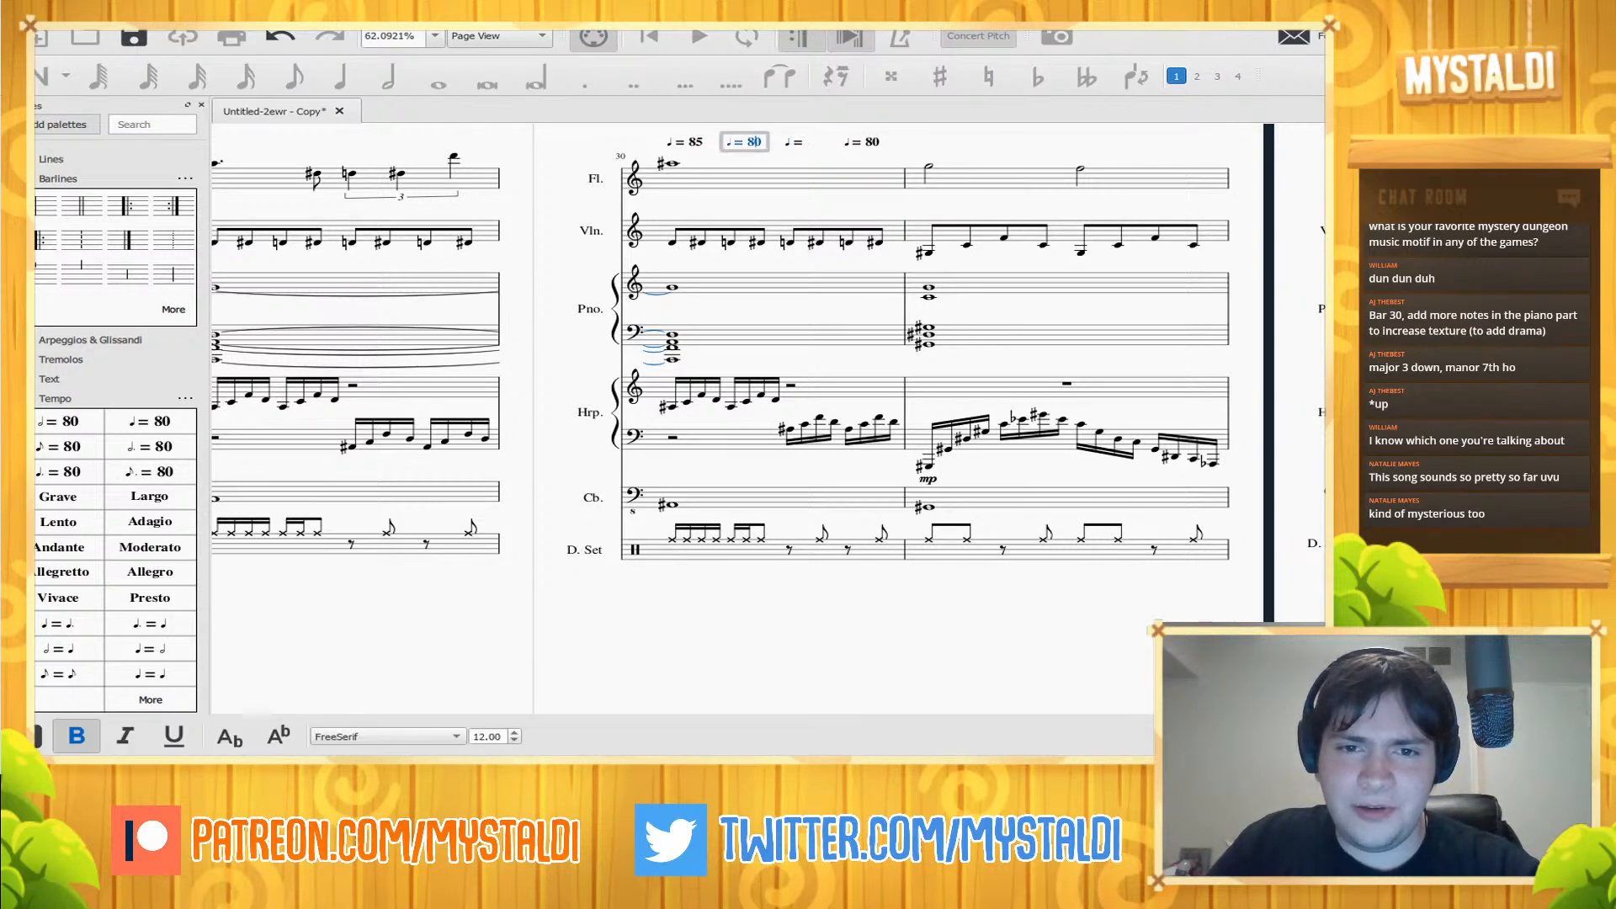
key("Delete")
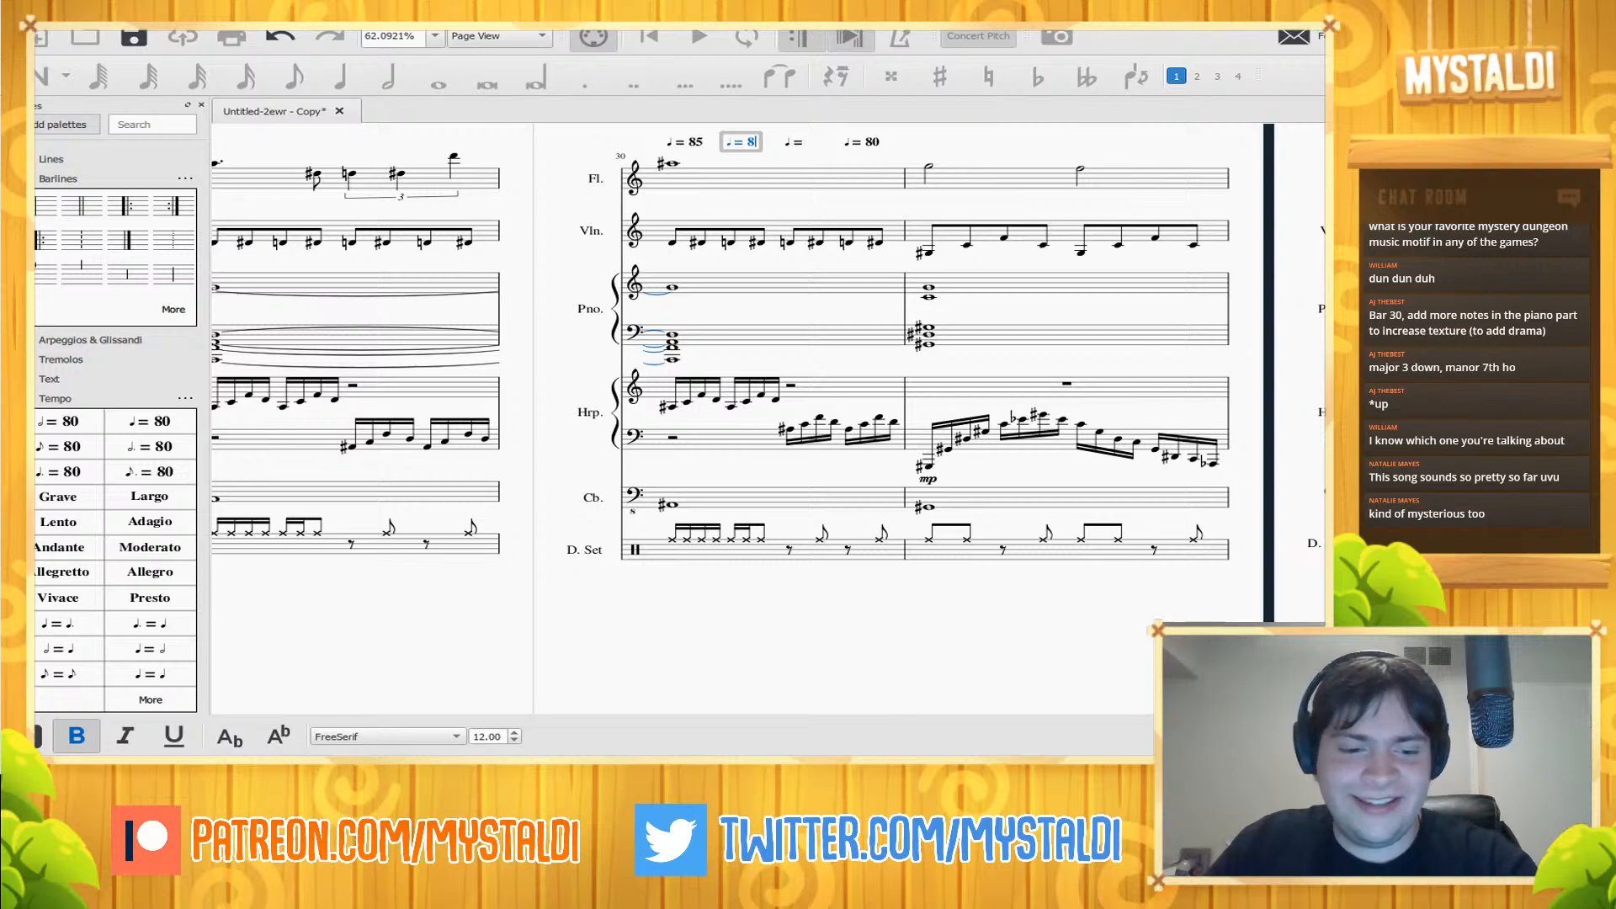
type("3")
double_click(796, 142)
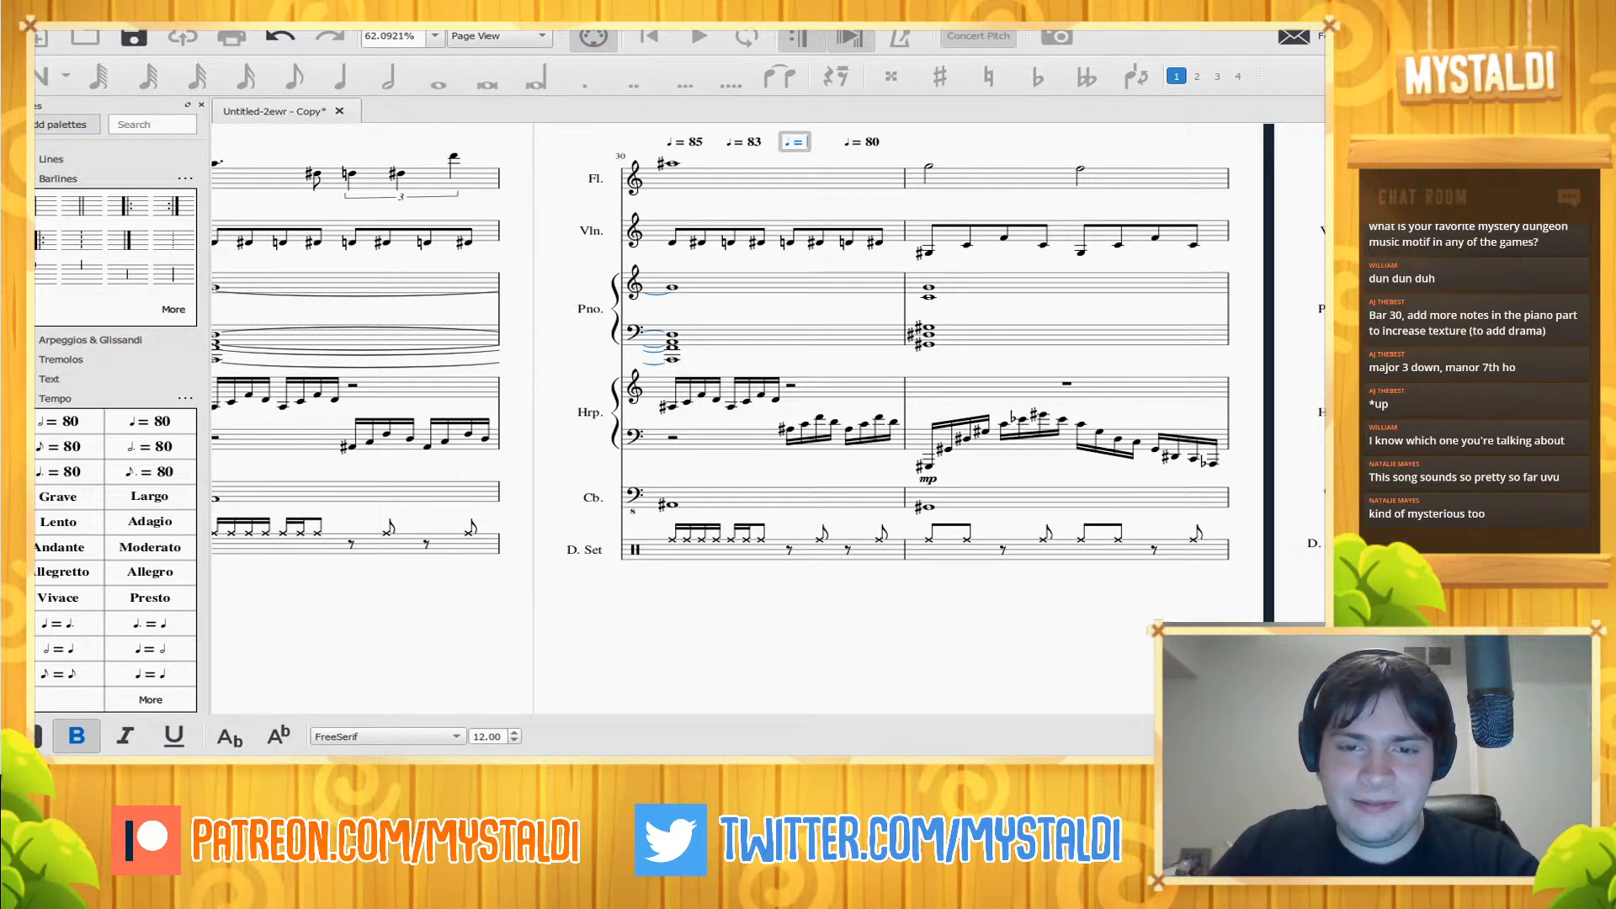
type("9")
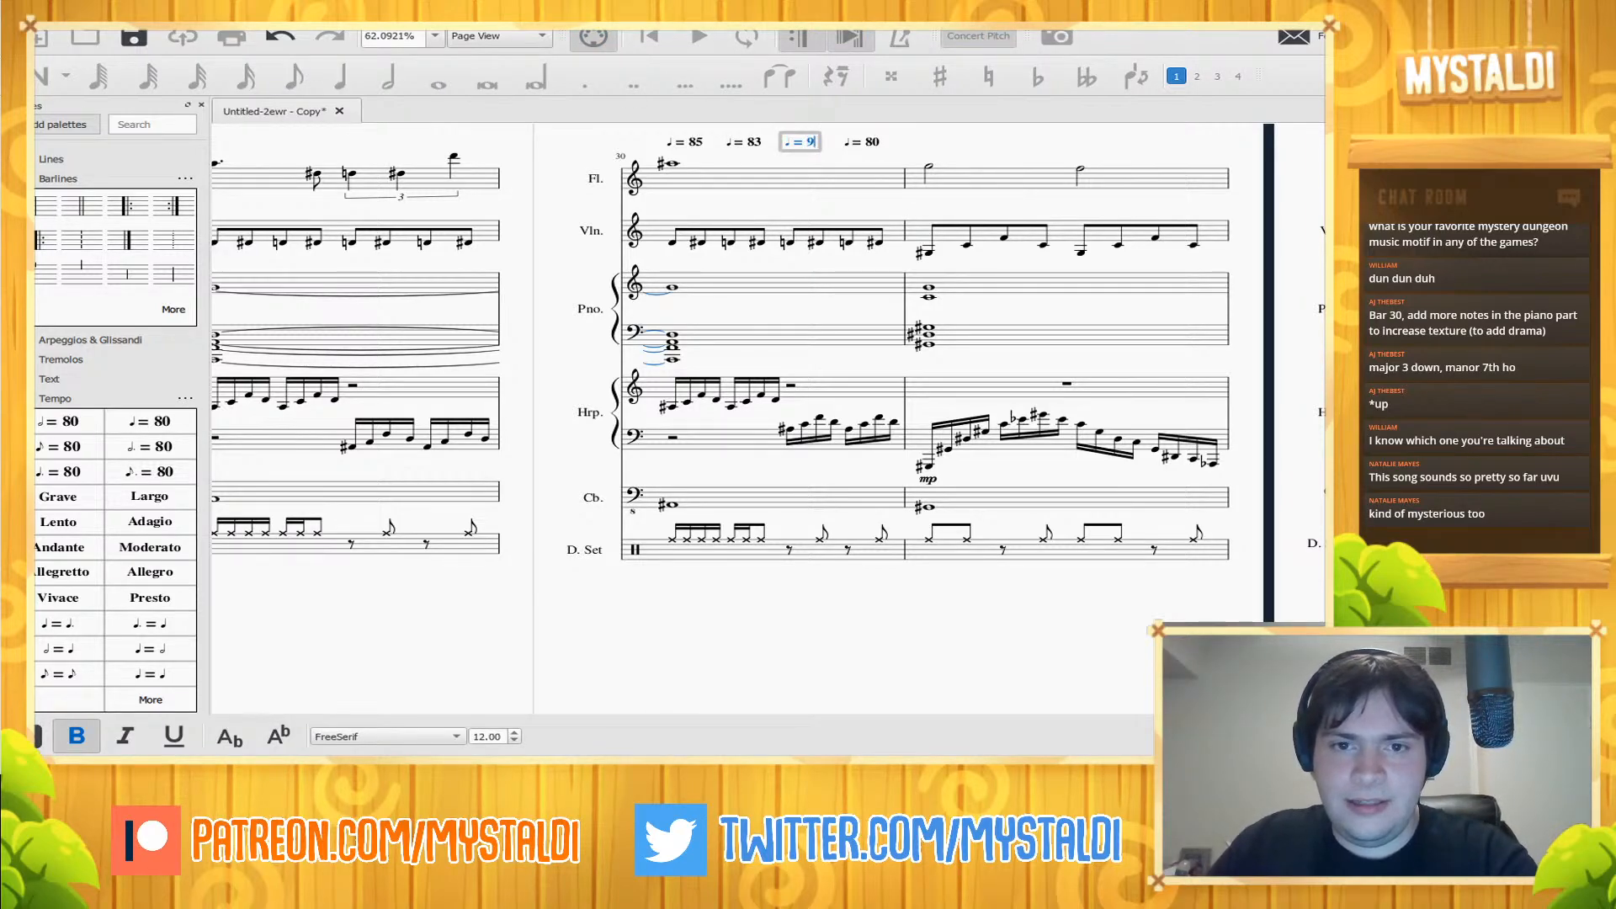
key("BackSpace")
type("80")
- Set the fourth tempo marking in measure 30 to quarter note = 75
double_click(862, 142)
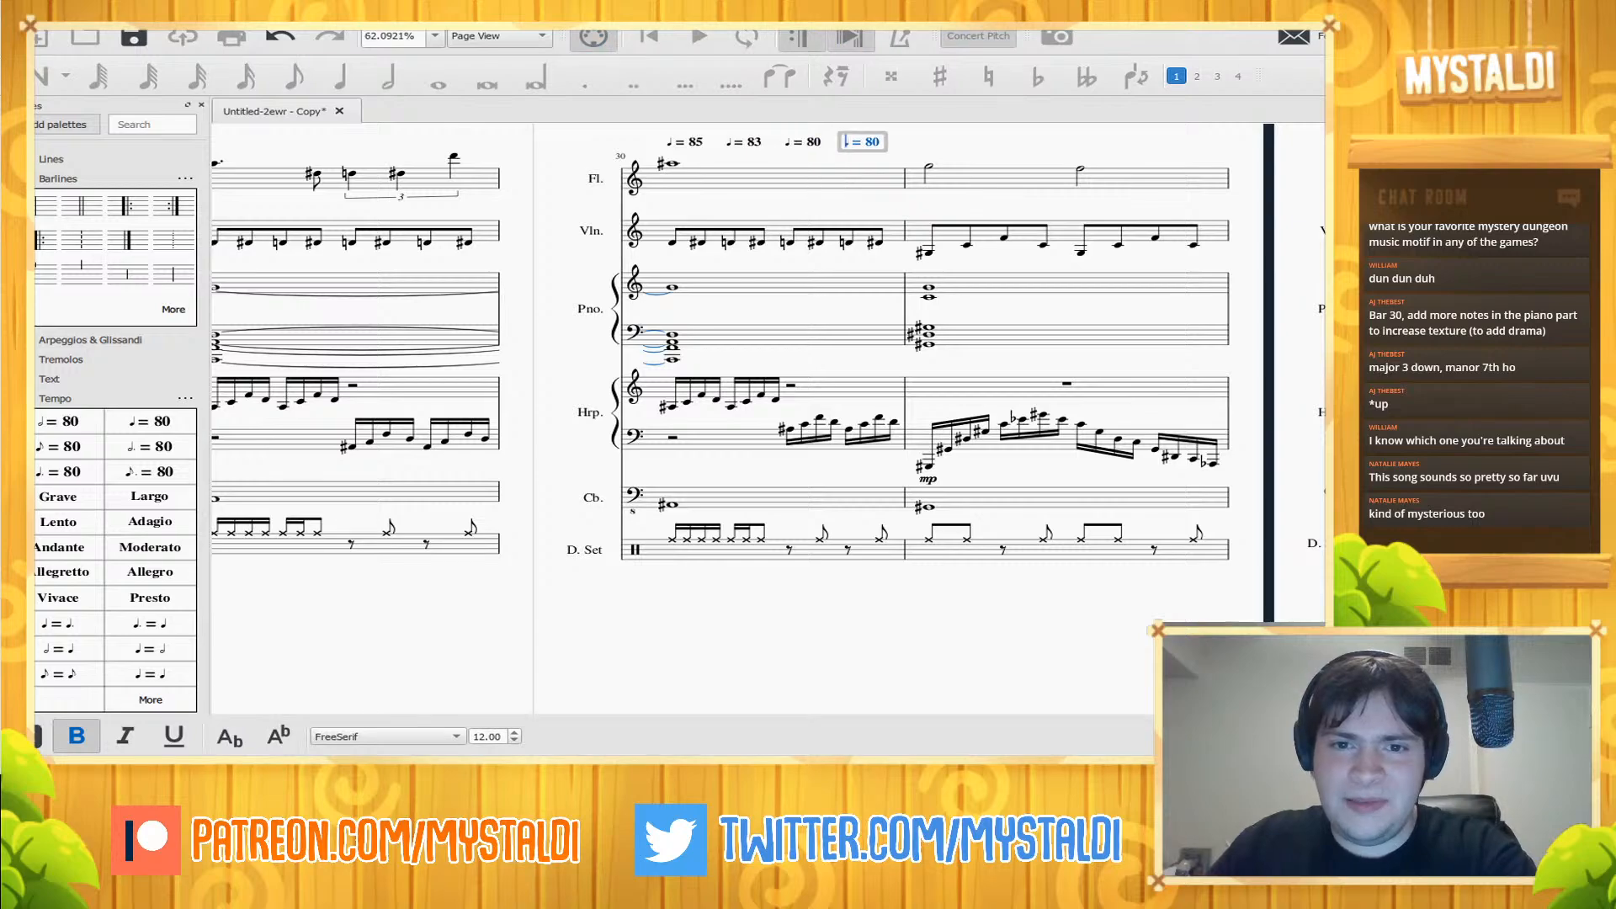
left_click(866, 142)
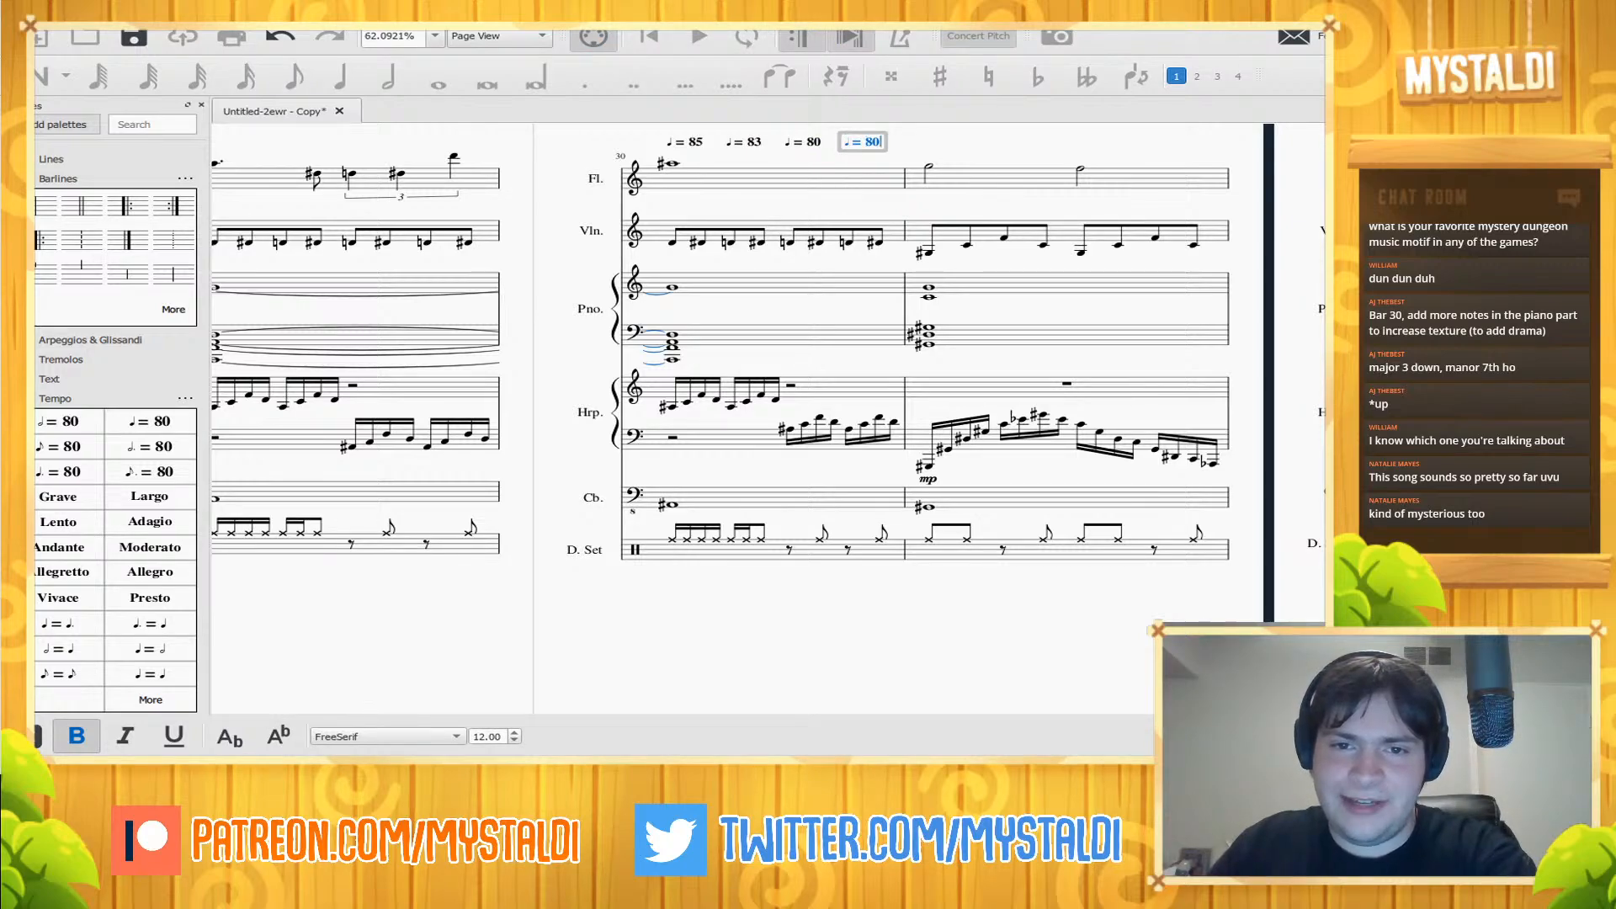
key("BackSpace")
key("BackSpace")
type("75")
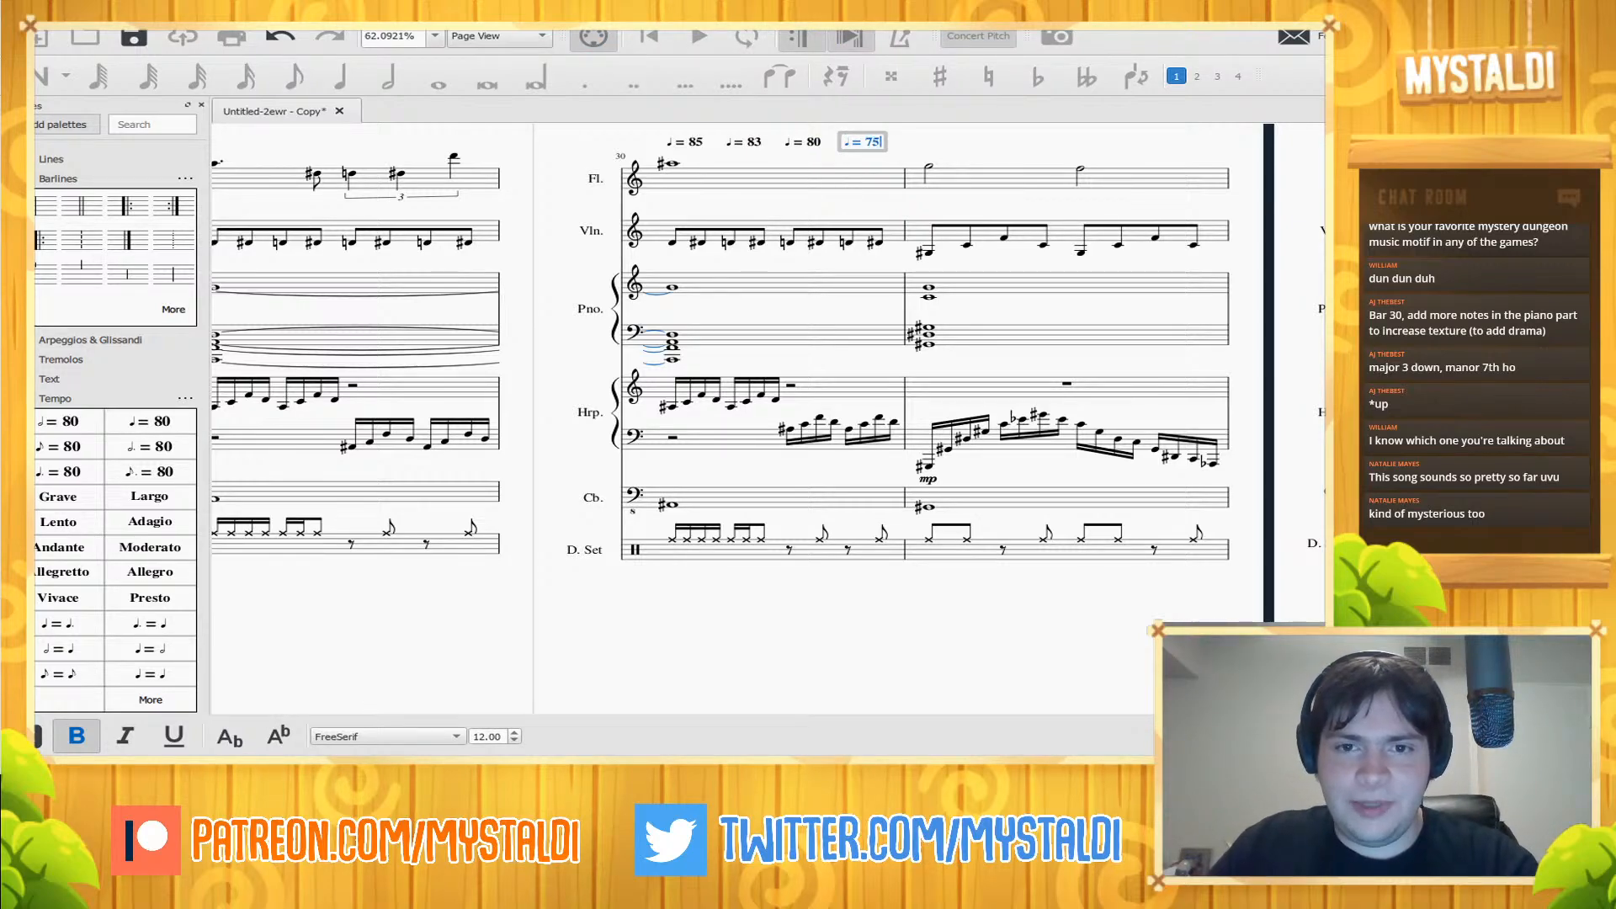
key("Escape")
- Set the tempo marking at the start of measure 31 to quarter note = 90
double_click(950, 142)
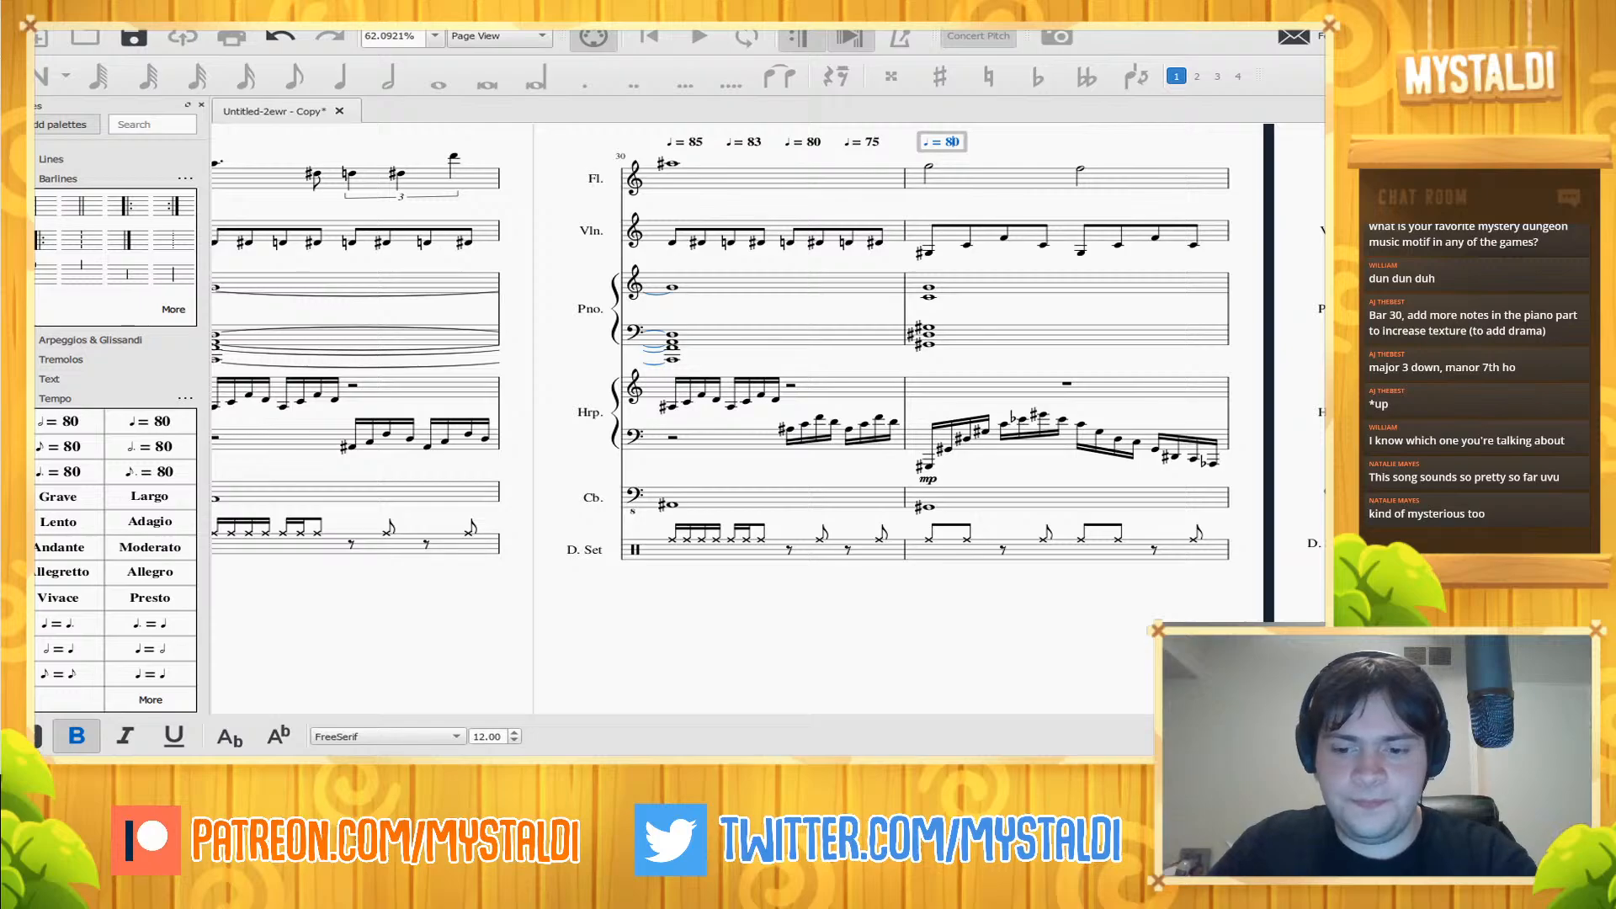
key("BackSpace")
type("9")
key("Escape")
- Play back the score from the piano chord in measure 29 to check the slowdown
scroll(768, 439, "left", 5)
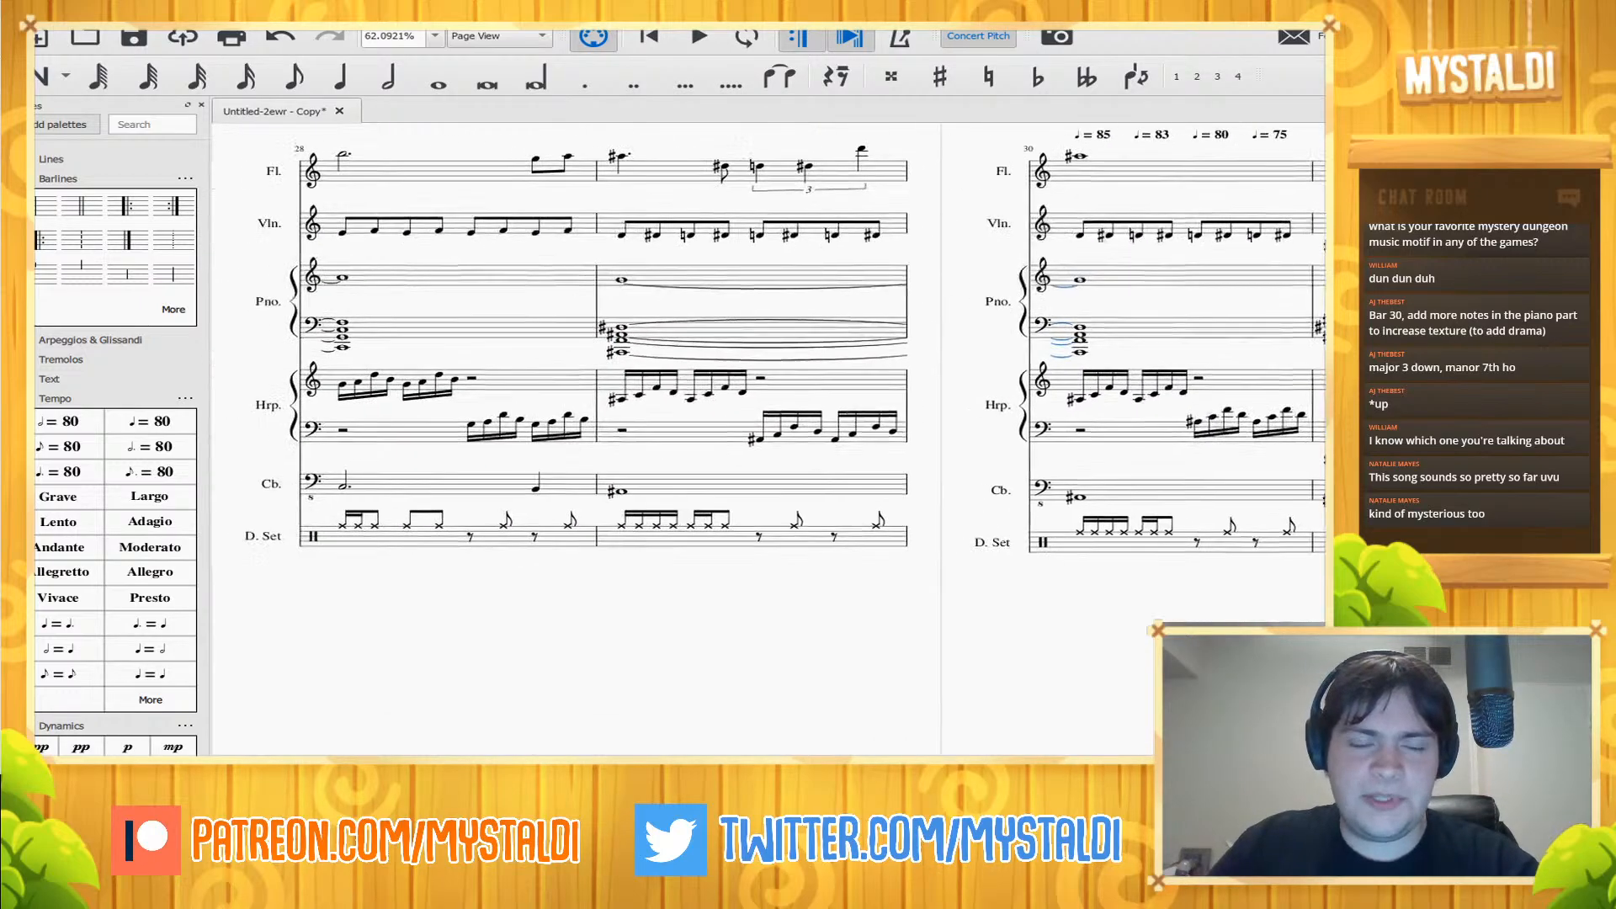
left_click(659, 318)
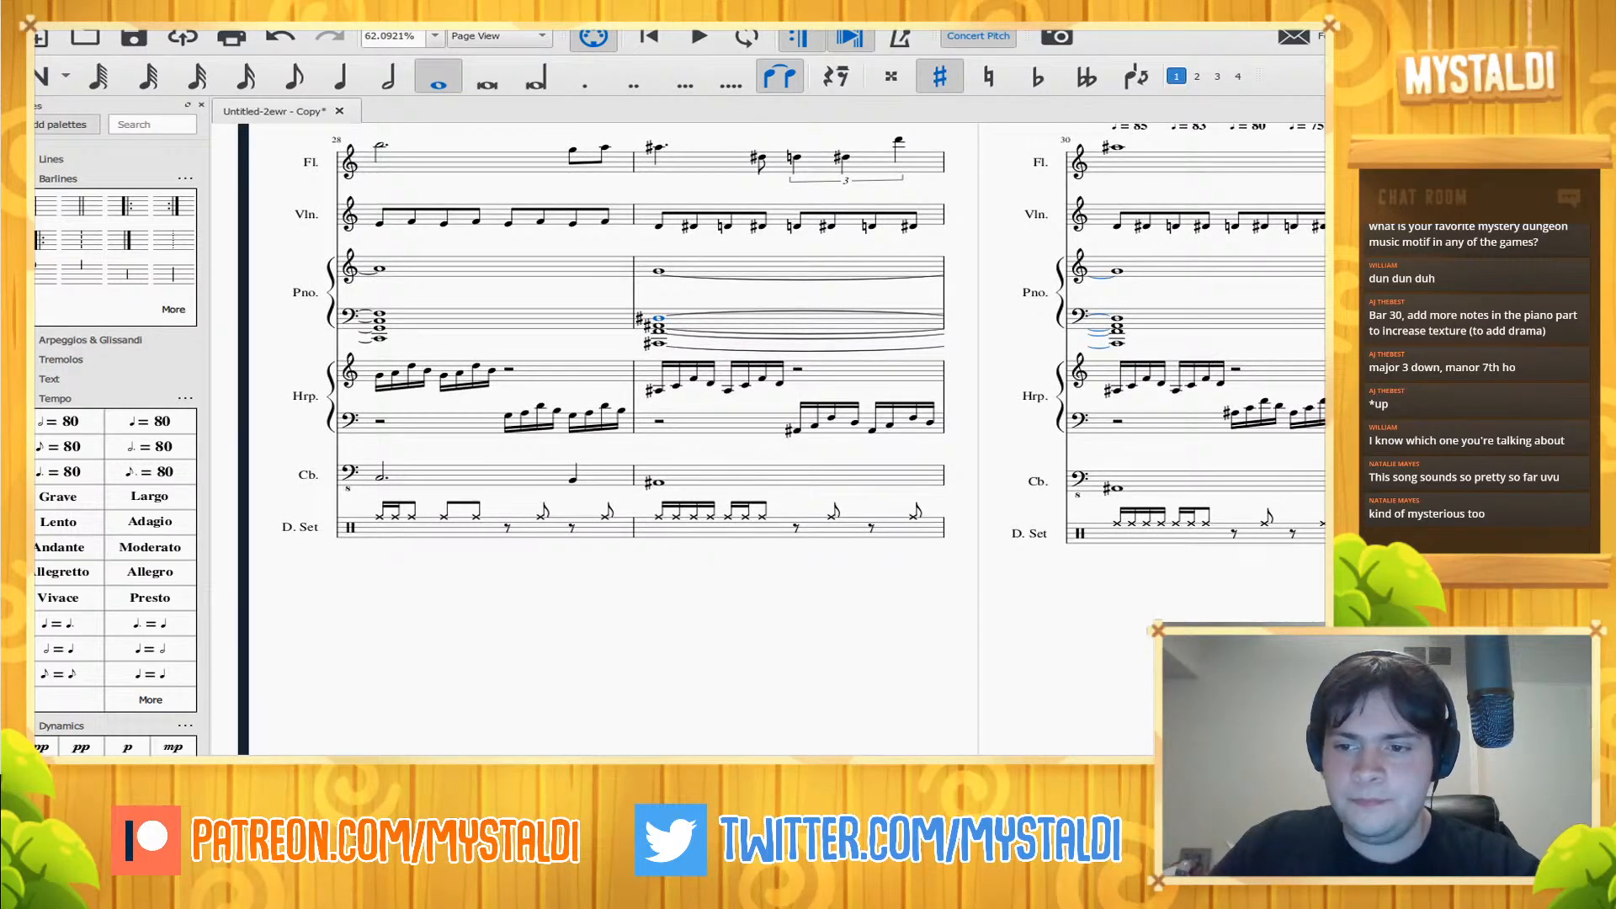
key("space")
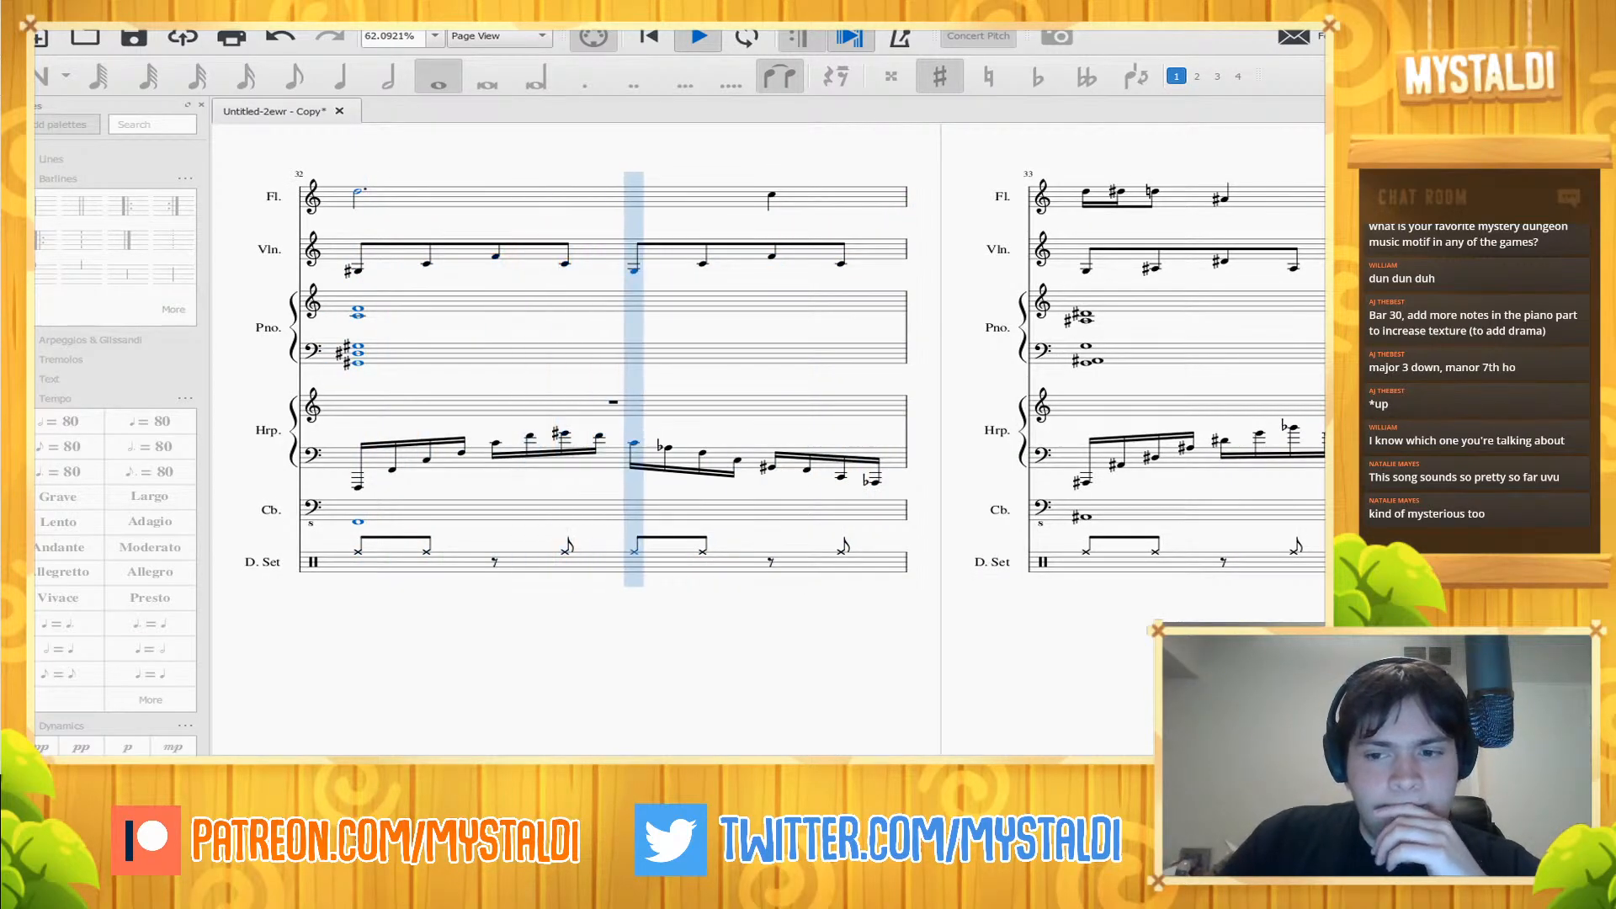
key("space")
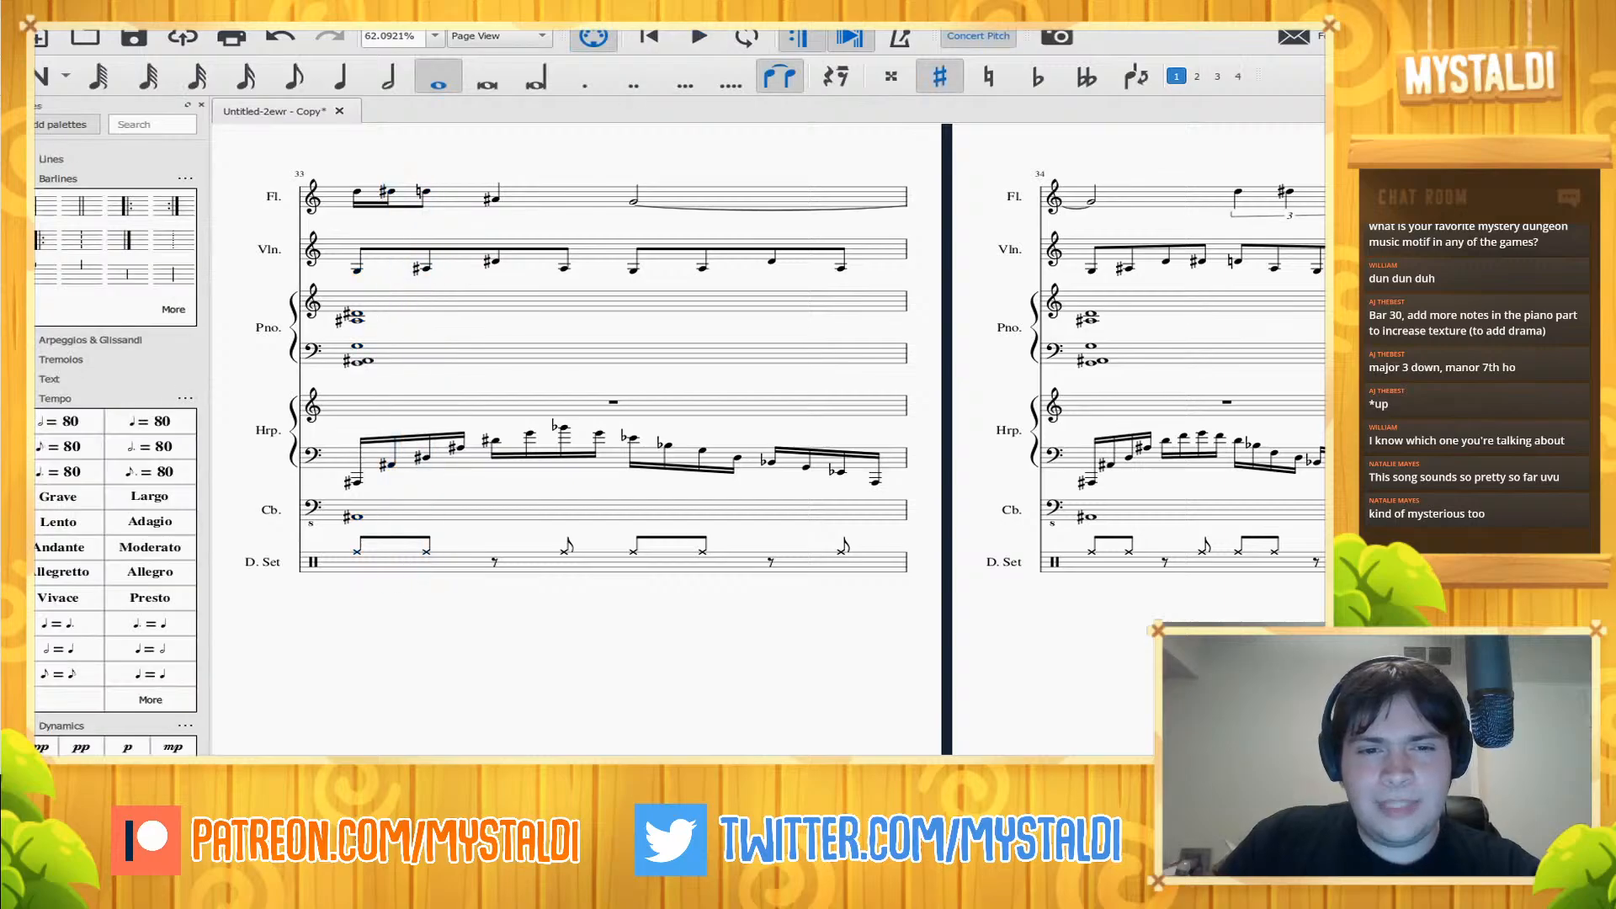
- Change the second tempo marking in measure 30 to quarter note = 80 and the third to quarter note = 75
scroll(767, 439, "left", 10)
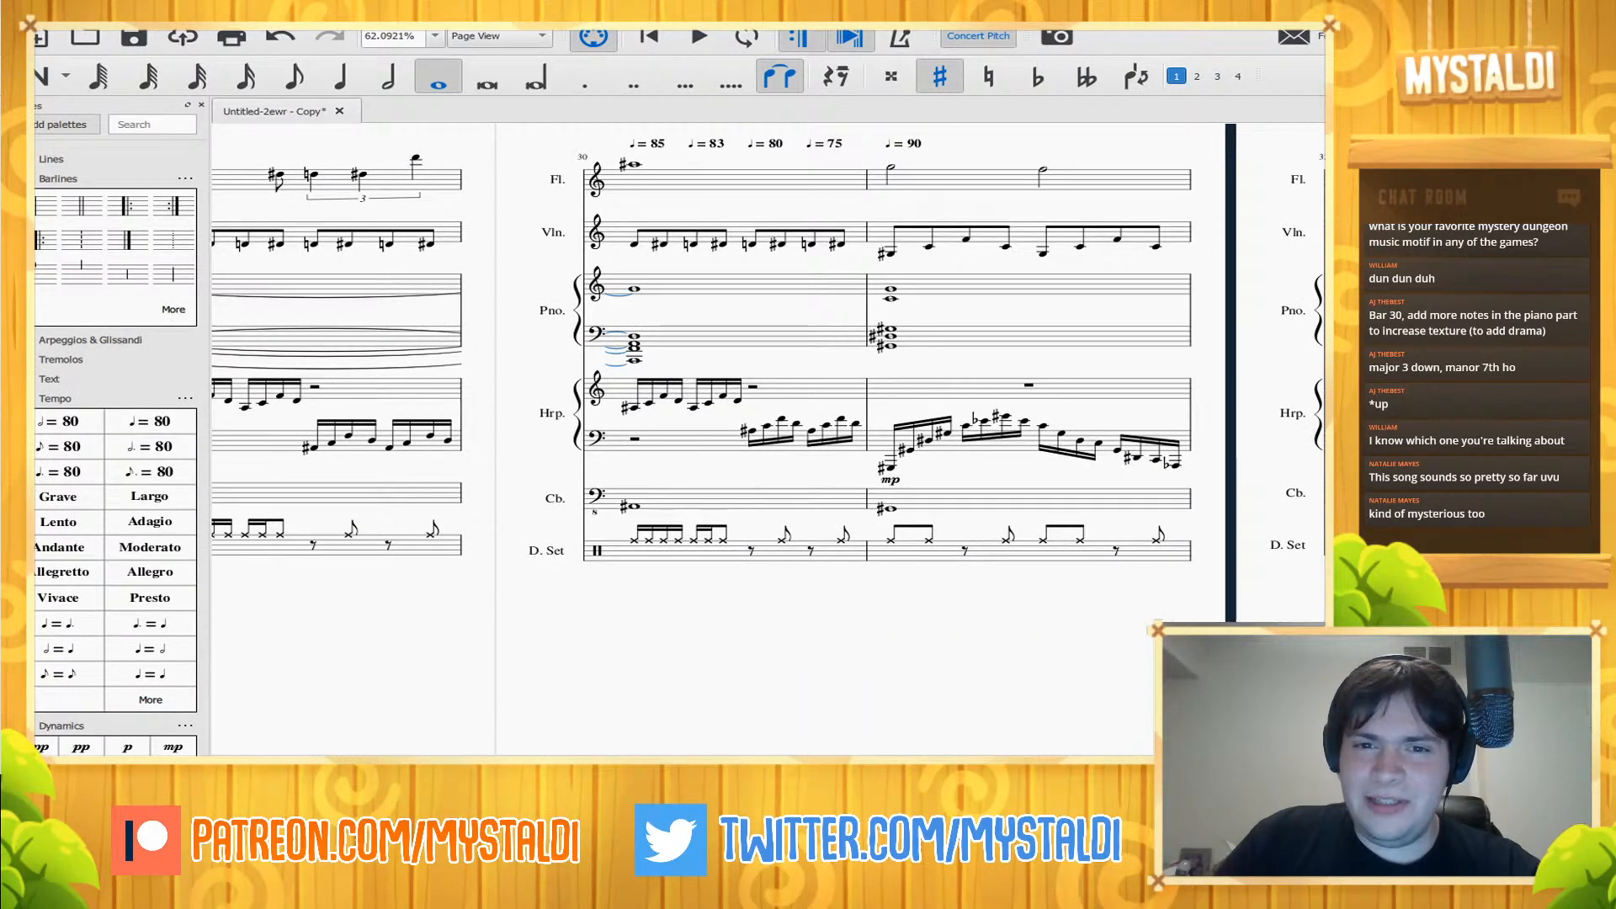
double_click(766, 144)
double_click(707, 144)
key("ctrl+a")
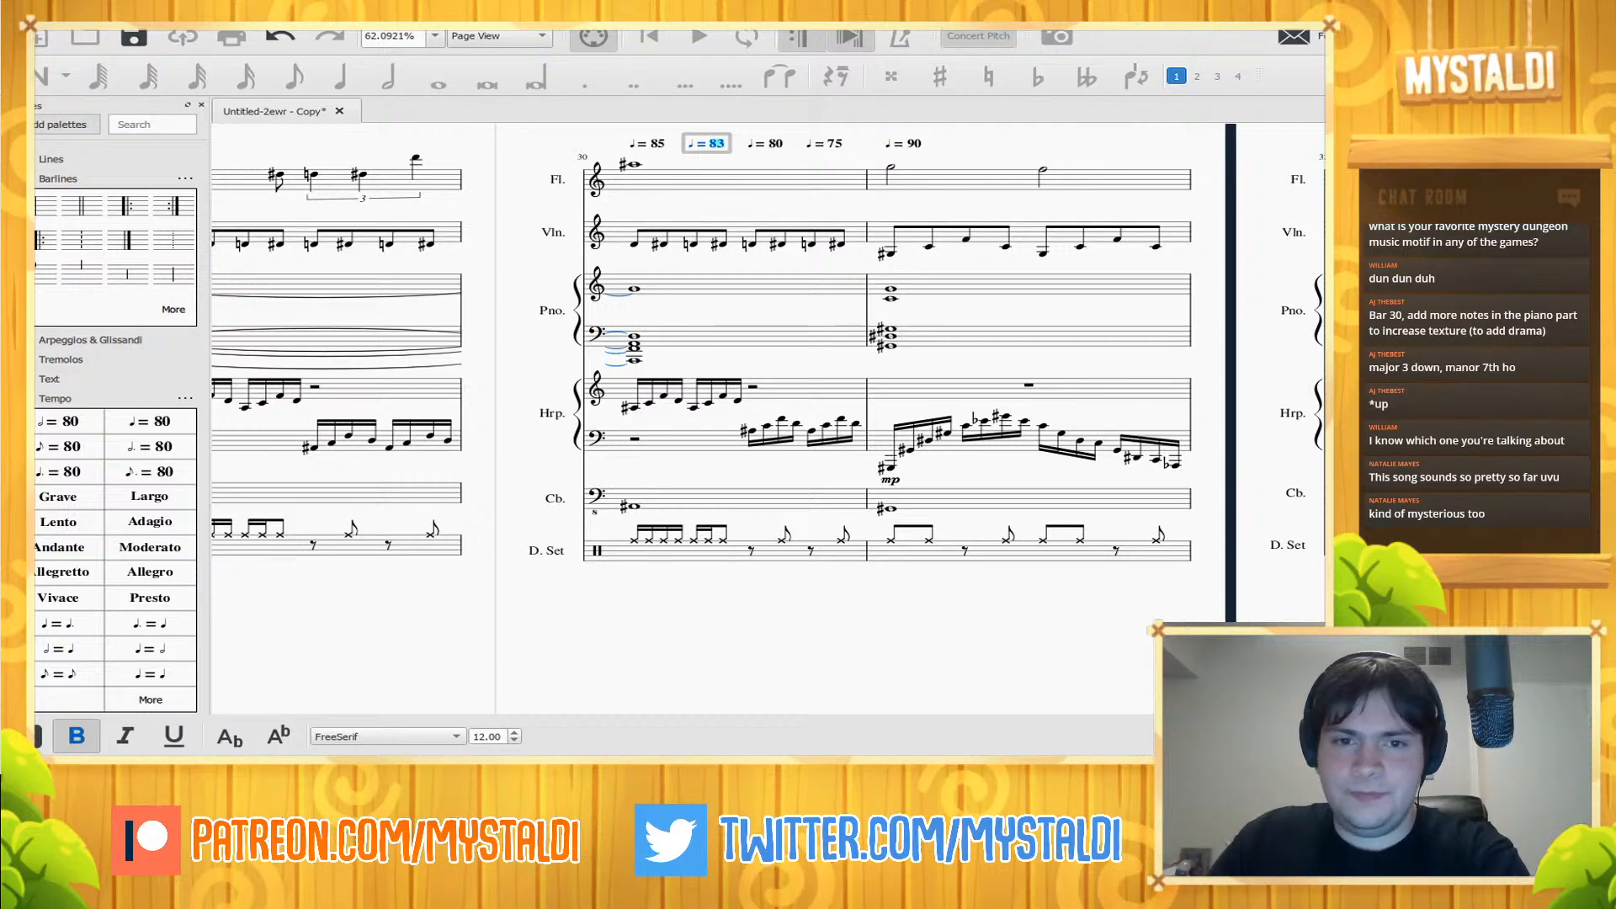
key("BackSpace")
type("0")
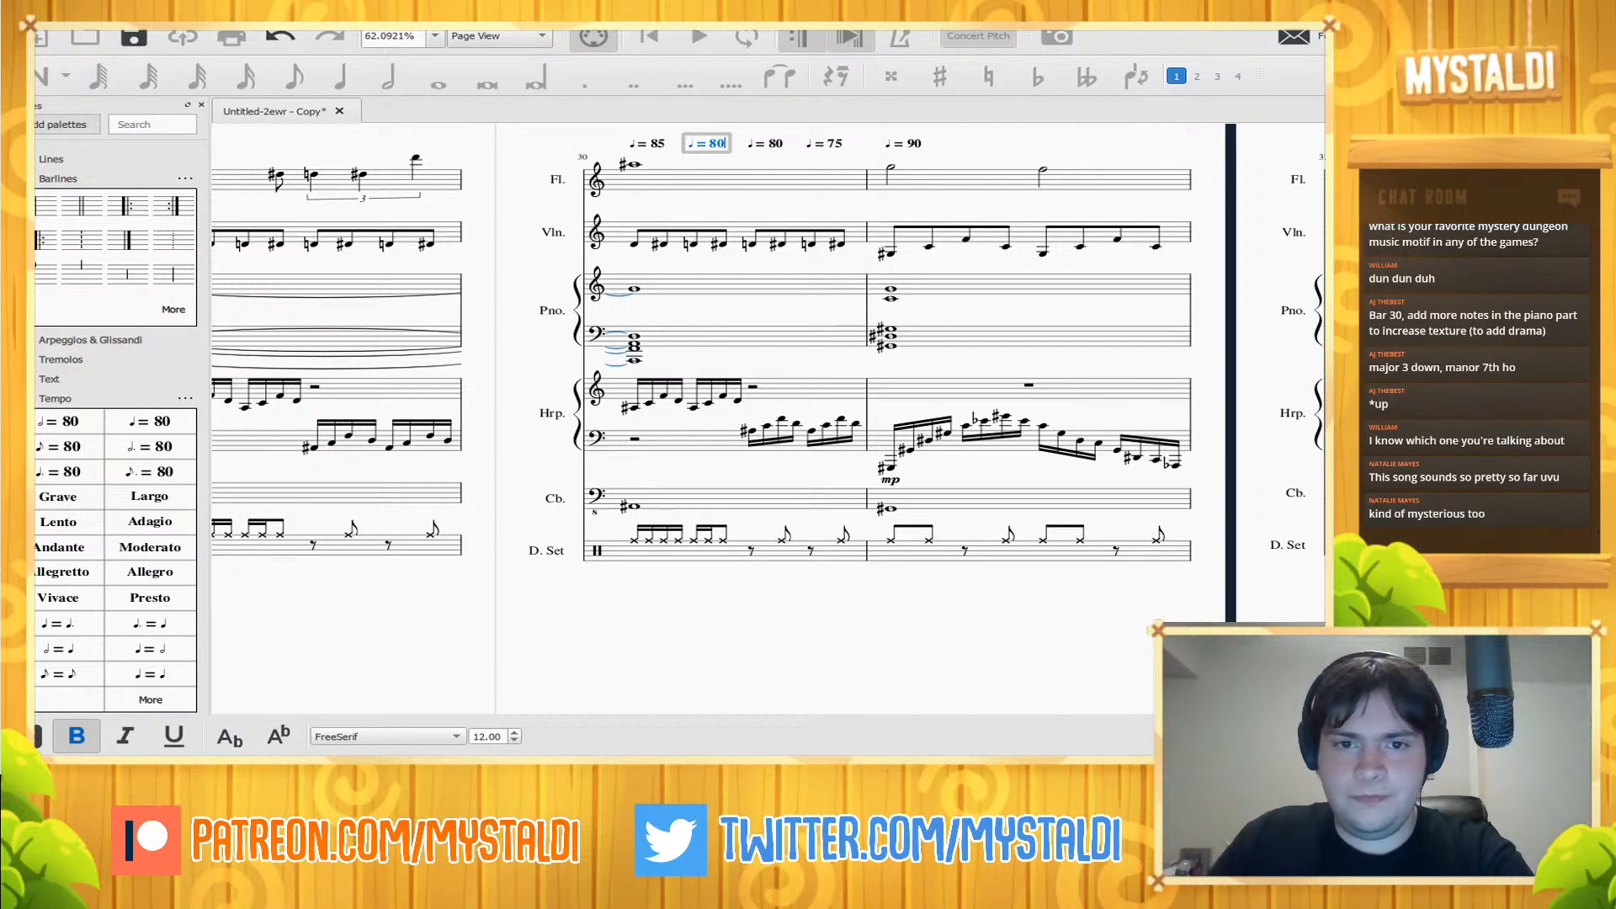
double_click(770, 144)
key("BackSpace")
key("BackSpace")
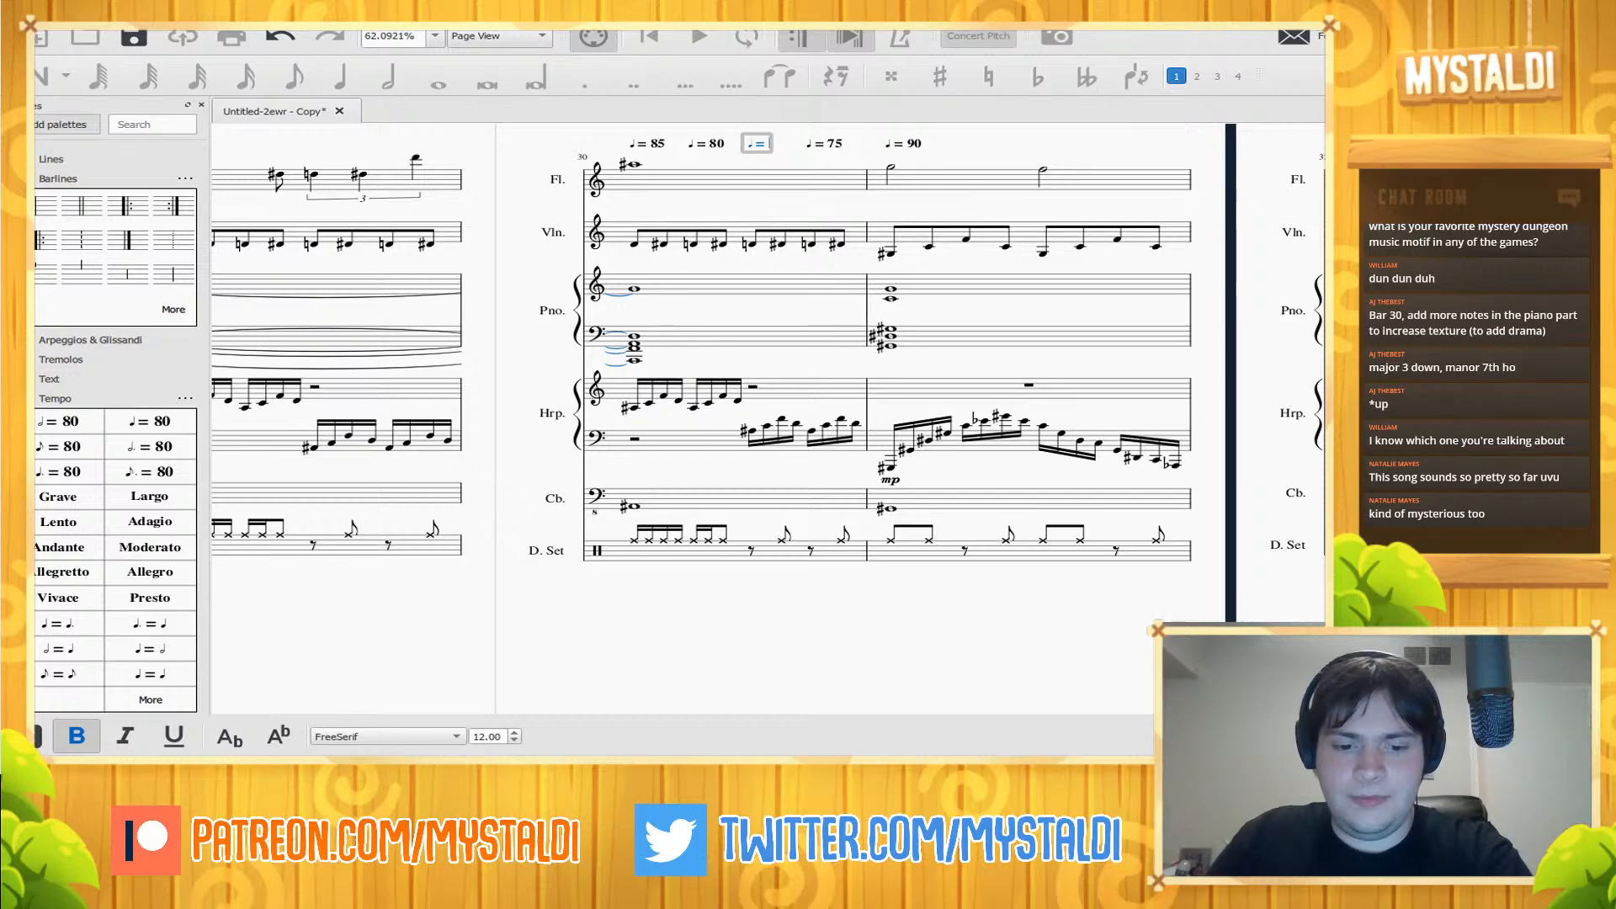
type("75")
- Change the fourth tempo marking in measure 30 to quarter note = 70
double_click(821, 144)
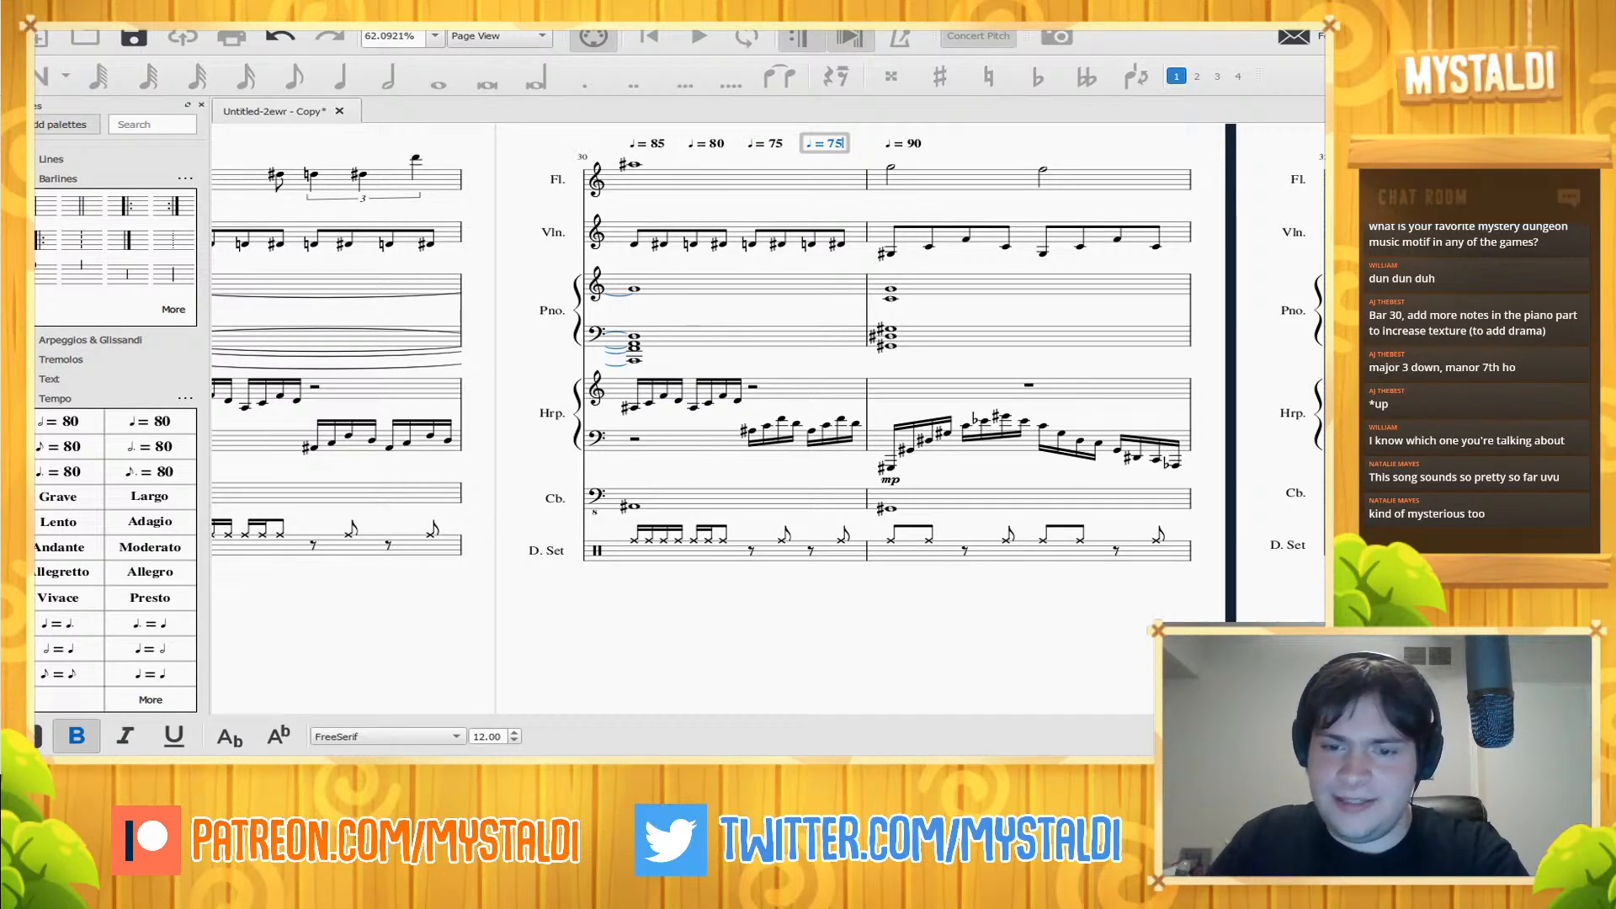
key("BackSpace")
type("0")
key("Escape")
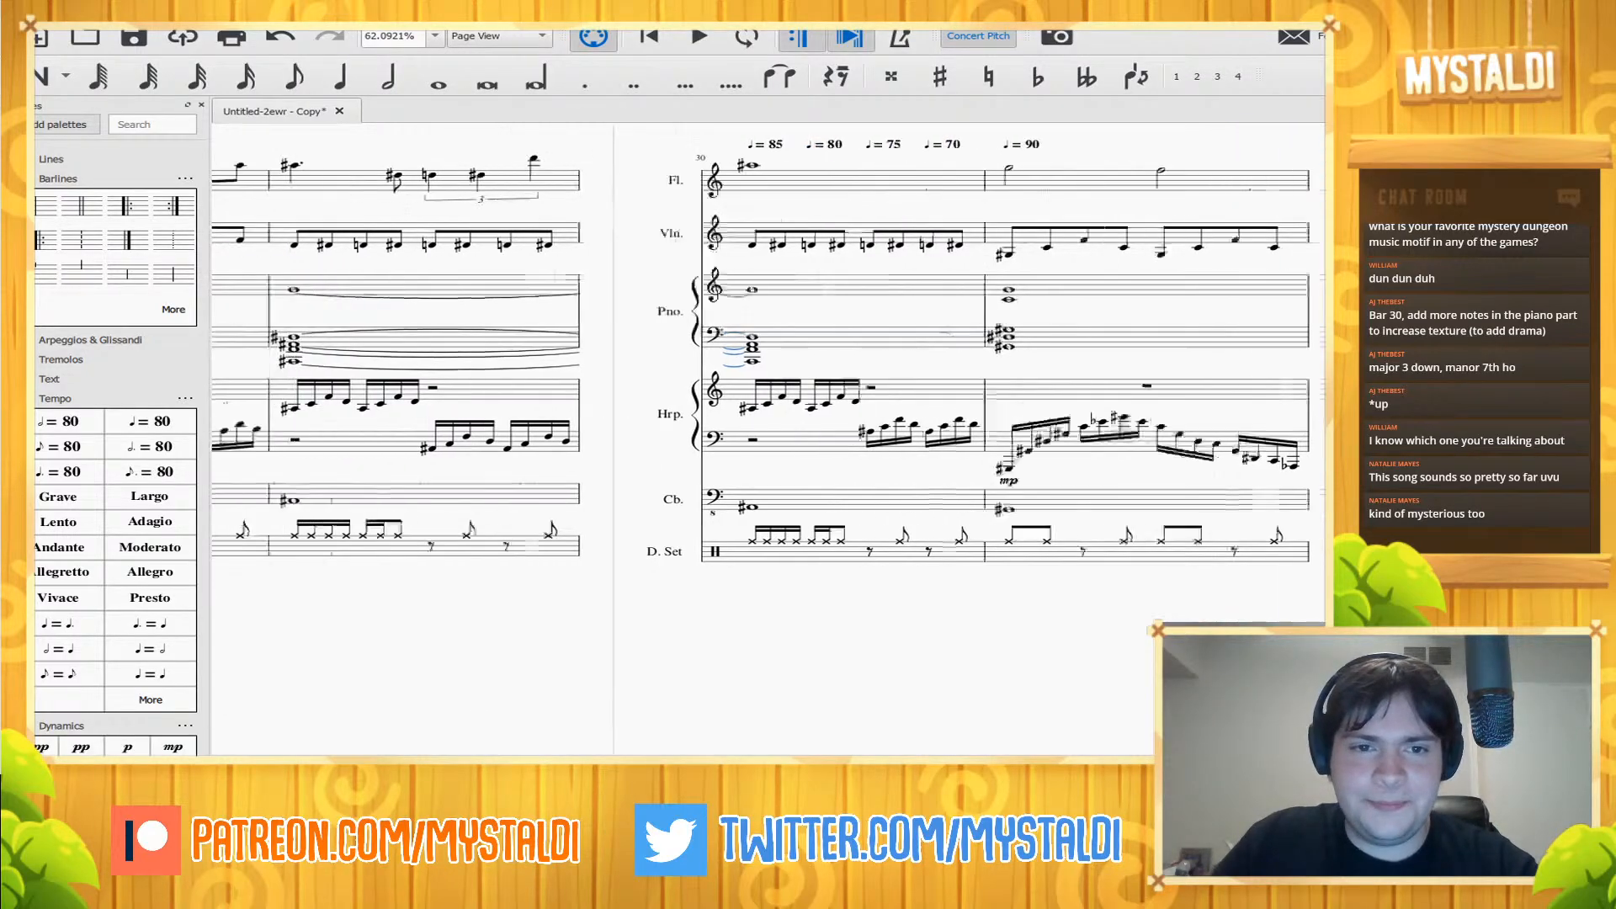
- Play back the passage leading through the slowdown and replay the first half of measure 30
scroll(766, 353, "left", 5)
scroll(766, 354, "left", 10)
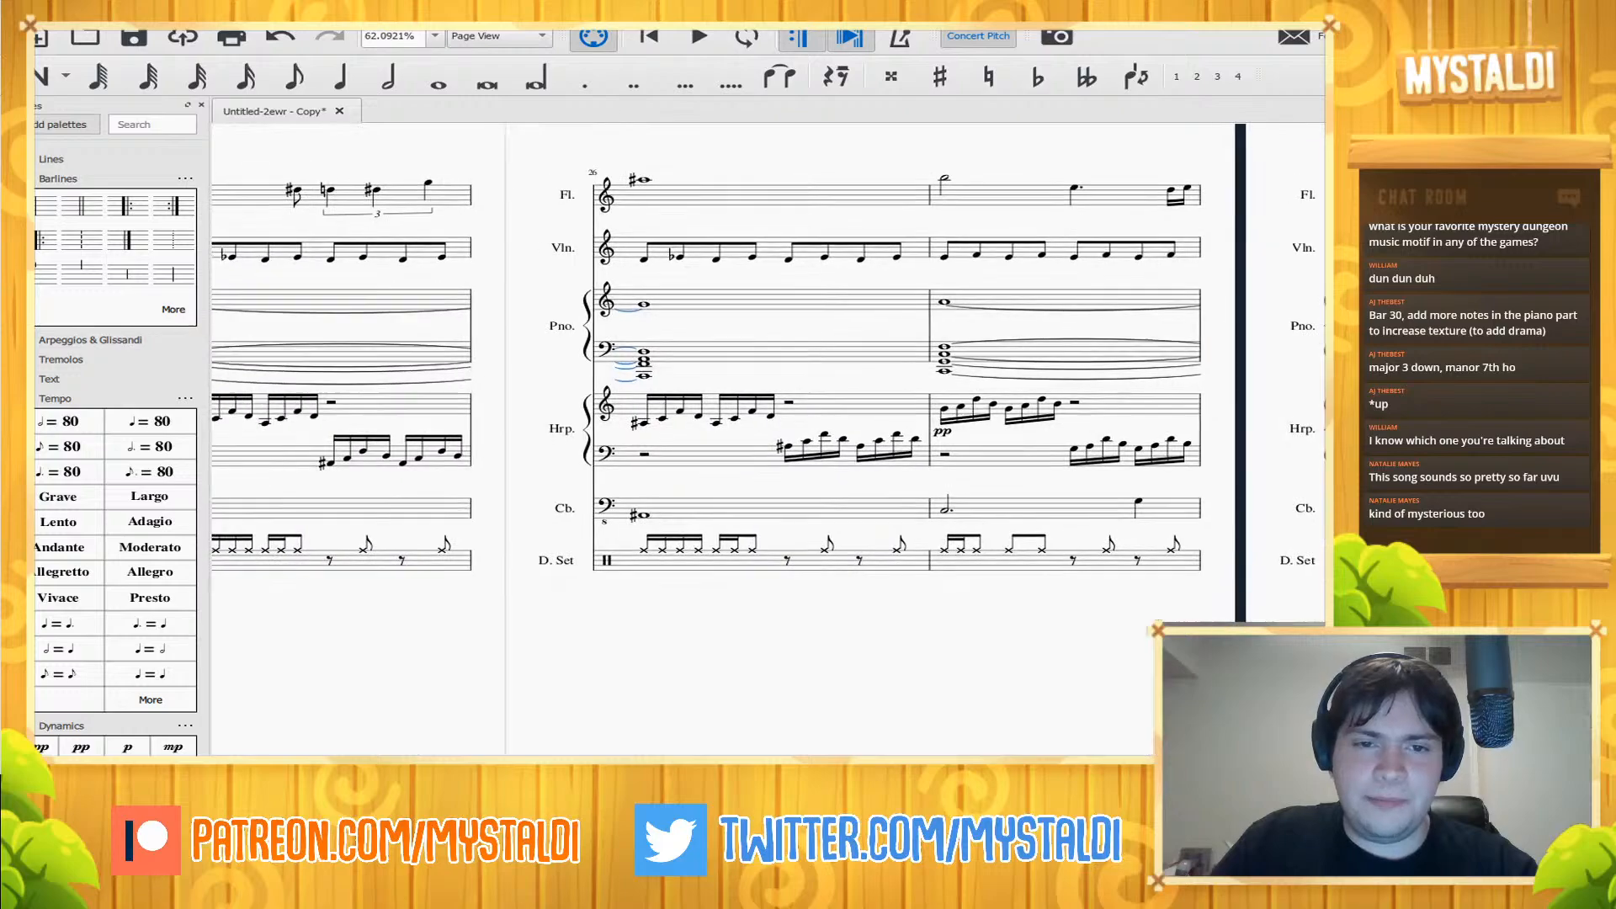
scroll(766, 353, "left", 5)
key("space")
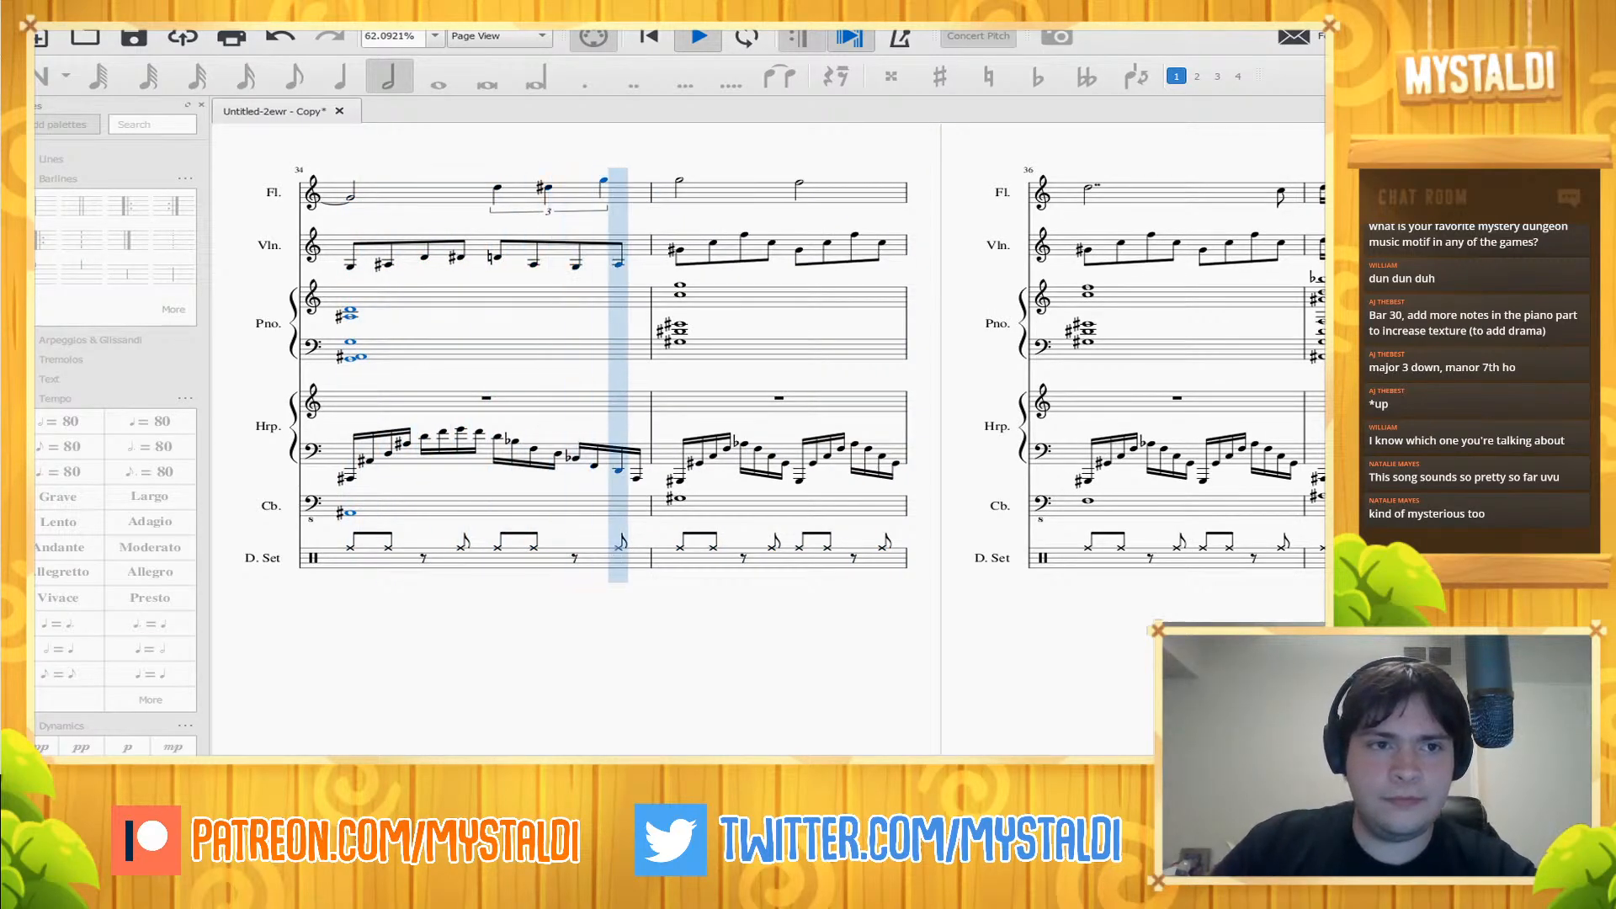
key("space")
scroll(768, 438, "left", 10)
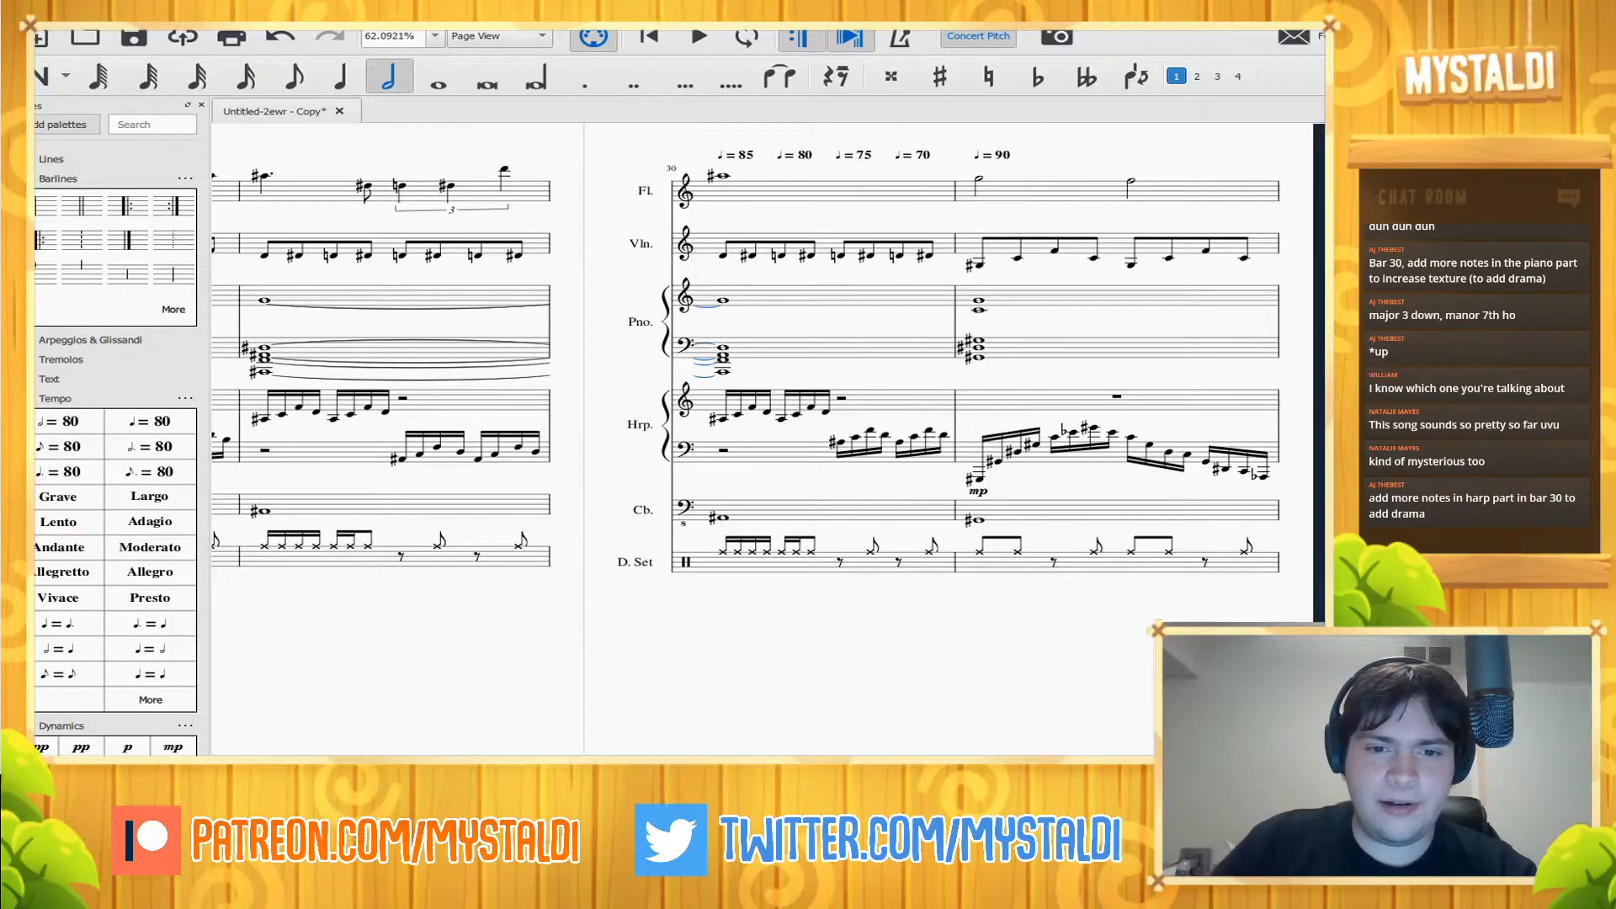
key("space")
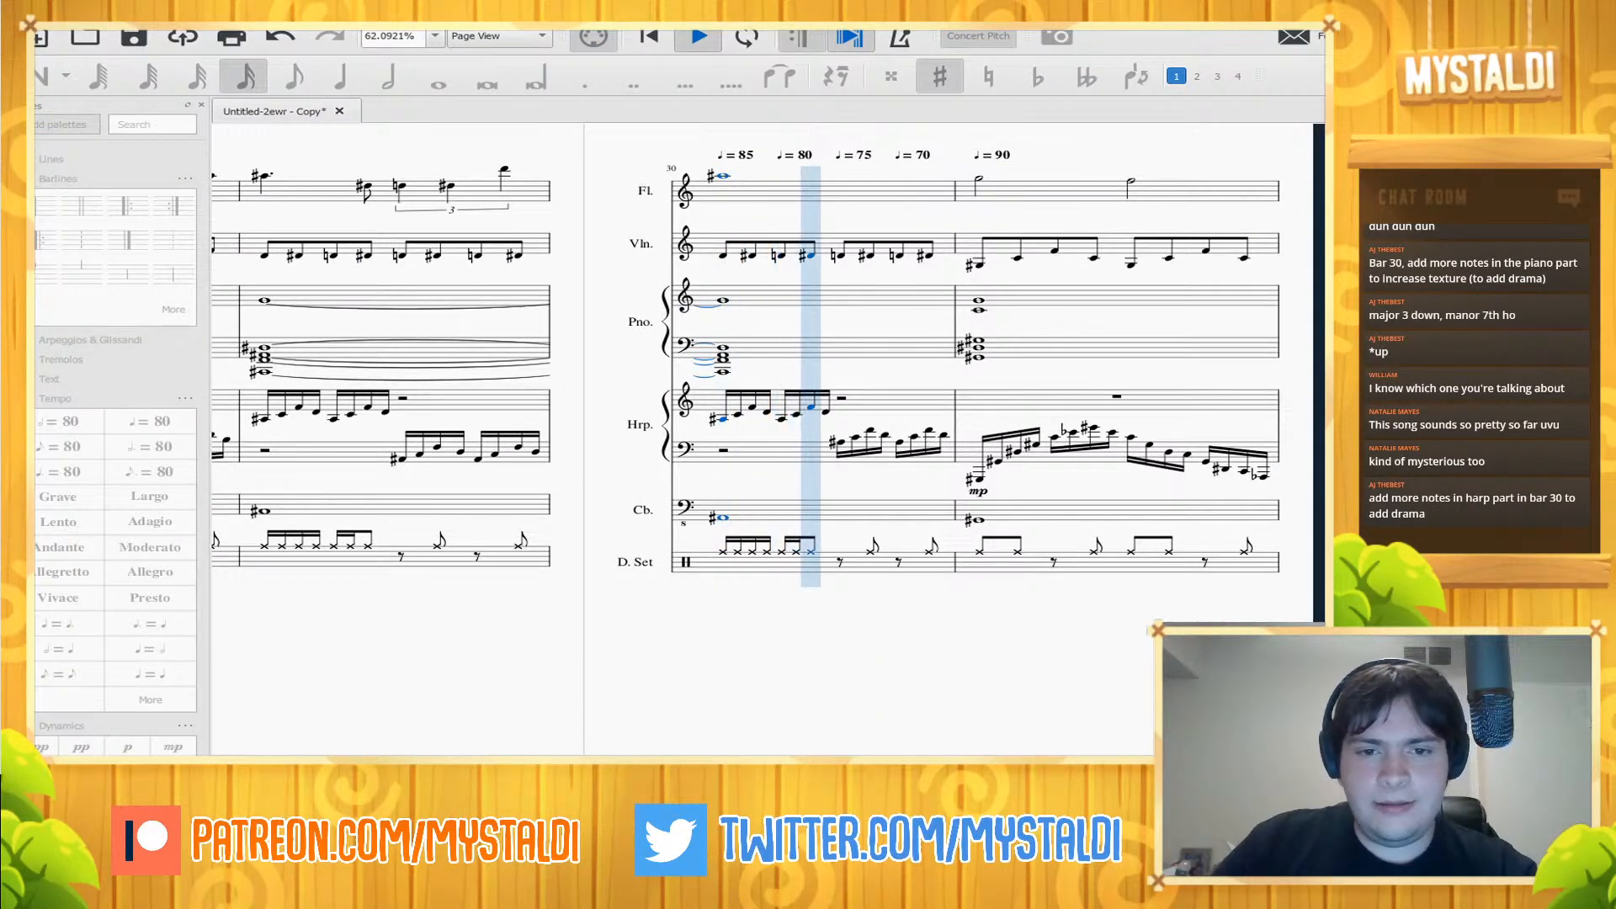
key("space")
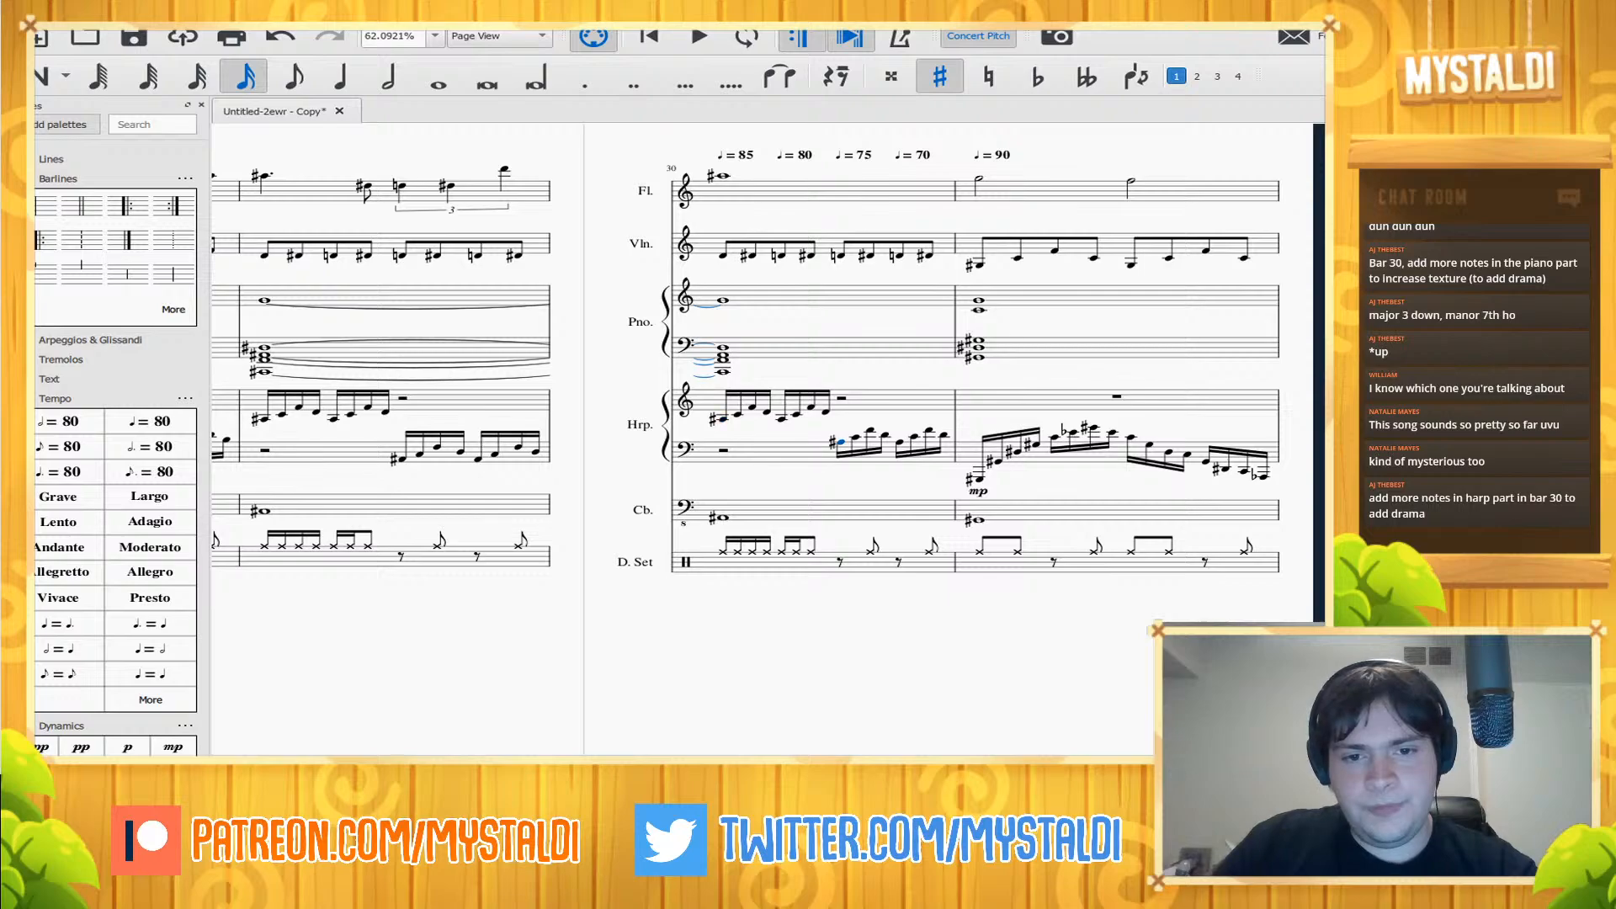
- Lower the last three harp notes in measure 30 to turn the final beat into a descending run
key("Right")
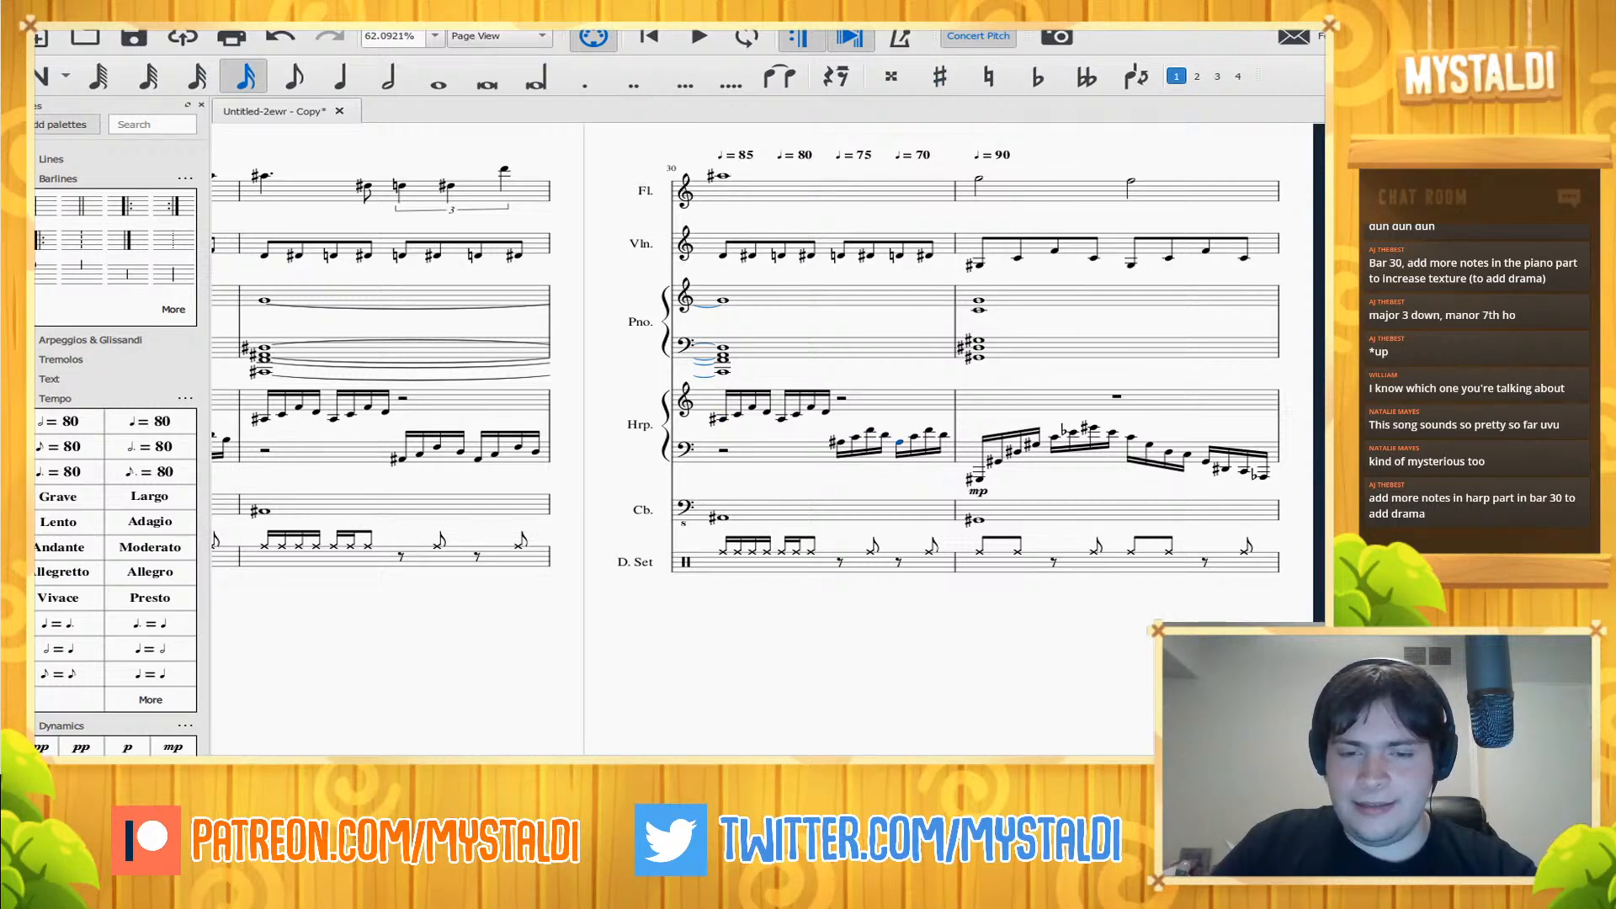
key("Right")
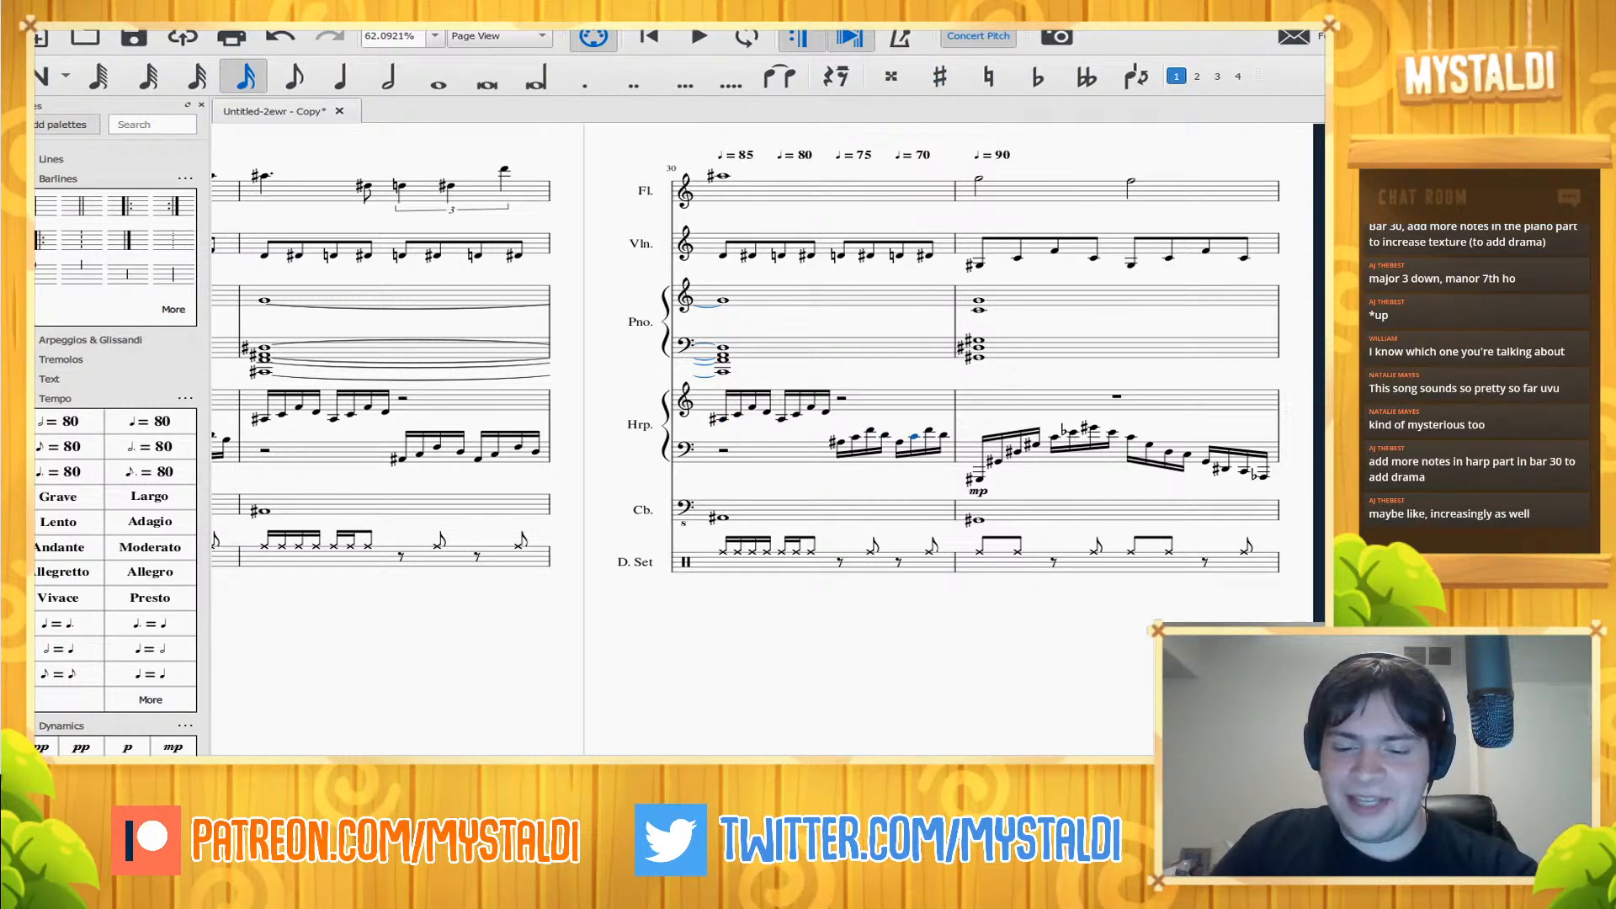
key("Down")
key("Down")
key("Down")
key("Down")
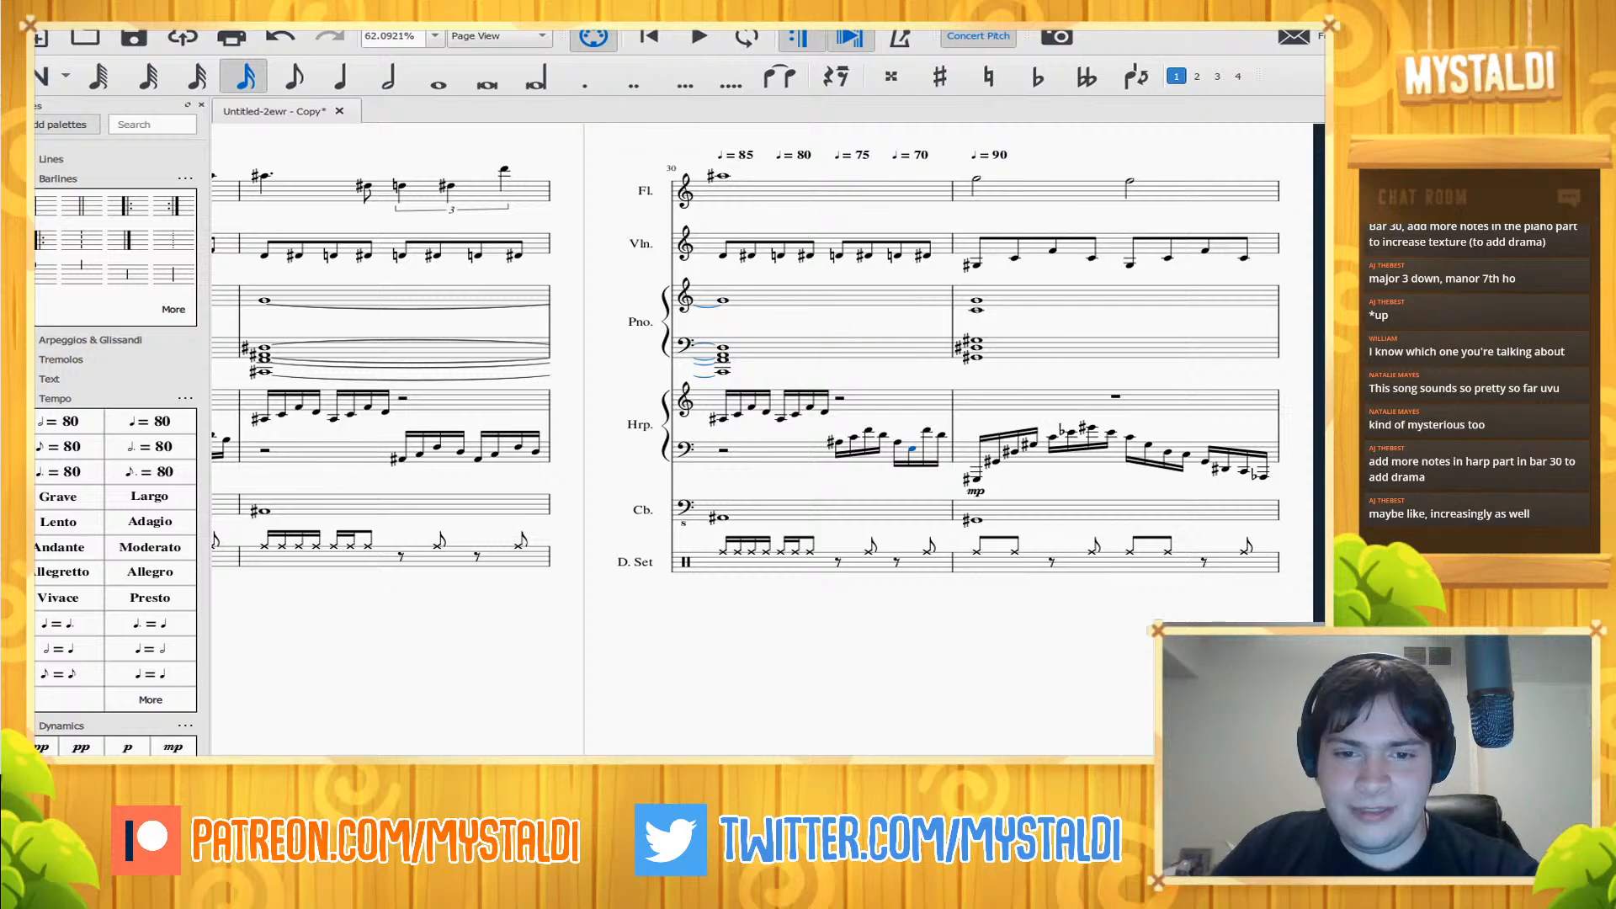
key("ctrl+Down")
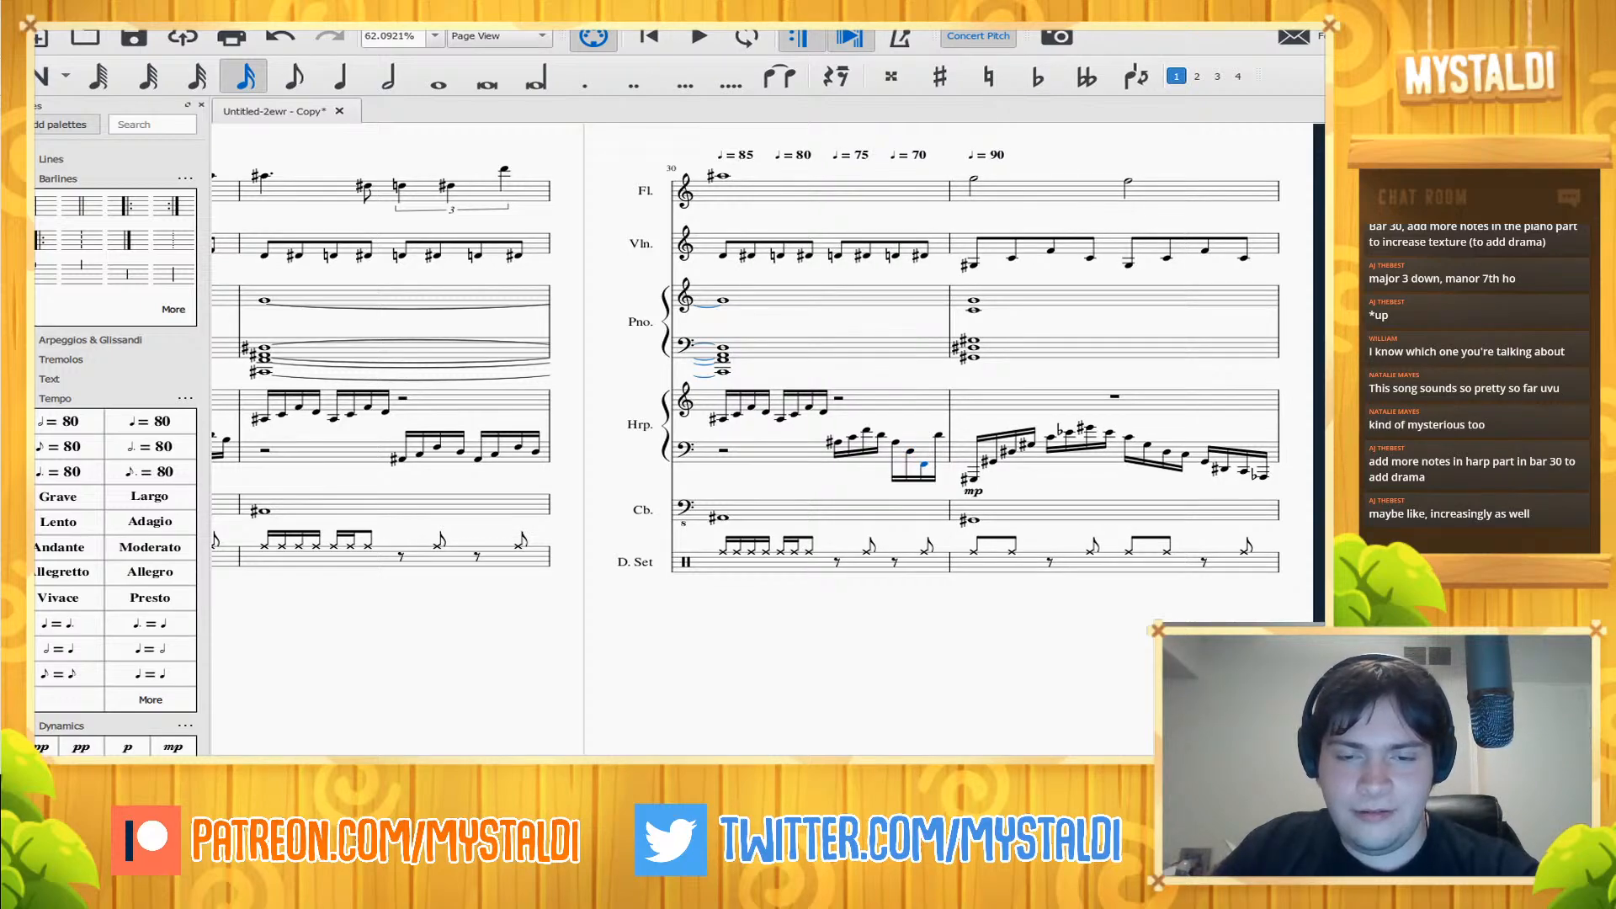
key("ctrl+z")
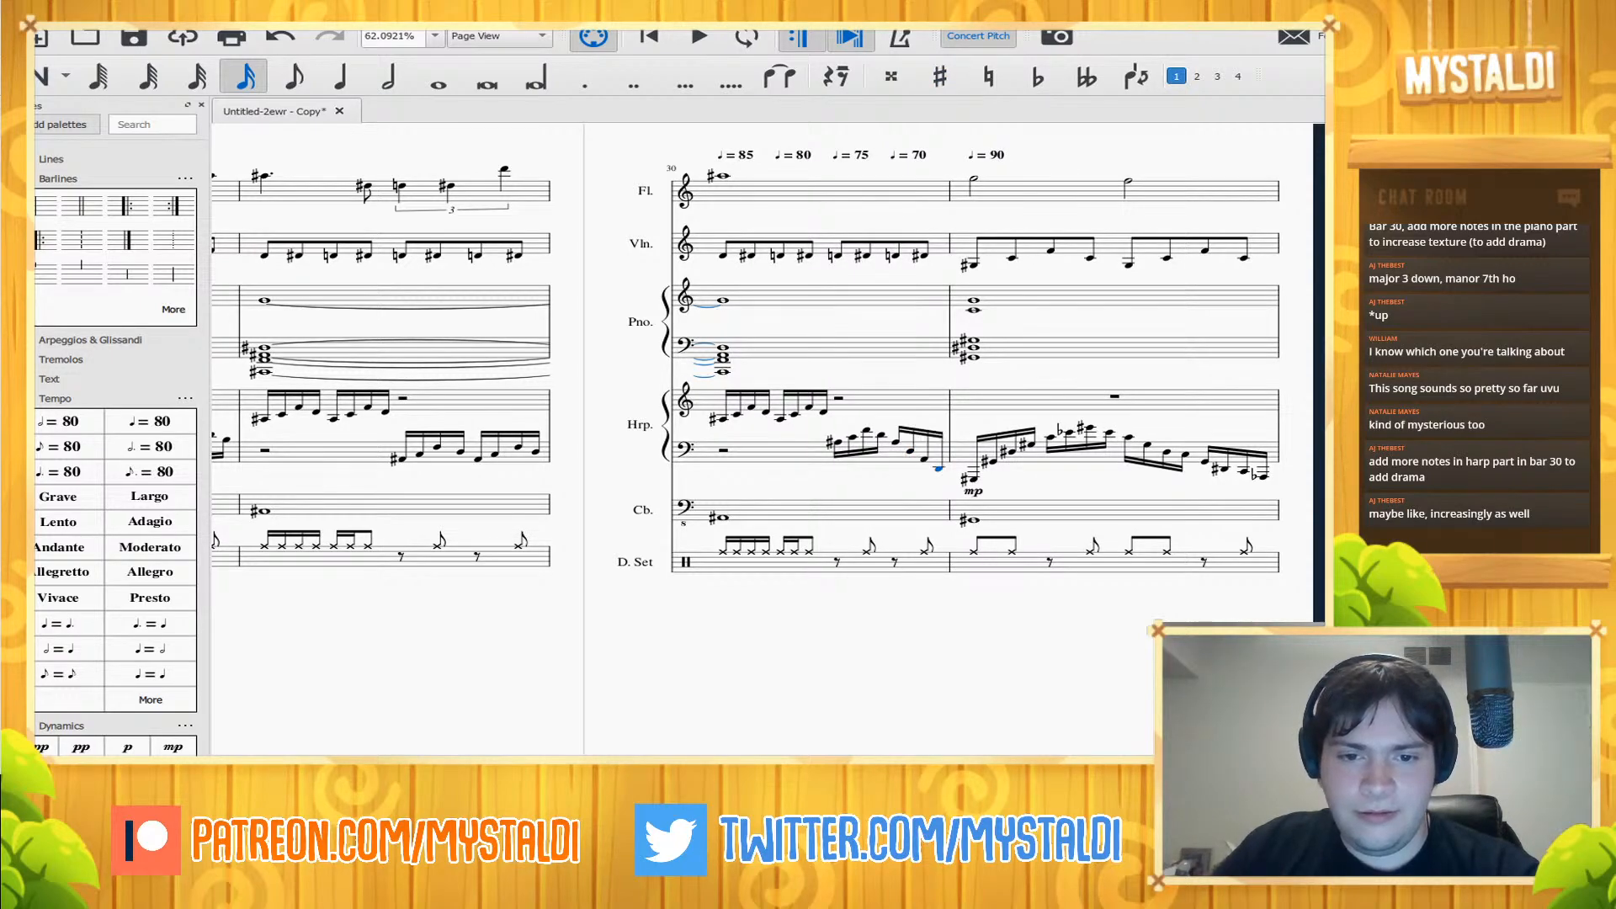
- Lower the second-to-last harp note in measure 30 by a semitone
key("Left")
key("Left")
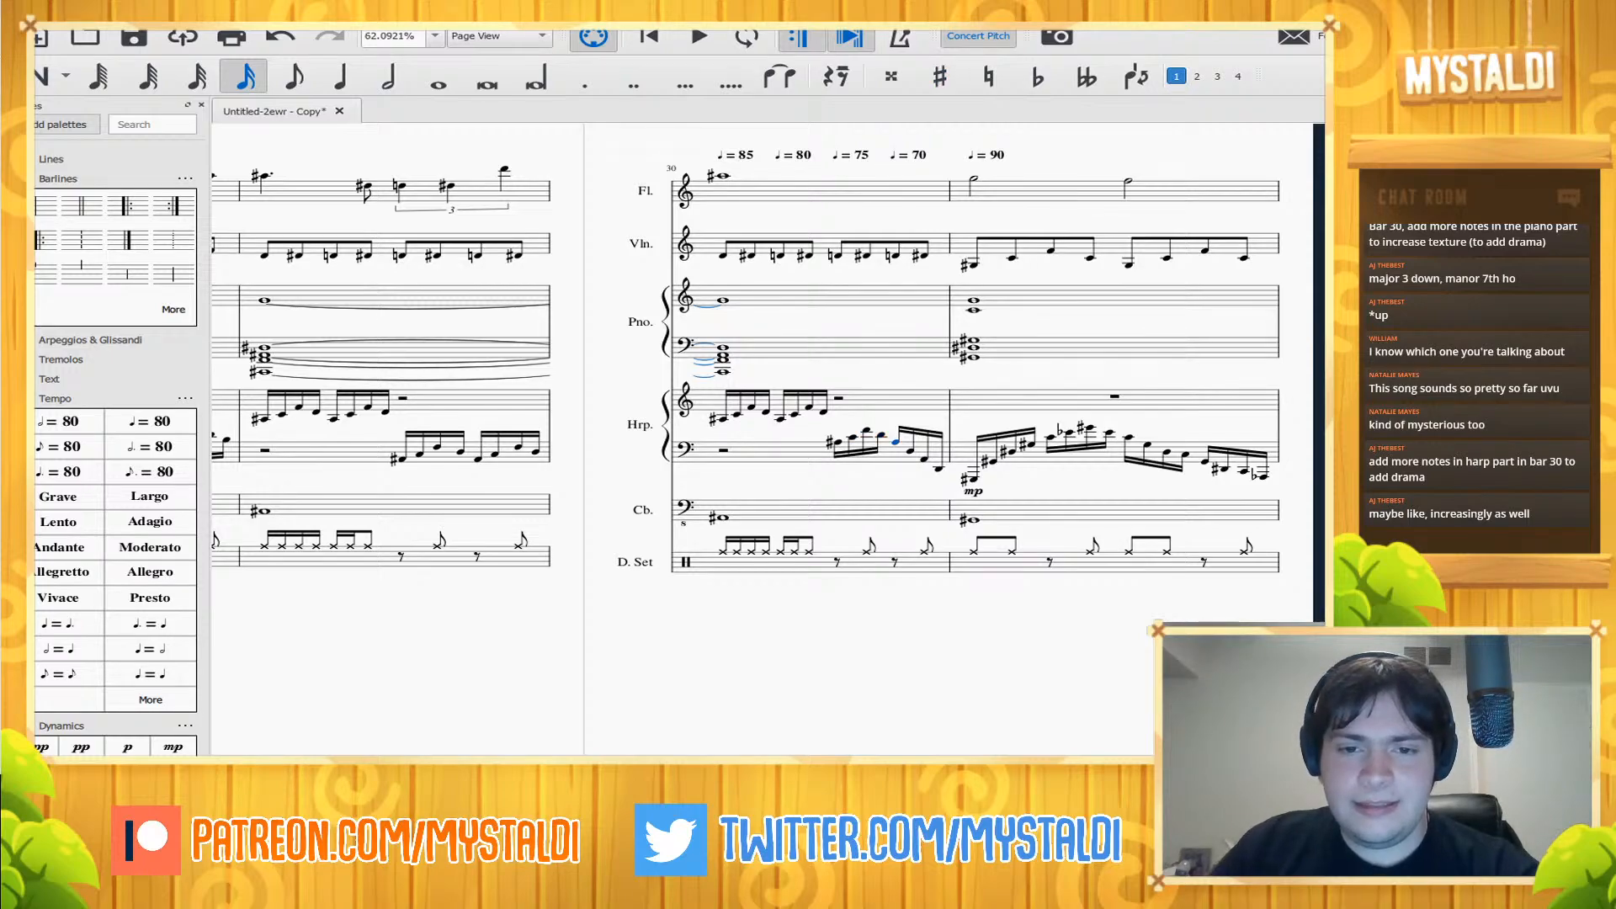
key("Right")
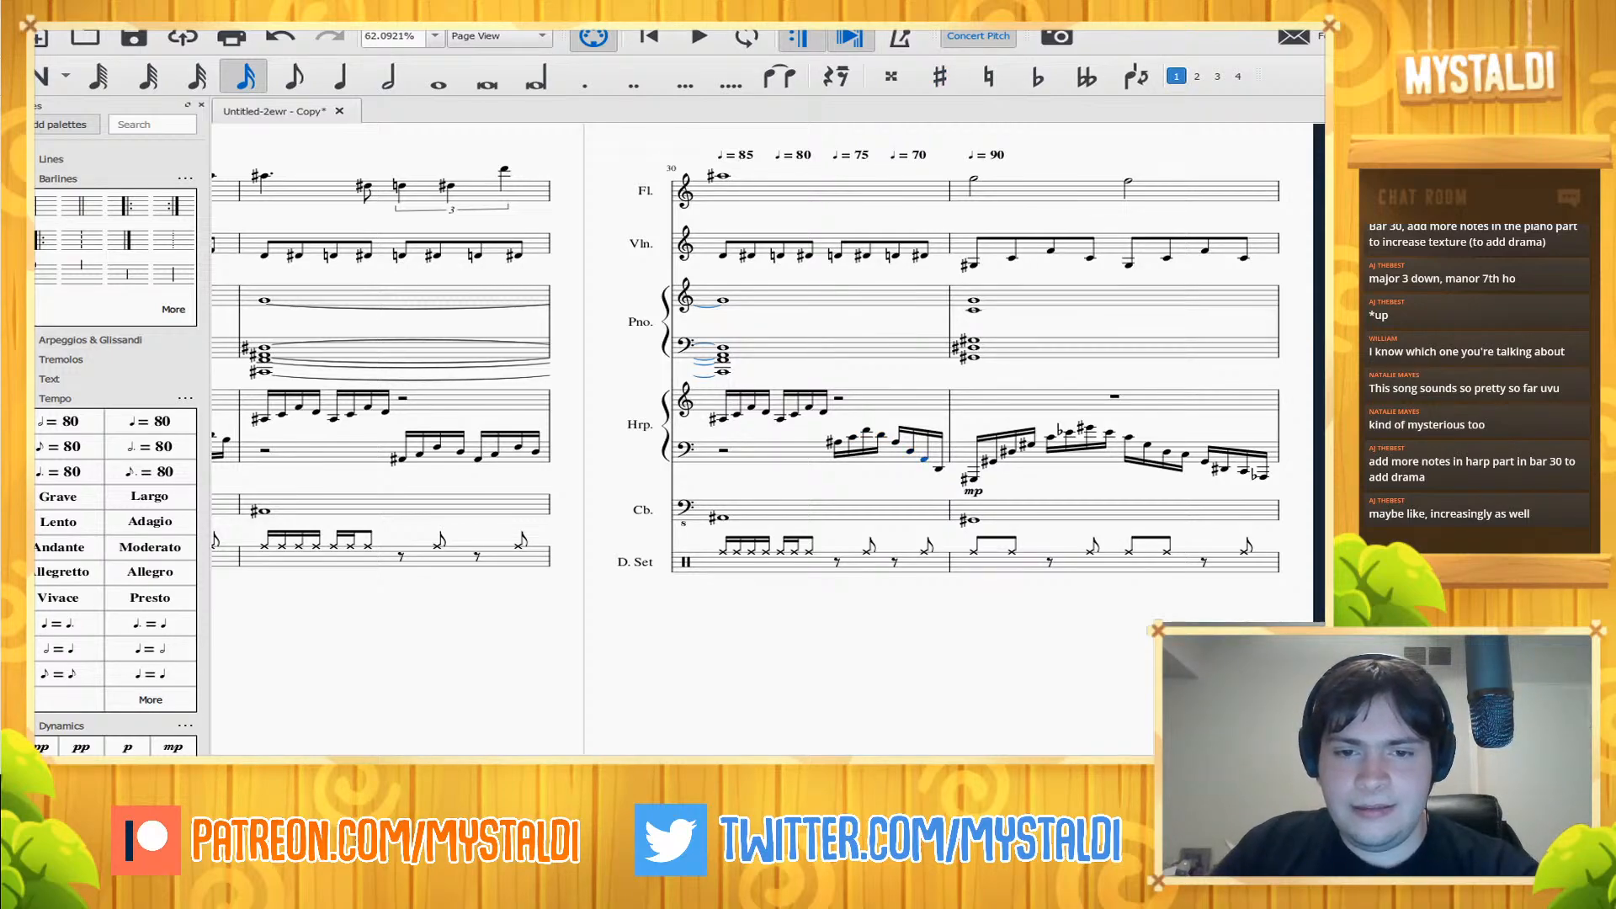
key("Down")
key("Right")
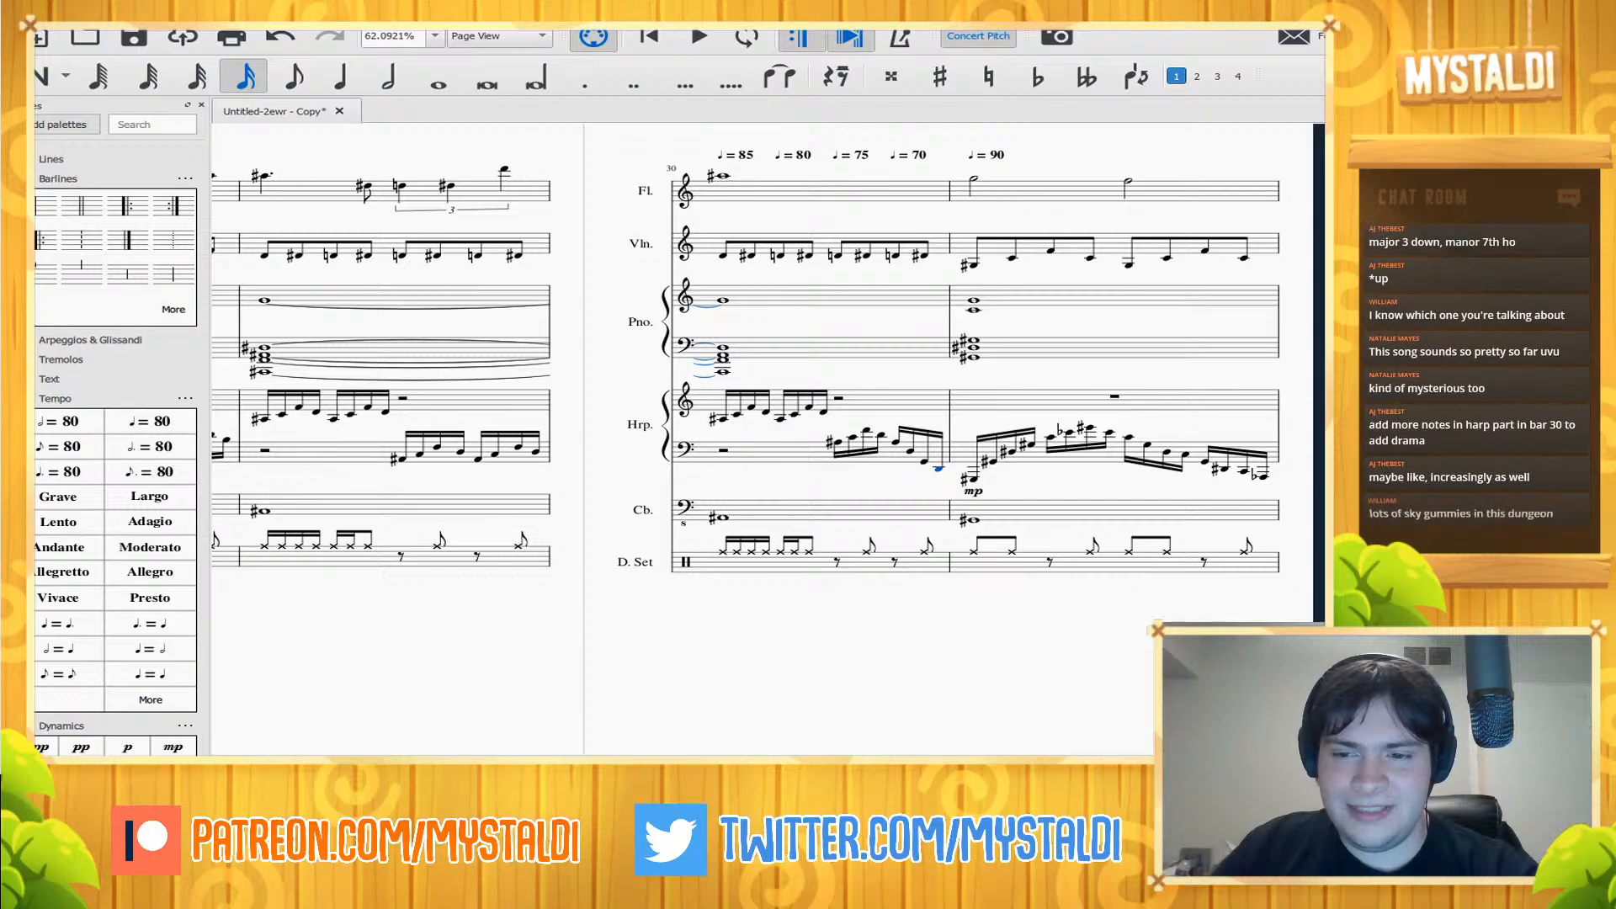
- Play back measure 30 into measure 31 to check the revised harp run
key("Left")
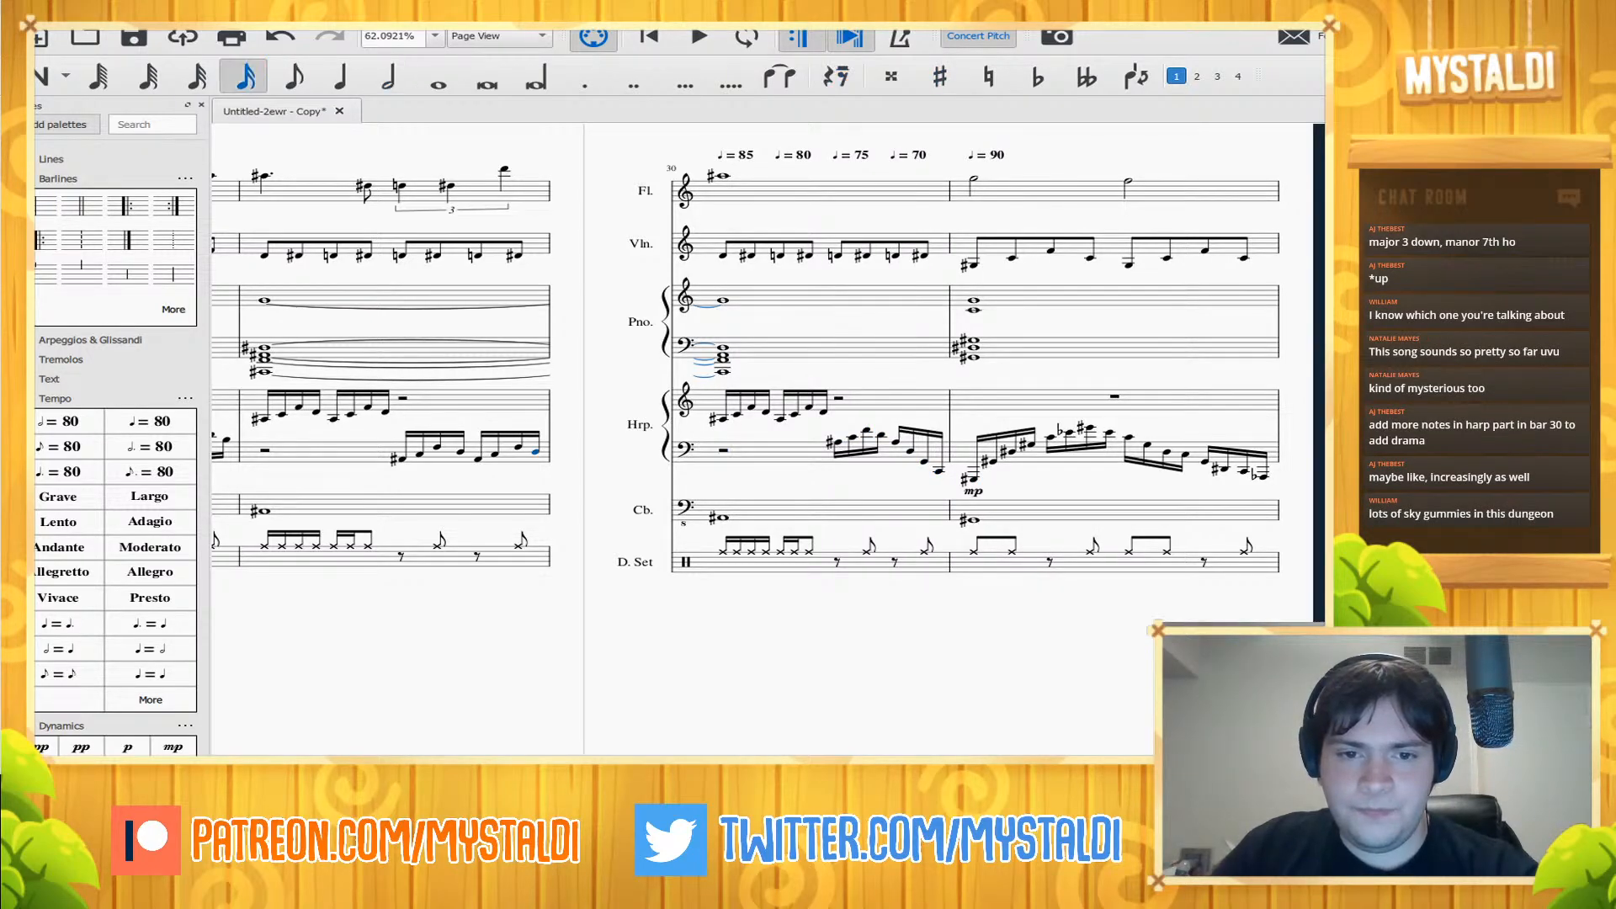
key("space")
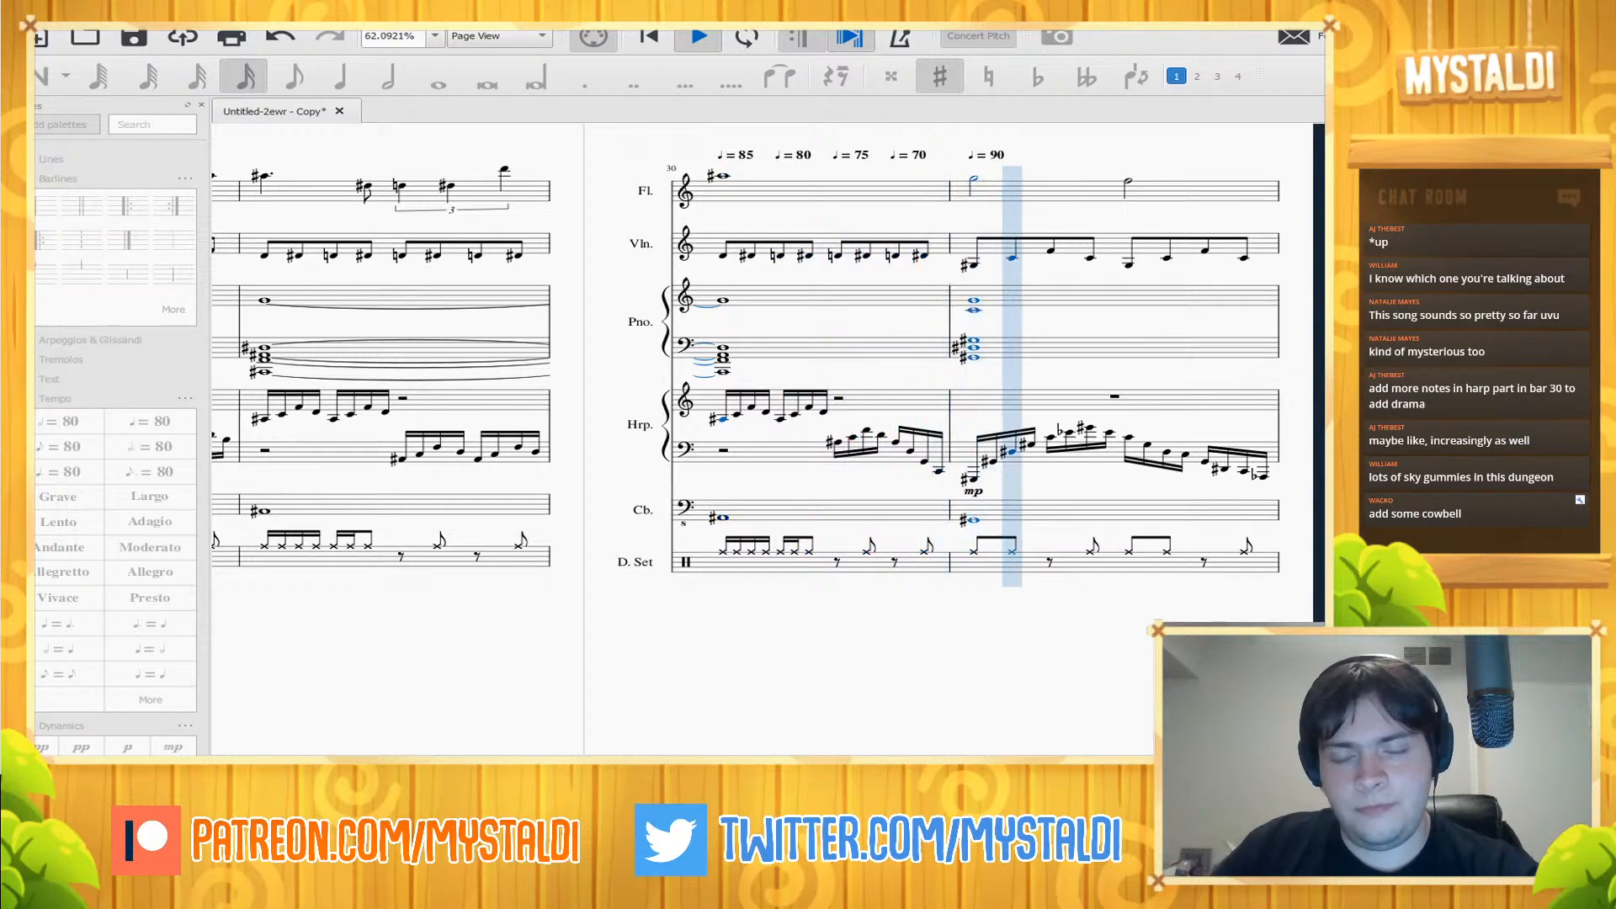
key("space")
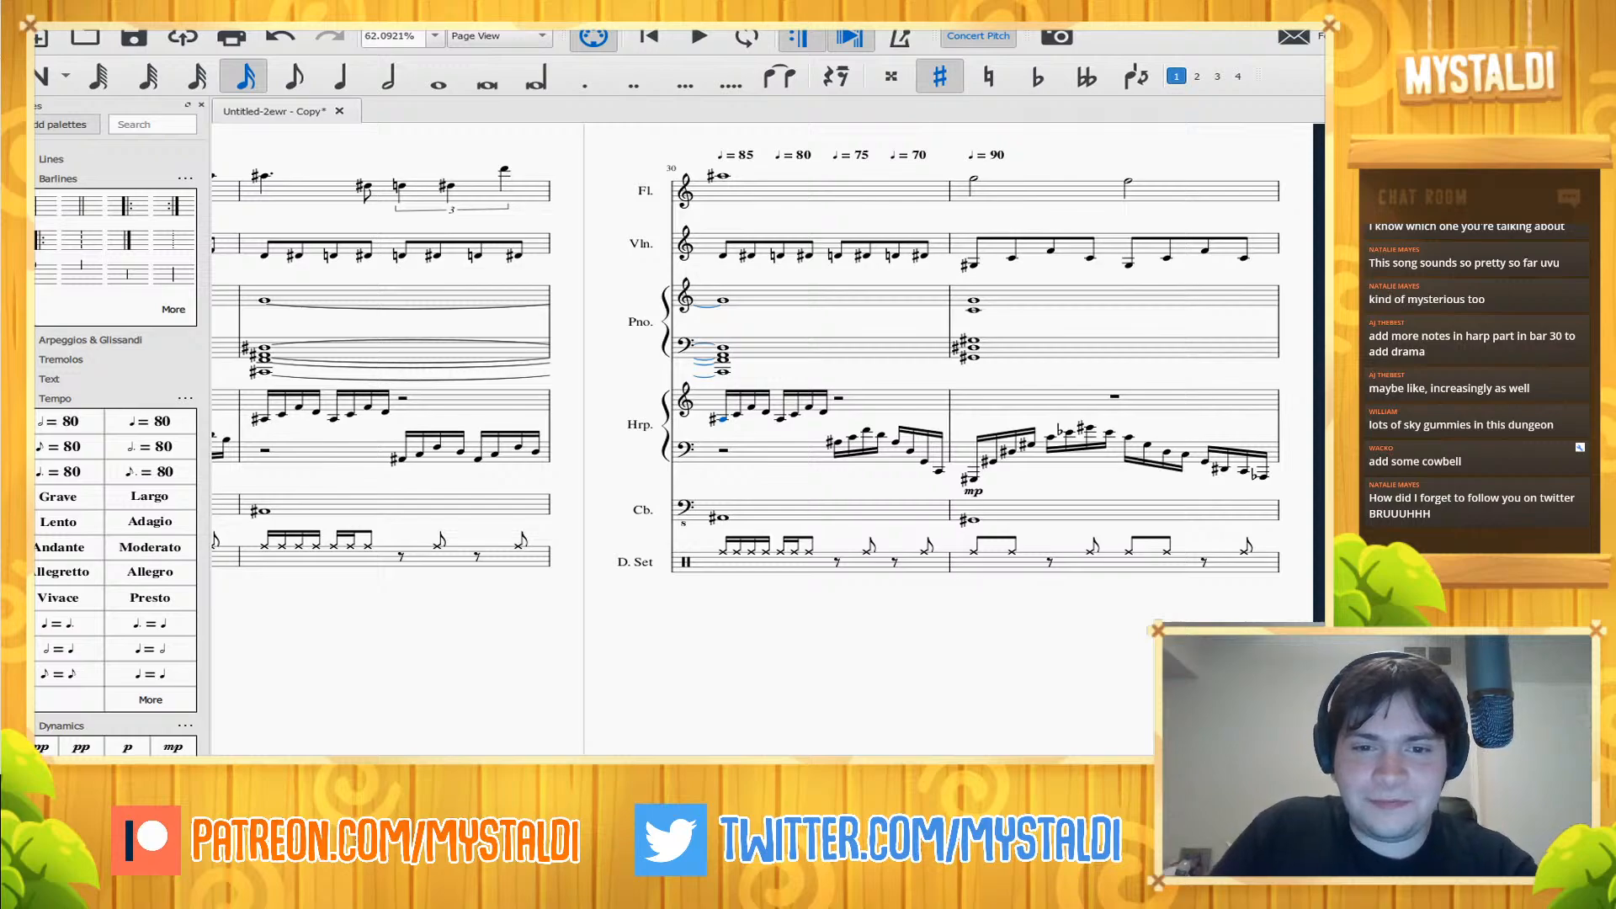
- Raise the second-to-last harp note in measure 30 by a semitone to a flat note
key("Down")
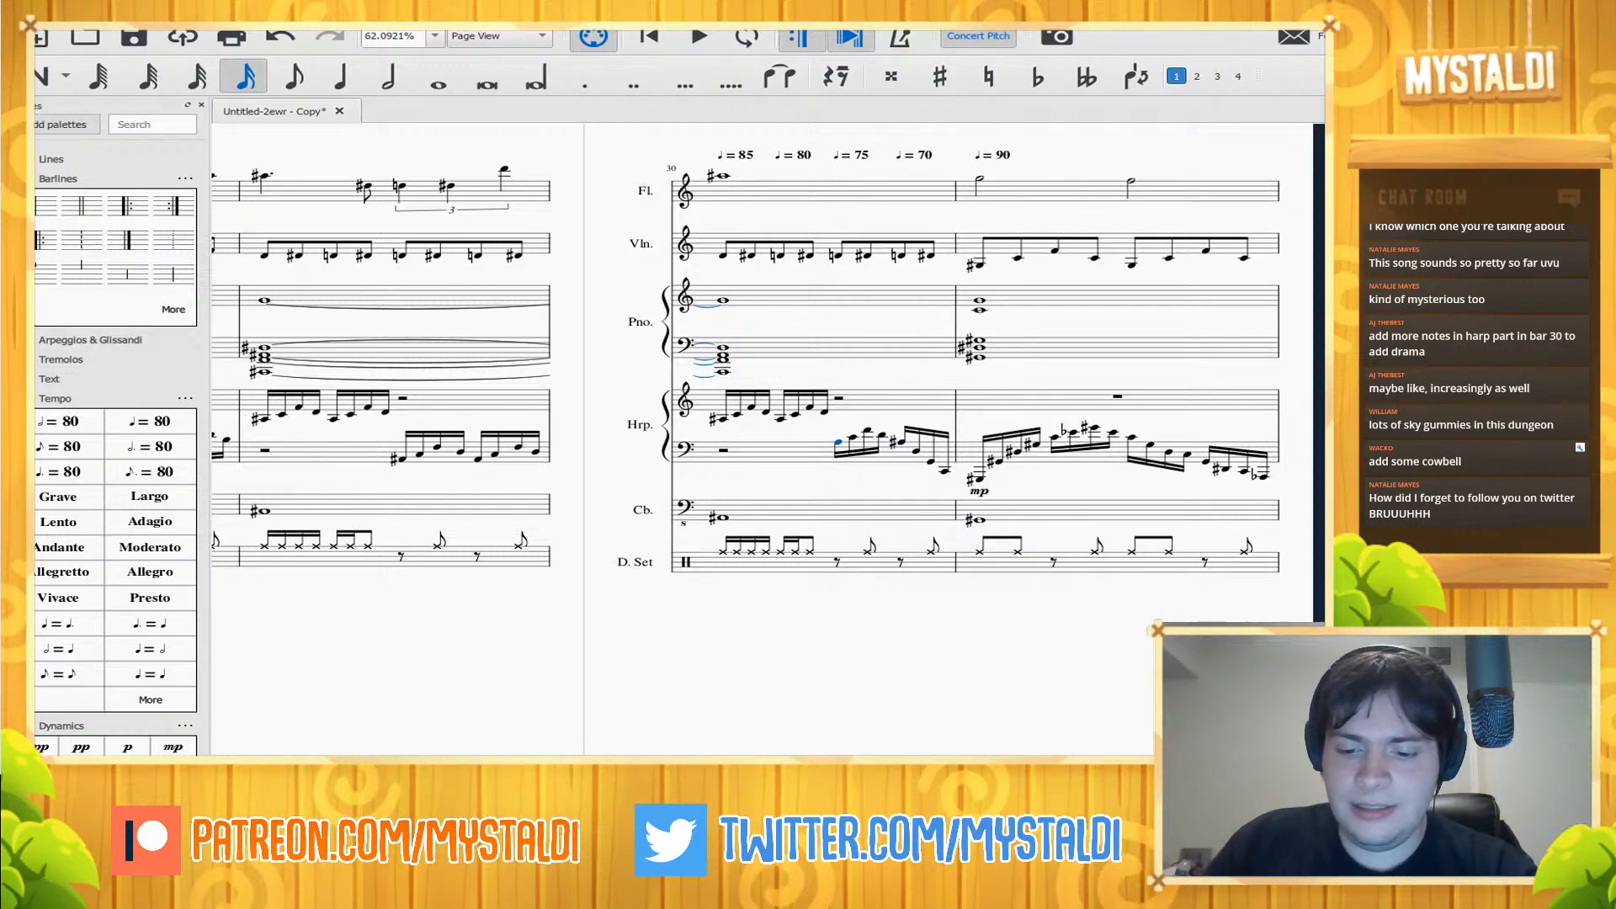
key("Up")
key("Right")
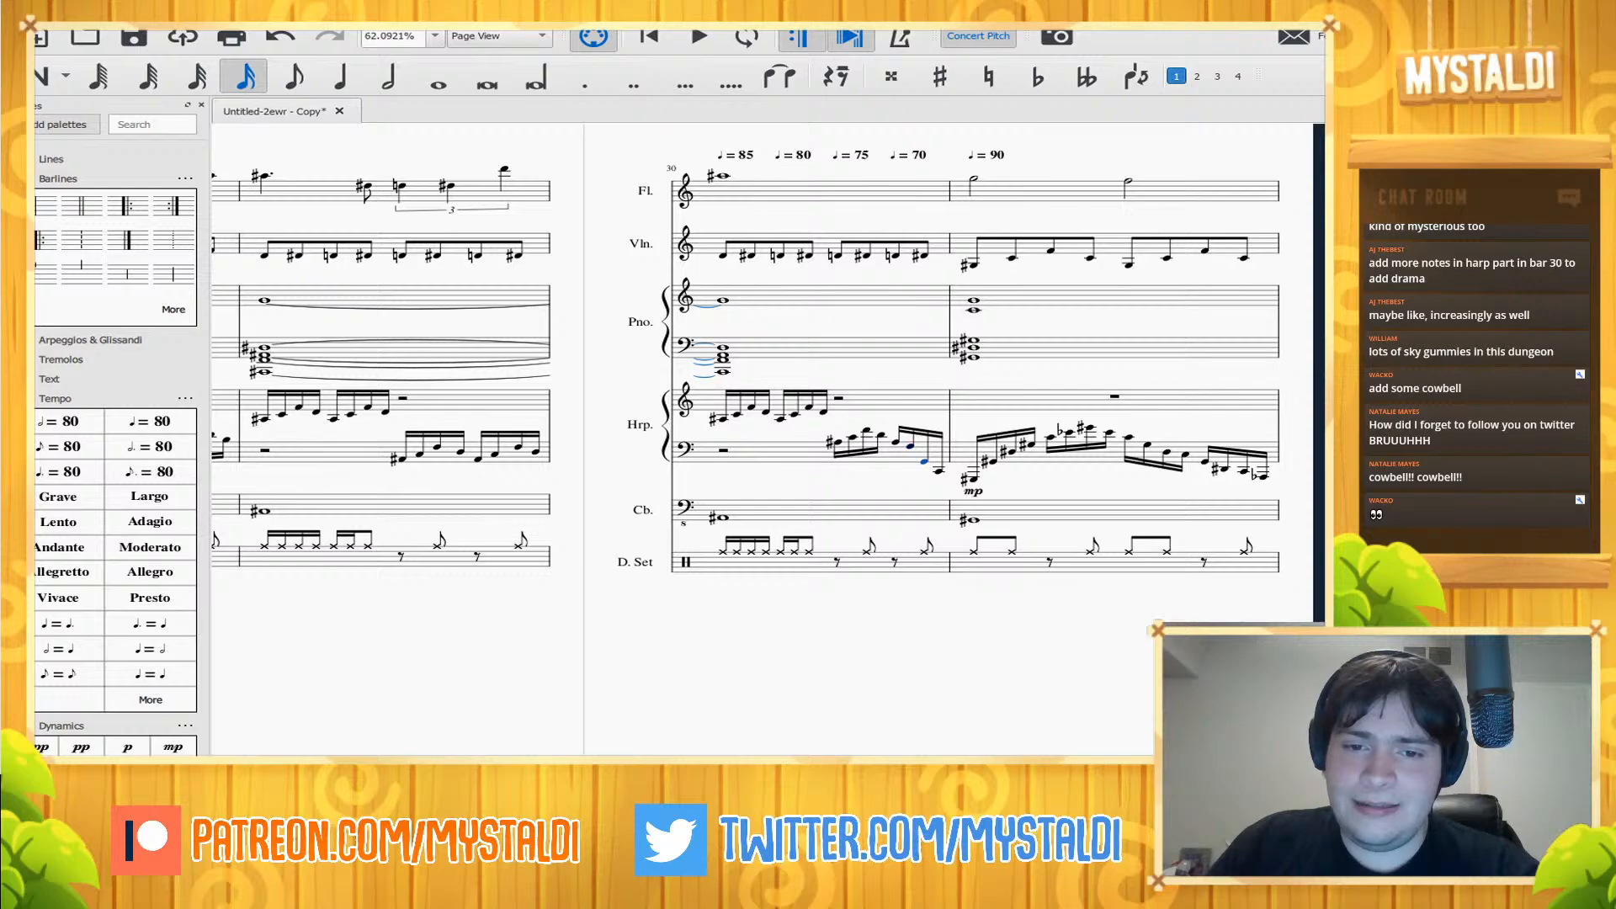
key("Up")
key("Up")
key("Down")
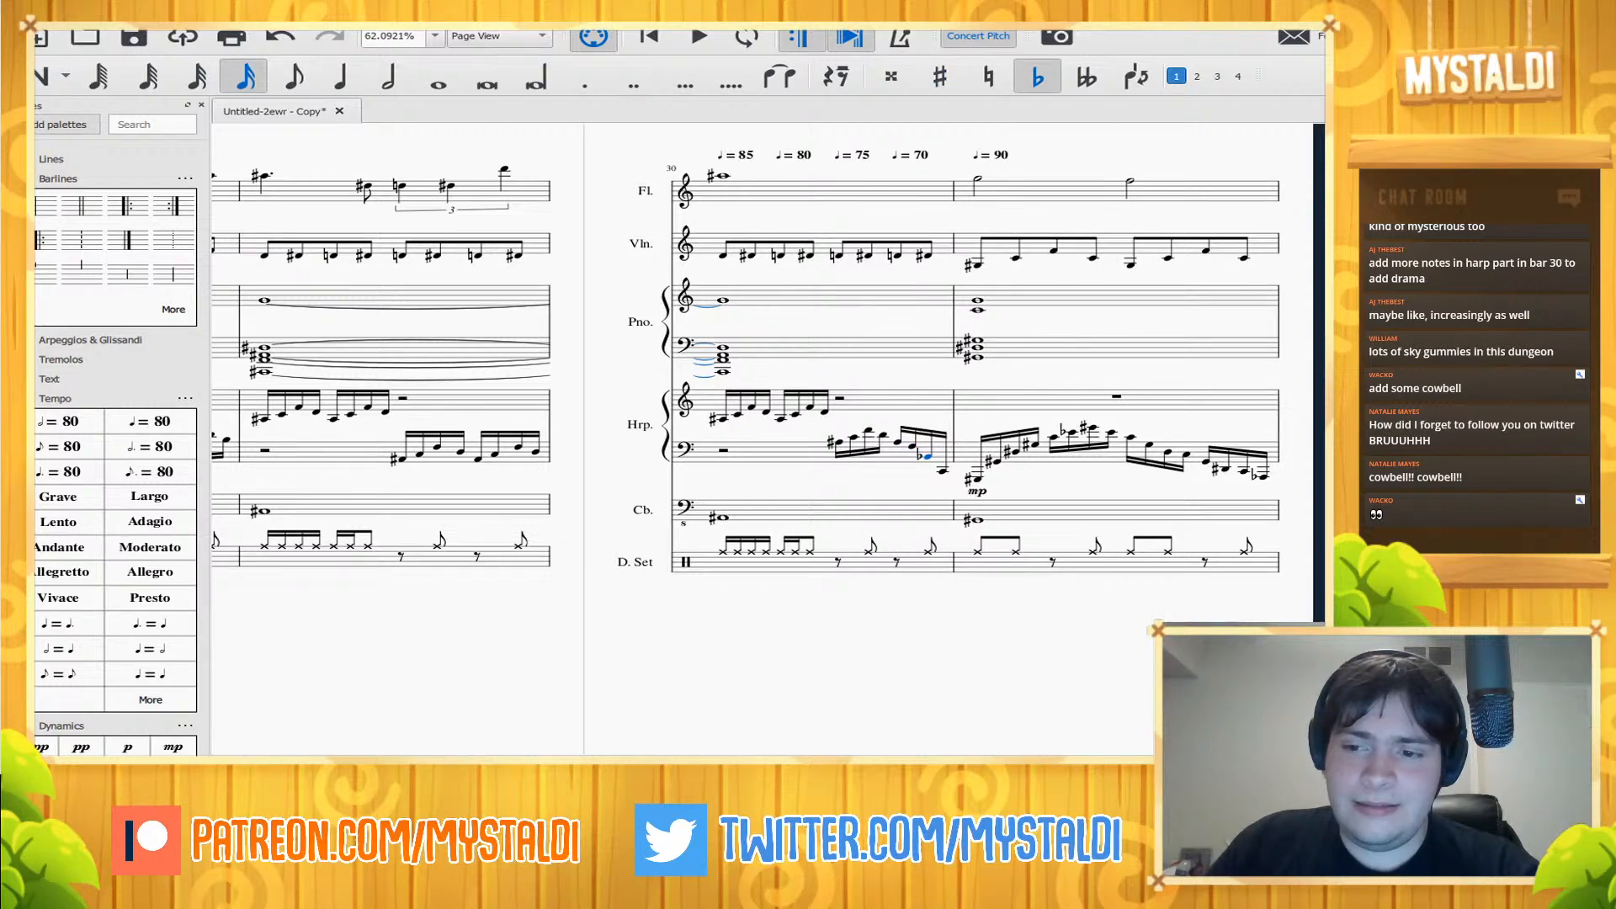
- Raise the last harp note in measure 30 so it sits about a third below the flat note before it
key("Right")
key("Up")
key("Down")
key("Up")
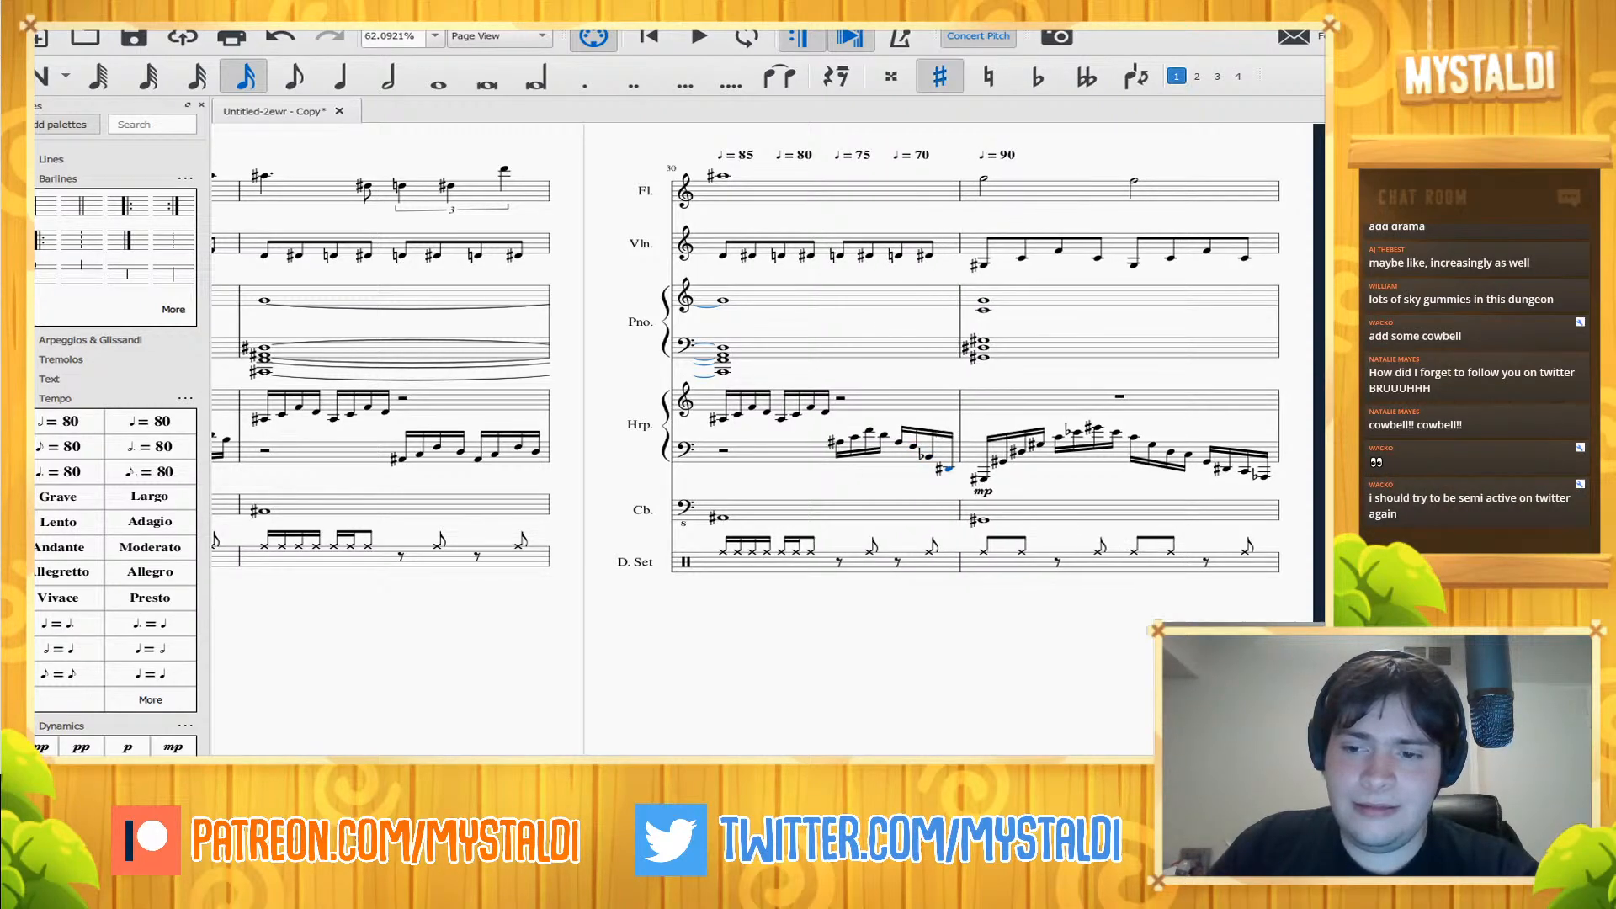
key("Down")
key("Down")
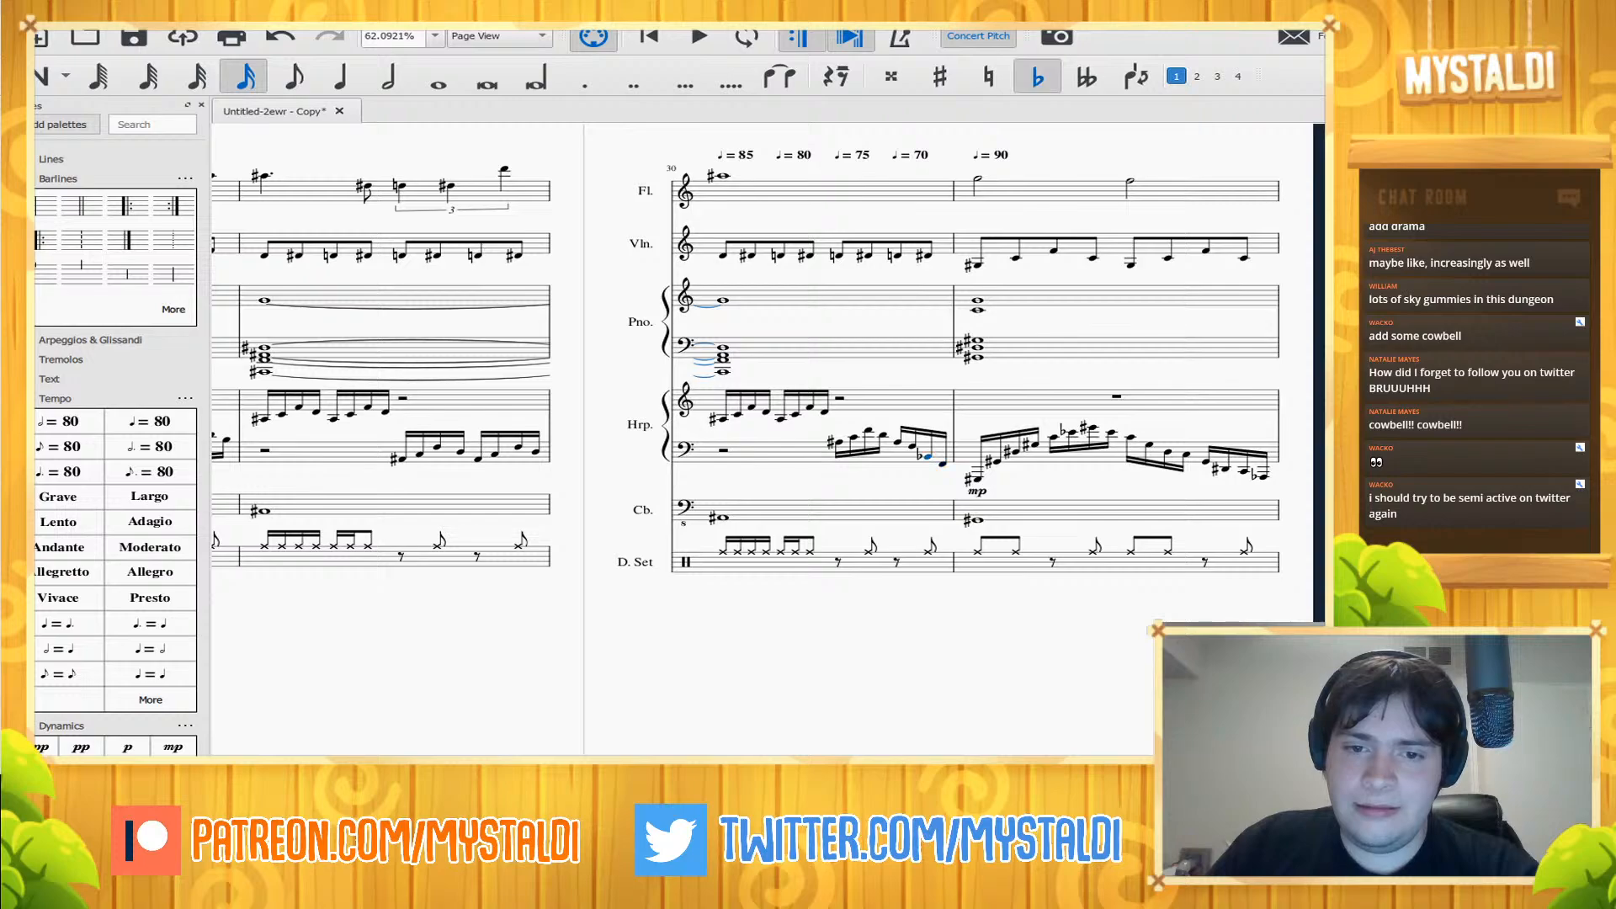
key("Up")
key("Down")
key("Up")
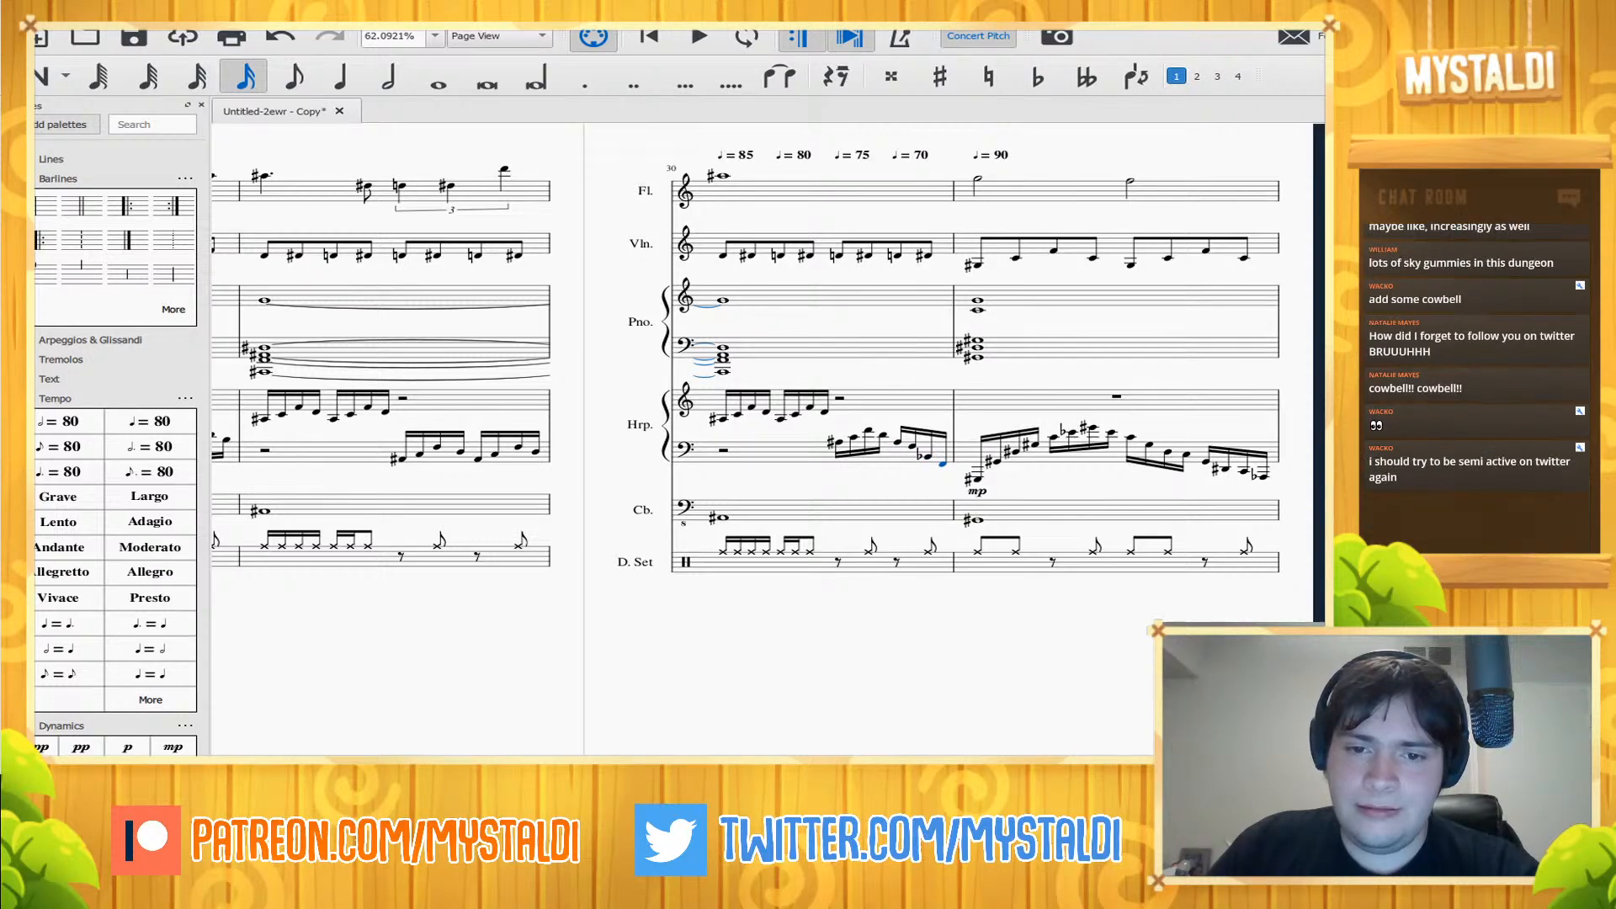
- Try the first harp note of measure 31 an octave higher and audition it against the end of measure 30
key("Right")
key("ctrl+Up")
key("Left")
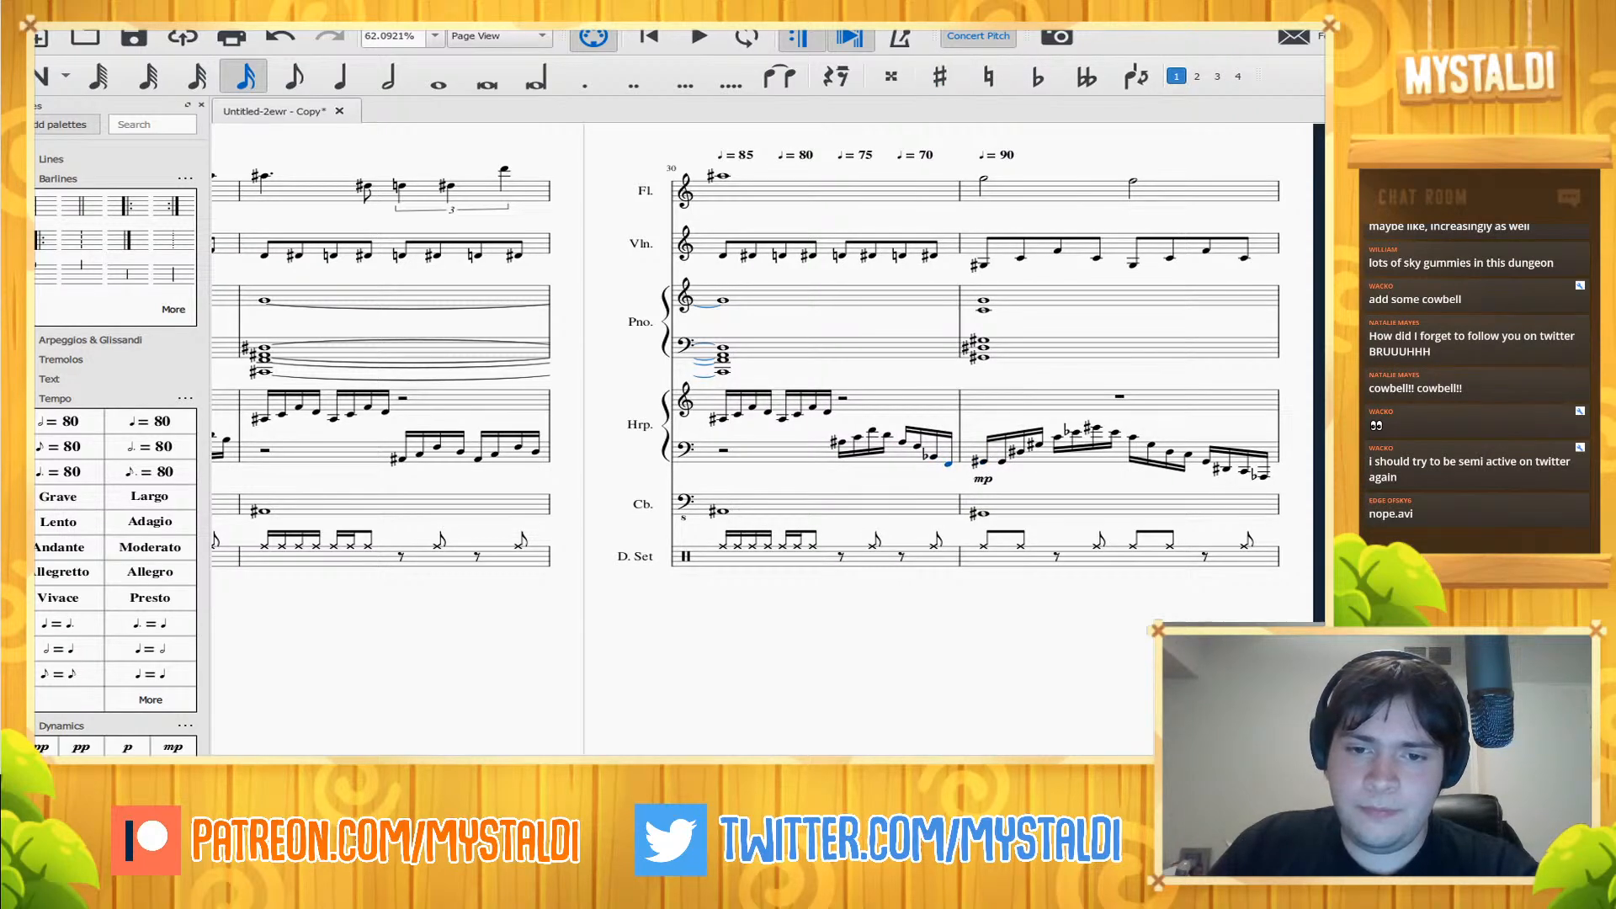
key("Right")
key("Left")
key("Left")
key("Left")
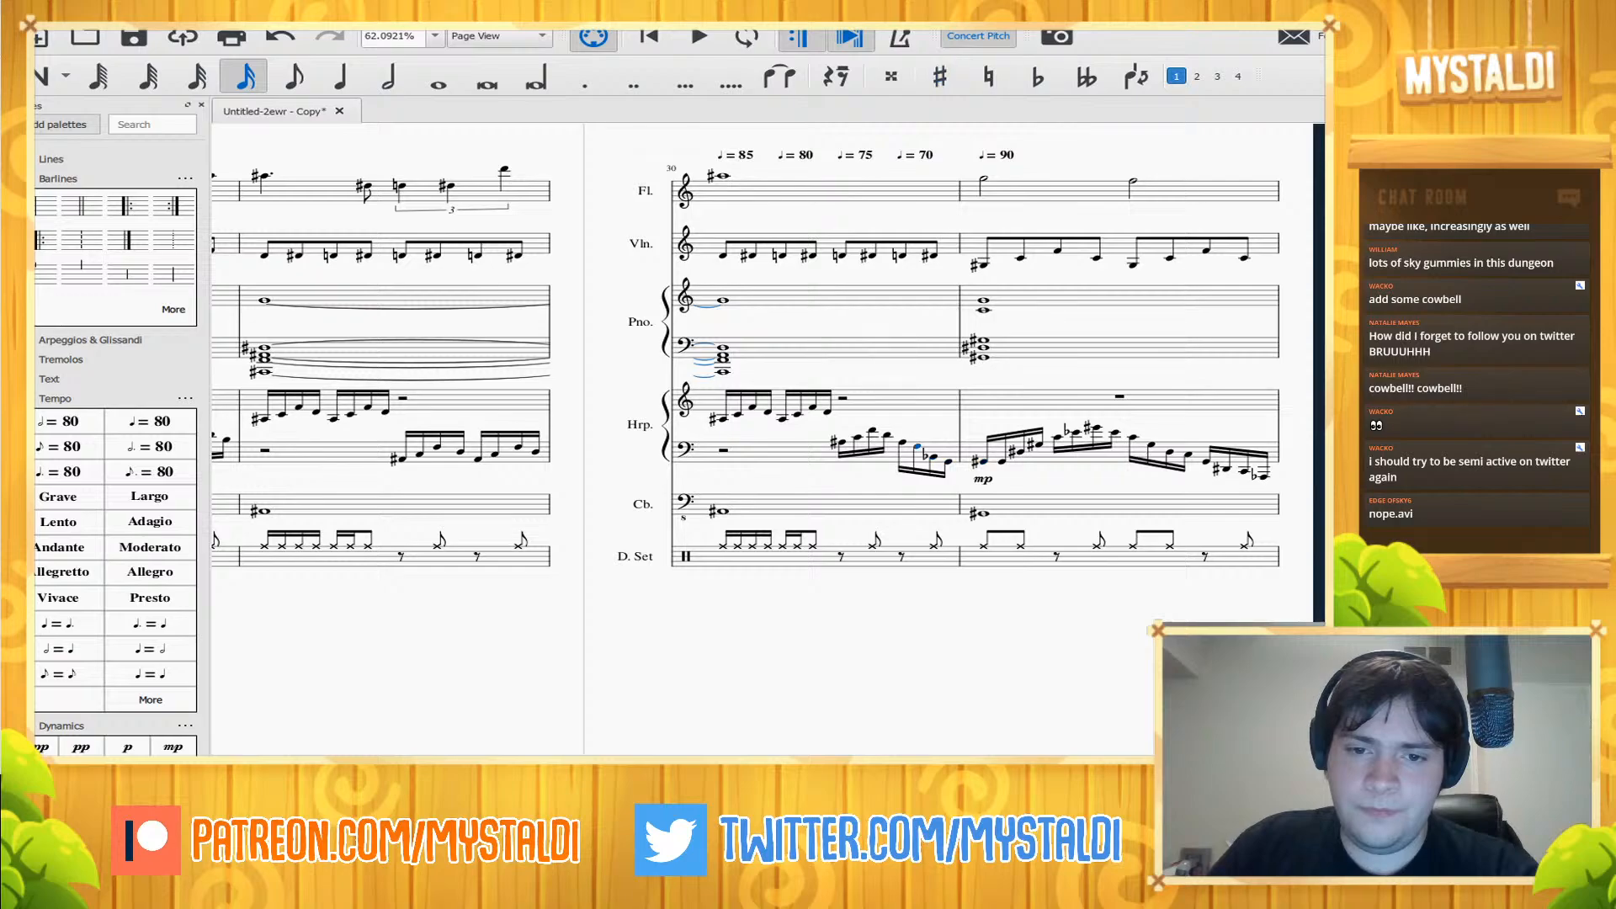
key("Right")
key("Right")
key("Right")
key("ctrl+Down")
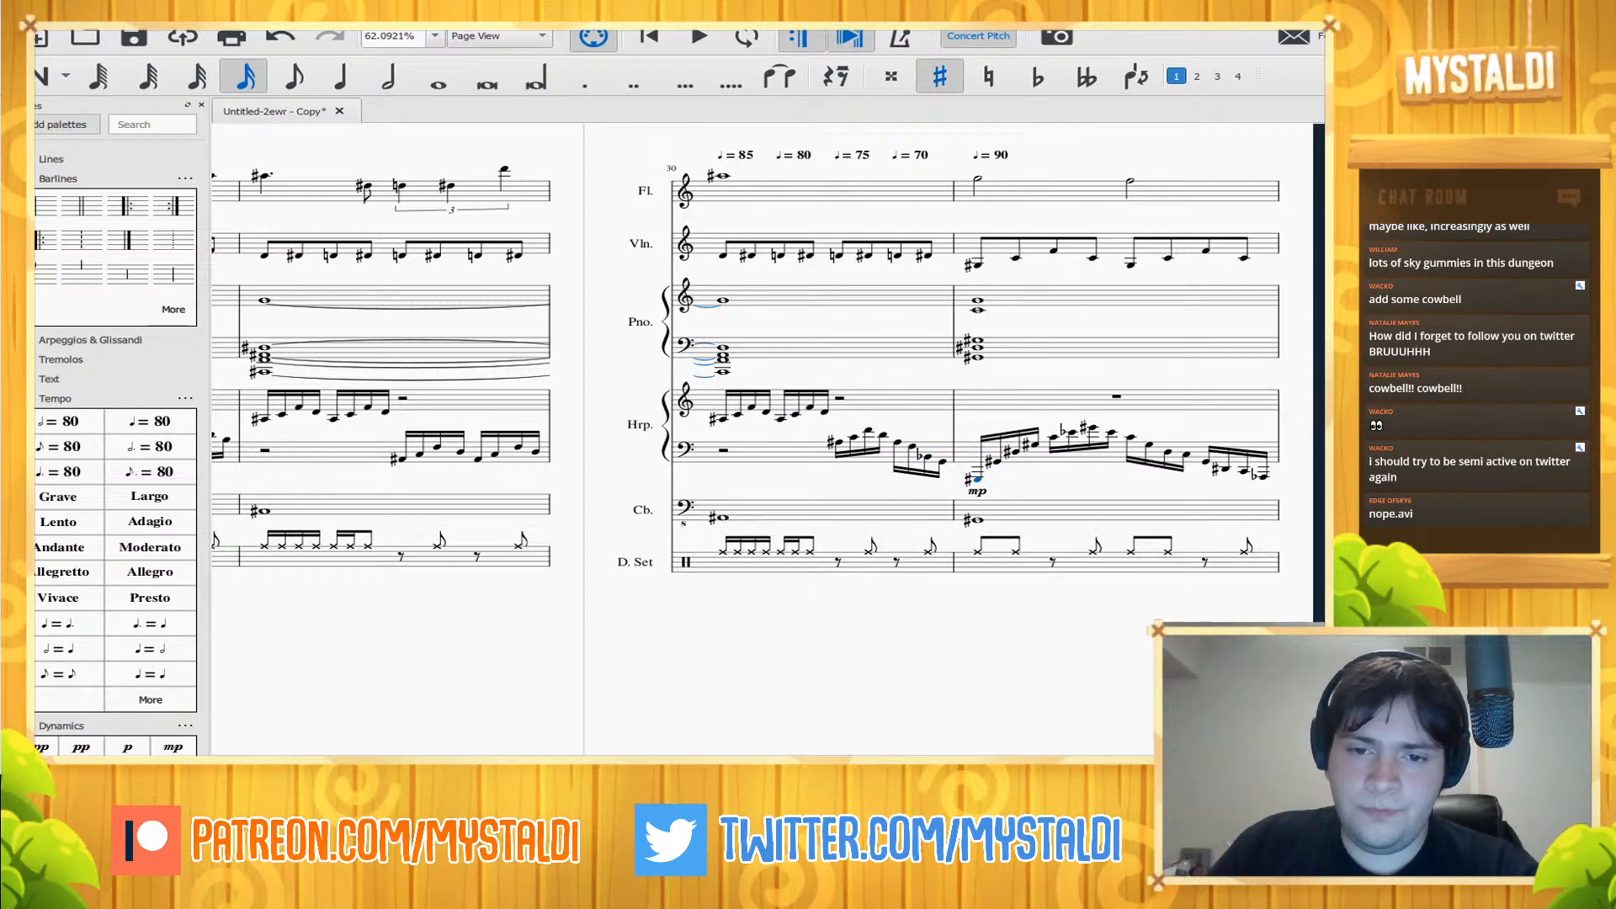
- Step through the harp notes of measures 30 and 31 to audition the pitches of both runs
key("Right")
key("Right")
key("Right")
key("Right")
key("Right")
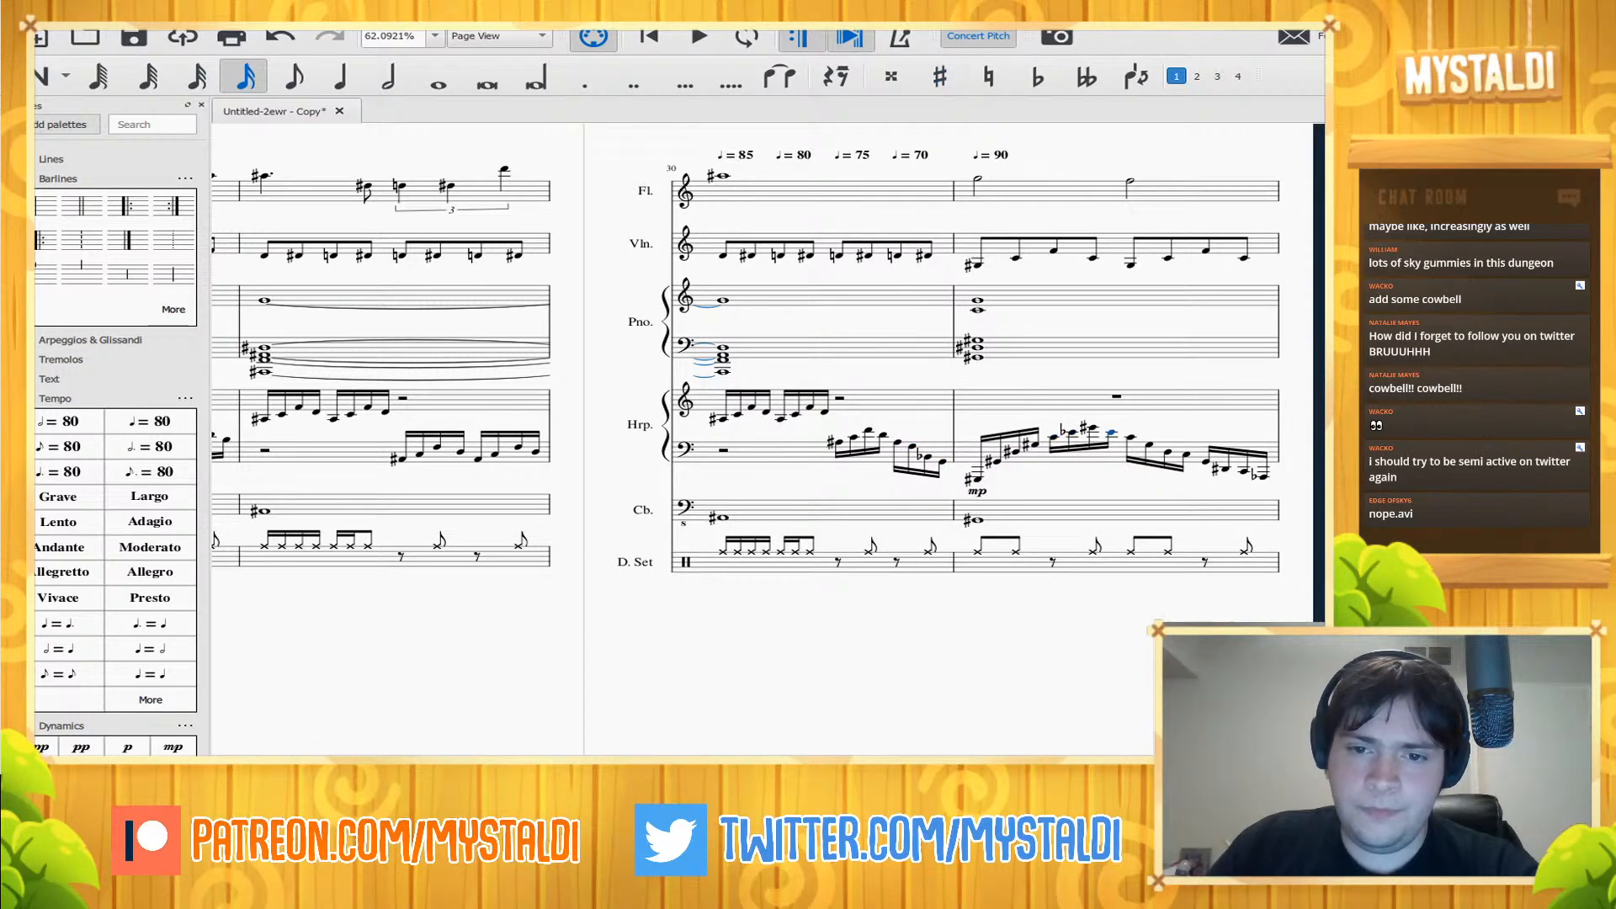
key("Right")
key("Right")
key("Right")
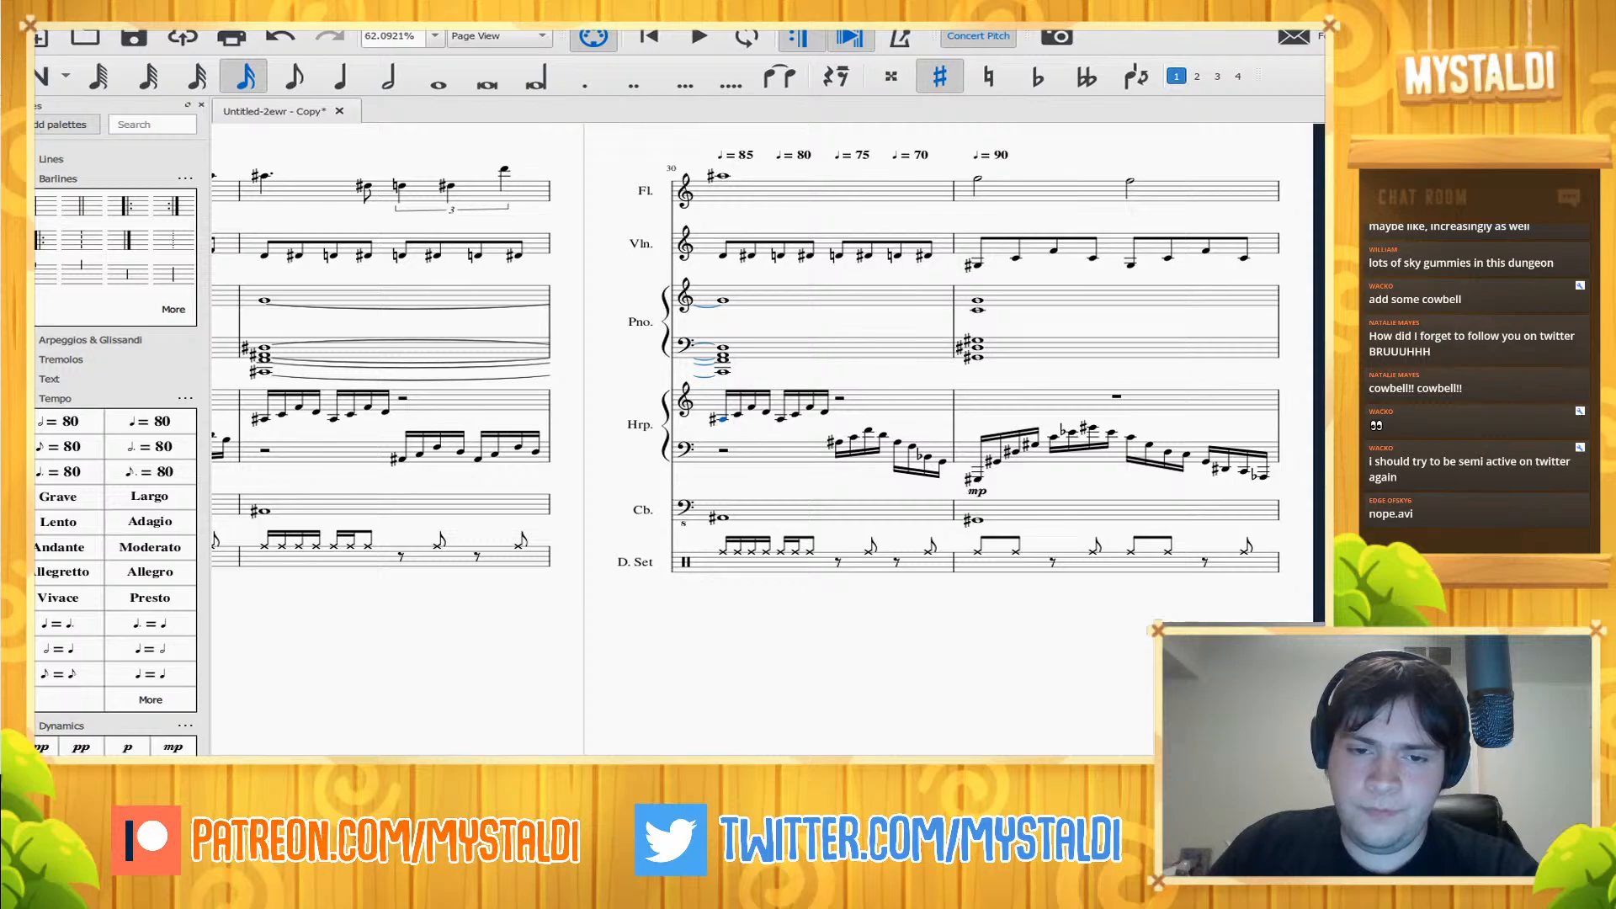
key("Right")
key("Right")
key("Right")
key("Right")
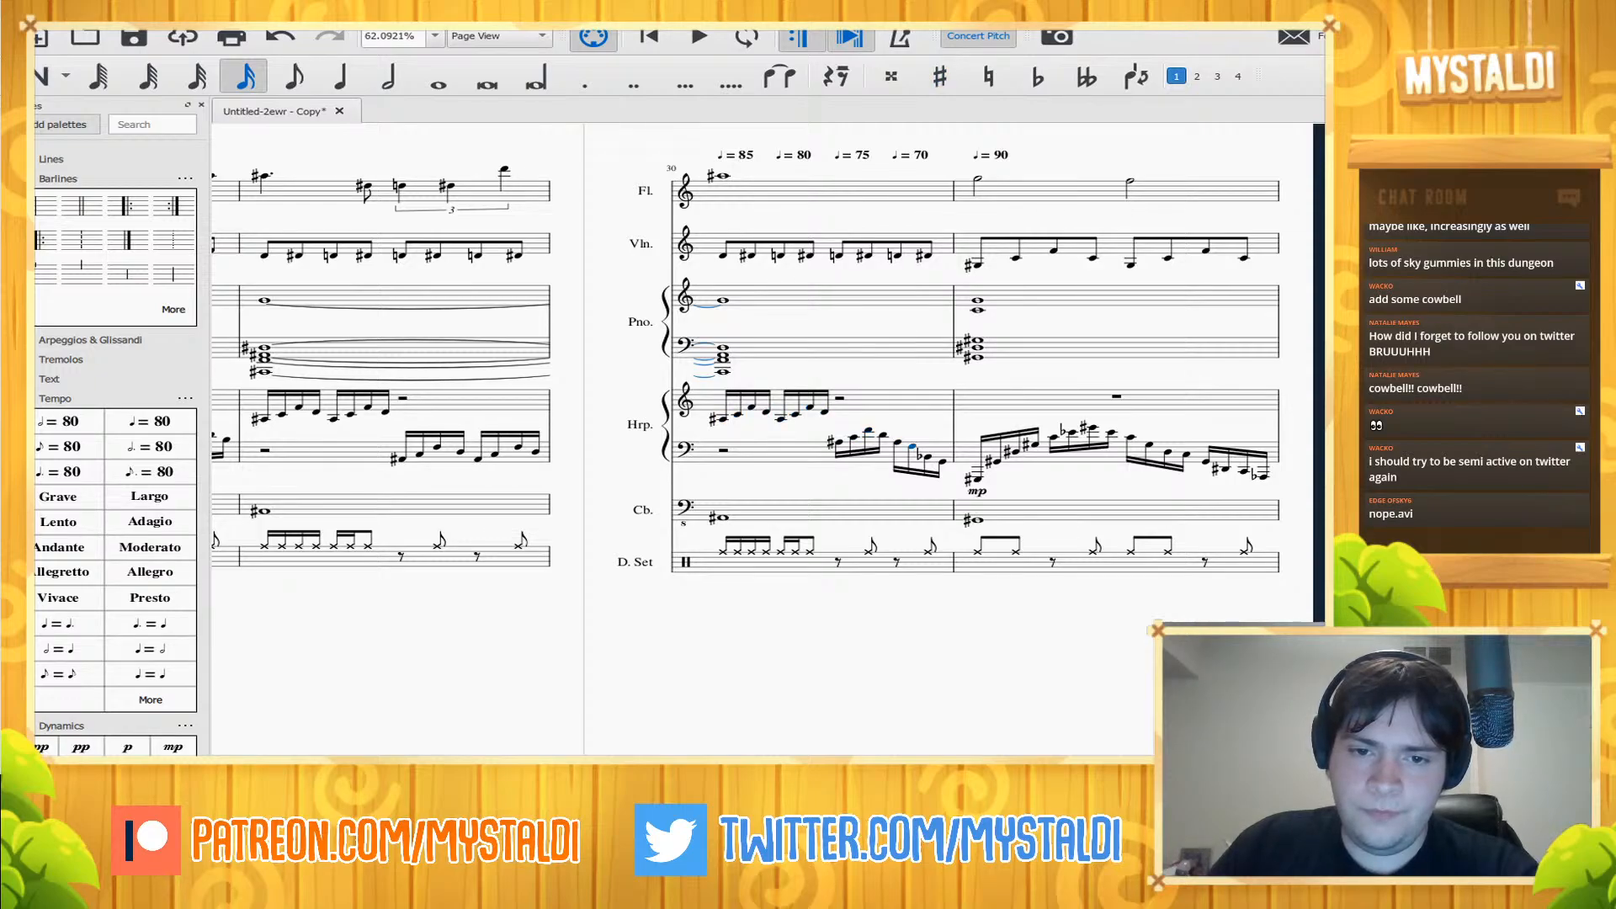
key("Right")
key("Right")
key("Right")
key("Right")
key("Escape")
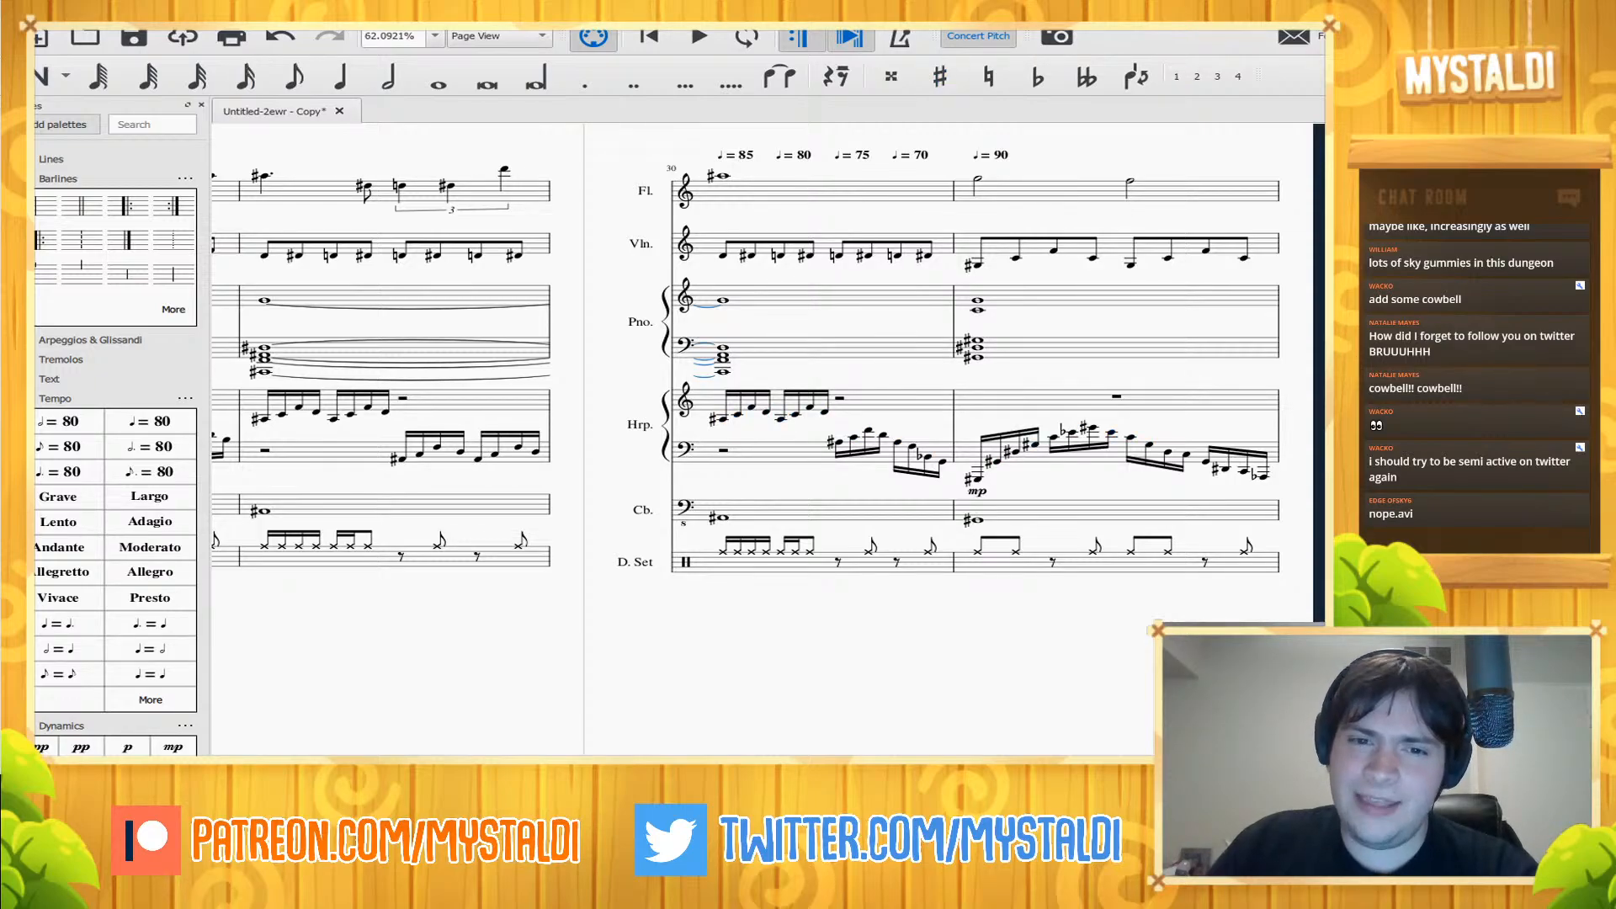
- Try doubling the eight-note bass-staff harp run in measure 30's second half on the treble staff, an octave above the original
scroll(766, 438, "left", 3)
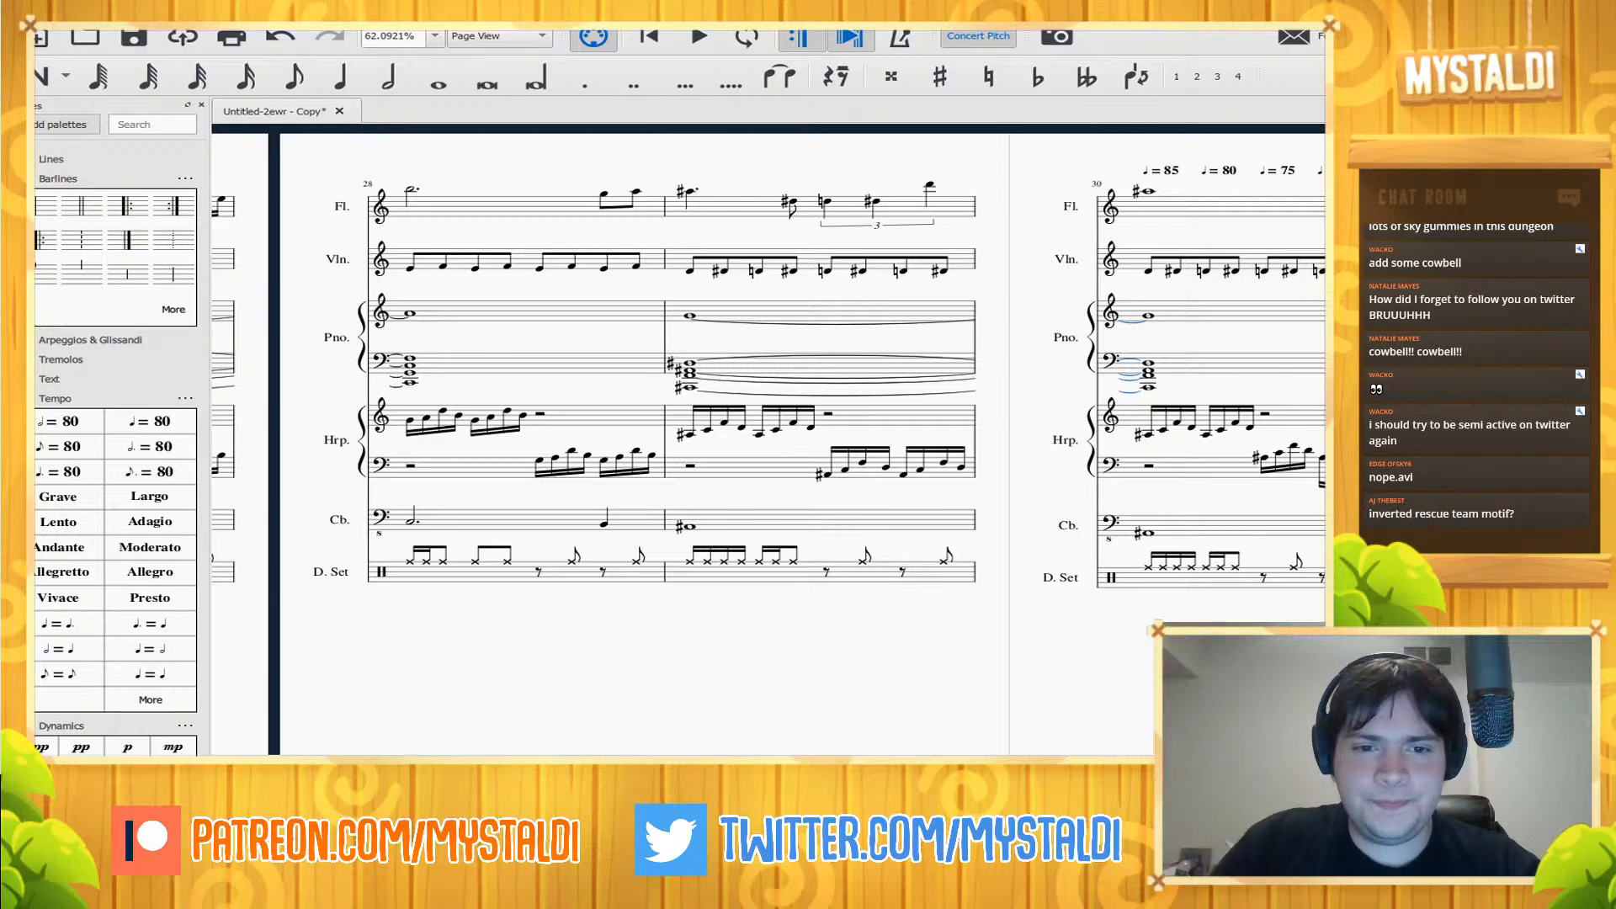
left_click_drag(1010, 639, 671, 624)
left_click(943, 452)
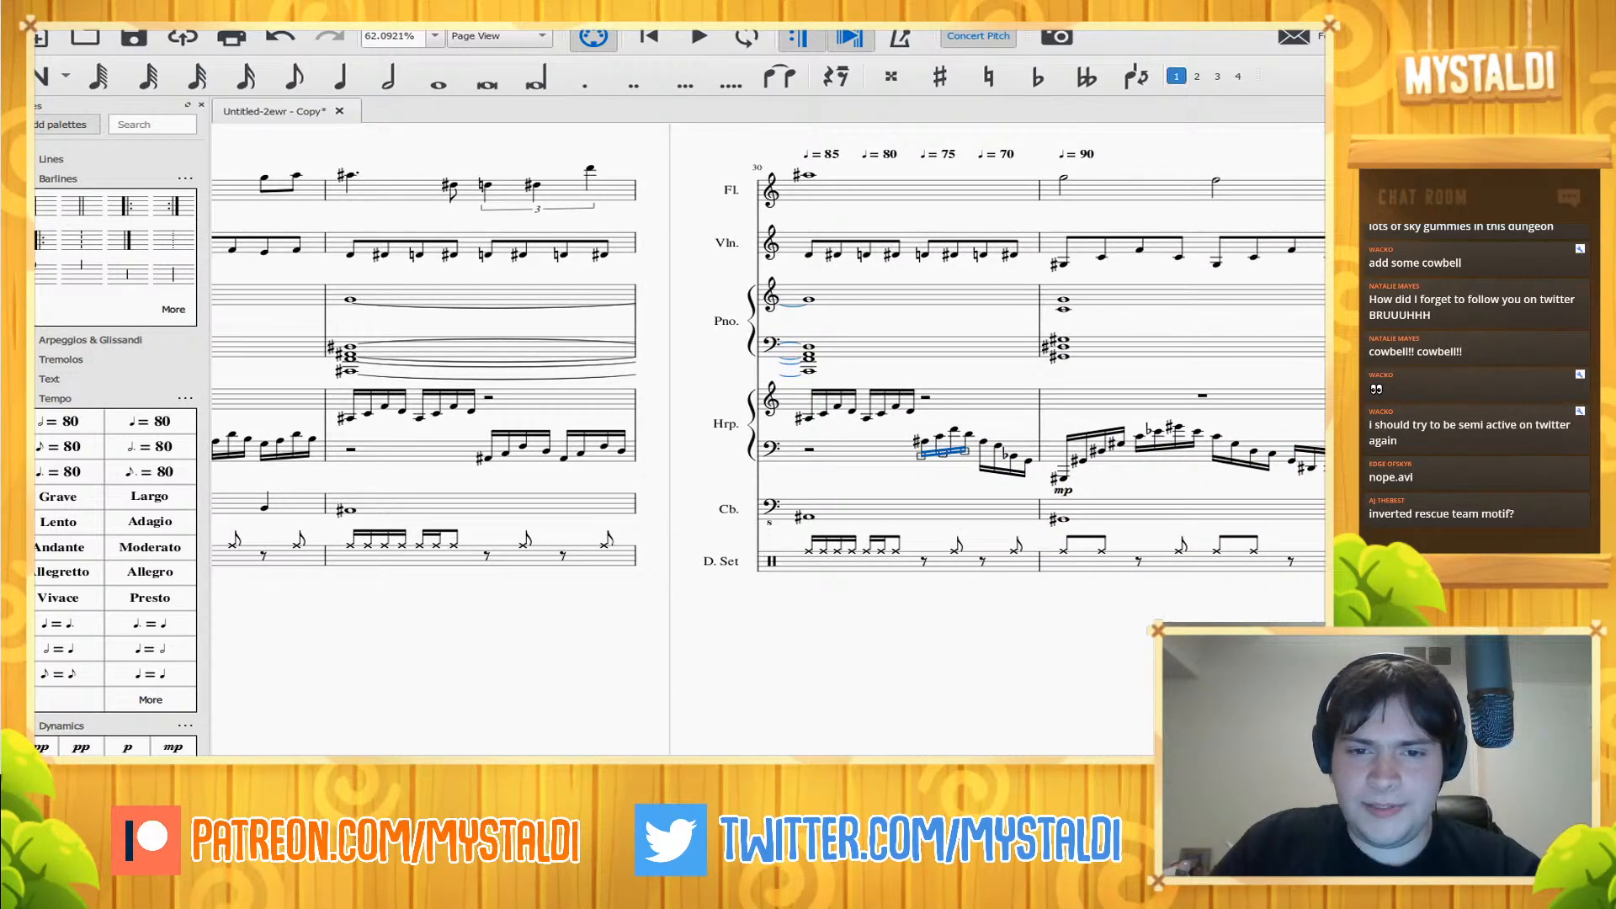
left_click_drag(917, 441, 927, 441)
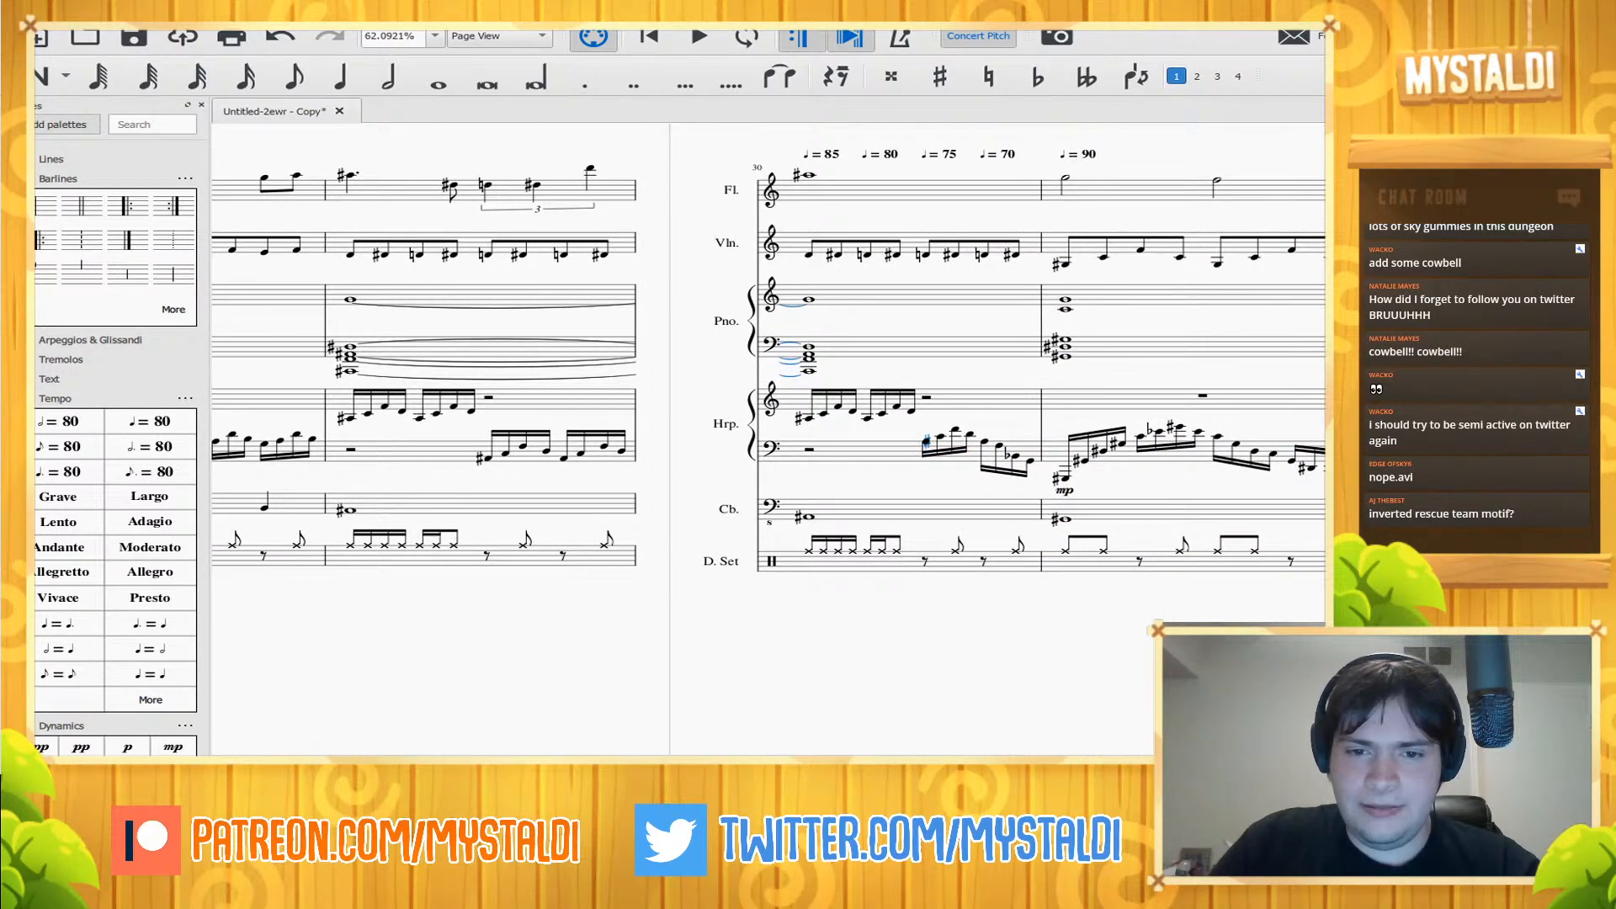
key("ctrl+z")
key("shift+Right")
key("shift+Right")
key("shift+Right")
key("shift+Right")
key("shift+Right")
key("shift+Right")
key("shift+Right")
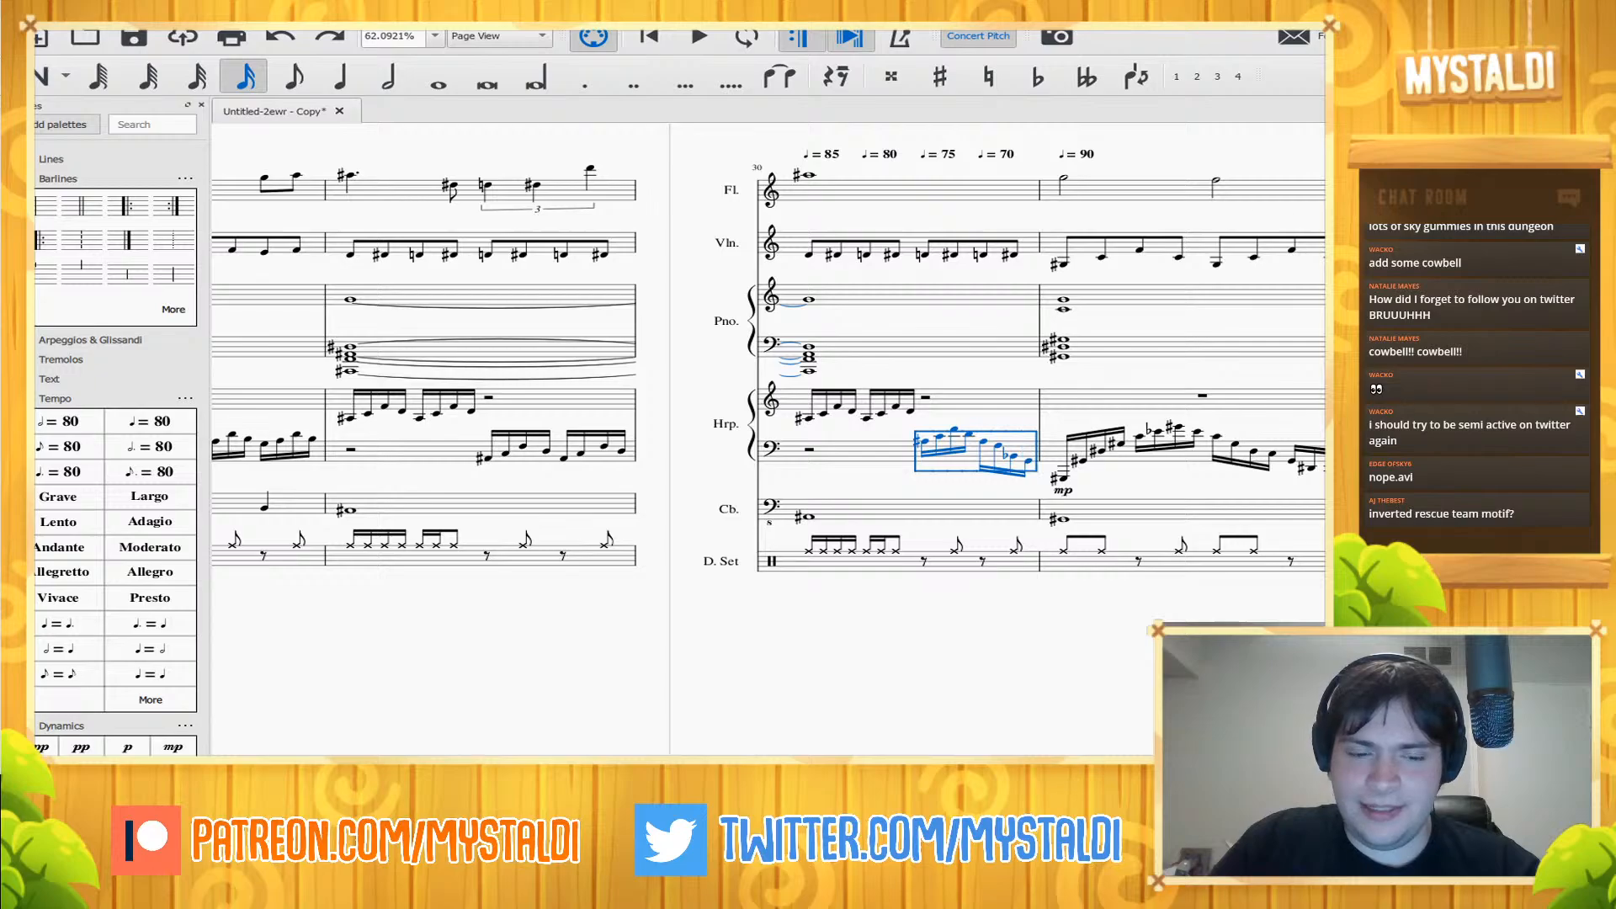
left_click(936, 405)
left_click(925, 396)
key("ctrl+v")
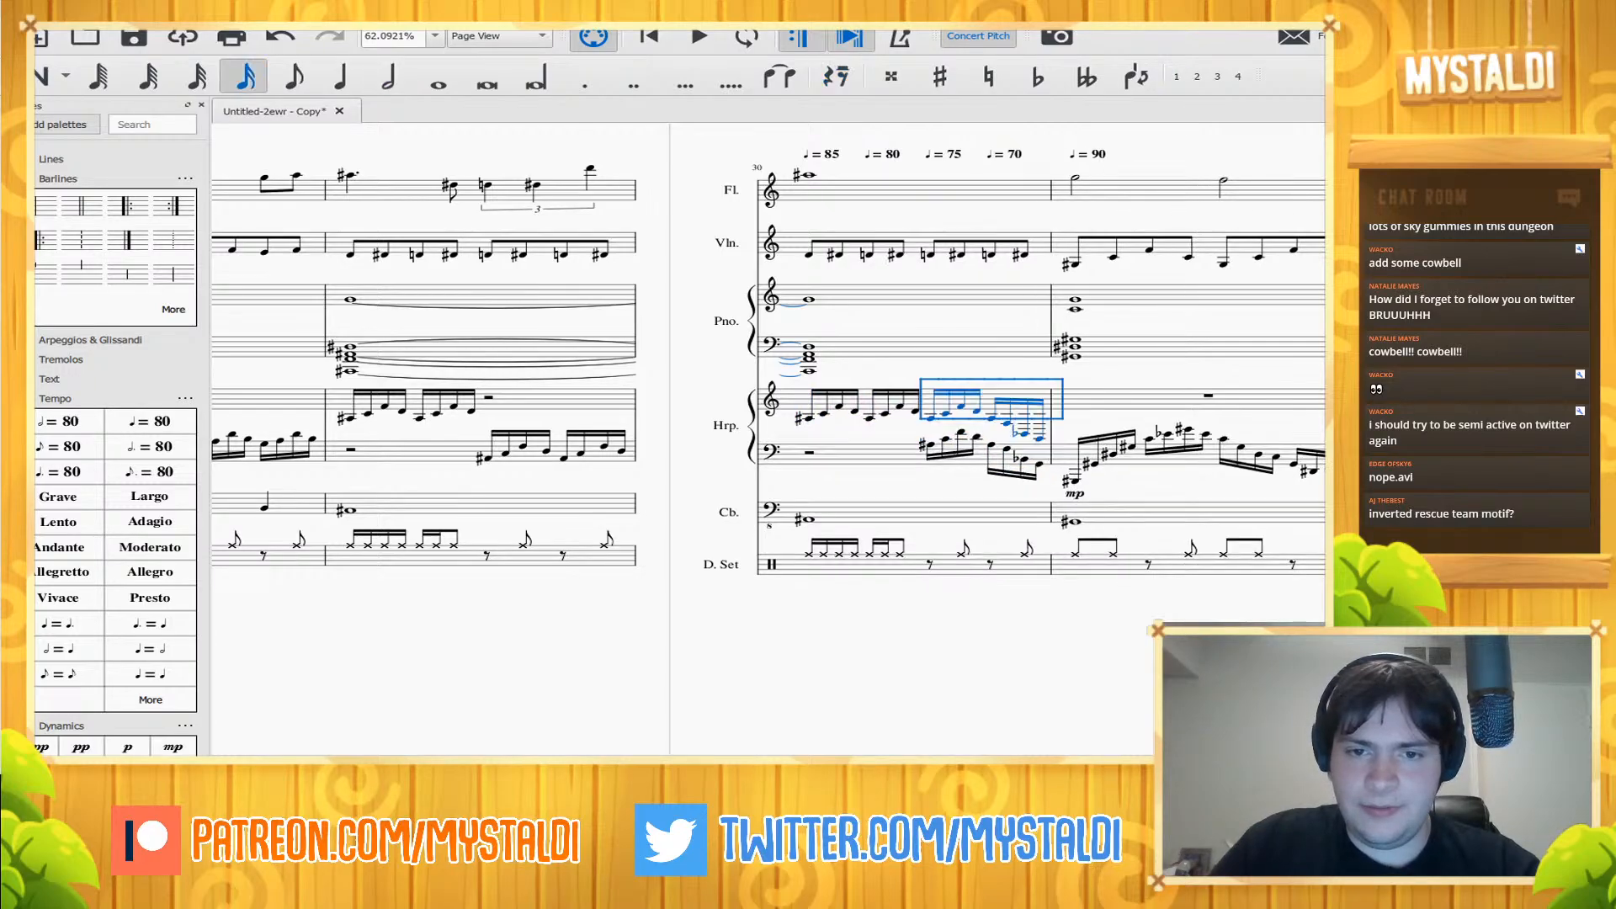
key("ctrl+Up")
- Play back the doubled harp run in measure 30 and delete its treble-staff copy
key("space")
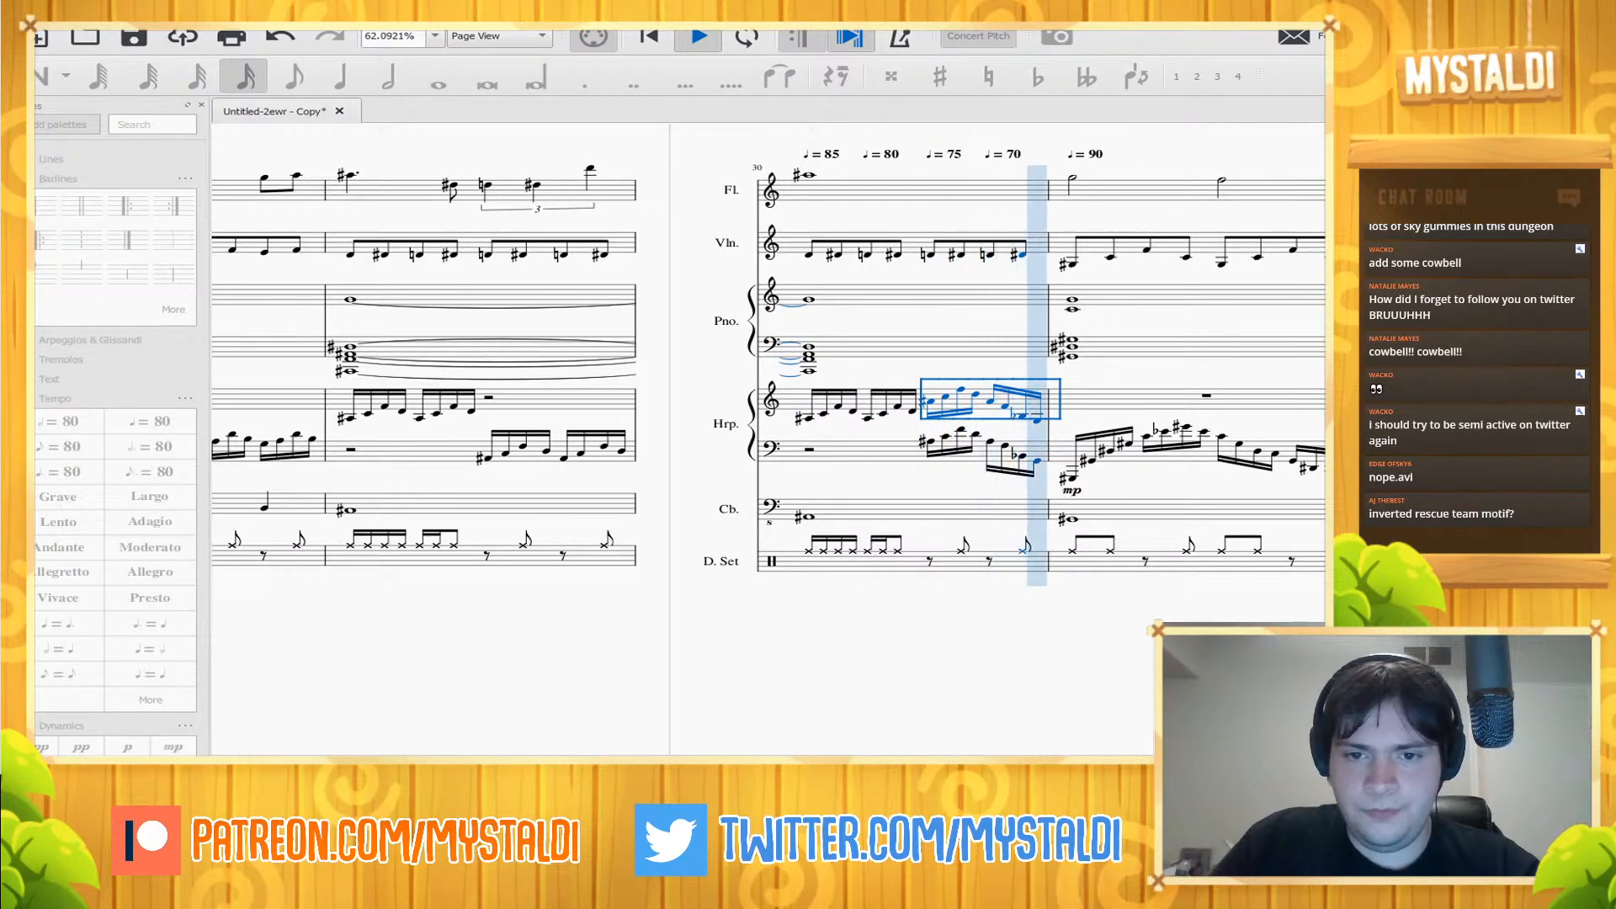
key("space")
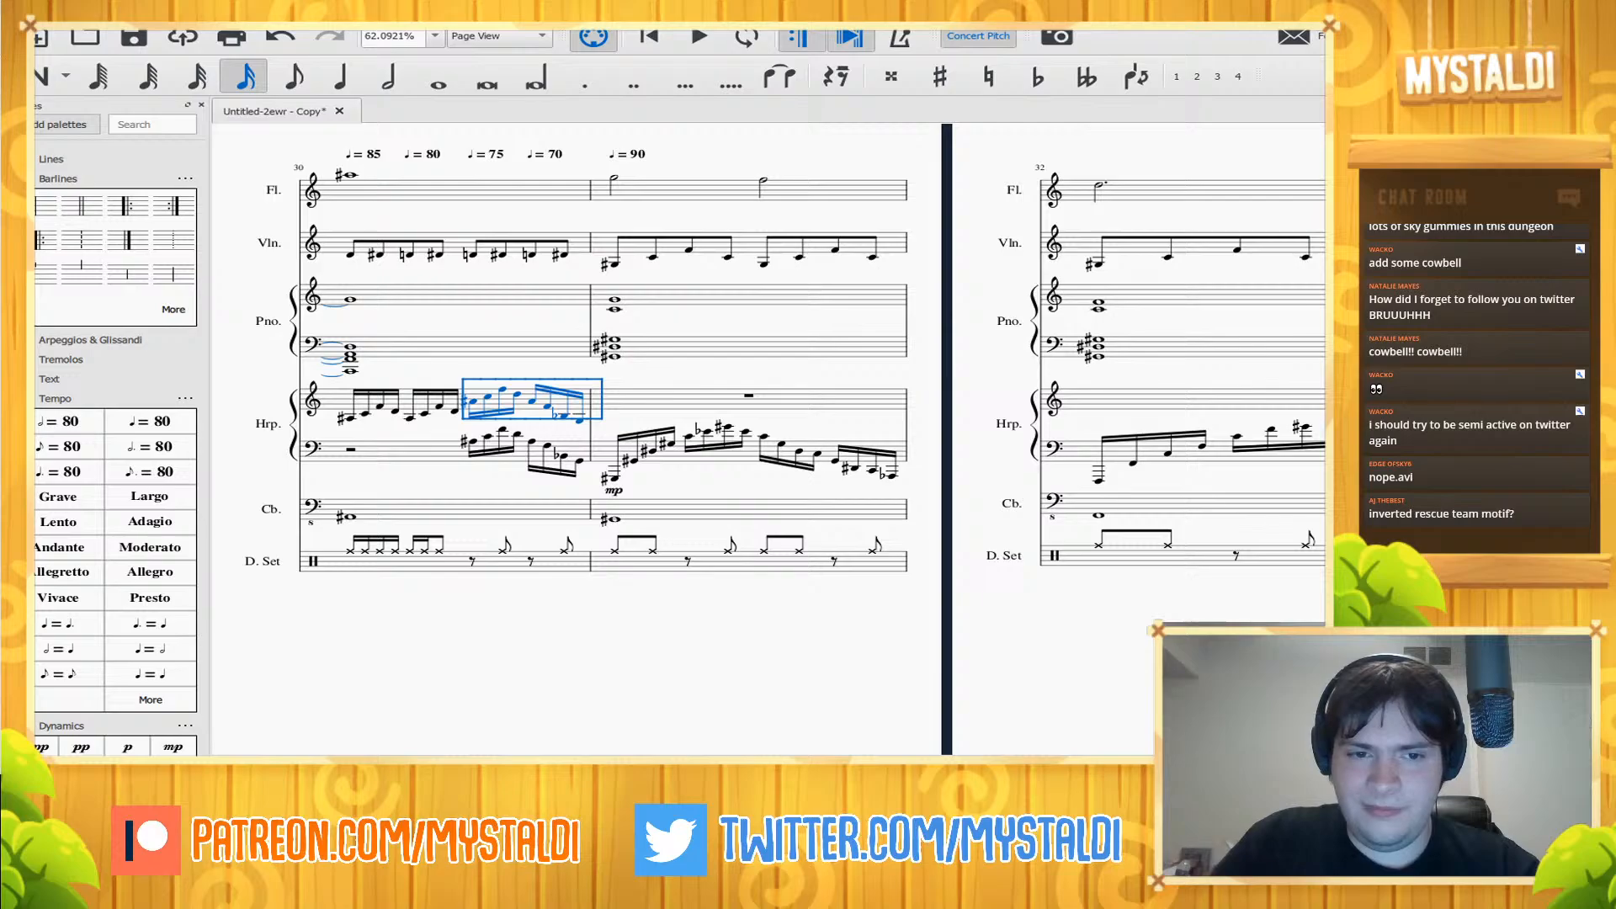
key("Delete")
- Play back the score from section B through the slowdown into measure 31
scroll(768, 437, "left", 4)
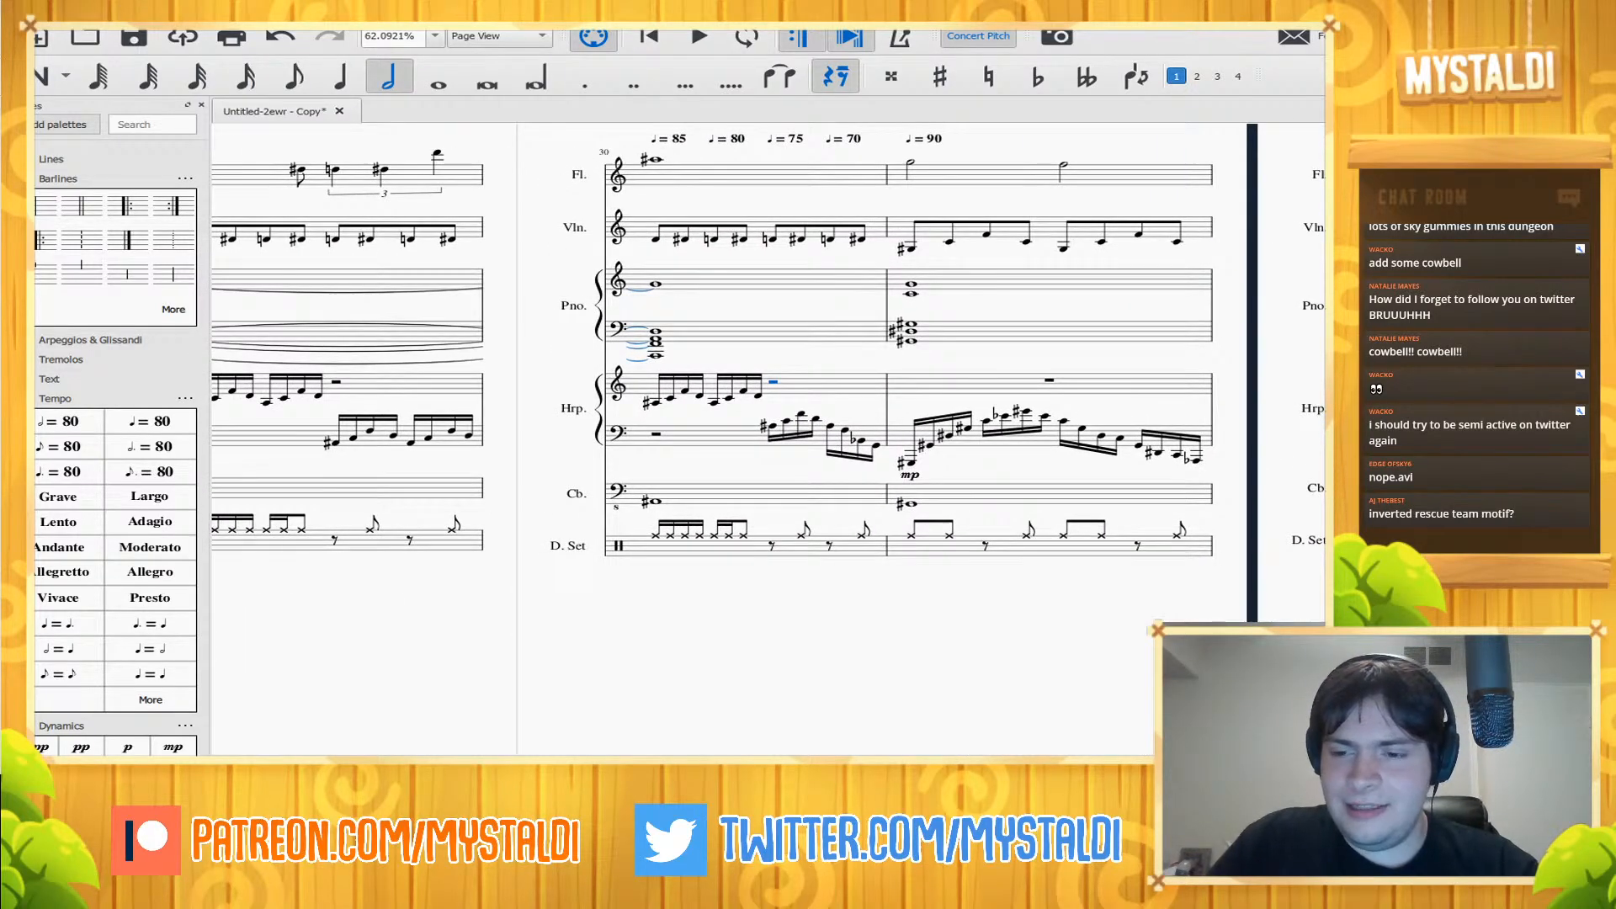
scroll(768, 438, "left", 2)
scroll(768, 437, "left", 3)
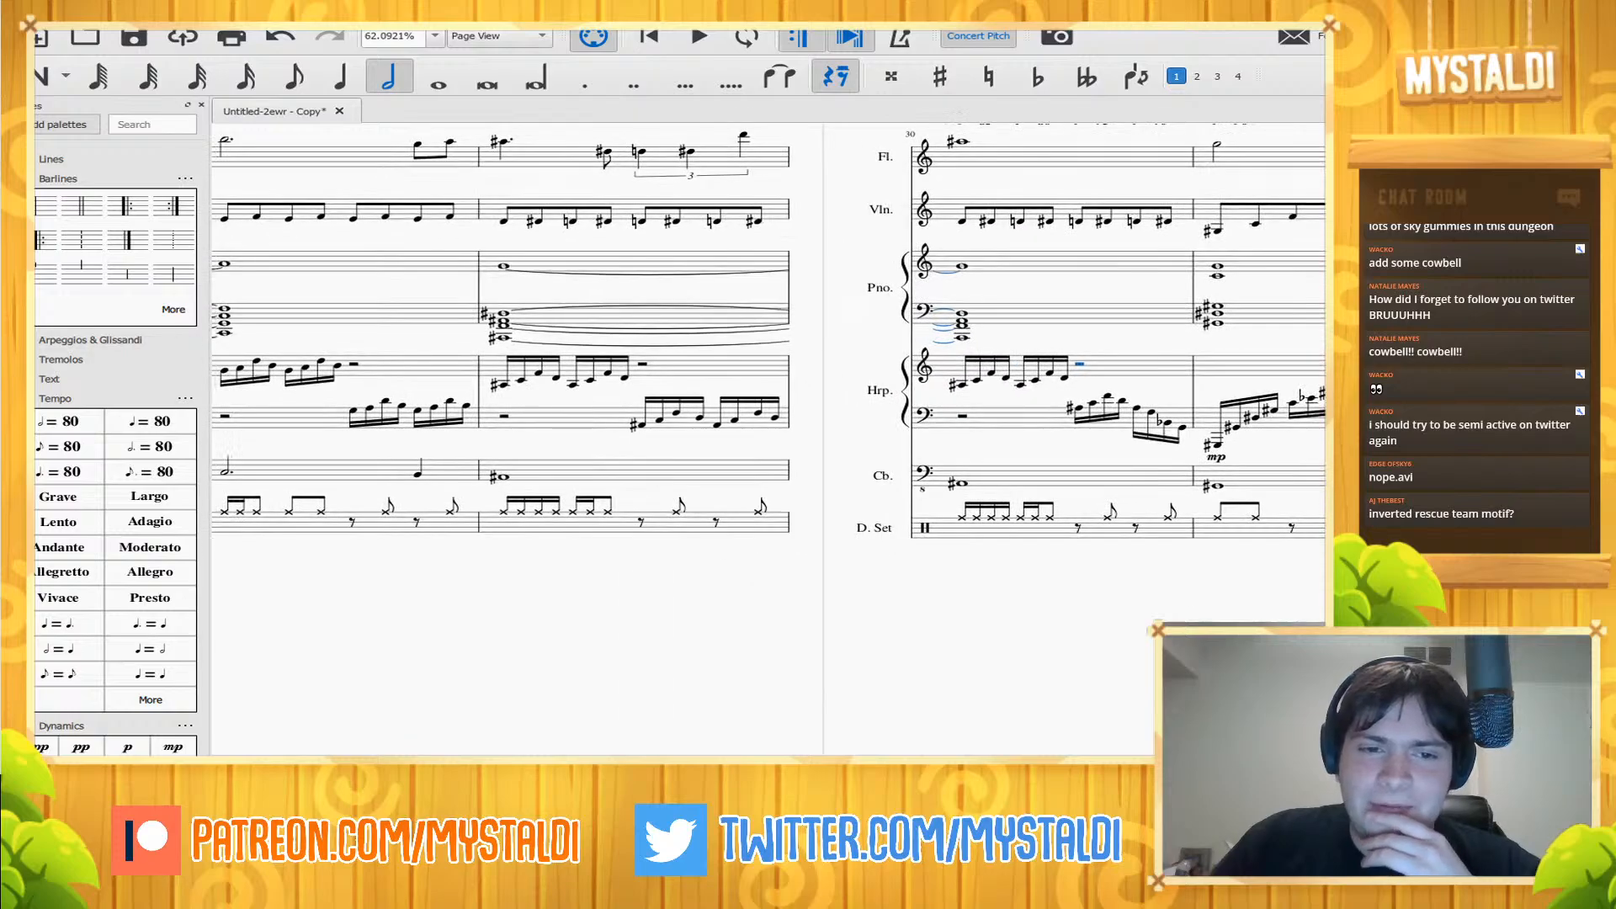
scroll(768, 437, "left", 5)
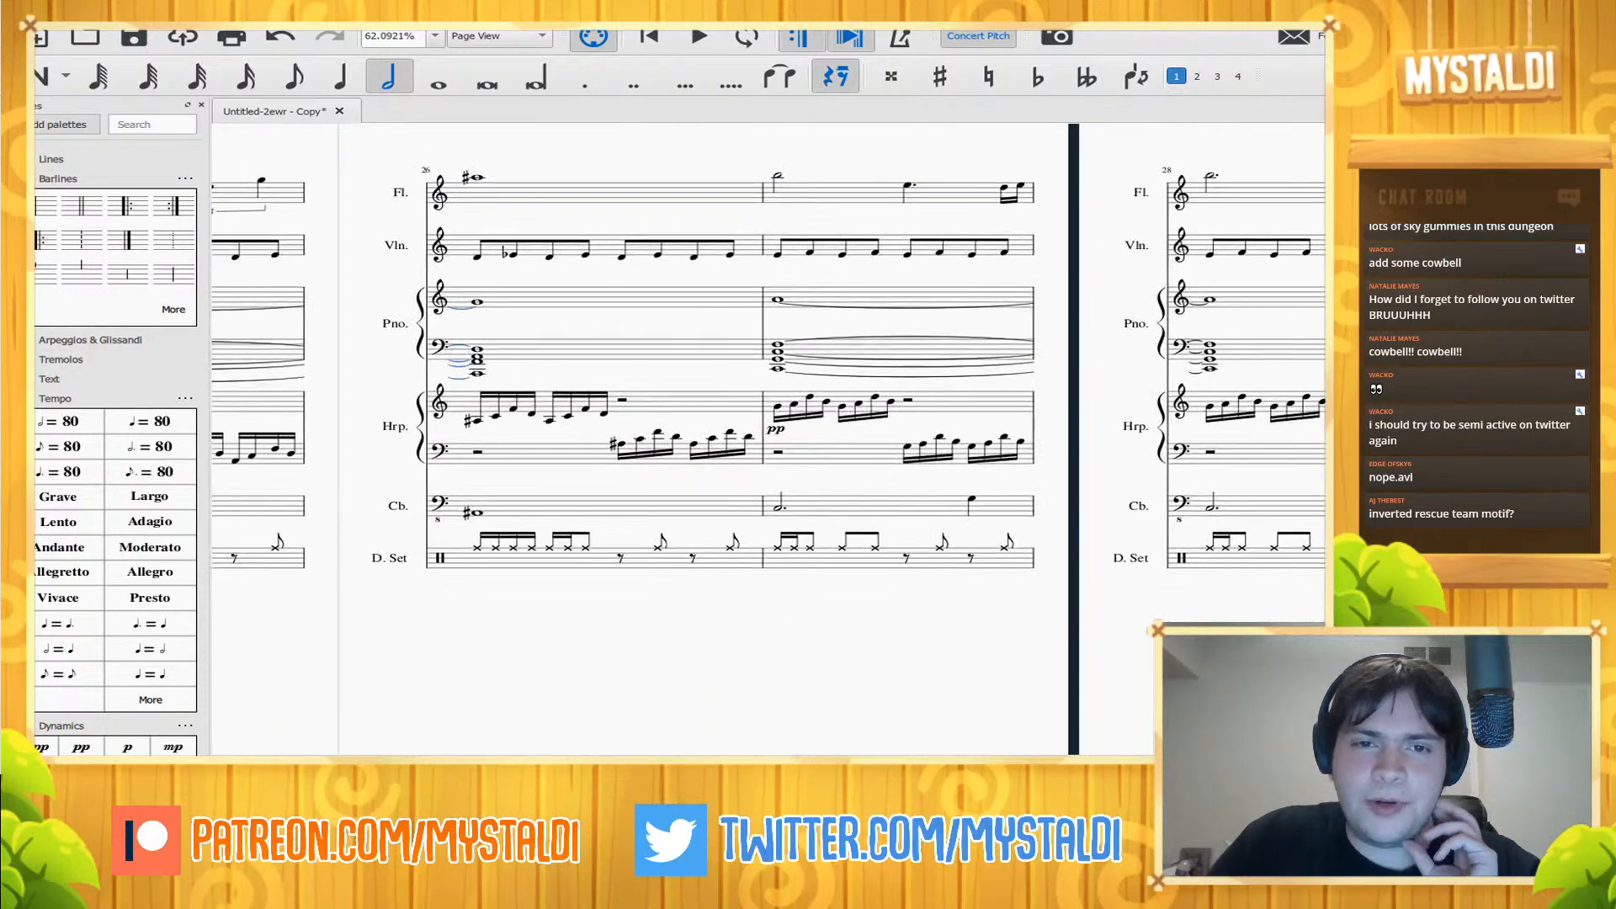
key("ctrl+Home")
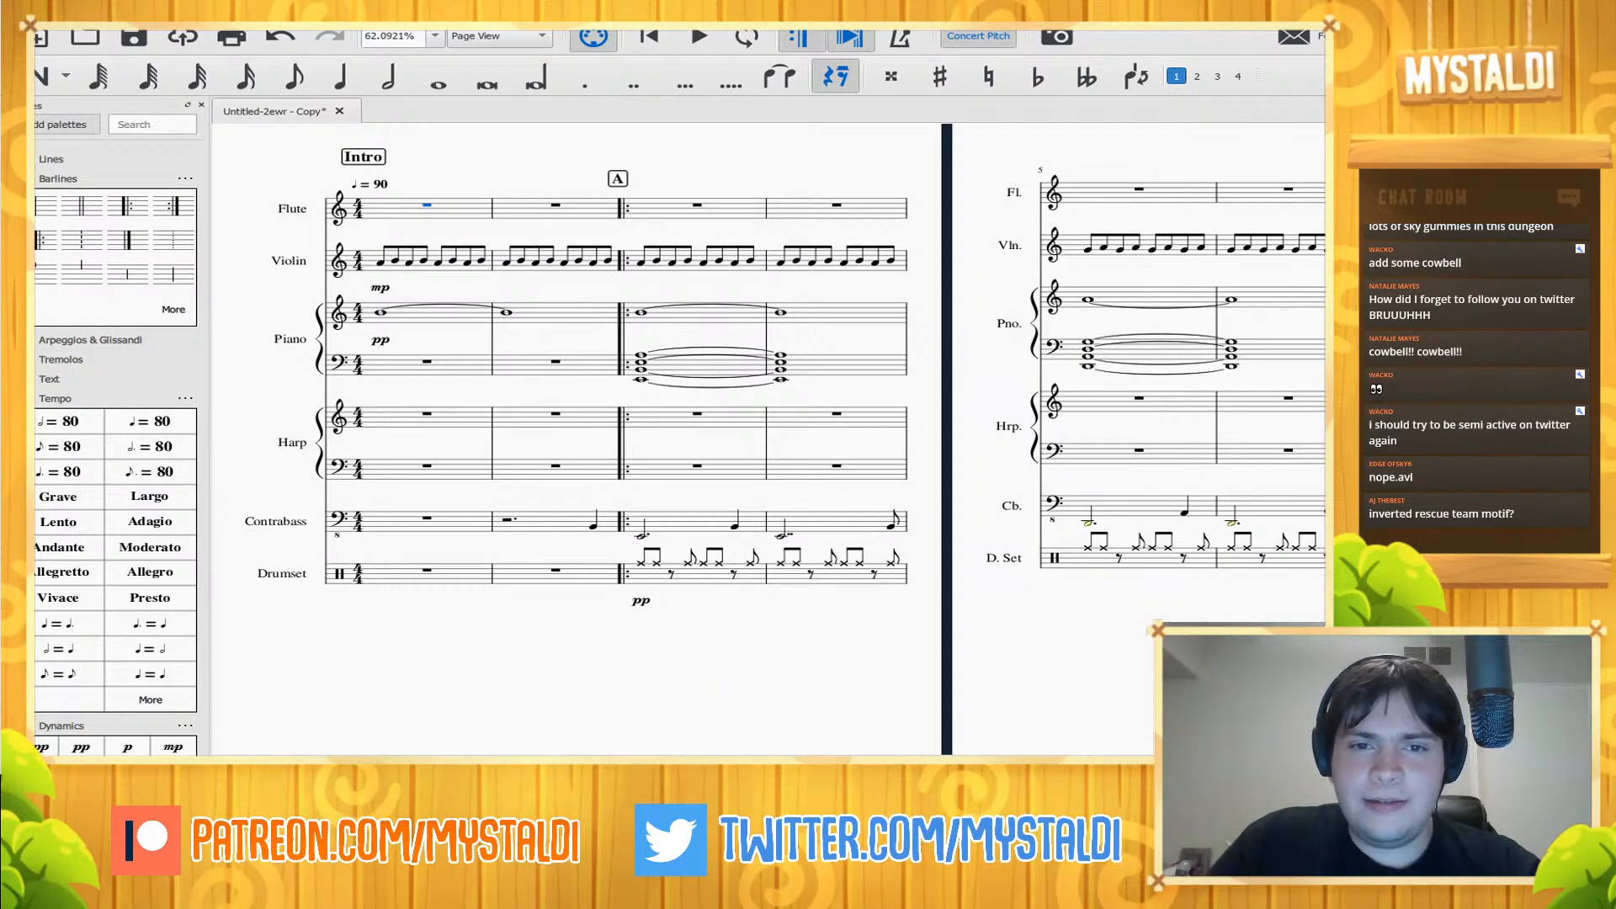
scroll(768, 438, "right", 10)
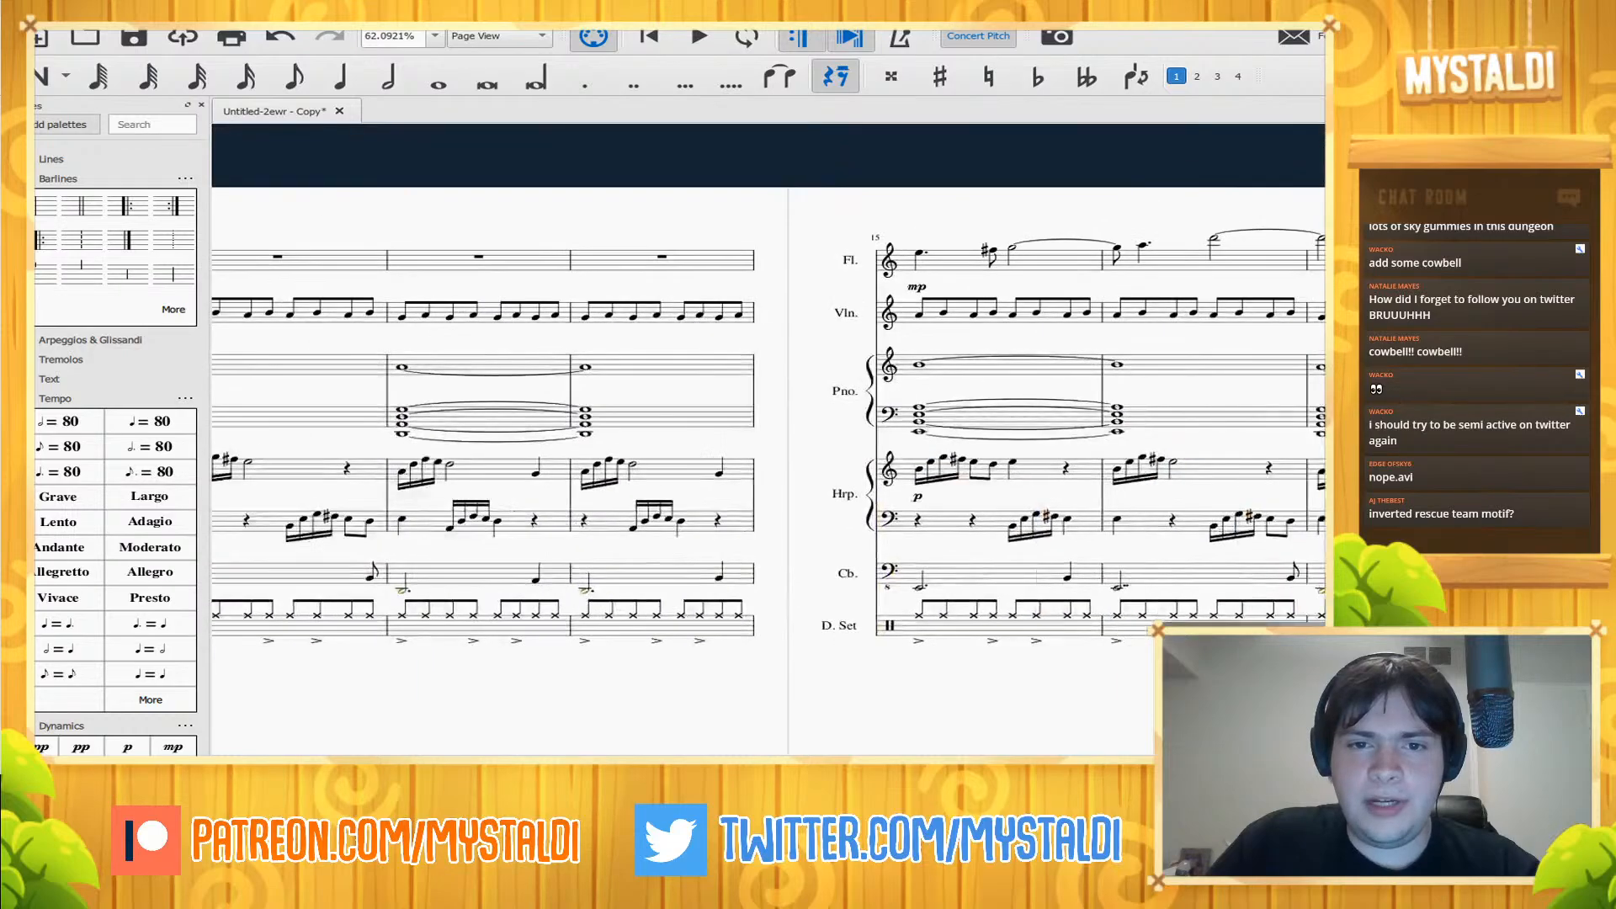
scroll(768, 438, "right", 5)
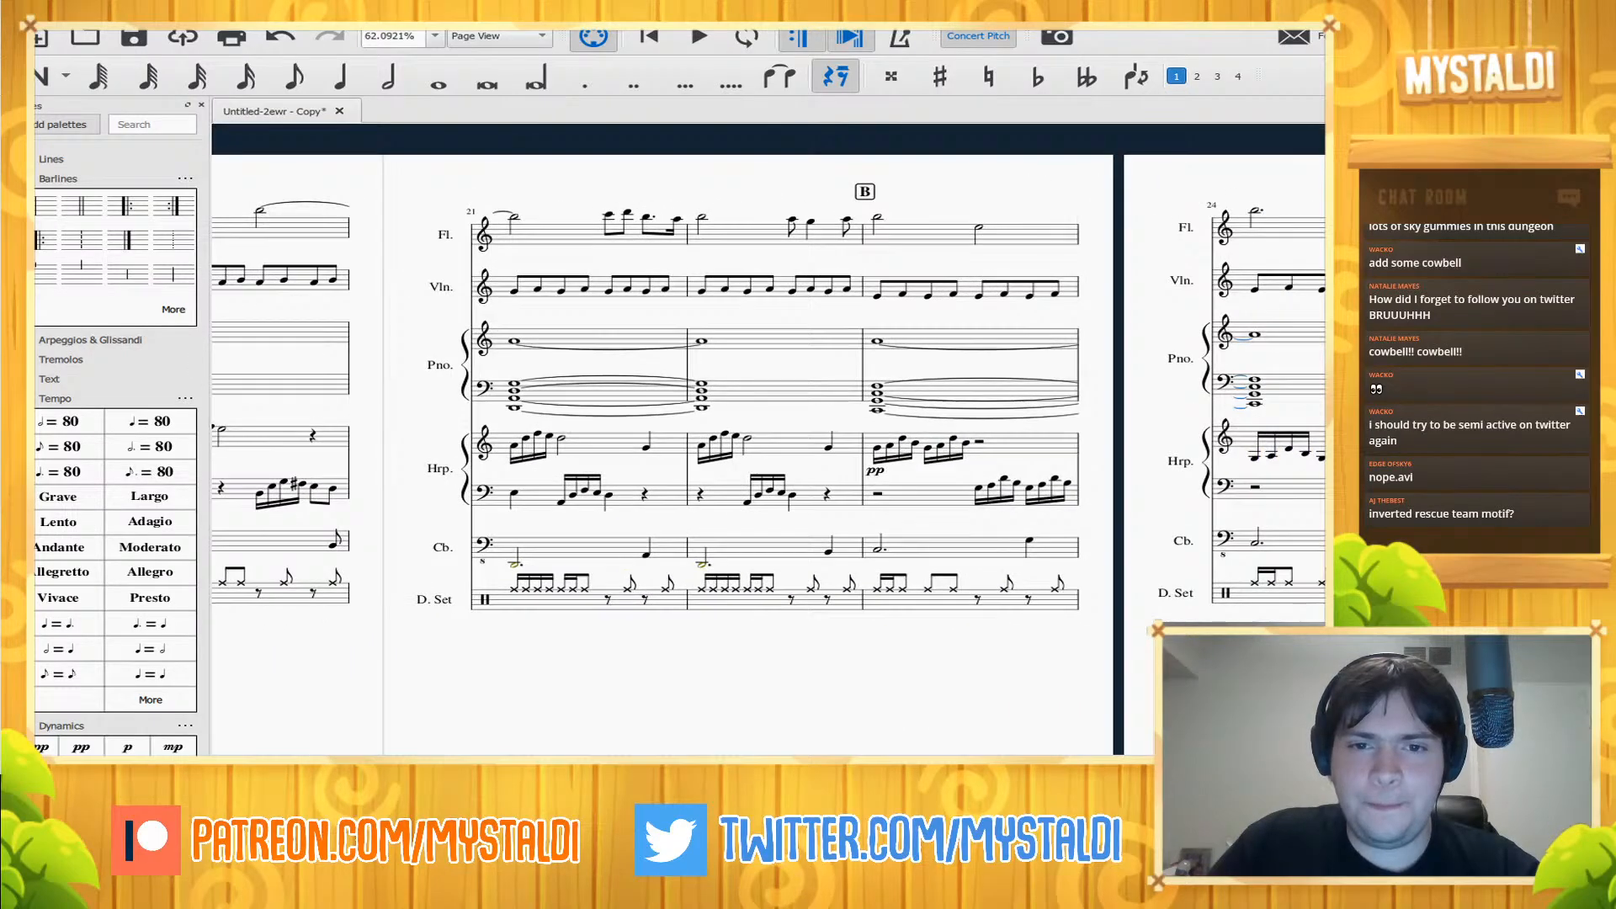
key("space")
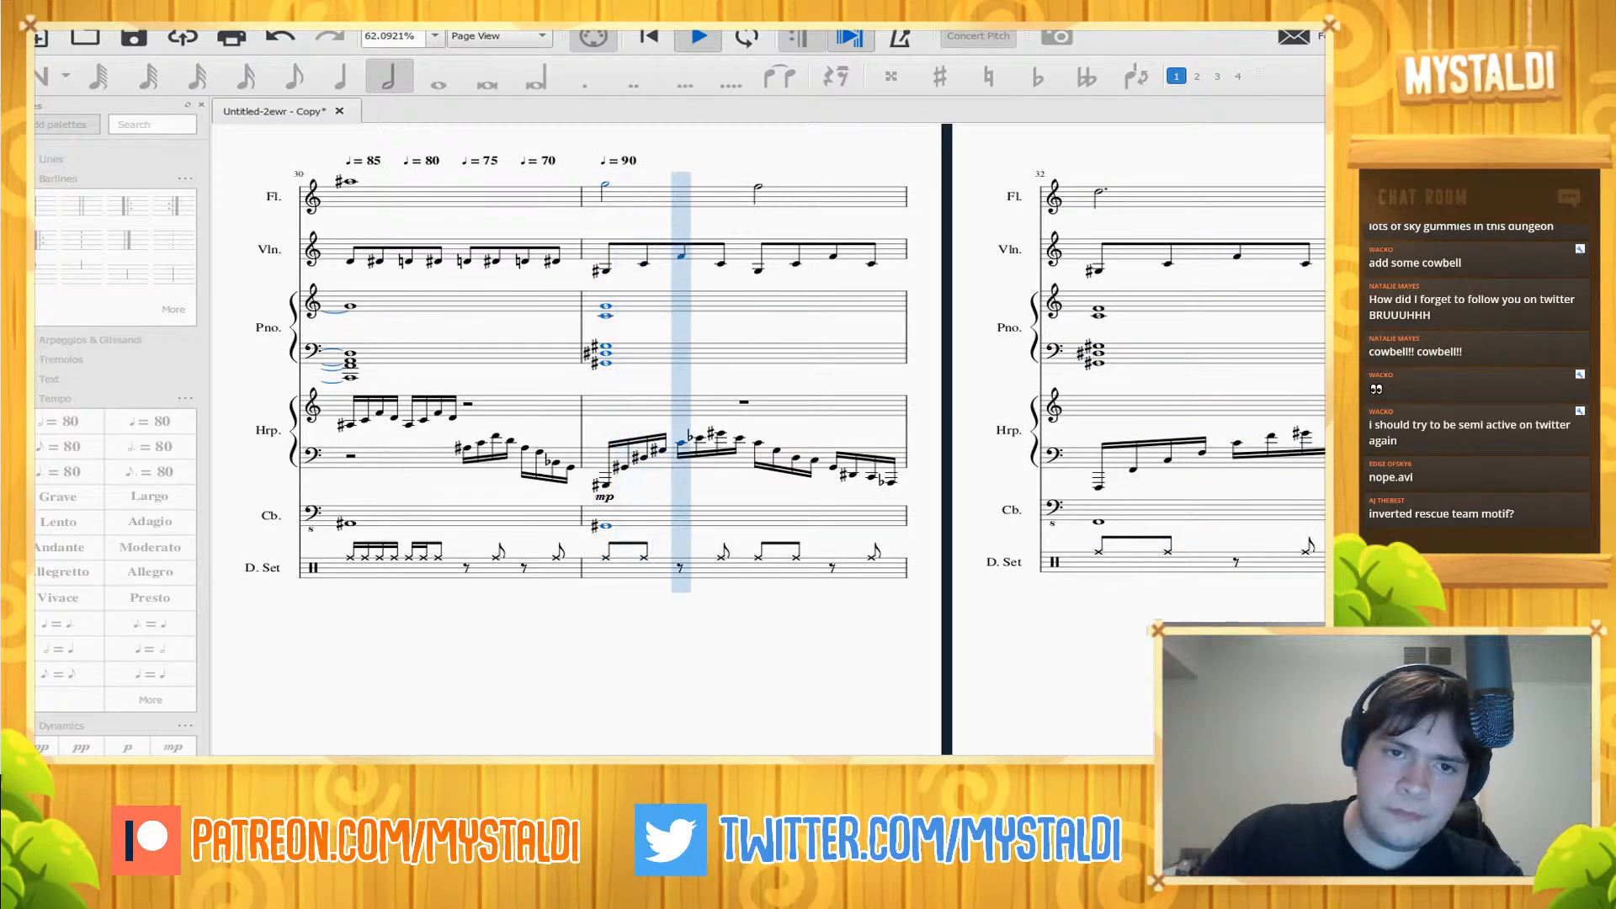
key("space")
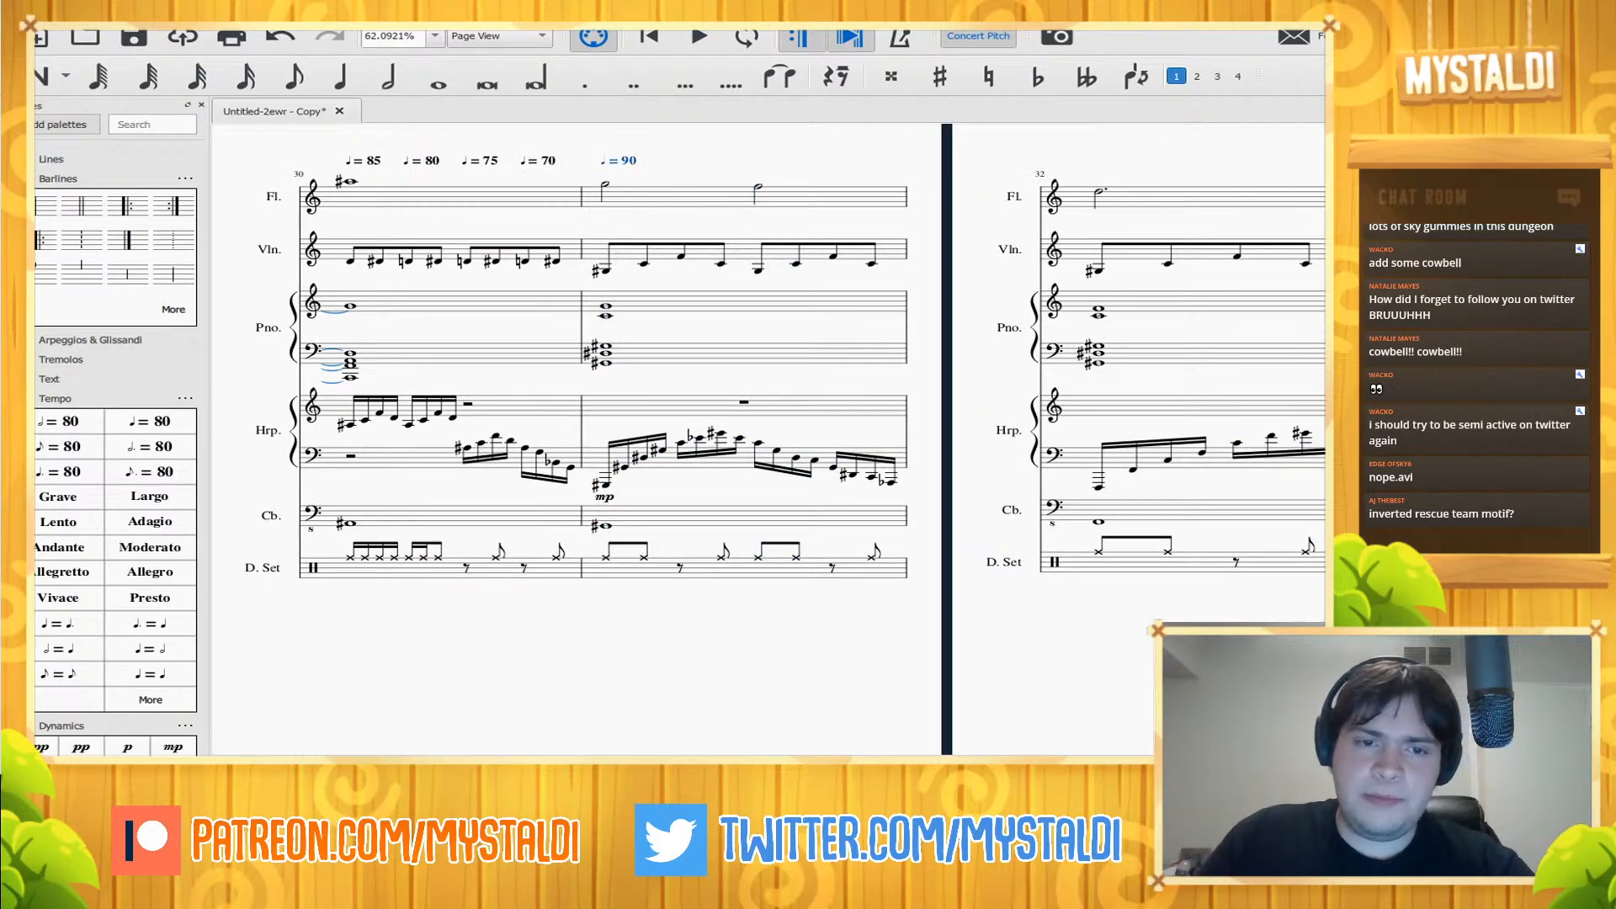
- Copy the 90 tempo marking to the third beat of measure 31 and set the marking on its first beat to 83
left_click(757, 191)
key("ctrl+v")
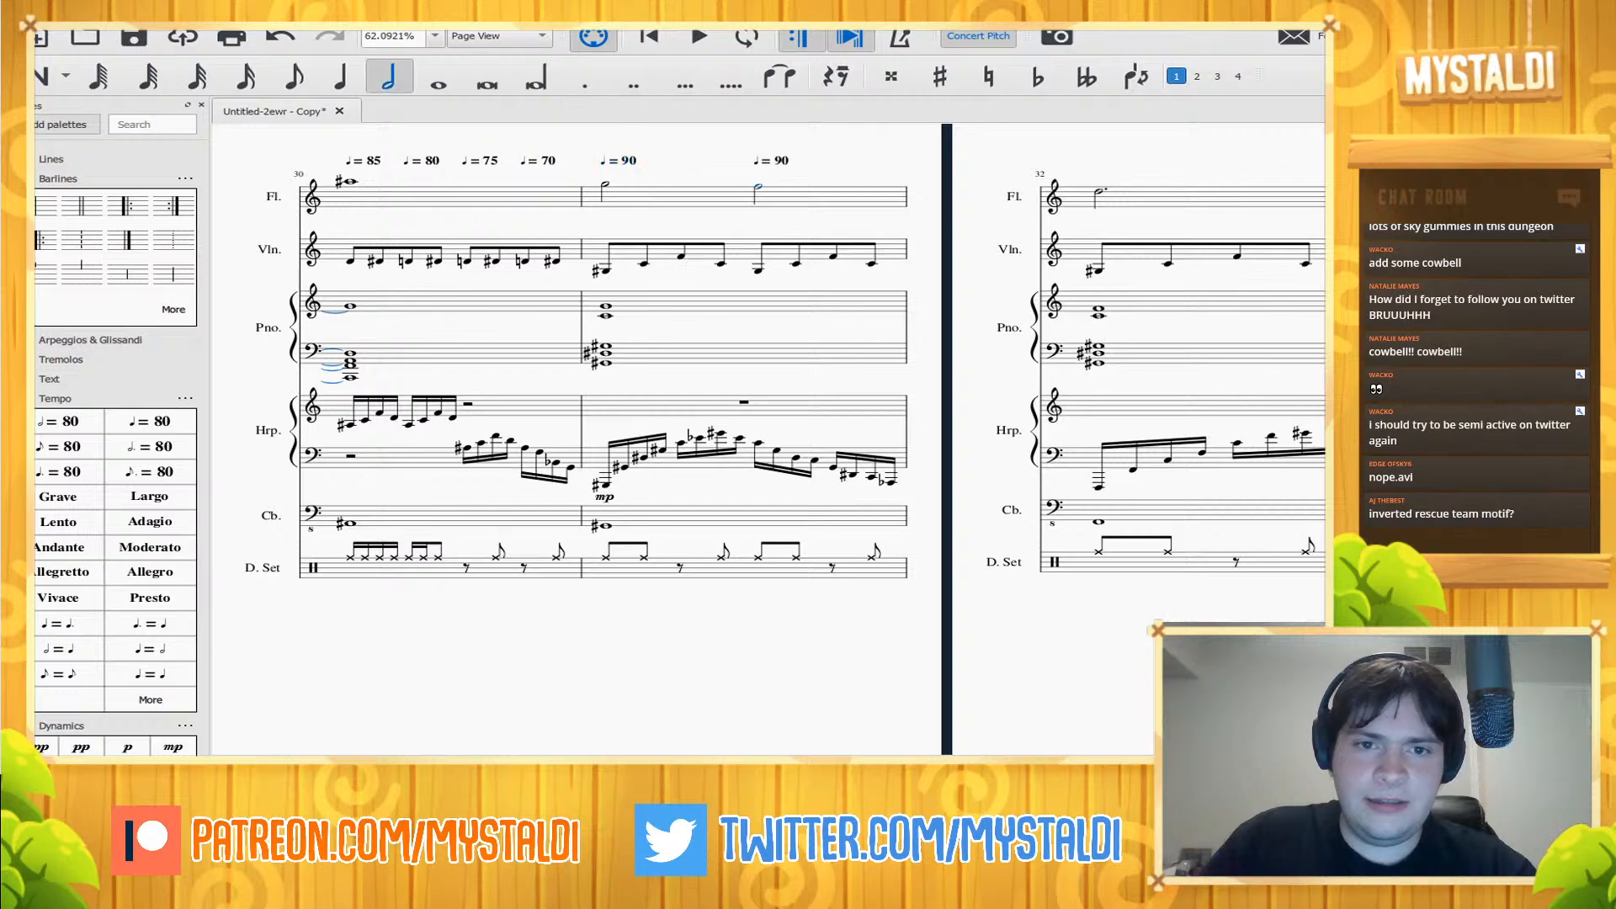
double_click(619, 160)
key("ctrl+a")
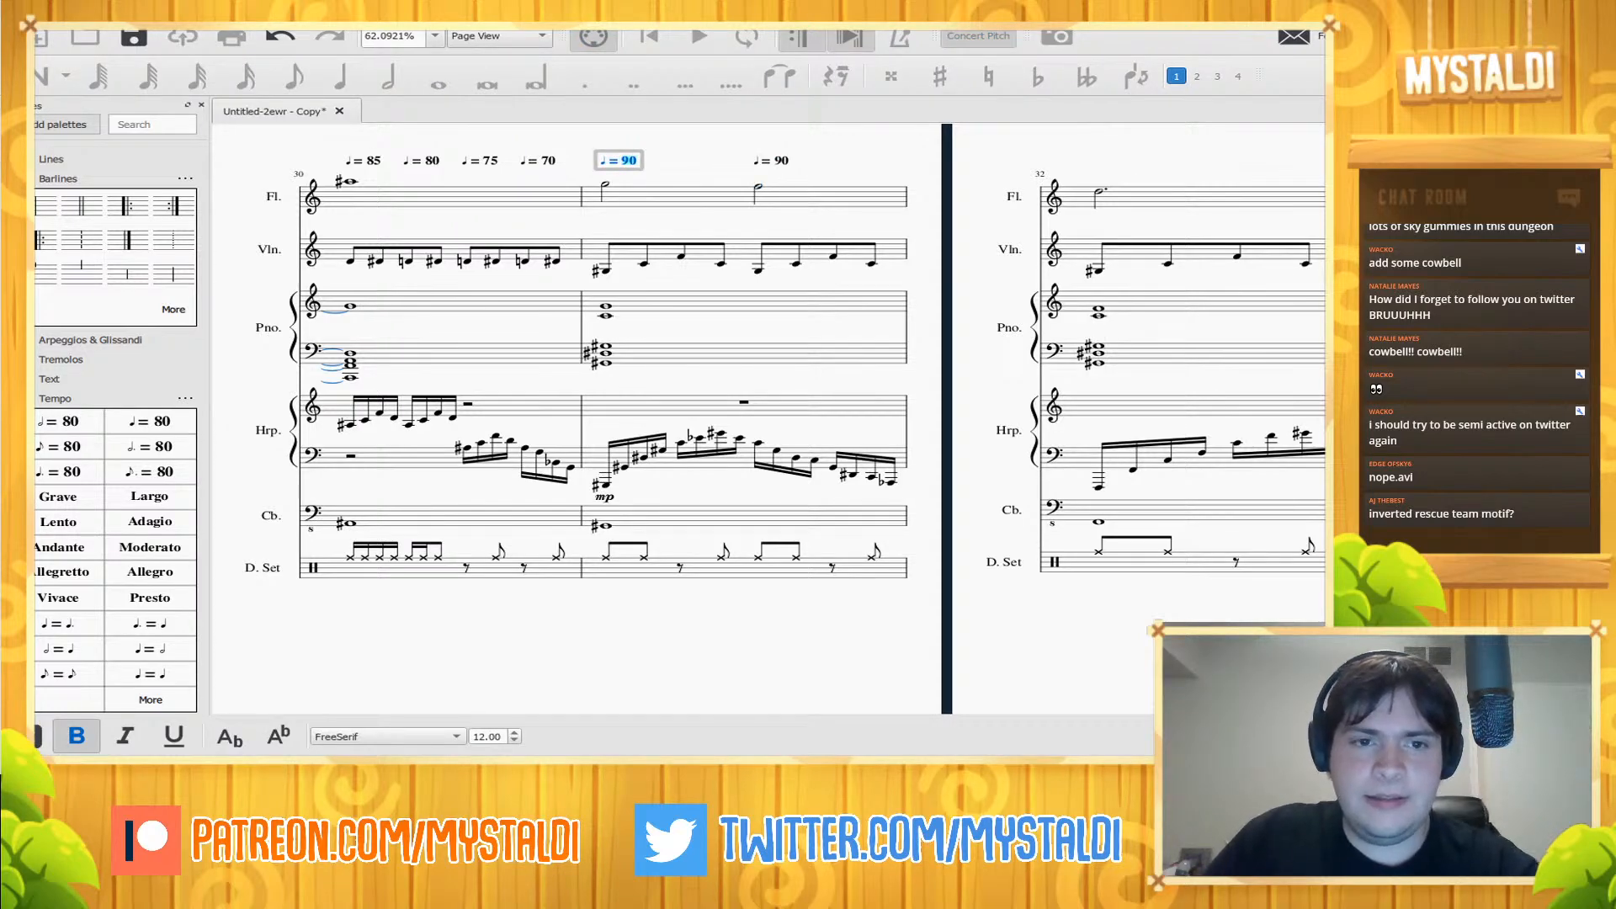
type("8")
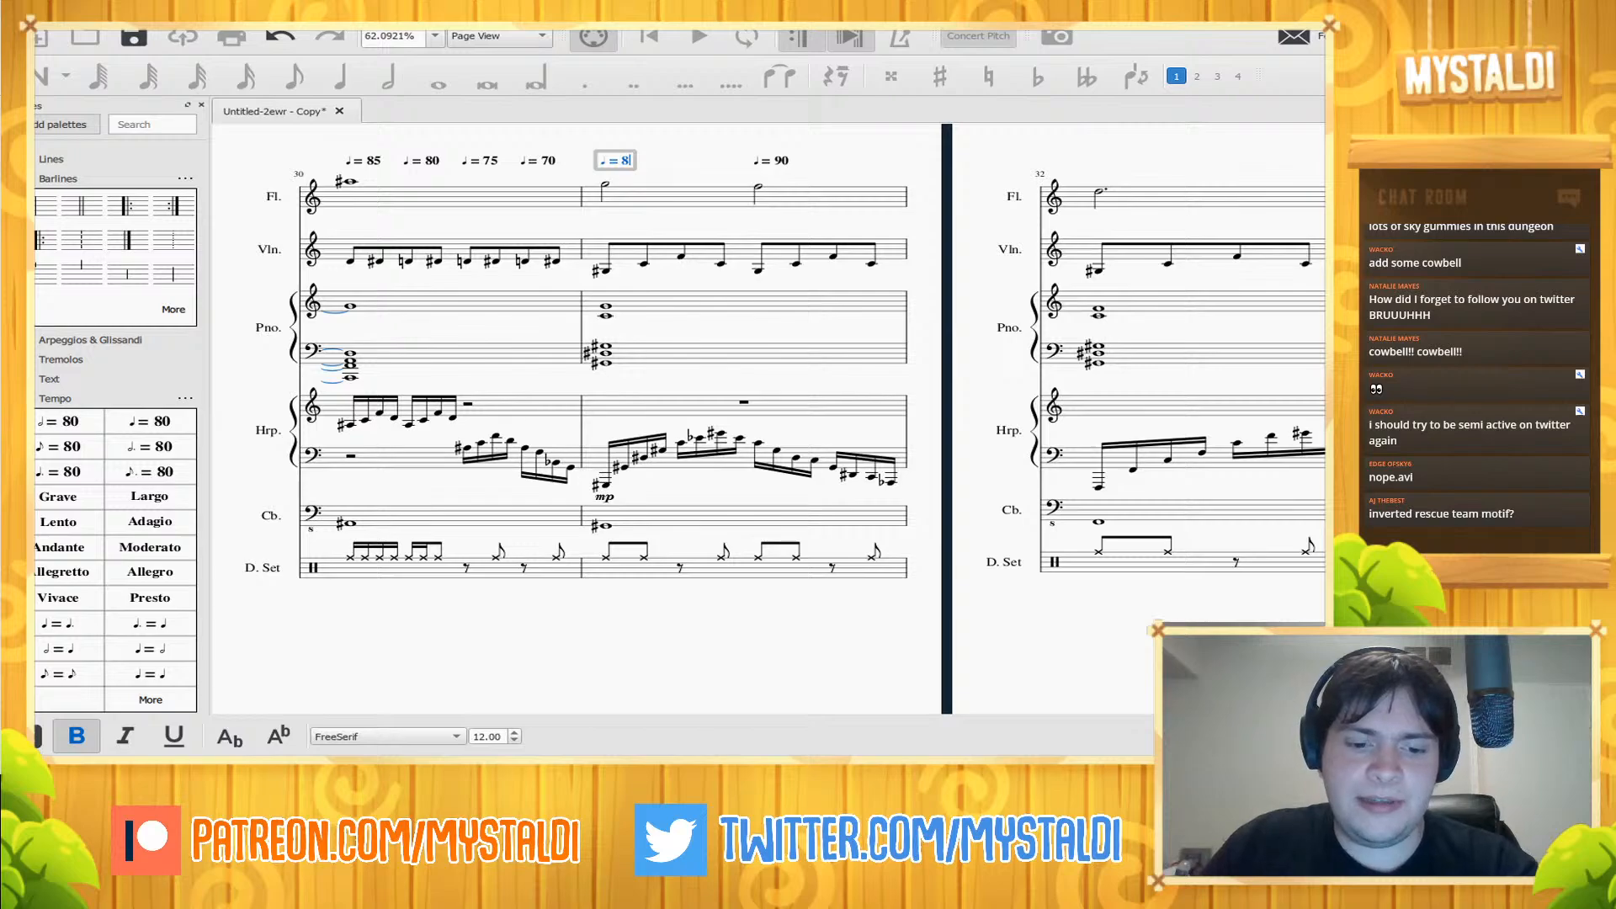
type("5")
key("BackSpace")
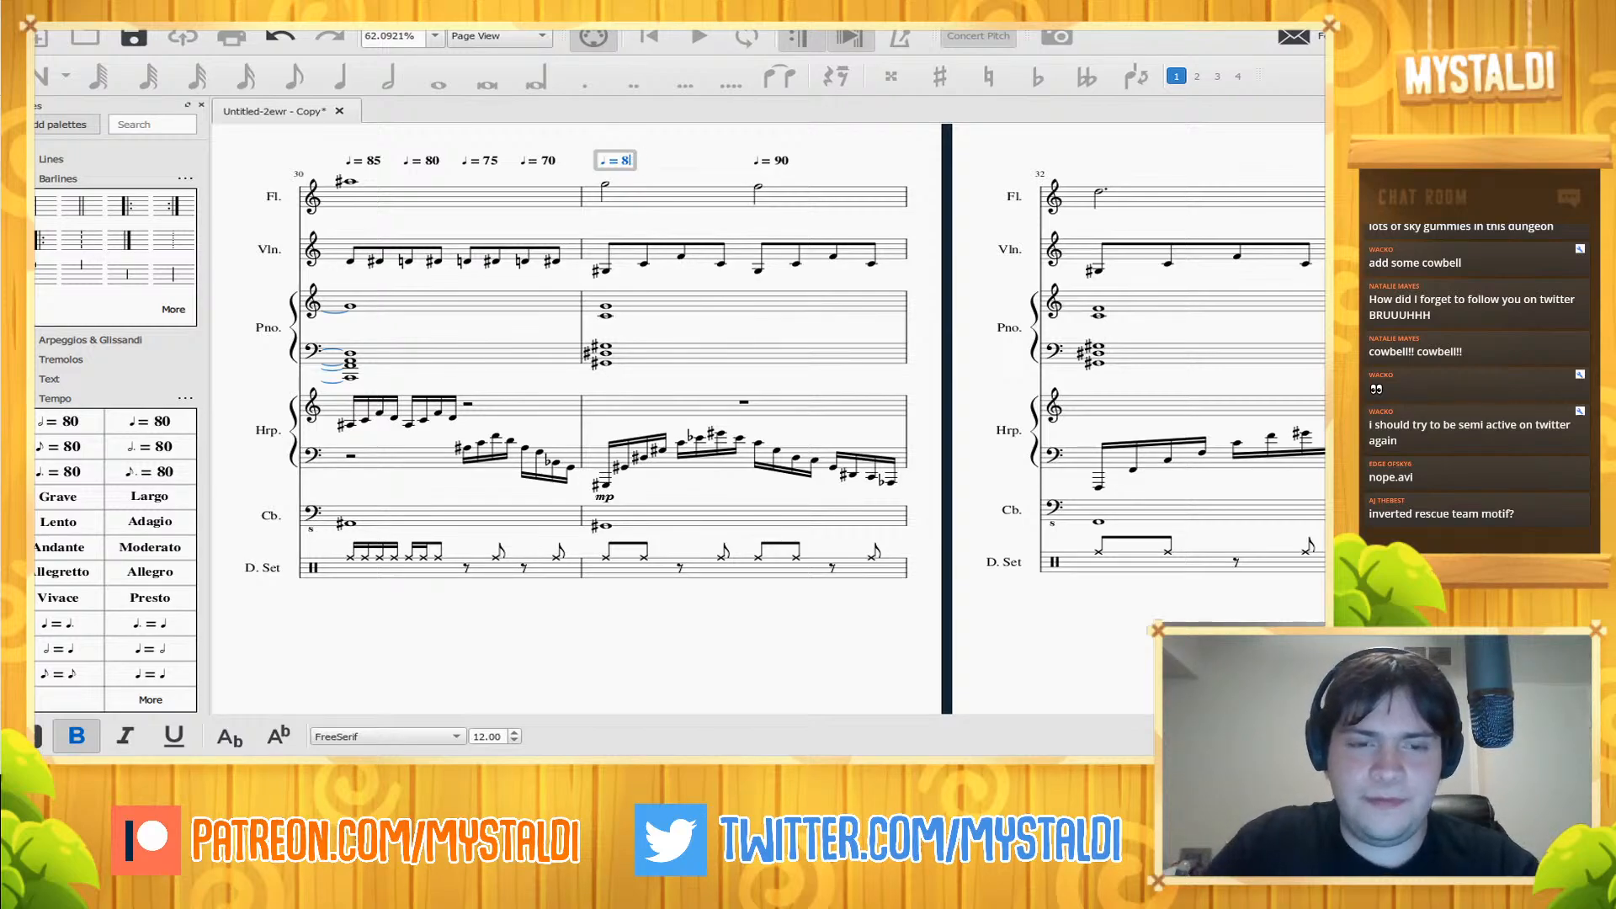
type("3")
key("Escape")
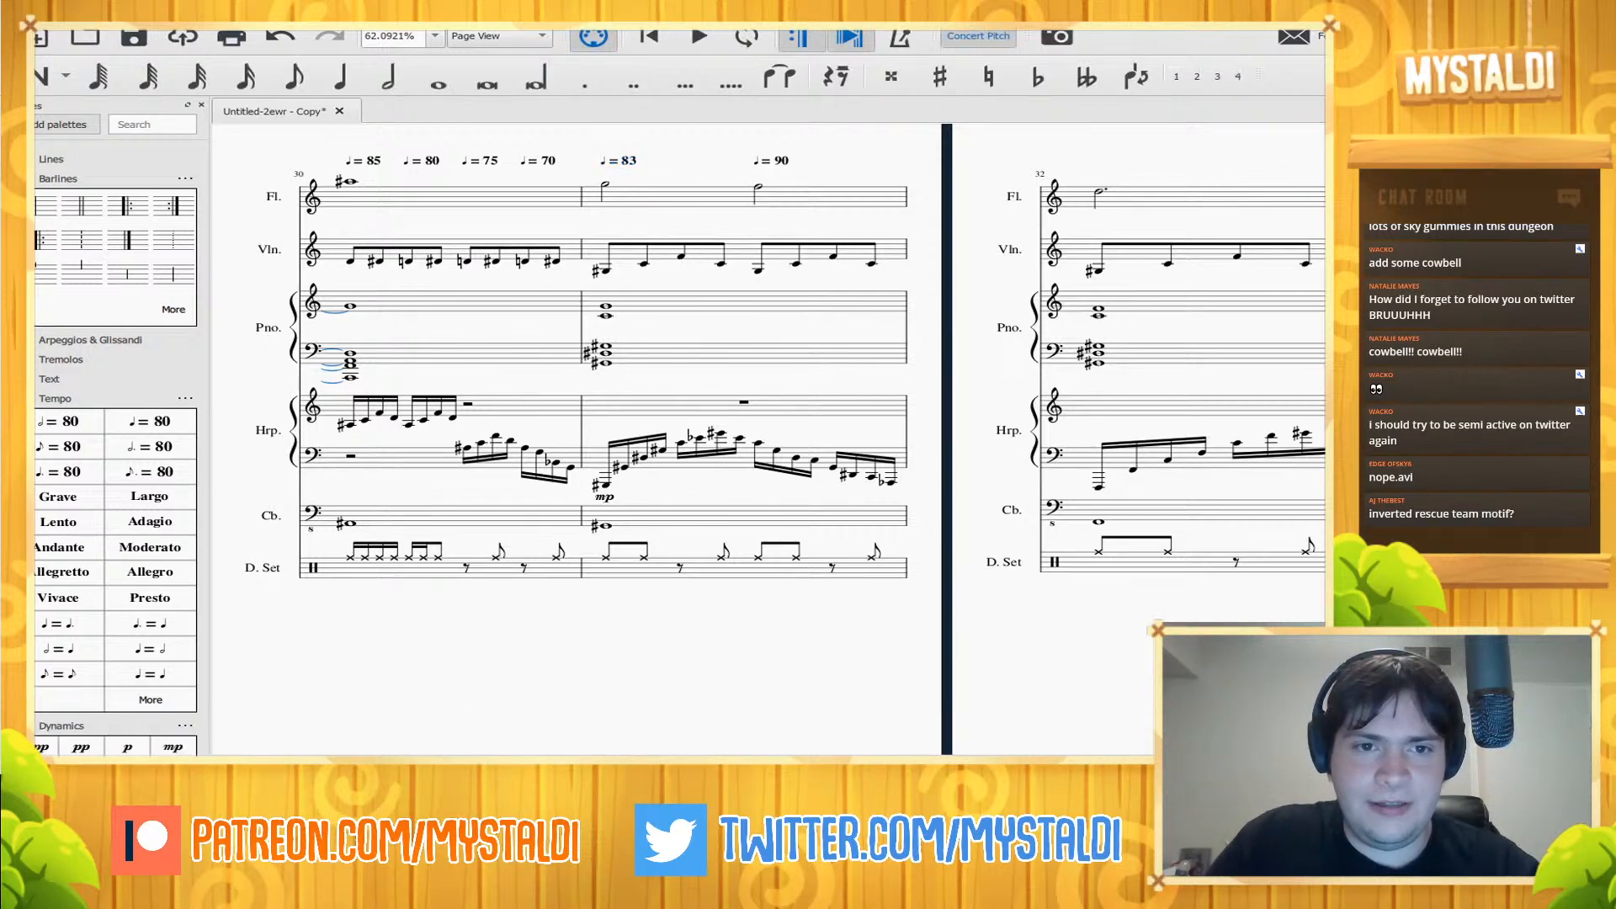
- Add a tempo marking of 86 on the second beat of measure 31
left_click(681, 254)
double_click(696, 160)
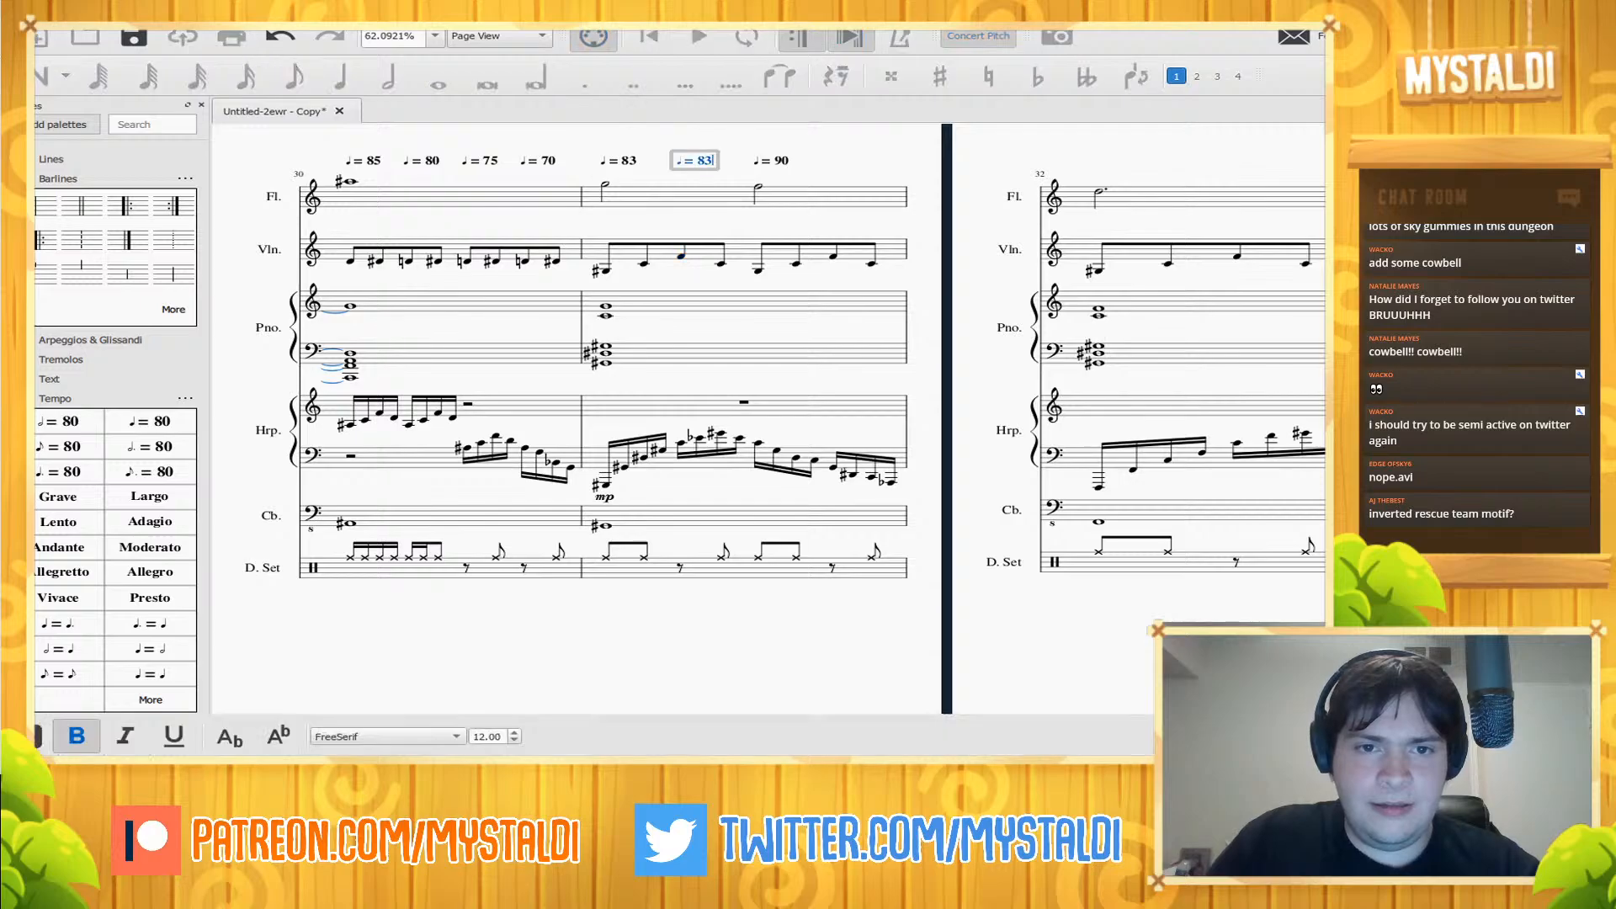
key("BackSpace")
type("6")
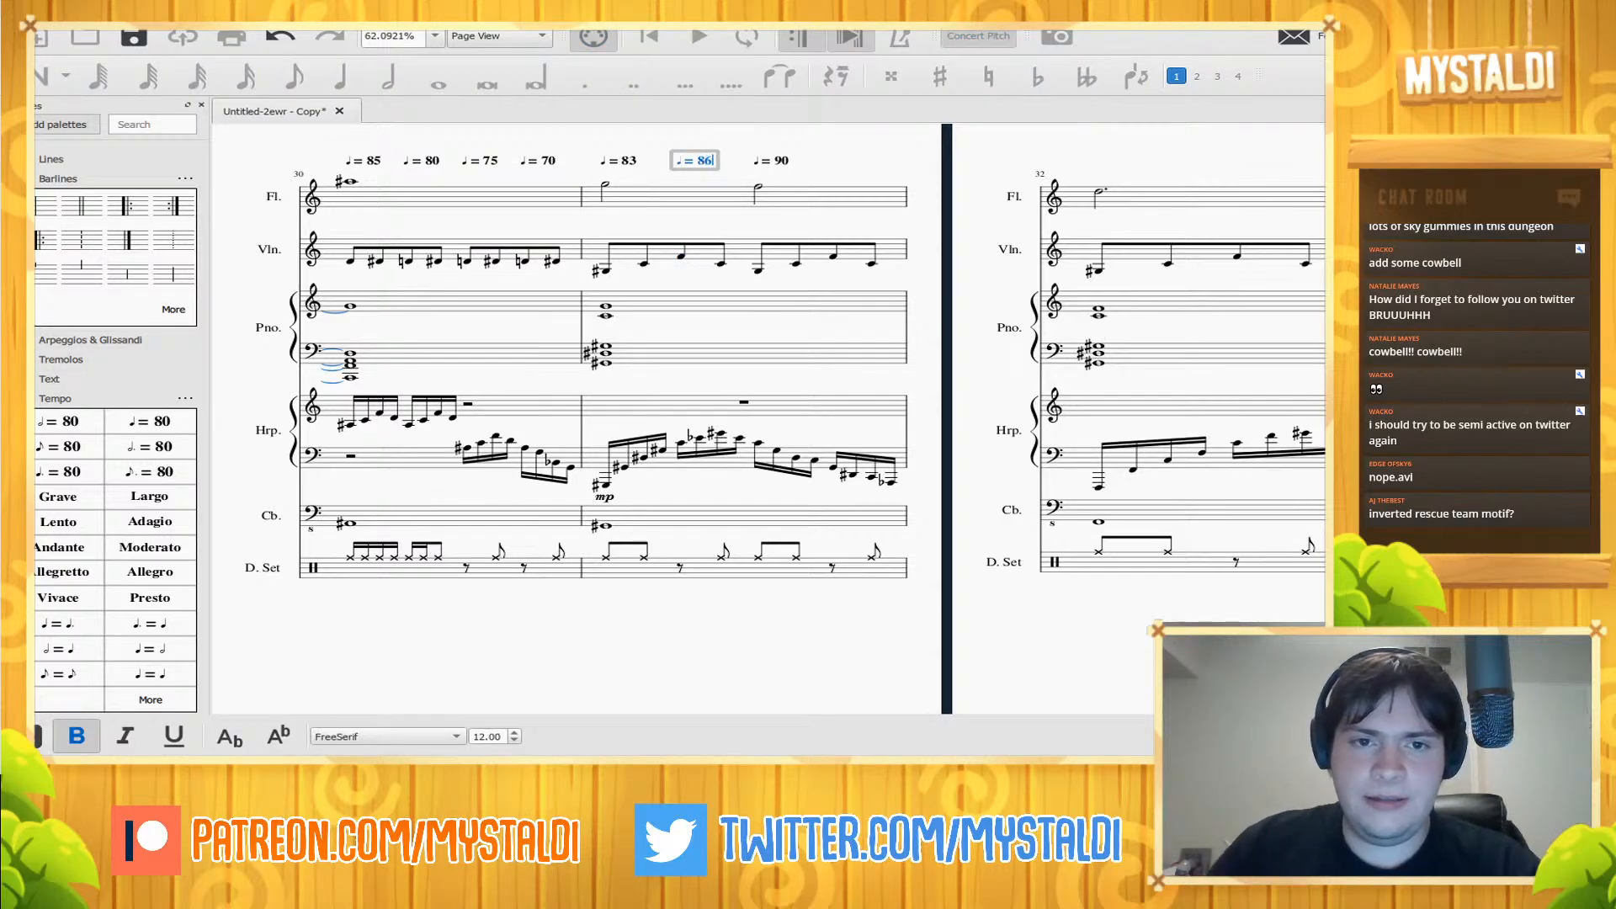
- Play back the passage leading into measure 30's slowdown through the tempo markings of measure 31
key("Escape")
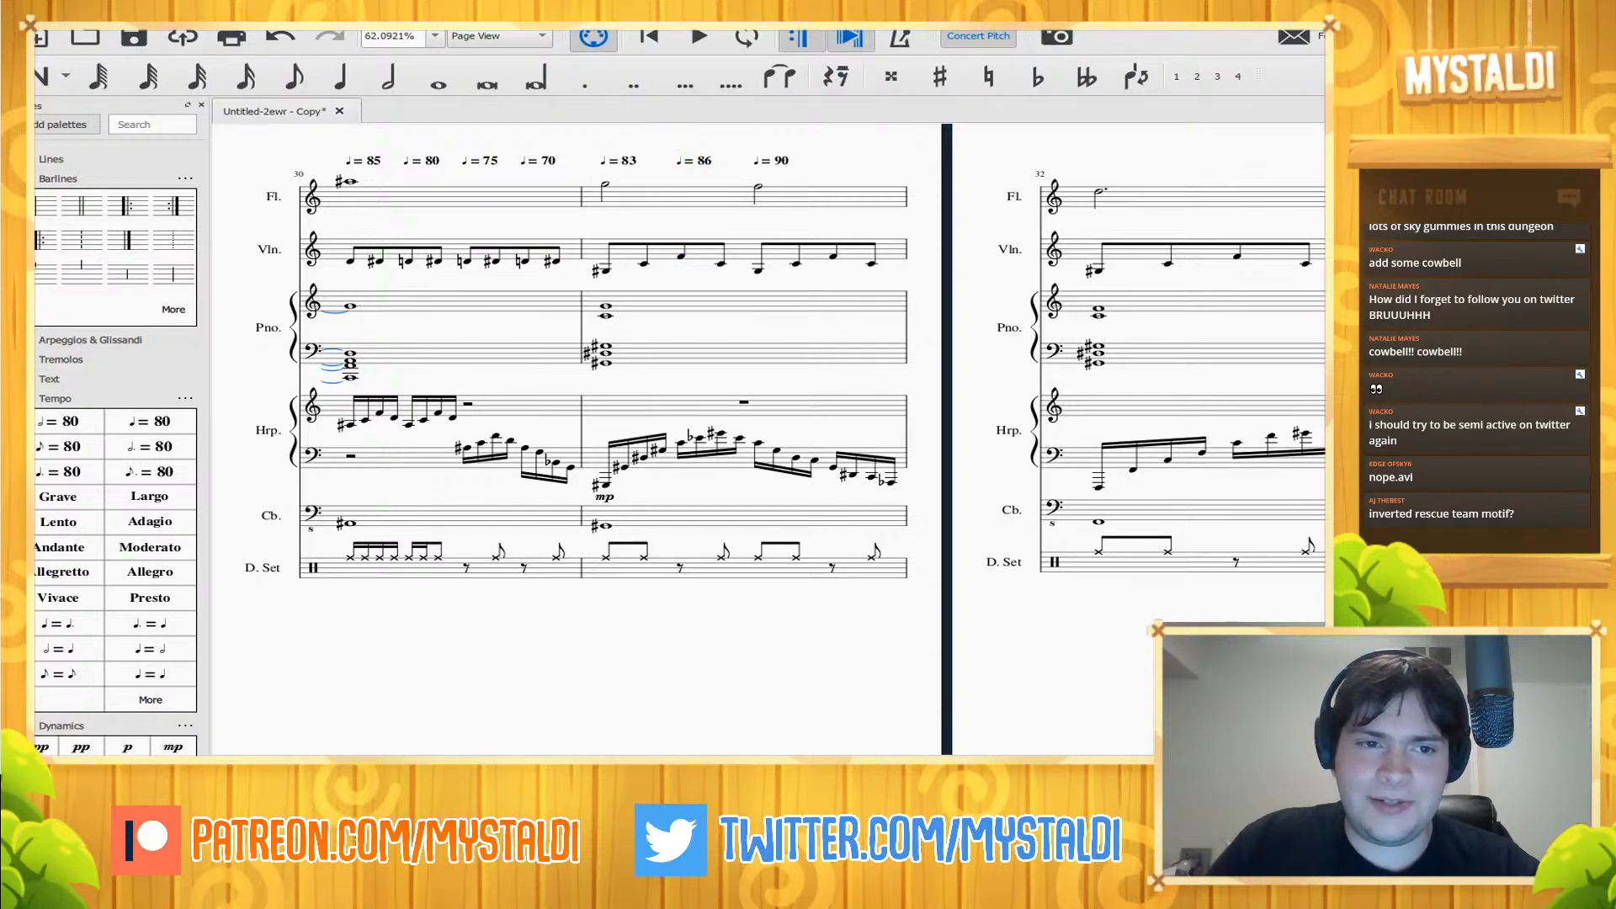
left_click(350, 181)
left_click_drag(404, 640, 892, 658)
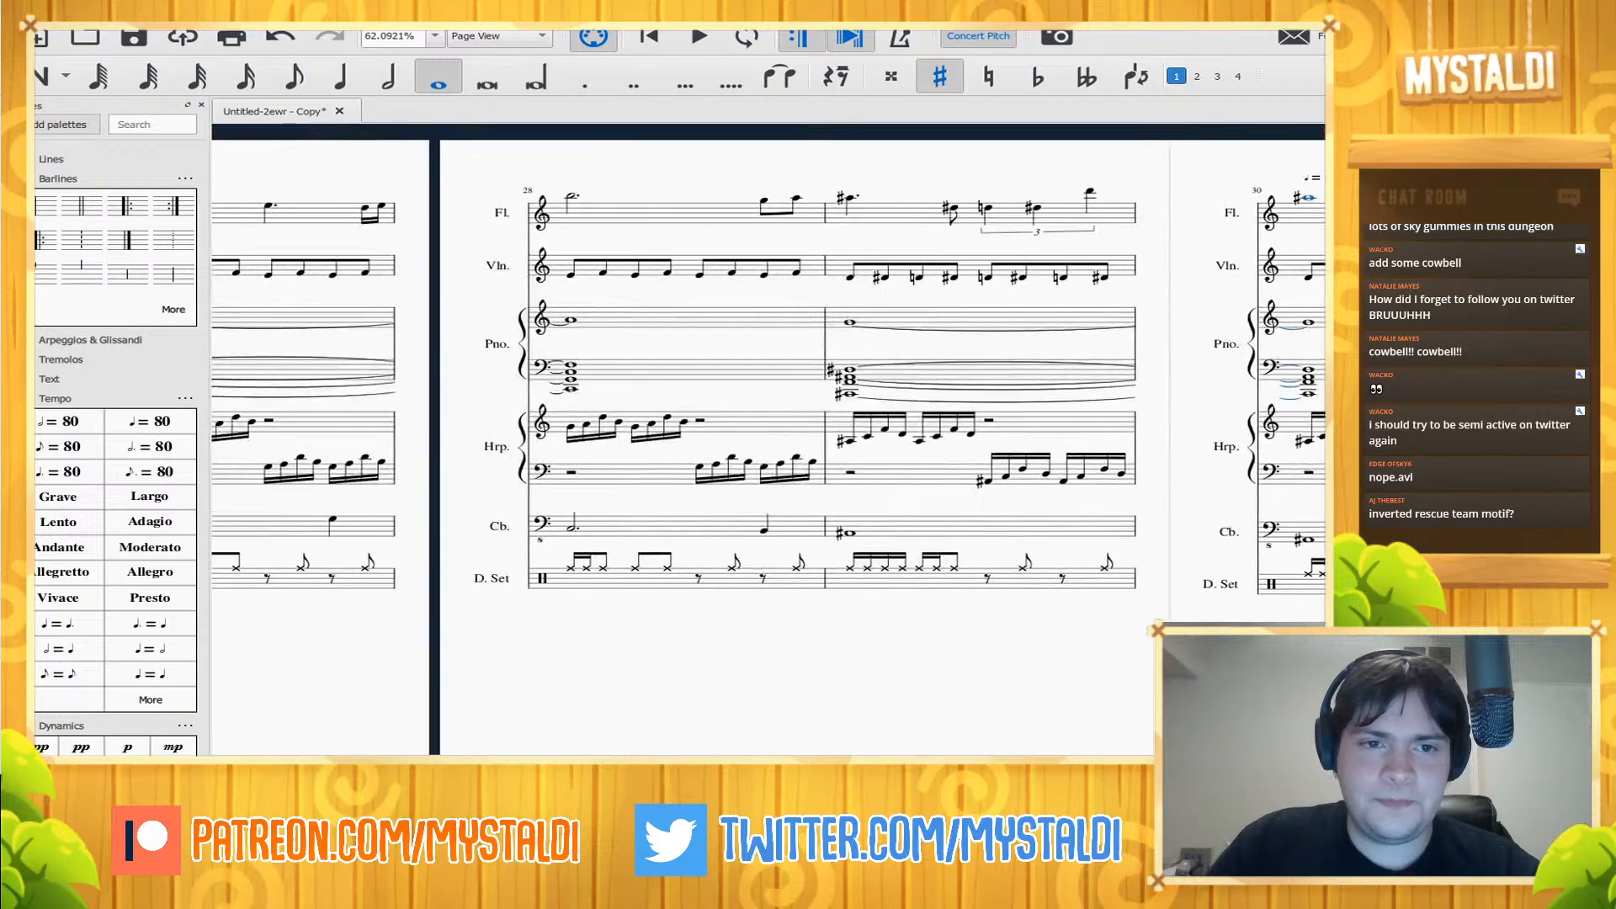
key("ctrl+Left")
key("ctrl+Left")
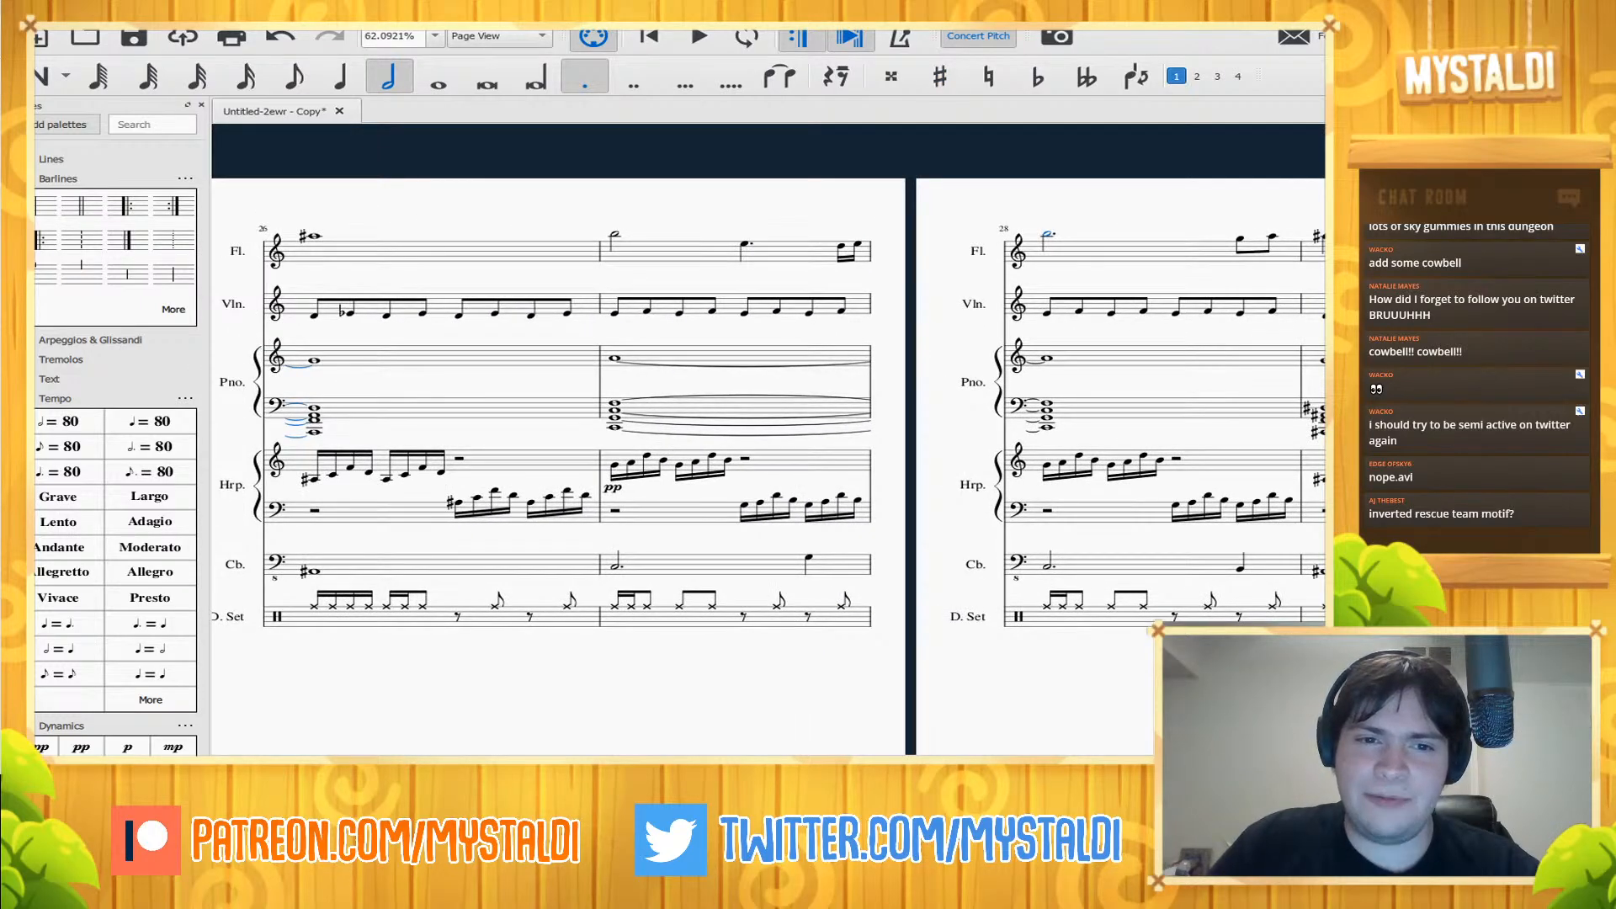
key("ctrl+Left")
key("ctrl+Left")
key("space")
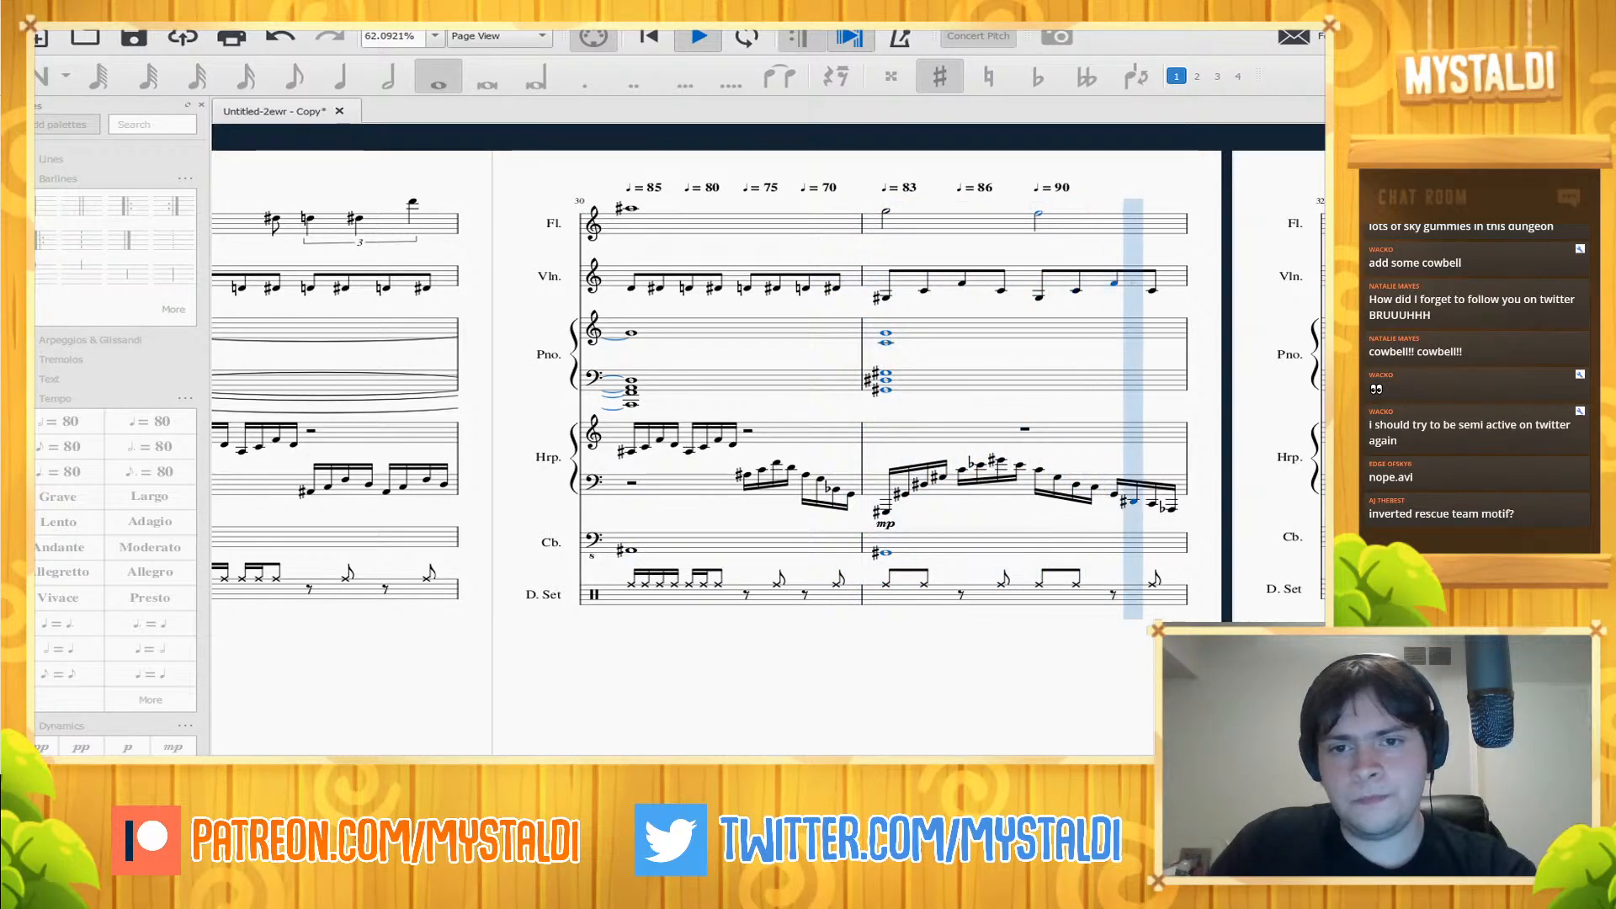
key("space")
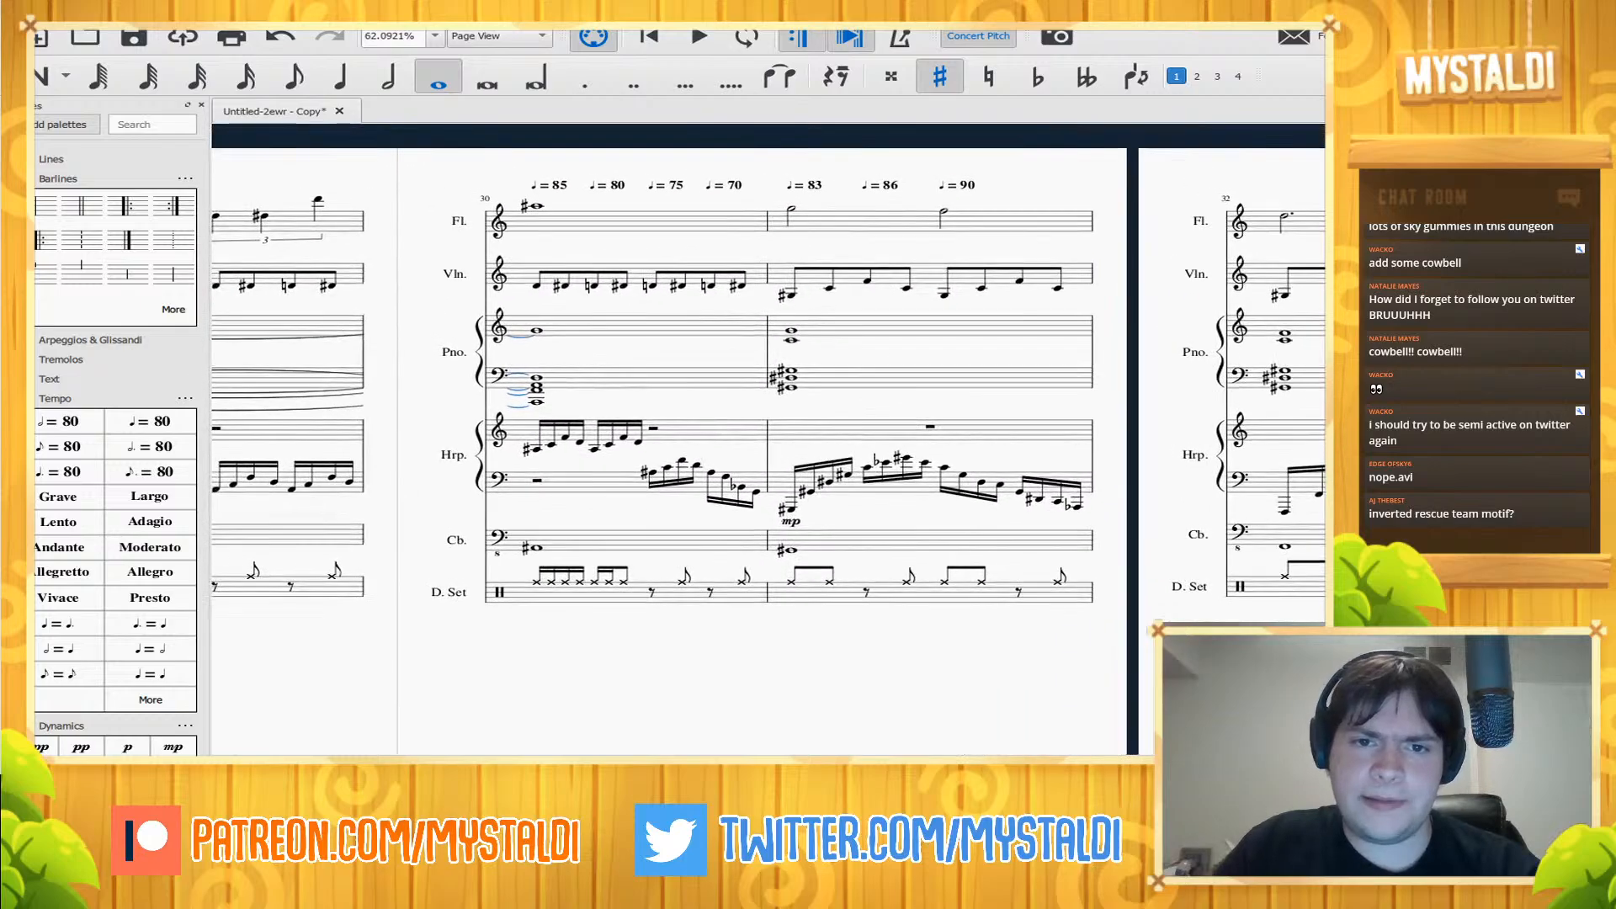
- Set the tempo markings on the first and second beats of measure 31 to 80 and 85
double_click(806, 184)
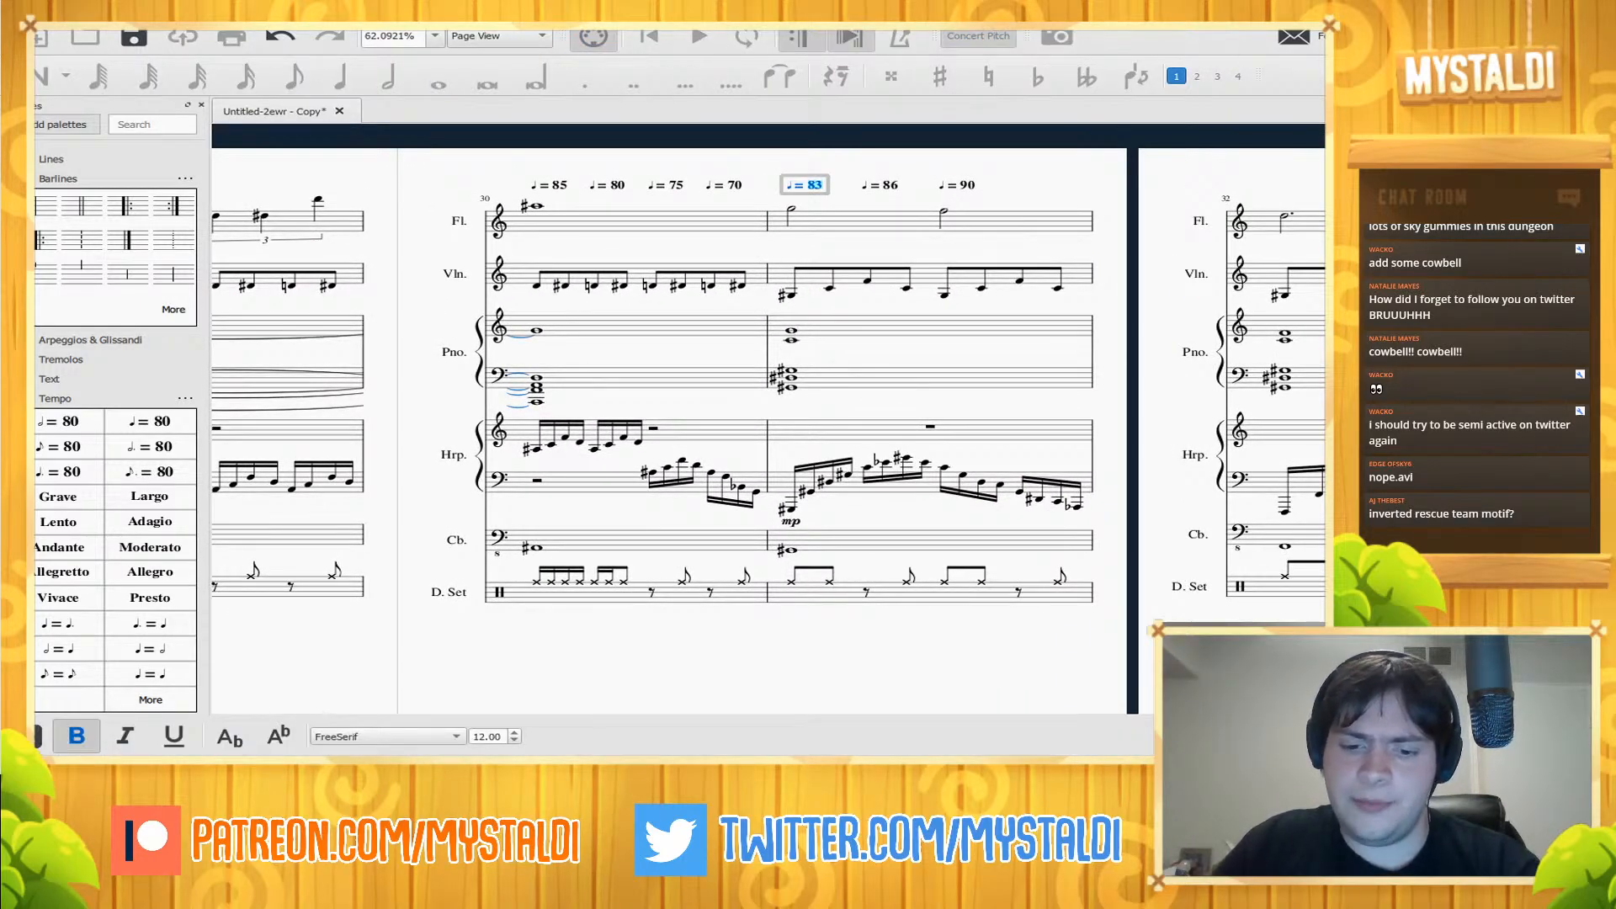
type("0")
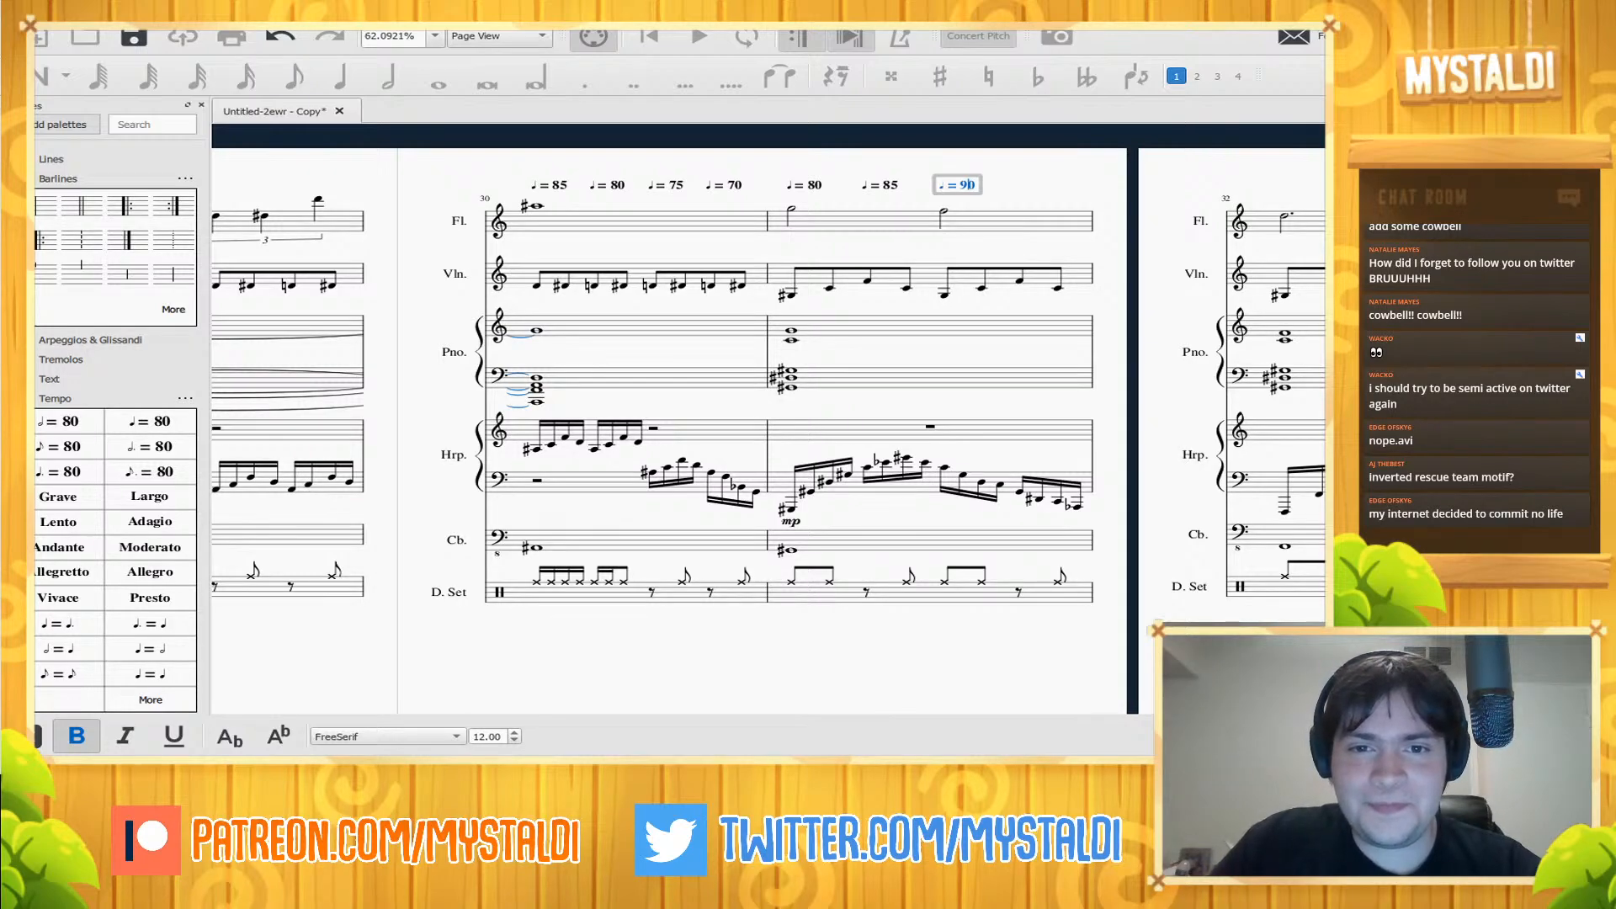
key("Escape")
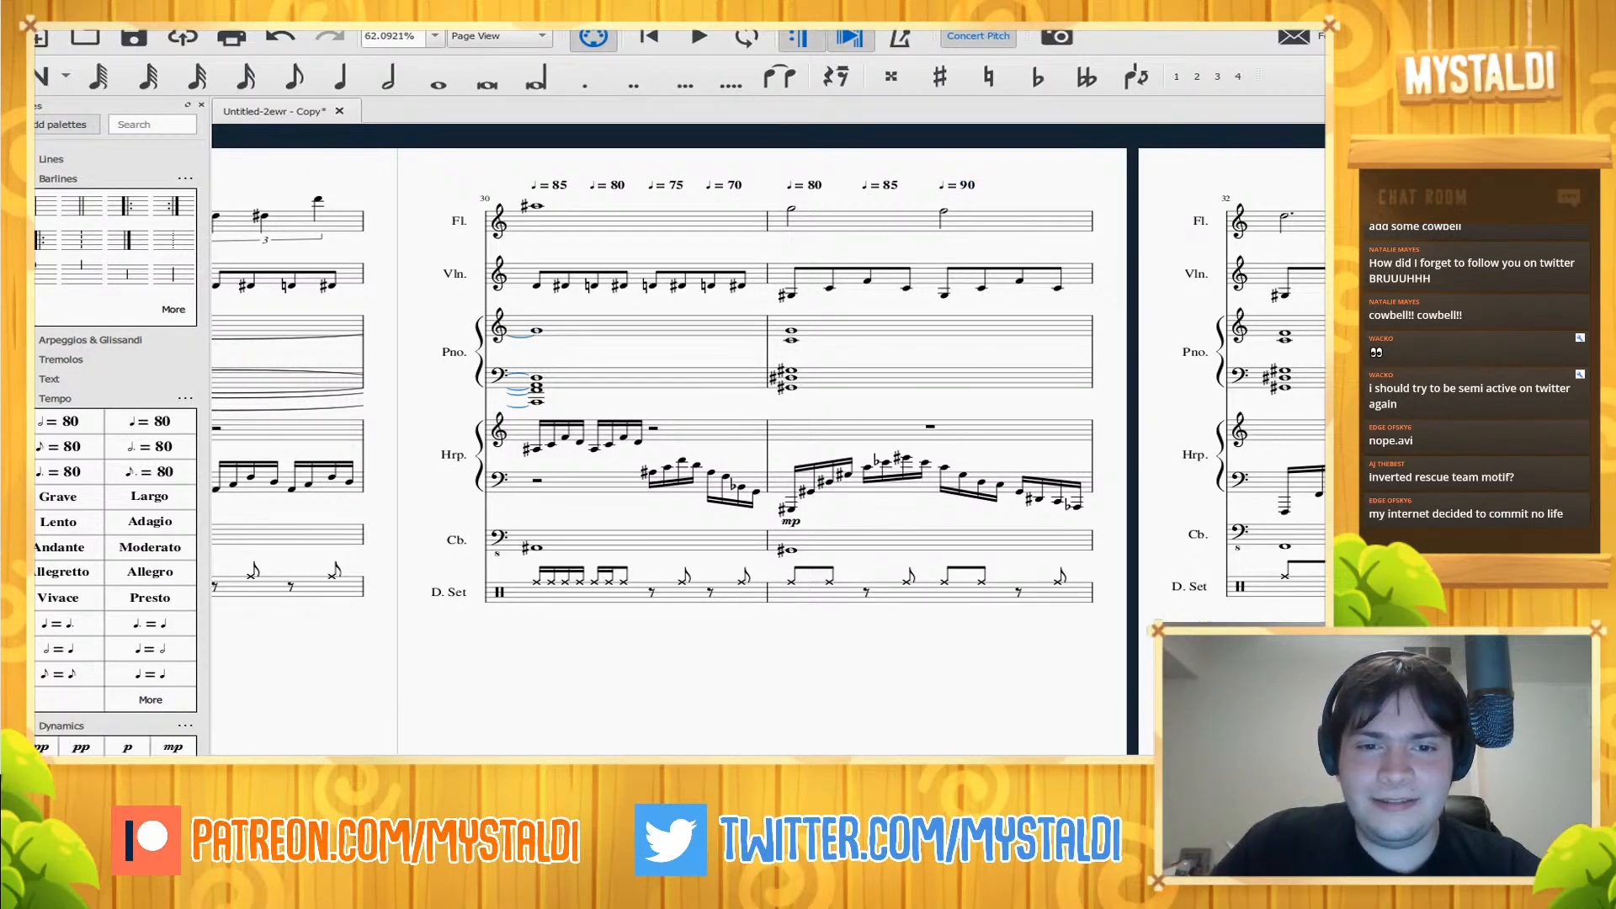
- Play back the score from measure 29 through the end of measure 31
left_click_drag(589, 665, 937, 680)
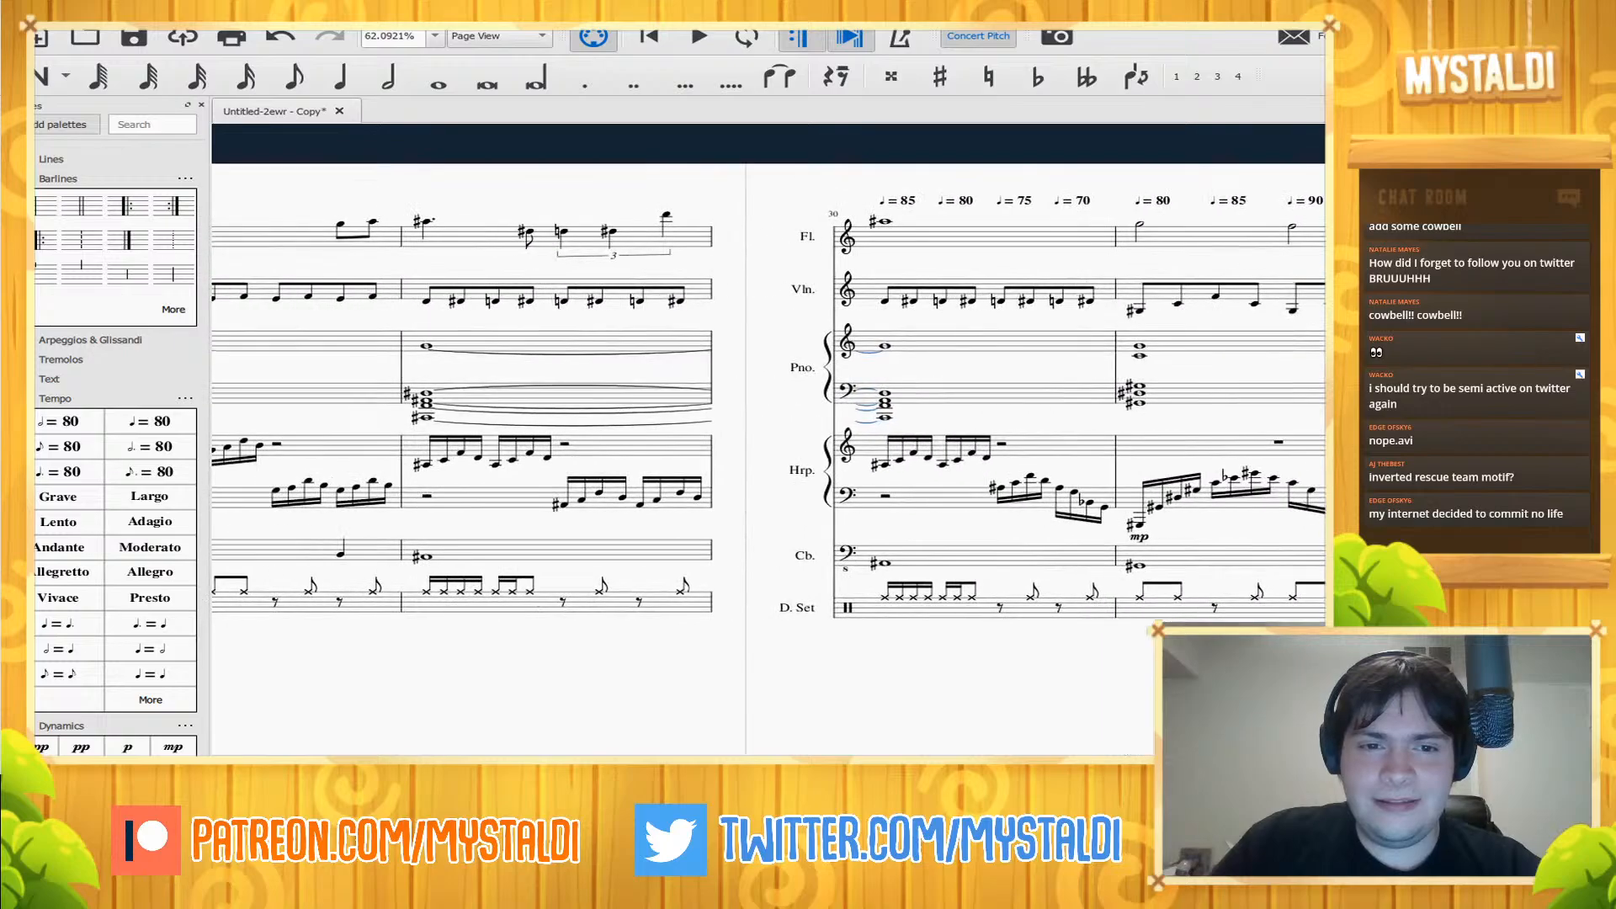
key("space")
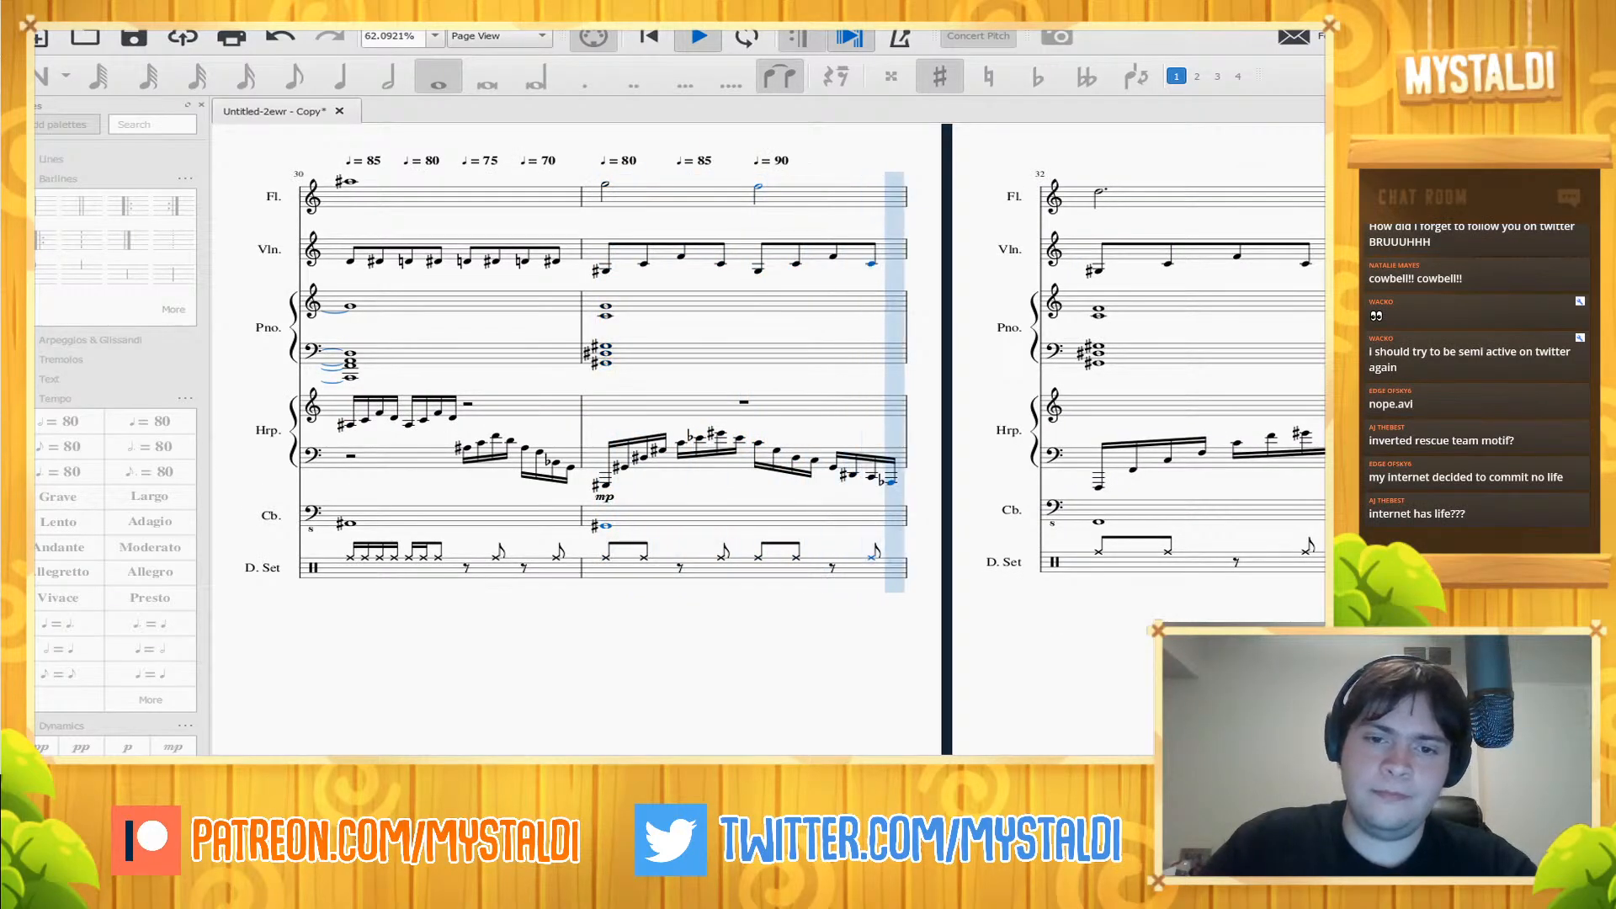
key("space")
- Set measure 31's tempo markings to 75 on the first beat and 80 on the second
left_click_drag(353, 665, 1050, 701)
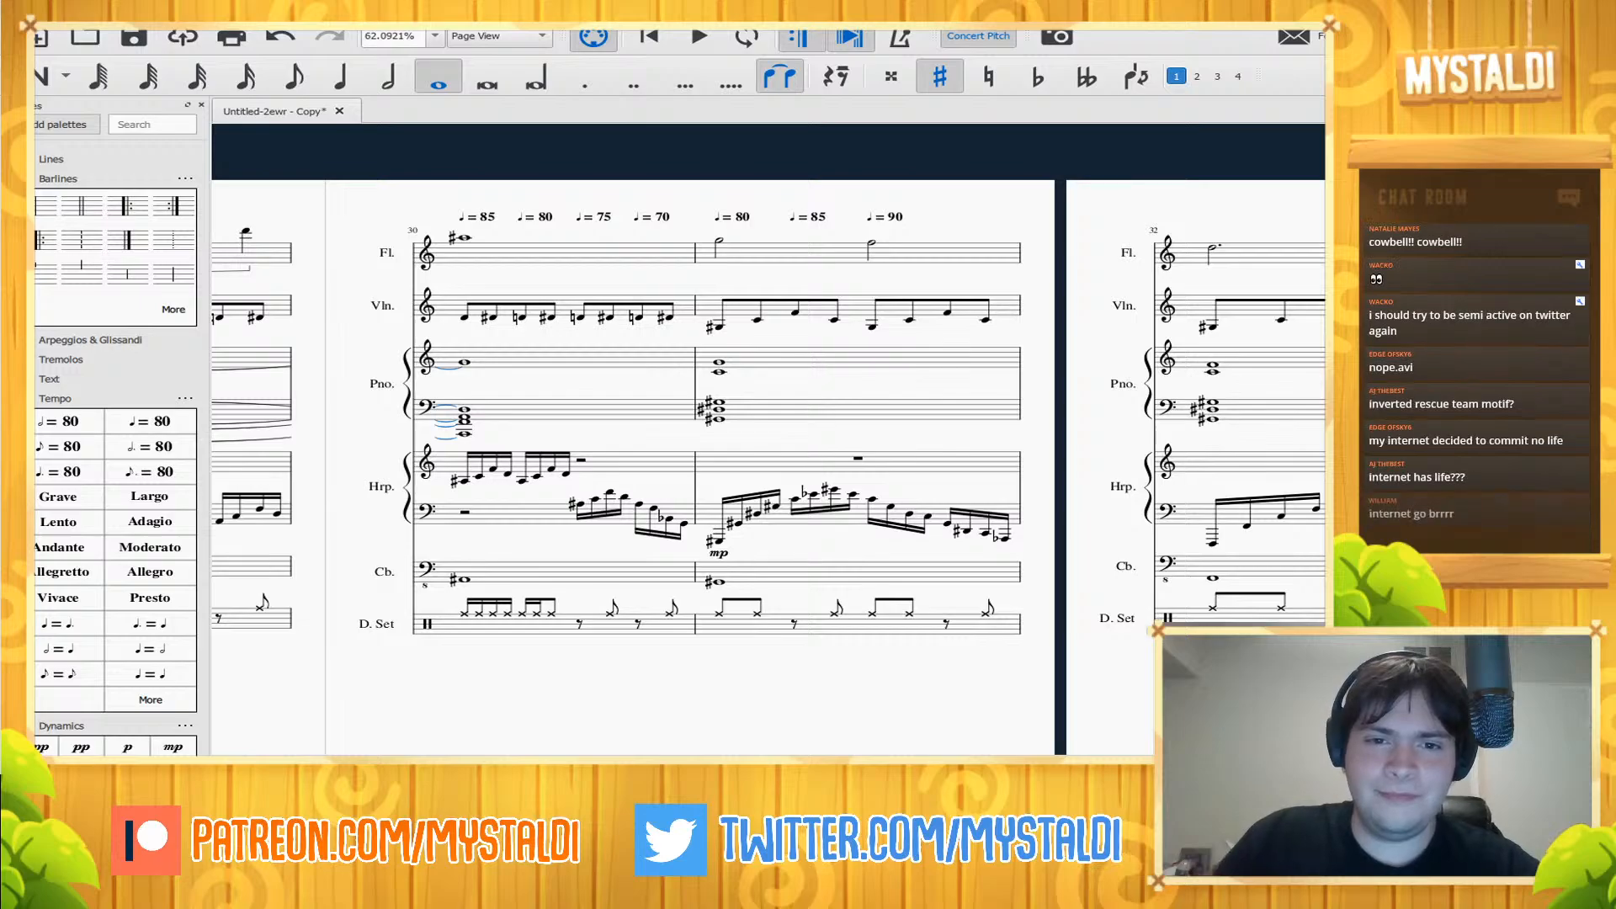
double_click(739, 217)
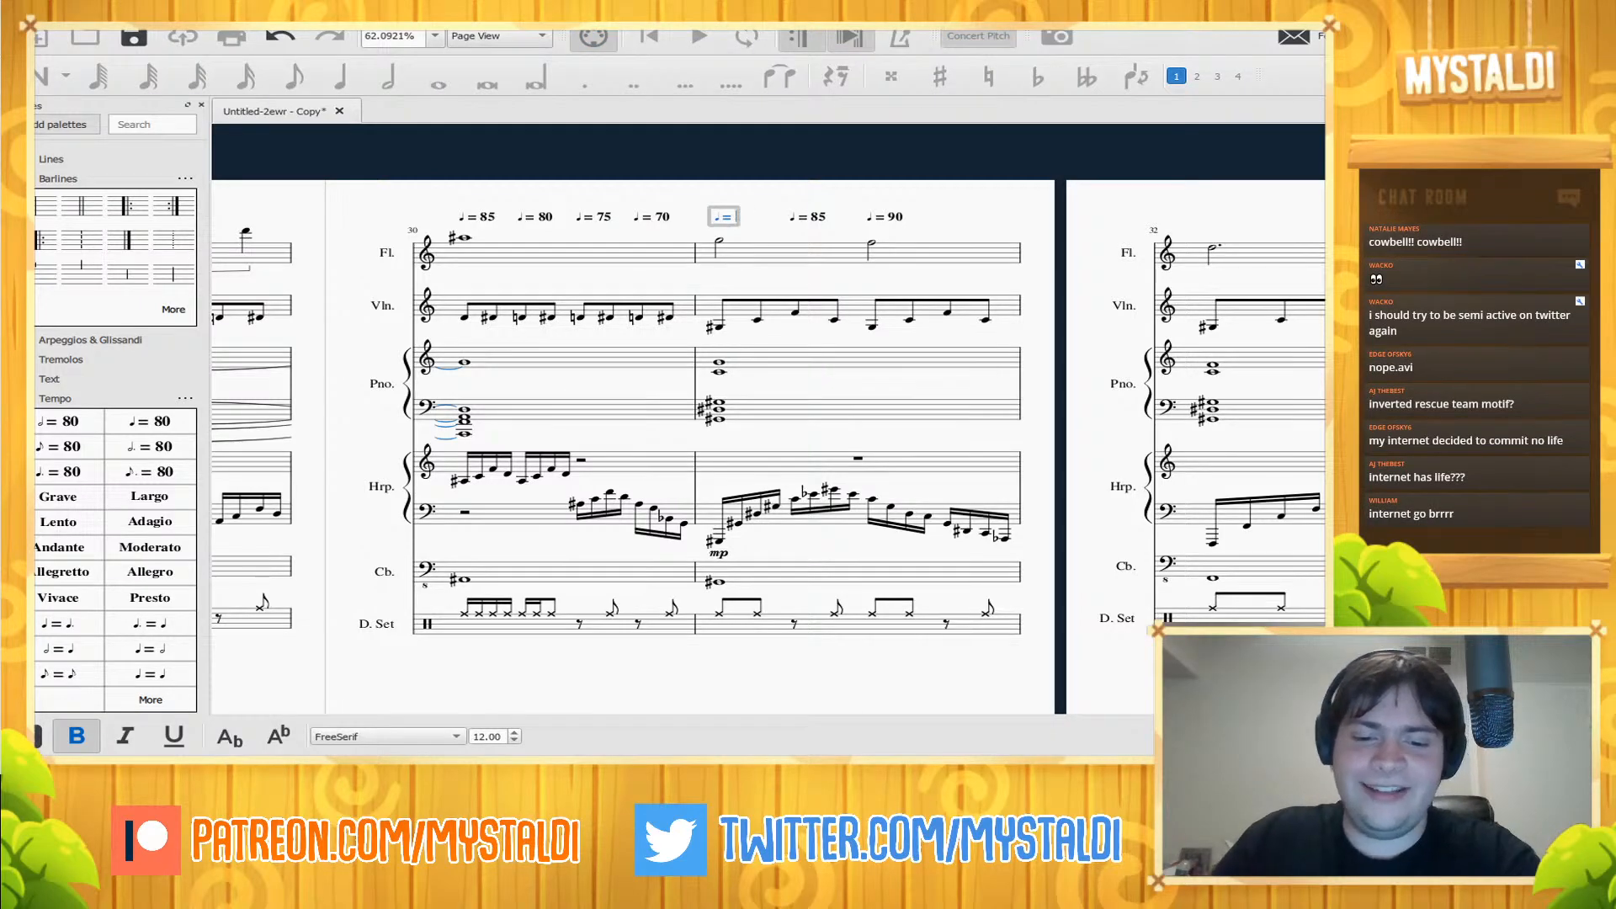
key("Escape")
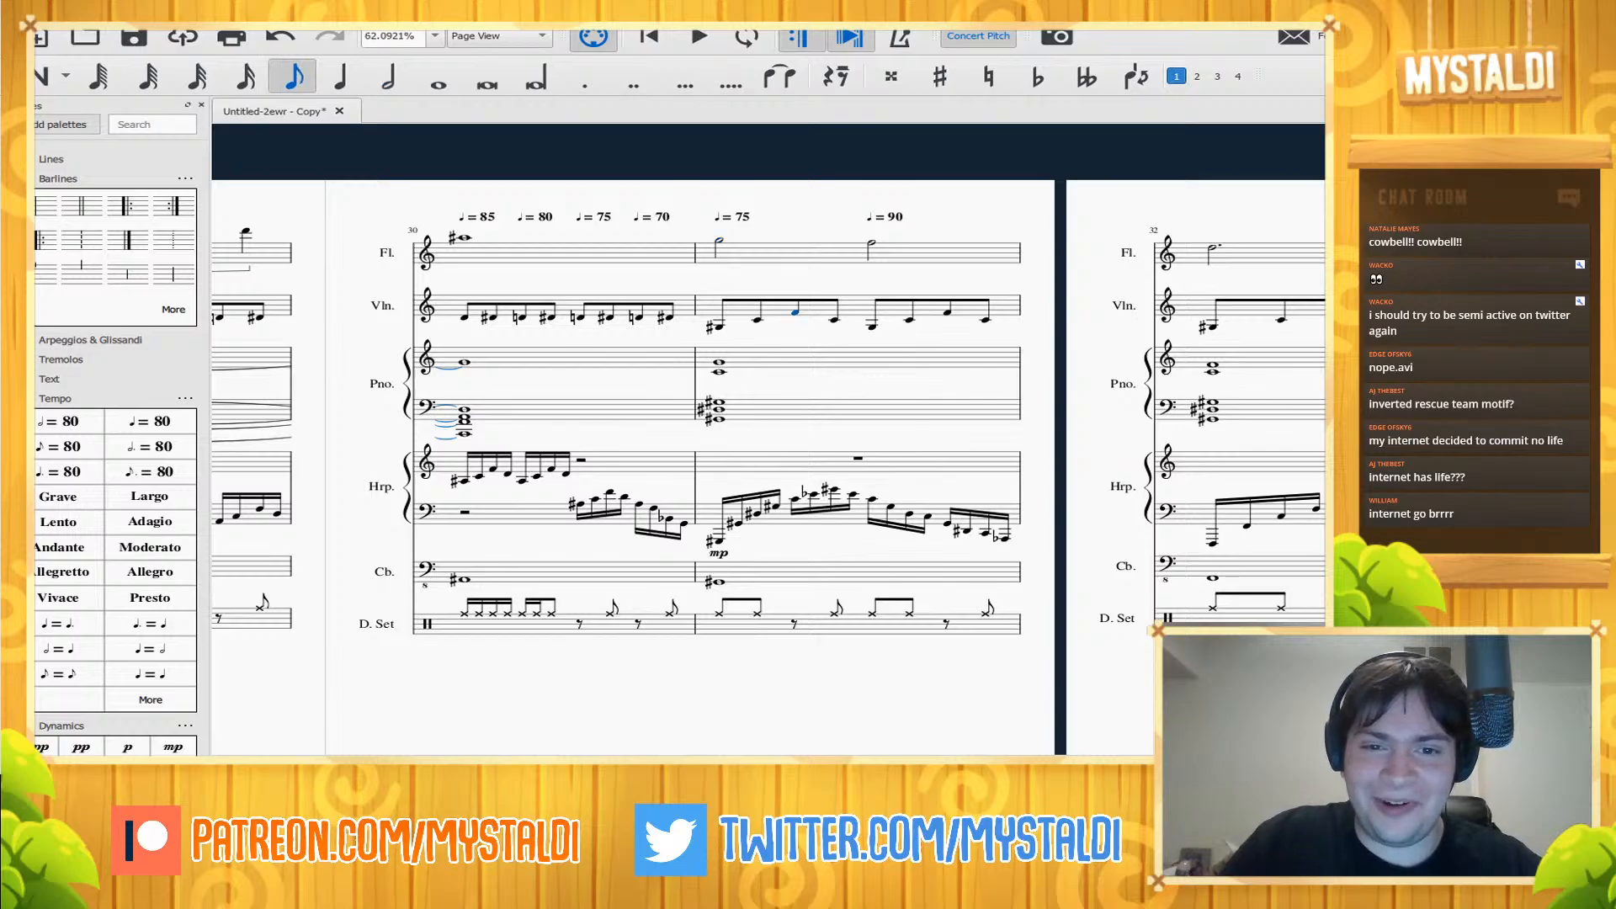
double_click(808, 216)
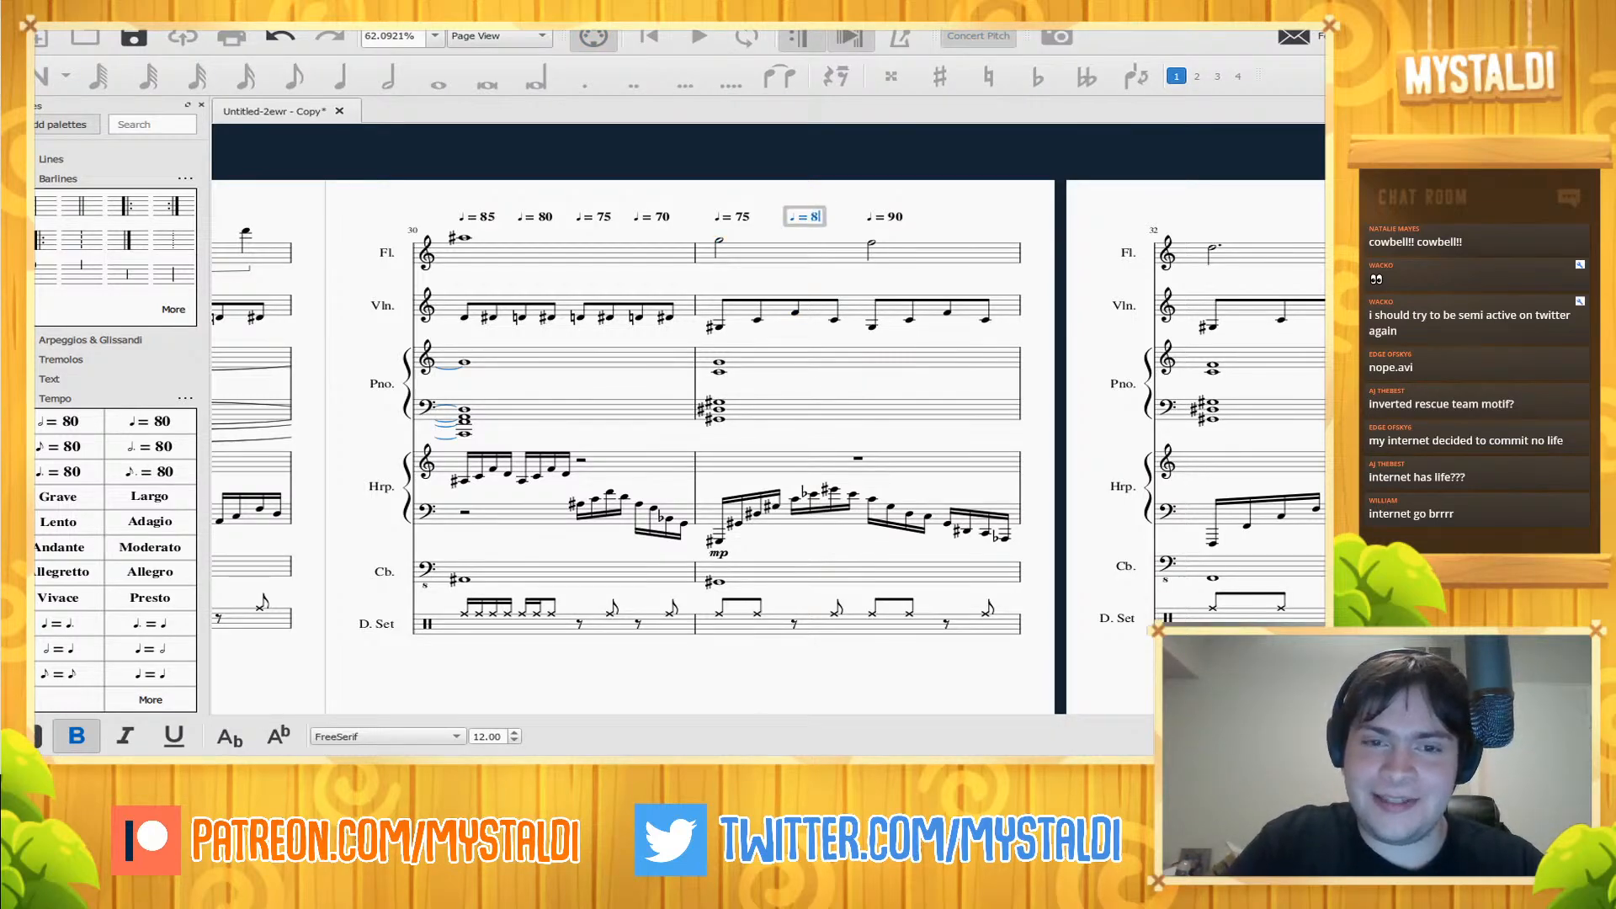
key("Escape")
key("Escape")
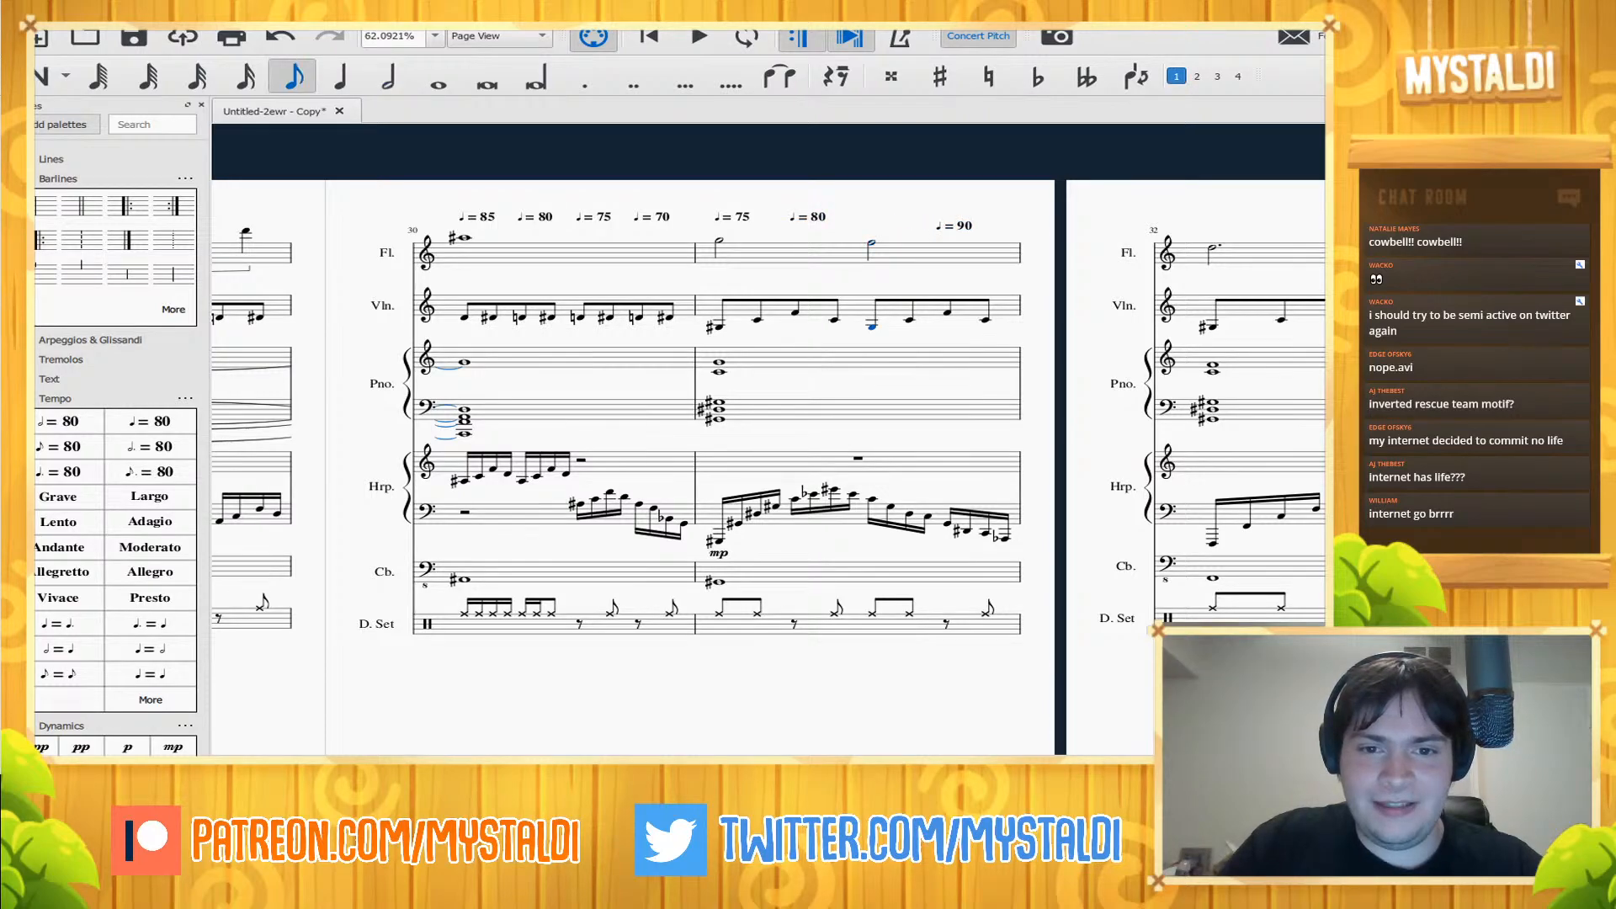
- Move the 90 tempo marking to the fourth beat of measure 31, aligned with the others, and place an 85 marking on the third beat
double_click(892, 216)
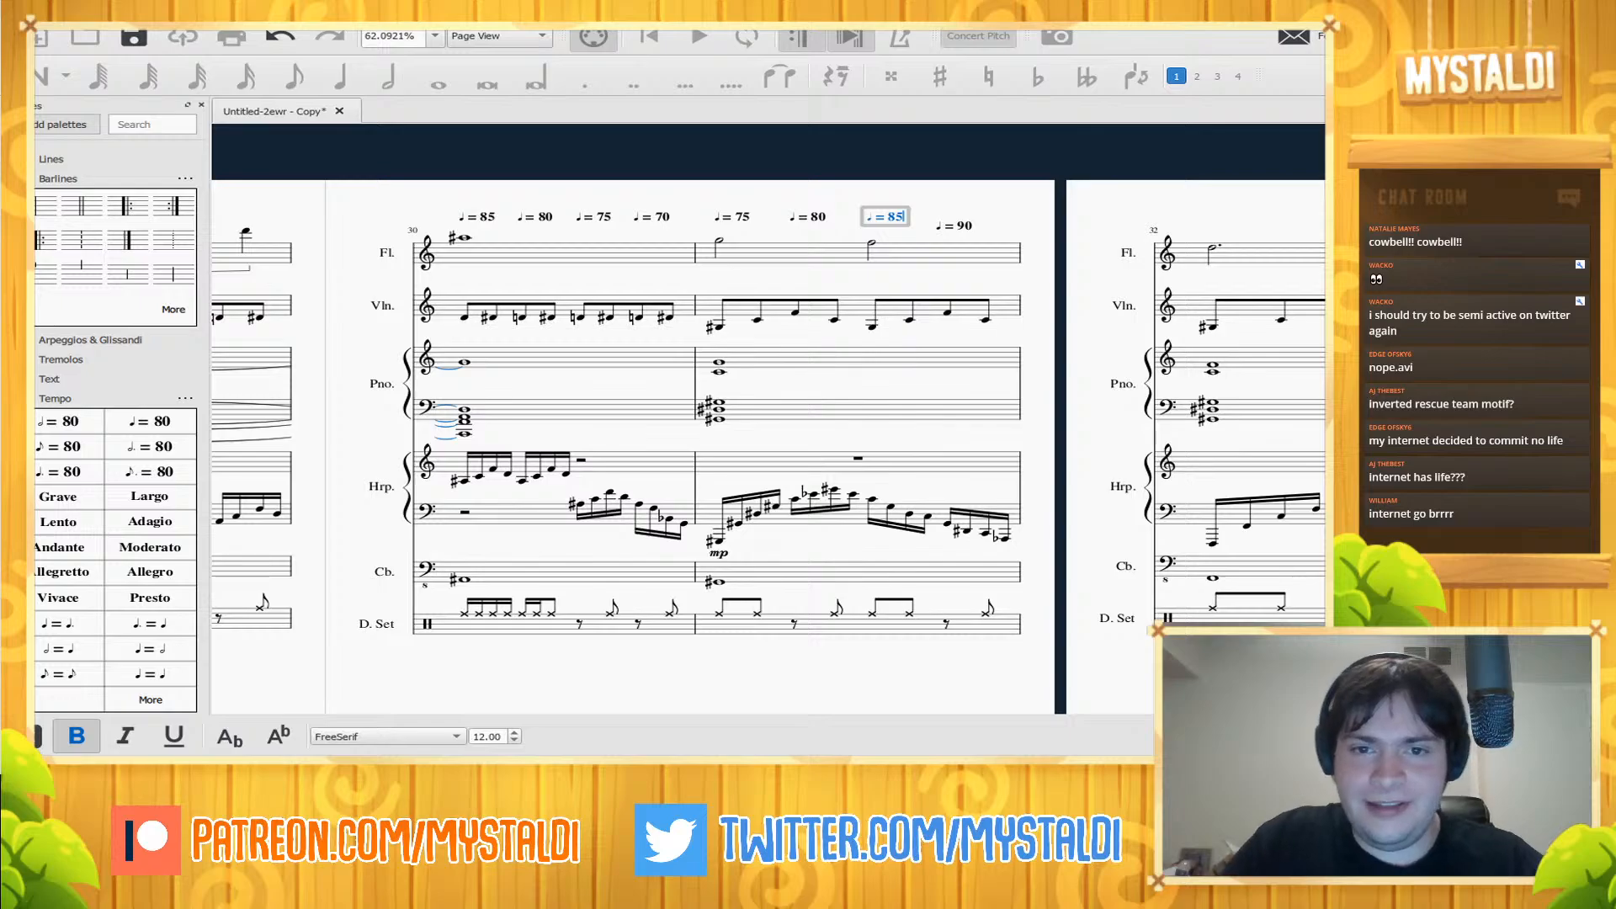
key("Escape")
key("Escape")
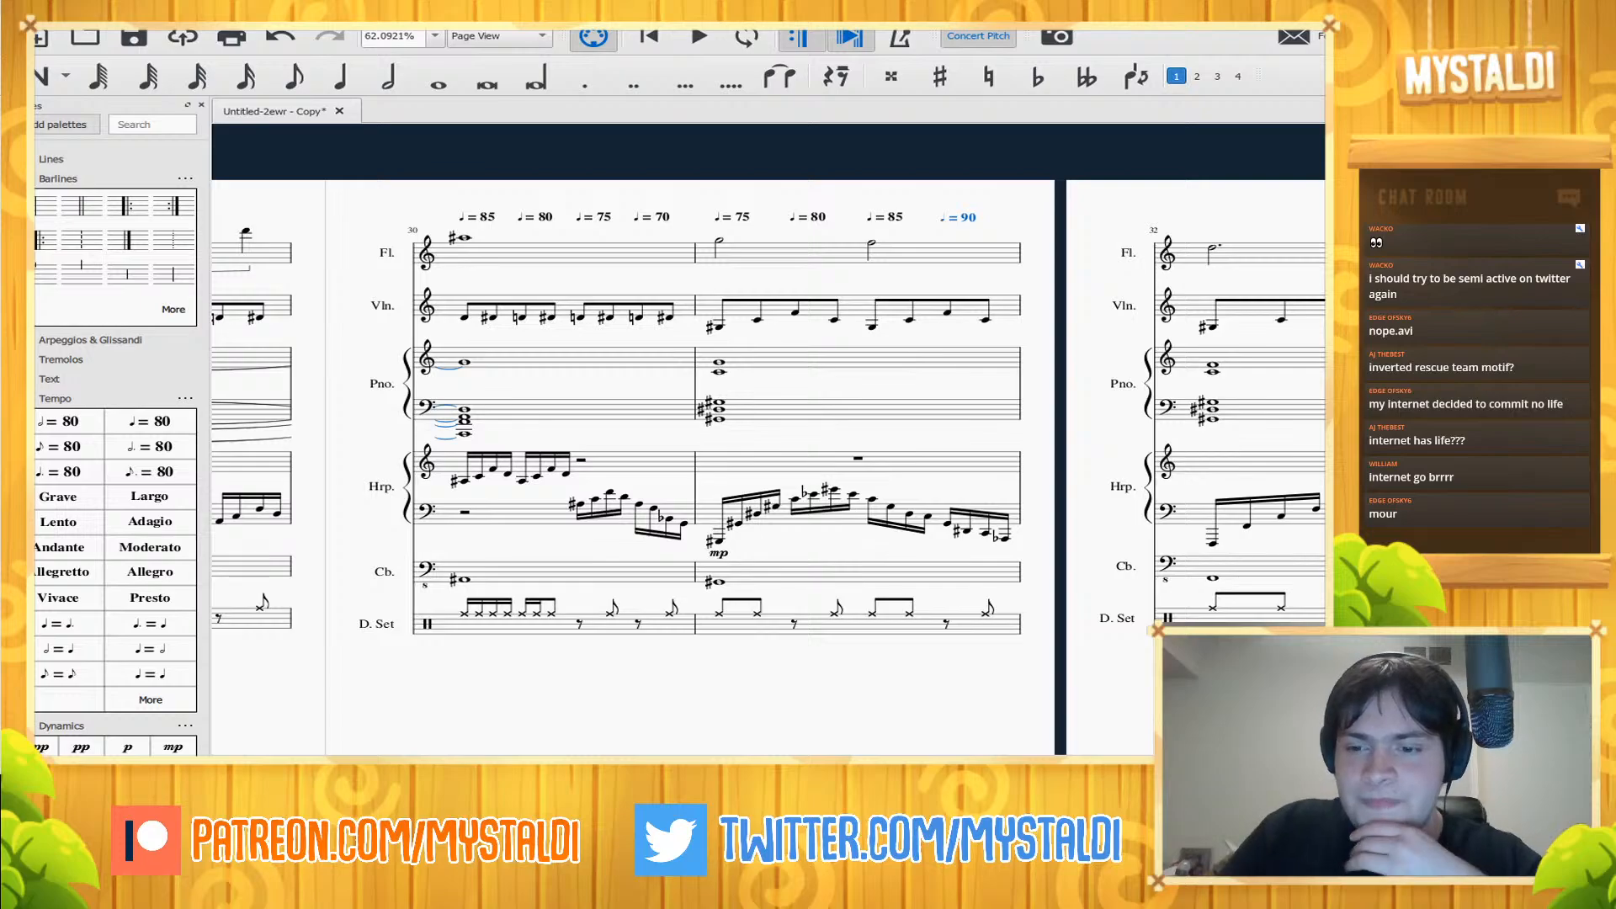
- Play back the score from measure 29 through the tempo changes and into measure 32
scroll(698, 421, "left", 8)
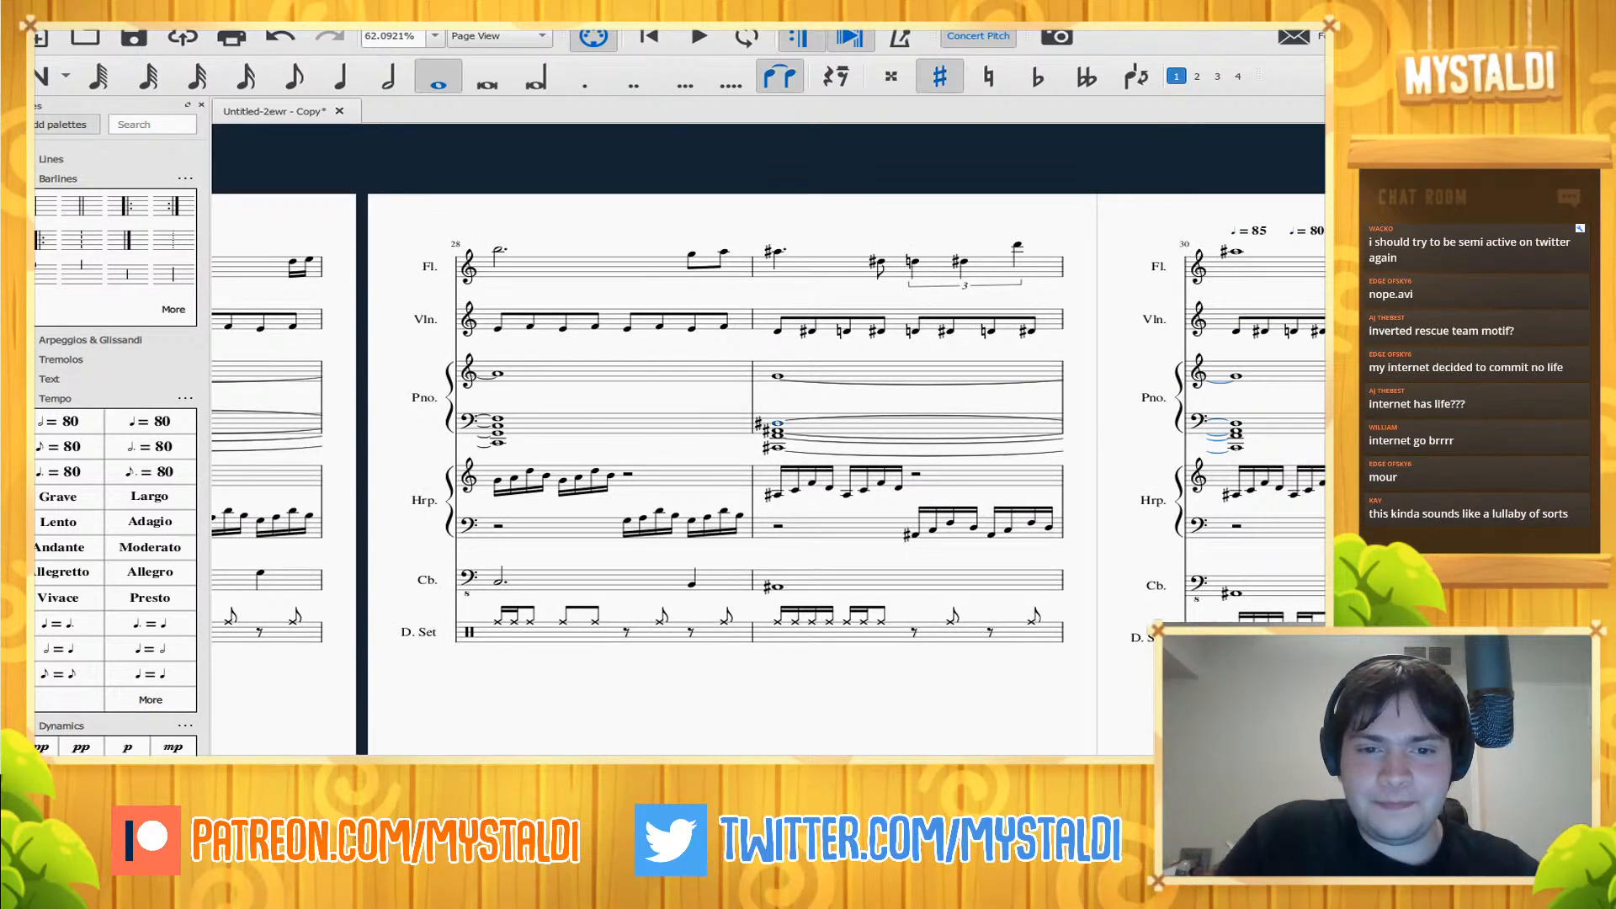
key("space")
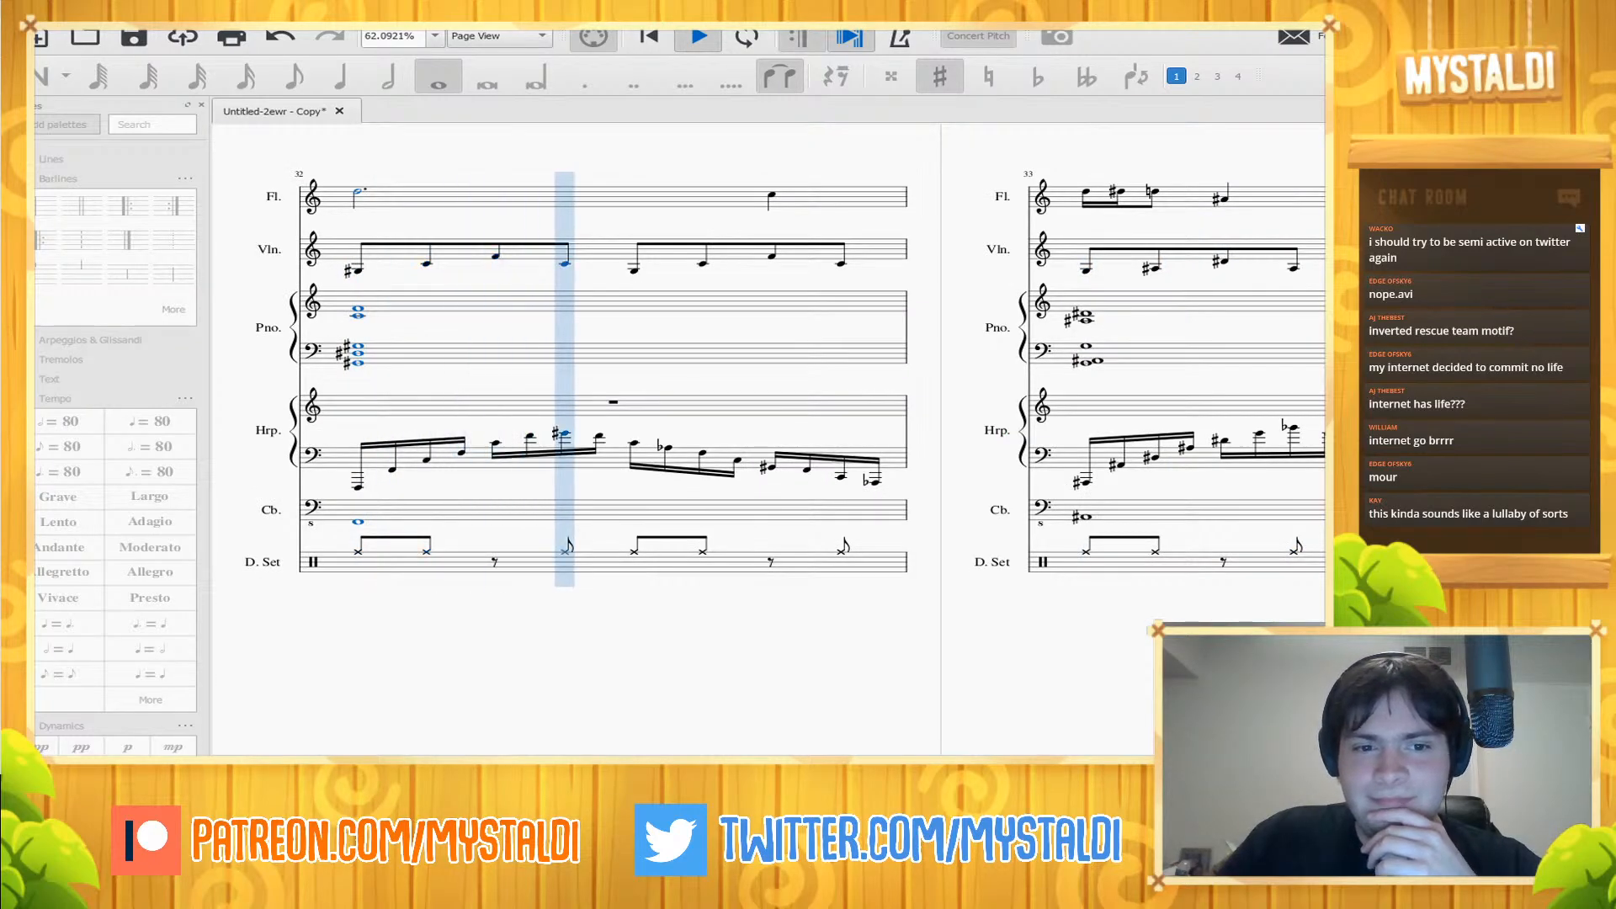
key("space")
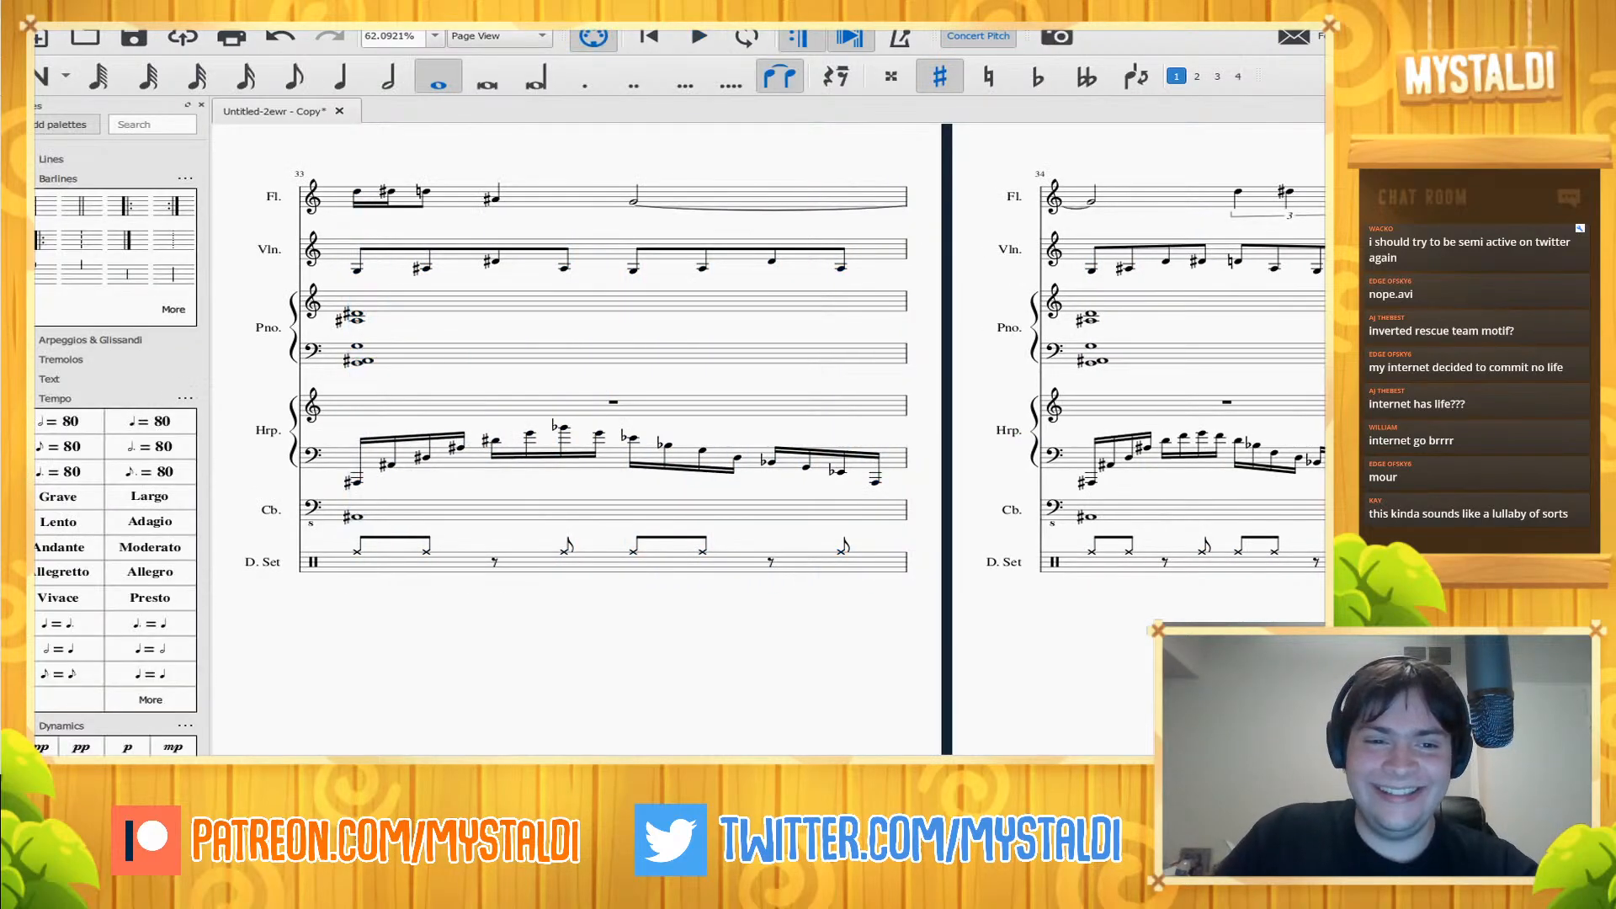
- Add a quarter-note tempo marking above the flute's first note in measure 32 and edit its value
left_click_drag(286, 665, 1073, 651)
left_click_drag(353, 657, 899, 705)
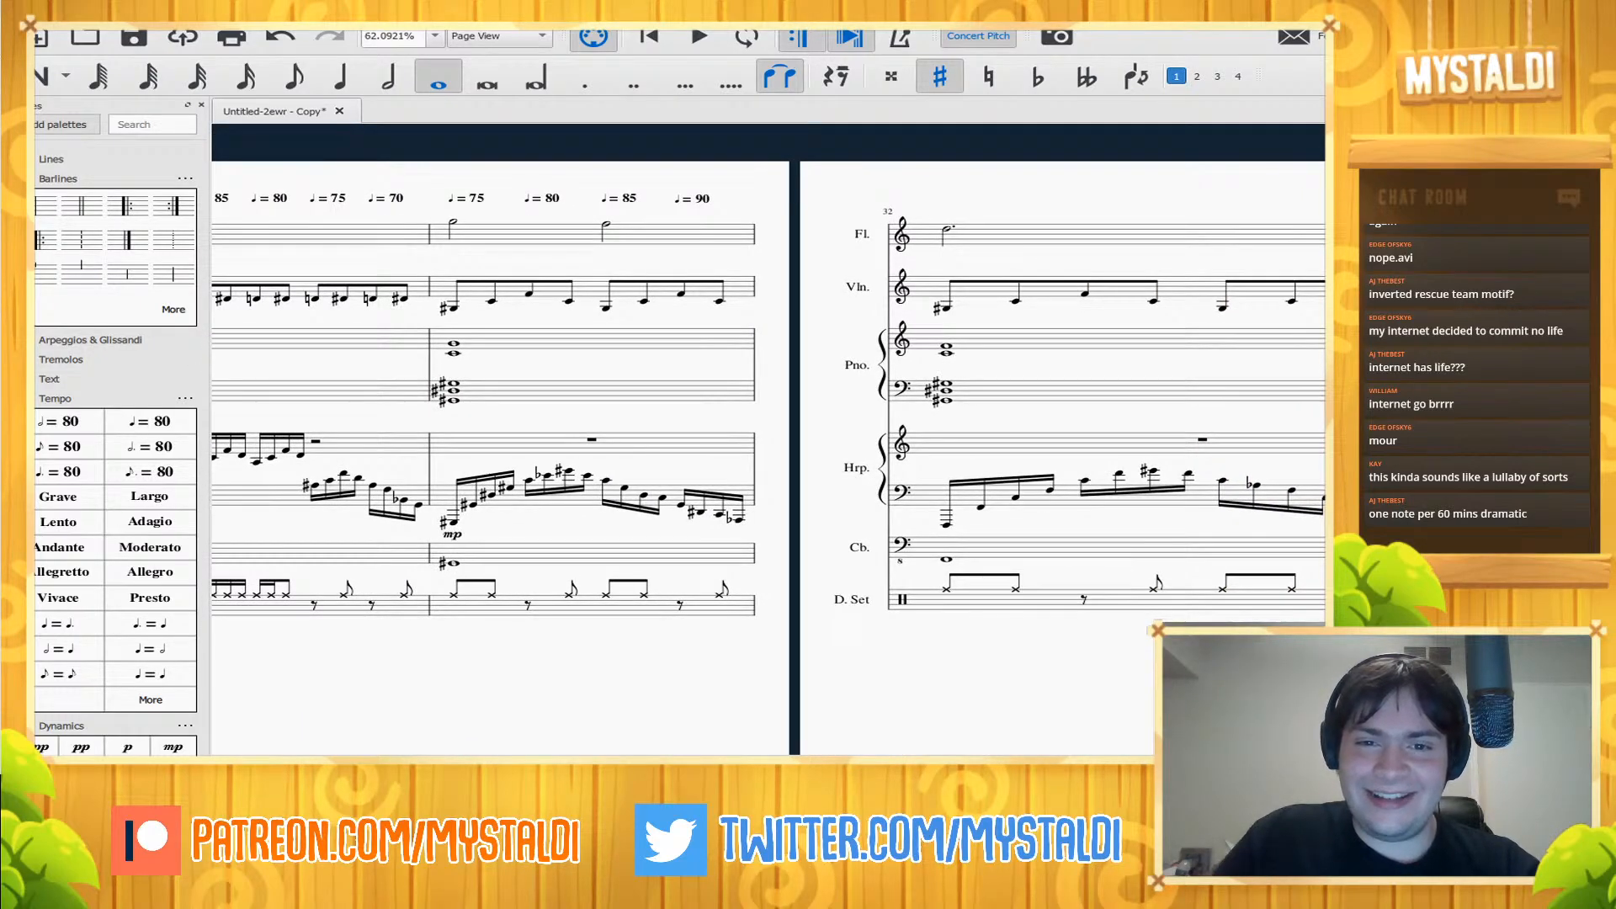
left_click(947, 231)
left_click(147, 421)
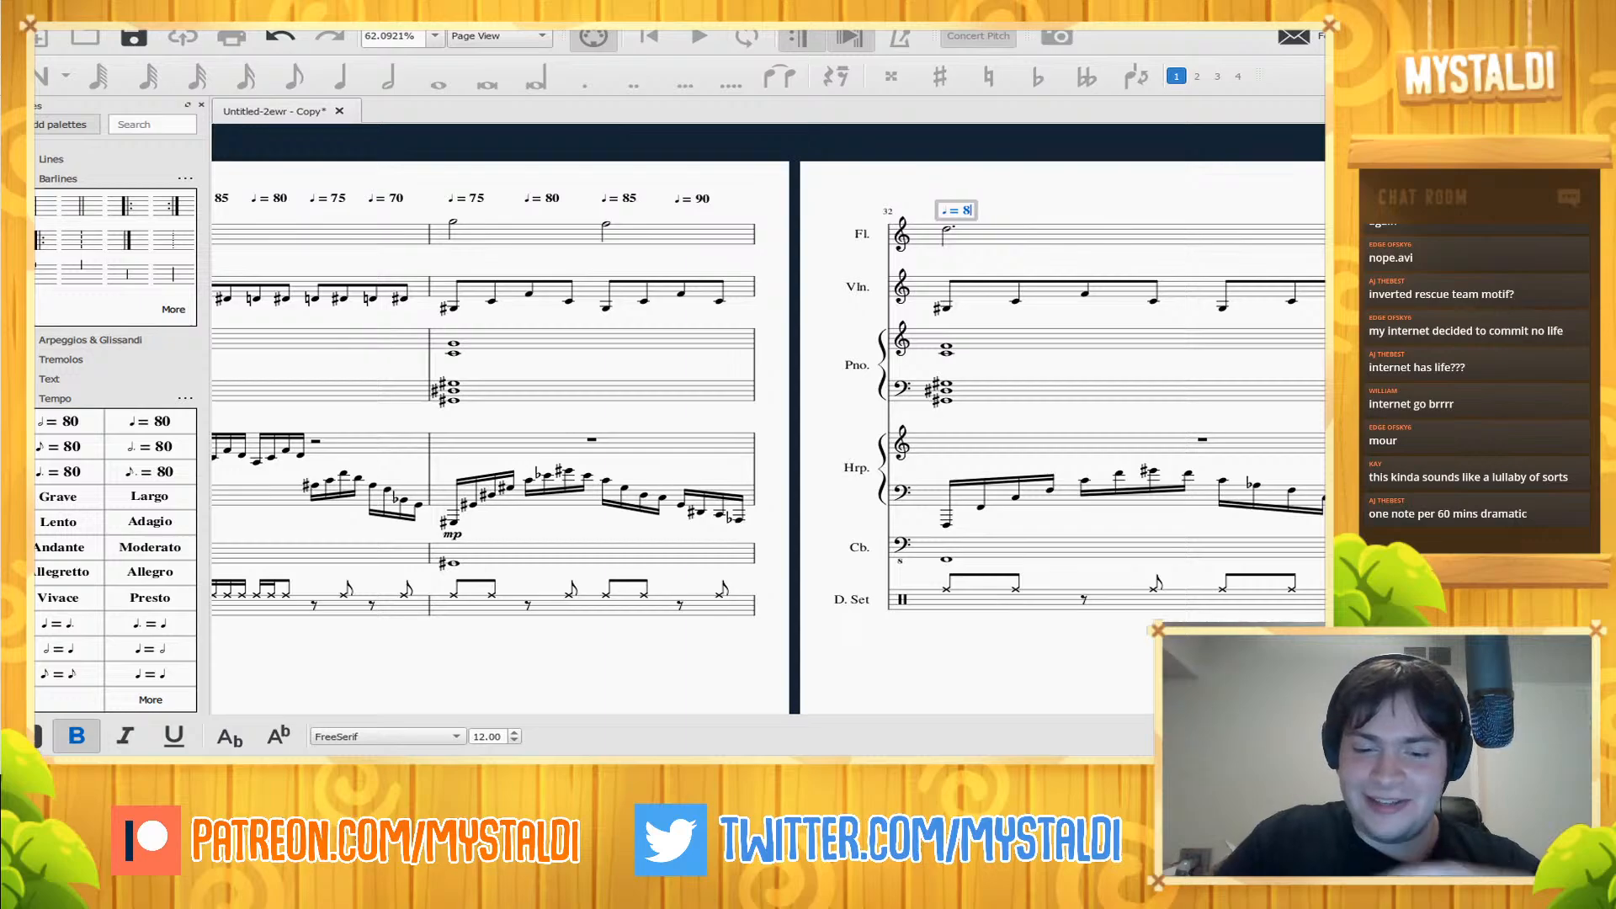
- Set the tempo mark at the start of measure 32 to 95 and add a tempo mark of 90 at measure 33
key("Escape")
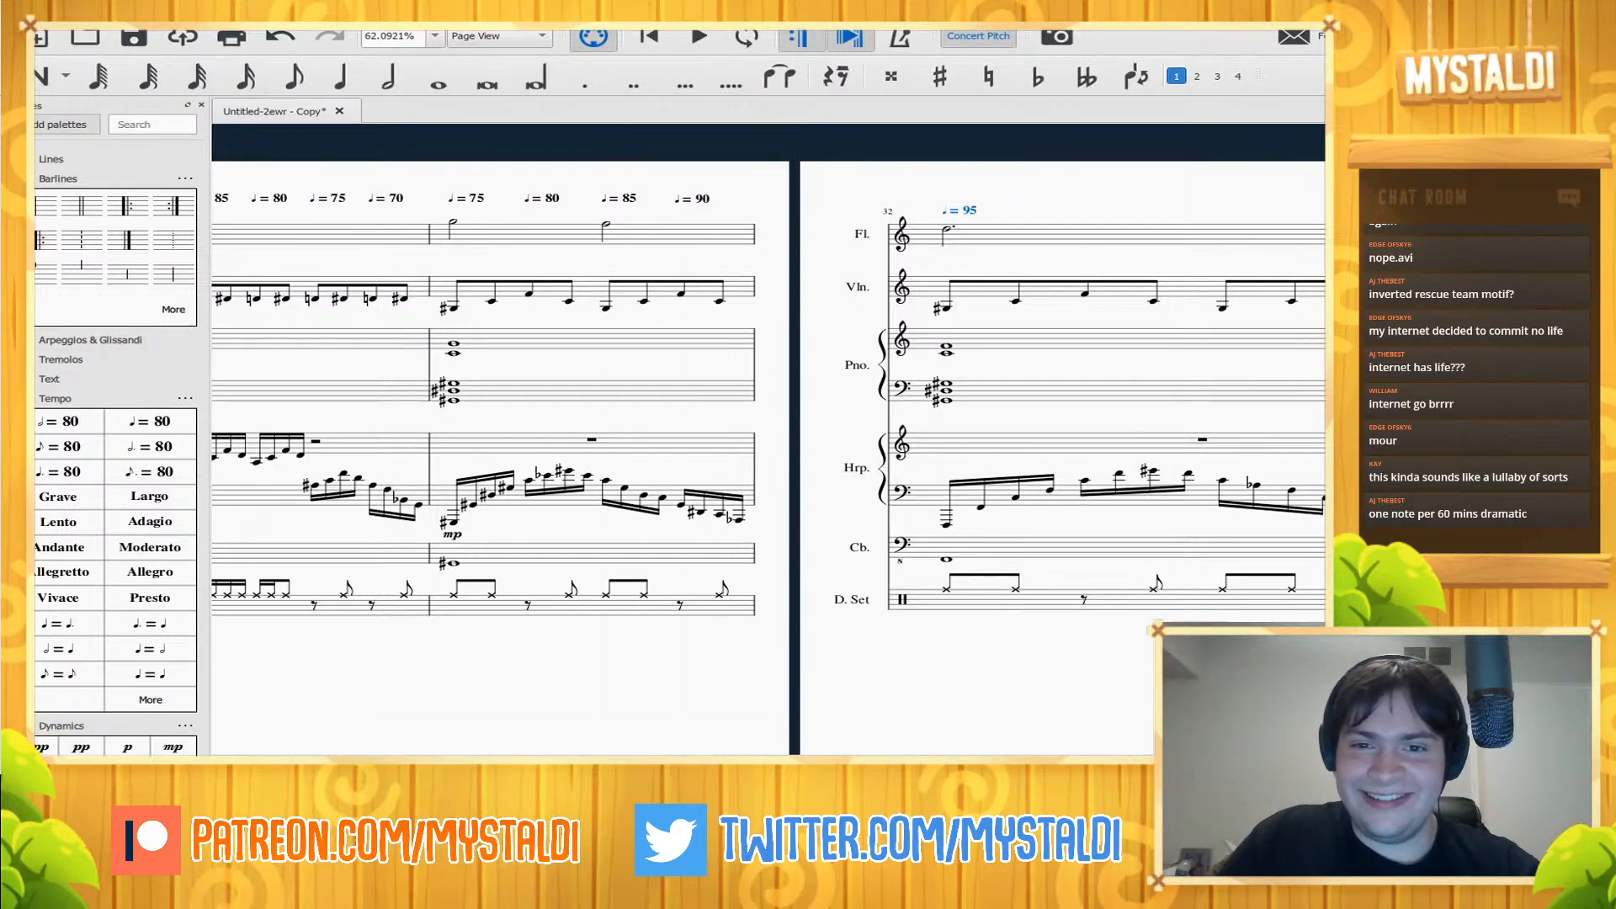
key("ctrl+z")
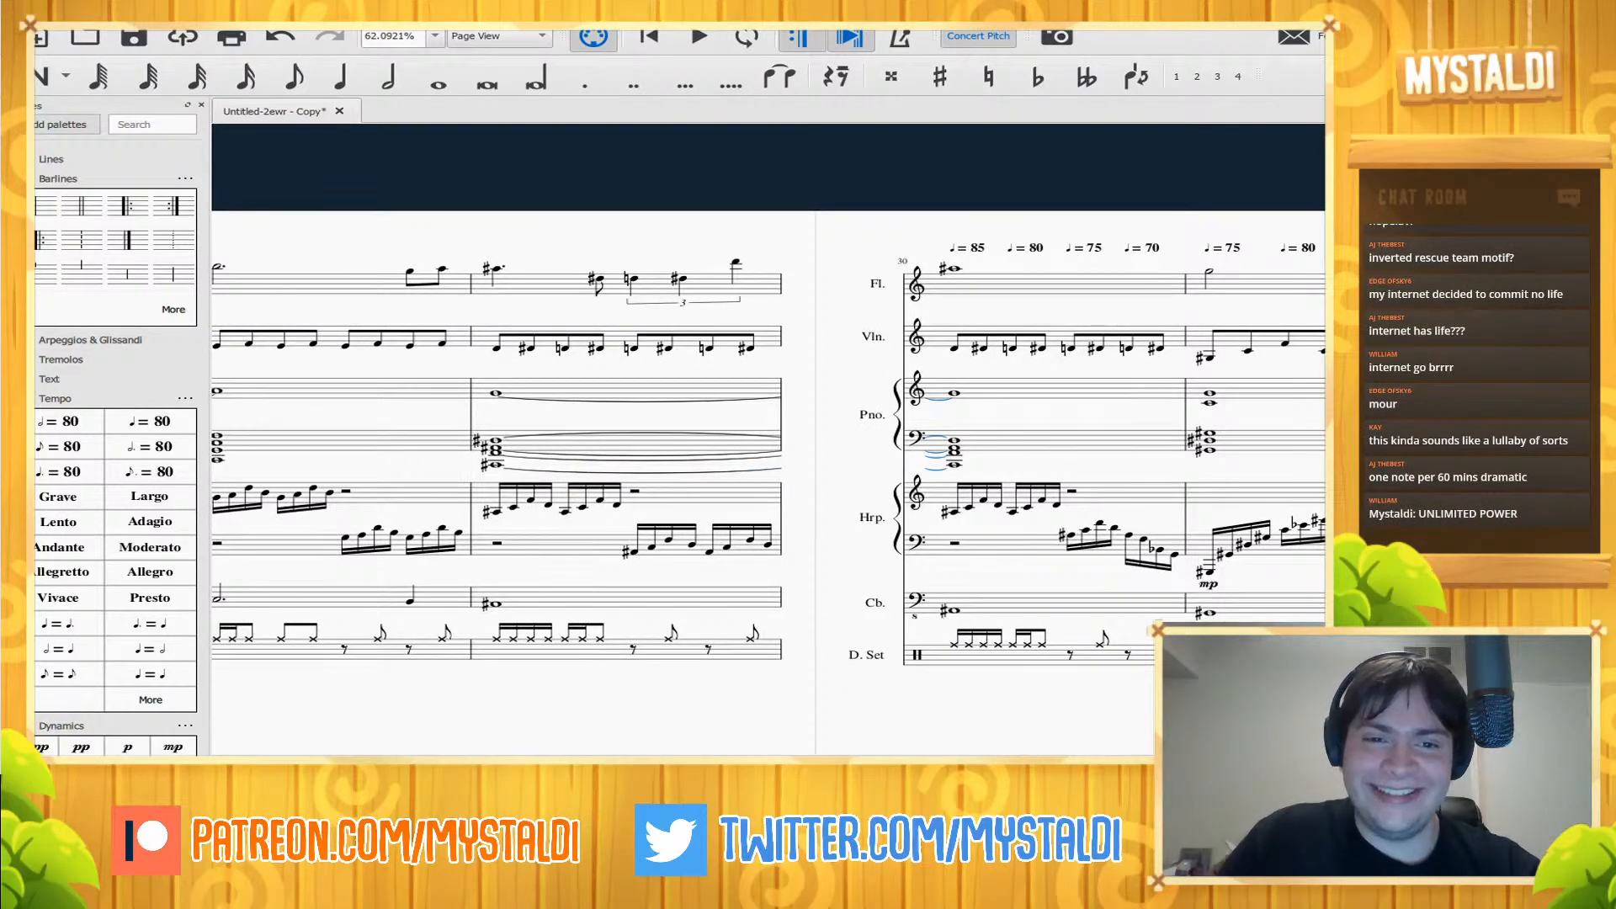
key("space")
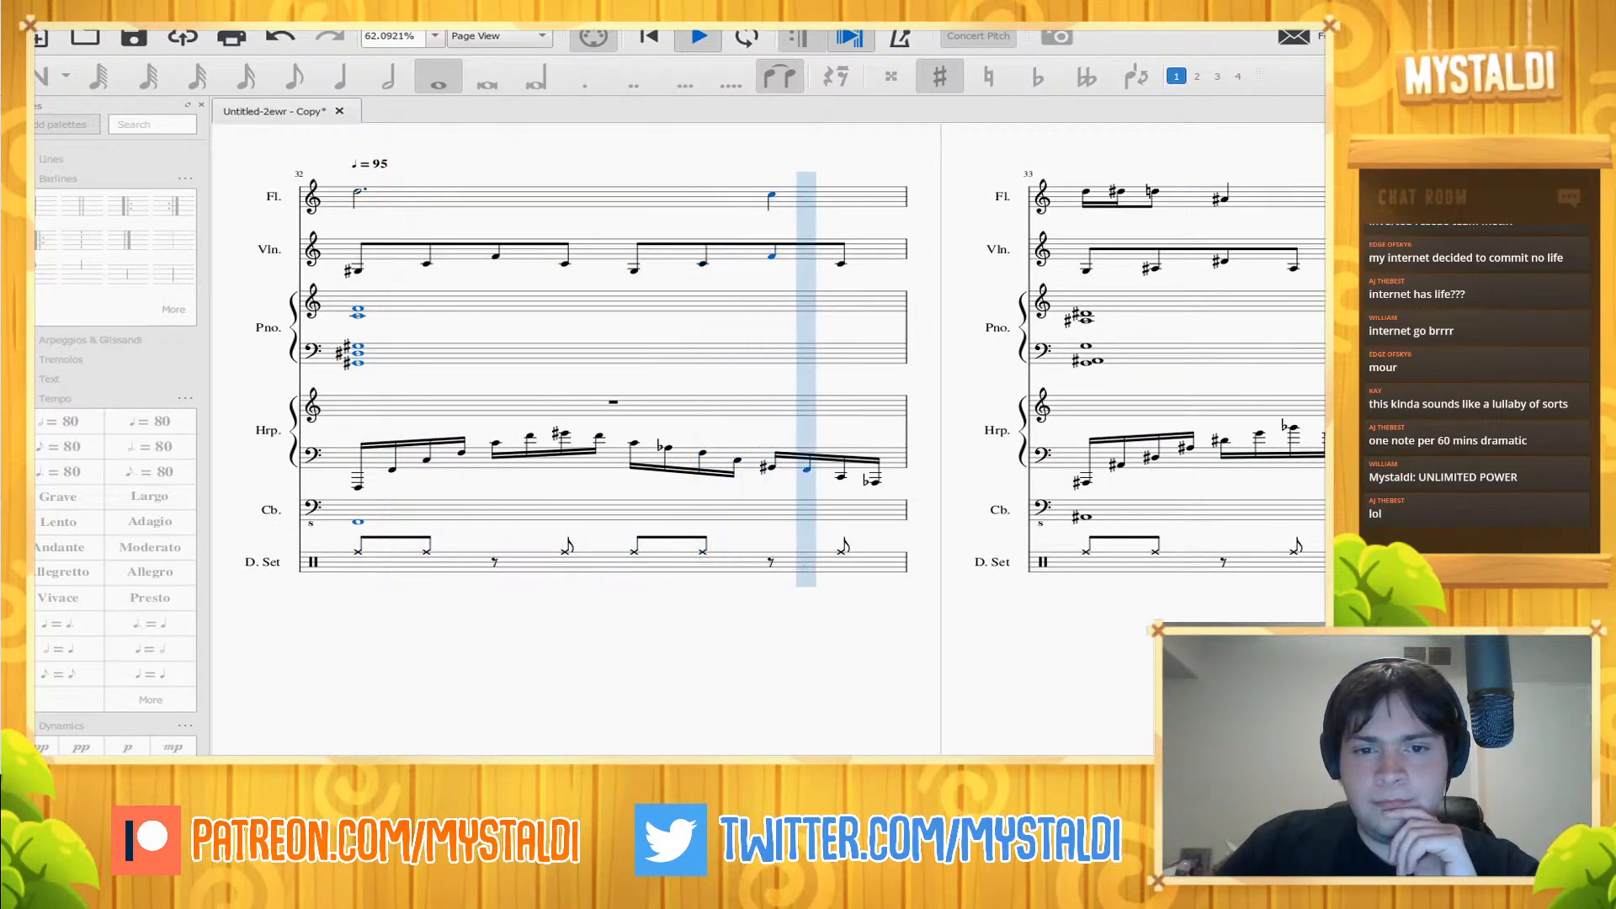
key("space")
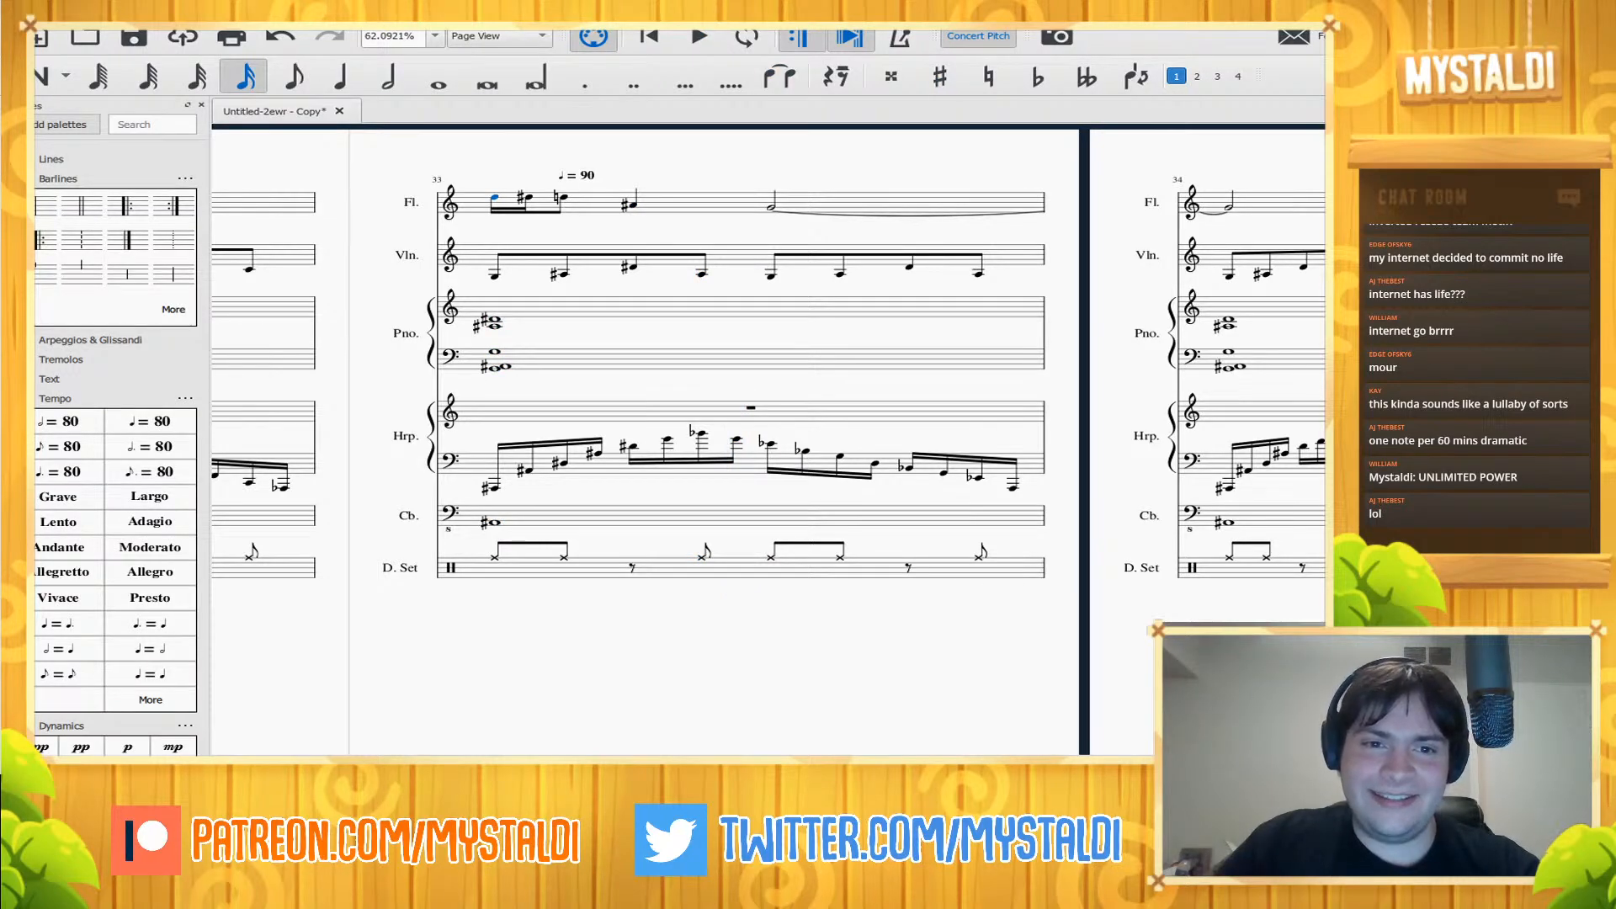
left_click_drag(337, 639, 1230, 669)
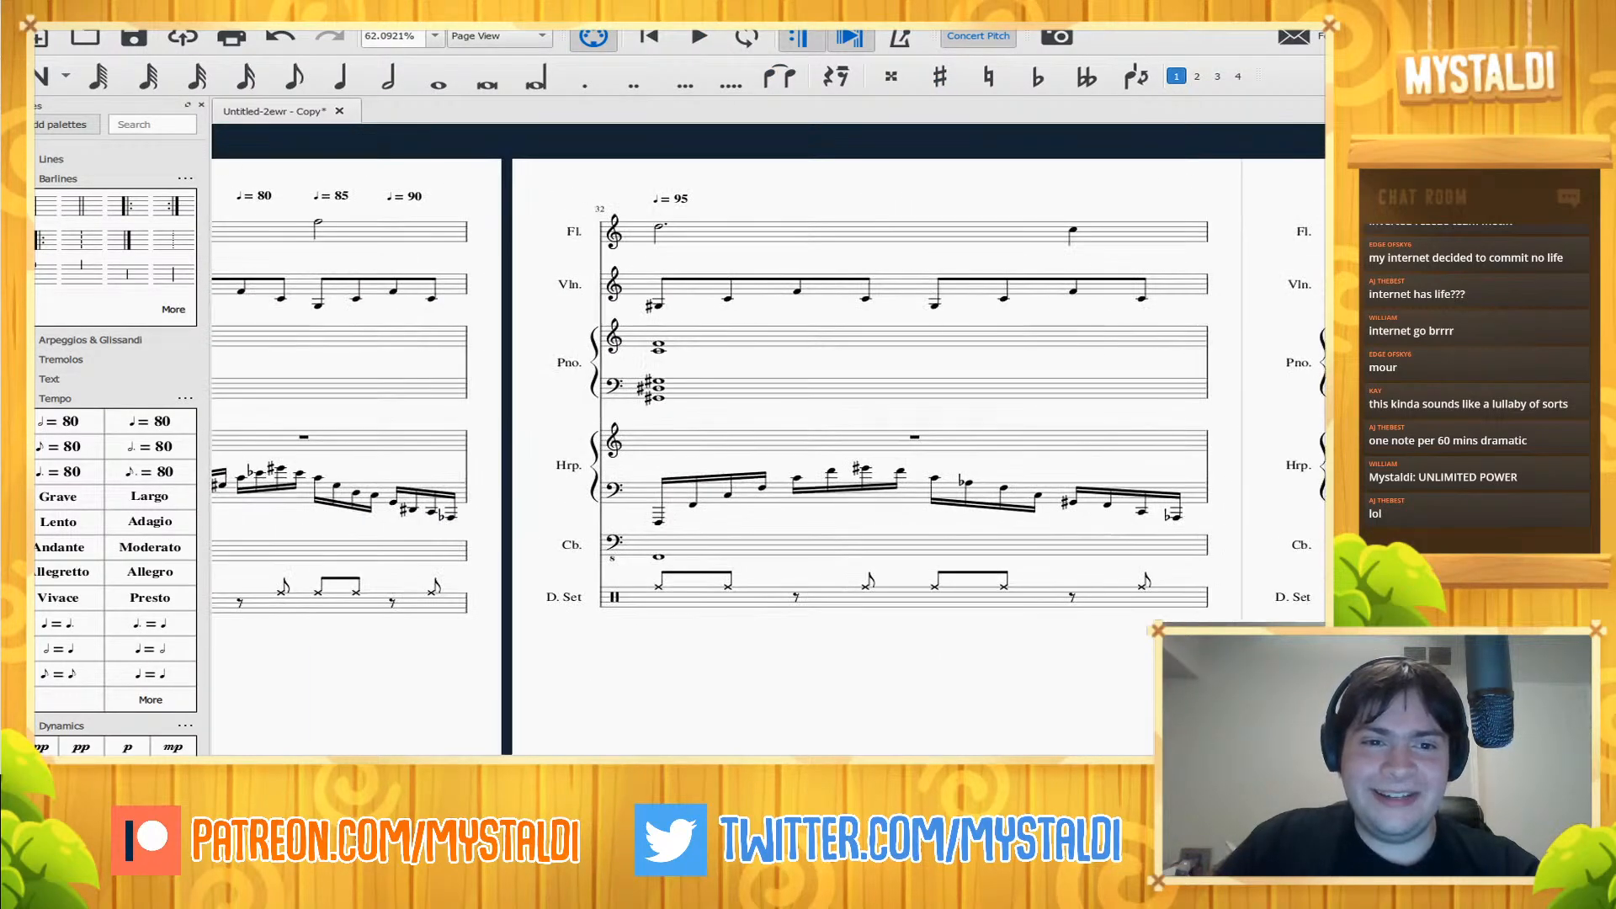
- Play back measures 32 and 33, and add a tempo mark of 92 halfway through measure 32
key("space")
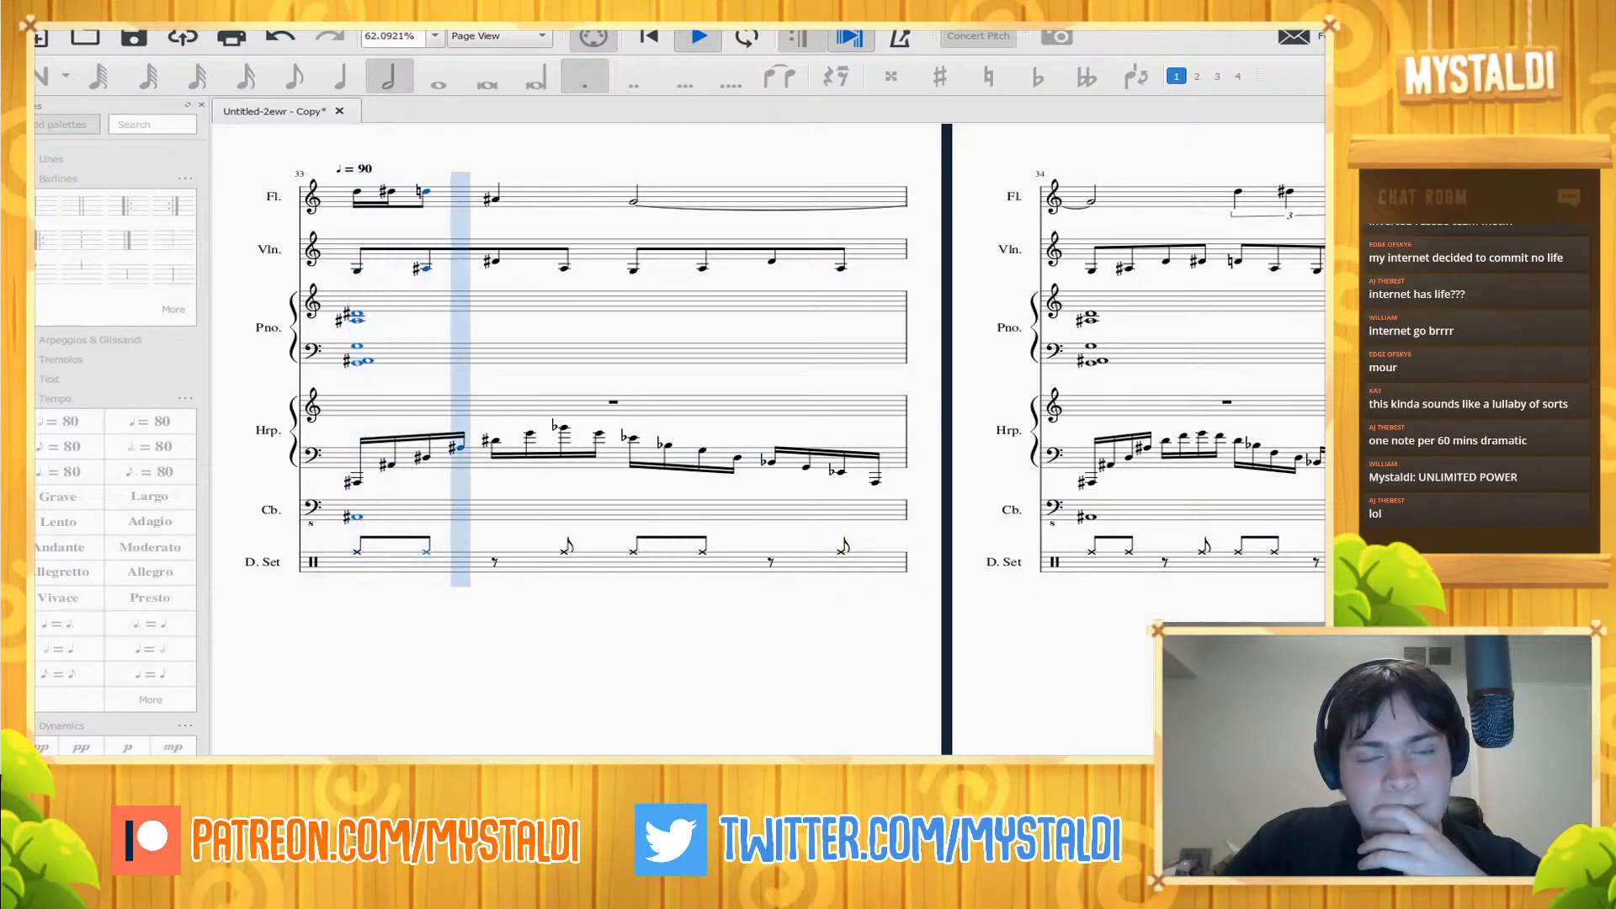
key("space")
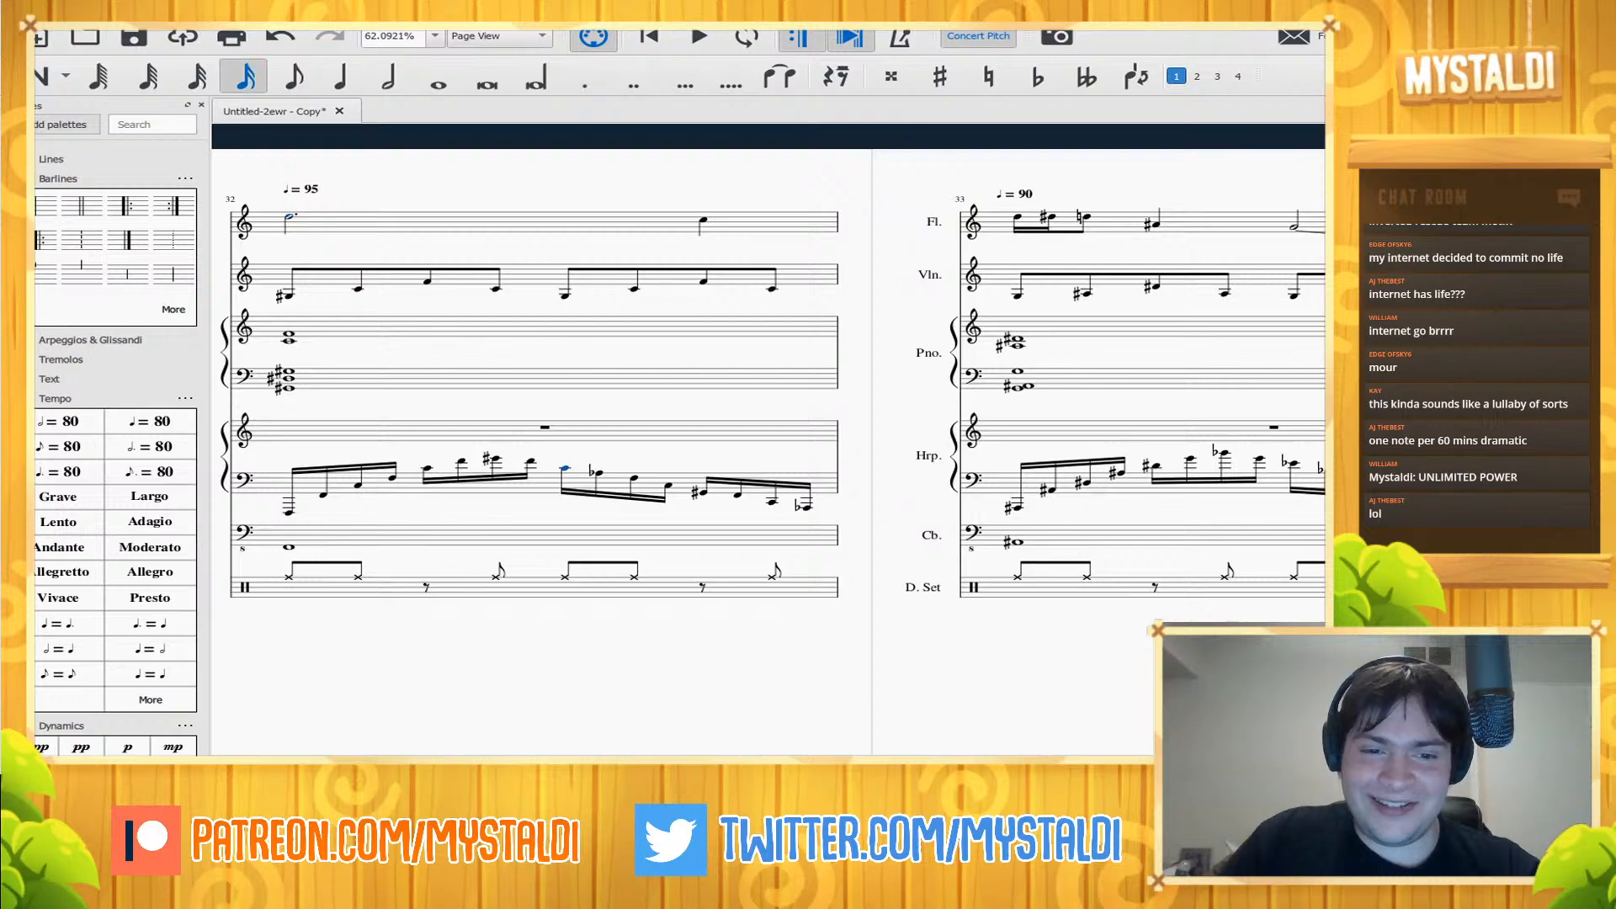
key("ctrl+e")
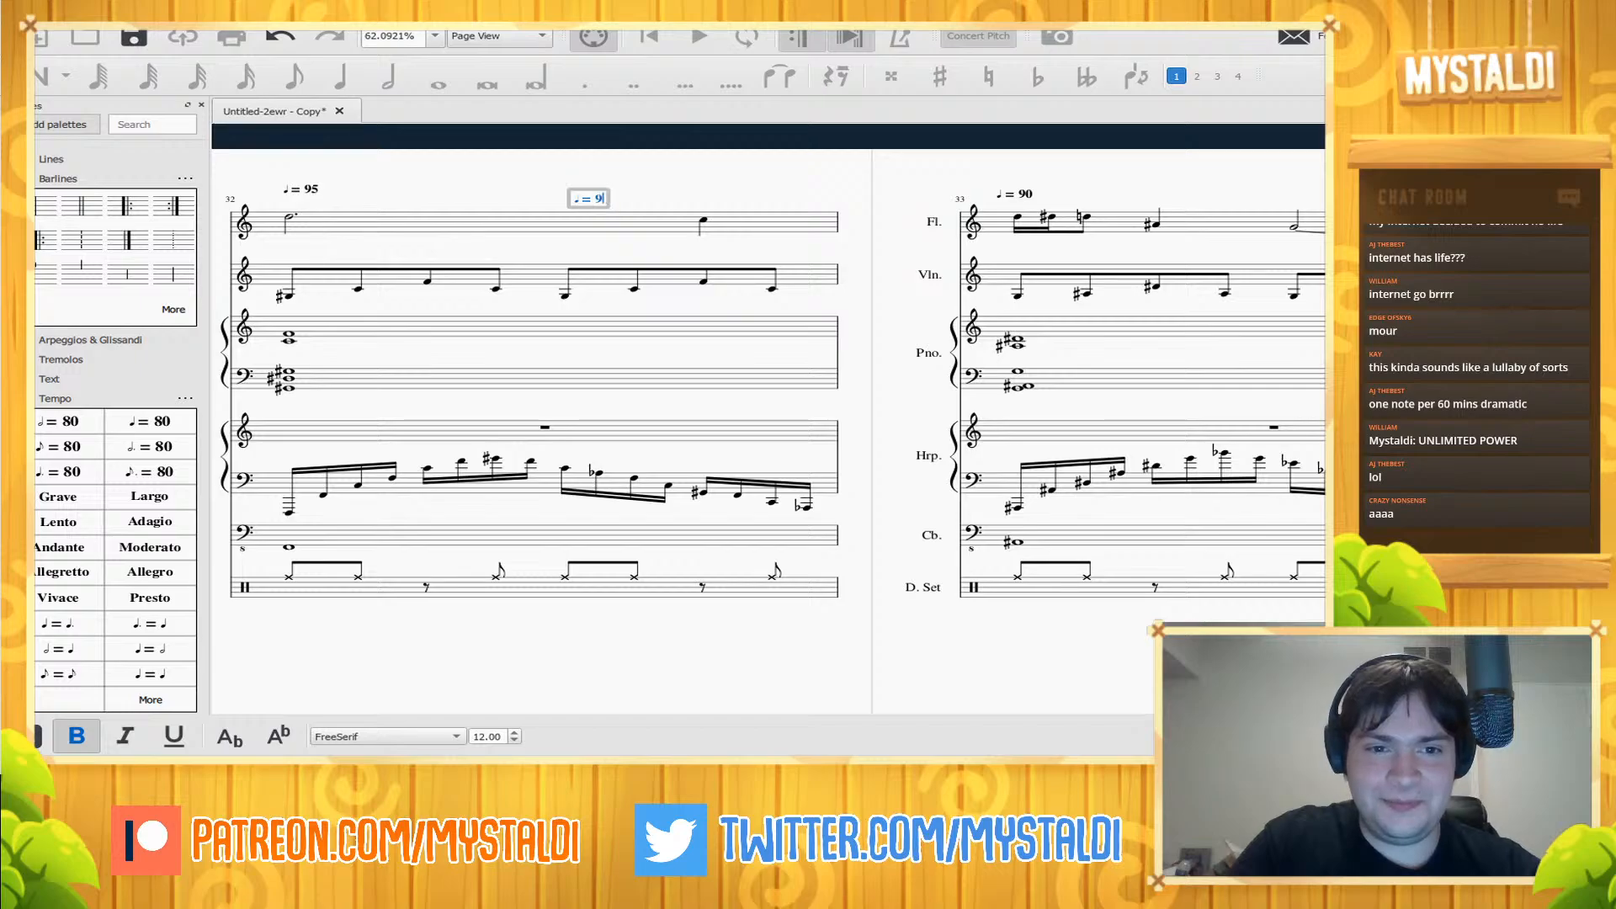
key("Escape")
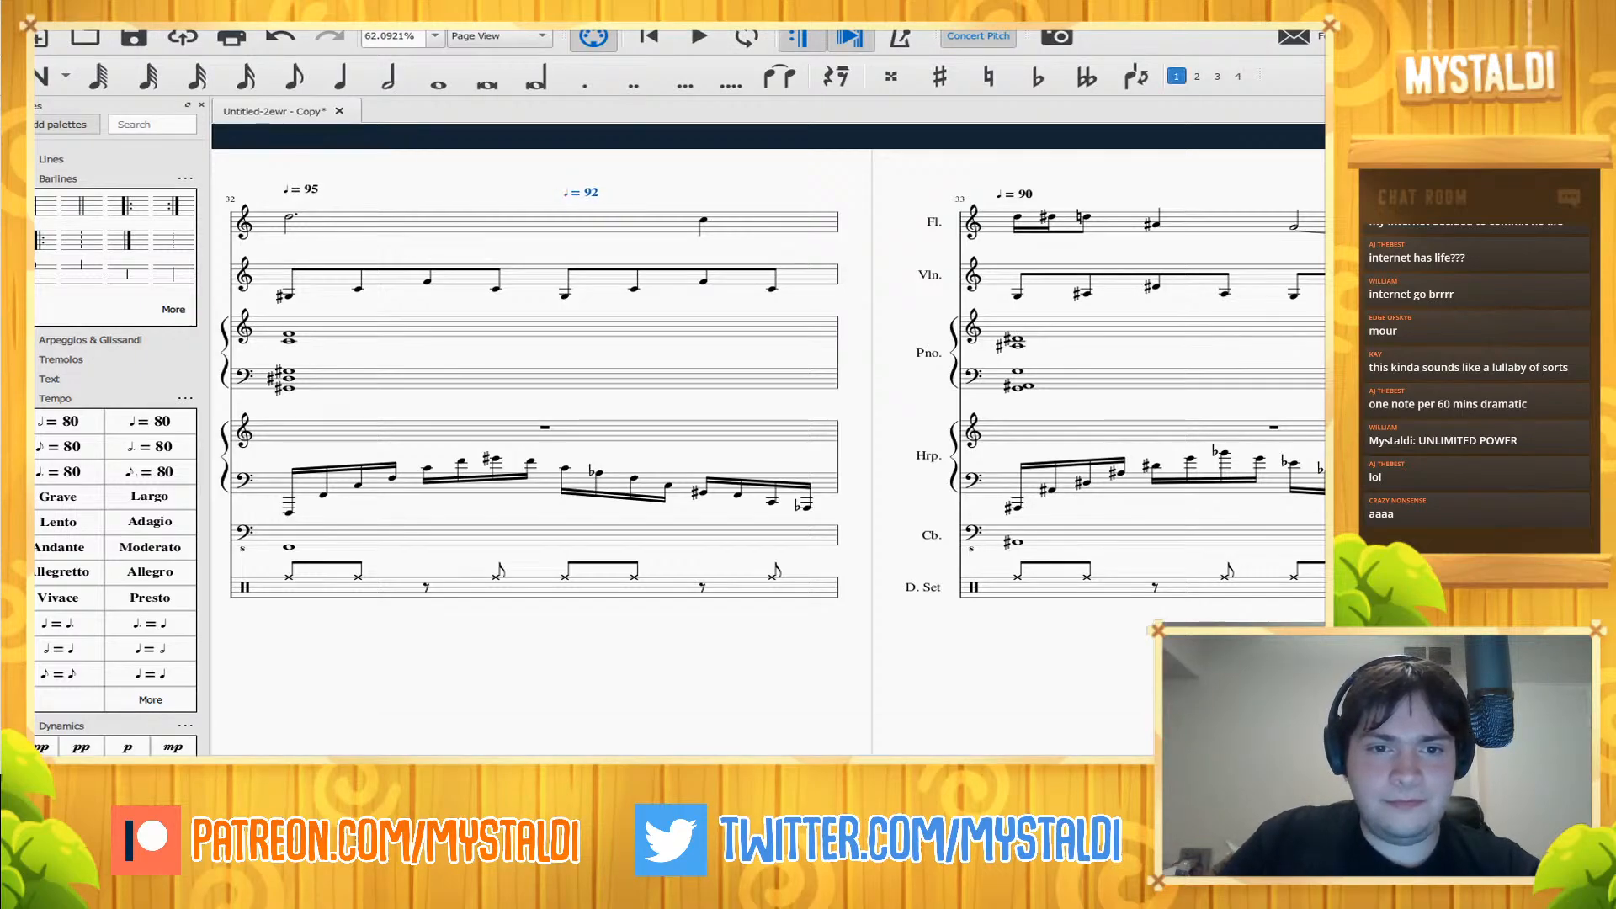
- Change the tempo mark at the start of measure 32 to 93
left_click_drag(539, 657, 850, 691)
double_click(621, 223)
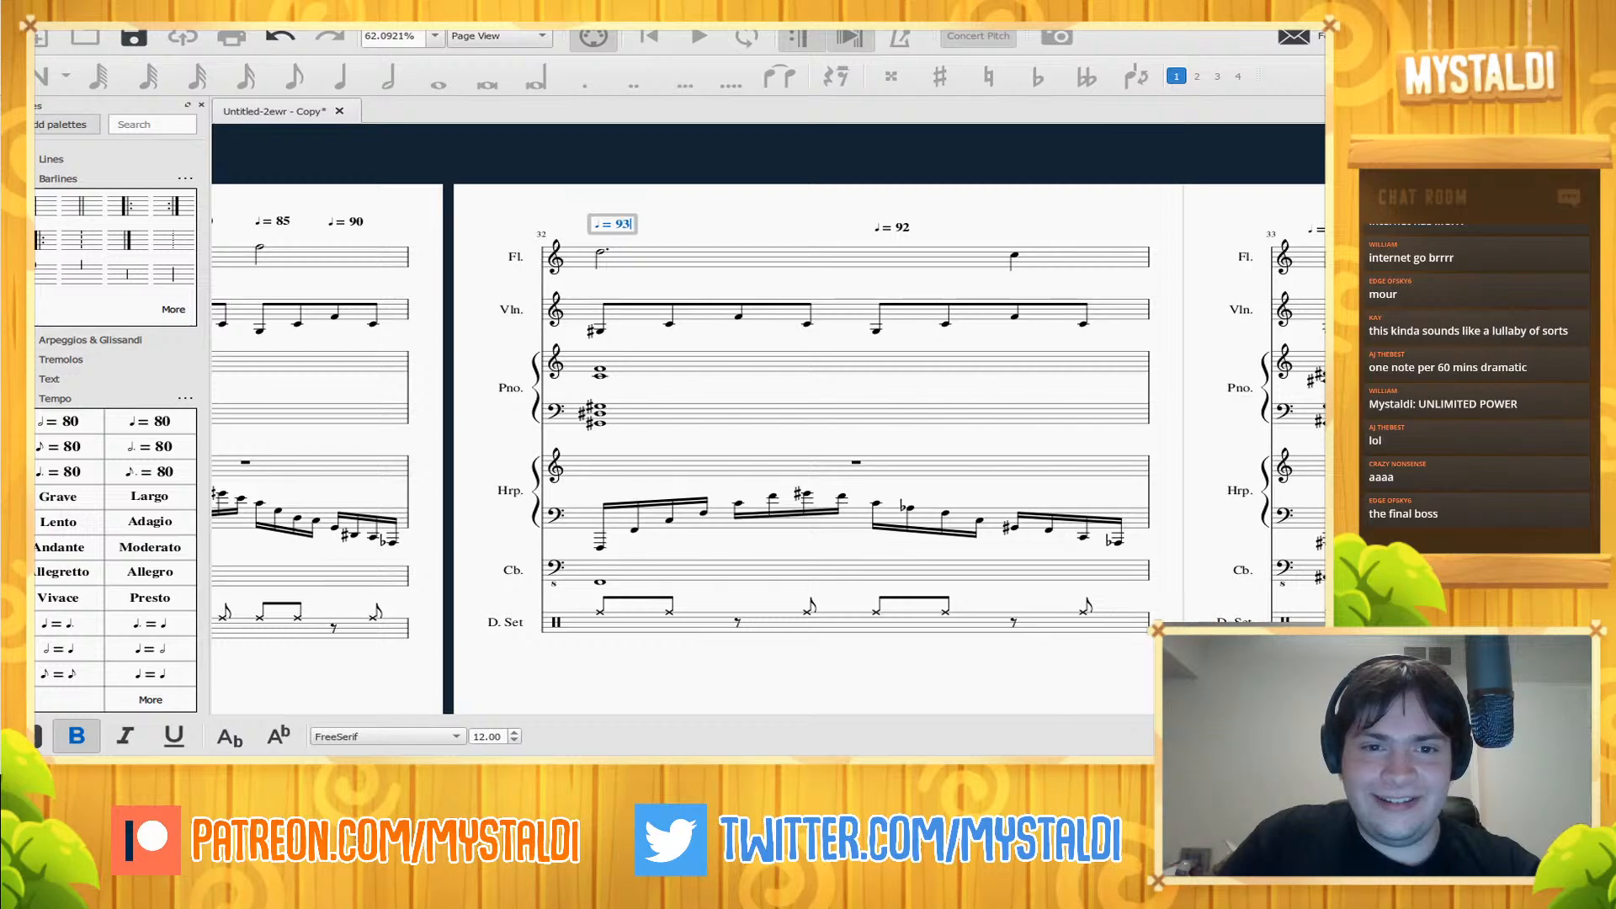
key("Escape")
- Play back the score through its ending and delete the empty measure before the final one
scroll(768, 470, "left", 4)
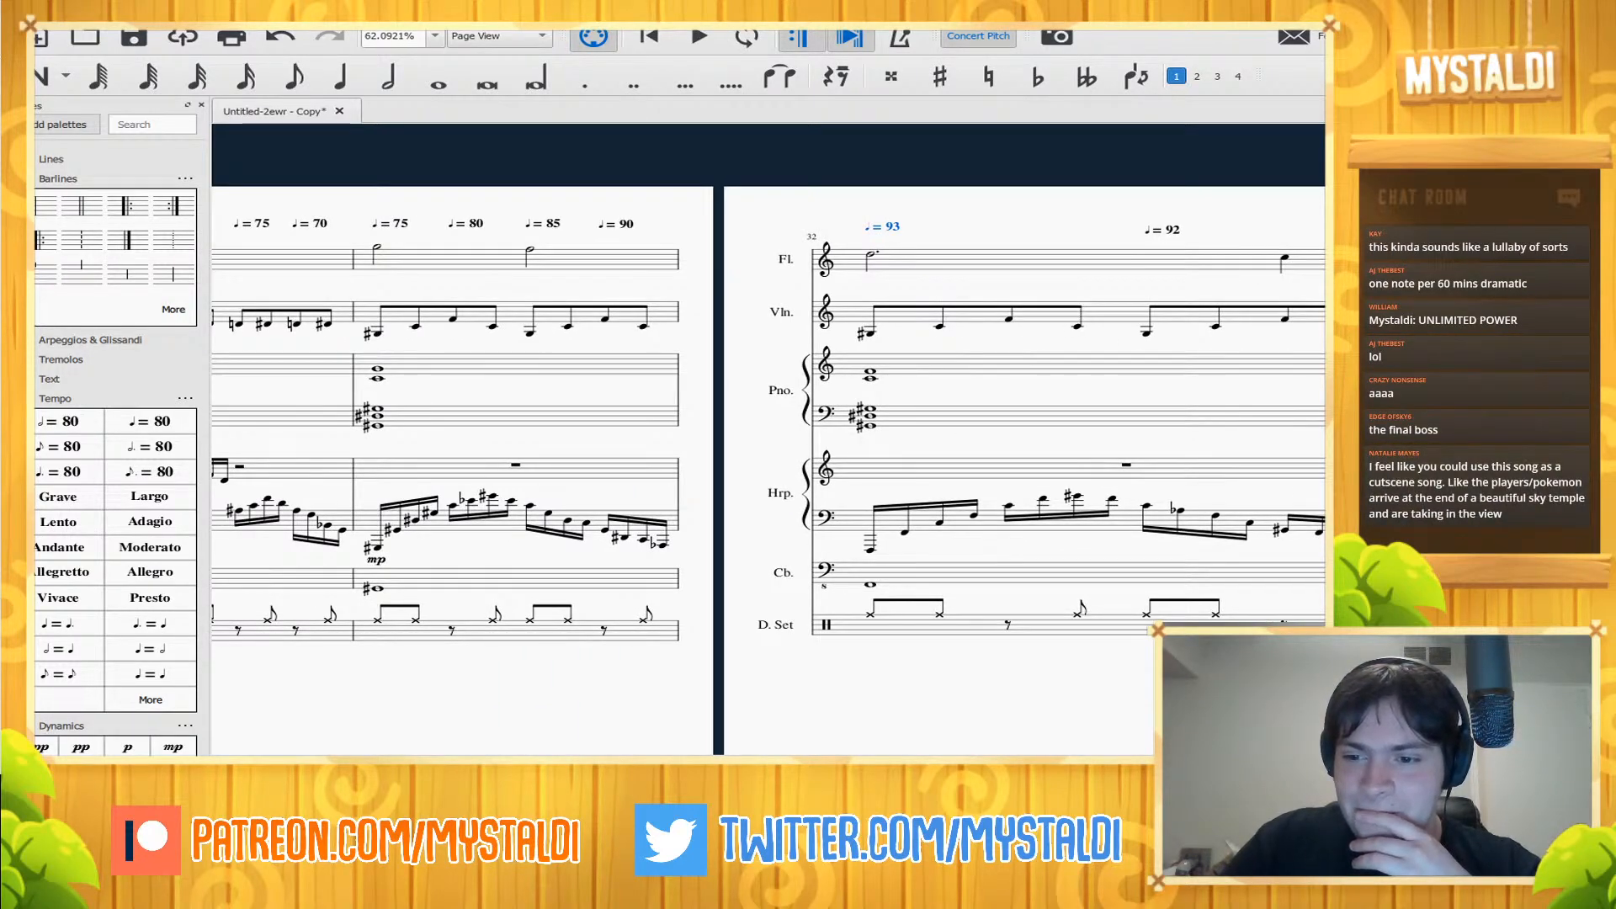
scroll(768, 469, "left", 3)
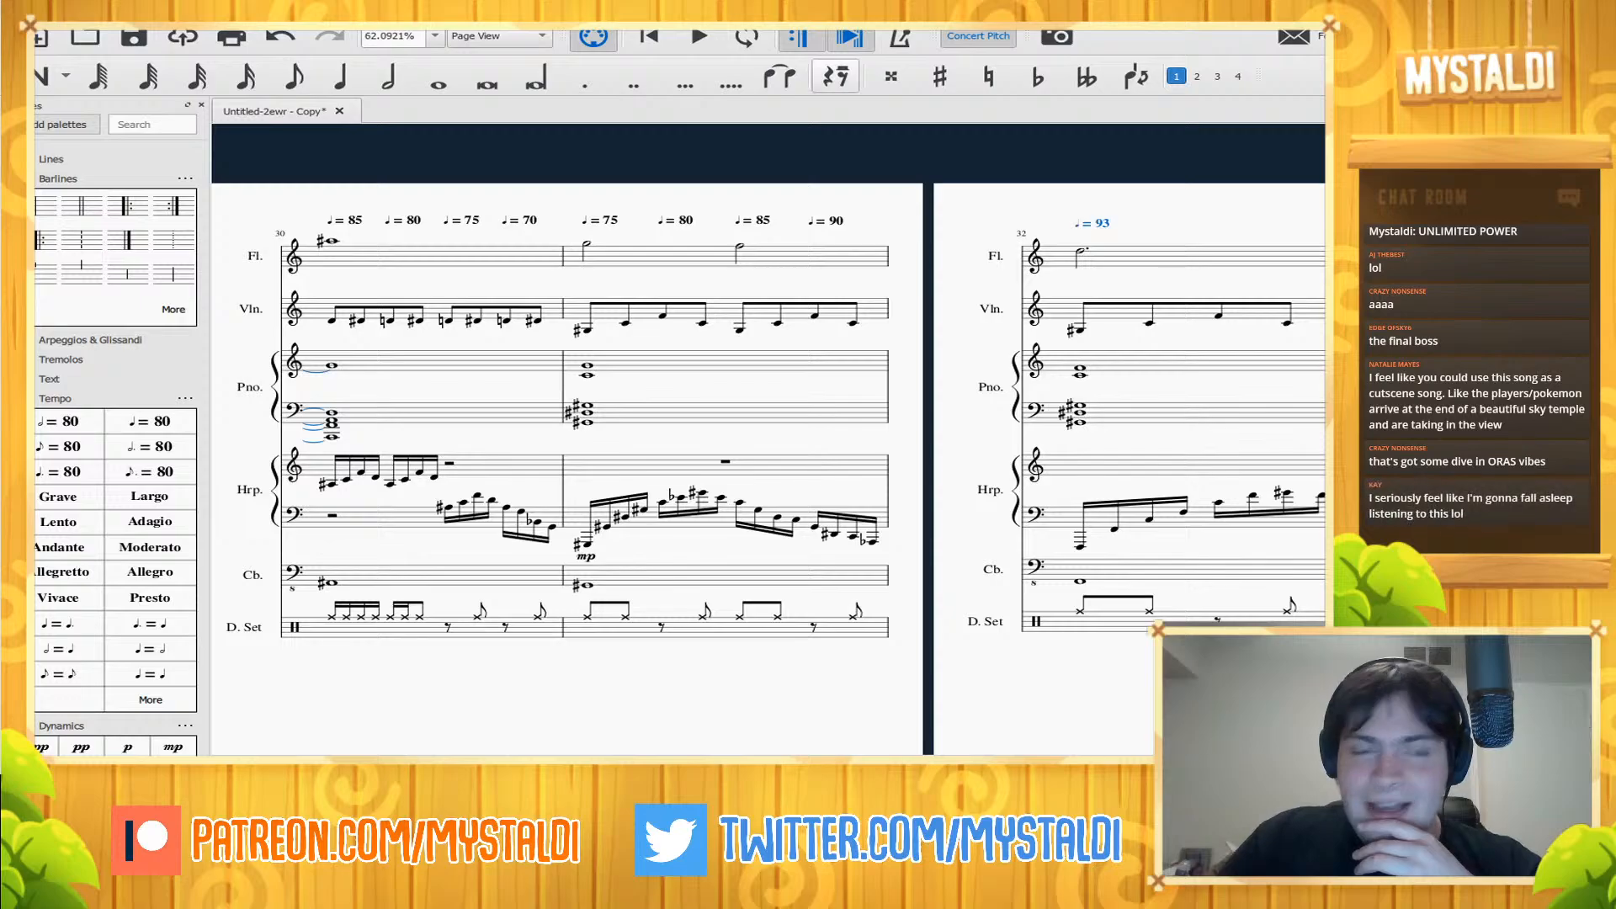
key("Home")
key("space")
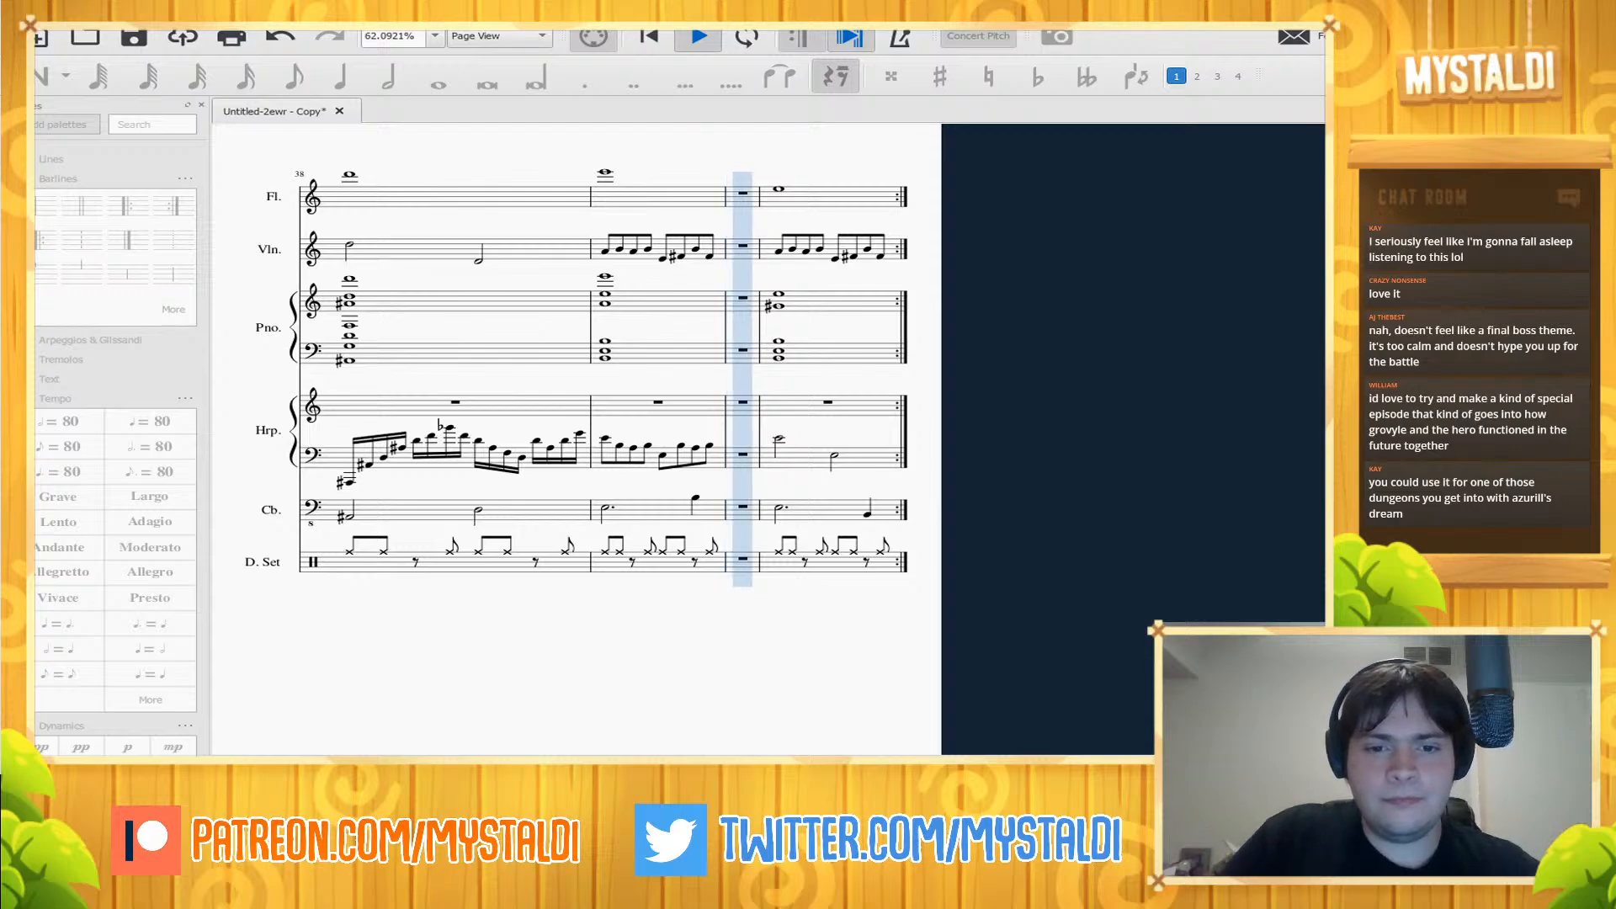
key("space")
key("ctrl+Delete")
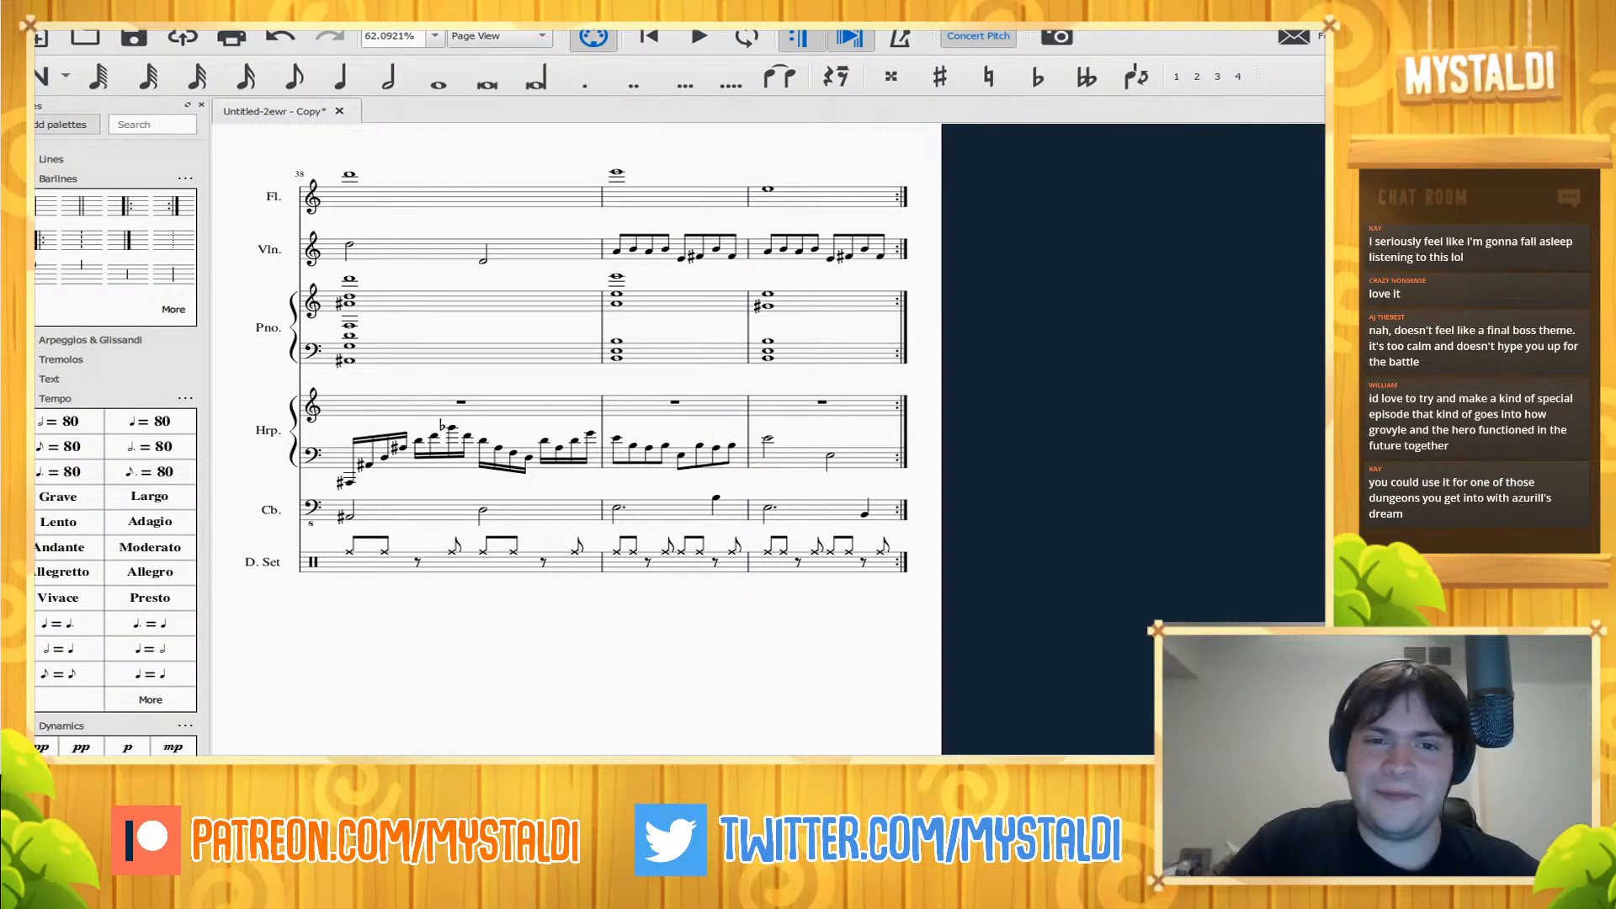
- Play back the score into section B, and briefly replay its opening measures
key("space")
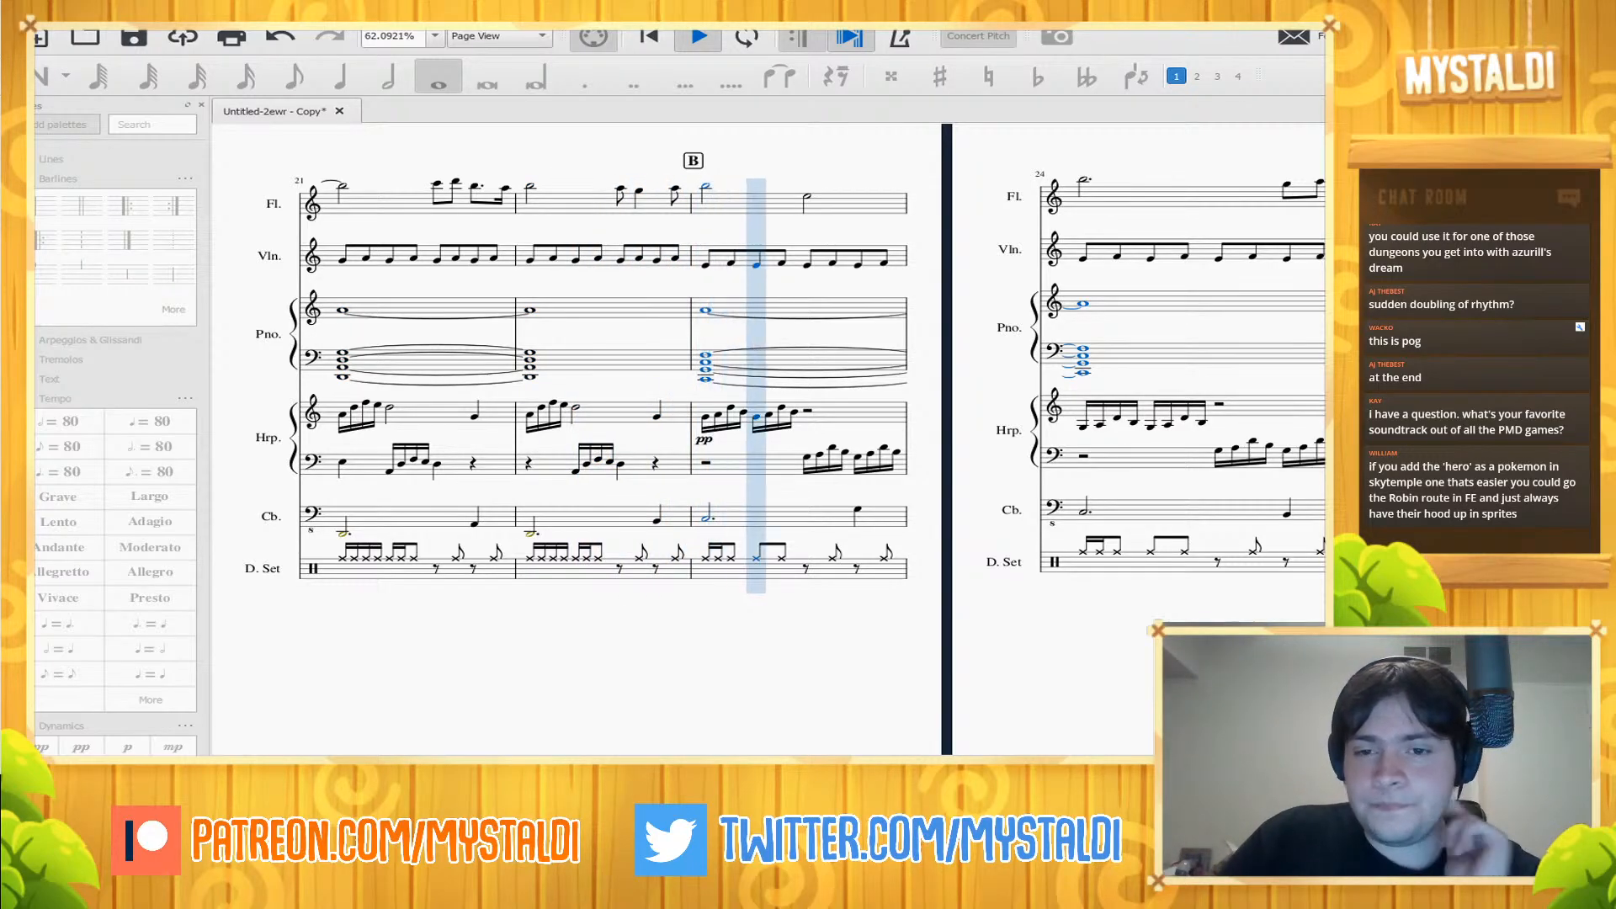
key("space")
scroll(768, 438, "right", 10)
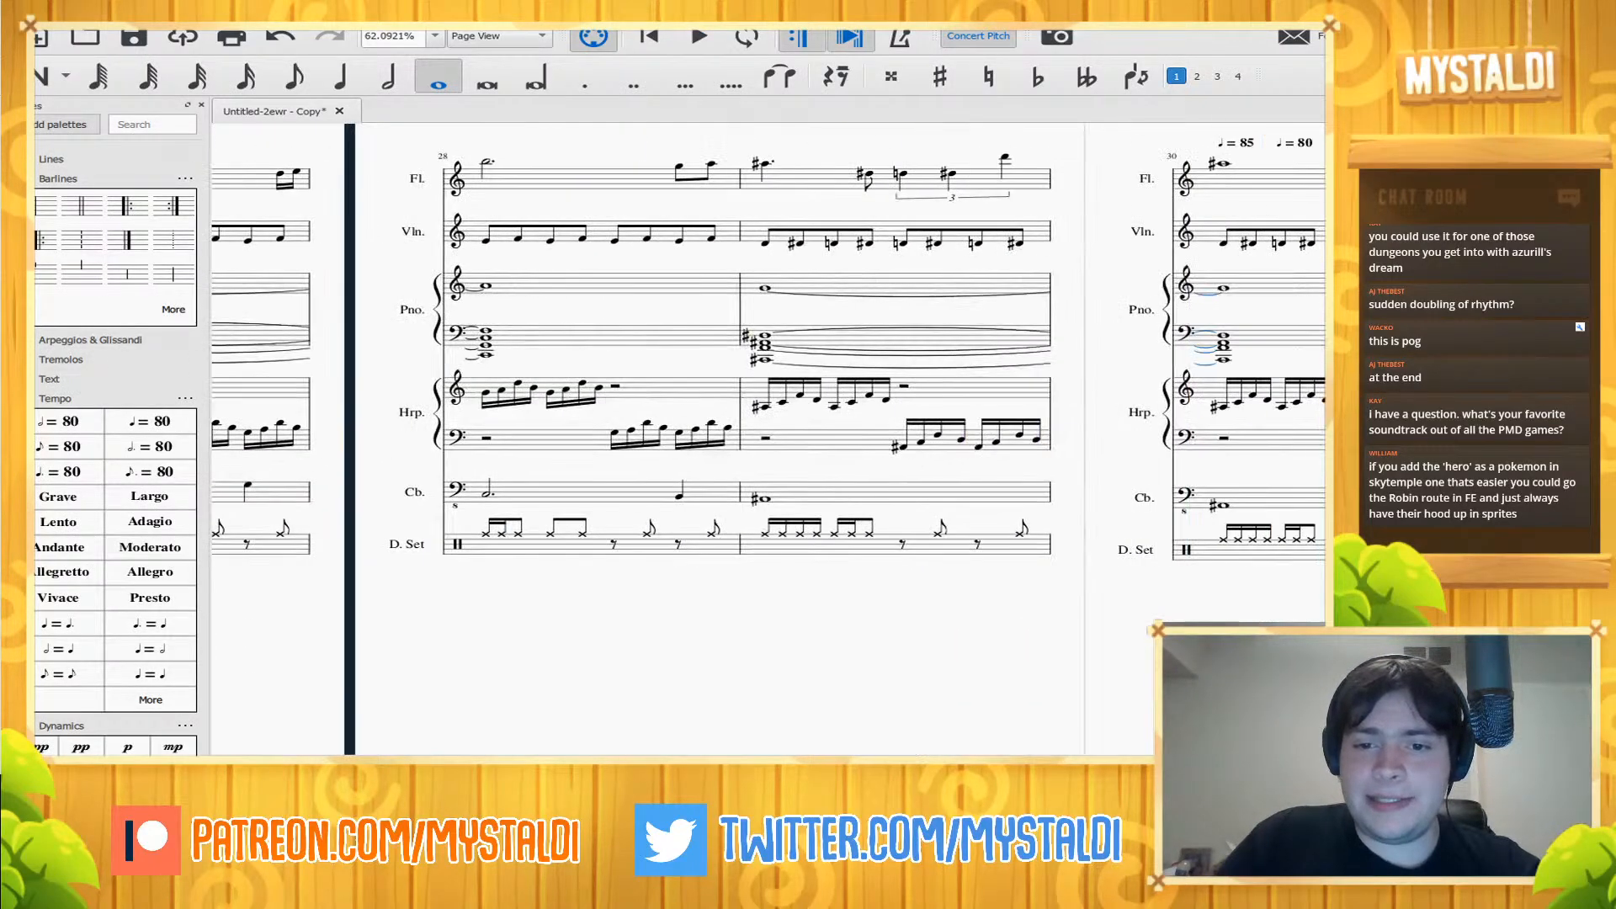
scroll(768, 438, "right", 8)
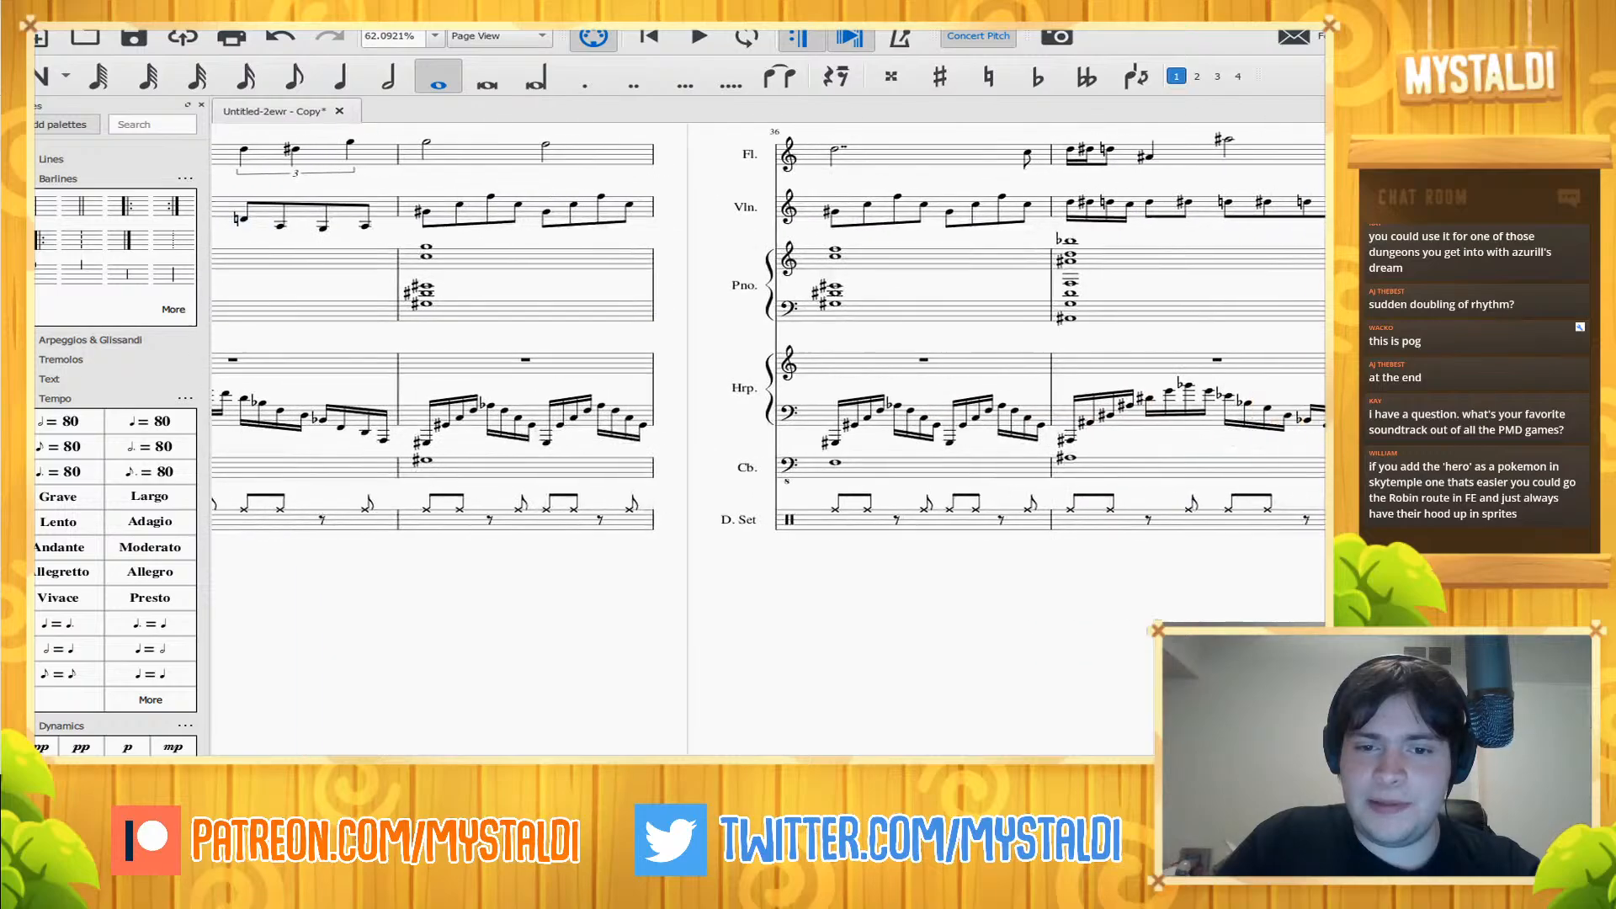
key("ctrl+Home")
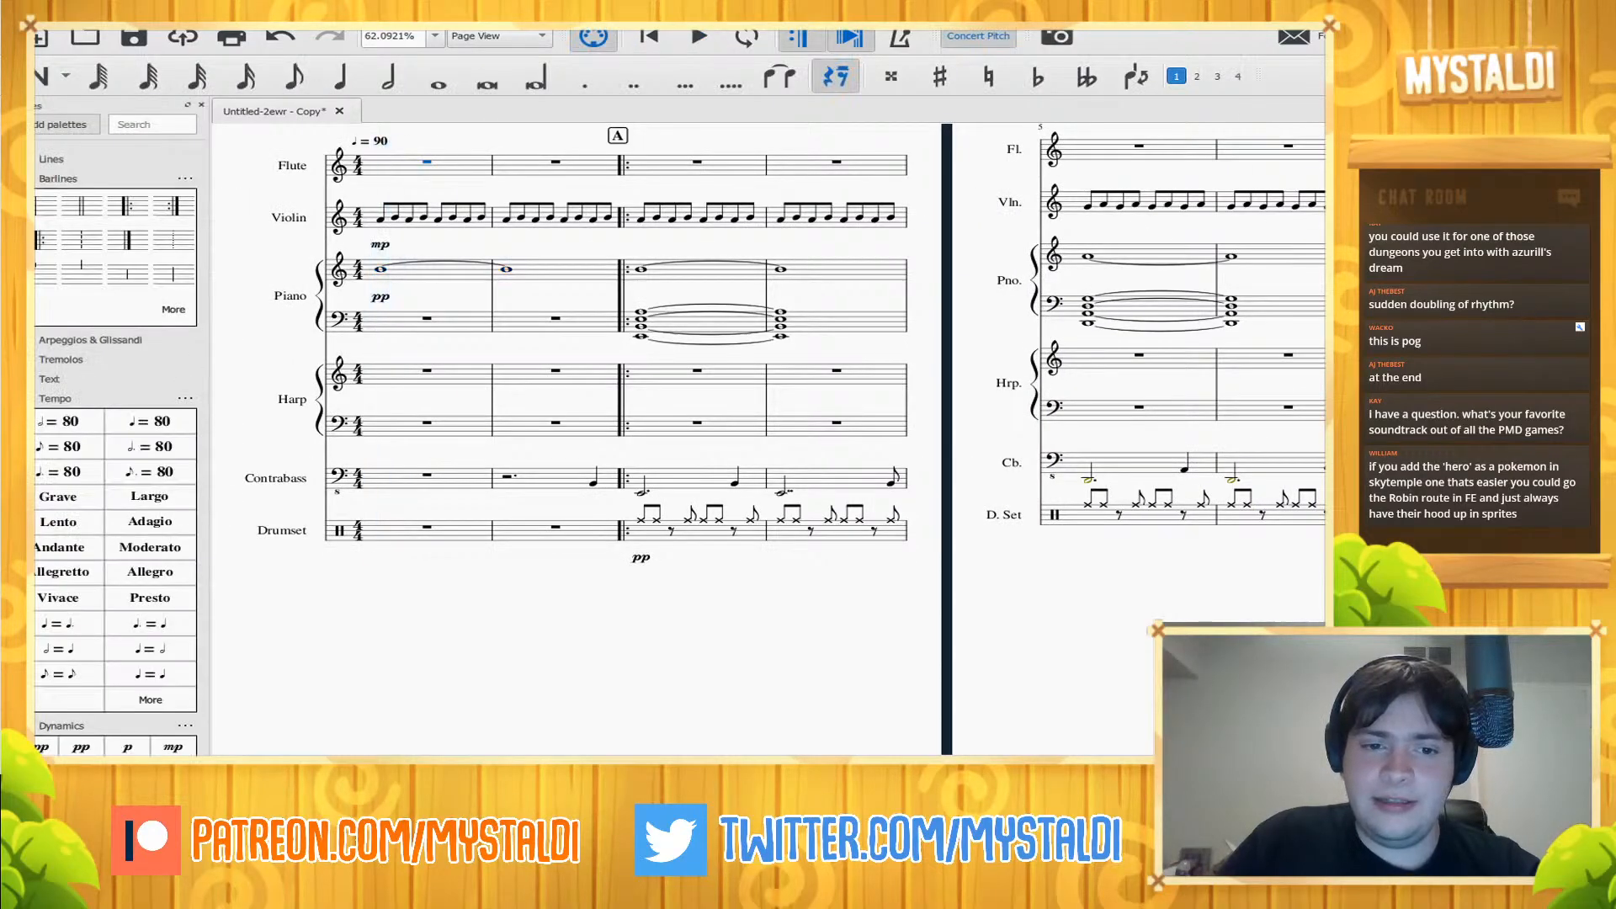
key("space")
key("space")
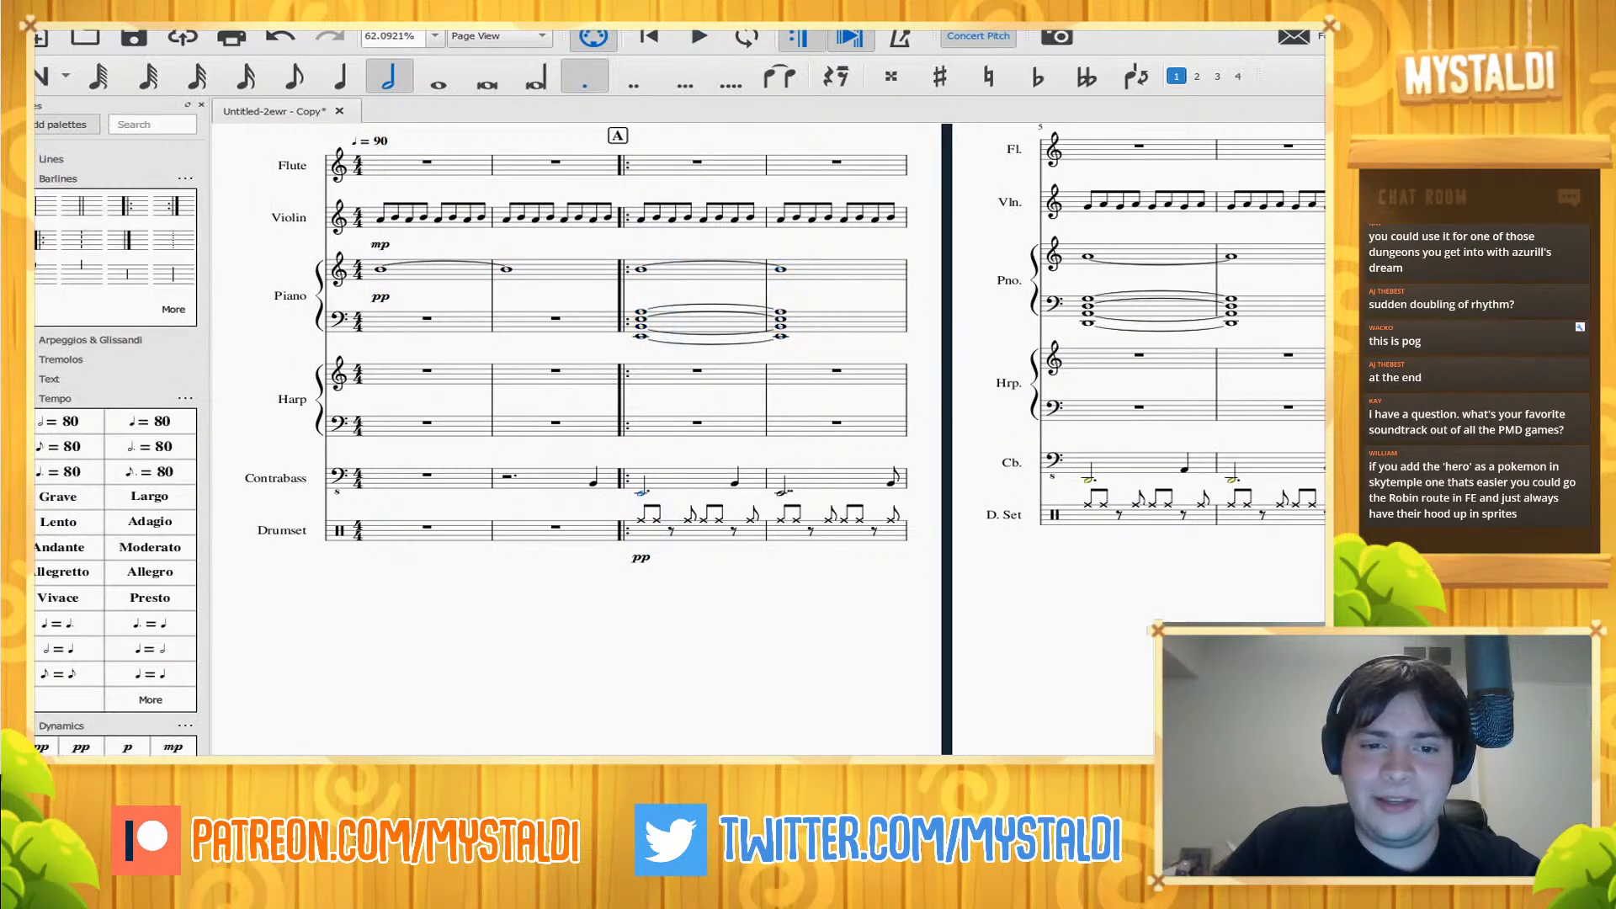
- Review the score up to its ending and play back the transition from measure 38 into measure 39
scroll(682, 438, "right", 15)
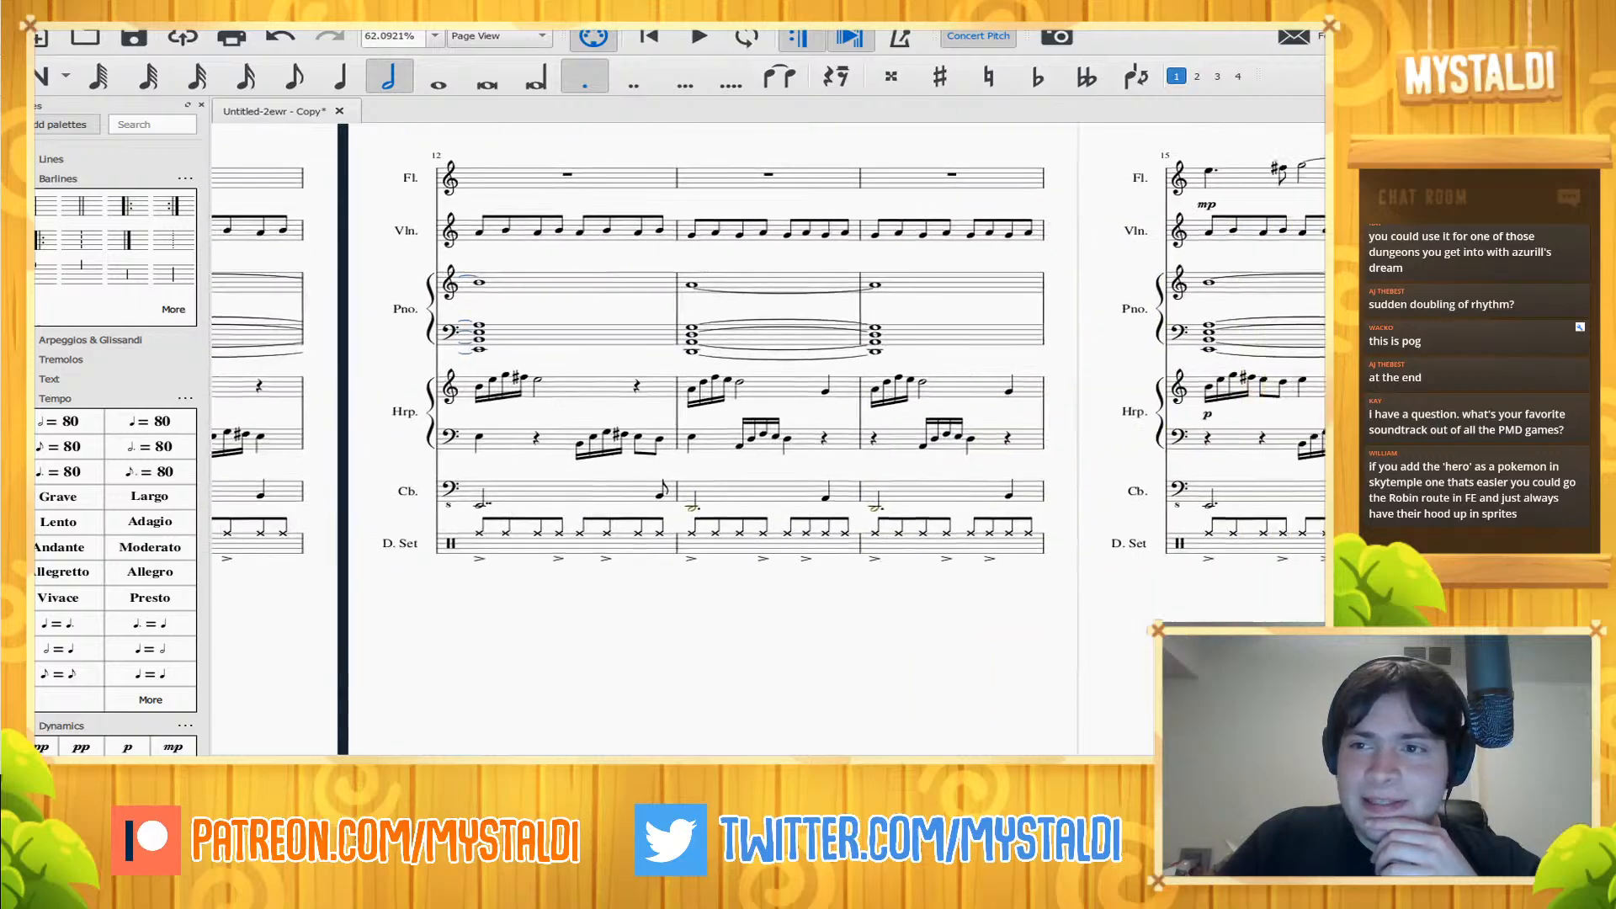
scroll(682, 438, "right", 15)
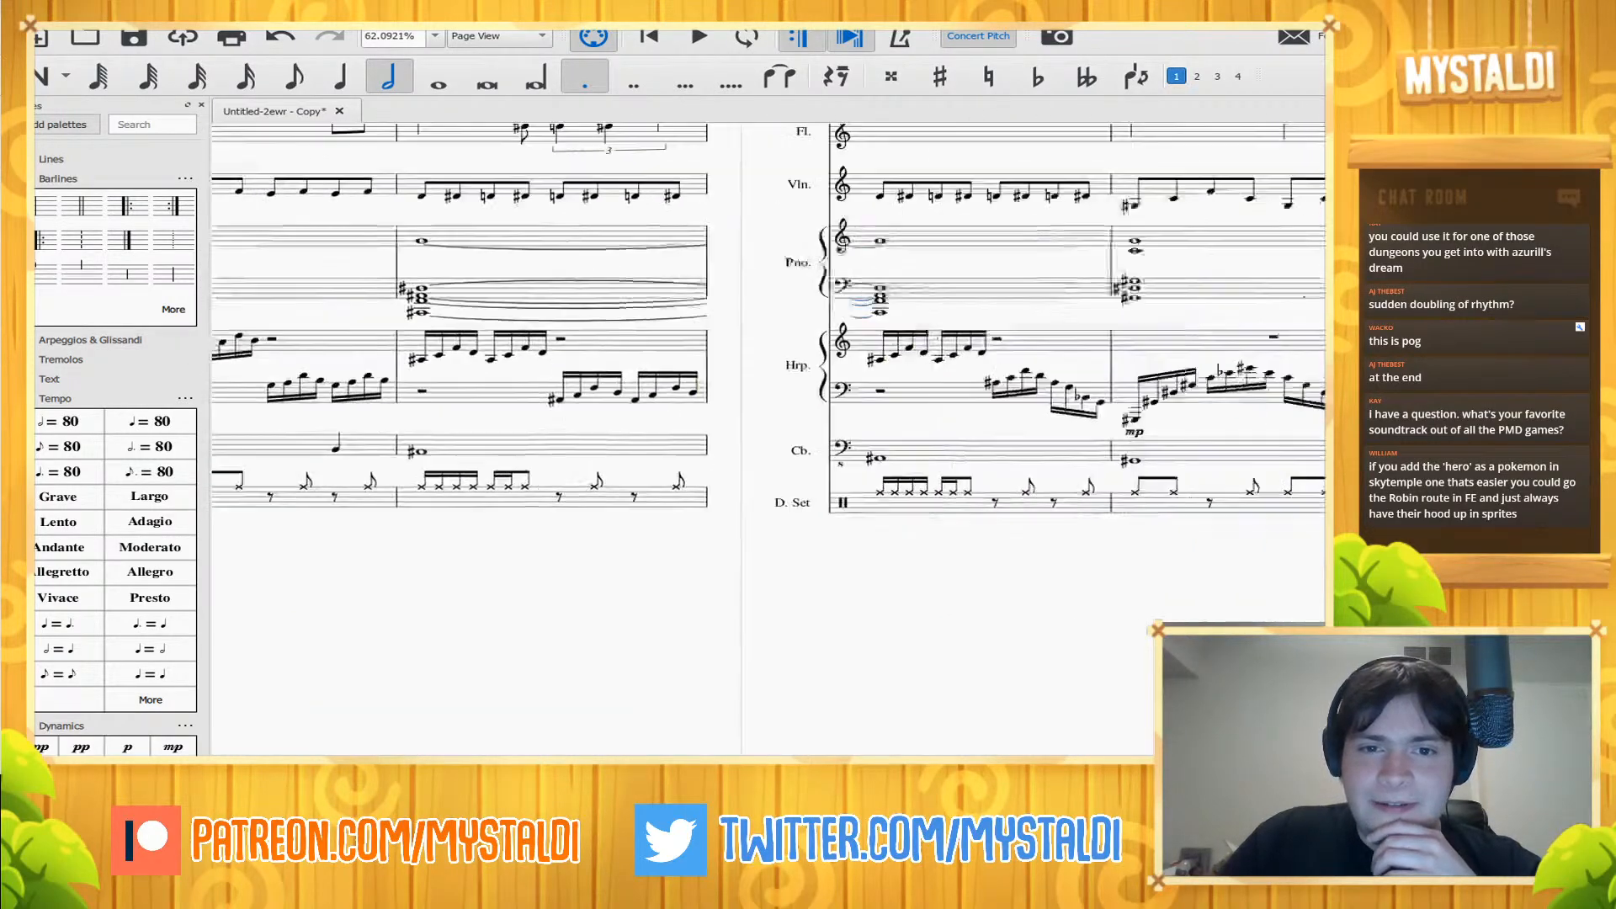
scroll(682, 438, "right", 15)
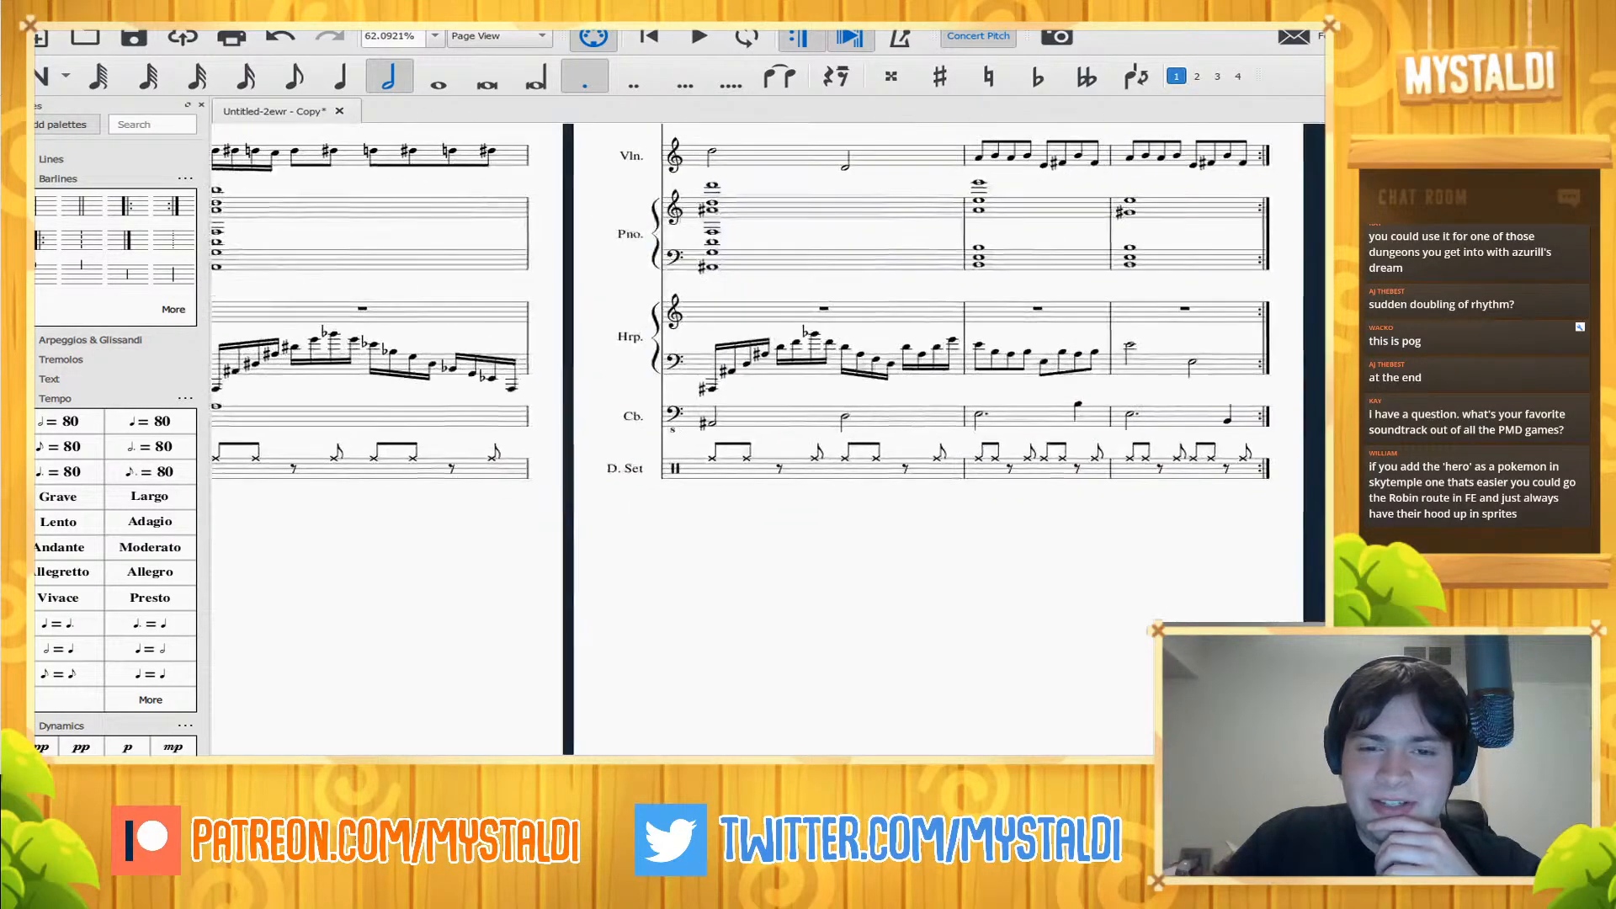
scroll(682, 438, "left", 1)
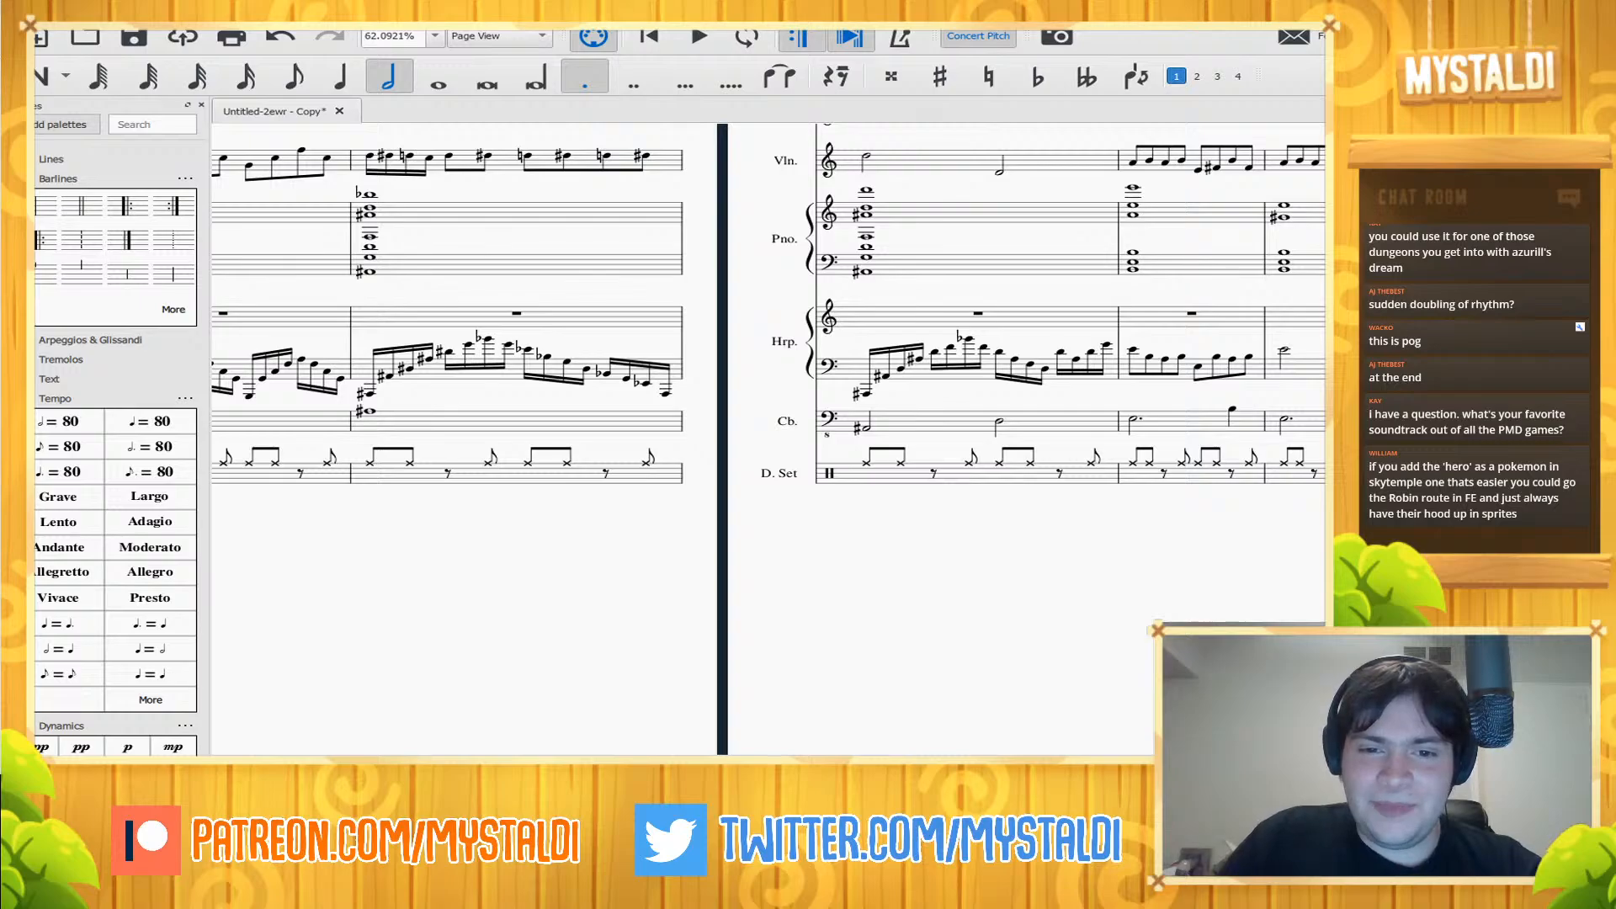
scroll(768, 438, "right", 10)
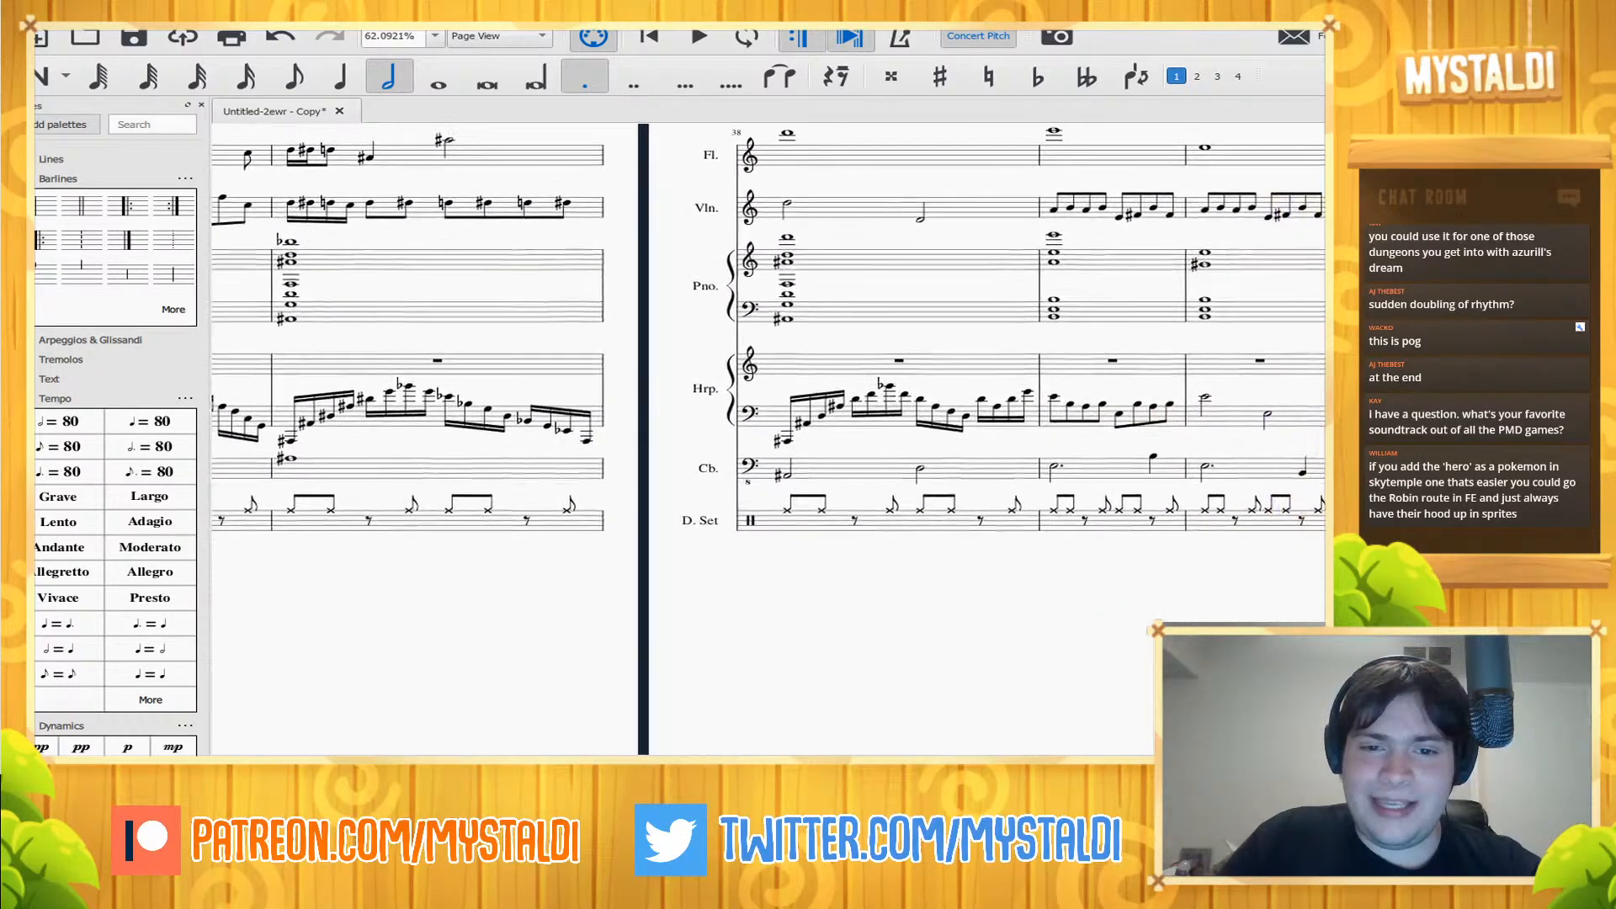
scroll(725, 439, "right", 1)
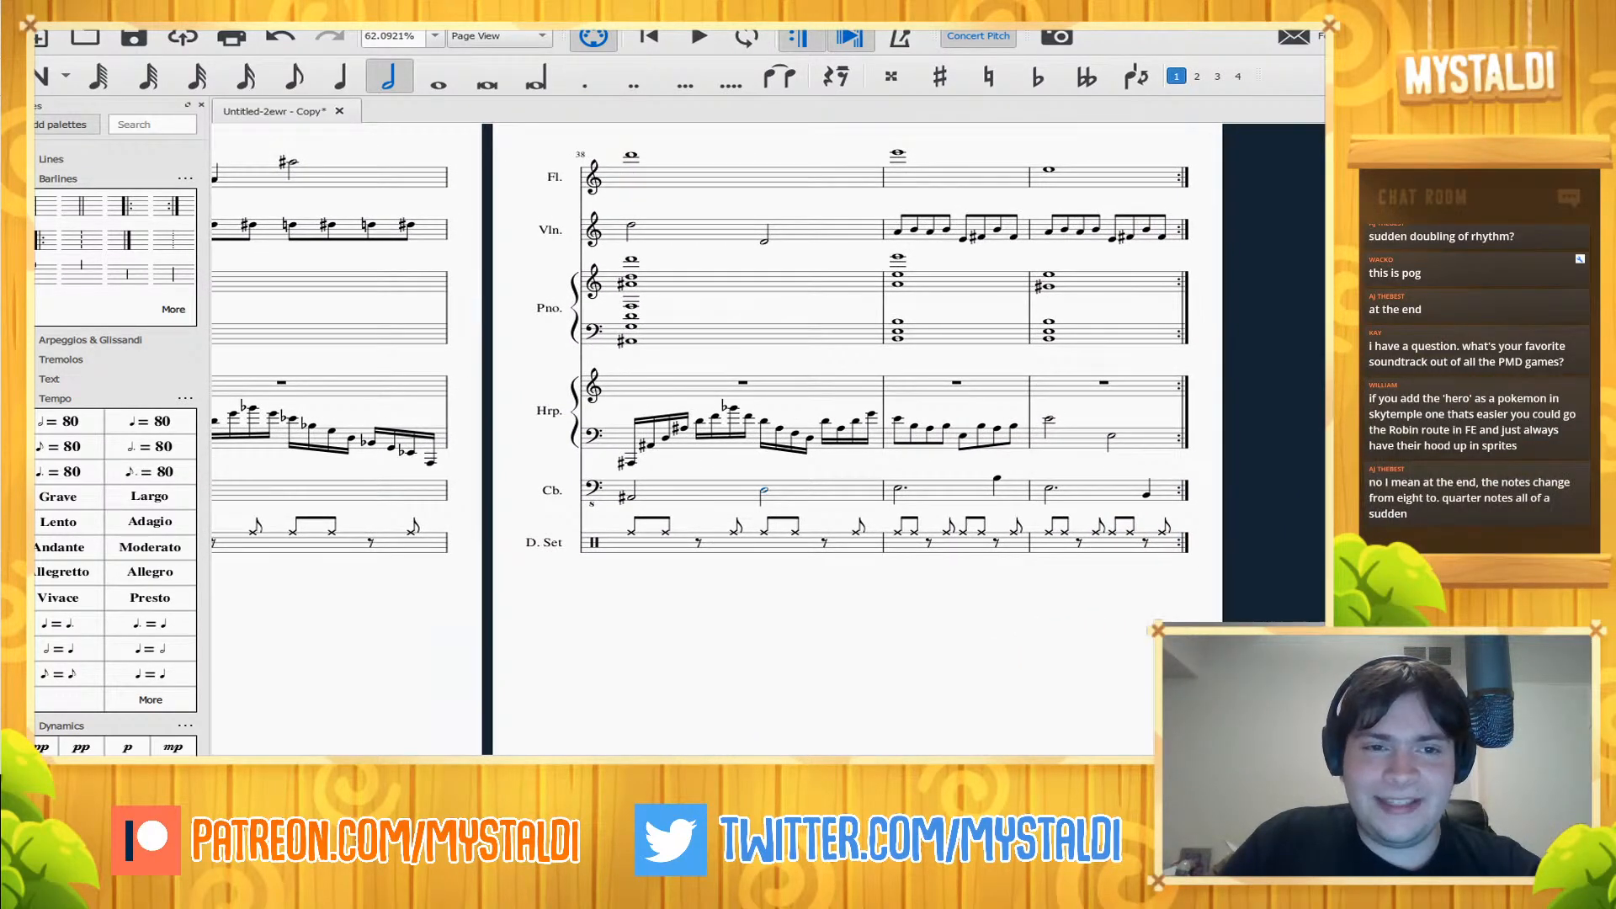
key("space")
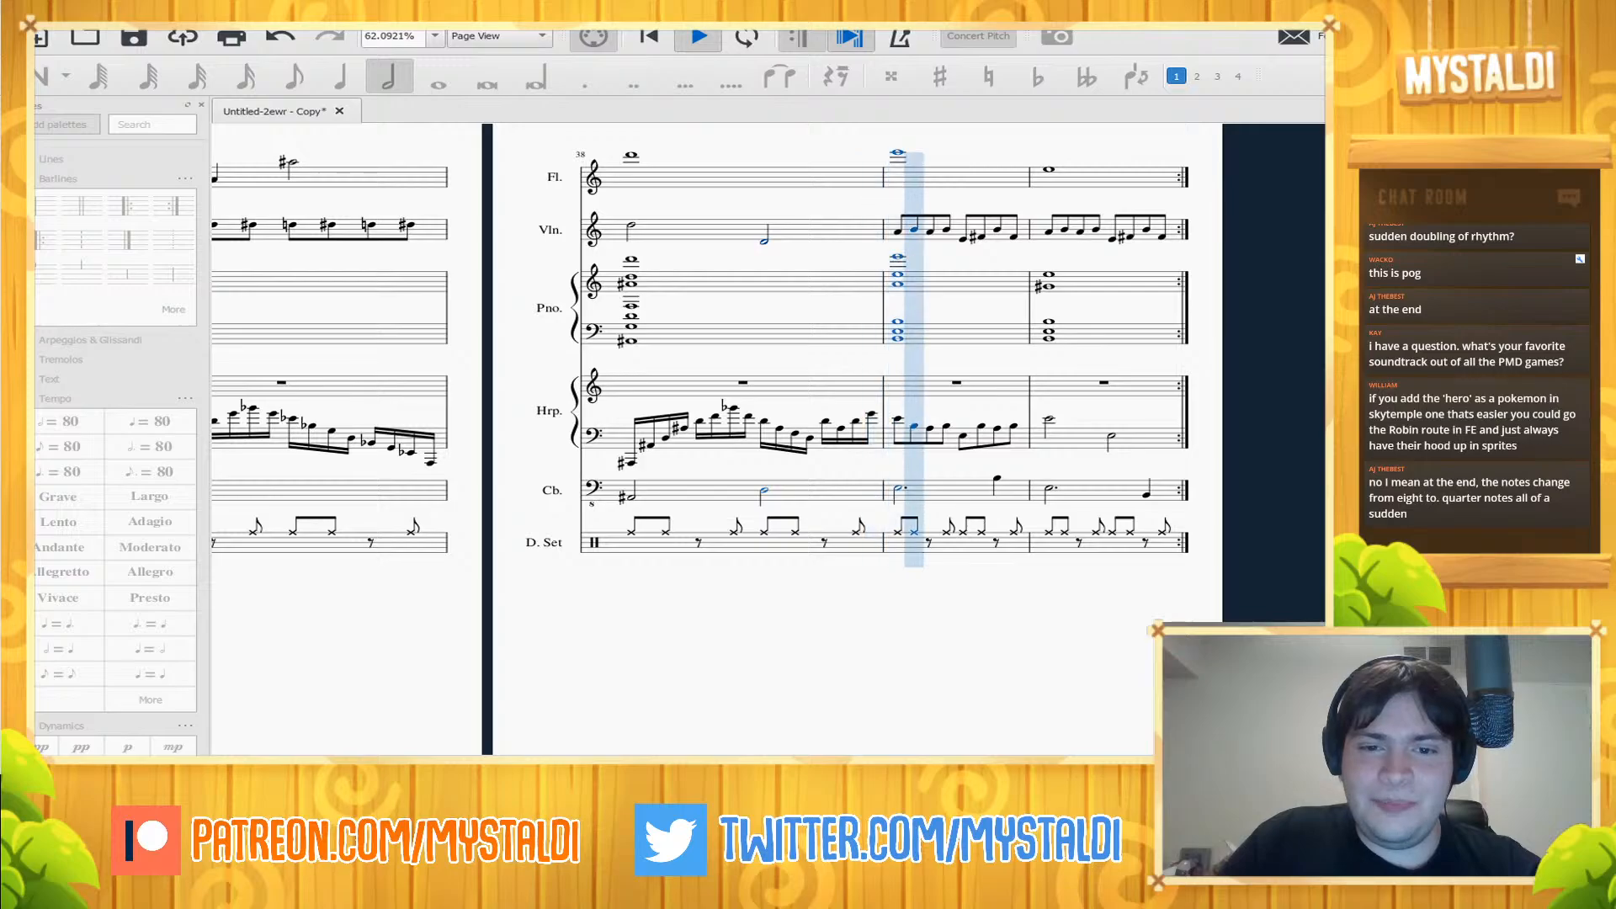
key("space")
- Compare measures 36 to 38 with the ending, and play back from measure 39
scroll(724, 440, "left", 10)
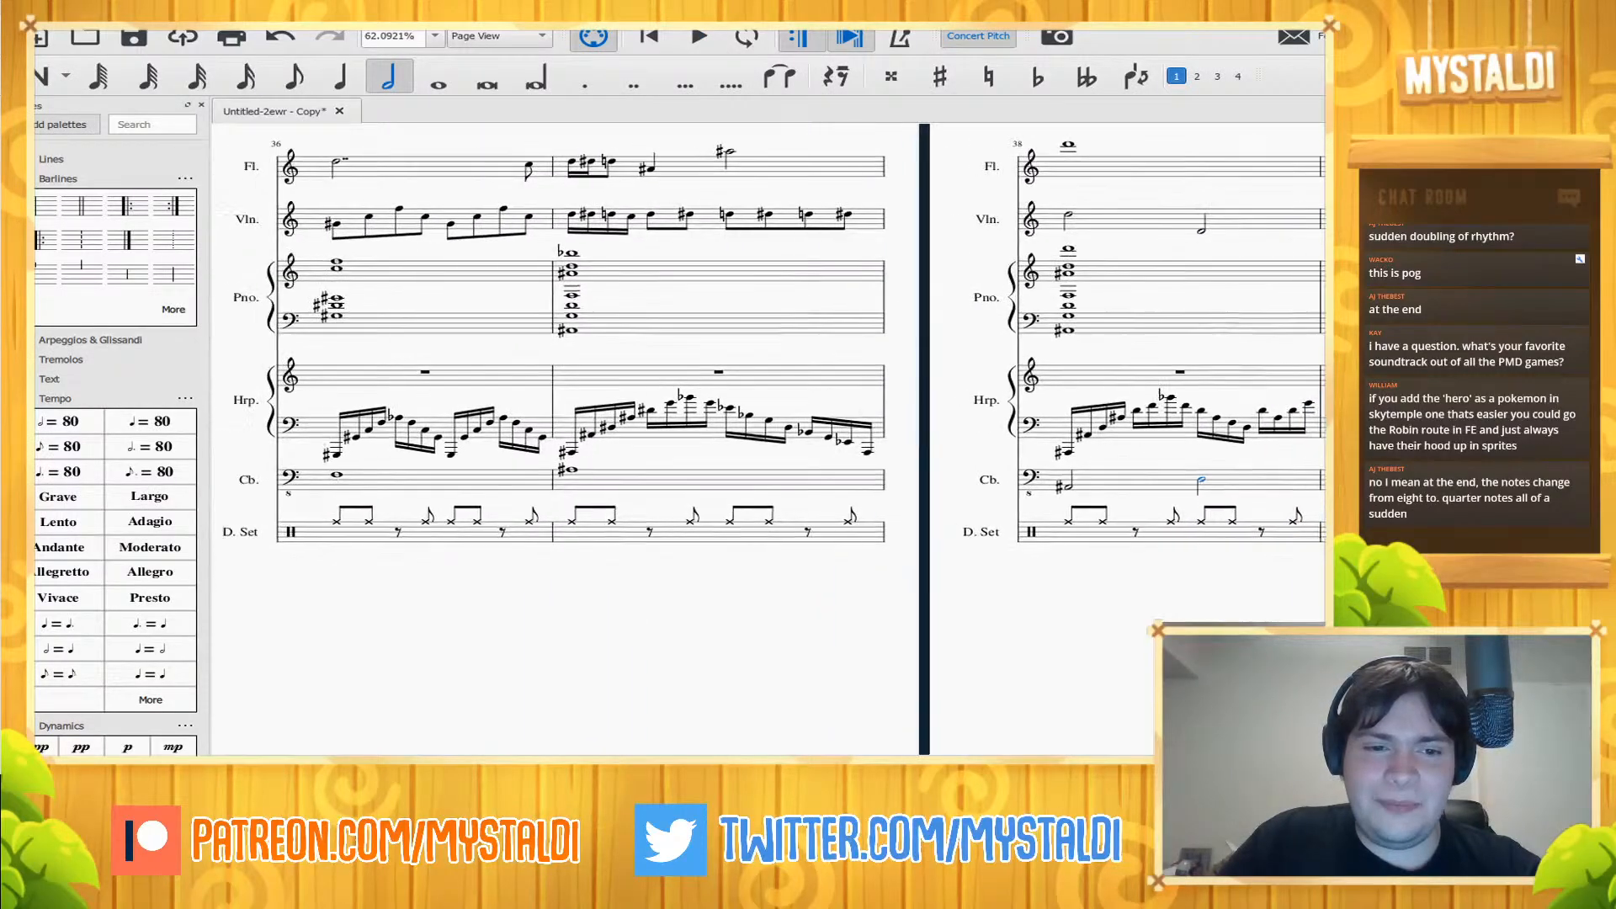
scroll(725, 439, "left", 2)
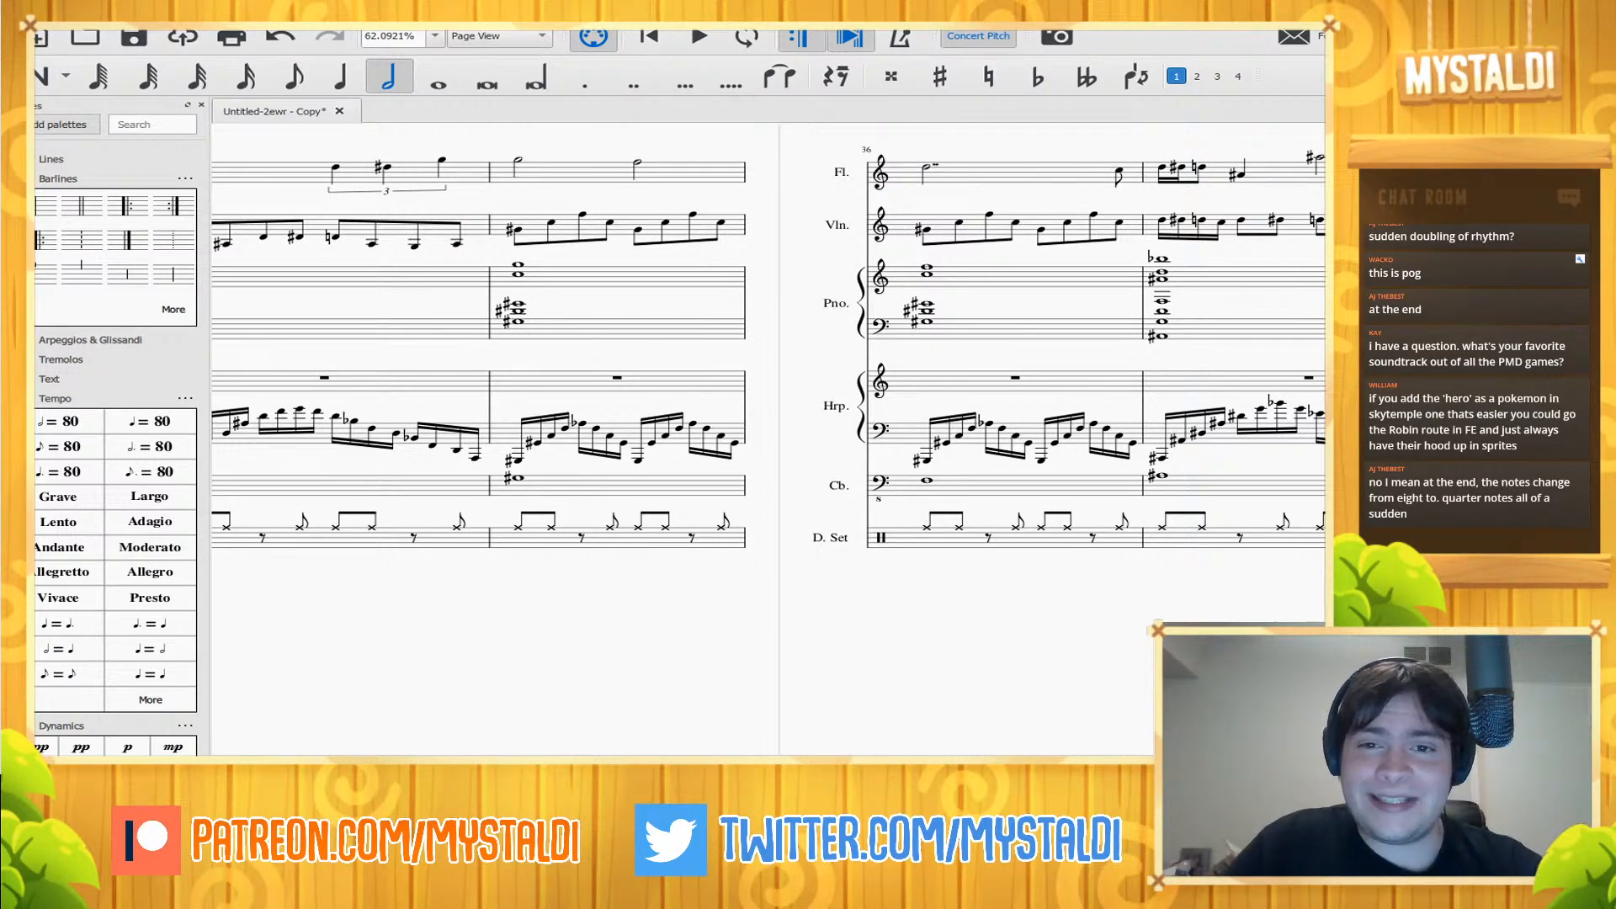
left_click_drag(1112, 639, 252, 659)
left_click_drag(925, 640, 677, 640)
left_click(878, 191)
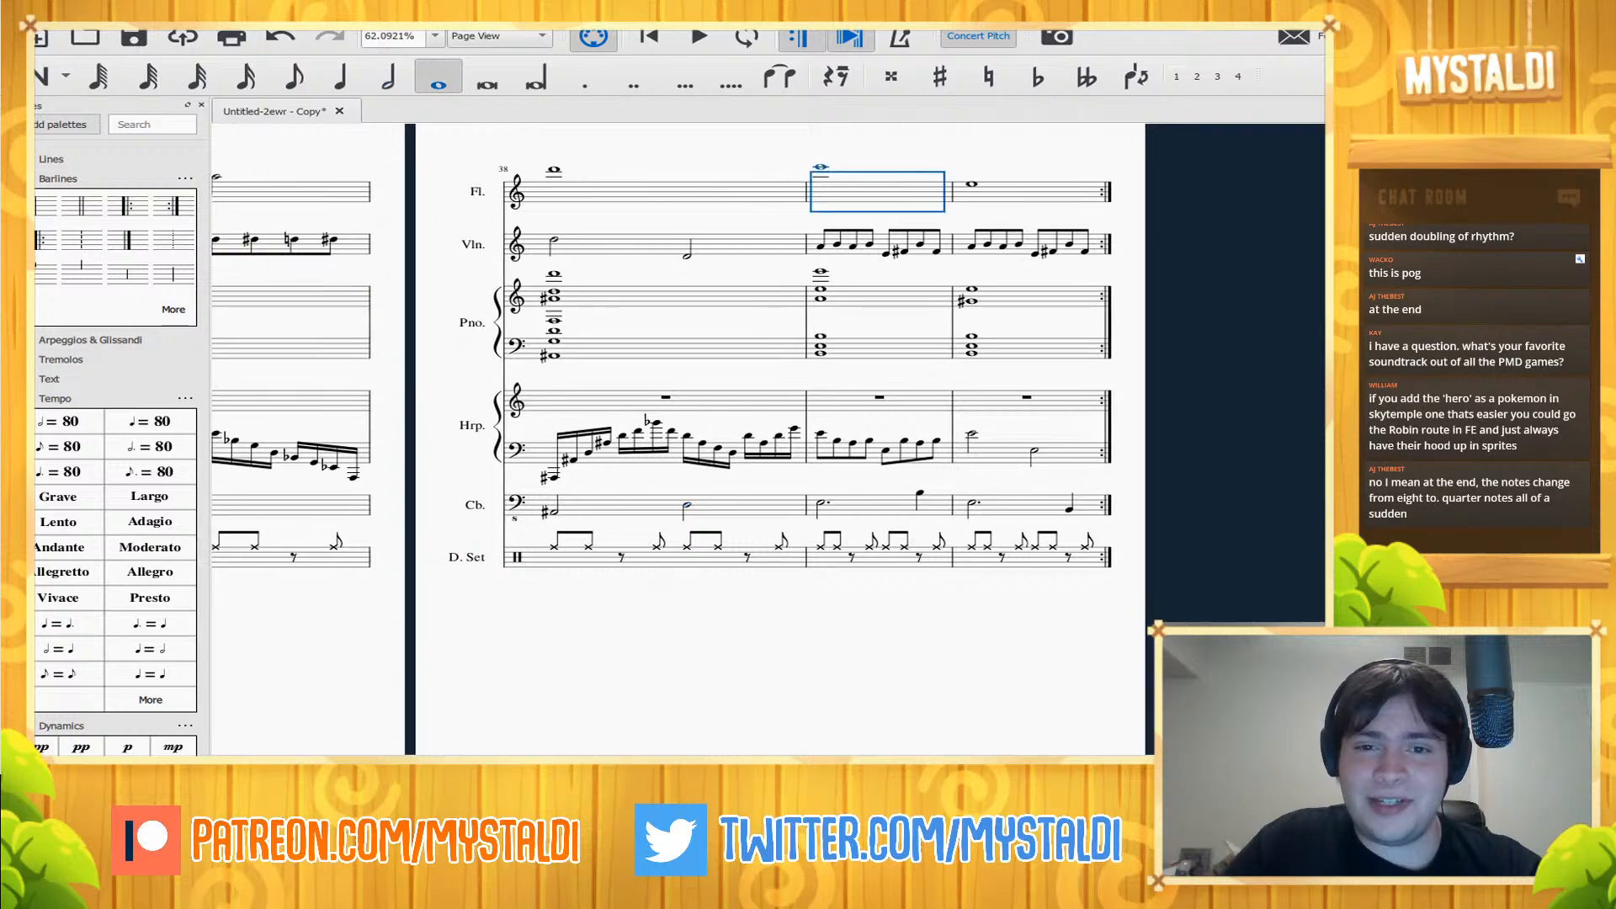
key("ctrl+shift+End")
key("space")
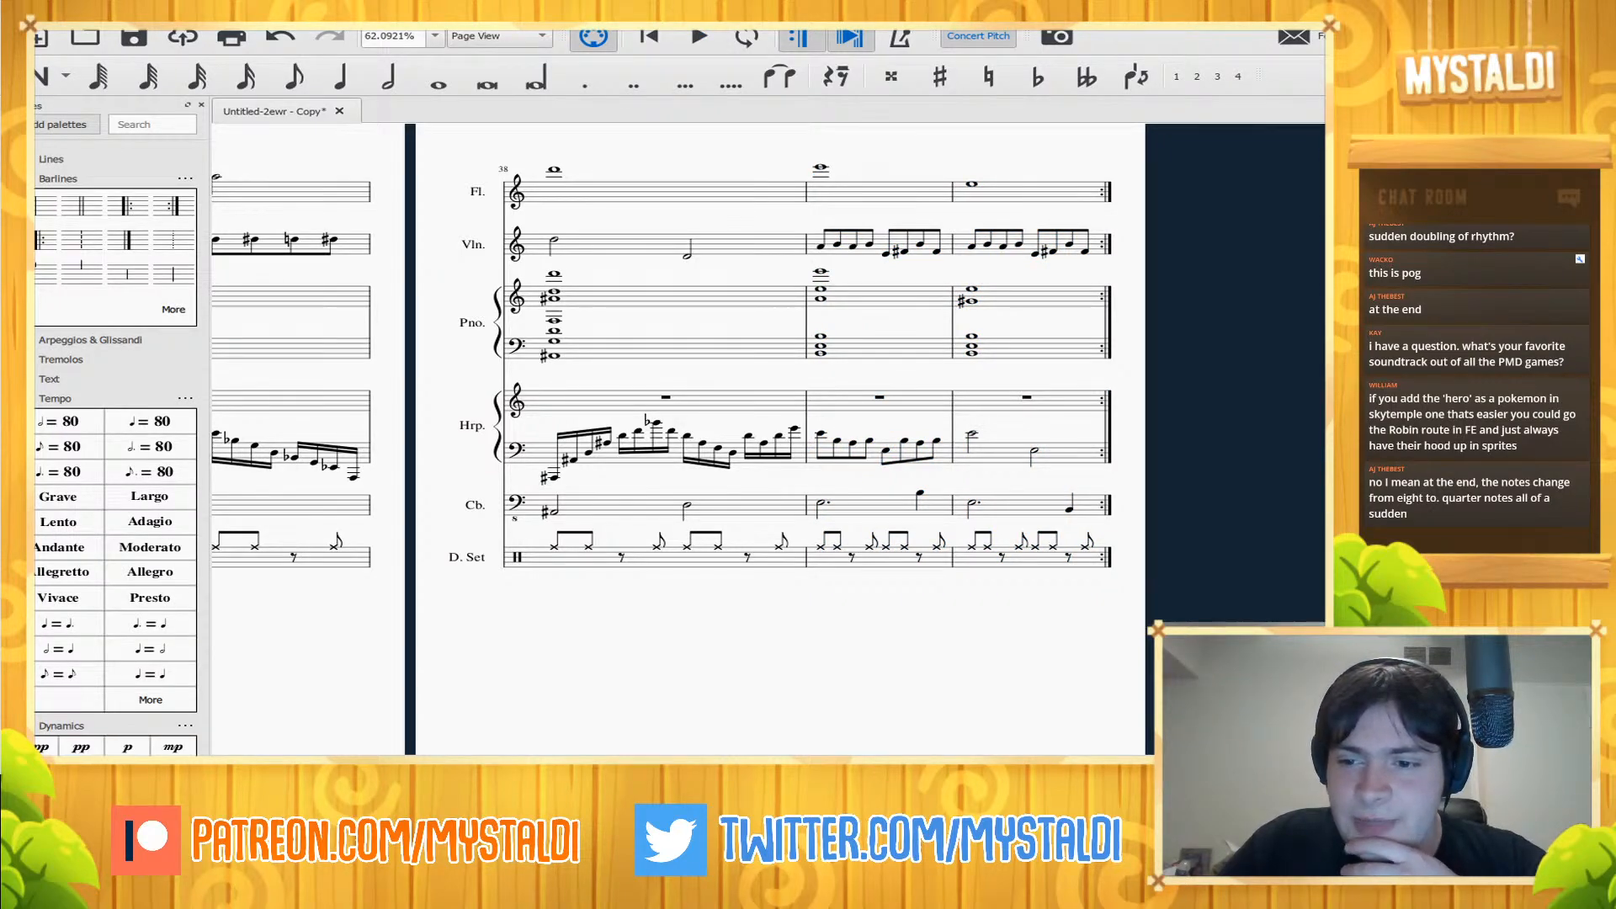
- Replace the second half of the harp's eighth-note run in measure 39 with two quarter notes
left_click_drag(741, 631, 884, 639)
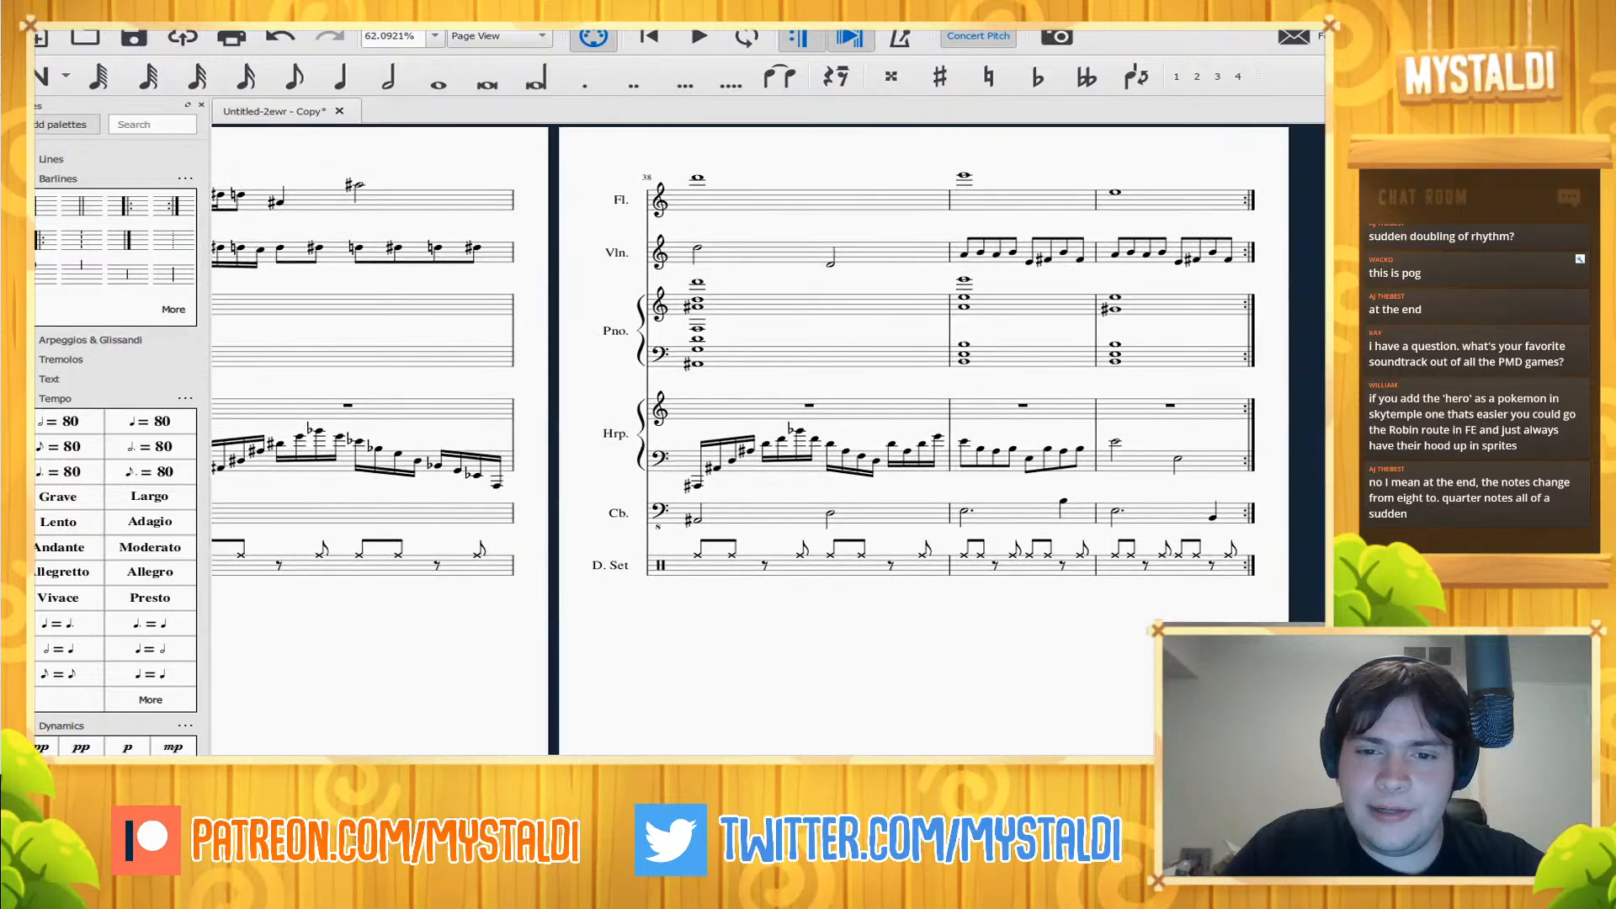
left_click(964, 442)
key("n")
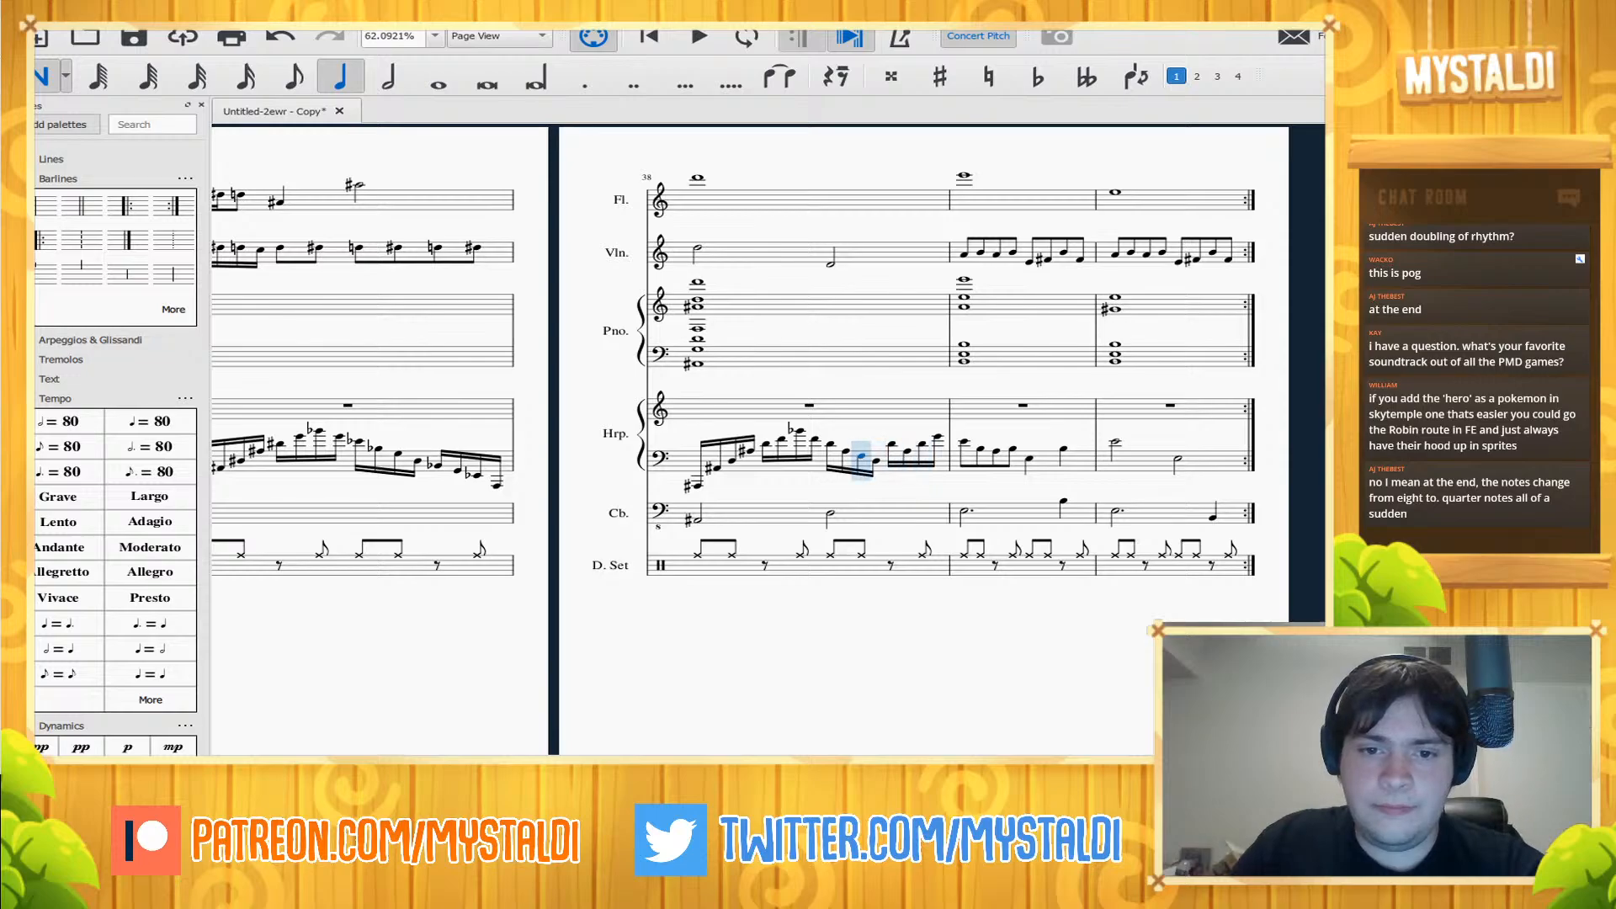
- Play back from the start of measure 38 through the repeat to check the revised harp ending
key("Left")
key("Left")
key("Left")
key("Left")
key("Left")
key("Left")
key("Left")
key("Left")
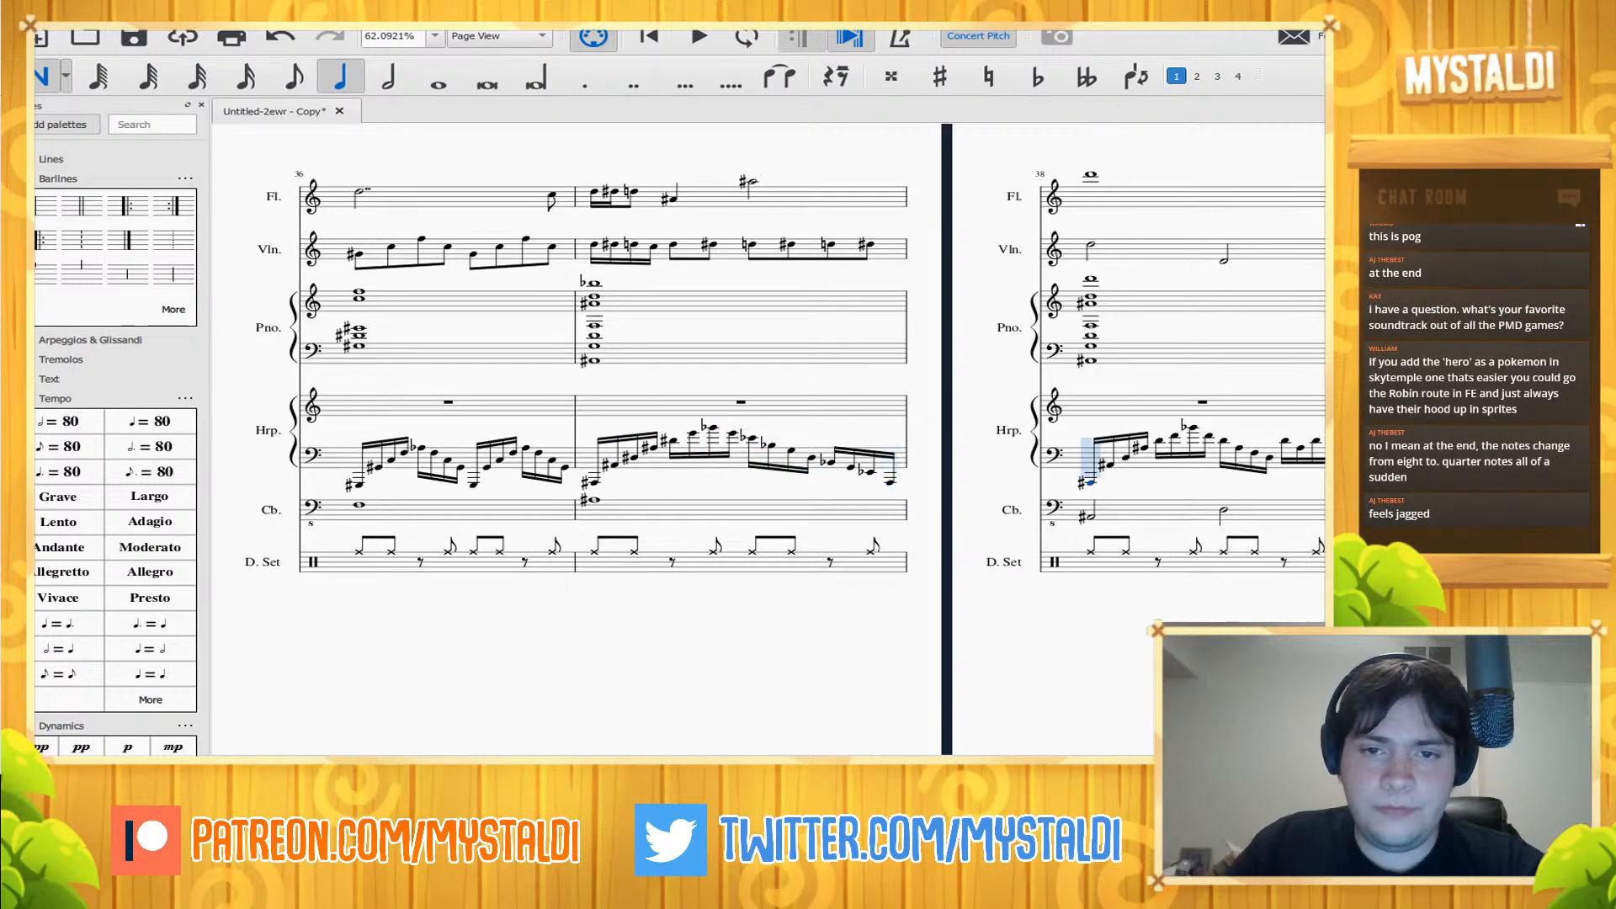
key("space")
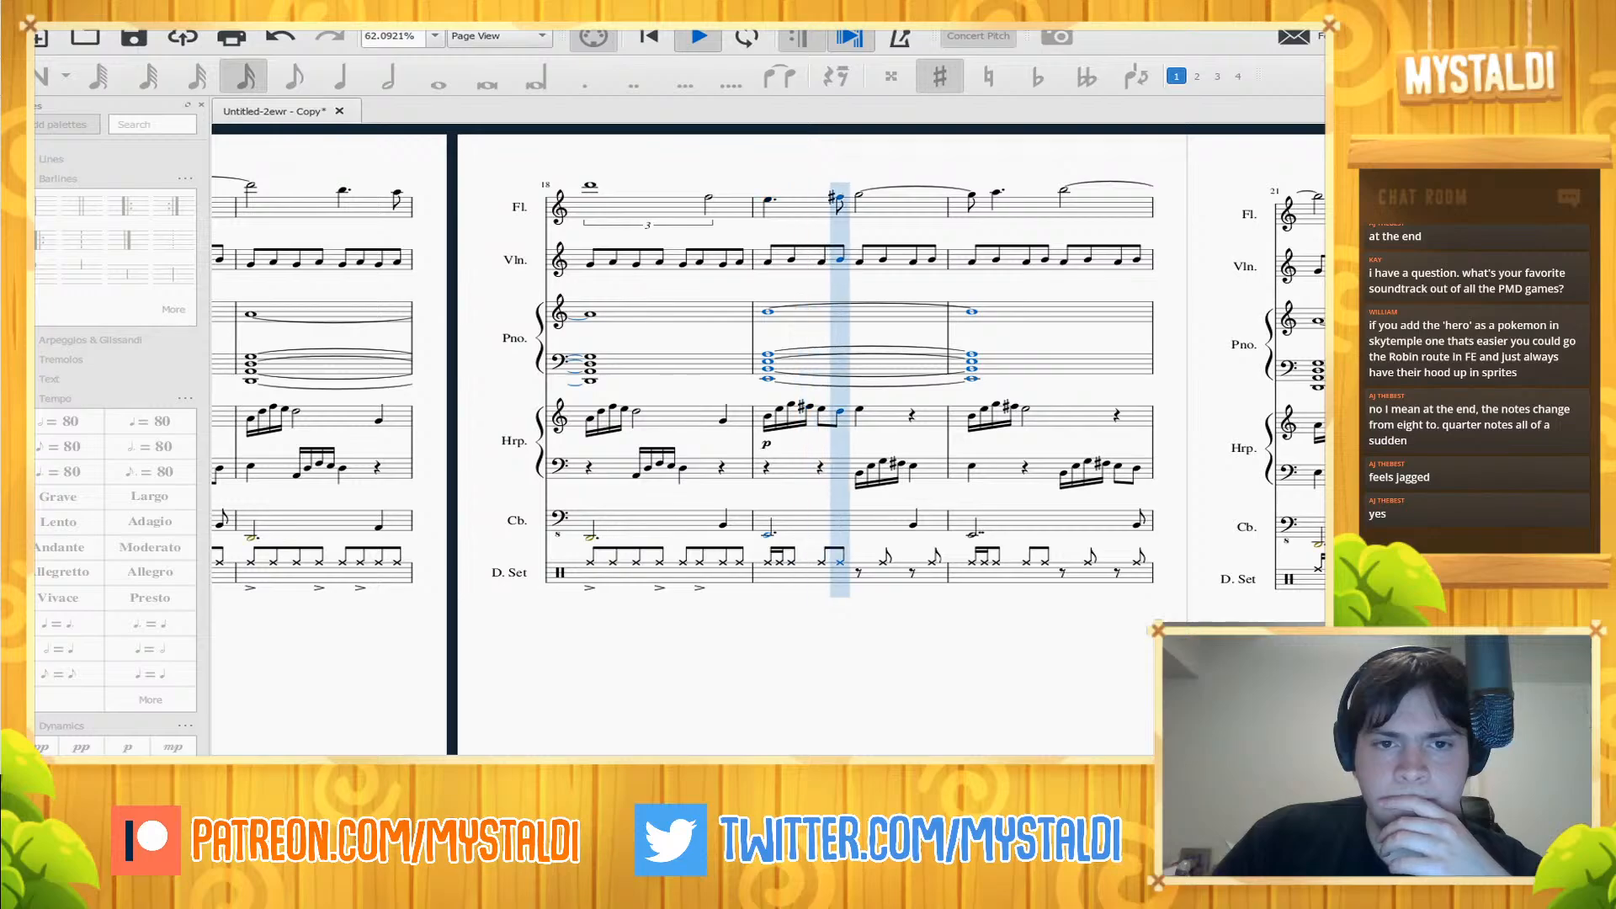
key("space")
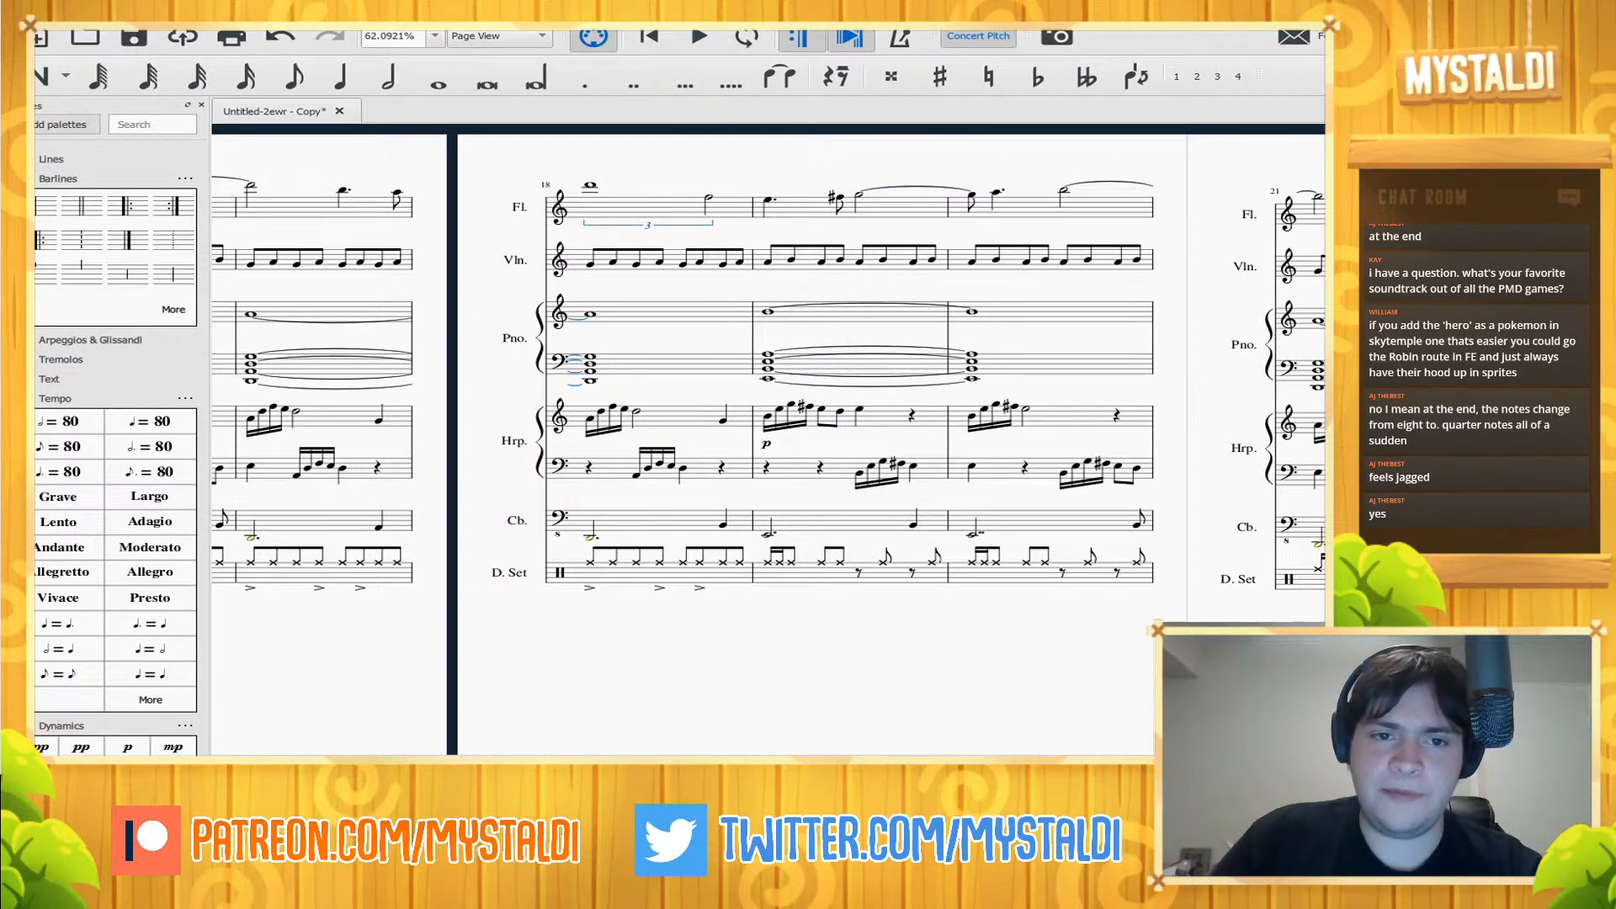
- Replace the flute's triplet rhythm in measure 18 with a straight one ending in an eighth note, make the following note a dotted quarter, and play back
key("Delete")
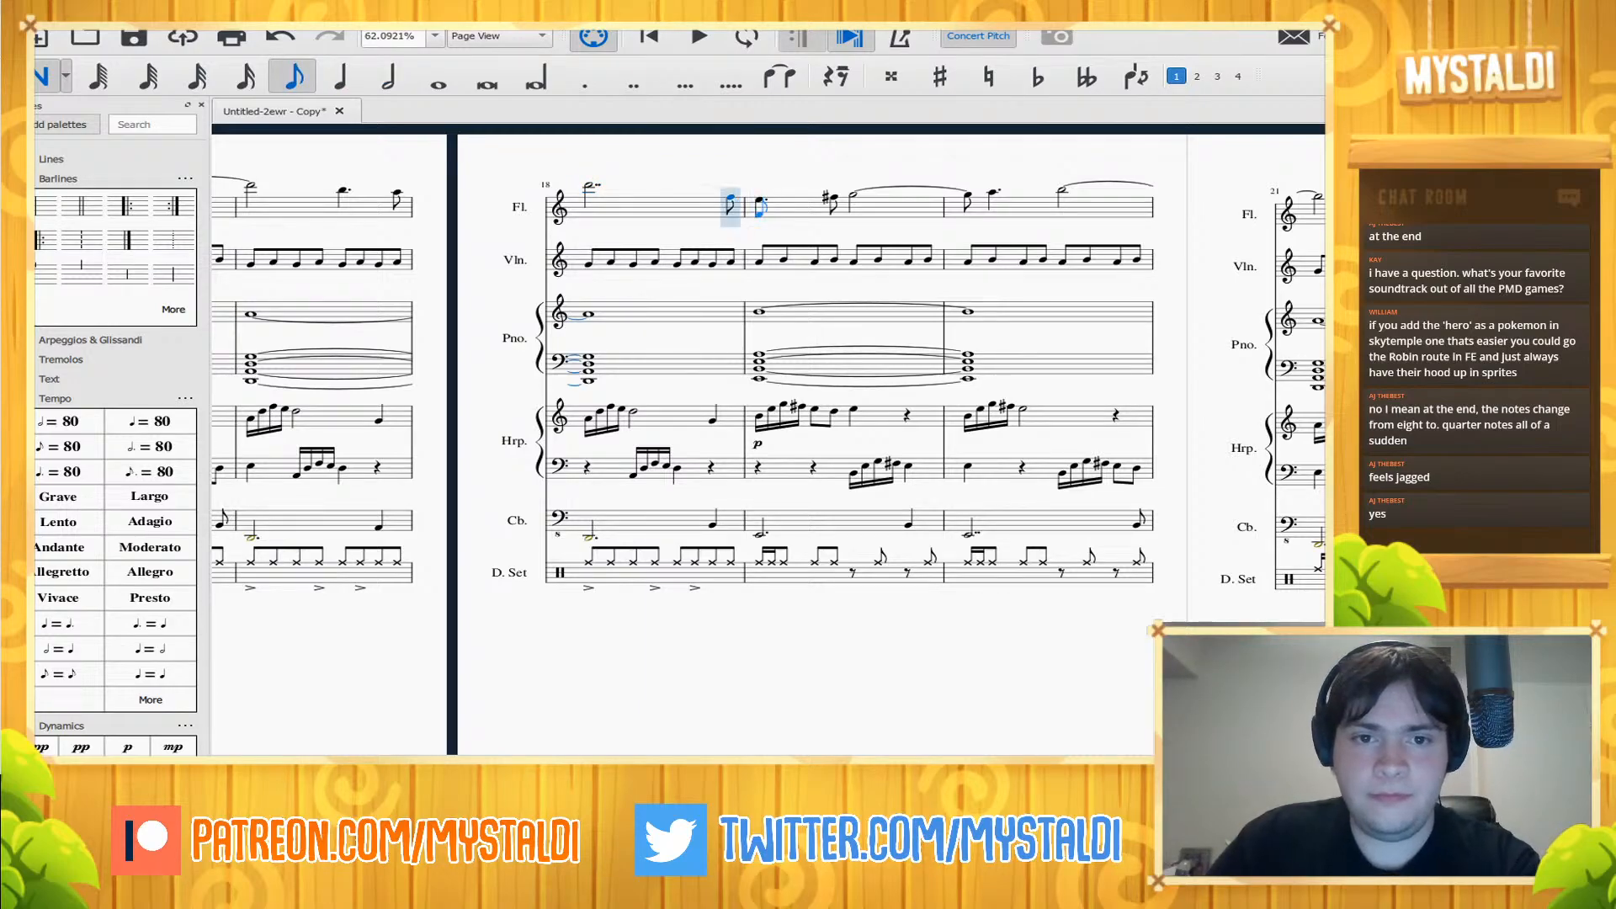
key("5")
key("period")
key("space")
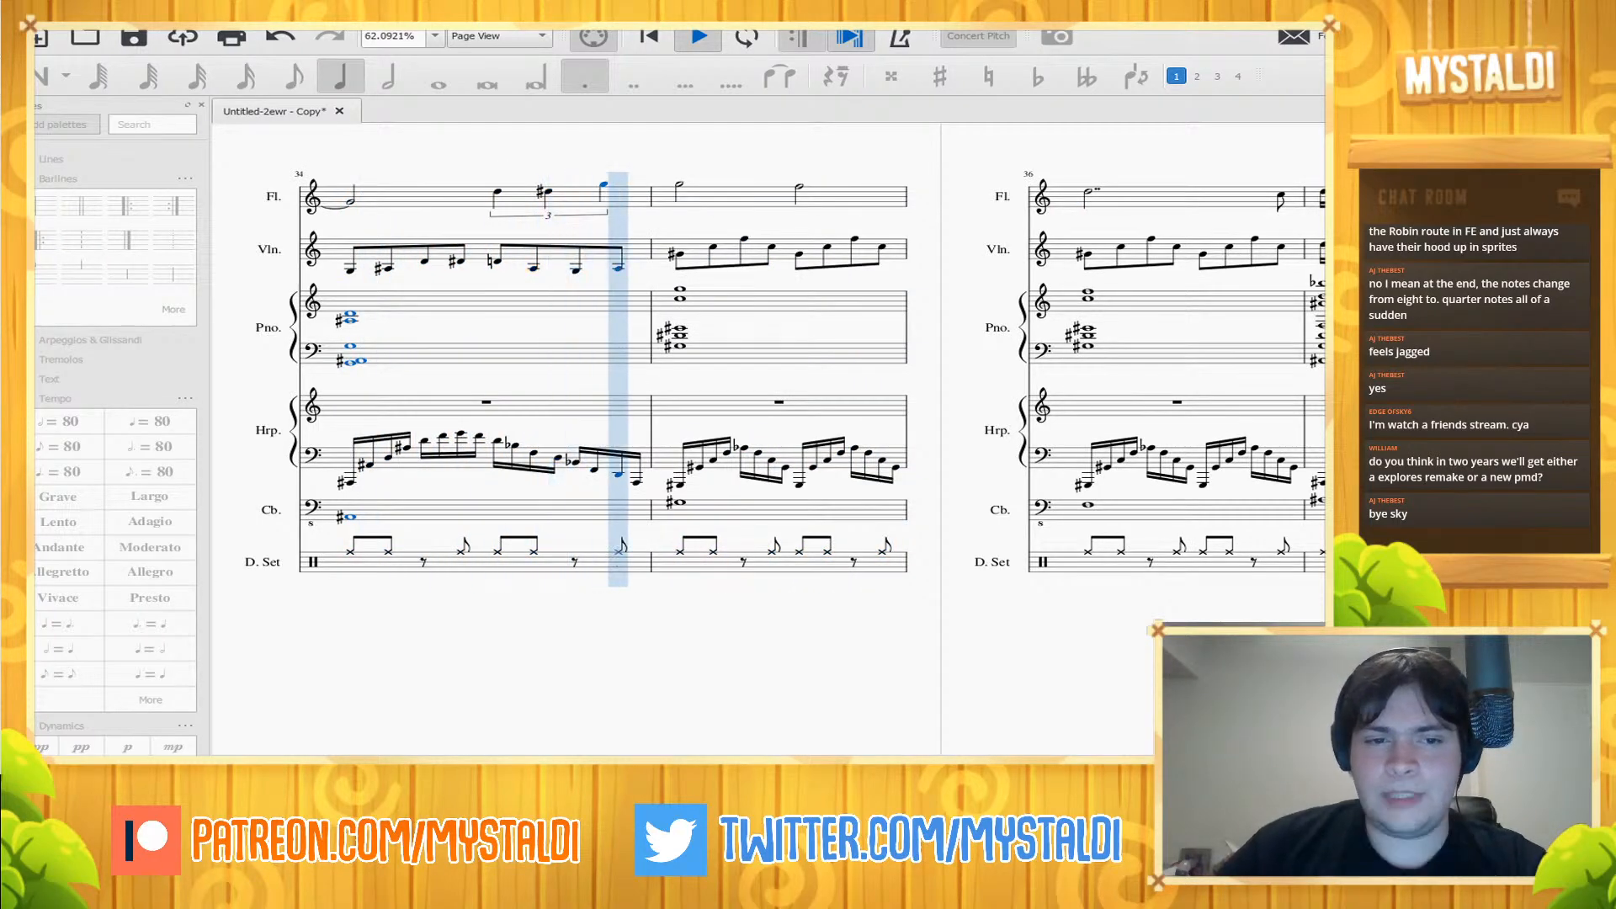
key("space")
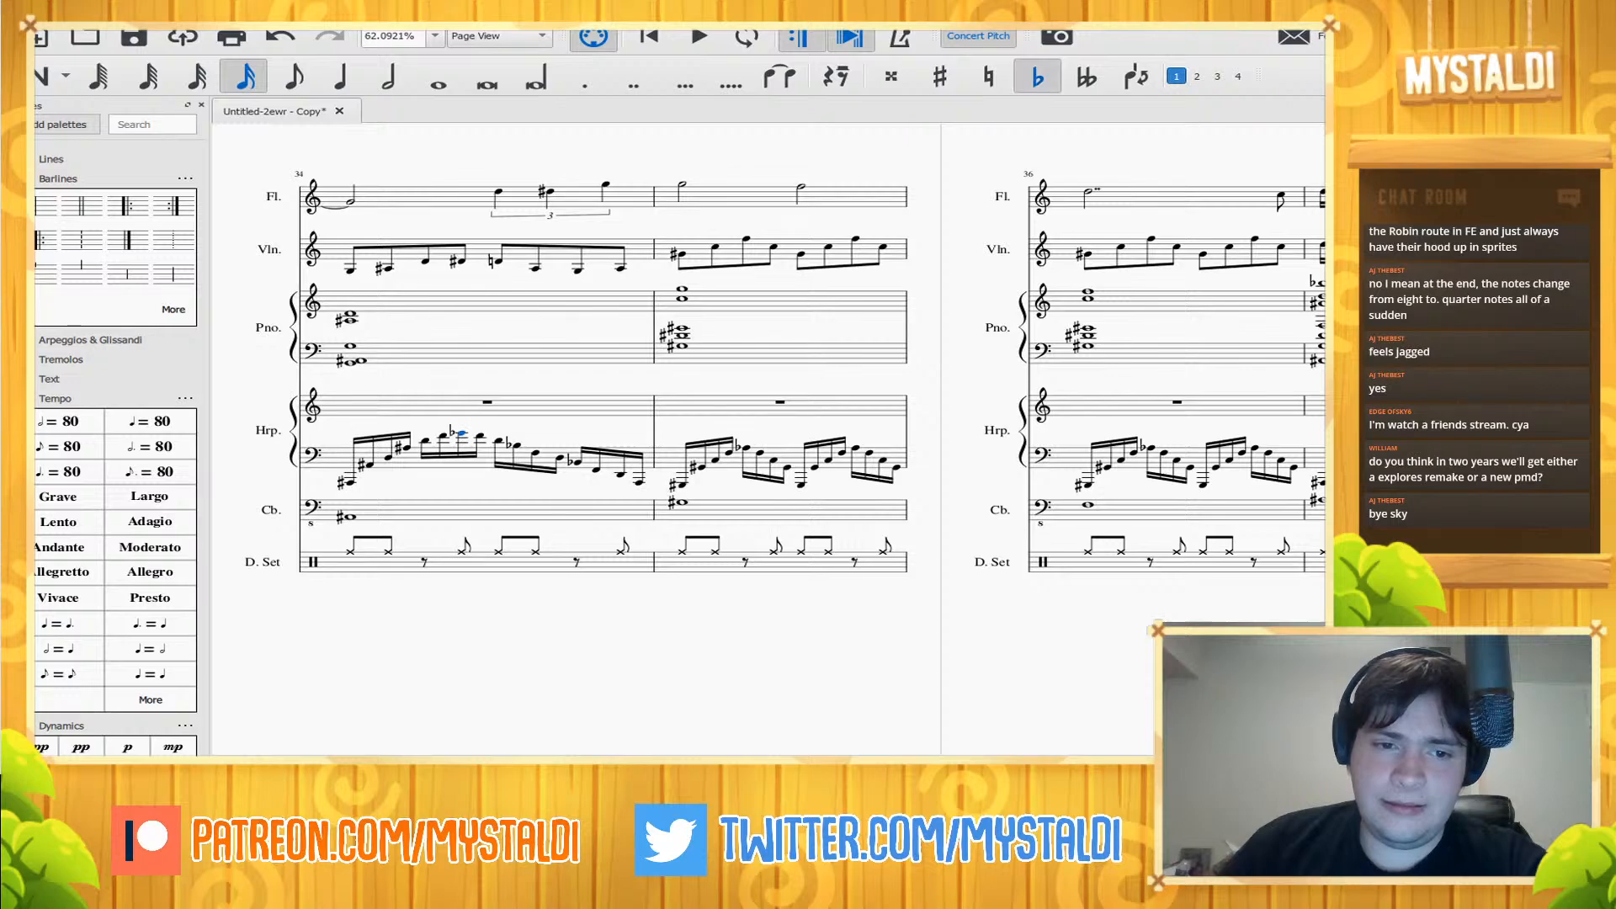
- Try lowering the flattened third note of the harp's second beat in measure 34, and play the measure back
key("Down")
key("Down")
key("Down")
key("Right")
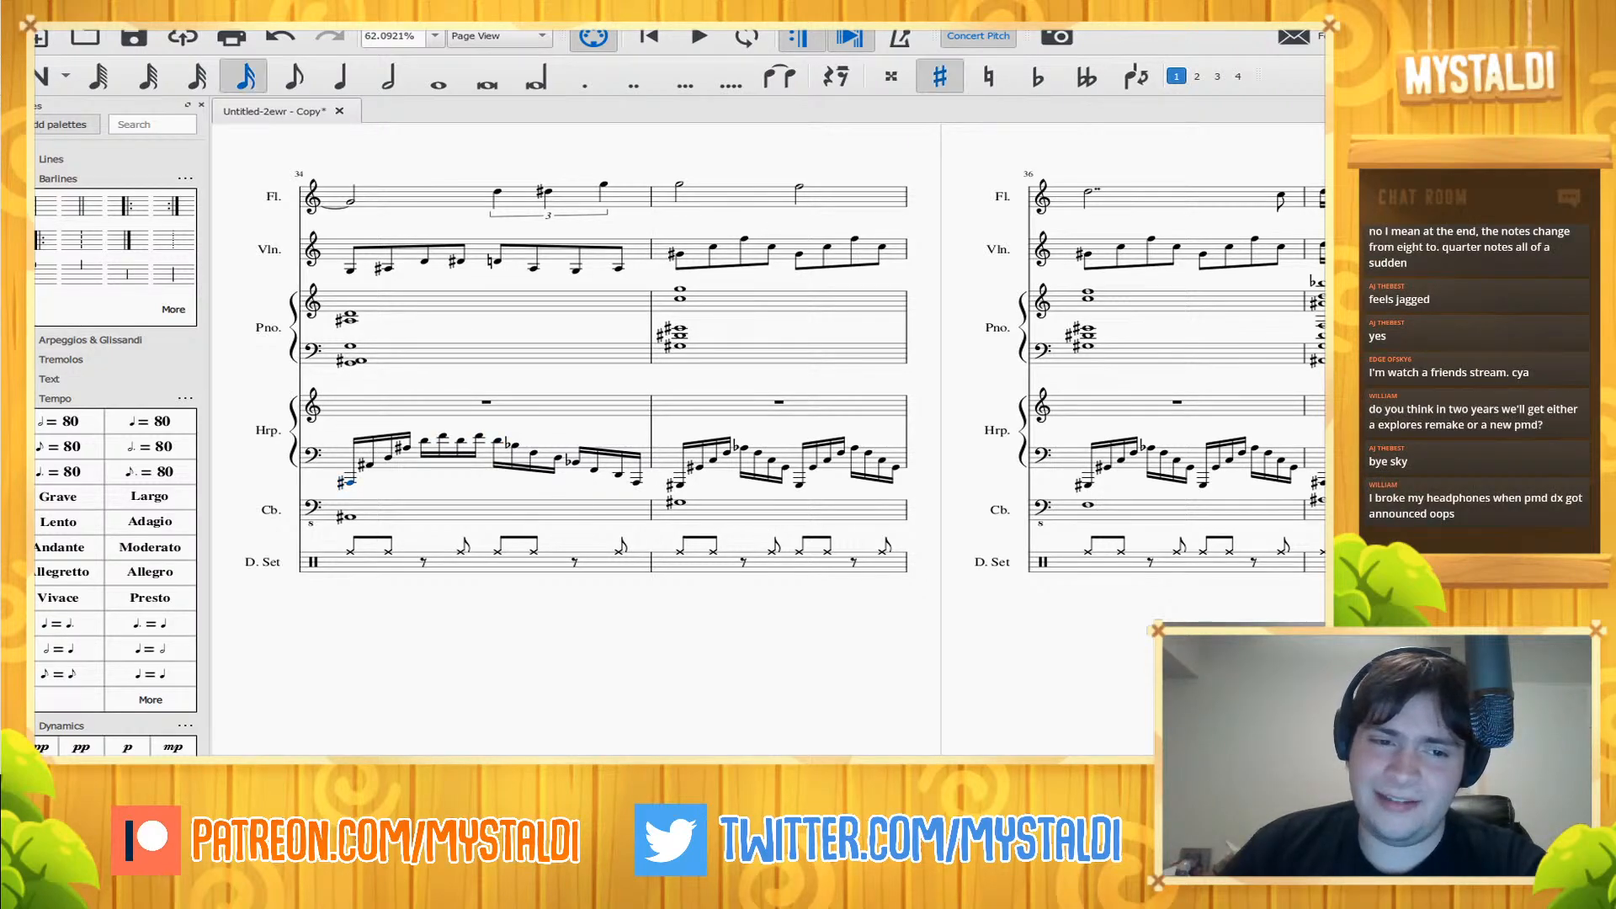
key("space")
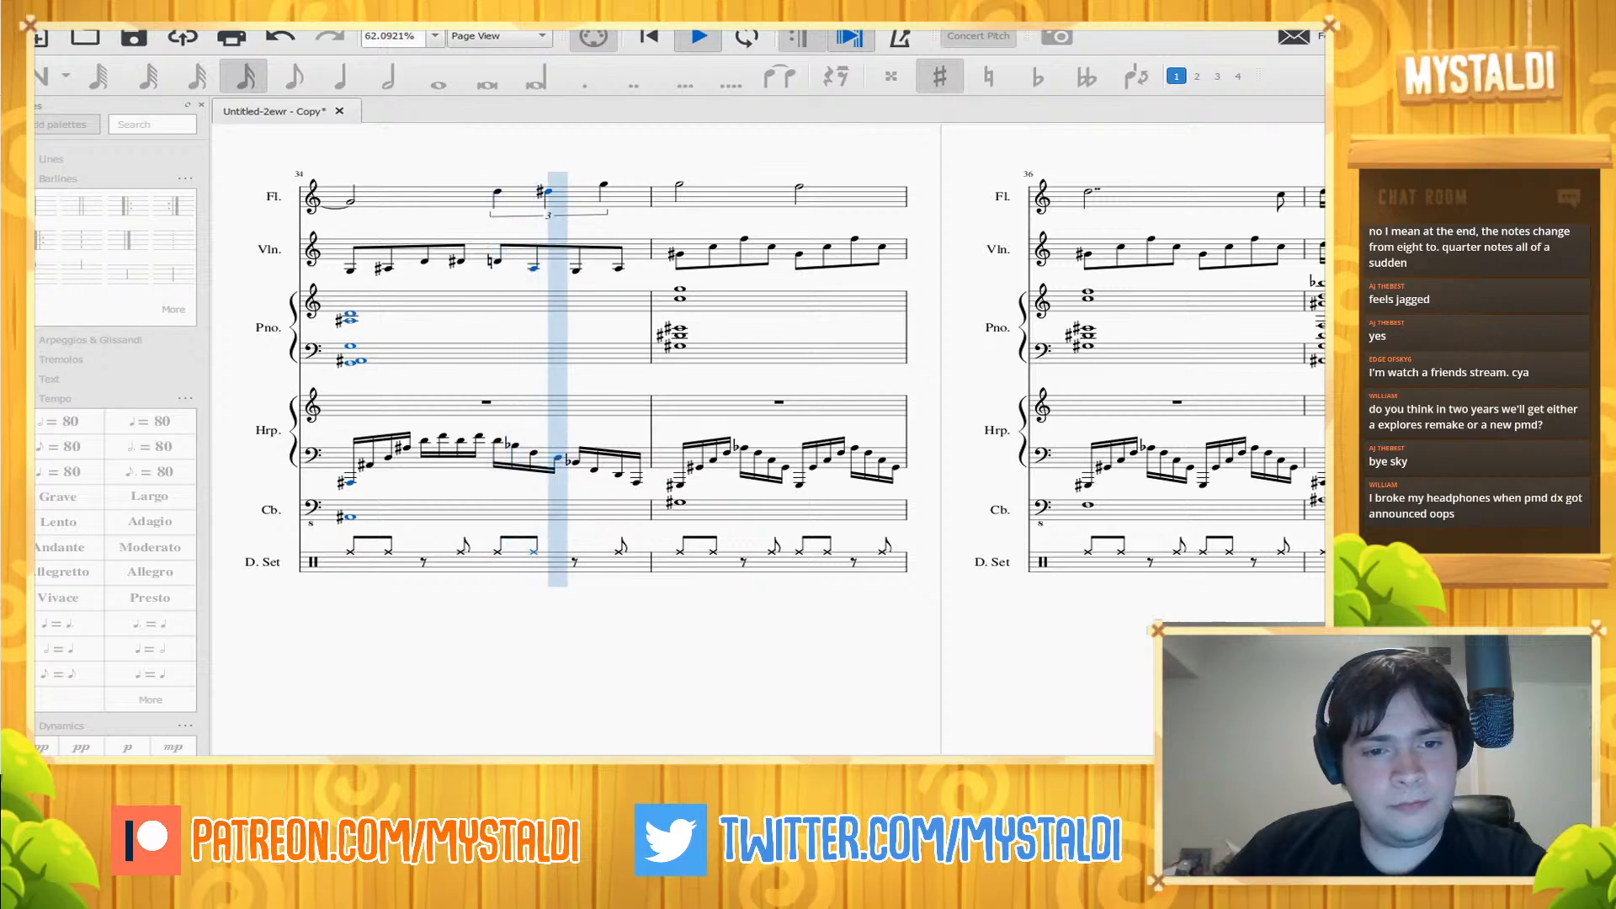
key("space")
- Raise the third note of the harp's second beat in measure 34 so it peaks without an accidental, and play back the run
key("Up")
key("Up")
key("Up")
key("Up")
key("Up")
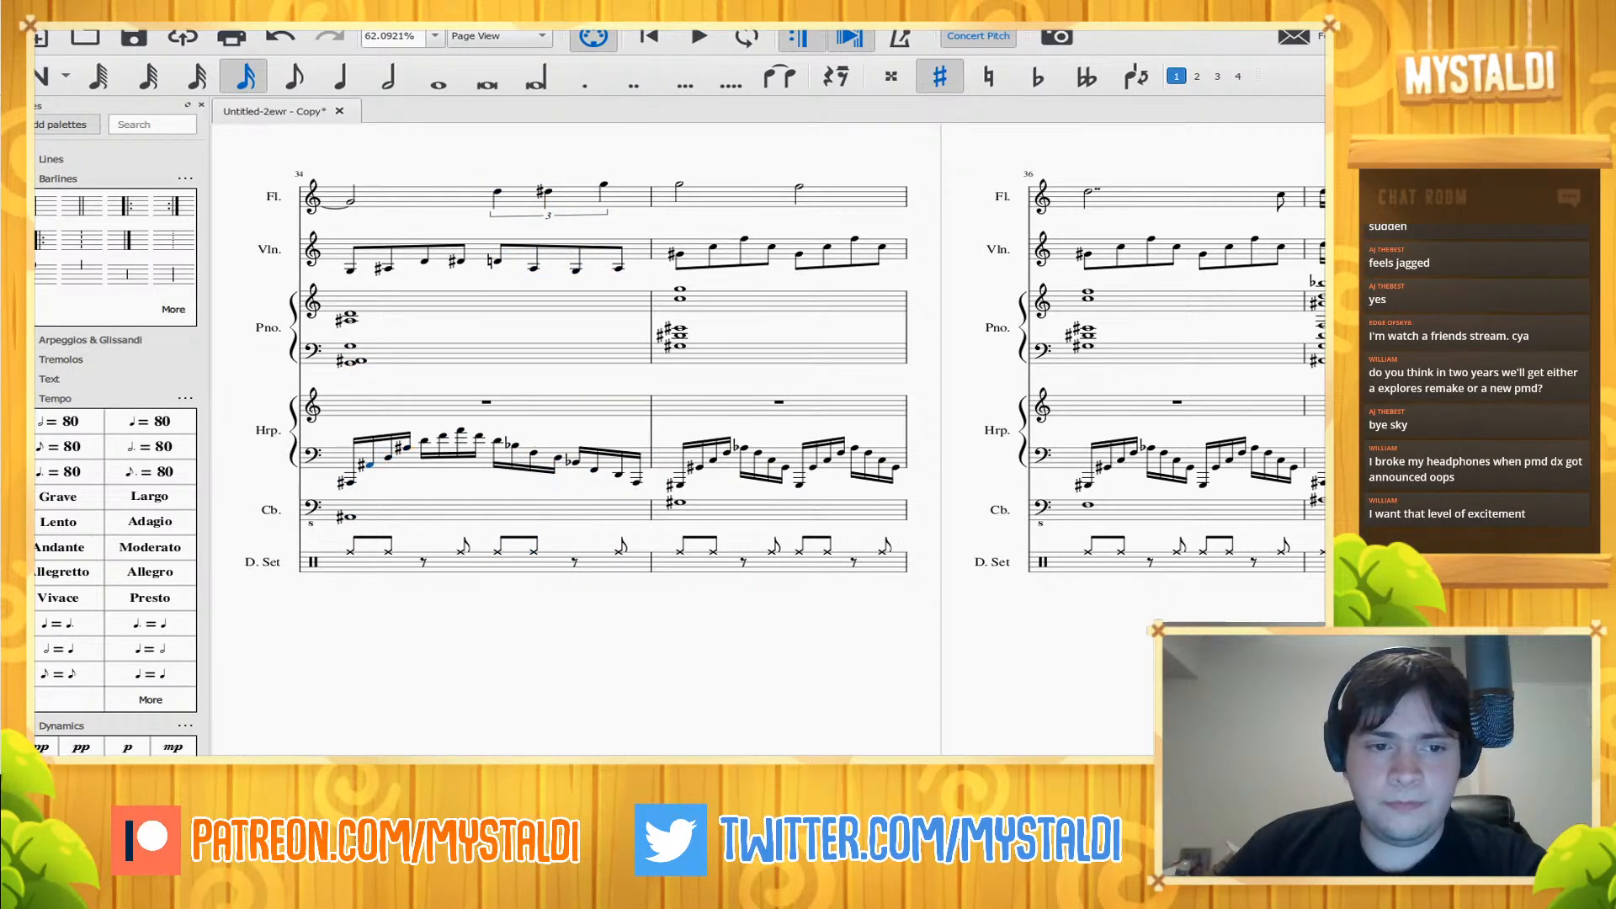
left_click(443, 436)
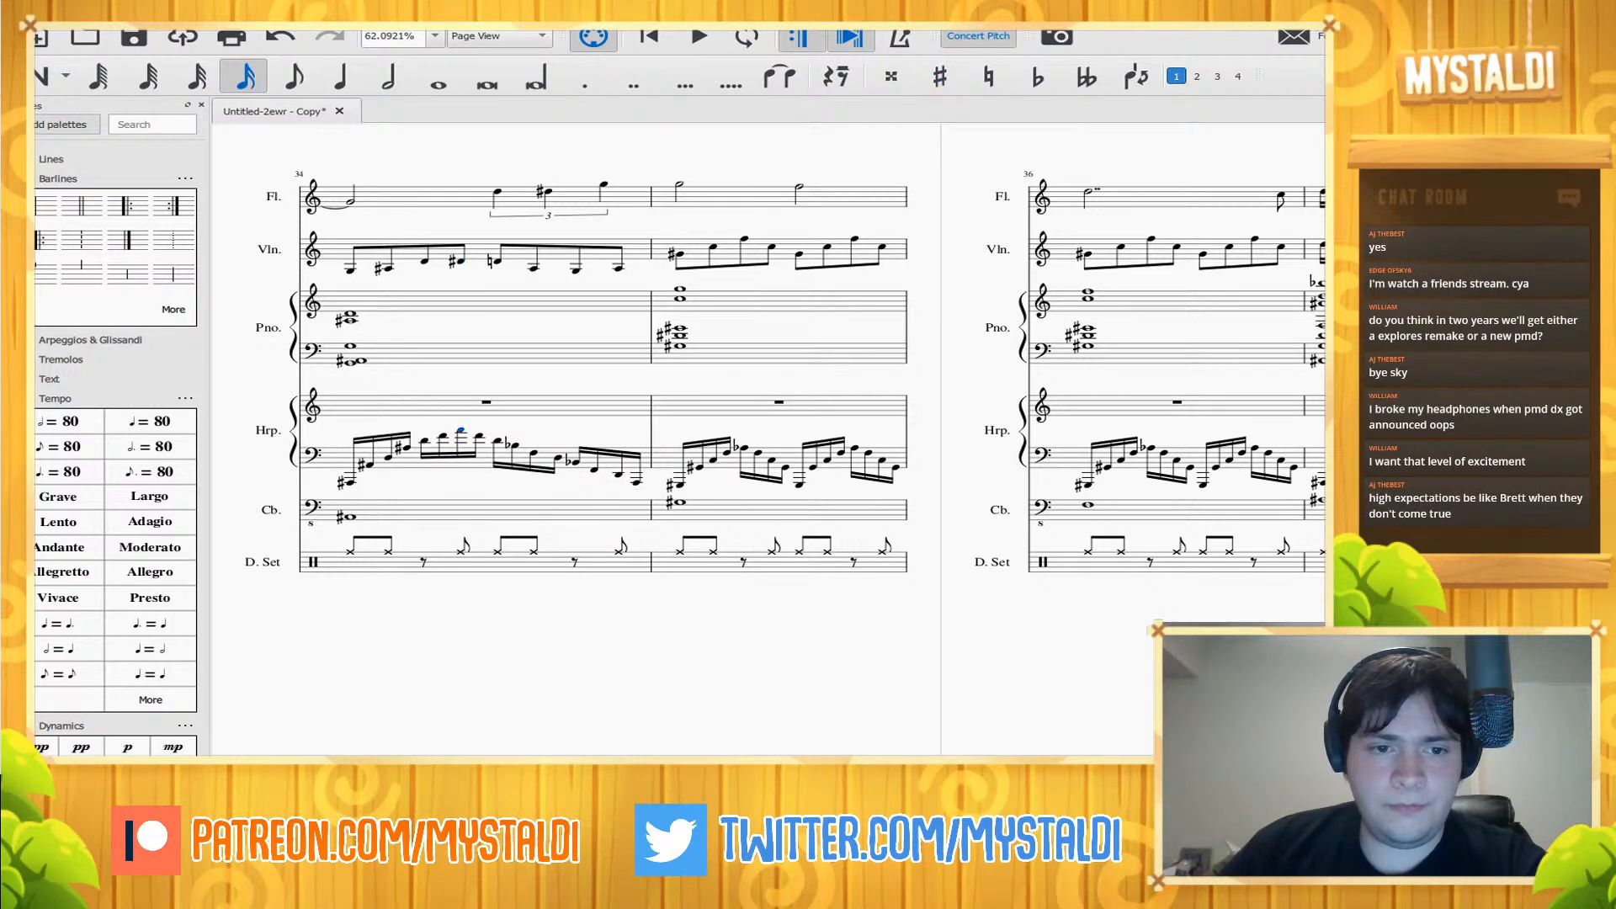
key("space")
key("space")
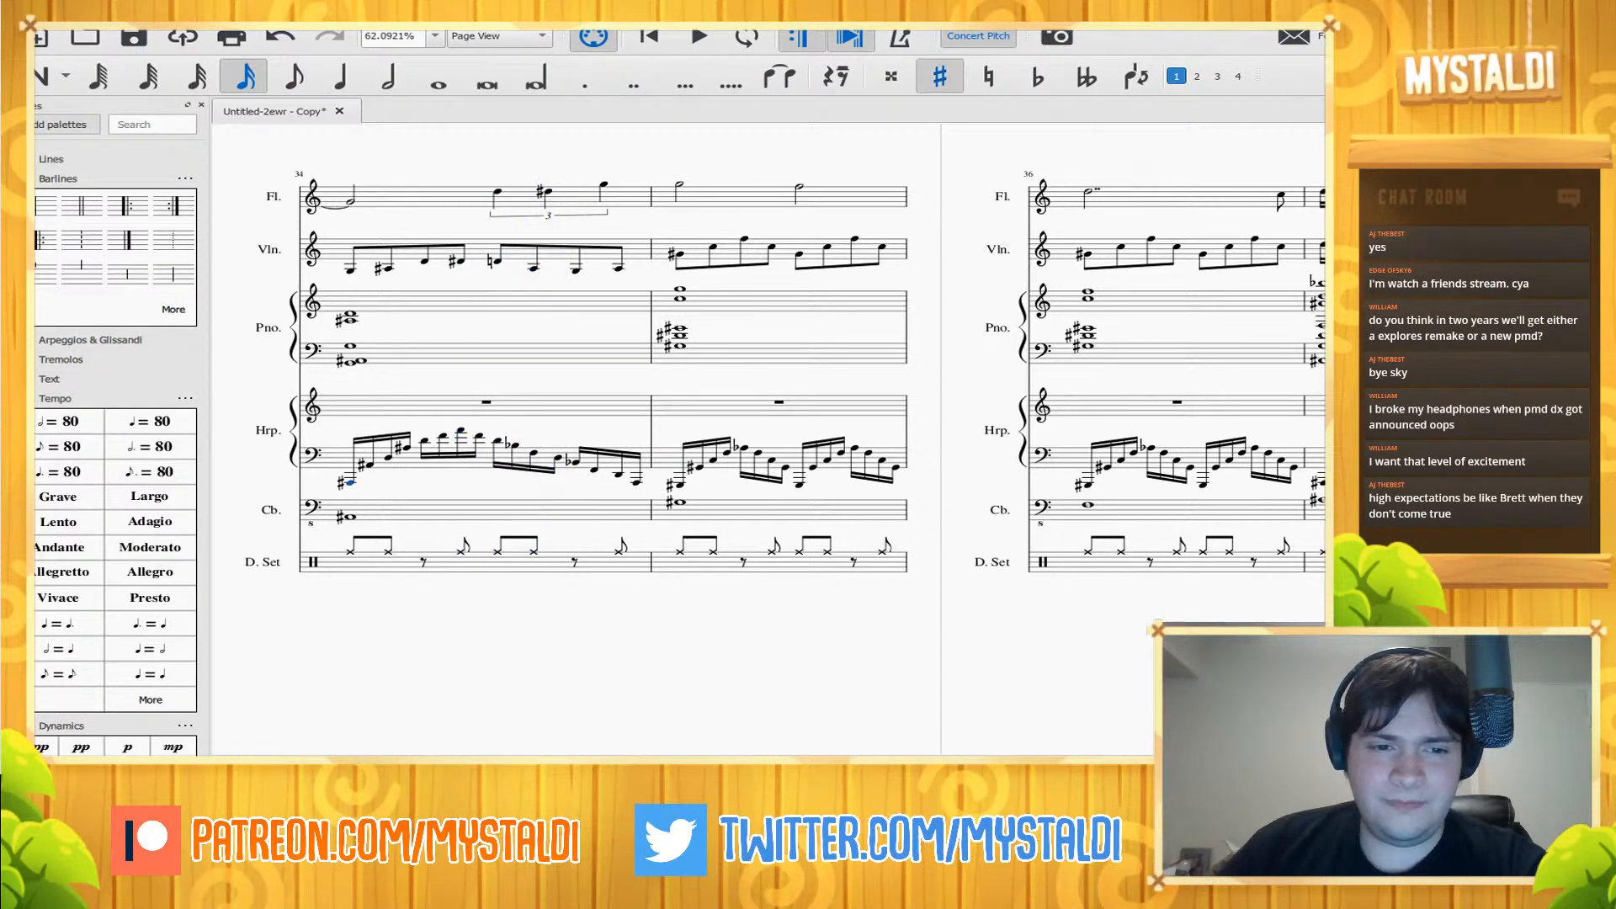
key("space")
key("space")
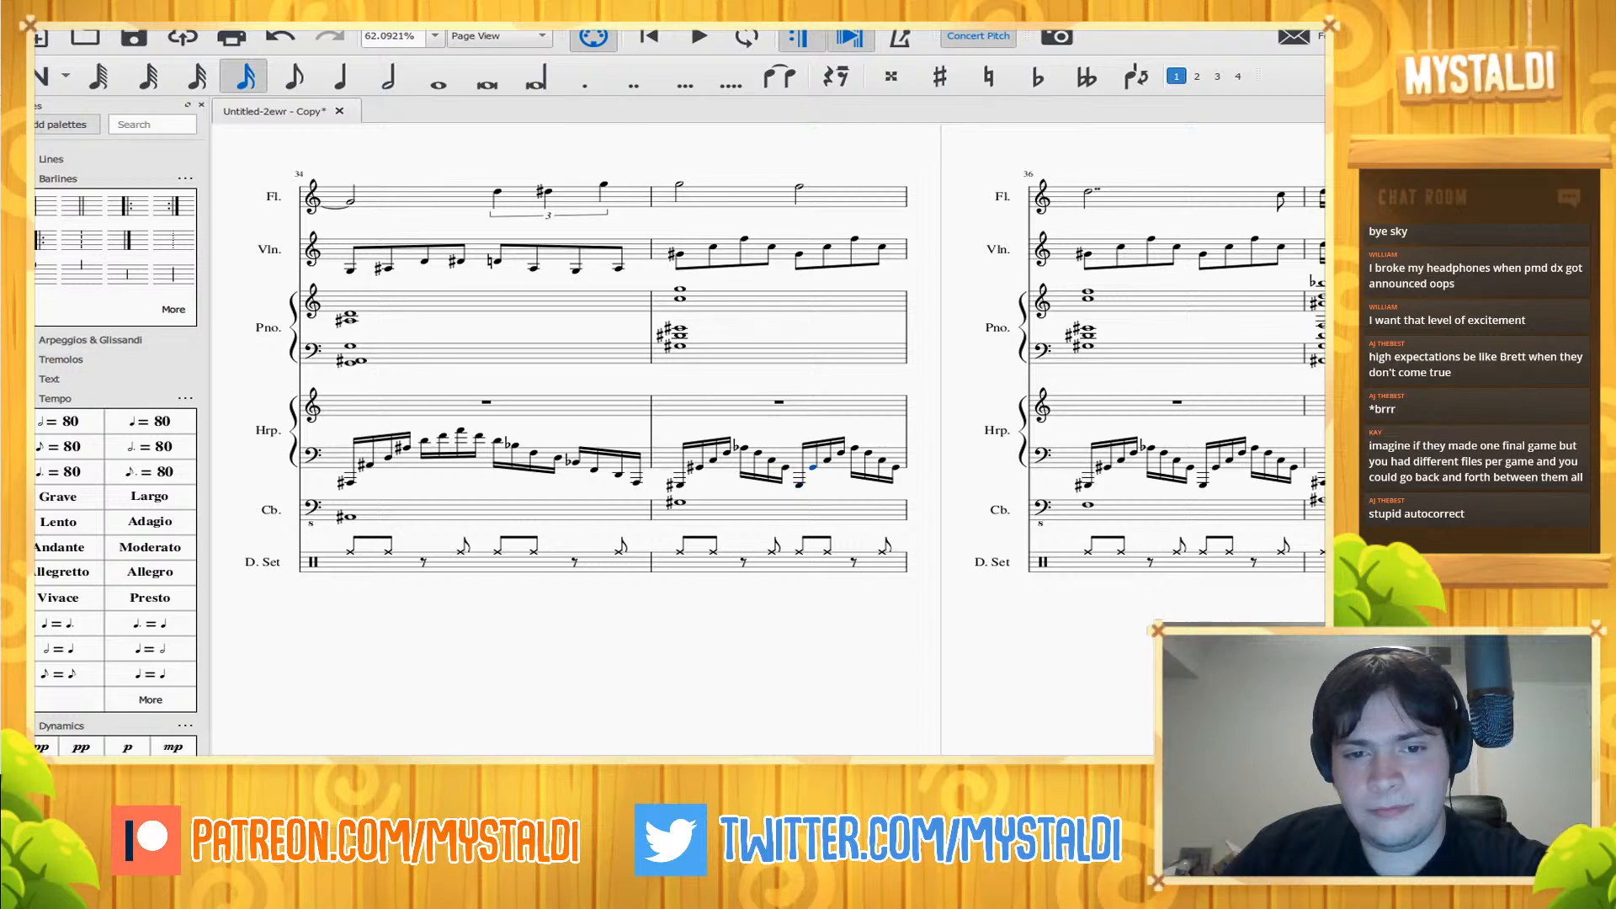
- Try flat and sharp alternatives for the third note of the harp's second beat in measure 34
key("Left")
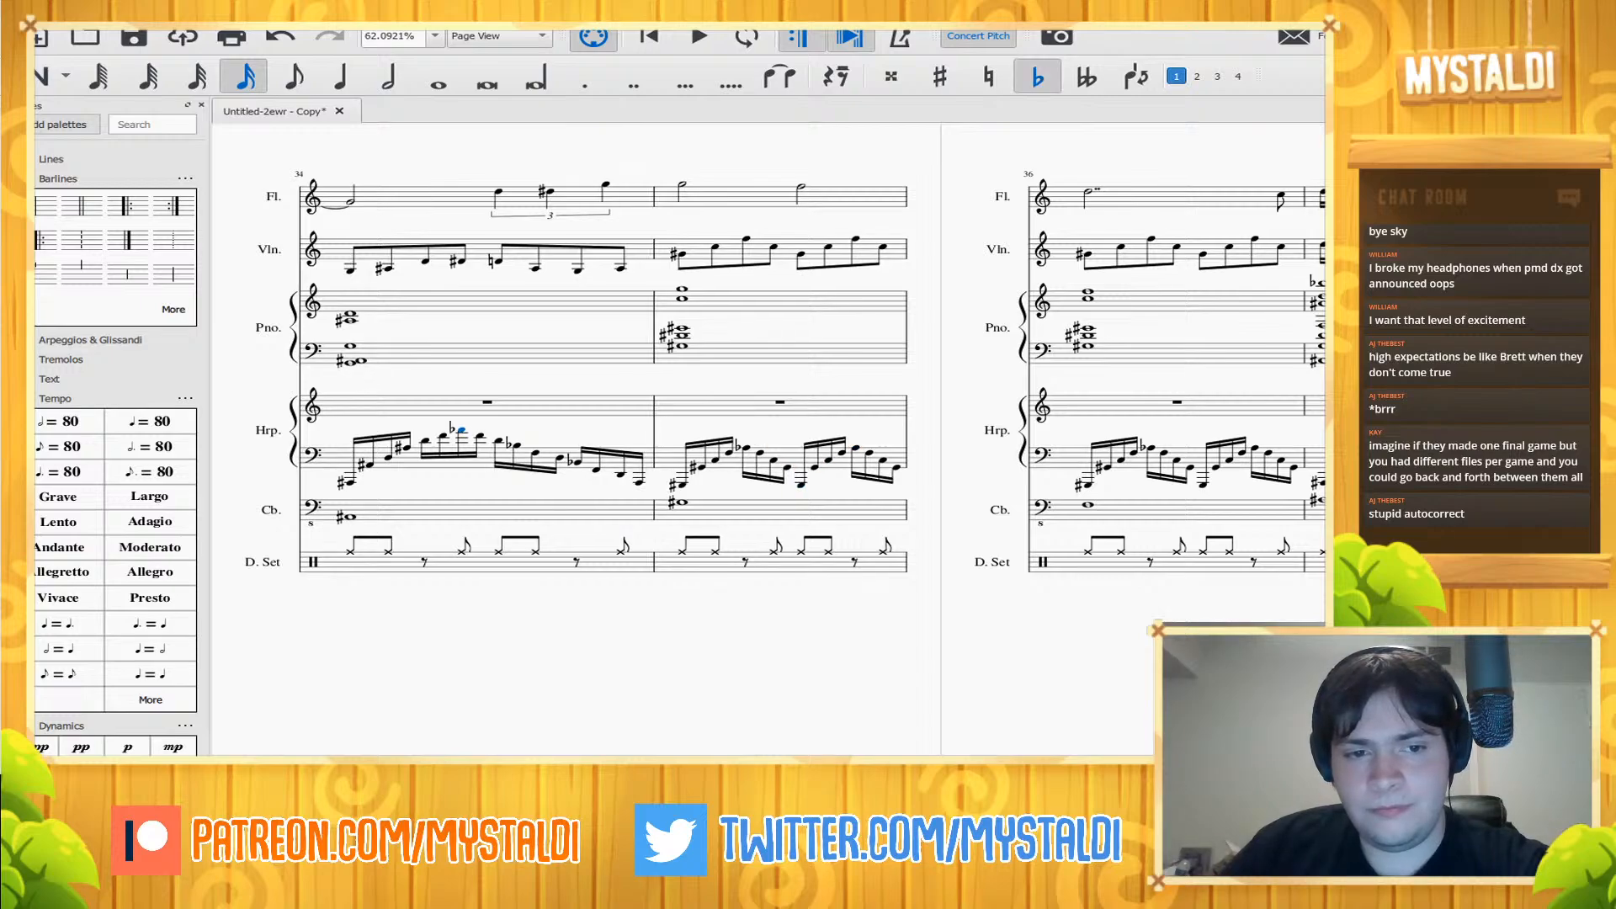
key("Up")
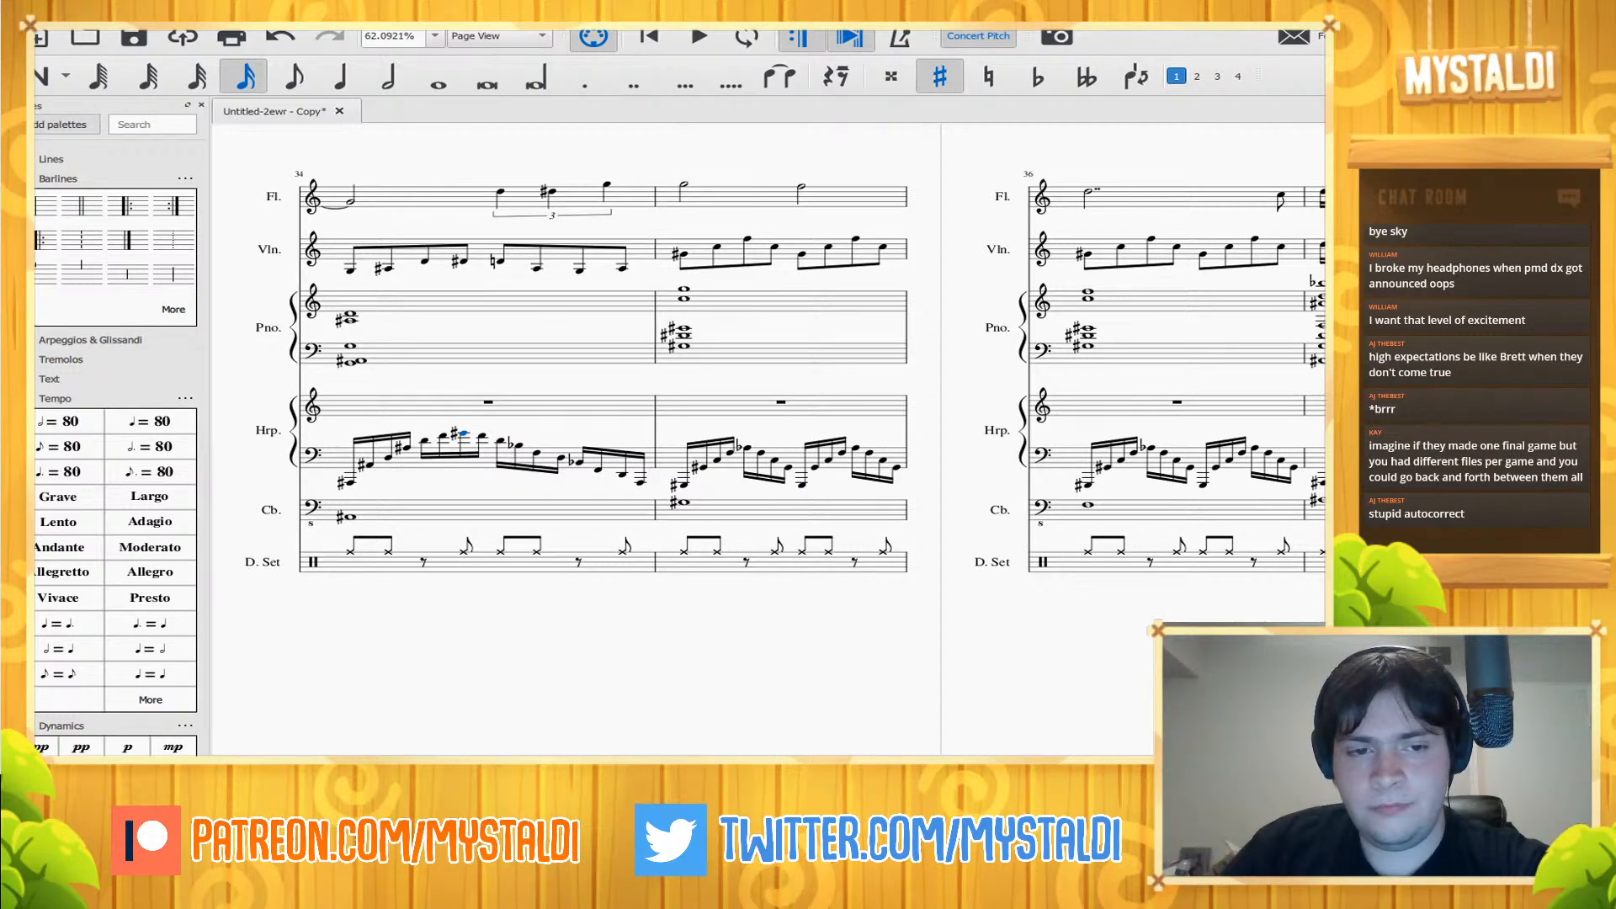
key("Right")
key("Right")
key("Down")
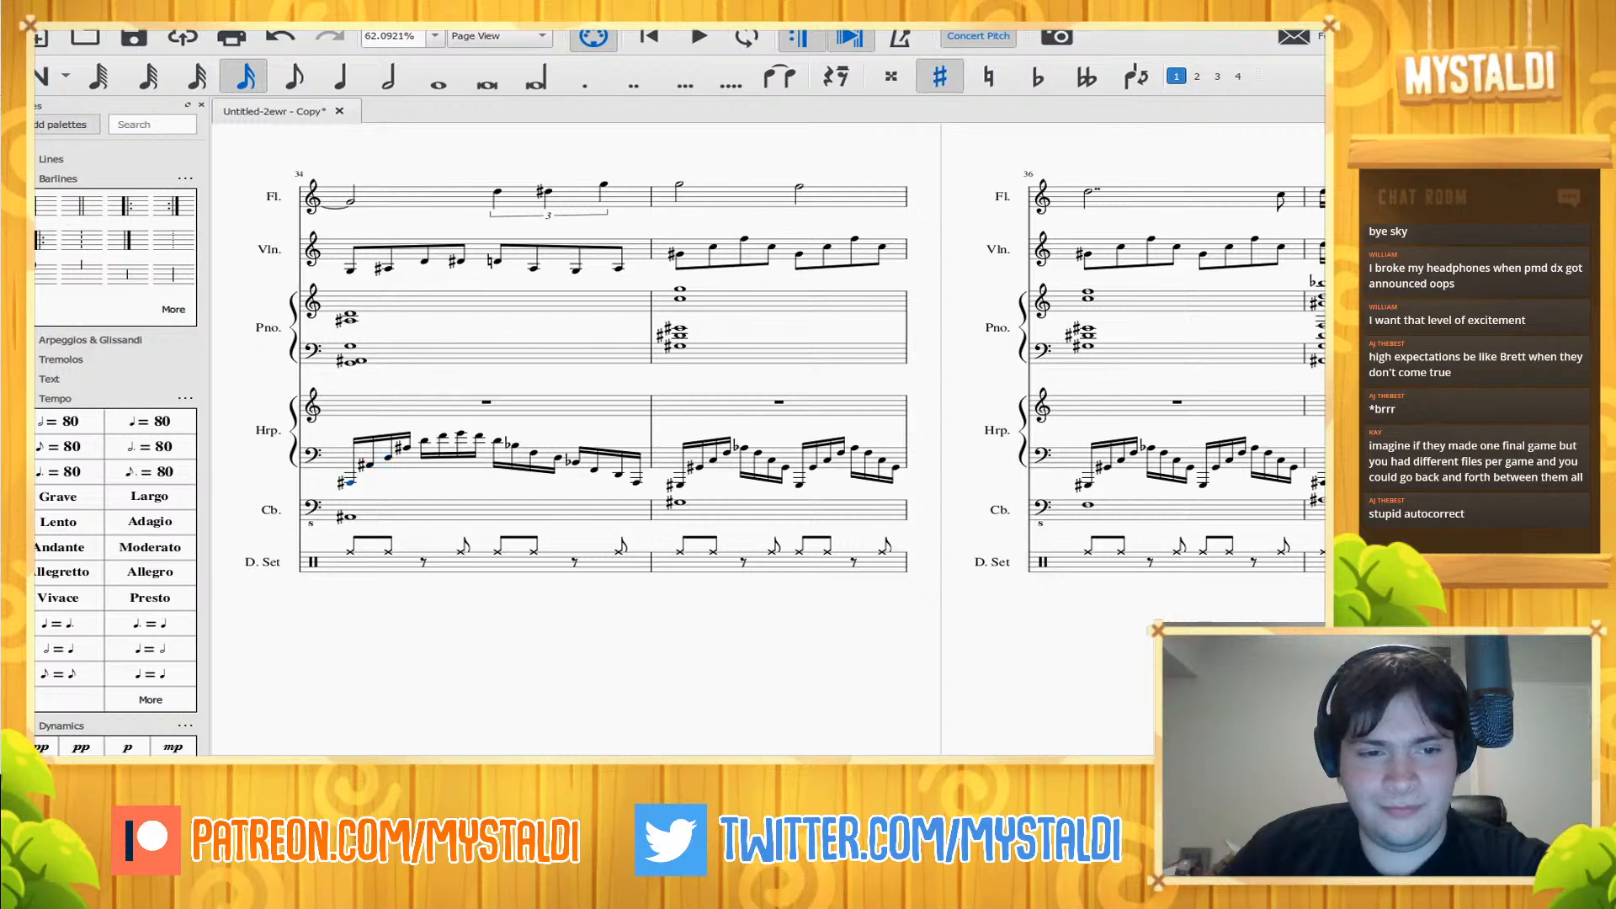
- Play back from the start of measure 34 to check the harp run
key("space")
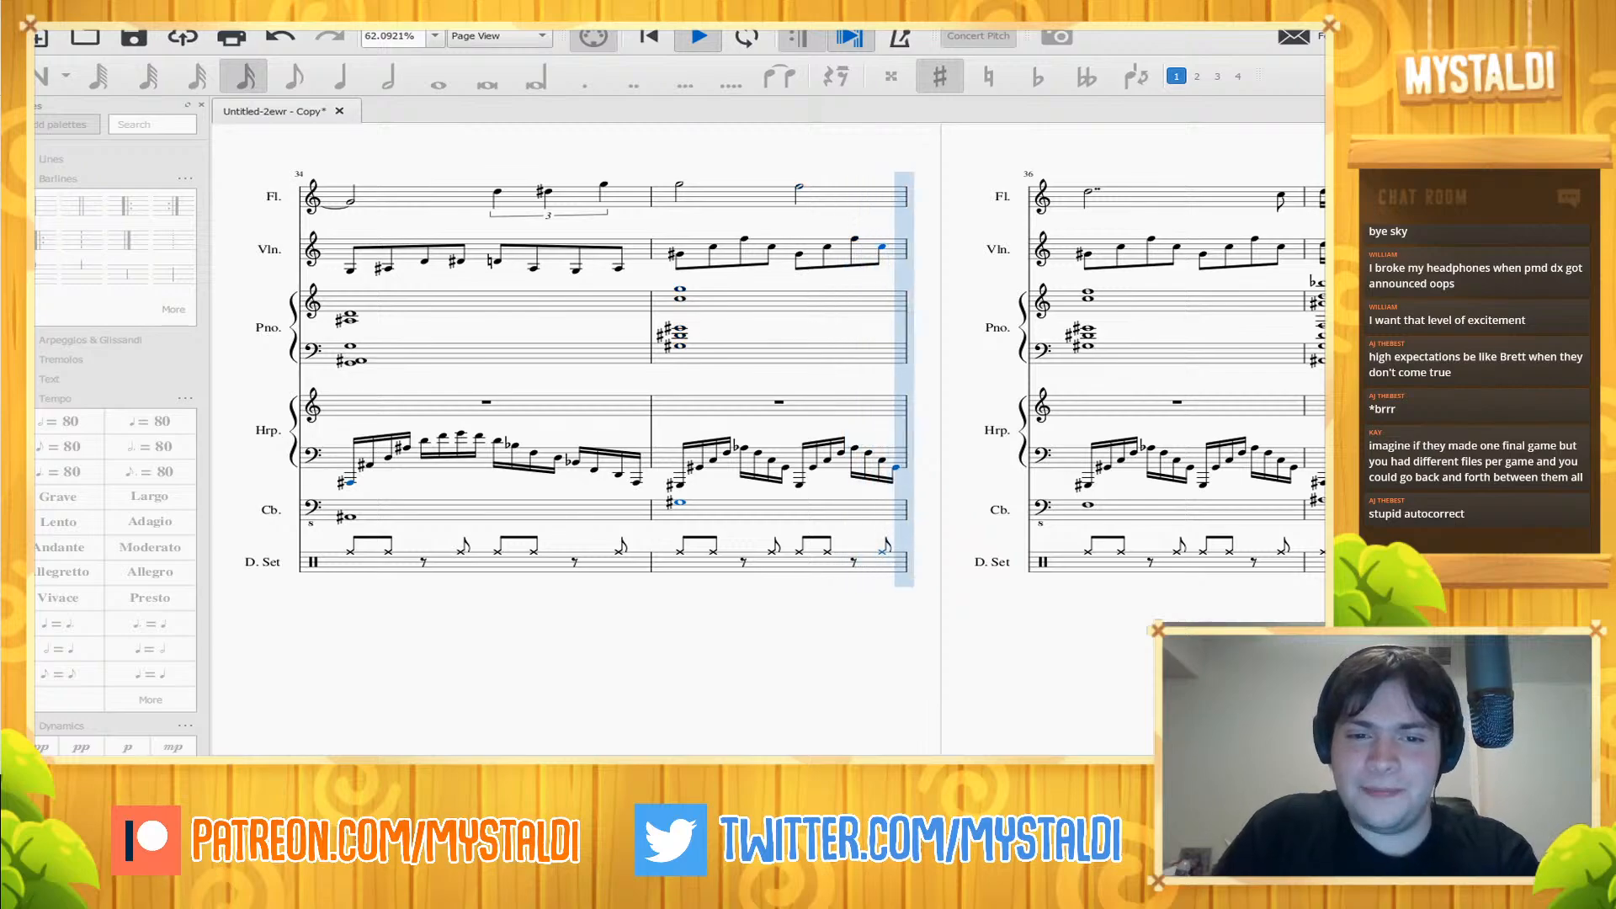
key("space")
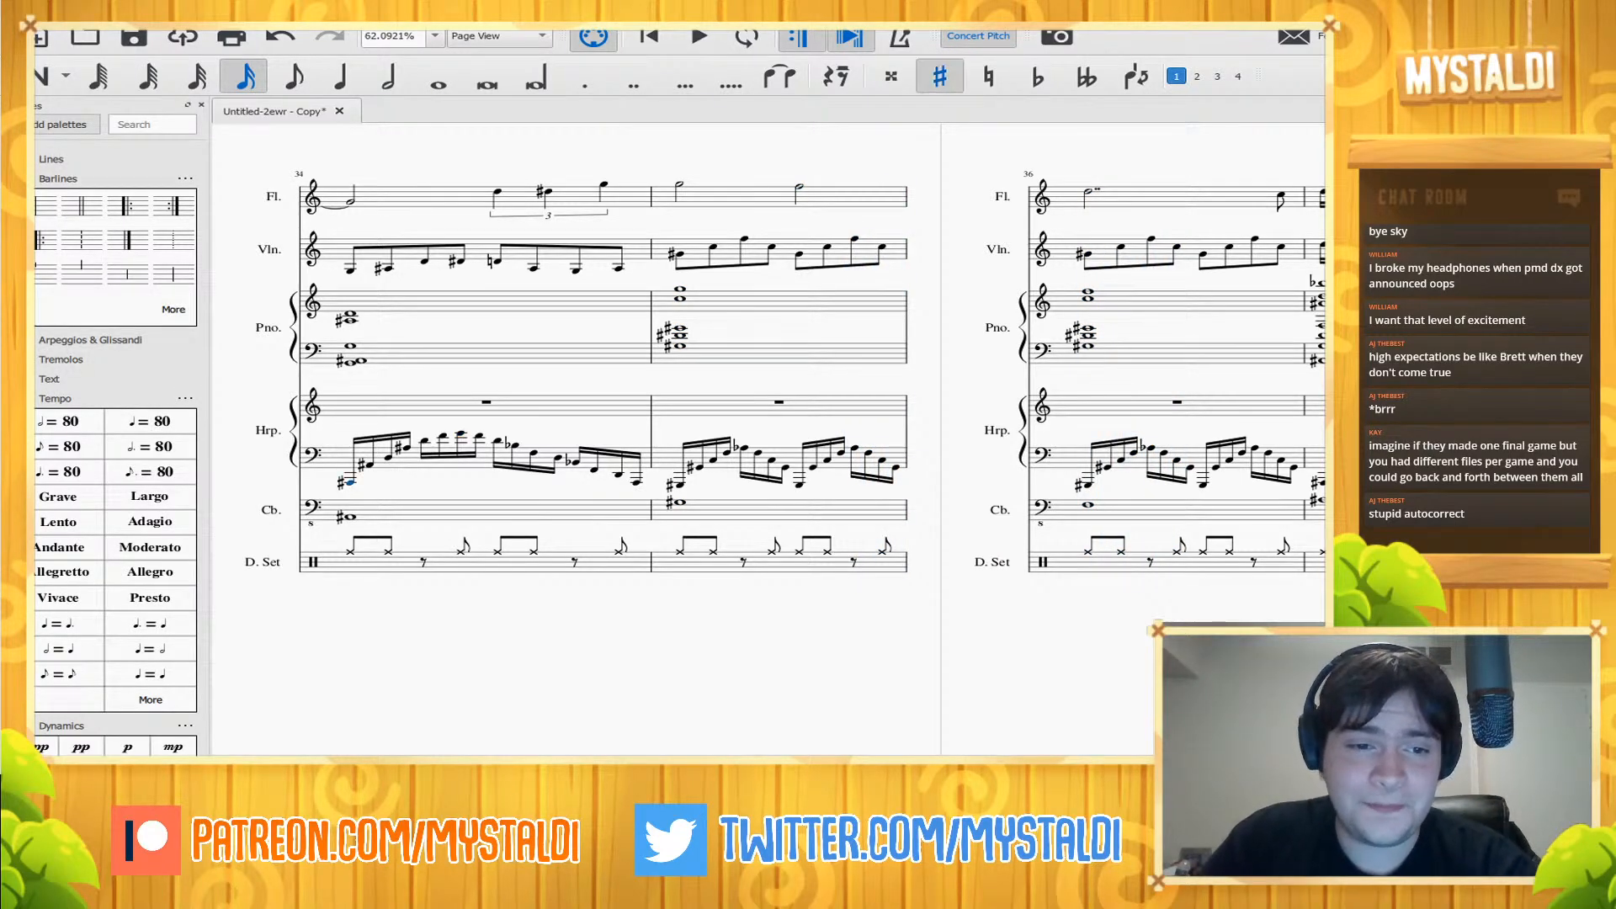
key("space")
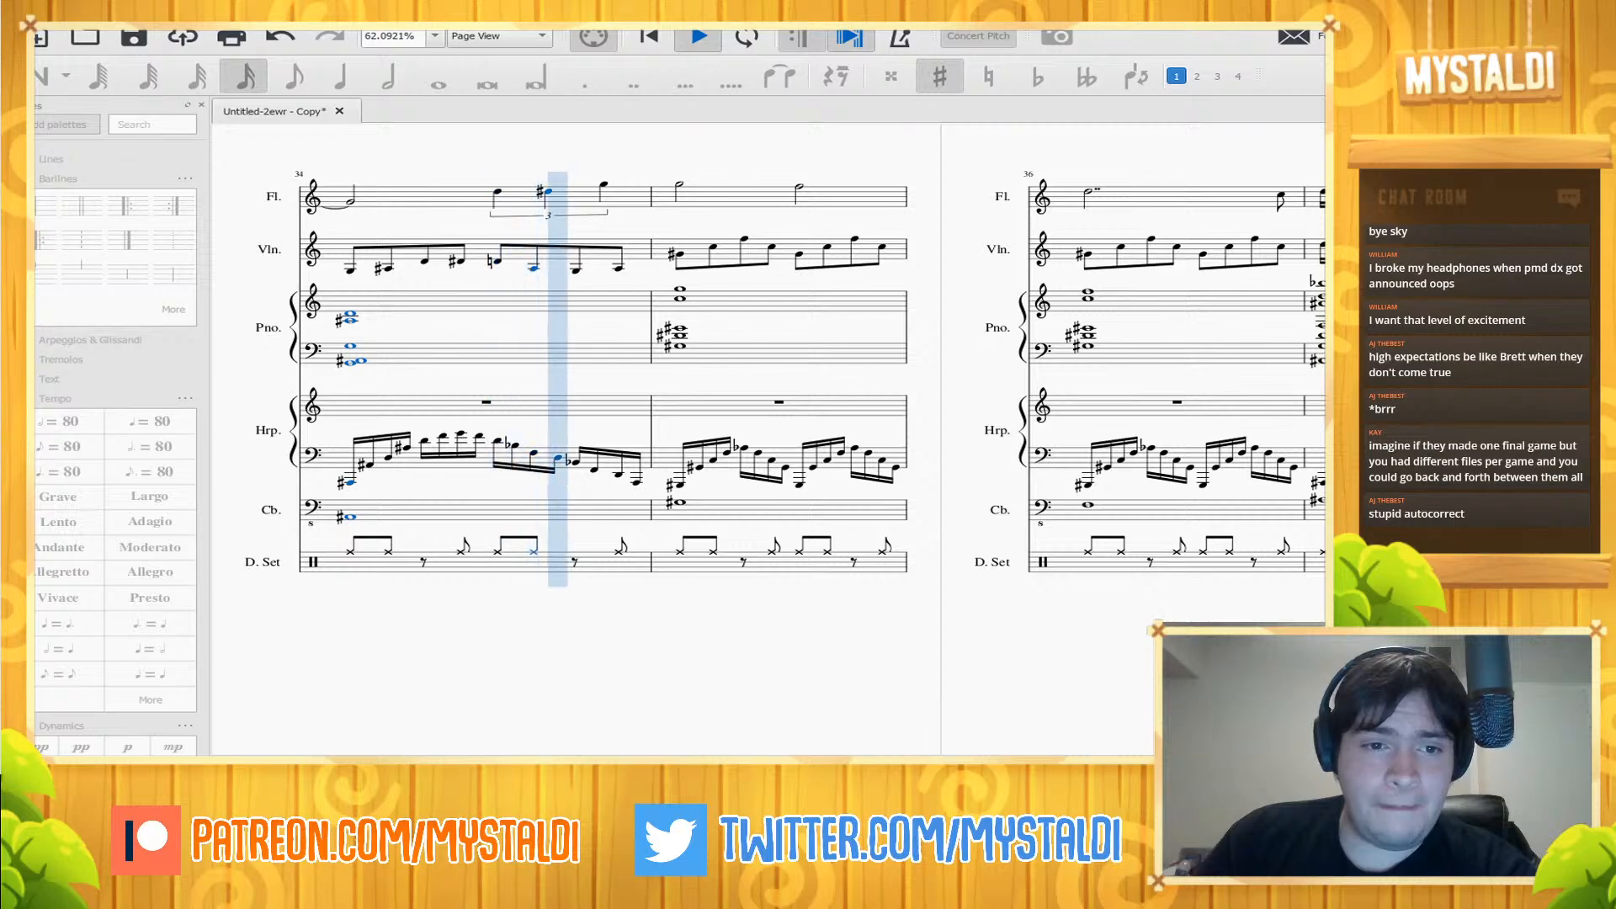
key("space")
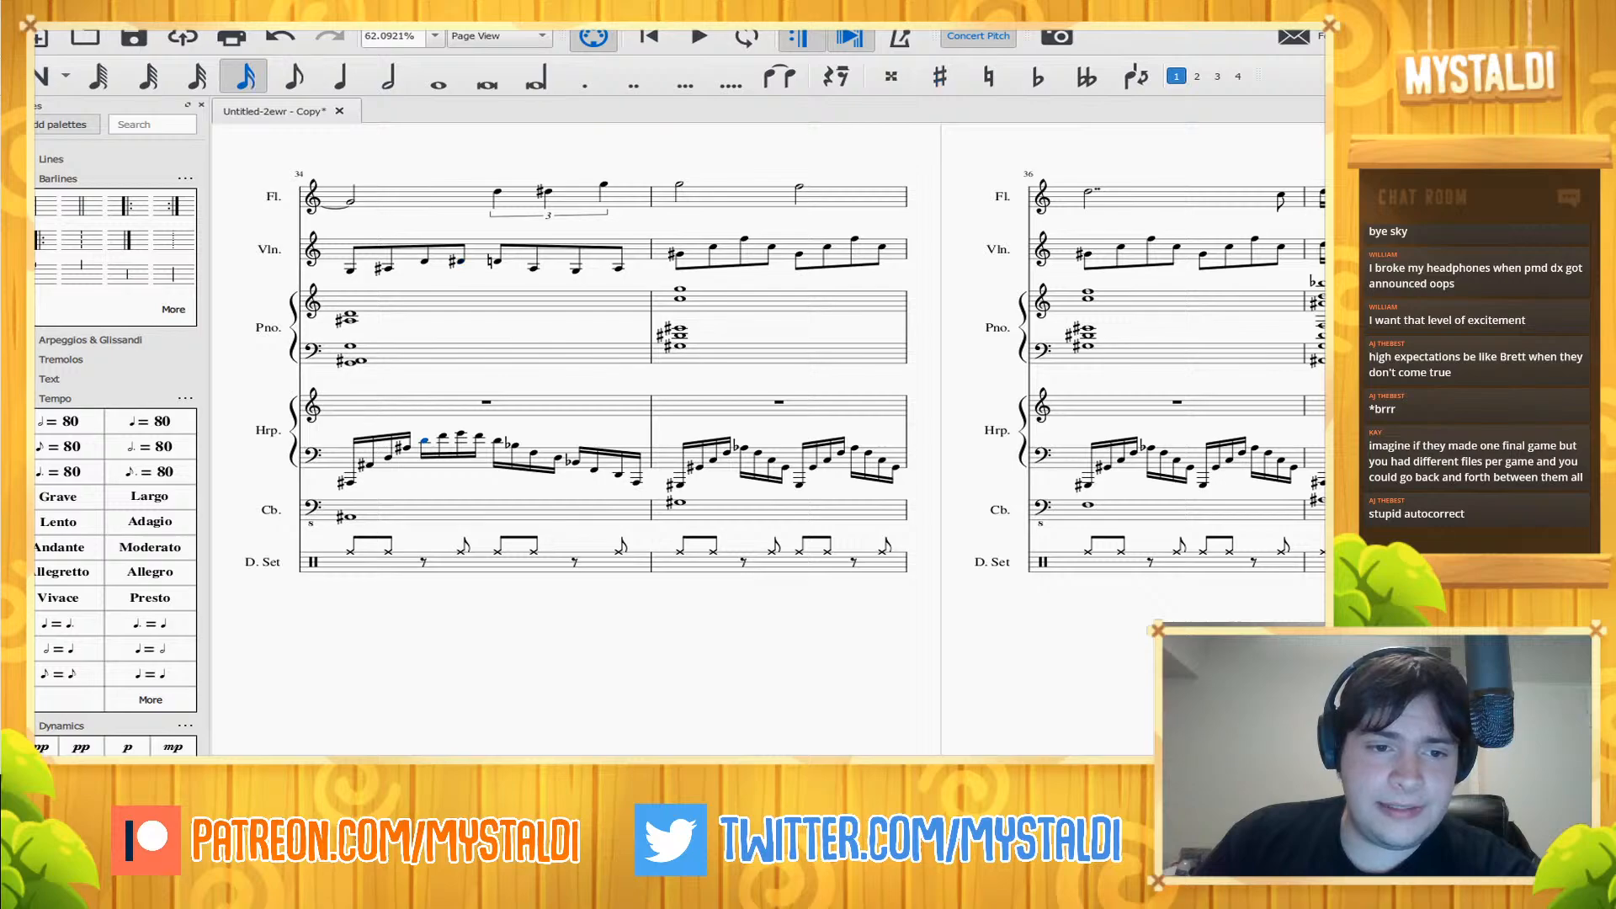
- Reshape the harp's second beat in measure 34 with a sharp second note and a higher, sharp fourth note, and play it back
key("Down")
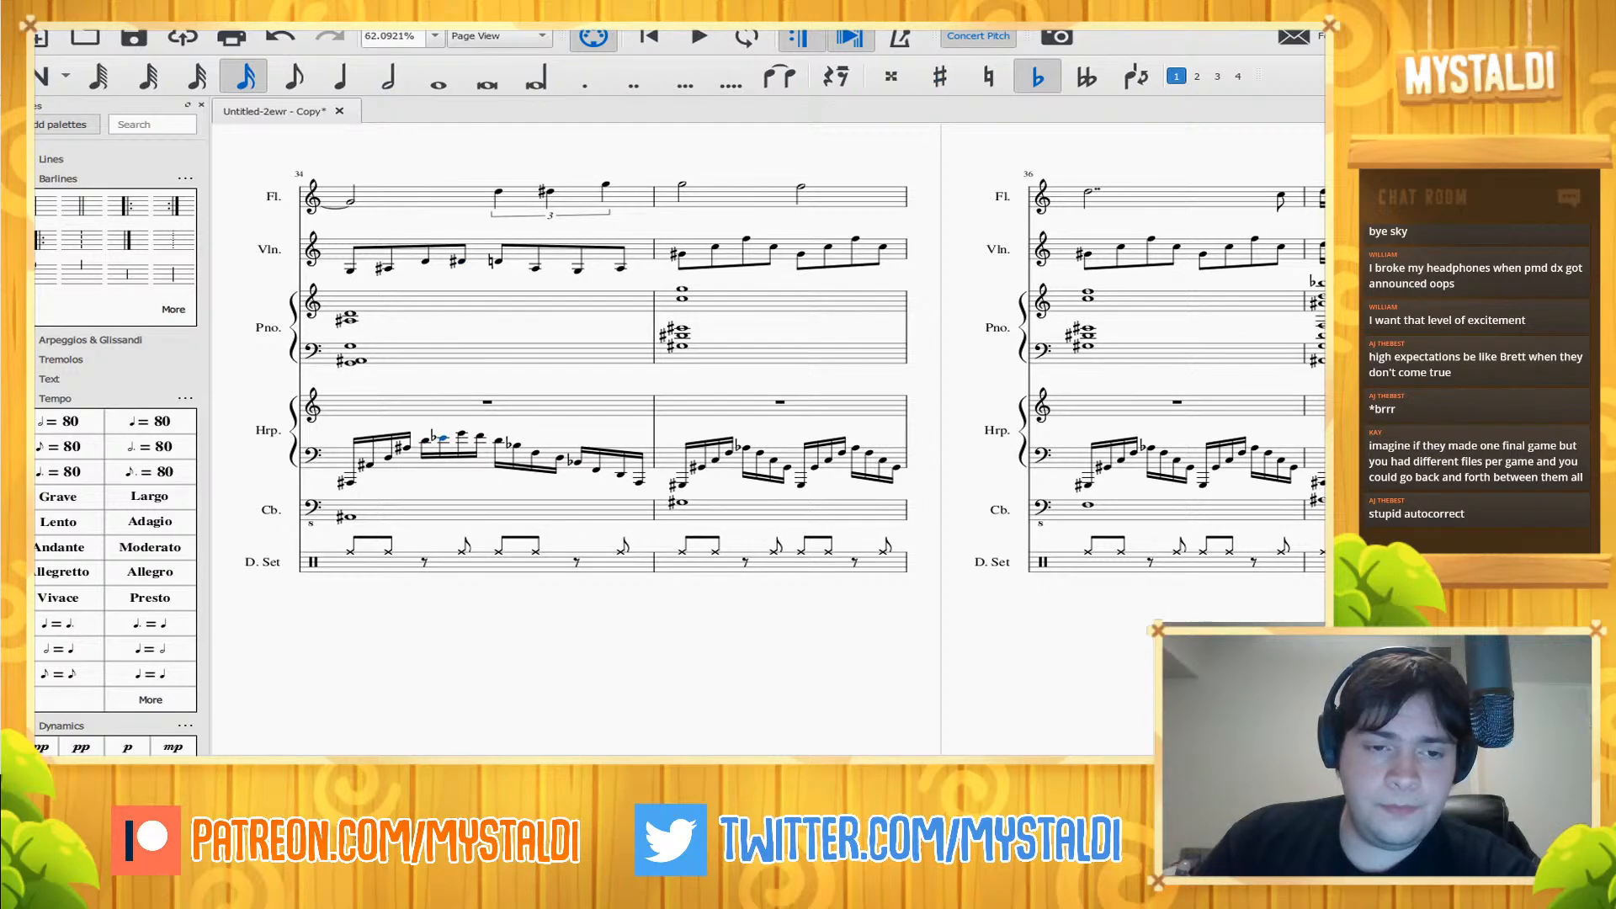
key("j")
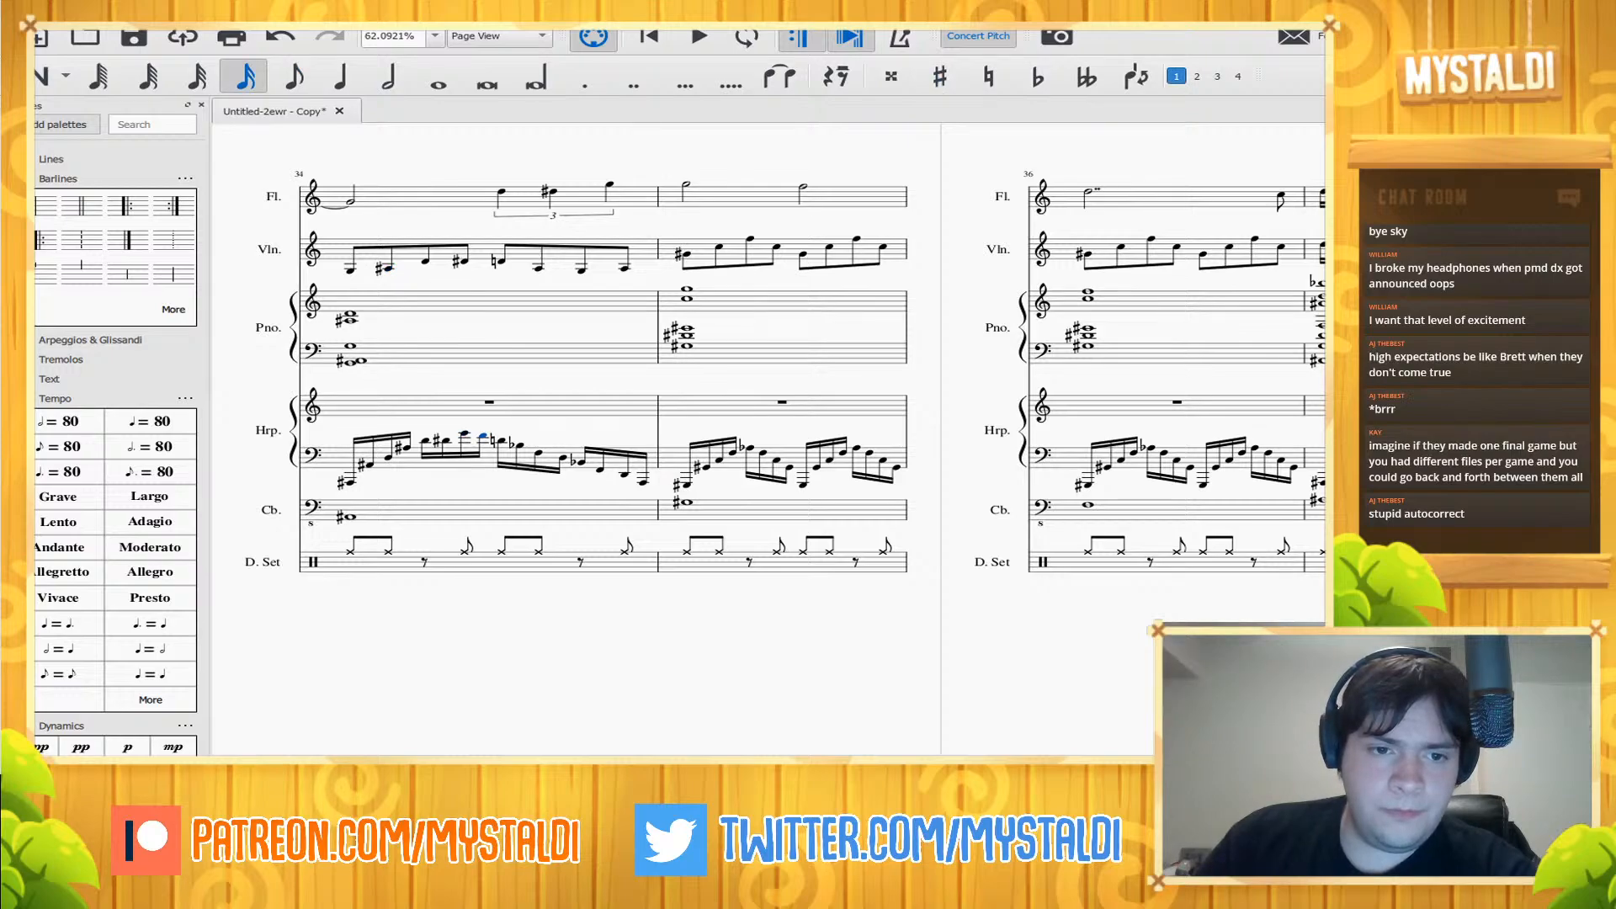
key("Down")
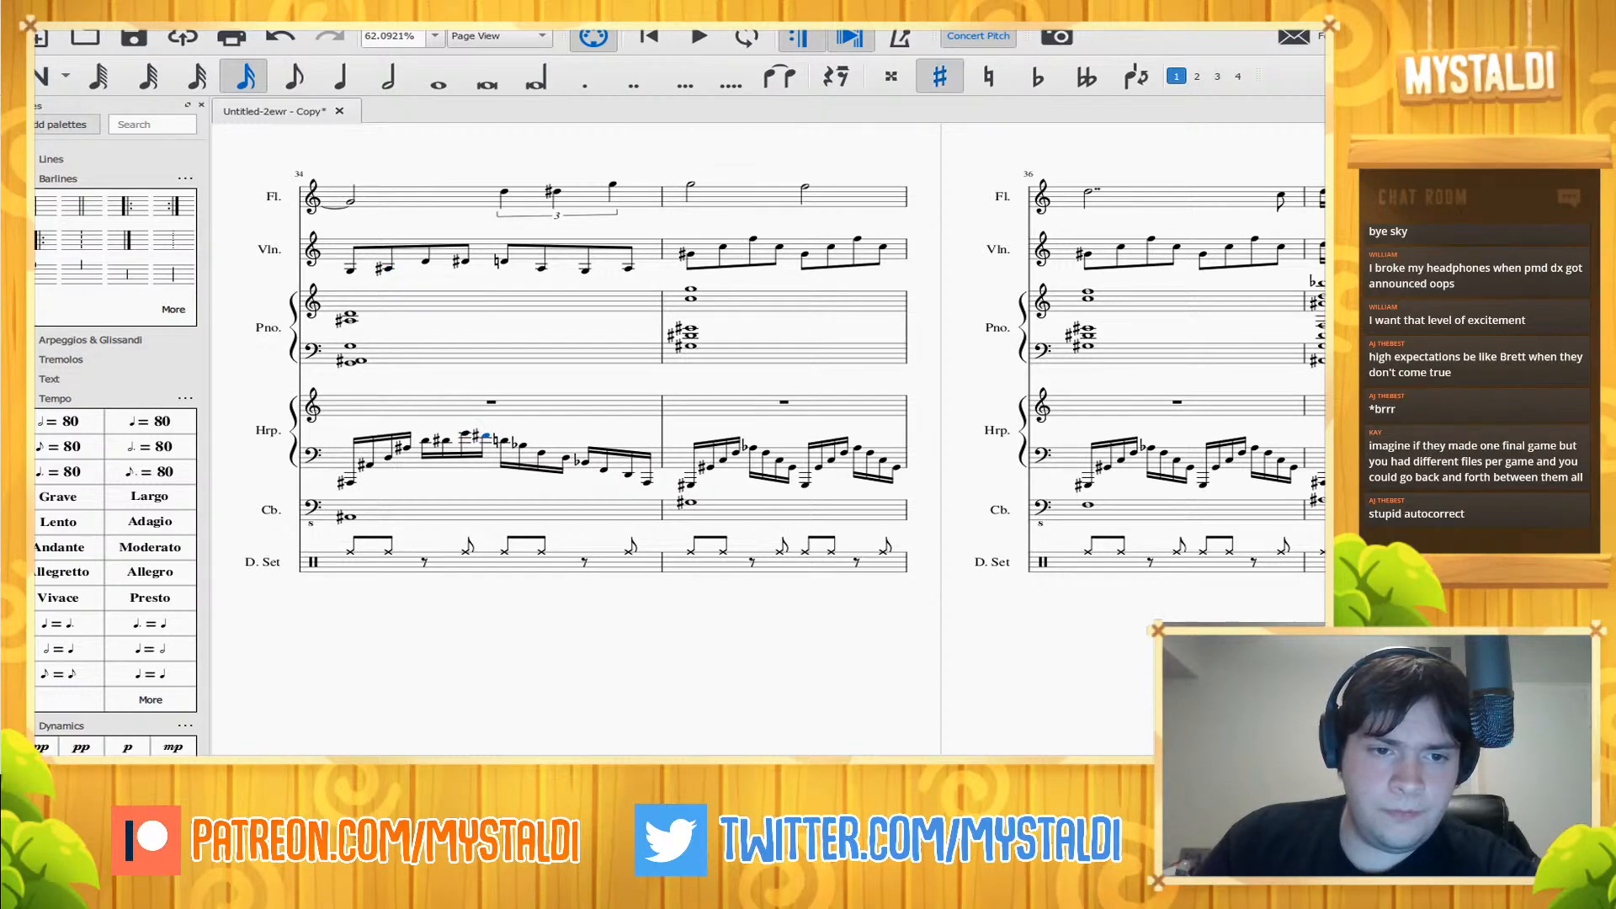
key("Up")
key("Up")
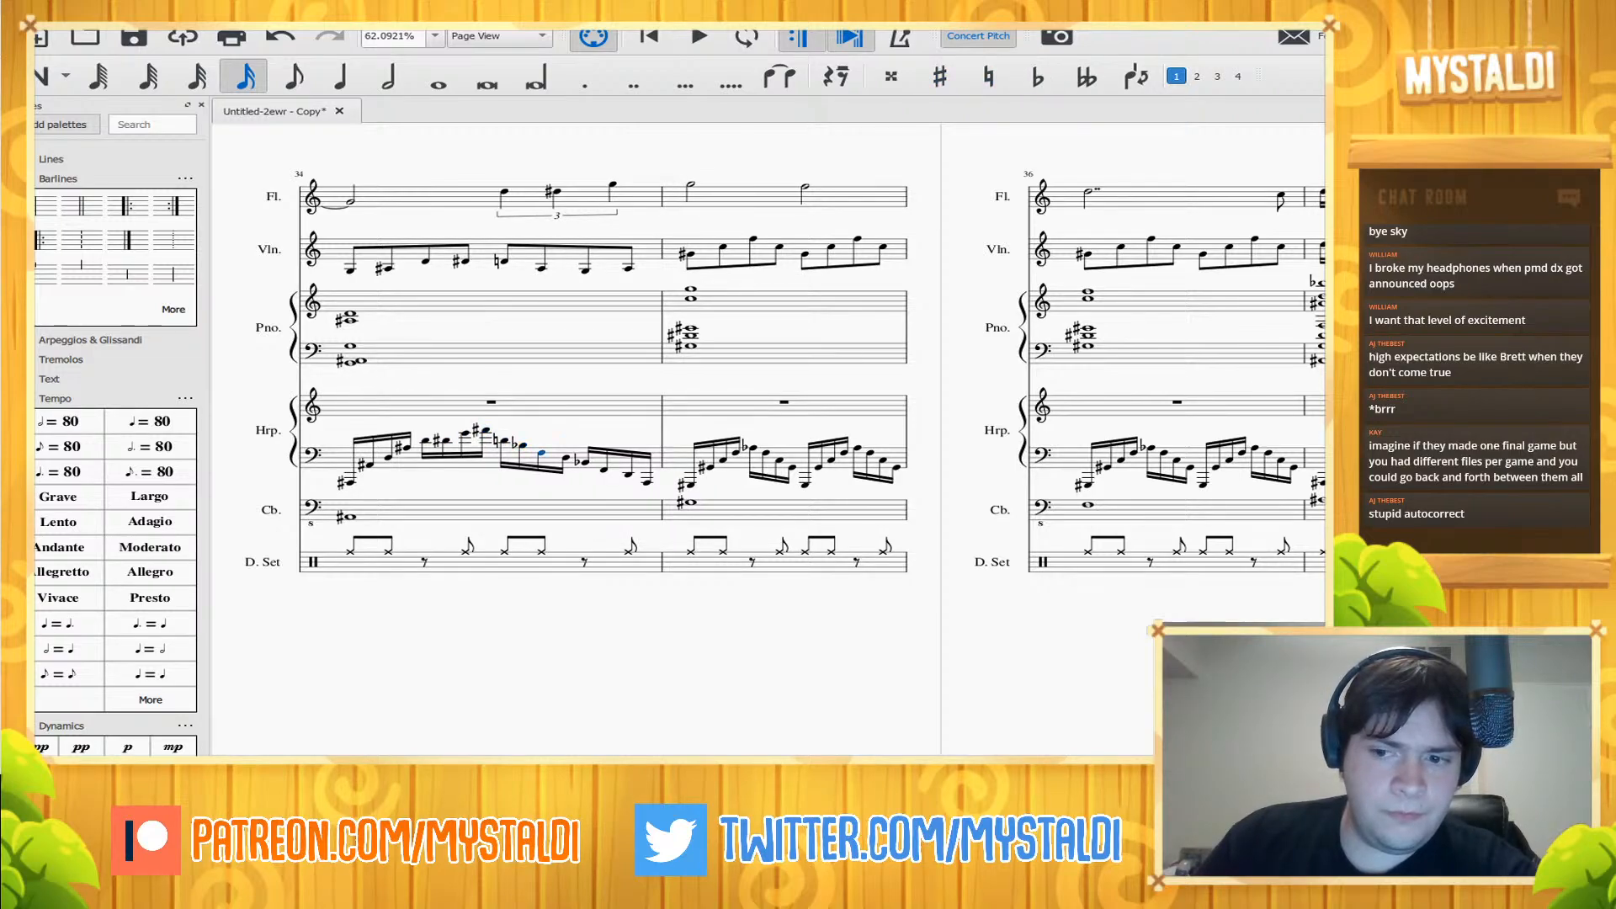
key("Right")
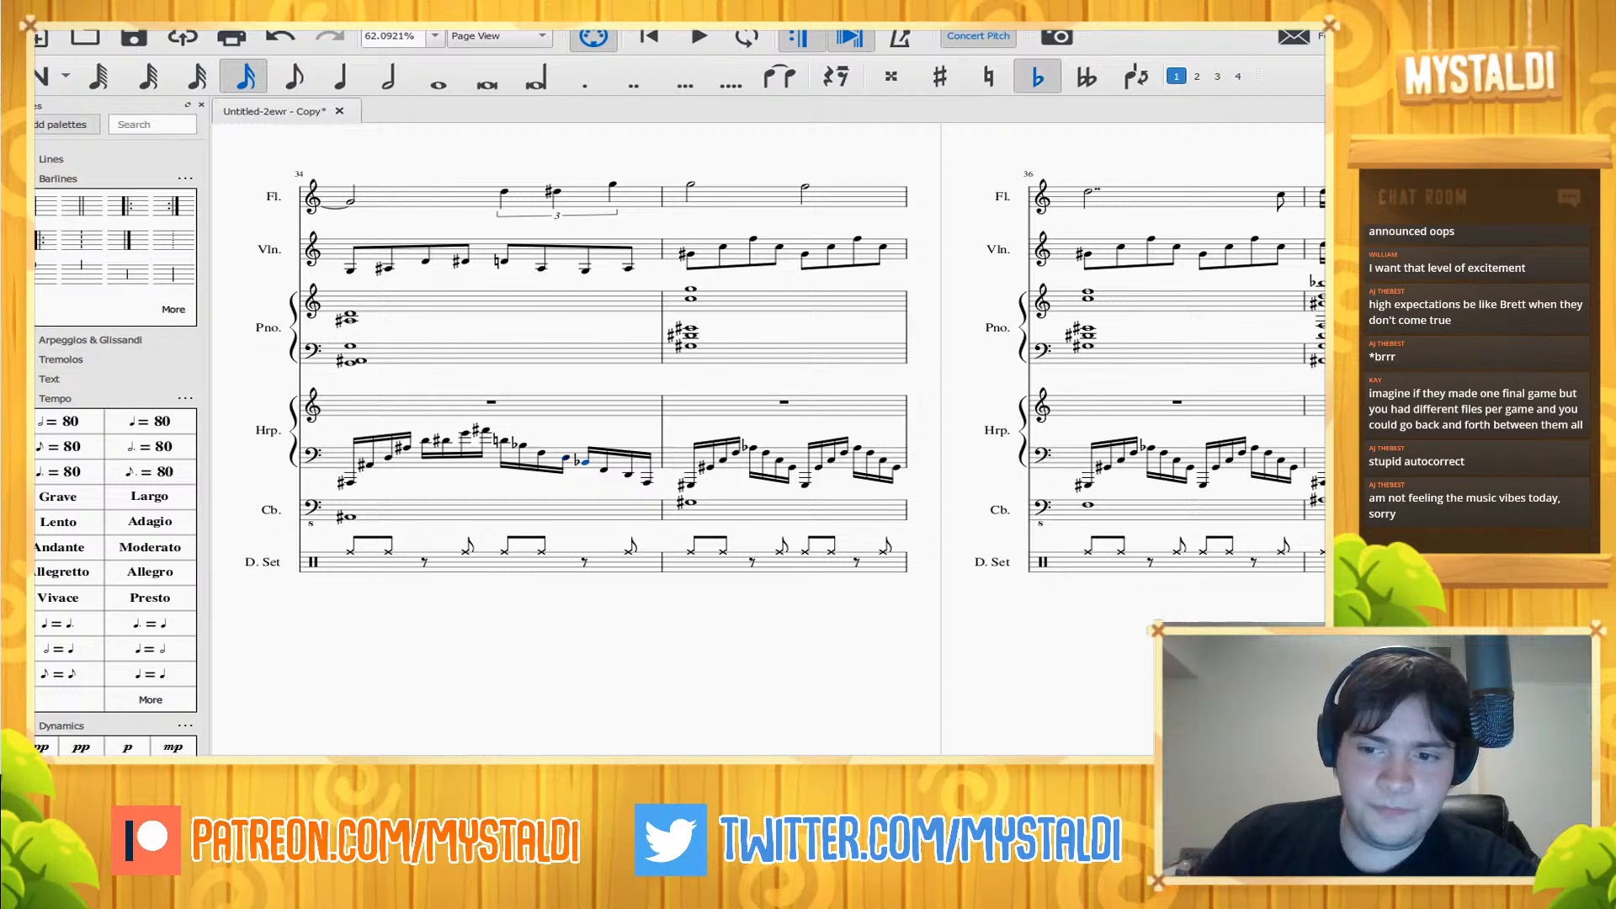
key("space")
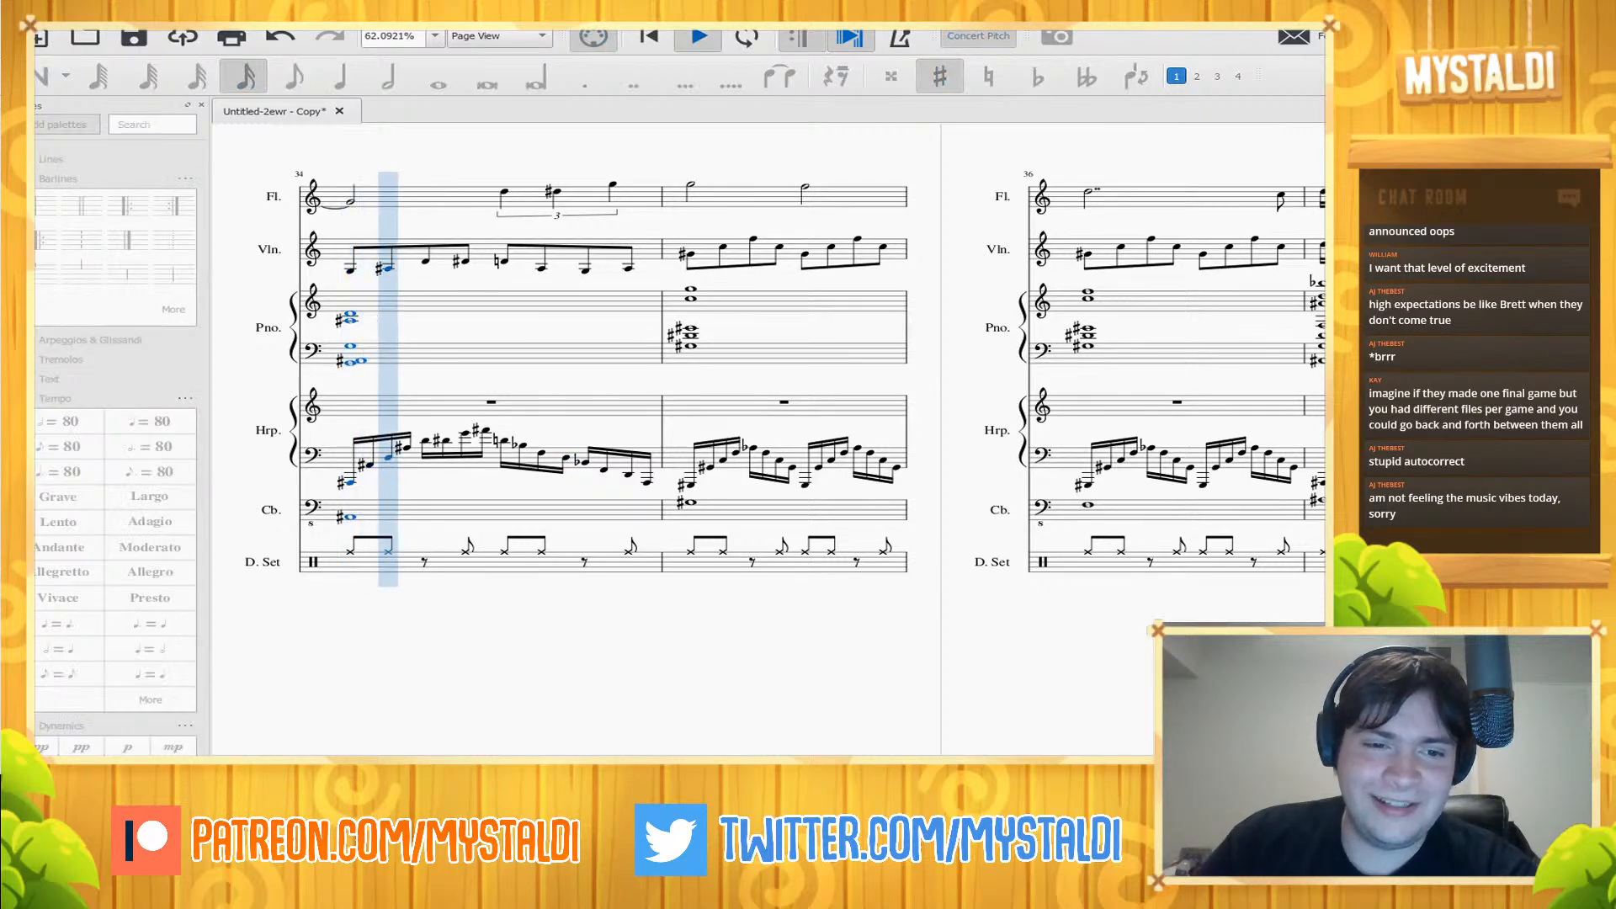
key("space")
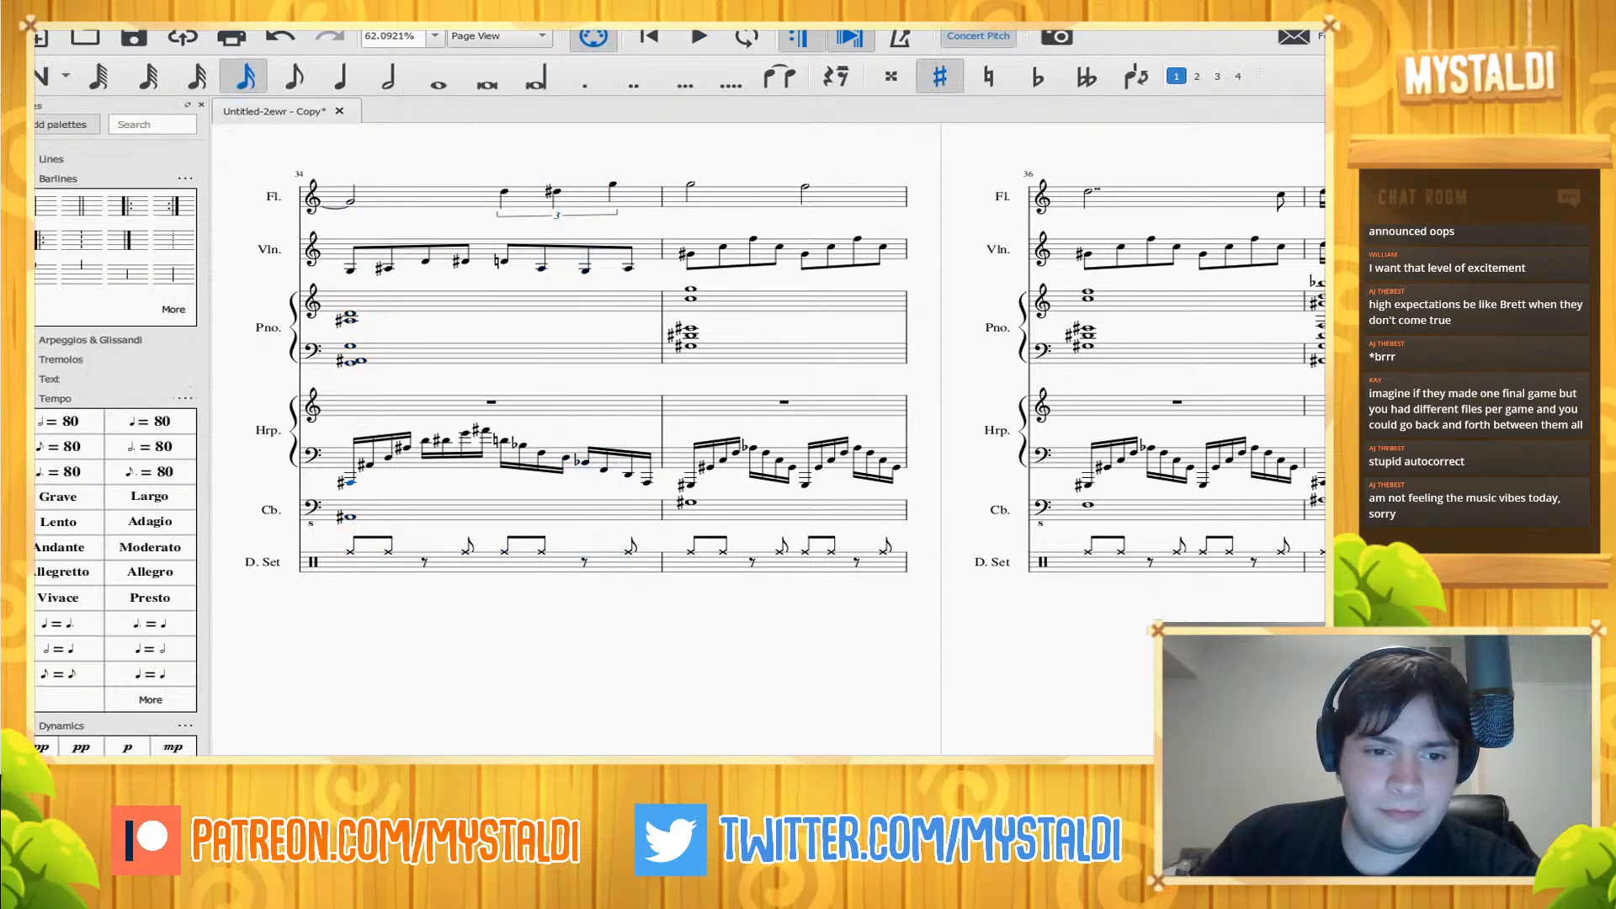
- Raise the first note of the harp's third beat in measure 34 by a semitone, and play back the measure
left_click(504, 441)
key("Up")
key("Right")
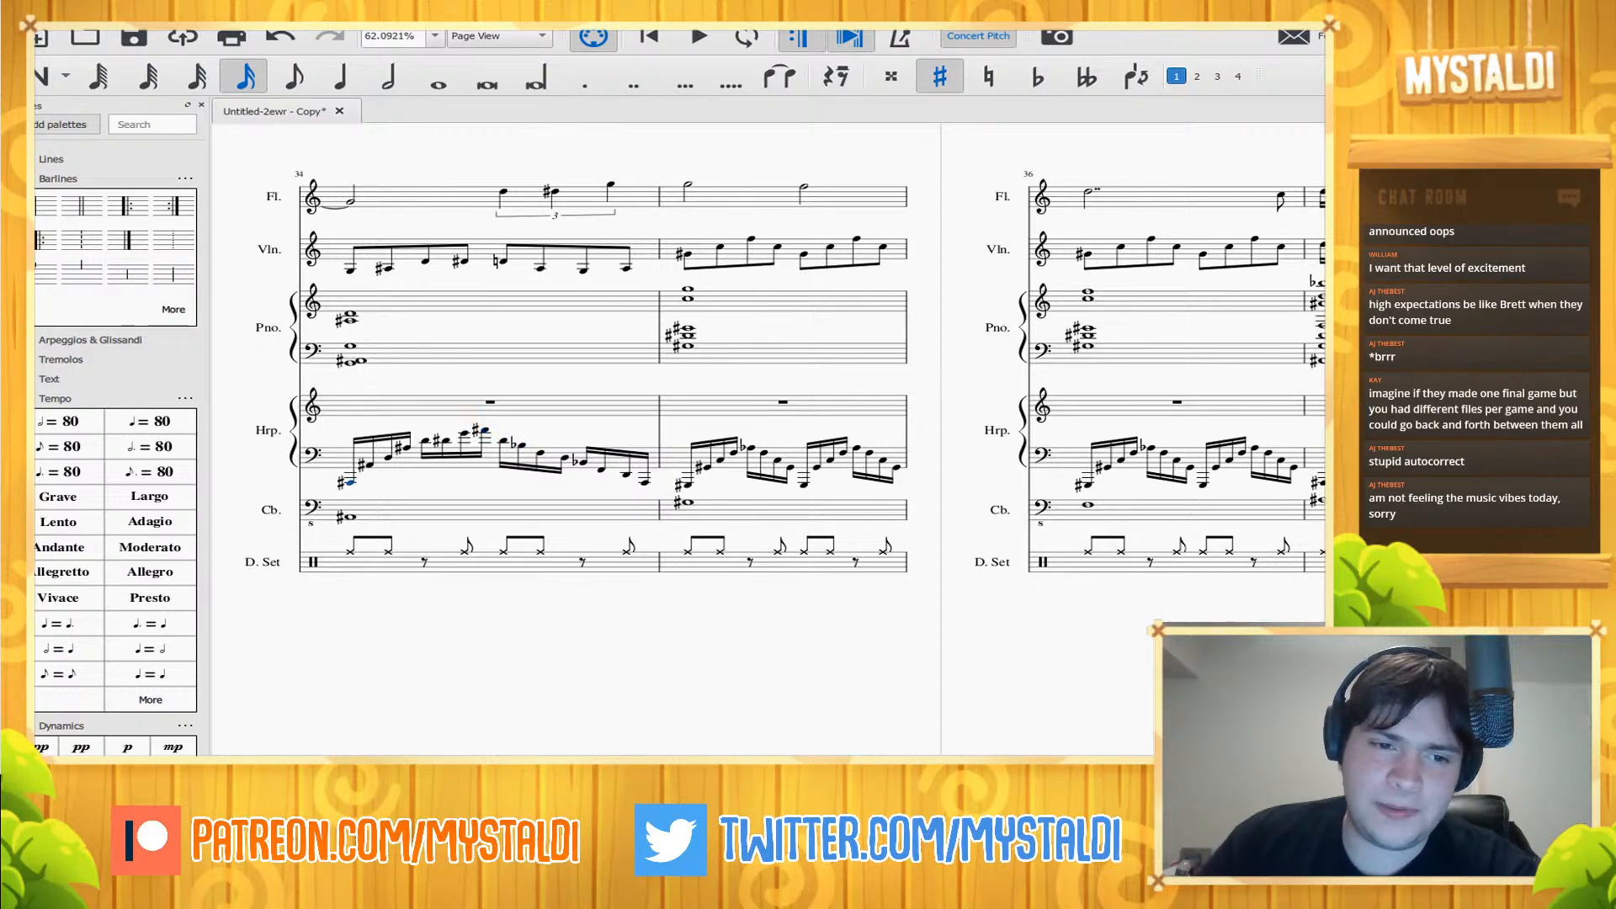
key("space")
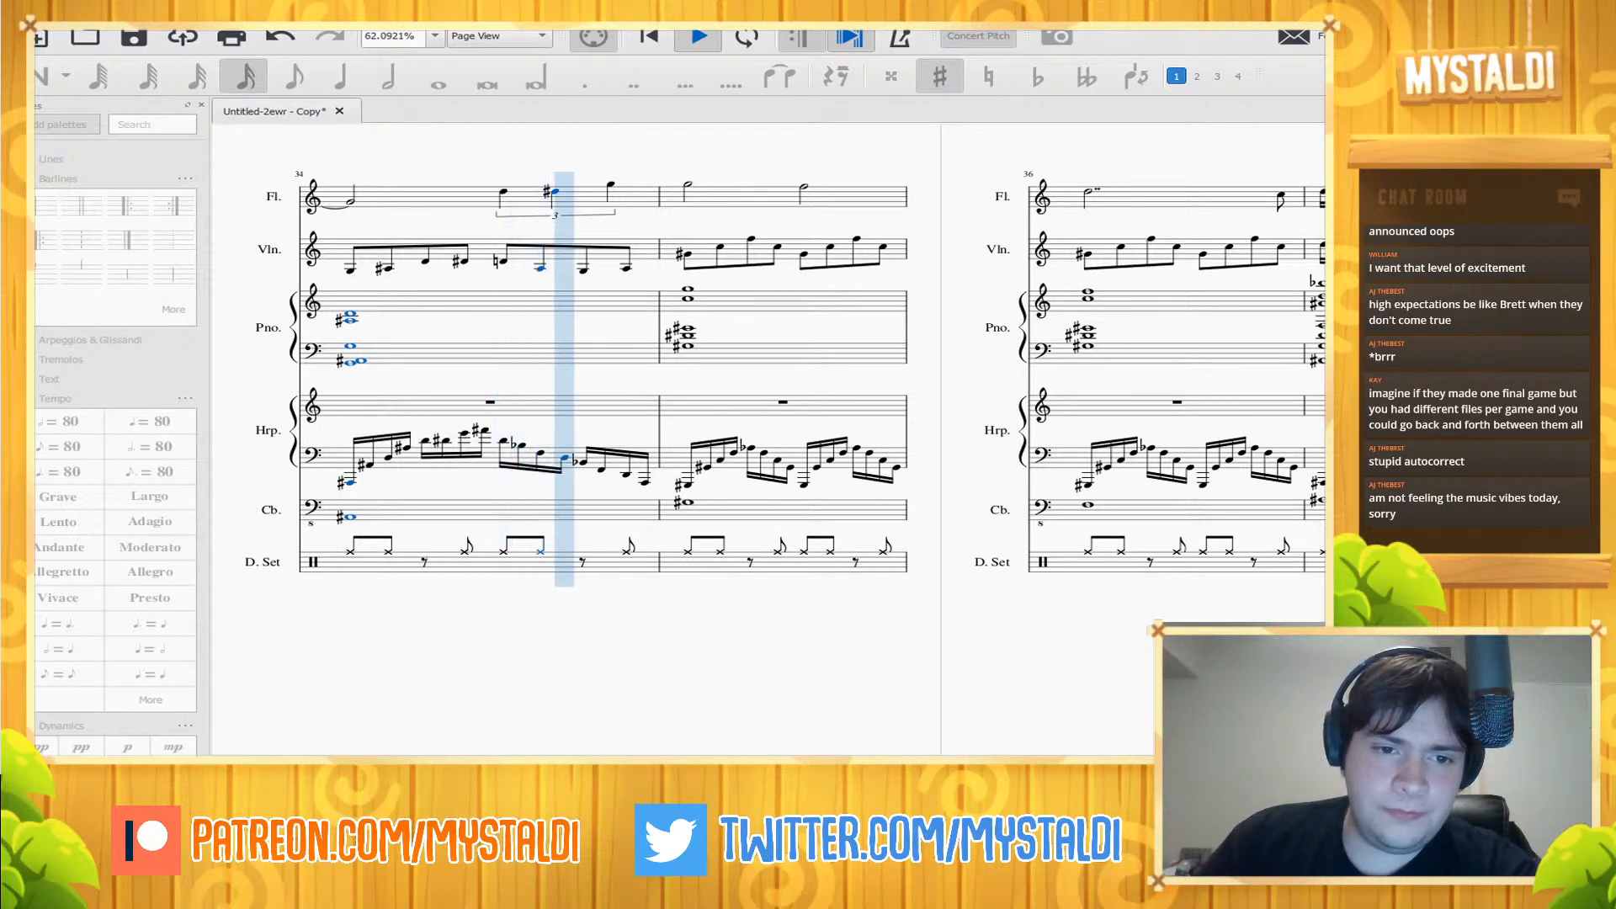
key("space")
- Raise the second note of the harp's third beat in measure 34 to a natural, raise the beat's fourth note, and play back
key("Right")
key("Up")
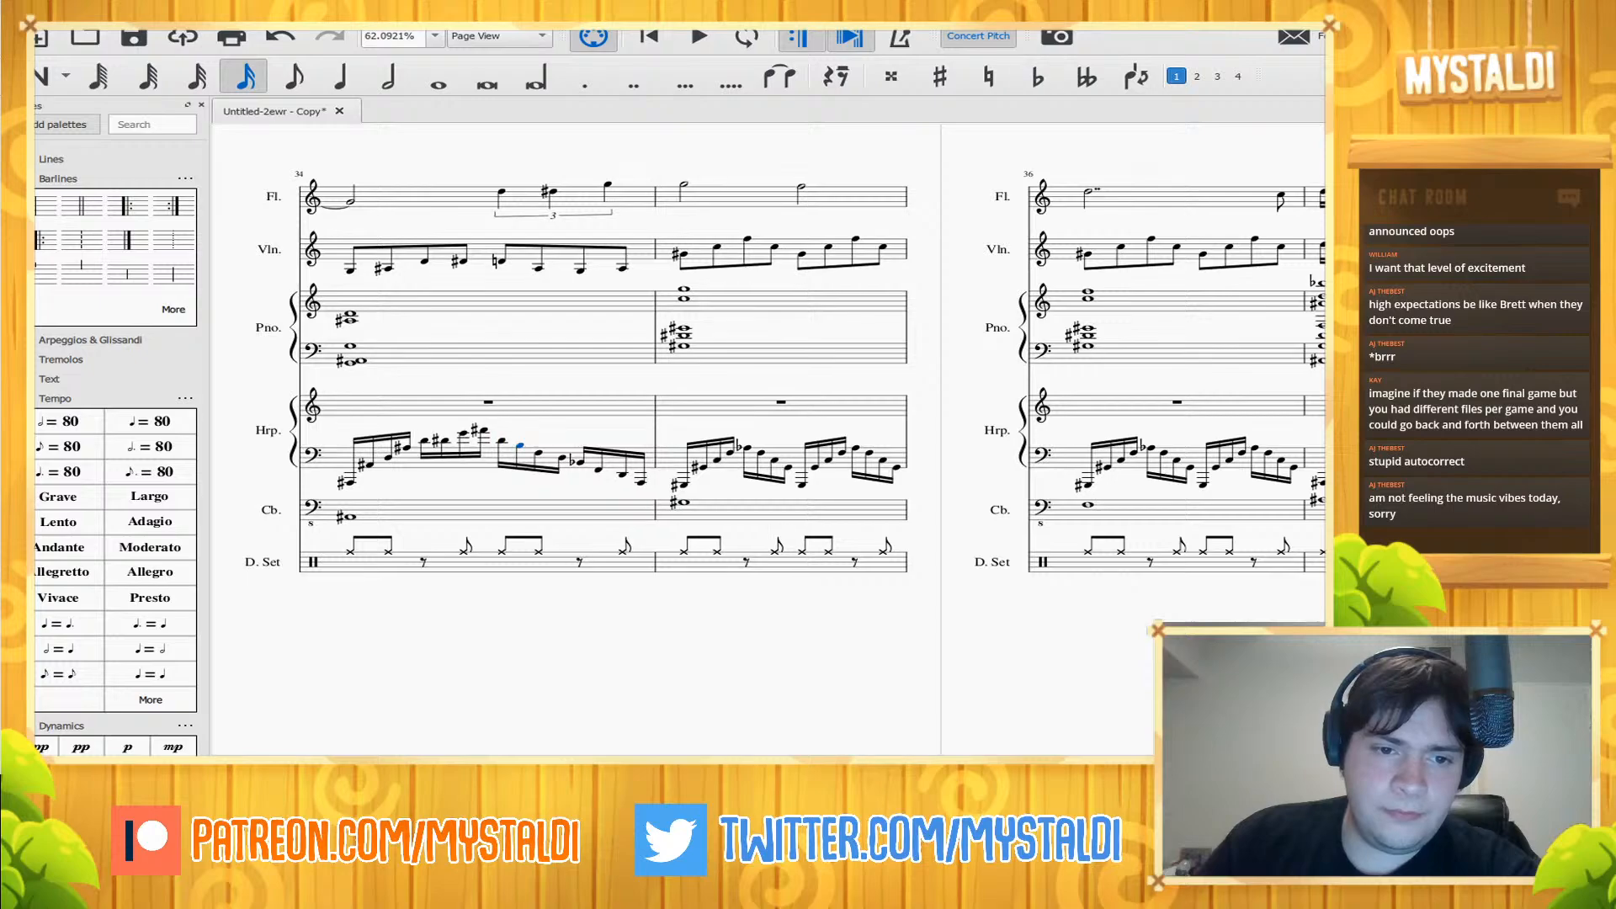
key("Up")
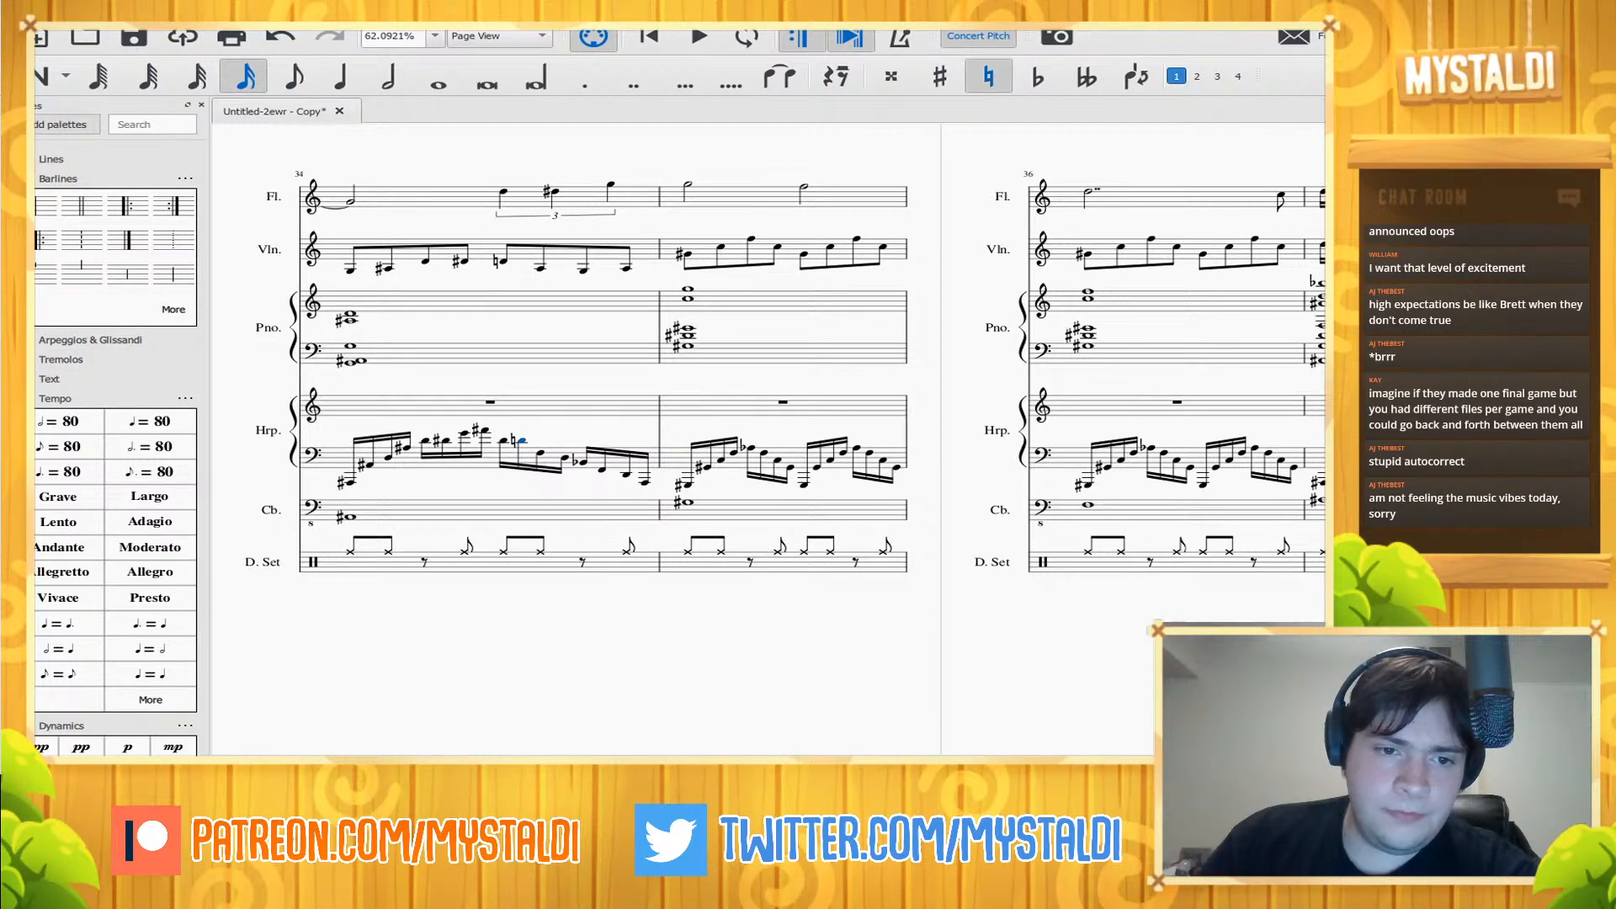
key("Up")
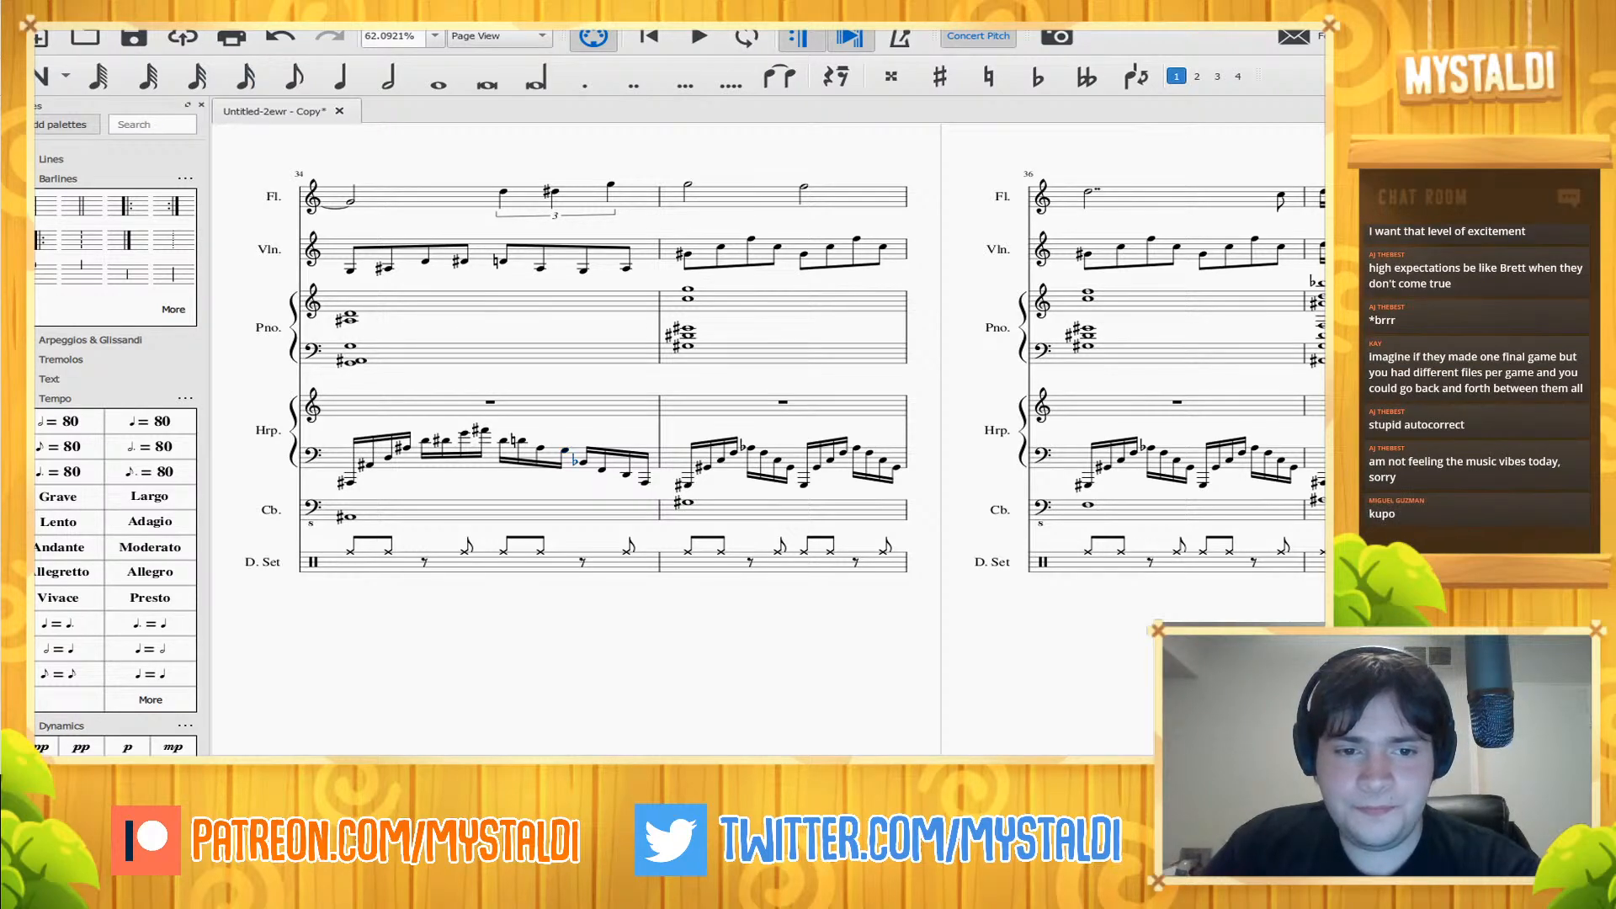
left_click(555, 510)
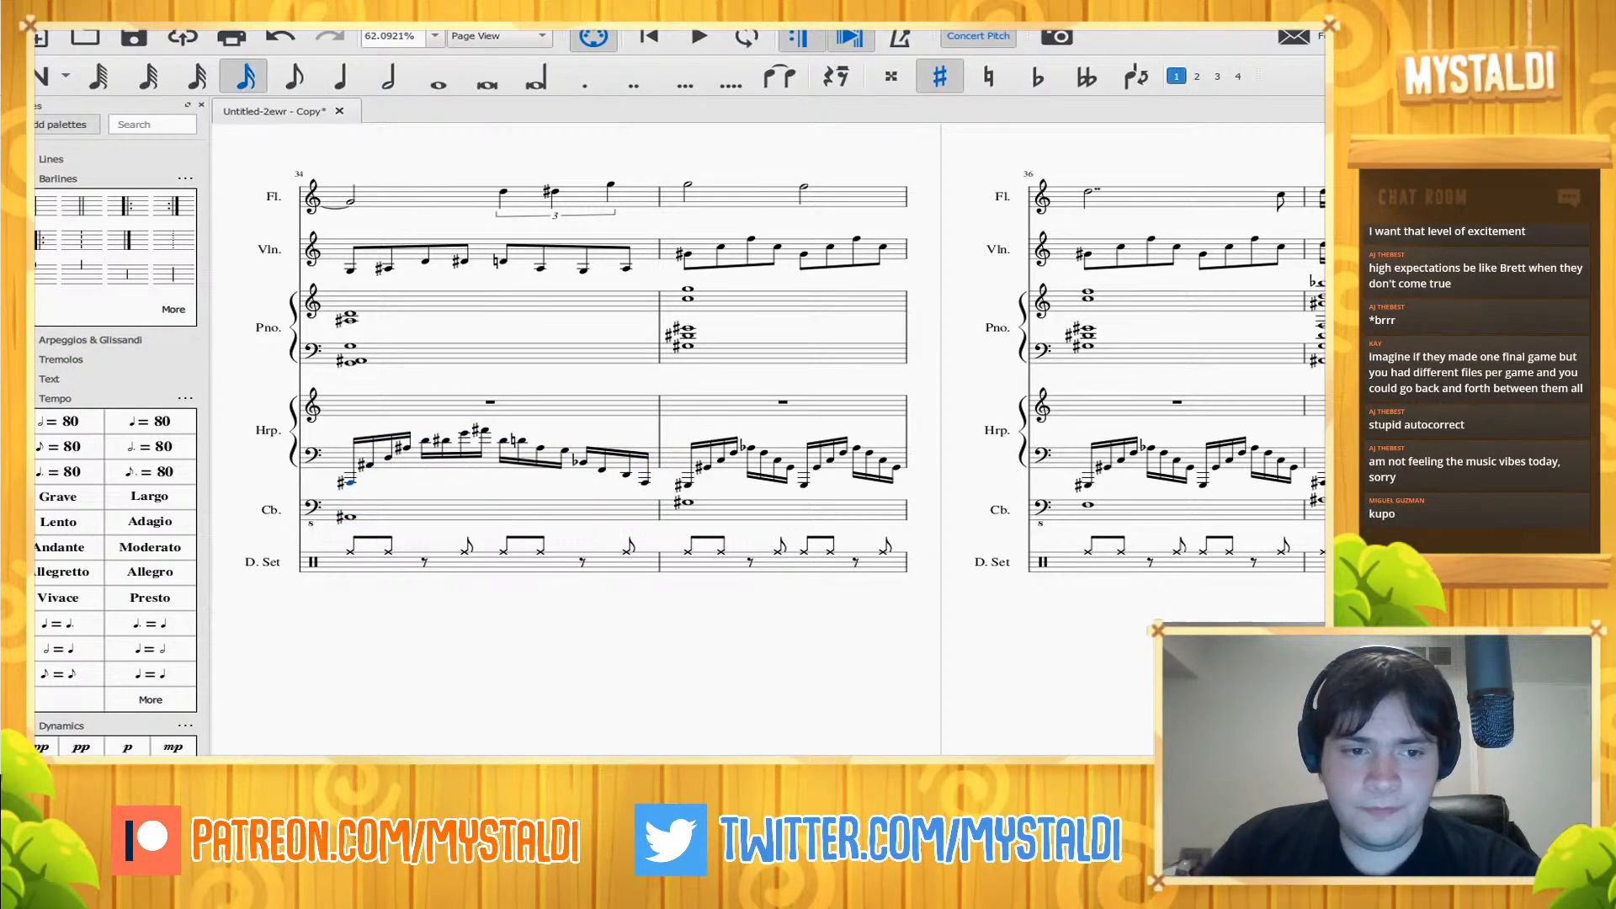
key("space")
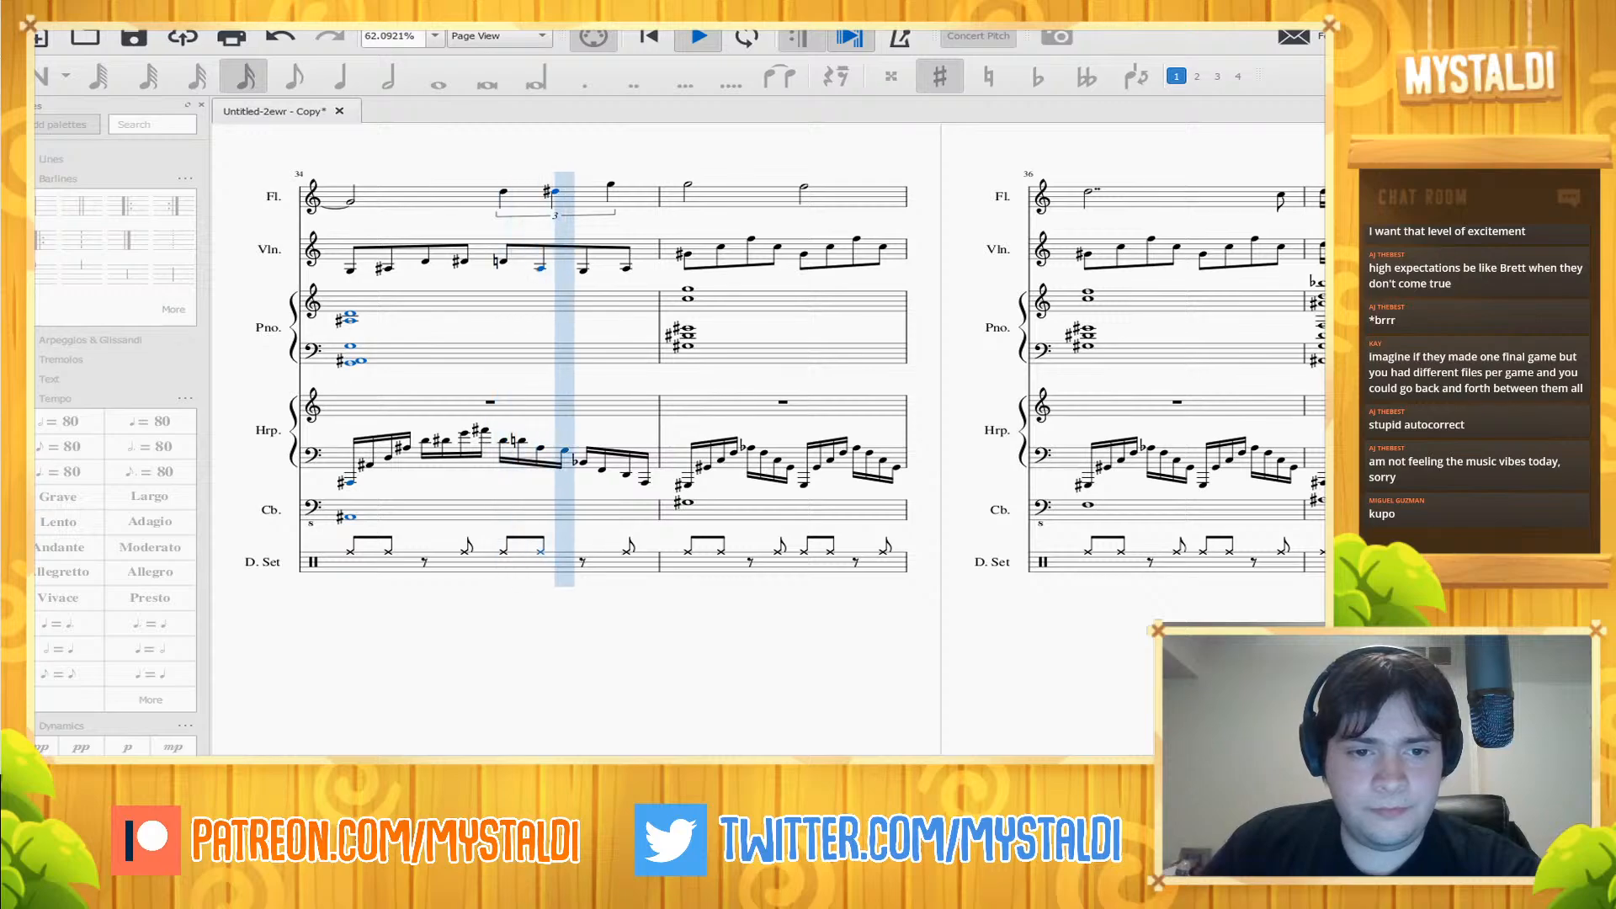
key("space")
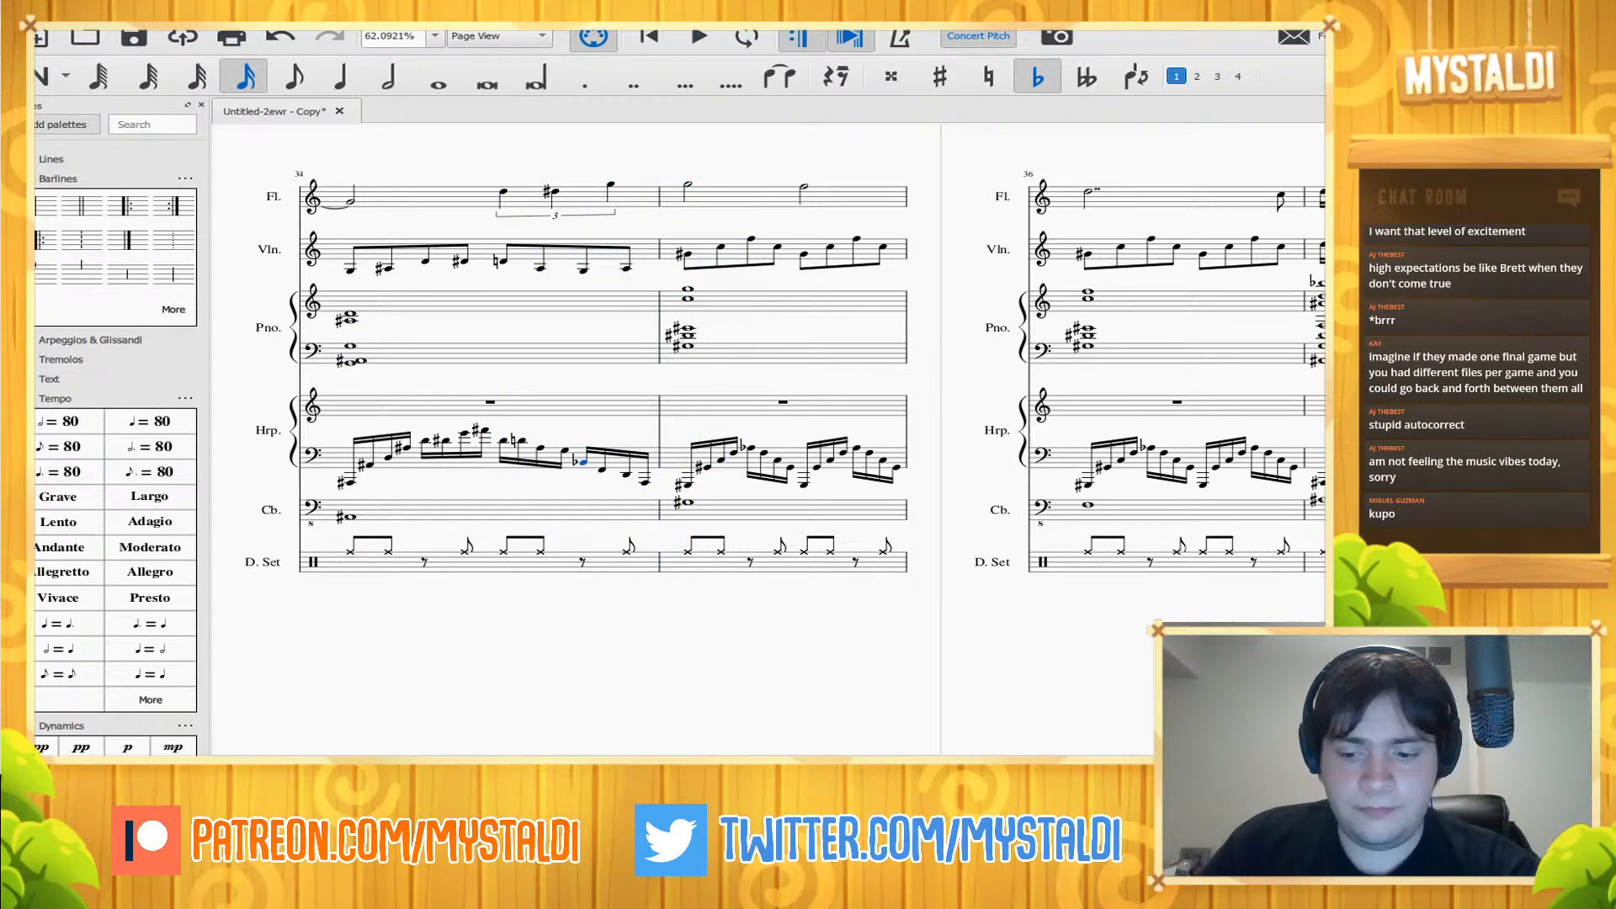
- Try removing the flat from the first note of the harp's fourth beat in measure 34, play it back, and restore the flat
key("Up")
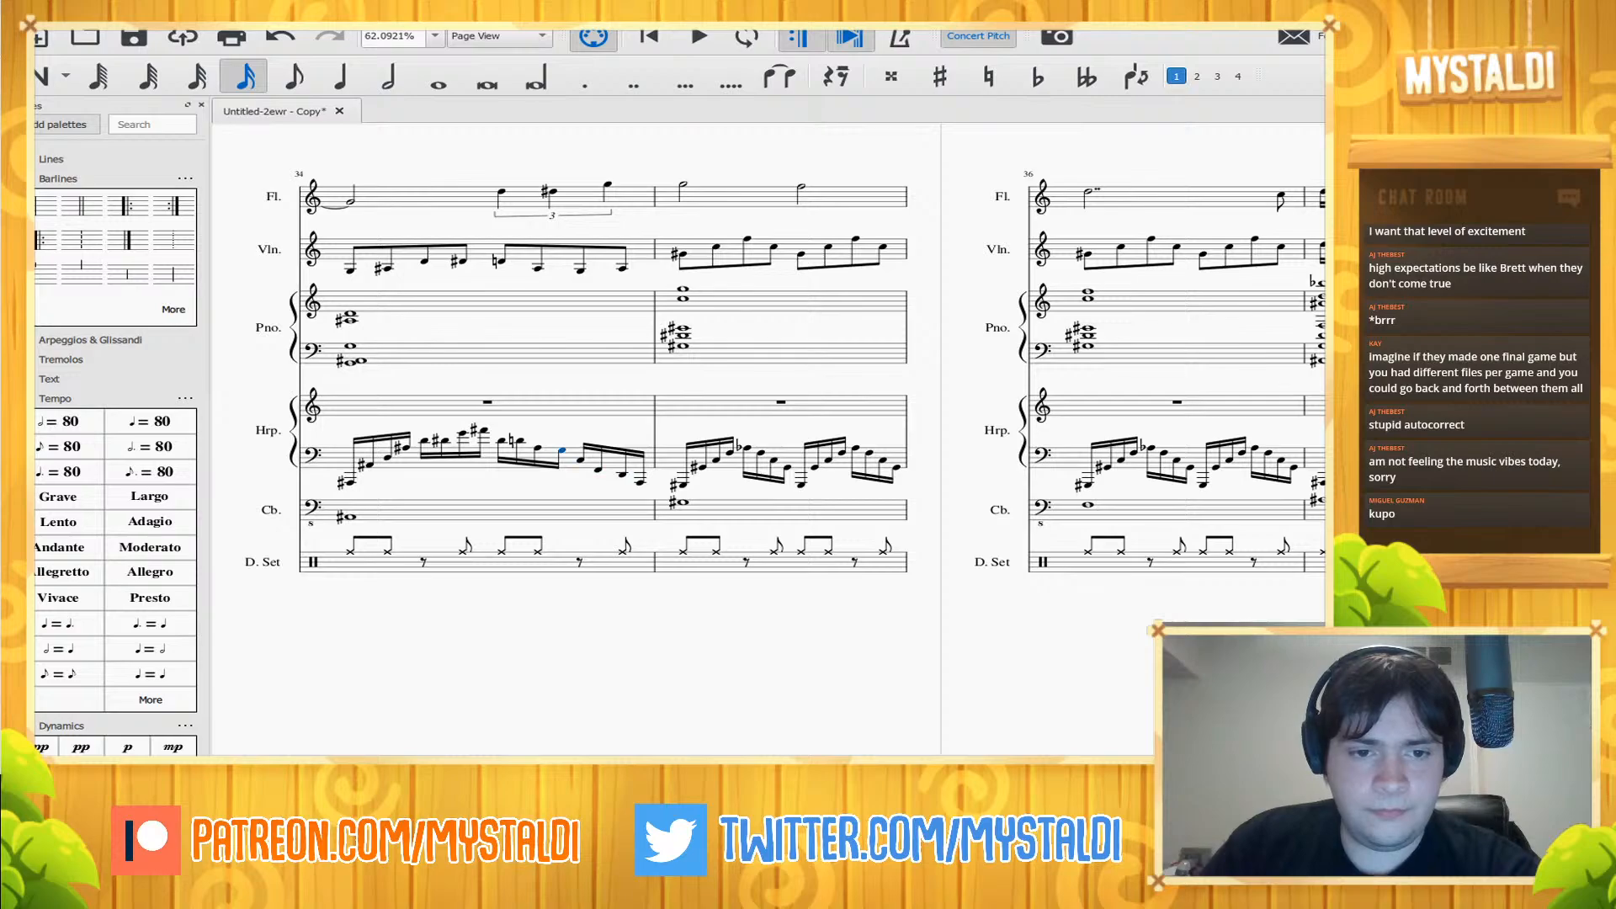
key("space")
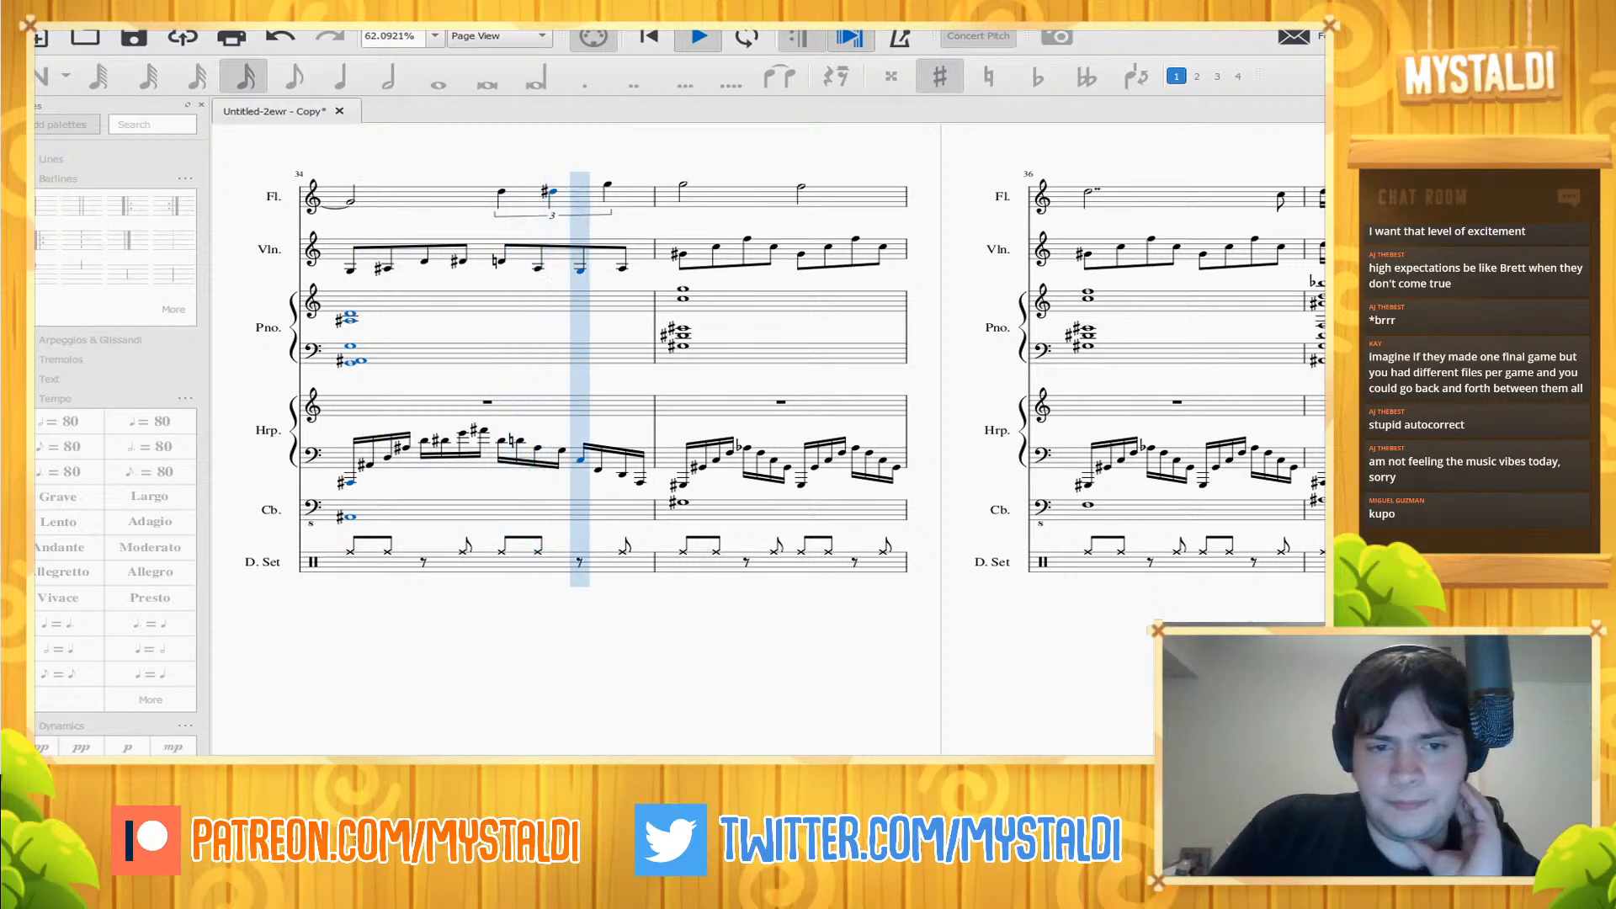
key("space")
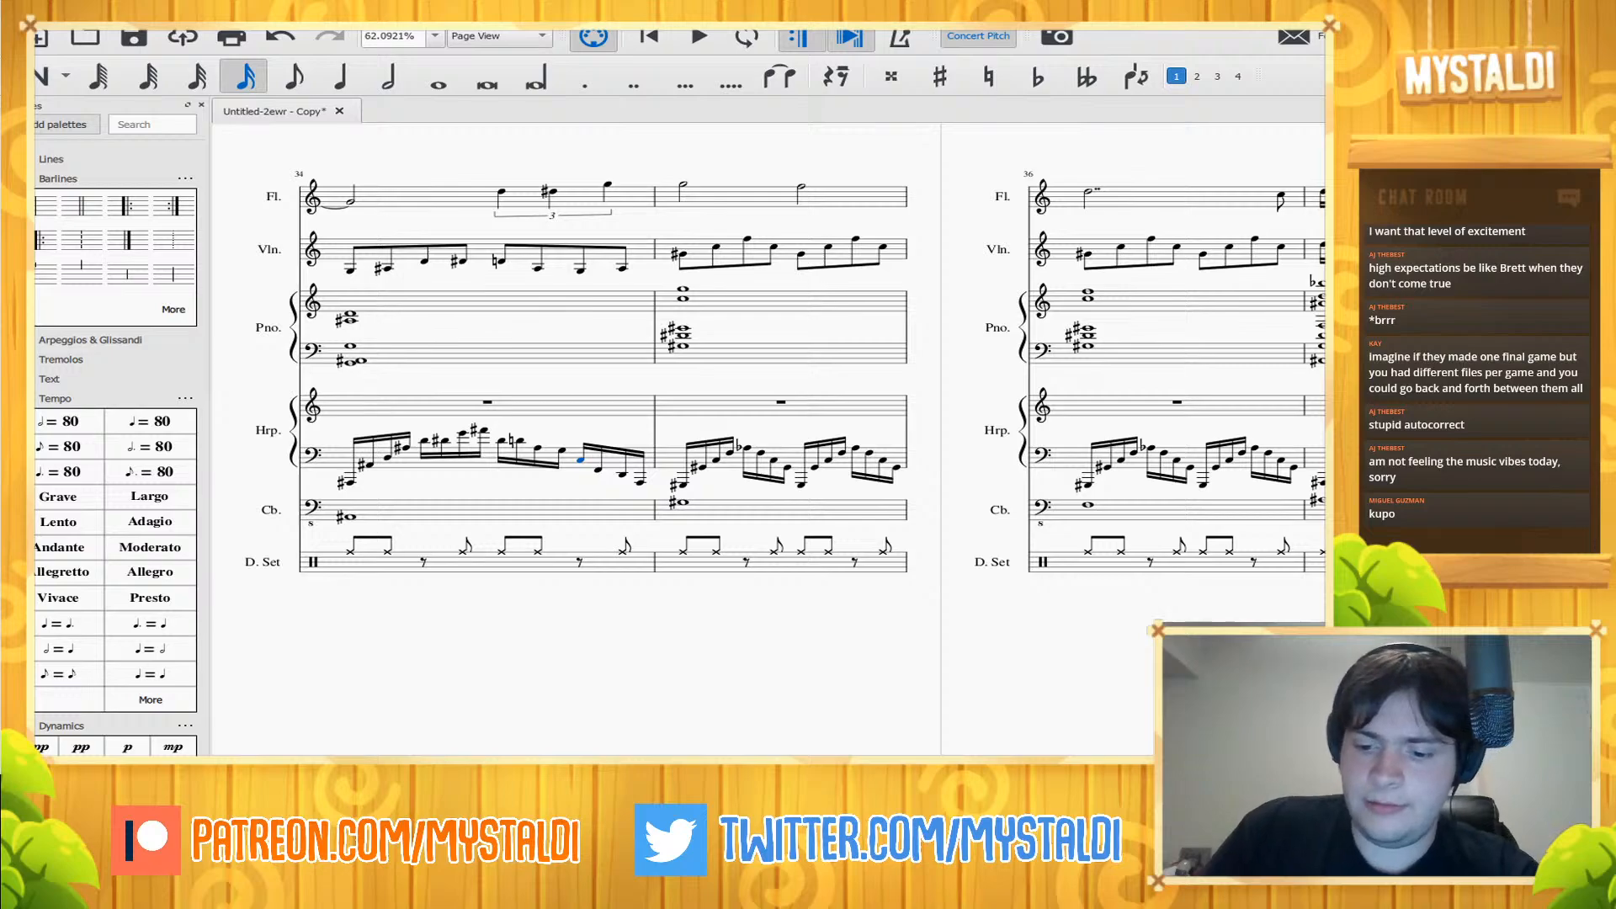
key("Down")
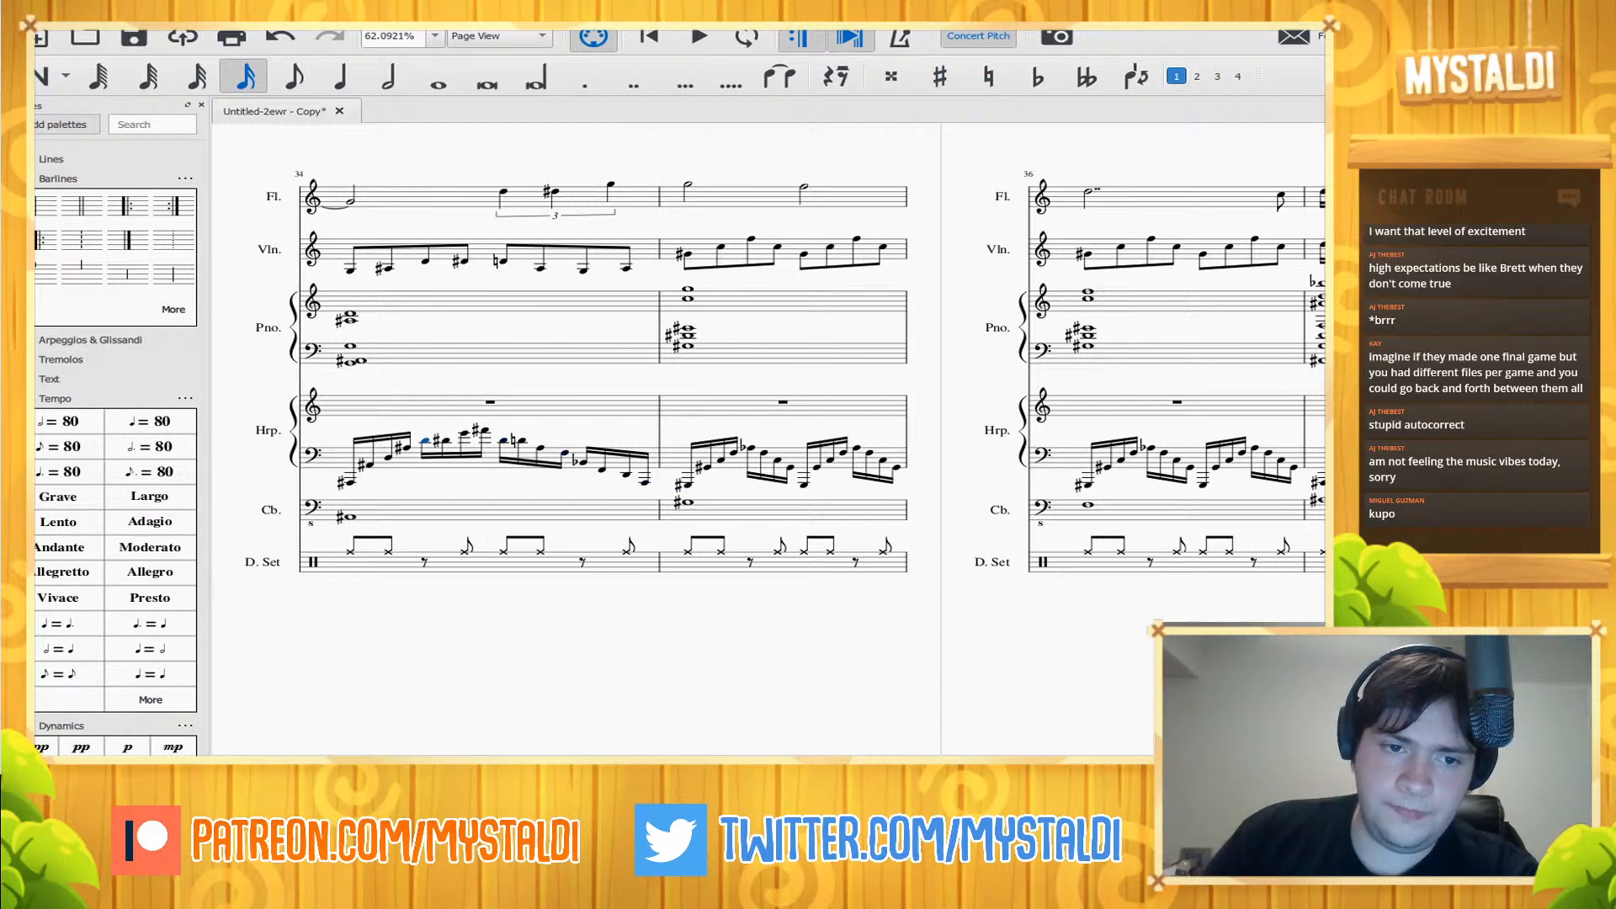
- Play back the score from the harp's second beat in measure 34 through measure 38
key("space")
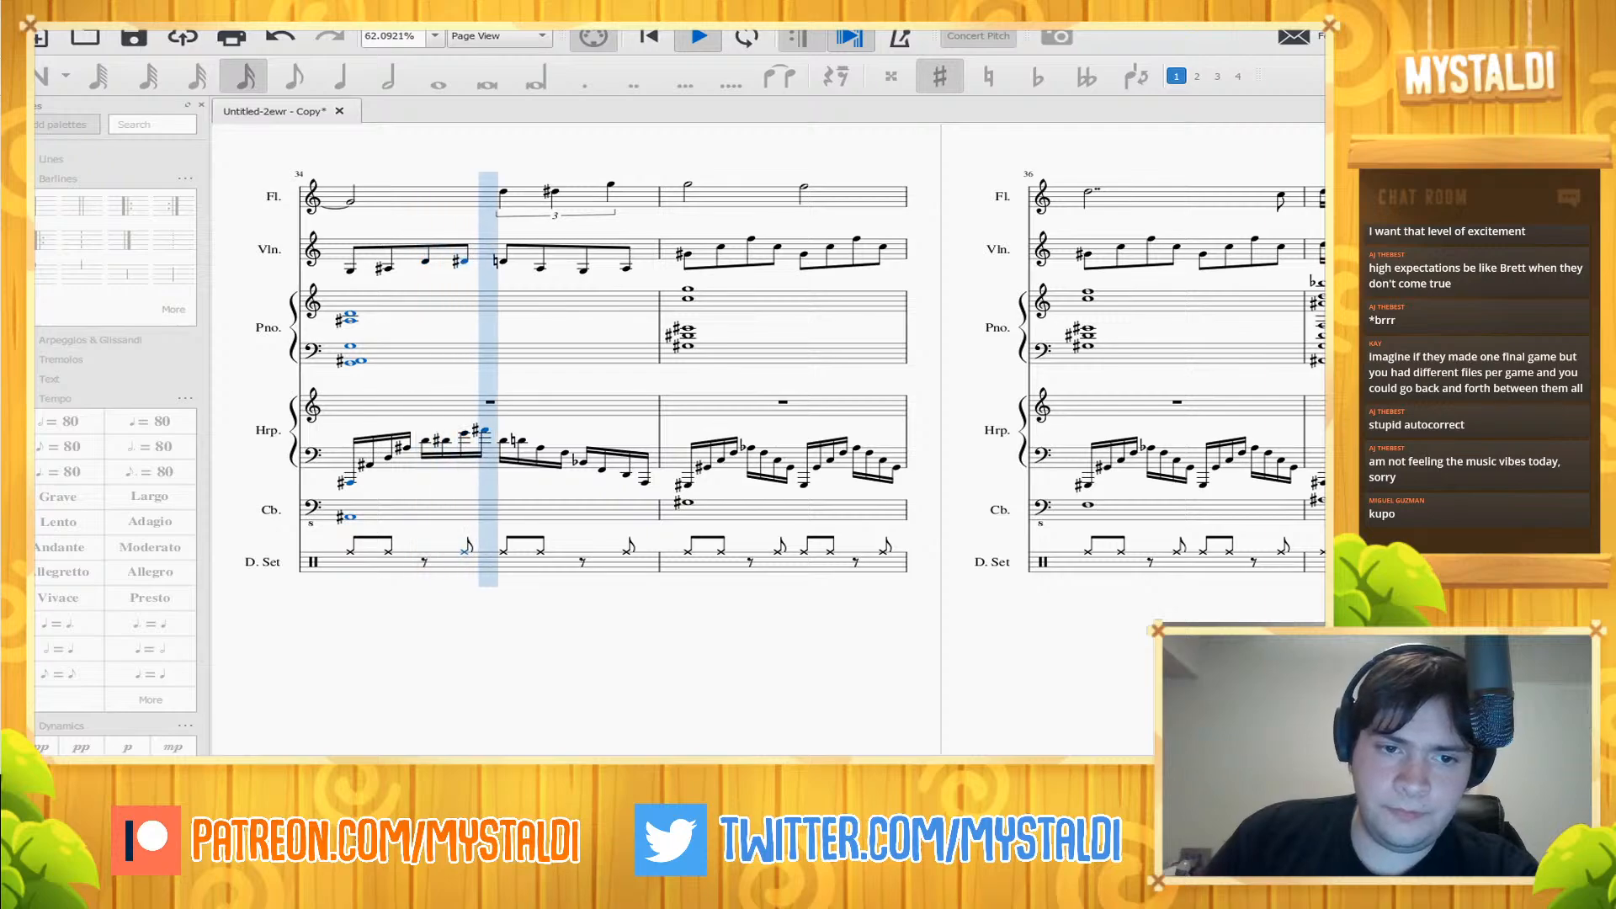
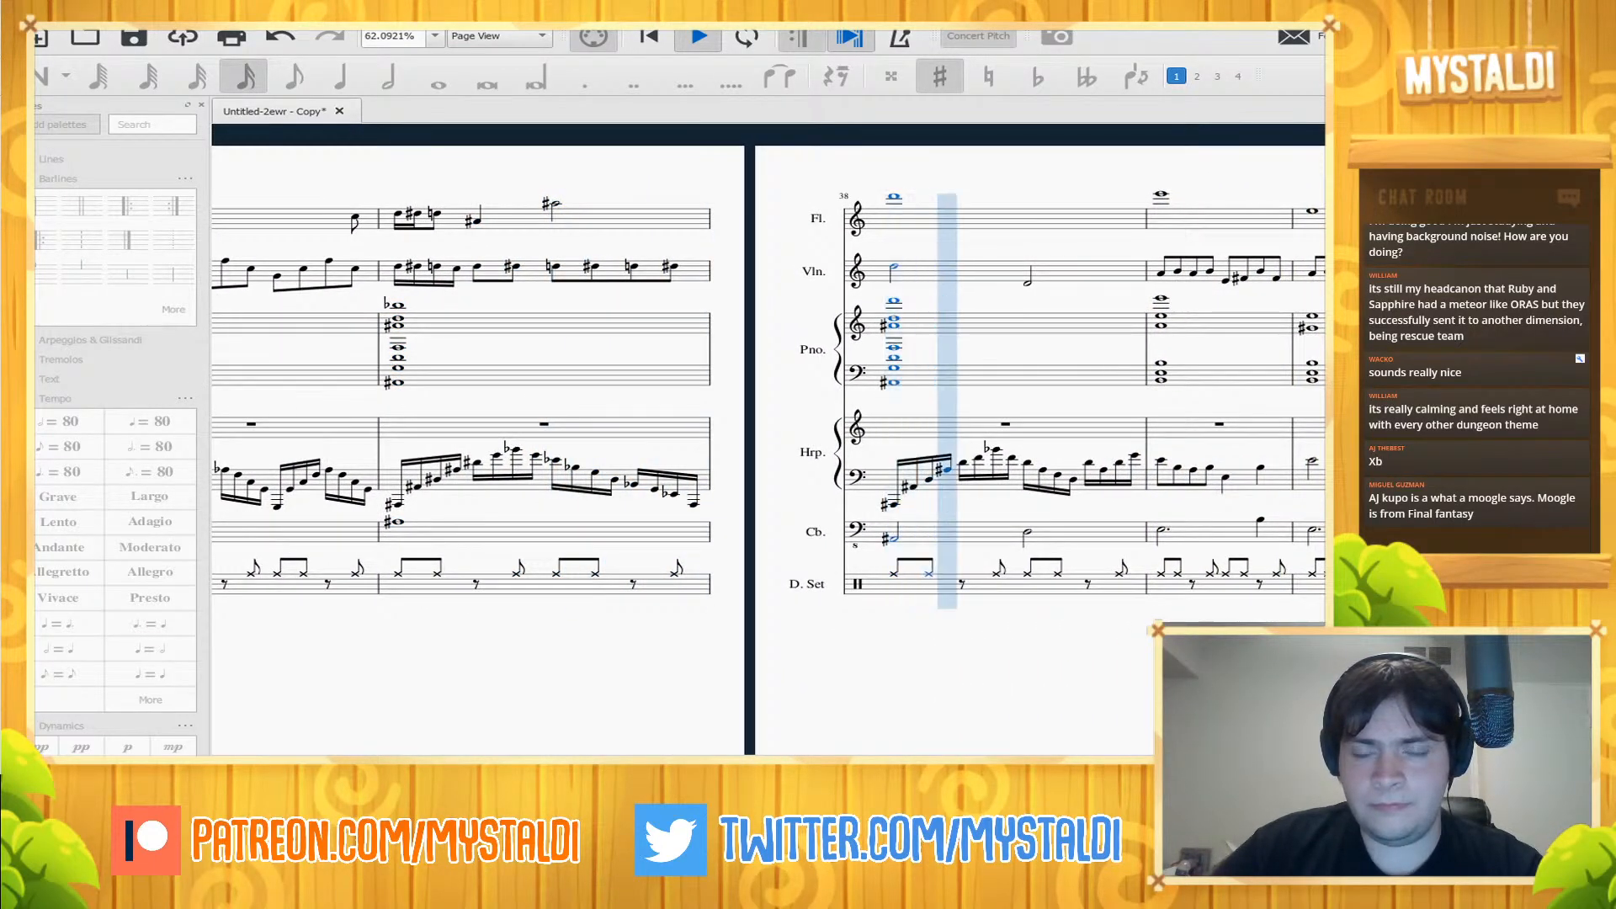
key("space")
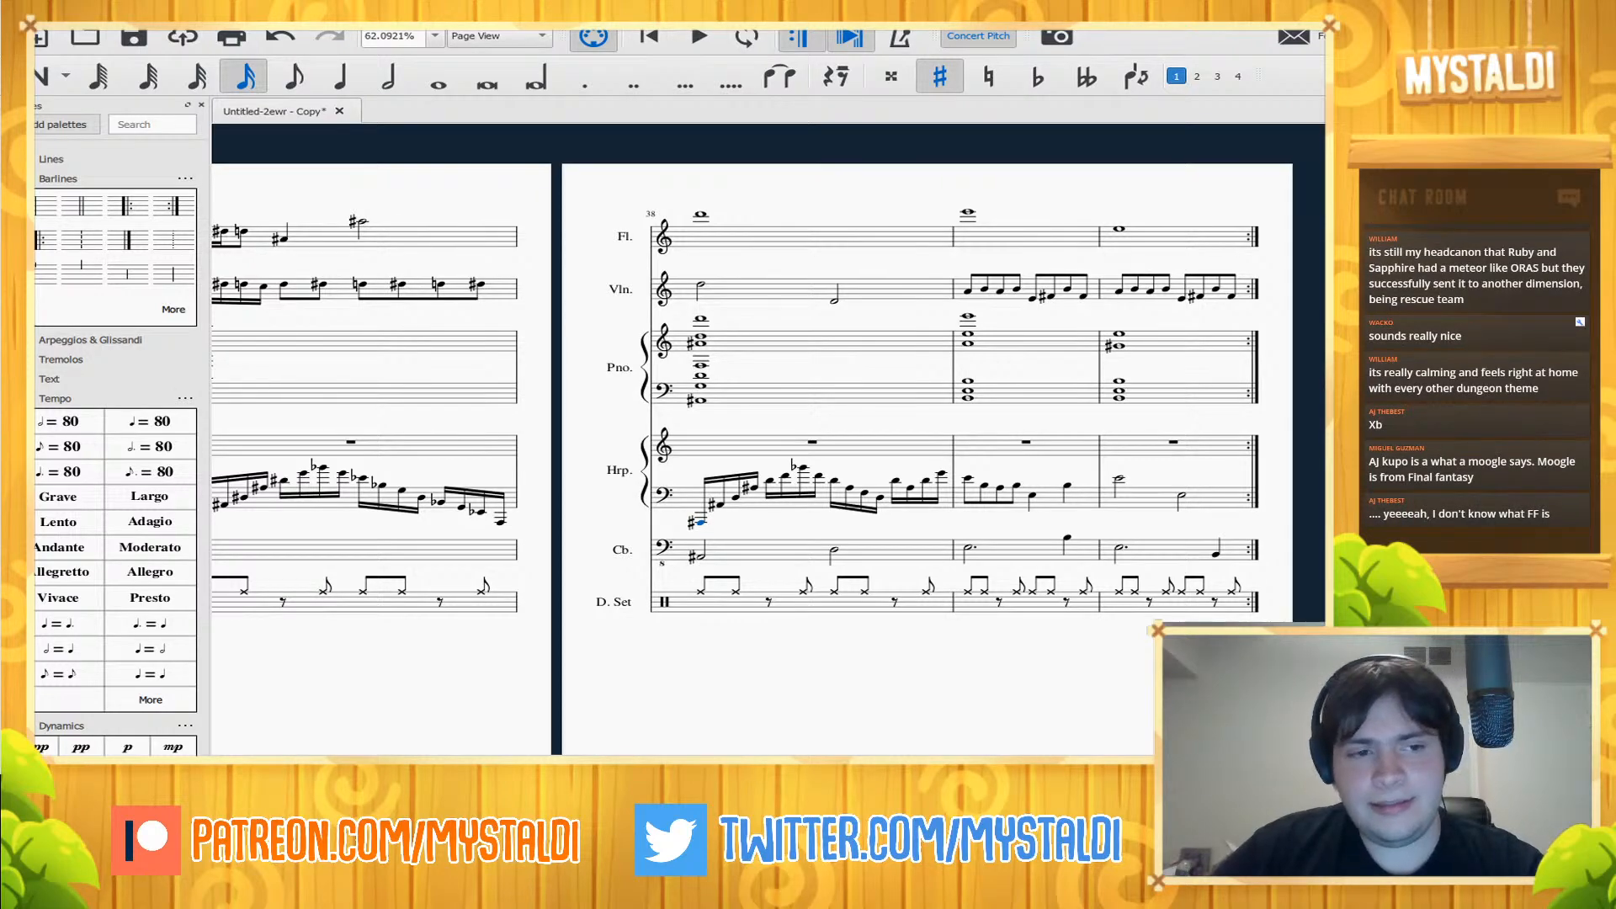
- Add a tempo marking at the start of measure 38, play back the ending, and set the marking to quarter note = 85
key("space")
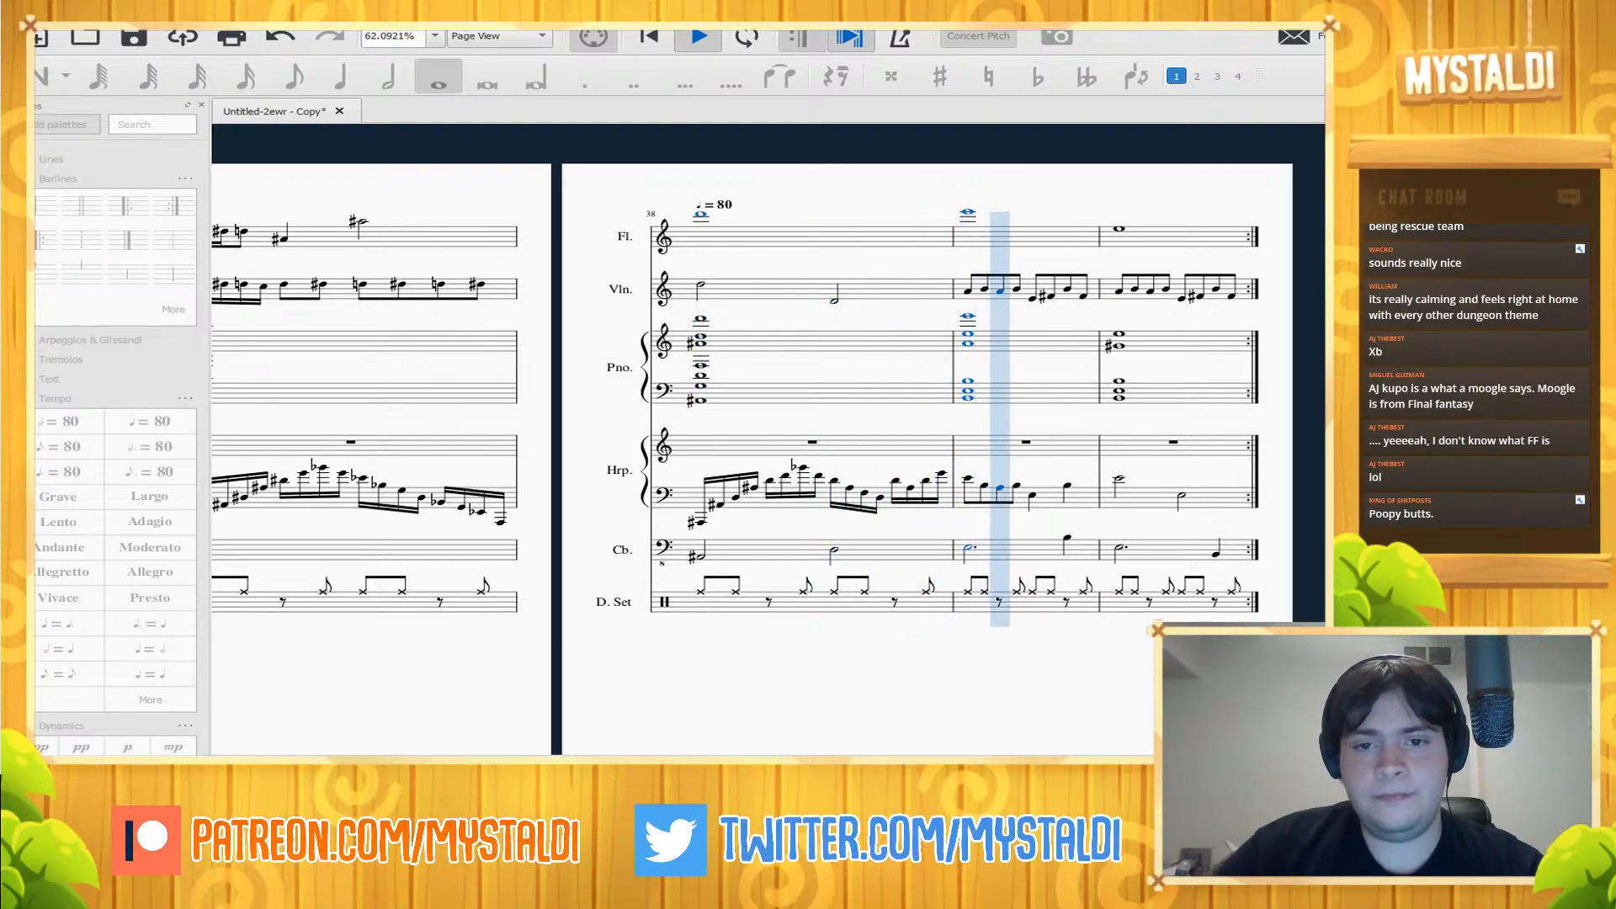
key("space")
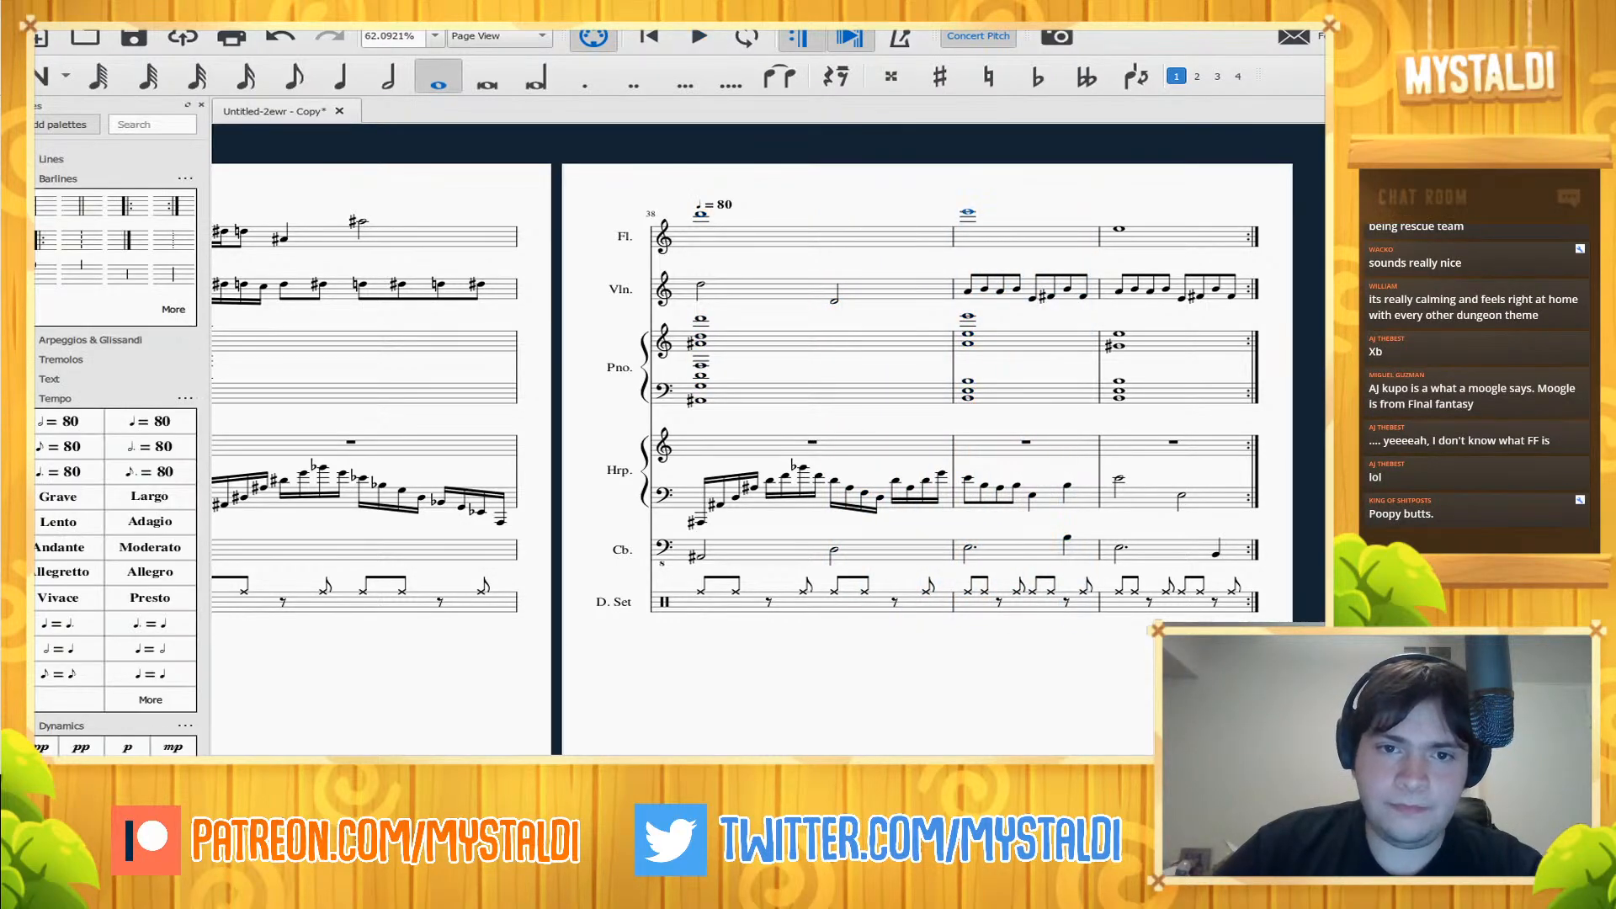
double_click(714, 205)
key("Escape")
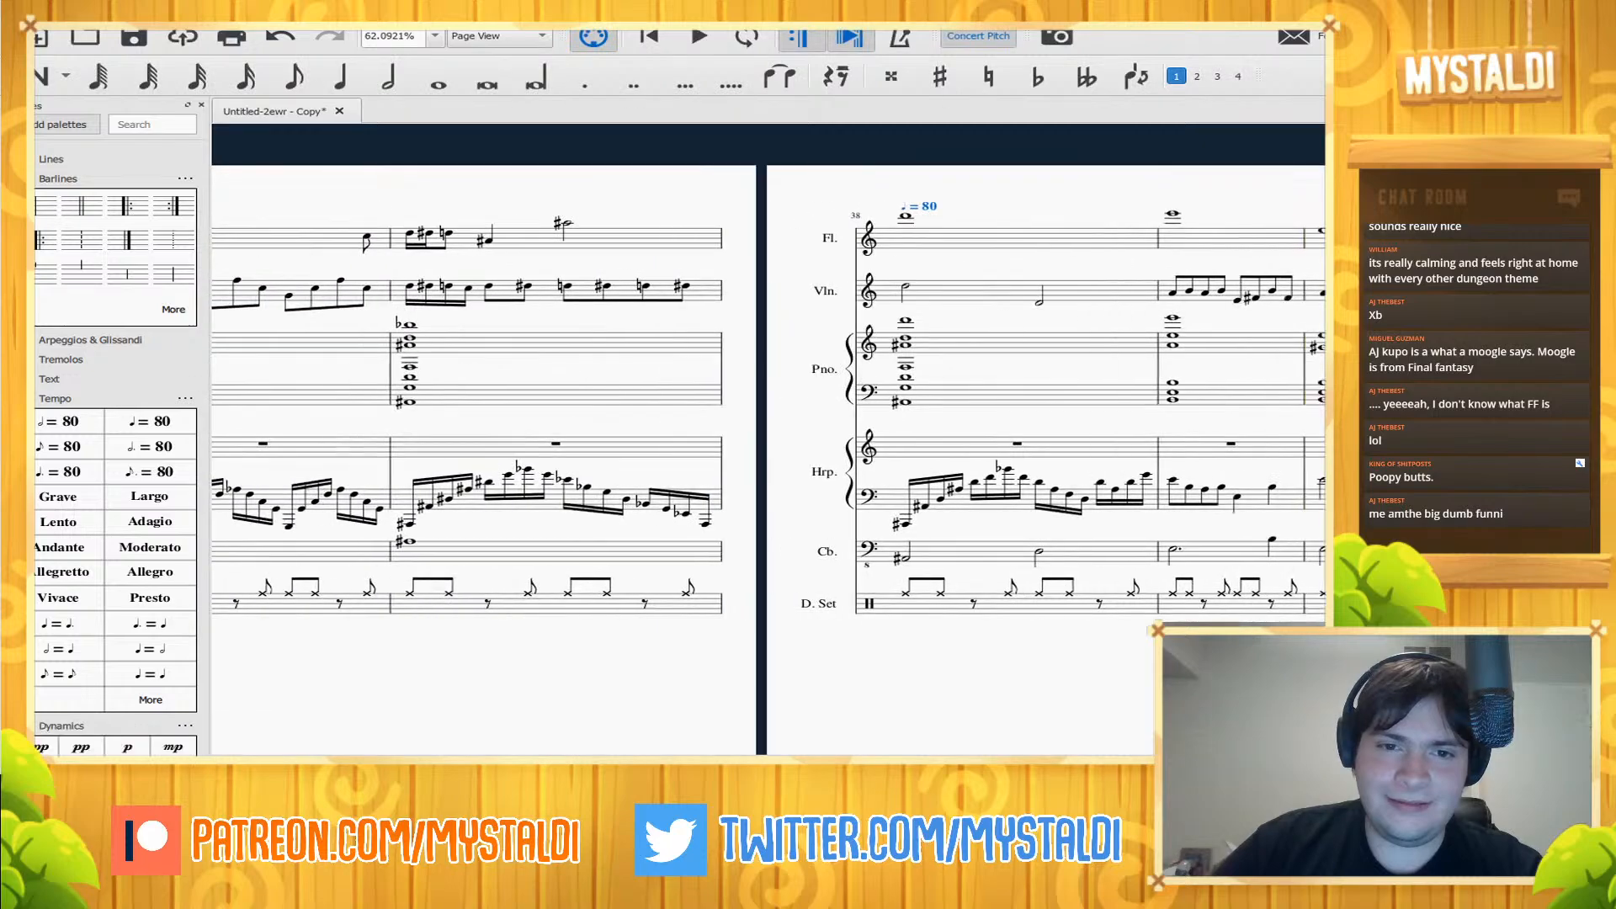
key("space")
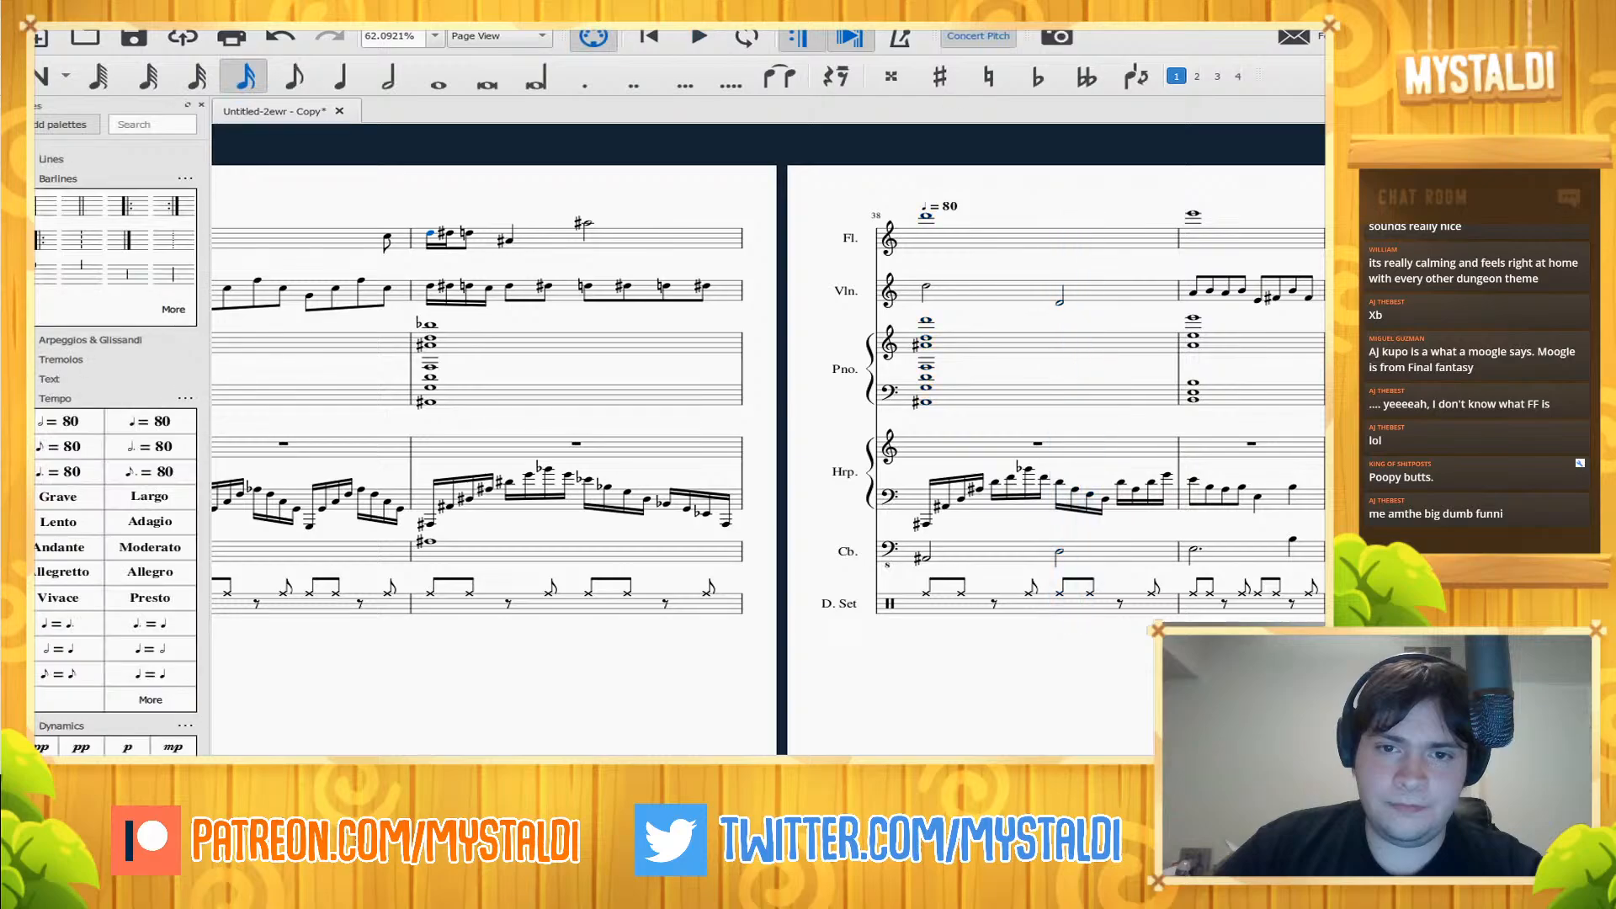
key("space")
key("ctrl+e")
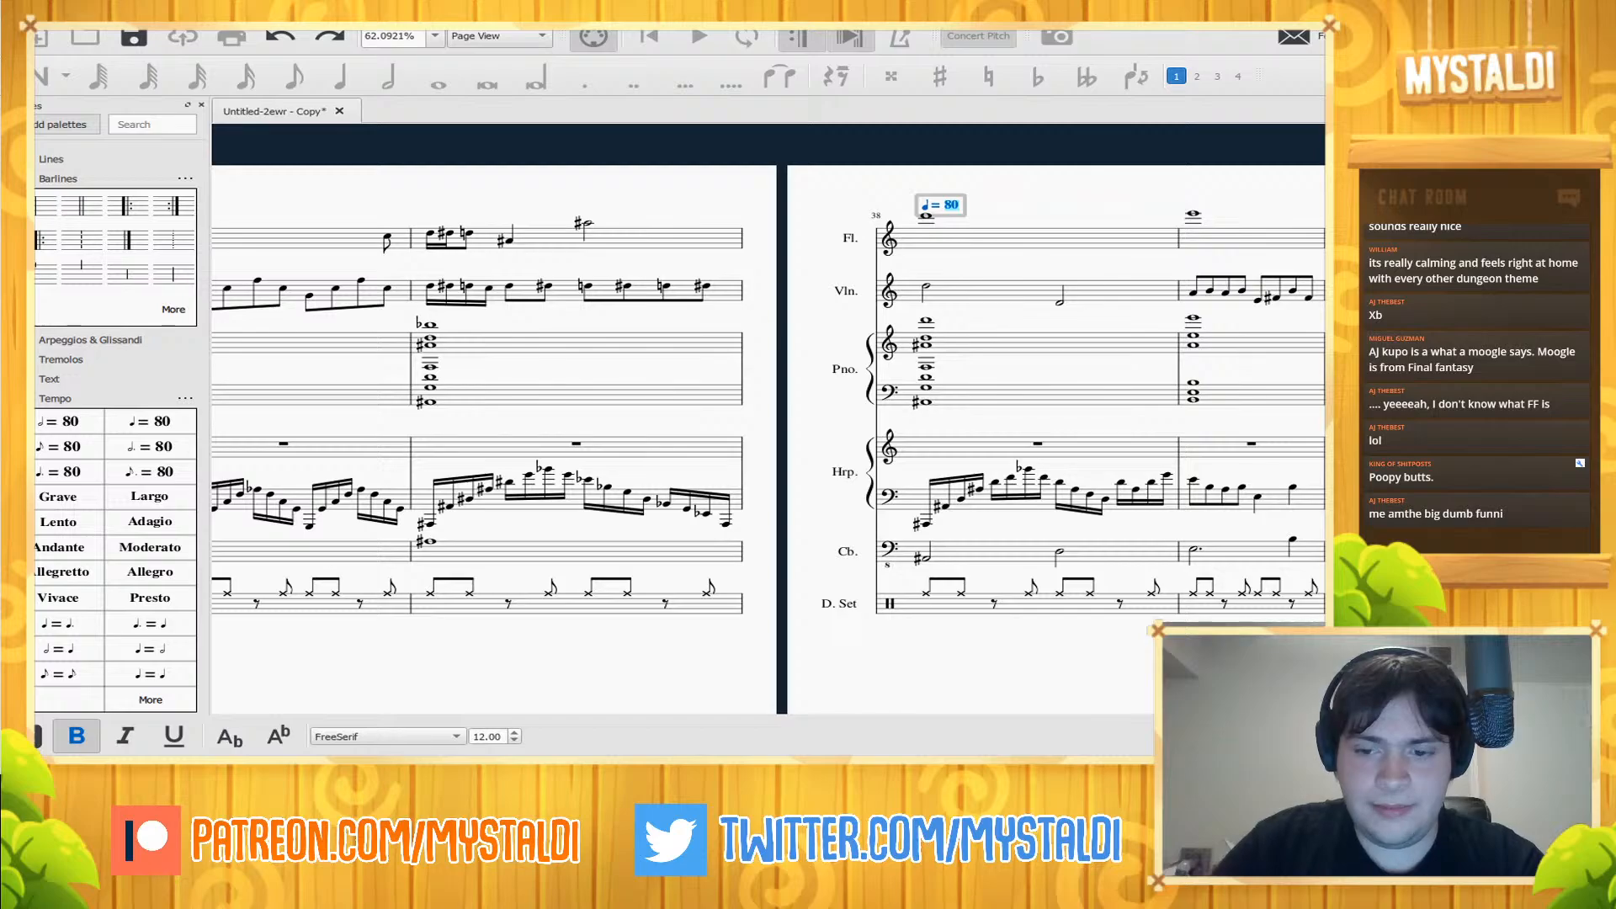
key("Escape")
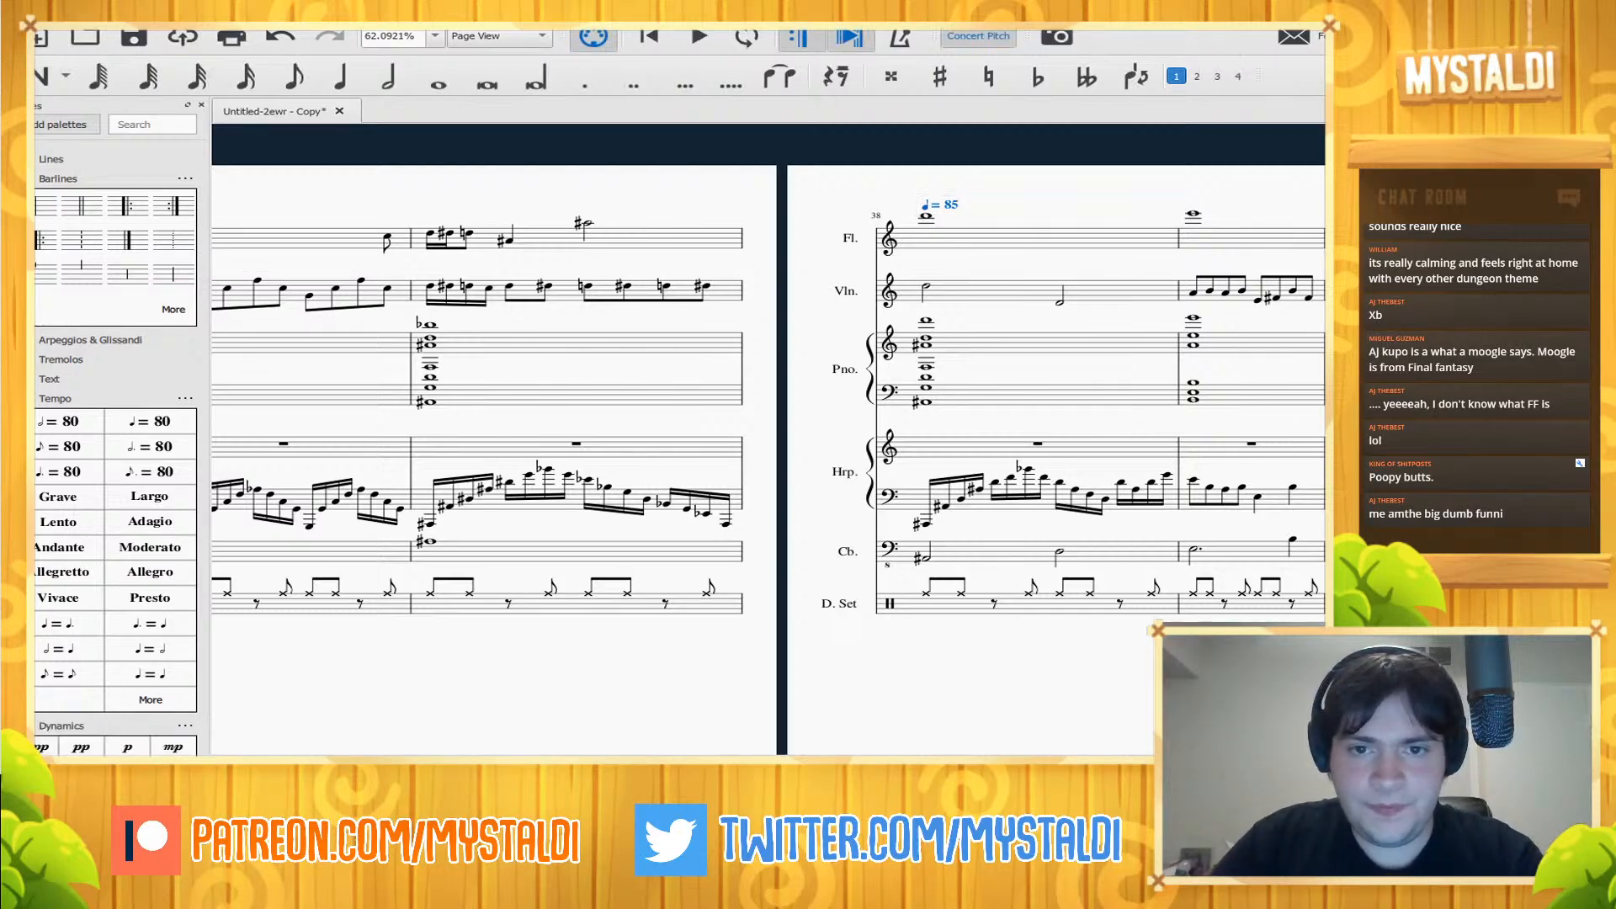
- Add quarter-note tempo markings of 80 halfway through measure 38, 85 at measure 39, and 90 at measure 40
scroll(768, 458, "right", 3)
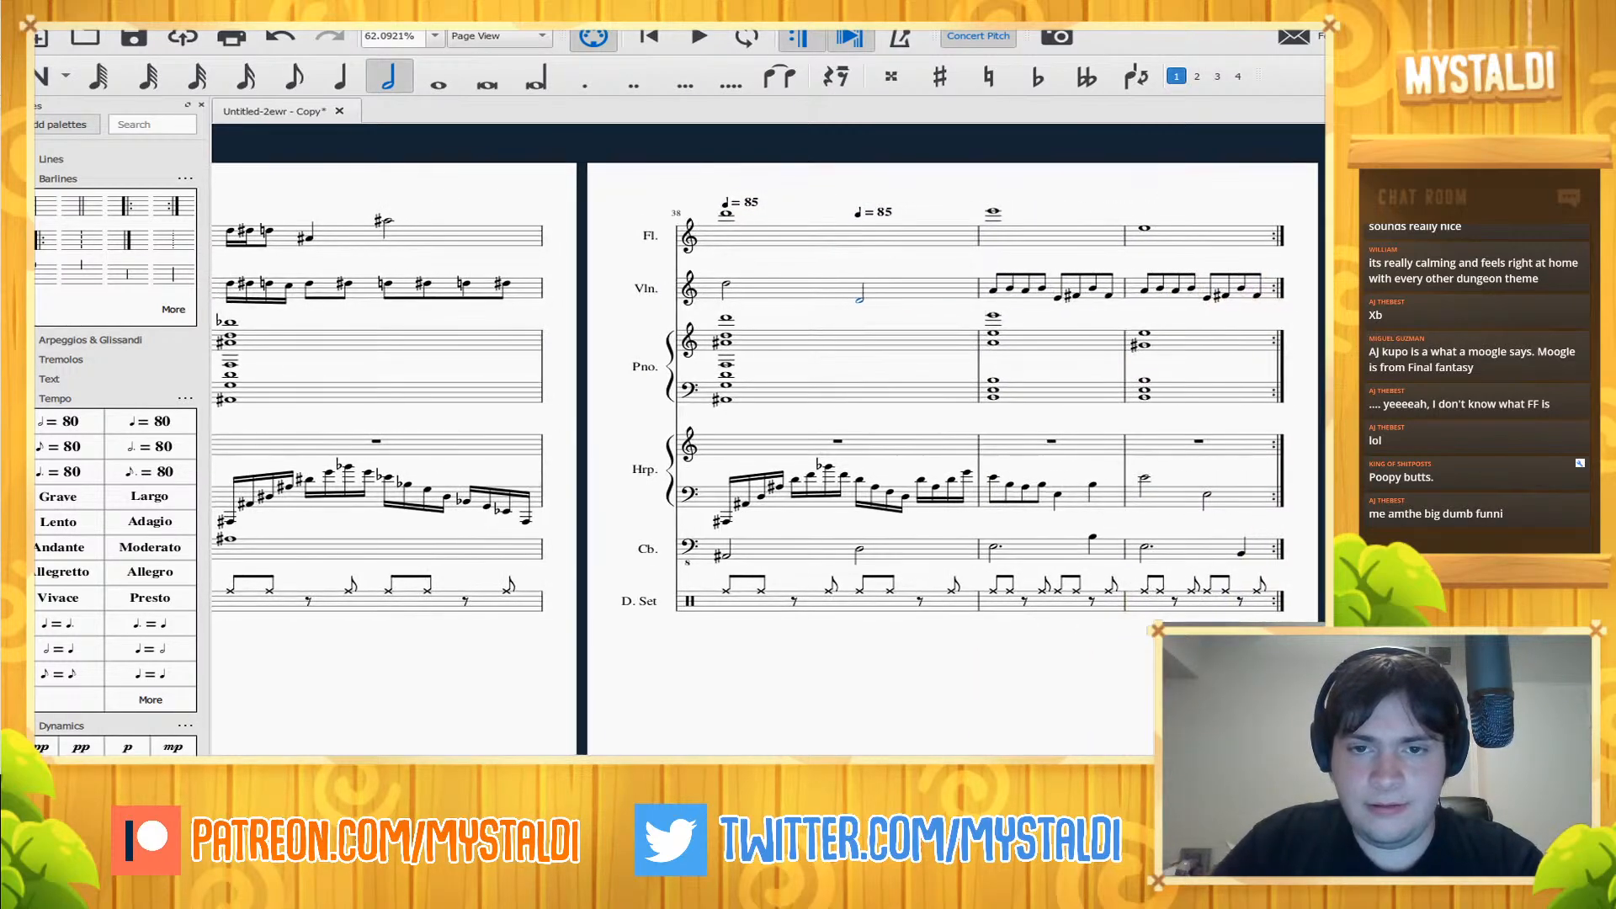
double_click(873, 212)
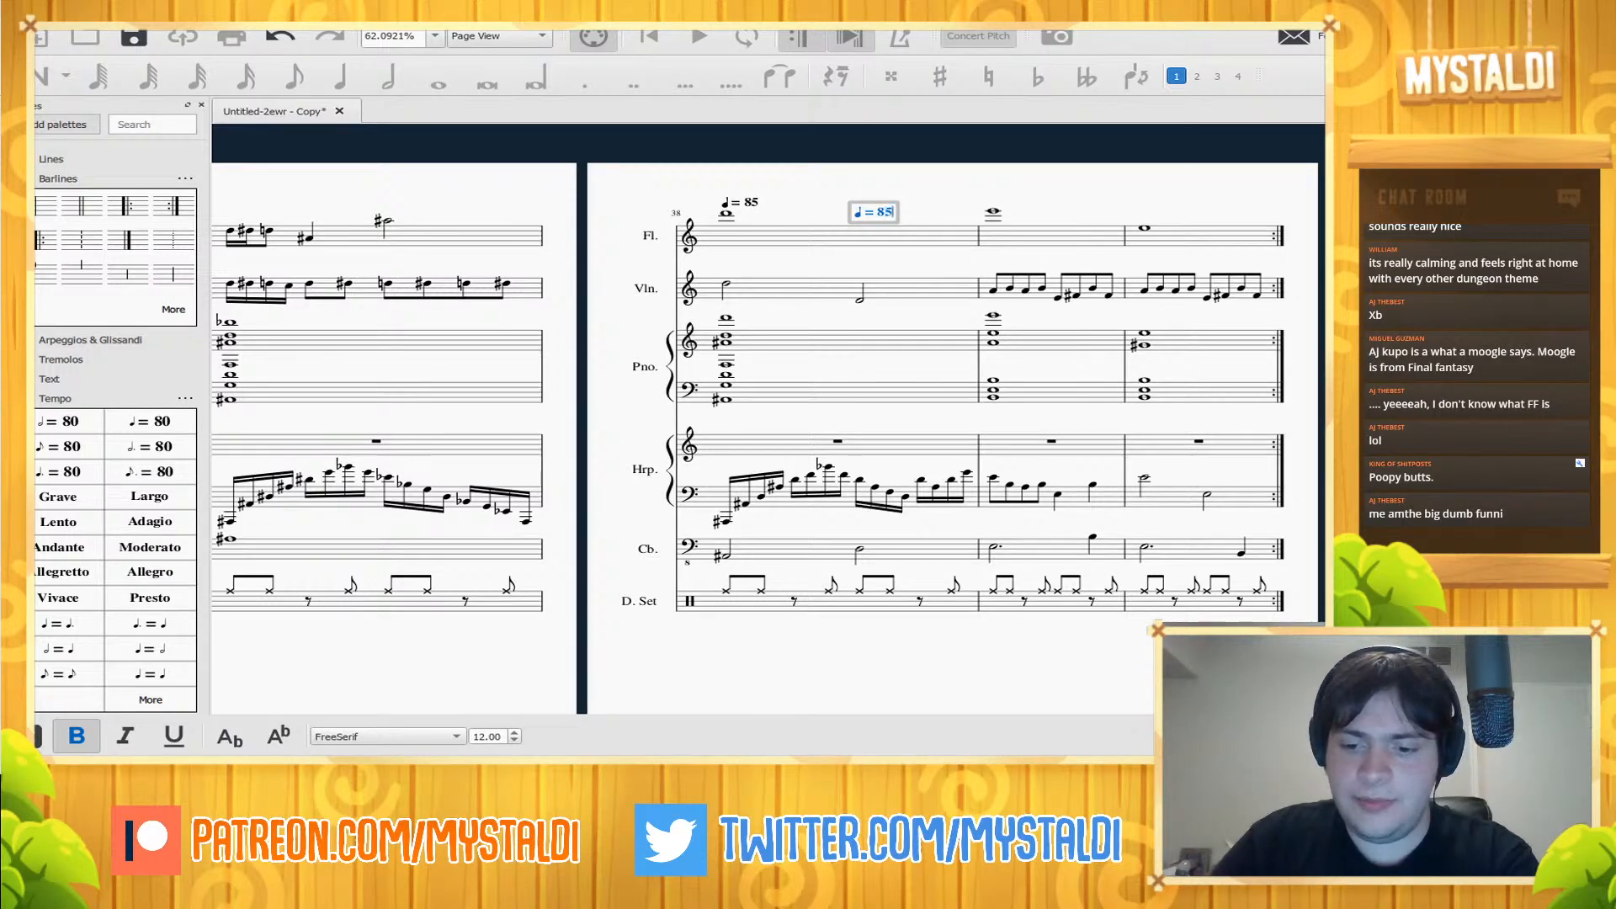
key("Escape")
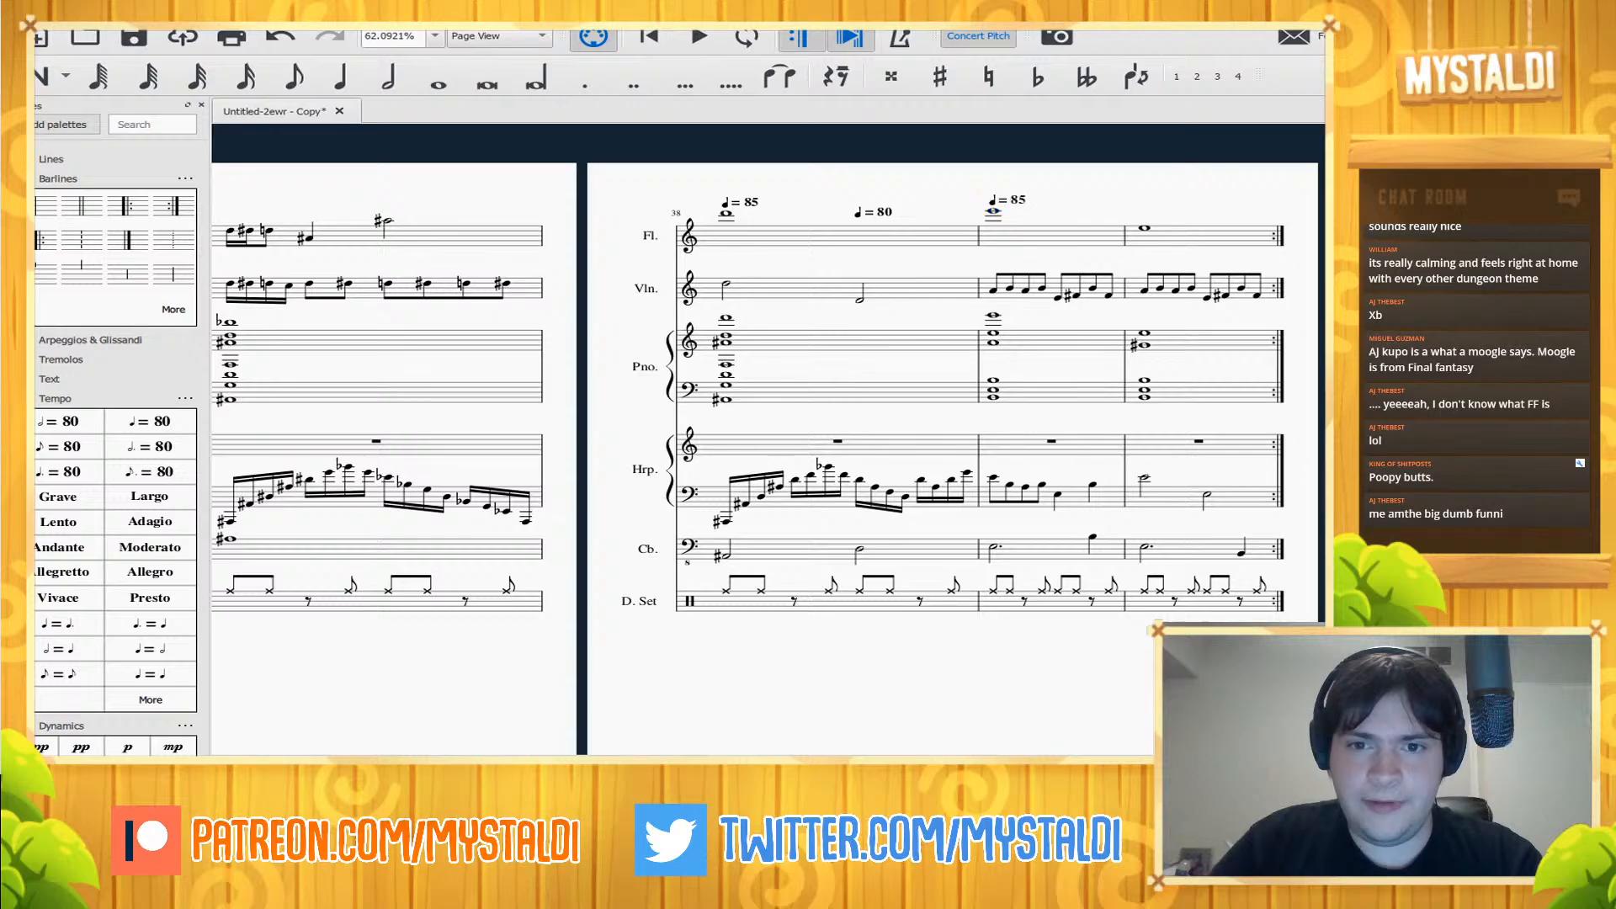
key("ctrl+e")
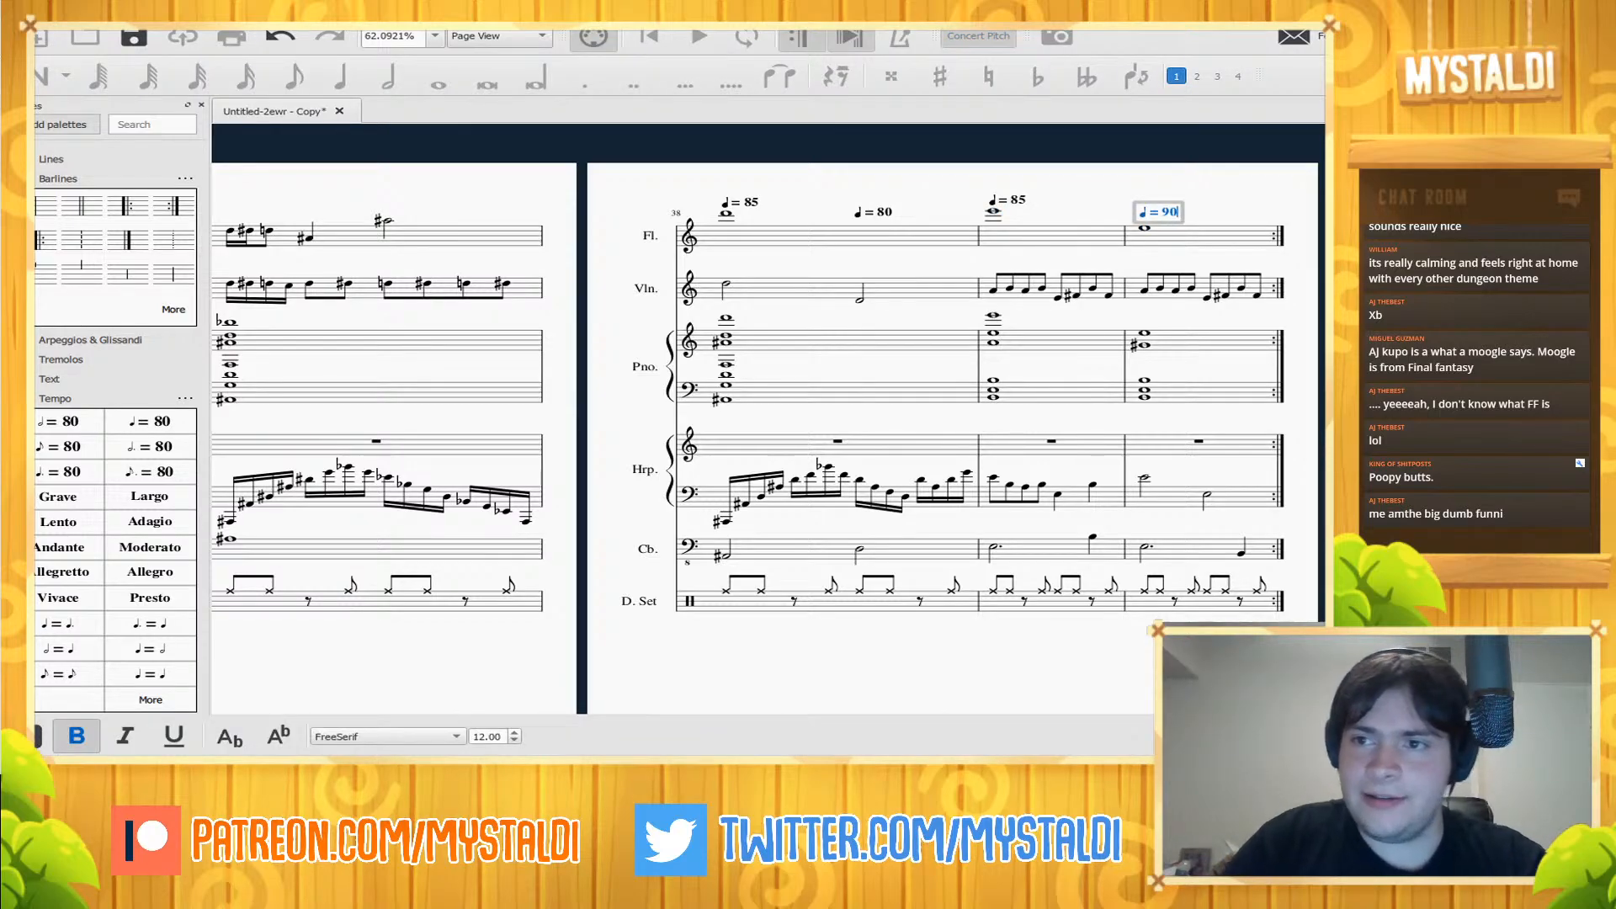
key("Escape")
- Play back the score from the intro through the repeat to review the ending's tempo changes
scroll(758, 421, "left", 5)
key("space")
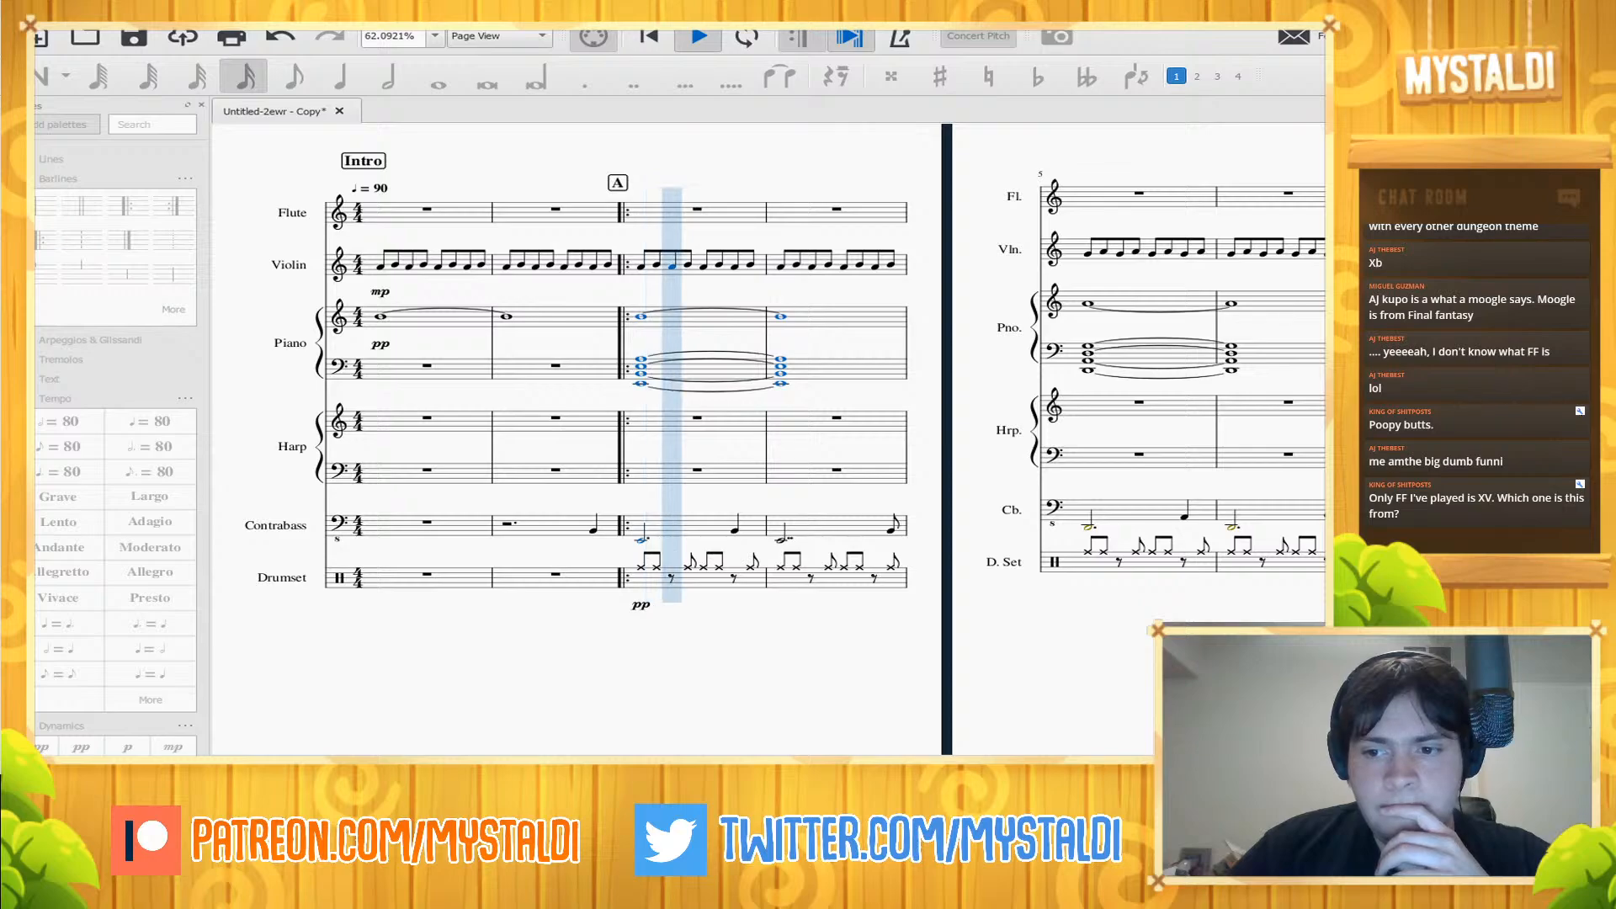
key("space")
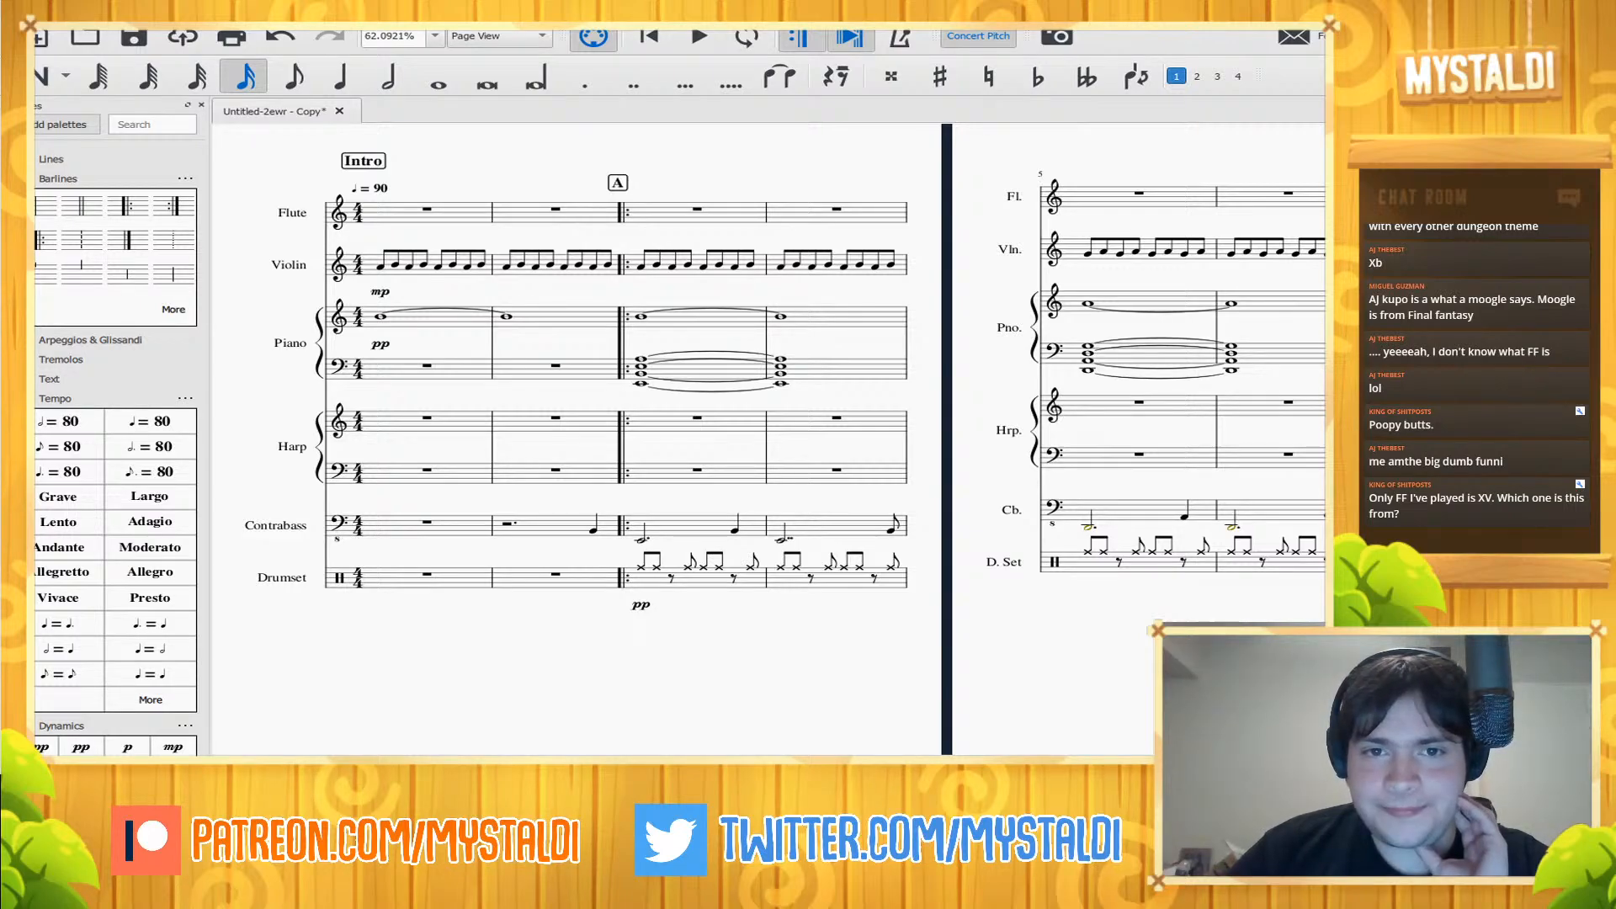
left_click(697, 36)
left_click(649, 36)
left_click(698, 36)
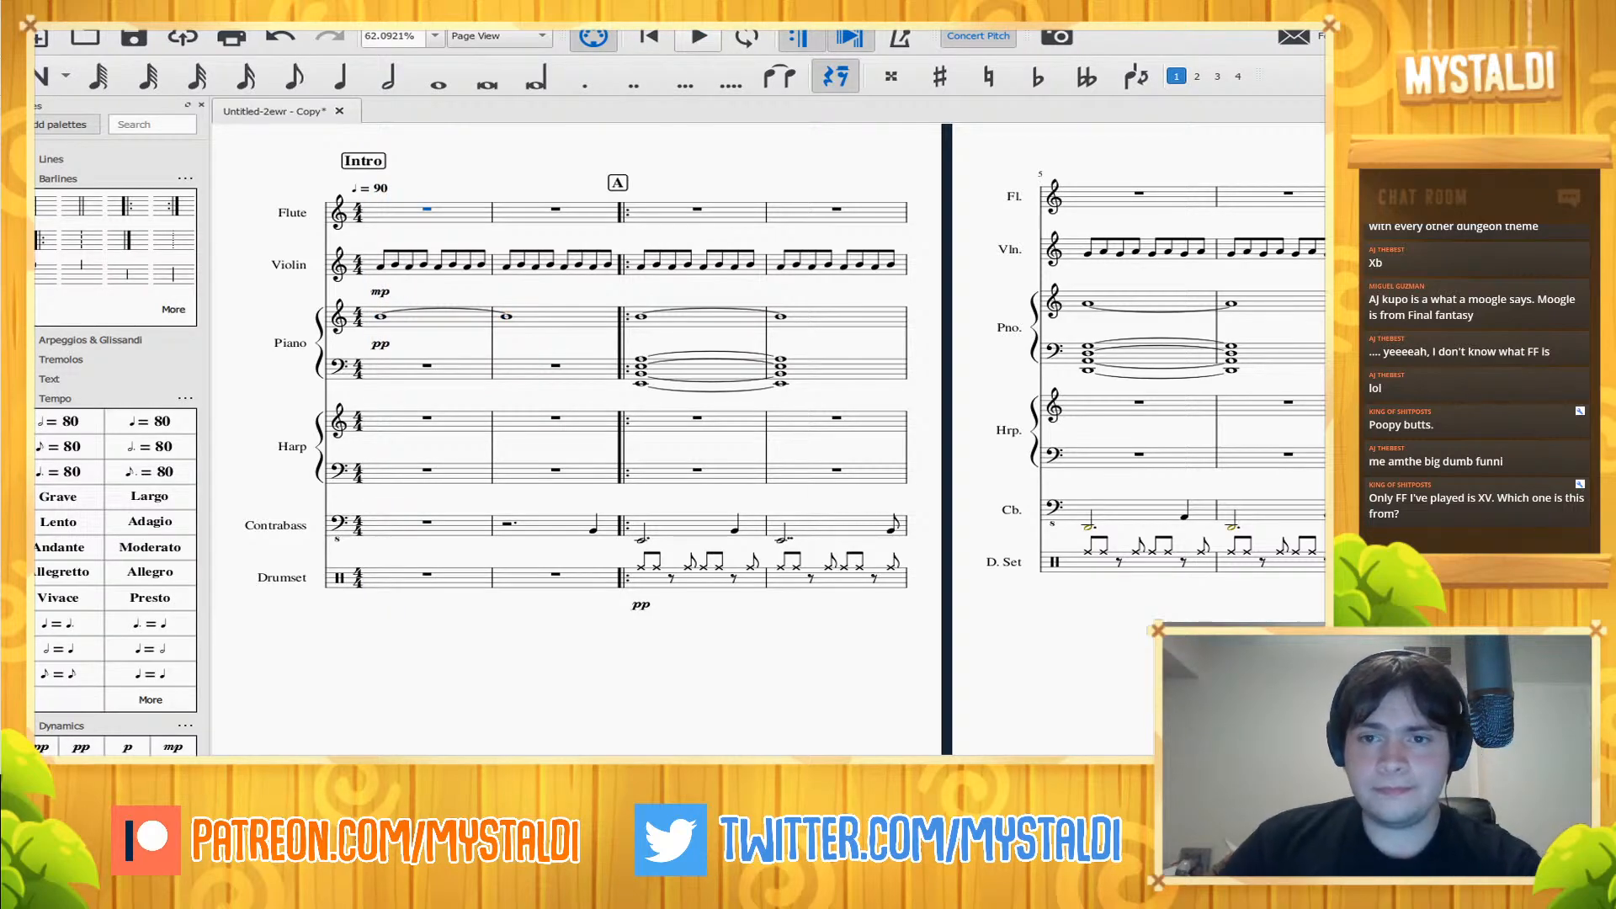
key("space")
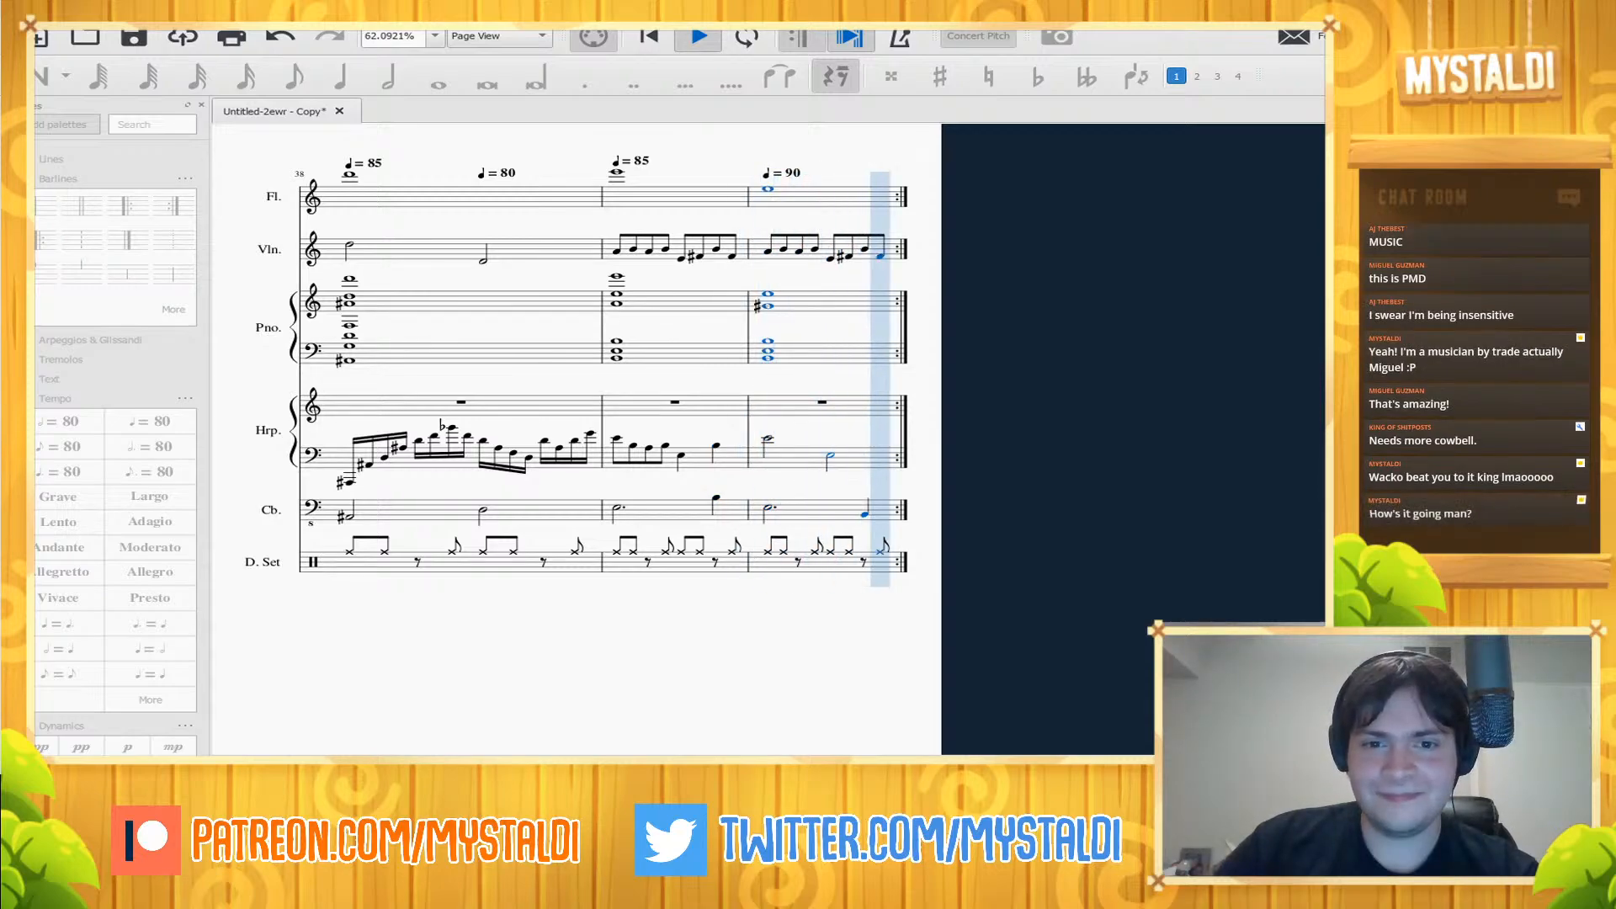
key("space")
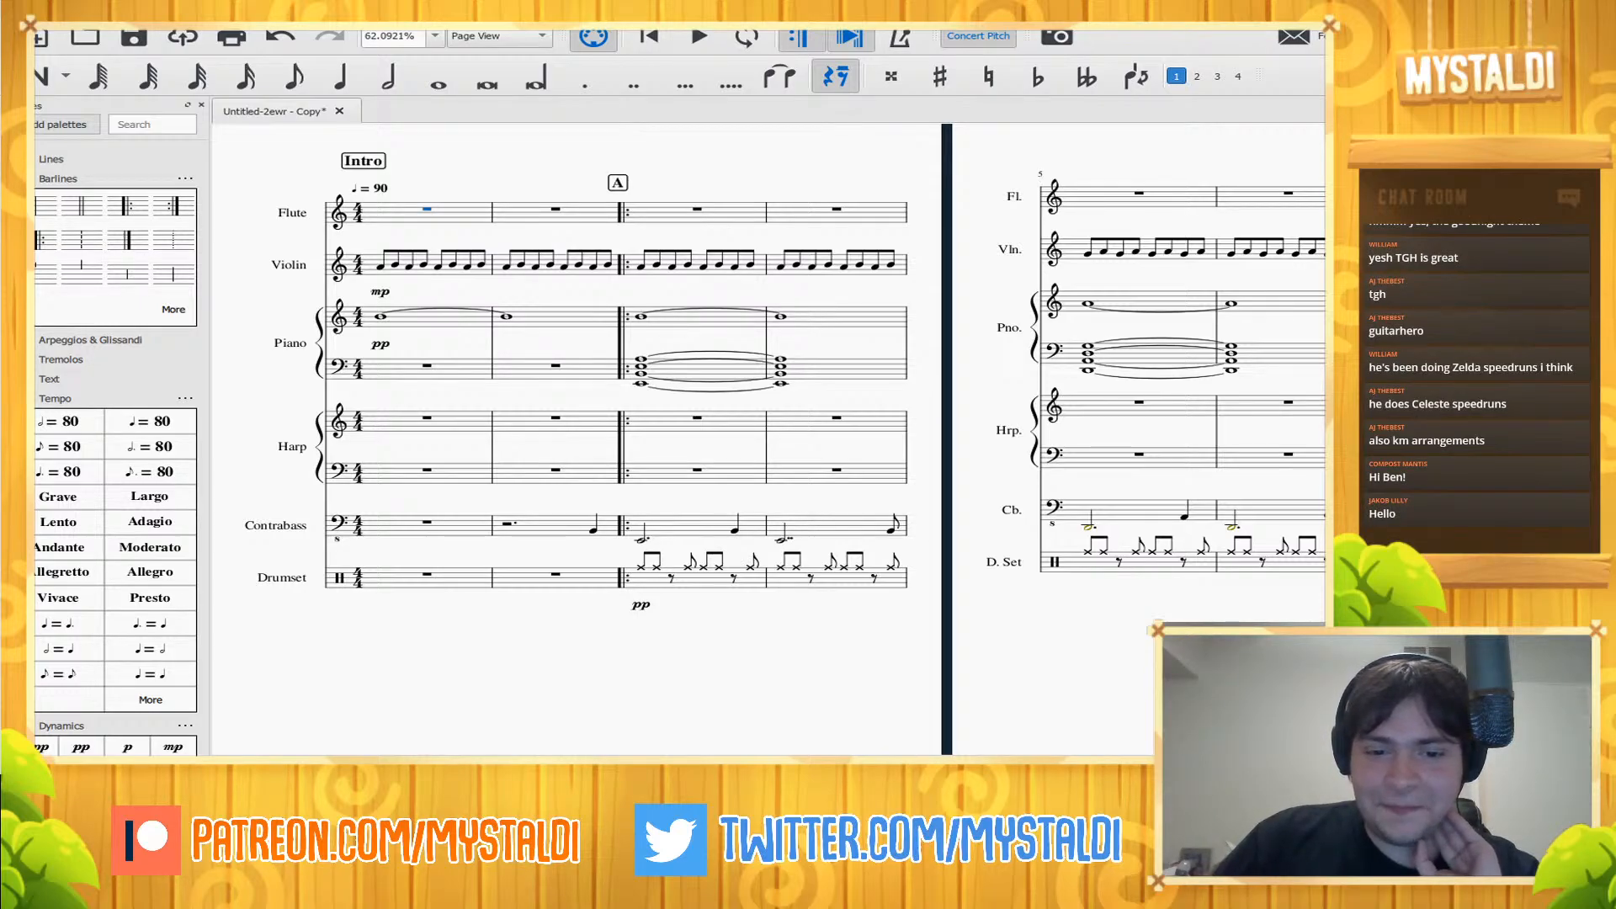
- Look through the score from the intro to measure 15 and play it back
left_click_drag(909, 160, 551, 140)
left_click_drag(1010, 143, 549, 180)
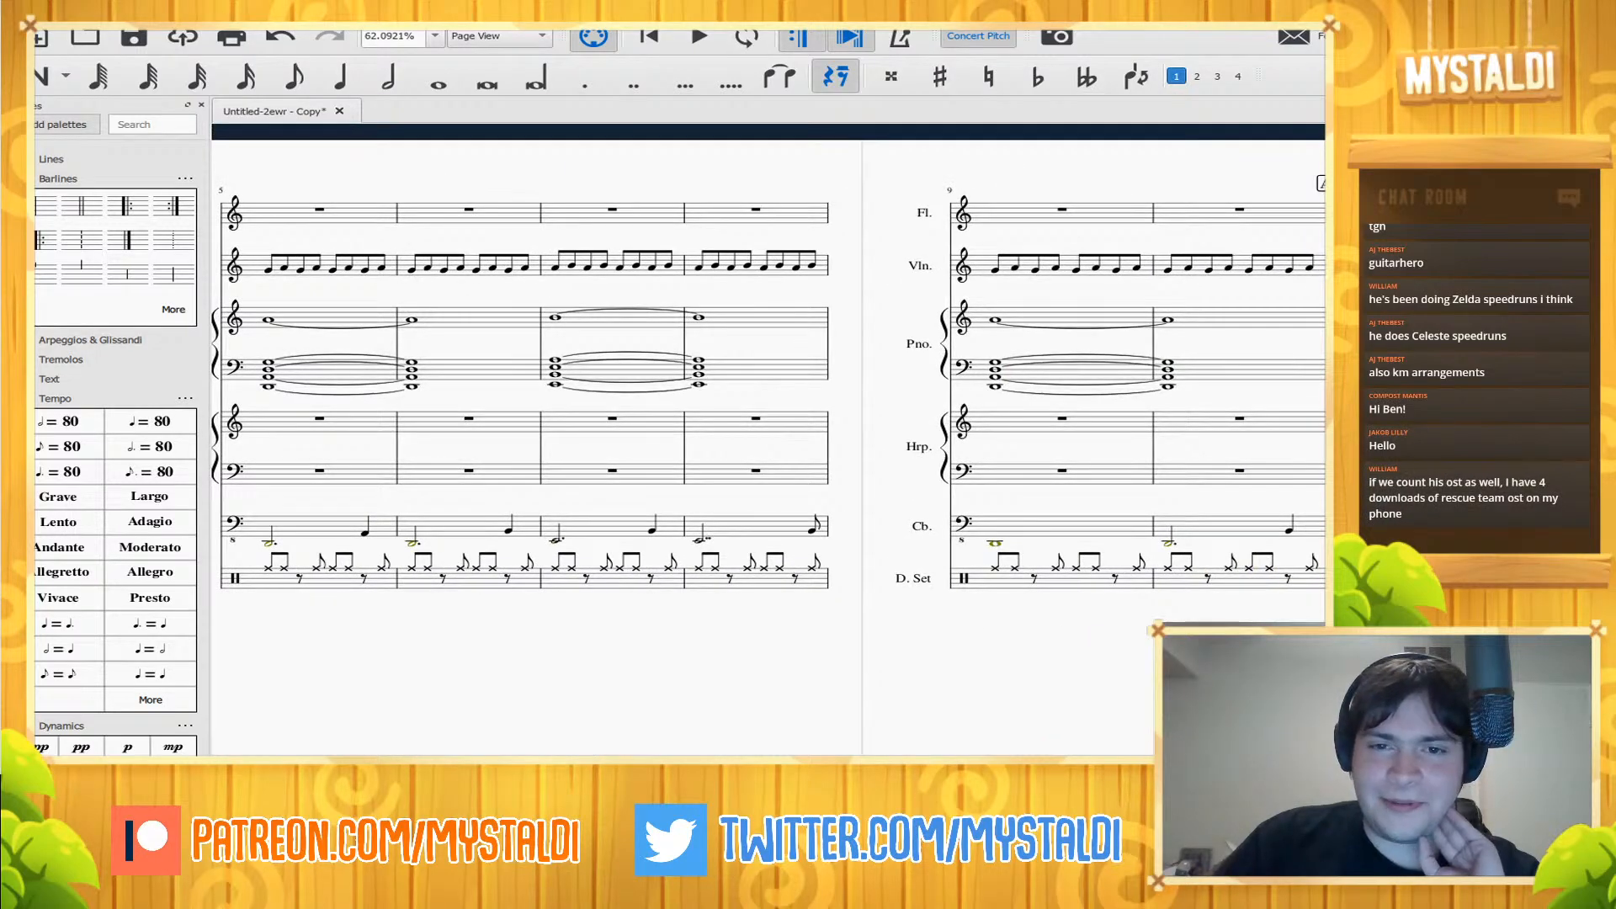
left_click_drag(1010, 169, 525, 166)
left_click_drag(1086, 160, 506, 170)
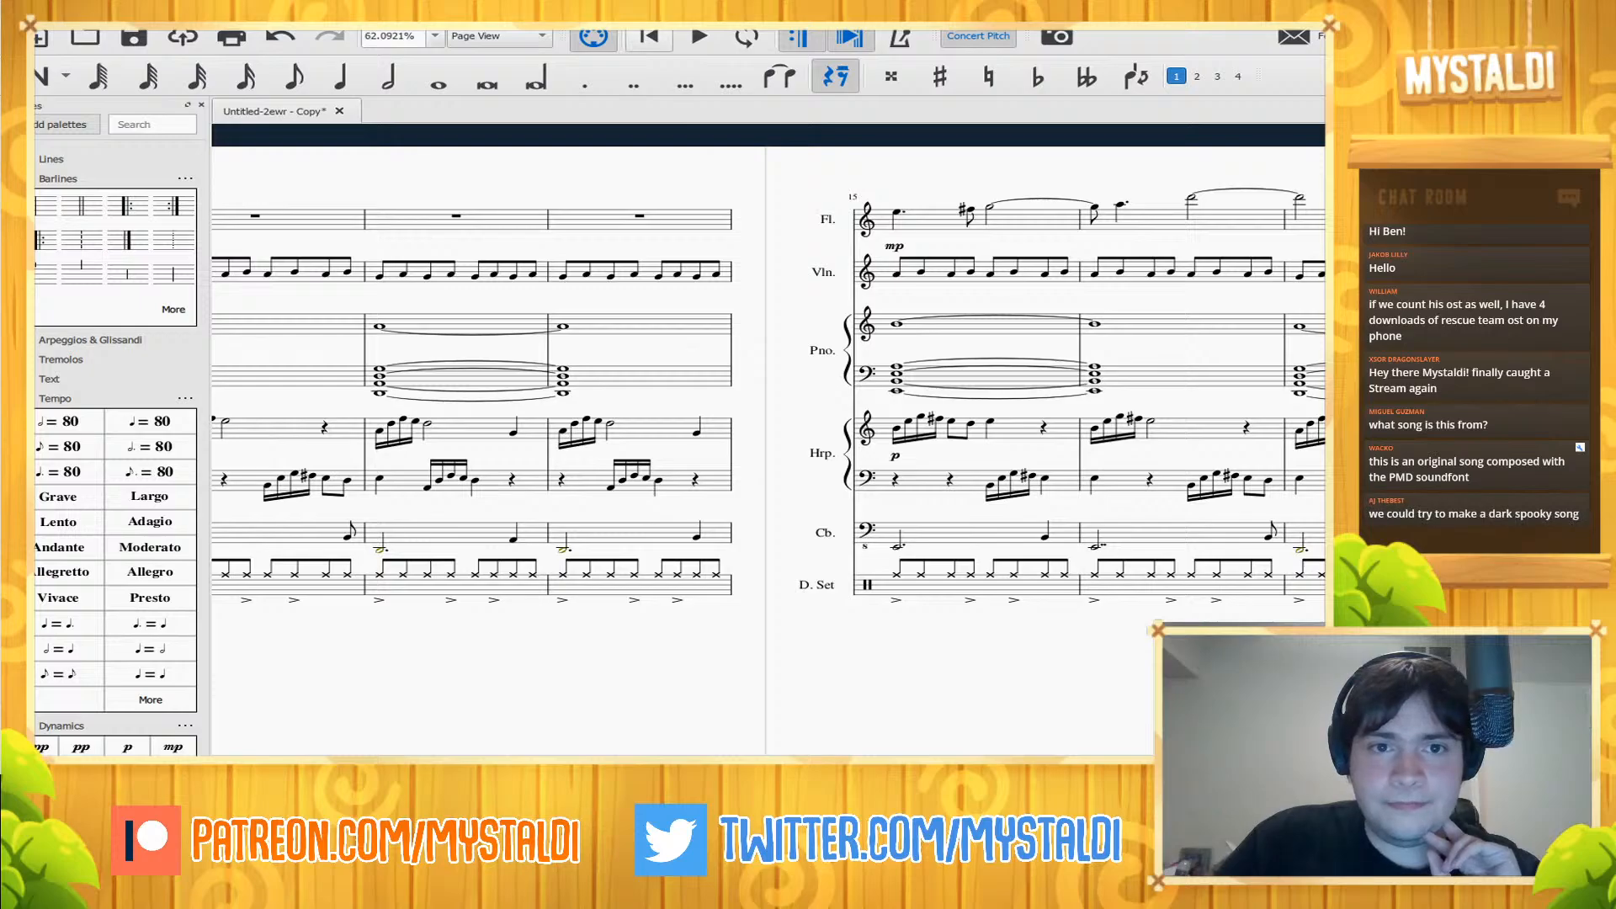
key("space")
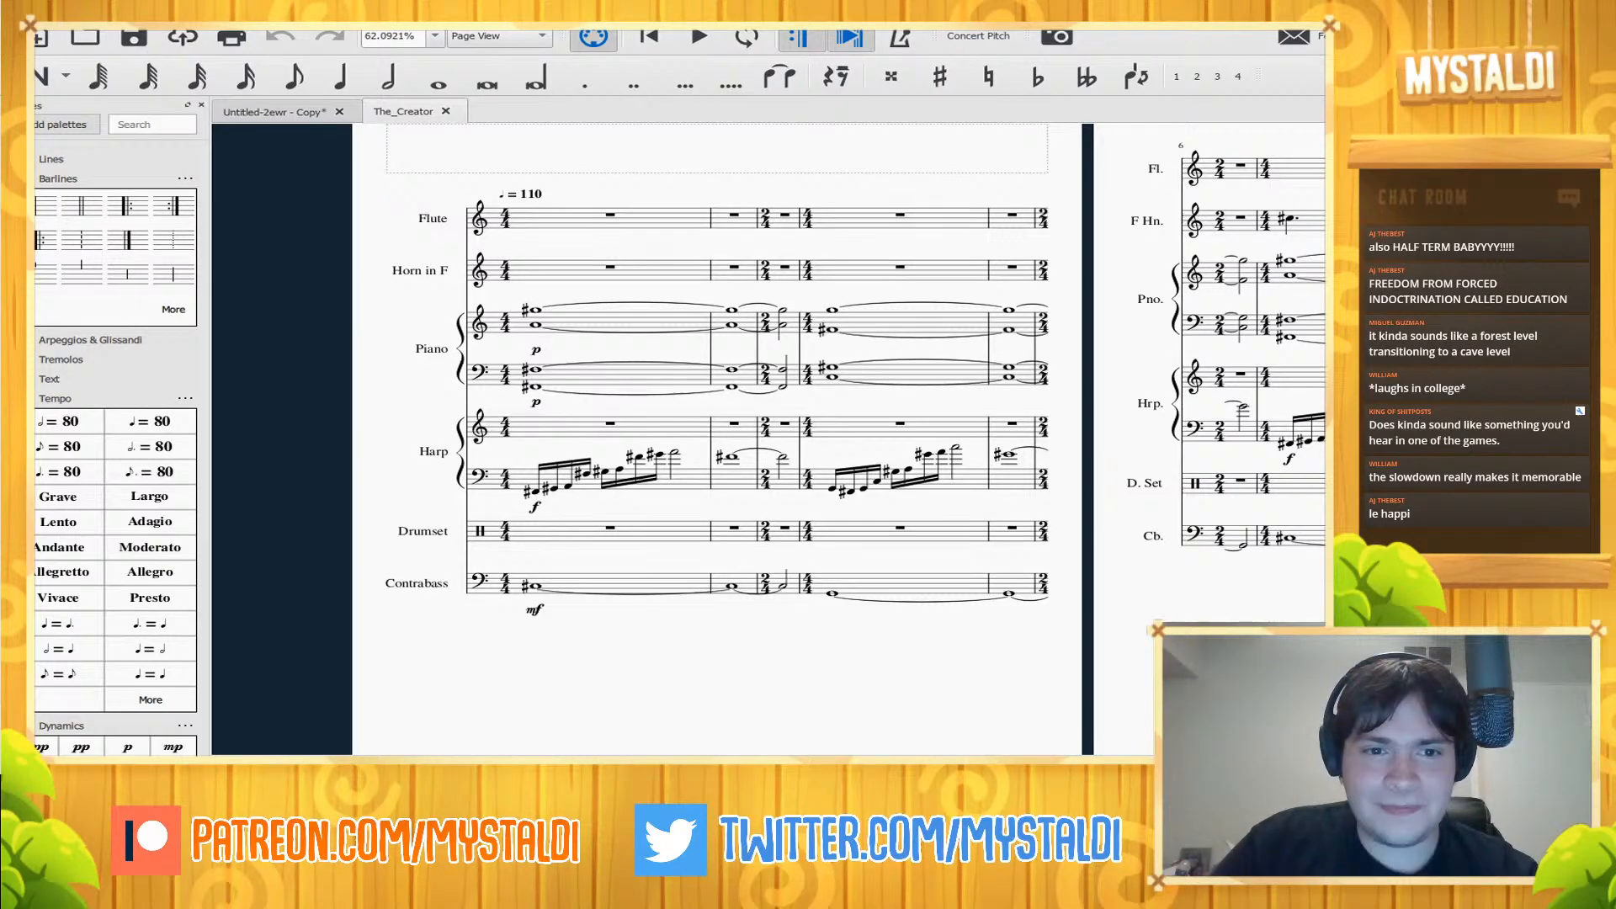
- Play back The_Creator from the beginning through its closing measures with the Mixer open
key("space")
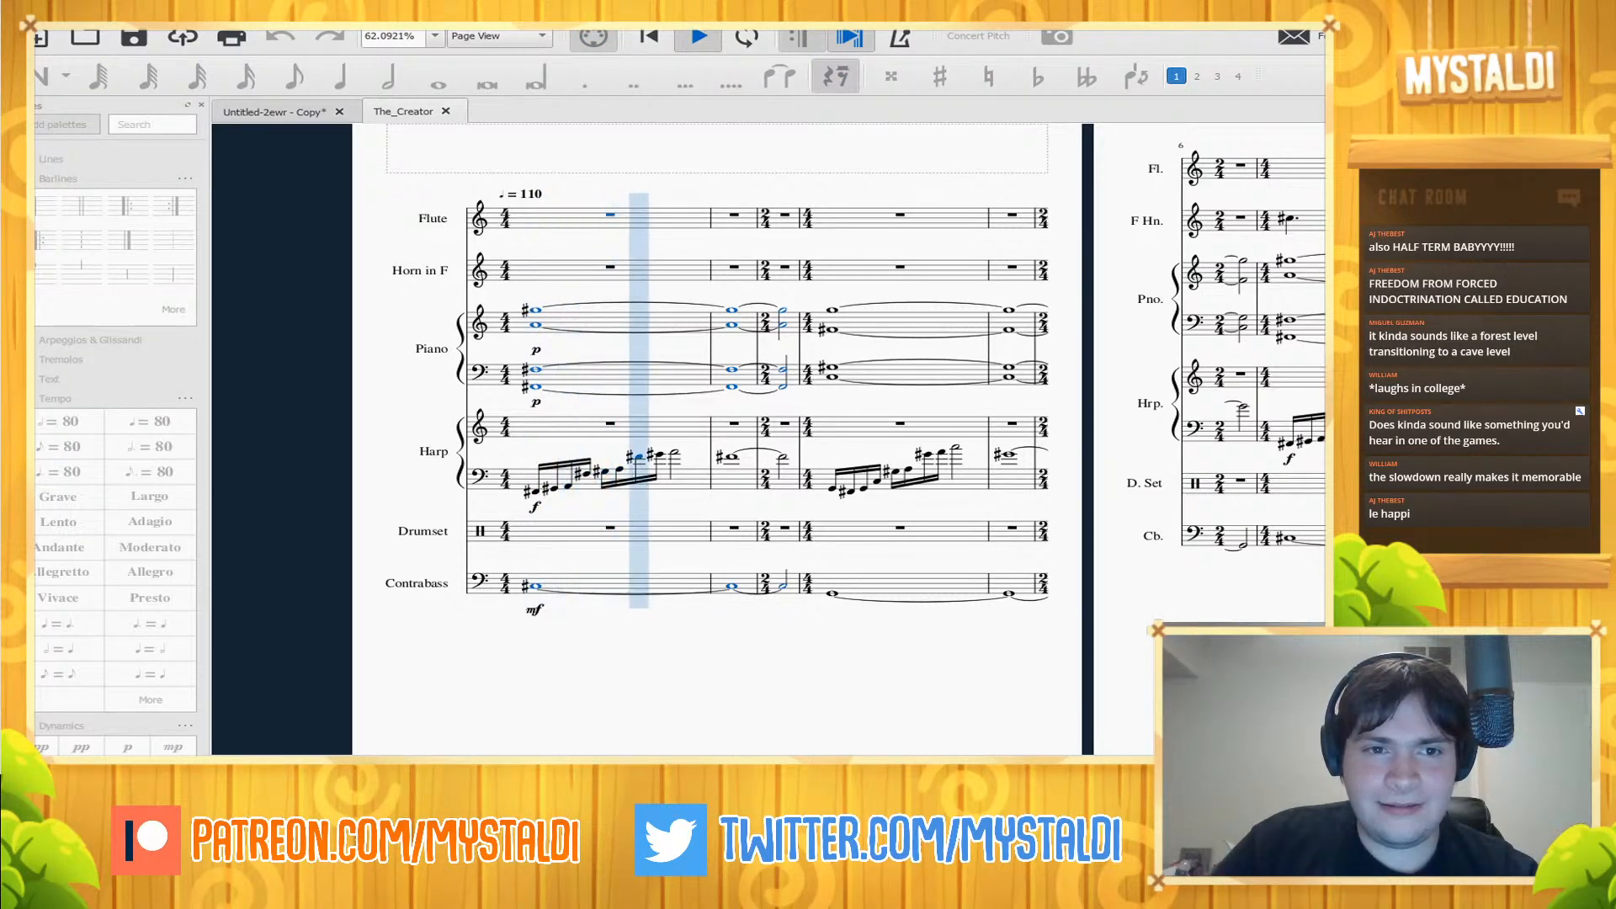
key("space")
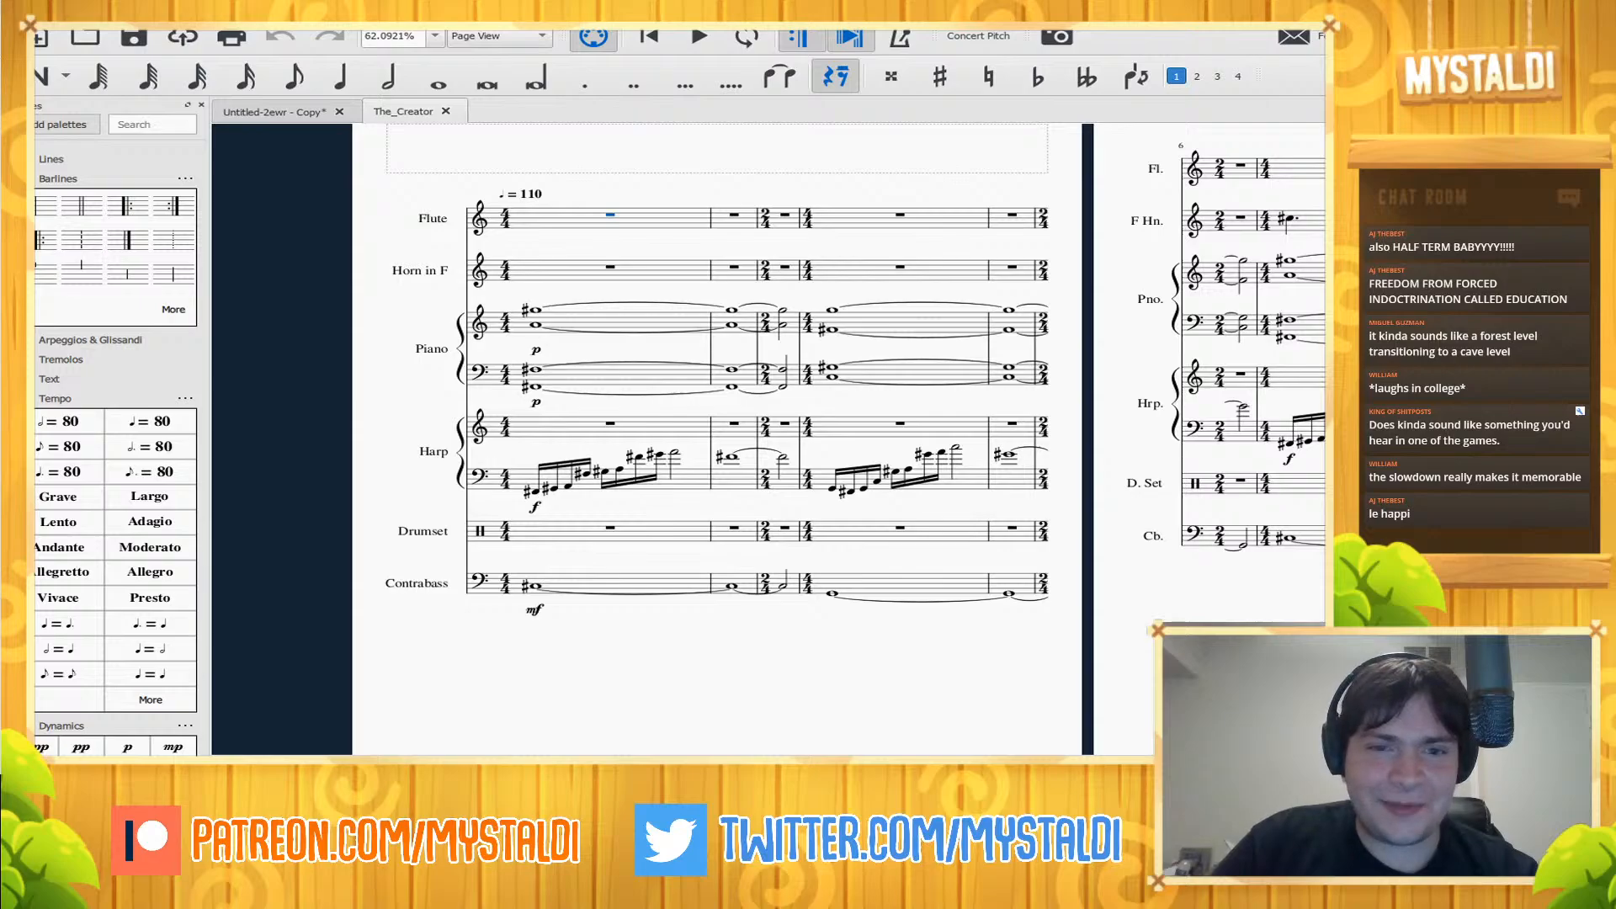
key("F10")
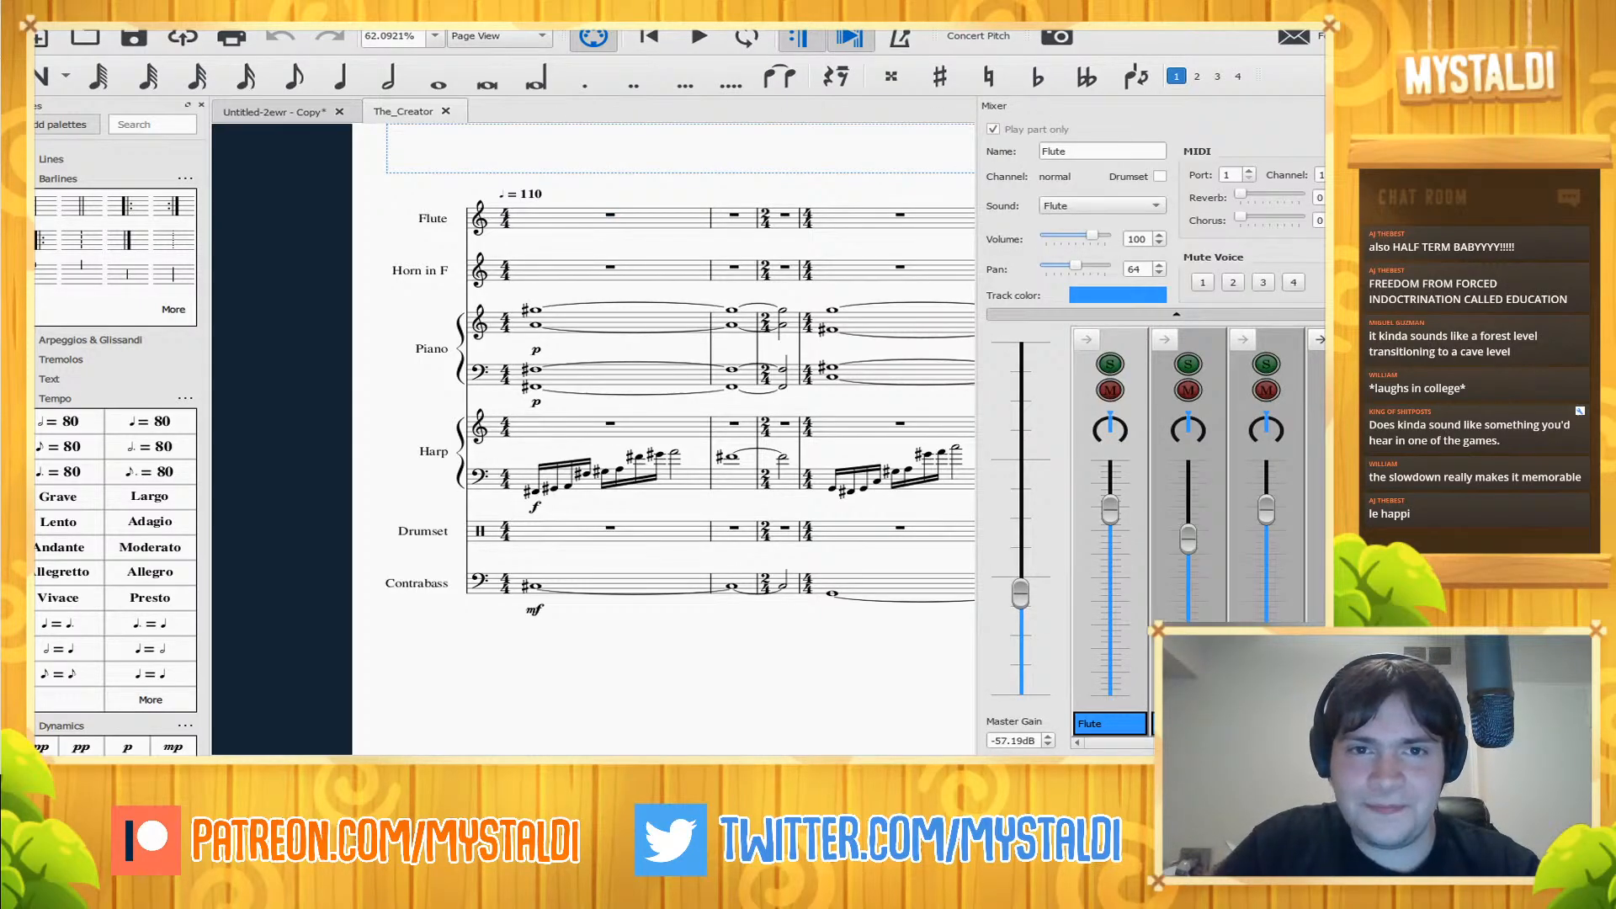
key("space")
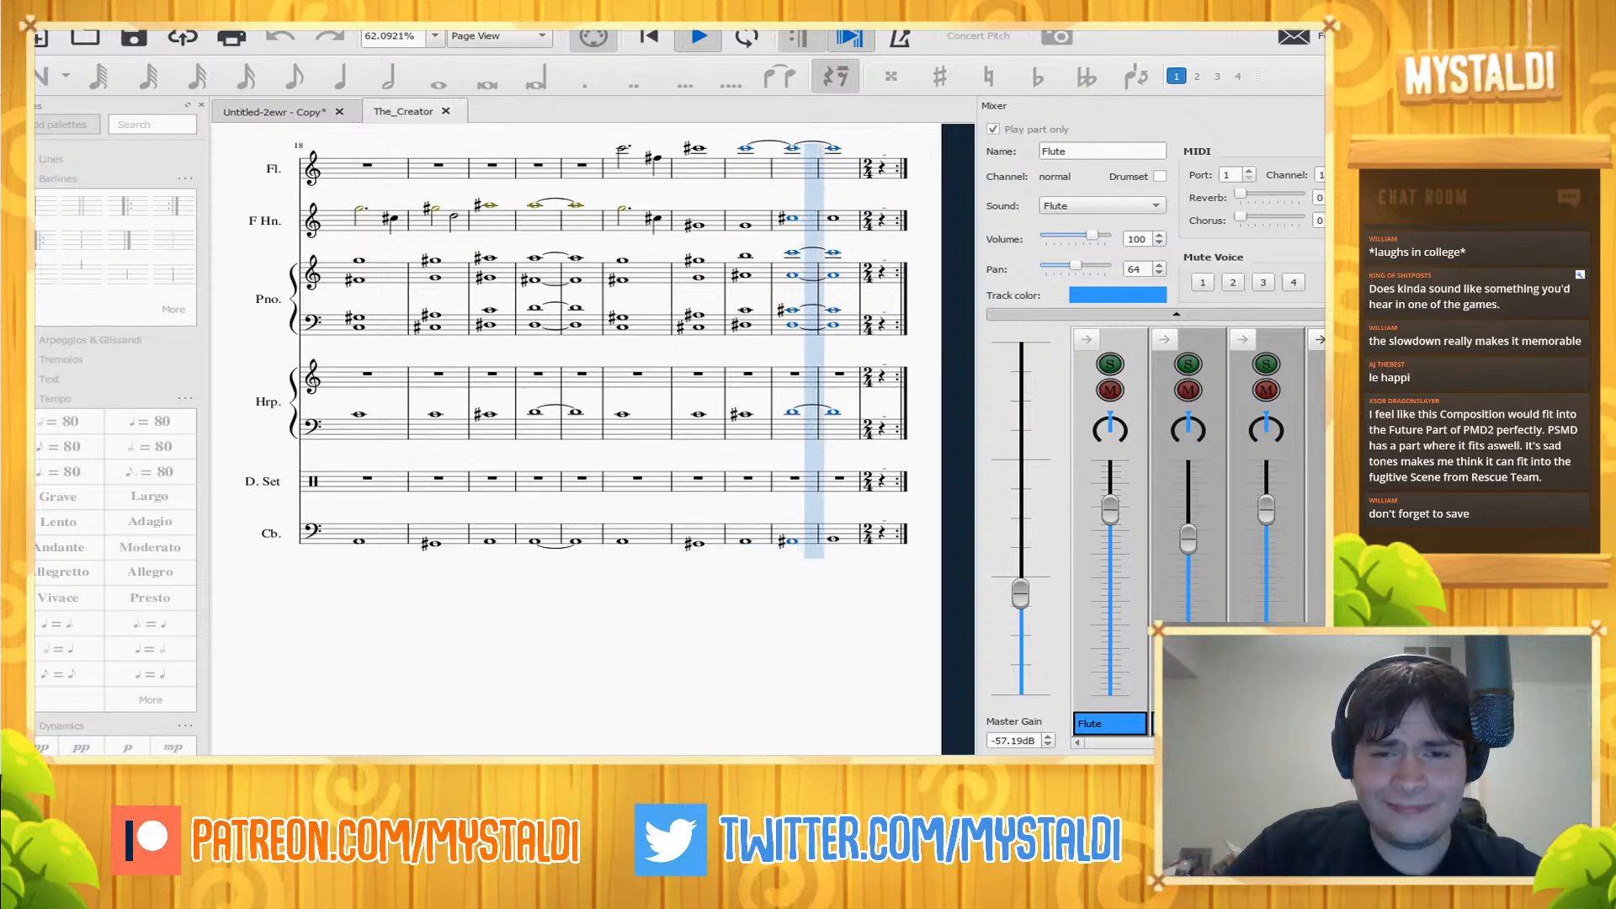
key("space")
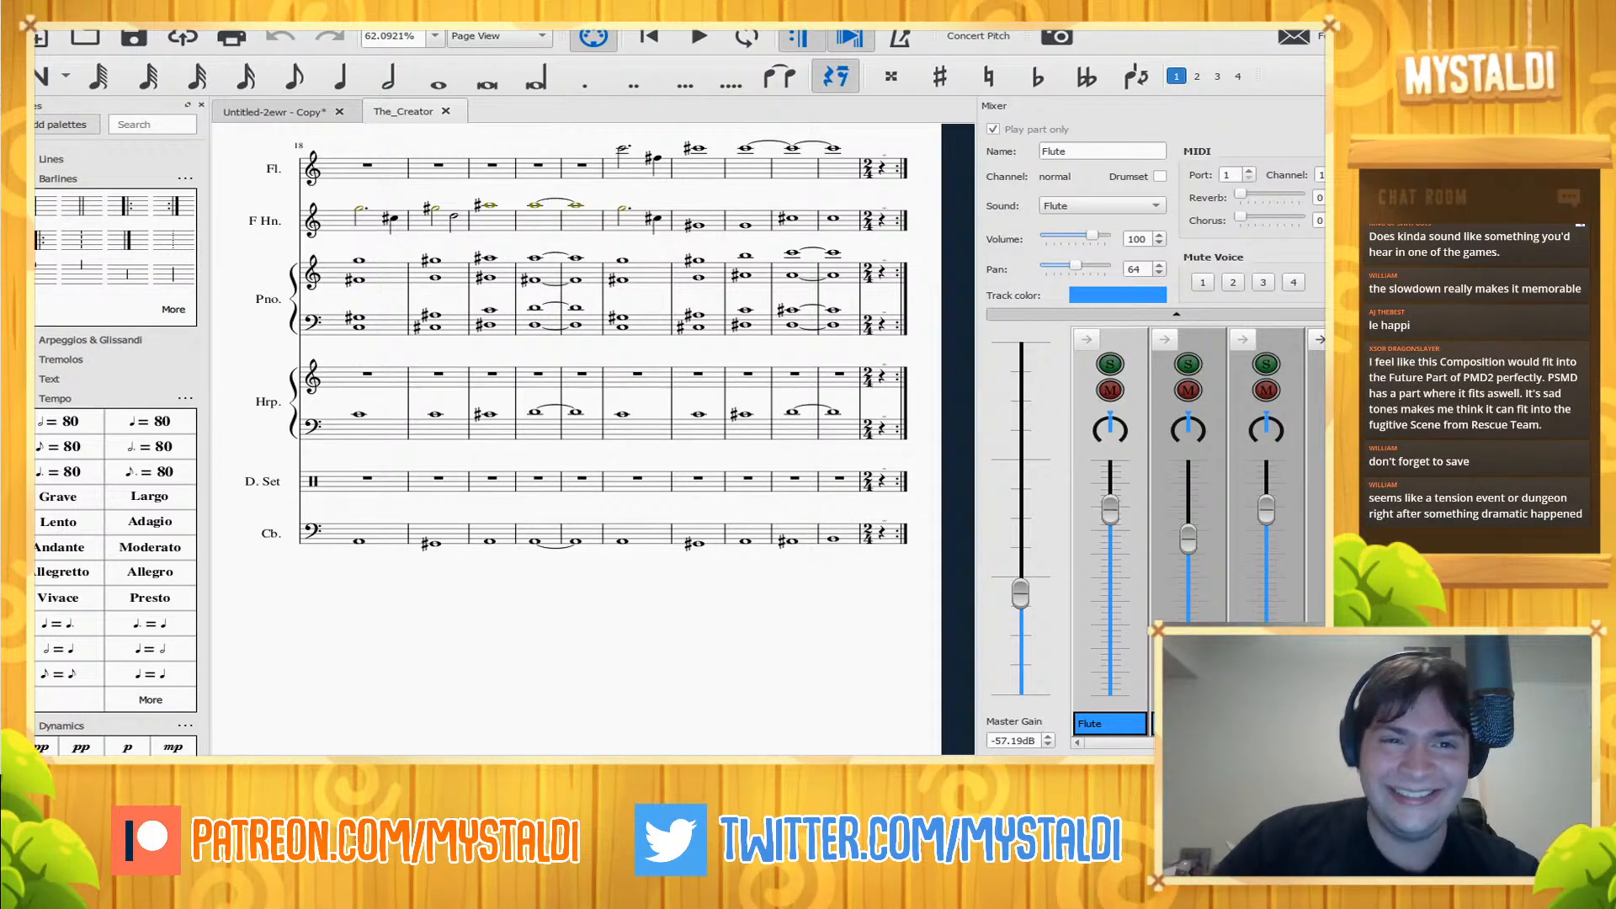
- Save the Untitled-2ewr - Copy score, then return to The_Creator and play its opening
key("ctrl+Tab")
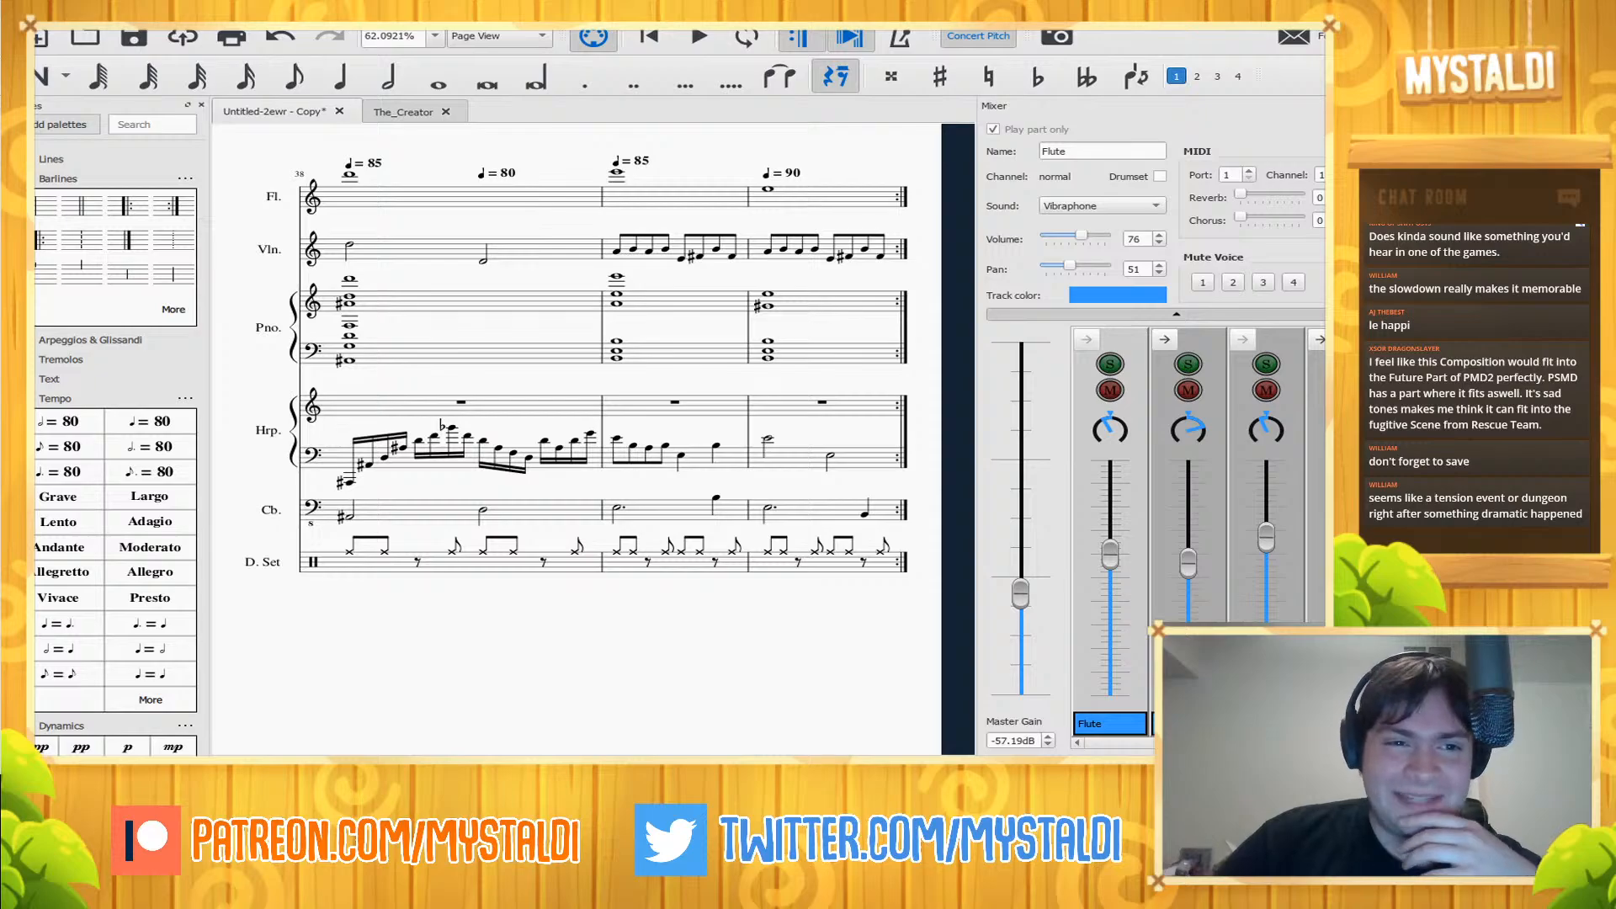
key("ctrl+Tab")
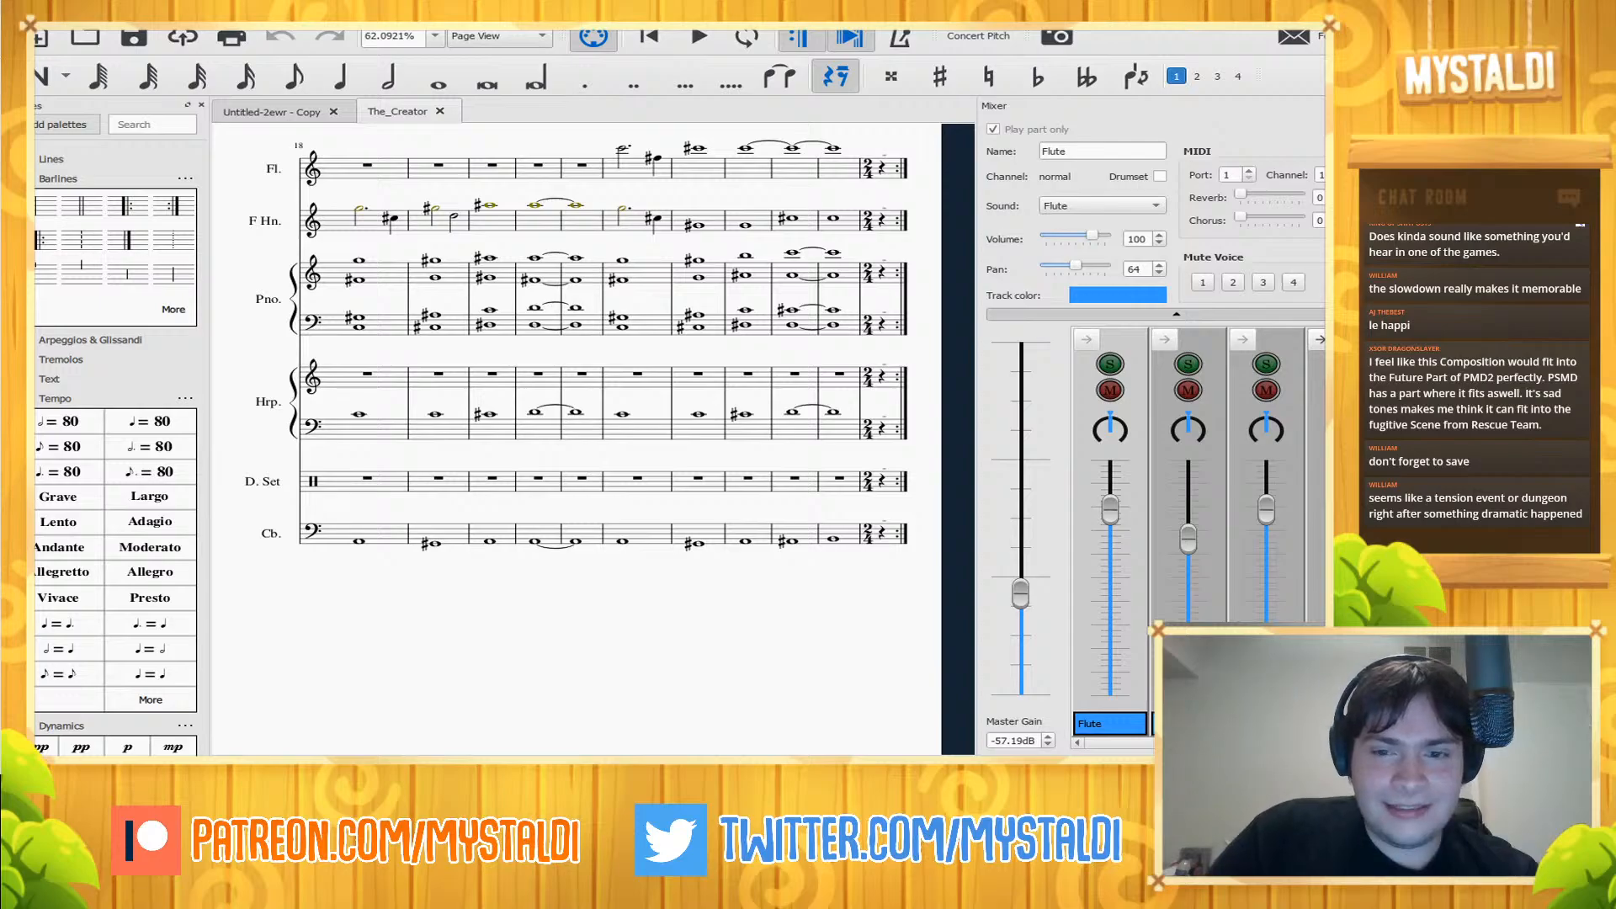
key("Home")
key("space")
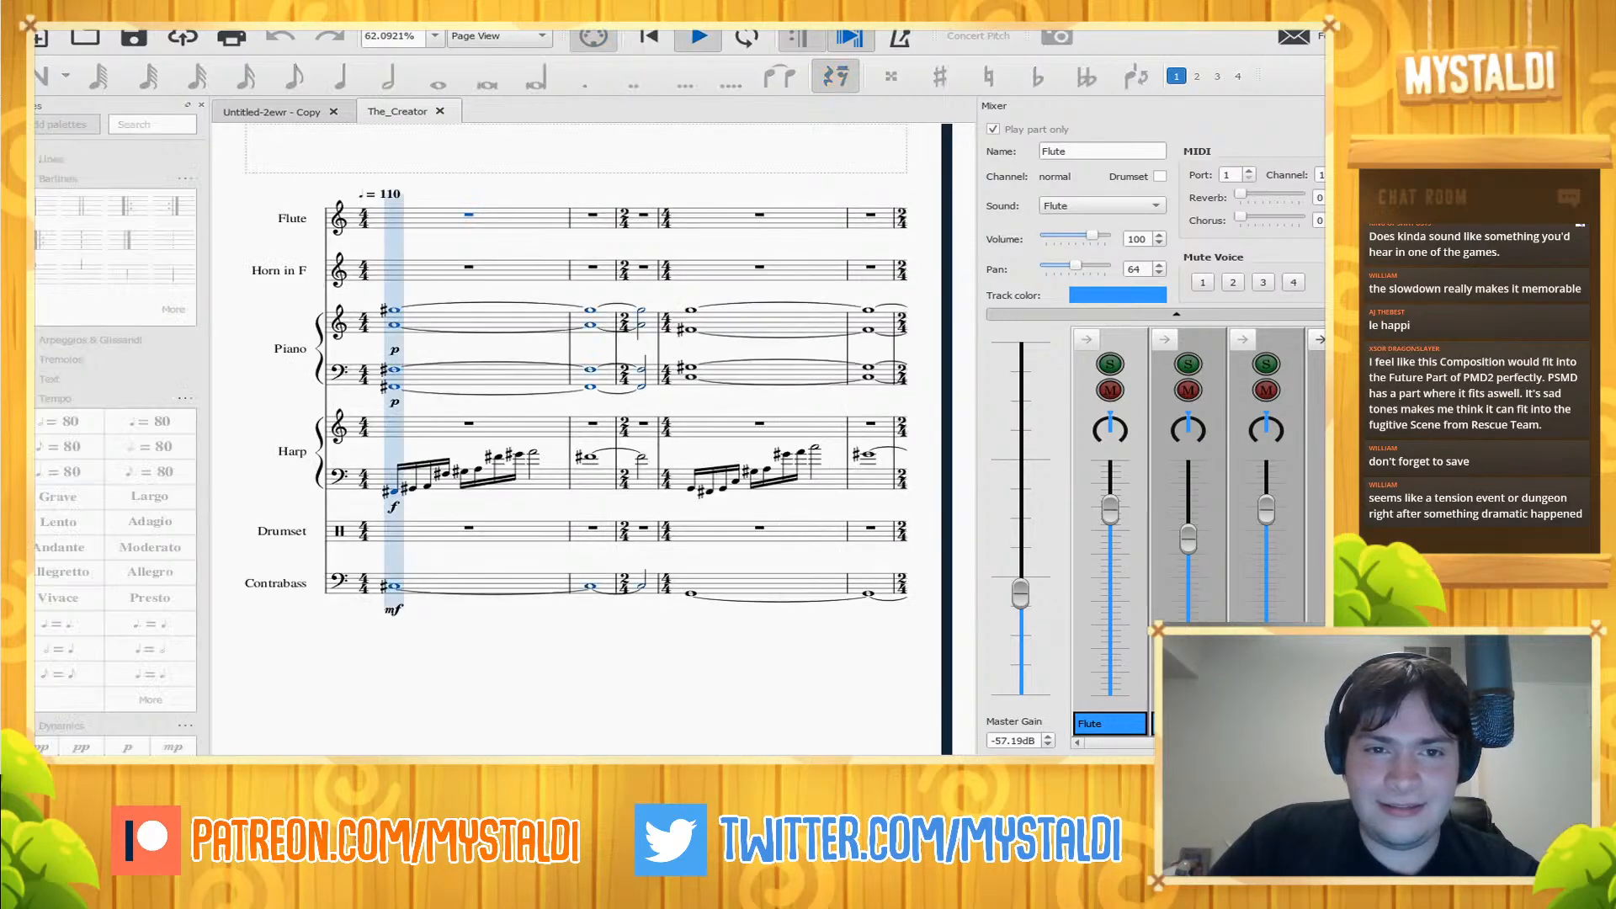
key("space")
- Audition individual notes of the harp's opening run in the first measure of The_Creator
left_click(393, 491)
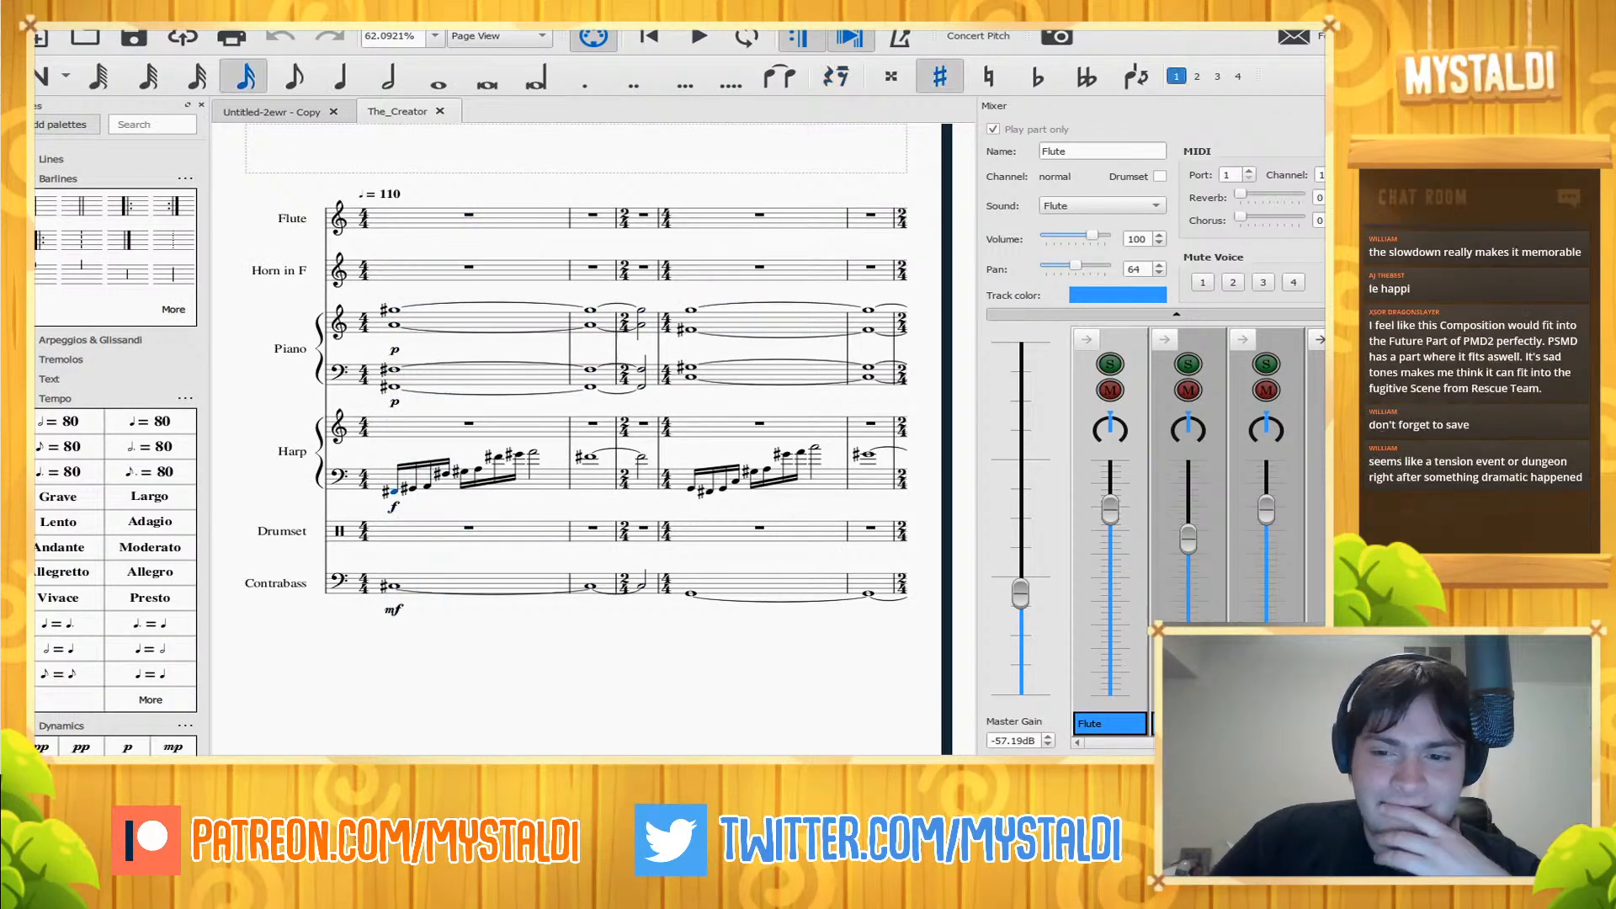
left_click(427, 486)
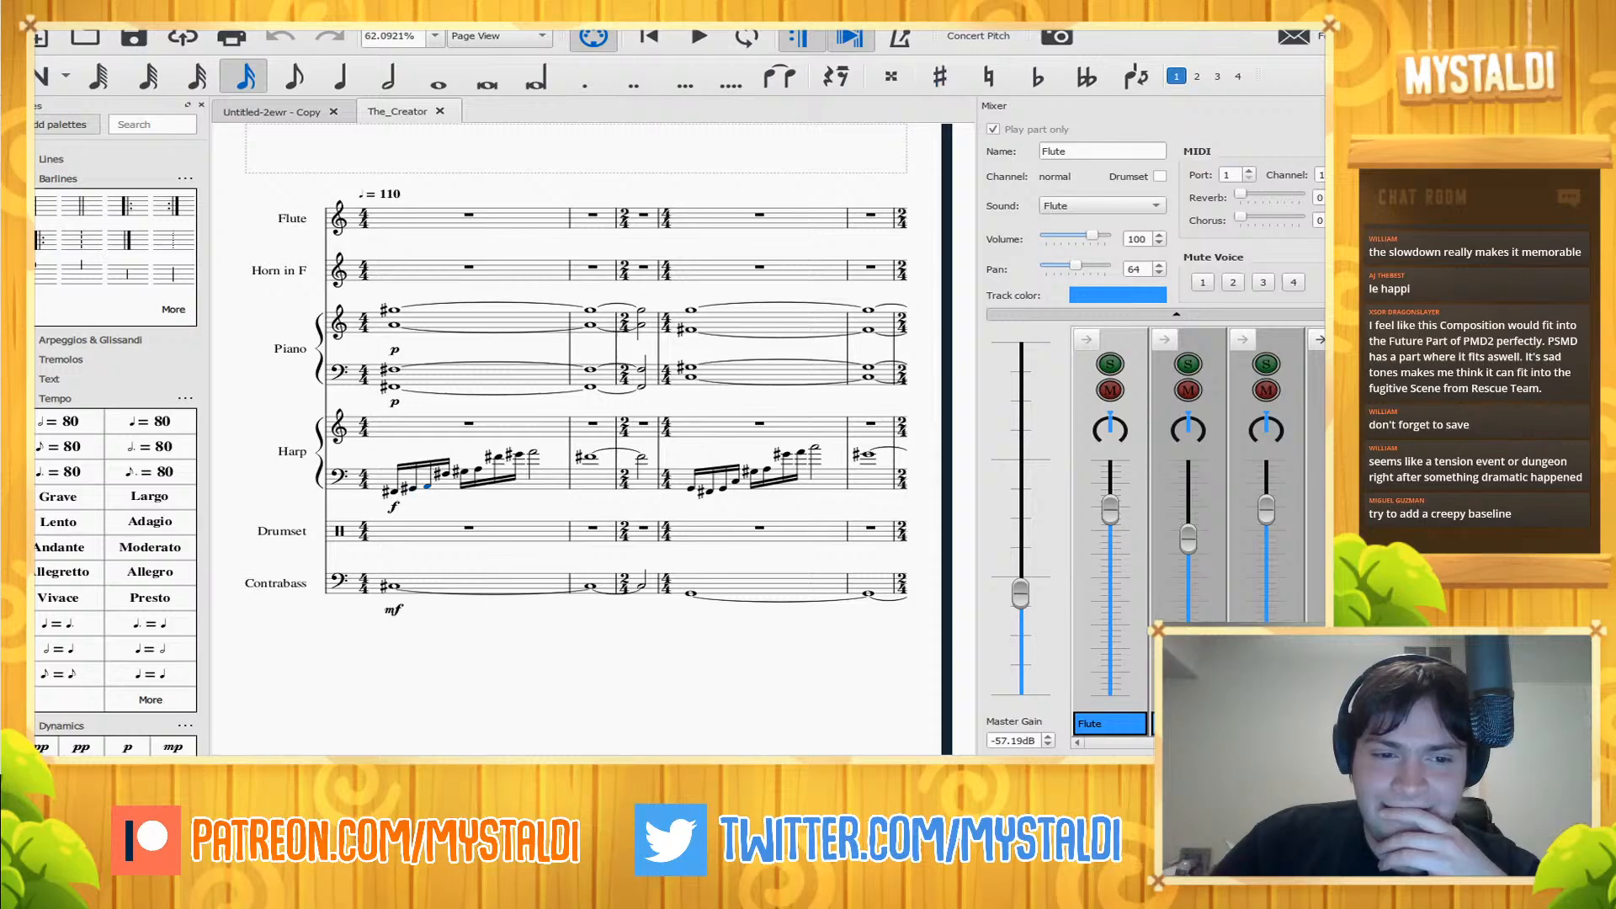
left_click(437, 474)
left_click(455, 472)
left_click(394, 491)
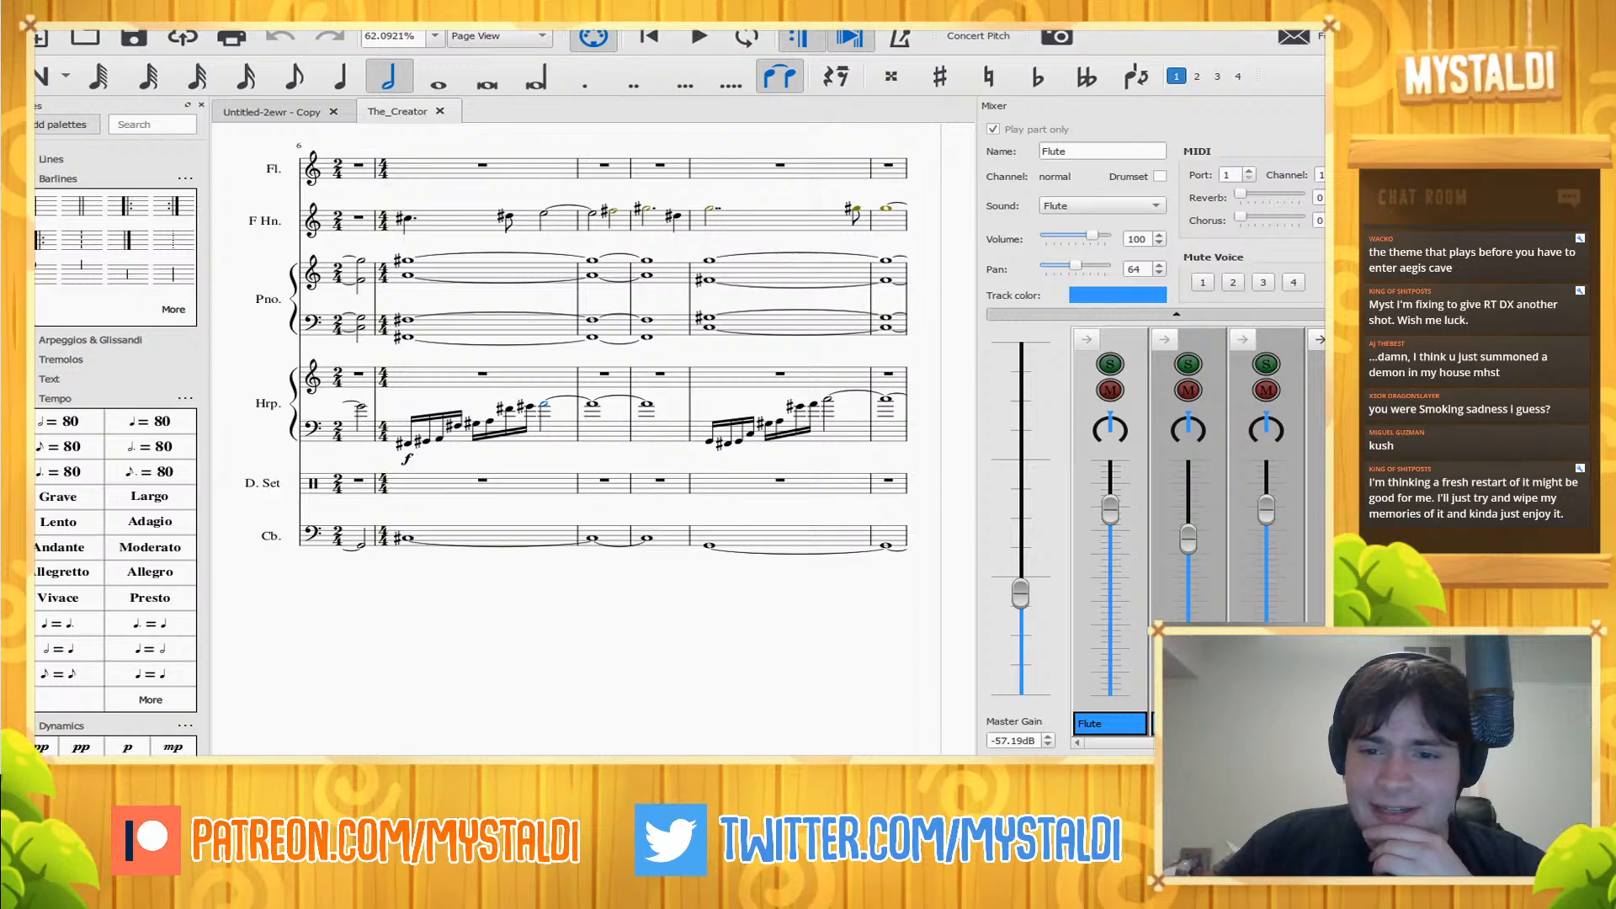
- Play back The_Creator from the first note of the second harp run on the page starting at measure 6
left_click(708, 441)
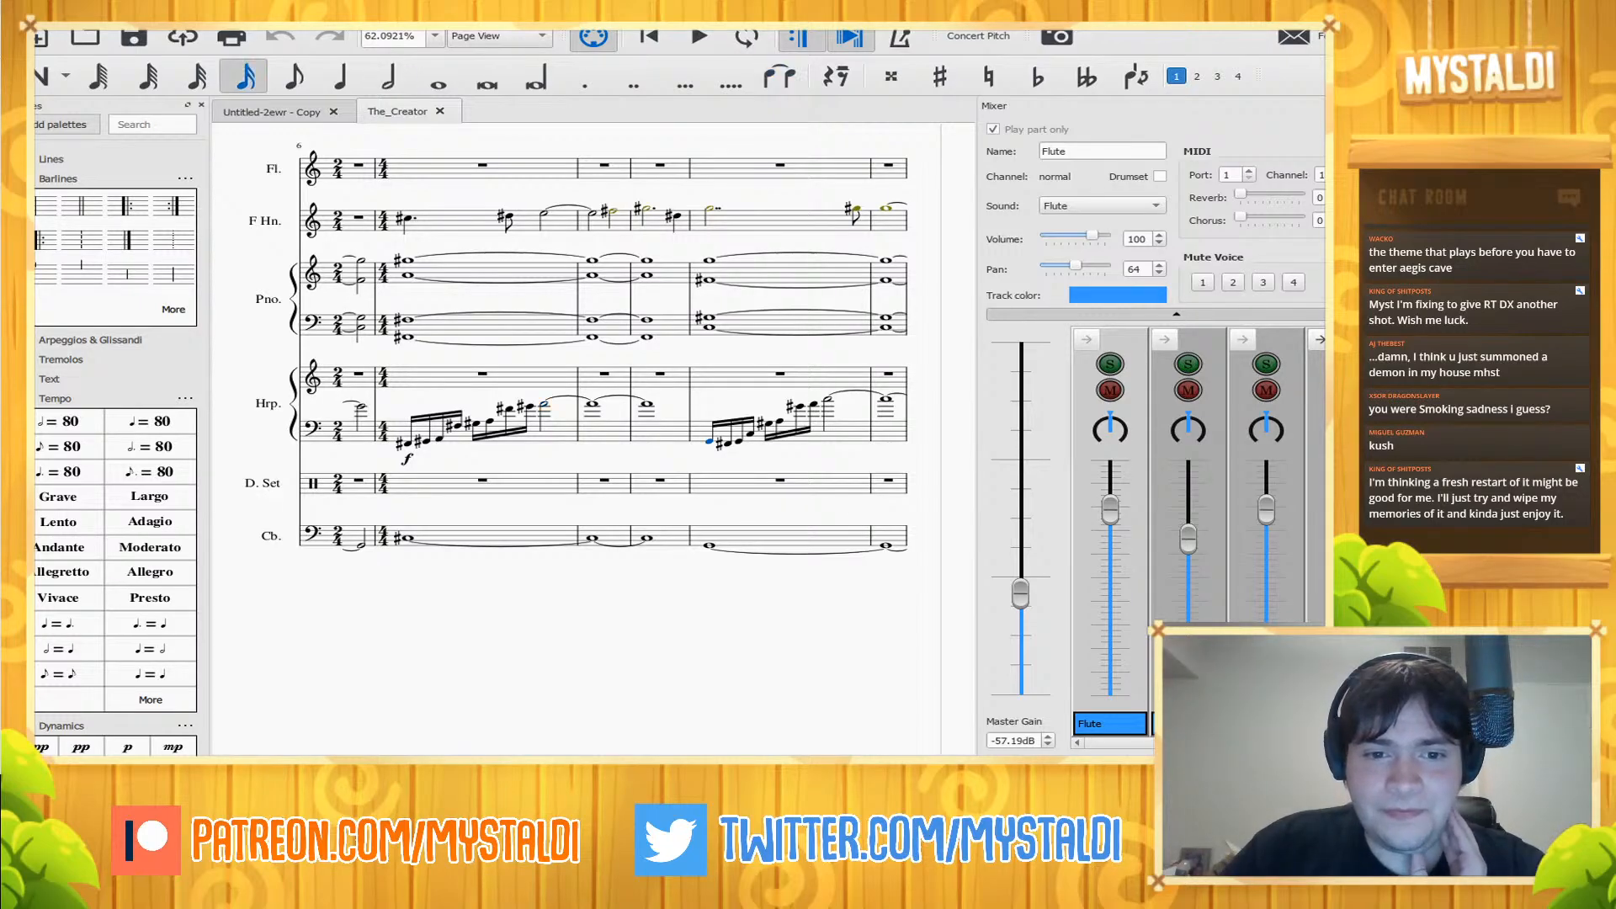
key("space")
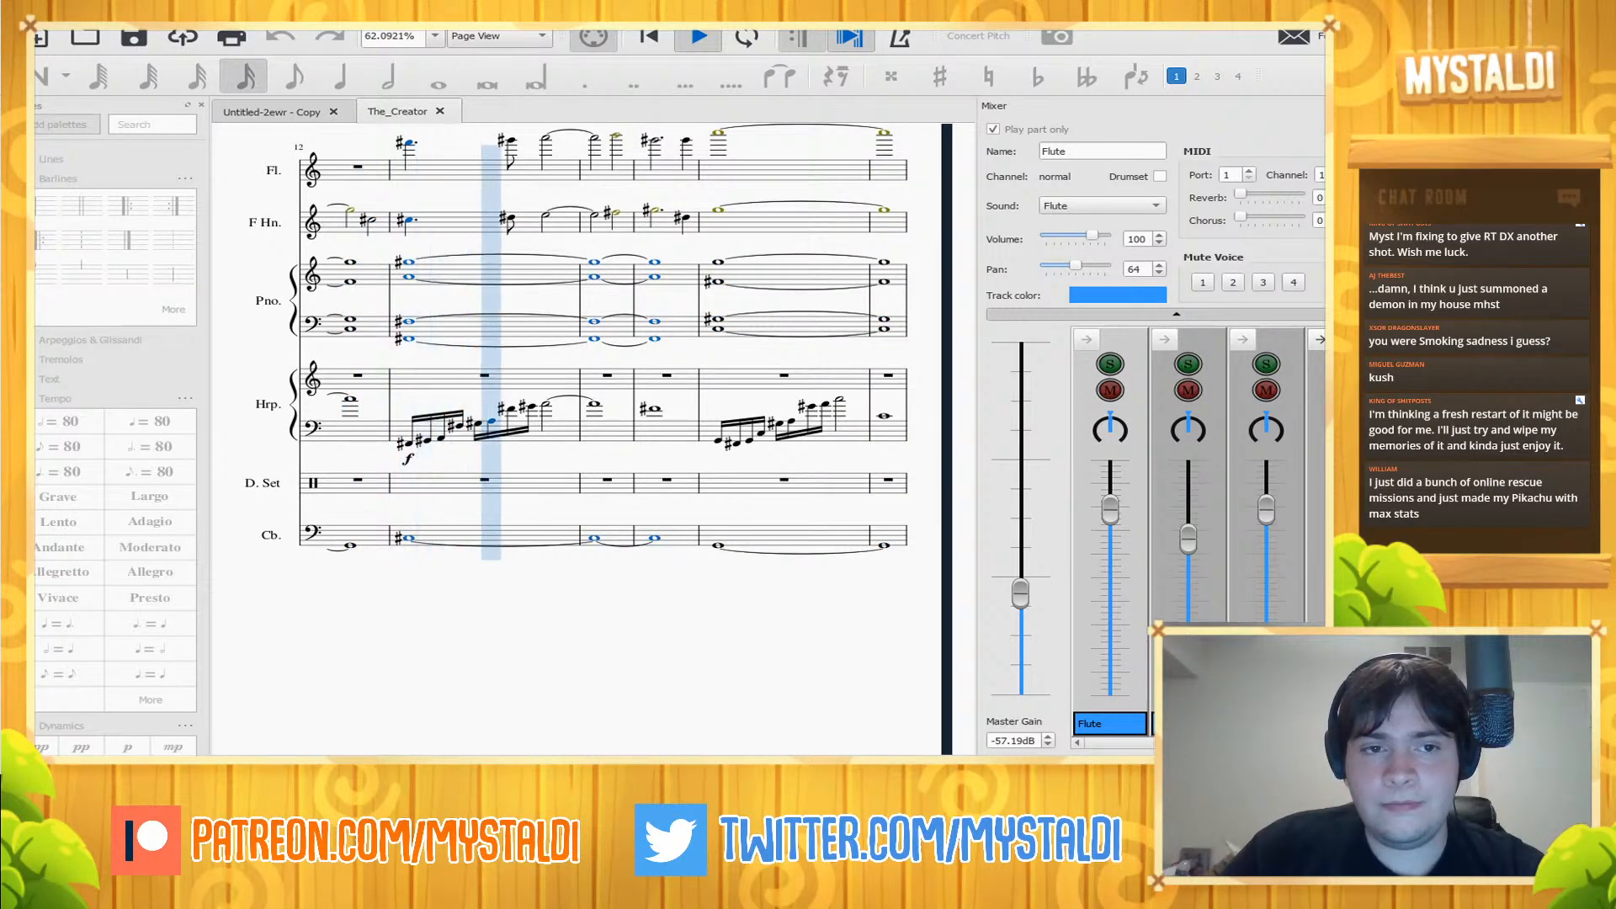
key("space")
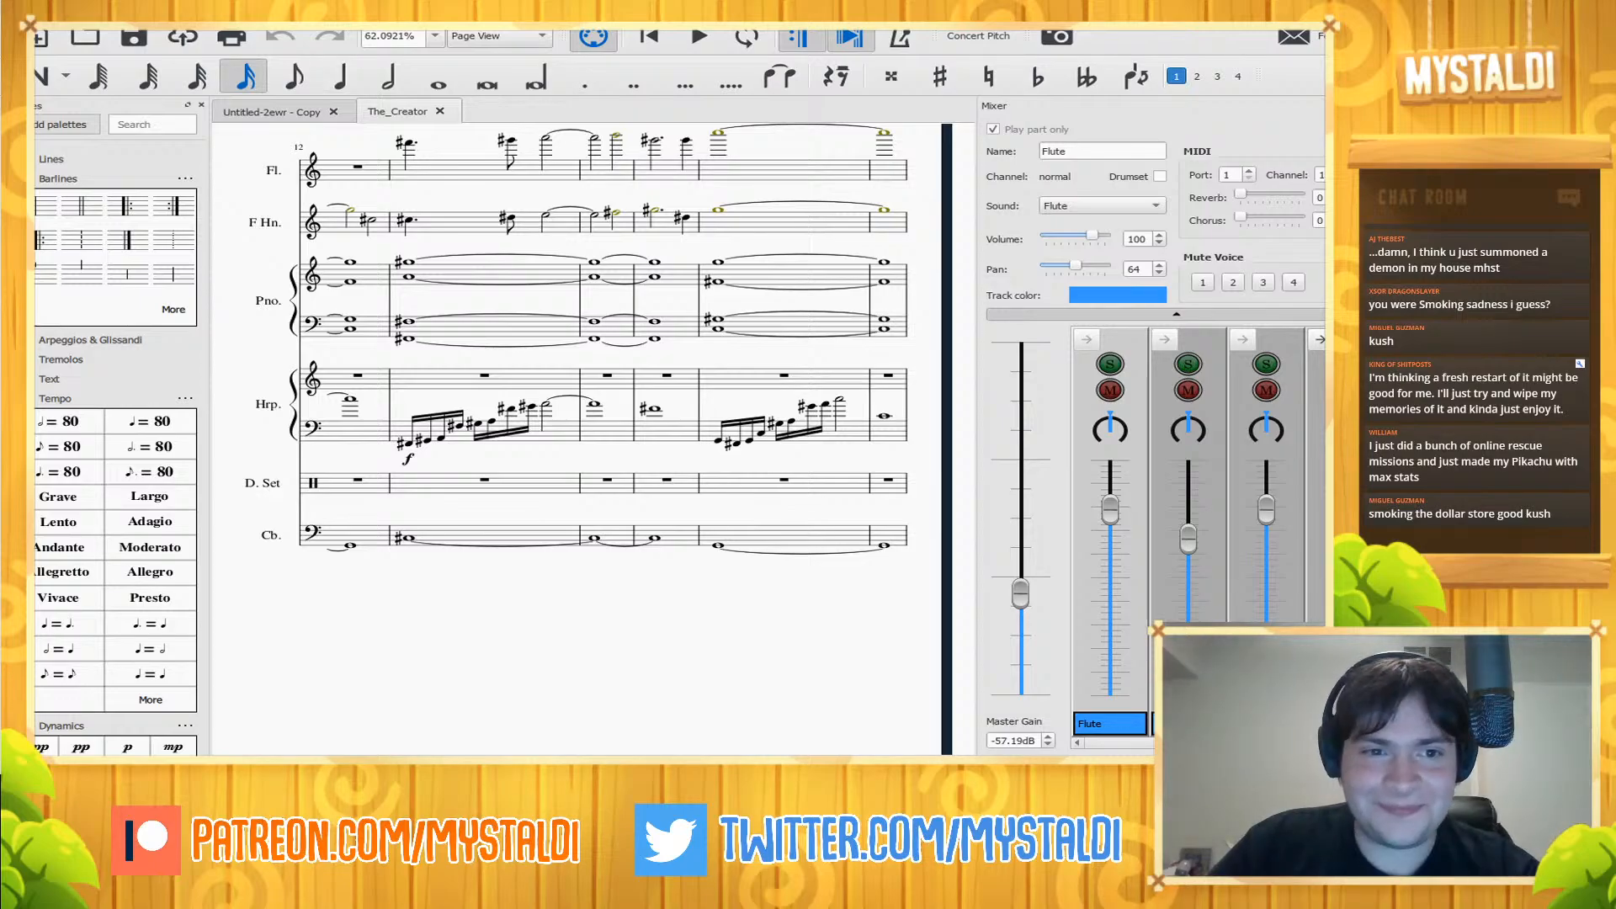
- Return to the start of The_Creator and briefly play its opening from the first measure
key("ctrl+Home")
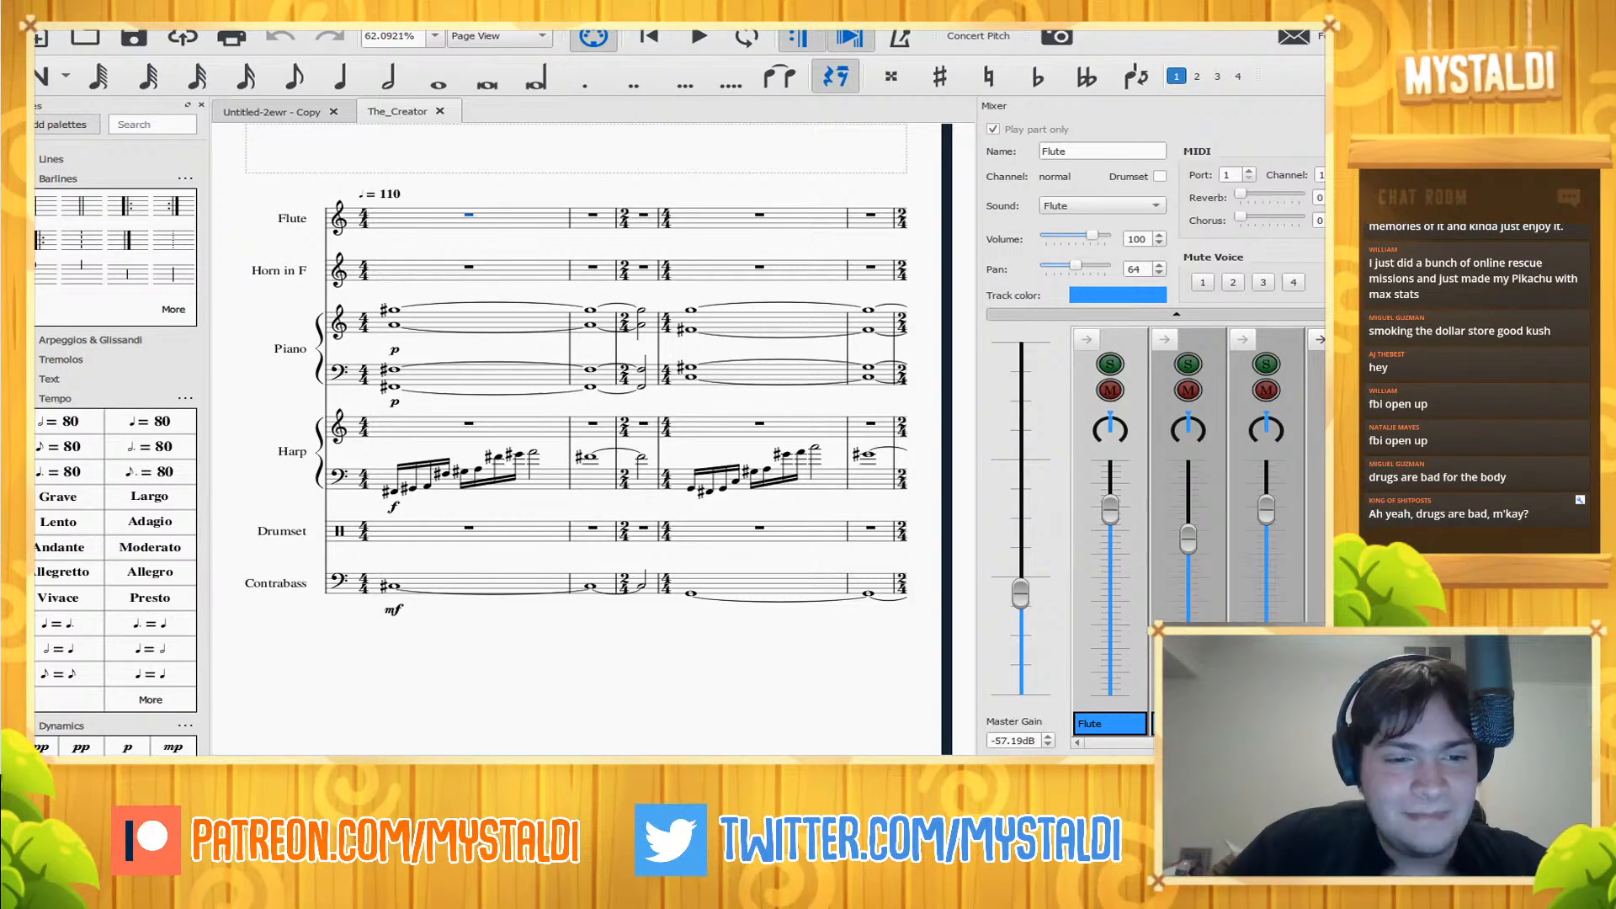
left_click(393, 490)
left_click(480, 594)
key("space")
key("space")
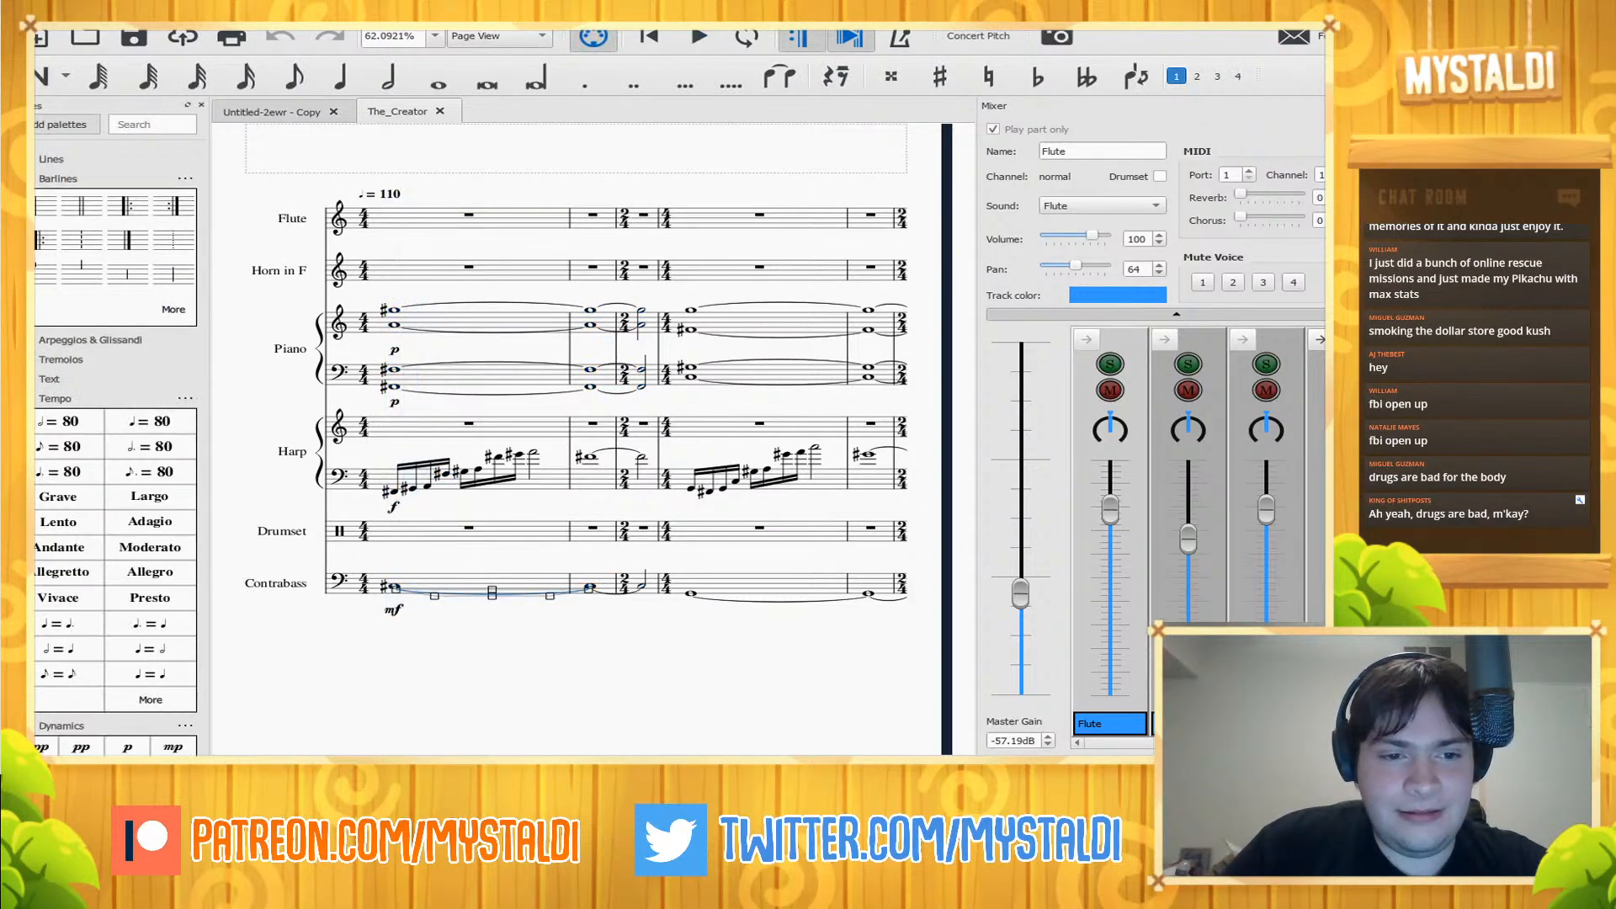
- Delete the harp runs in the first, fourth and seventh measures of The_Creator, playing back between deletions
left_click(552, 478)
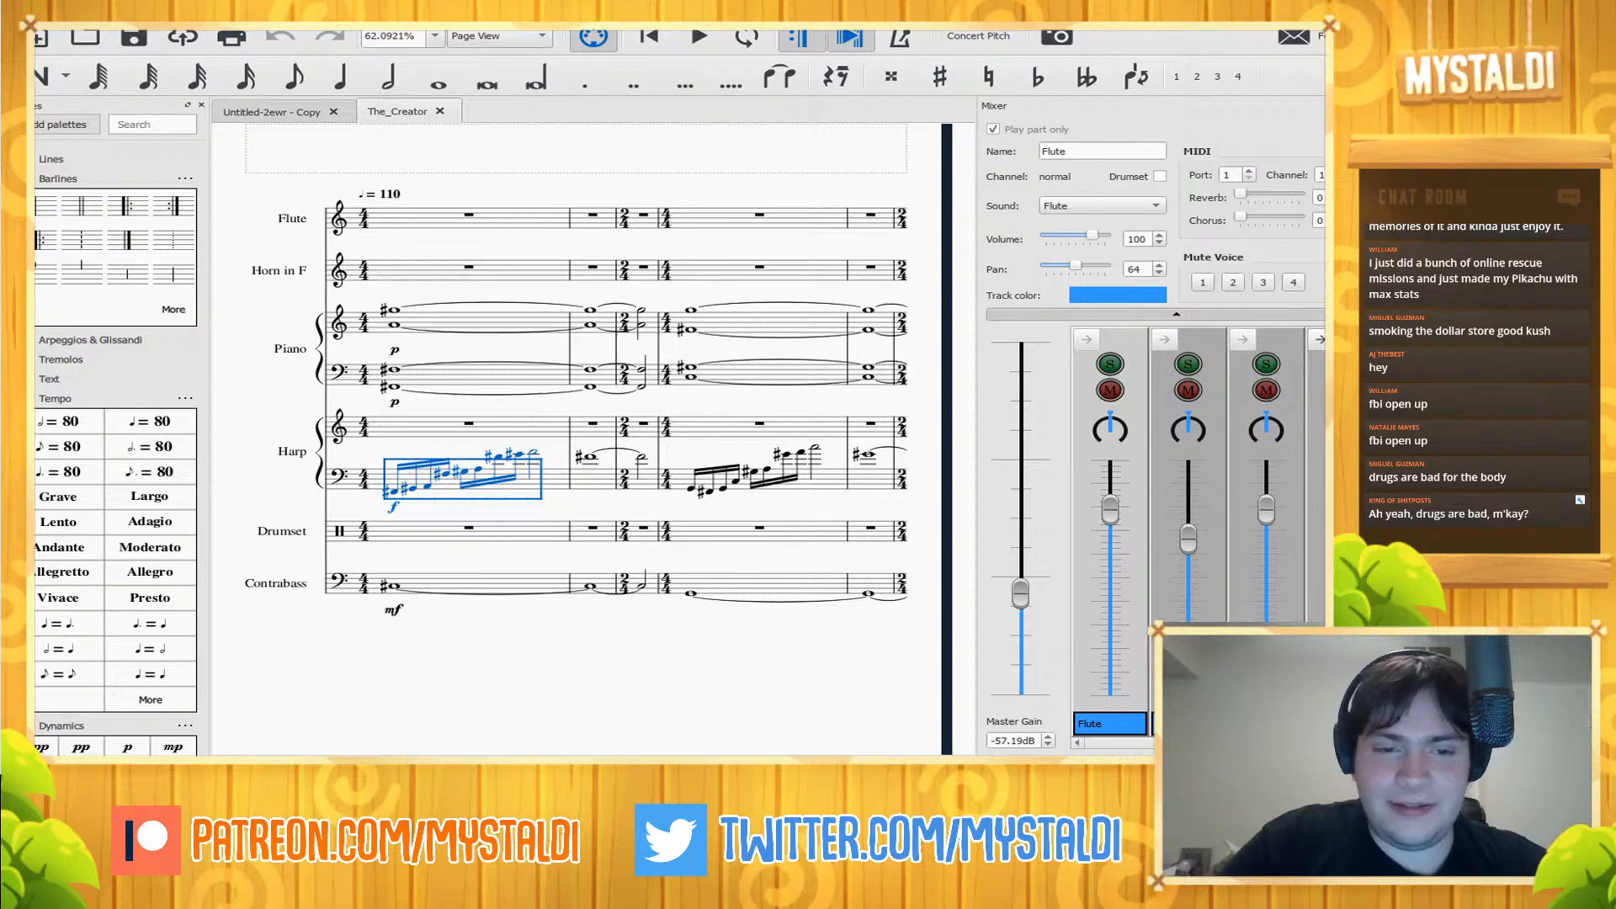
key("Delete")
key("space")
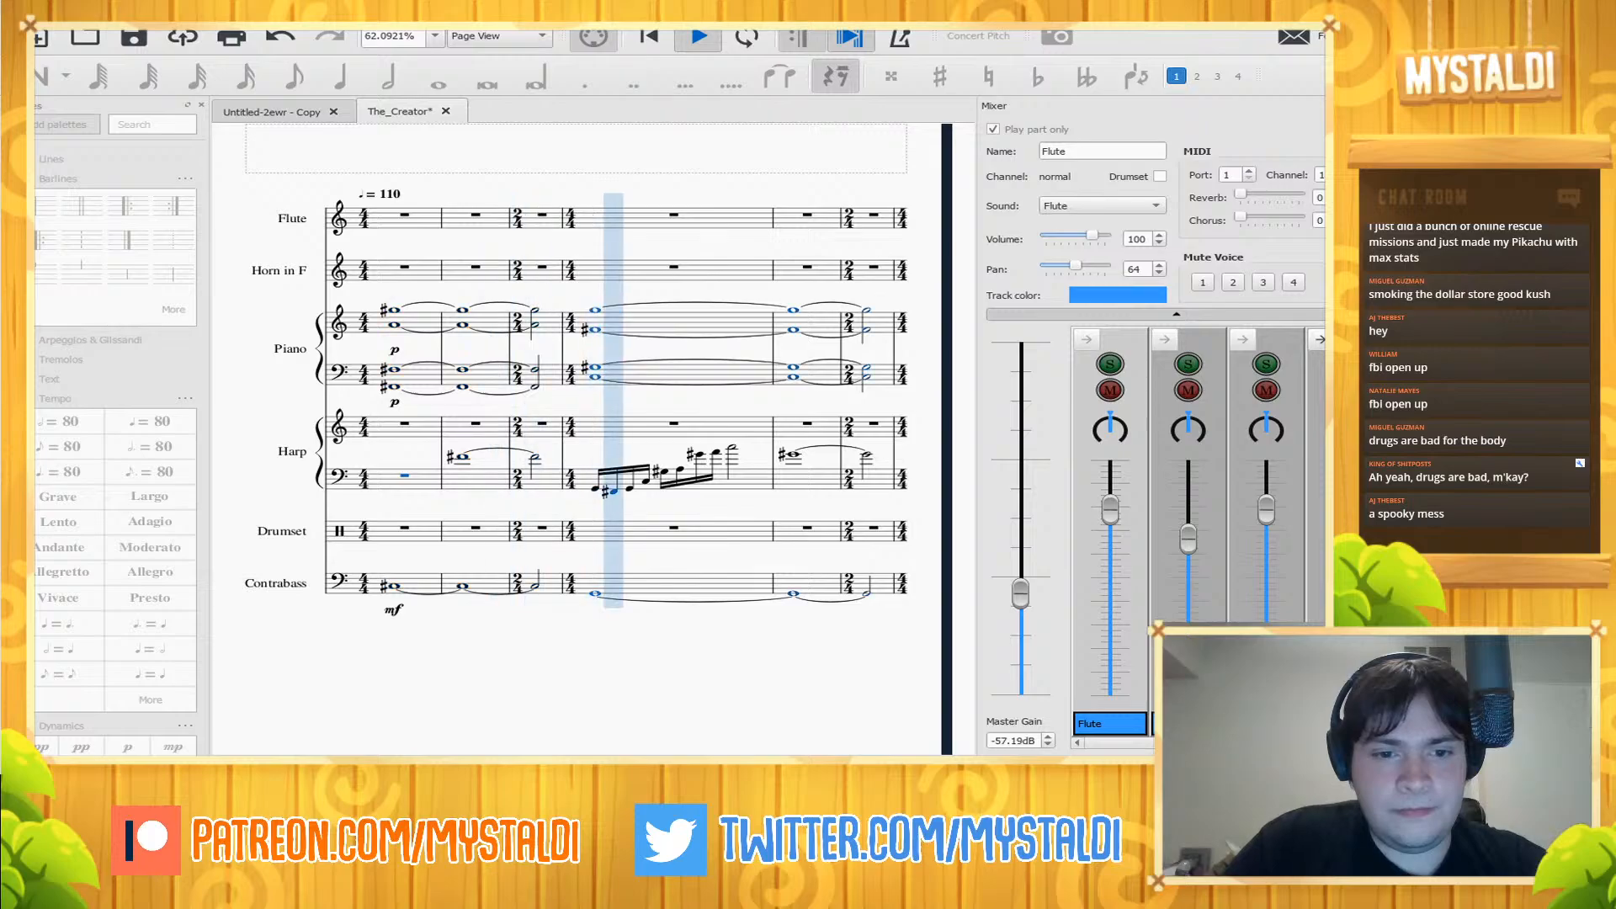
key("space")
left_click(752, 478)
key("Delete")
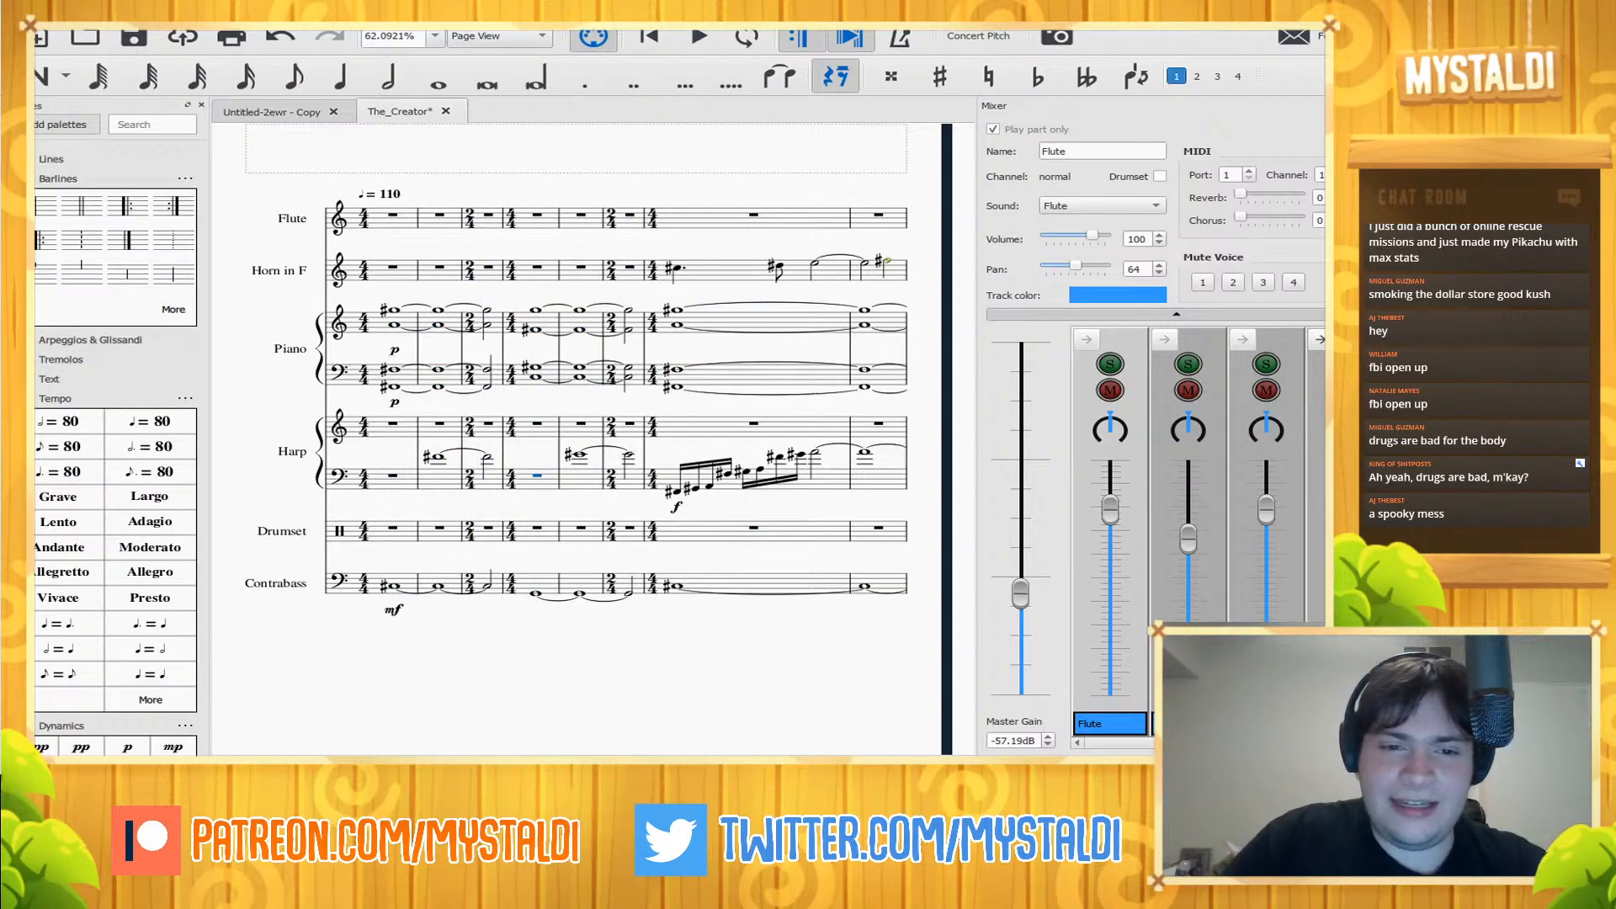
key("space")
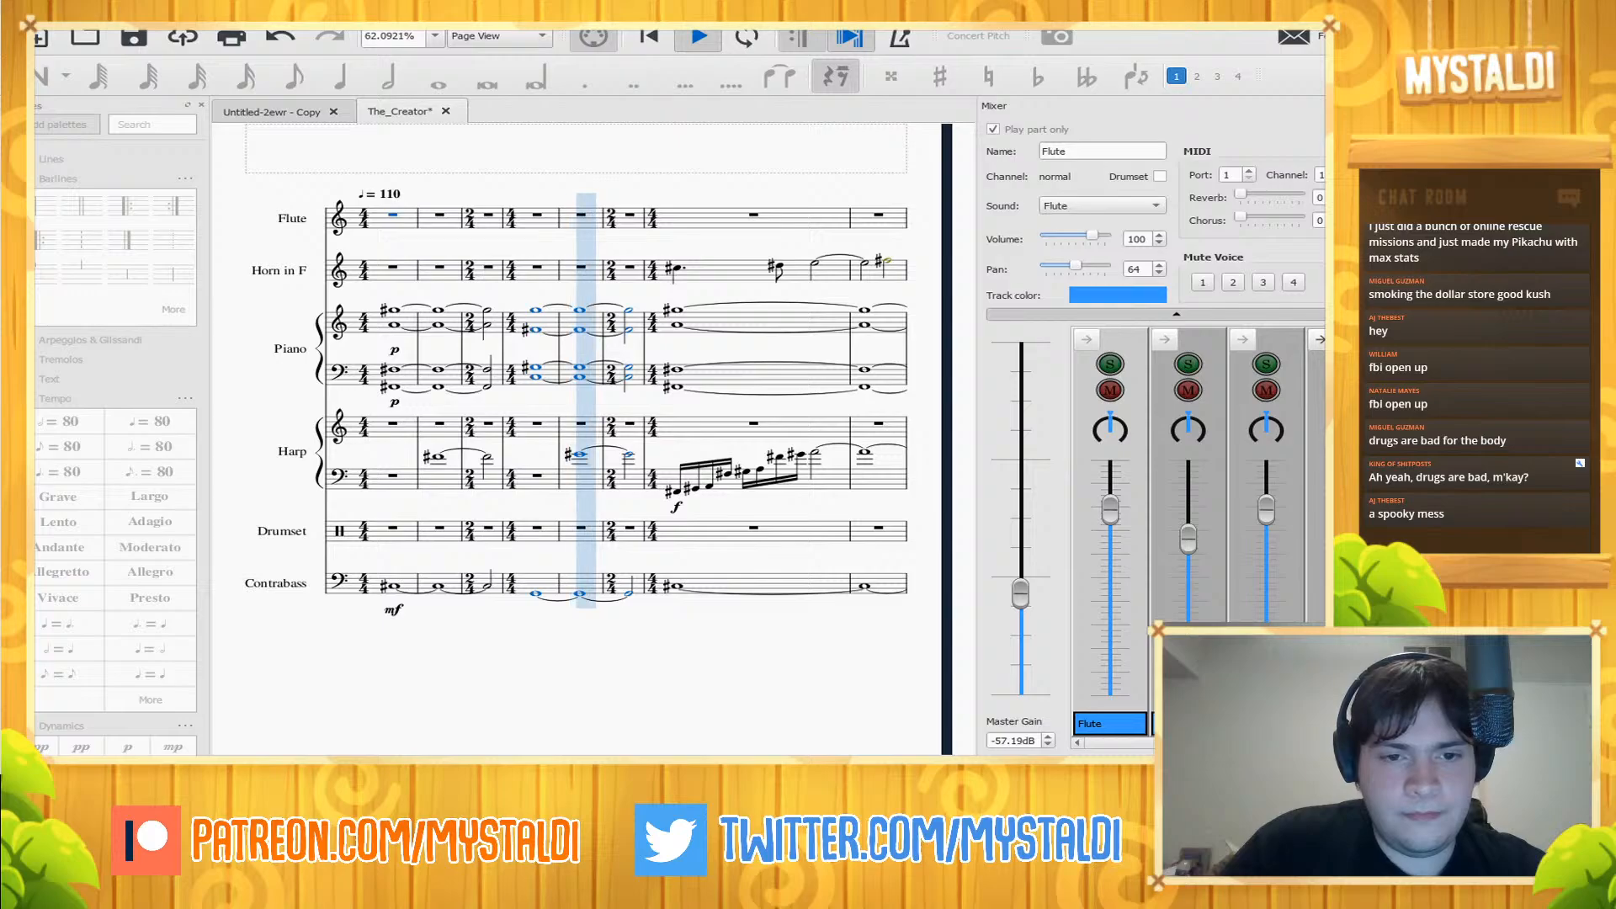
key("space")
key("Delete")
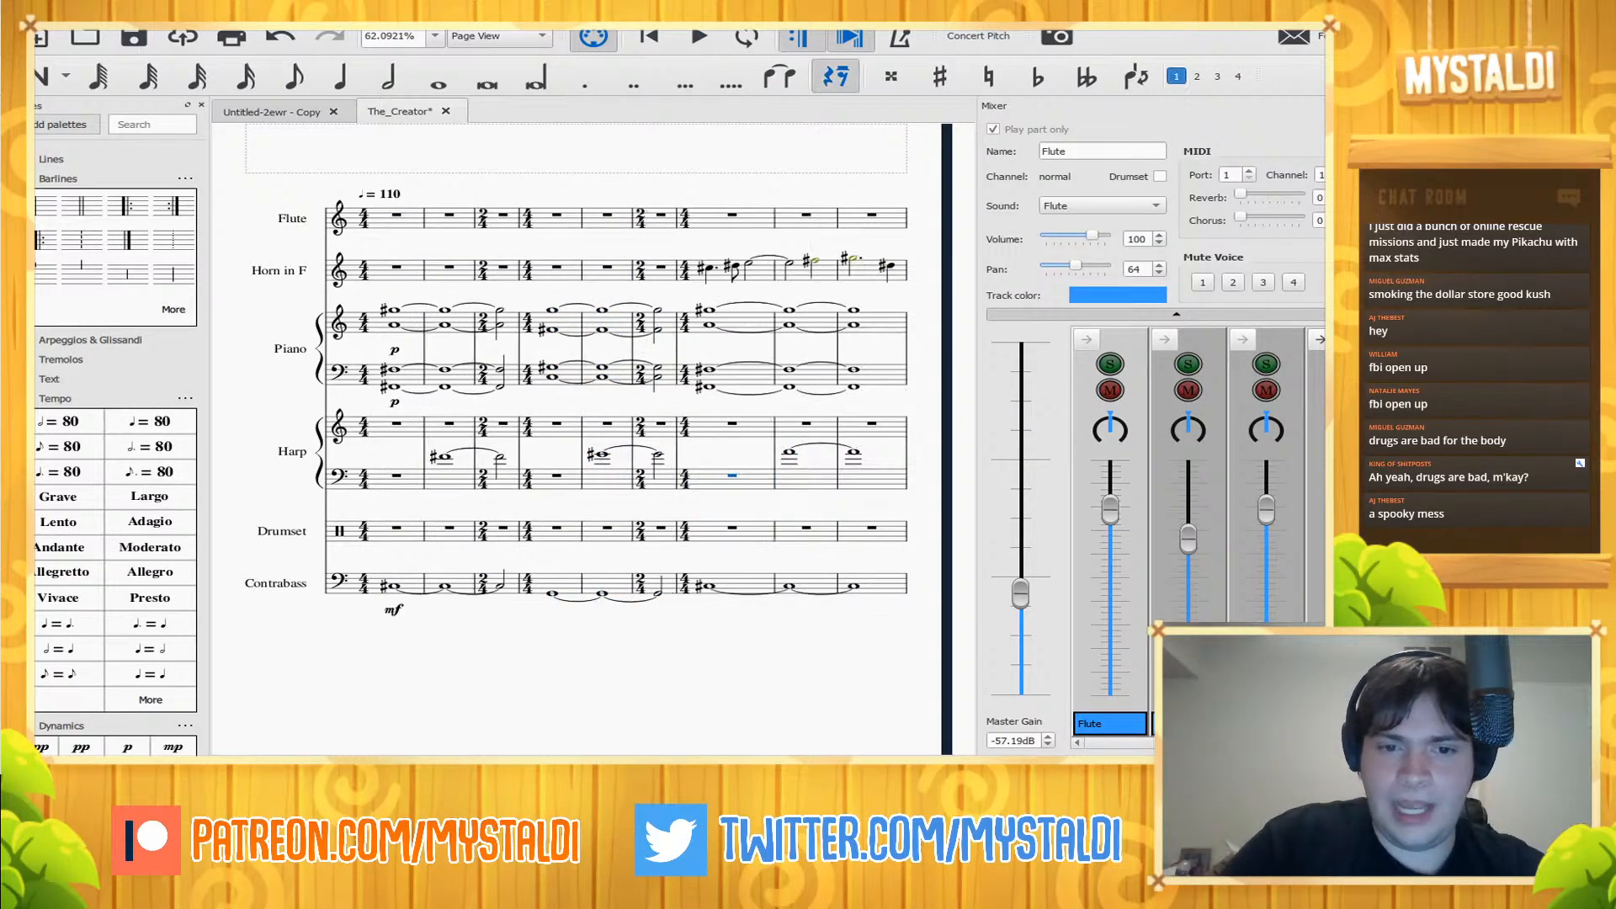
- Play from the horn's entrance, then remove both 2/4 measures that precede it
left_click(709, 268)
key("space")
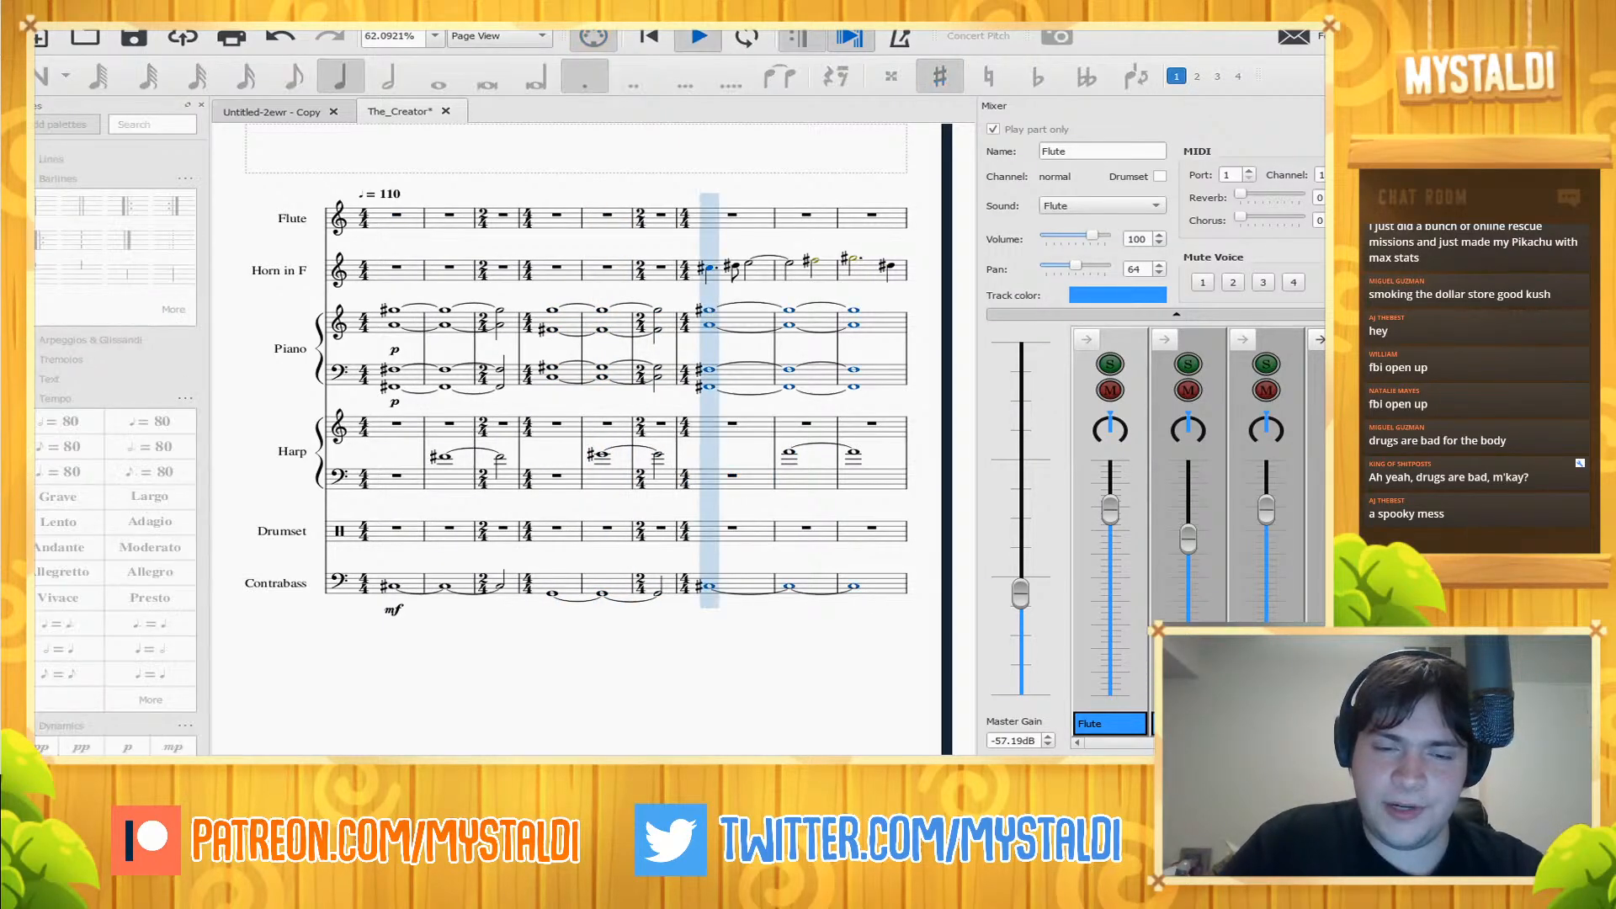
key("space")
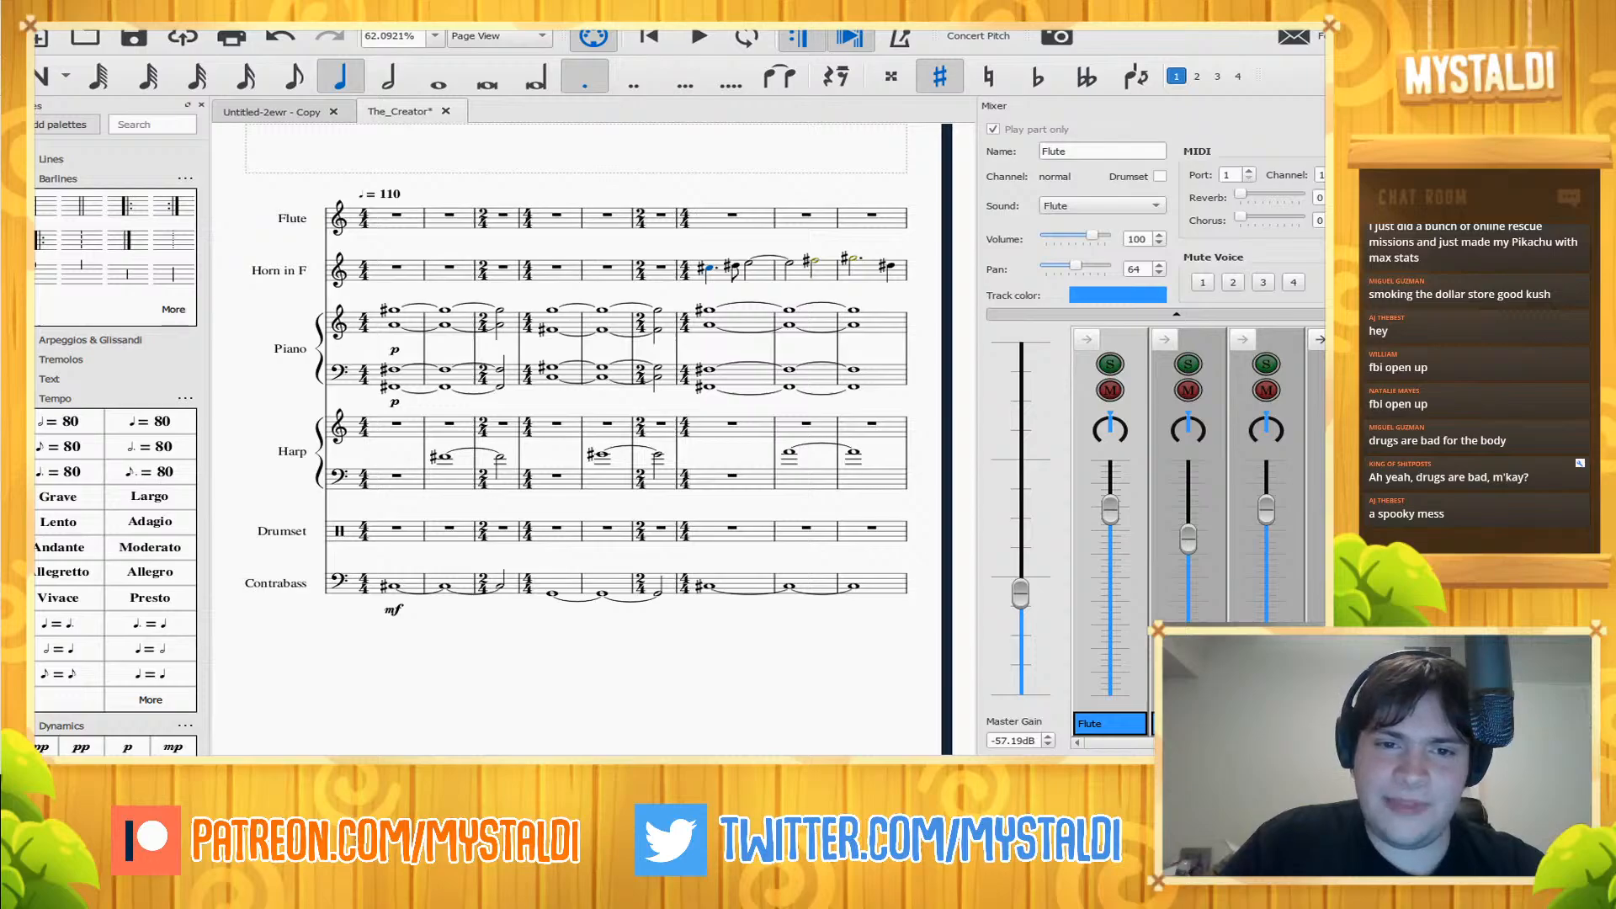
key("Left")
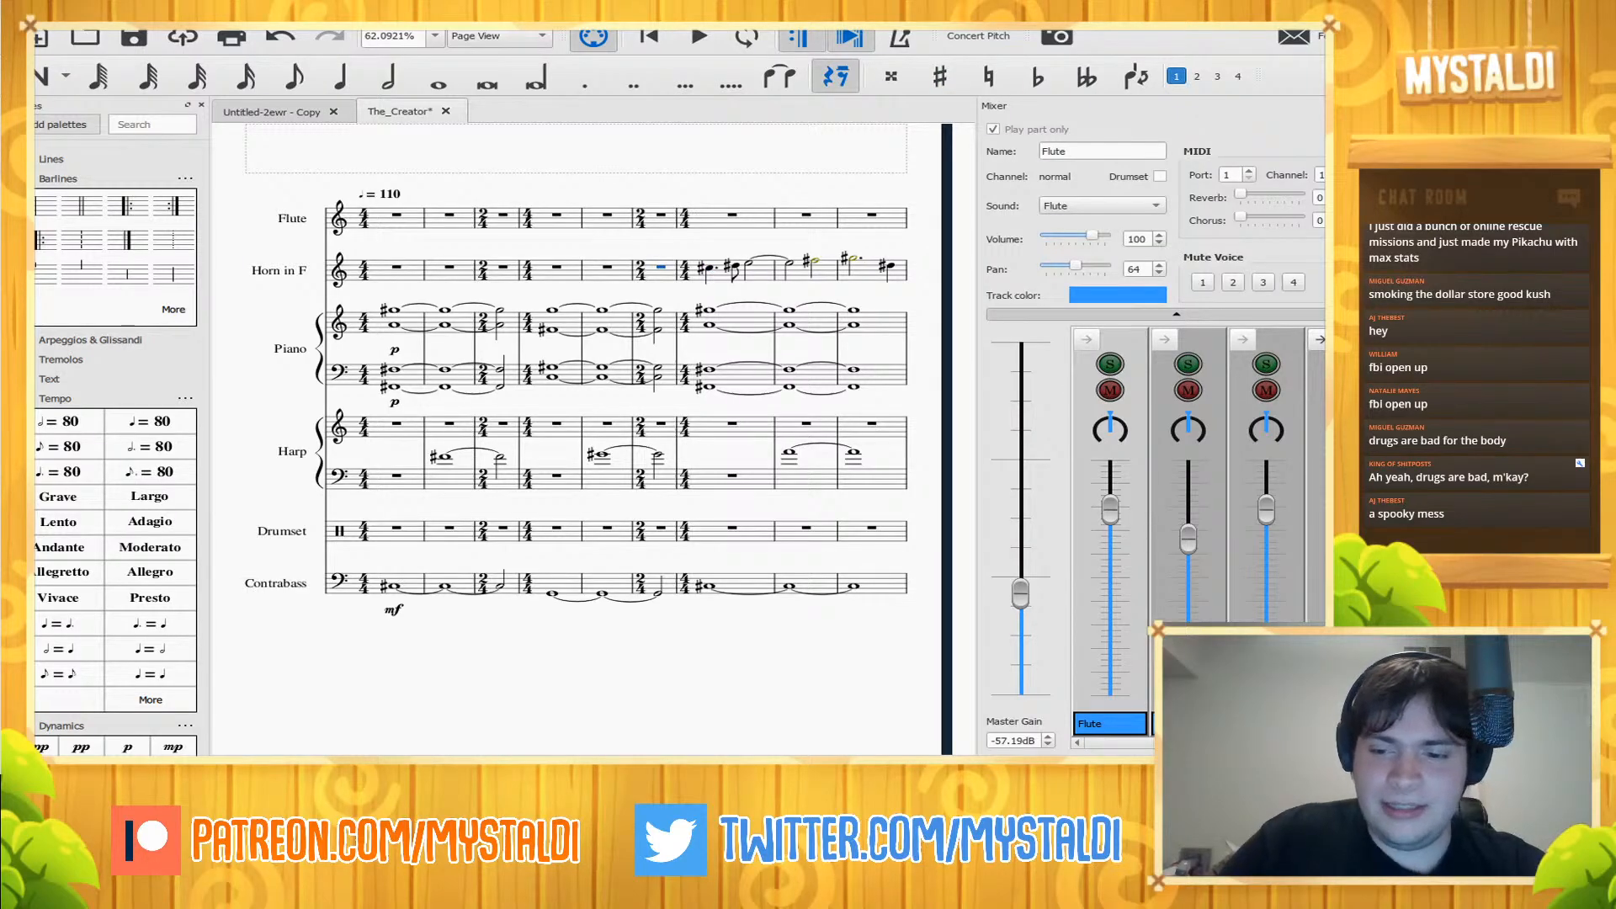
key("ctrl+Delete")
left_click(516, 267)
key("ctrl+Delete")
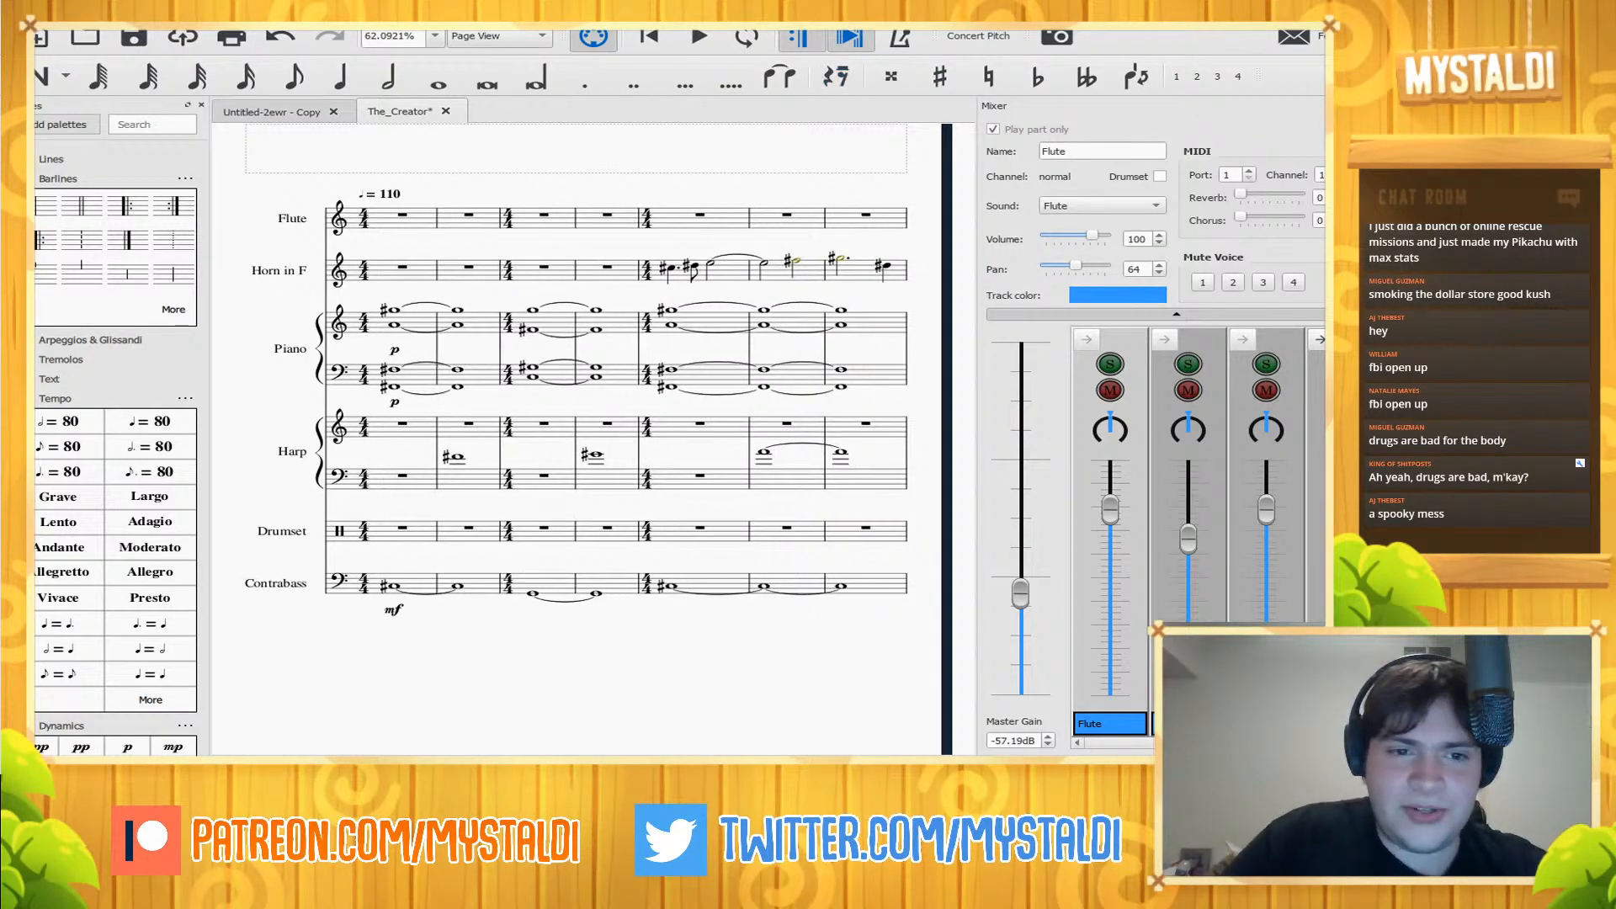
- Play back the shortened opening of The_Creator up to its second piano chord
key("space")
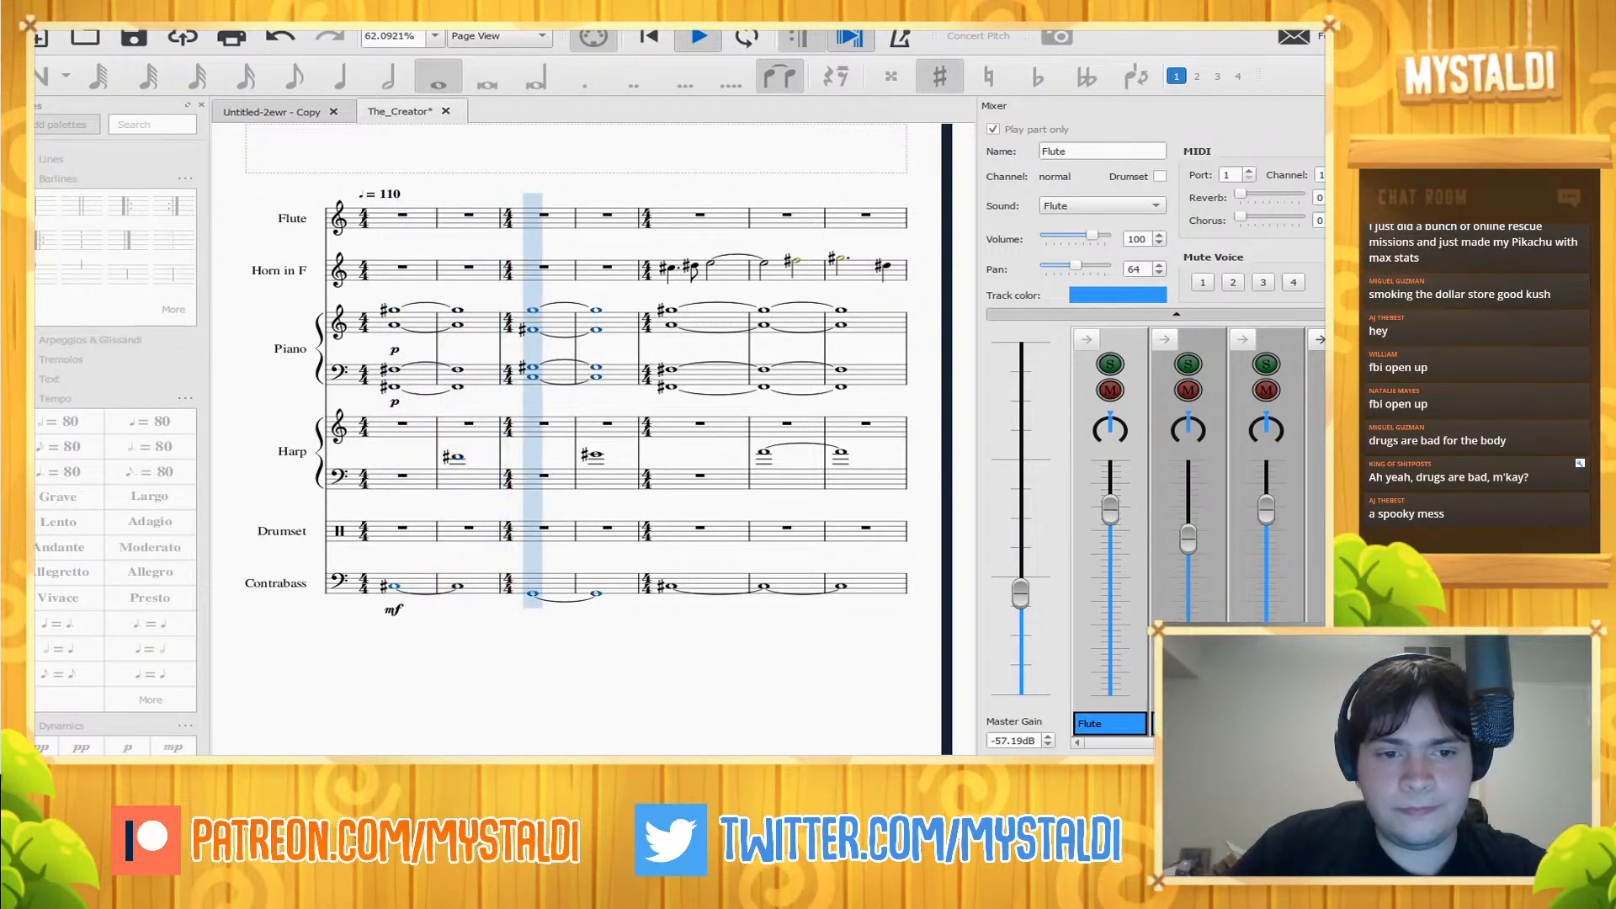
key("space")
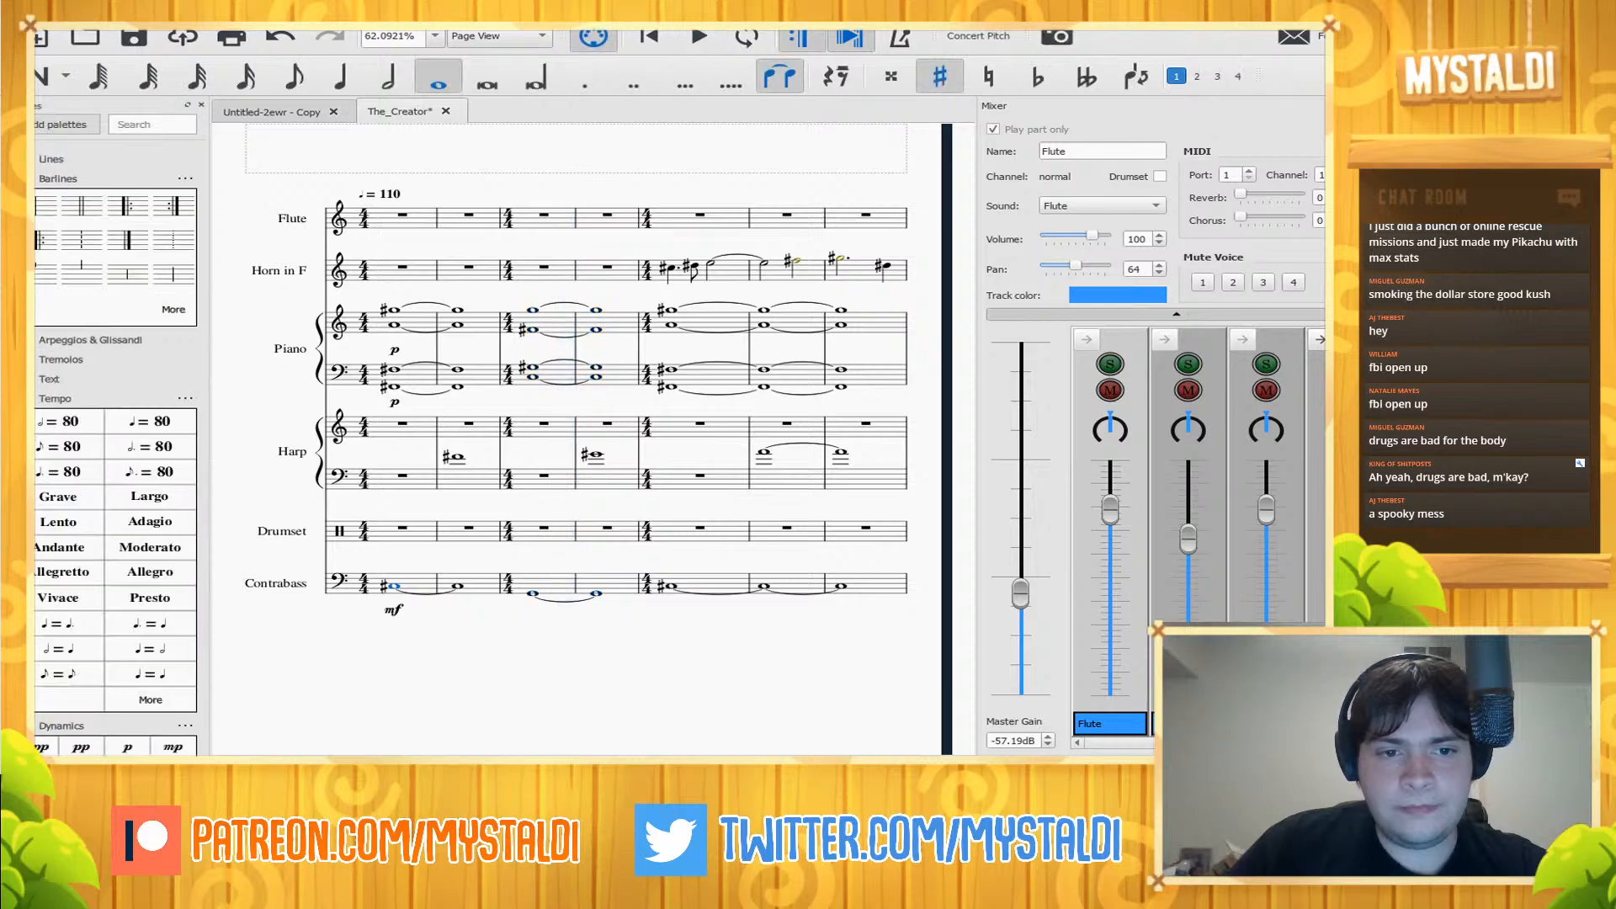
key("Delete")
left_click(538, 323)
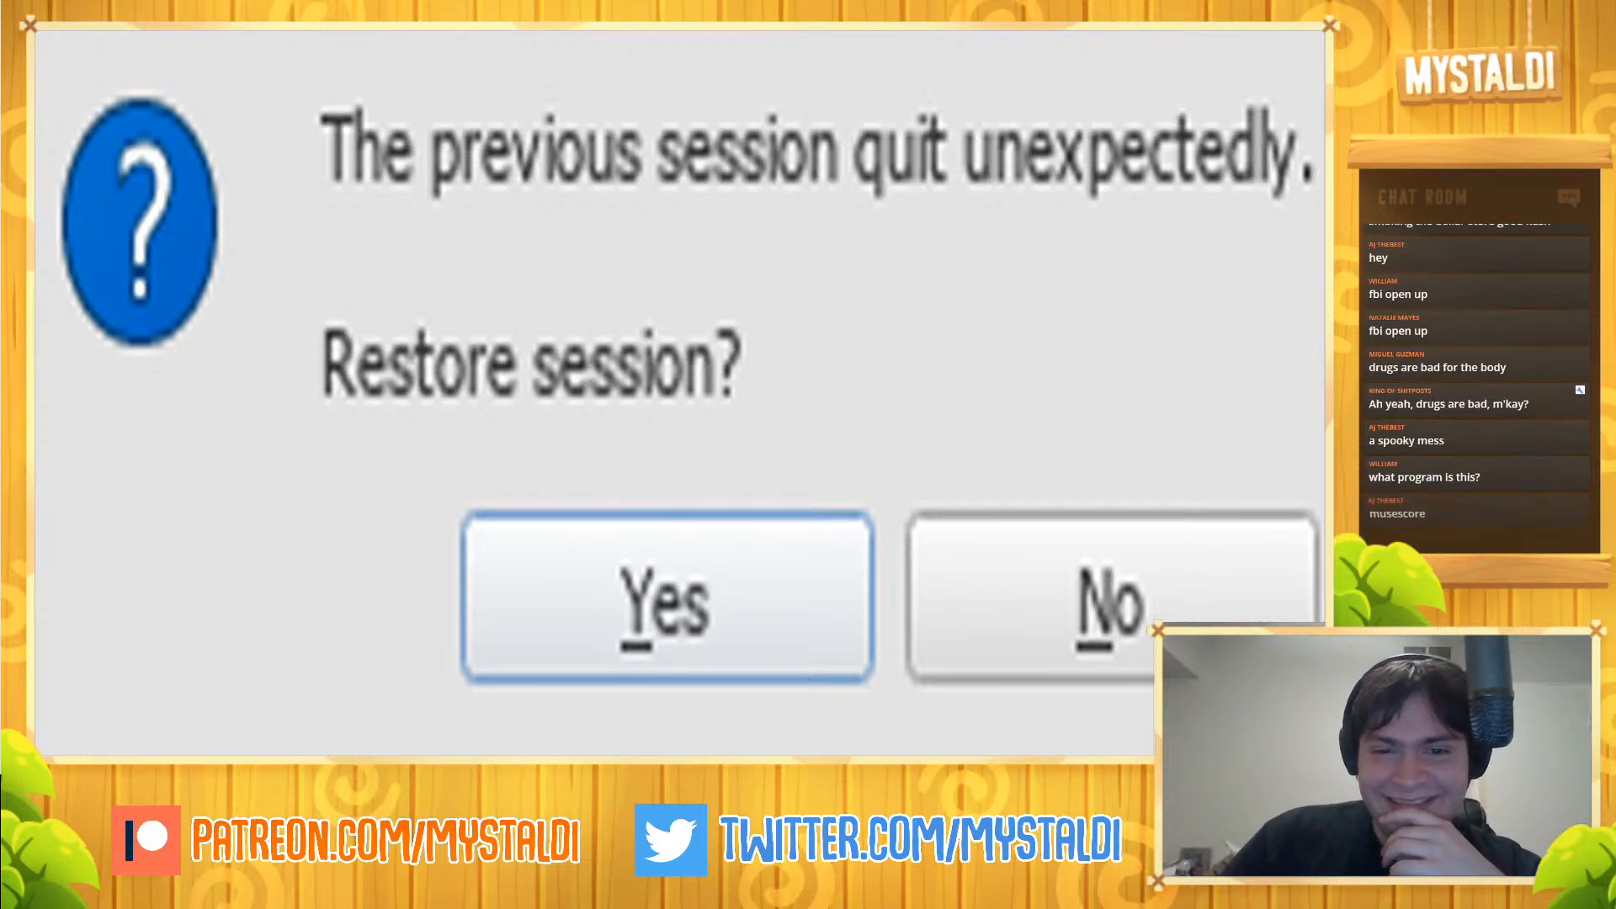
- Restore the previous session and briefly play the Untitled-2ewr - Copy score
key("Return")
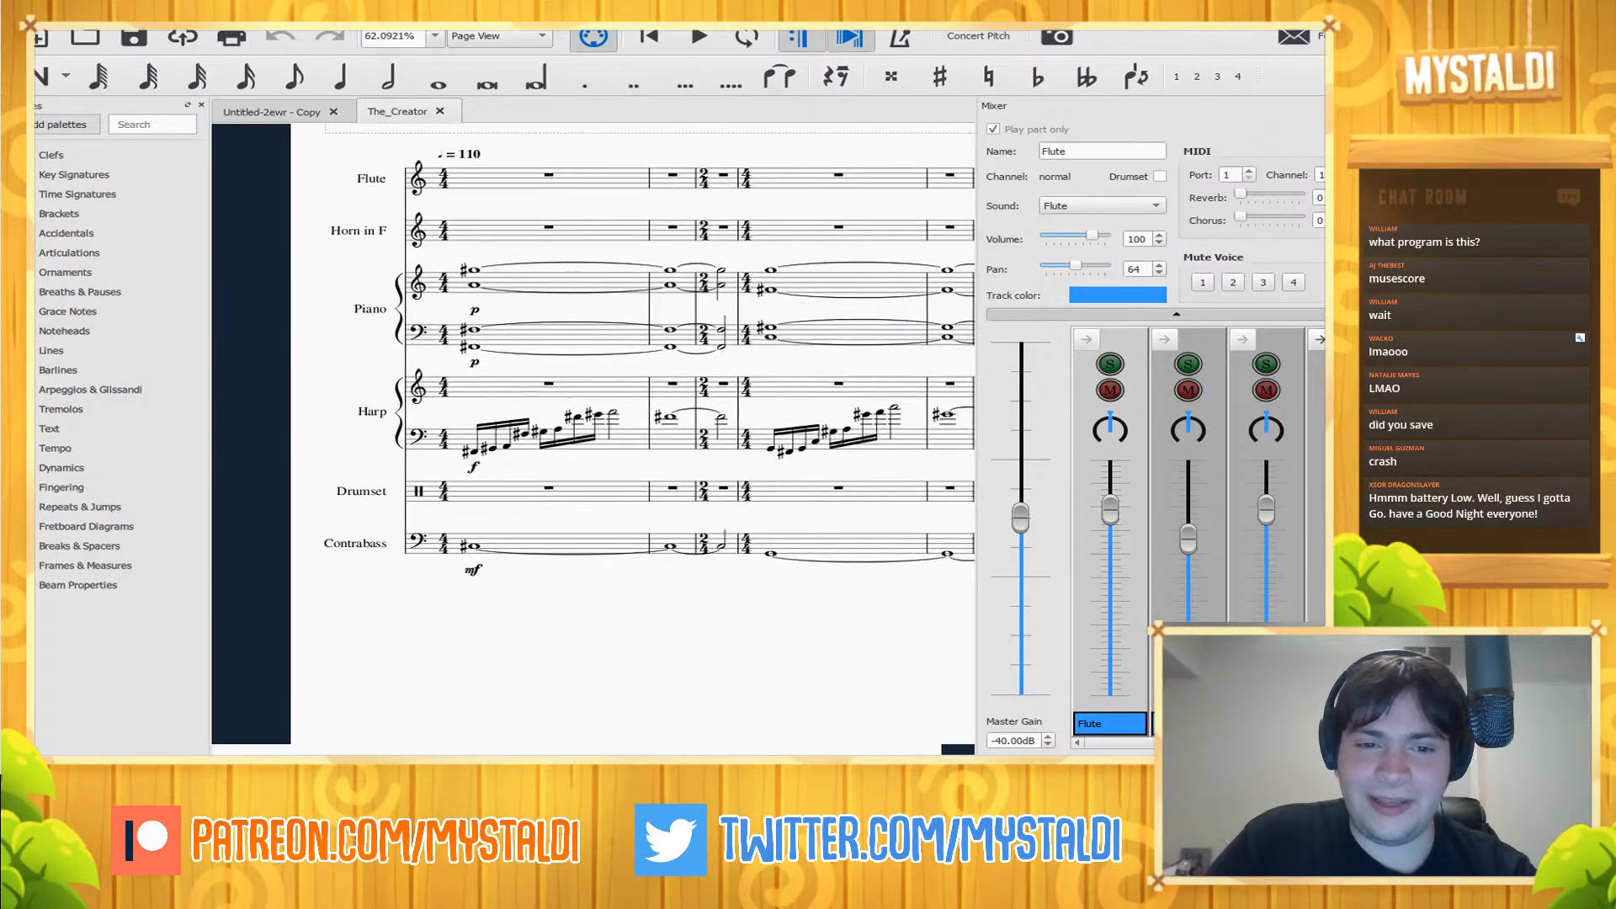
left_click(543, 442)
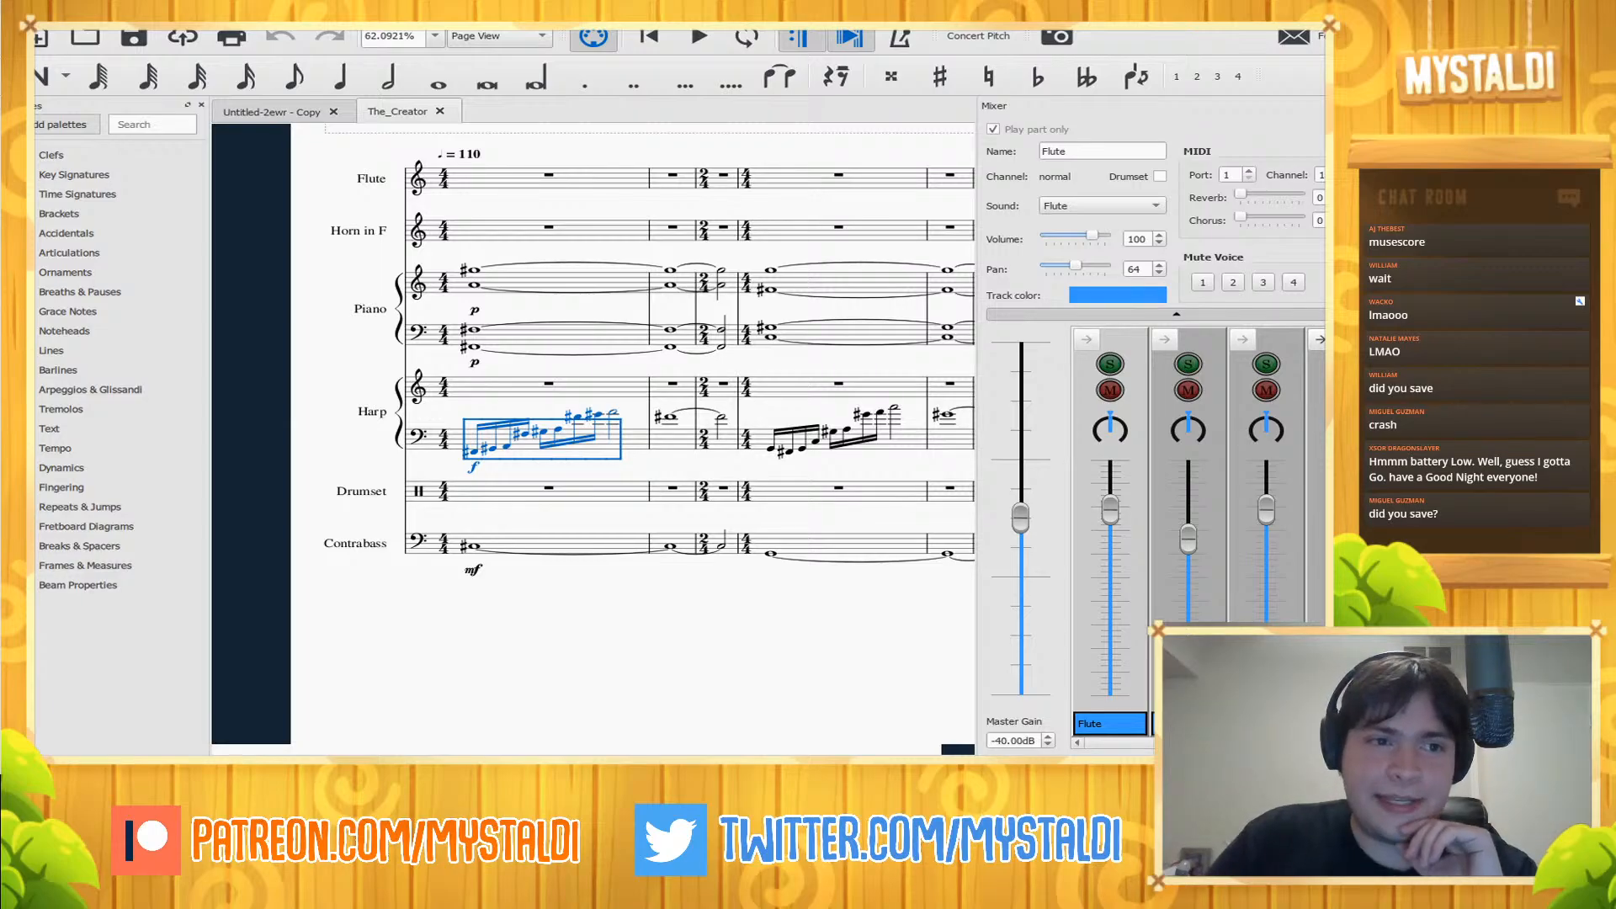
left_click(271, 111)
key("space")
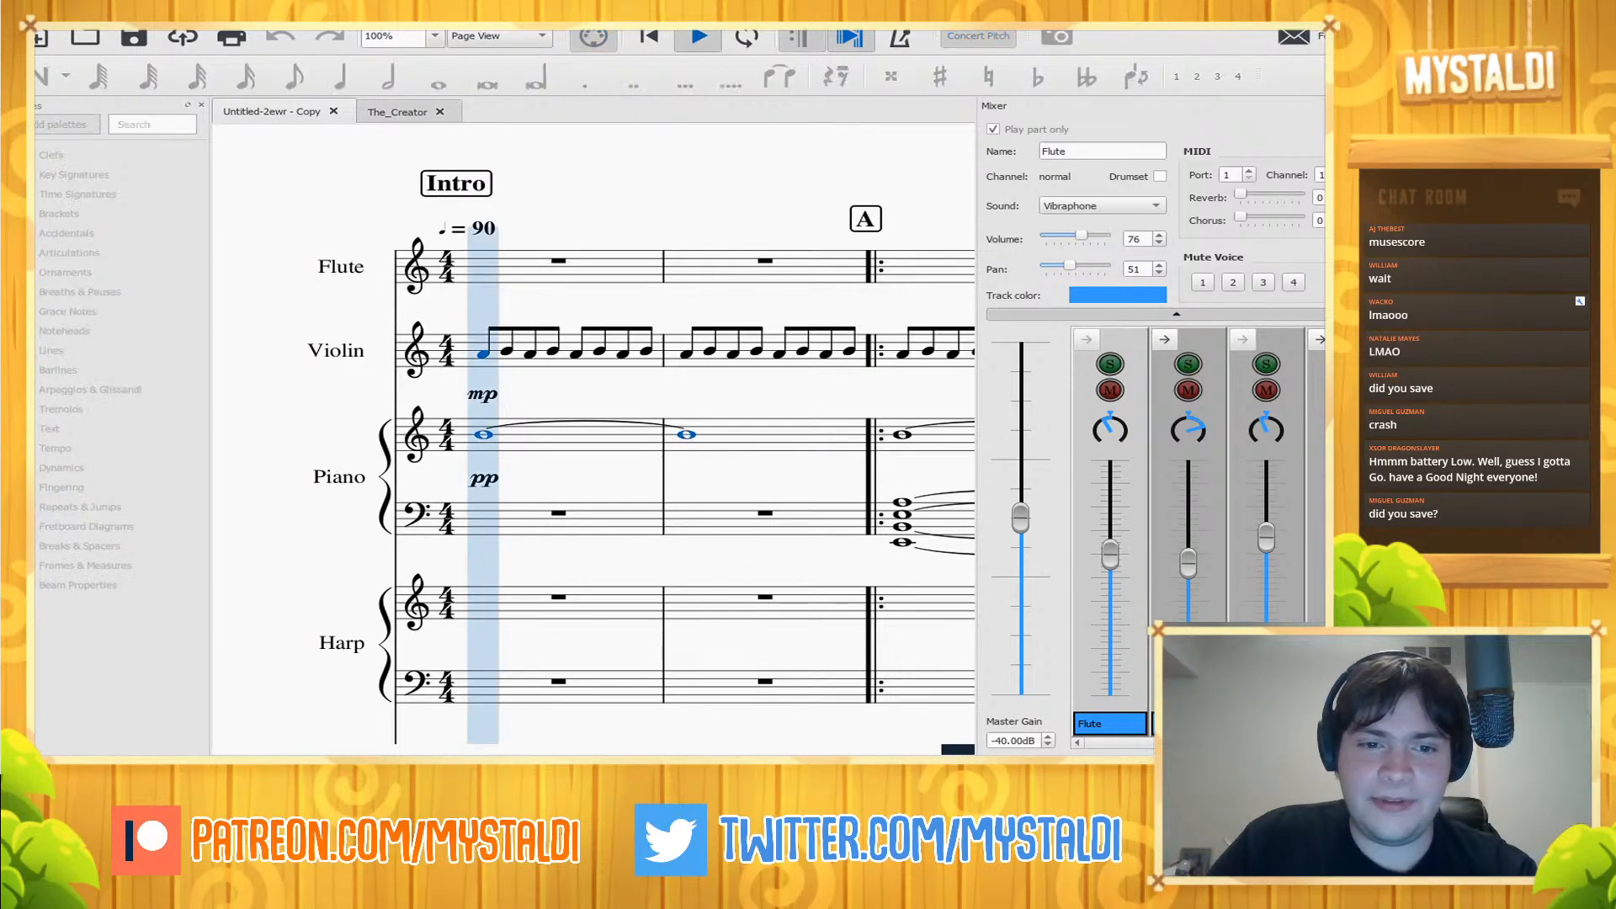
key("space")
- Look over the measures from 5 onward in Untitled-2ewr - Copy and close the Mixer
left_click_drag(741, 471, 469, 472)
scroll(594, 433, "down", 8, "ctrl")
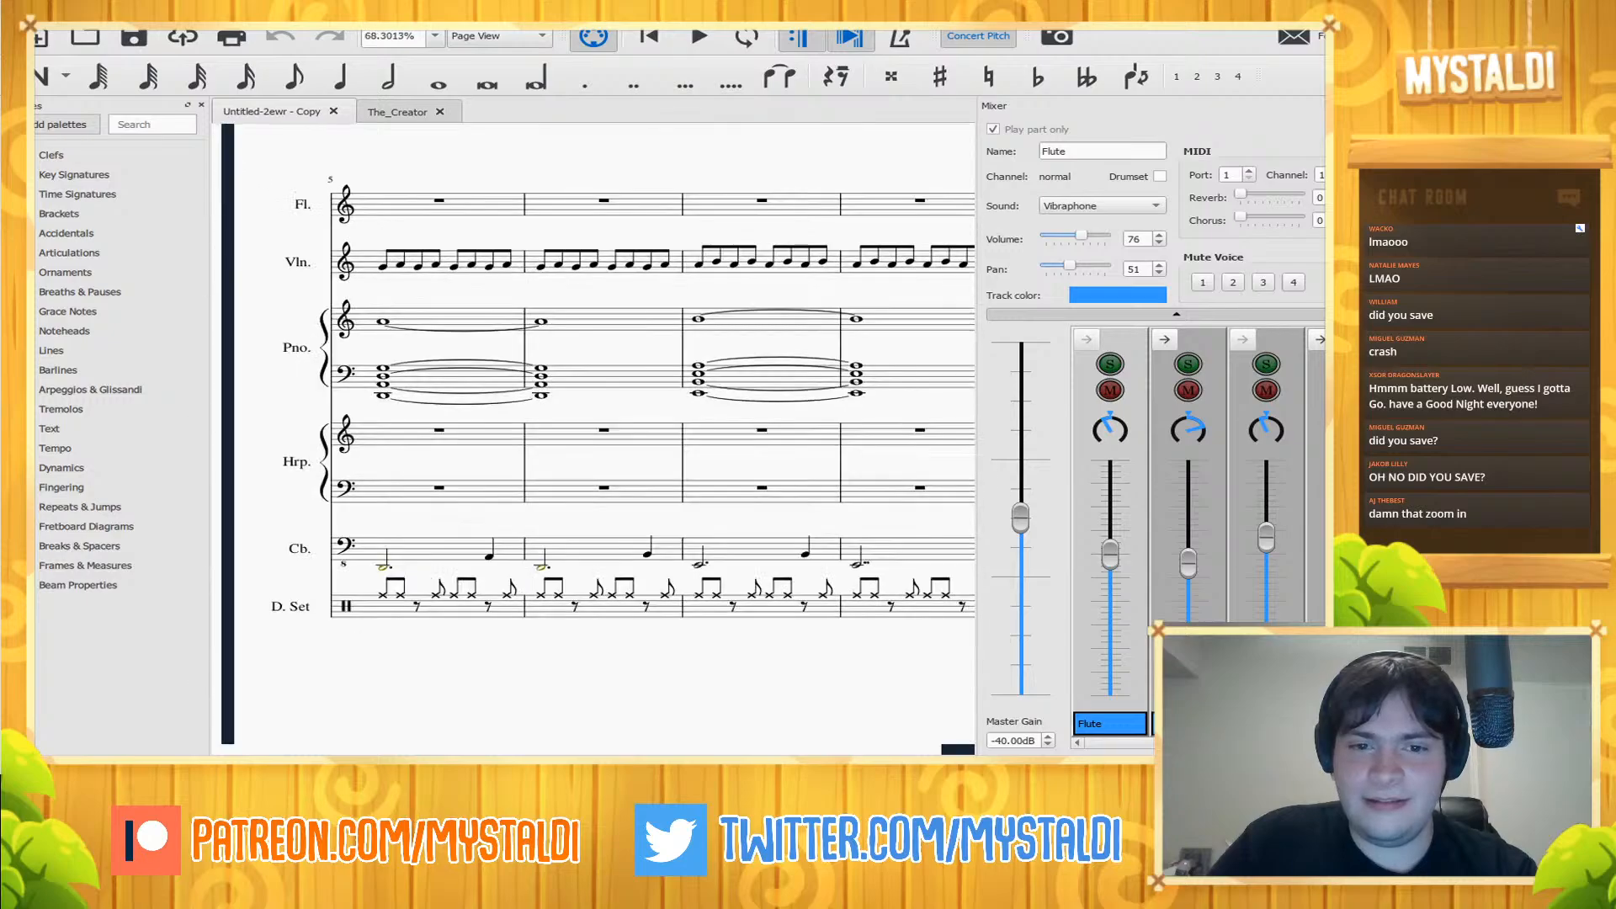
scroll(594, 434, "down", 4, "ctrl")
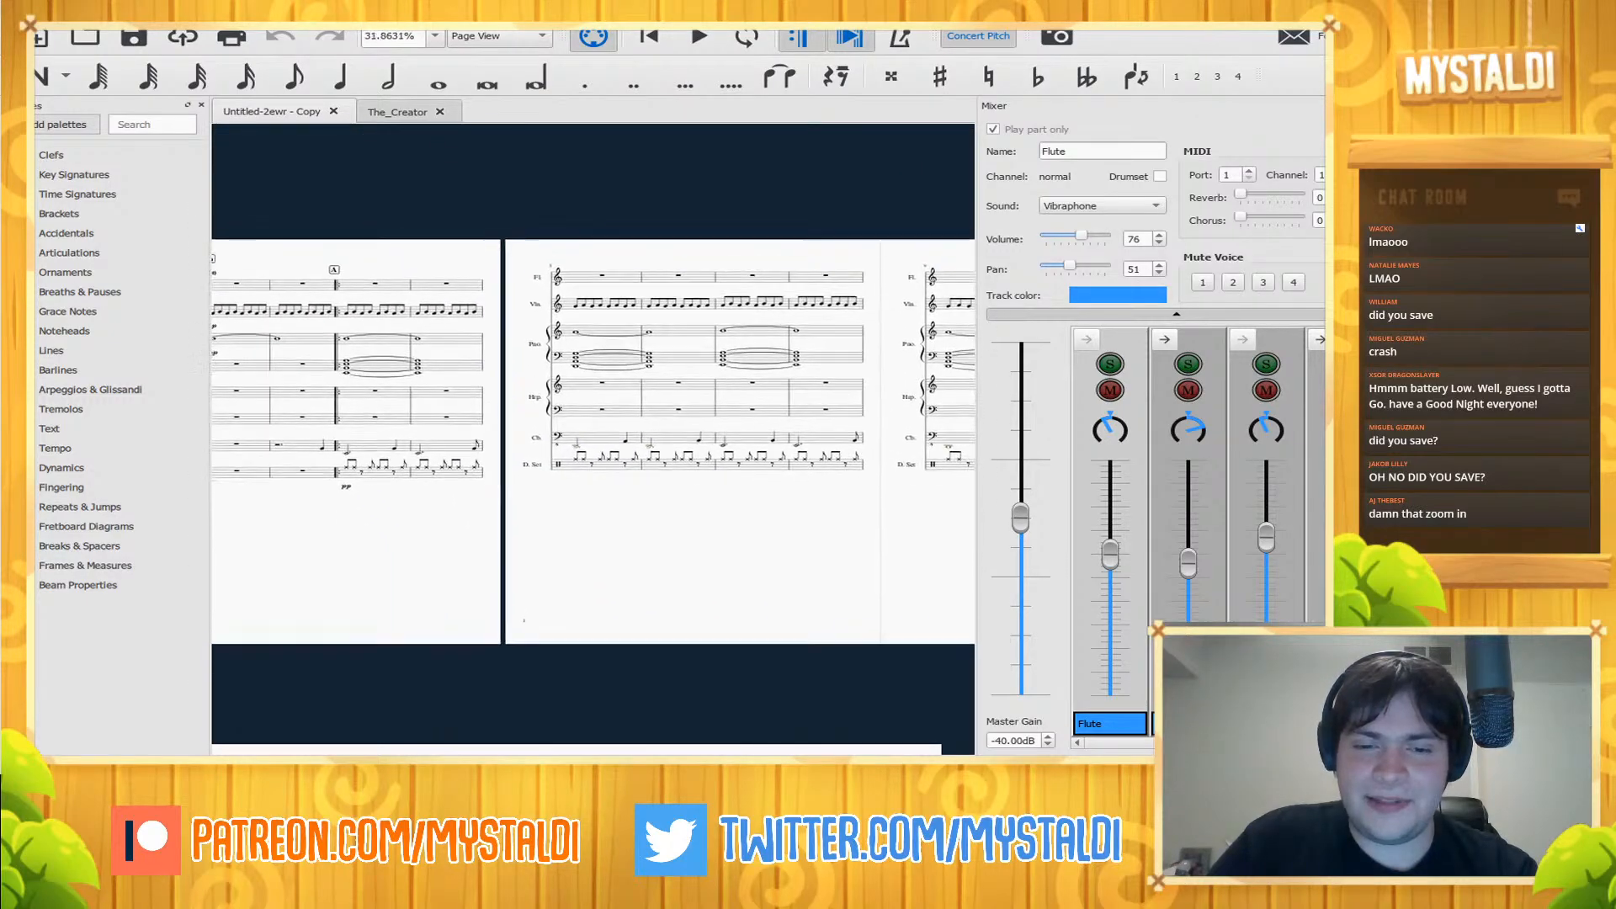
scroll(594, 434, "up", 10, "ctrl")
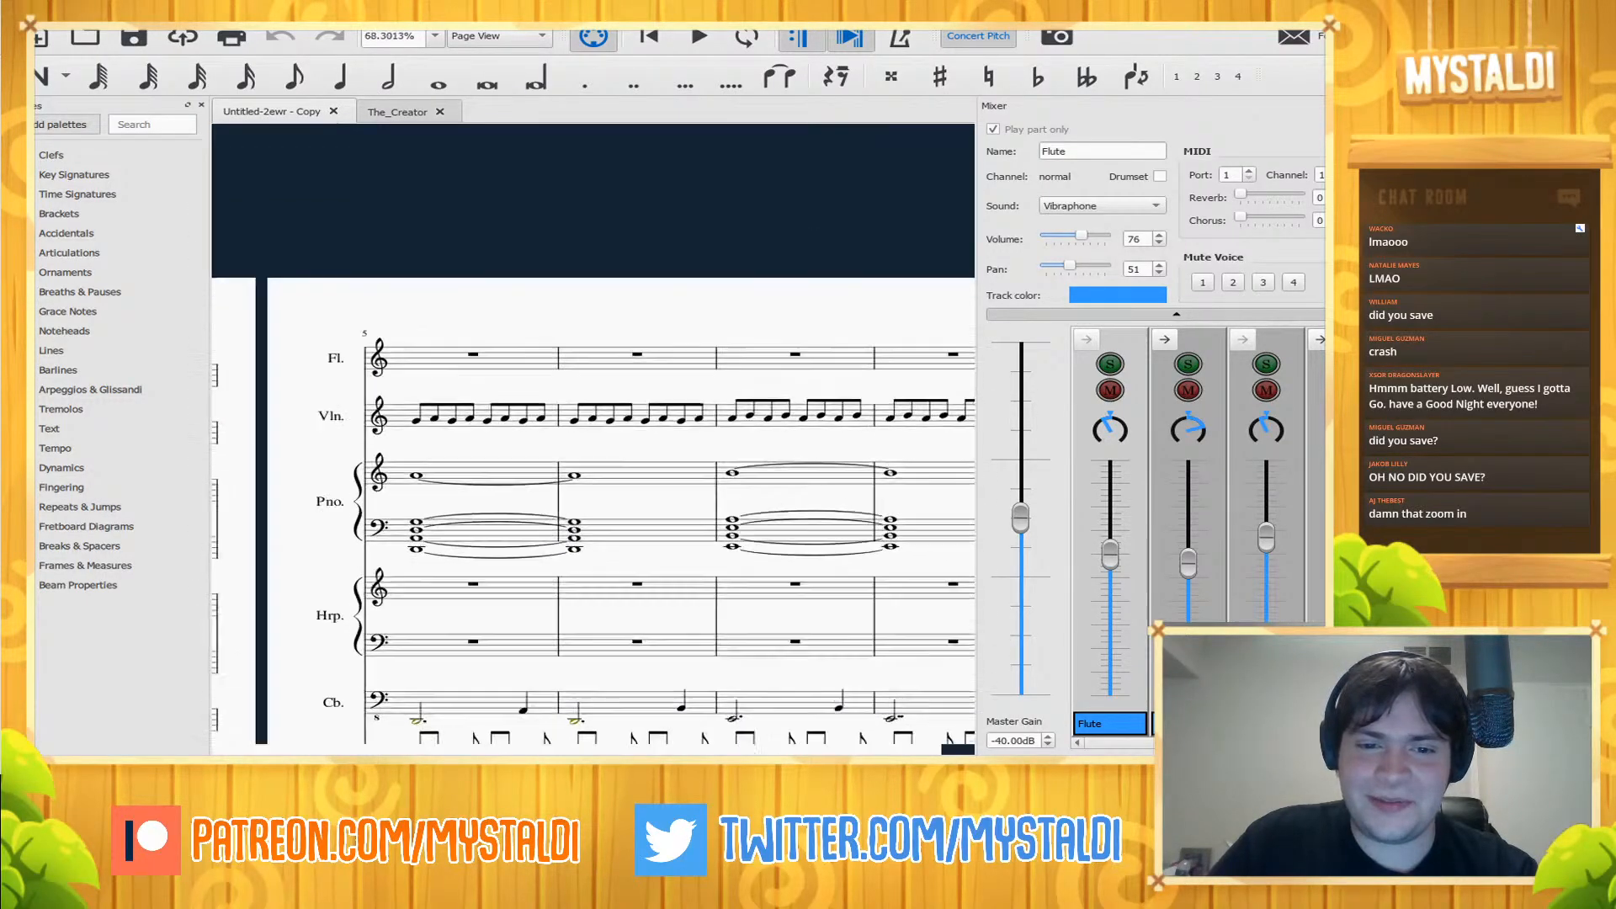
left_click_drag(623, 509, 563, 433)
key("F10")
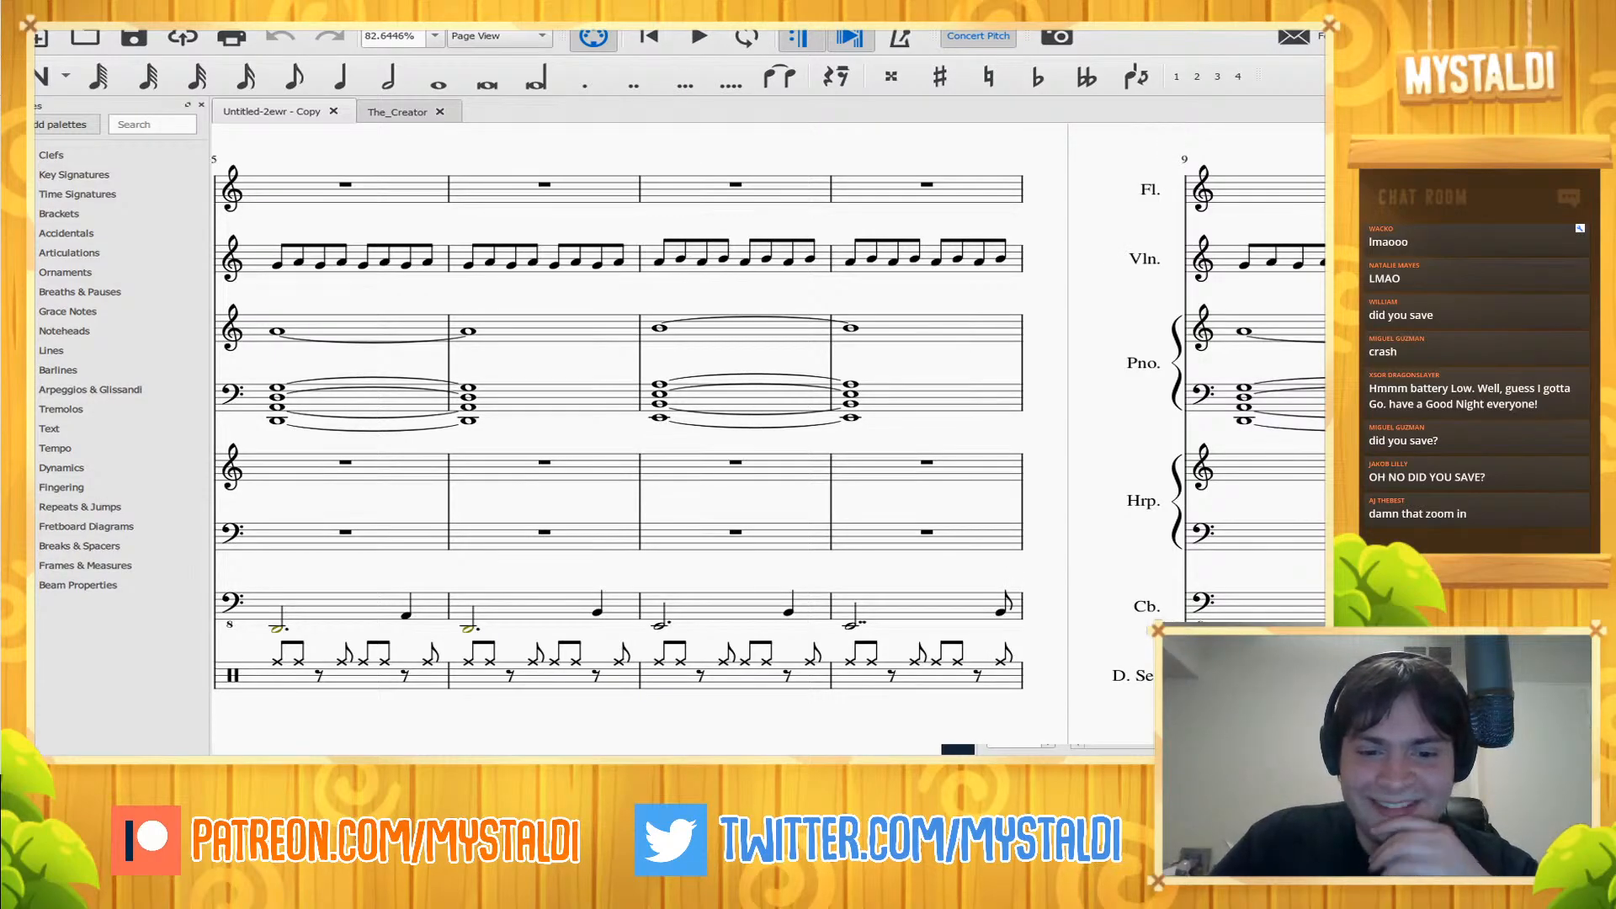
- In The_Creator, remove the first 2/4 measure and the redundant 4/4 time signature after it
key("ctrl+Tab")
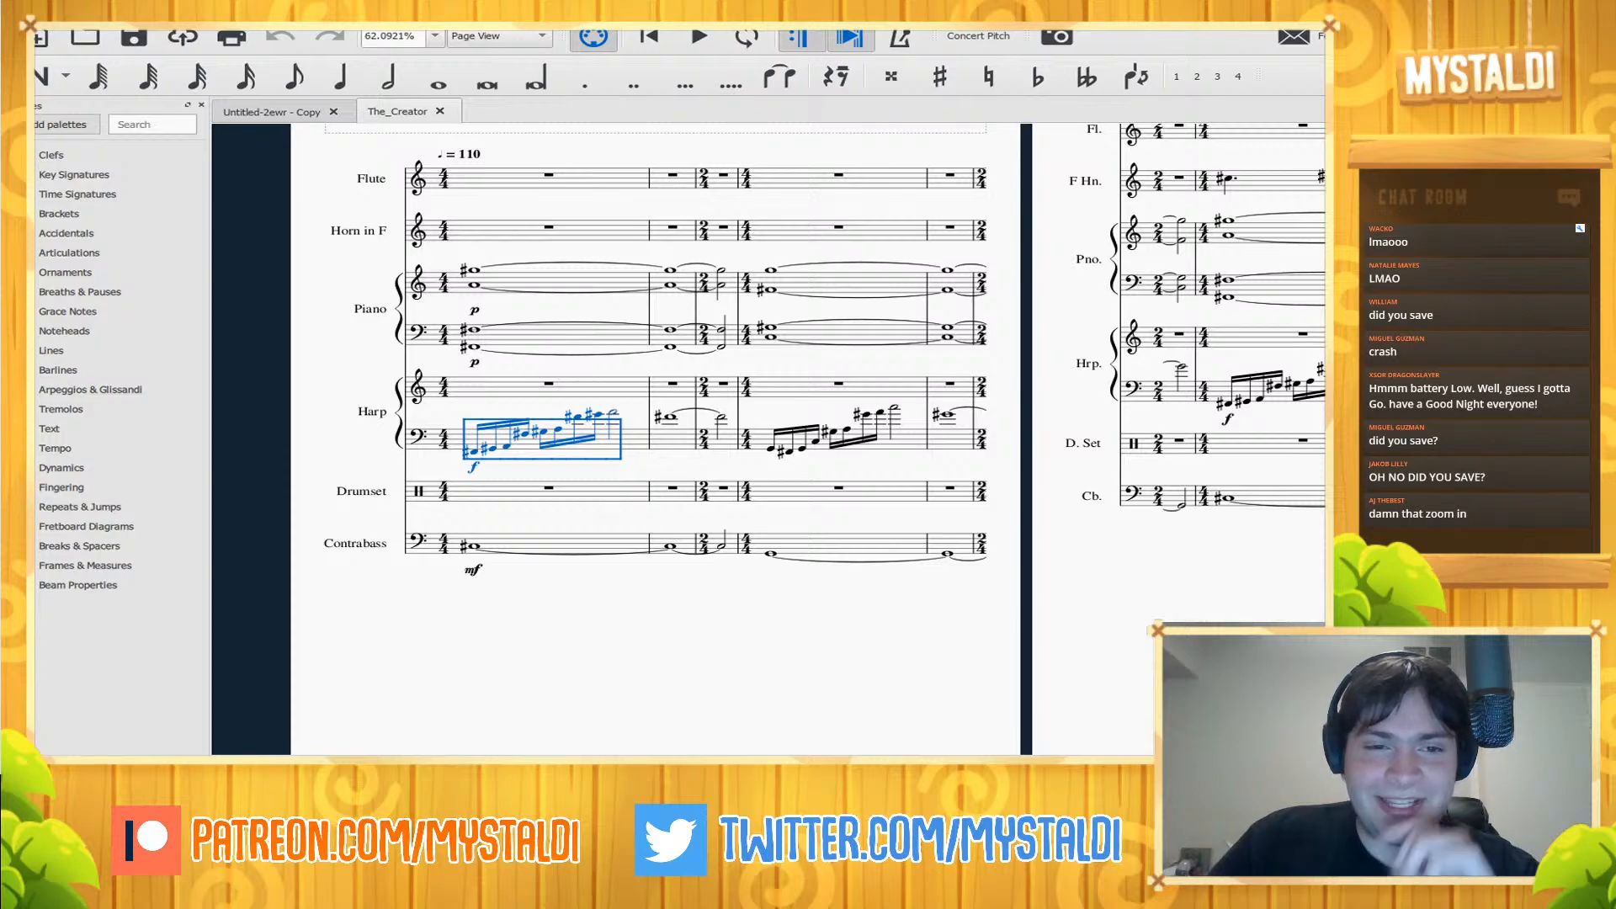
key("Escape")
left_click_drag(695, 379, 701, 375)
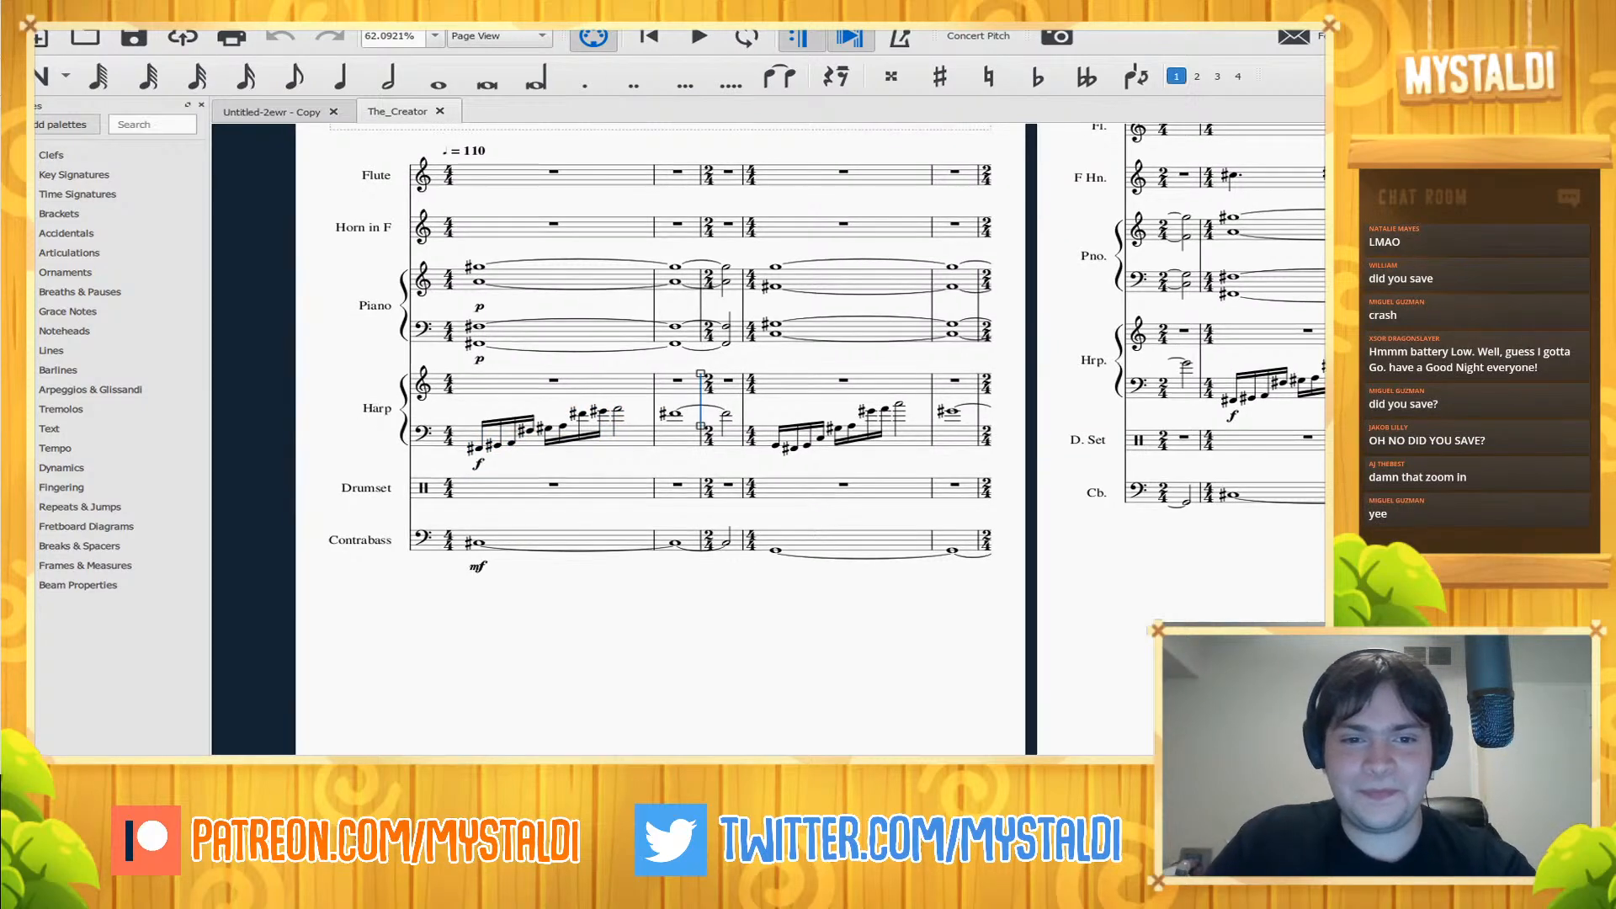
left_click(702, 349)
left_click(751, 384)
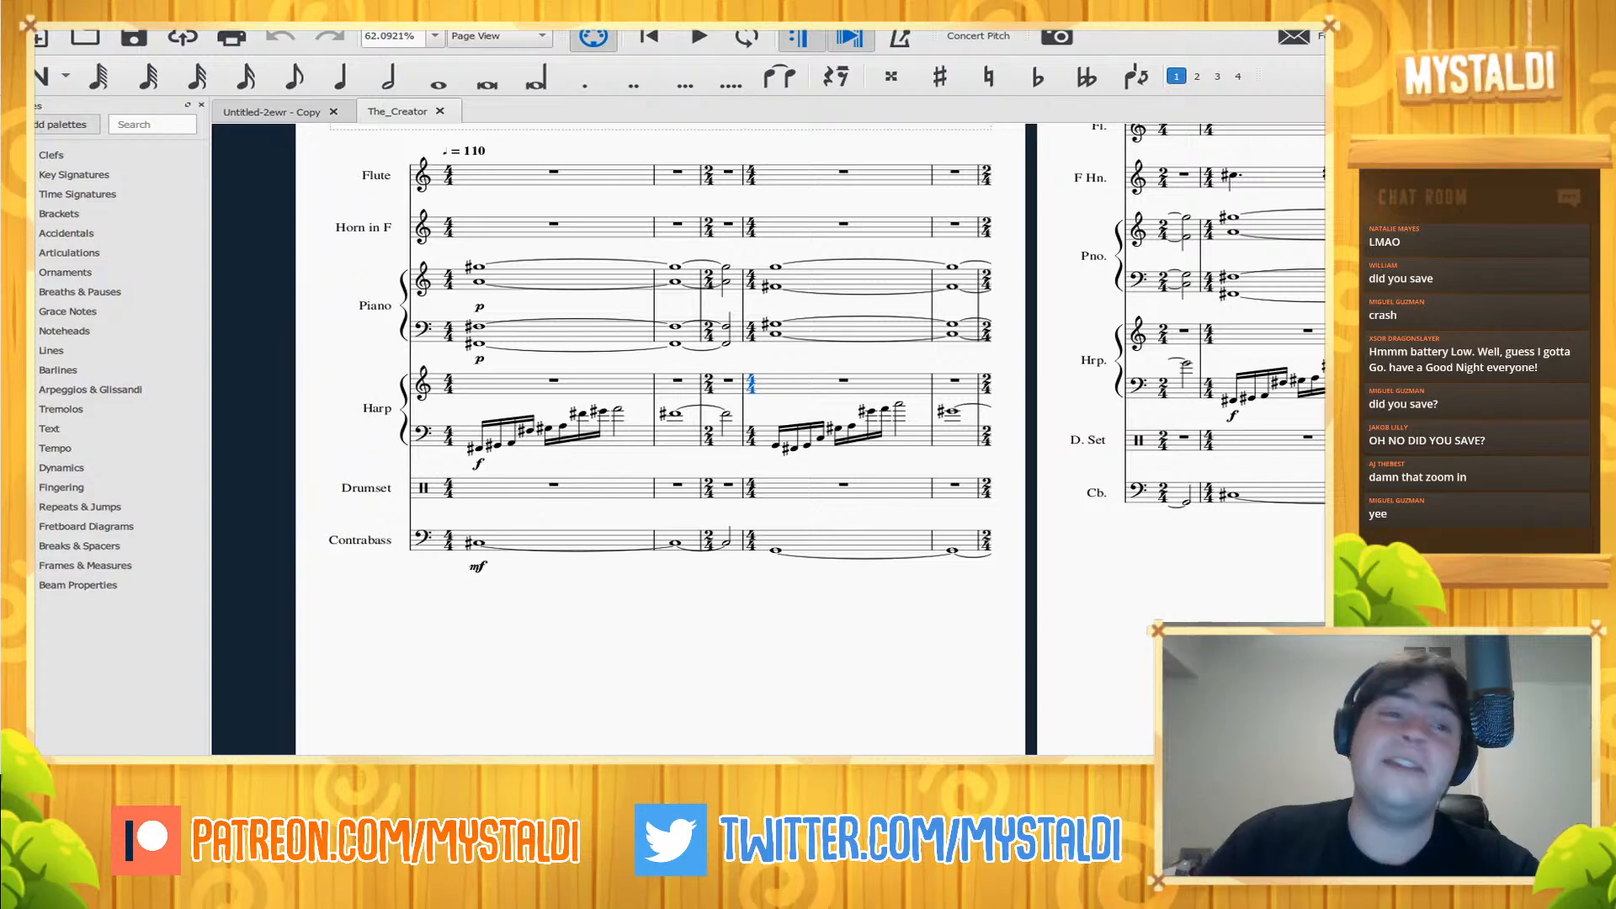
key("Escape")
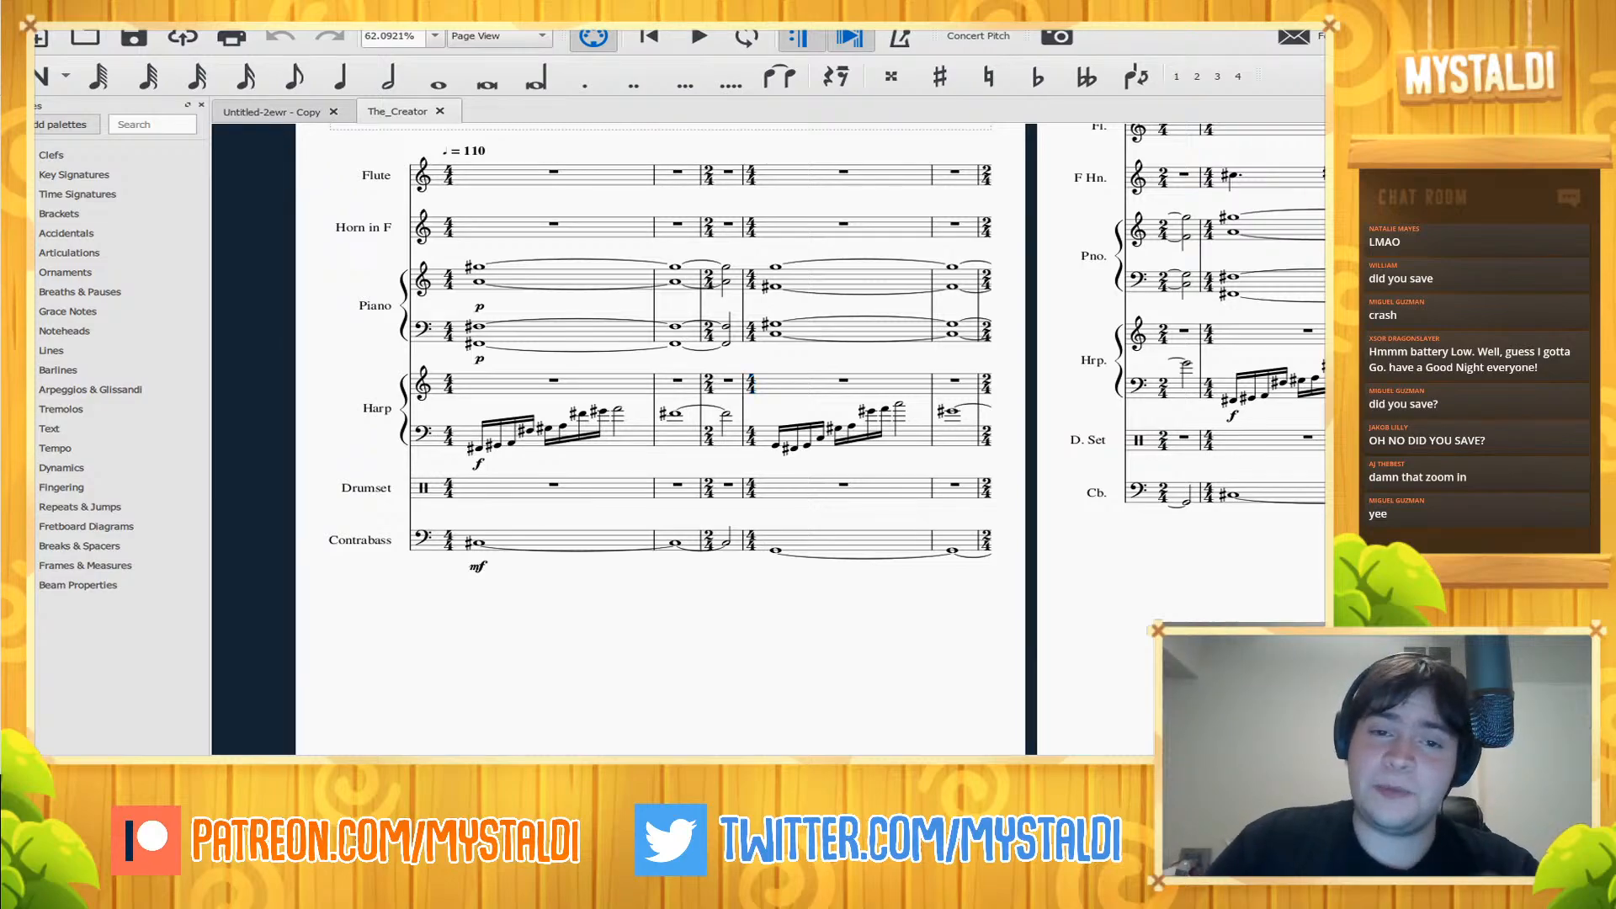
left_click(728, 172)
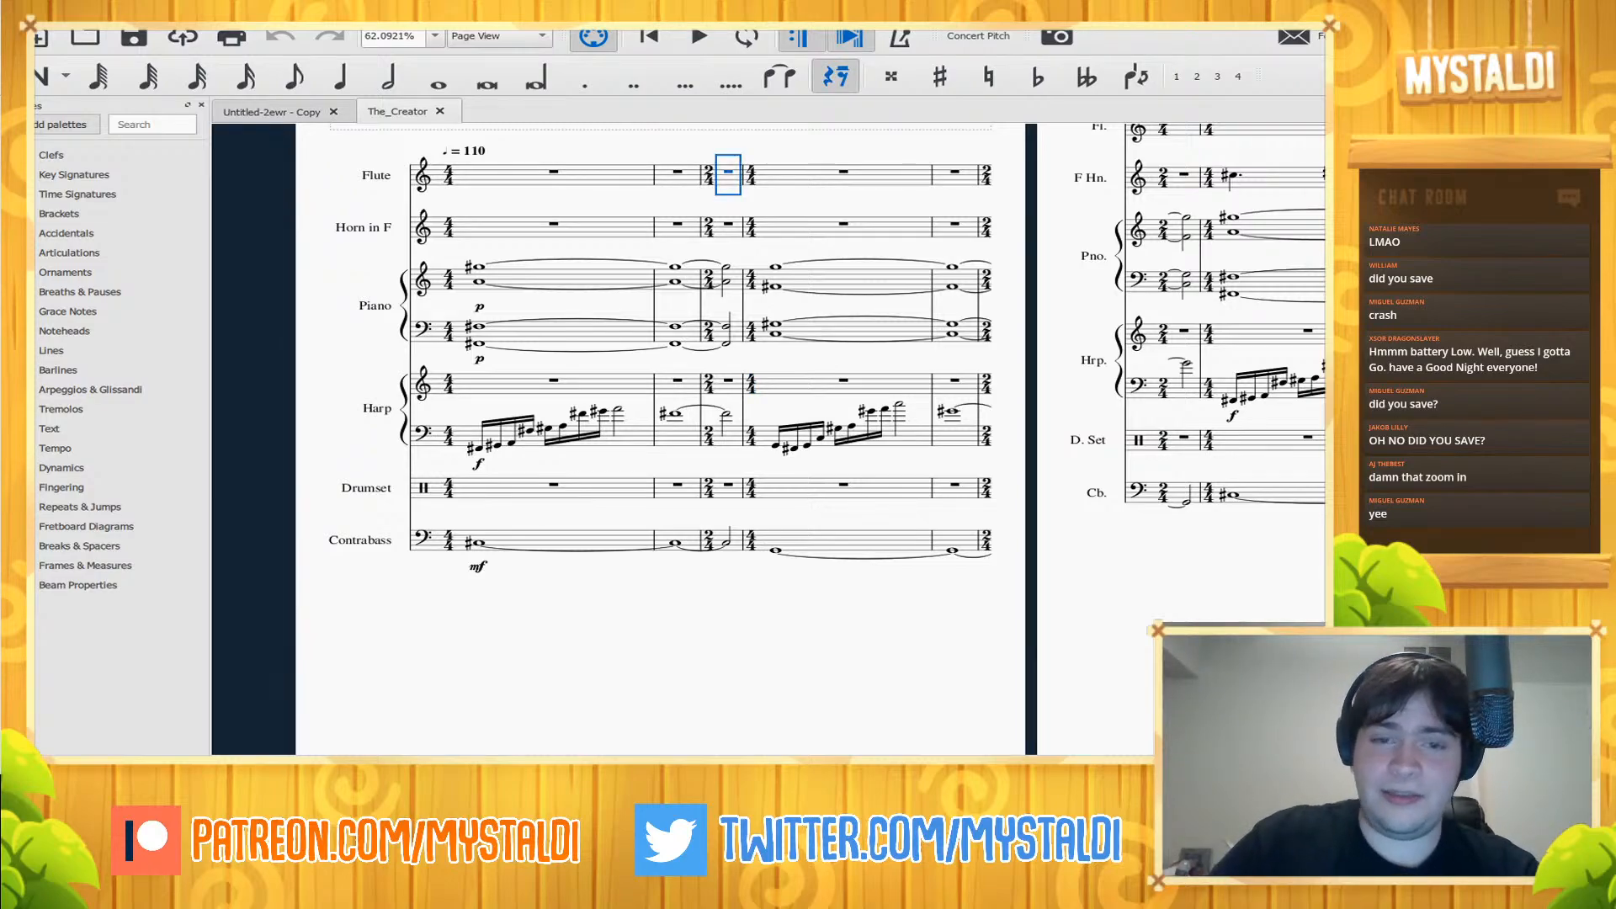
key("ctrl+Delete")
left_click(710, 175)
key("Delete")
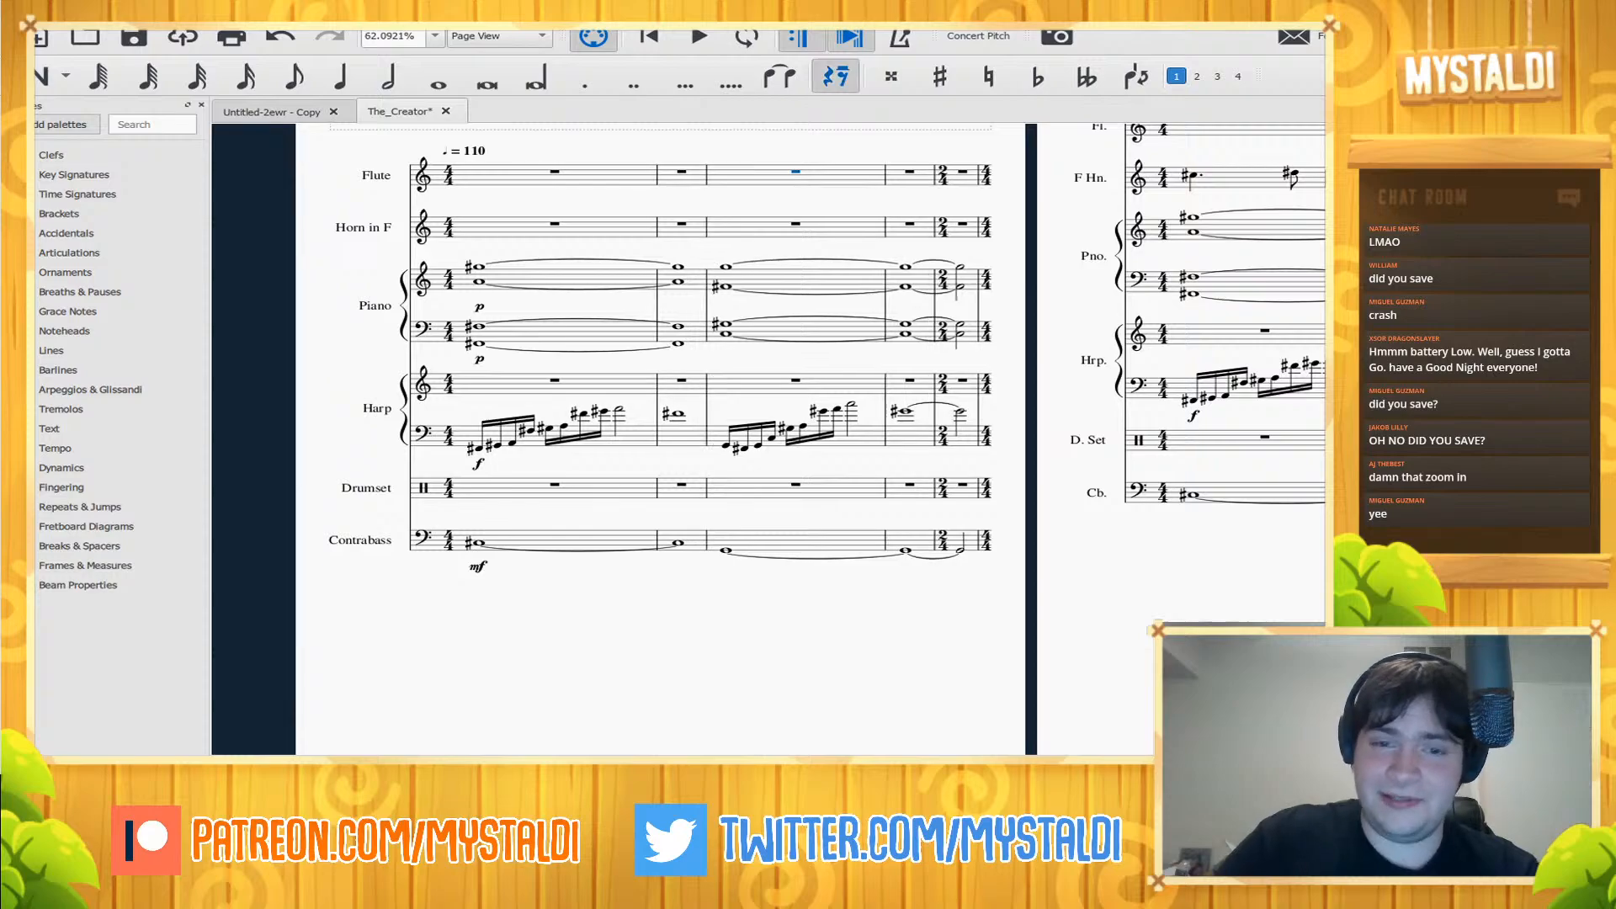
- Remove the remaining 2/4 measure before the horn's entrance and the redundant 4/4 time signature that follows
left_click(943, 280)
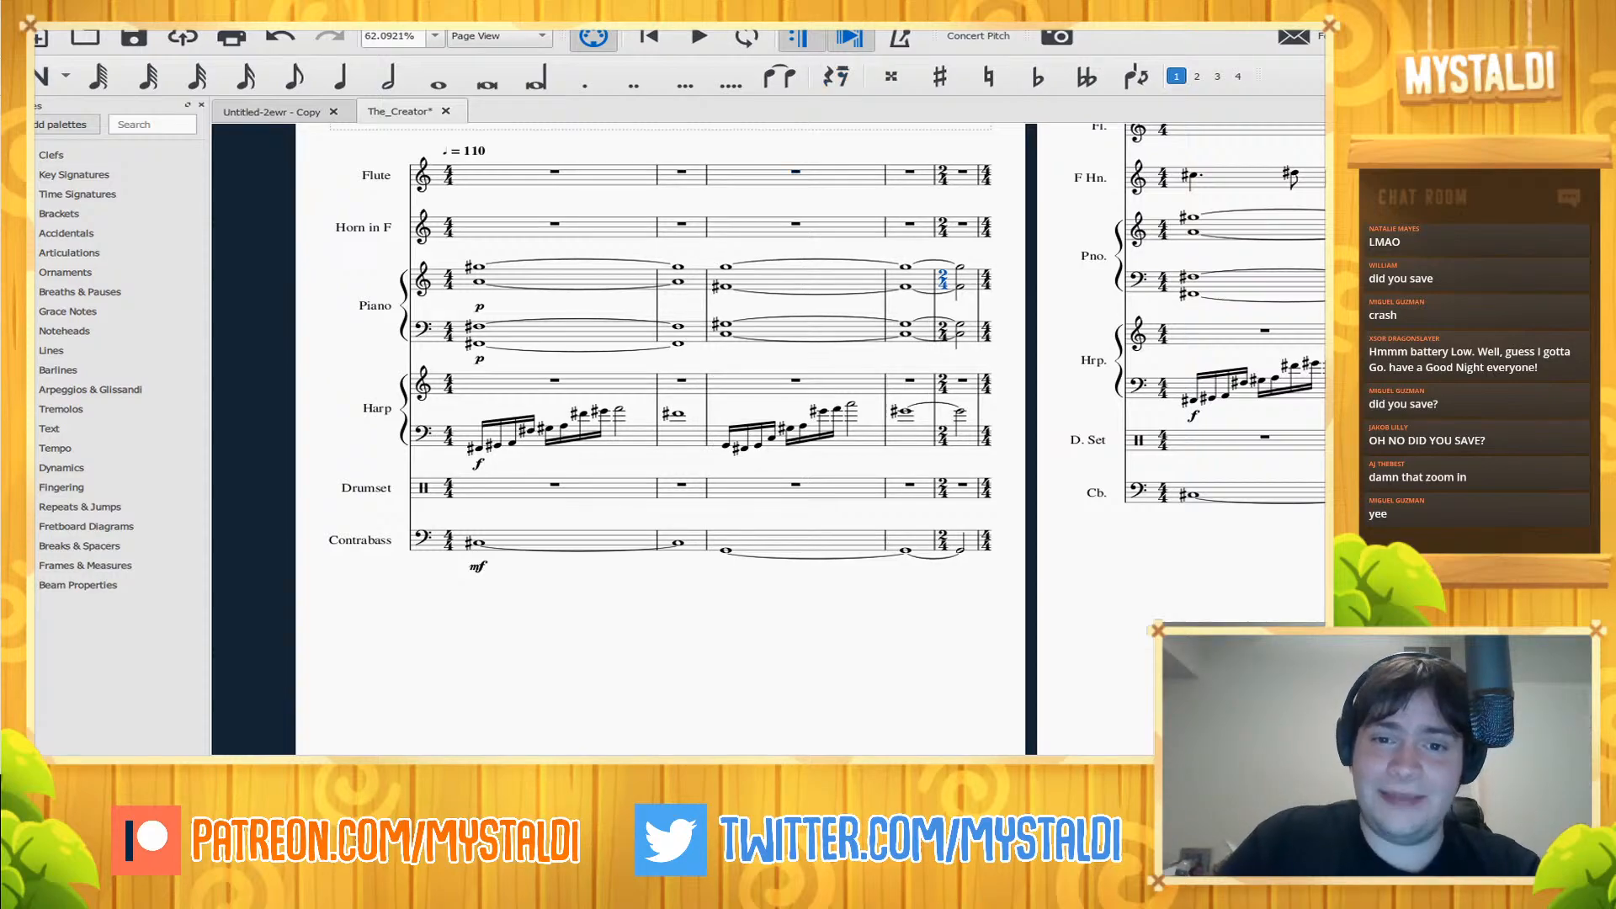
left_click(970, 176)
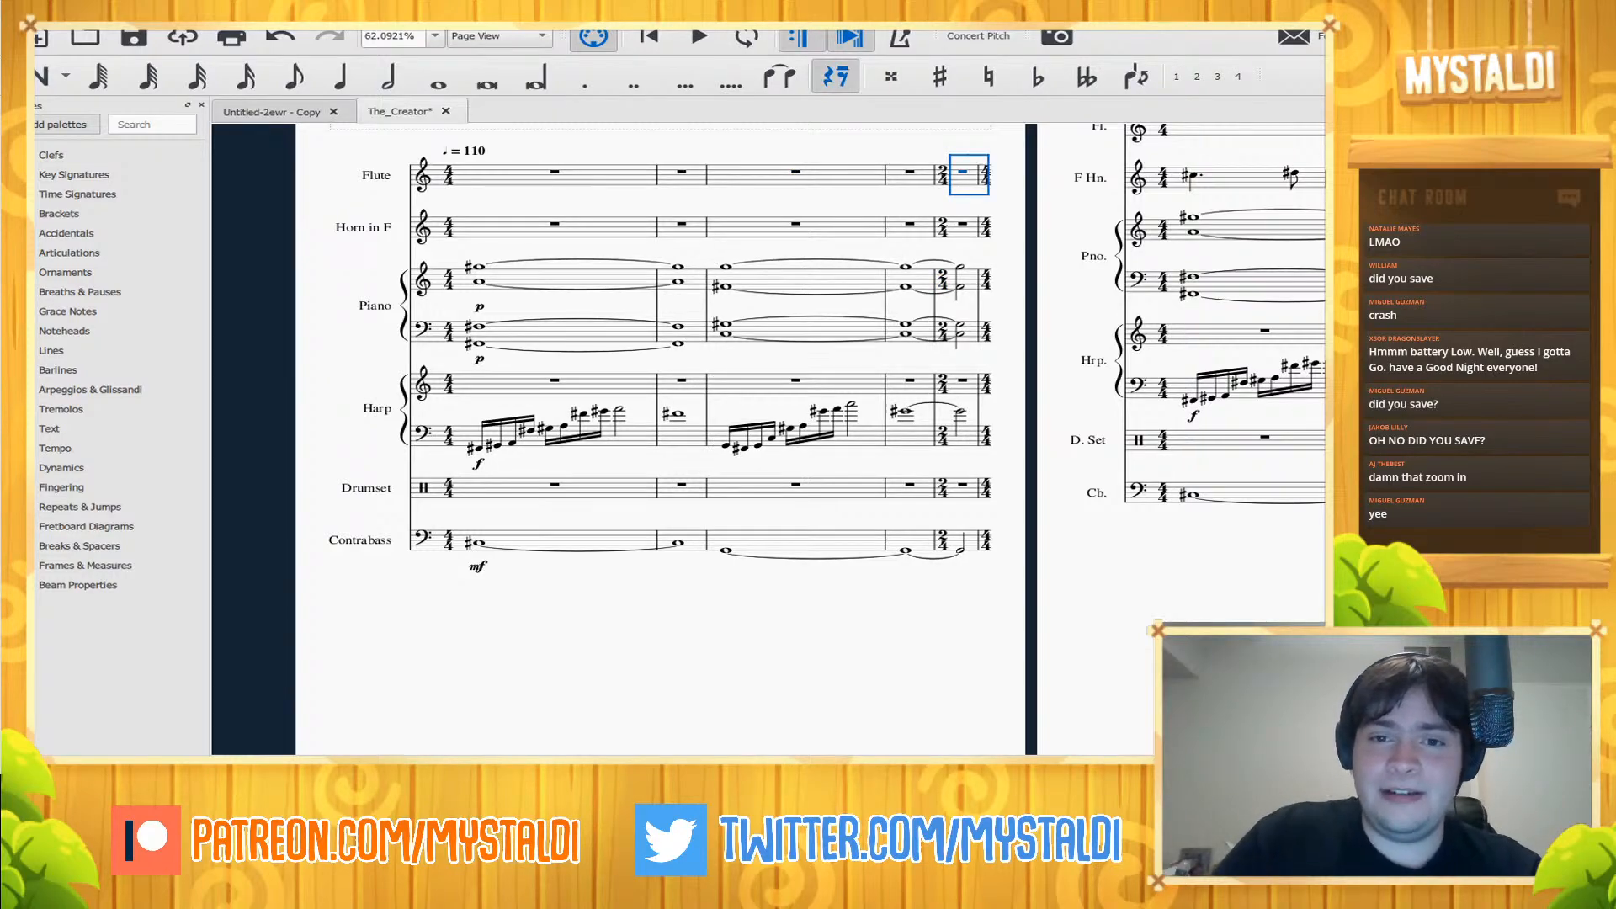
key("ctrl+Delete")
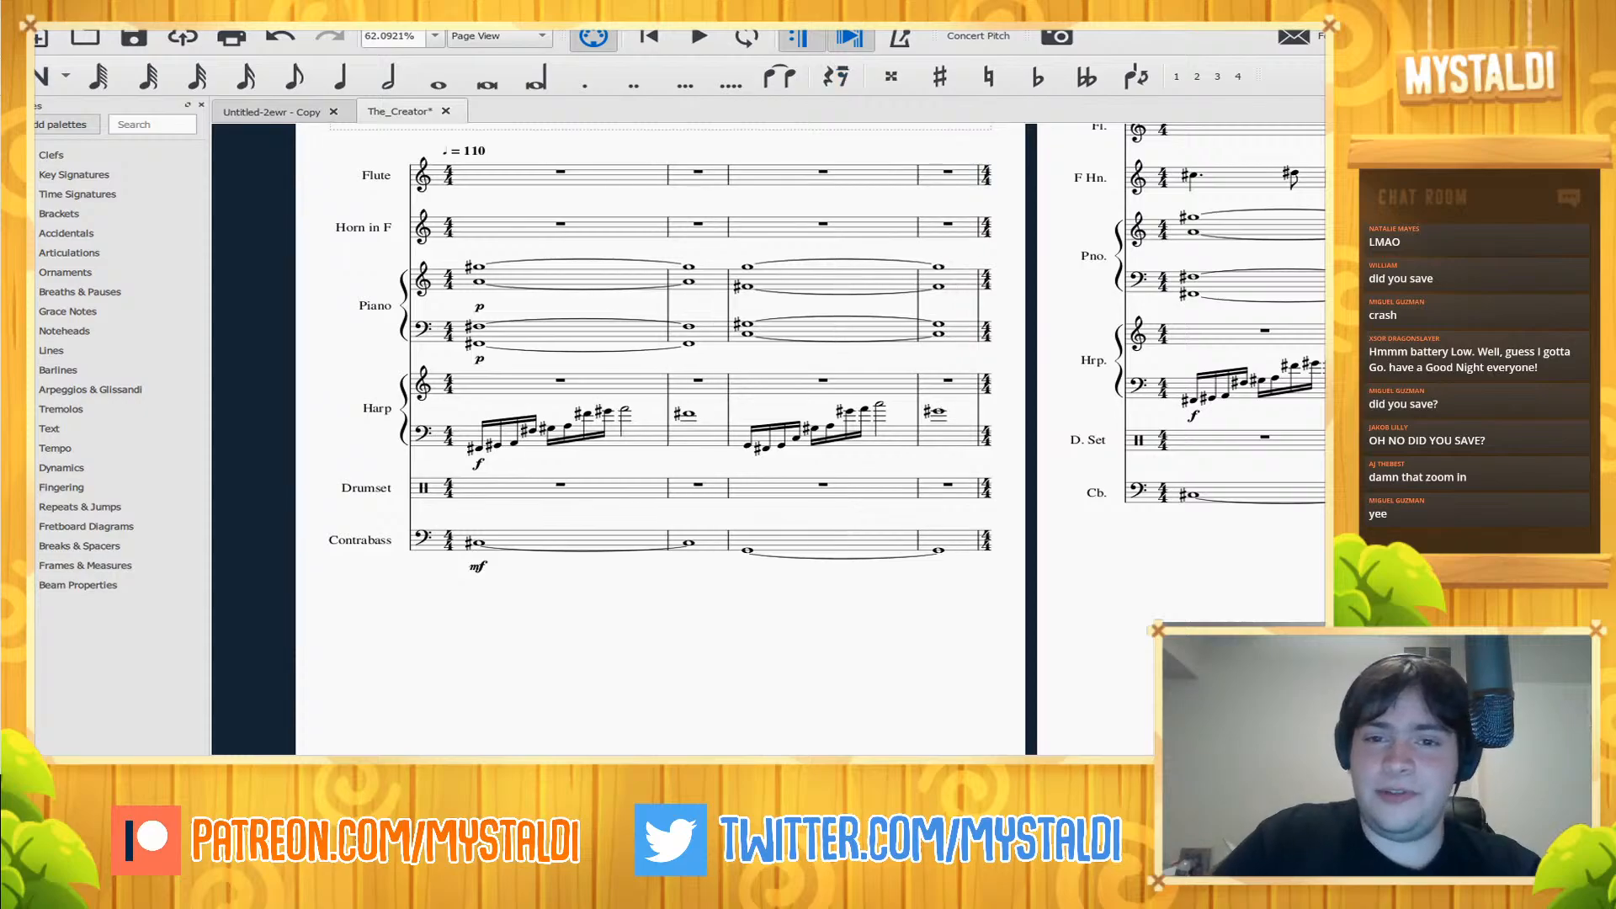
key("n")
key("0")
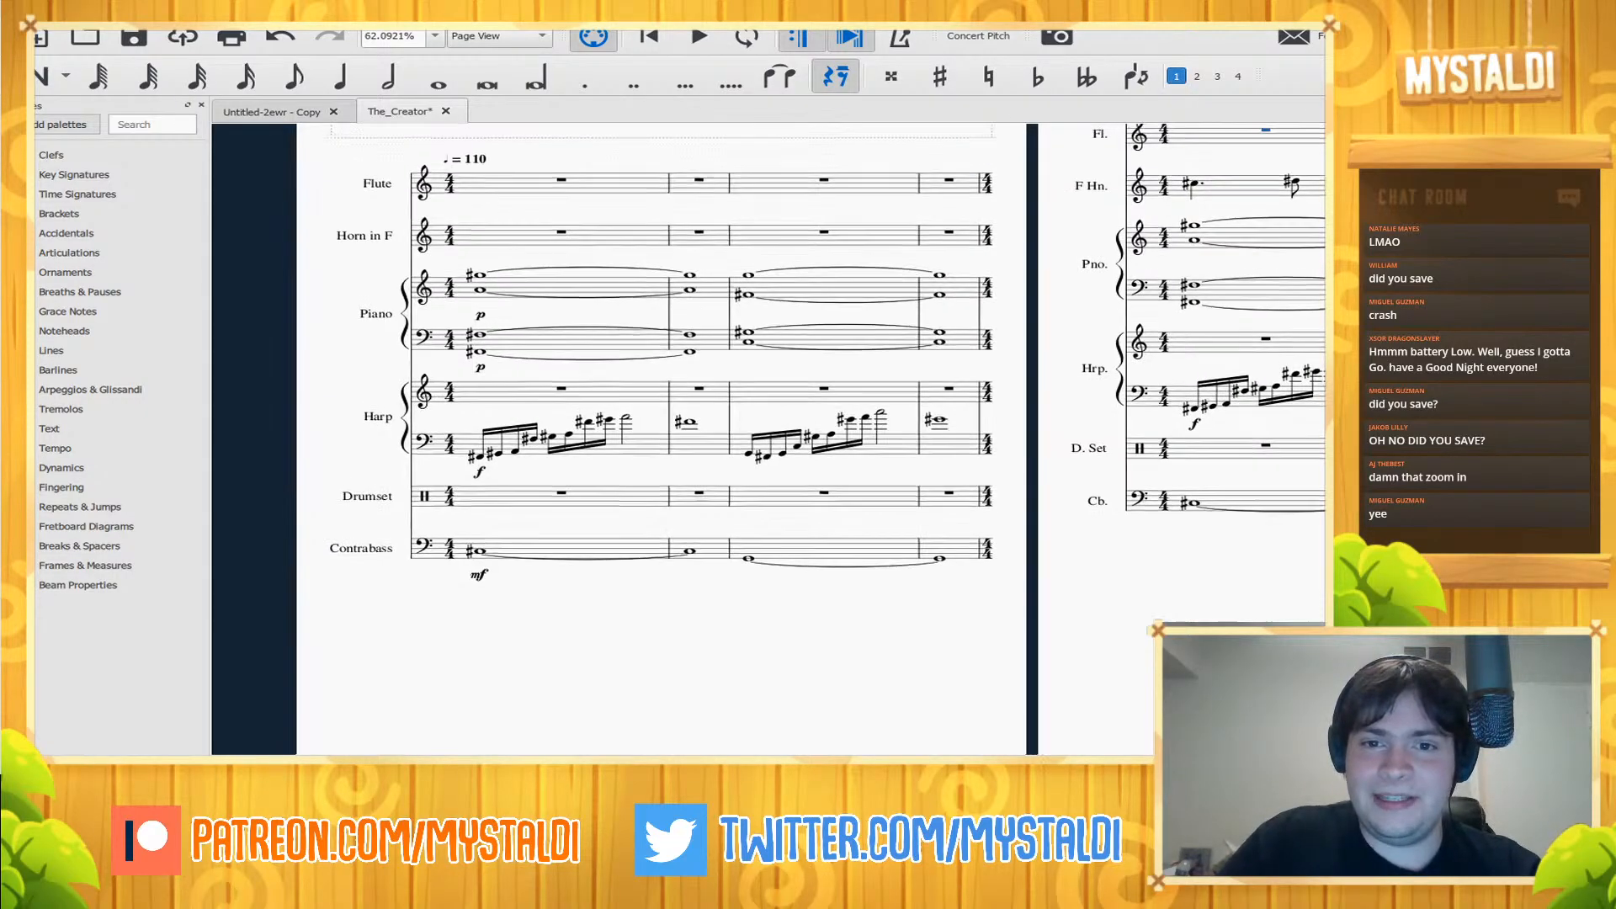
left_click(946, 232)
key("Delete")
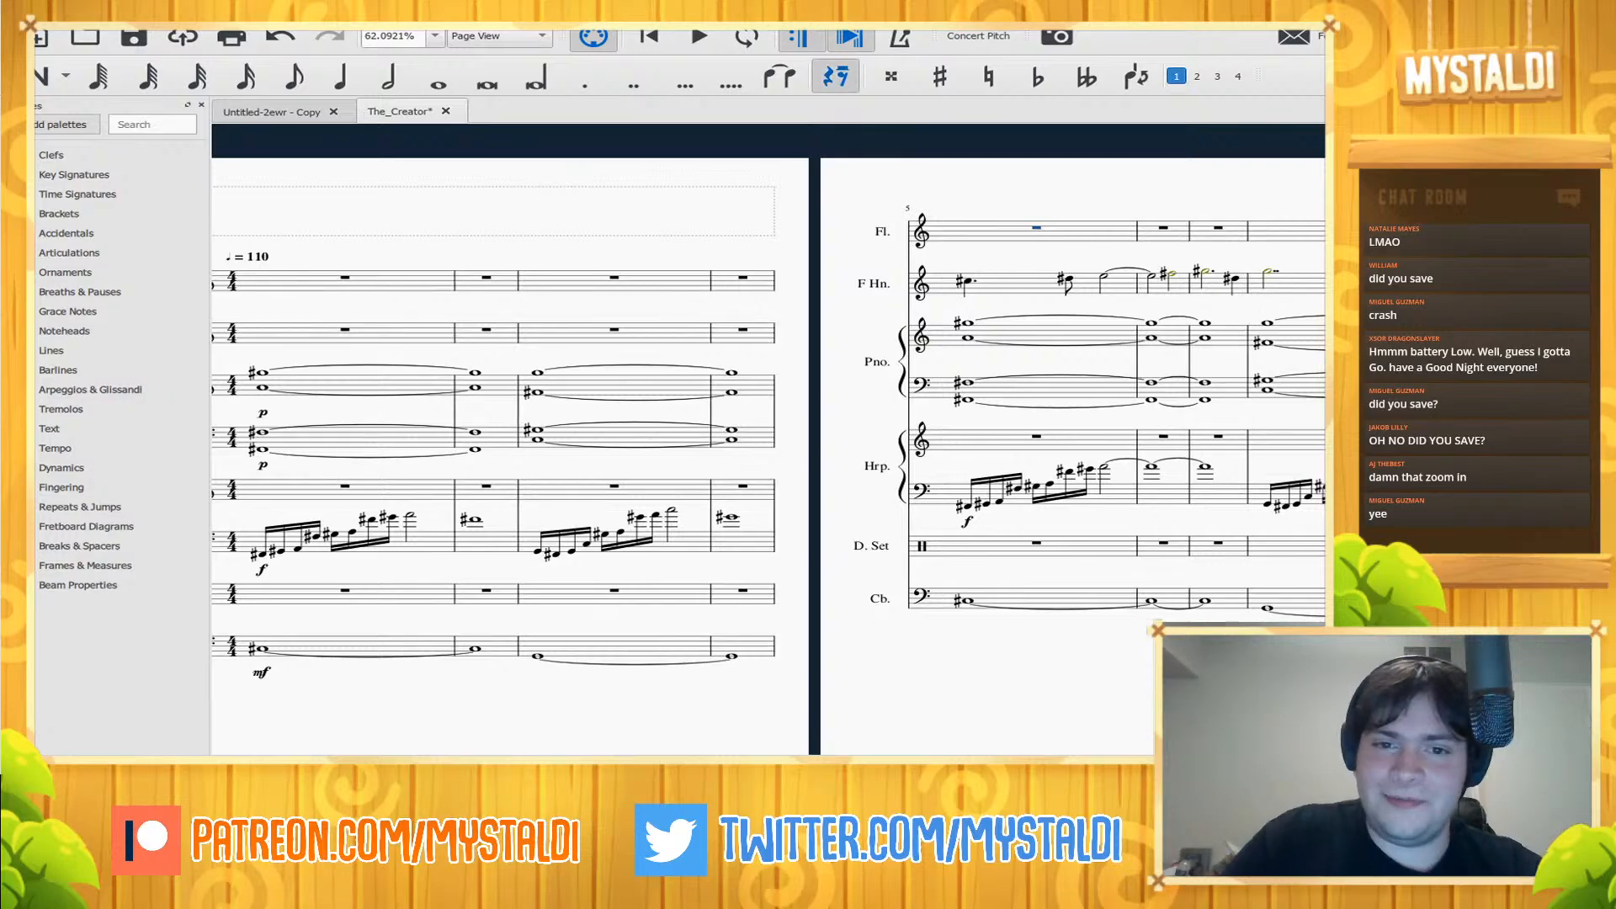
- Delete the harp's sixteenth-note runs in the first and third measures
scroll(766, 437, "left", 3)
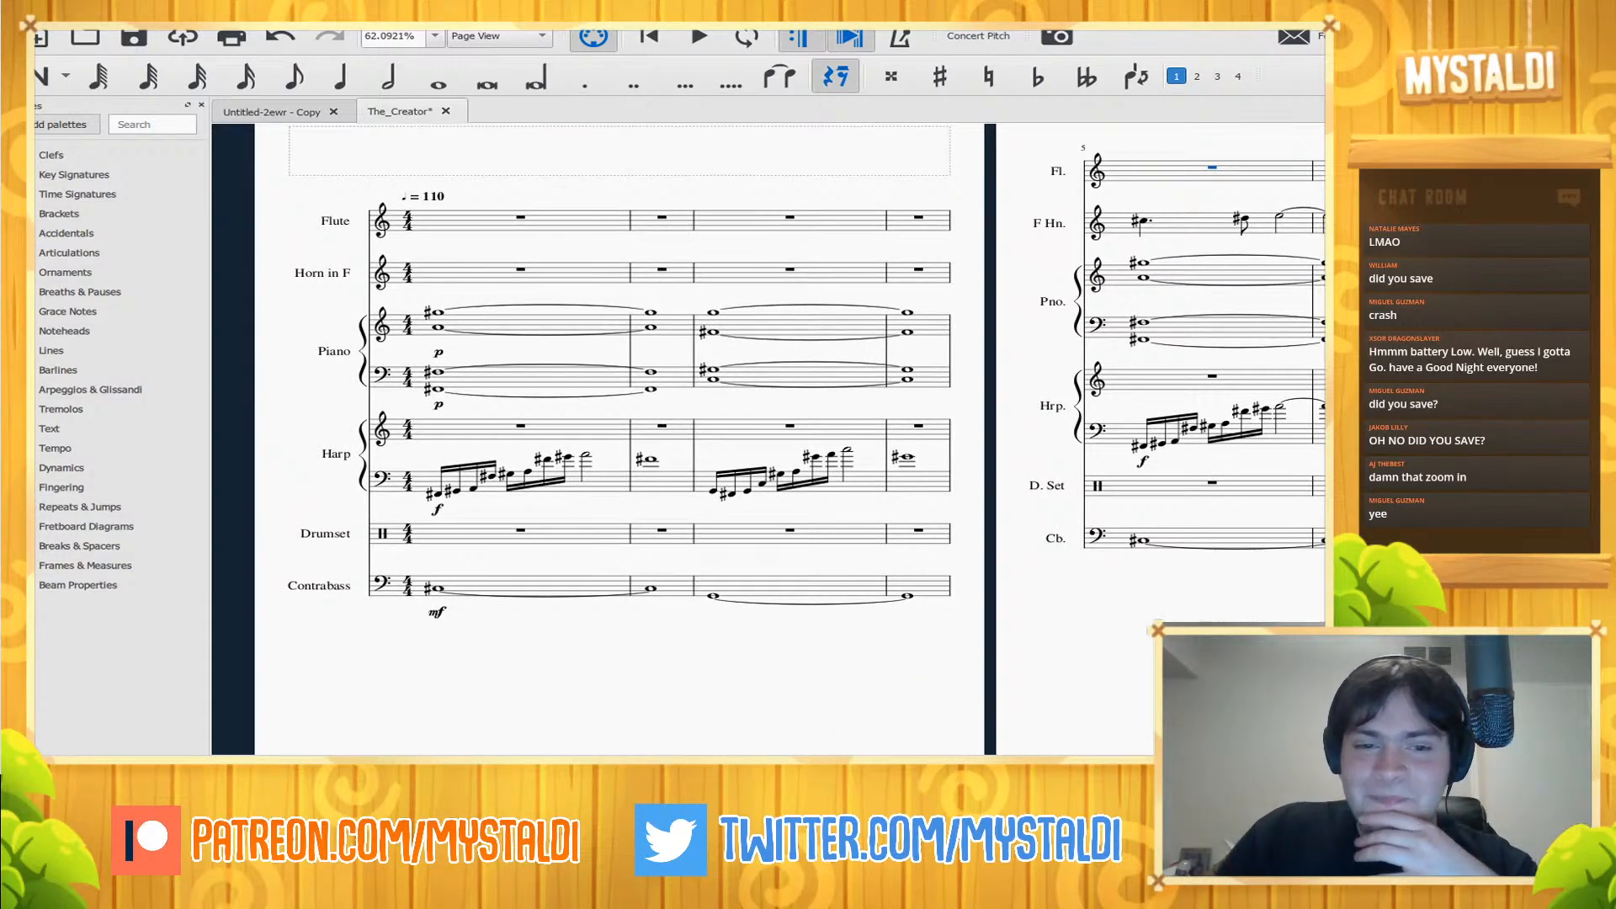
left_click_drag(606, 505, 806, 484)
left_click(810, 462)
key("Delete")
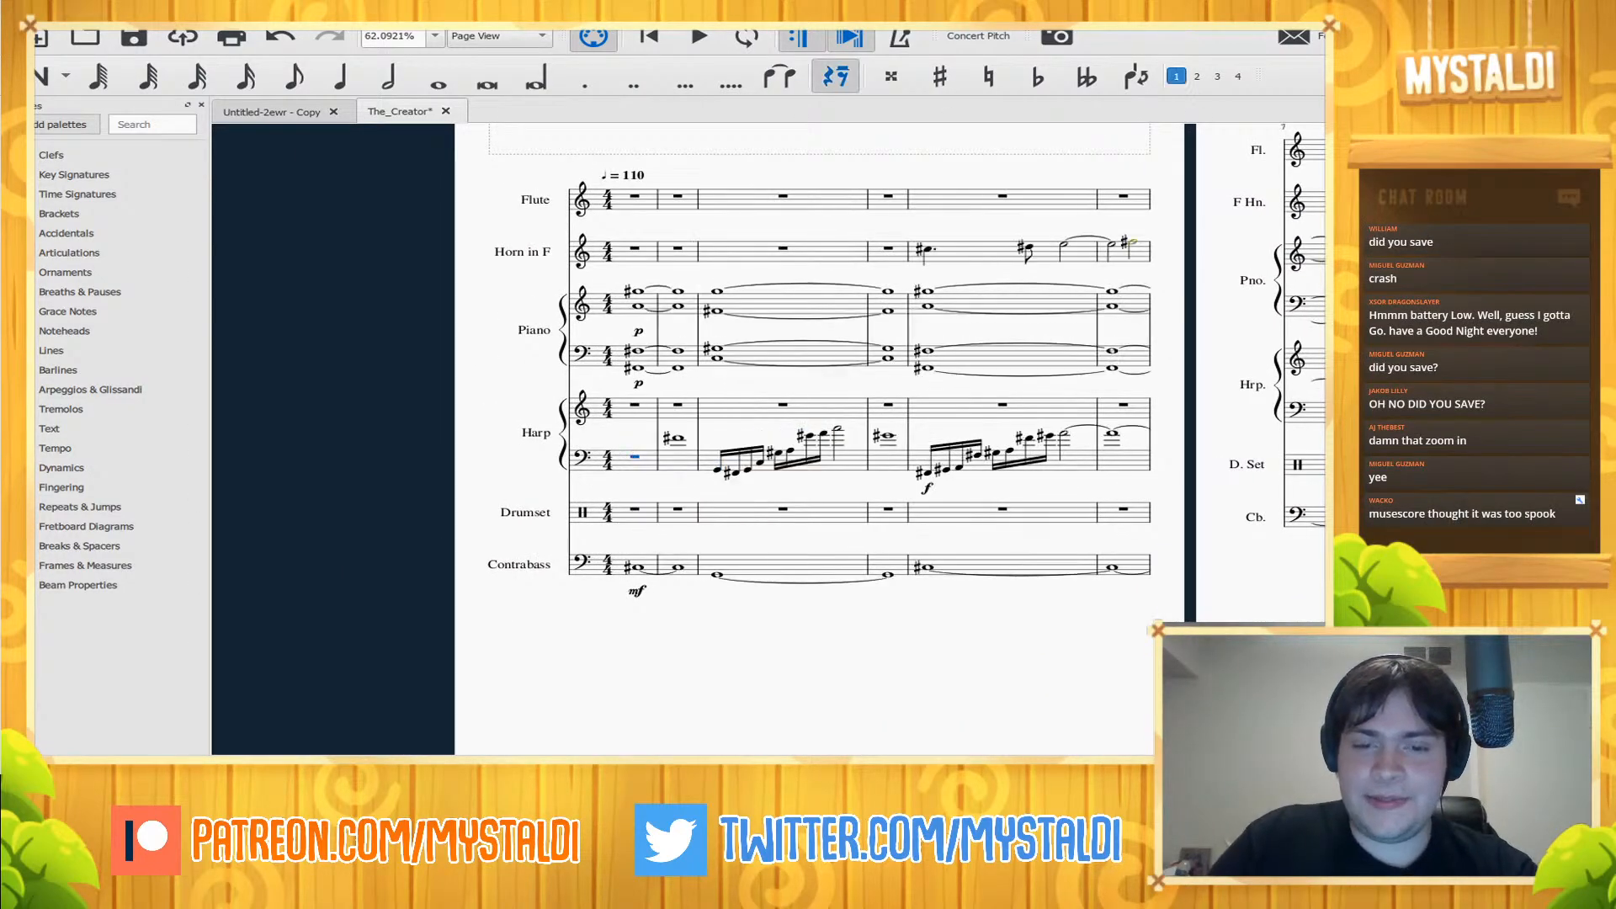
left_click(758, 450)
key("Delete")
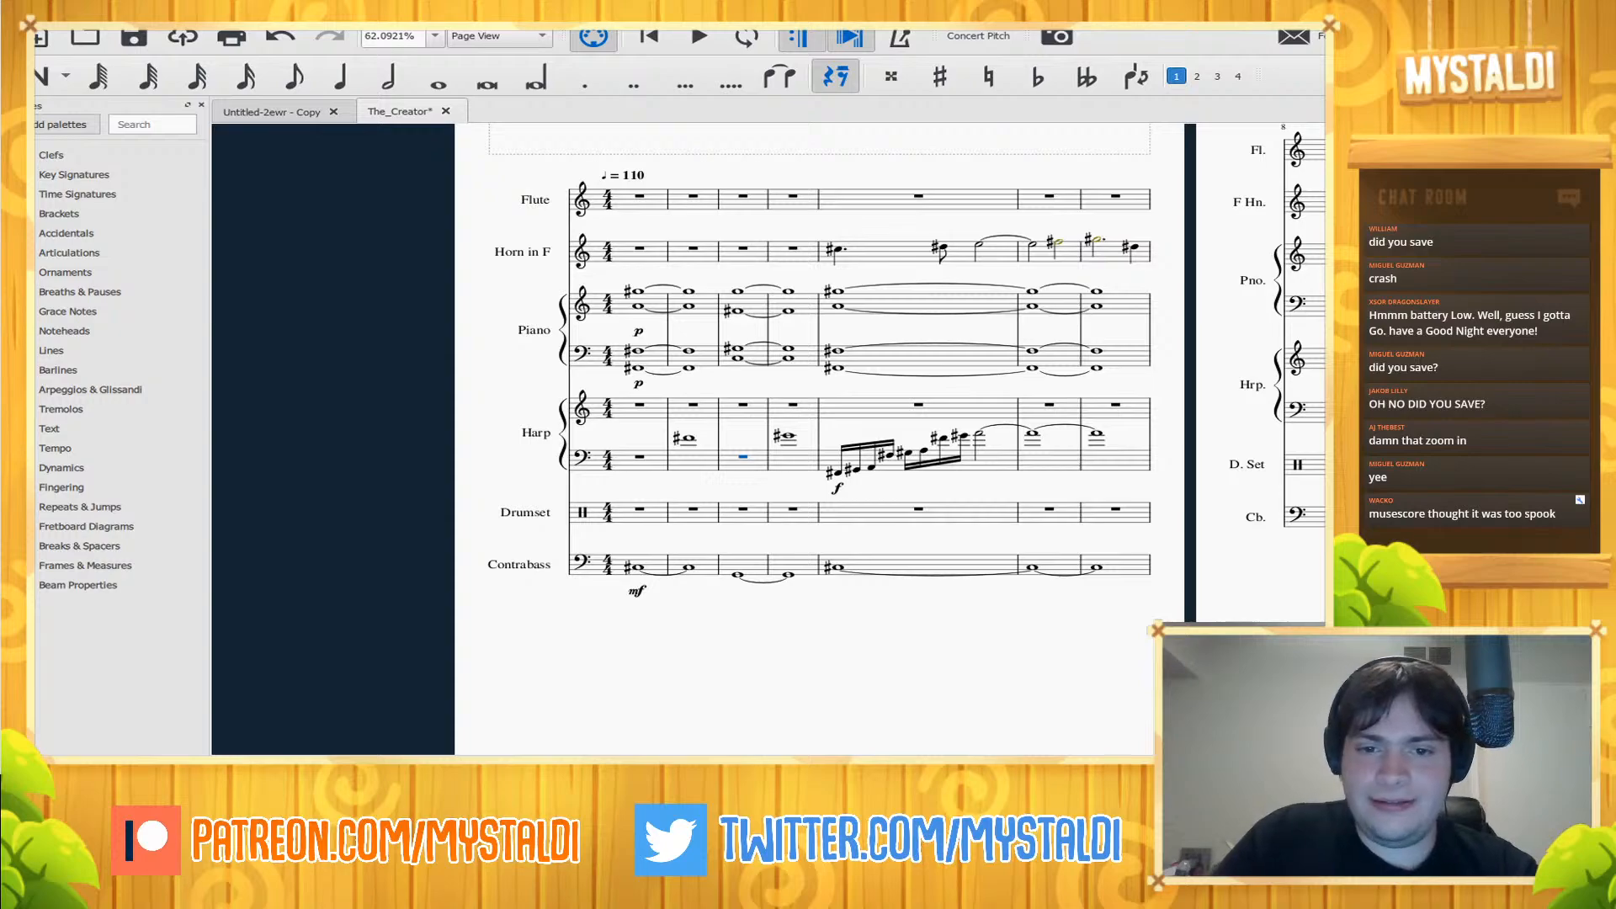
- Delete the harp's sixteenth-note run in the fifth measure and add a line break after that measure
left_click(895, 463)
key("Delete")
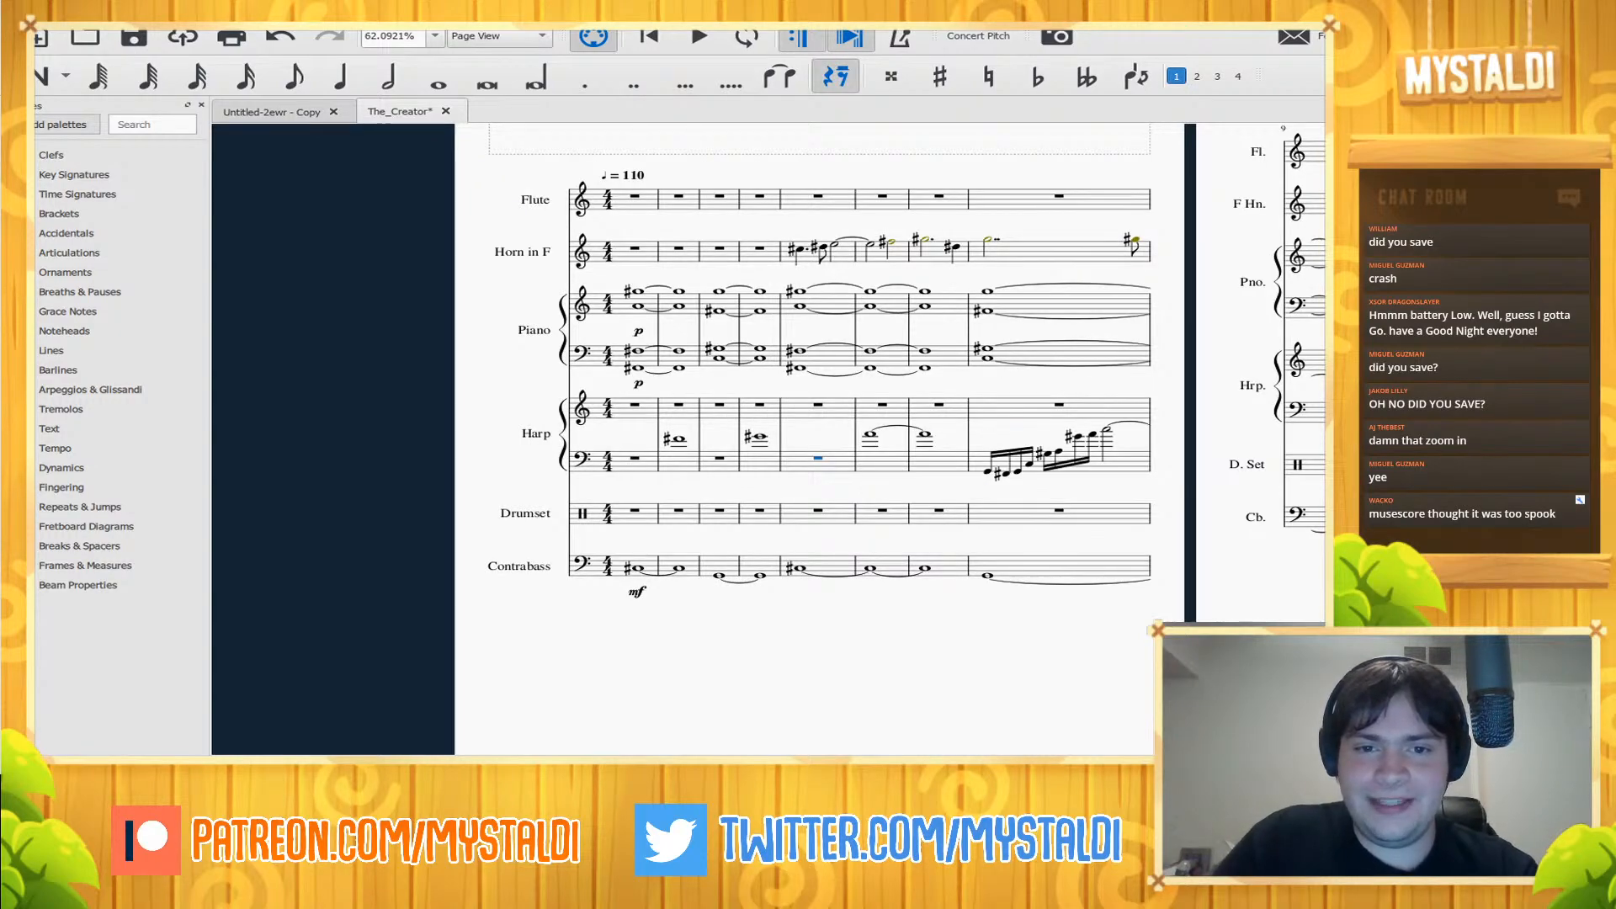
left_click(835, 464)
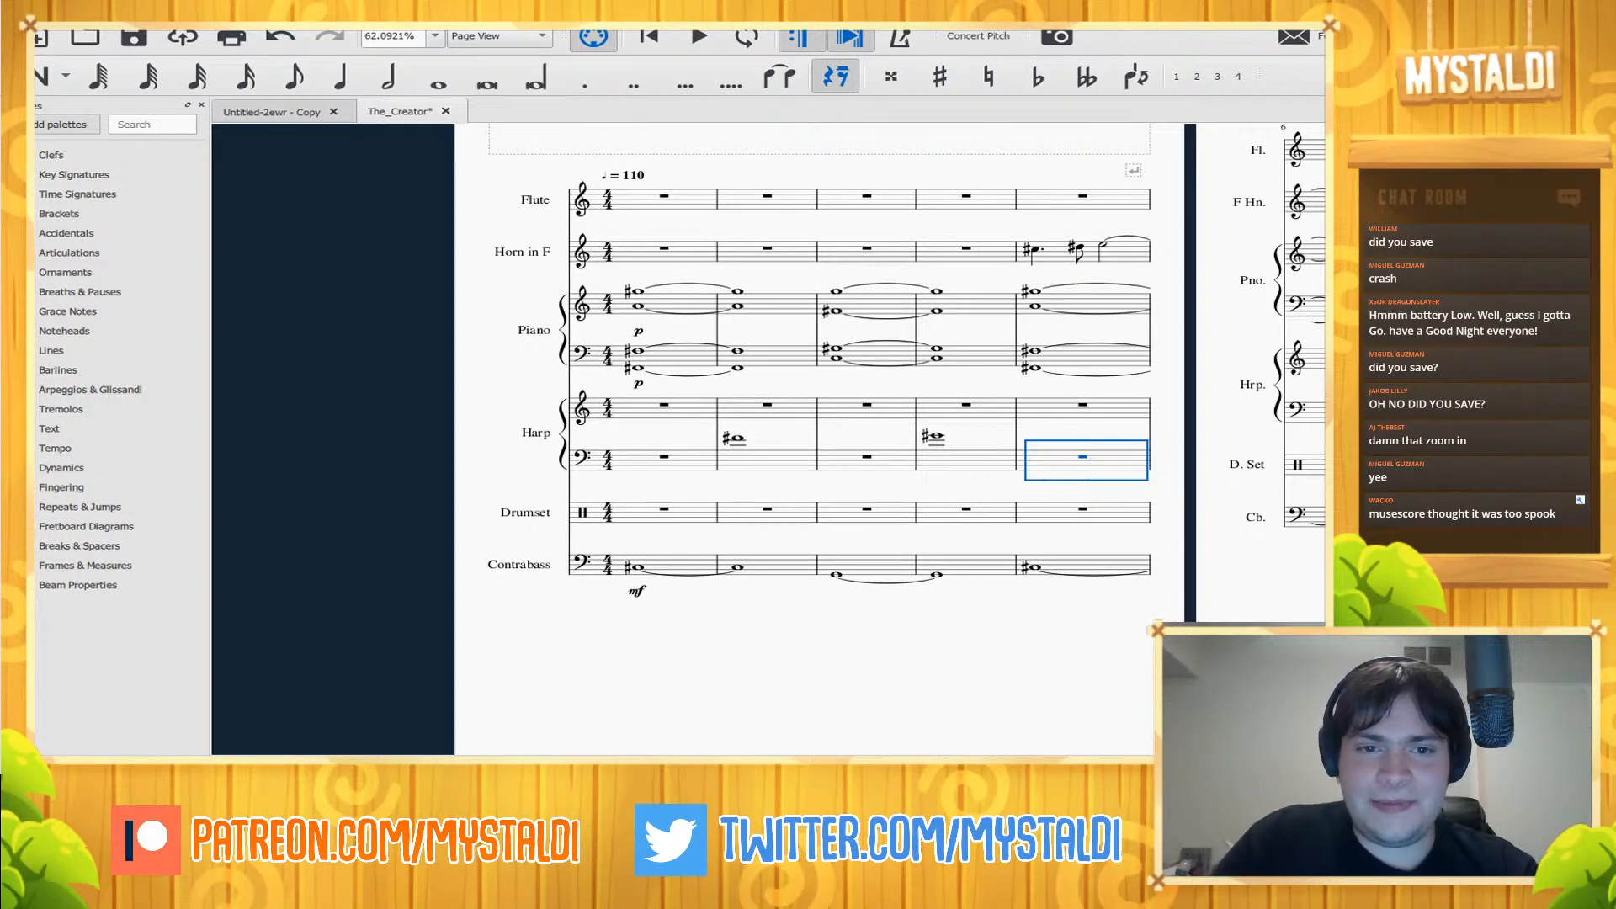
- Lower the mixer's master gain to about -56.26 dB and play back the opening measures
key("space")
key("space")
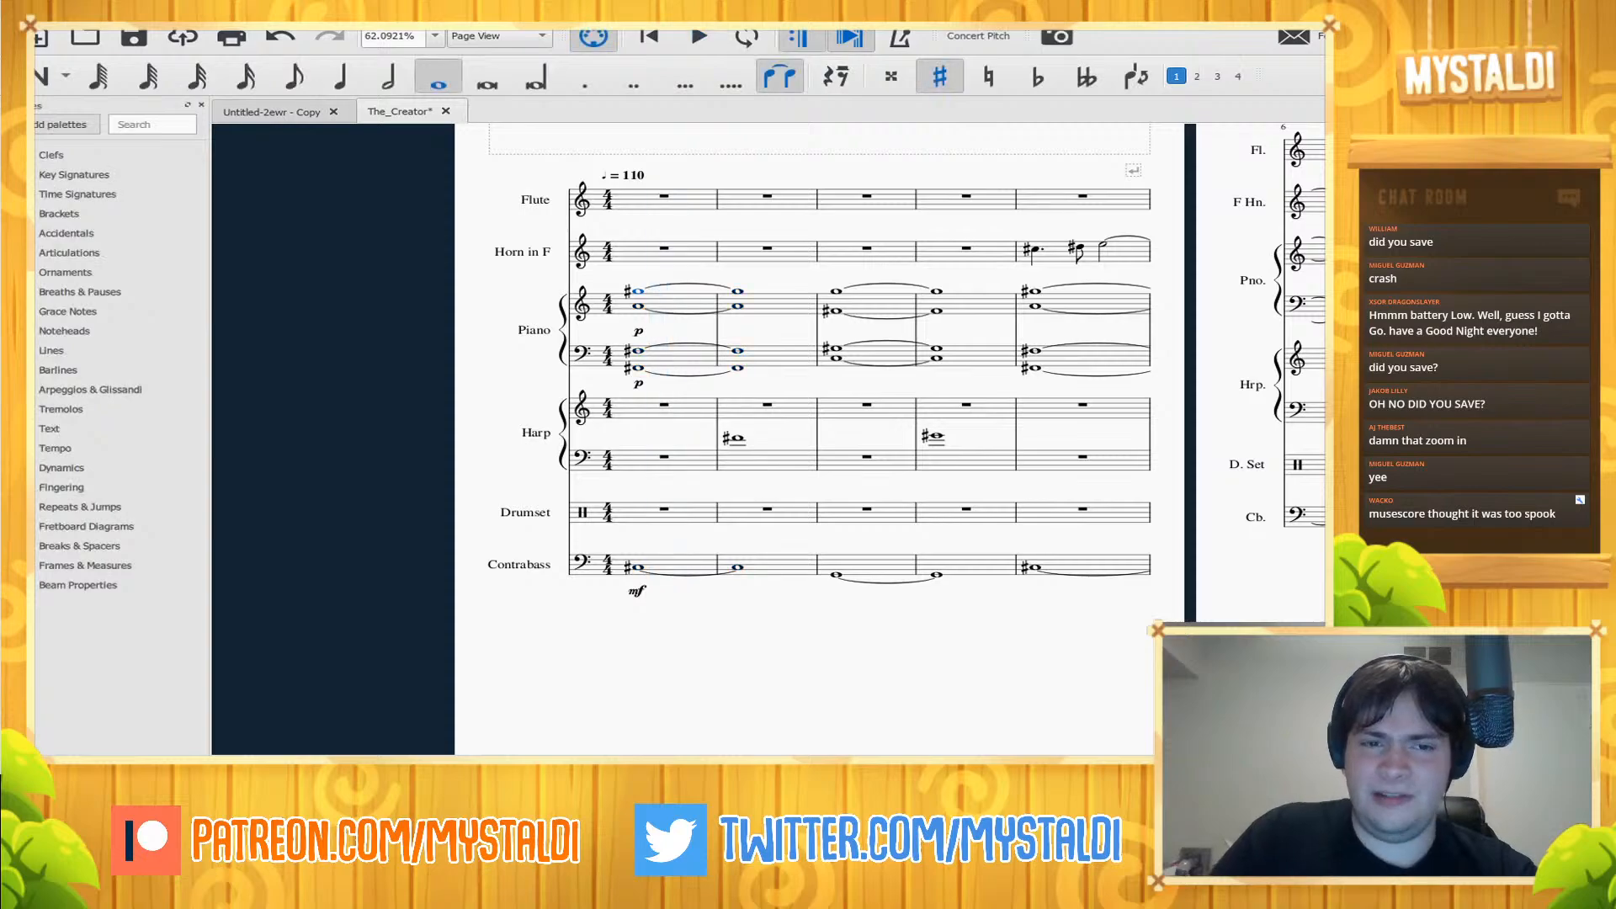
key("F10")
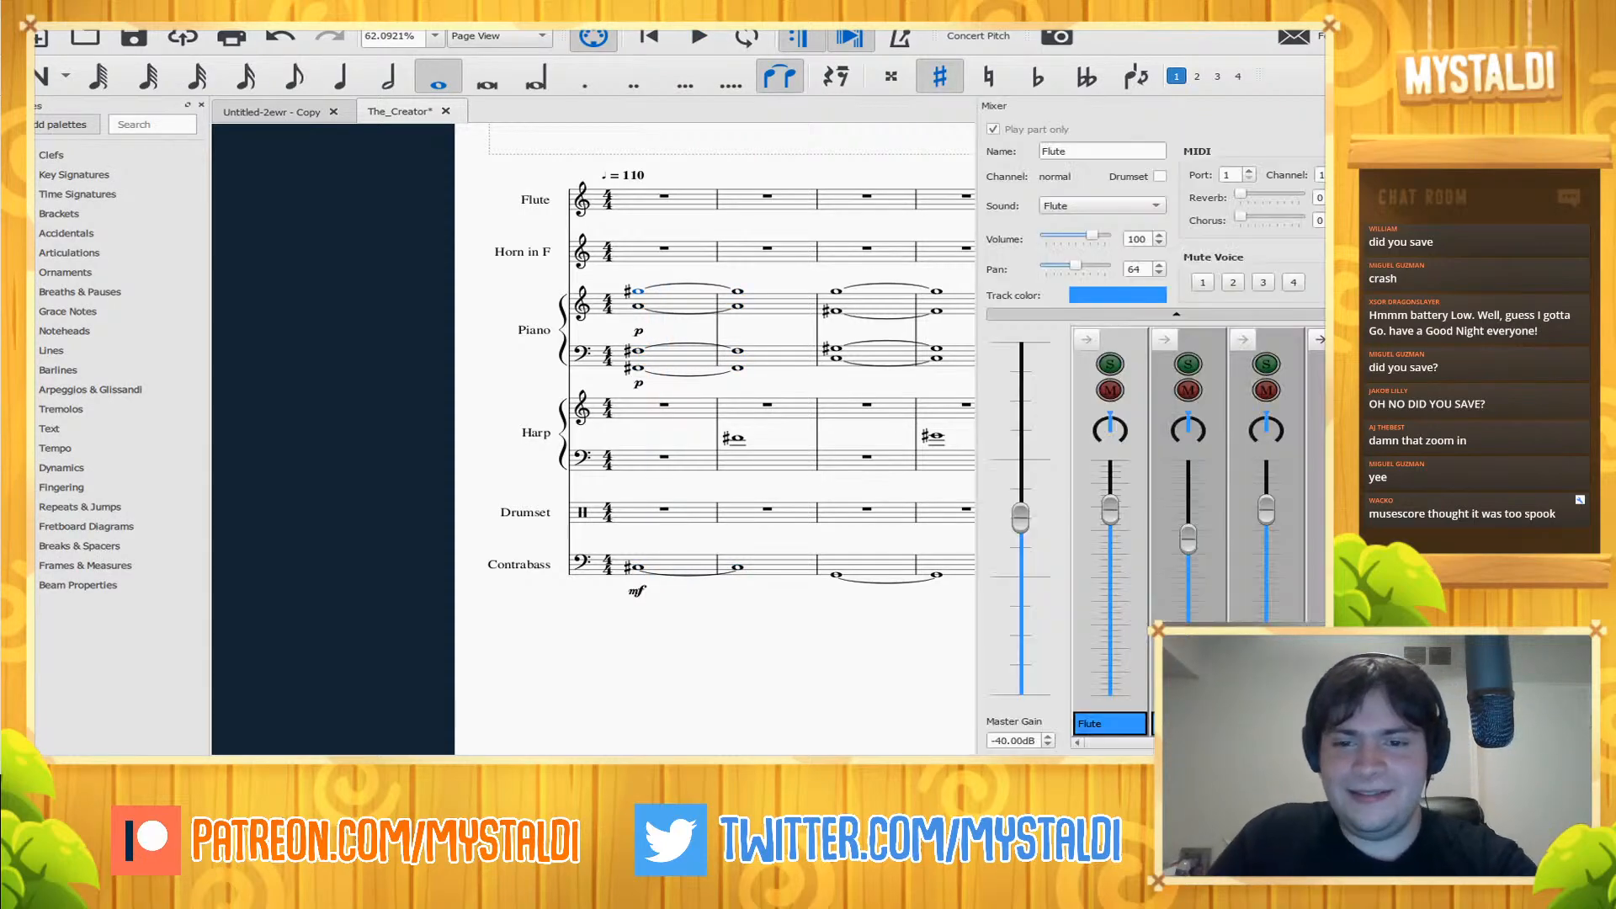
left_click_drag(1020, 518, 1020, 589)
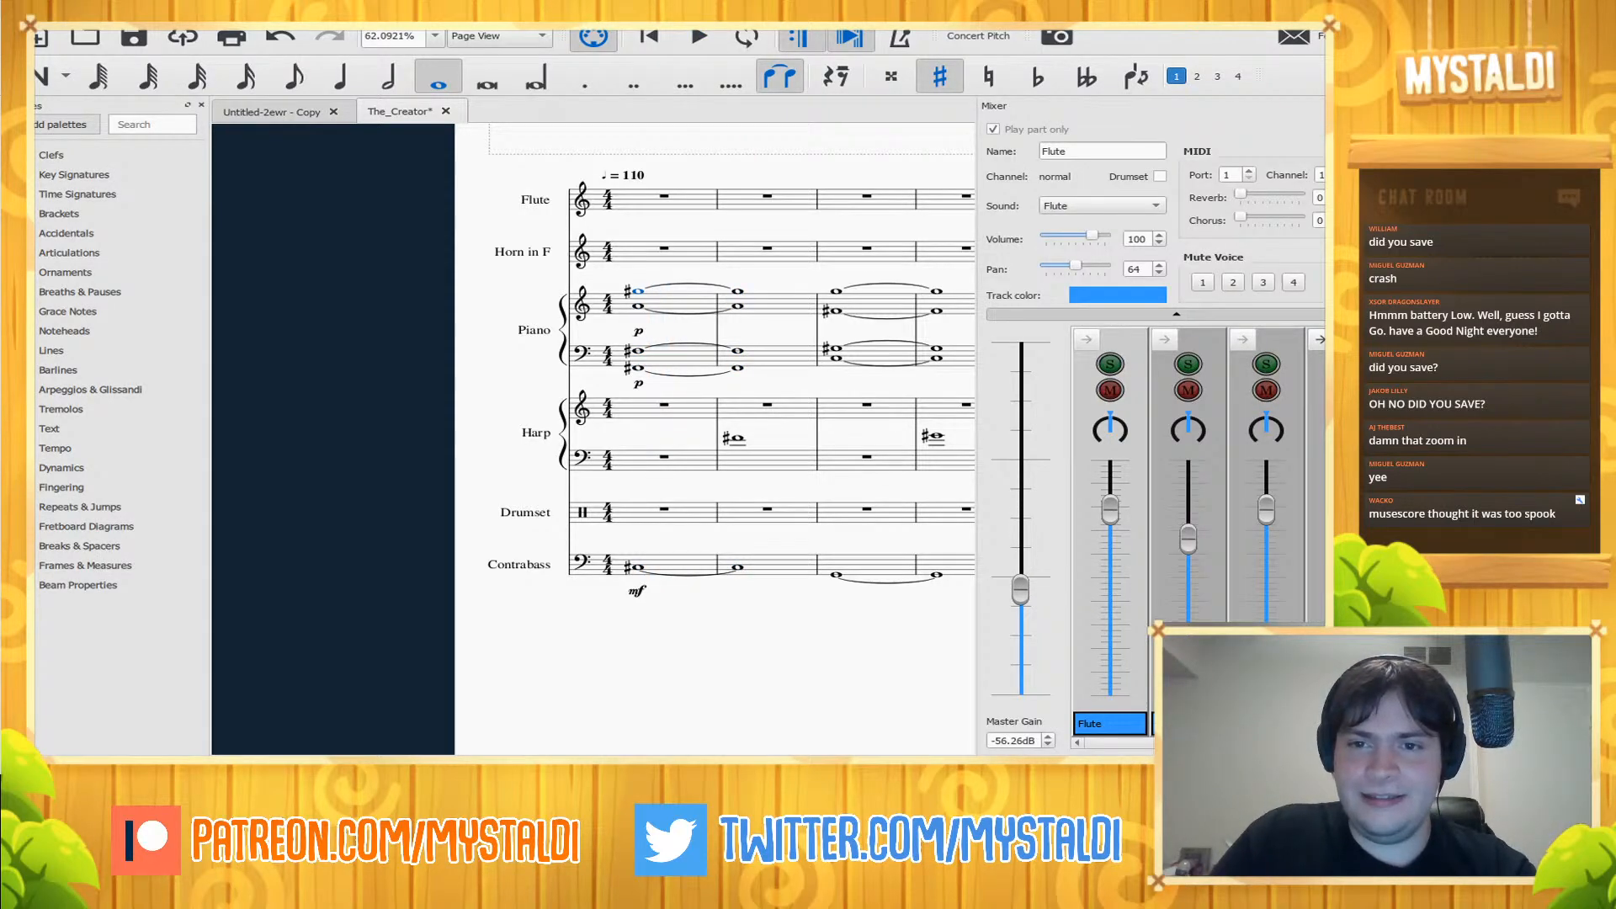
key("F10")
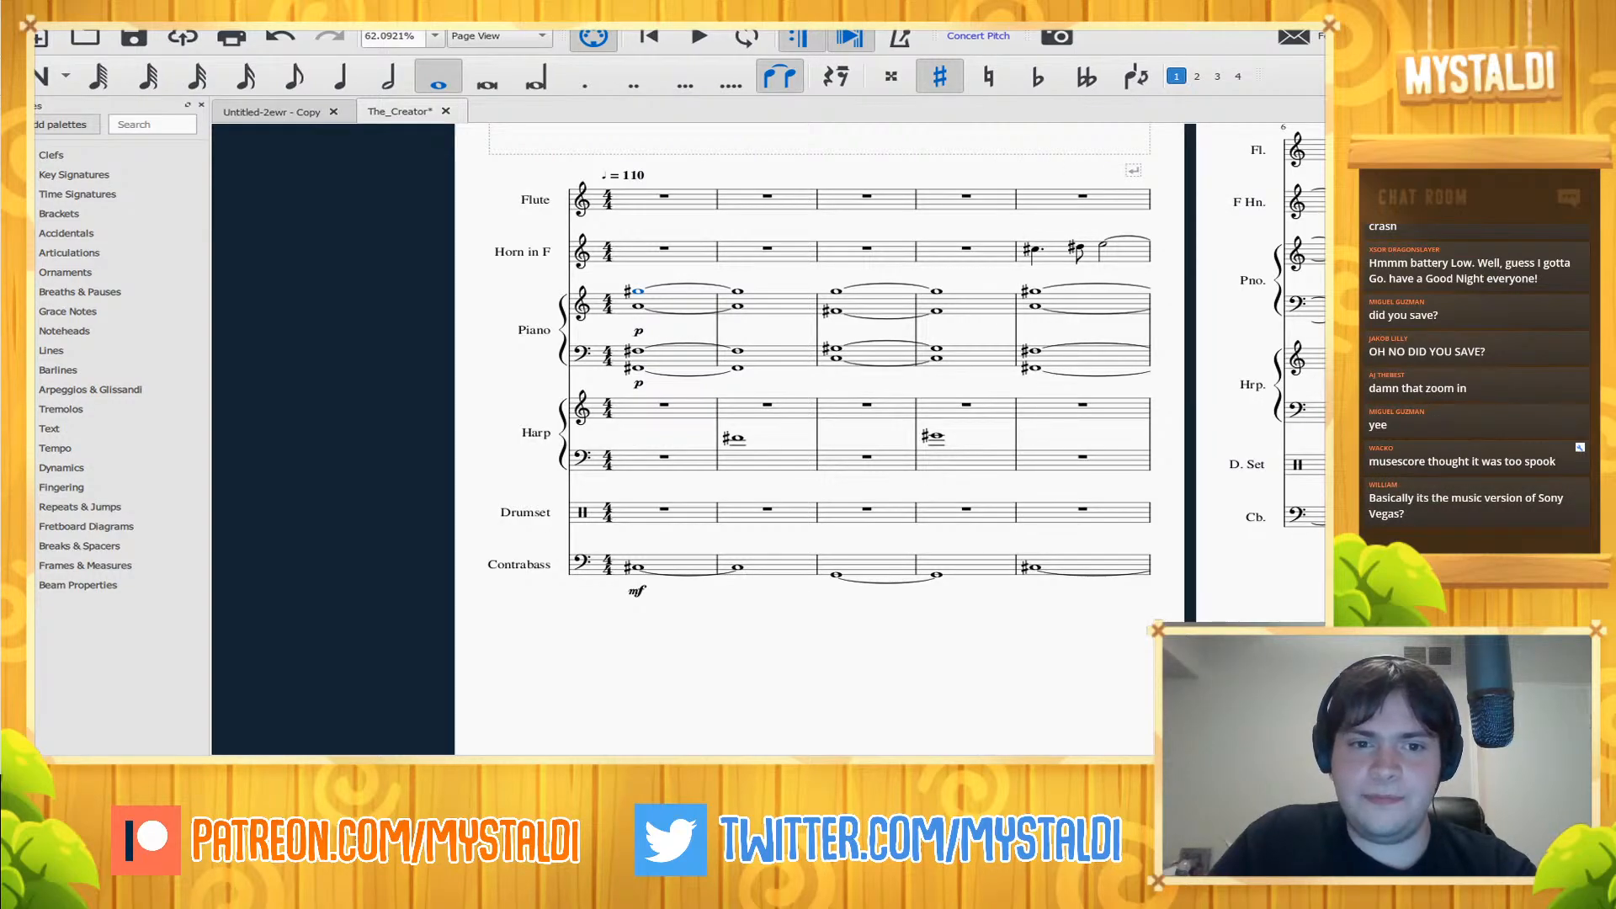
key("space")
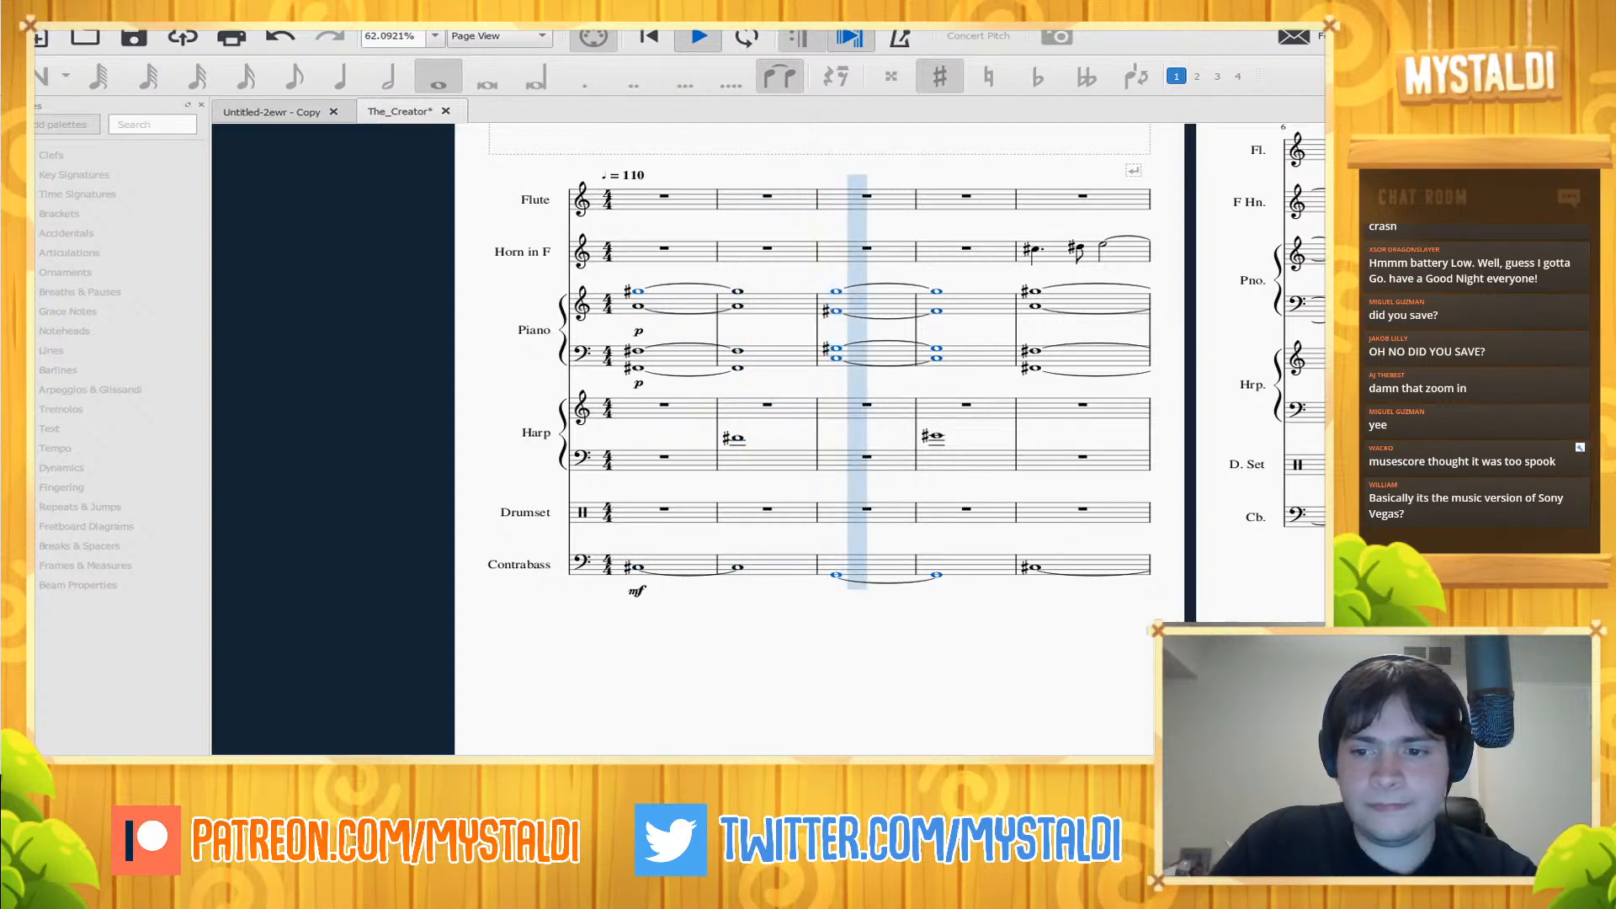
key("space")
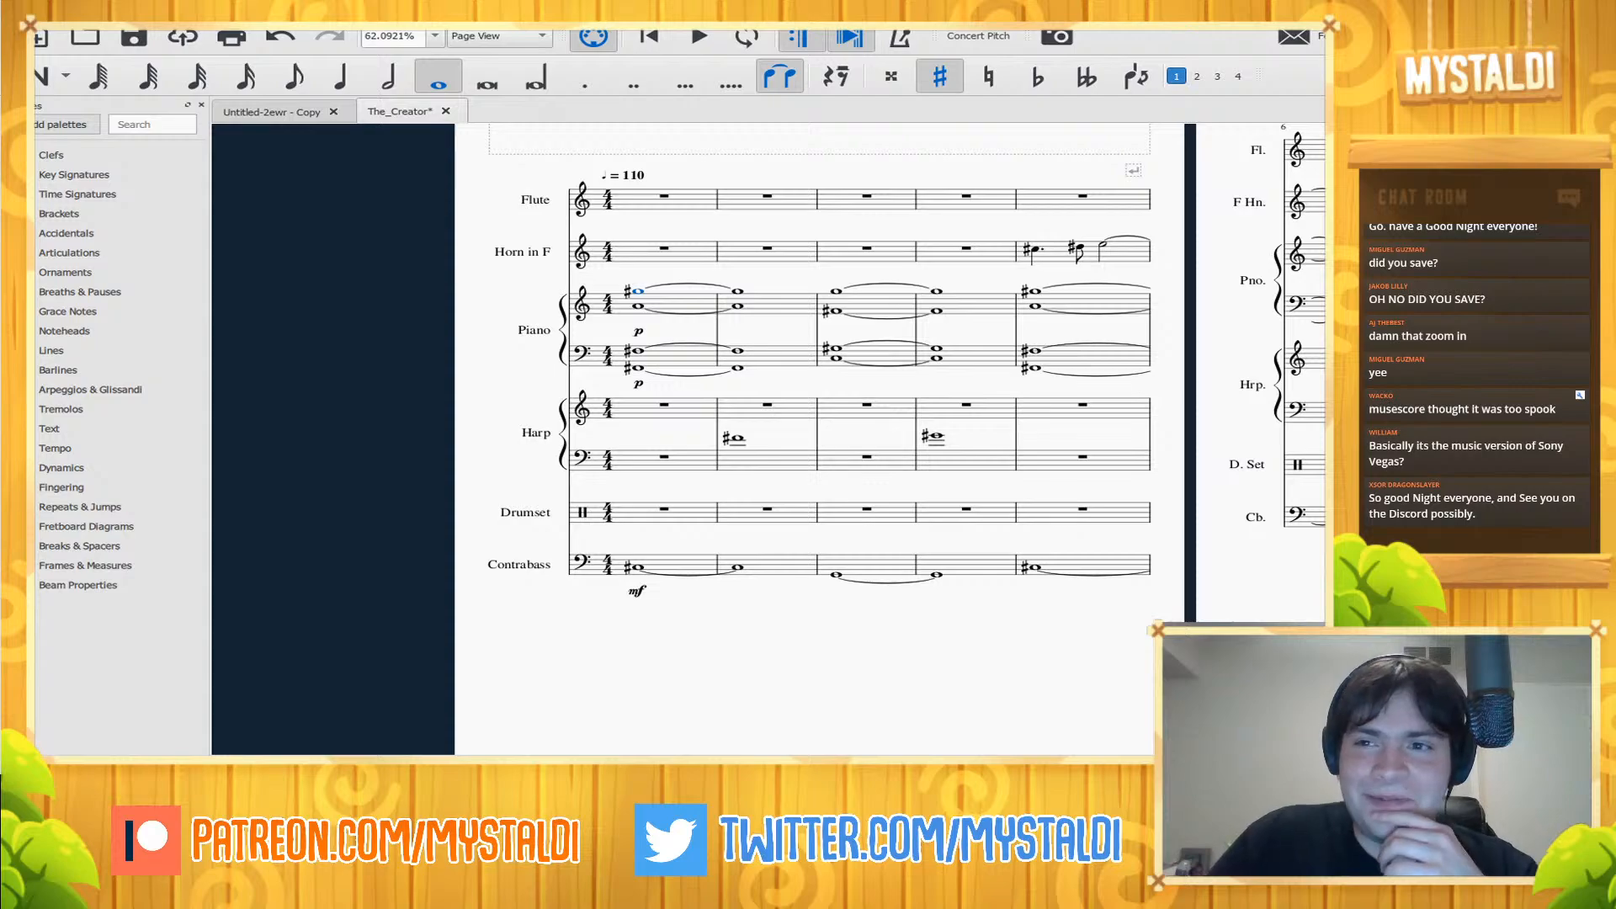
- Set the opening tempo marking to 80 and play back the first measures
left_click_drag(724, 169, 548, 200)
double_click(464, 207)
key("BackSpace")
key("BackSpace")
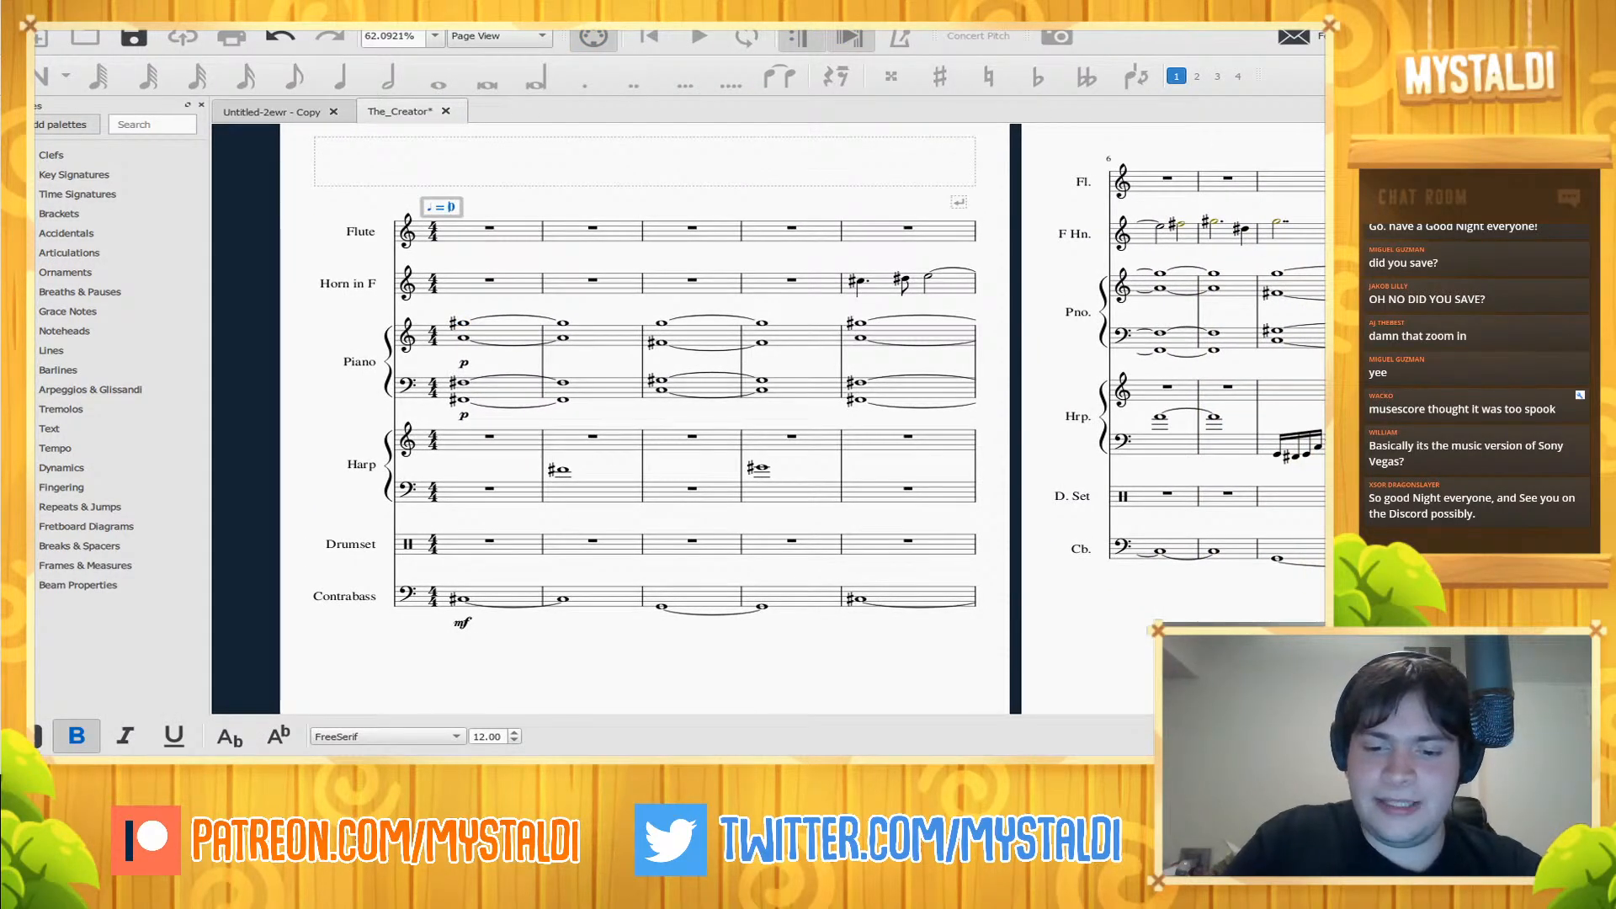
type("80")
key("Escape")
key("space")
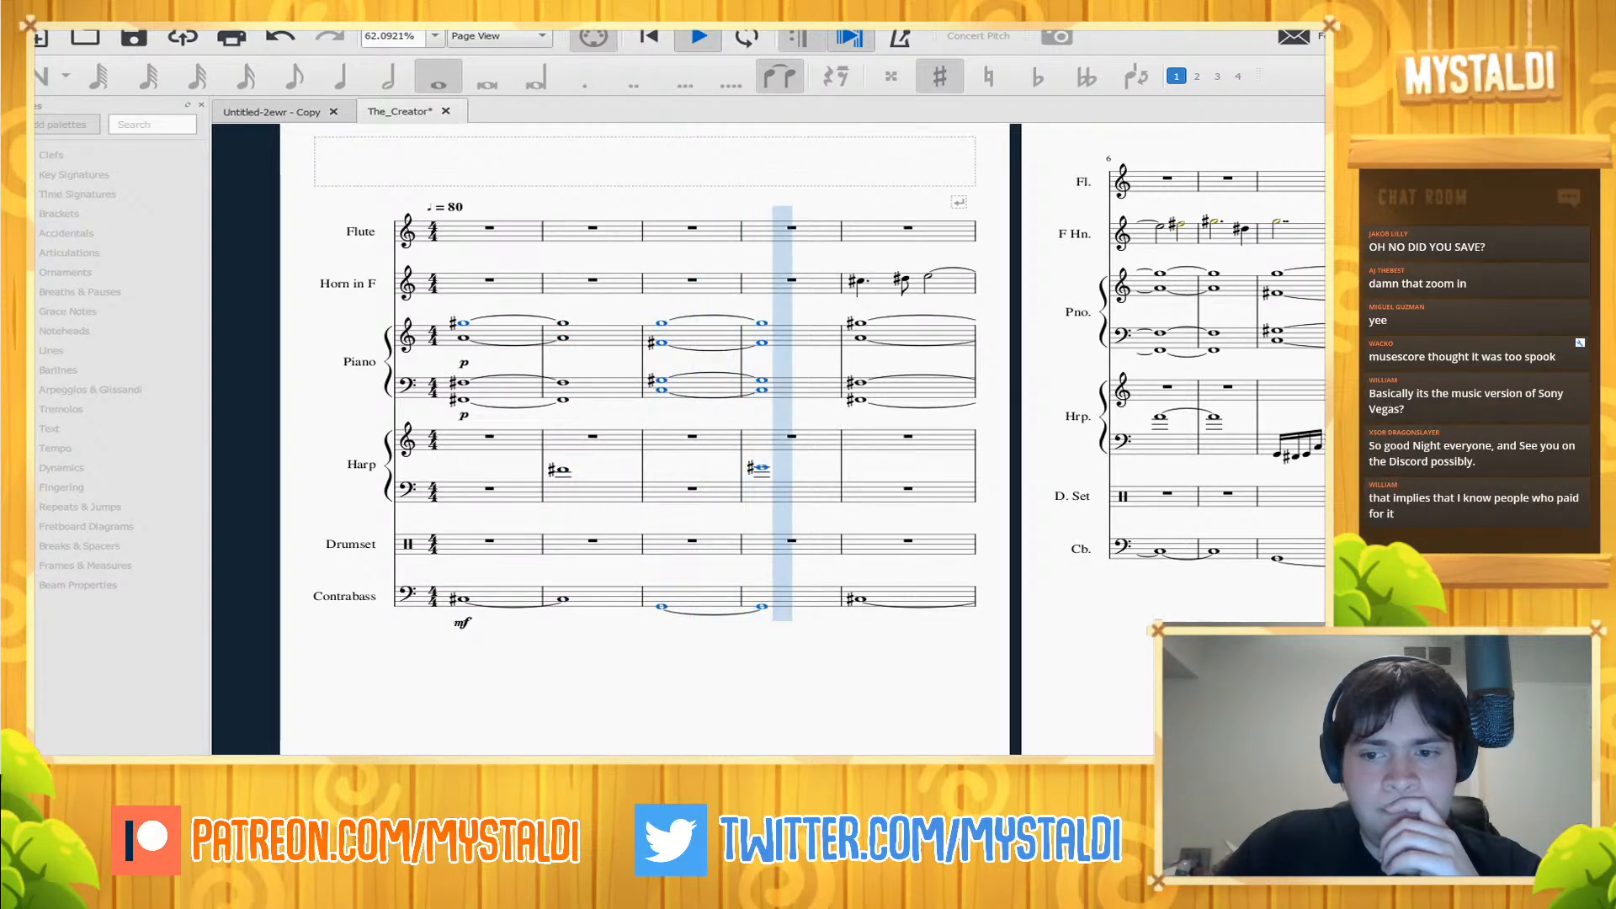
key("space")
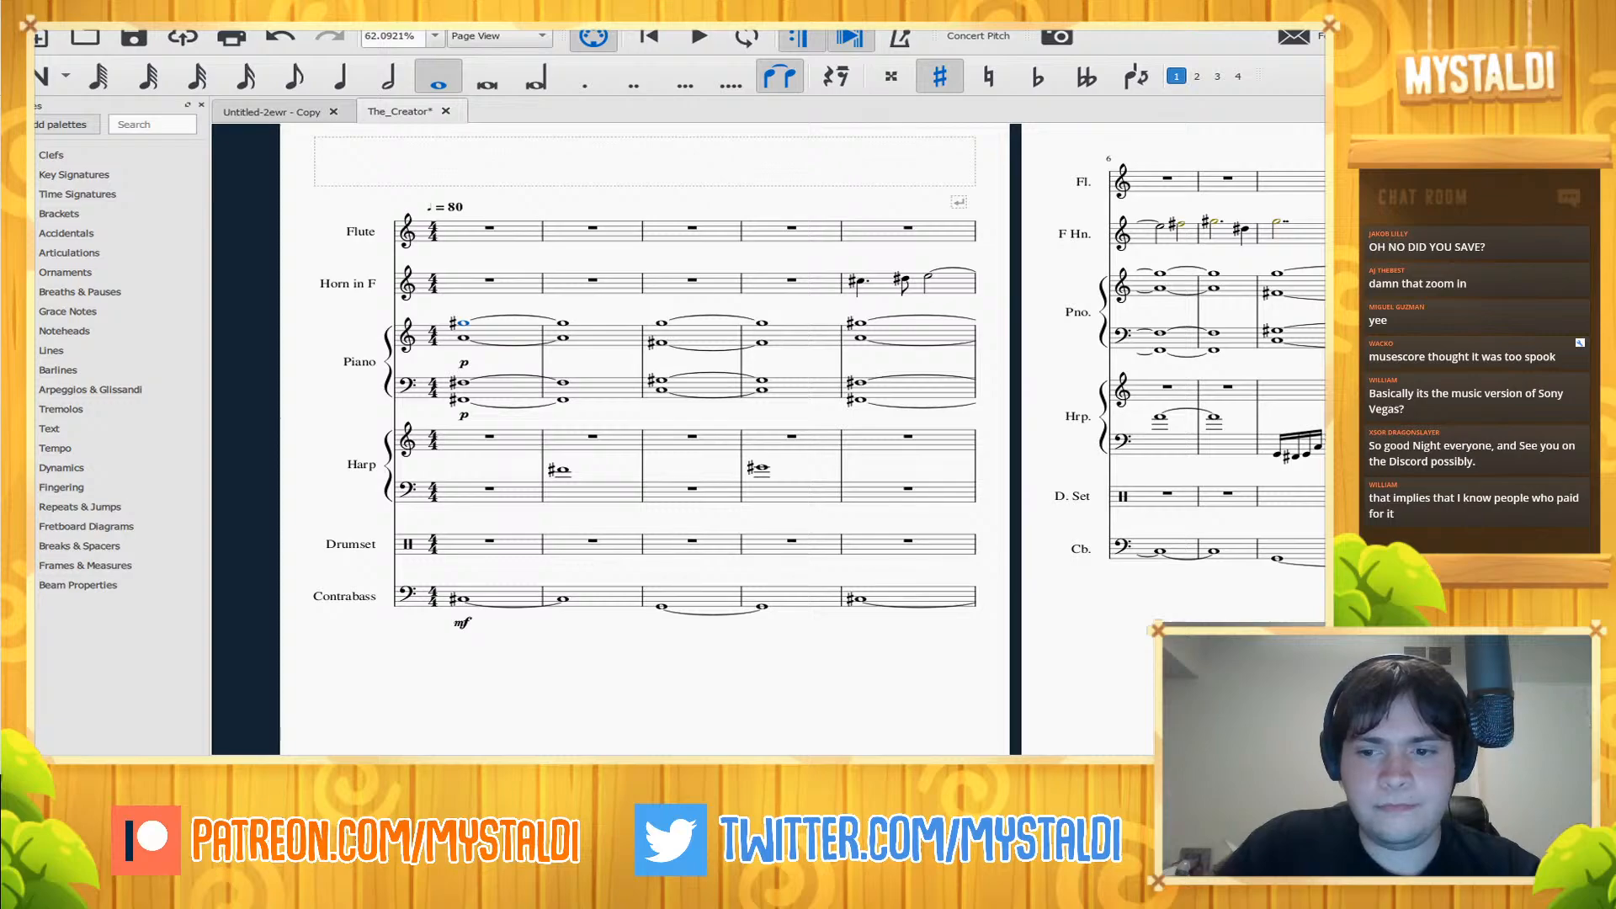
key("Escape")
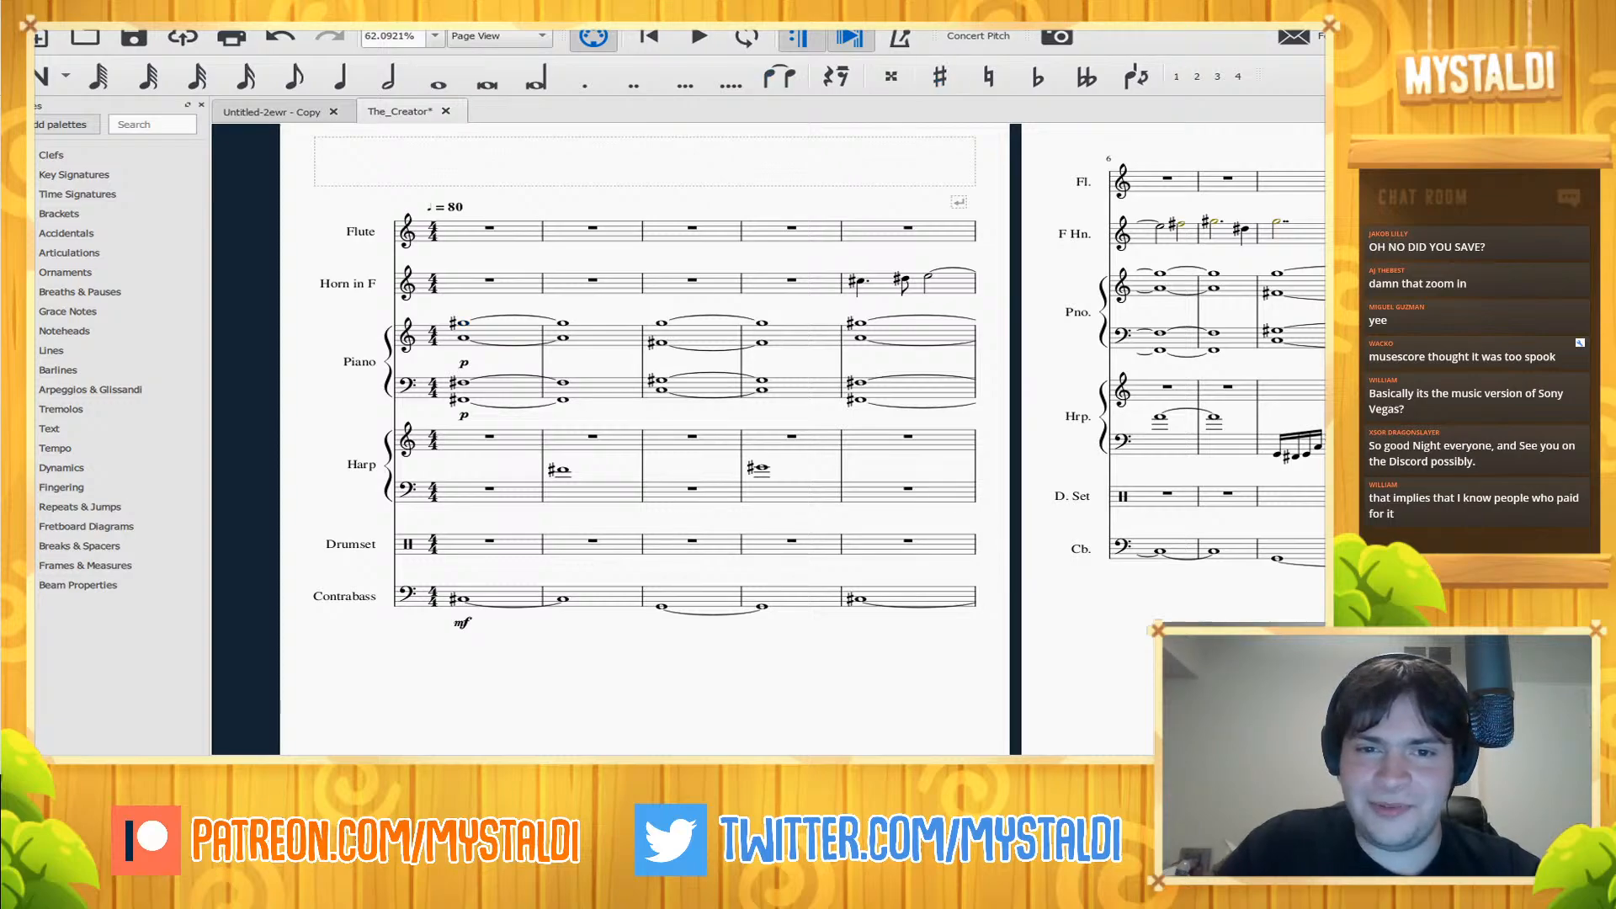
- Insert five empty measures before the measure where the horn enters
left_click(884, 287)
key("Insert")
key("Insert")
key("Insert")
key("Insert")
key("Insert")
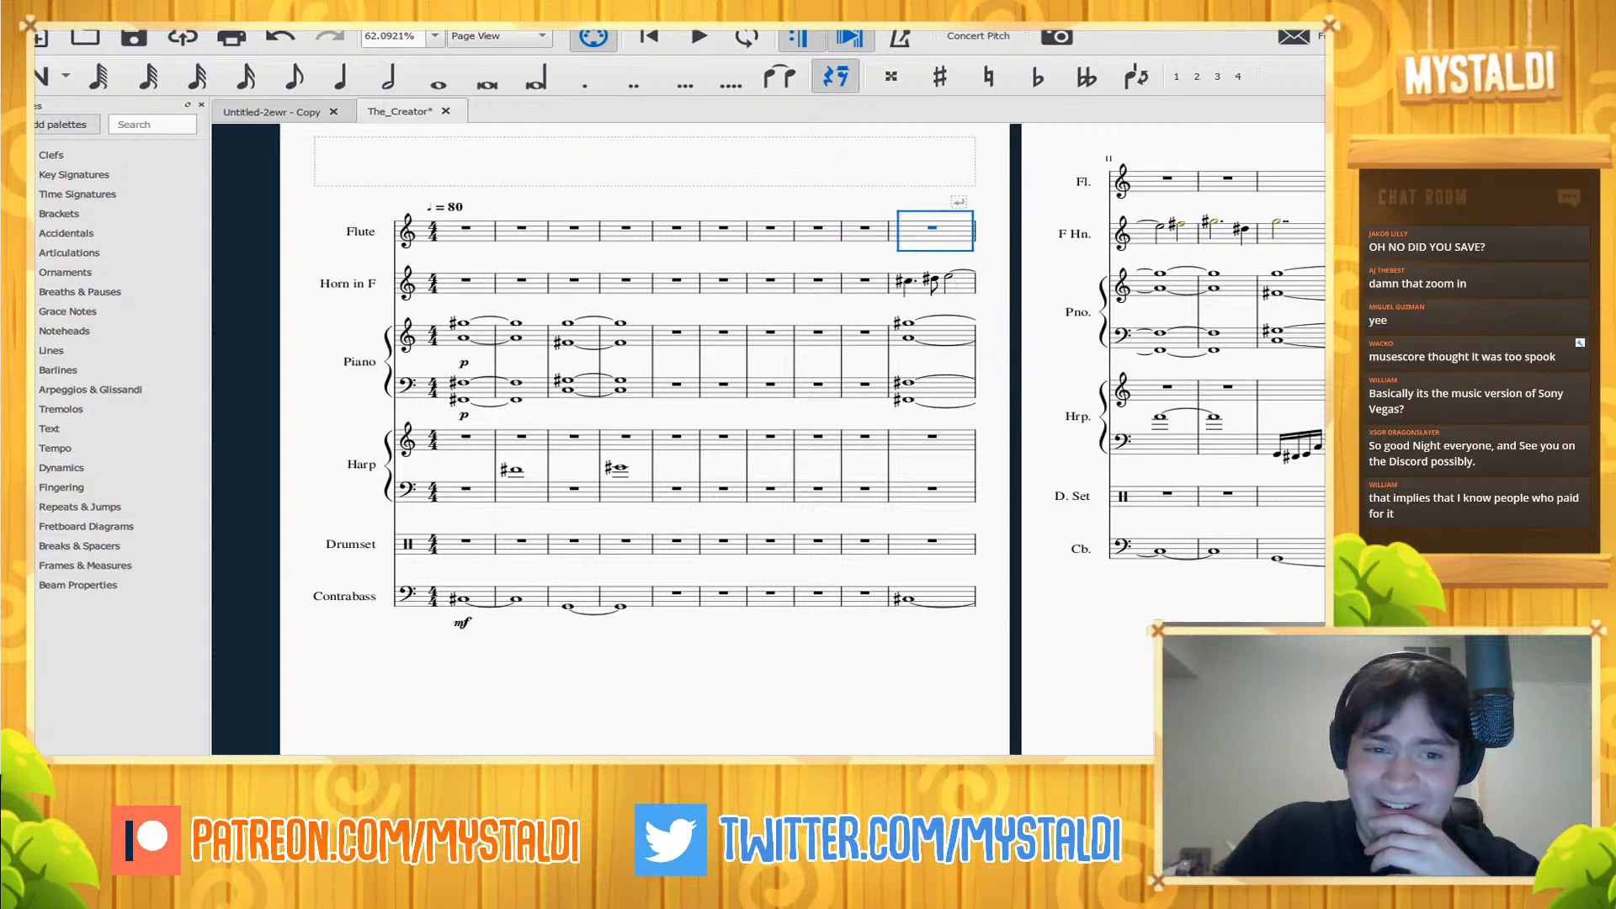
- Copy the piano, harp, drumset and contrabass parts of measures 1–4 into measures 5–8
left_click(462, 323)
left_click(620, 606, "shift")
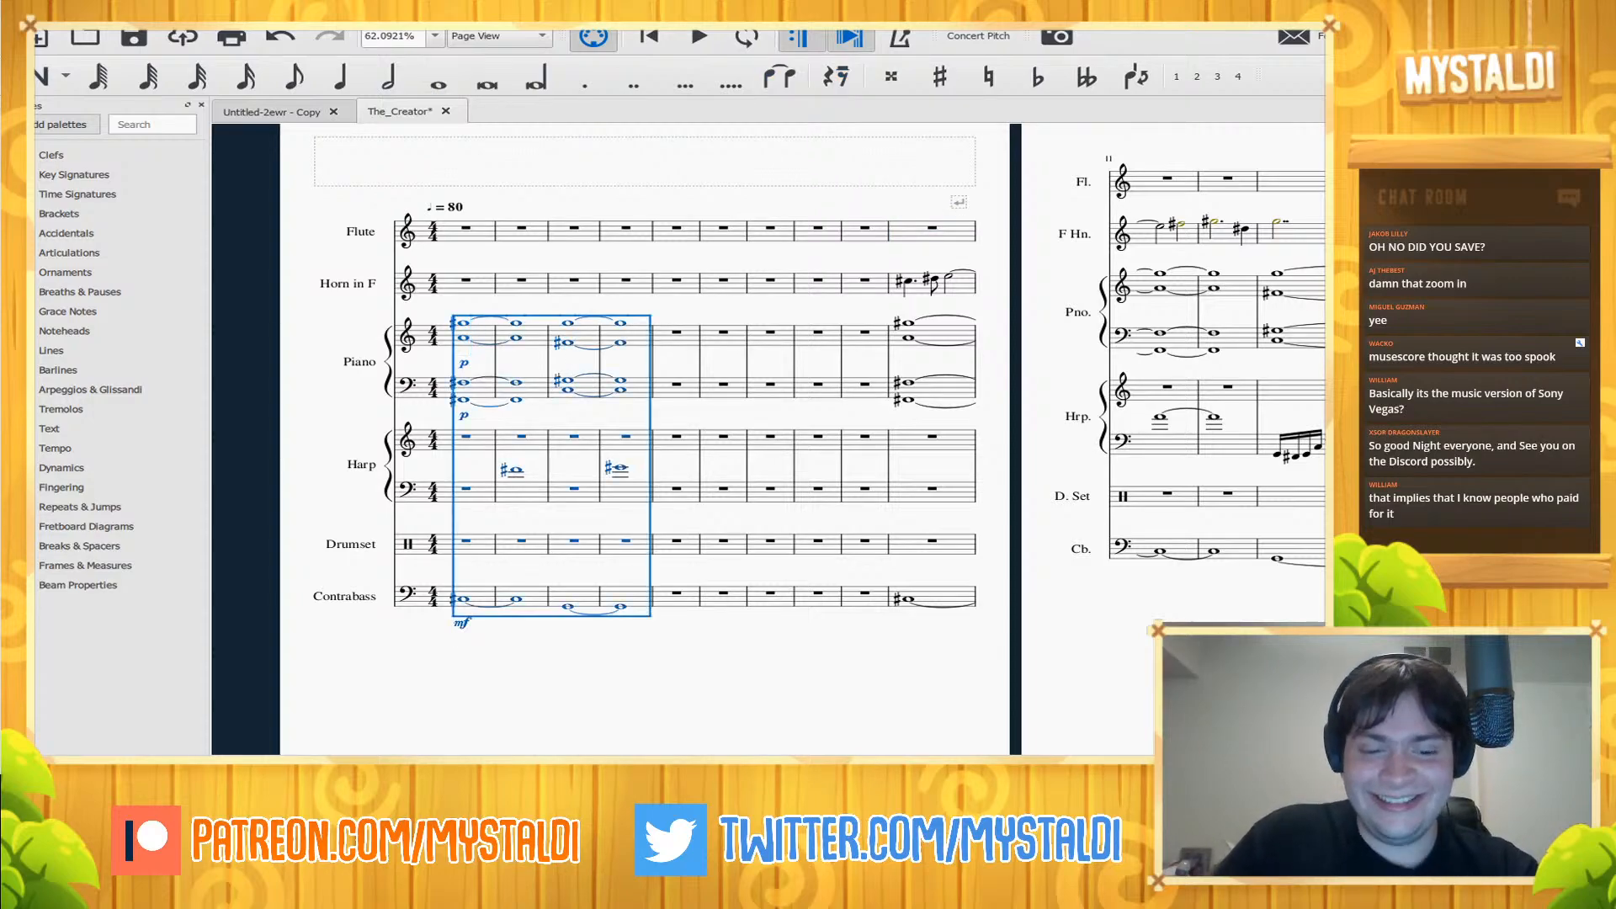
key("ctrl+c")
left_click(676, 331)
key("ctrl+v")
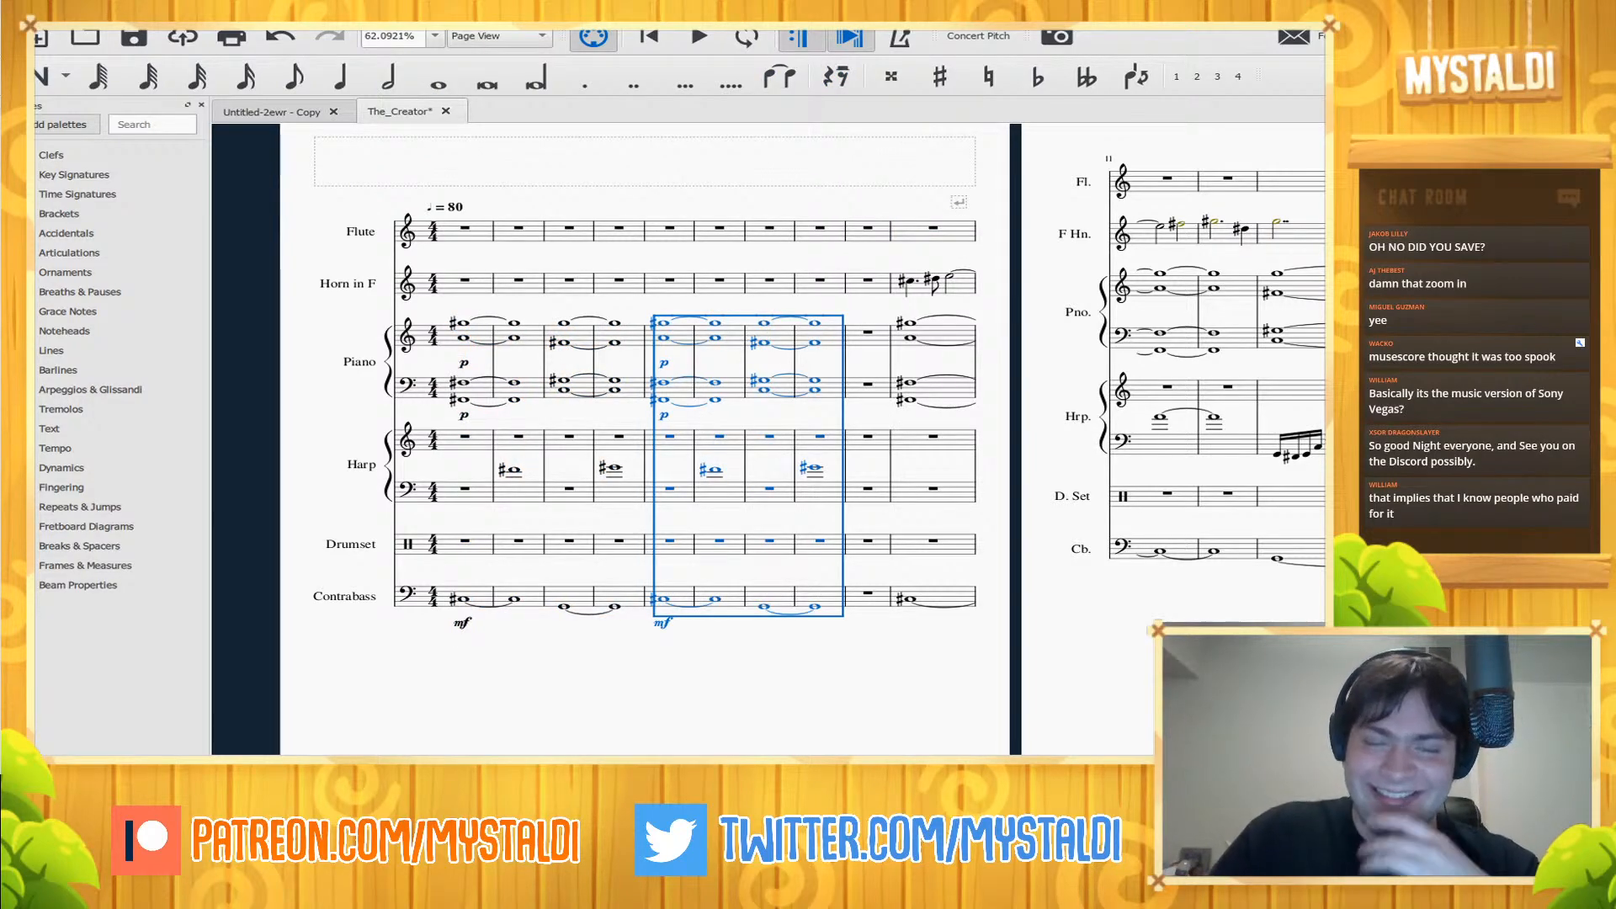
- Delete the two copied p dynamics from the piano staves in measure 5
left_click(664, 323)
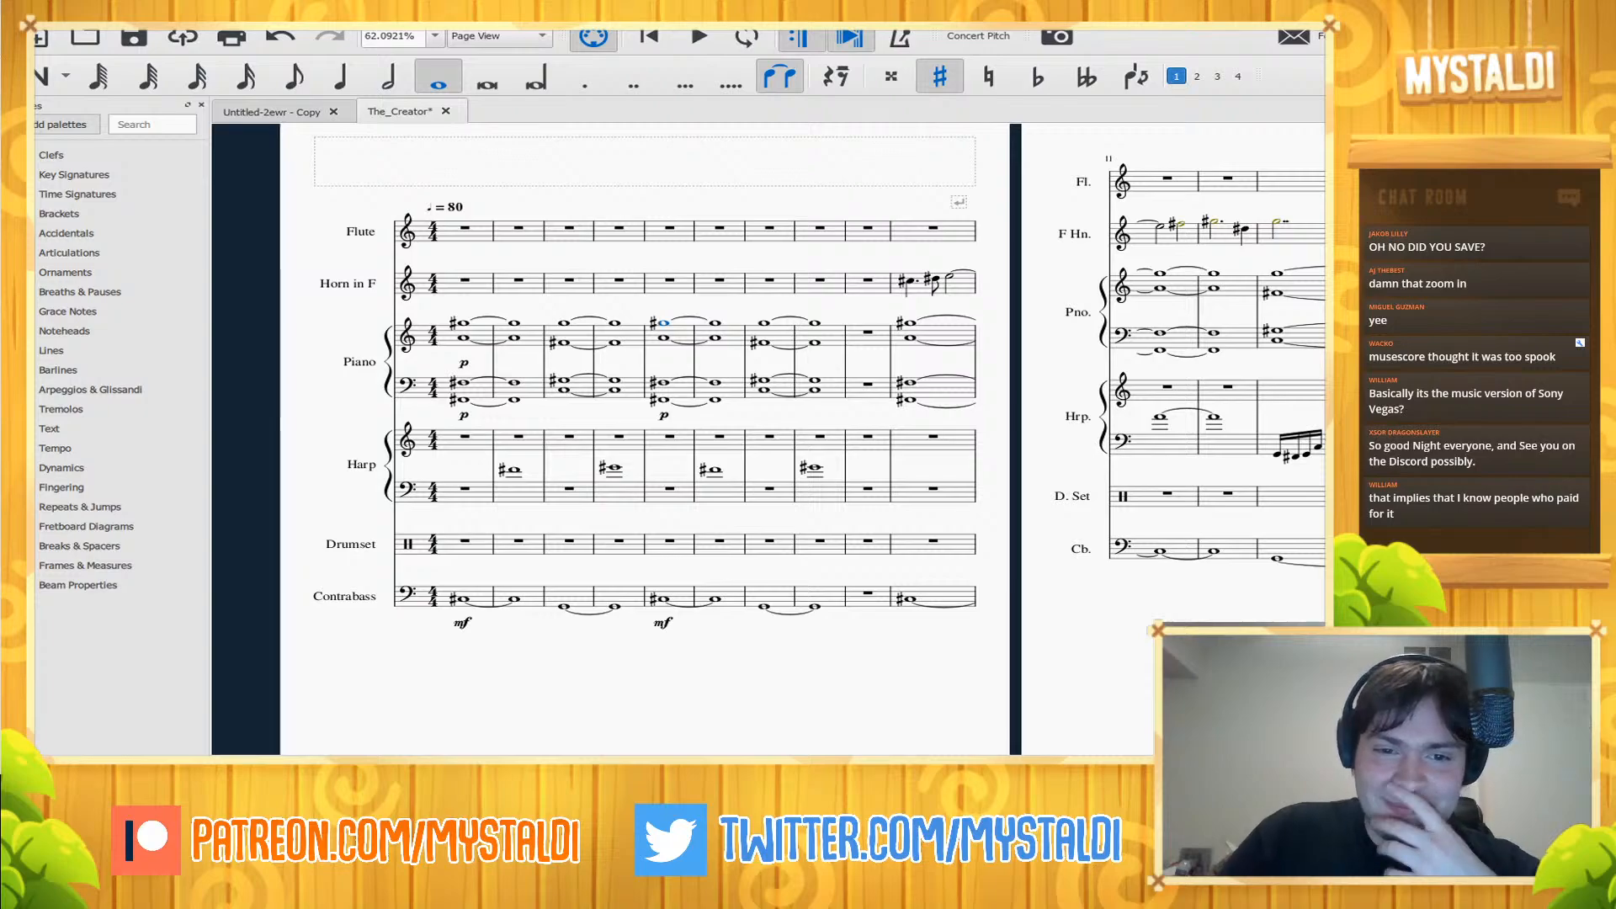
left_click(663, 415)
key("Delete")
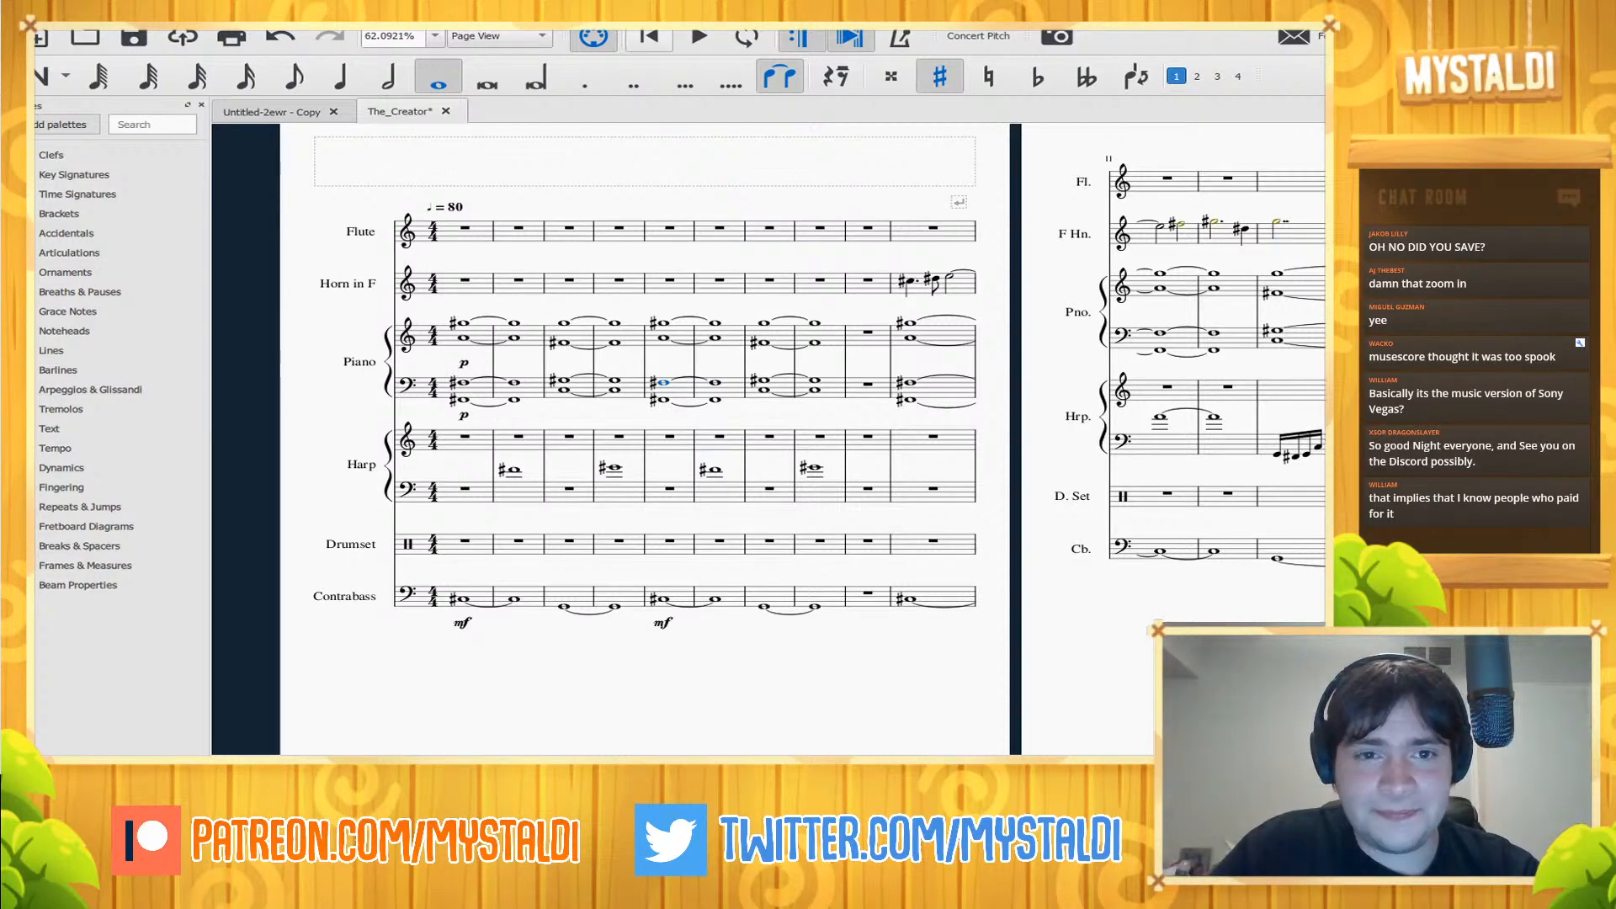
- Play back the extended opening from the first measure to hear the repeated chord progression
key("space")
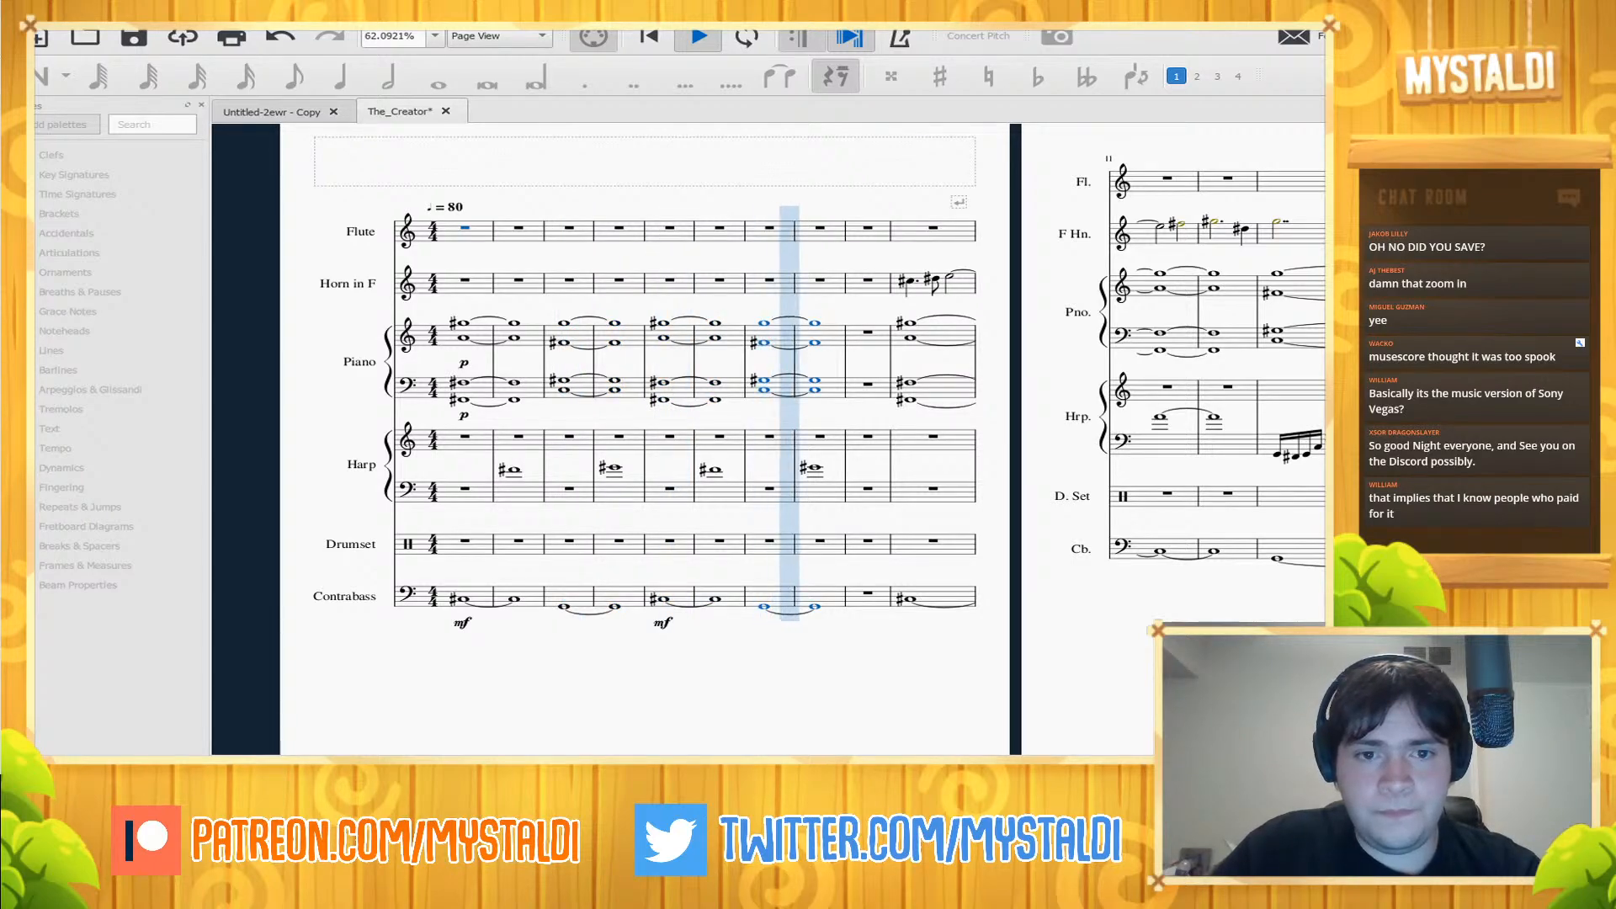
key("space")
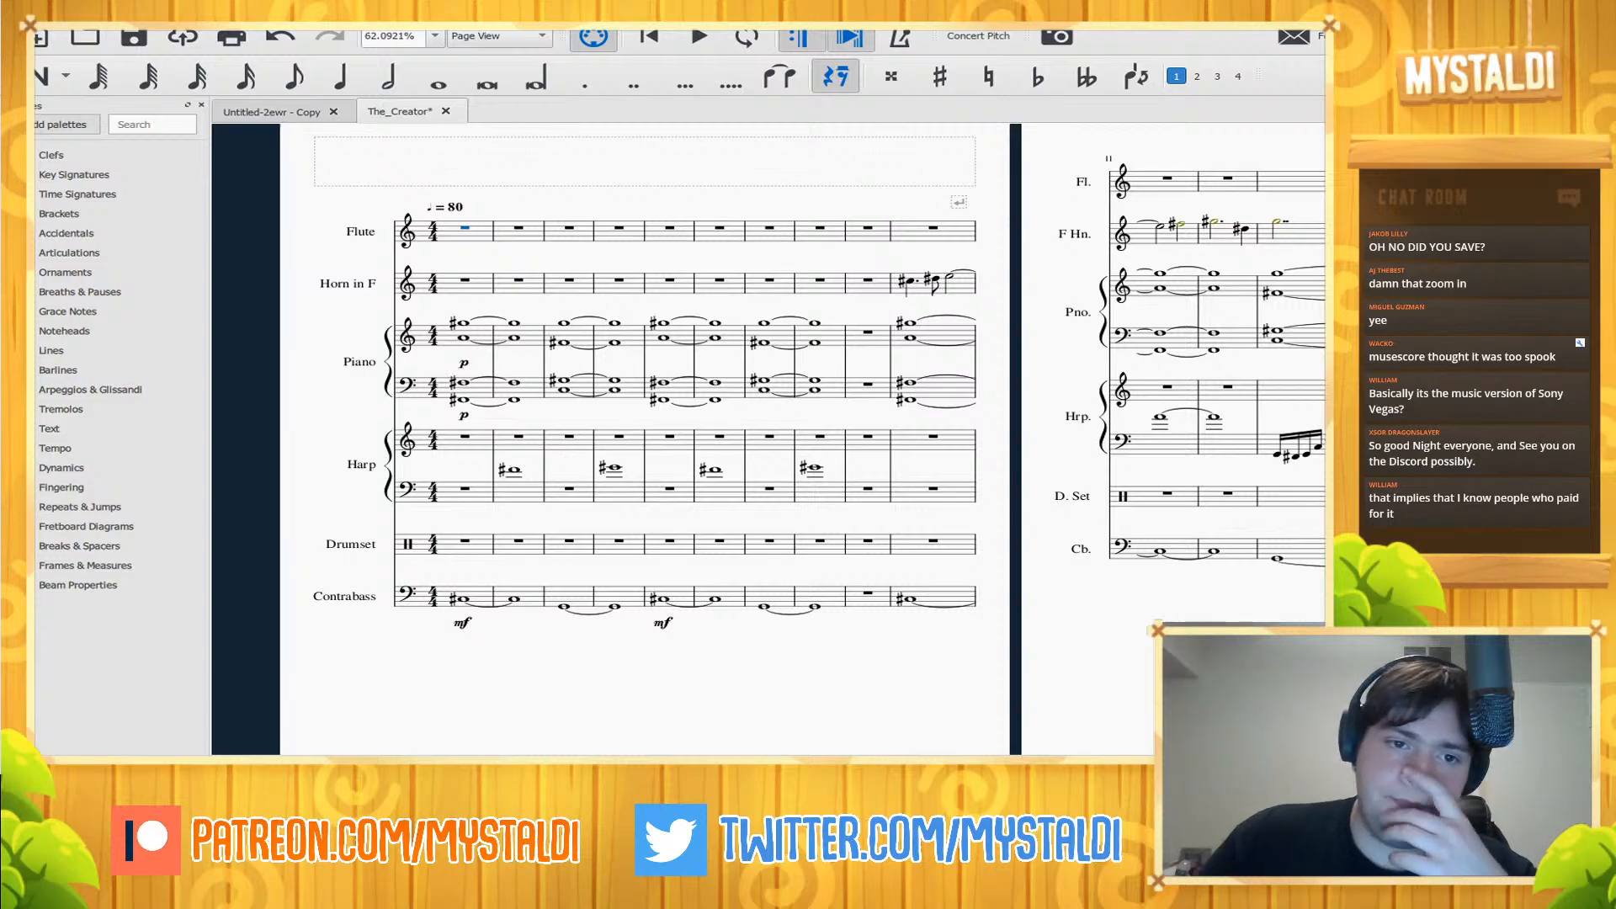
double_click(453, 323)
key("space")
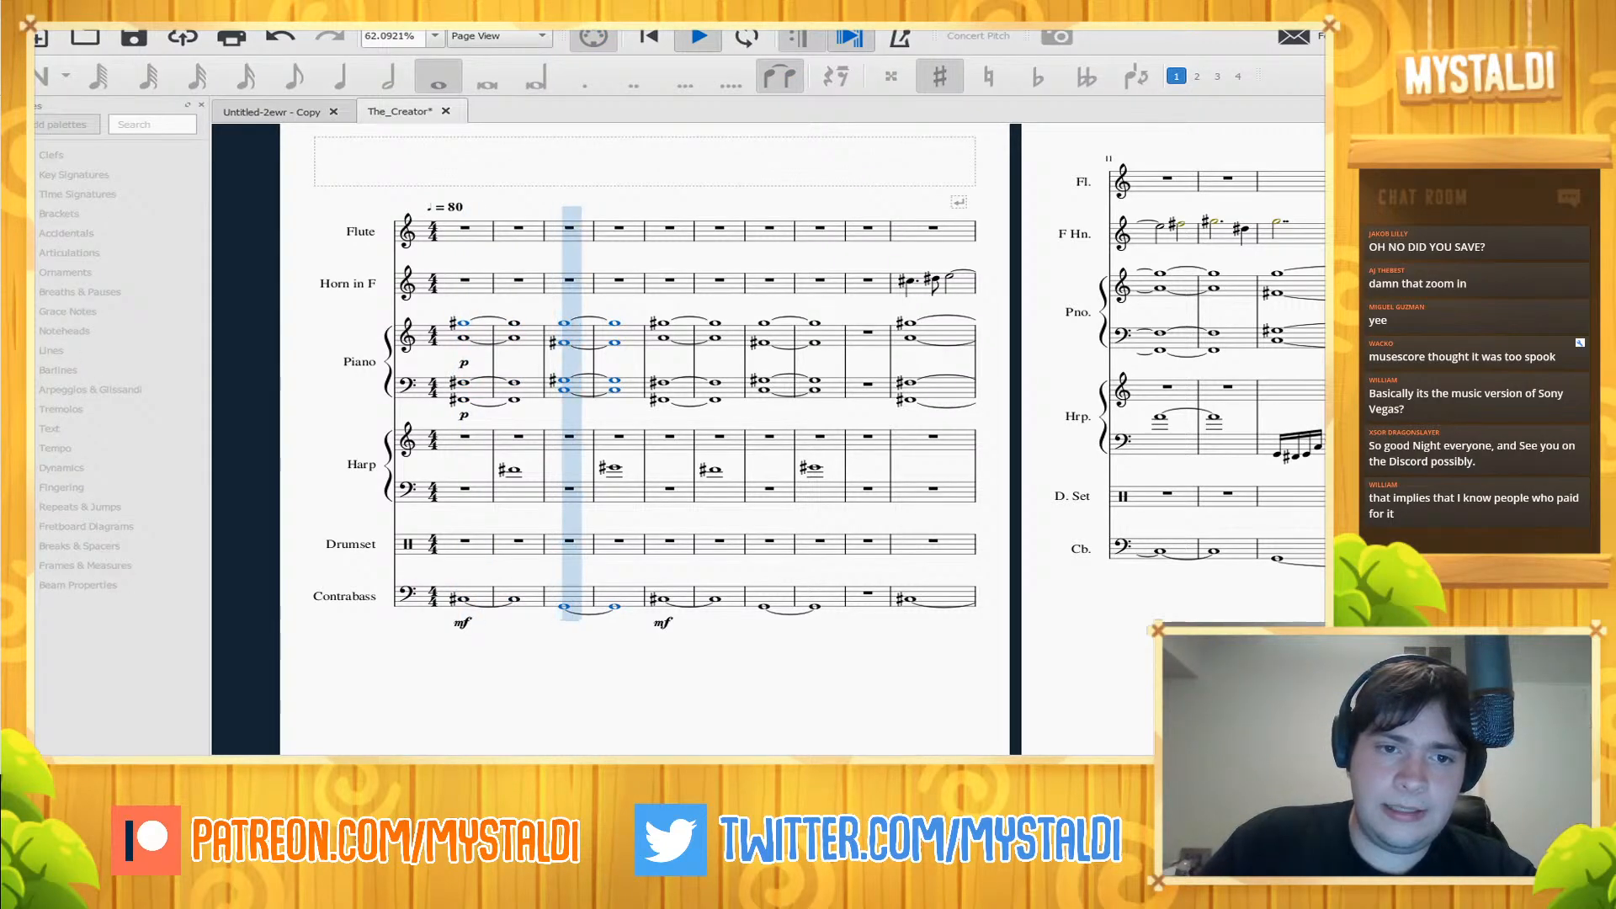
key("space")
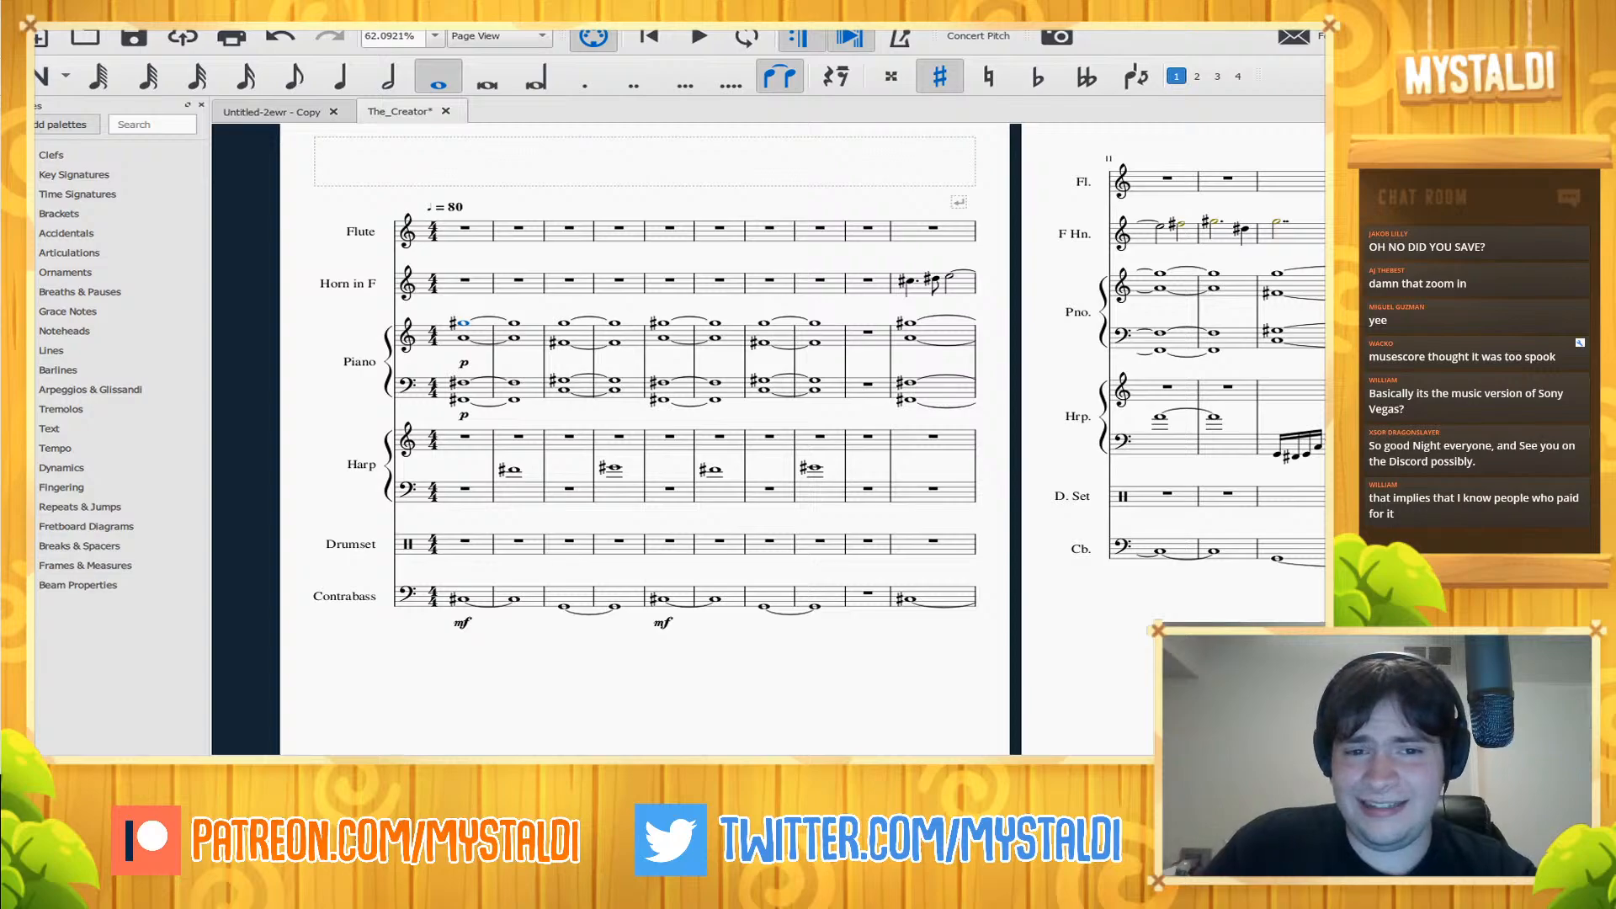
- Examine the piano chords in measures 3–4 and 7–8 and the individual chord notes in measure 5
left_click(605, 332)
left_click(605, 383, "shift")
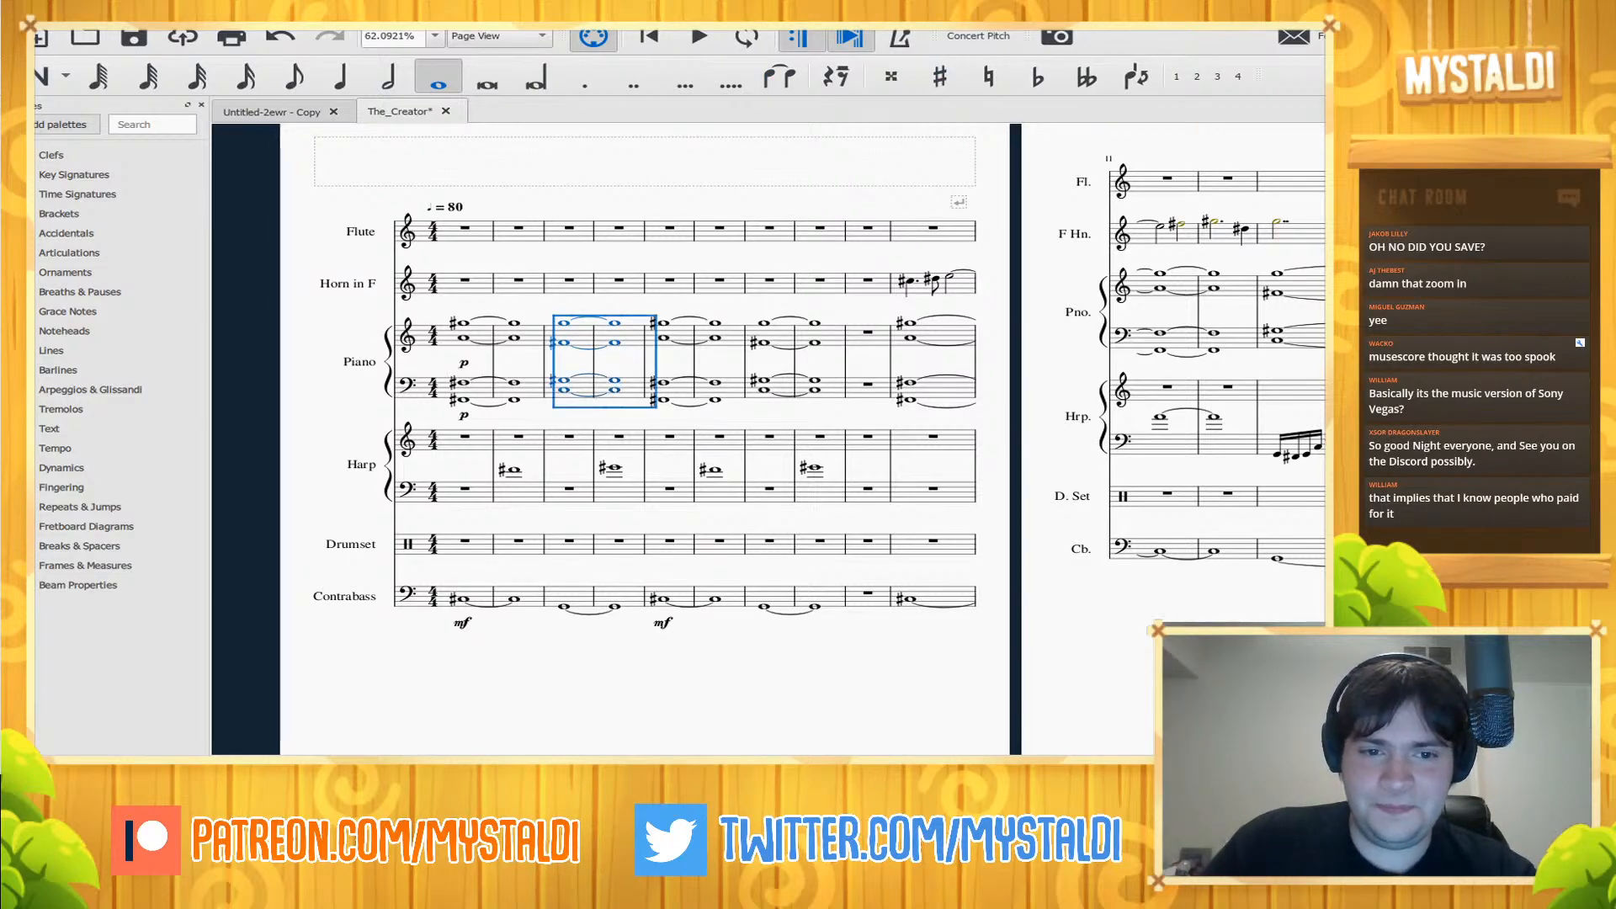
left_click(814, 342)
left_click(765, 342)
left_click(815, 389, "shift")
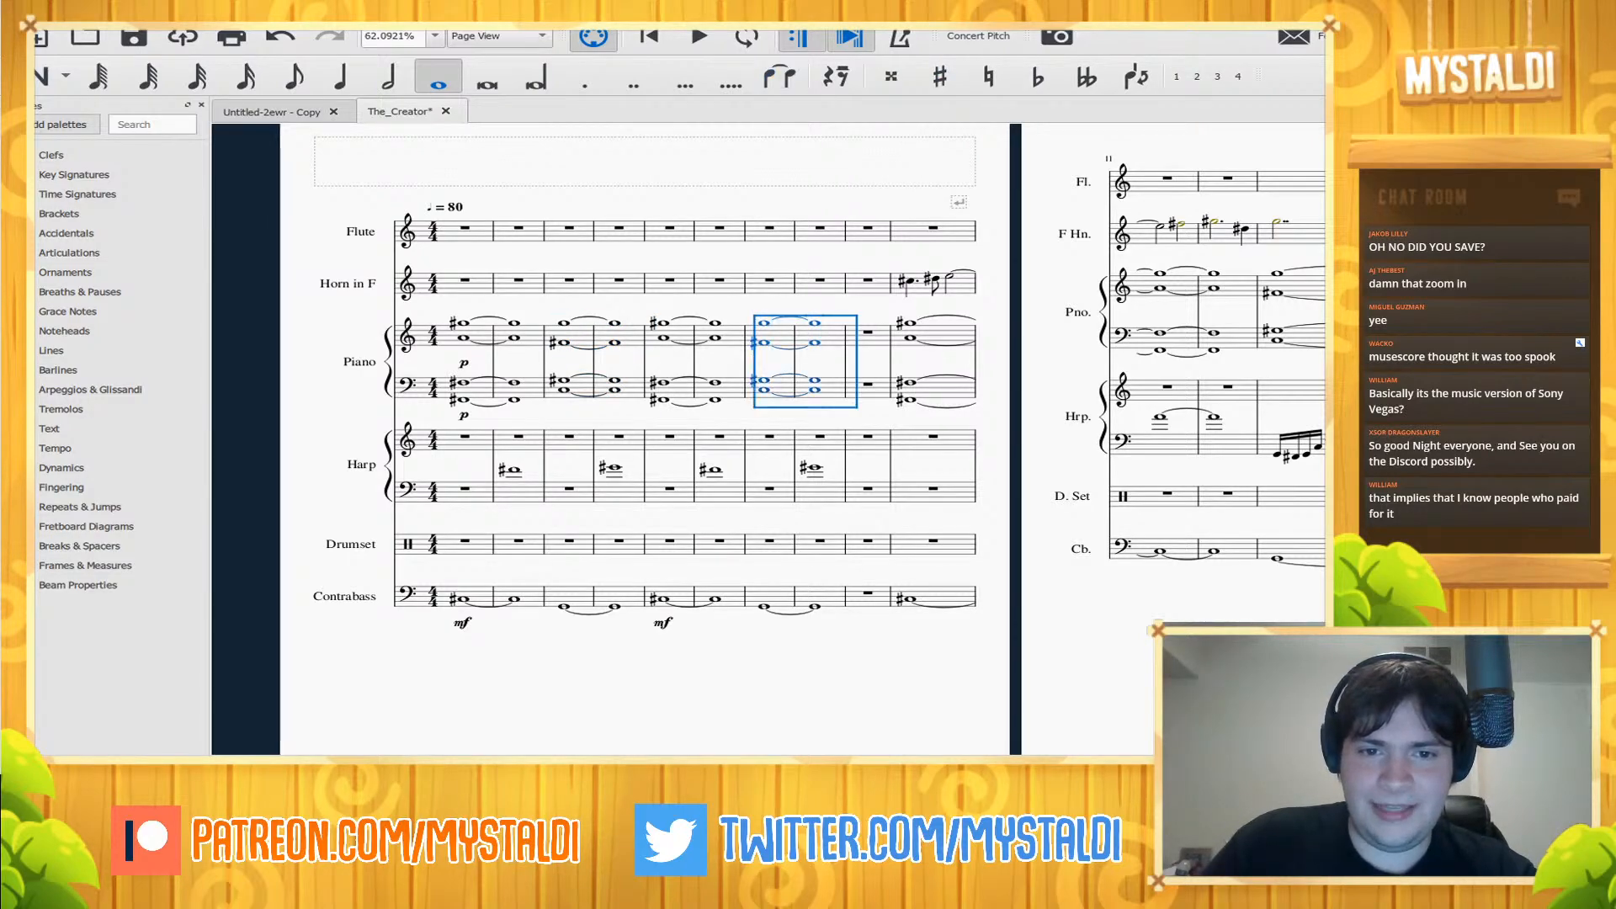
left_click(663, 323)
left_click(663, 338)
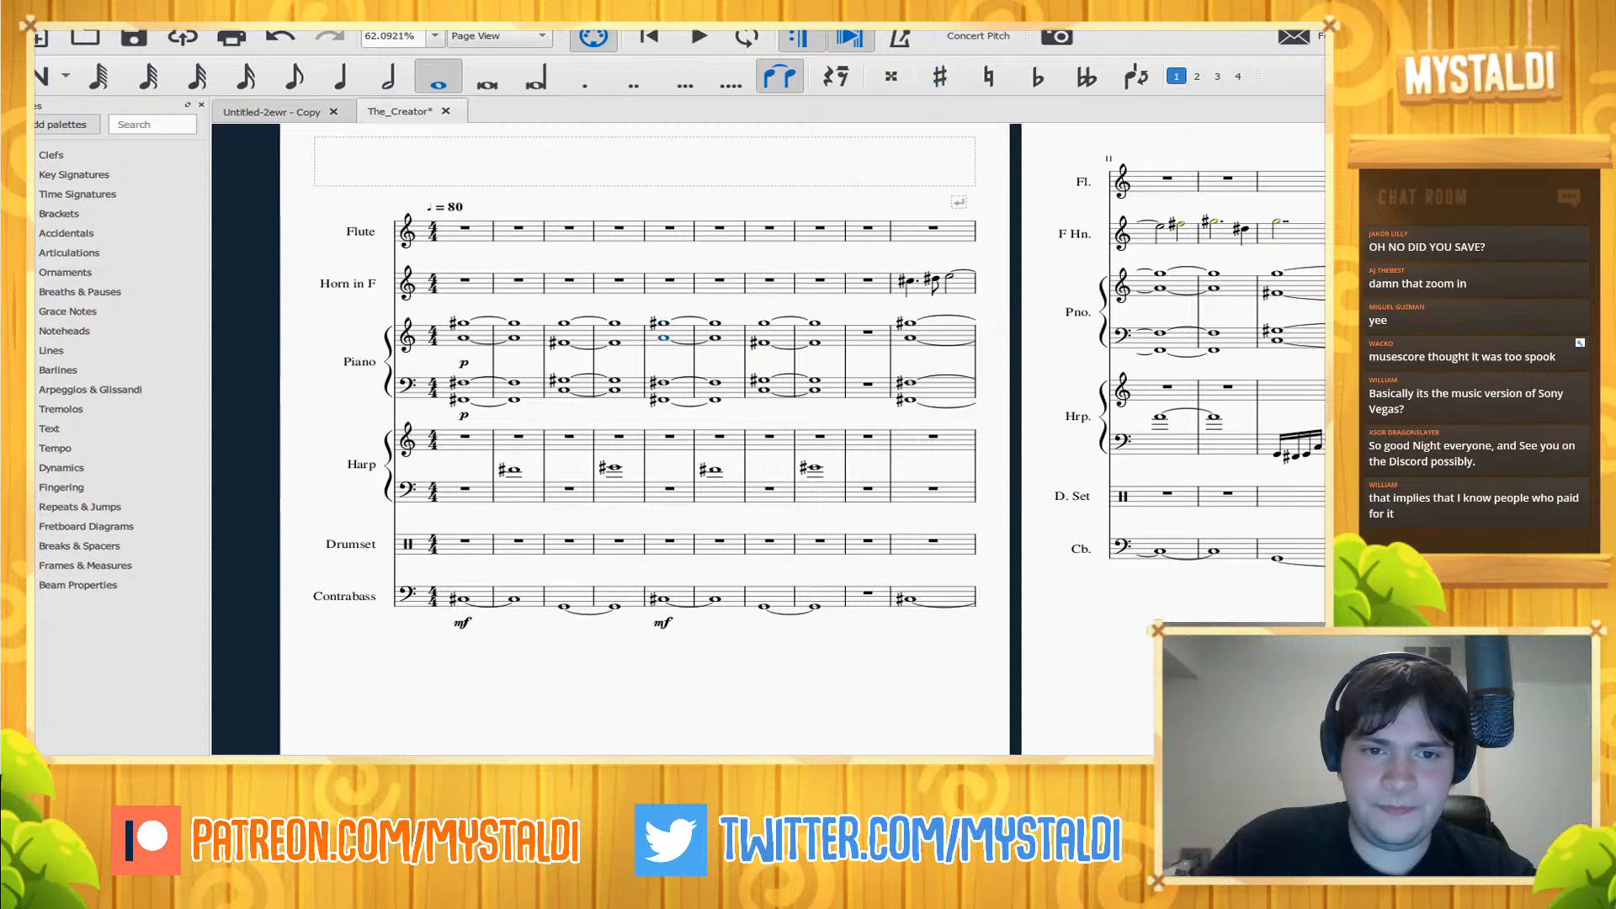
left_click(680, 378)
left_click(663, 383)
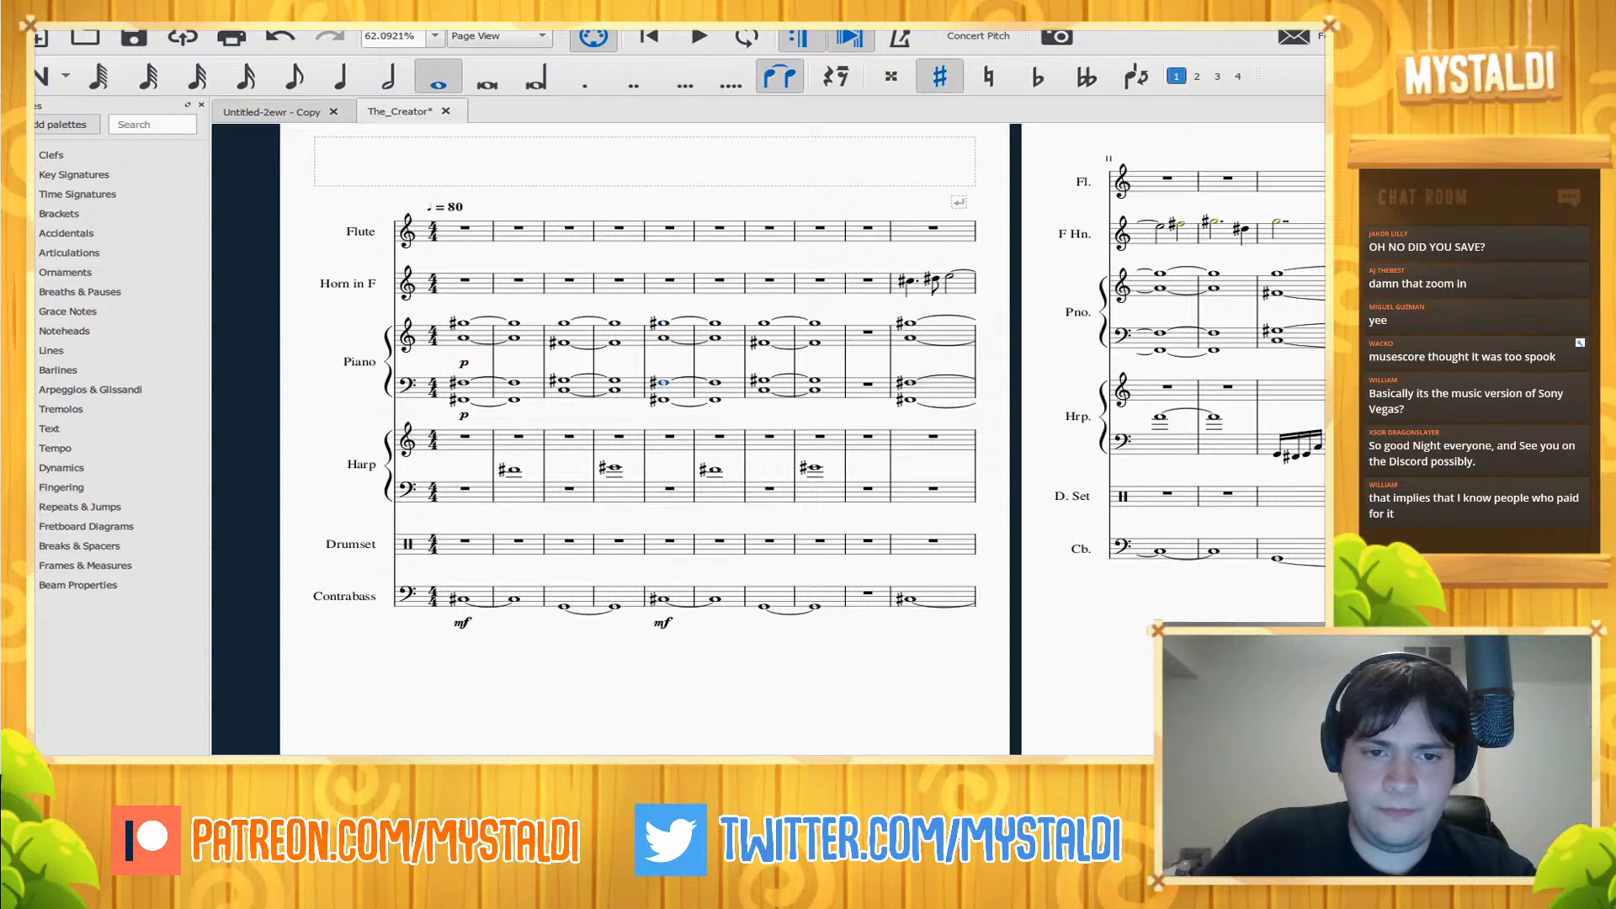
- Compare the chord changes by playing back the opening repeatedly from different measures between 1 and 7
key("space")
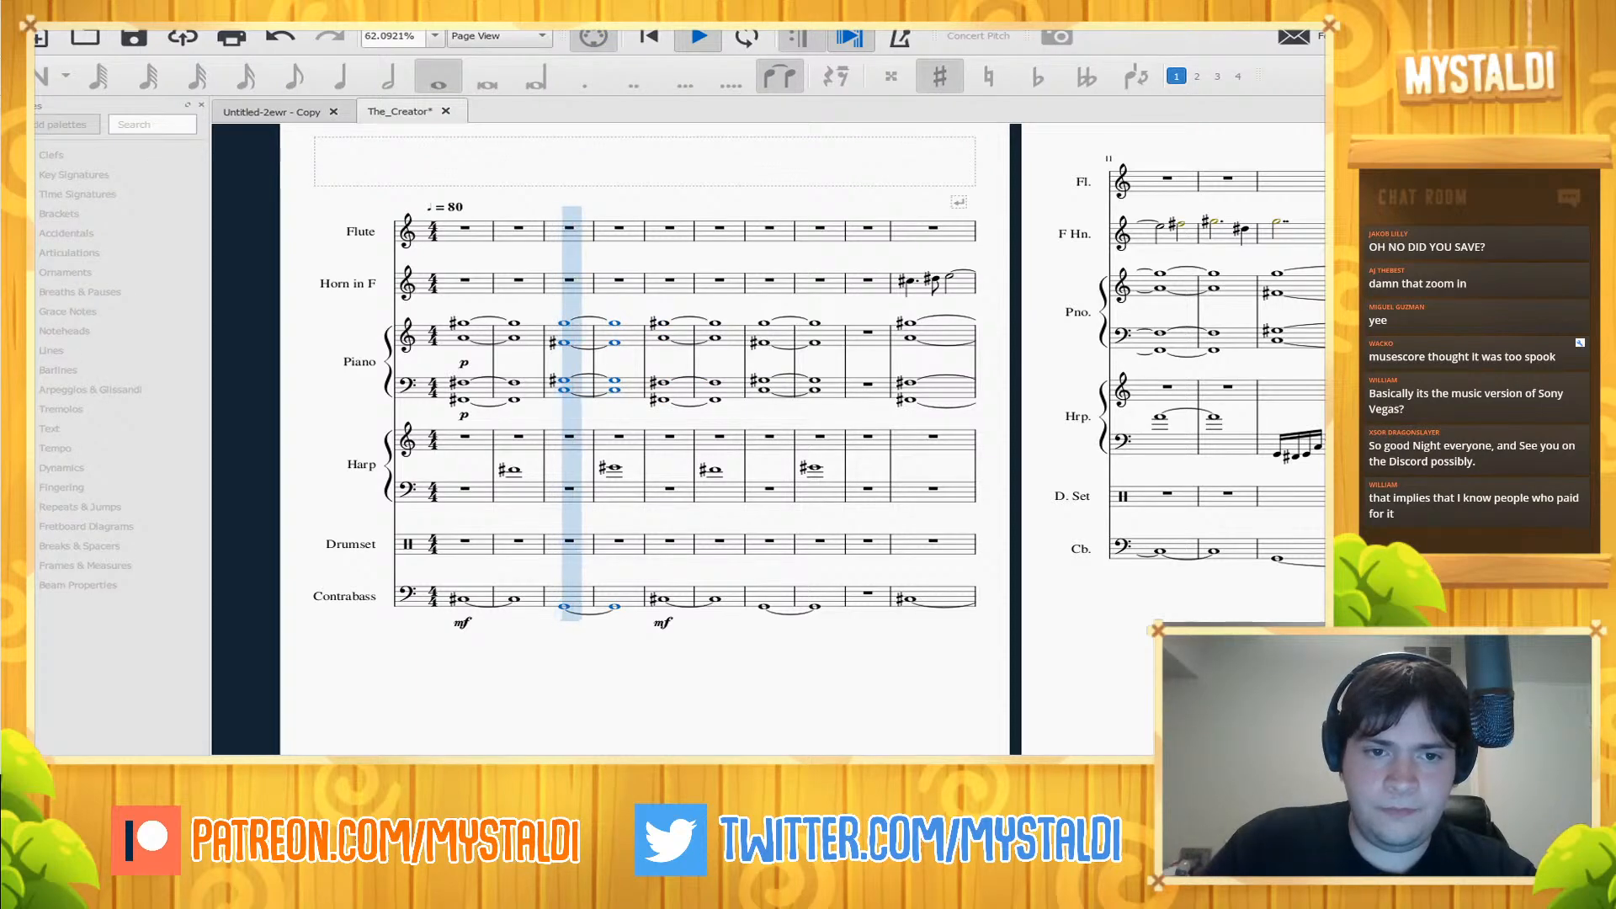
key("space")
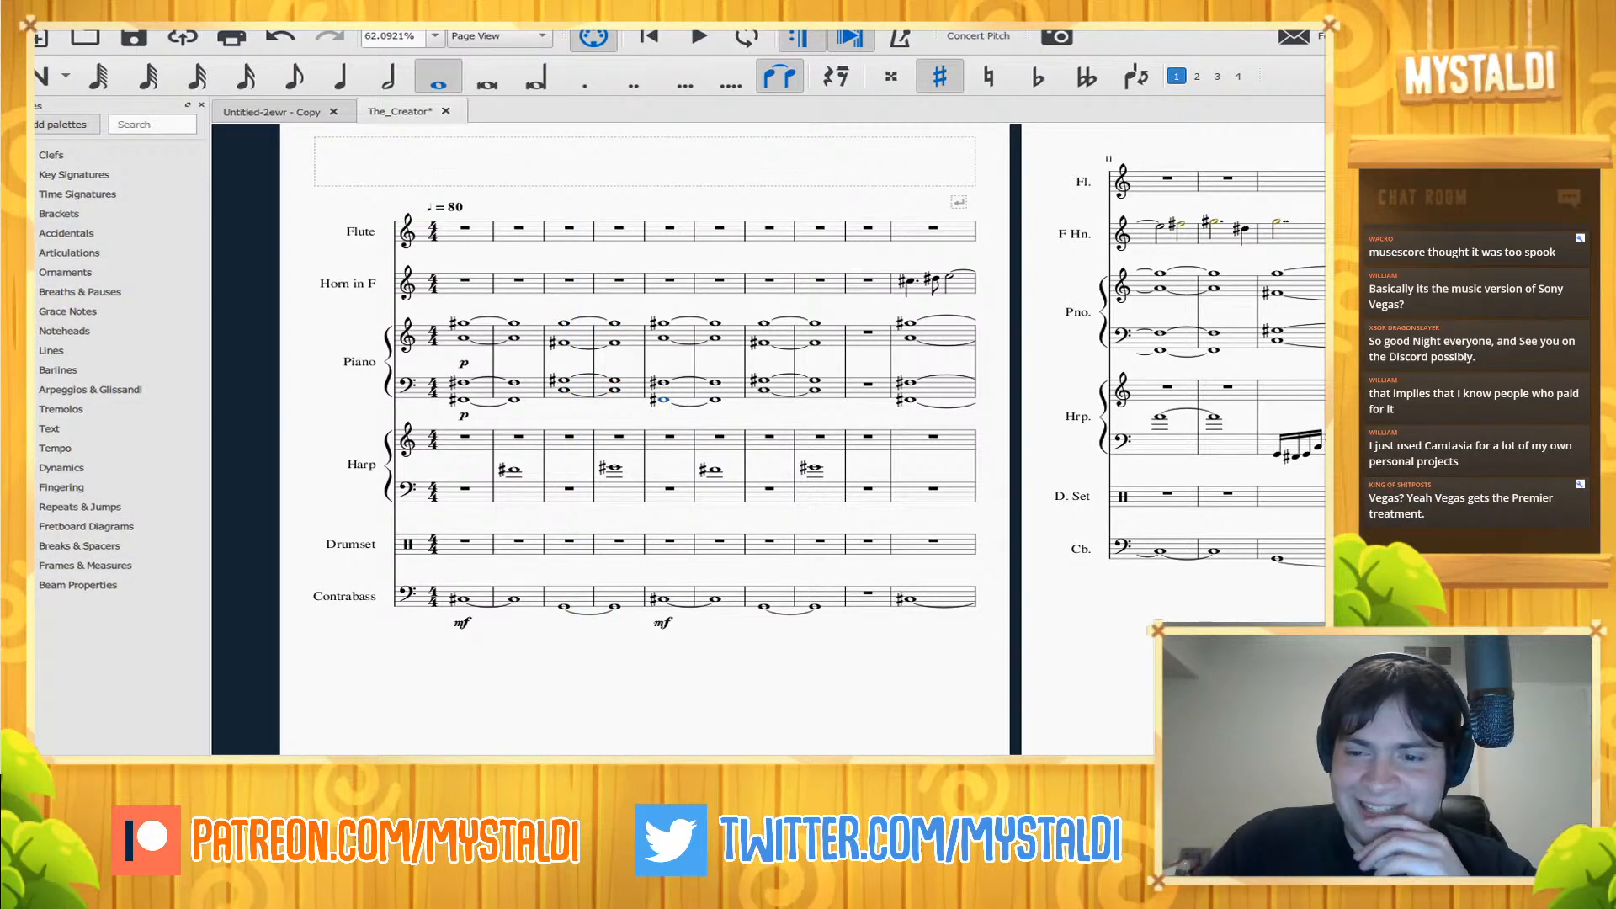
left_click(764, 380)
left_click(764, 390)
key("space")
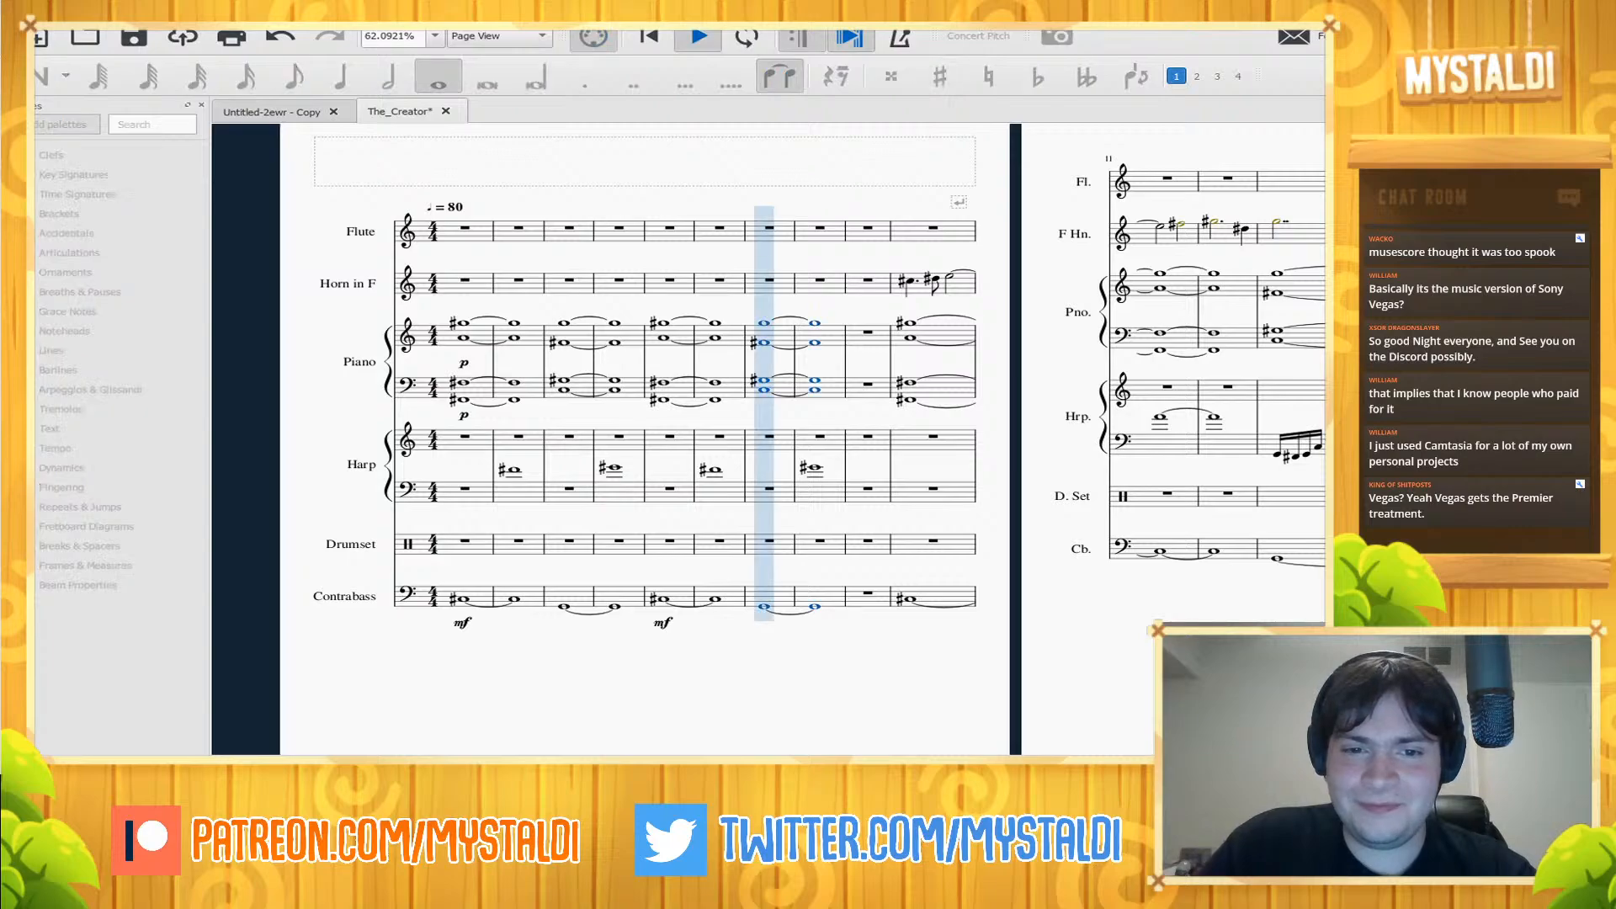
key("space")
key("space")
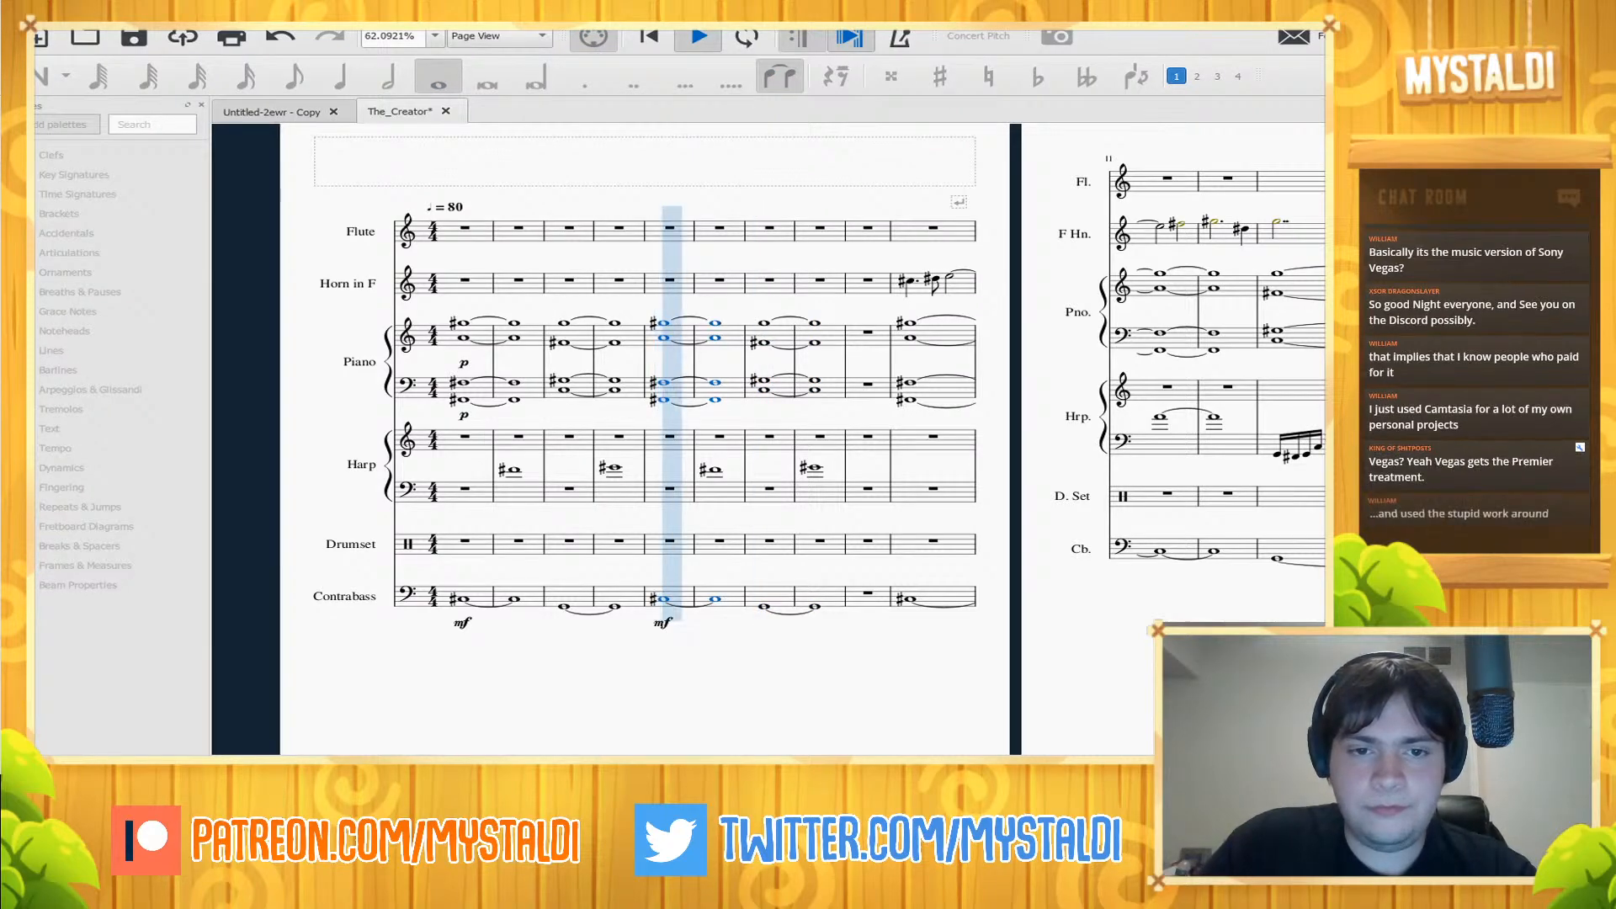
left_click(564, 342)
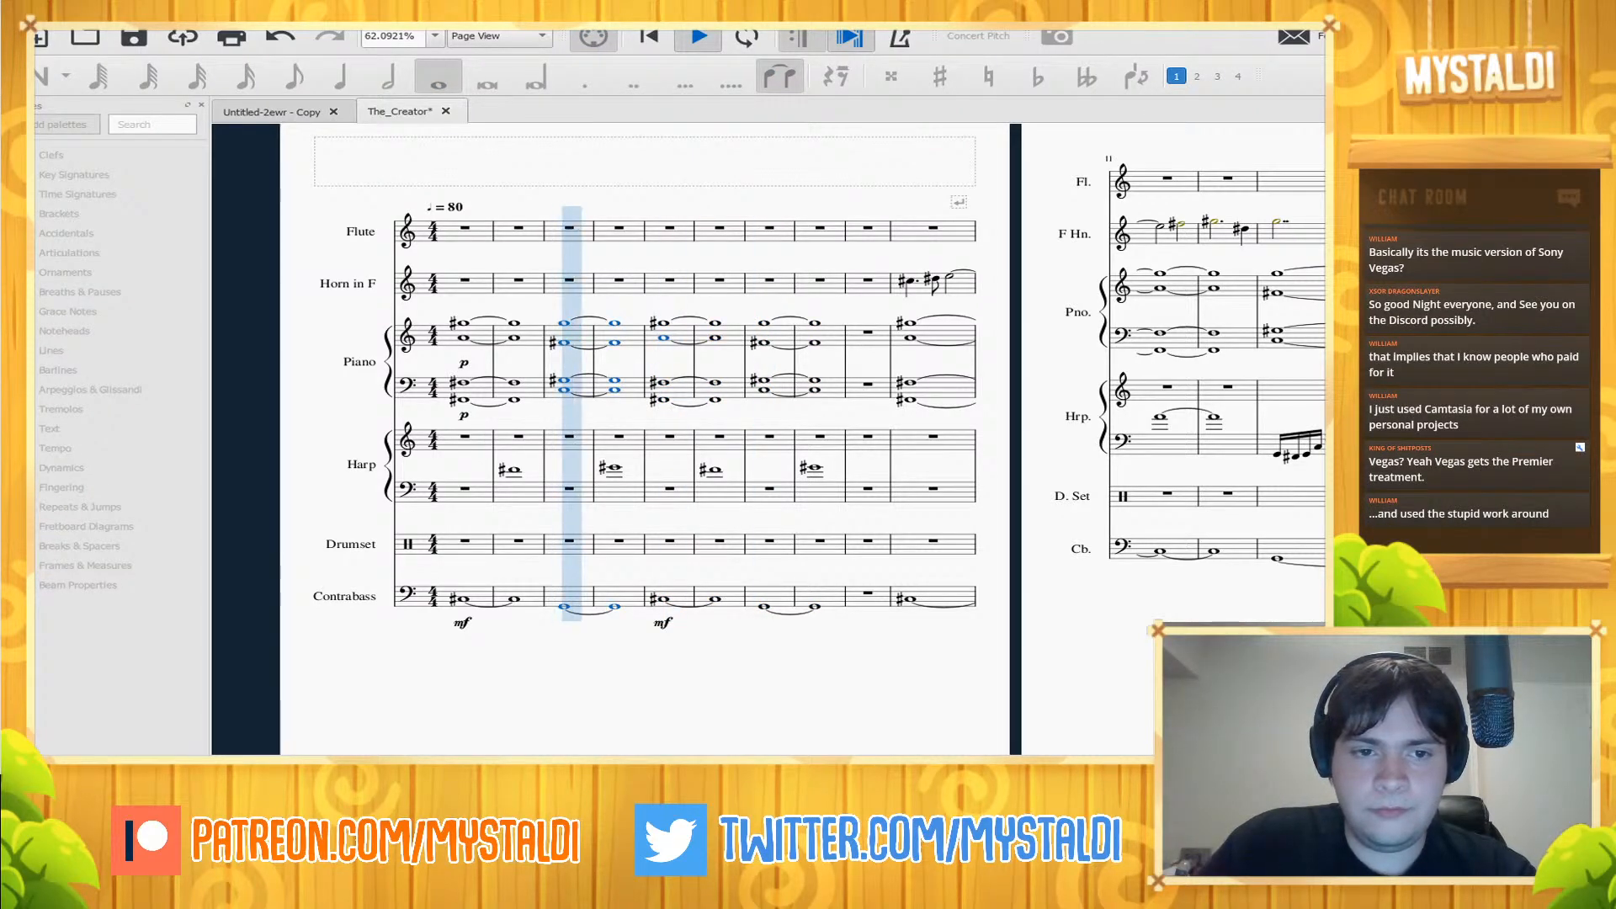
left_click(464, 338)
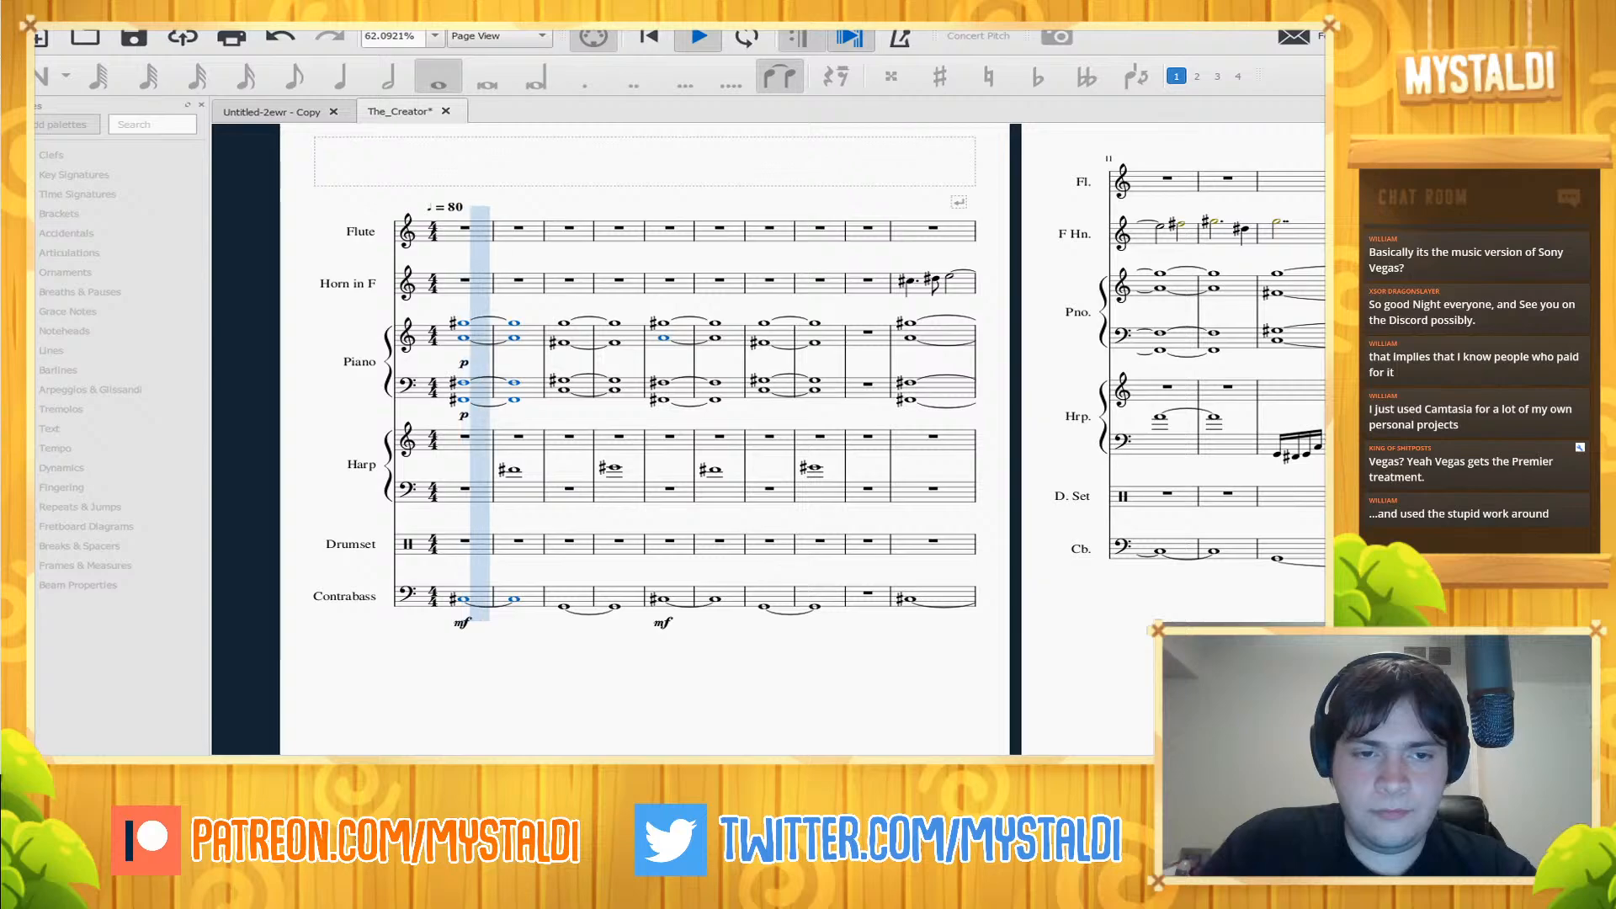
key("space")
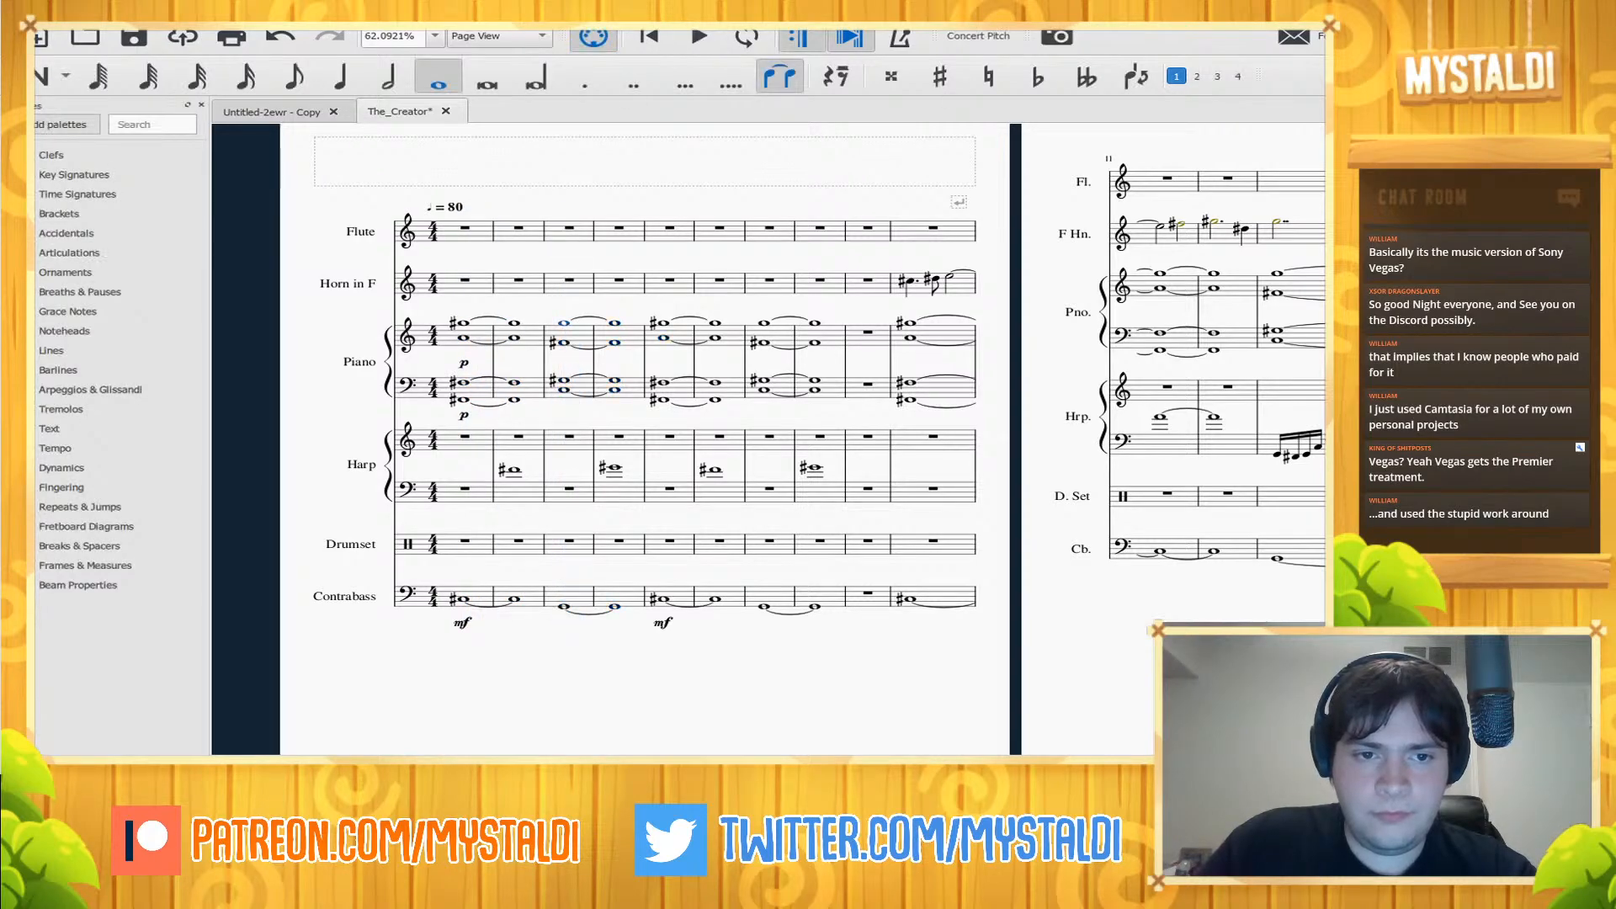
- Lower the top note of the piano's measure 5 chord by two semitones and play the passage back
left_click(663, 323)
key("Down")
key("Down")
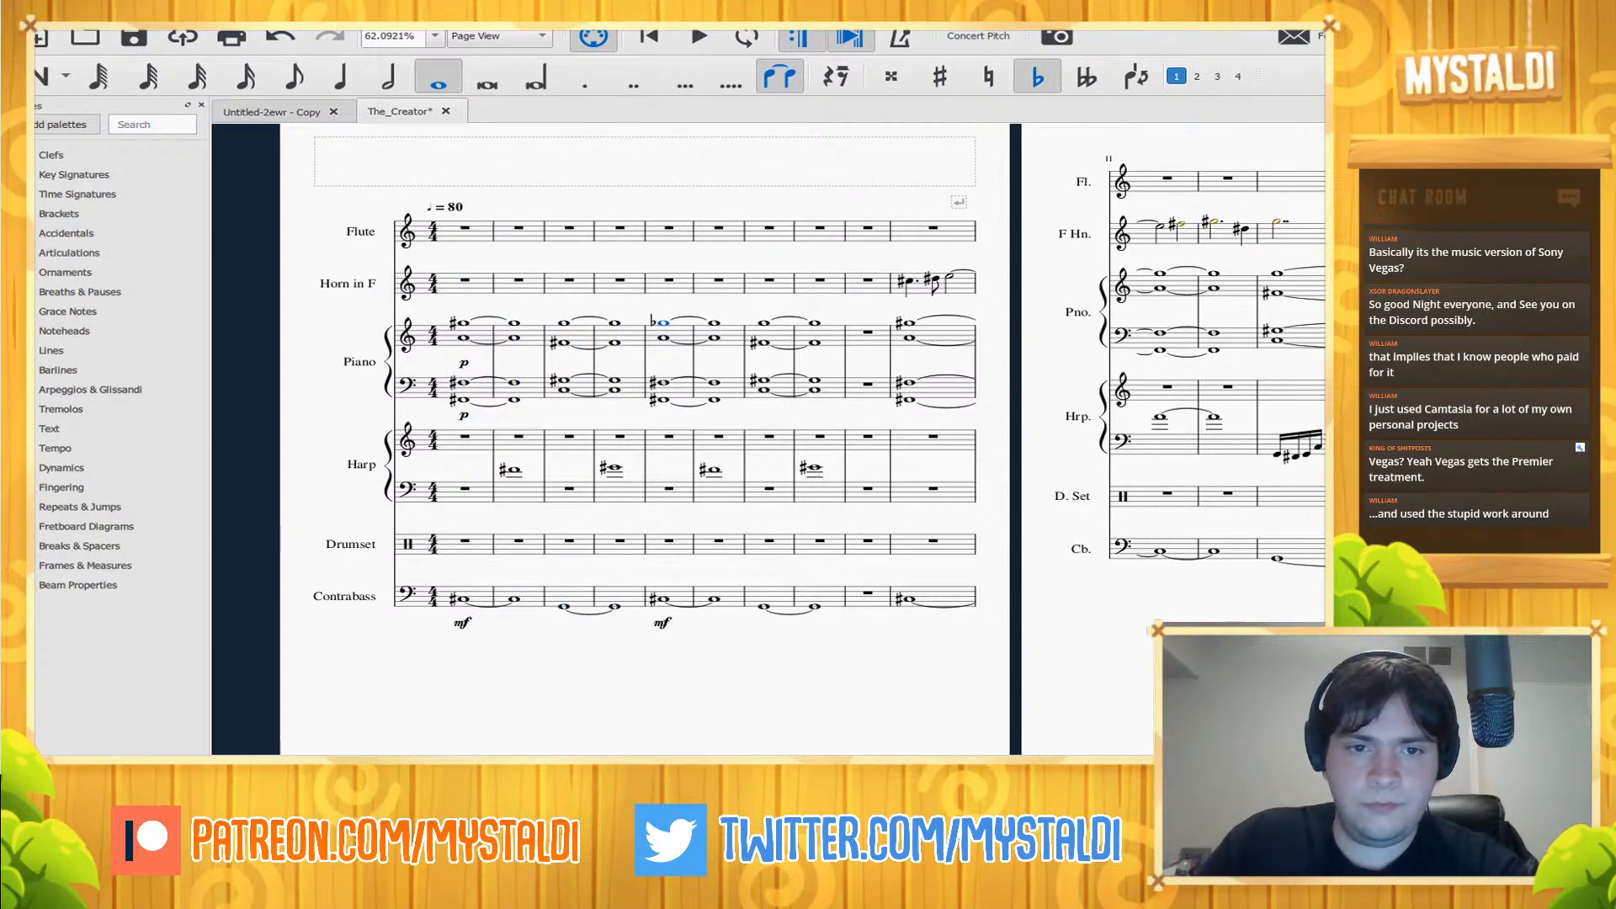
key("space")
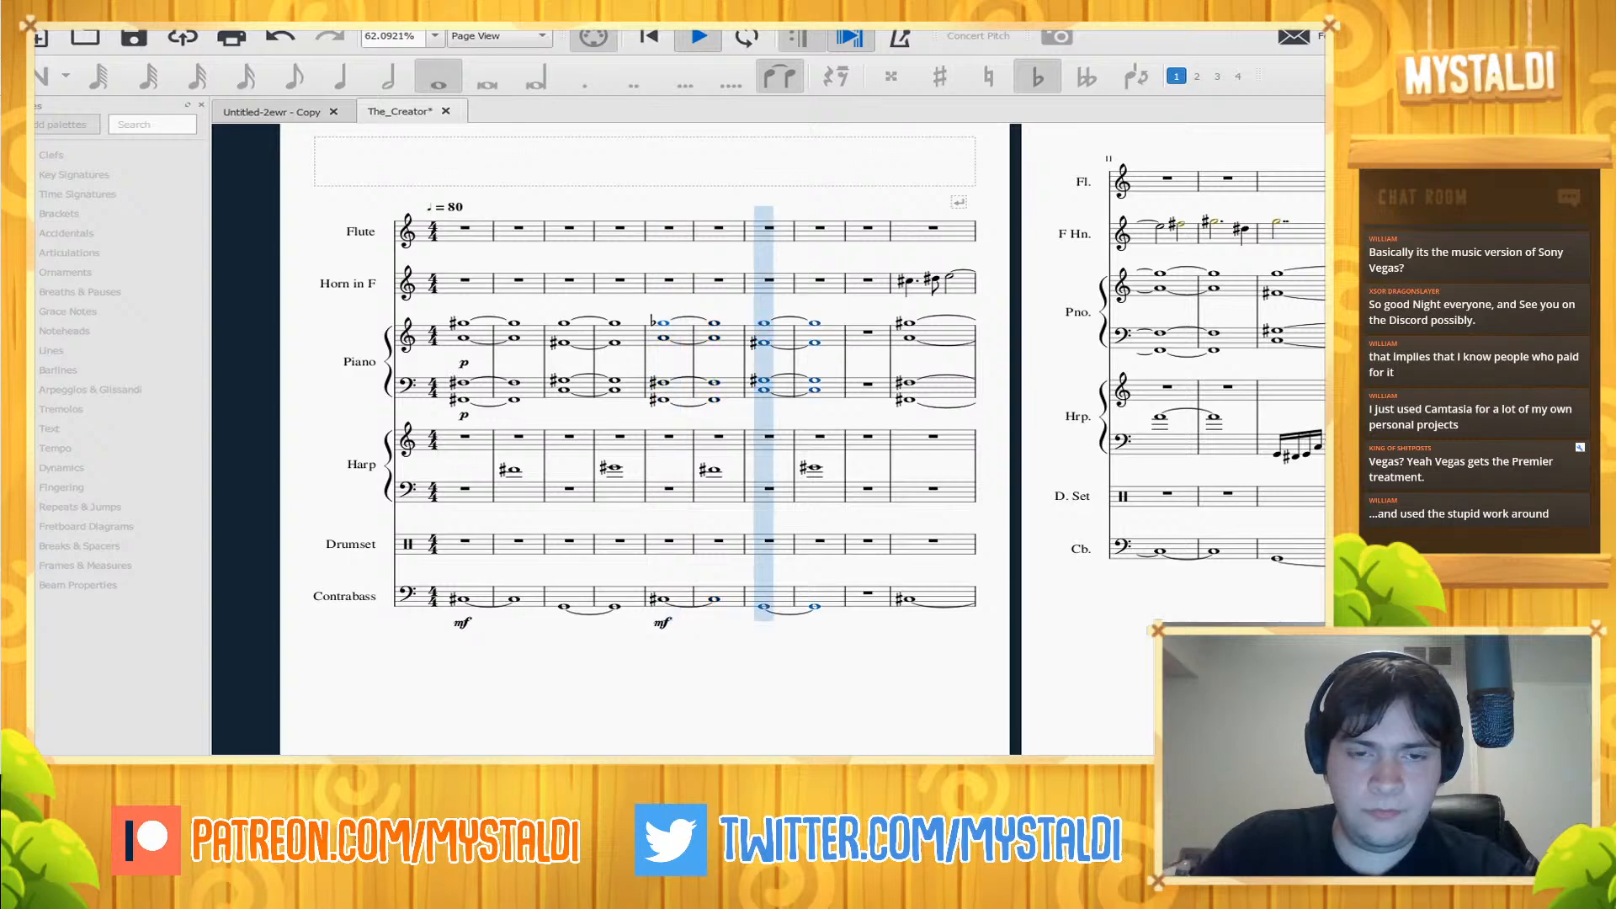
key("space")
key("space")
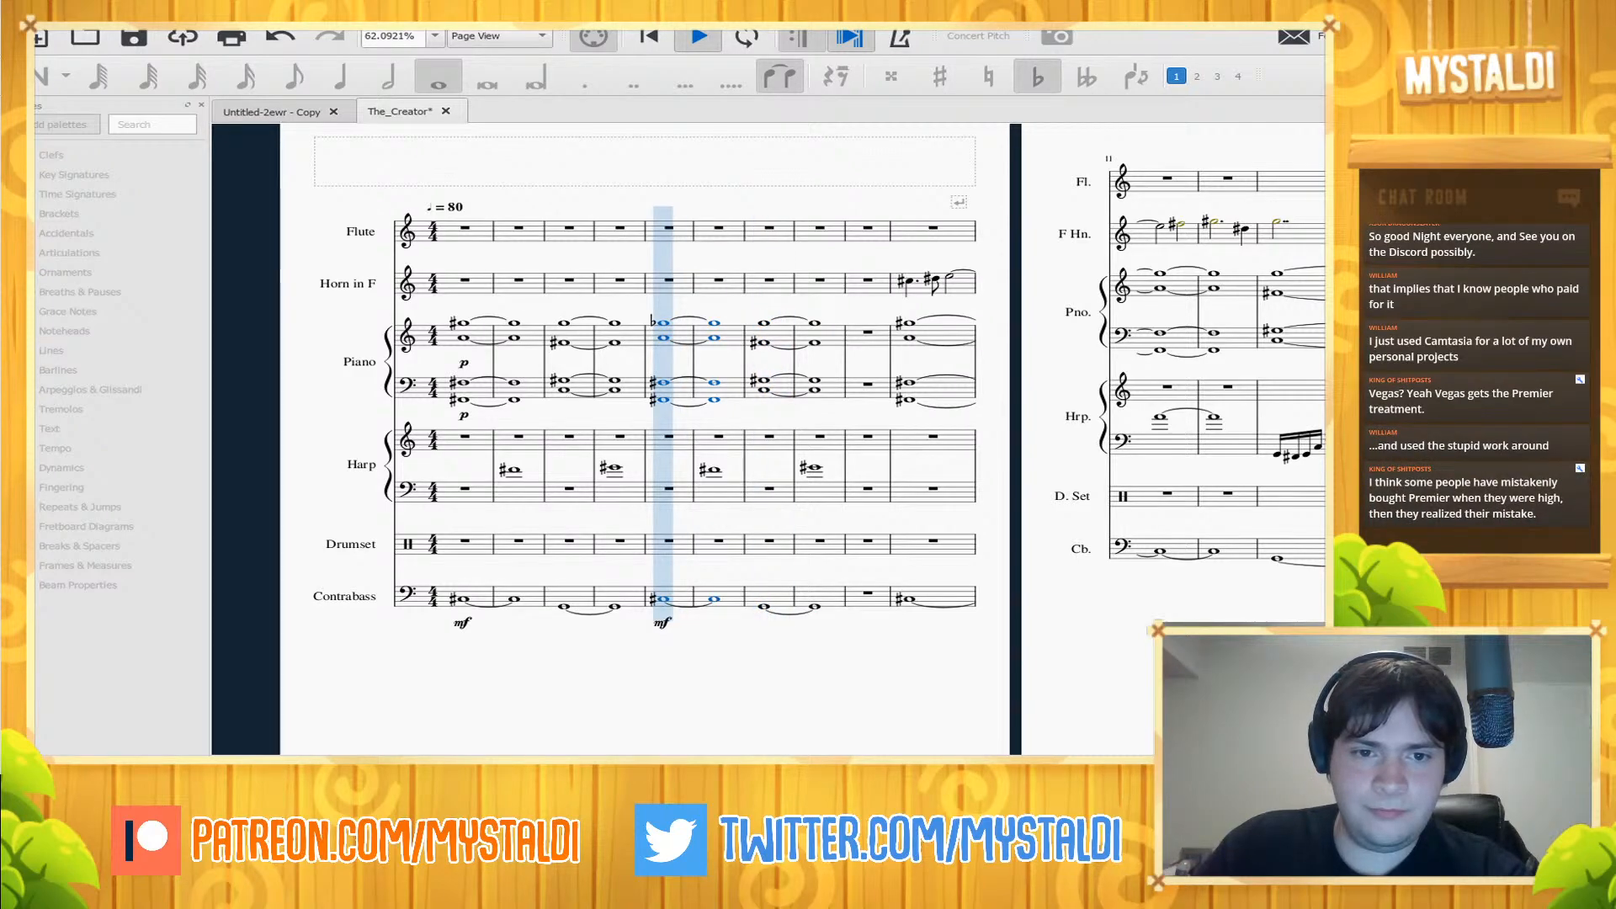
- Compare the chord changes by playing back the opening from measures 3, 1, 5 and 7
left_click(564, 324)
left_click(463, 323)
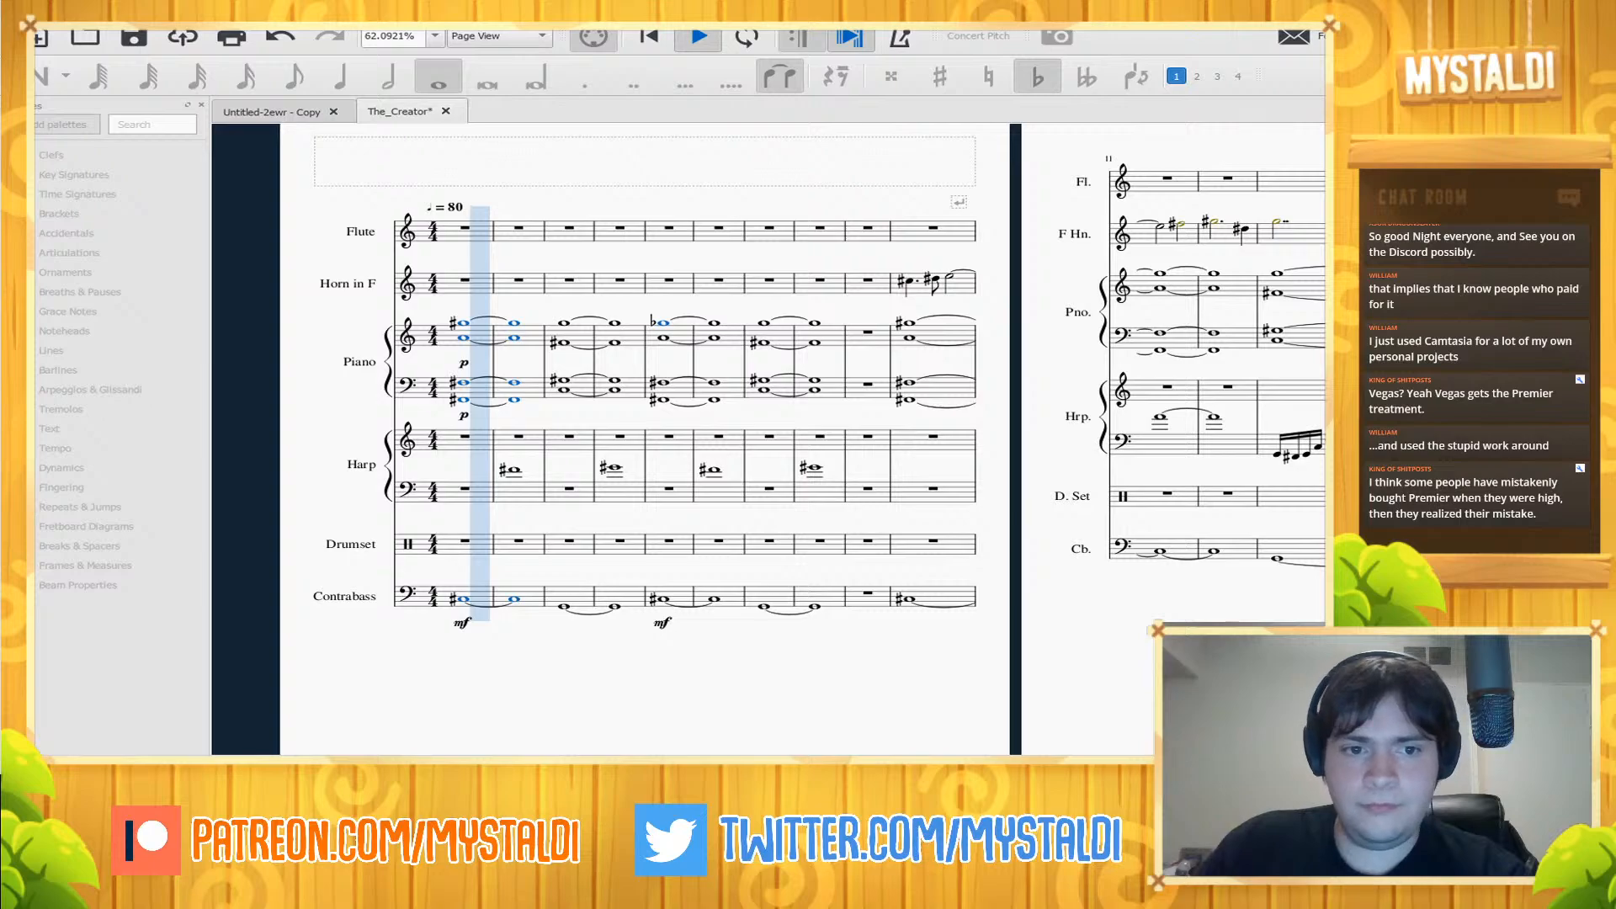
left_click(564, 323)
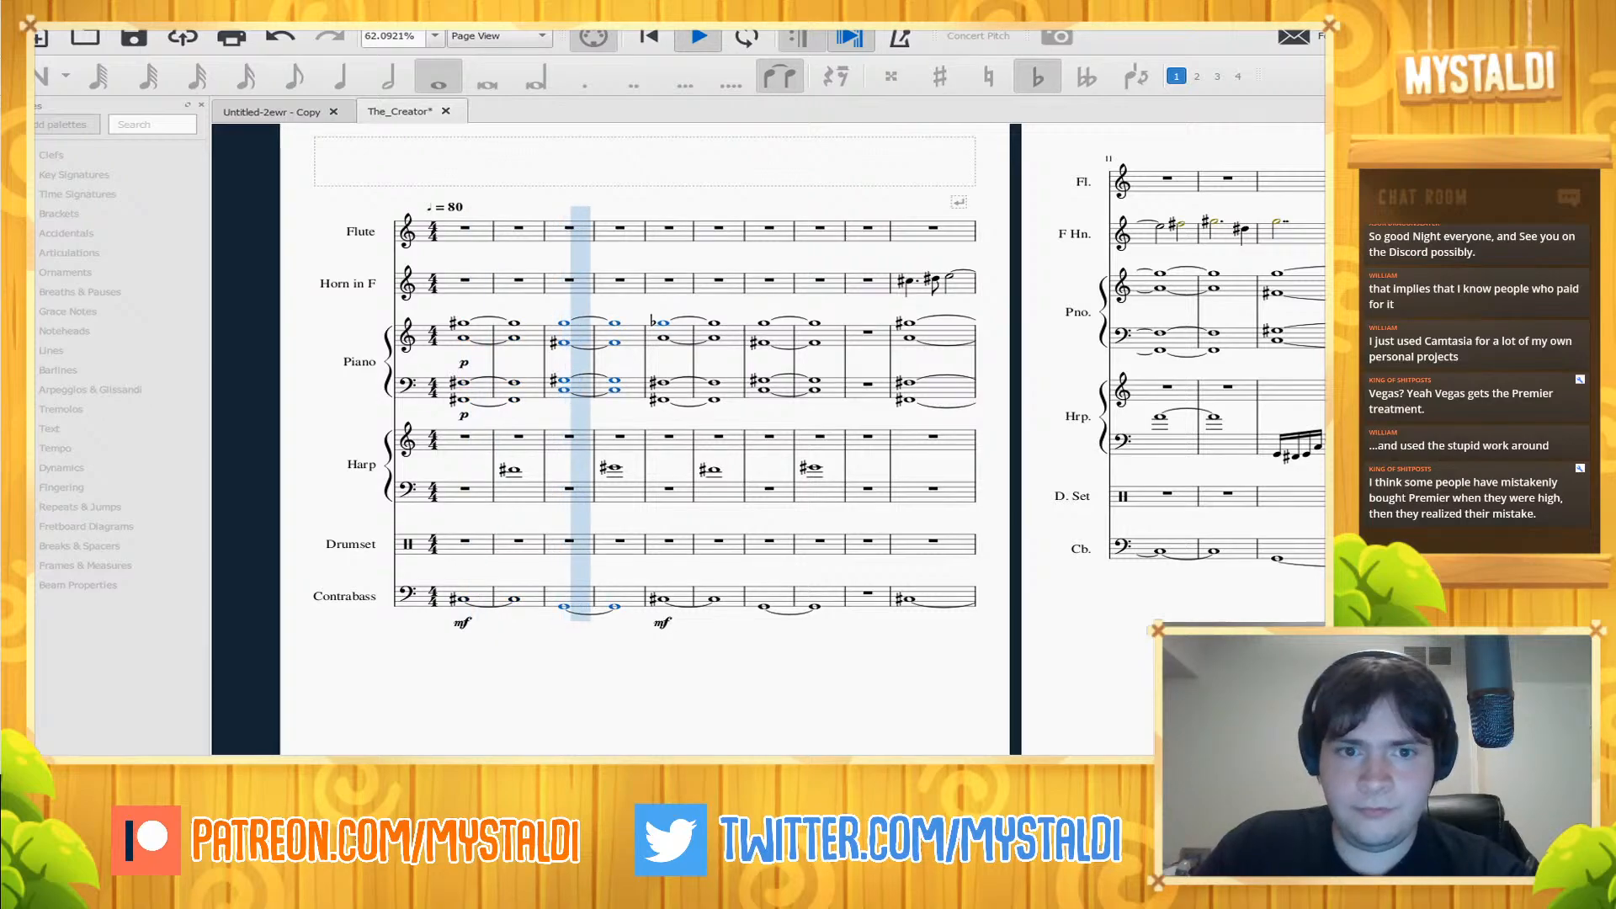
left_click(663, 323)
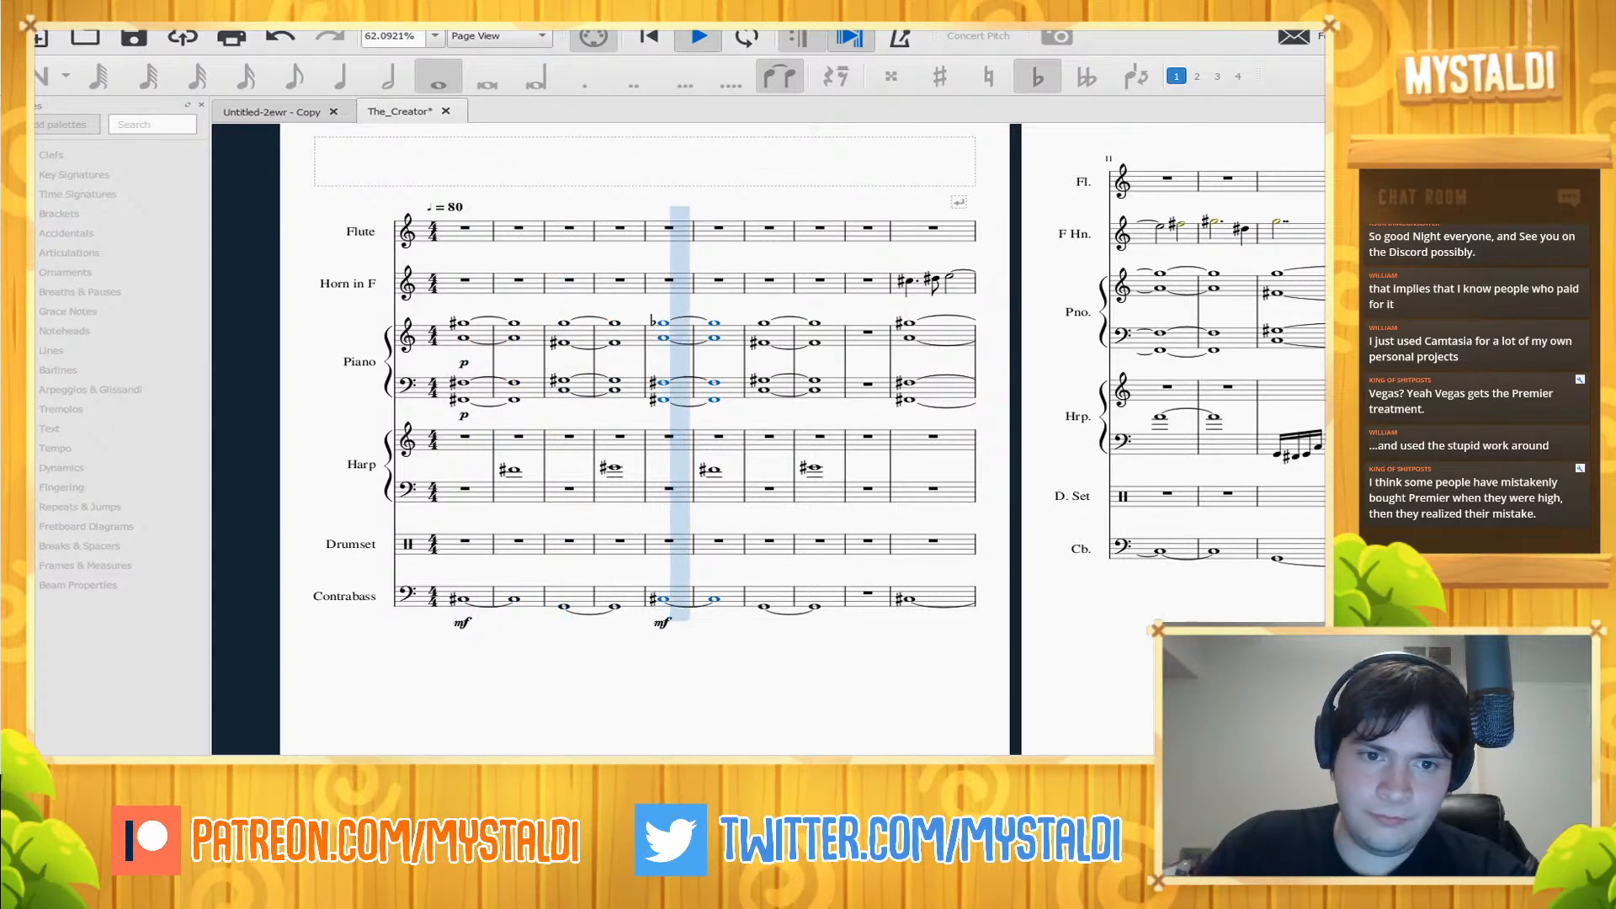
left_click(763, 322)
key("space")
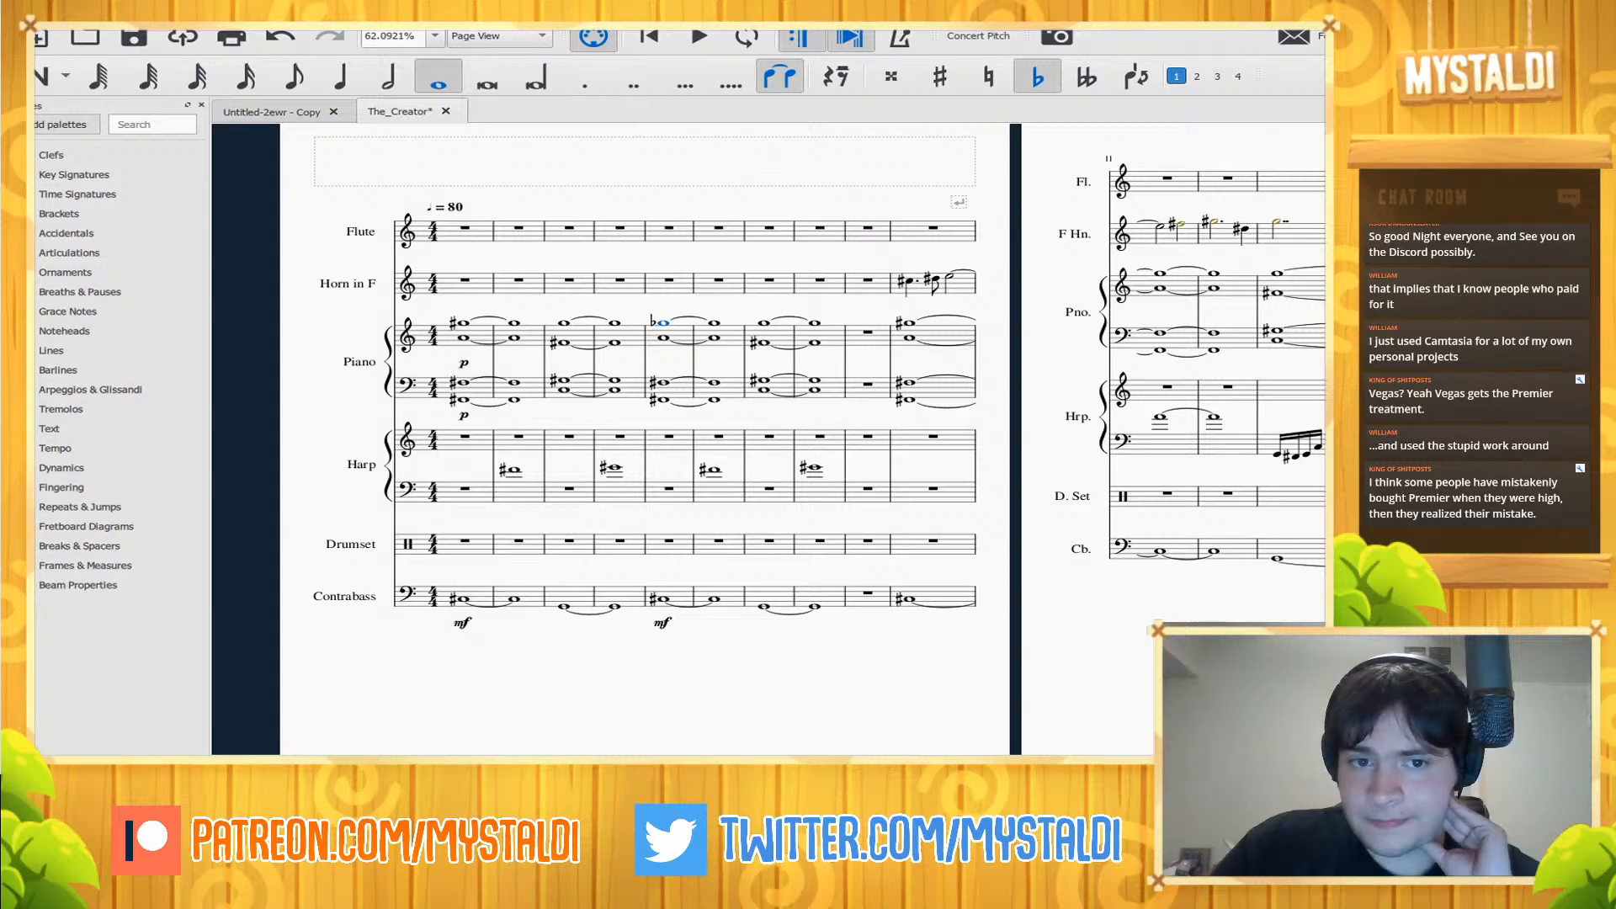
- Delete all notes and dynamics from every instrument in The_Creator, leaving an empty score
key("Escape")
key("ctrl+a")
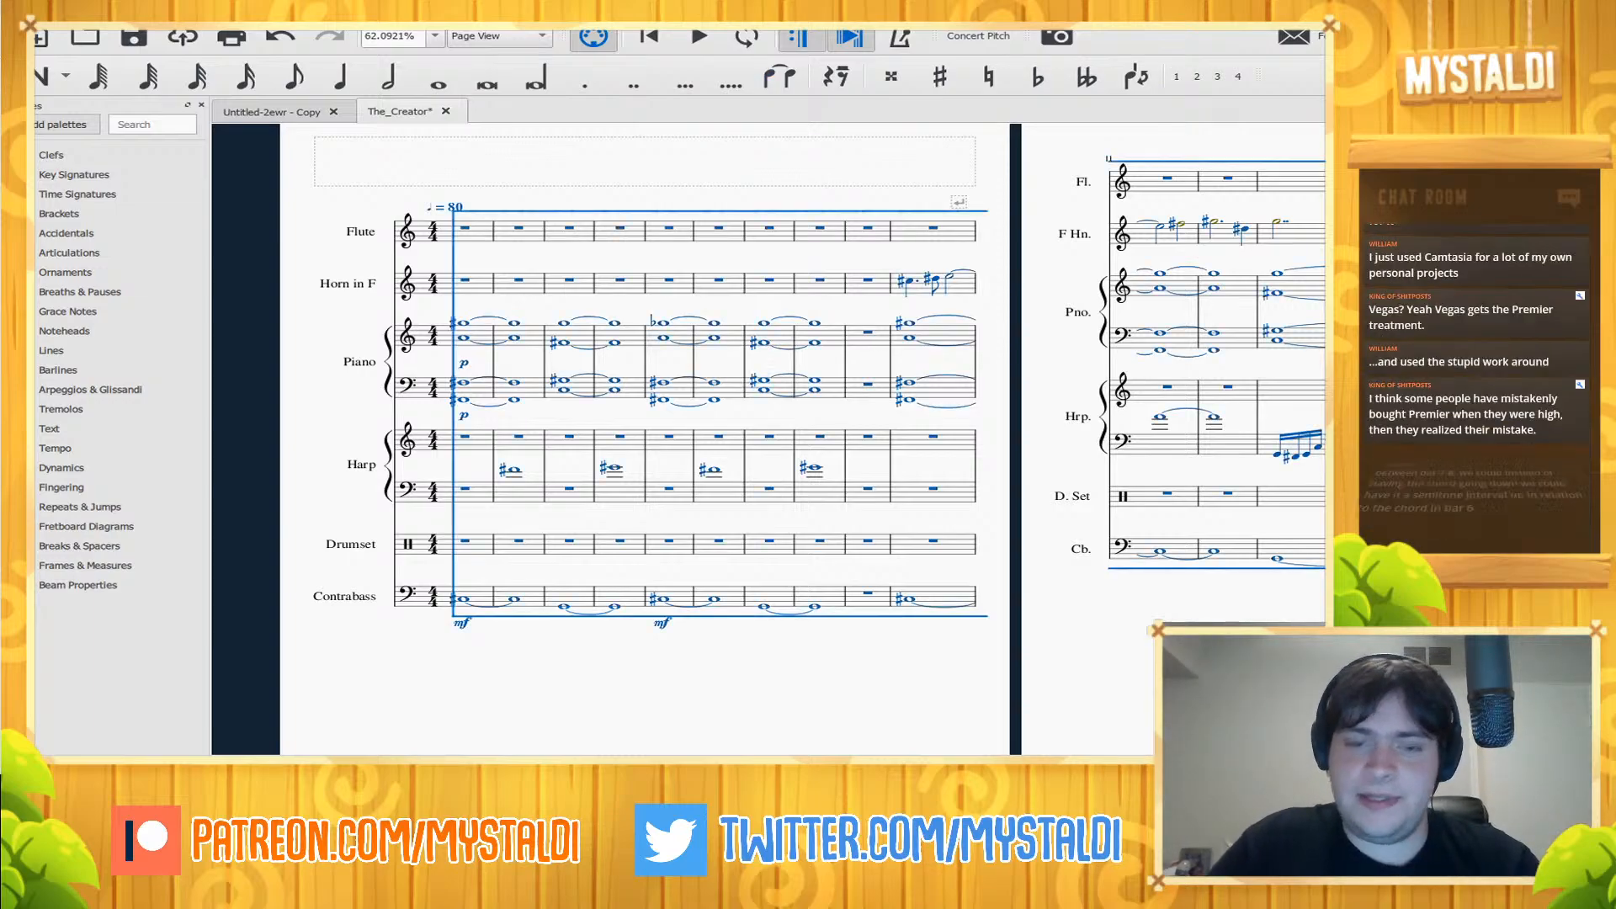
key("Delete")
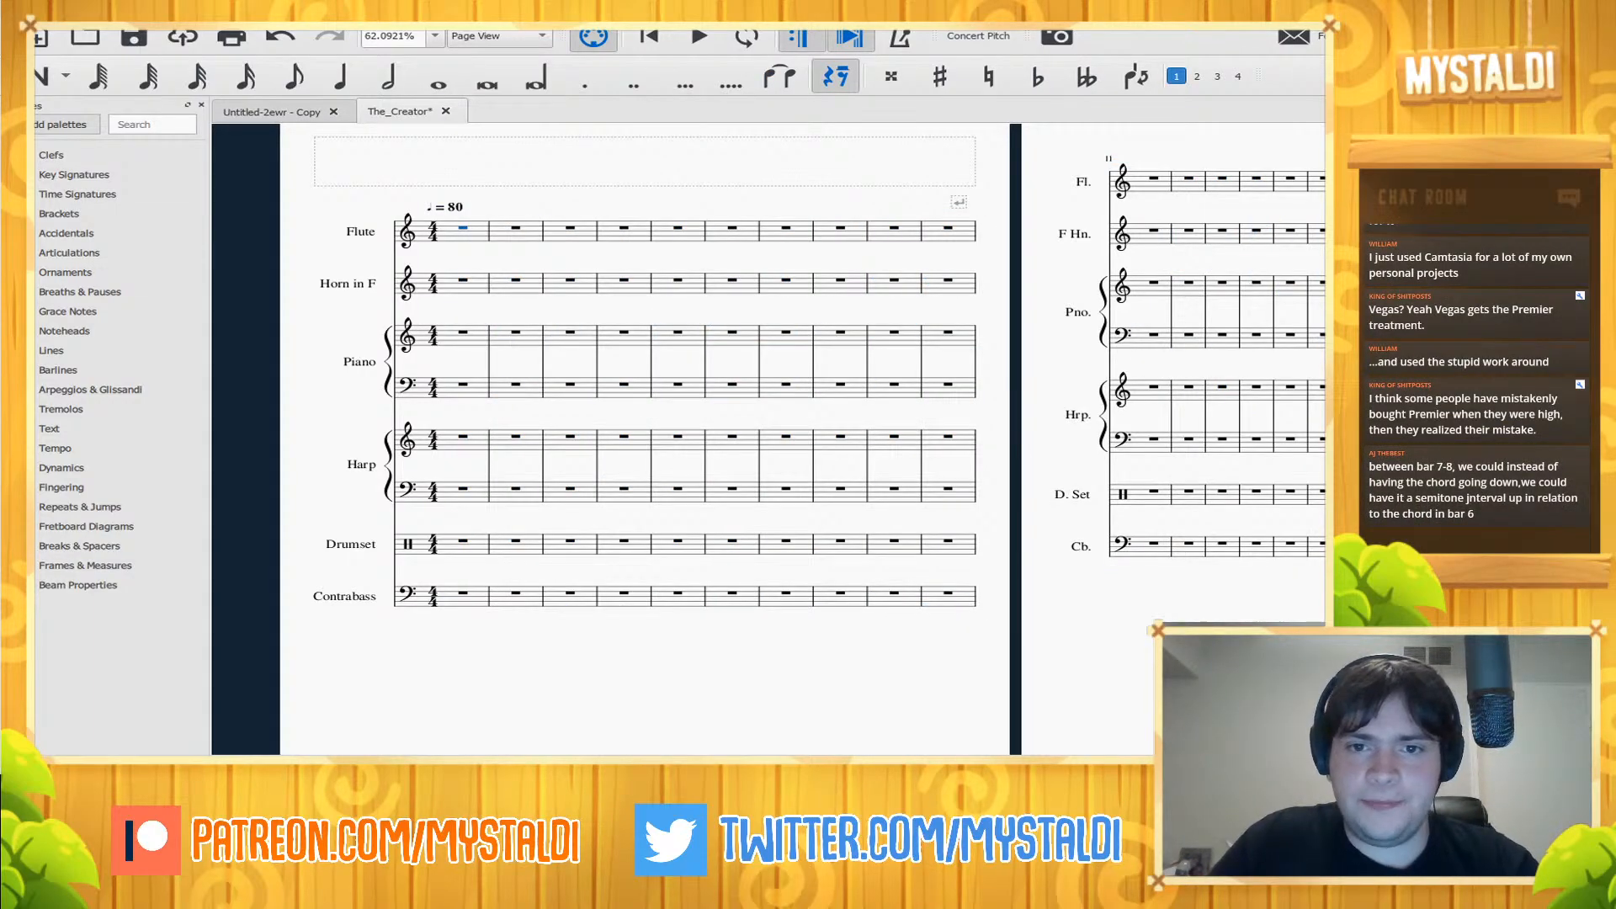
scroll(757, 421, "right", 5)
key("ctrl+Home")
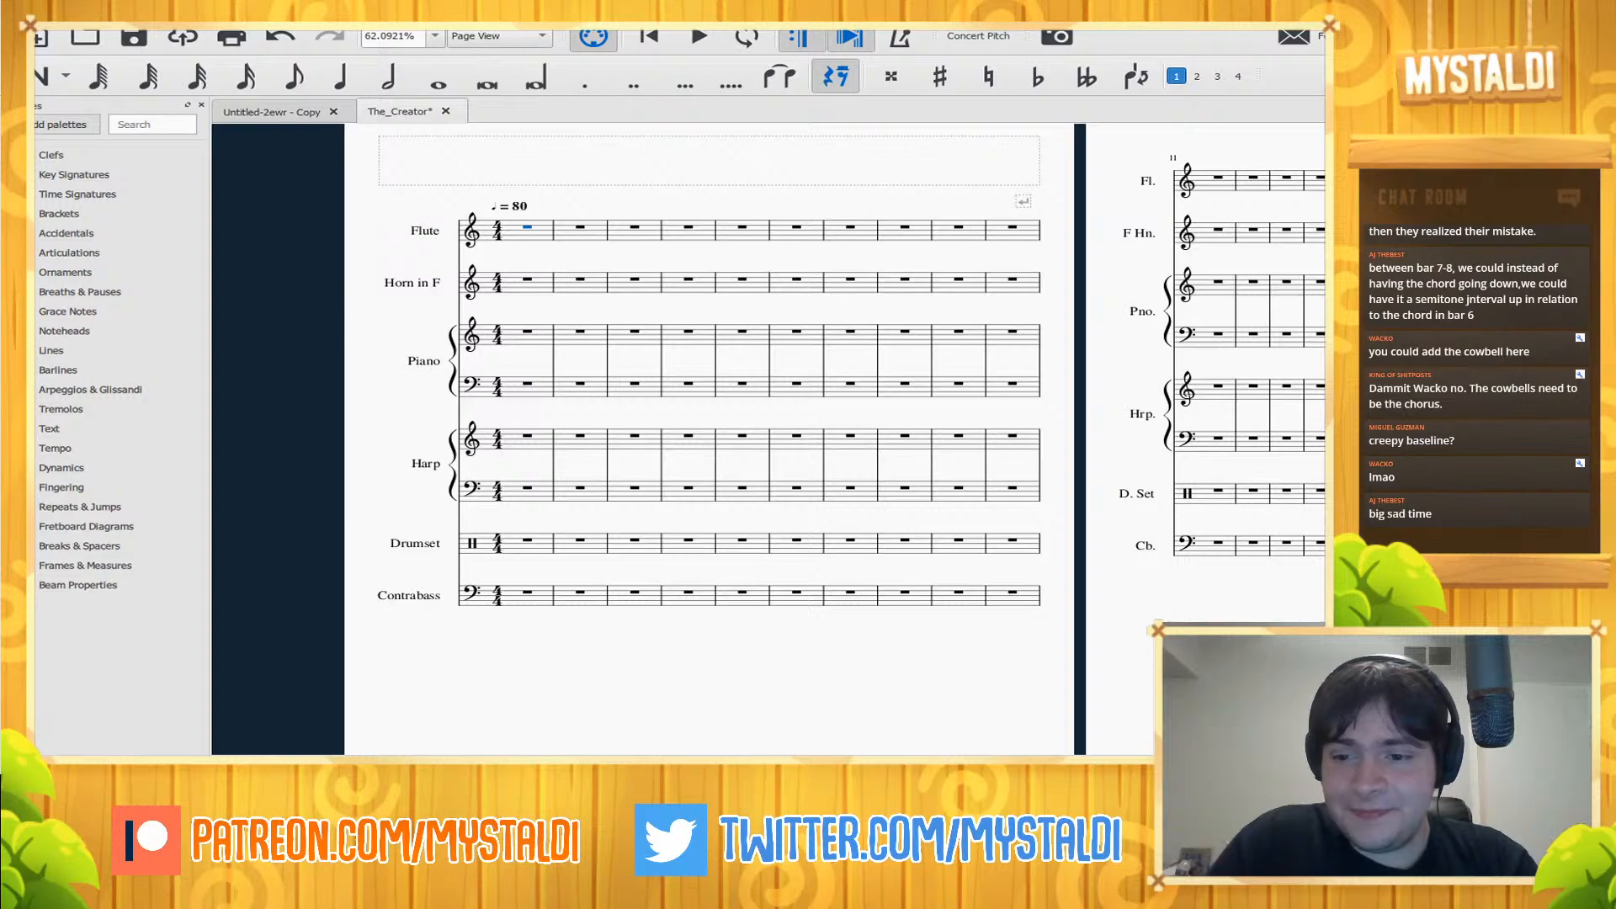
- Enter a two-note whole-note chord in measure 1 of the piano's treble staff, with the upper note raised a semitone
key("n")
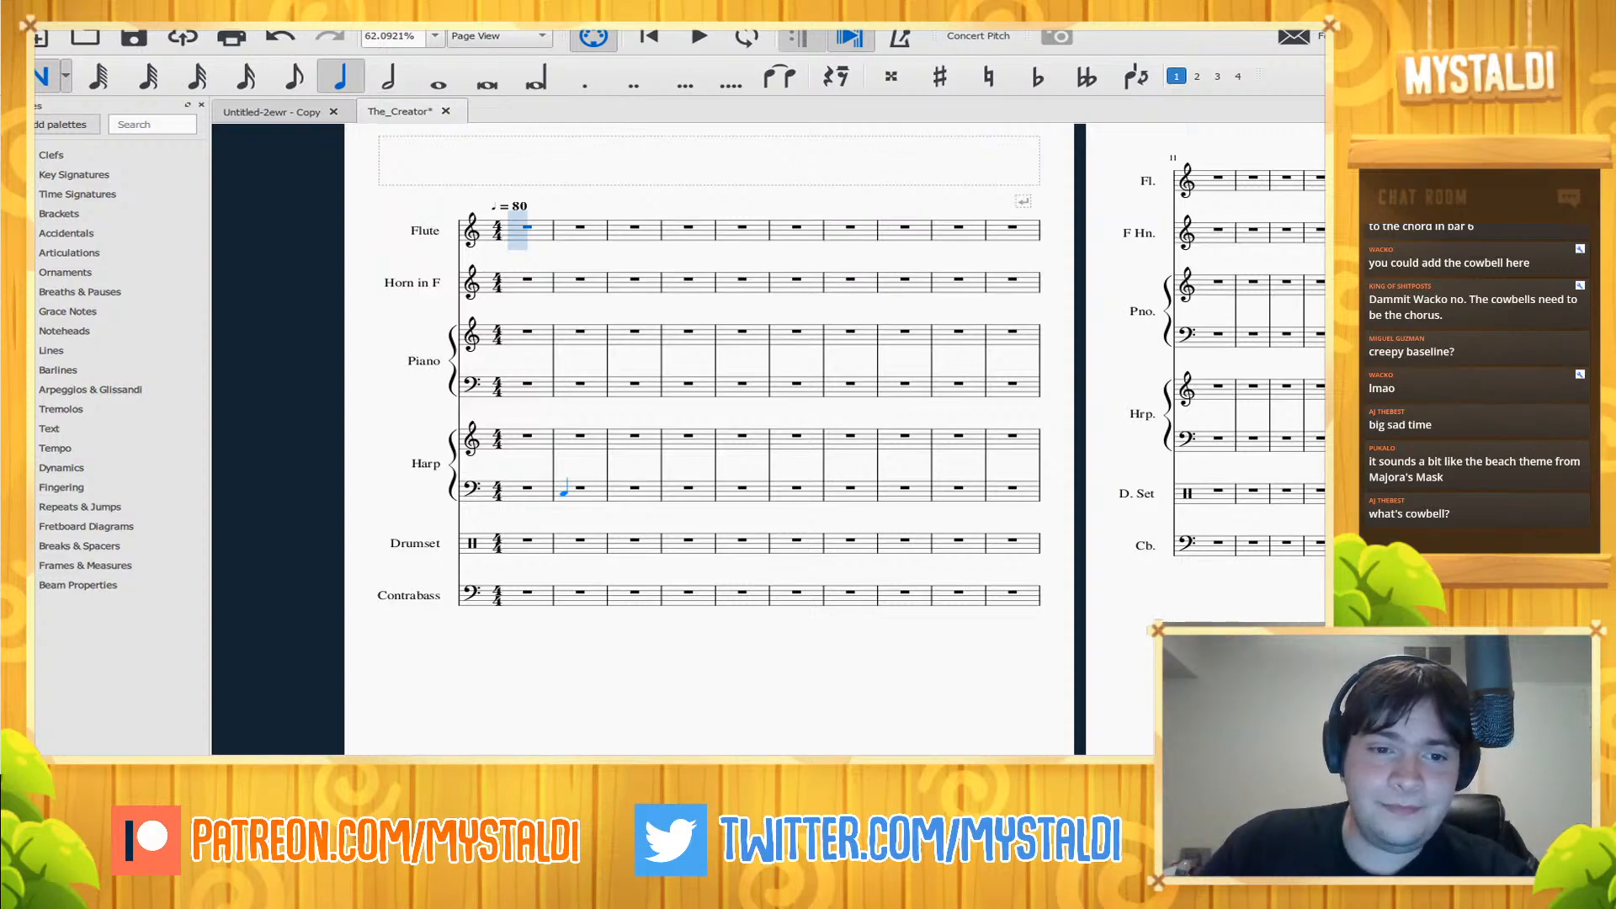
key("Escape")
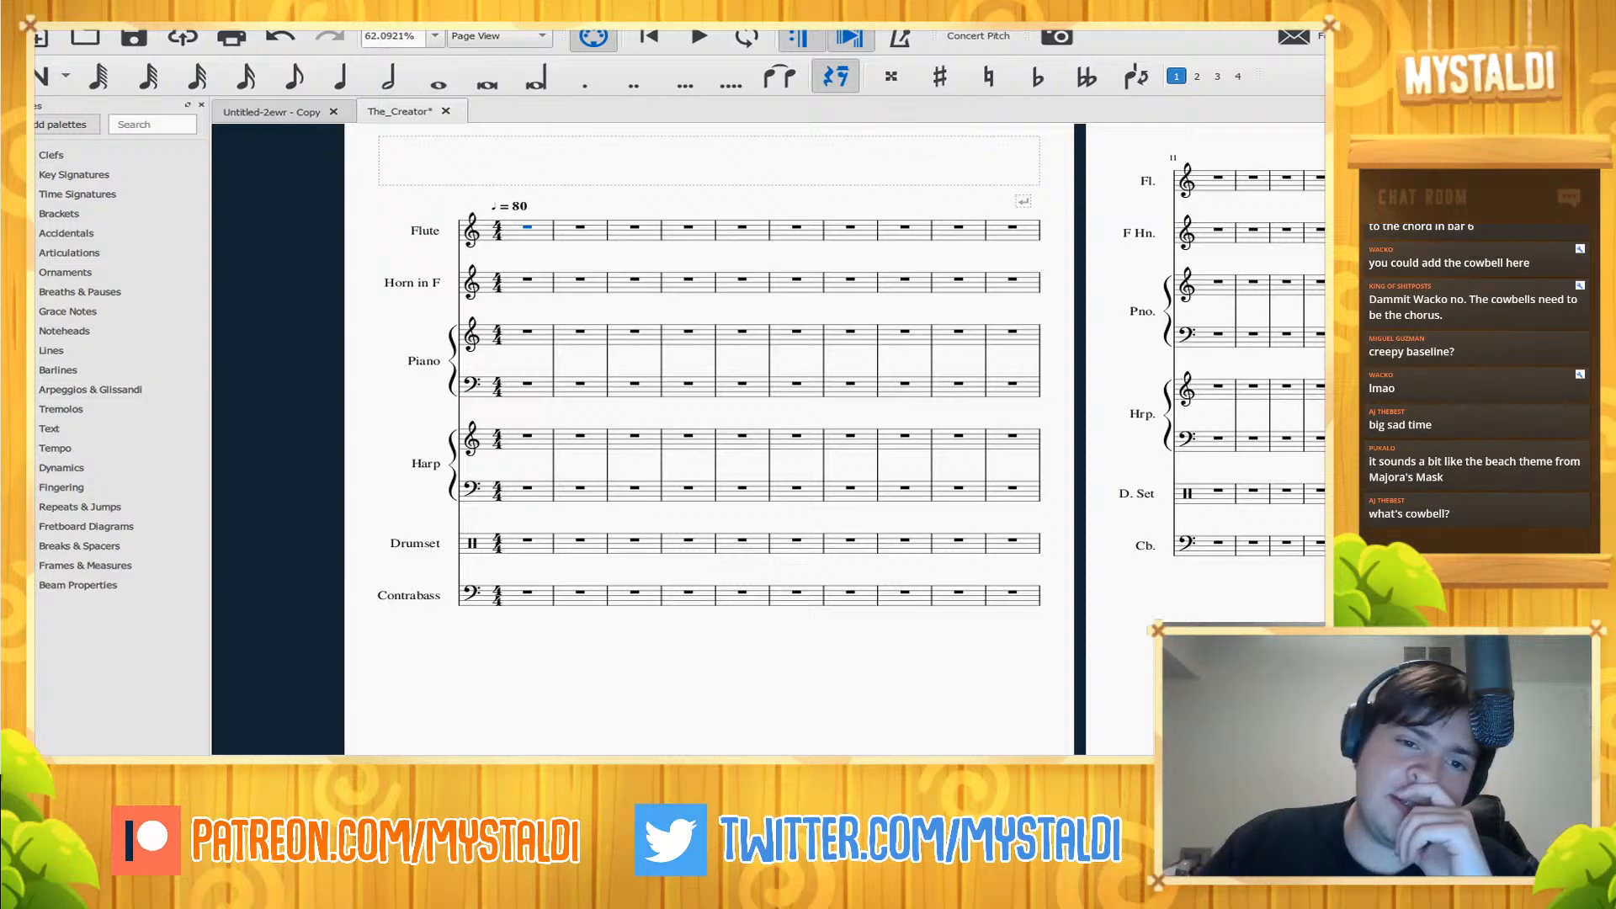
key("n")
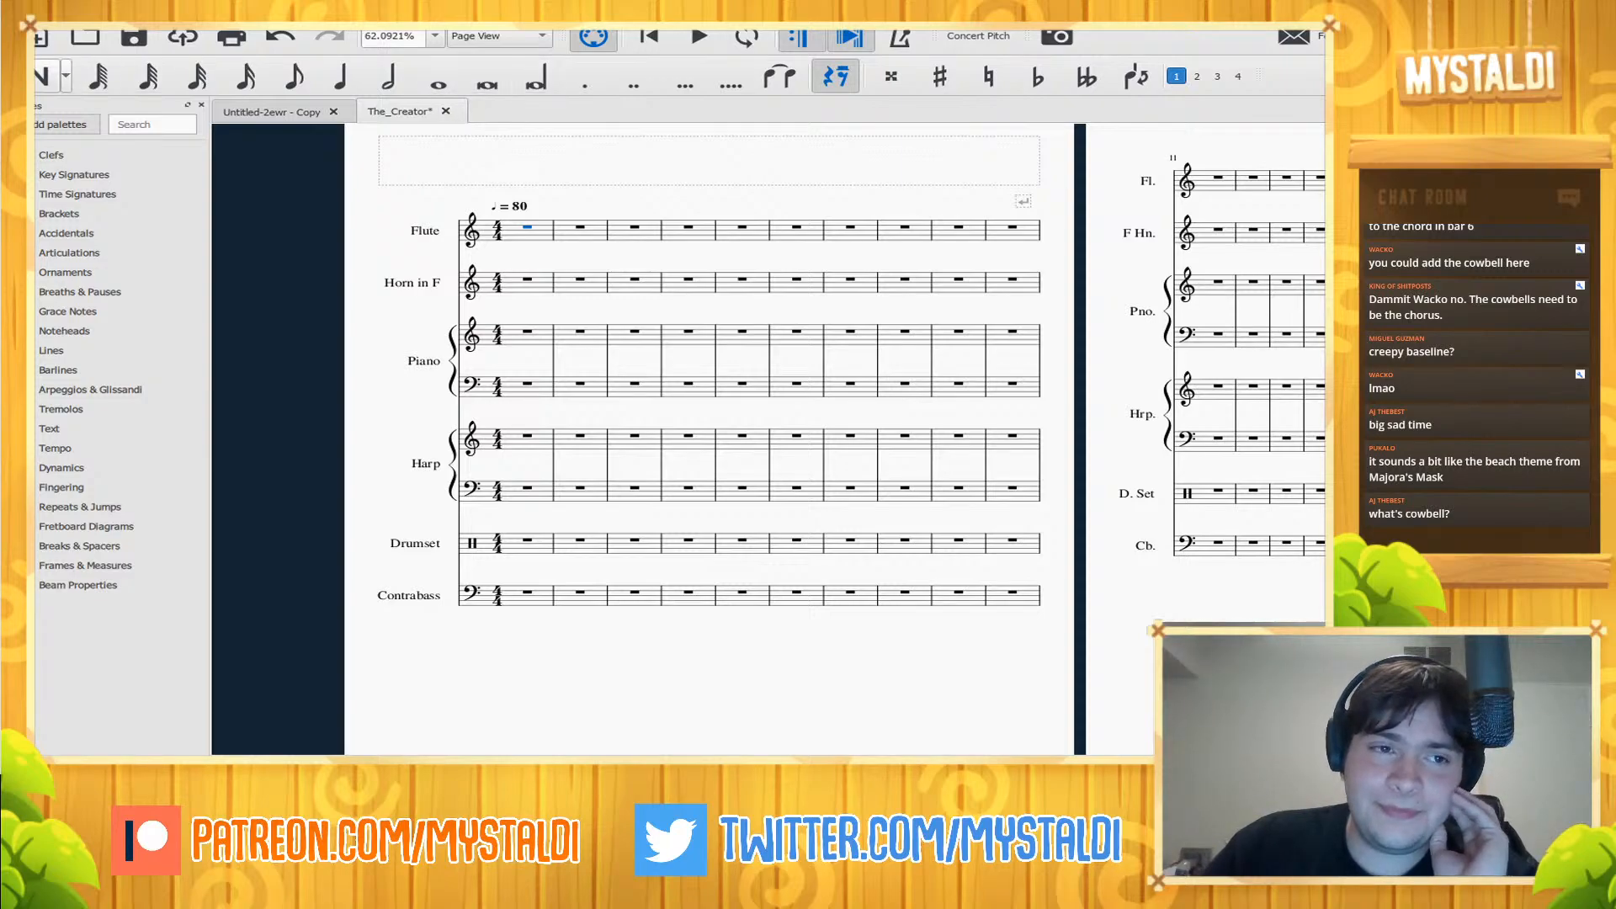
key("7")
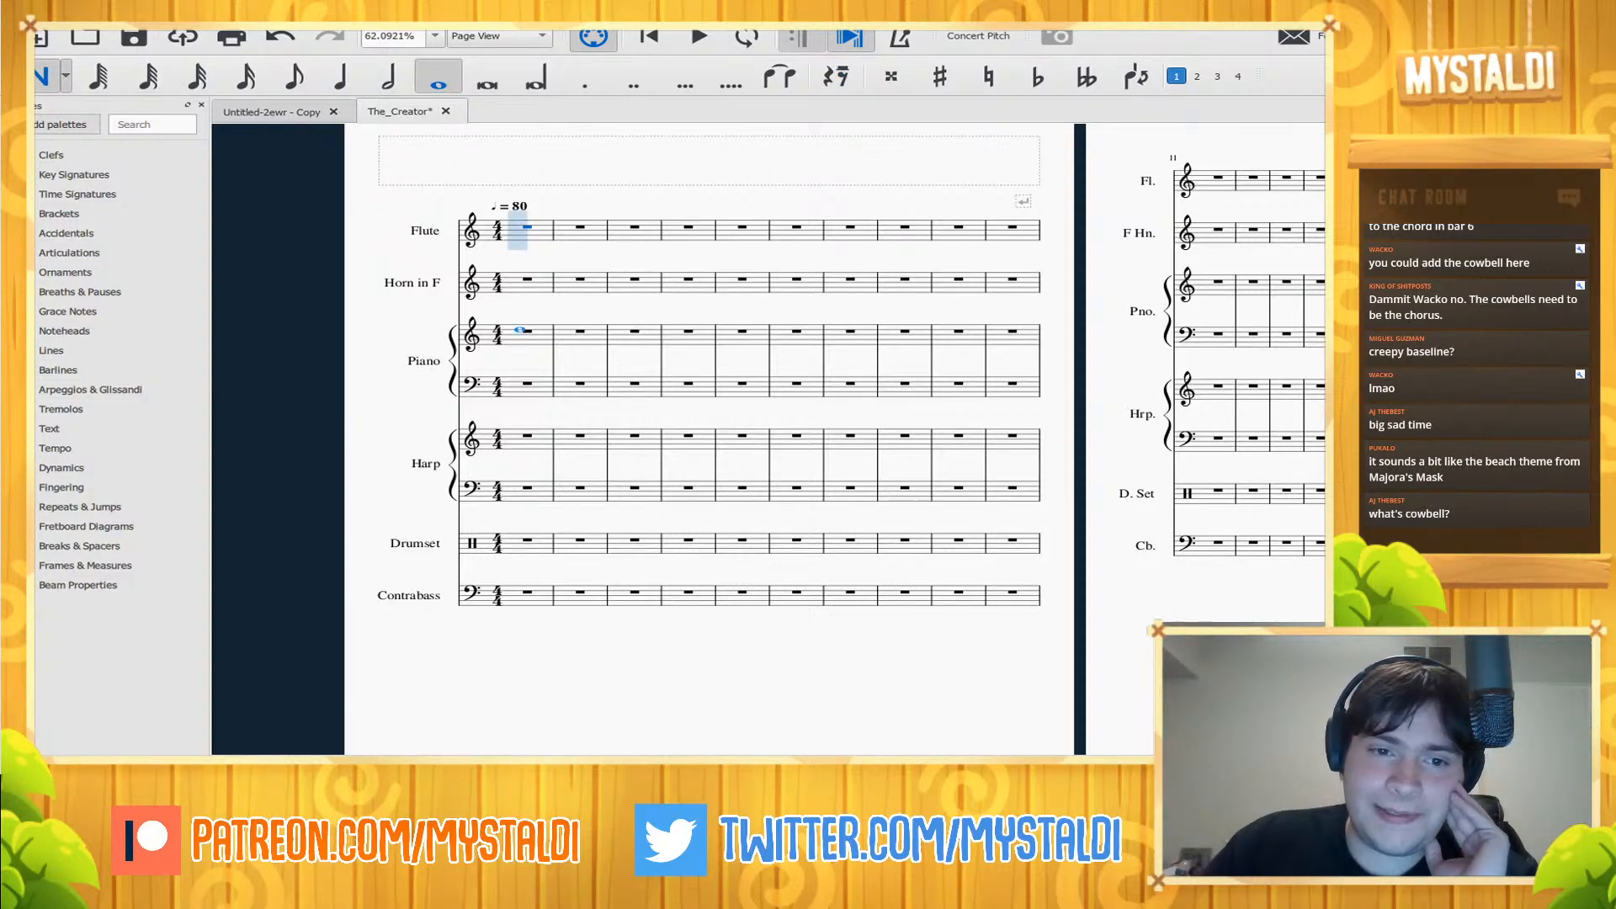
left_click(520, 335)
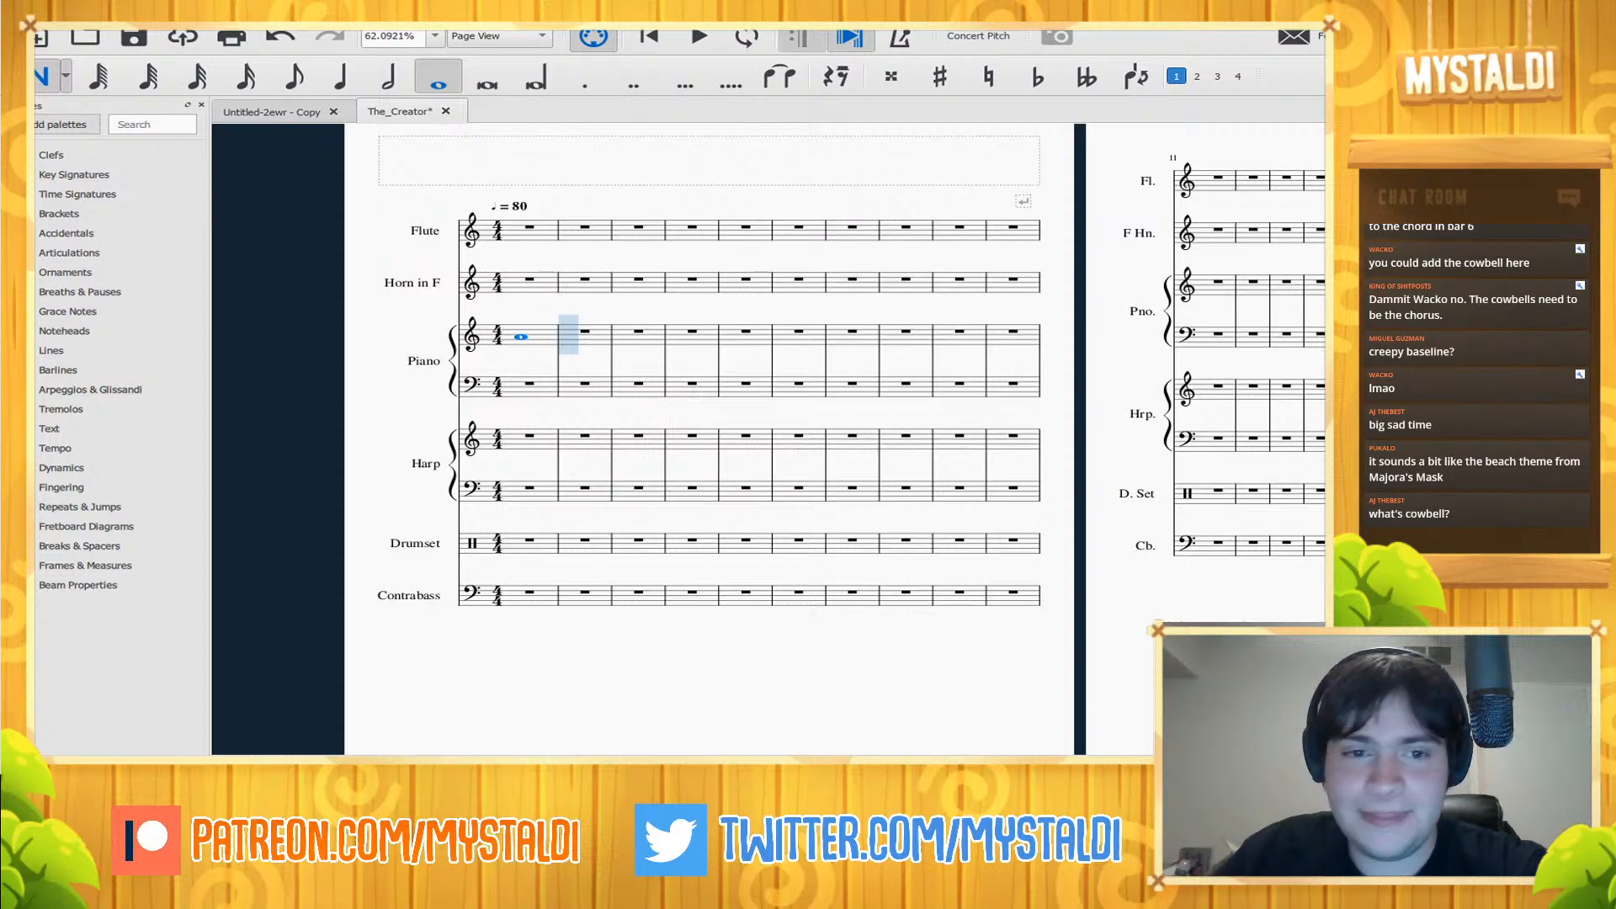
key("ctrl+Down")
left_click(522, 342)
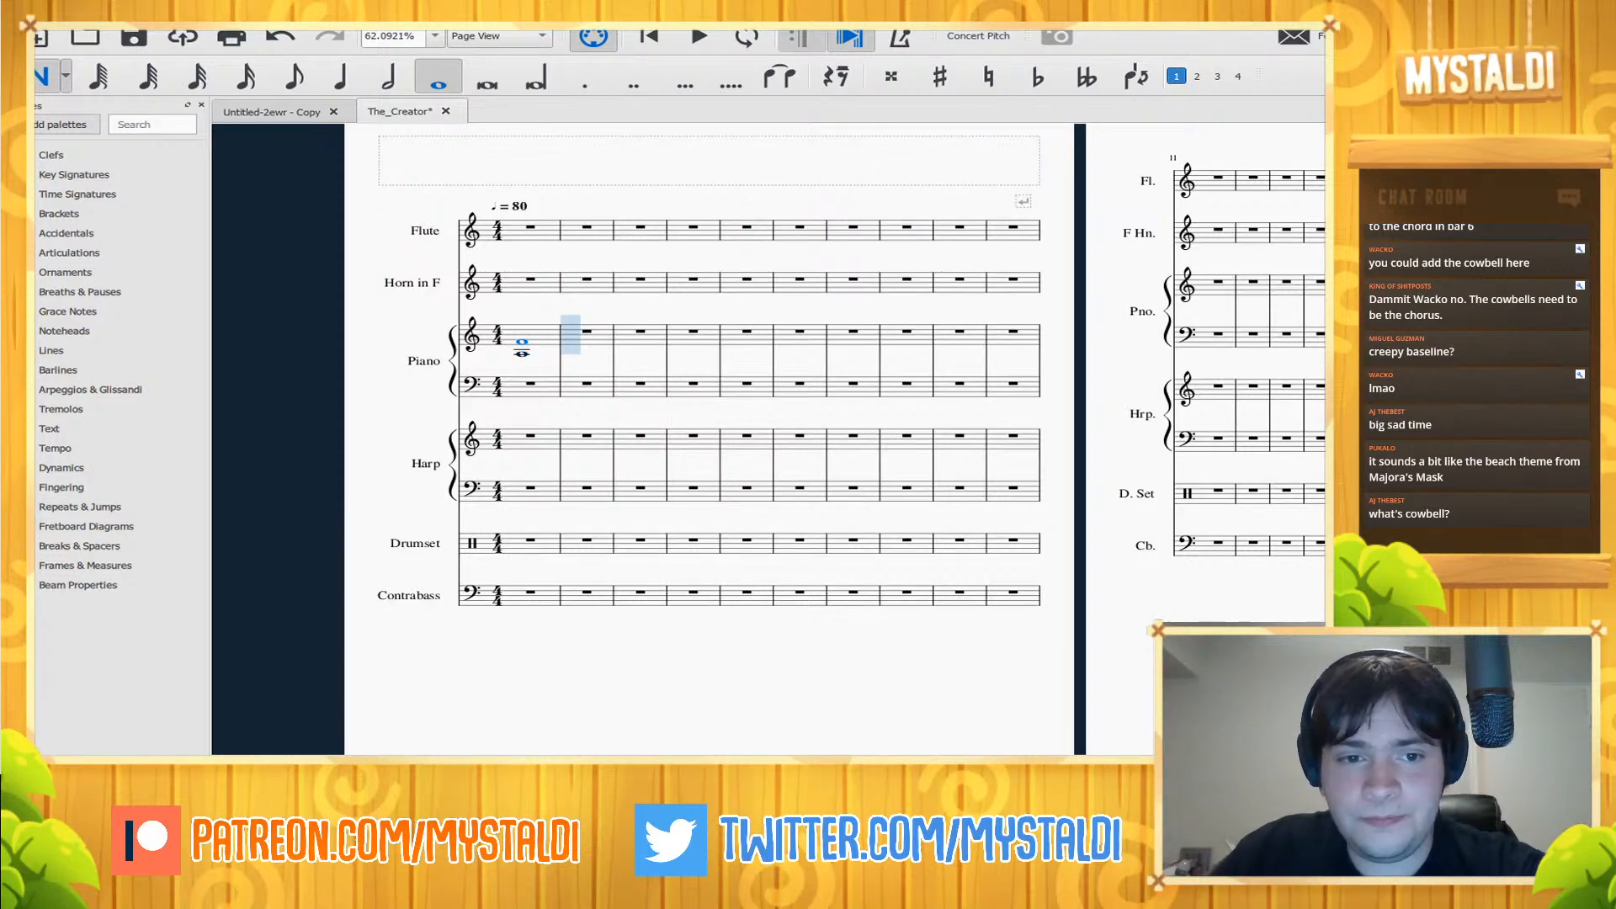
key("Up")
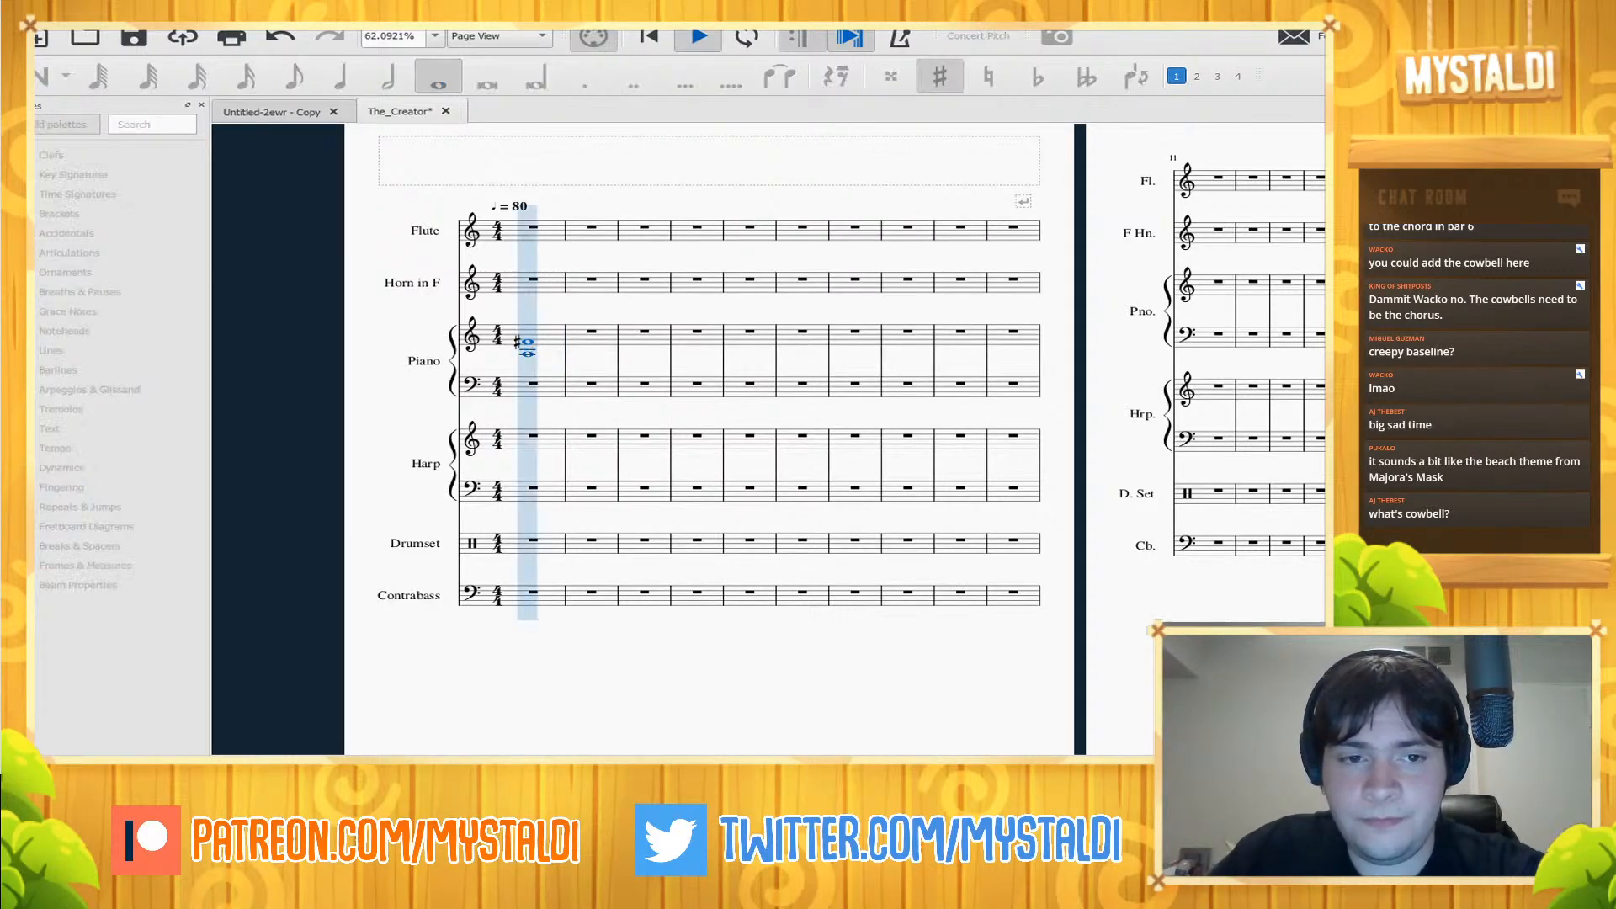
- Raise the lower note of the piano's measure 1 treble chord and play the chord back
key("alt+Down")
key("alt+Up")
key("alt+Down")
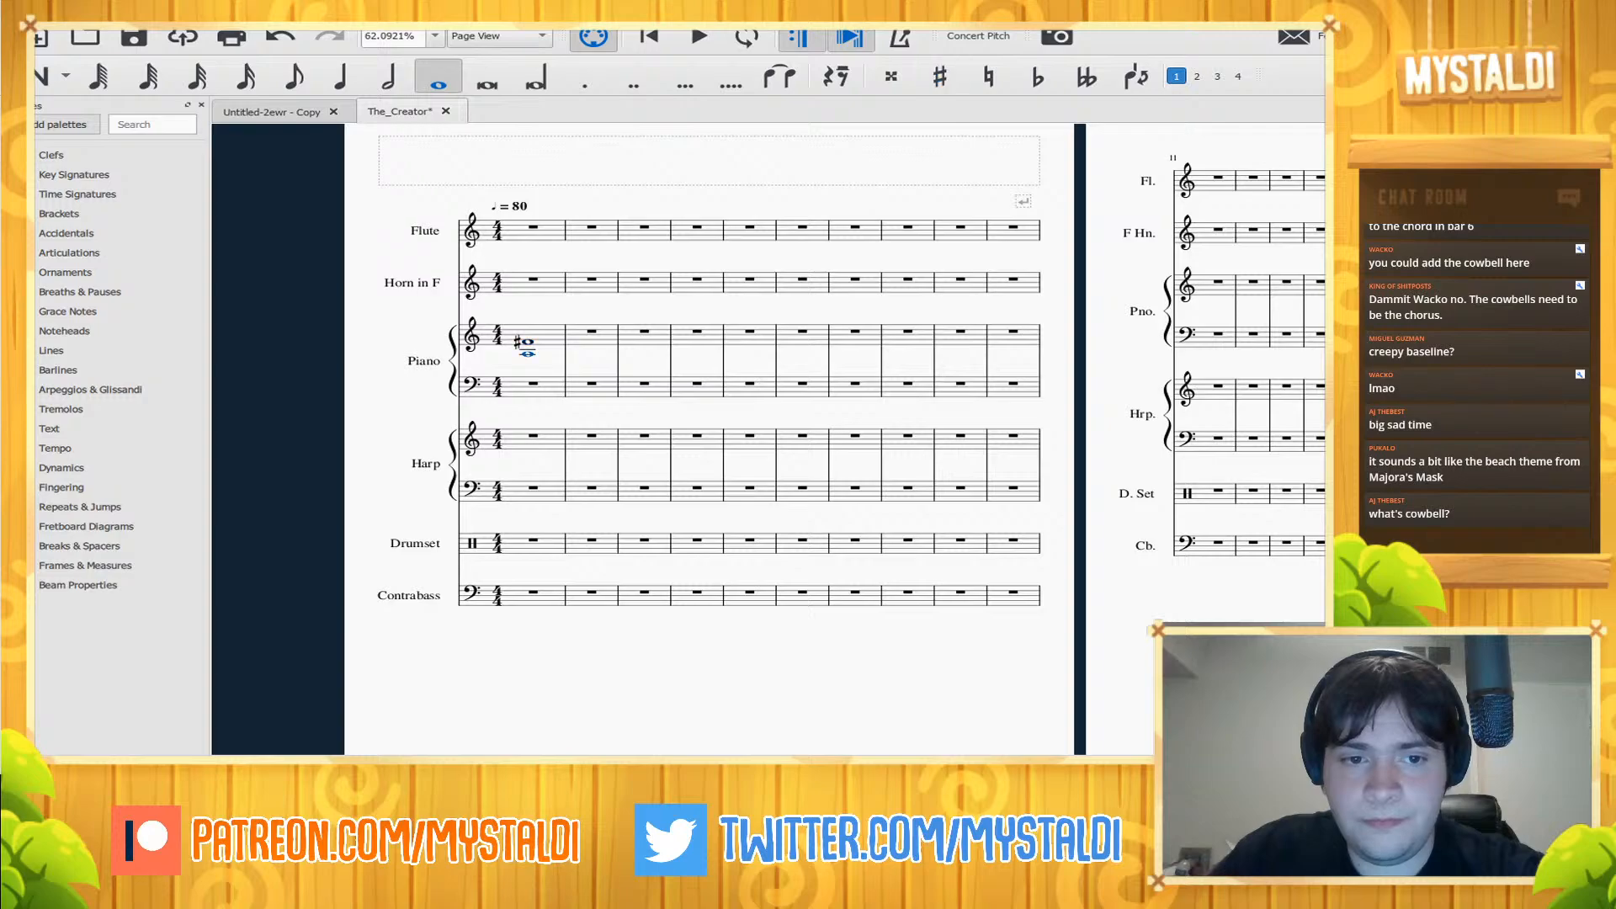
key("alt+Up")
key("alt+Down")
key("space")
key("space")
- Add a whole-note octave to measure 1 of the piano's bass staff and play back the full chord
key("n")
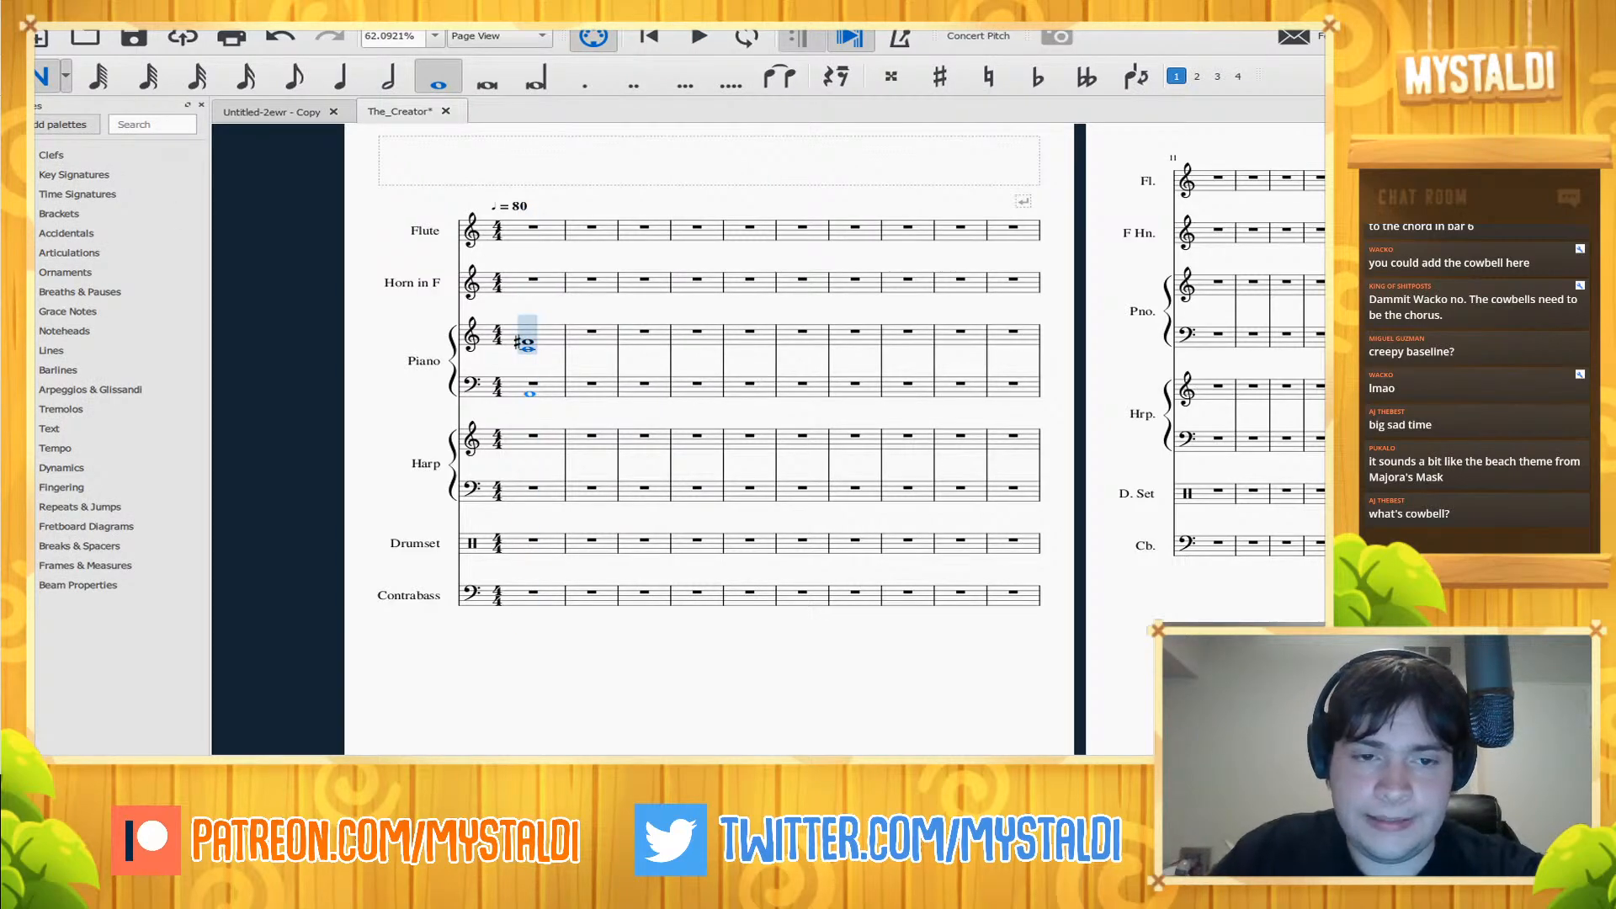
left_click(529, 388)
key("ctrl+Down")
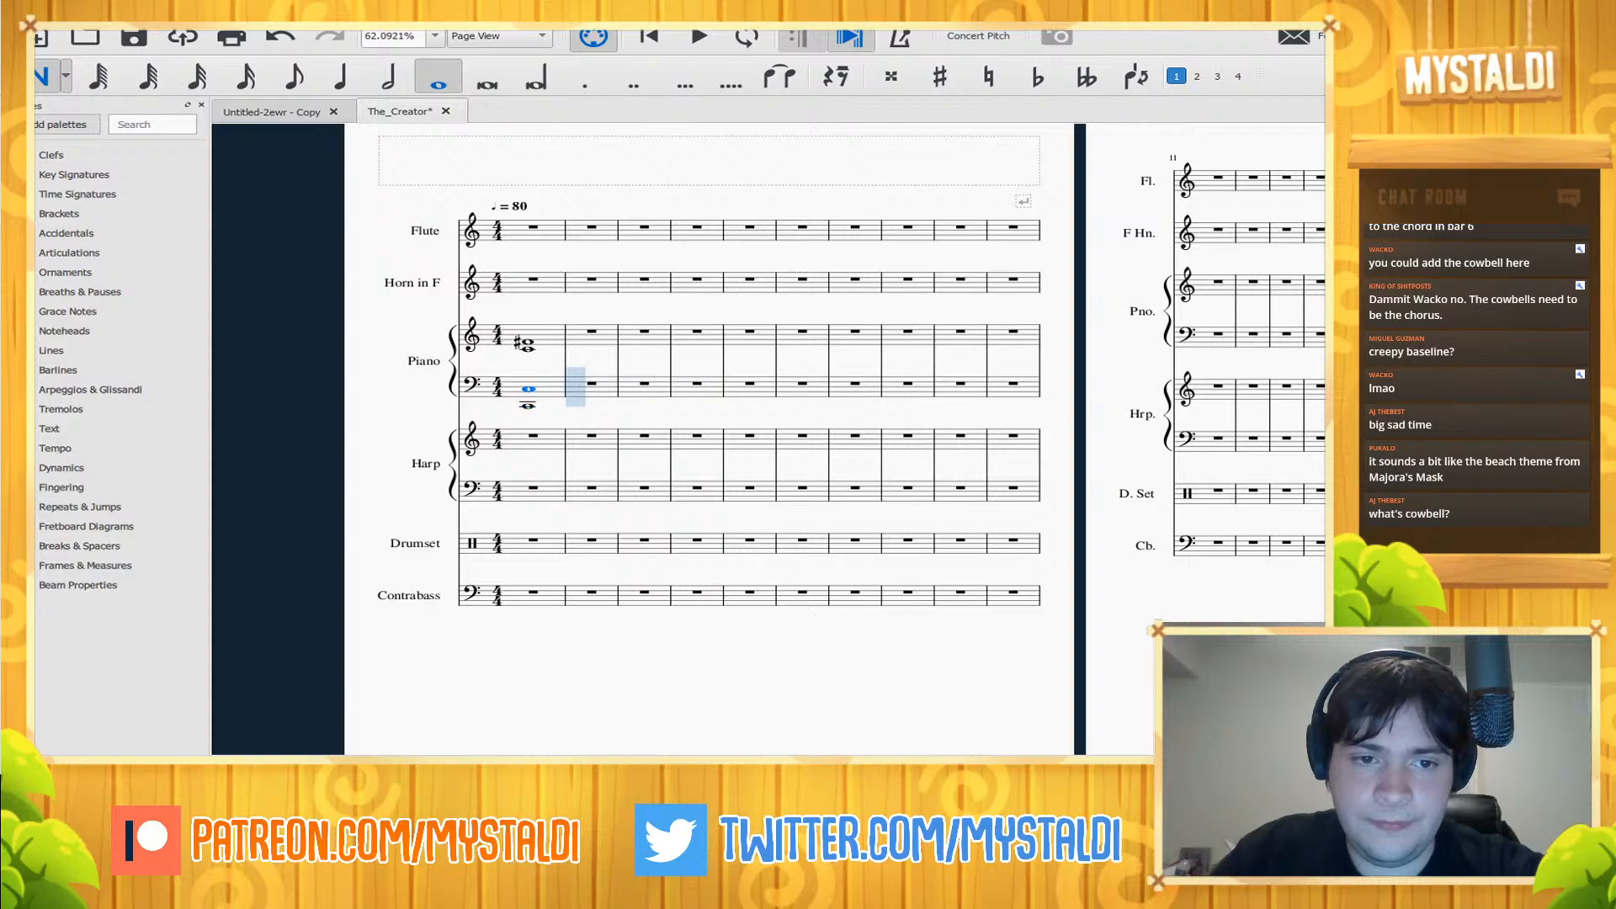
left_click(530, 388)
key("Escape")
key("space")
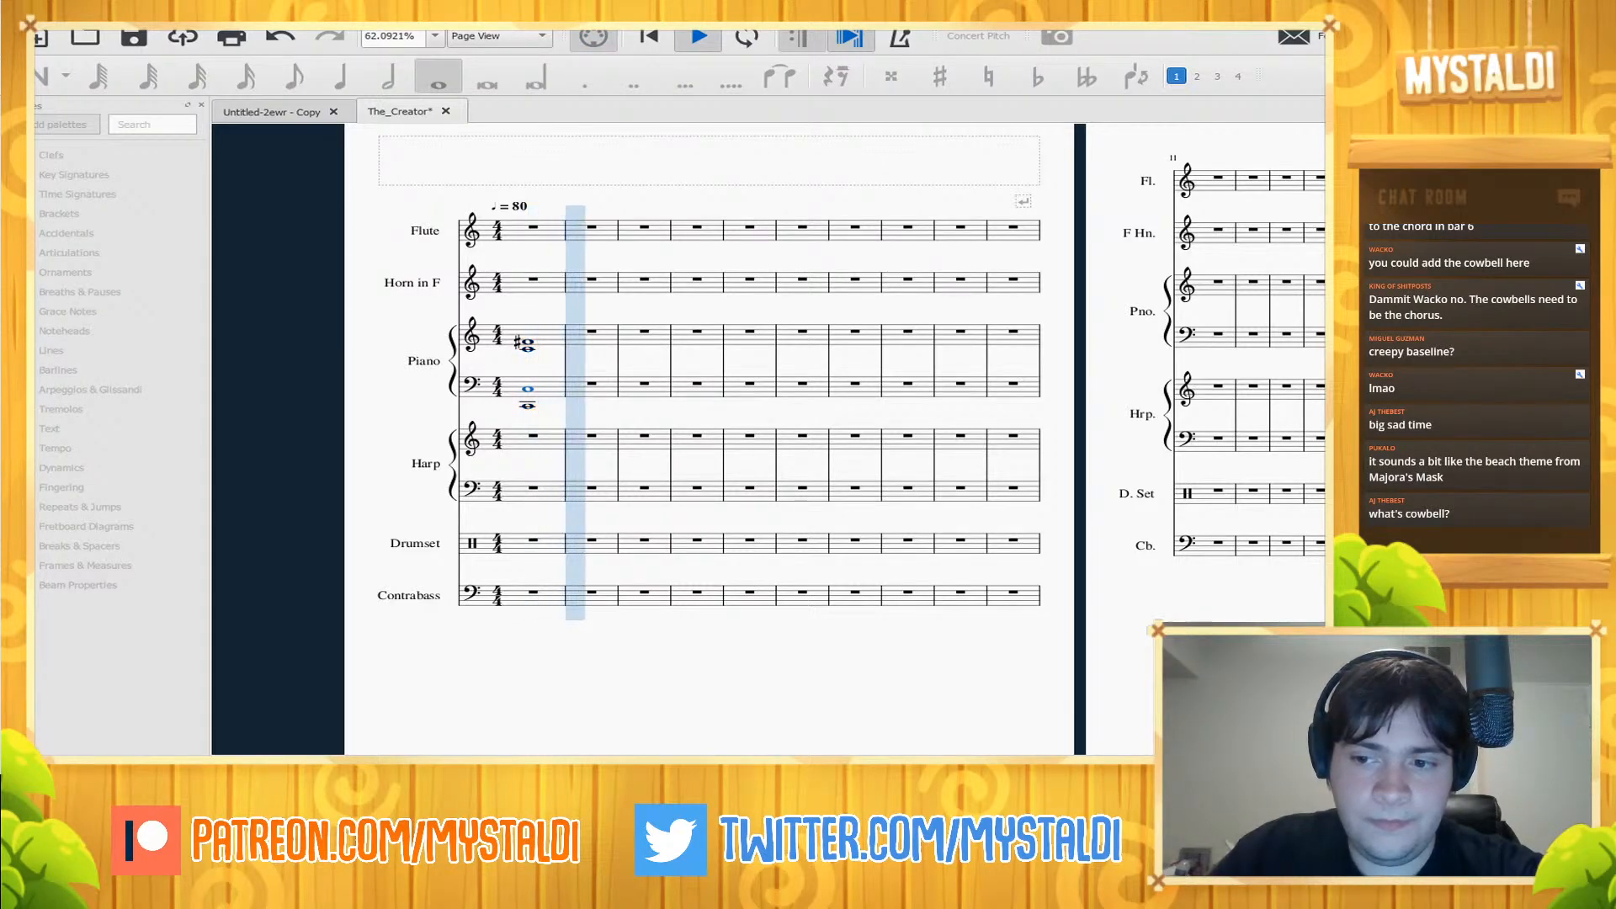
key("space")
- Tie the piano's measure 1 chord into measure 2 on both staves and play it back
left_click(528, 342)
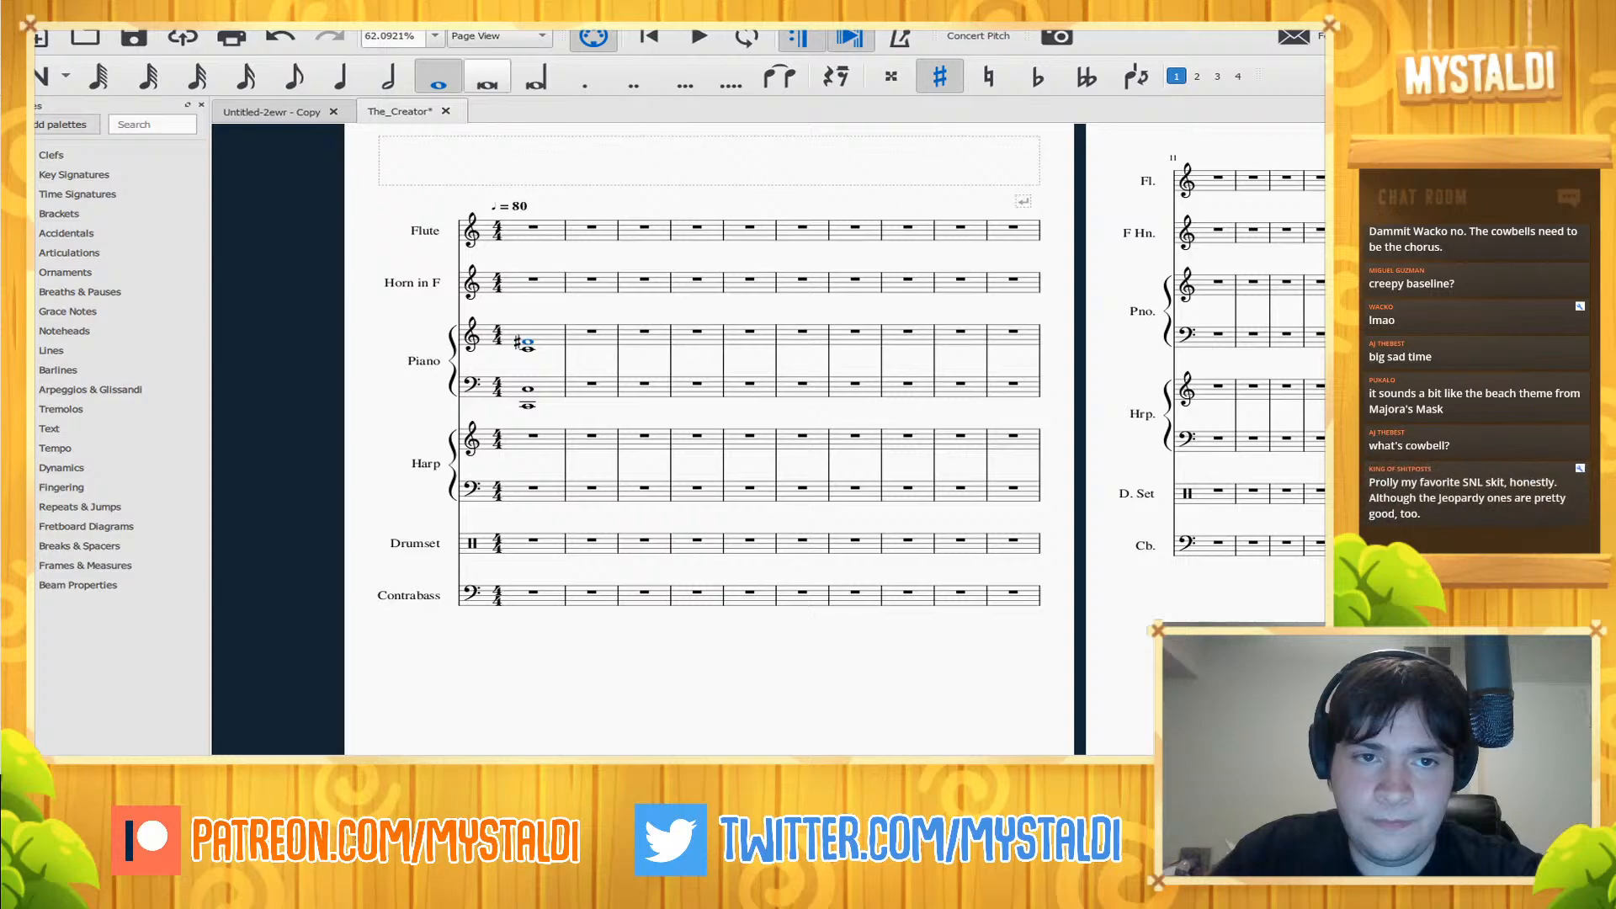
key("t")
key("space")
key("space")
left_click(527, 388)
key("t")
key("space")
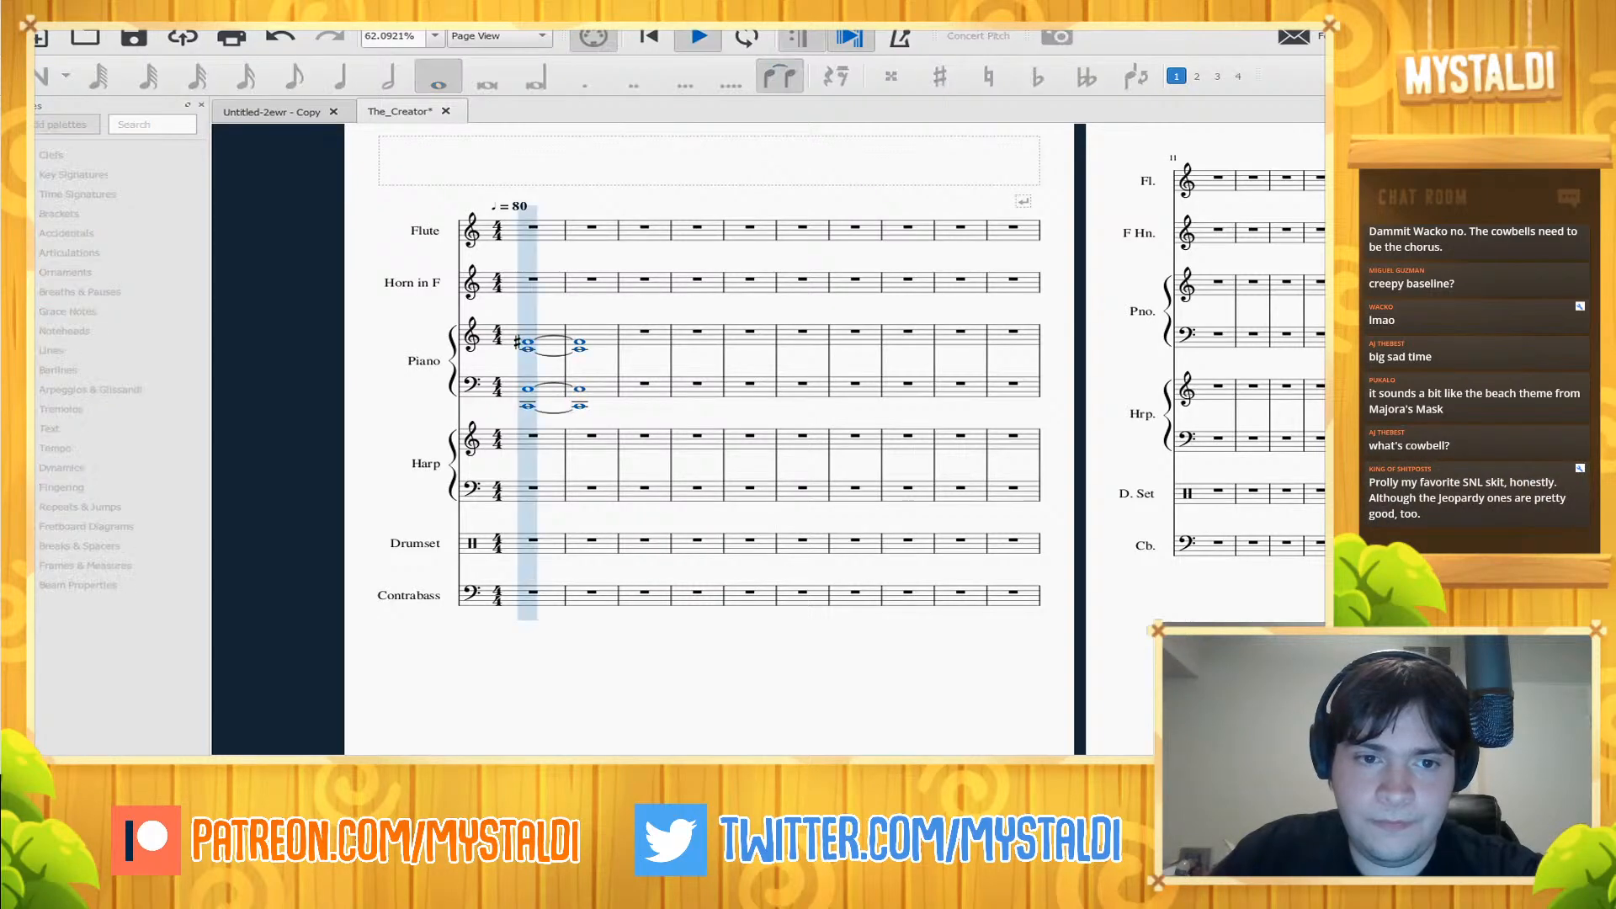
key("space")
- Add a third note to the piano's measure 1 treble chord, tied into measure 2, and listen to the result
key("n")
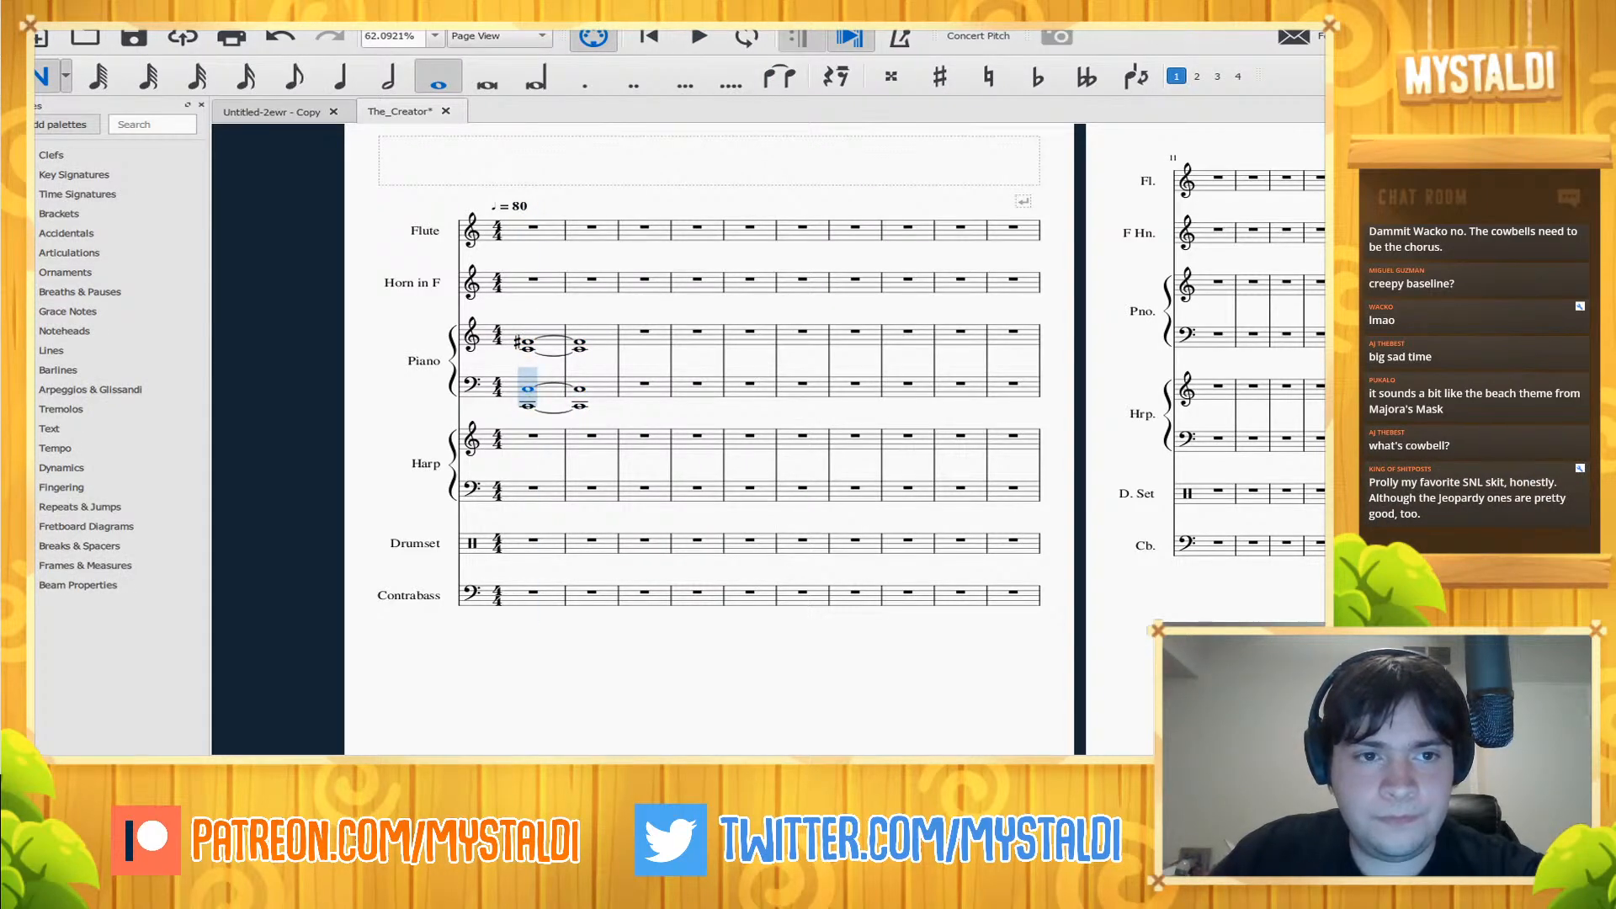
key("Escape")
key("space")
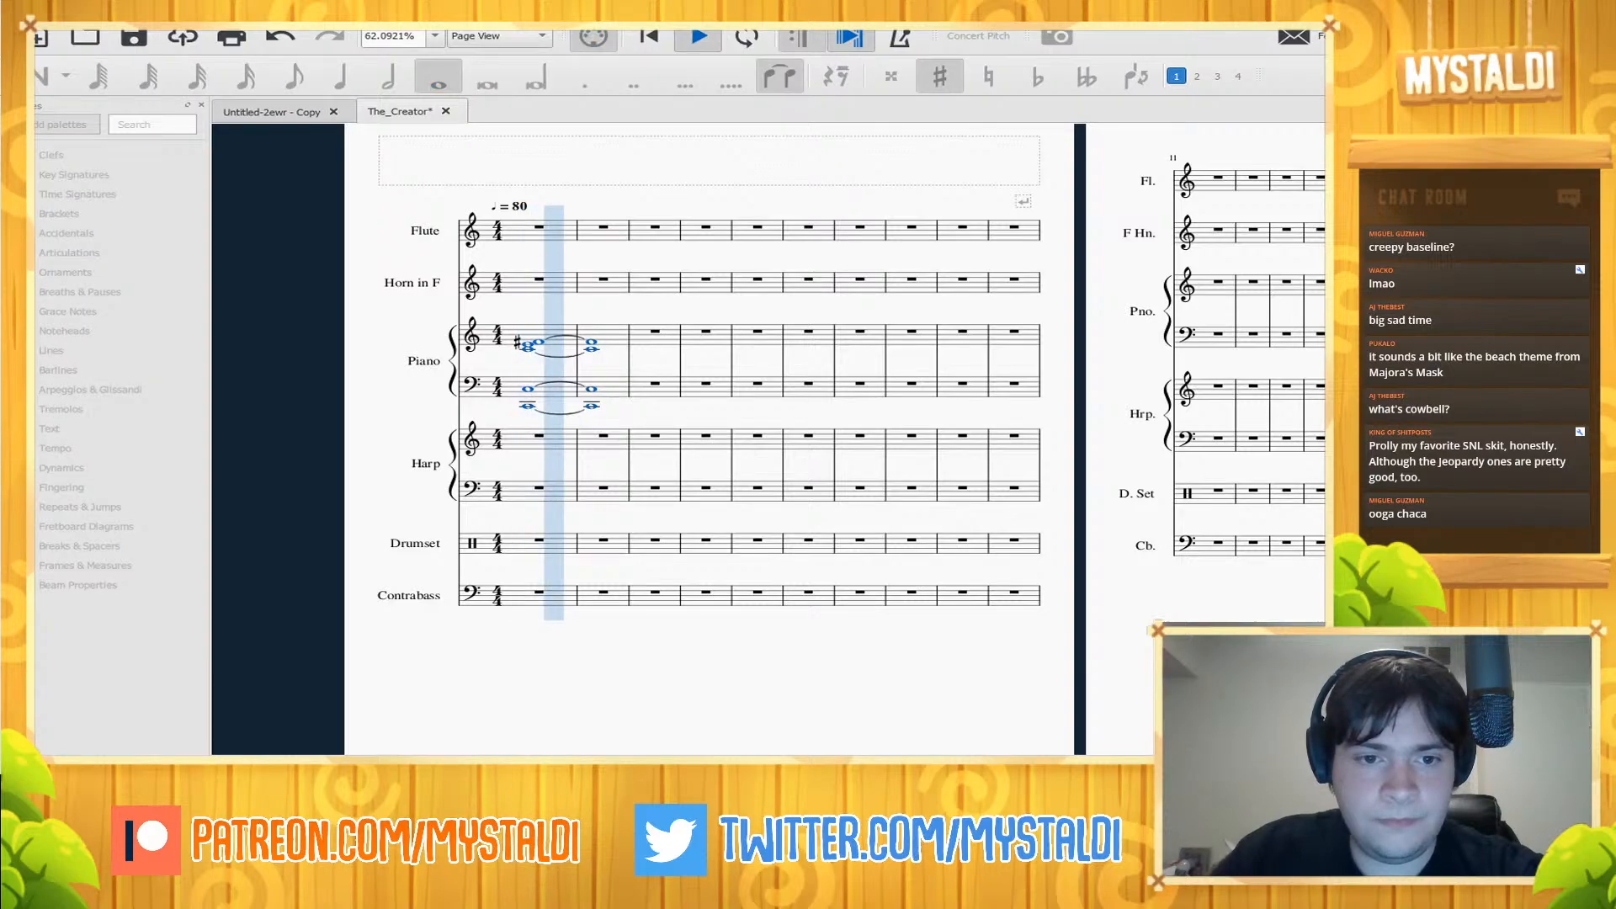
key("space")
key("plus")
key("space")
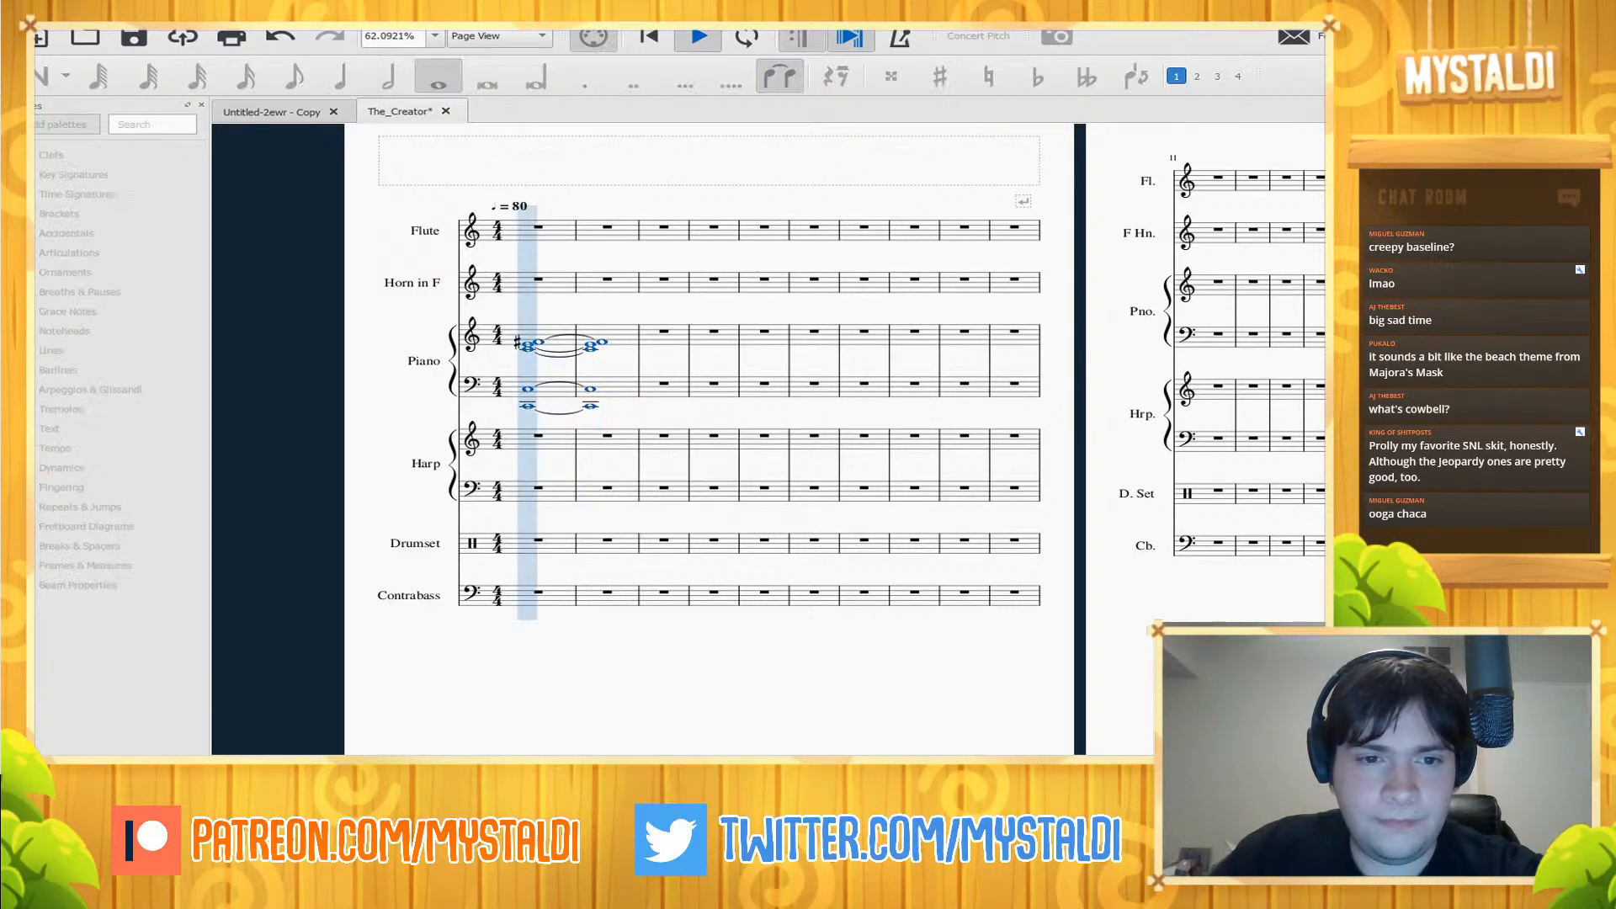
key("space")
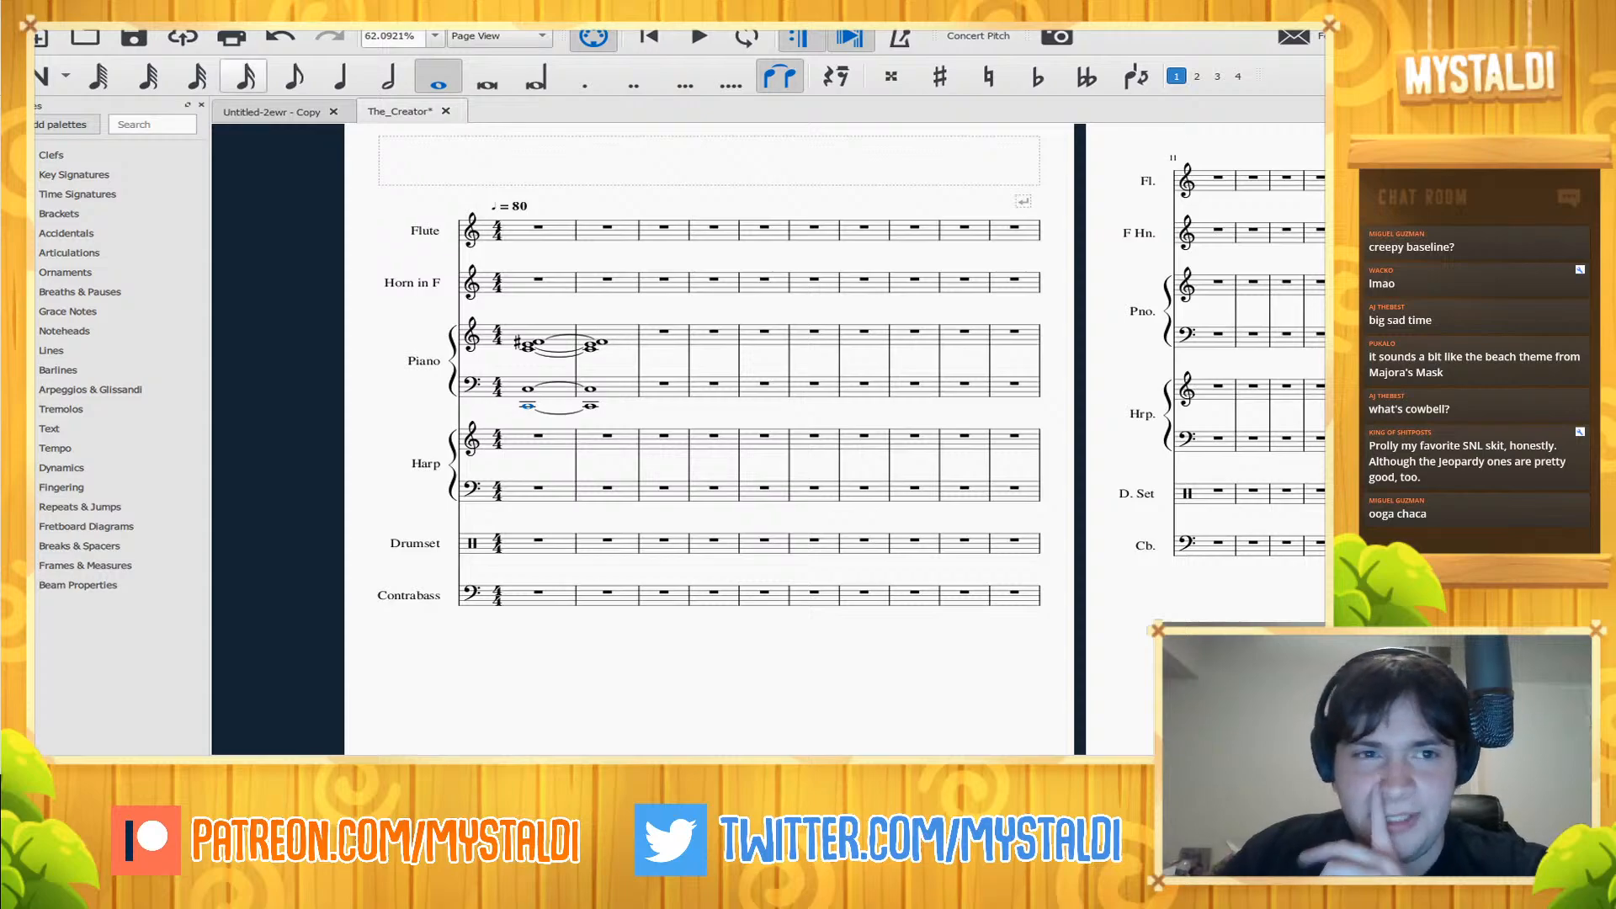
- Enter a sharpened whole-note octave in measure 3 of the piano's bass staff, tied into measure 4, and check the playback
key("n")
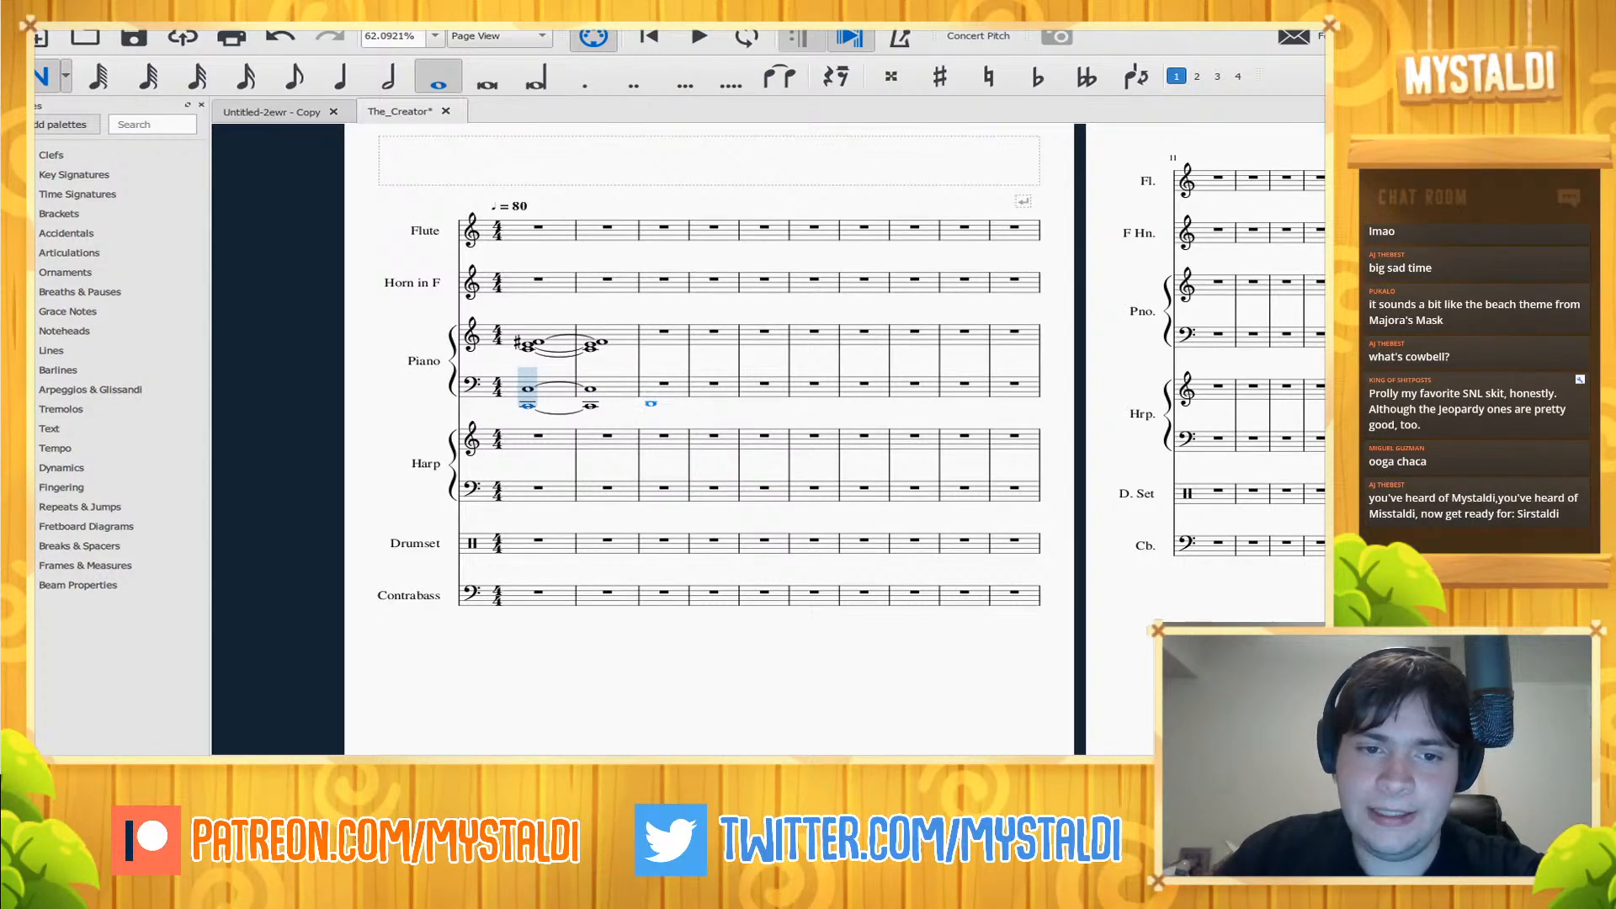
left_click(650, 398)
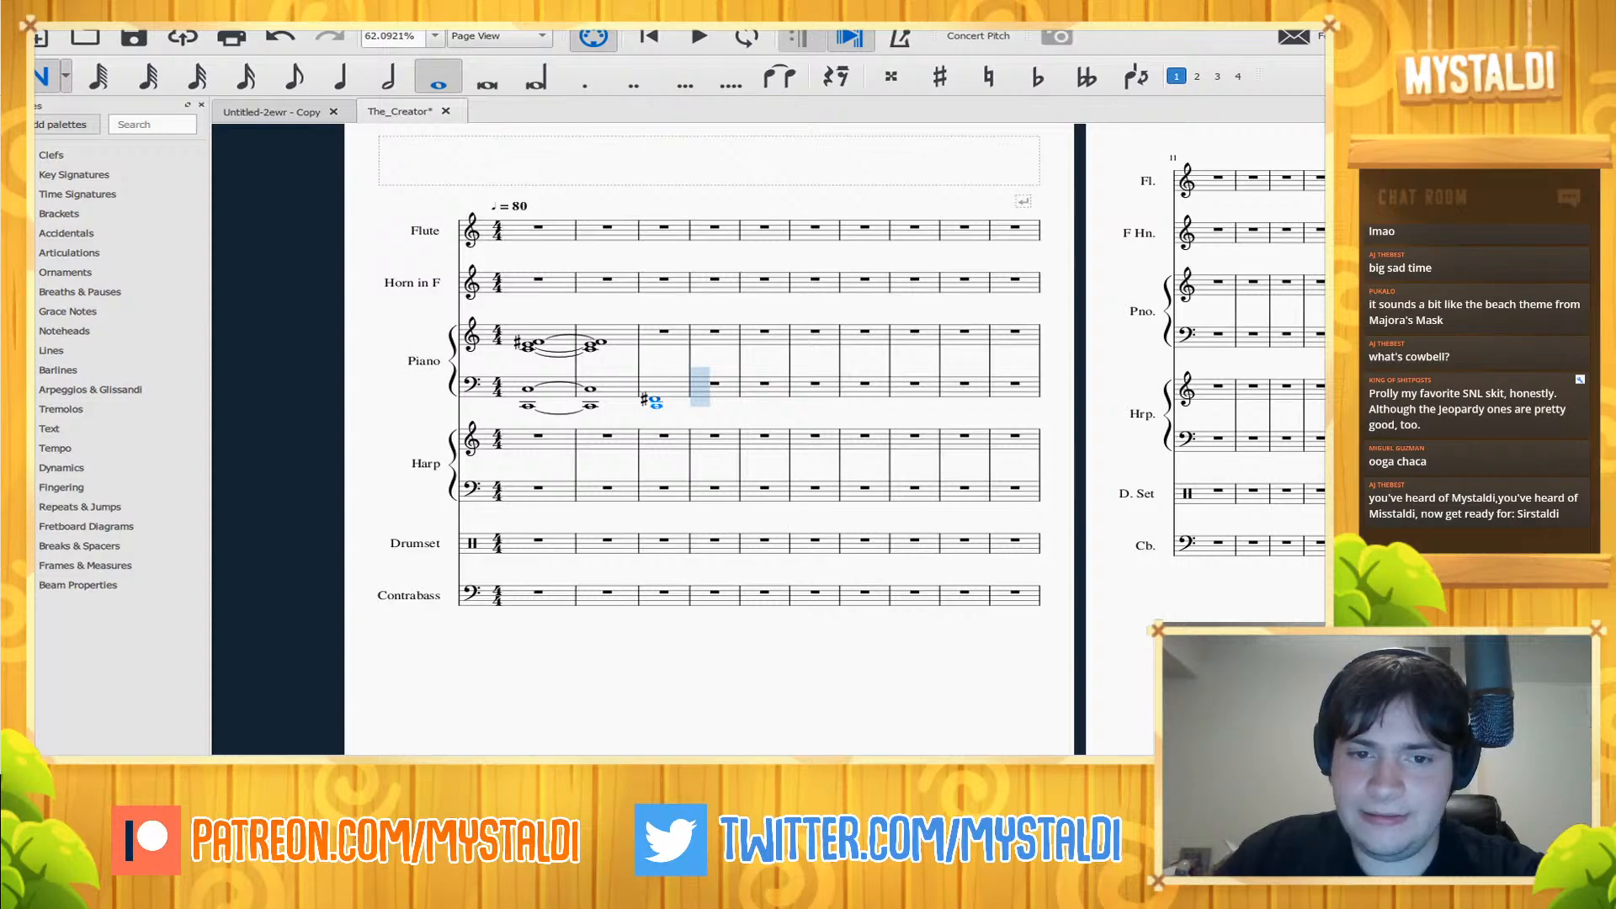
left_click(655, 414, "shift")
key("Up")
key("Up")
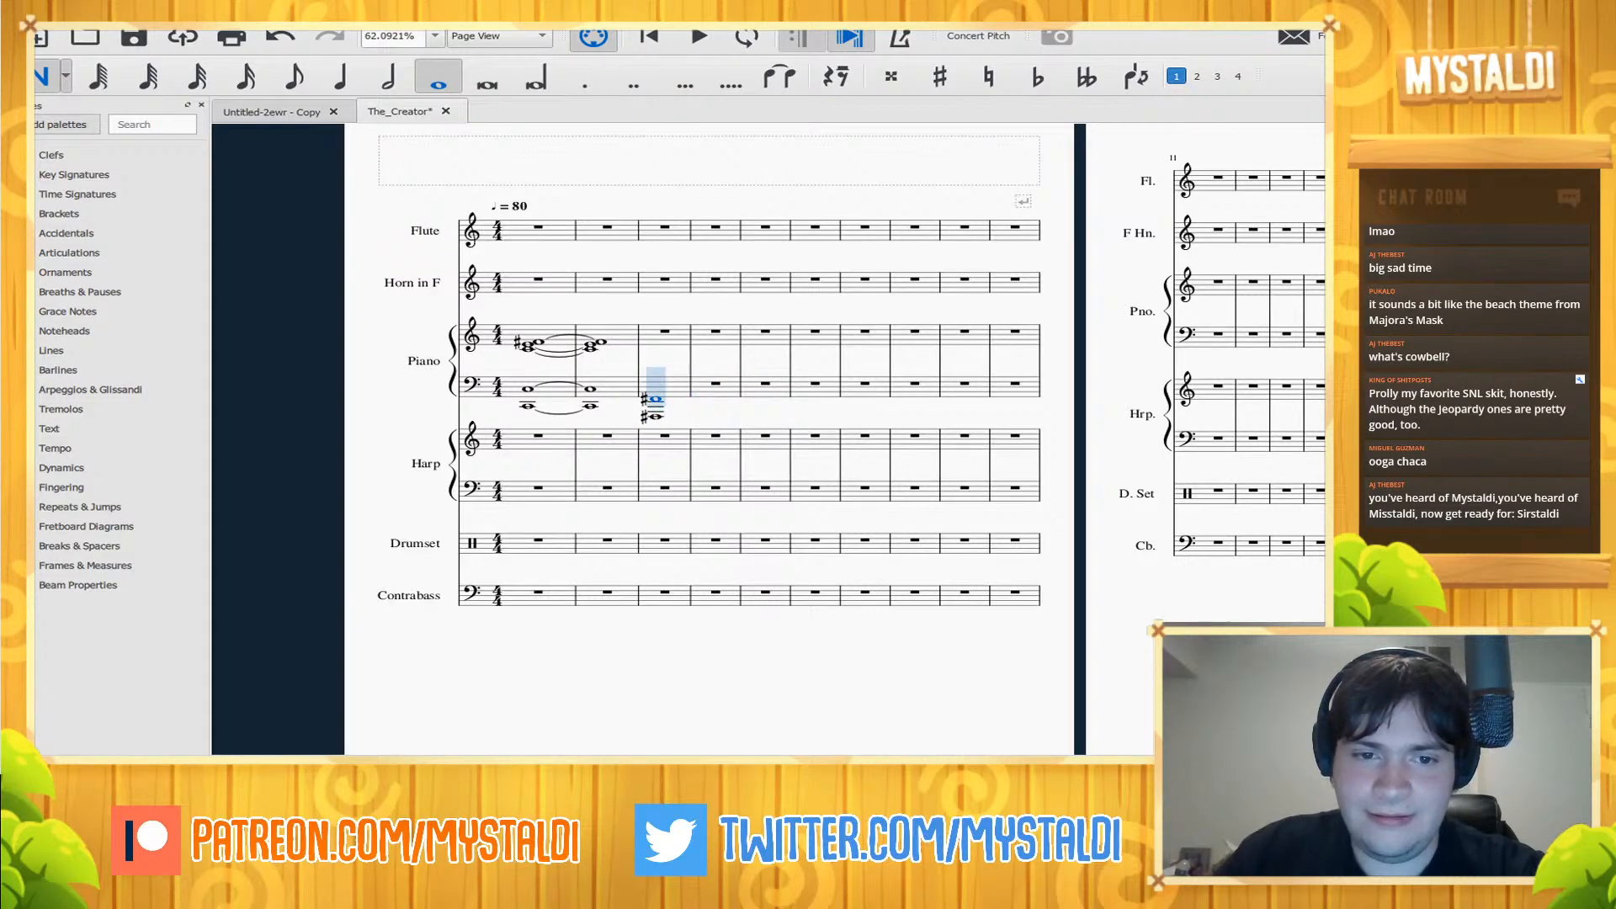
key("Escape")
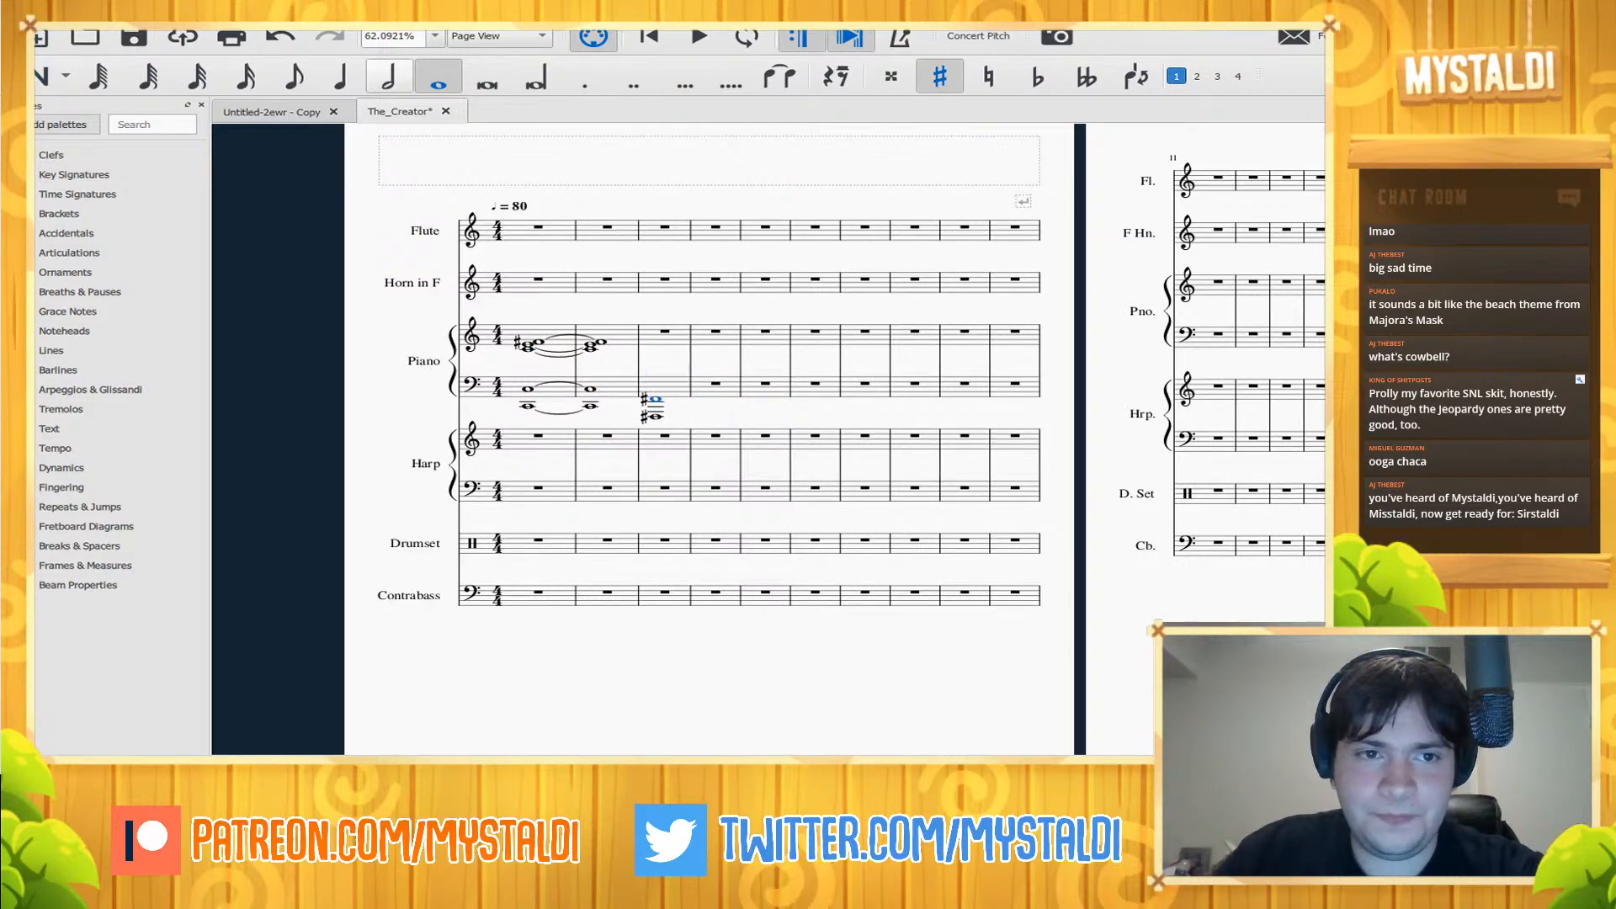
key("plus")
key("space")
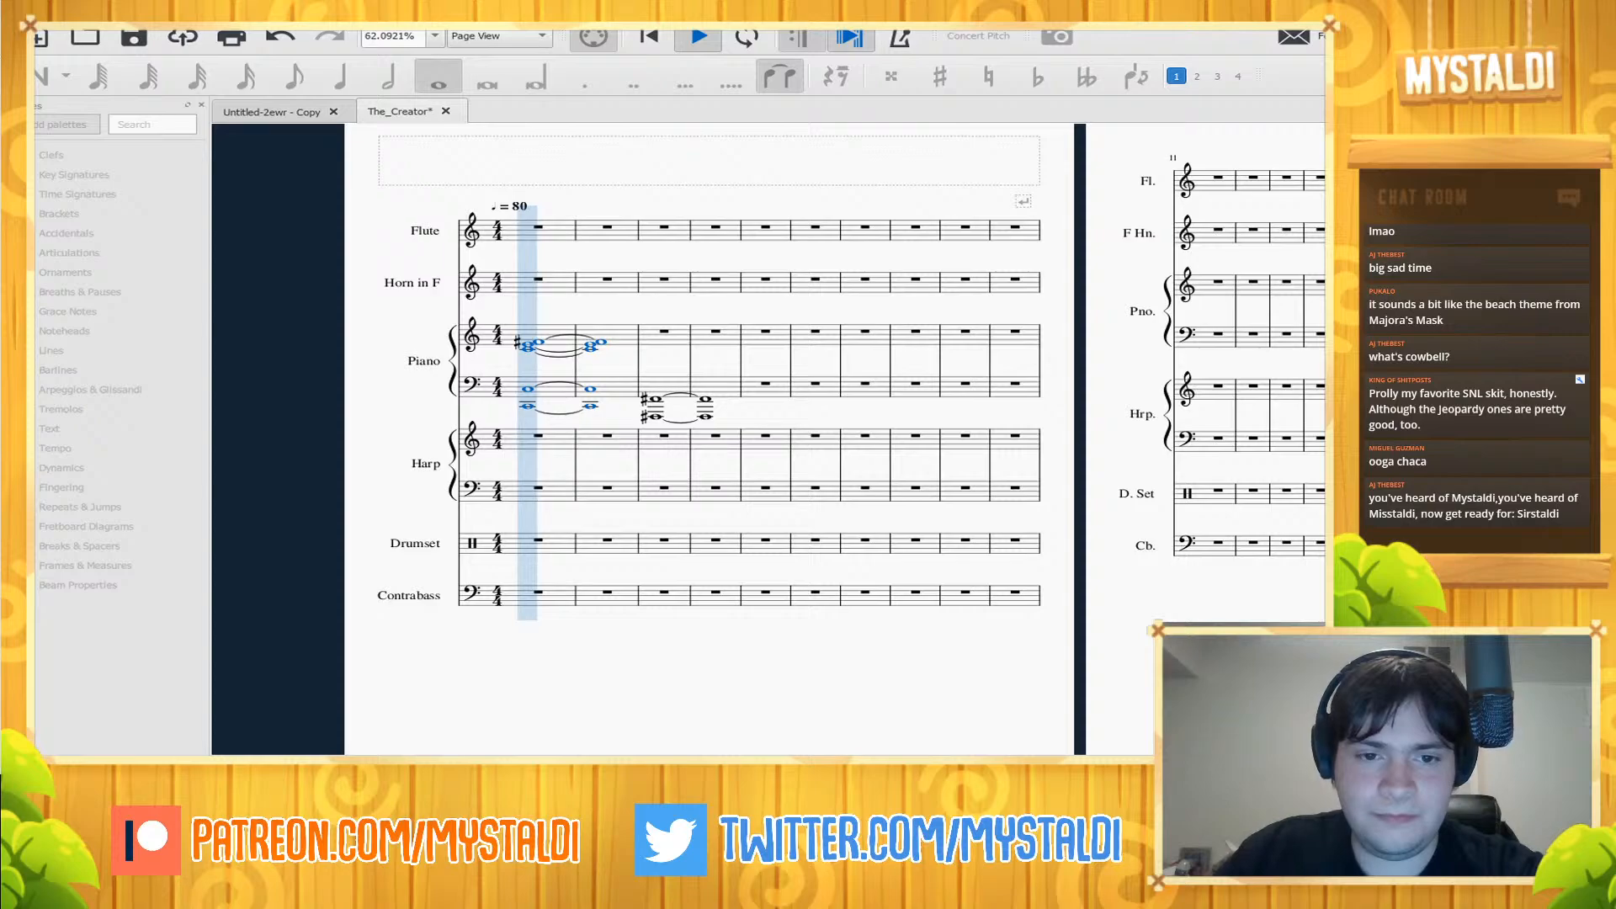
key("space")
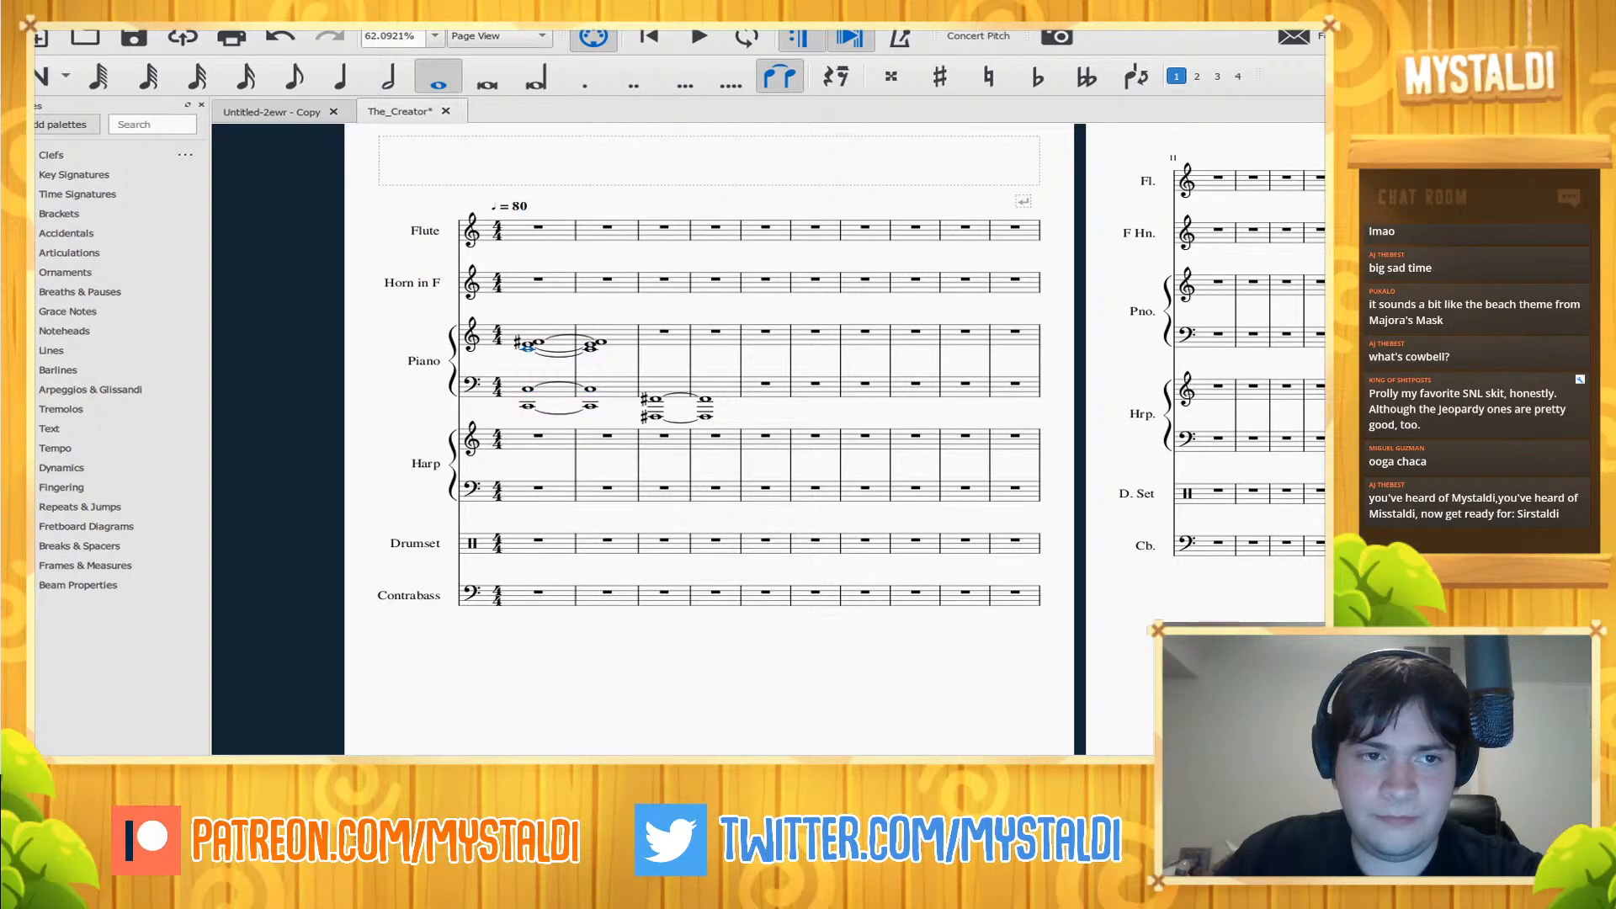
- Enter a whole-note chord of D, F and G-sharp in measure 3 of the piano's treble staff
key("n")
key("d")
key("shift+f")
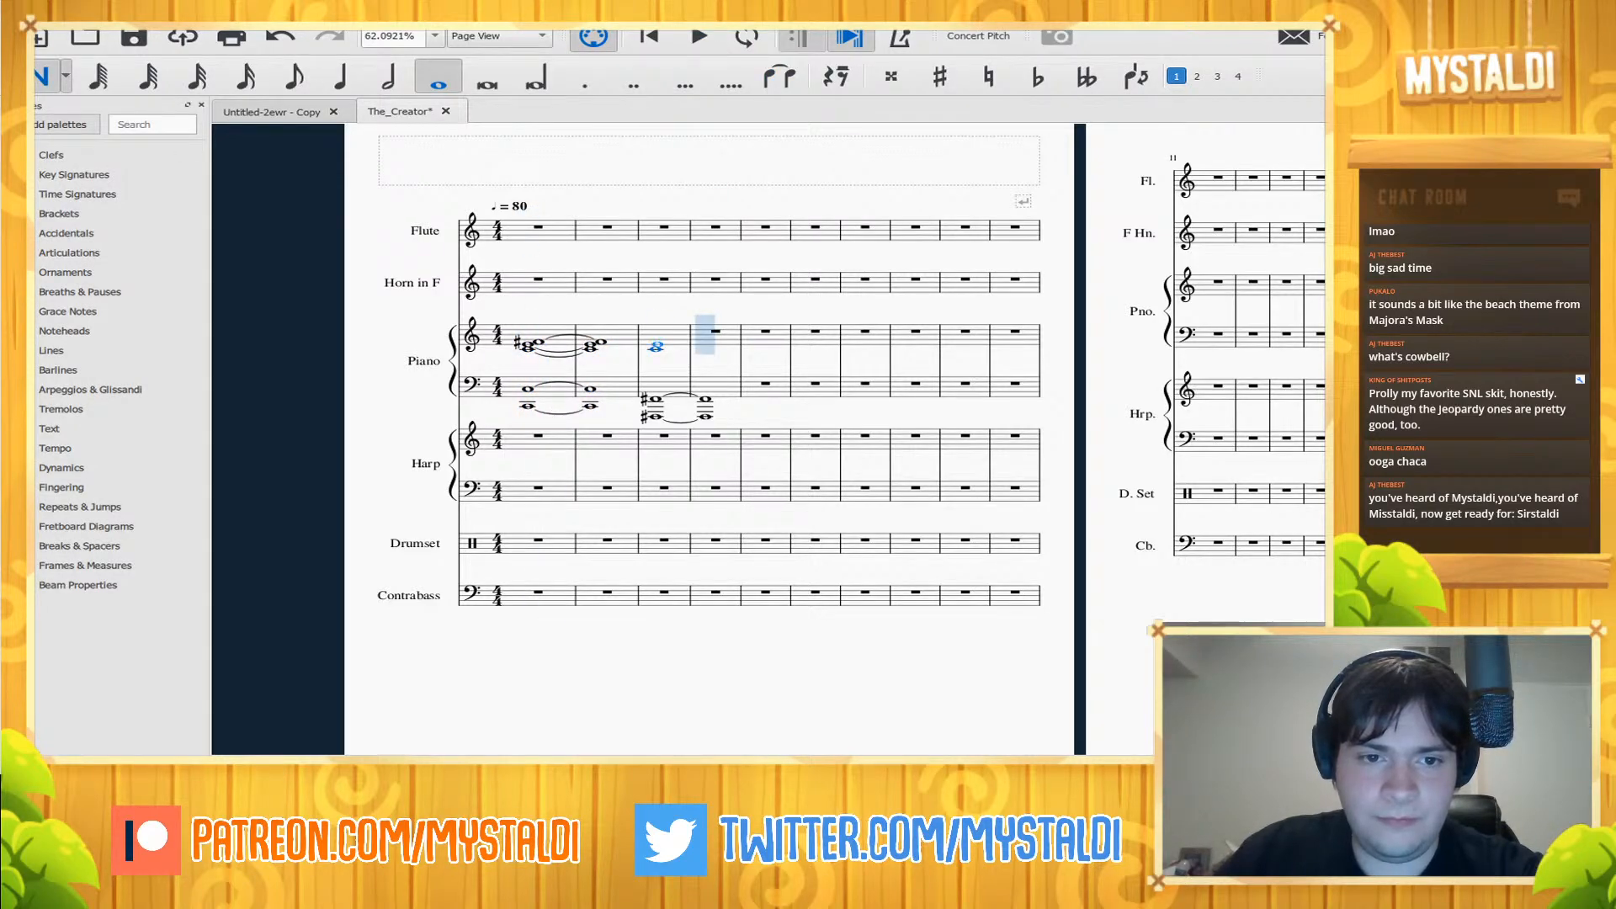
key("shift+g")
key("Up")
key("Left")
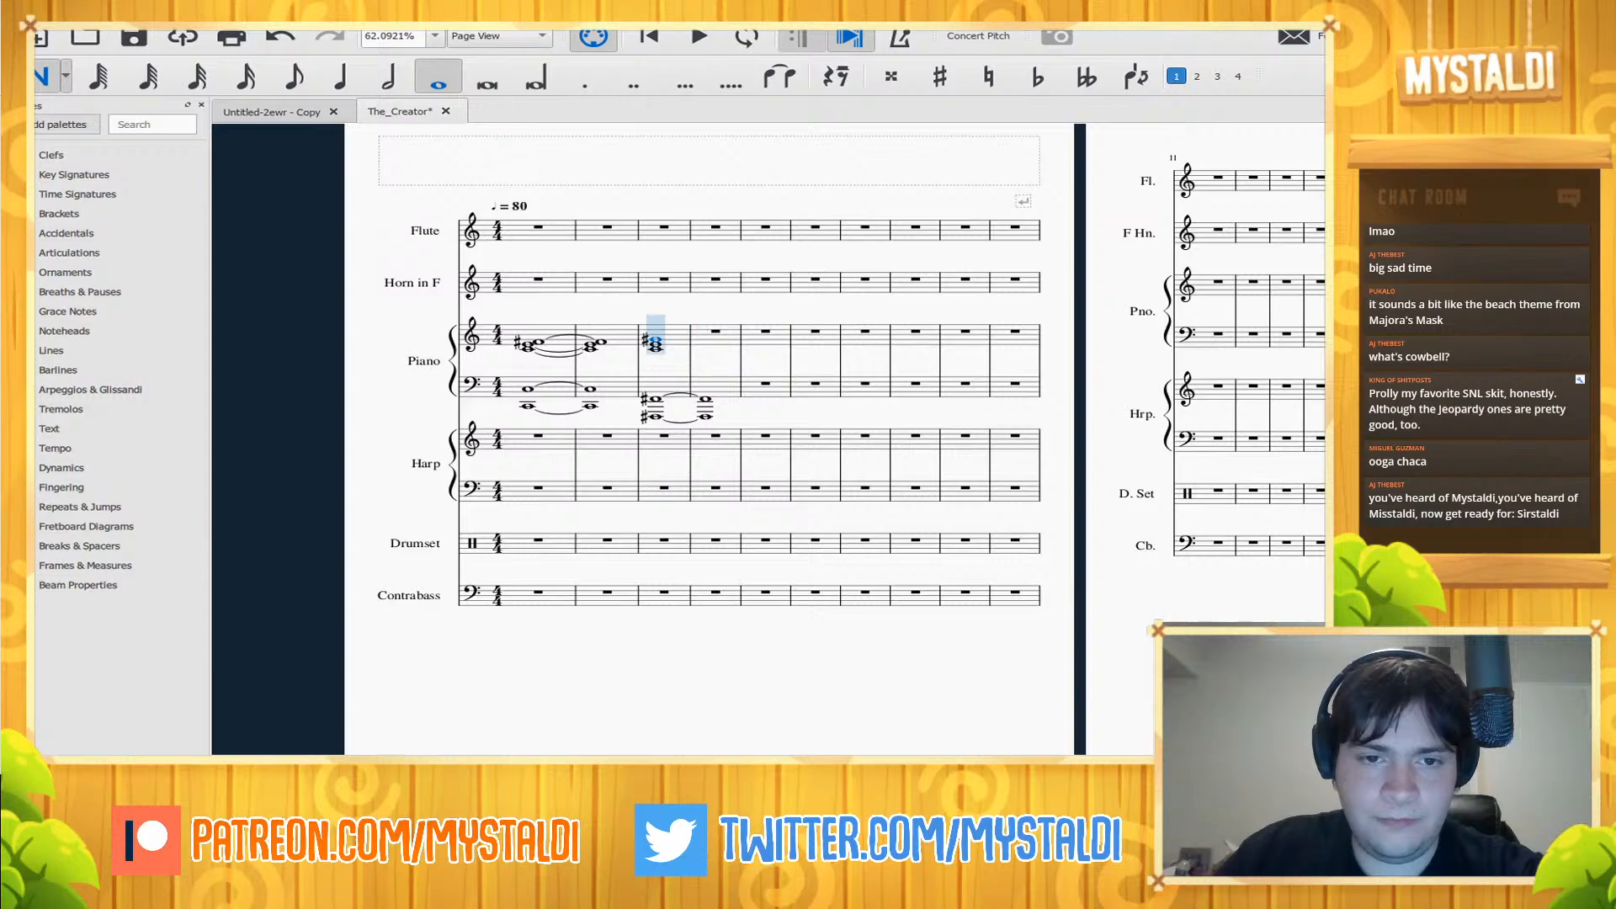
- Tie the piano's measure 3 treble chord into measure 4 and play back the new progression
key("space")
key("space")
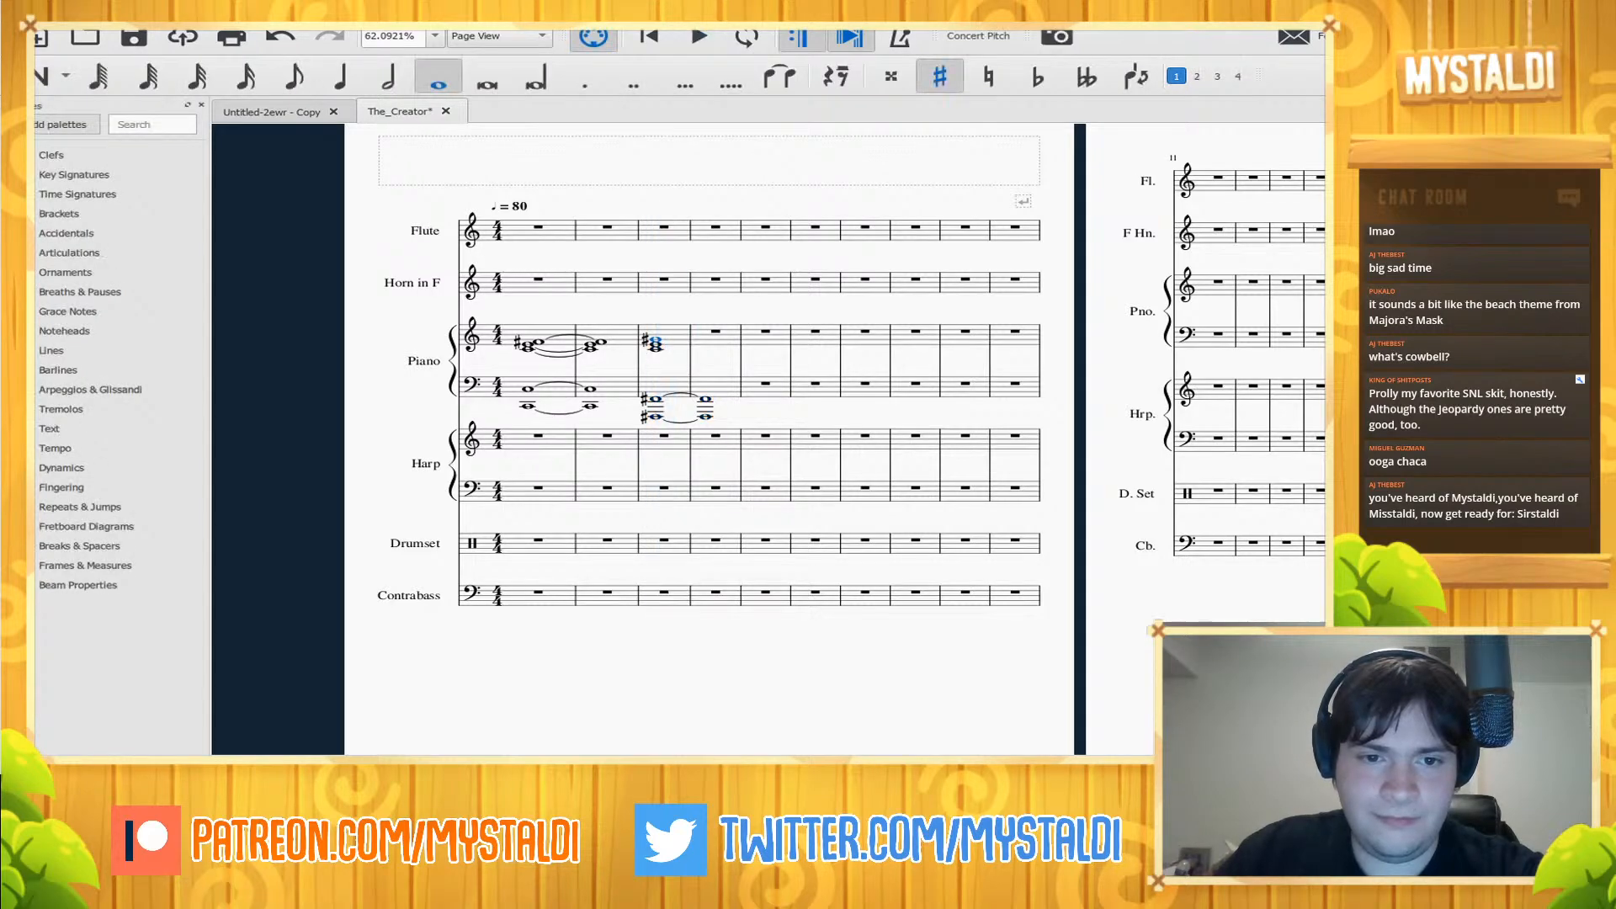
key("plus")
key("space")
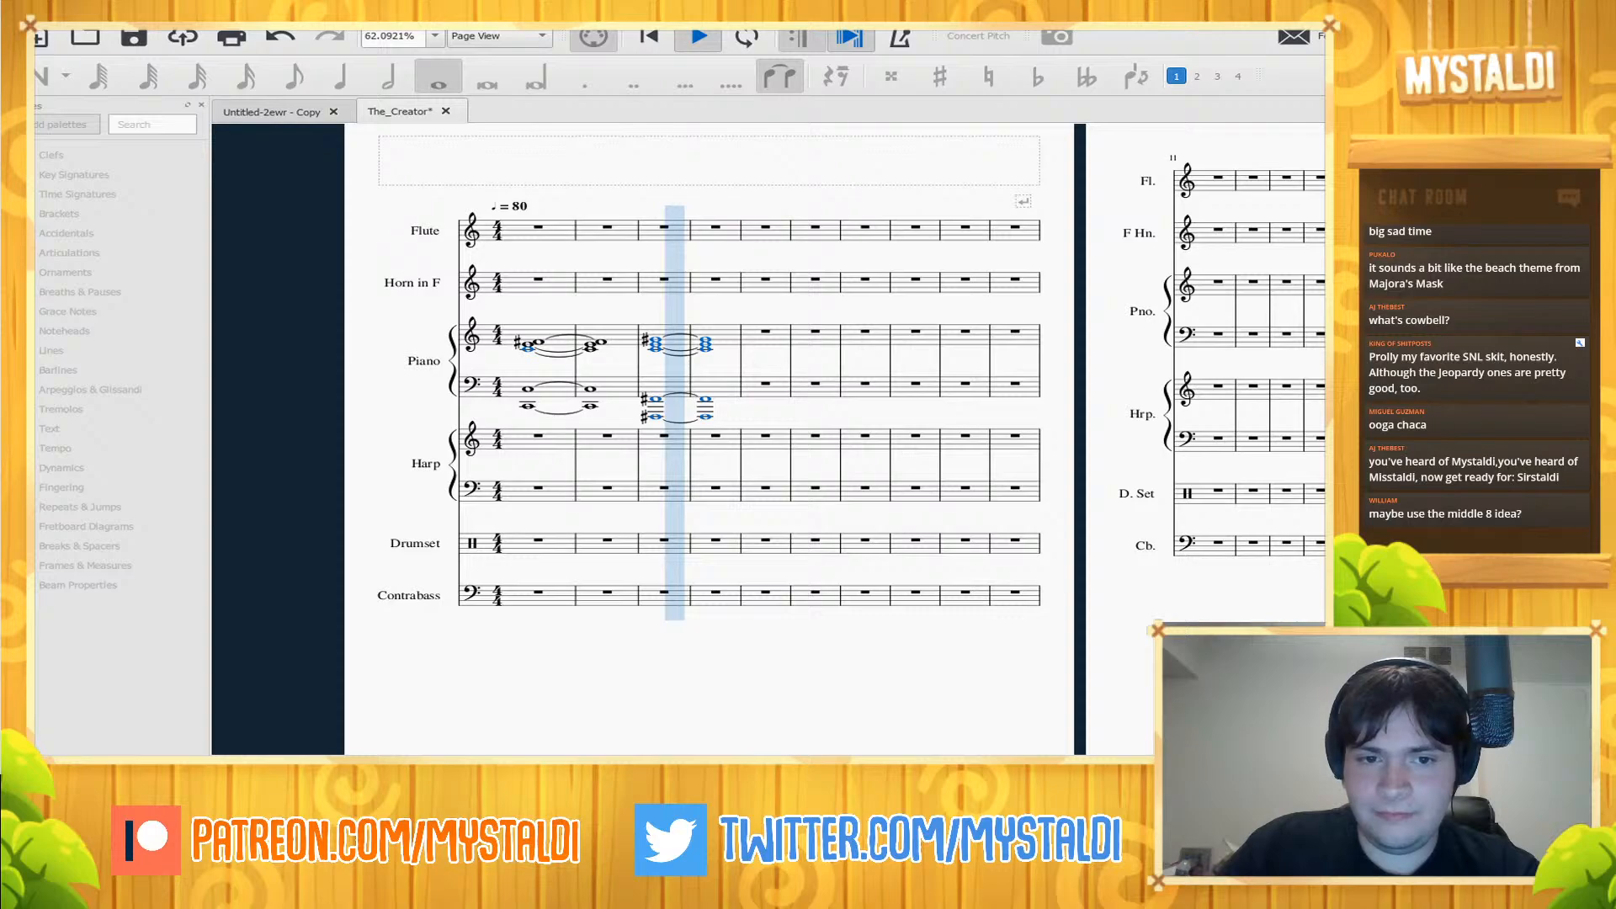
key("space")
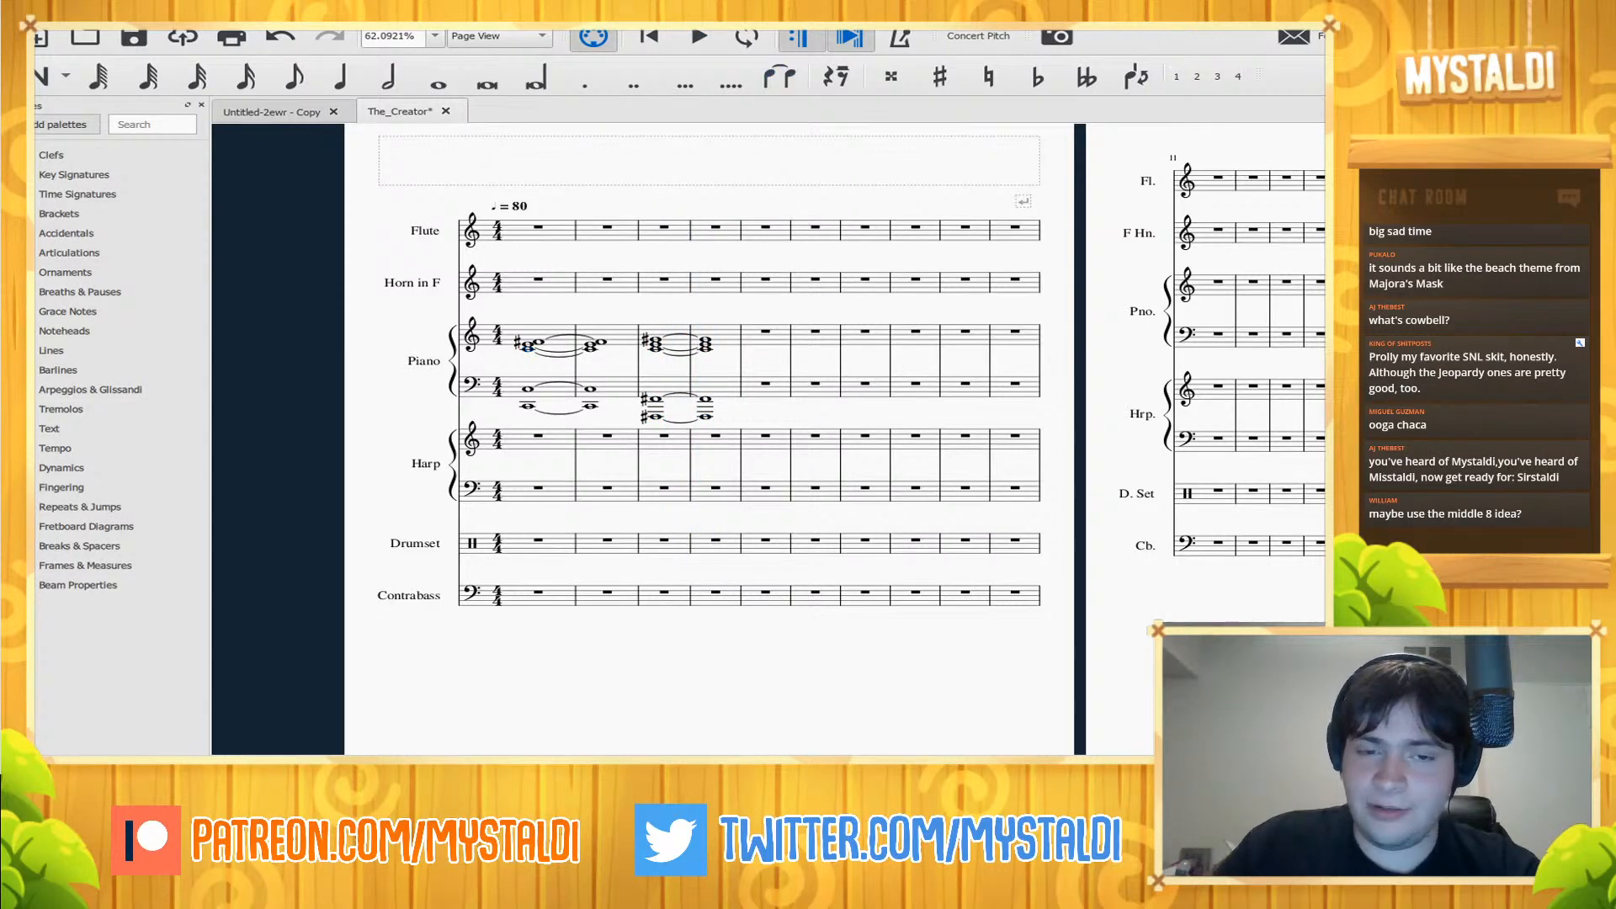
- Audition the piano's two tied chords and play the progression back from measures 1 and 3
left_click(655, 344)
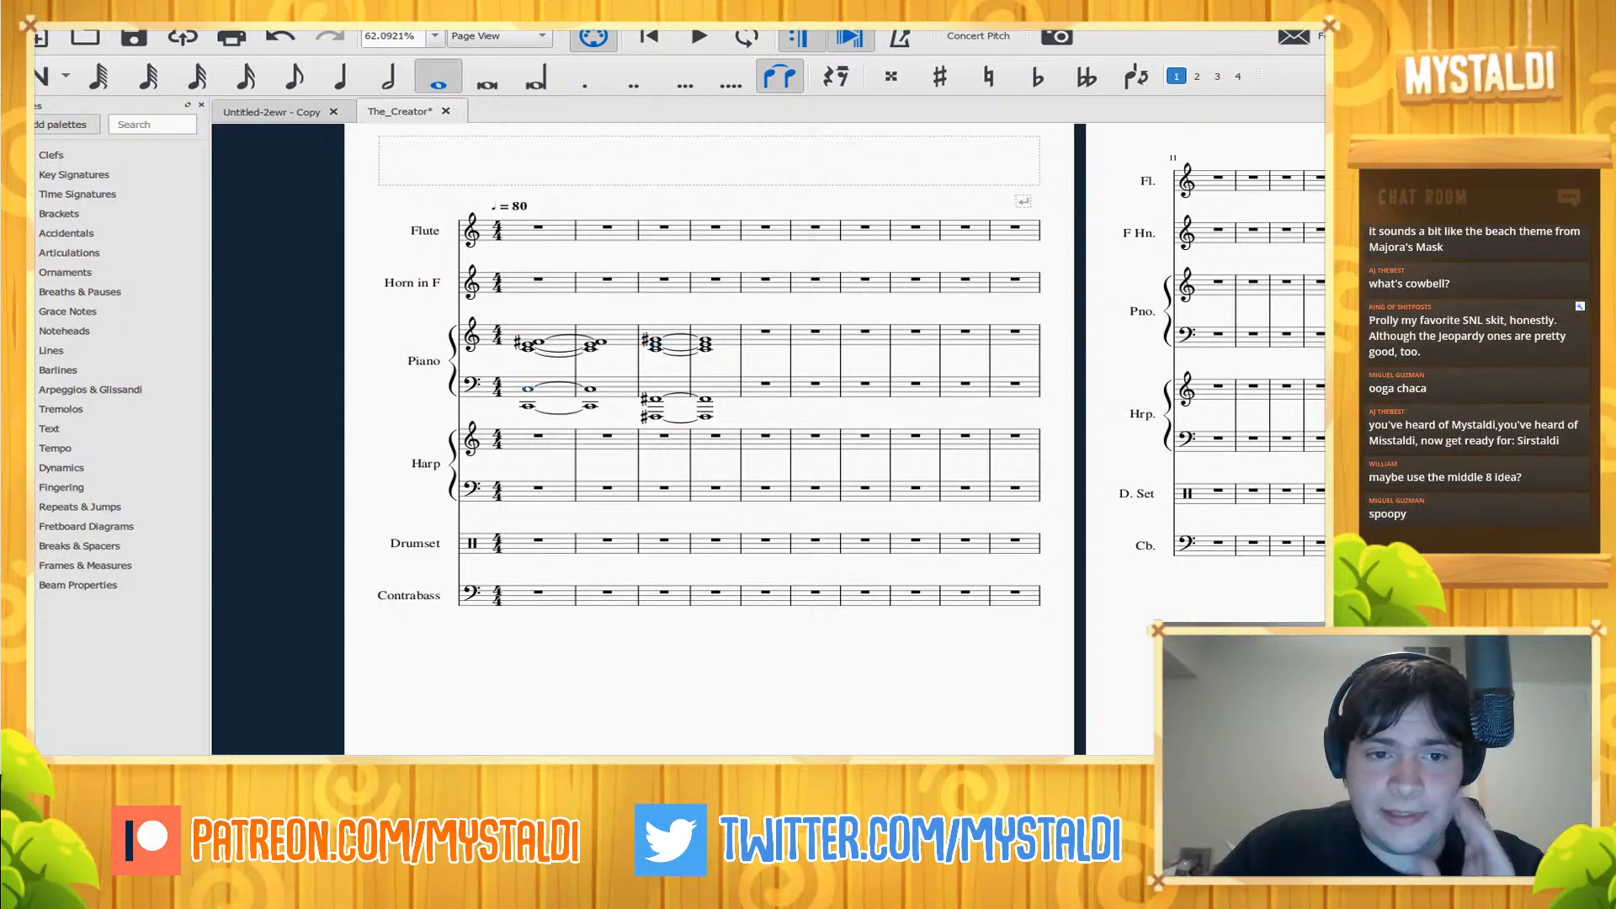
left_click(528, 388)
key("space")
key("space")
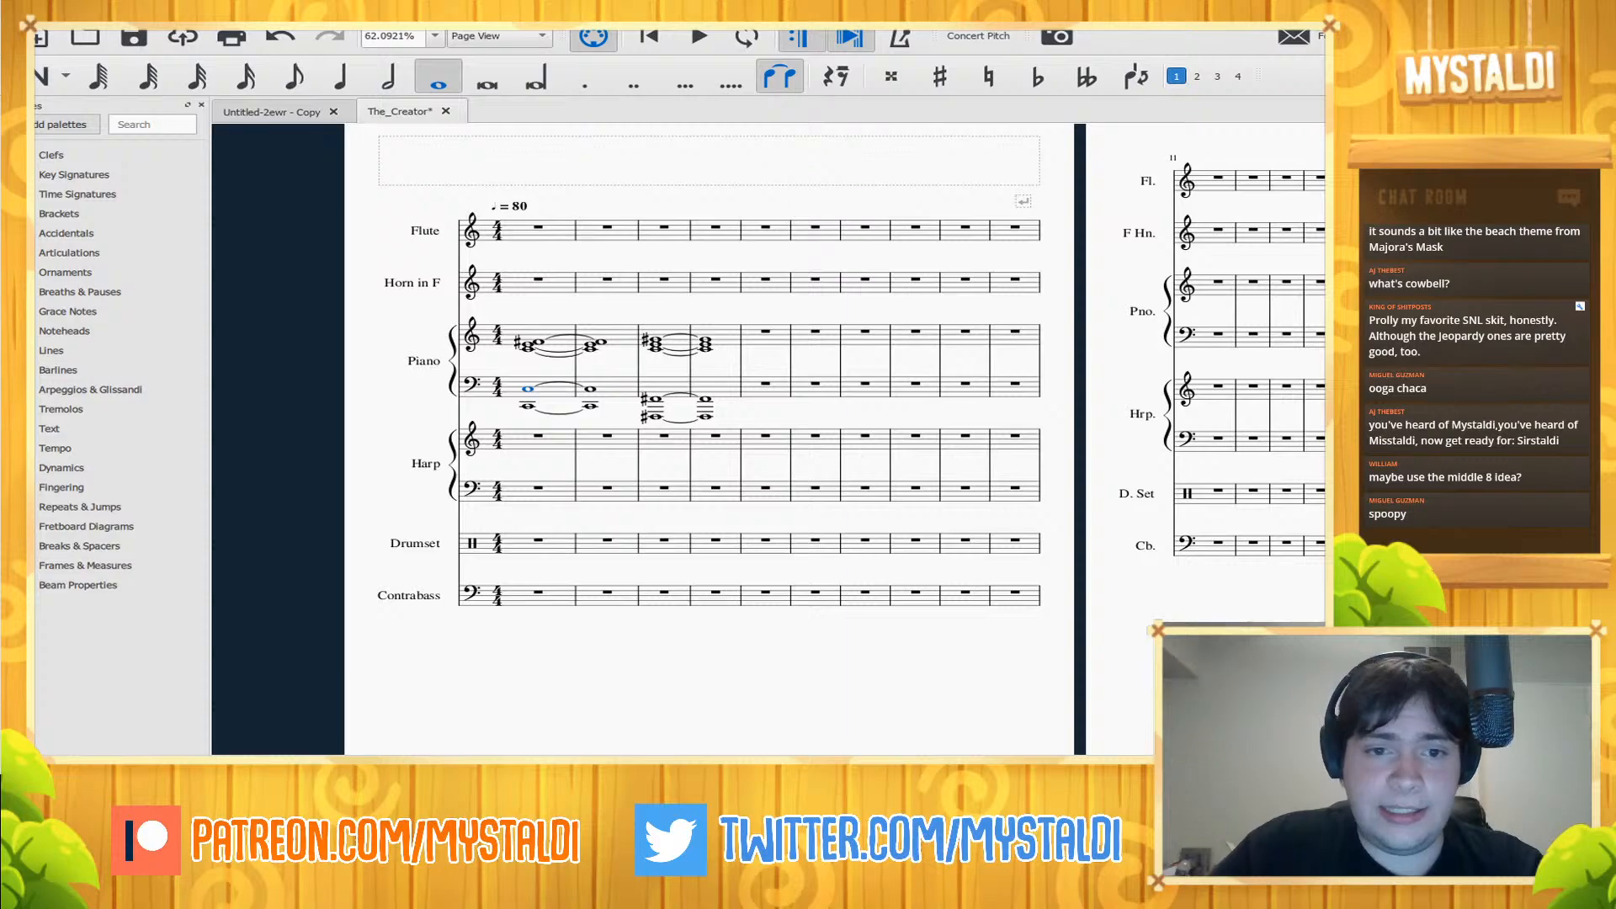
left_click(655, 348)
key("space")
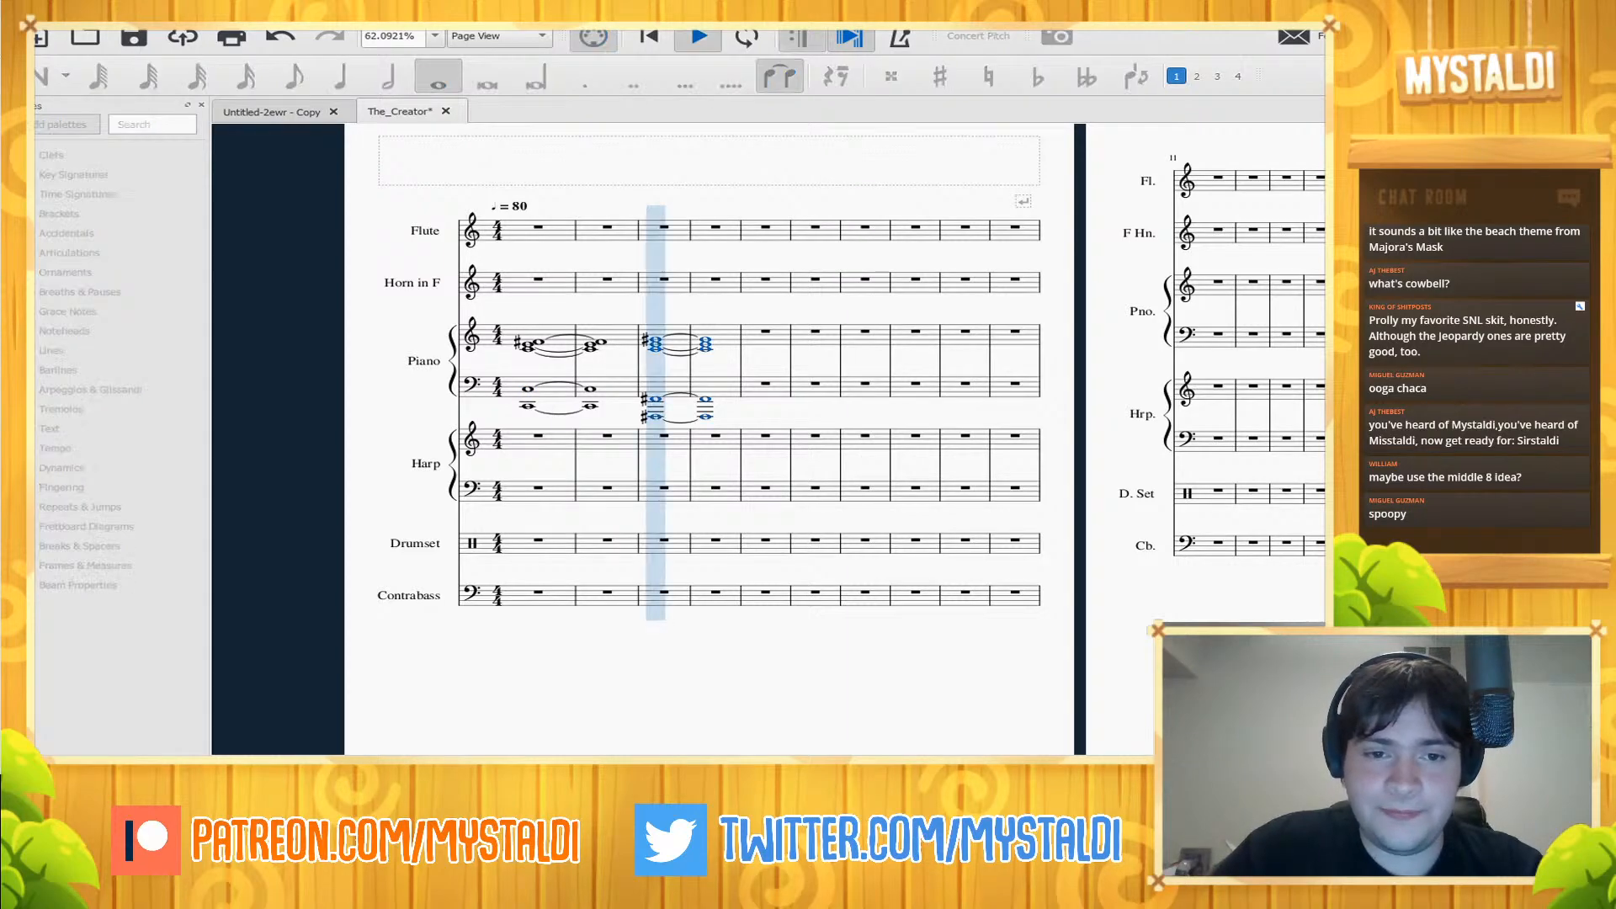
key("space")
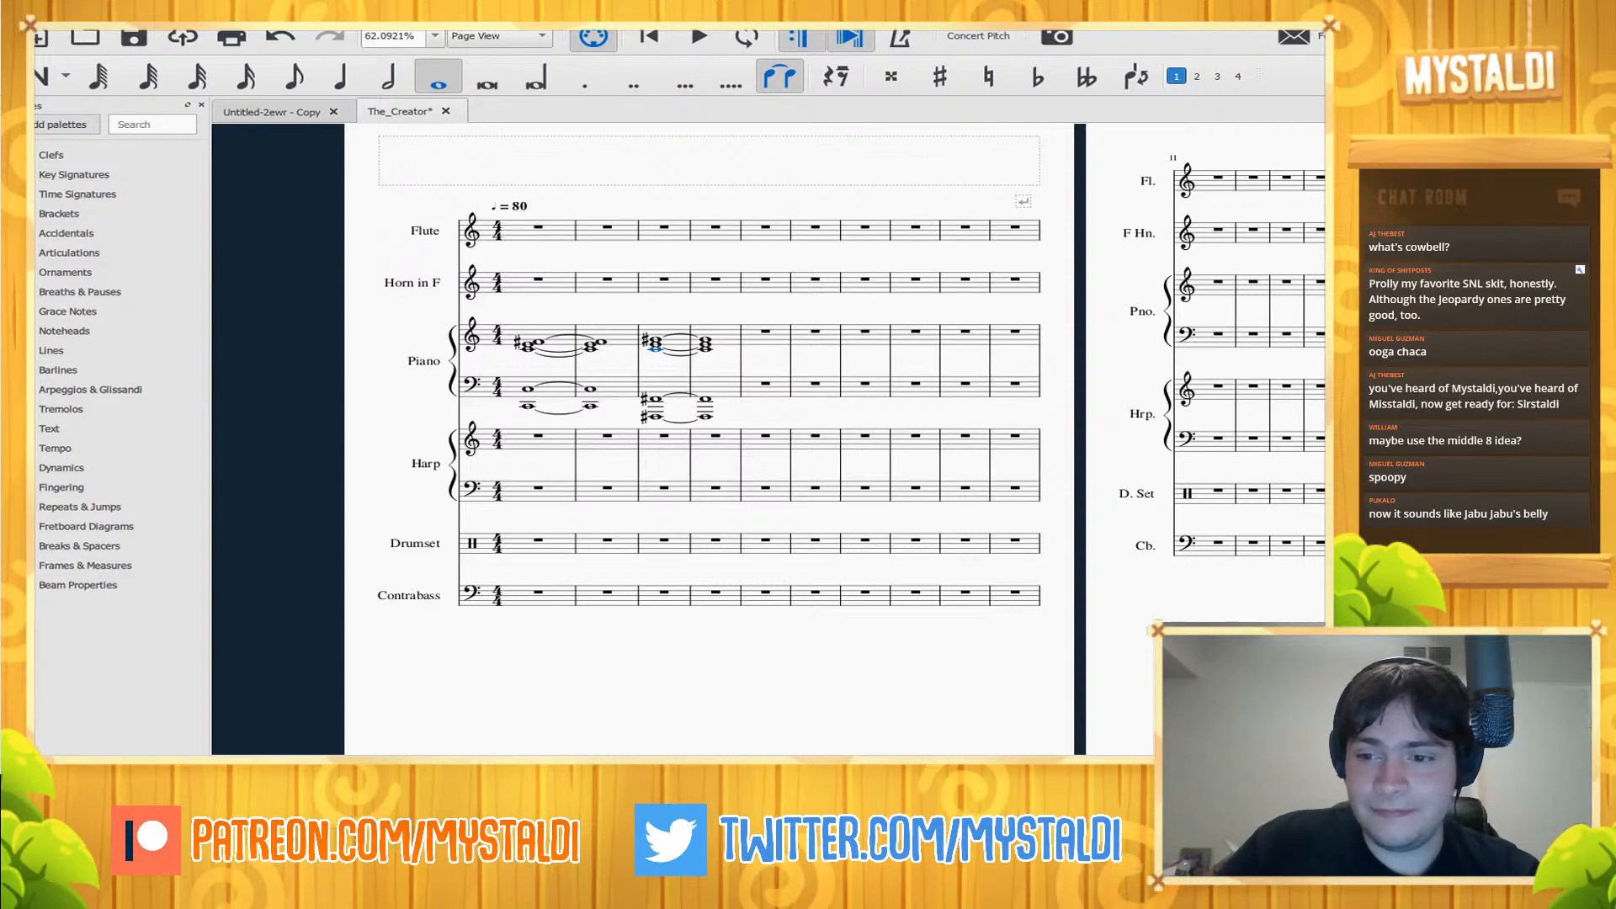
key("space")
key("space")
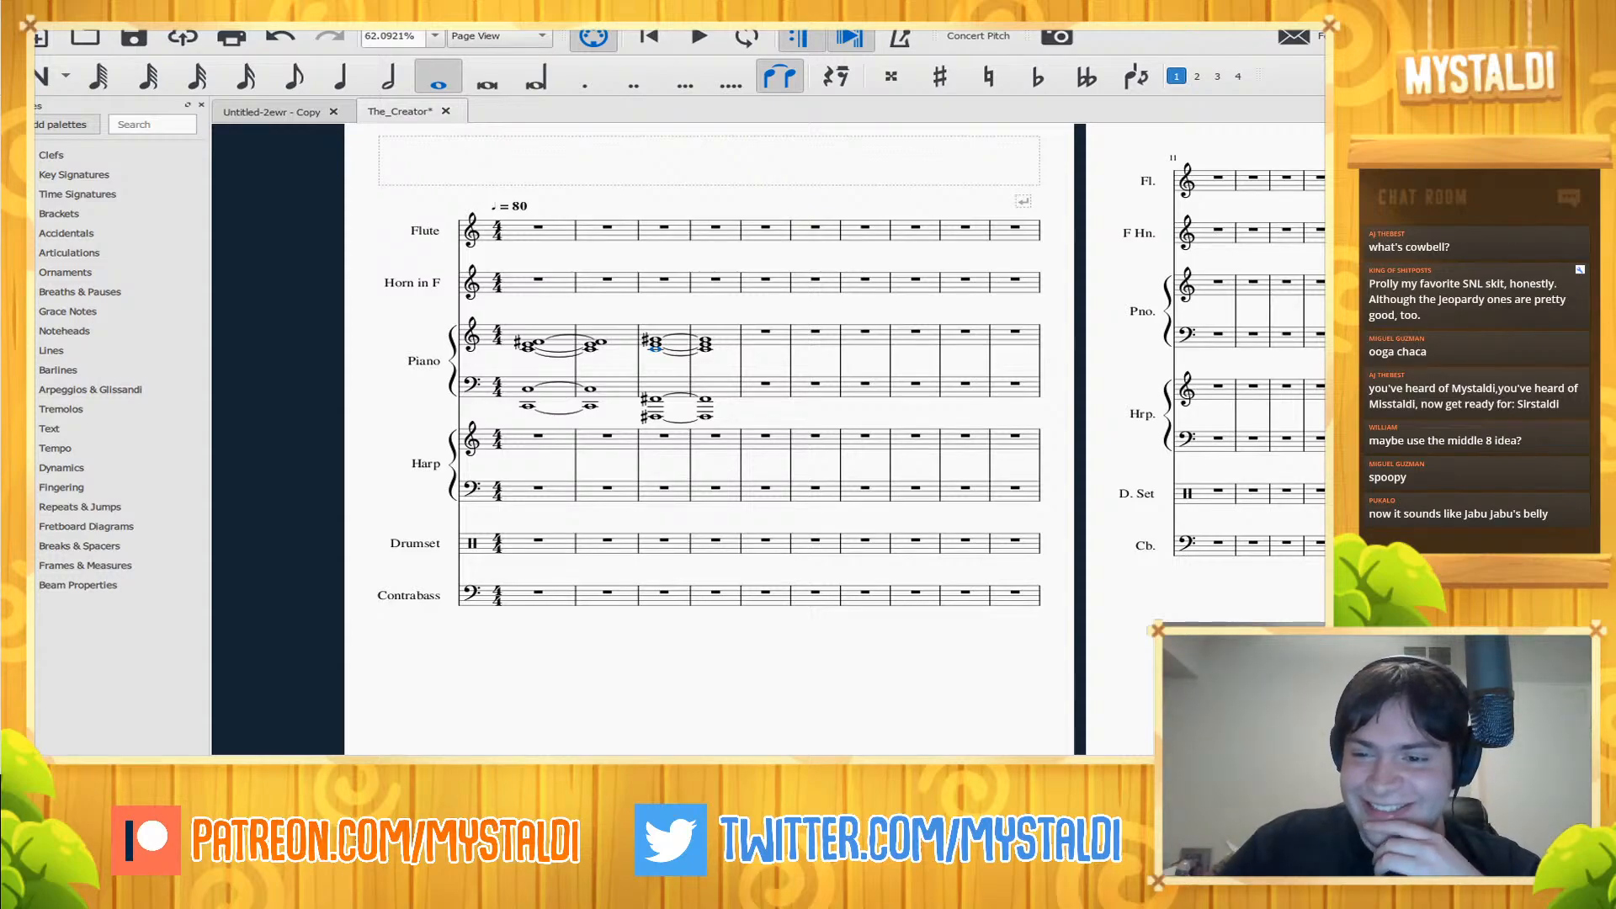
key("space")
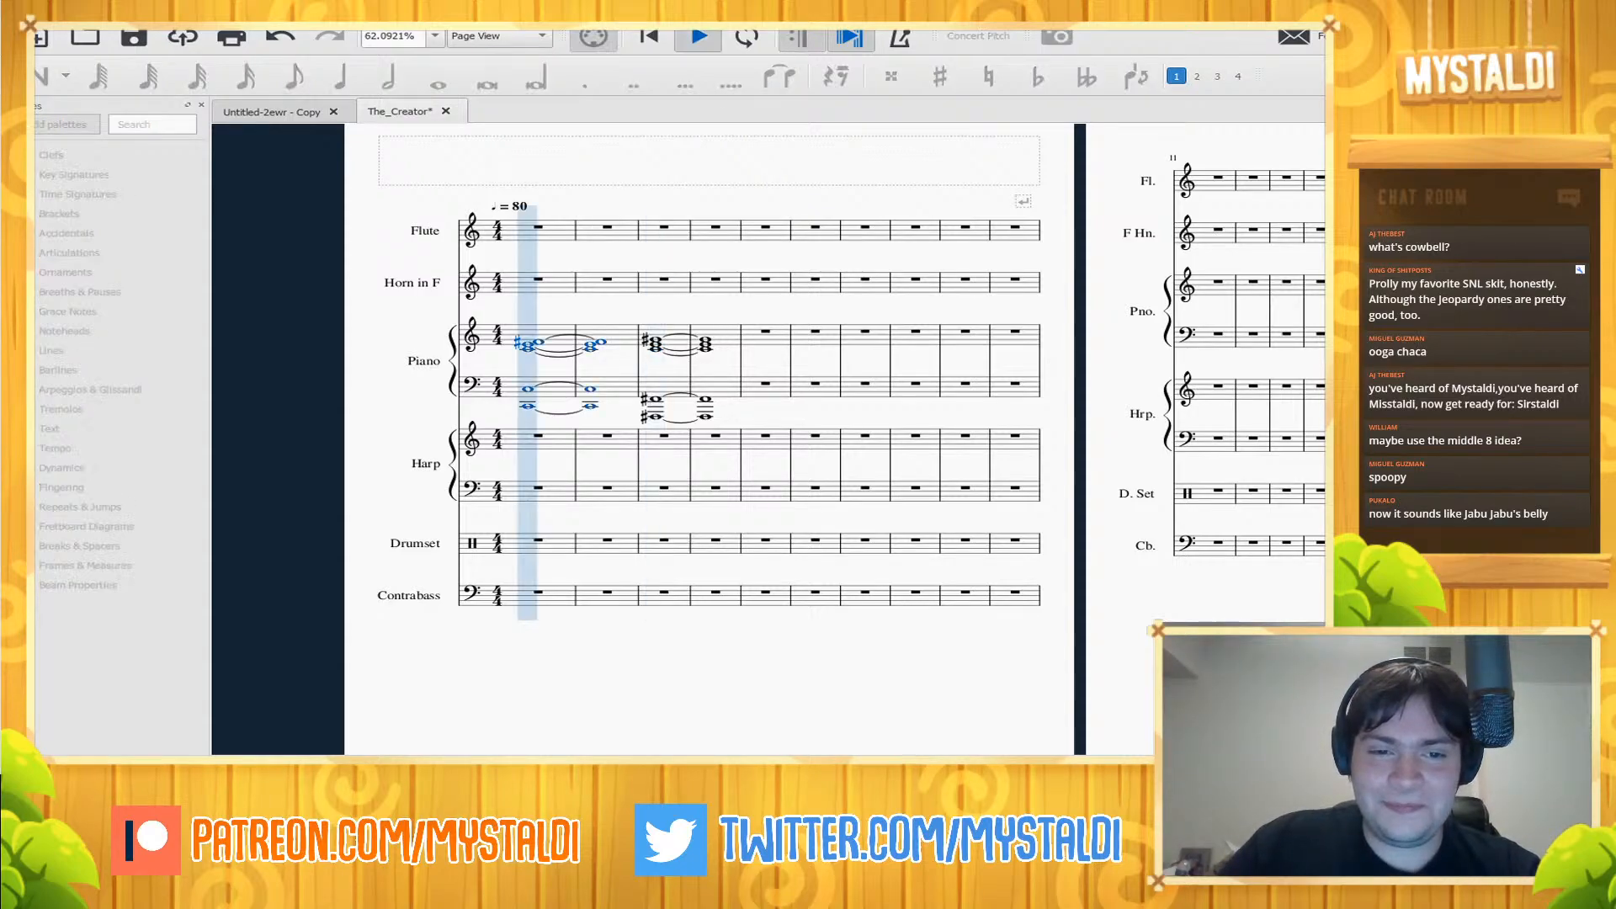
key("space")
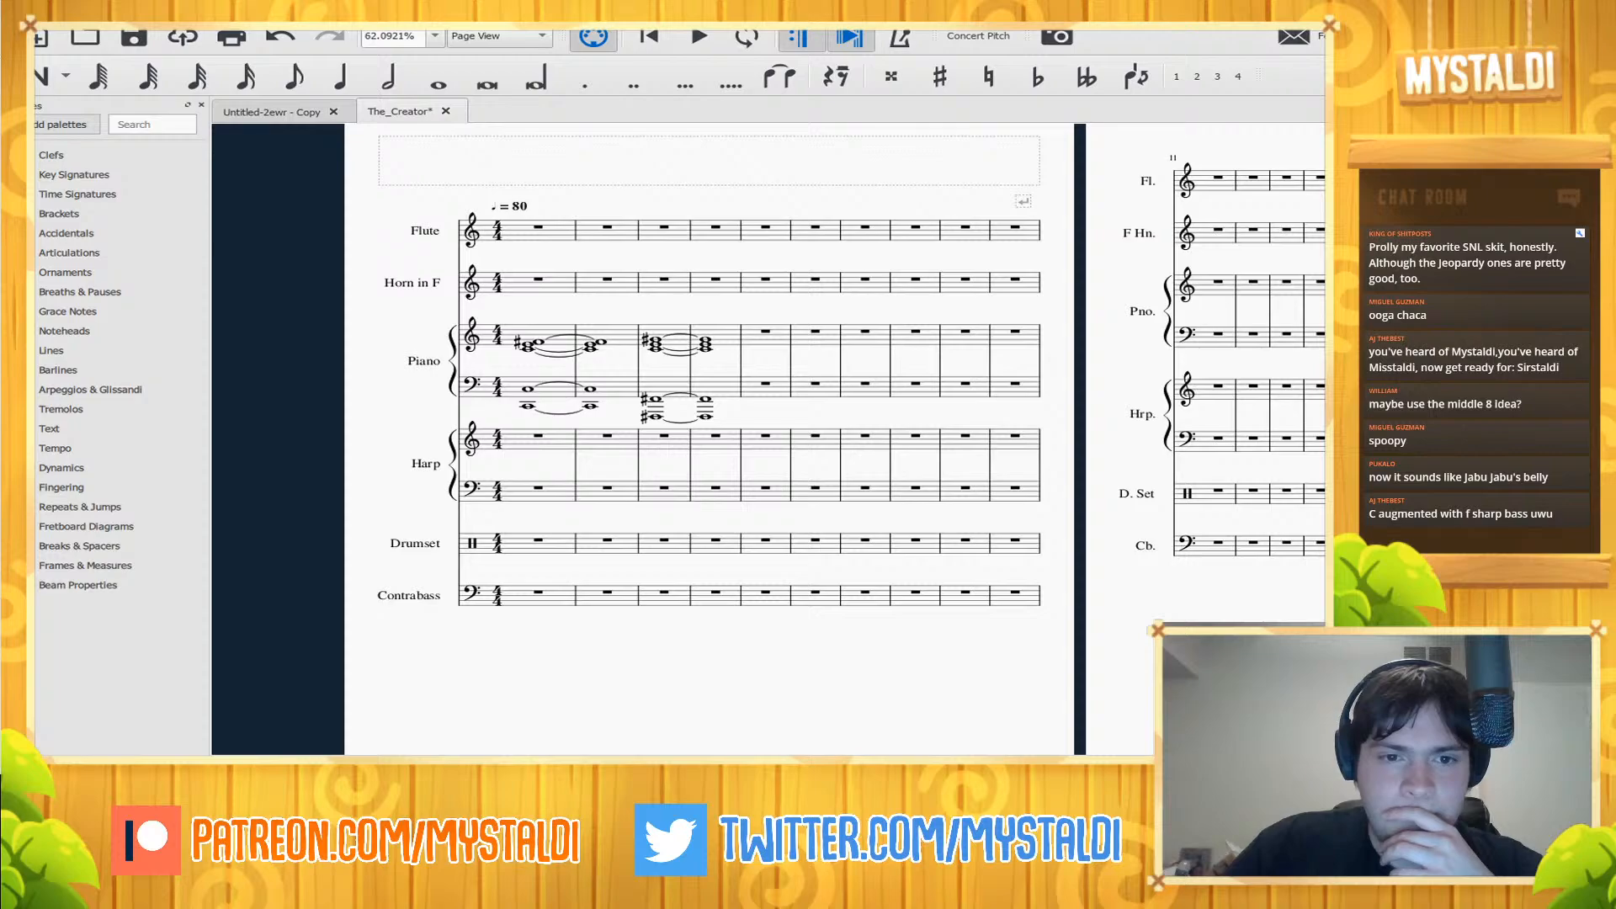
- Insert three empty measures before the piano's opening chord in measure 1
left_click(526, 341)
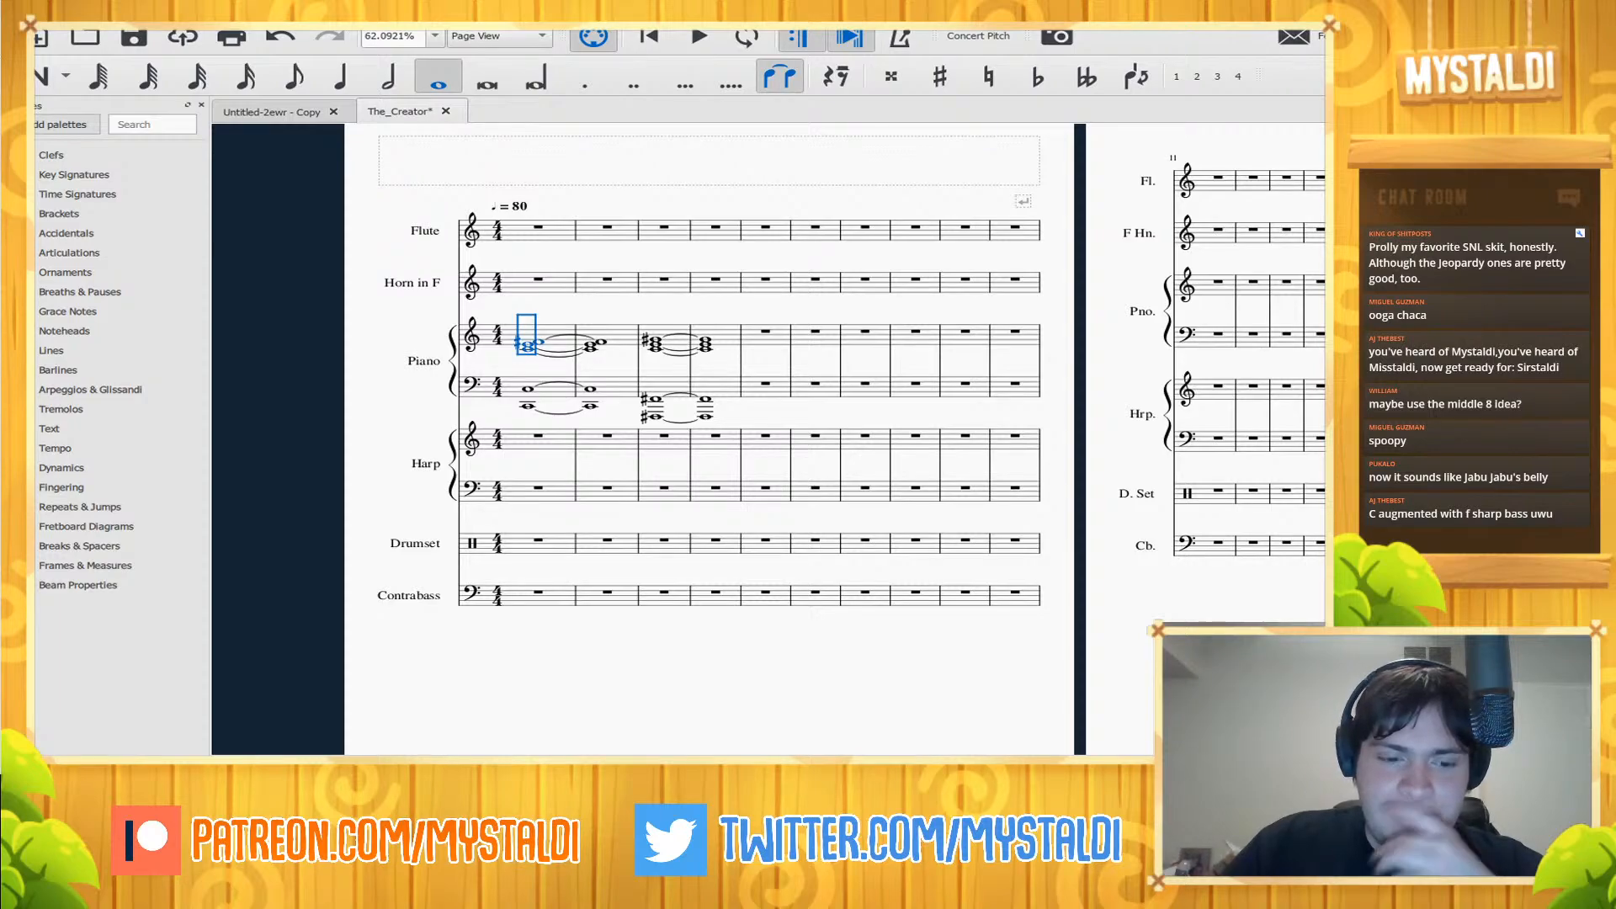
key("Insert")
key("Insert")
key("Insert")
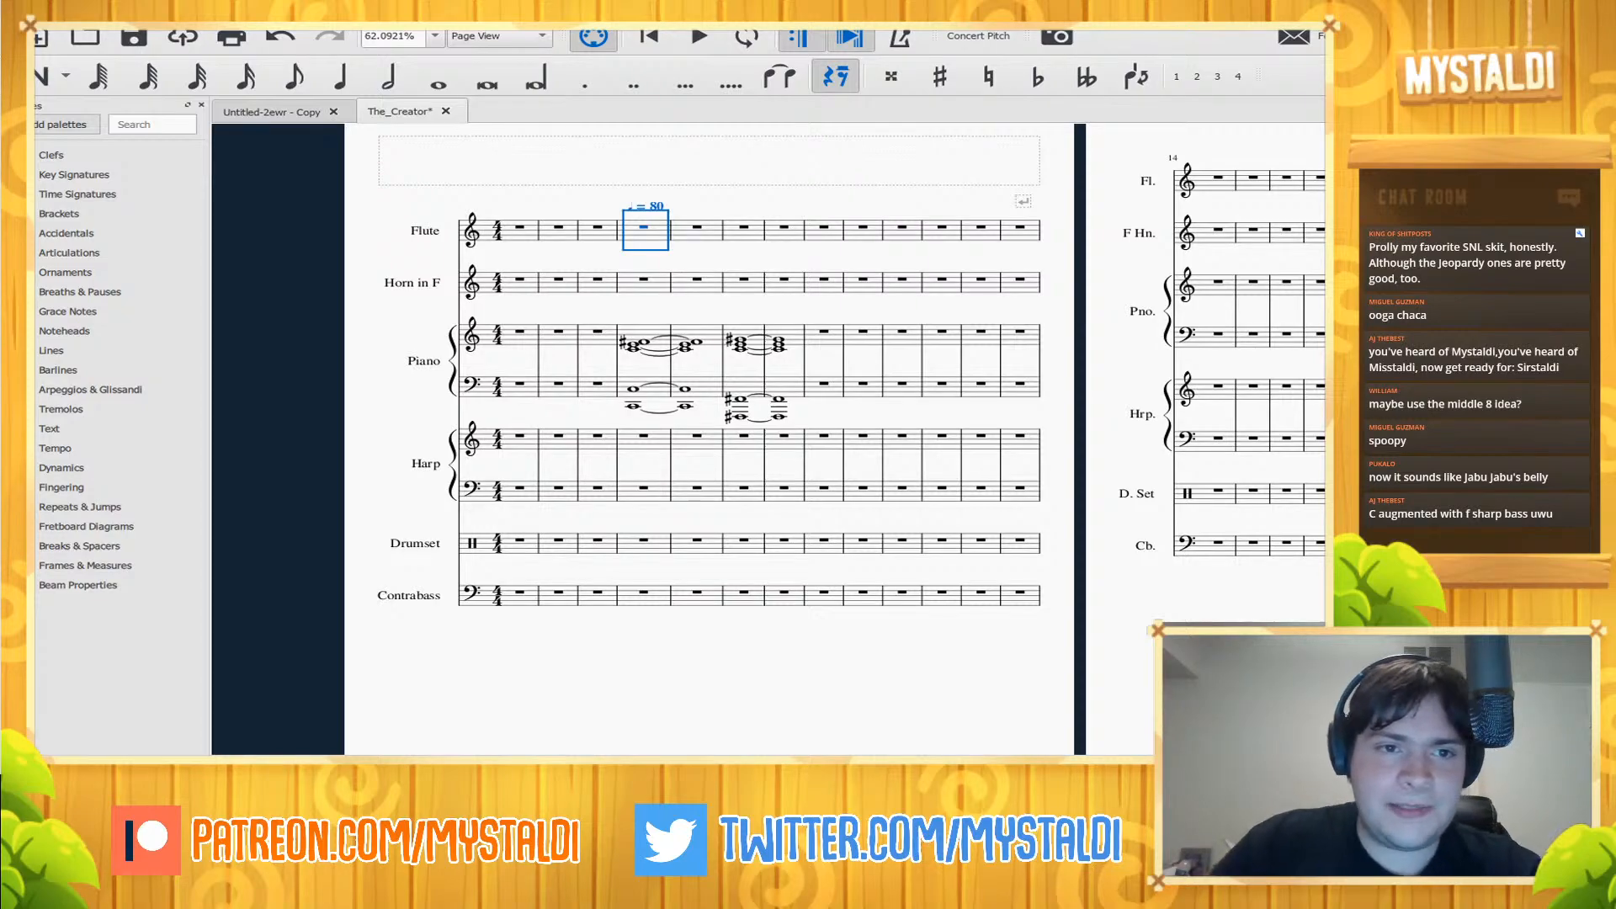
- Play the intro of Untitled-2ewr - Copy for reference and return to The_Creator
key("ctrl+Tab")
key("space")
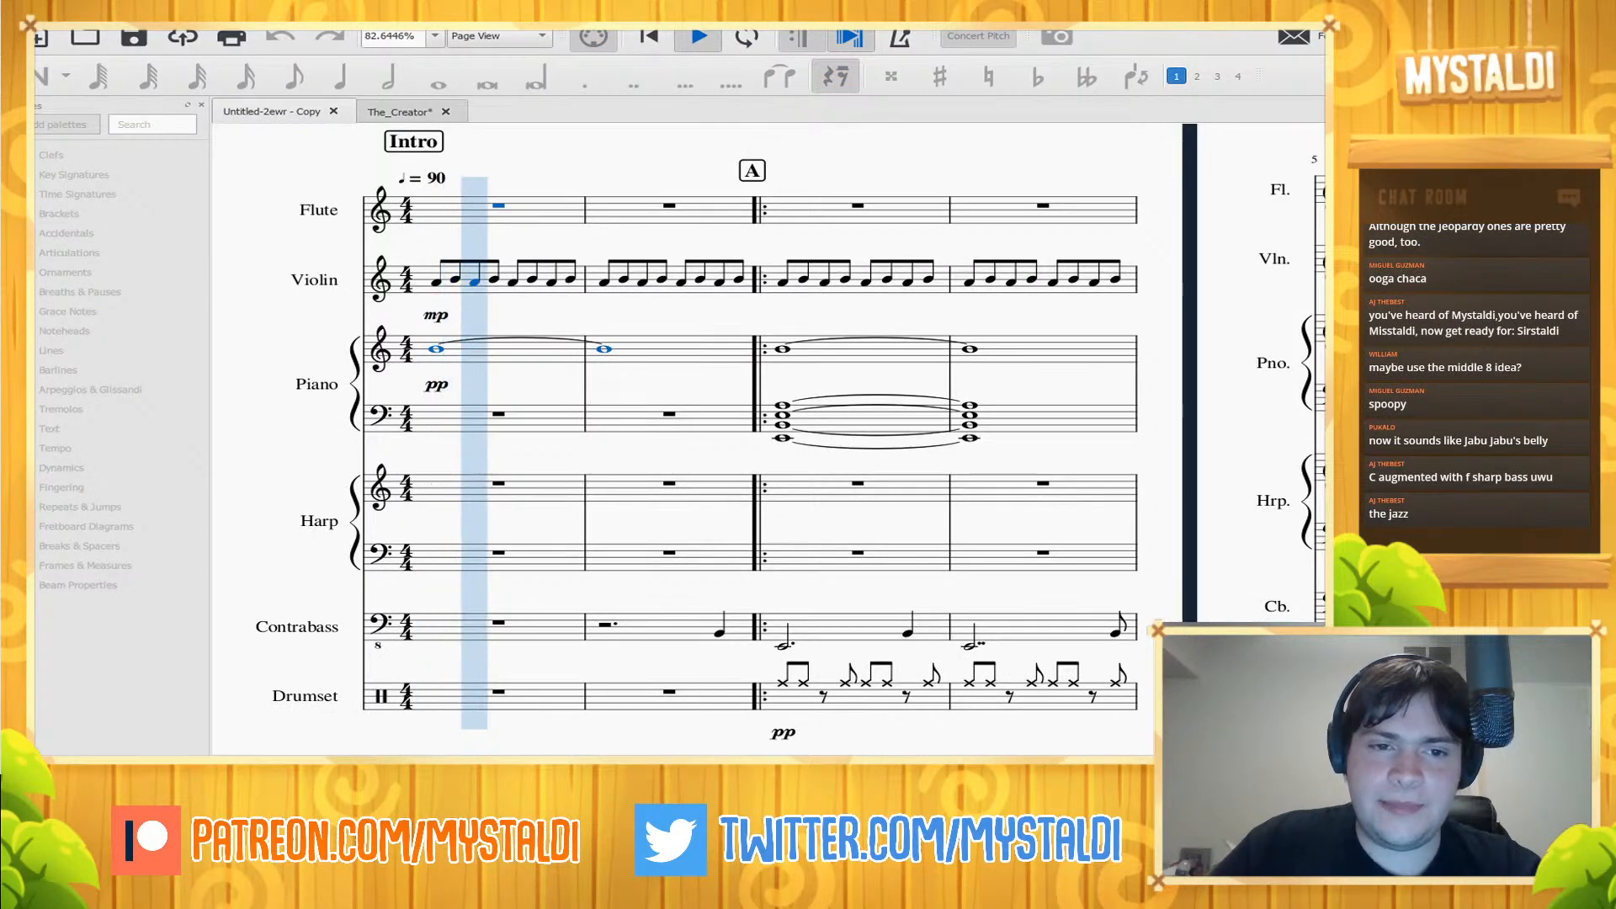
key("space")
key("ctrl+Tab")
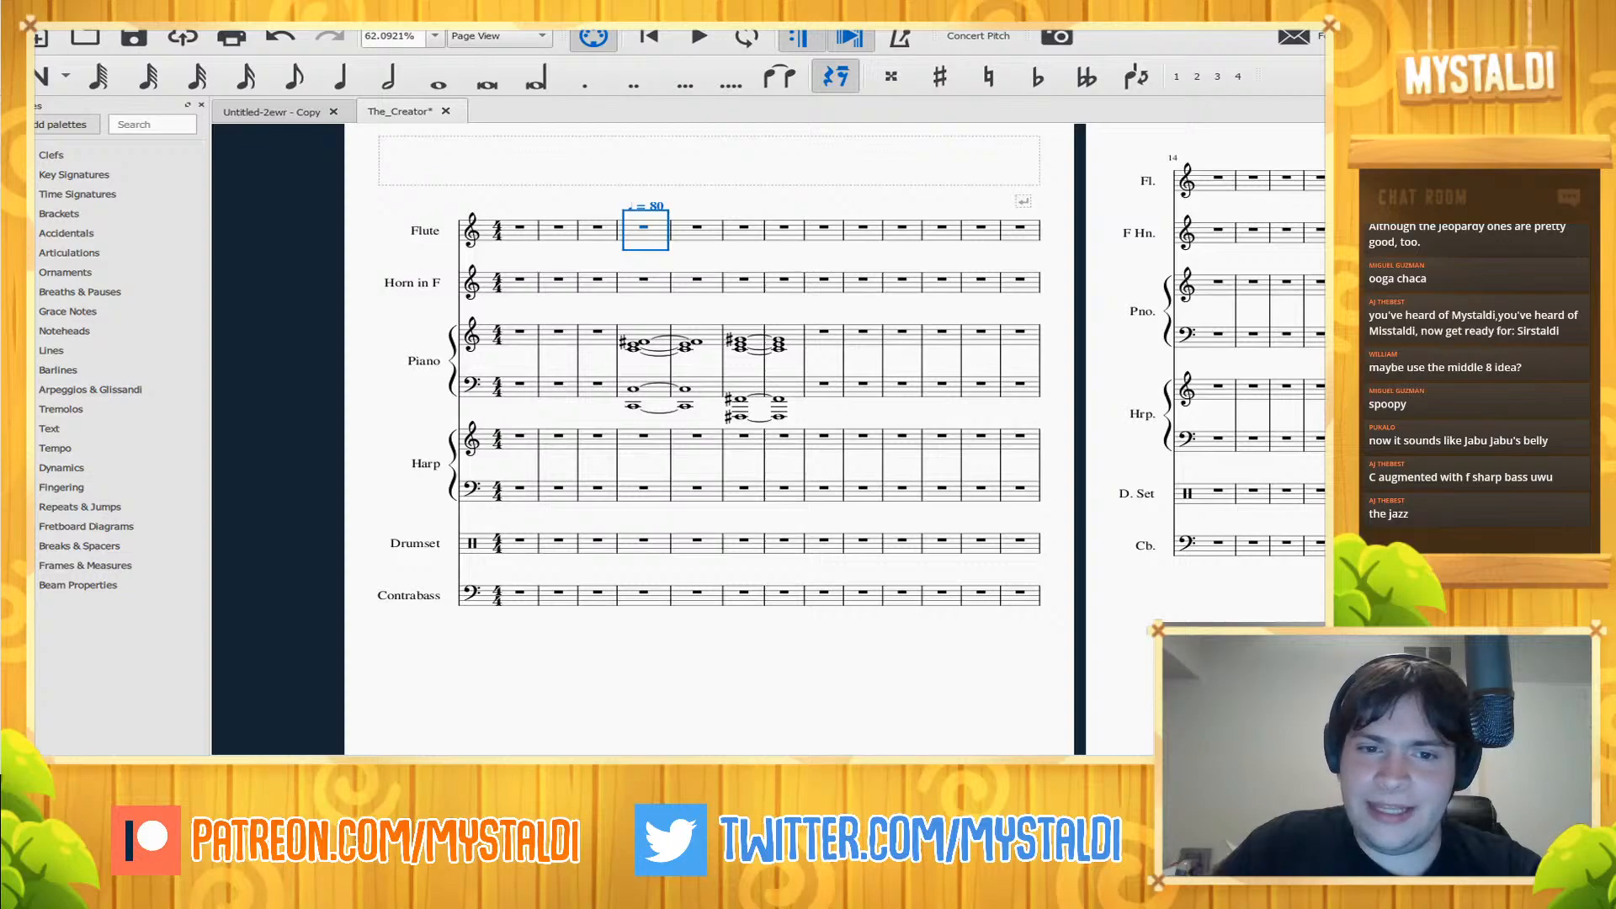
- Enter a sharpened double whole note at measure 1 of the piano's treble staff, tied across into measure 2
left_click(643, 342)
key("n")
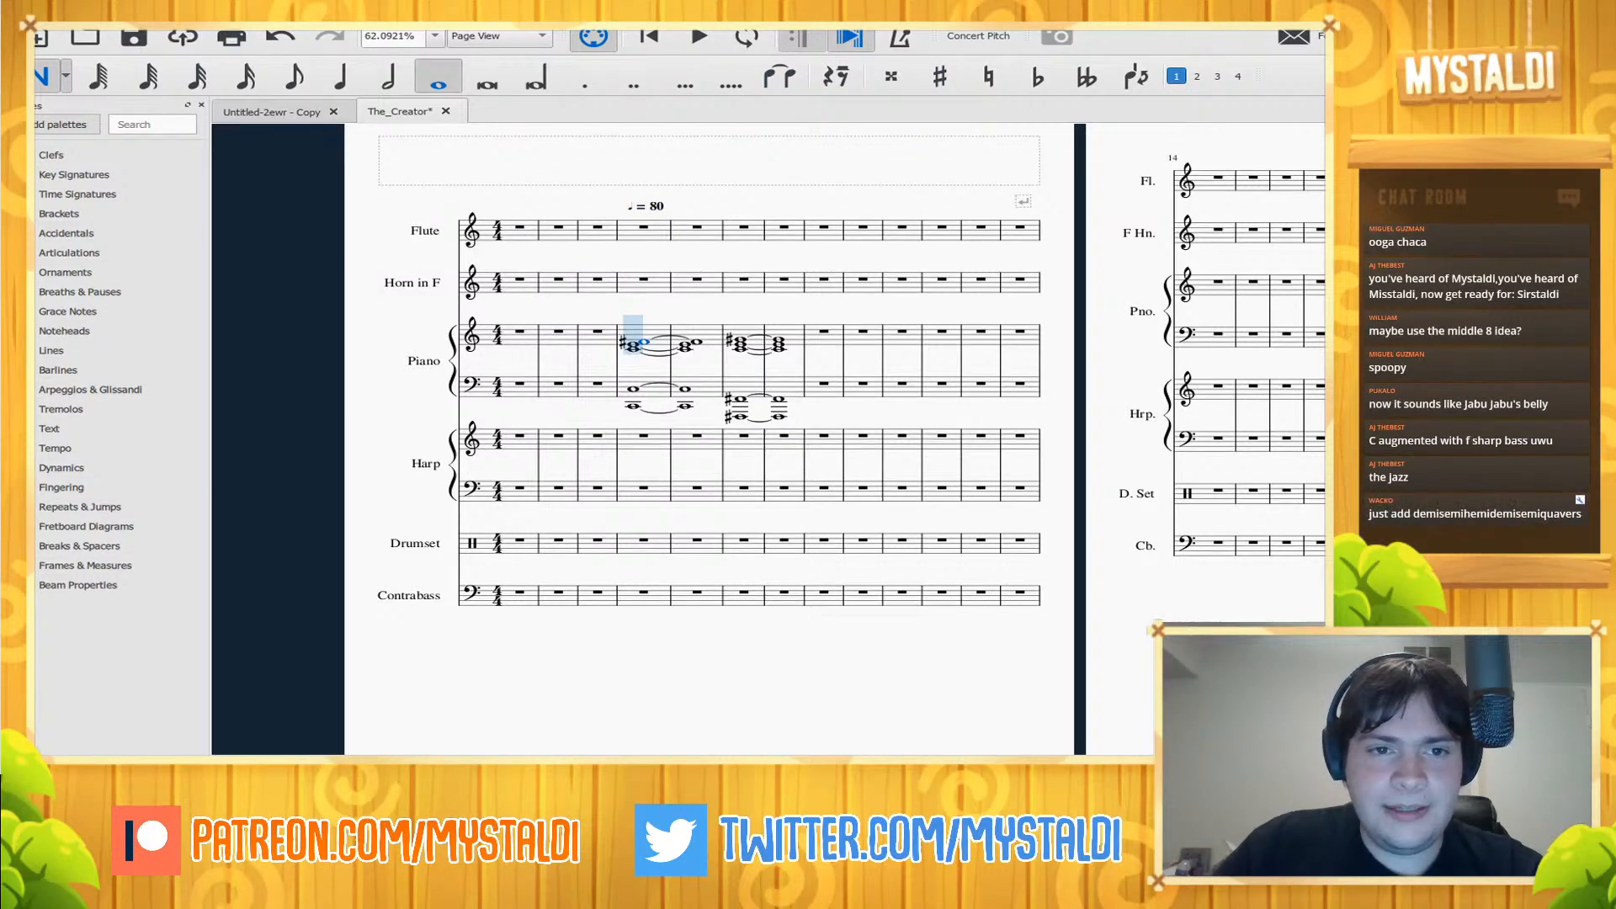
key("8")
left_click(521, 341)
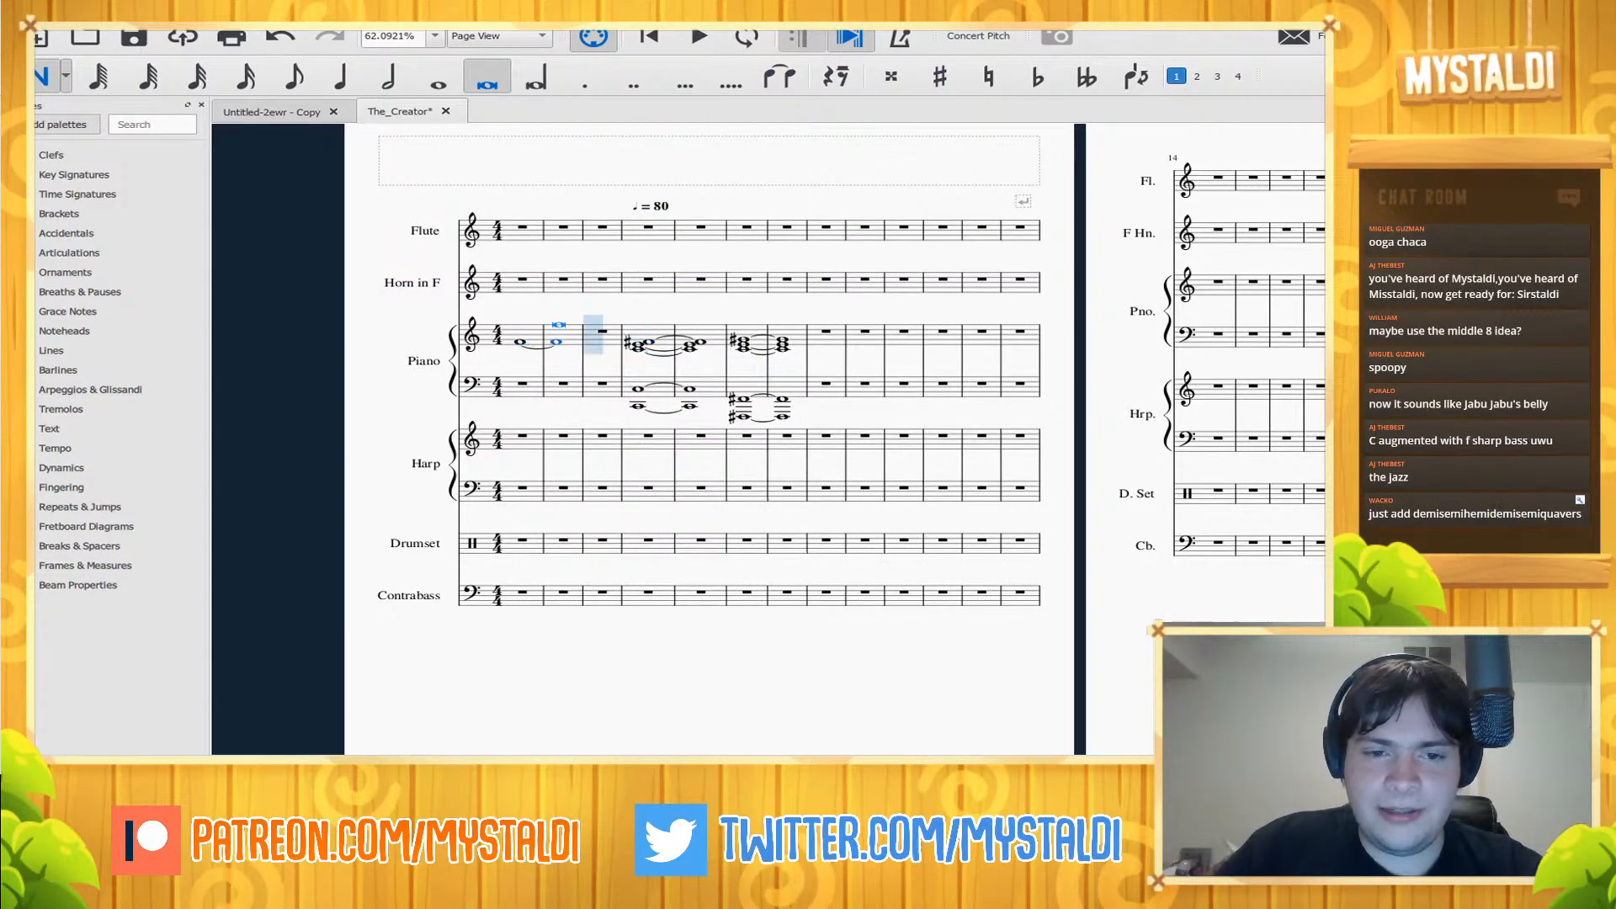
key("Up")
key("Escape")
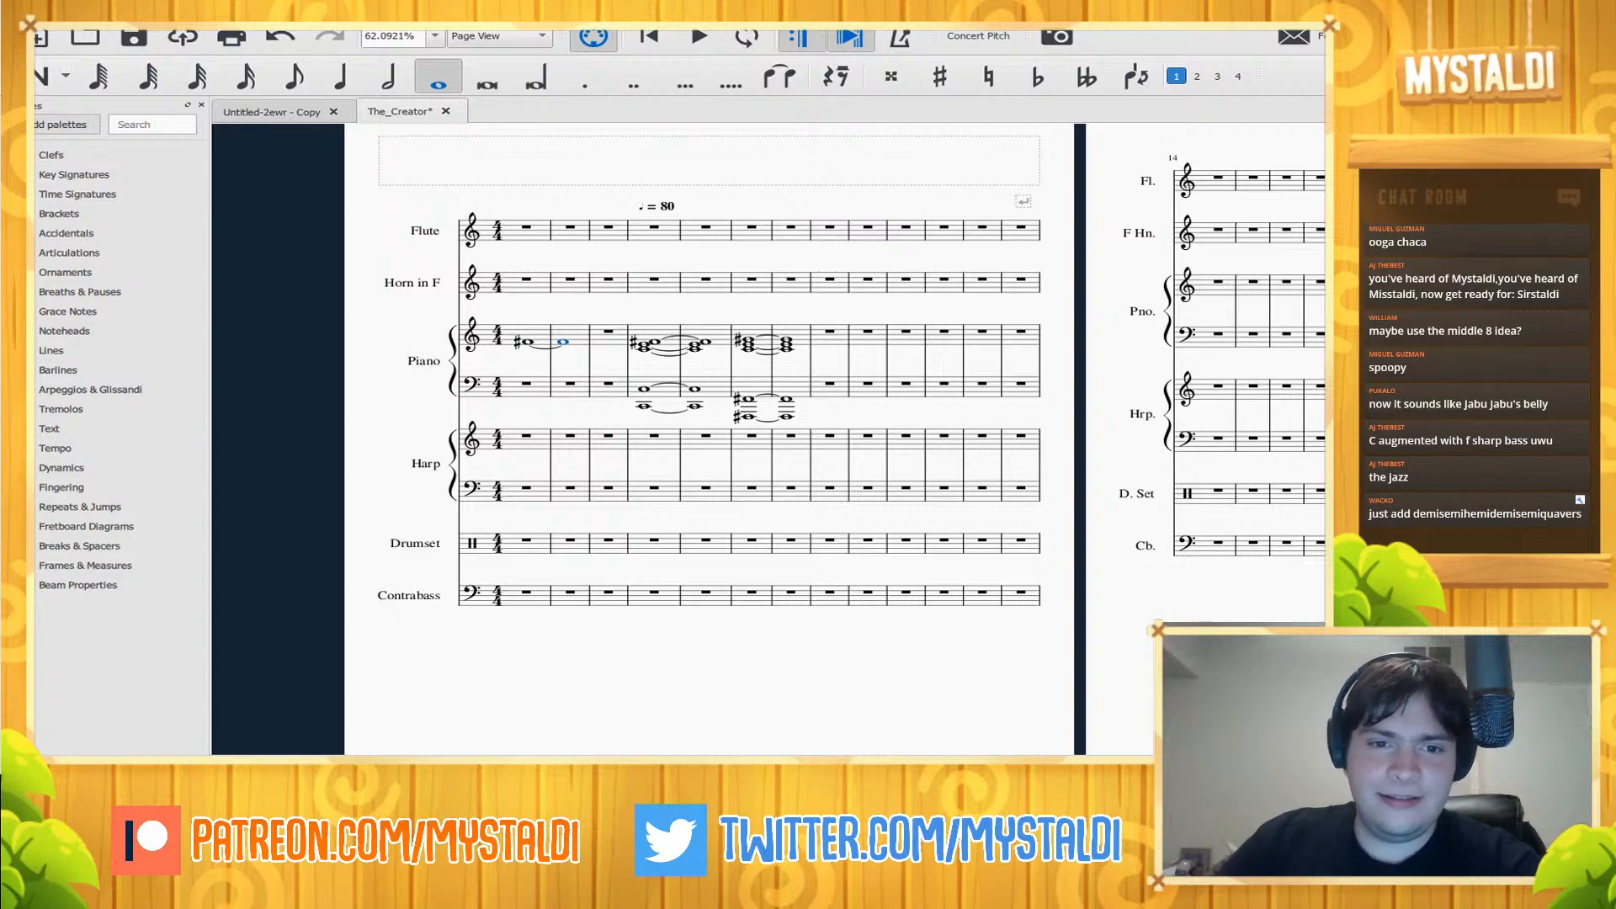
- Delete measures 3 and 2 so a single lead-in measure precedes the first chord, and play from the start
left_click(608, 336)
key("ctrl+Delete")
left_click(575, 337)
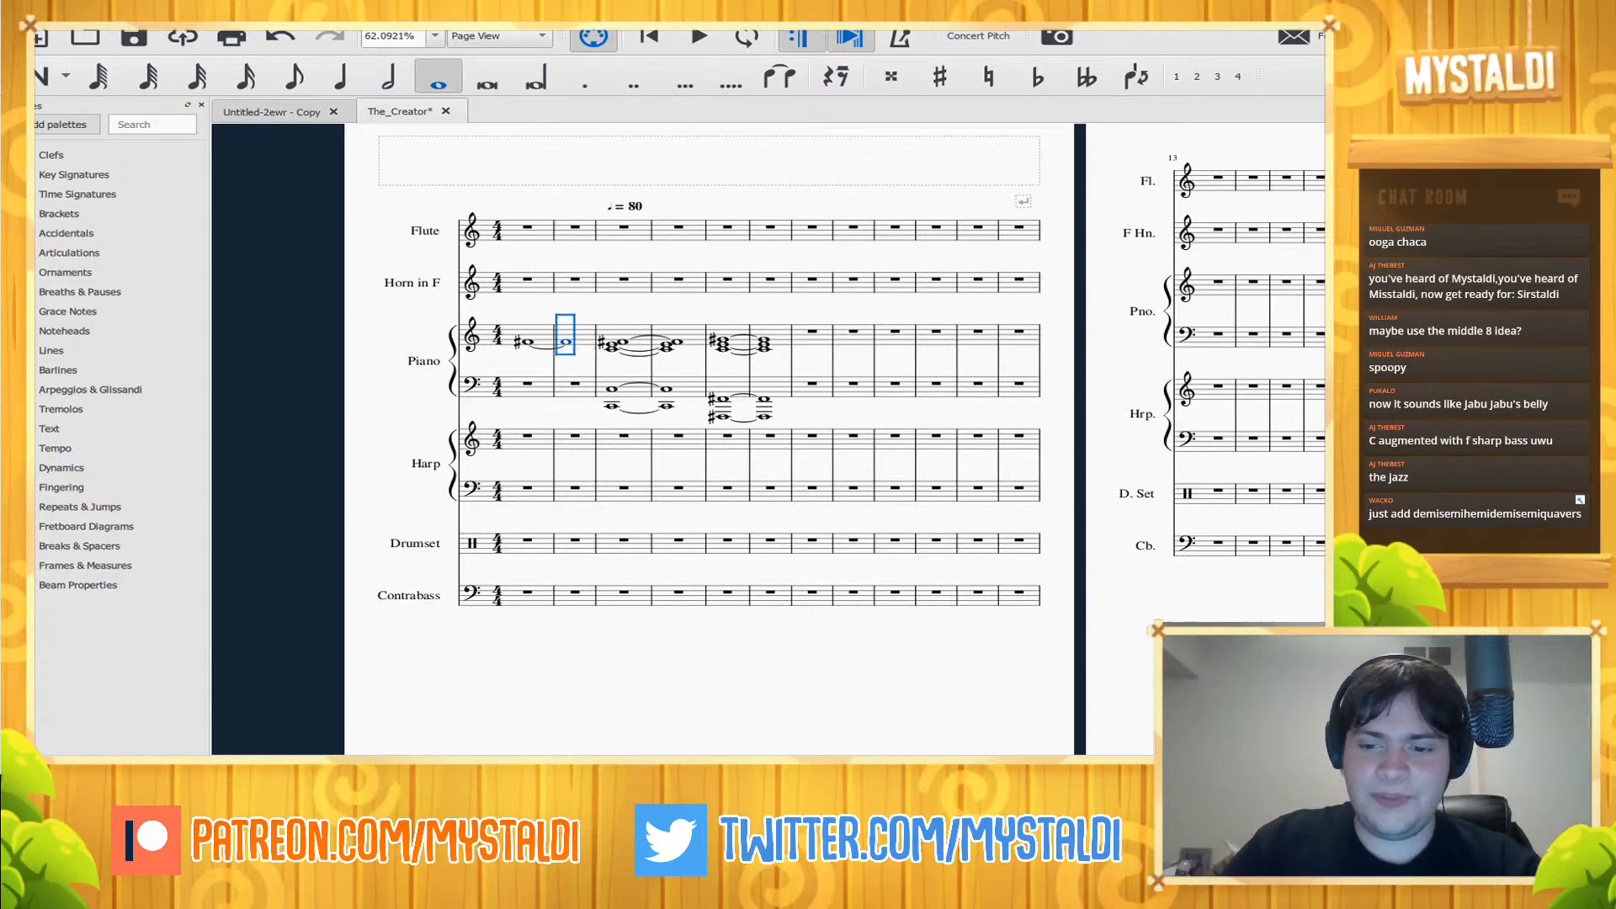
key("ctrl+Delete")
left_click(525, 341)
key("space")
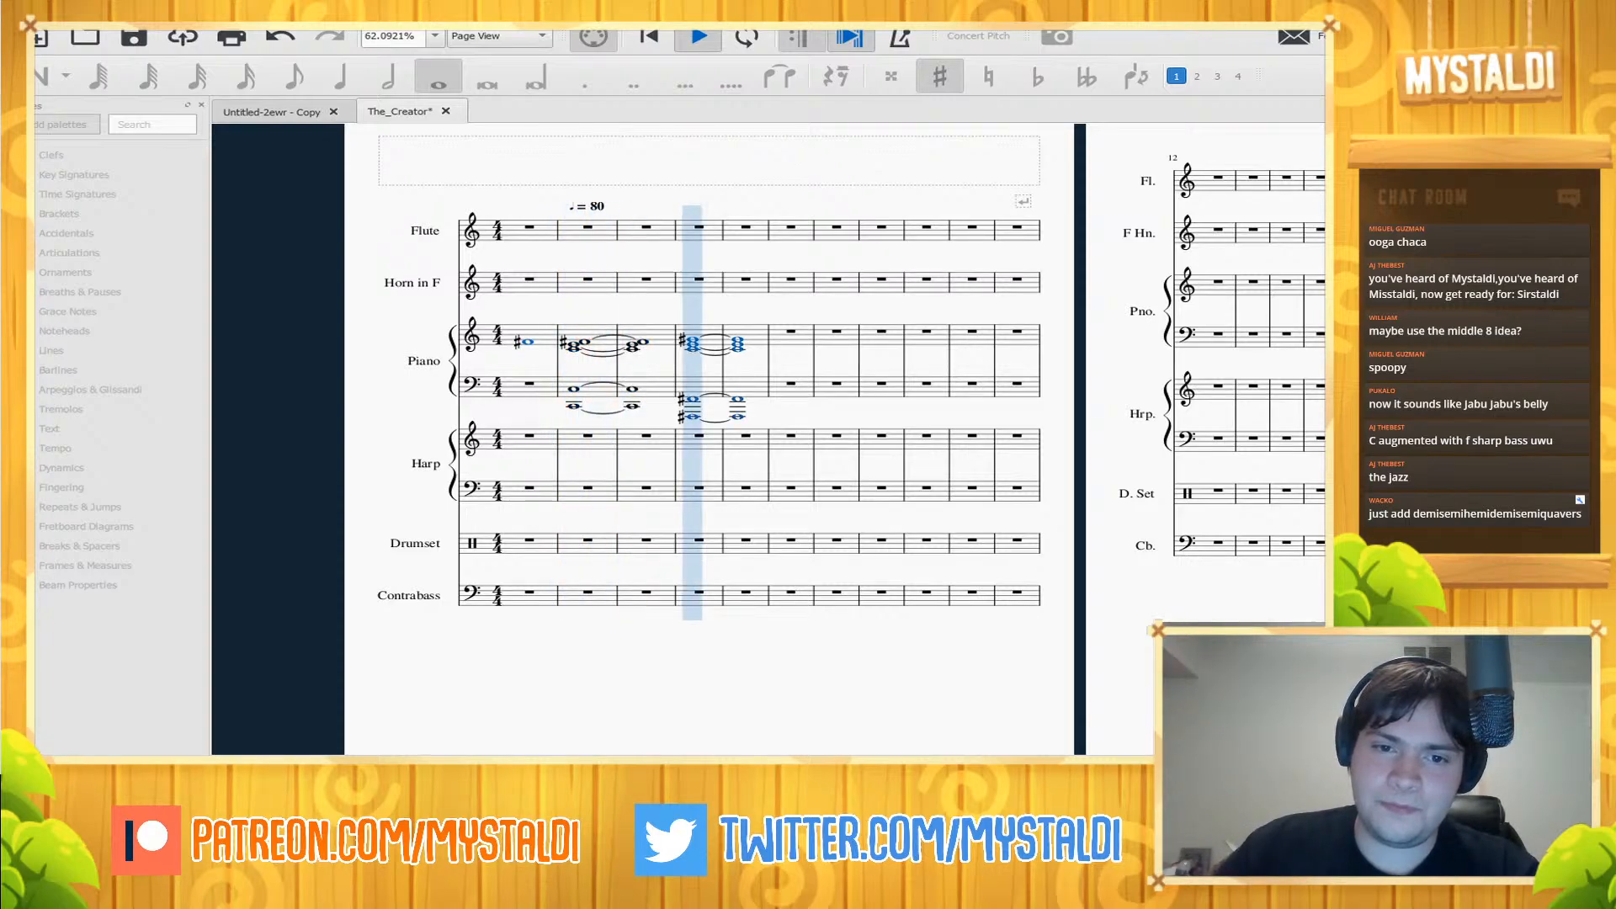
key("space")
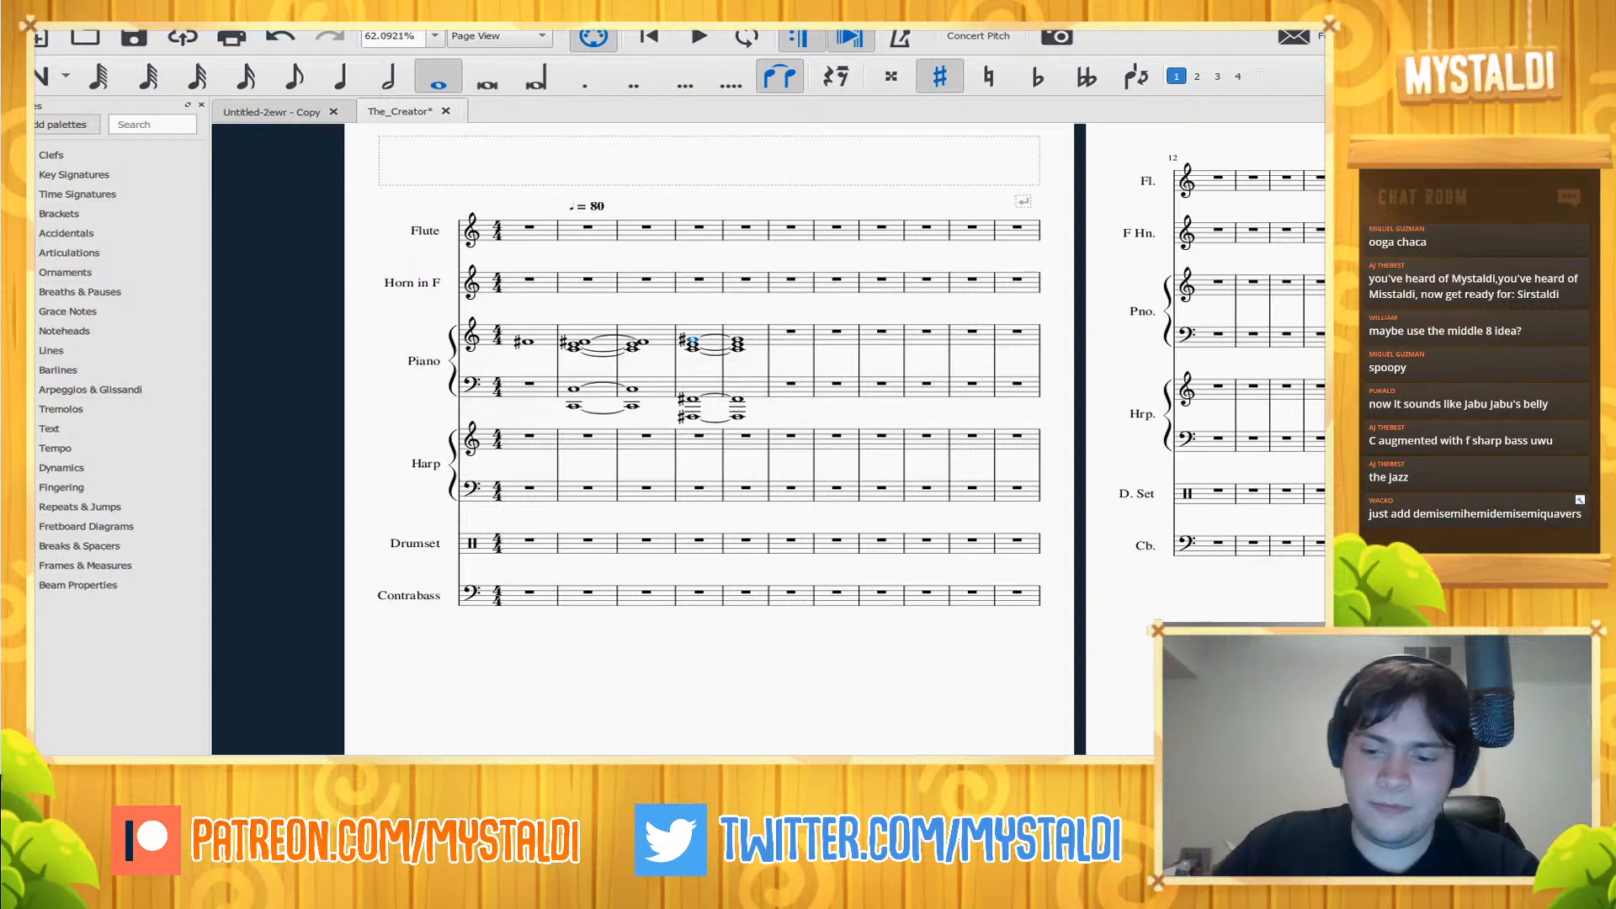
- Lower the top note of the piano's measure 4 treble chord by a whole step and listen to it
key("Down")
key("Down")
key("Down")
key("Up")
key("space")
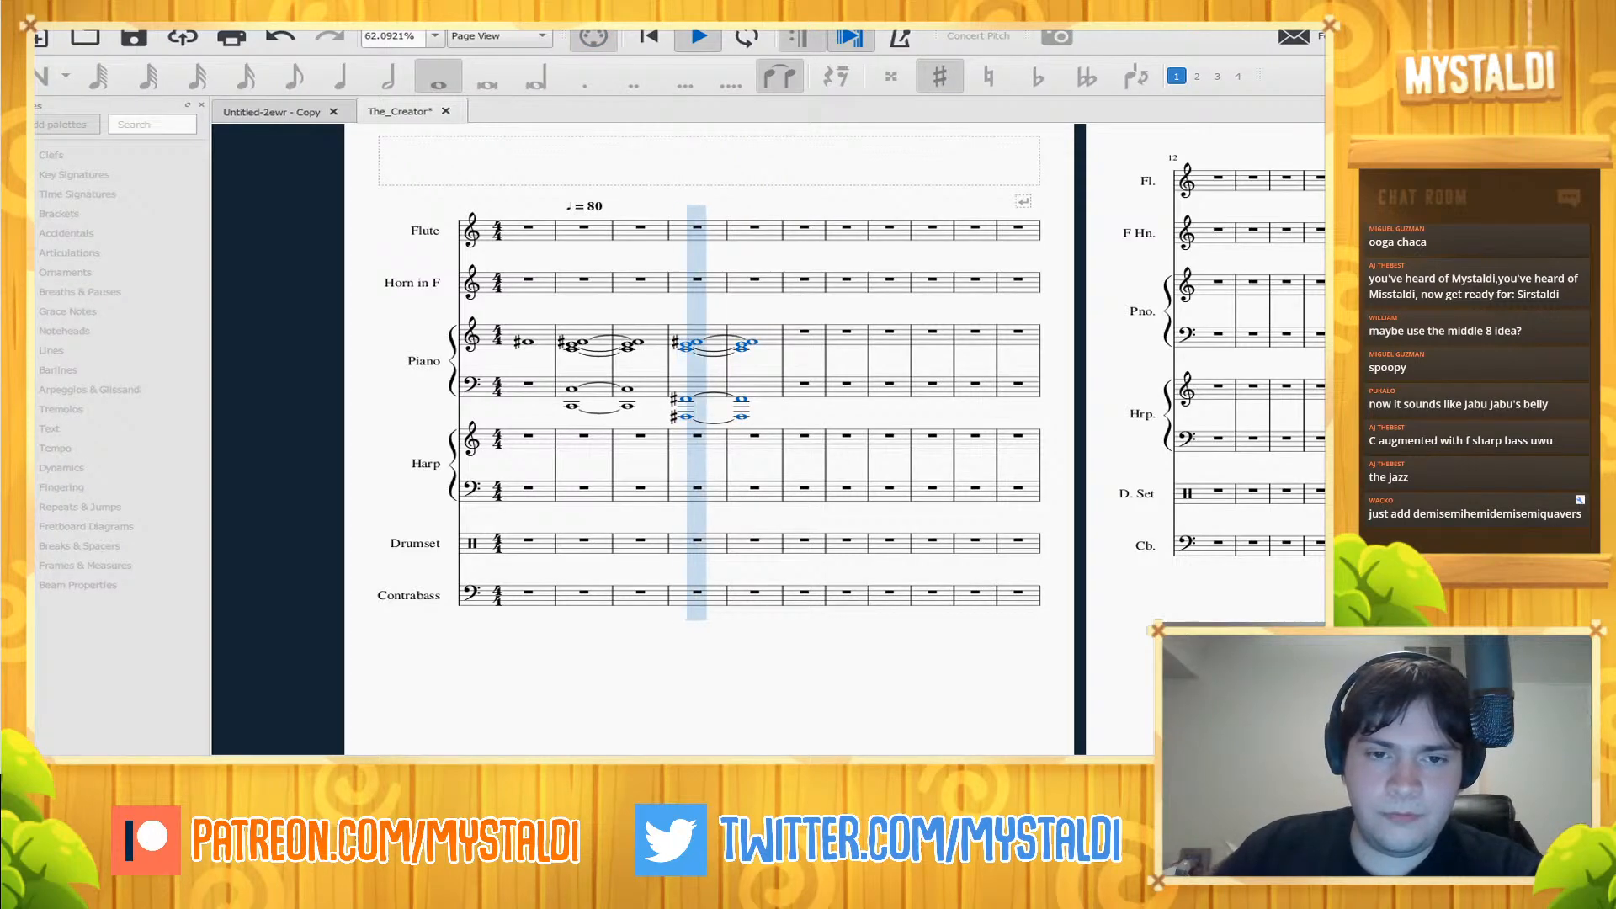
key("space")
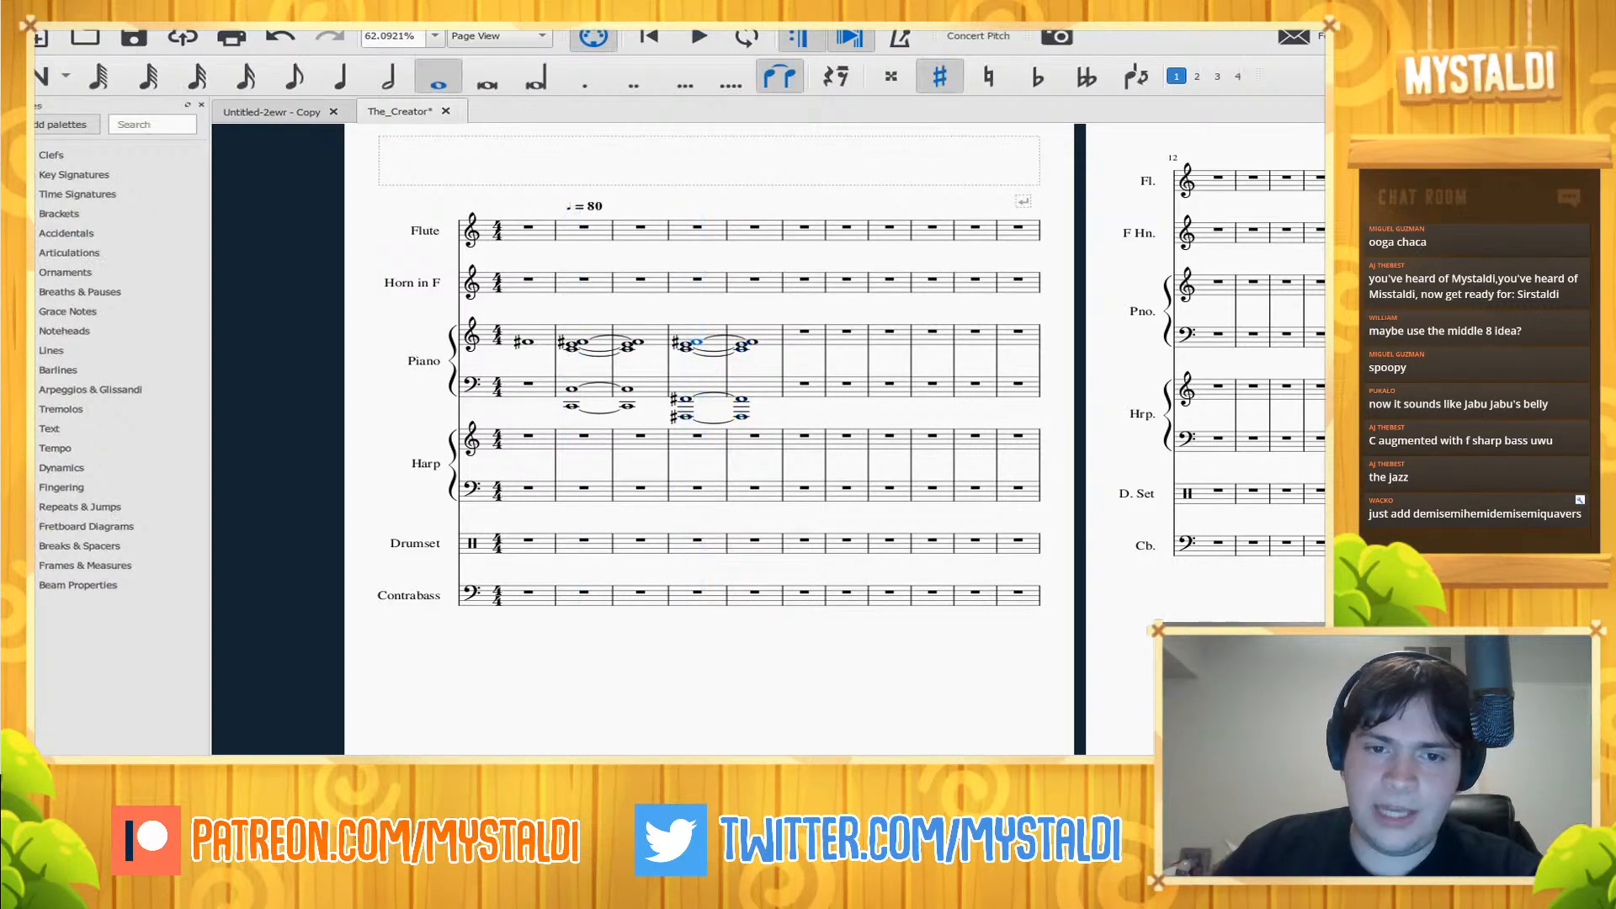
- Audition the individual notes of the measure 4 treble chord and play the score from measure 1
key("Escape")
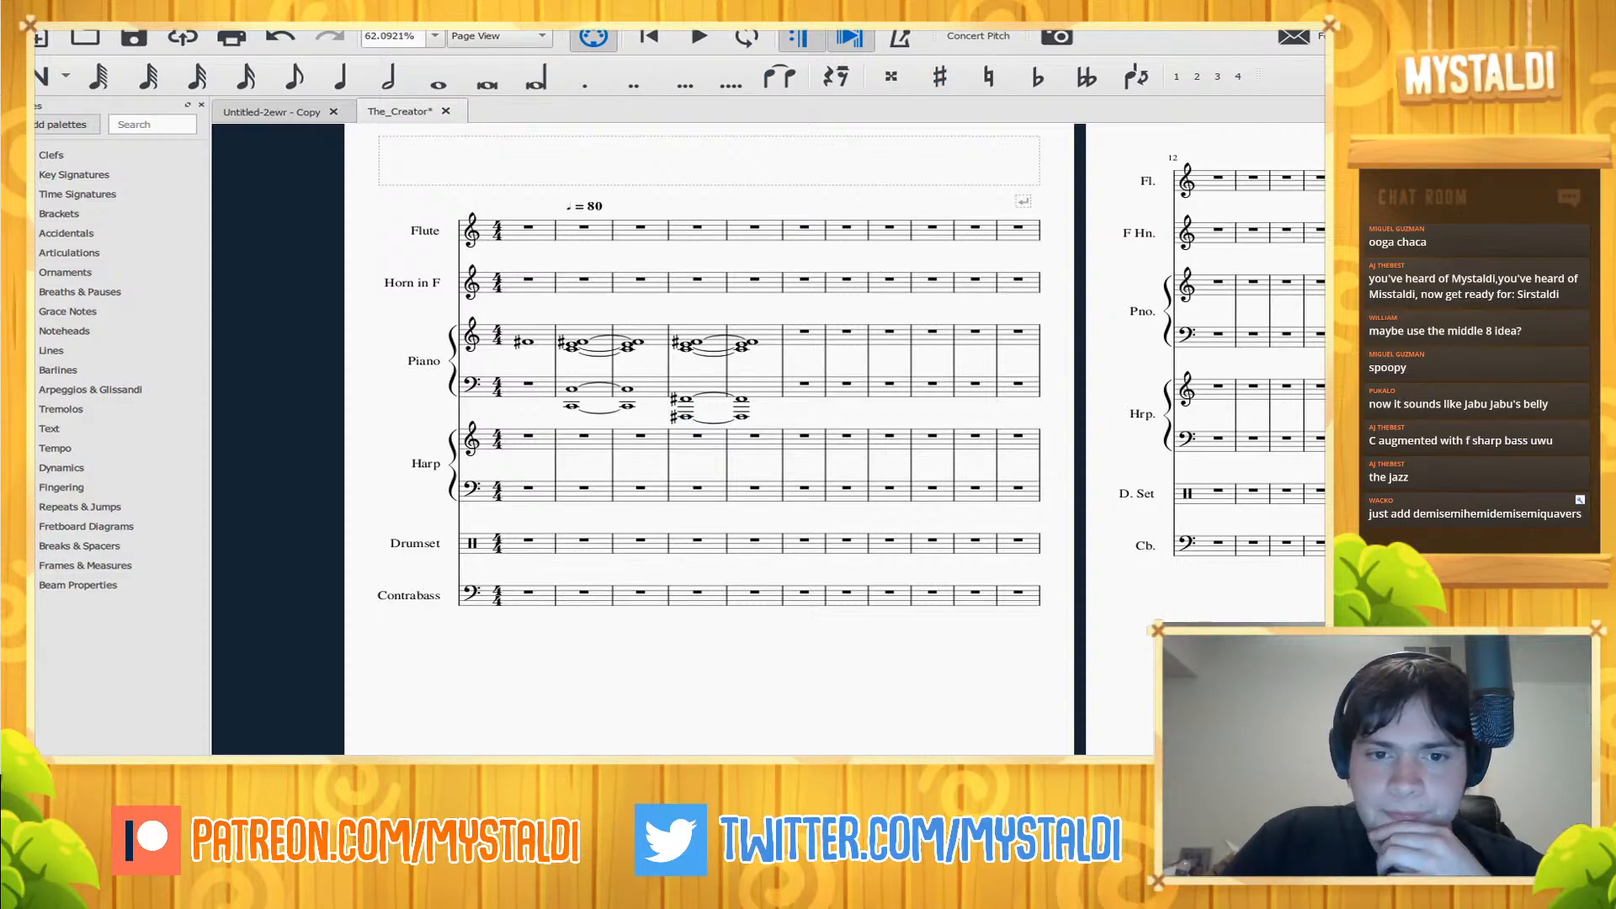
left_click(685, 349)
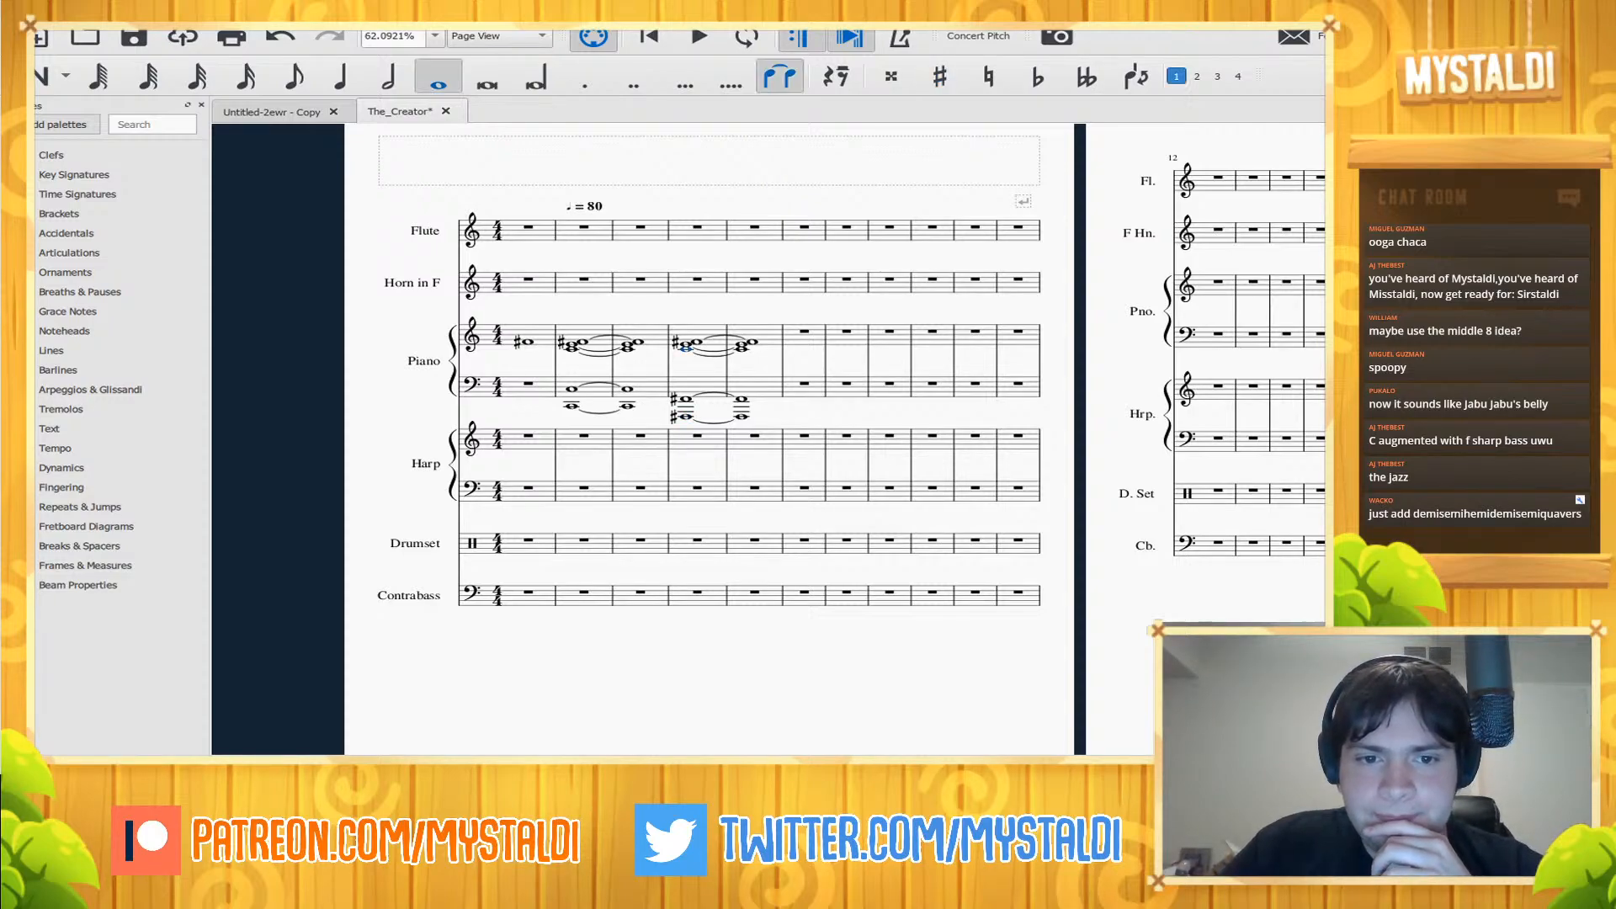
left_click(686, 344)
left_click(697, 342)
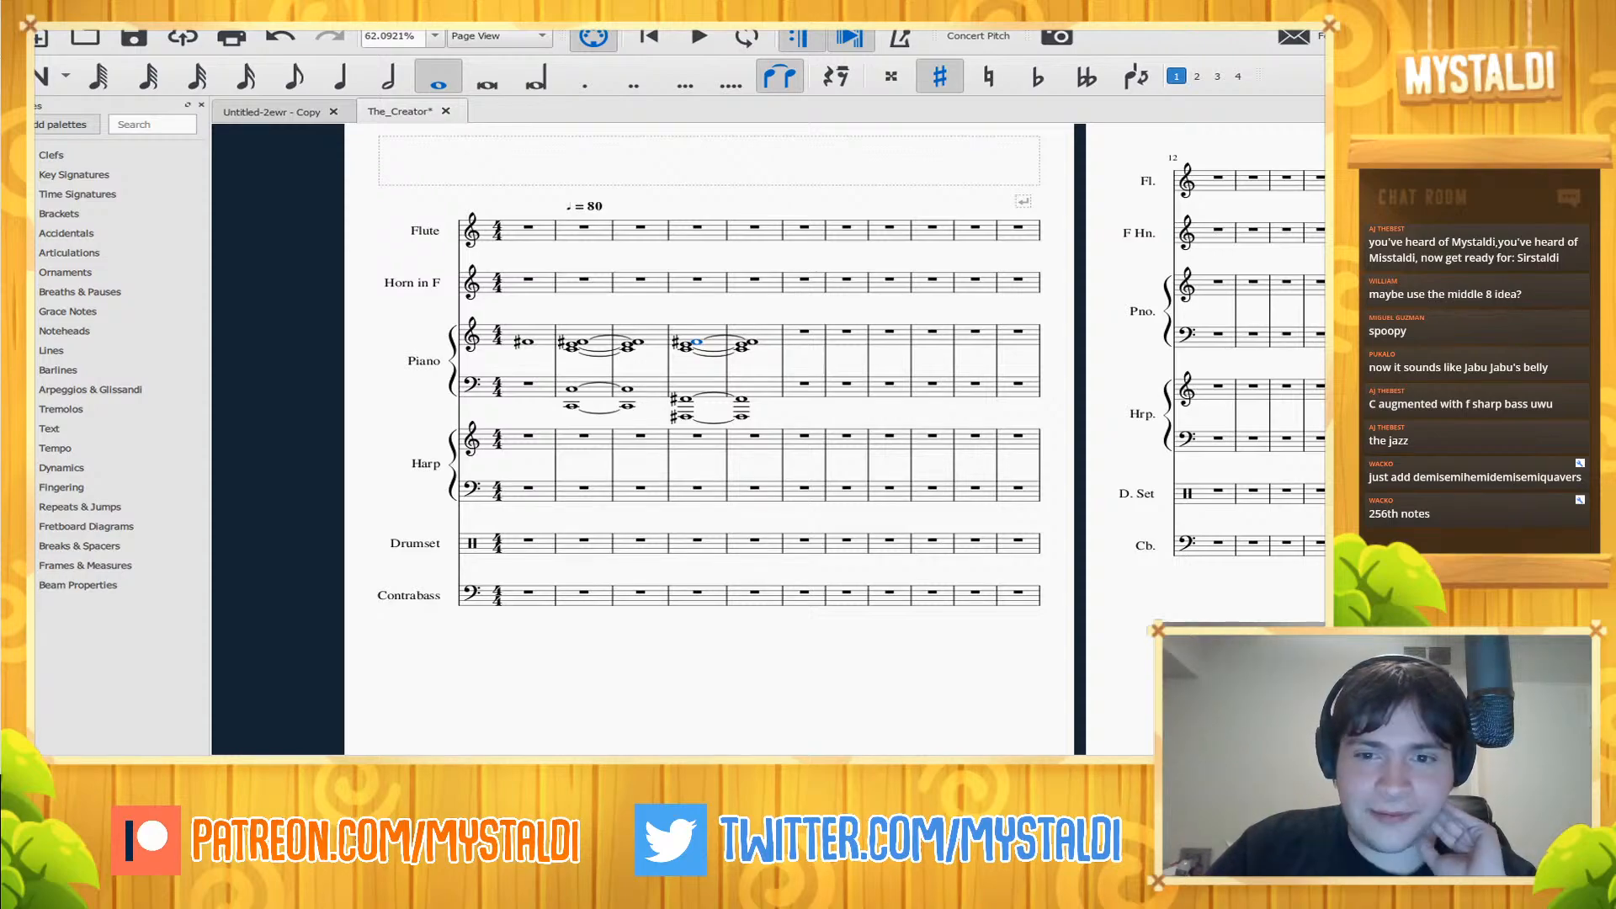
key("space")
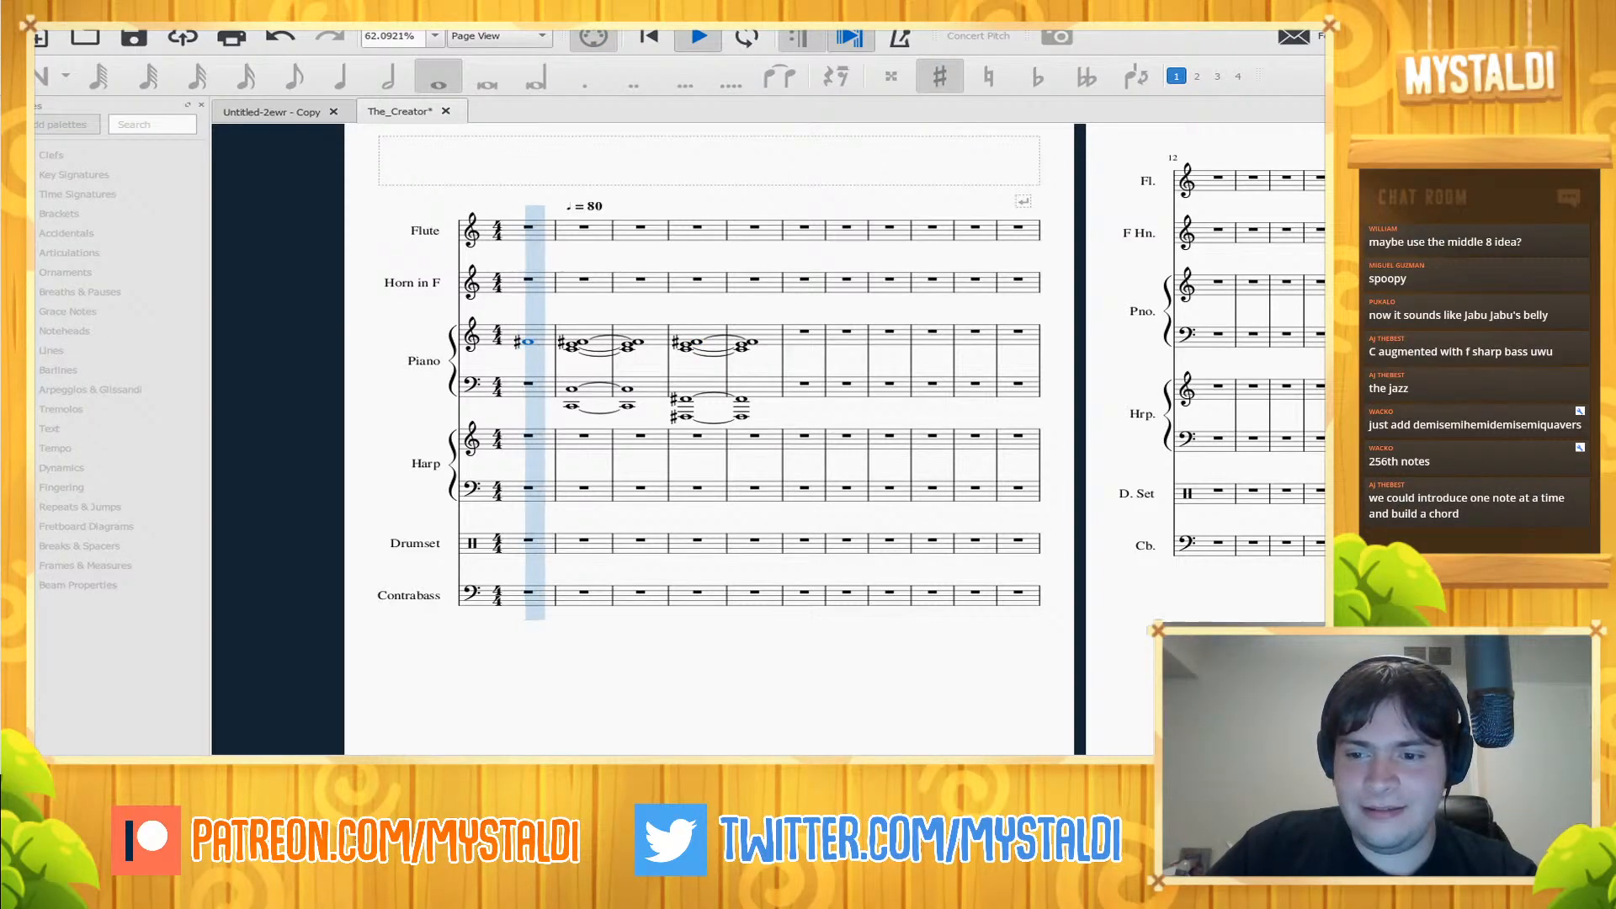
key("space")
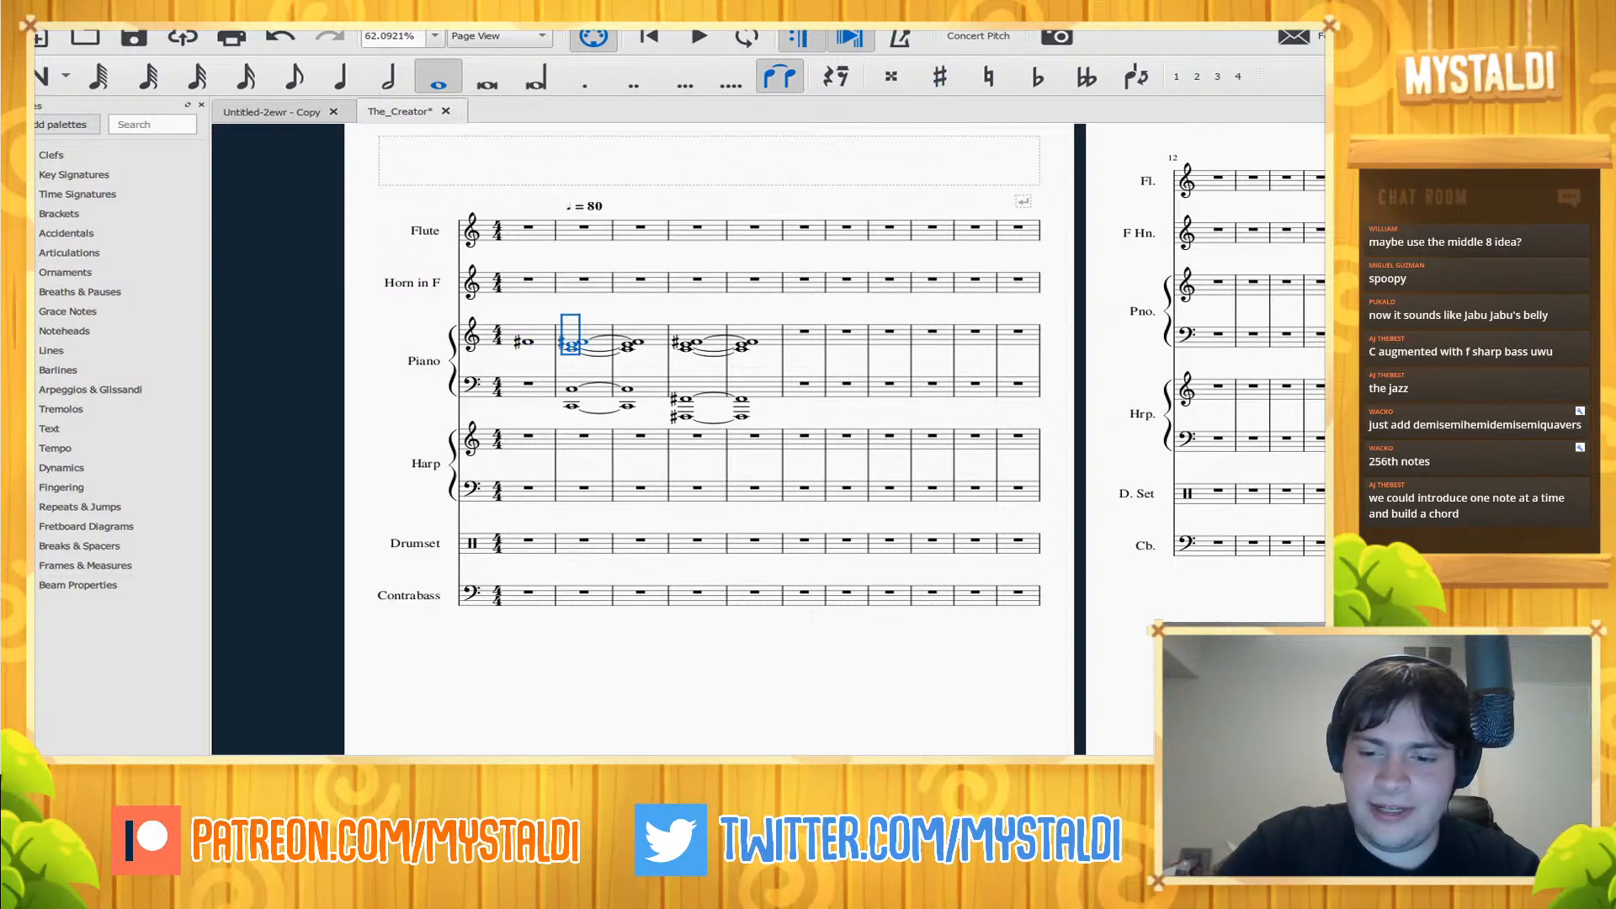
- Insert three empty measures between the single opening note and the first piano chord
key("Insert")
key("Insert")
key("Insert")
key("n")
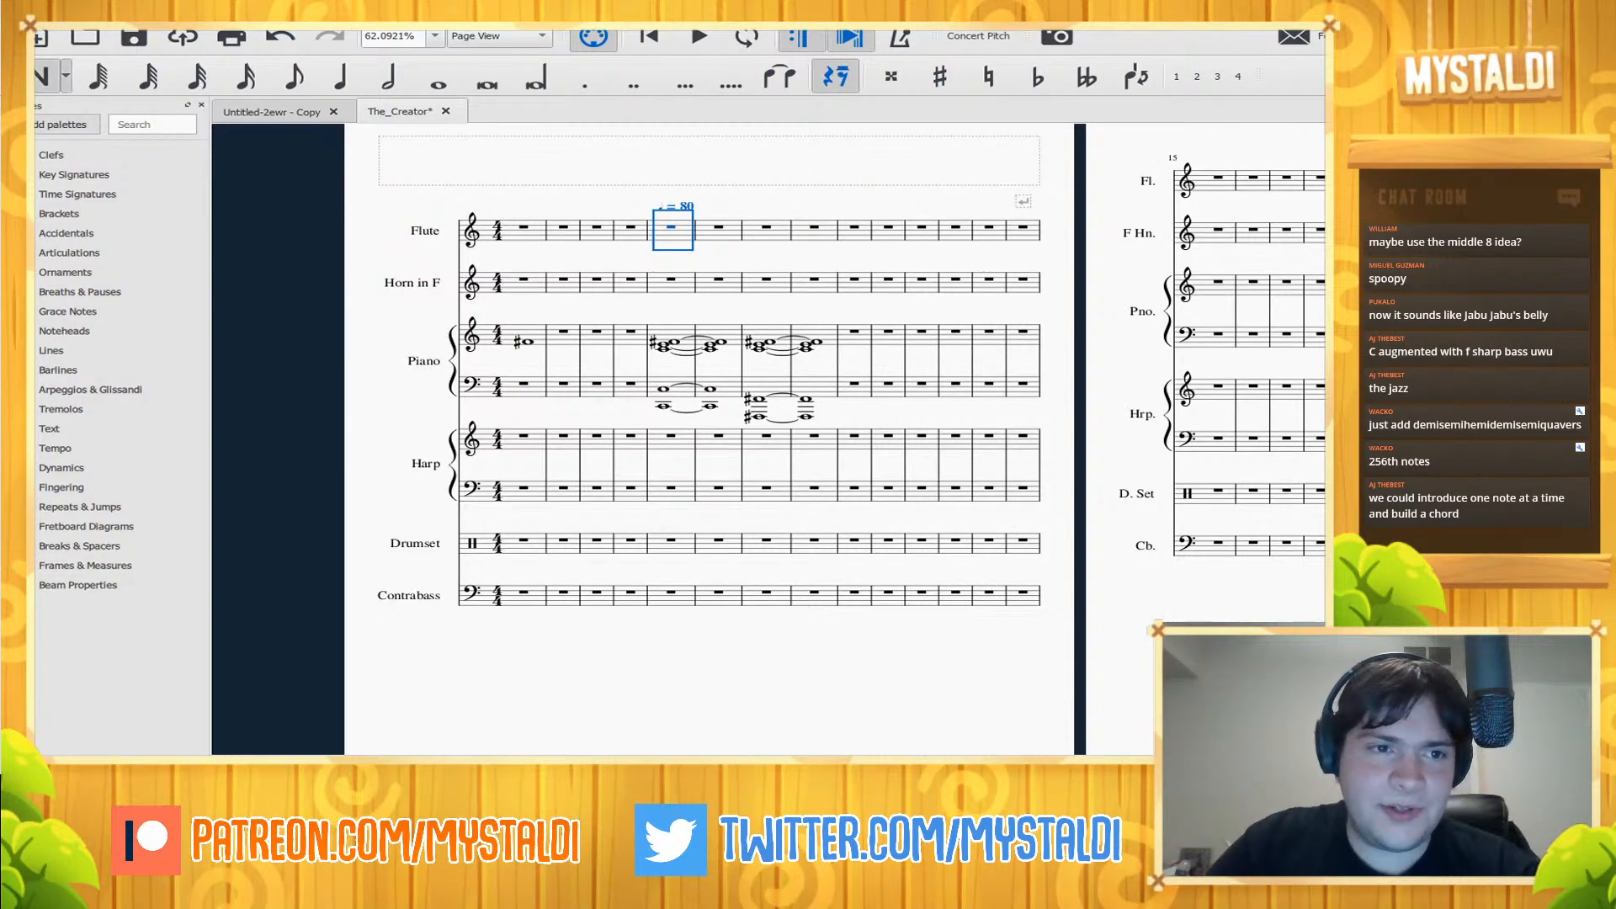
key("5")
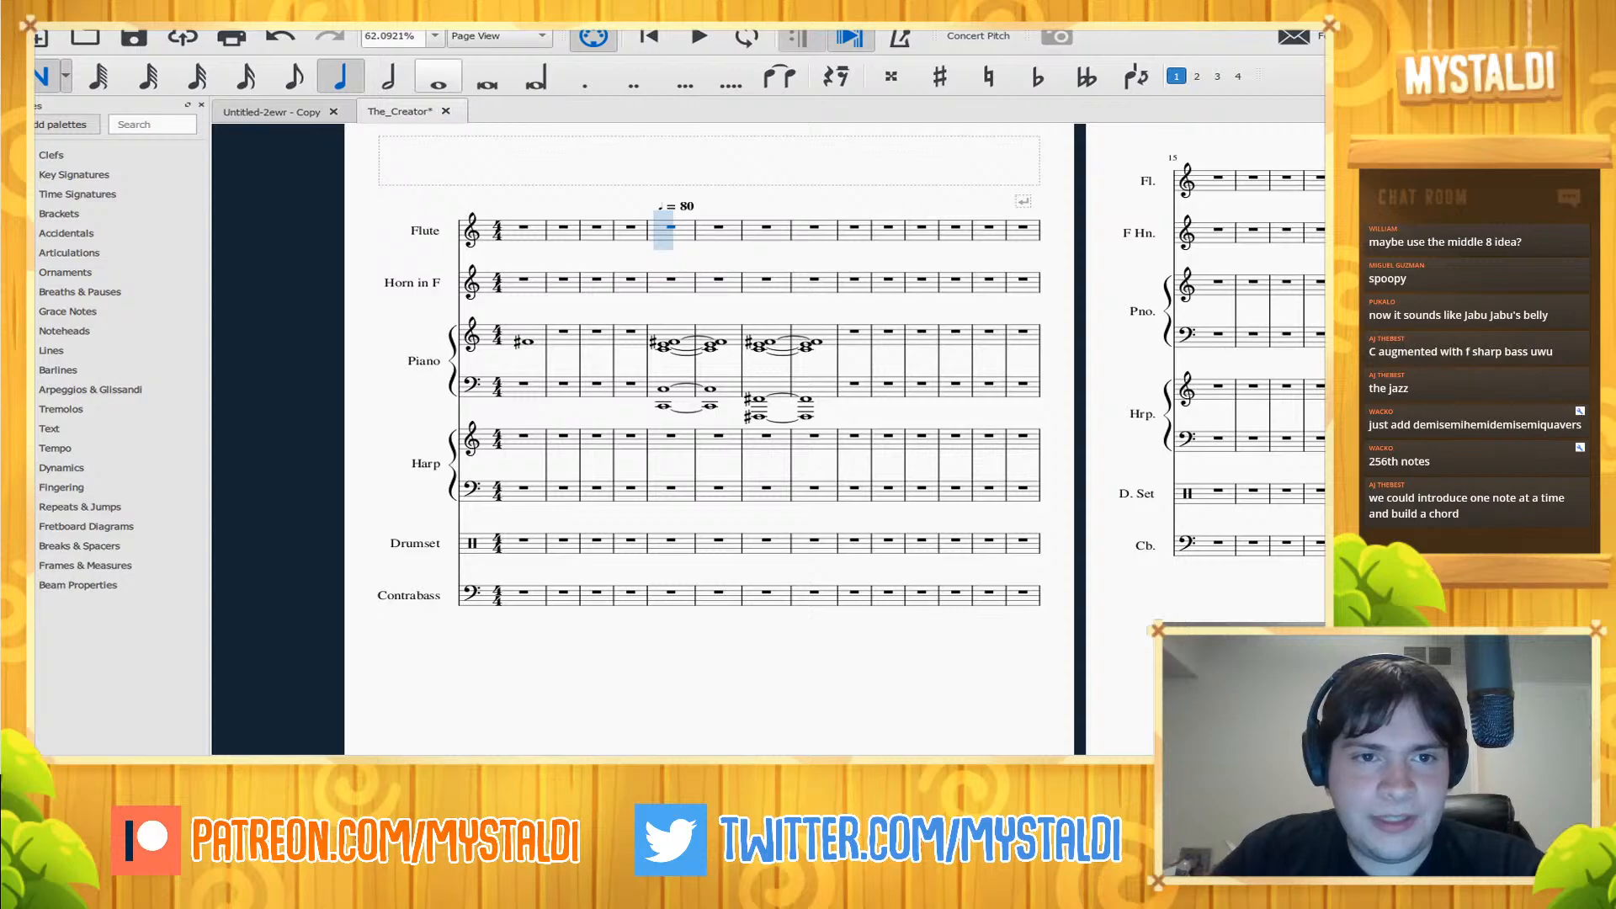
key("Escape")
- Extend the piano's sharpened opening note into measure 2 and remove the tie so it sounds again
left_click(526, 341)
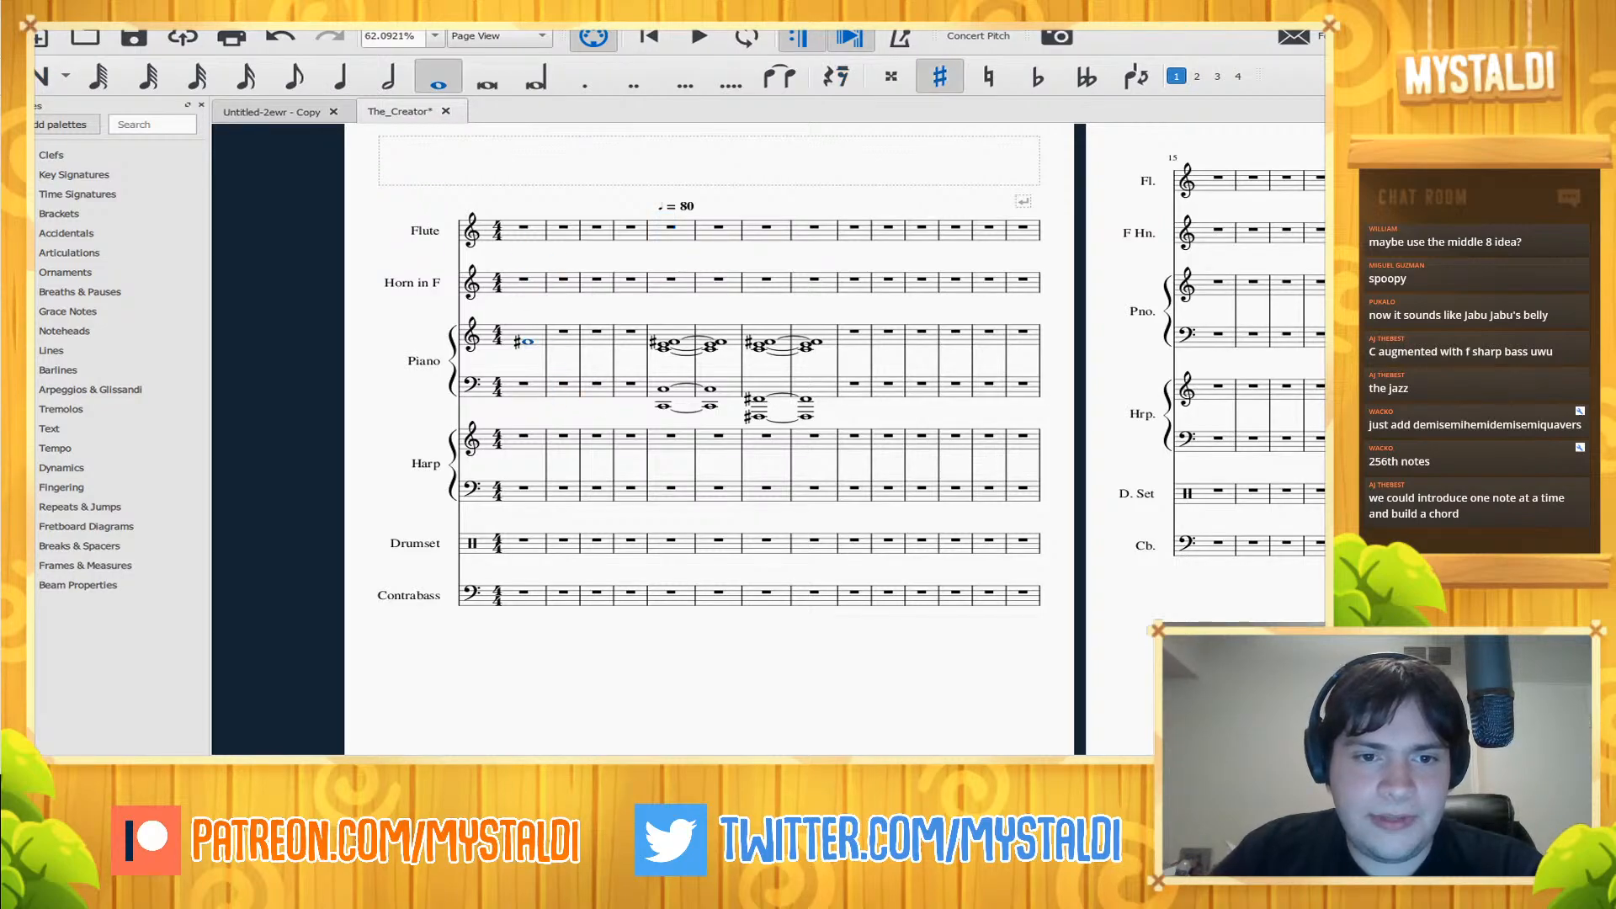
key("plus")
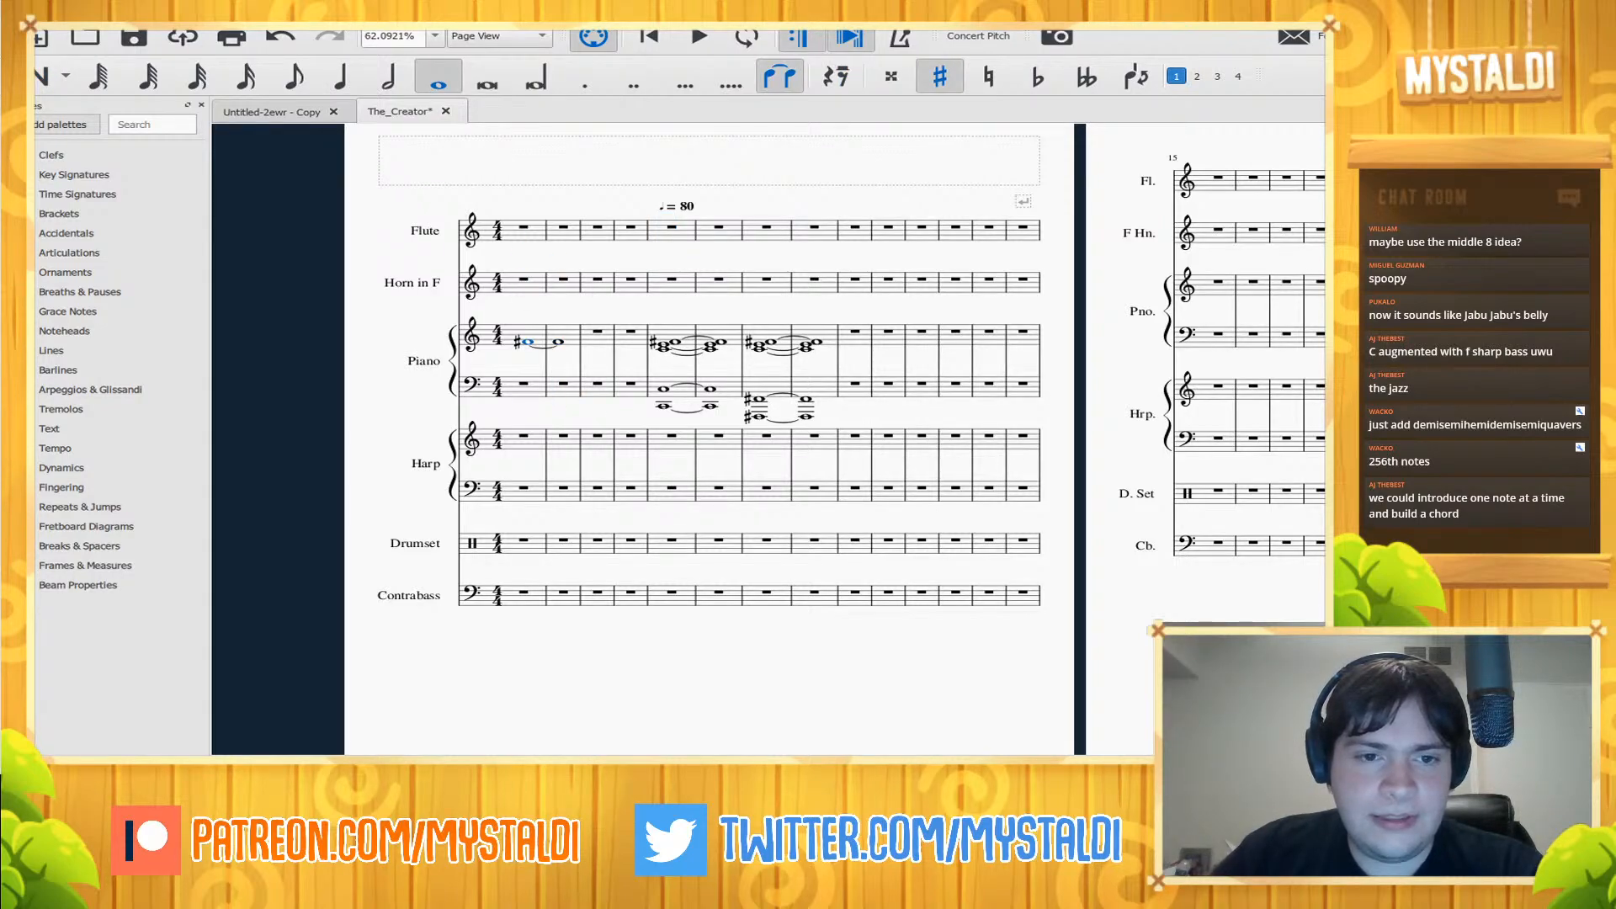
key("Right")
left_click(543, 348)
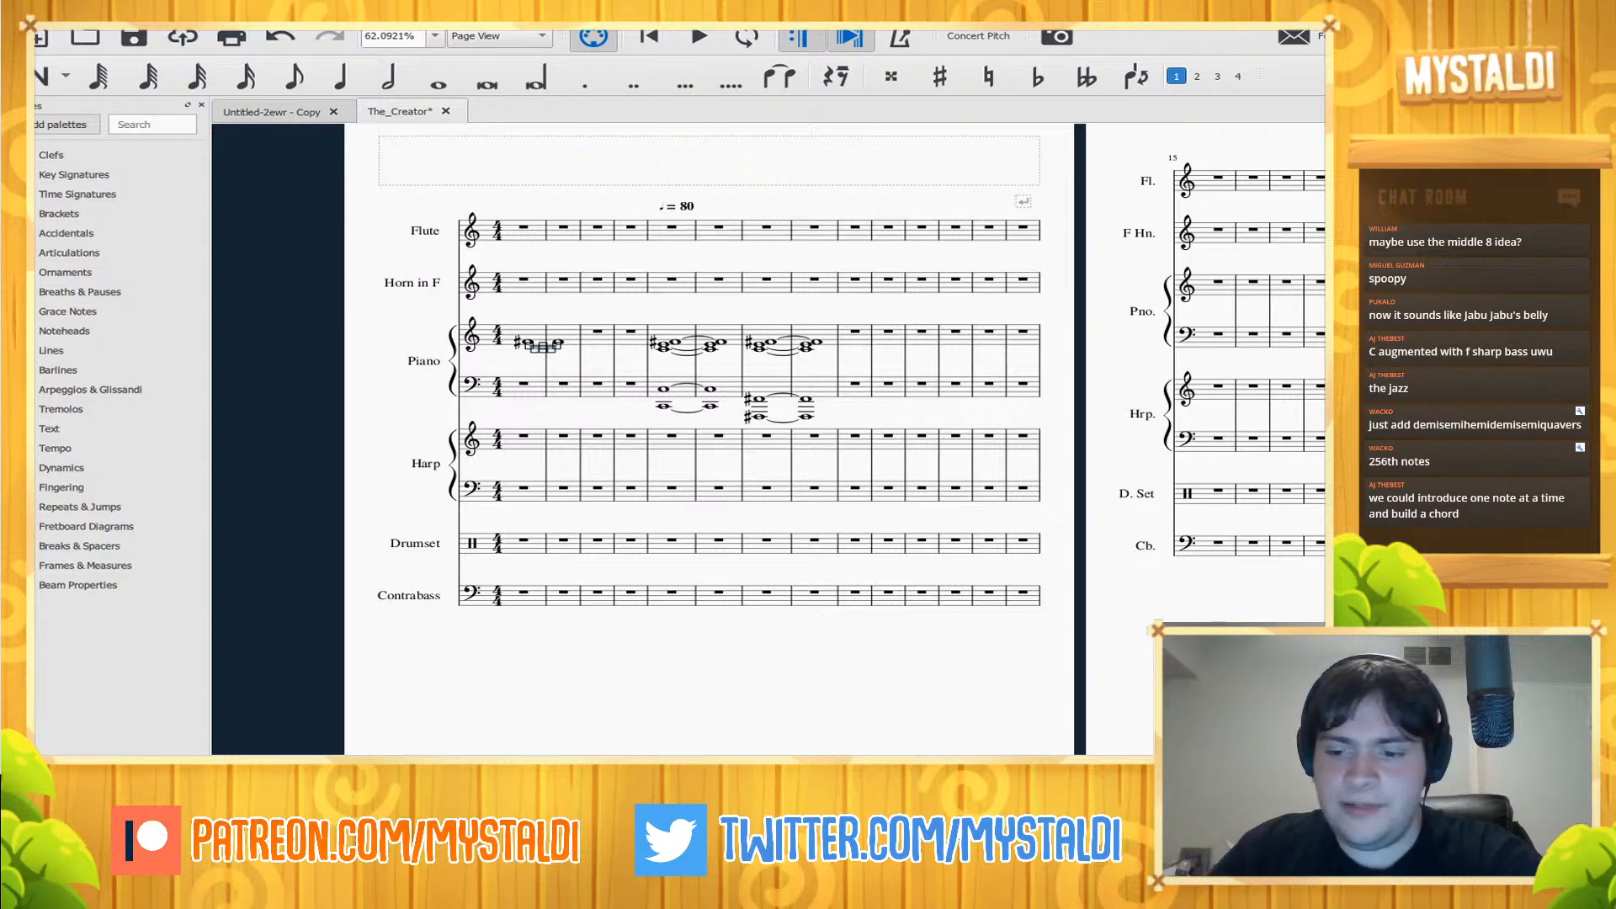
key("Delete")
- Add a second, lower whole note in measure 2 of the piano's treble staff and build a three-note whole-note chord in measure 3
left_click(561, 341)
key("n")
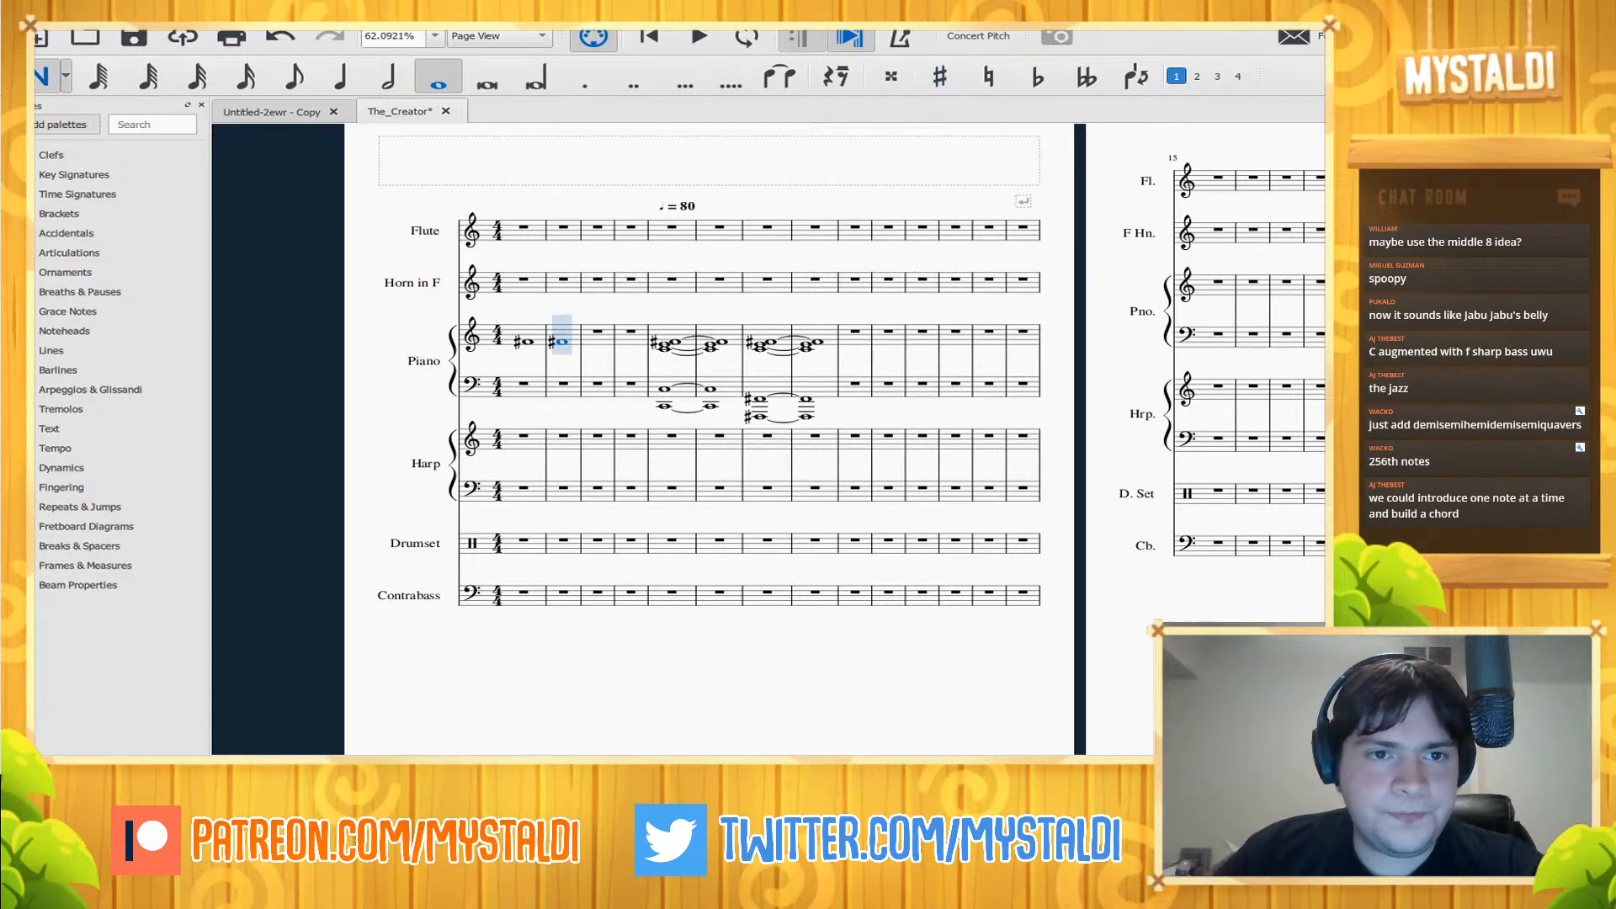
left_click(563, 344)
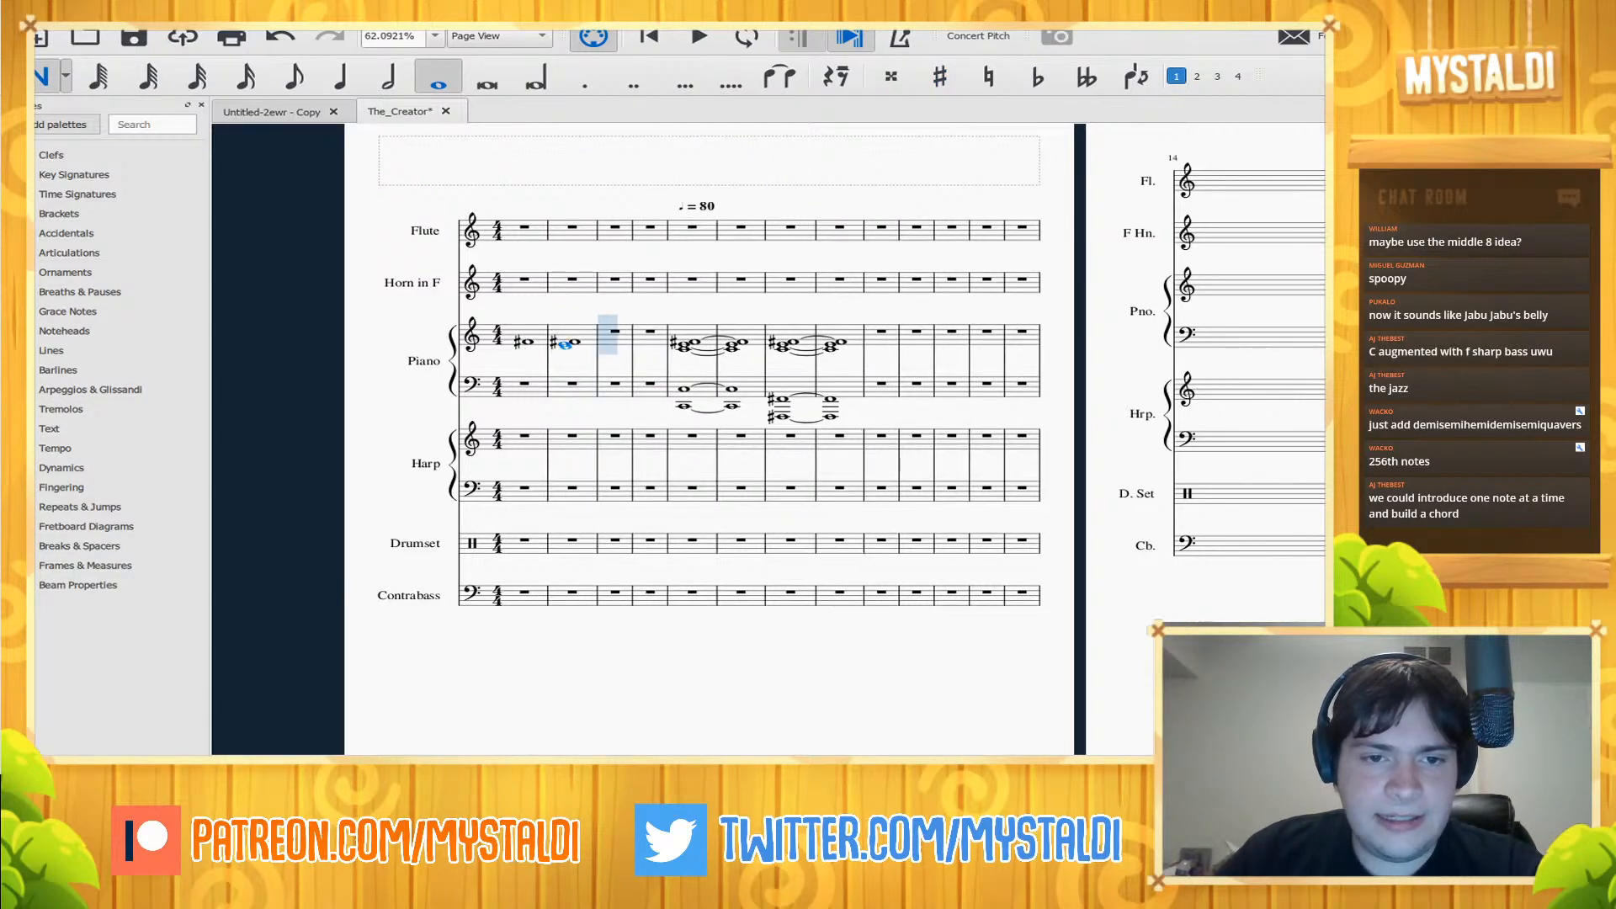
left_click(609, 346)
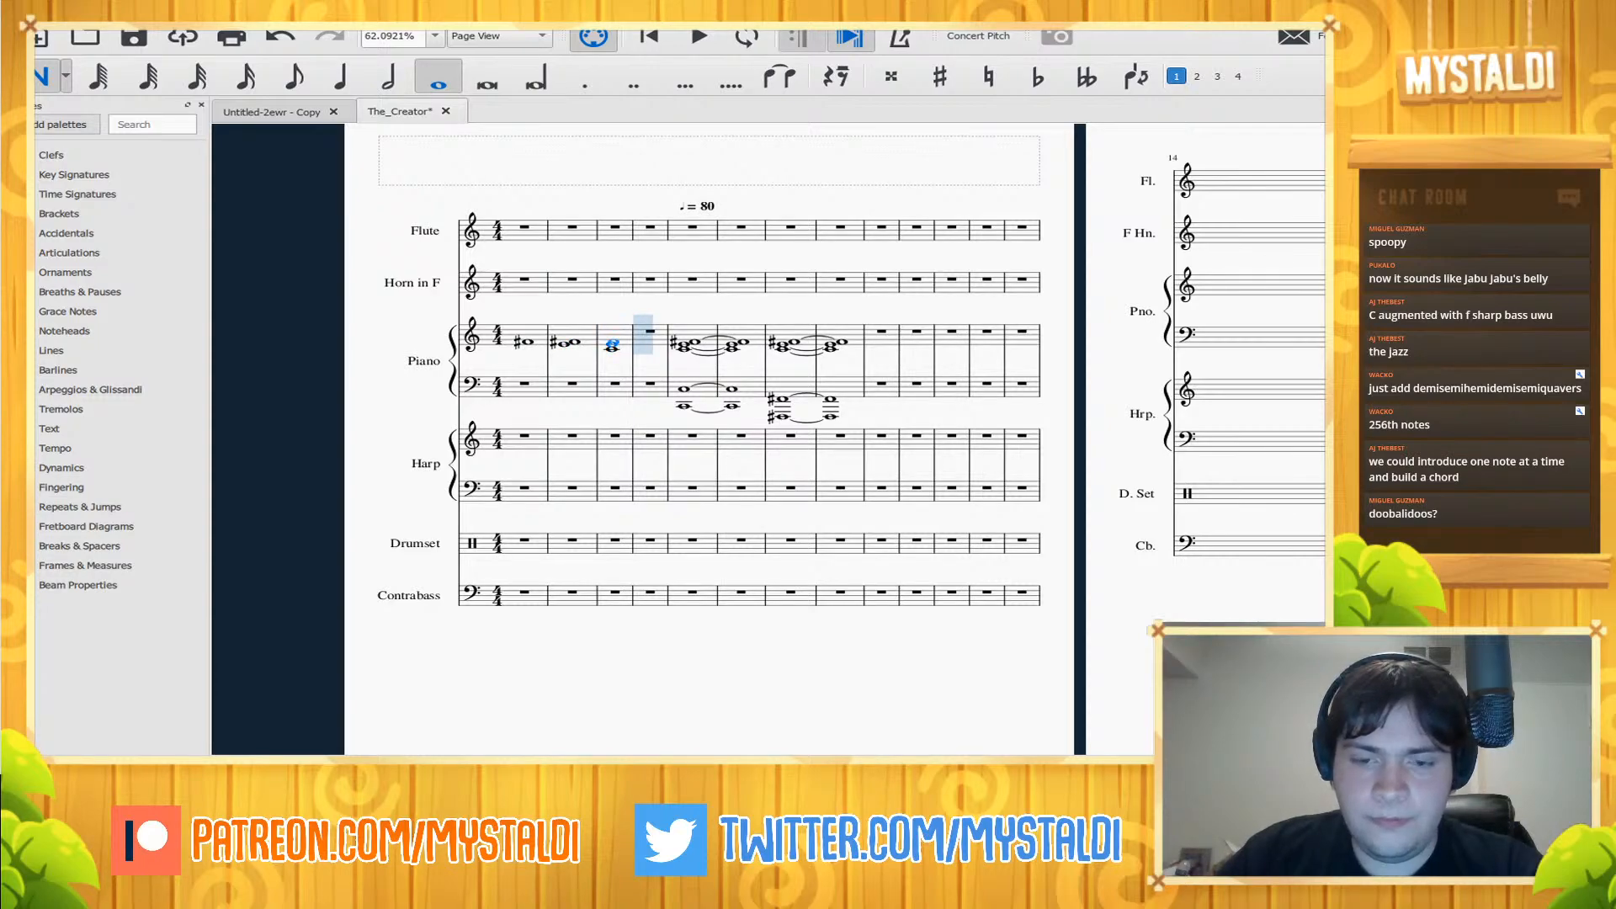
left_click(612, 341)
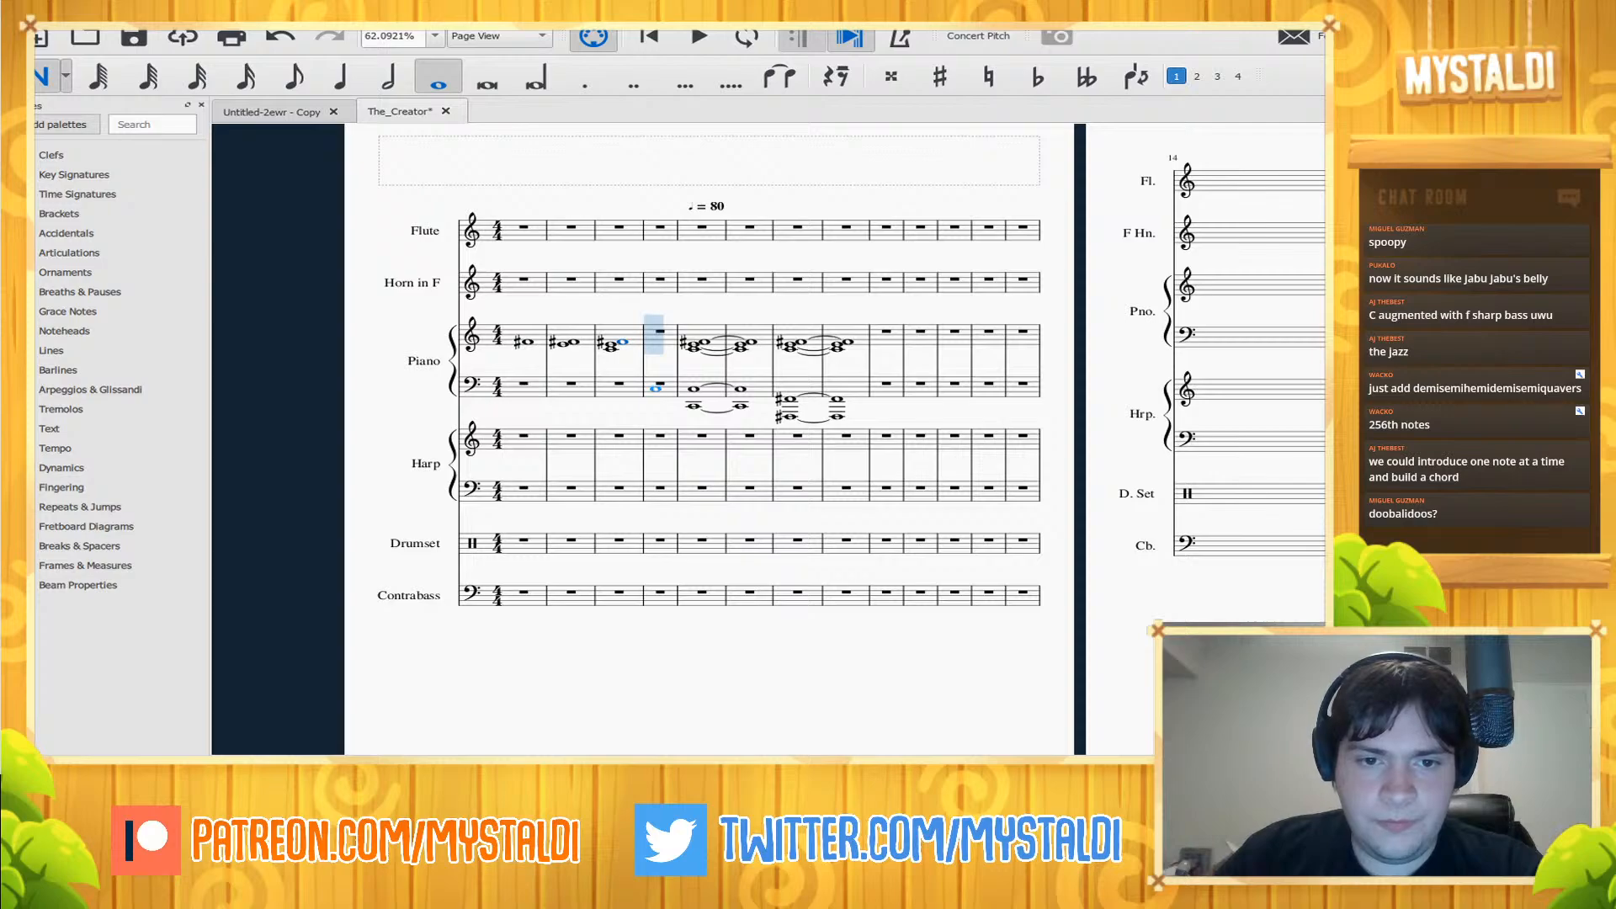
- Complete the bass octave in measure 4 of the piano with a lower whole note
left_click(657, 388)
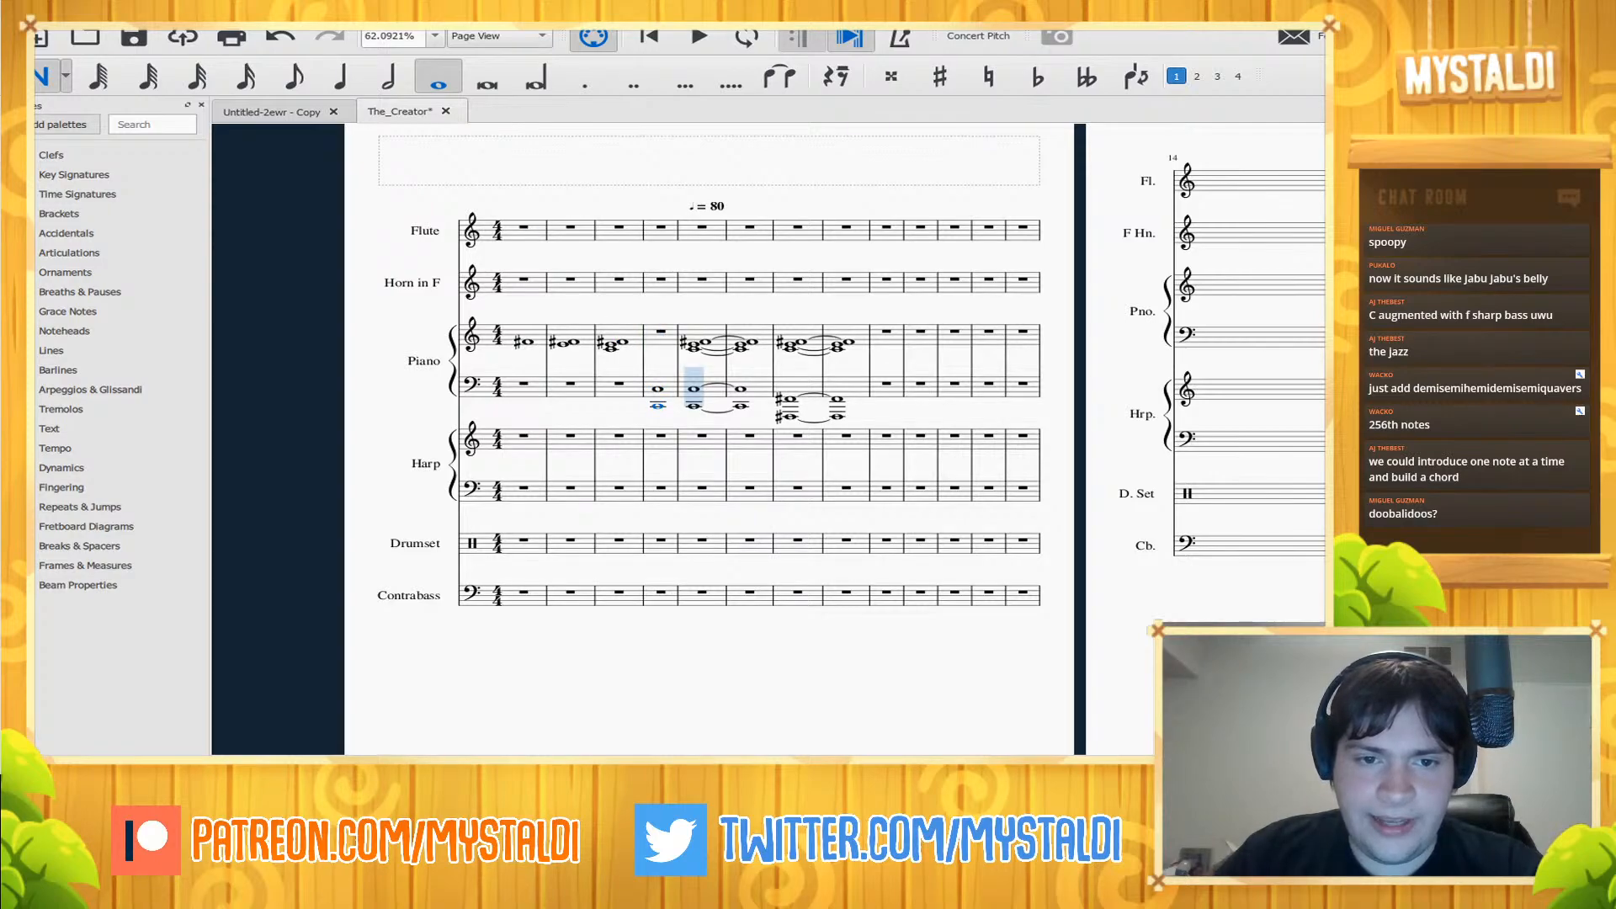
key("Escape")
key("Escape")
- Delete measure 4 from the whole score and play the opening from measure 1
left_click(627, 331)
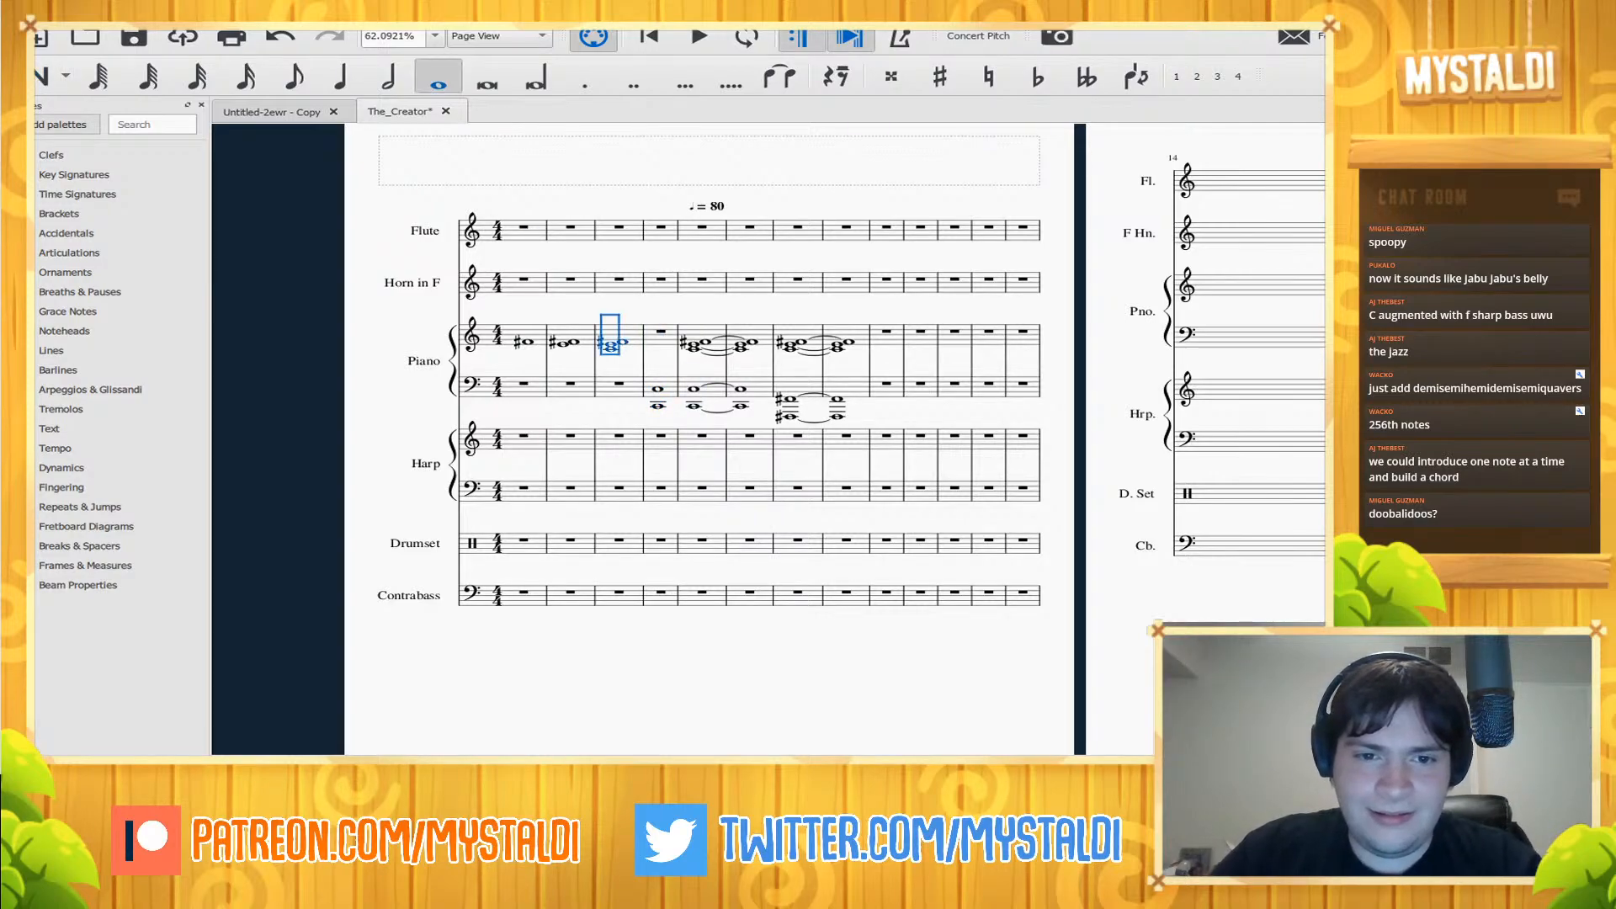
left_click(661, 340)
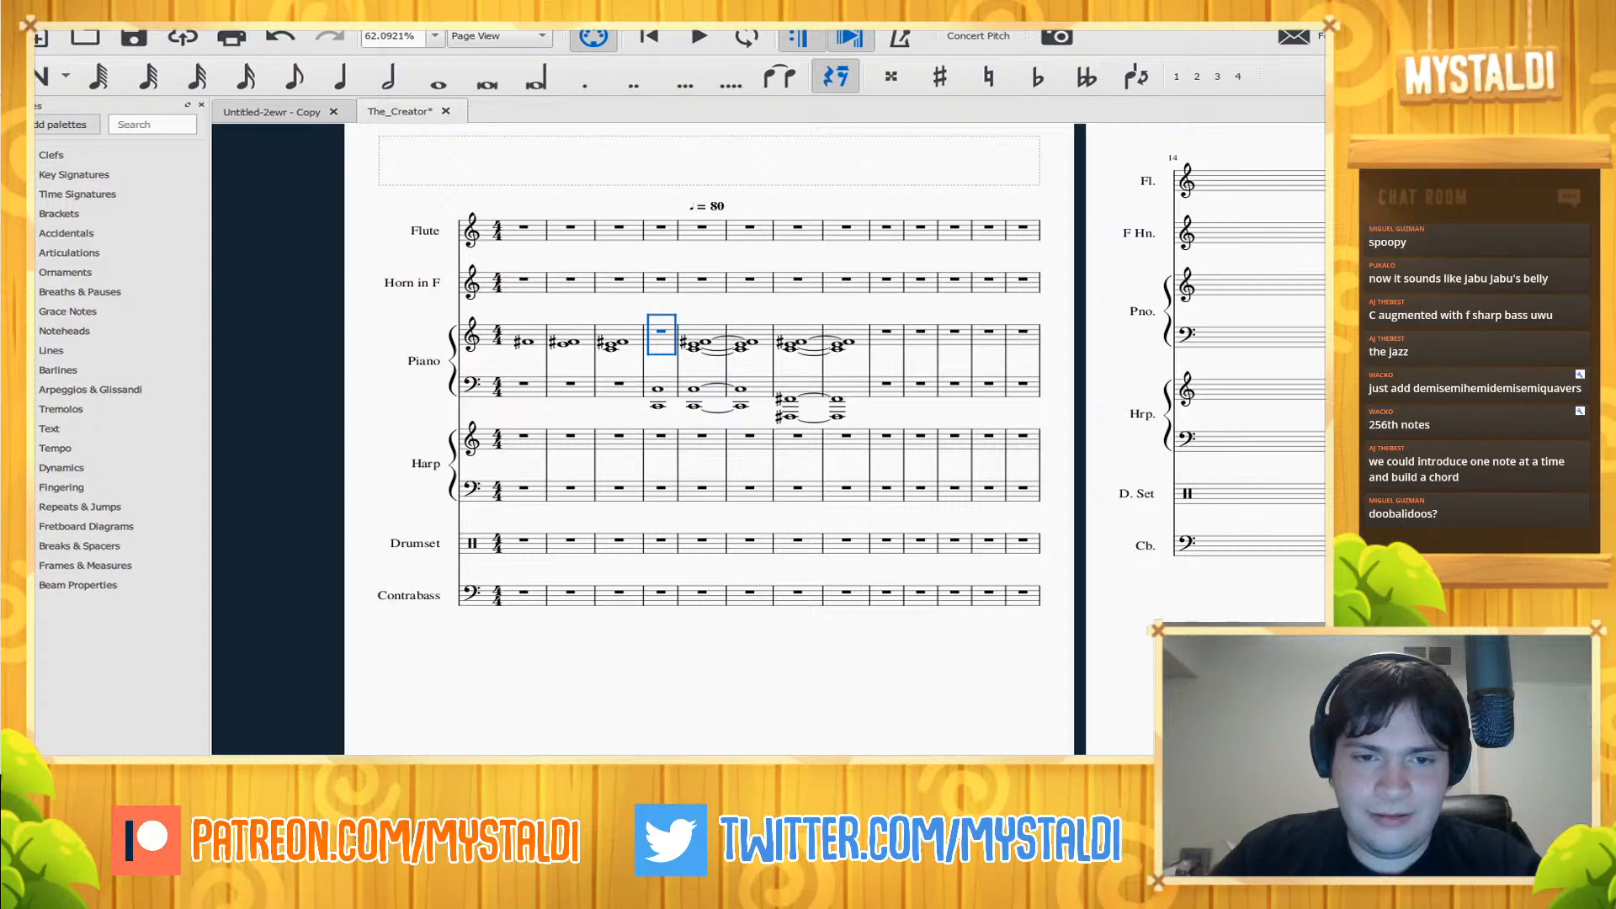
key("ctrl+Delete")
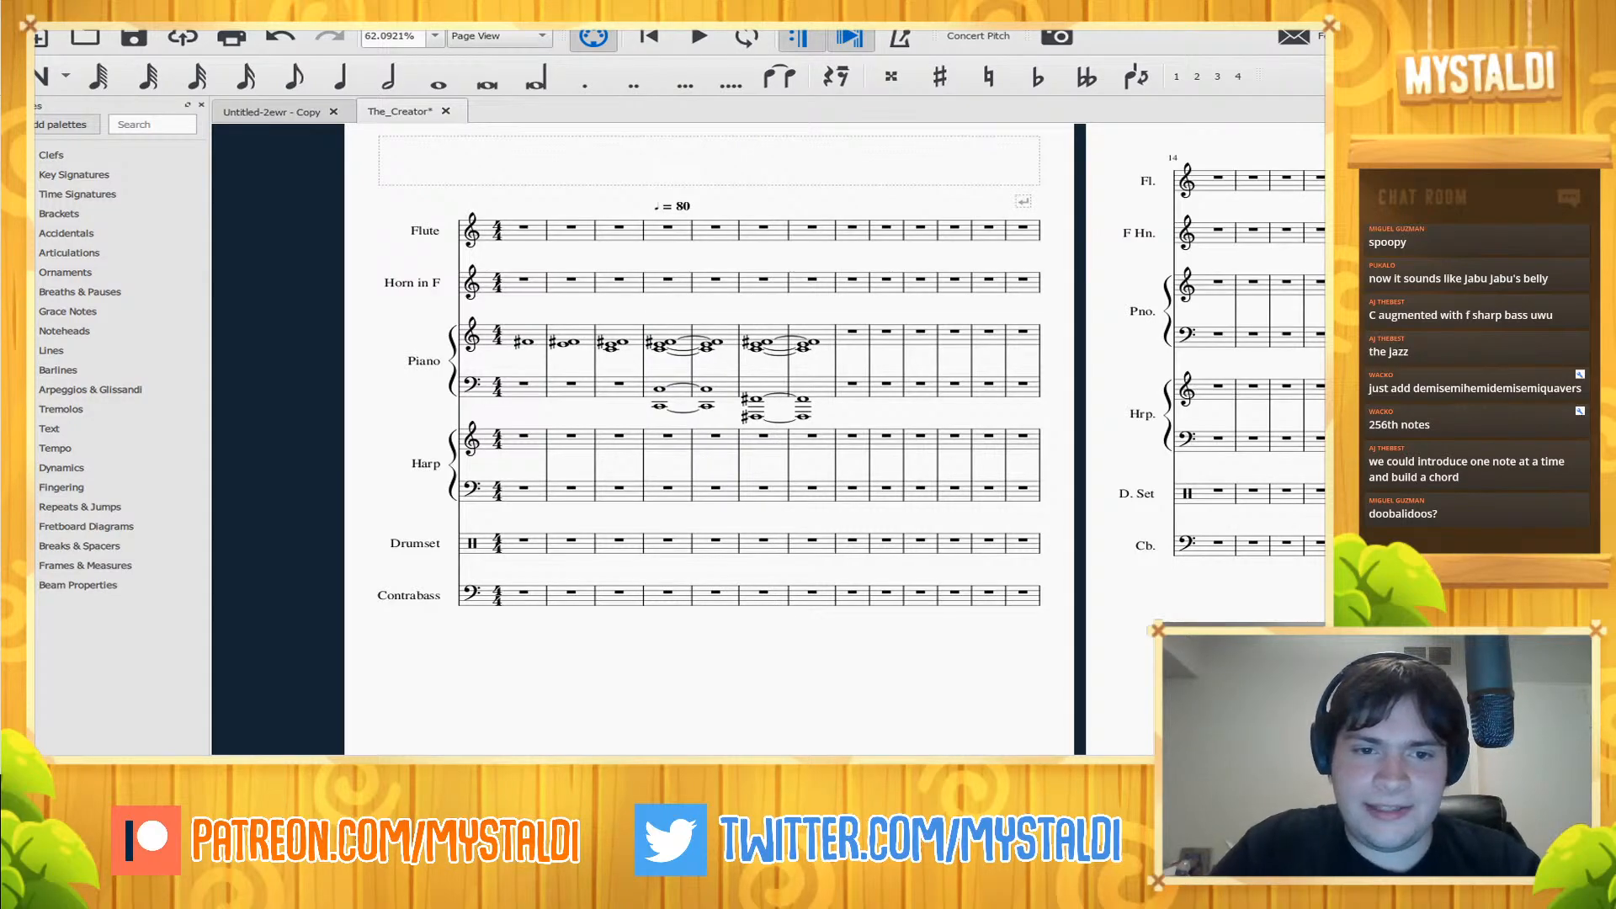
key("space")
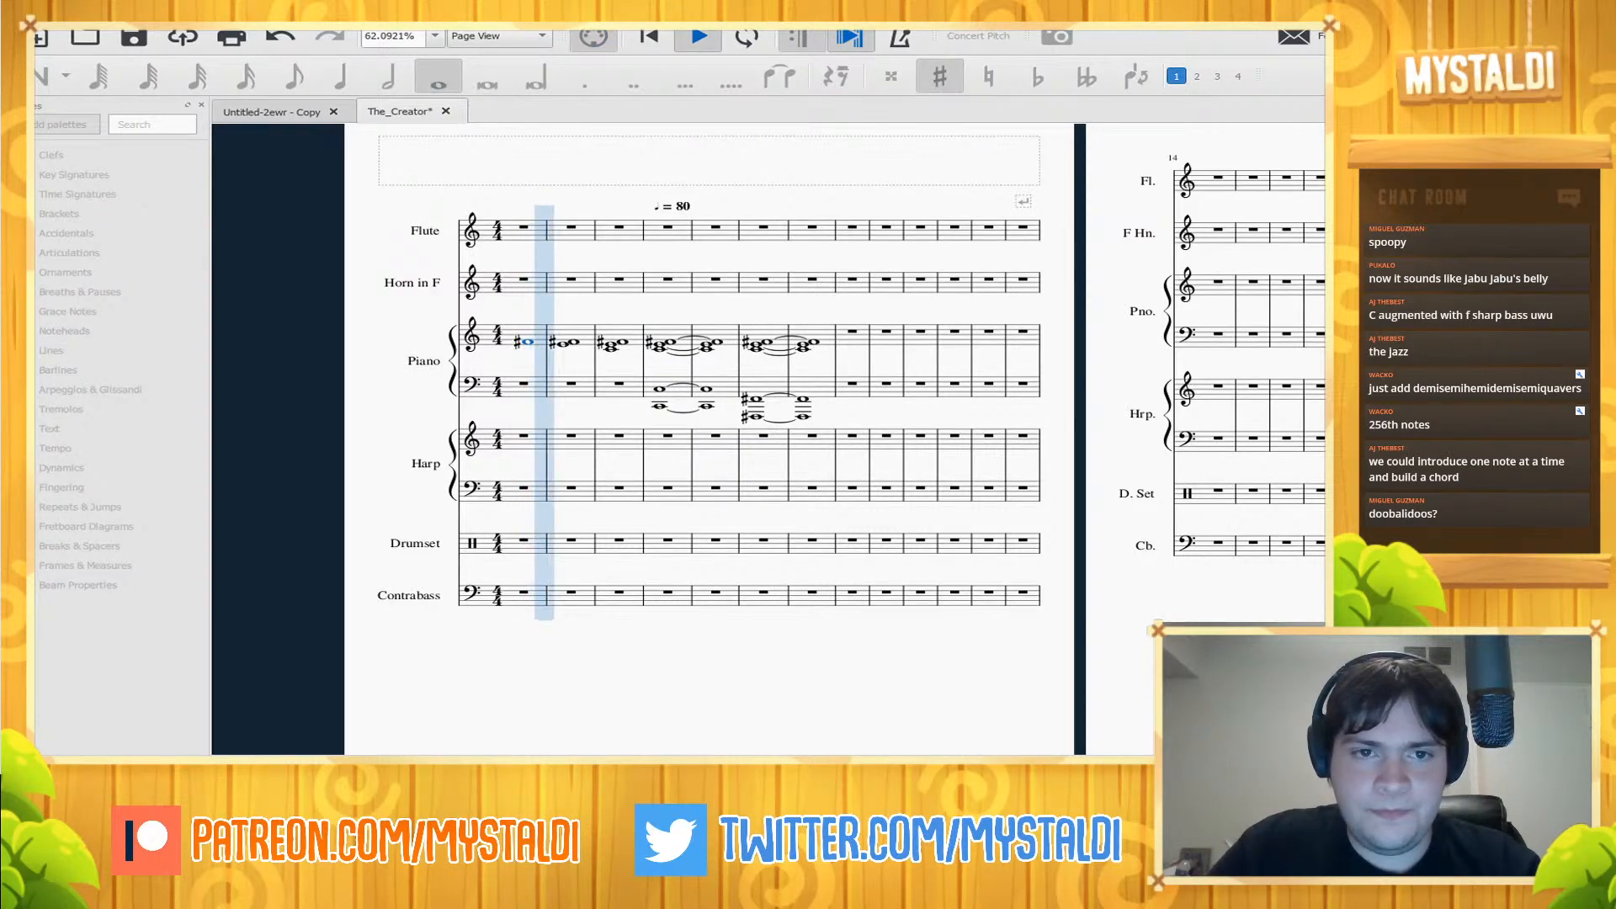
key("space")
- Tie the piano's opening note into measure 2 and both measure 2 notes into measure 3, and play the result
key("plus")
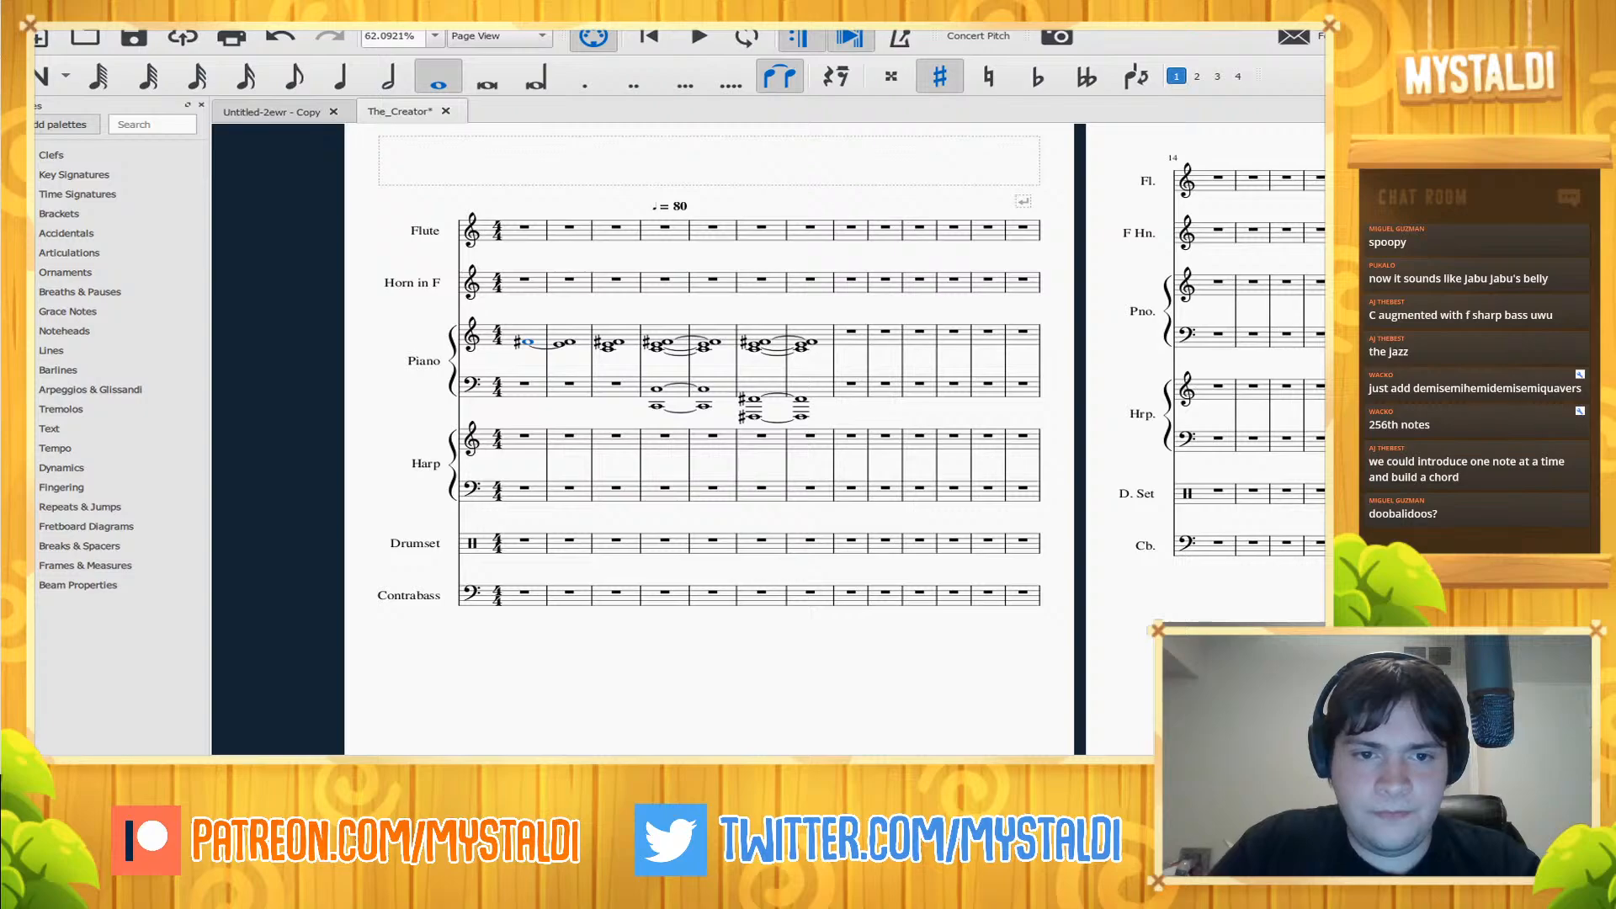
key("Right")
key("plus")
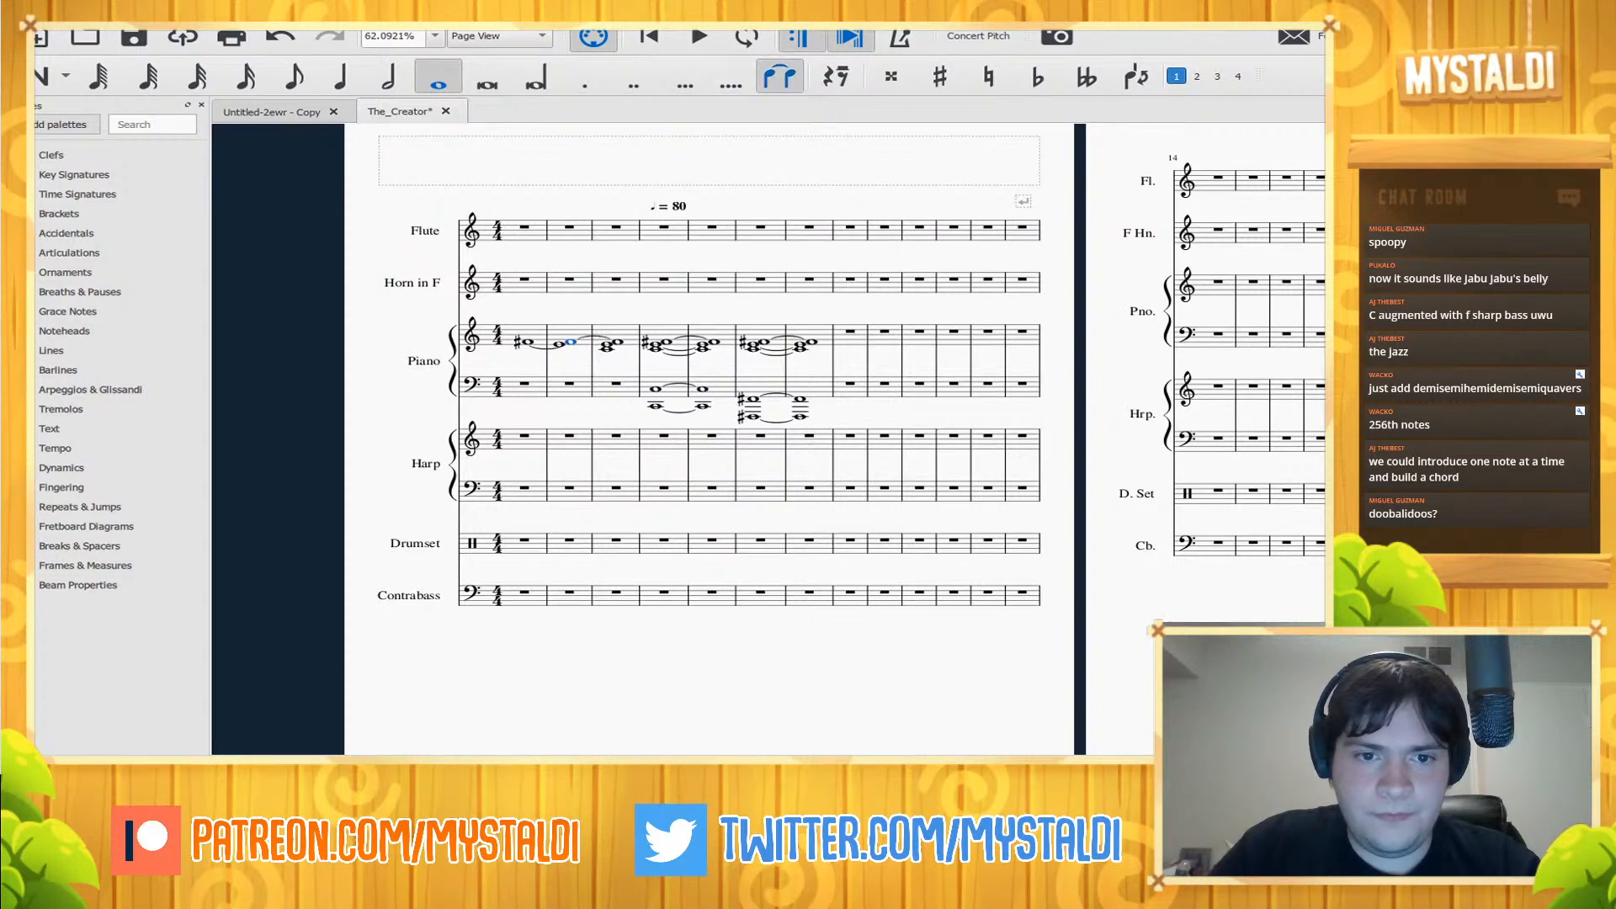
key("alt+Down")
key("plus")
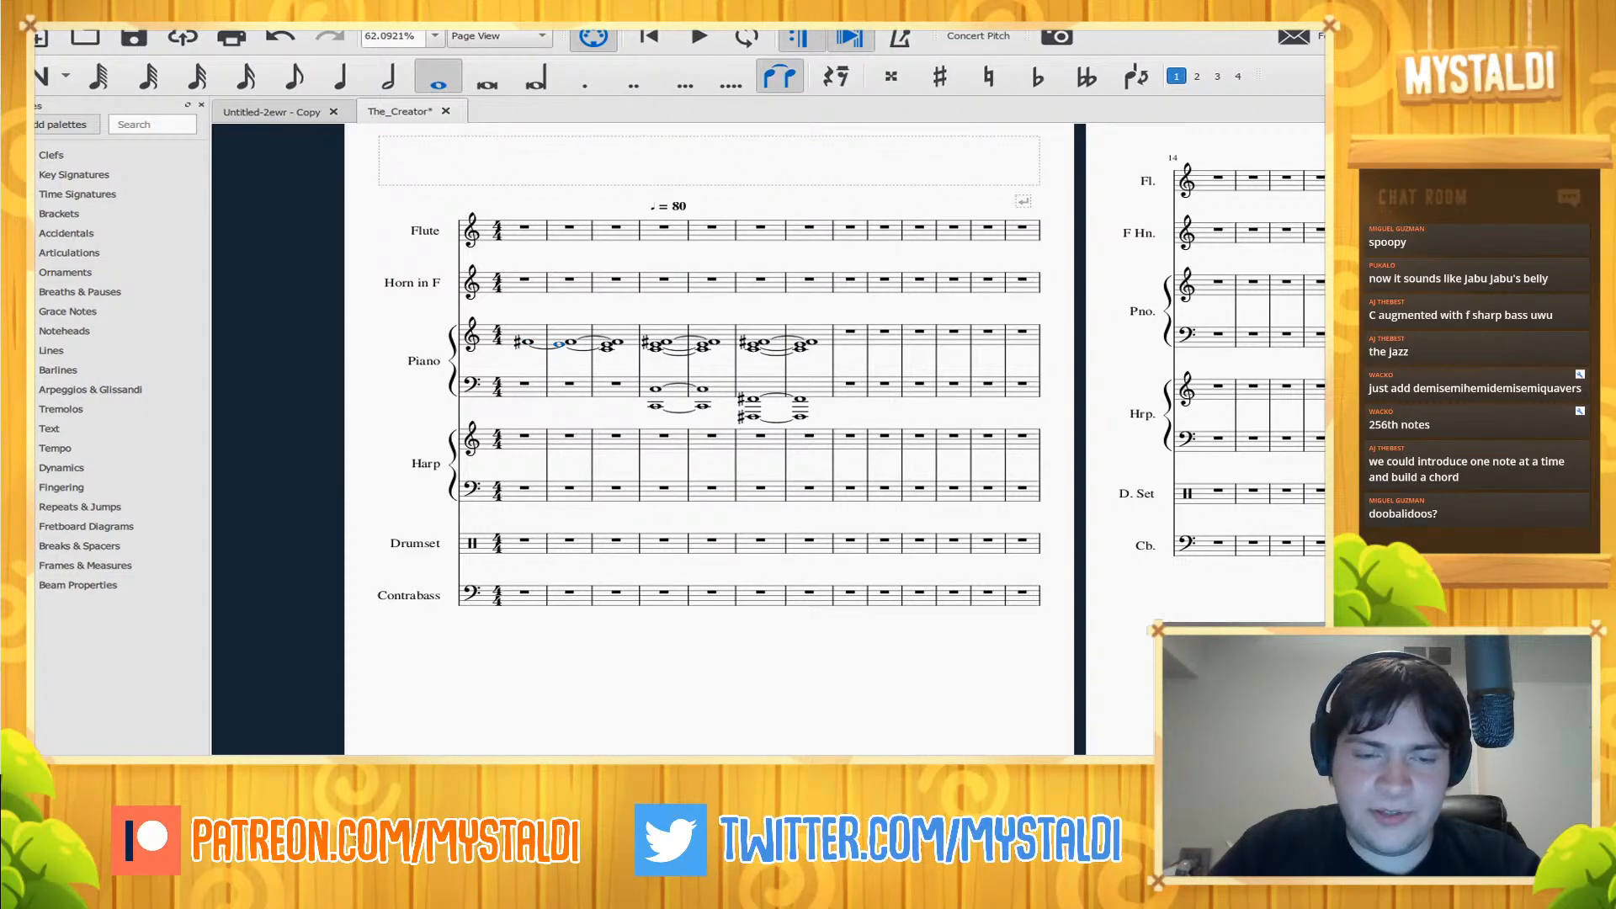
key("Escape")
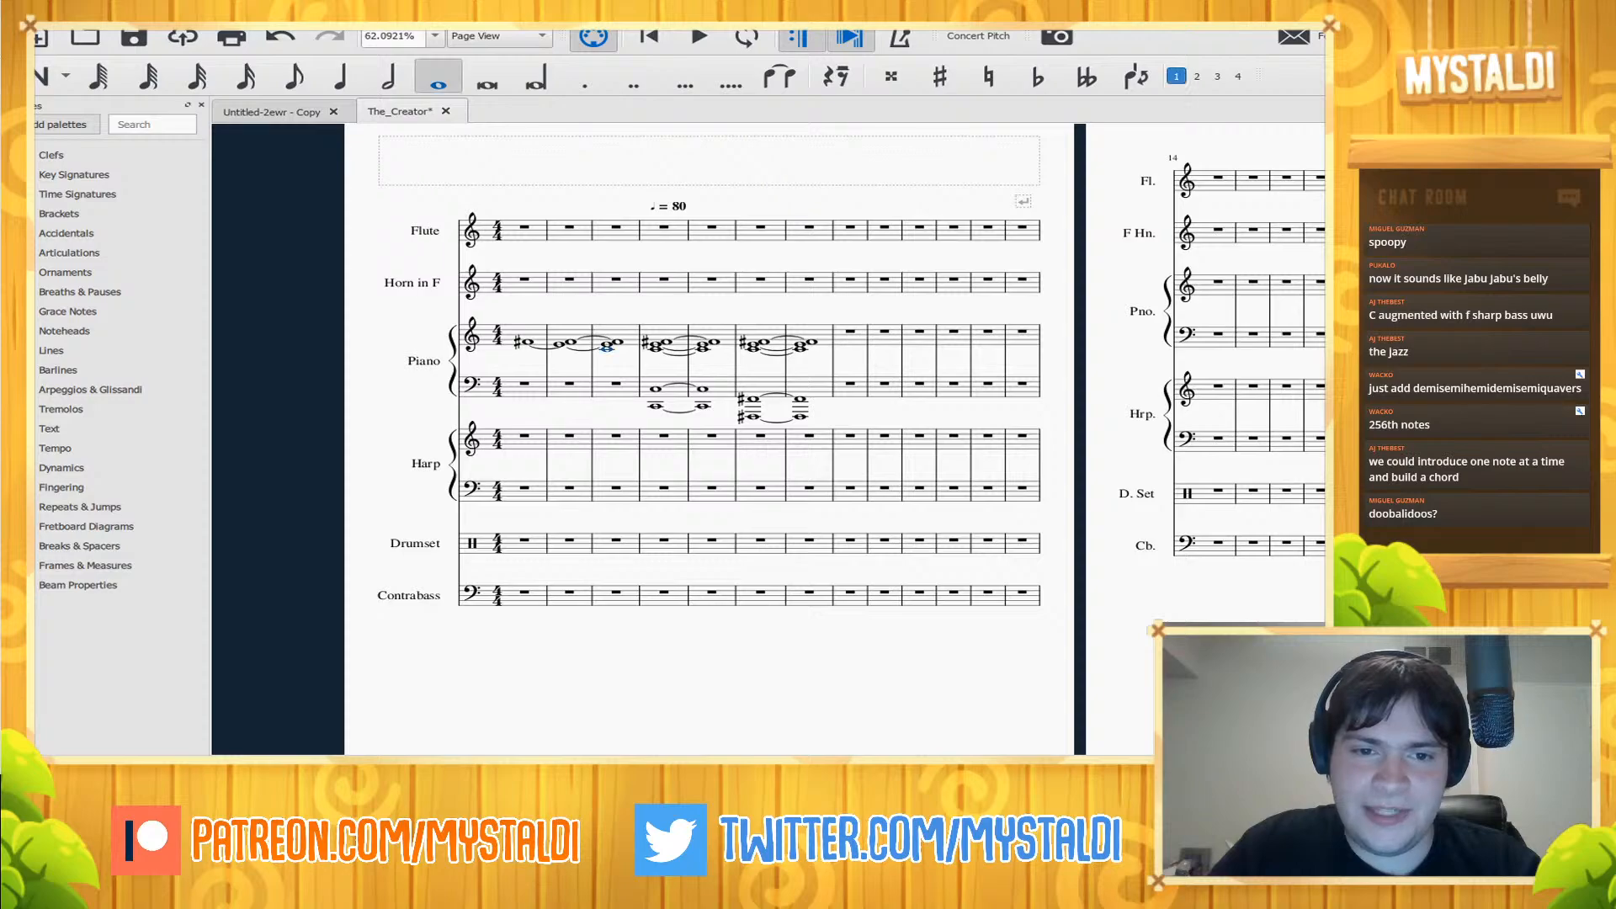
key("space")
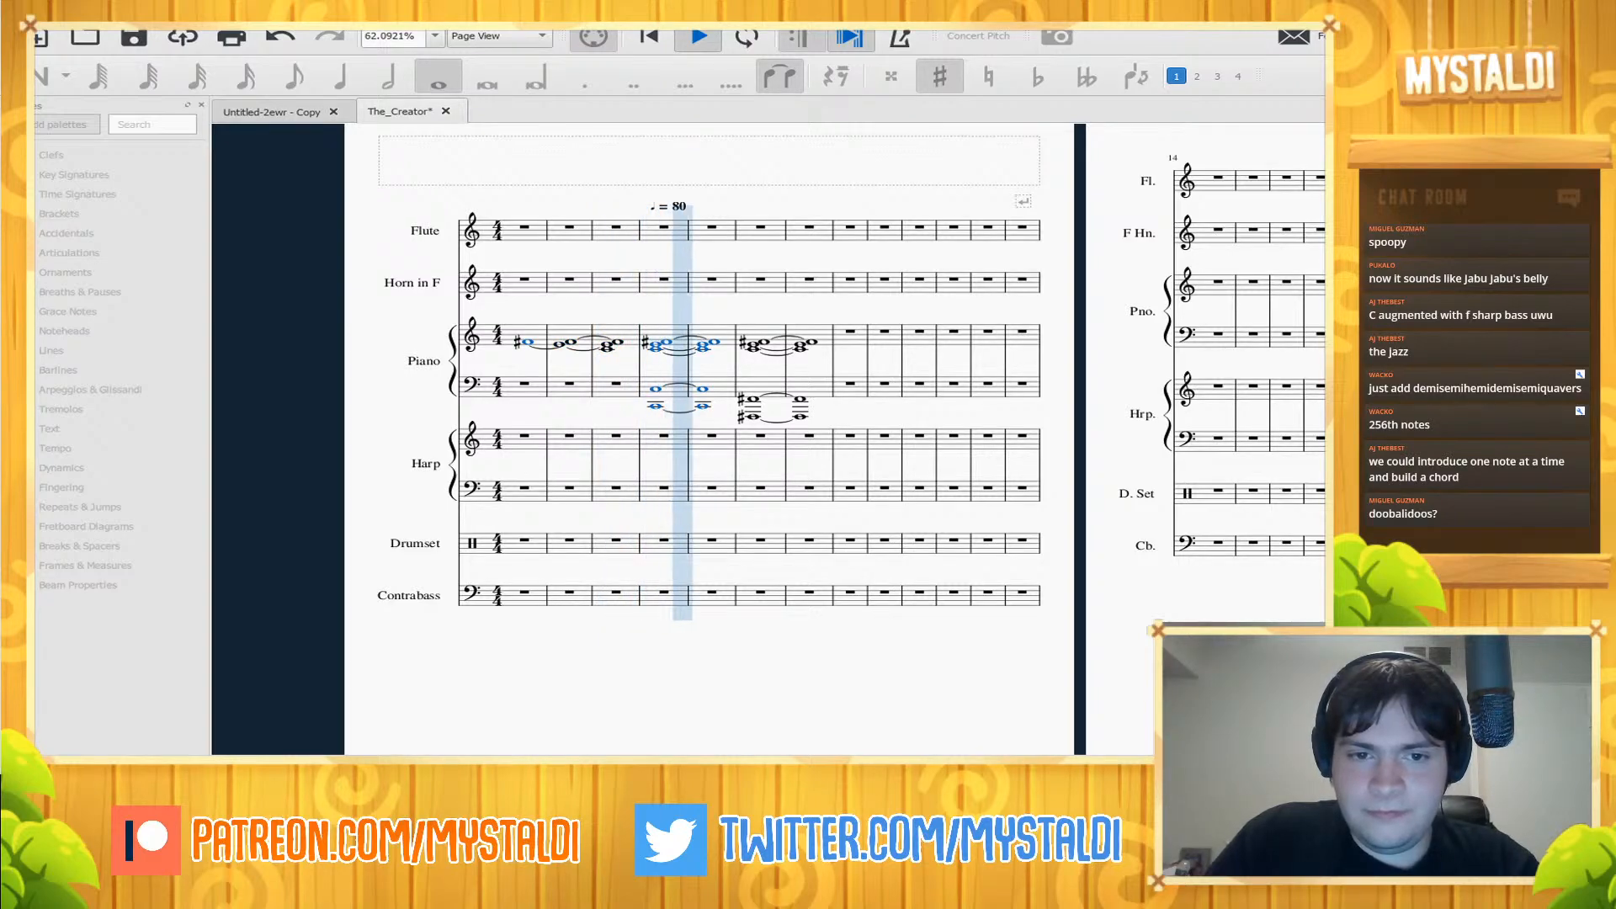
key("space")
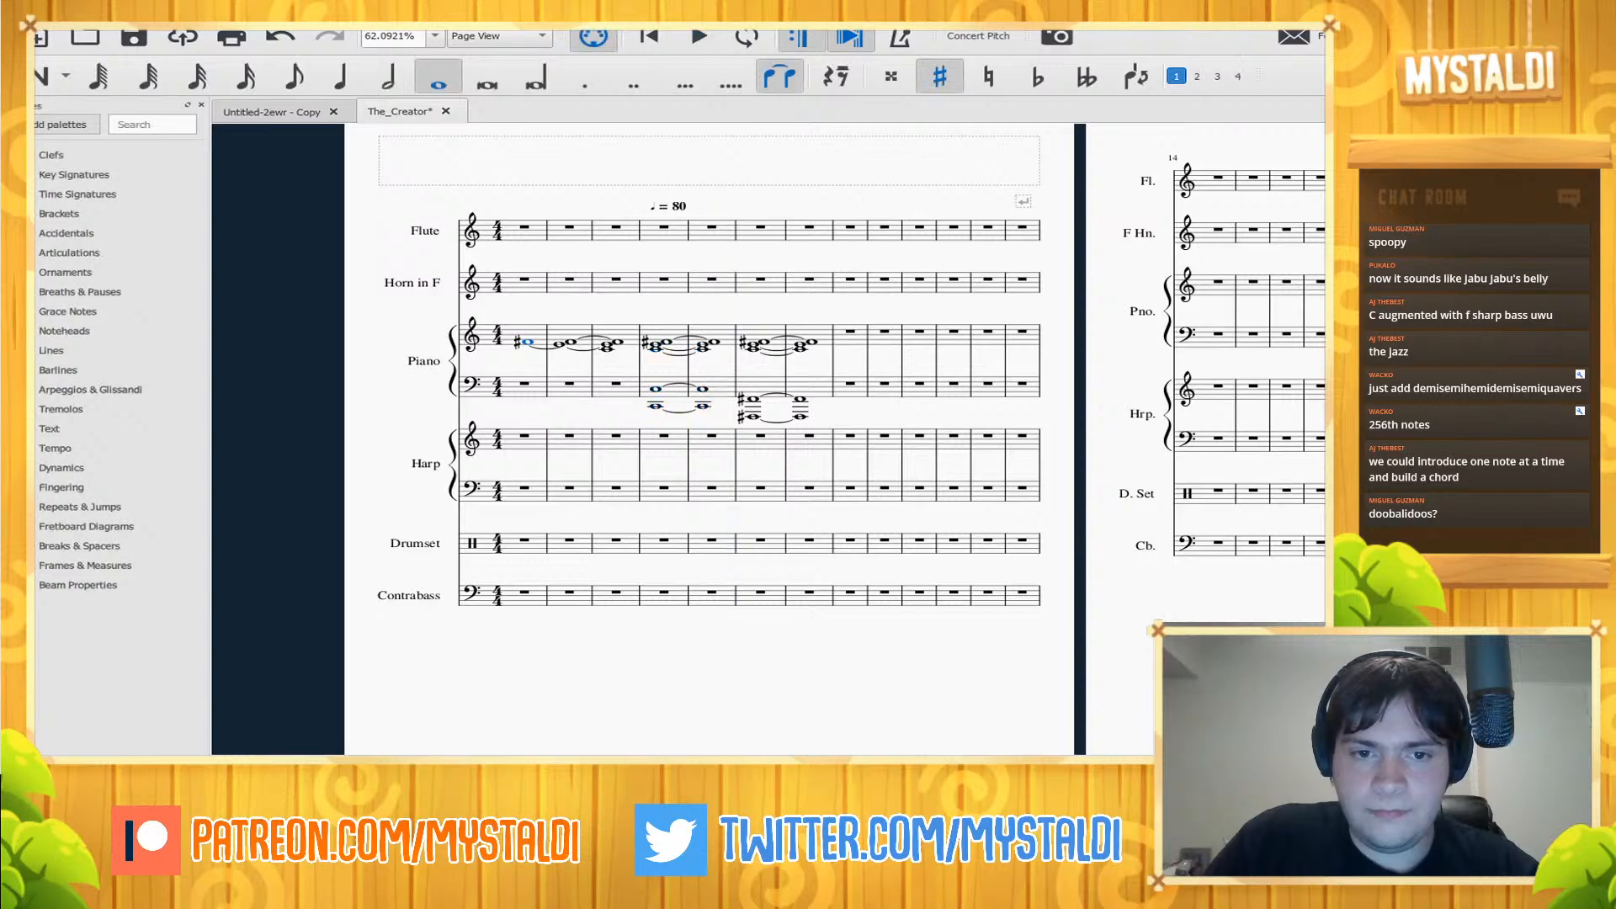
key("Escape")
- Delete measure 5 from the score and copy the piano's bass octave from measure 4 into measure 3
left_click(725, 332)
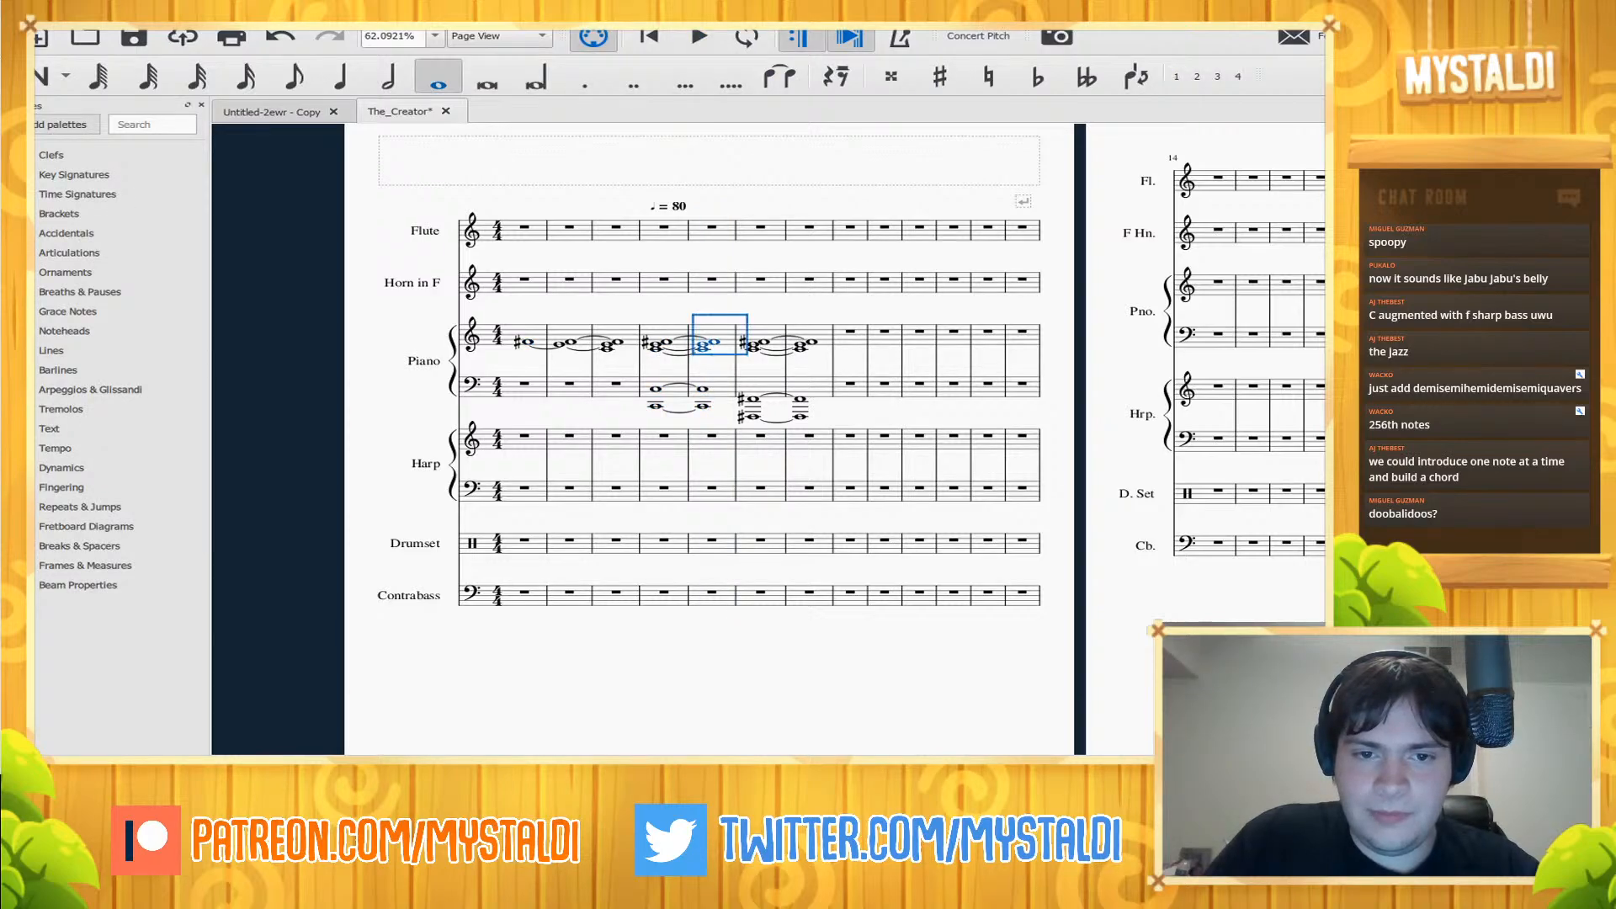
key("ctrl+Delete")
left_click(667, 389, "shift")
key("ctrl+c")
left_click(625, 384)
key("ctrl+v")
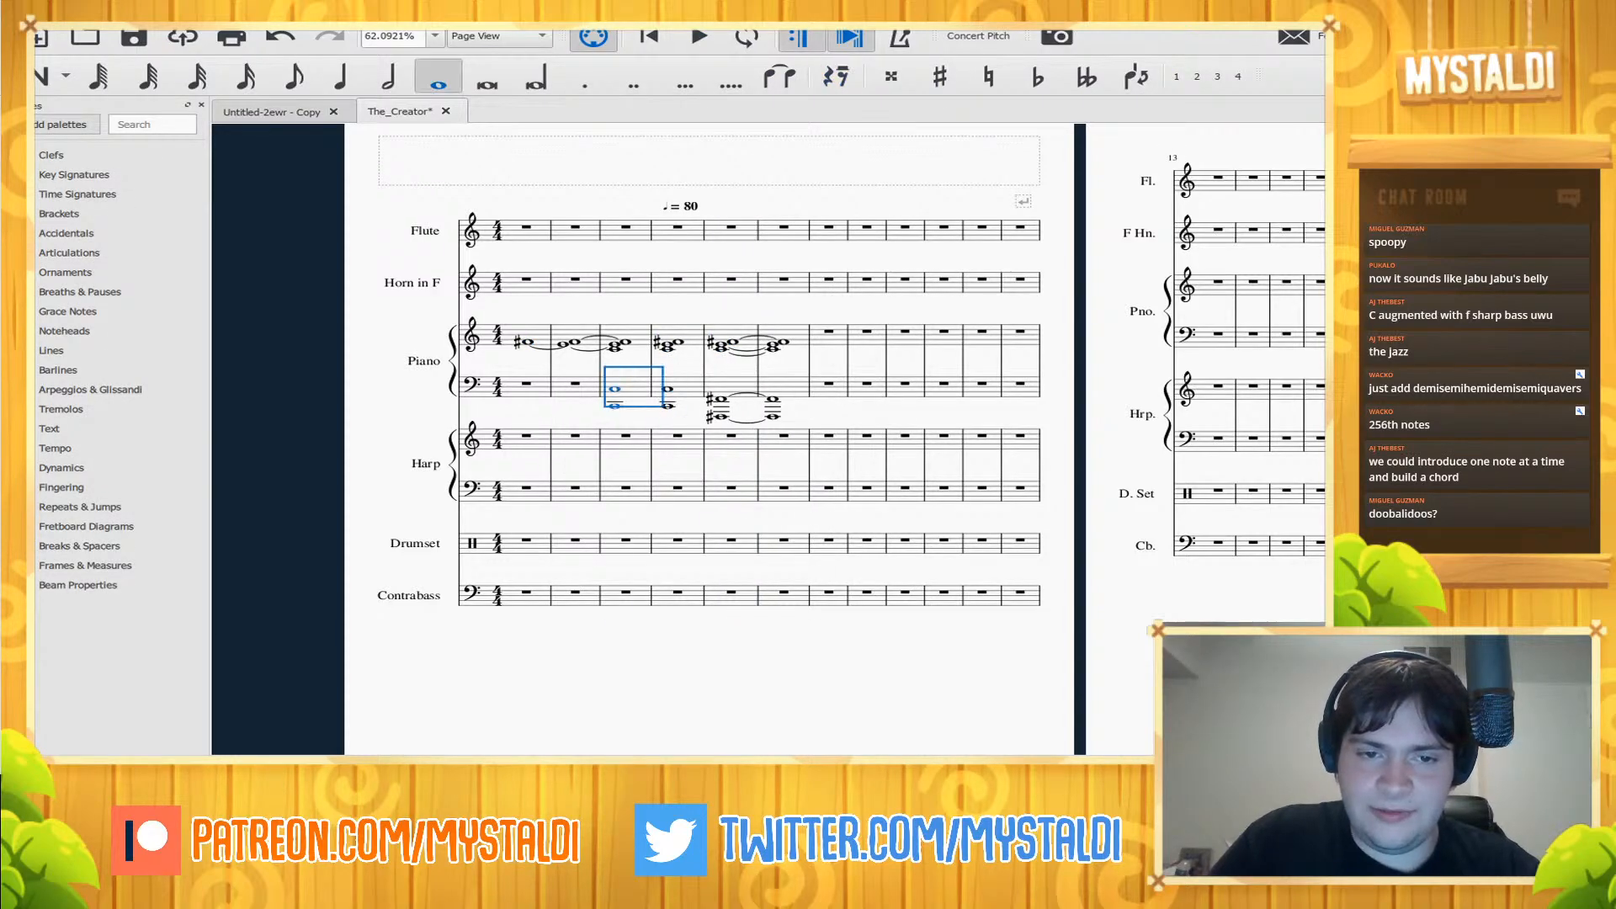
- Play the score from the beginning and again from the piano's opening note
key("space")
key("Home")
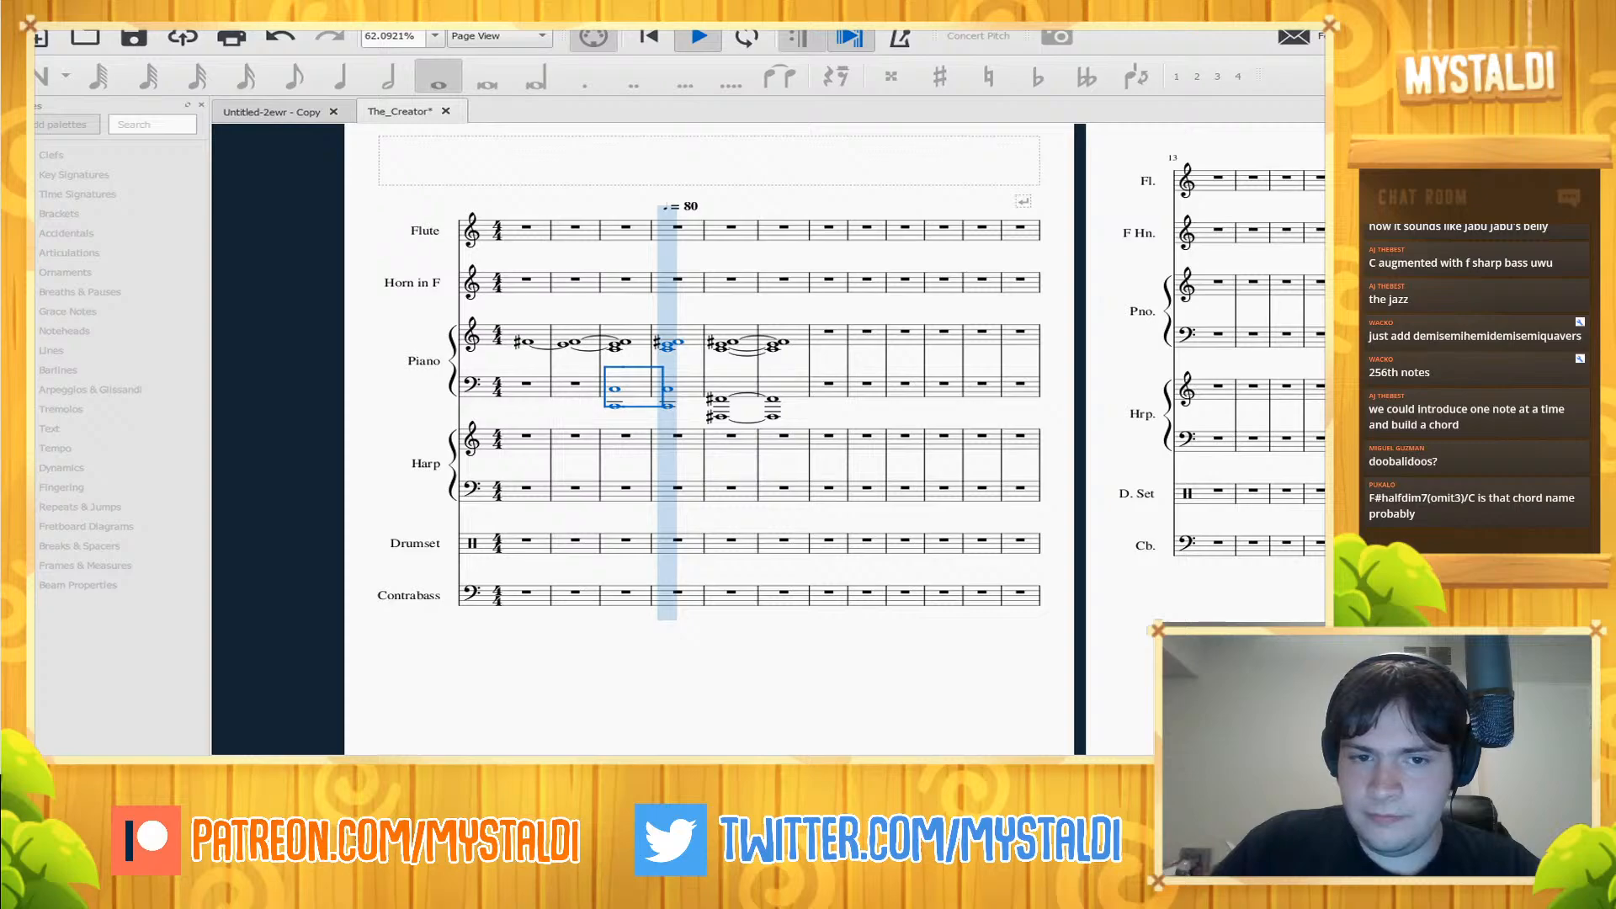
key("space")
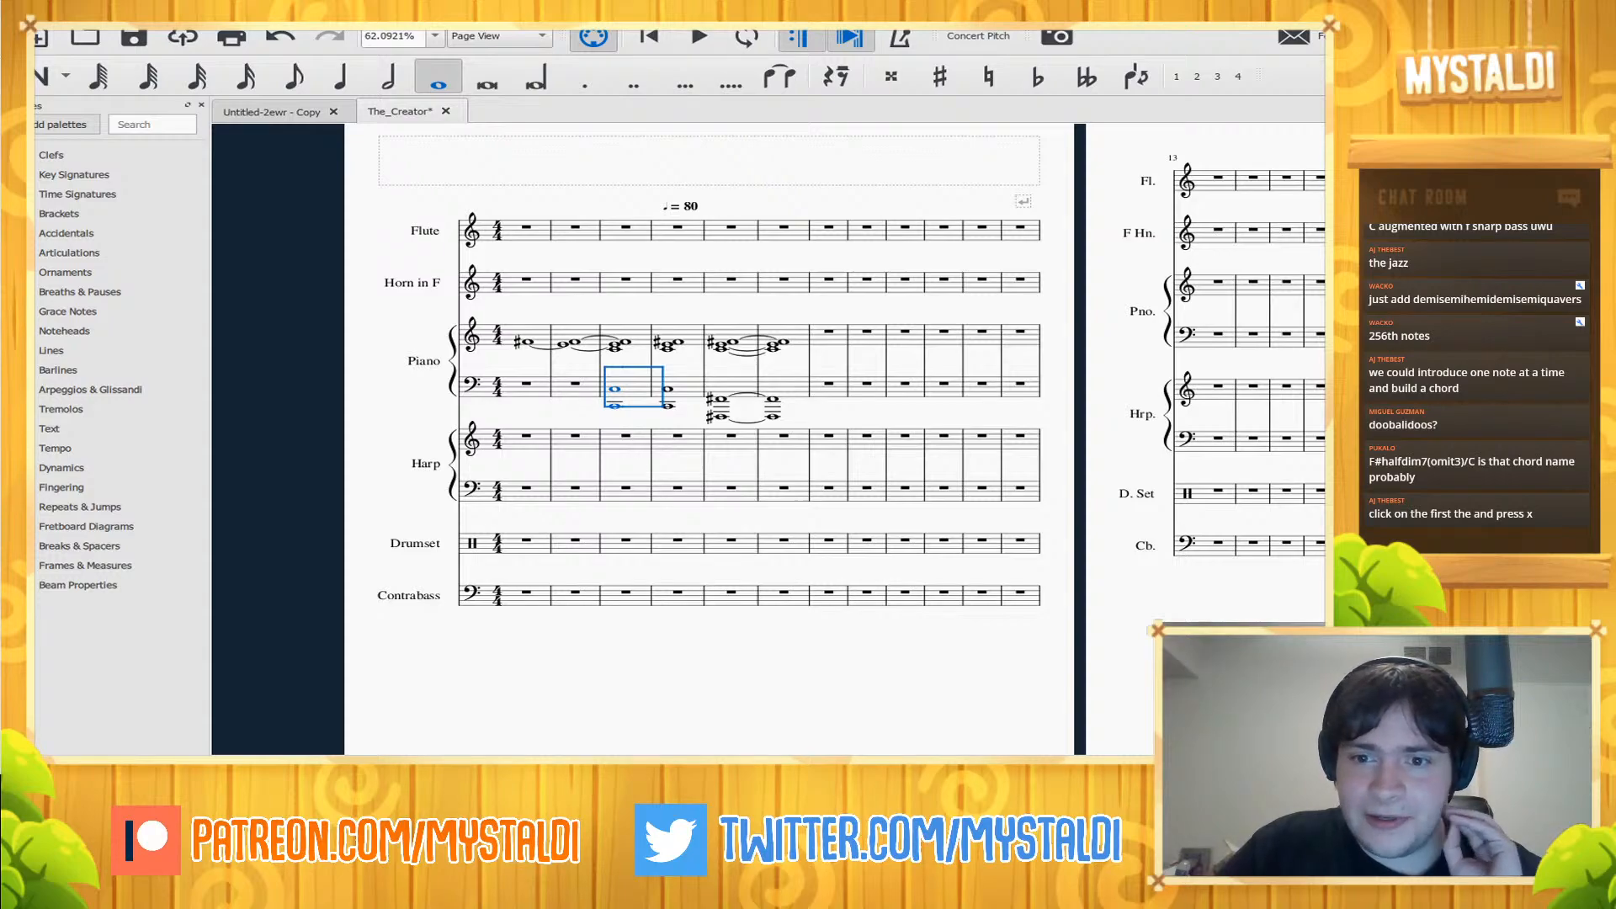
left_click(526, 342)
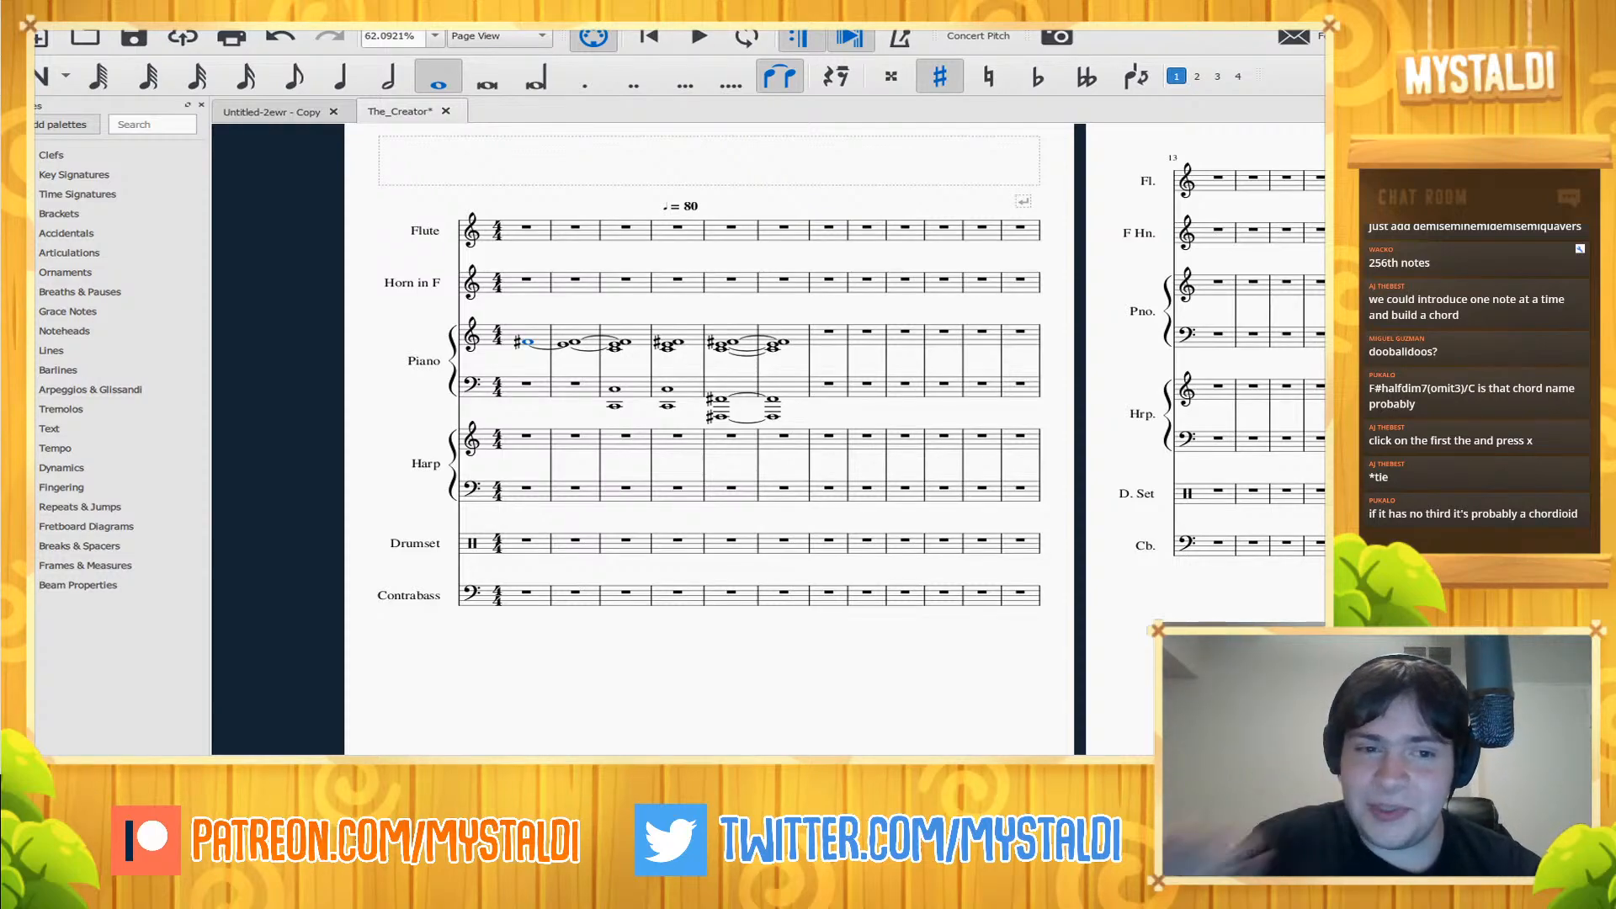
key("space")
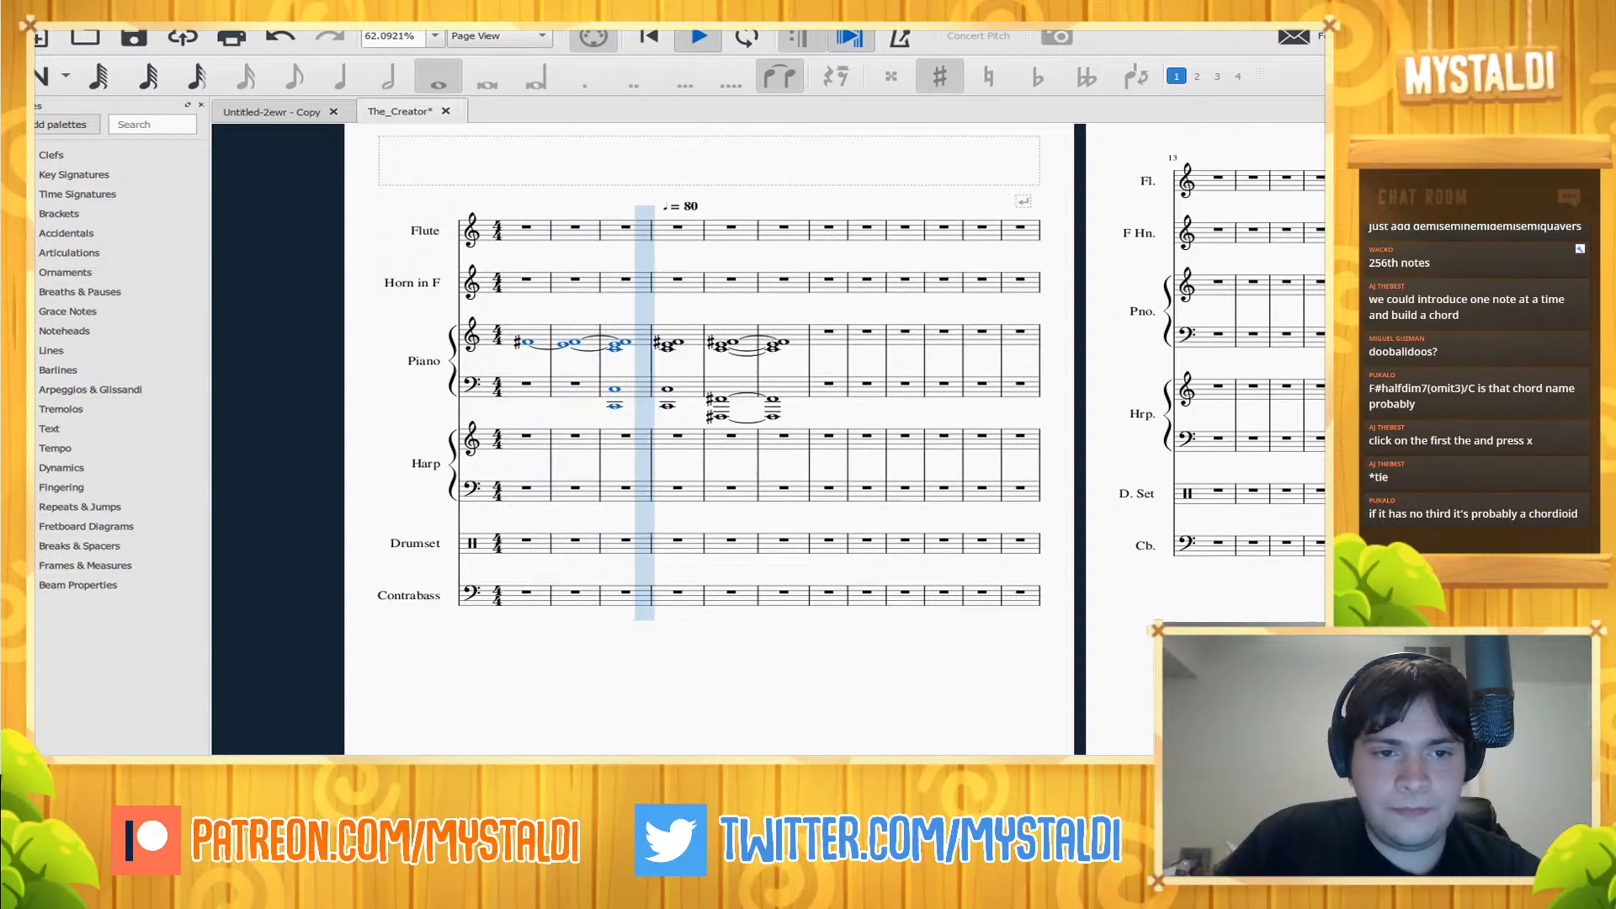
key("space")
- Tie the piano's treble chord and both bass octave notes in measure 3 into measure 4, and play the result
left_click(615, 347, "shift")
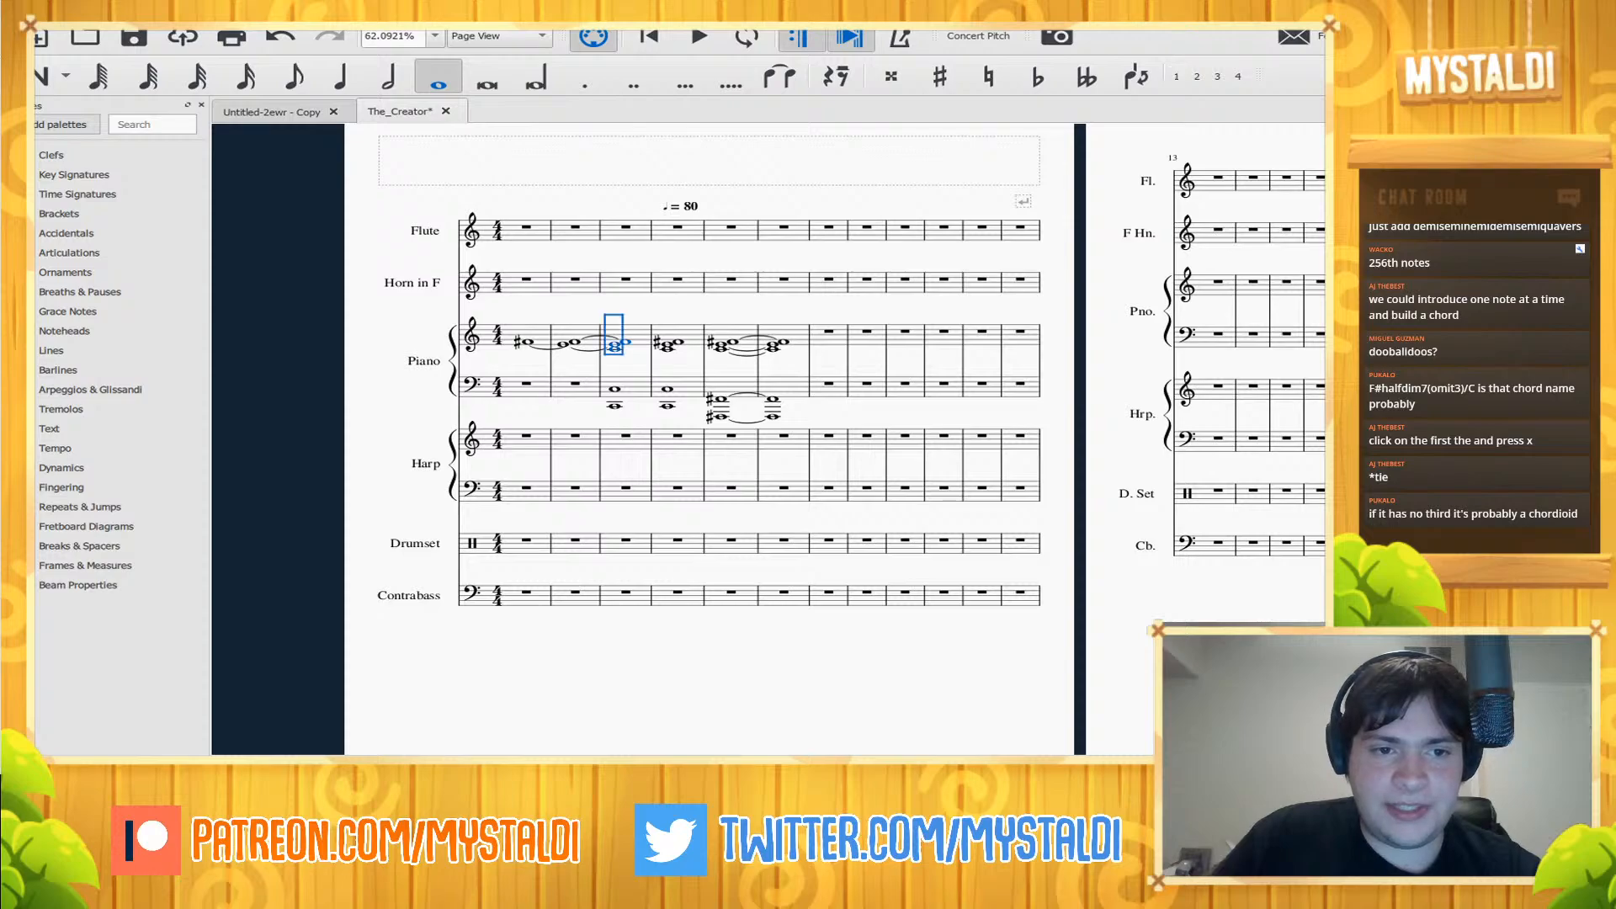
left_click(780, 76)
left_click(615, 389)
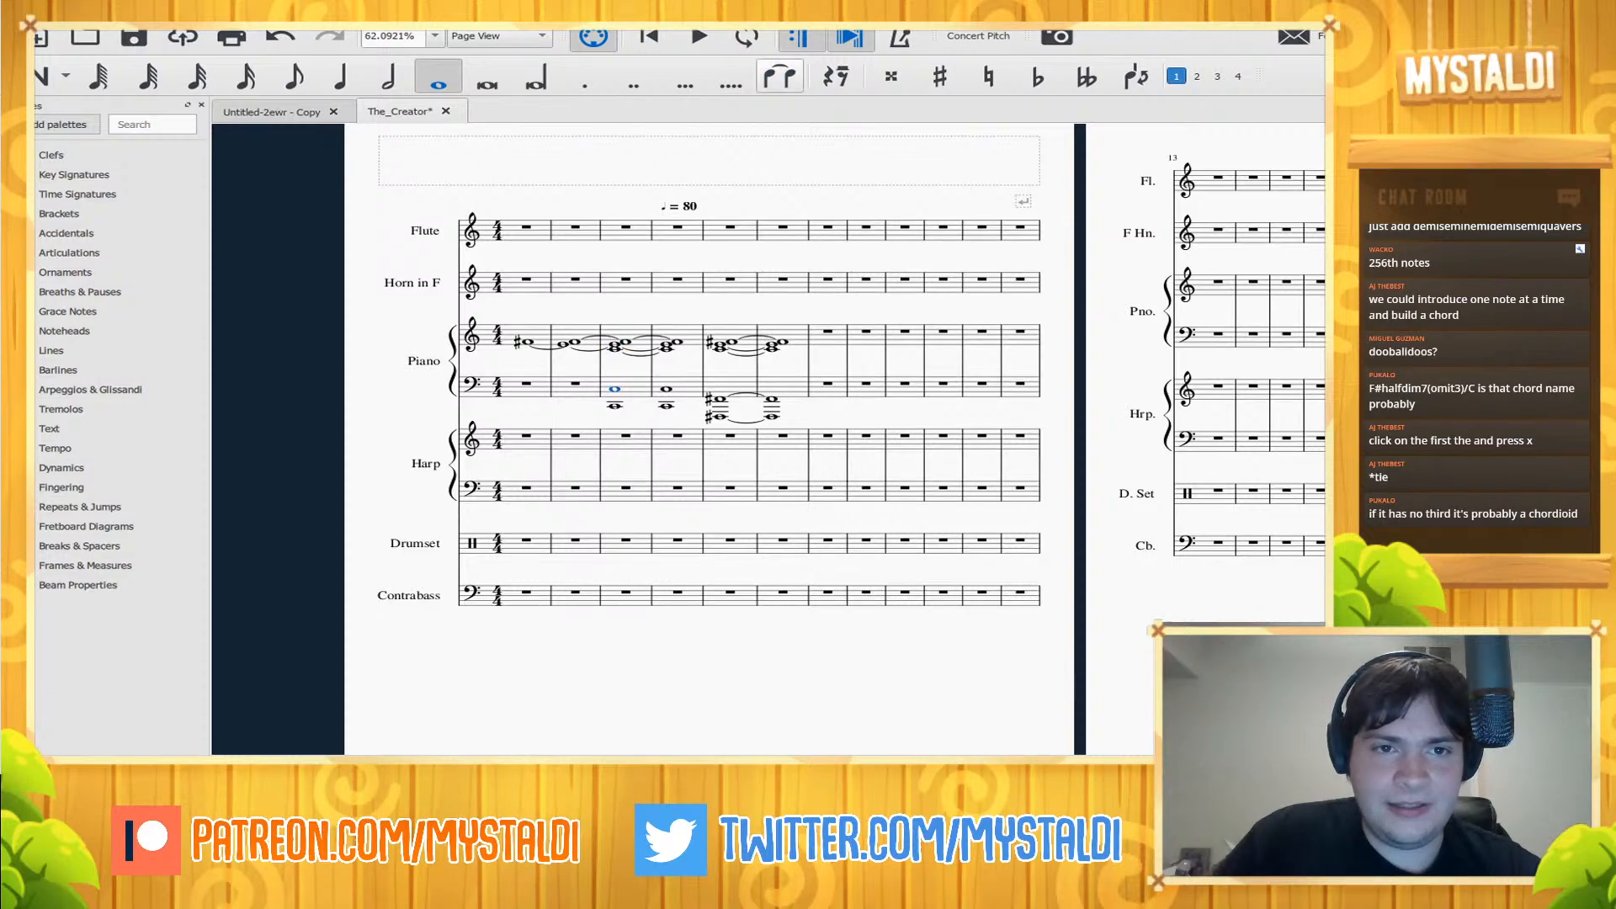
left_click(780, 77)
key("alt+Down")
left_click(780, 77)
key("space")
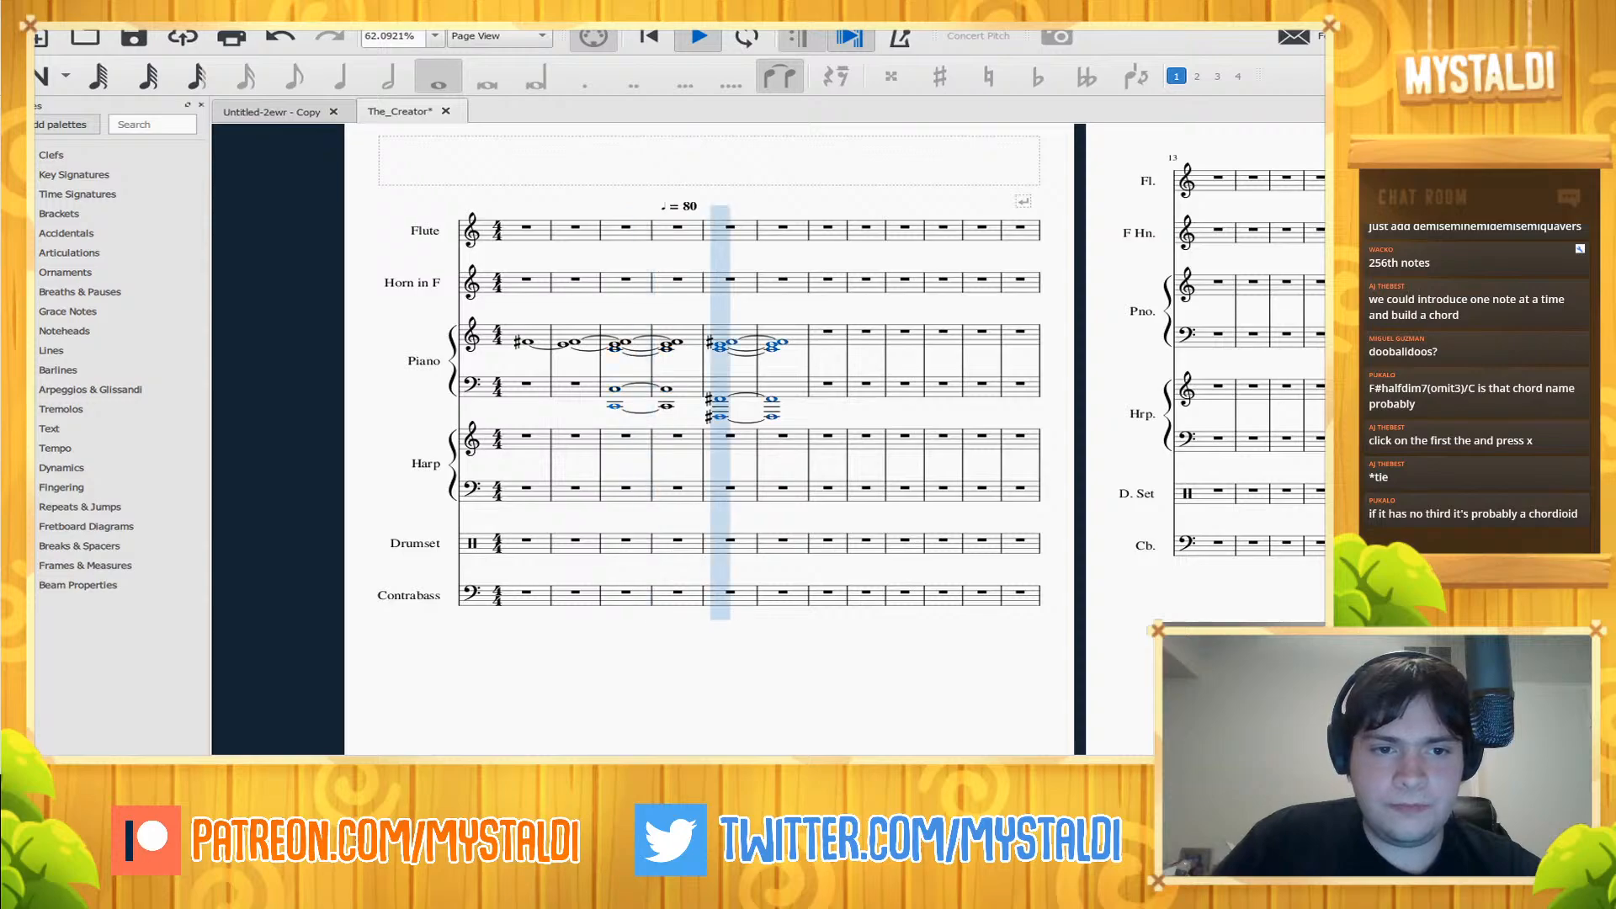
key("space")
- Enter an eighth note at the start of the harp's treble staff and lower it to just below the staff
left_click(532, 438)
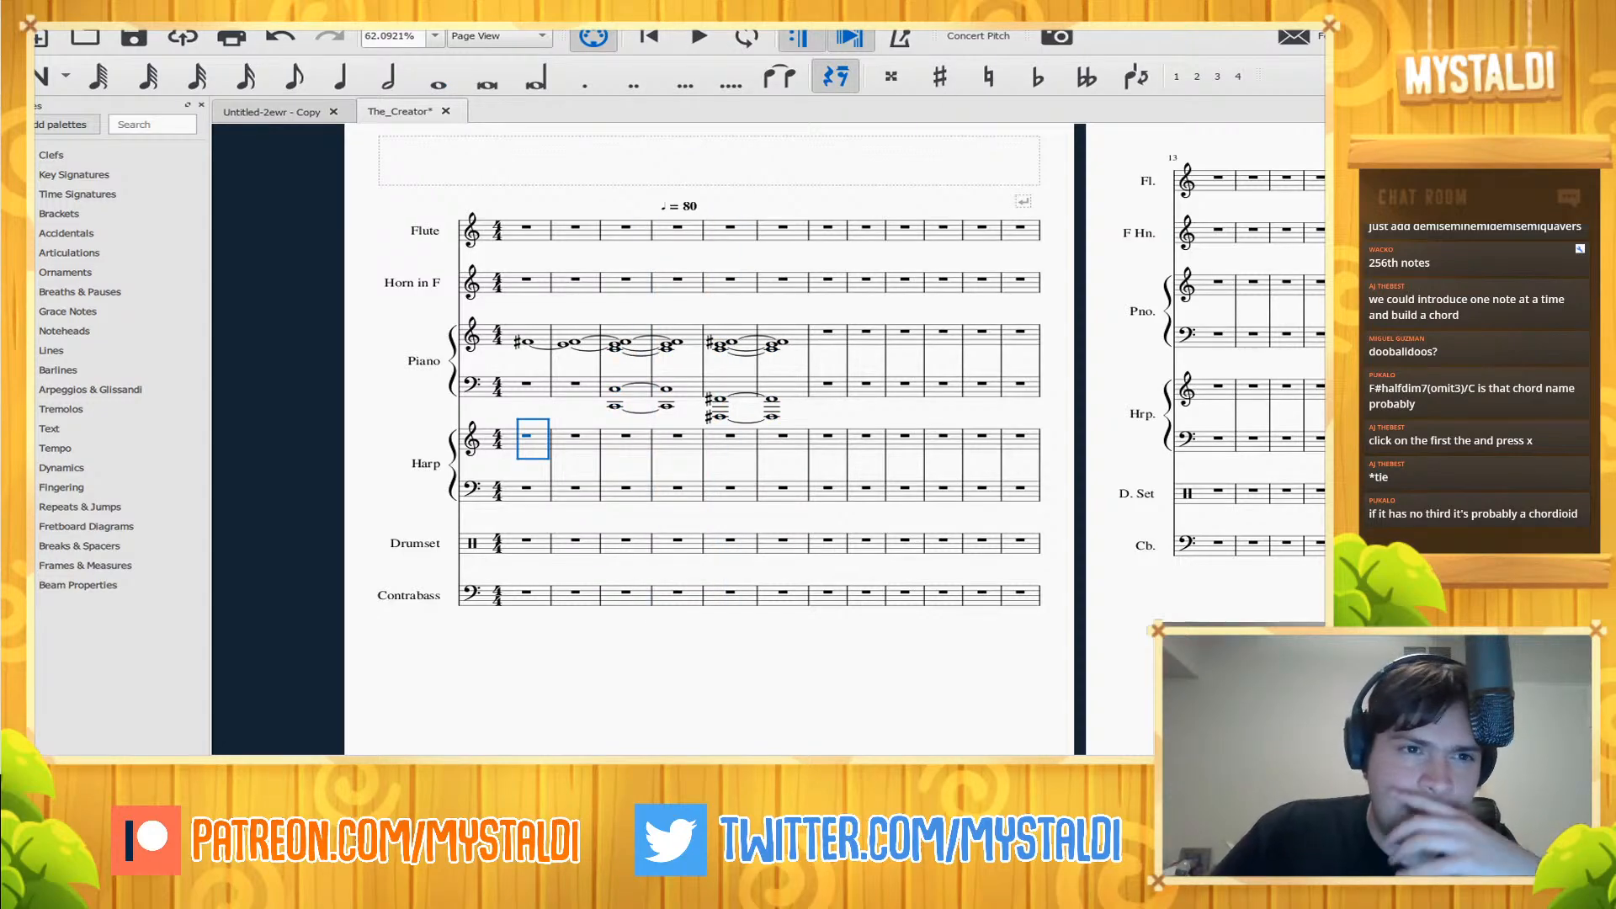
key("n")
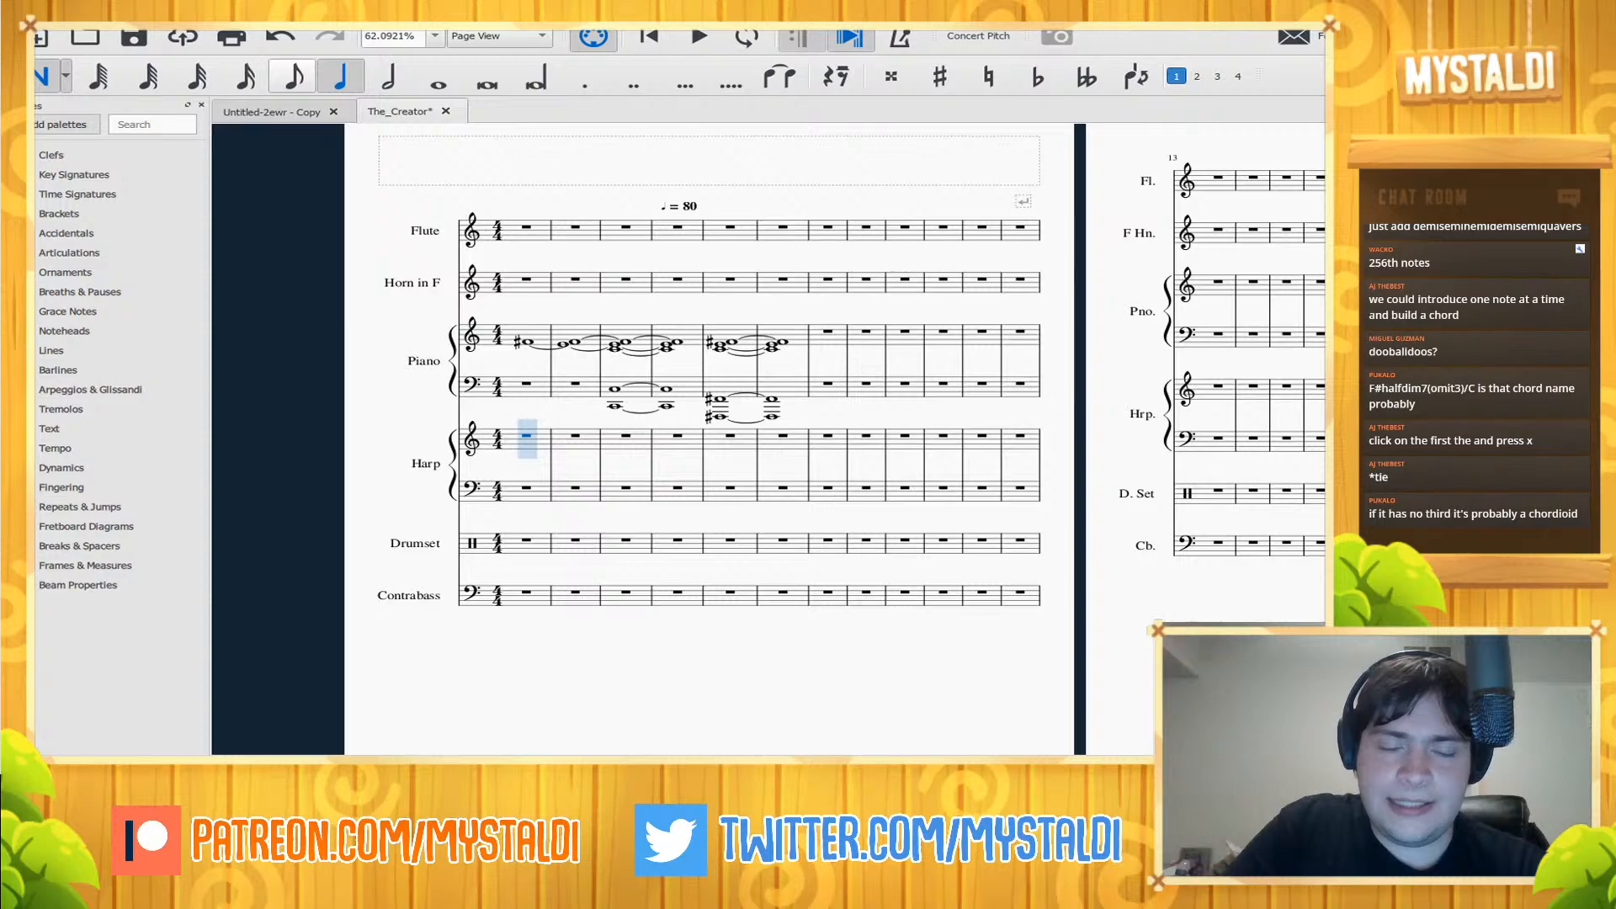
key("3")
key("a")
left_click(528, 446)
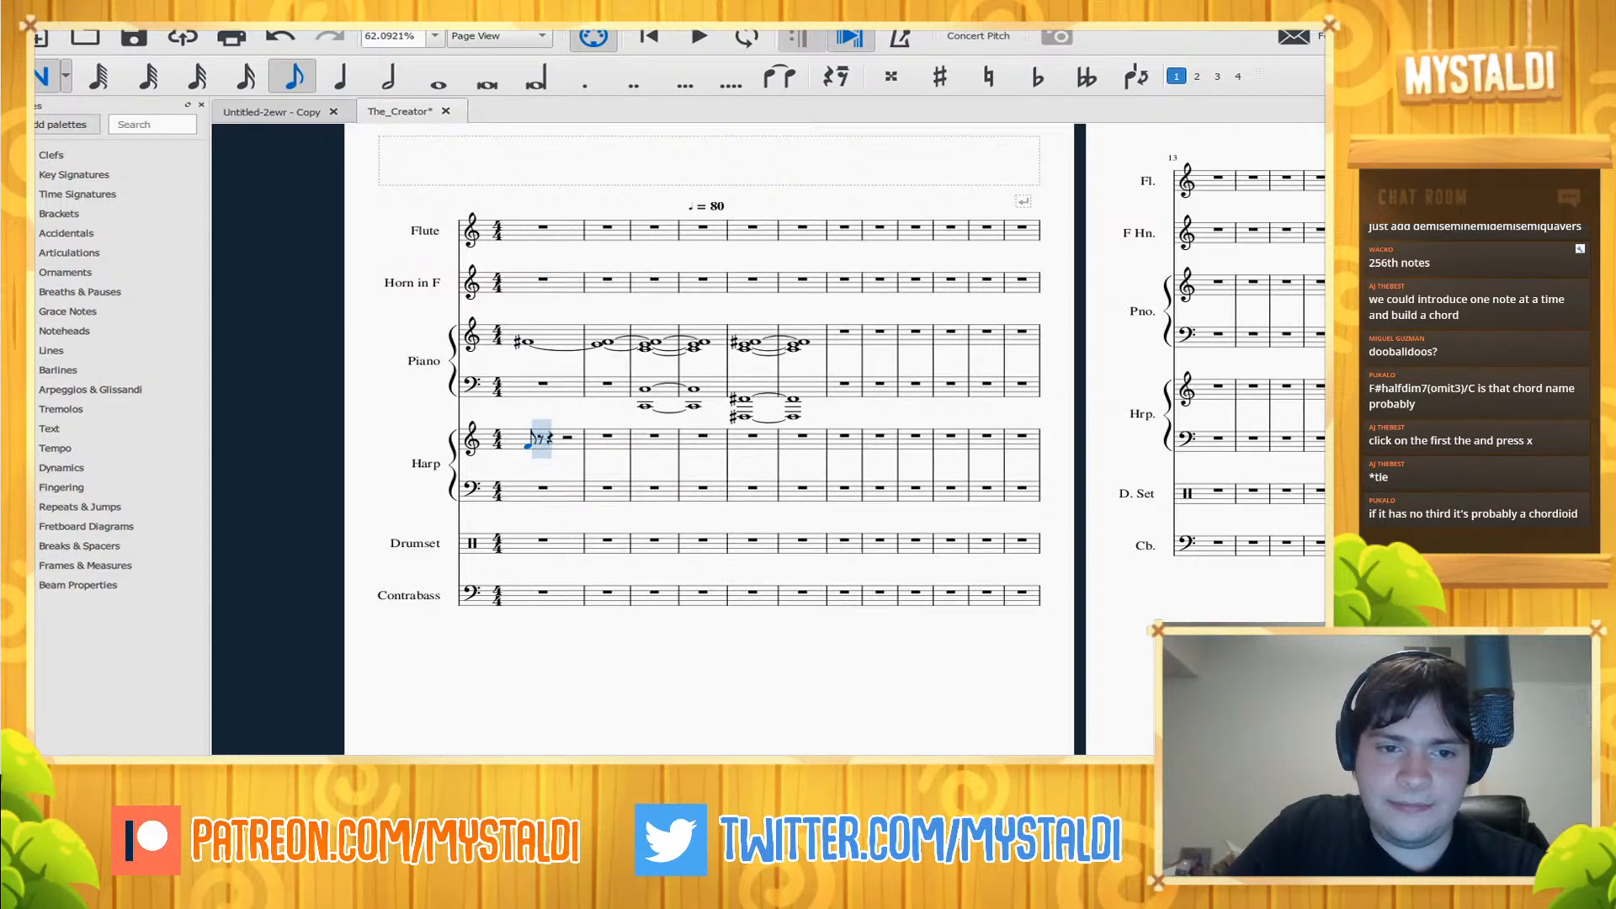
key("Down")
key("Down")
key("Down")
key("Down")
key("Down")
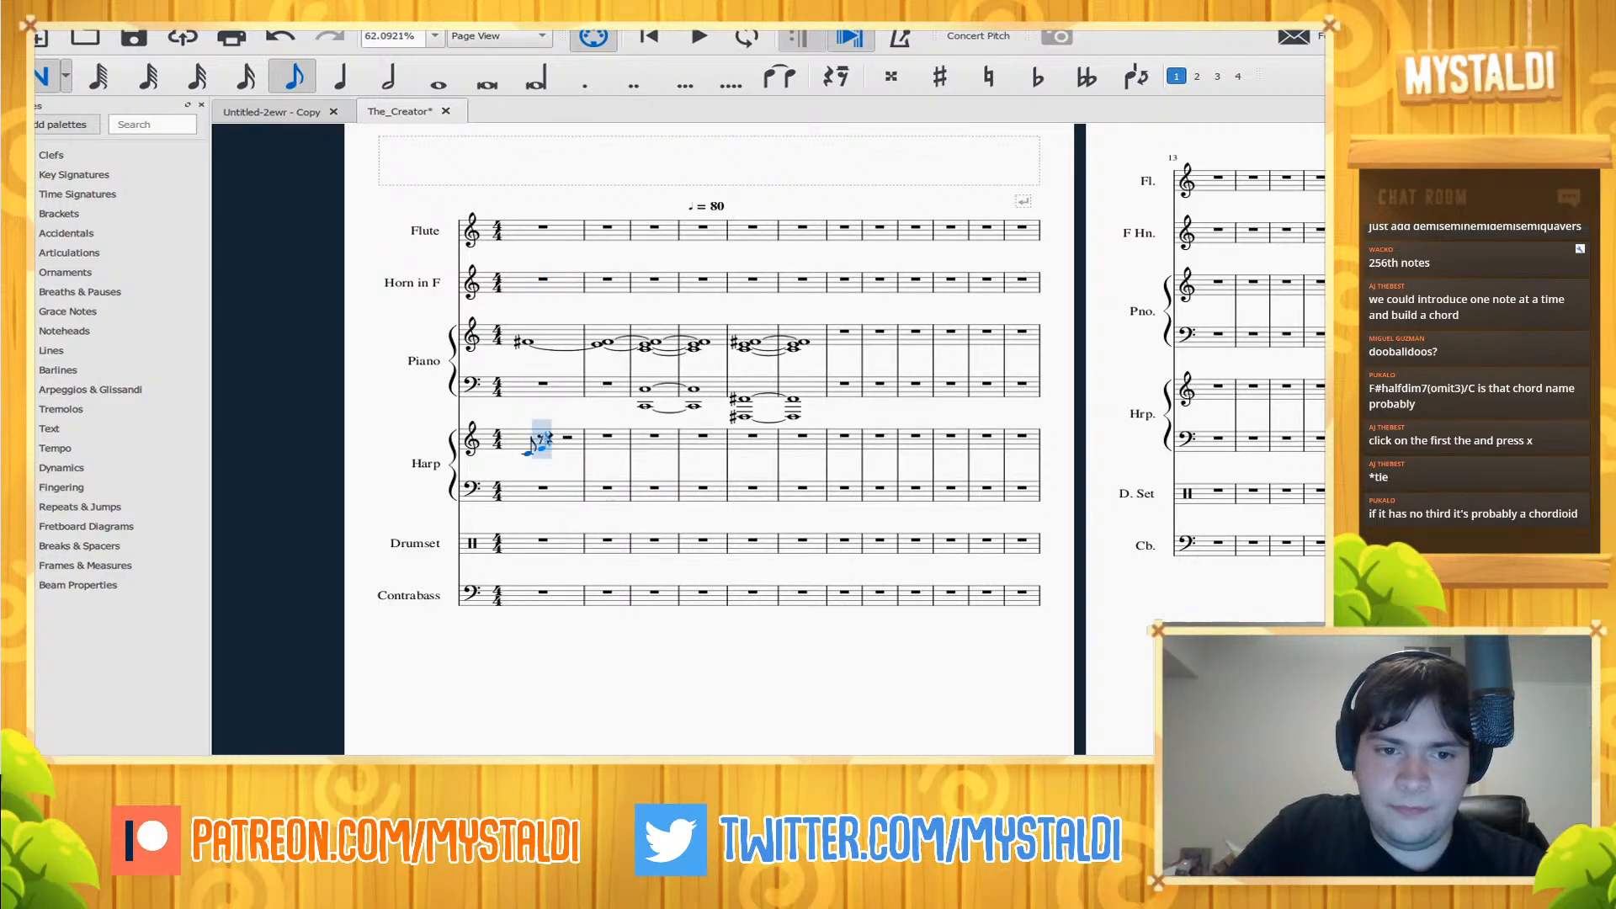
- Add two more ascending eighth notes to the harp's treble staff in measure 1
left_click(541, 449)
key("Down")
key("Up")
left_click(550, 444)
key("Down")
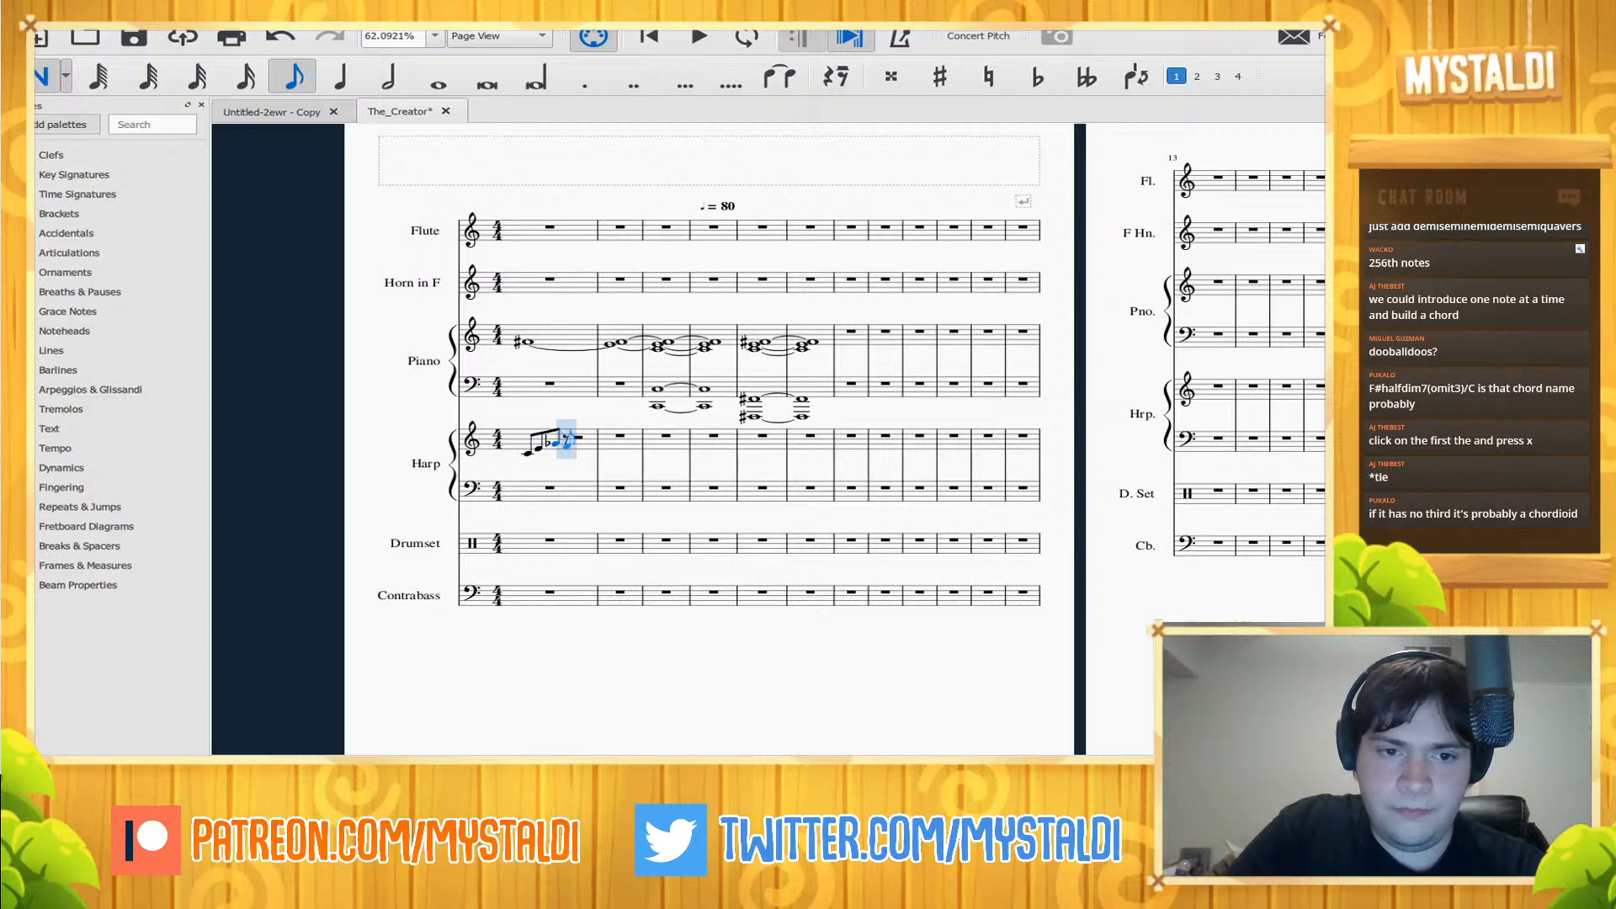
- Try neighbouring pitches for the third harp eighth note in measure 1
key("Up")
key("Down")
key("Left")
key("Left")
key("Left")
key("Right")
key("Right")
key("Up")
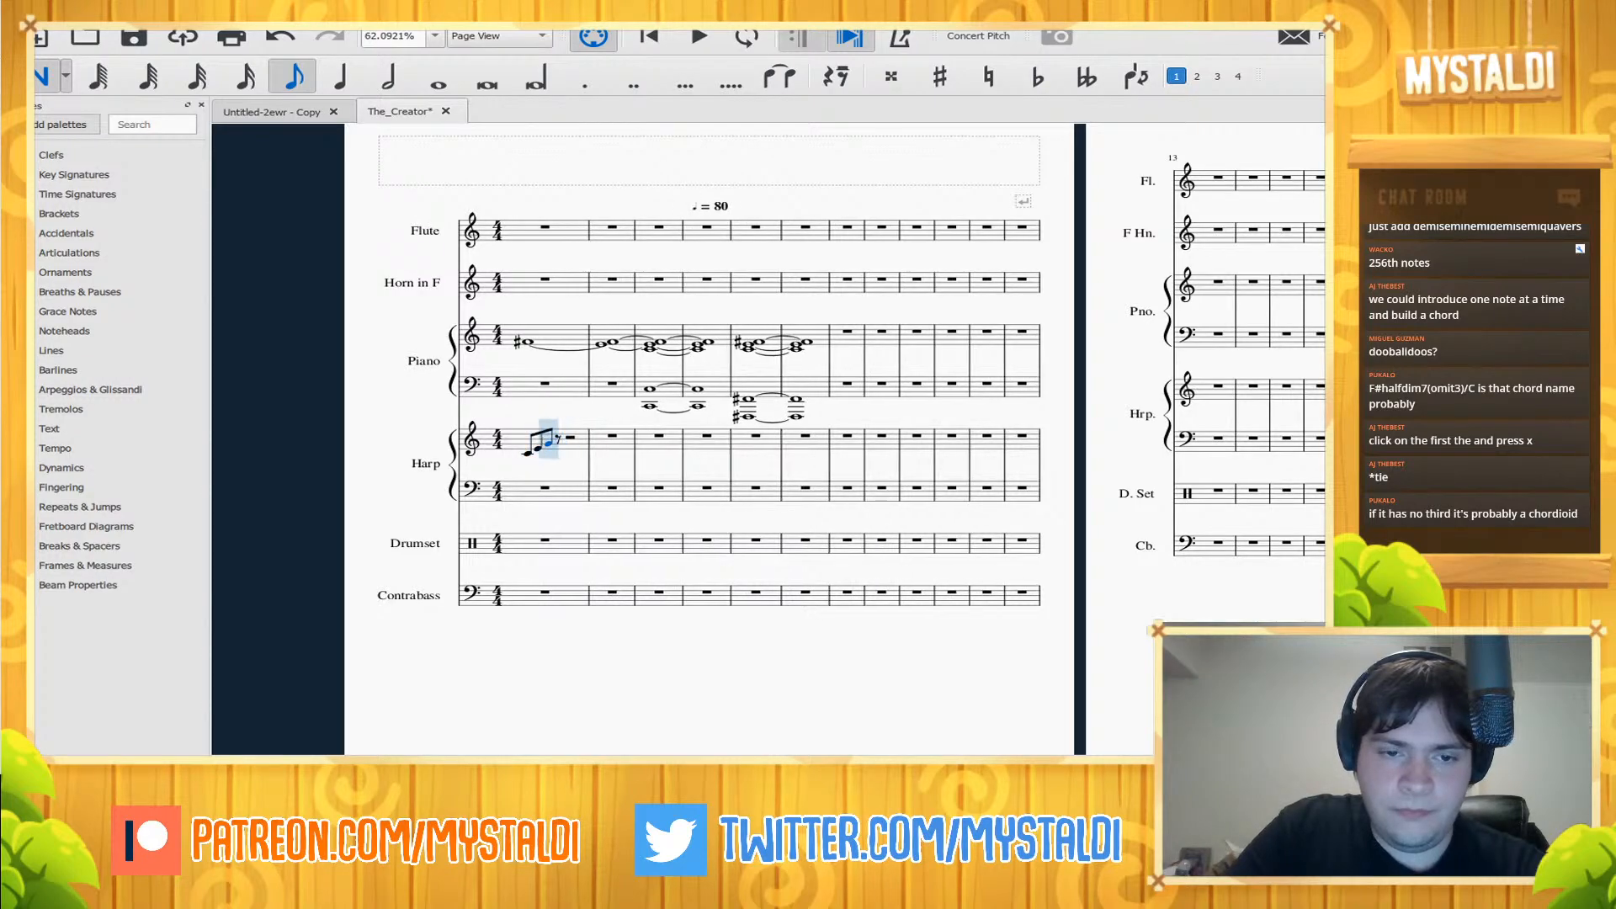
key("Down")
key("Left")
key("Left")
key("Right")
key("Right")
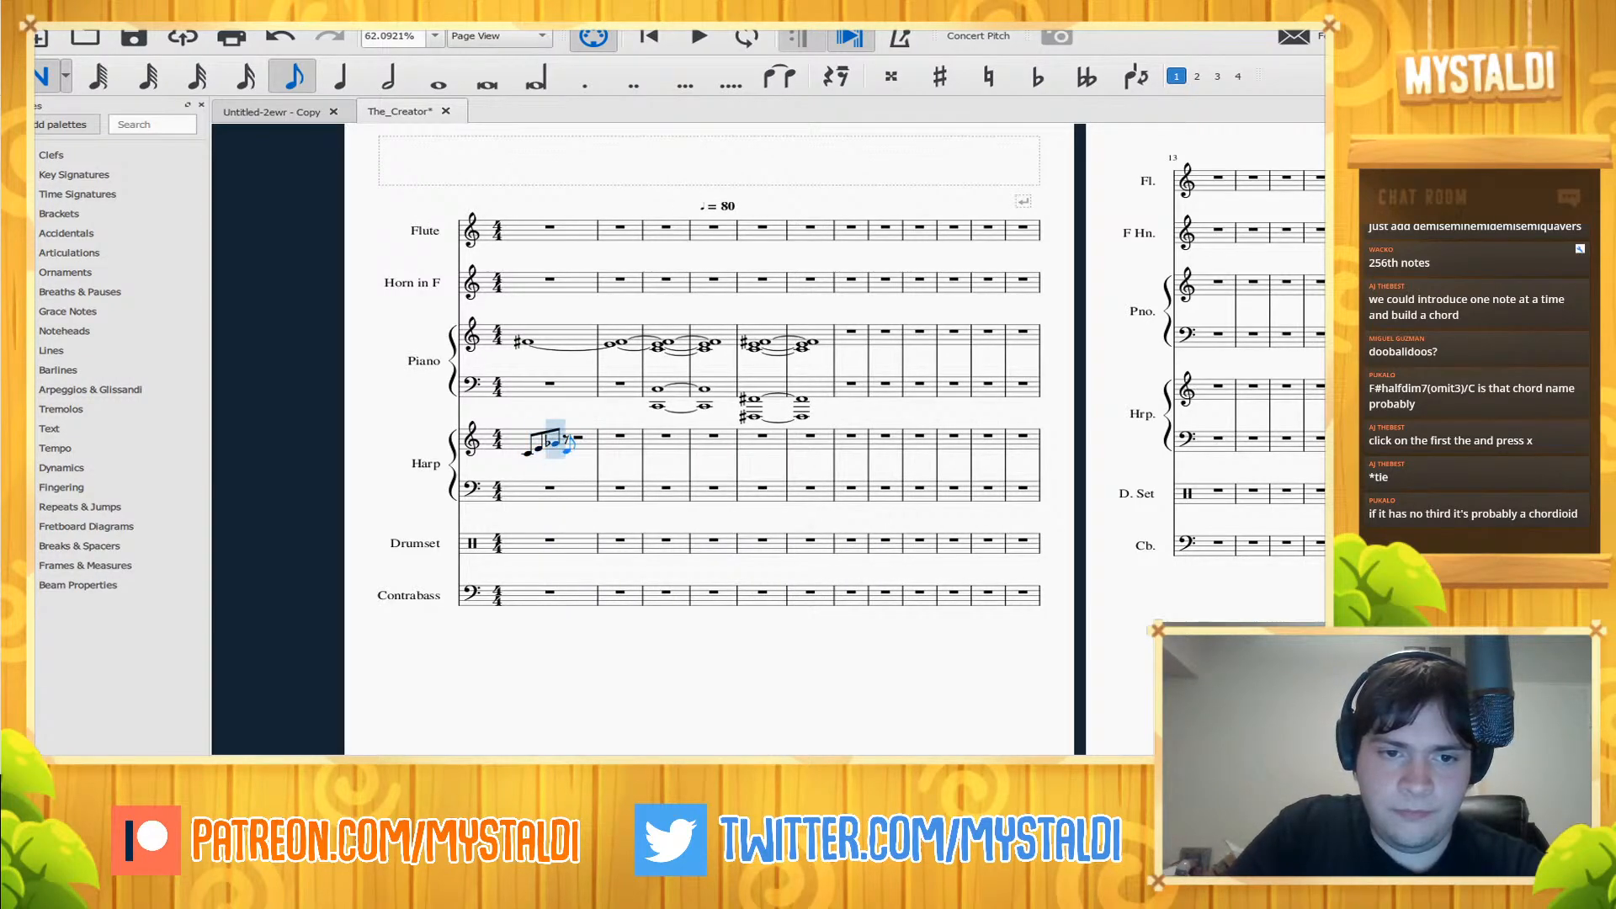
- Add four more eighth notes to the harp pattern in measure 1 and raise the last two in pitch
left_click(568, 446)
left_click(587, 452)
left_click(602, 446)
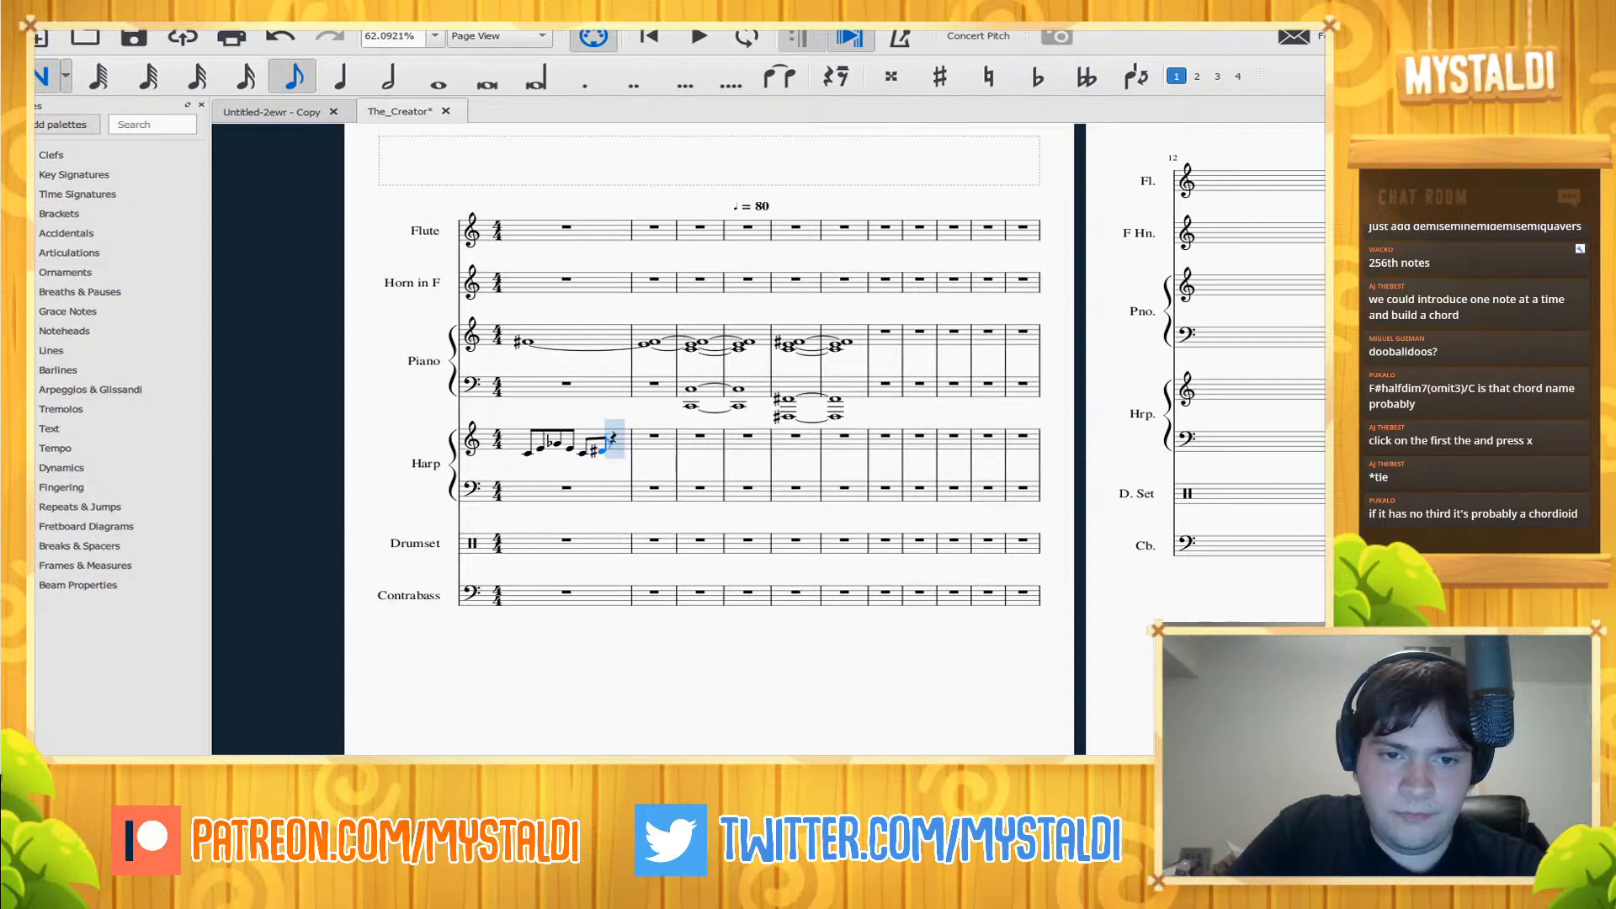
key("Up")
key("f")
key("Up")
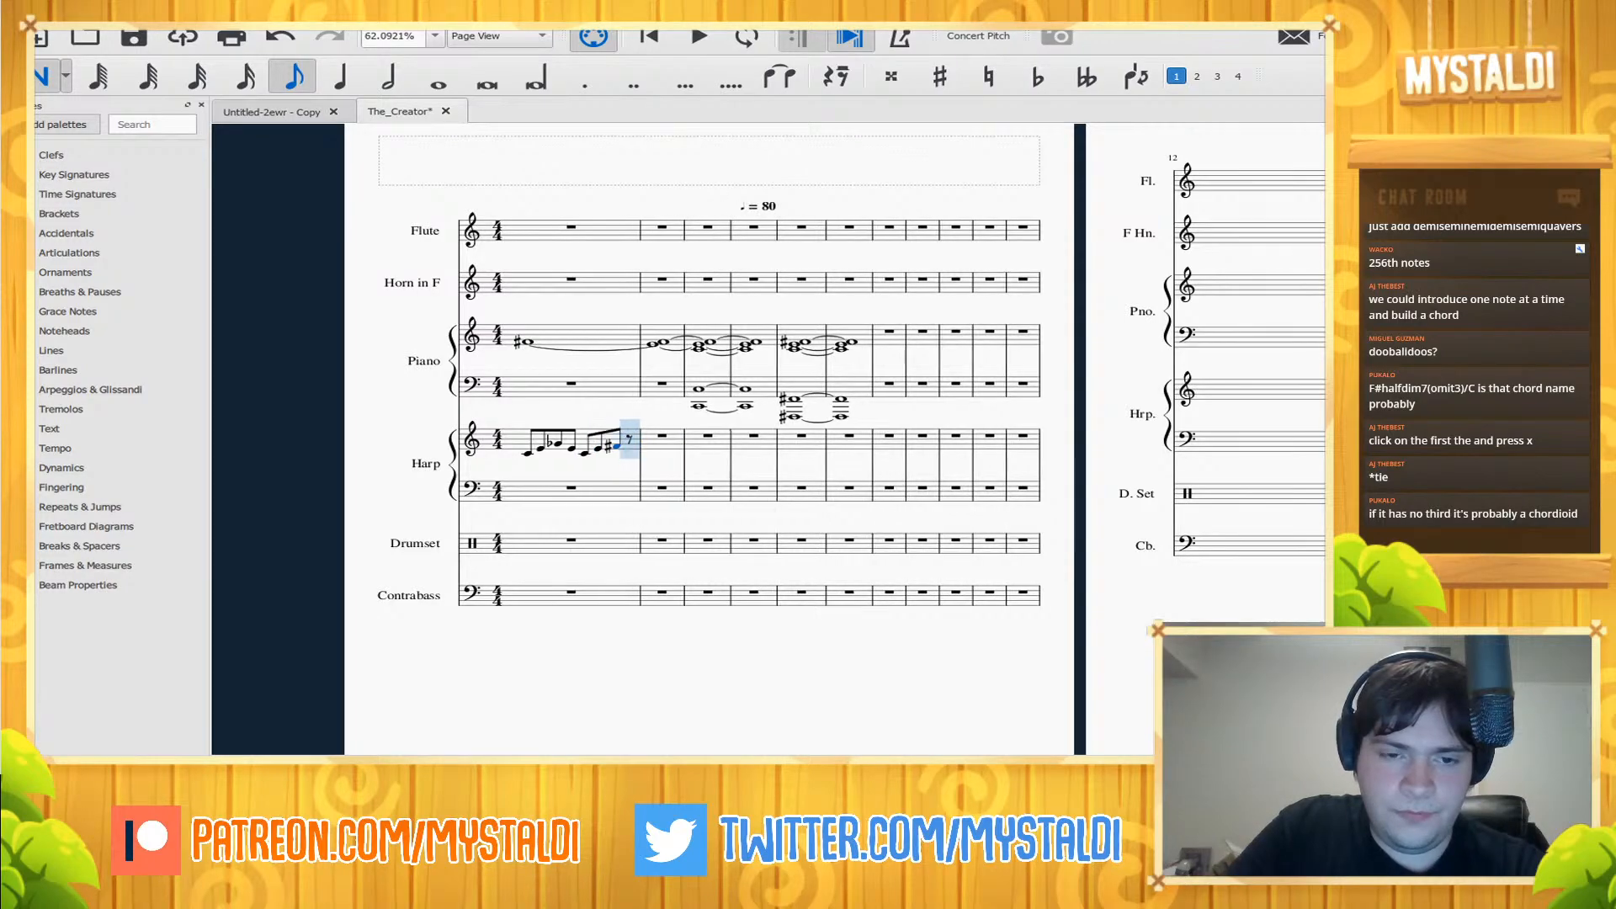
- Change the third harp eighth note in measure 1 to a sharpened note
key("Left")
key("Left")
key("Left")
key("Left")
key("Left")
key("Down")
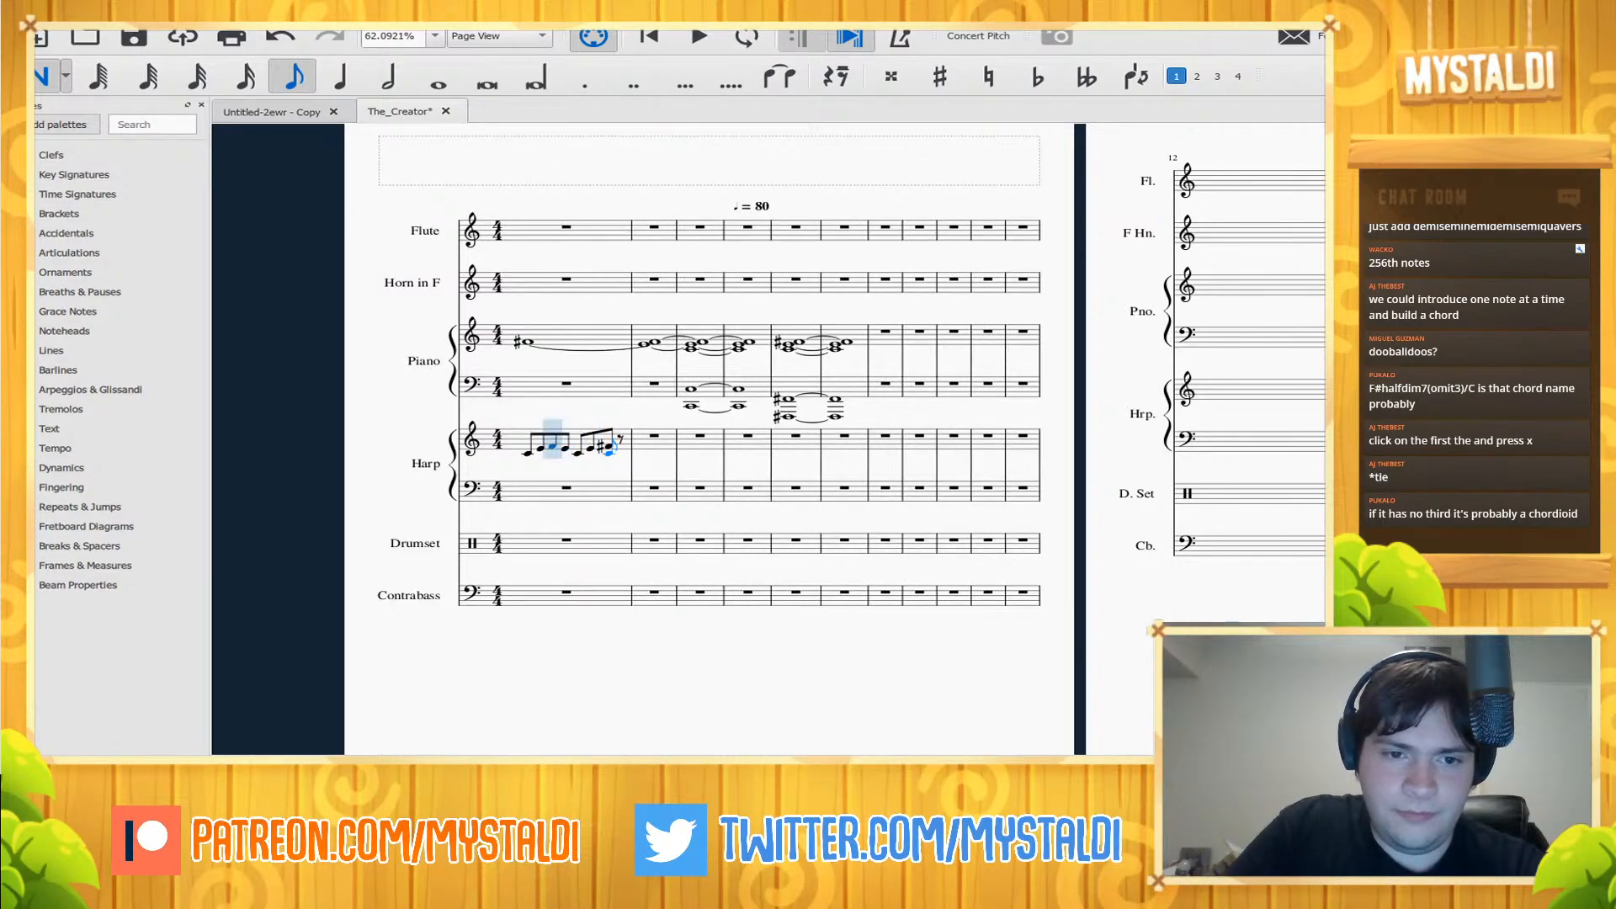
key("Up")
key("Left")
key("Left")
- Complete the harp's treble pattern in measure 1 with a final eighth note and leave note entry
key("Right")
key("Right")
key("Right")
key("Right")
key("Right")
key("Right")
key("Right")
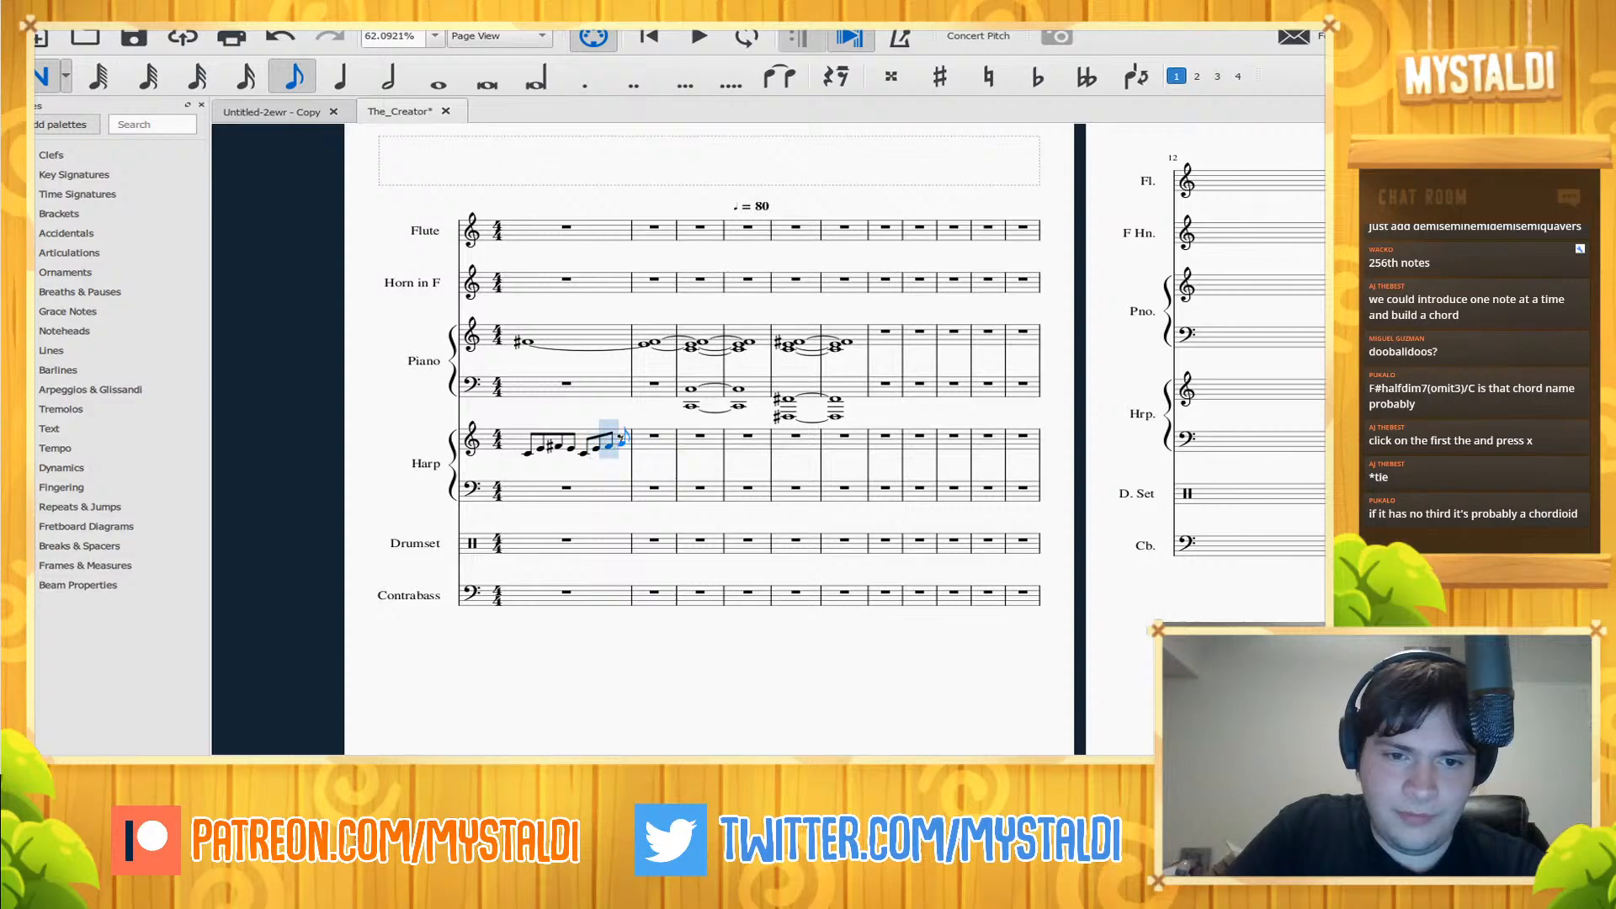
key("a")
key("Escape")
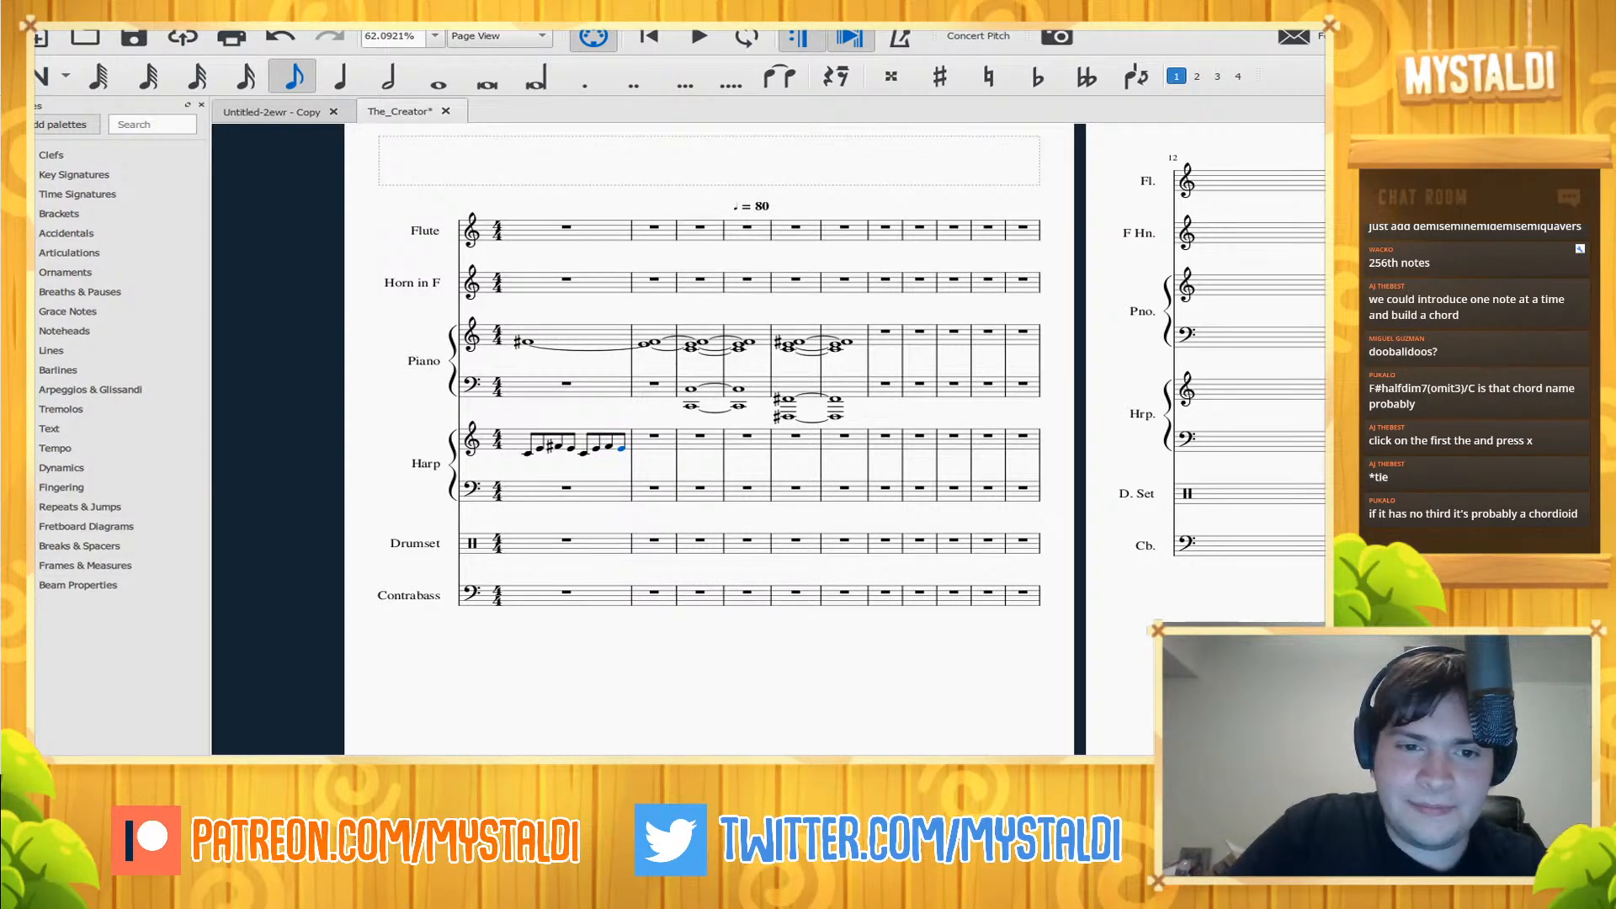
- Copy the harp's treble eighth-note pattern from measure 1 into measure 2
left_click(580, 440)
key("ctrl+c")
left_click(654, 435)
key("ctrl+v")
key("Escape")
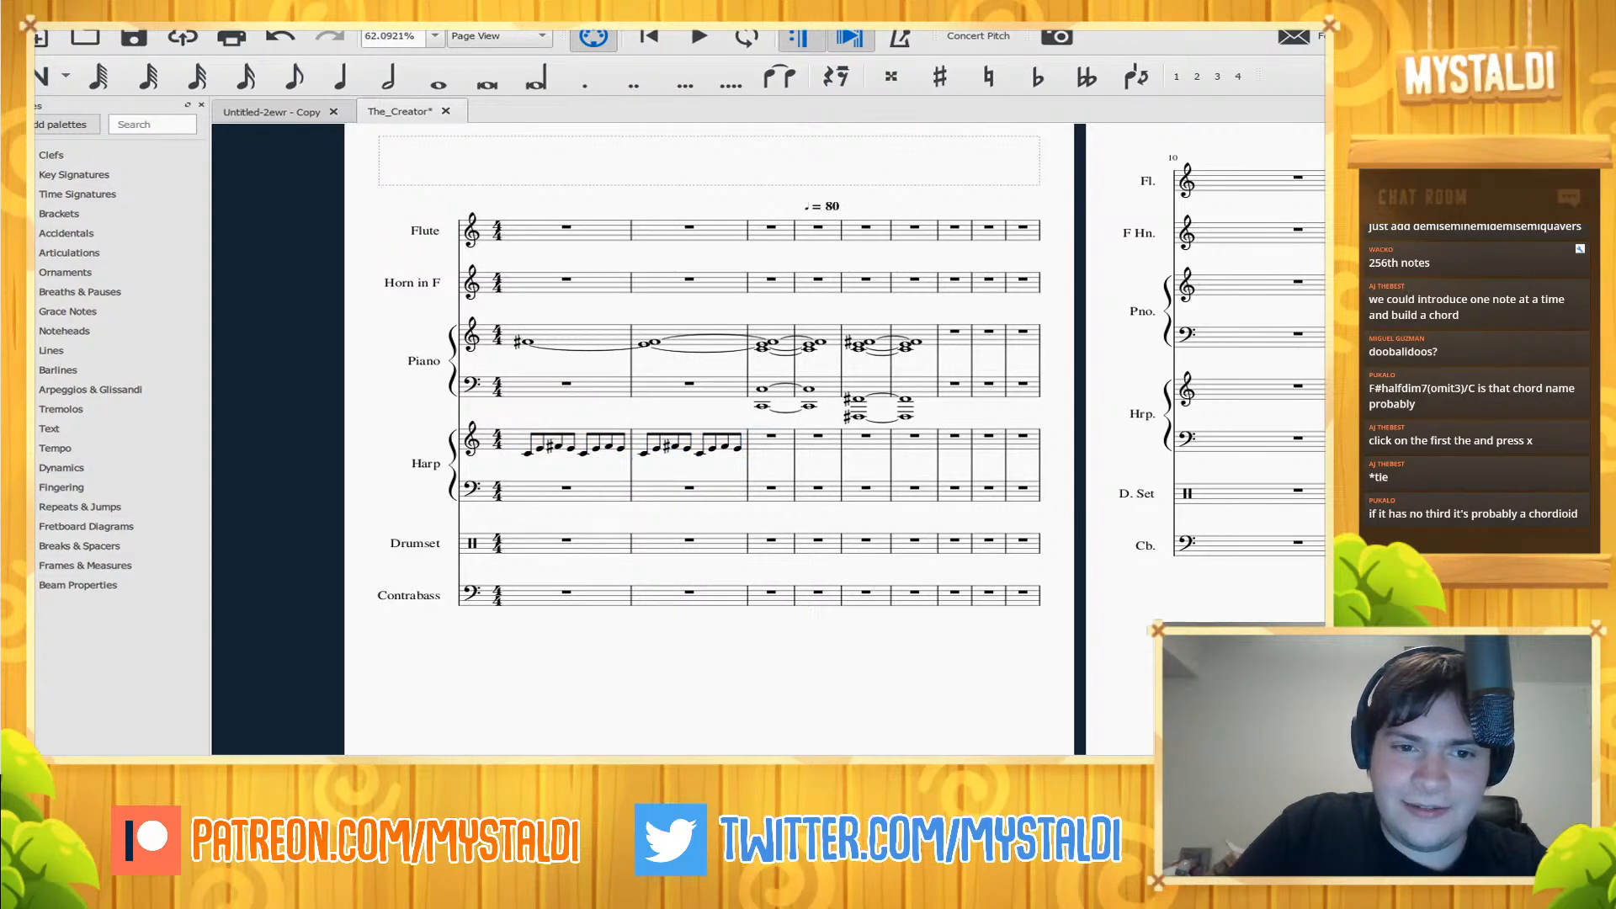
- Play back the opening measures with the tied piano notes and the harp pattern to hear them together
left_click(527, 342)
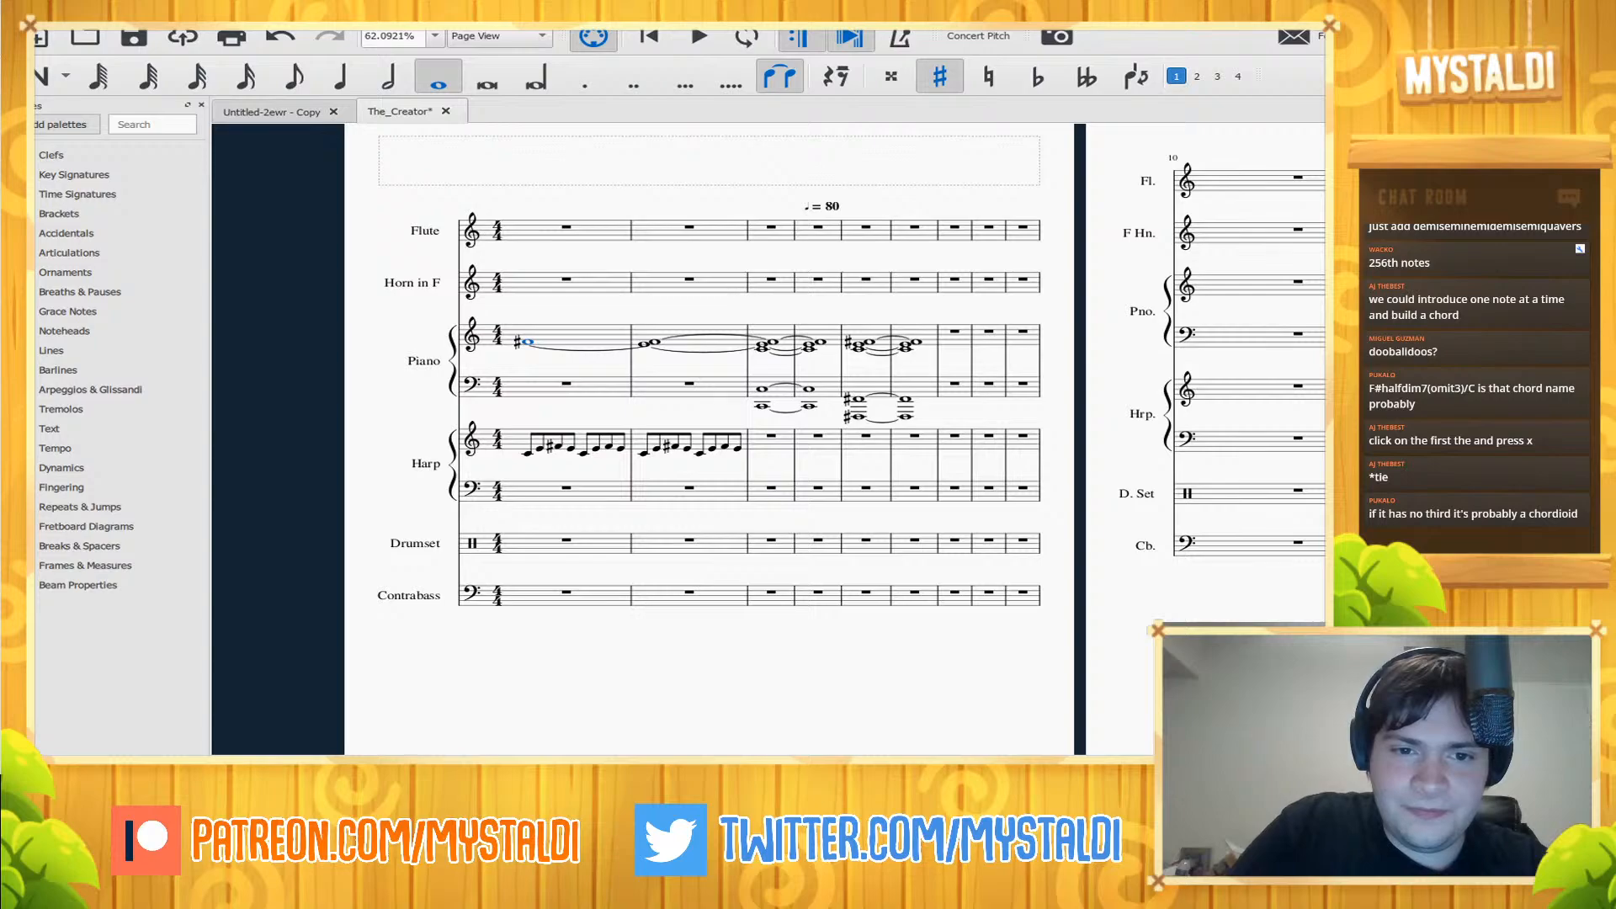
left_click(761, 406)
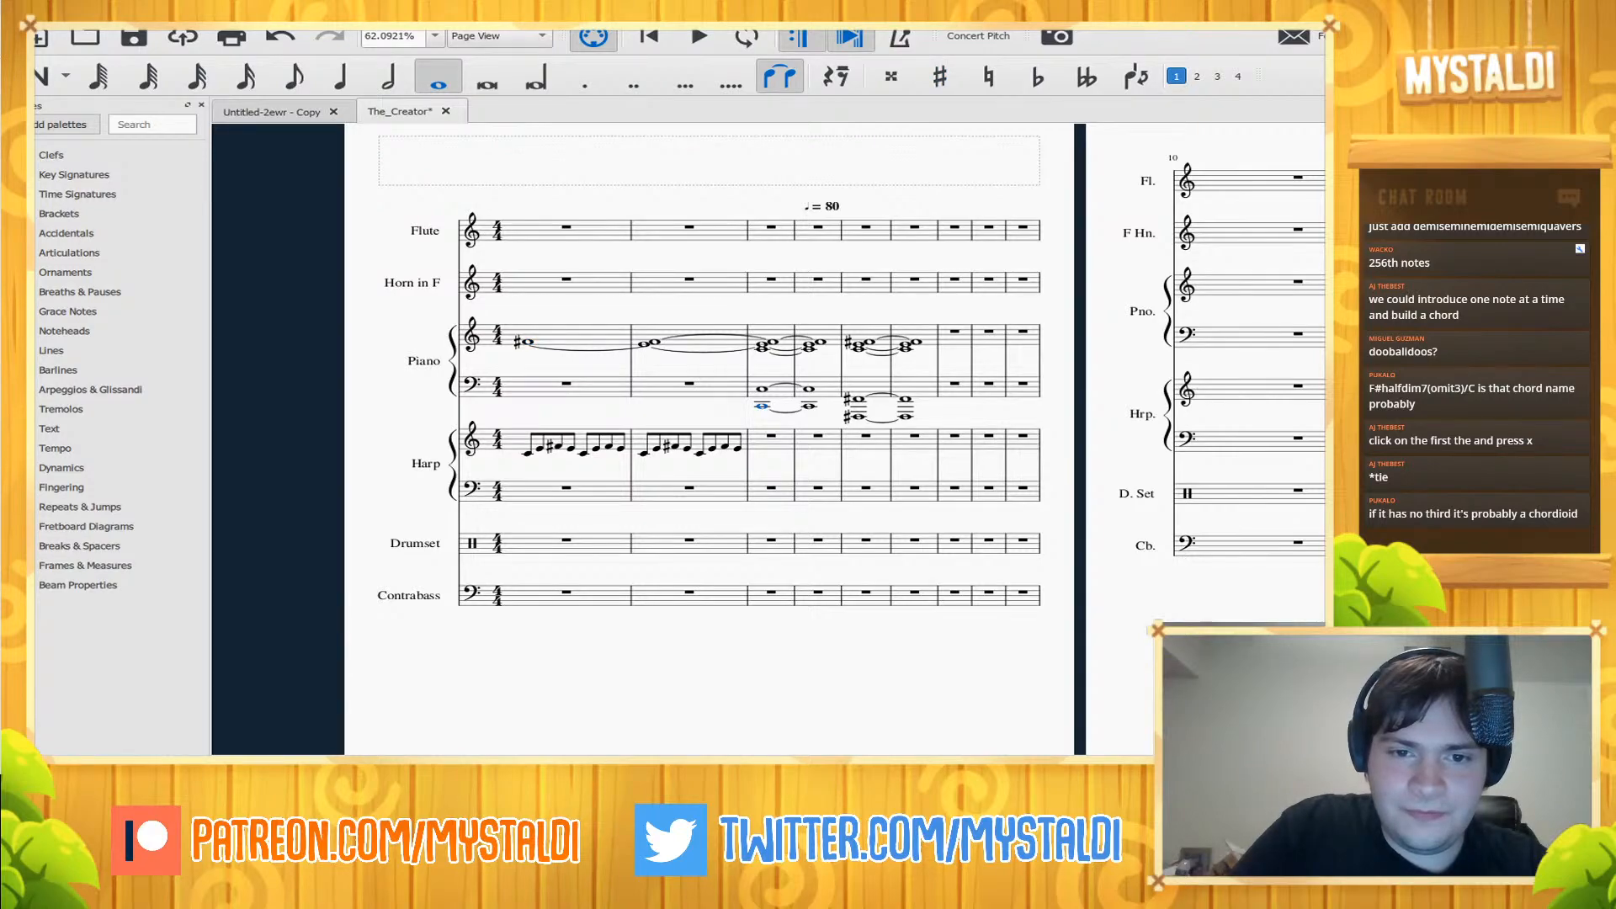
left_click(772, 342)
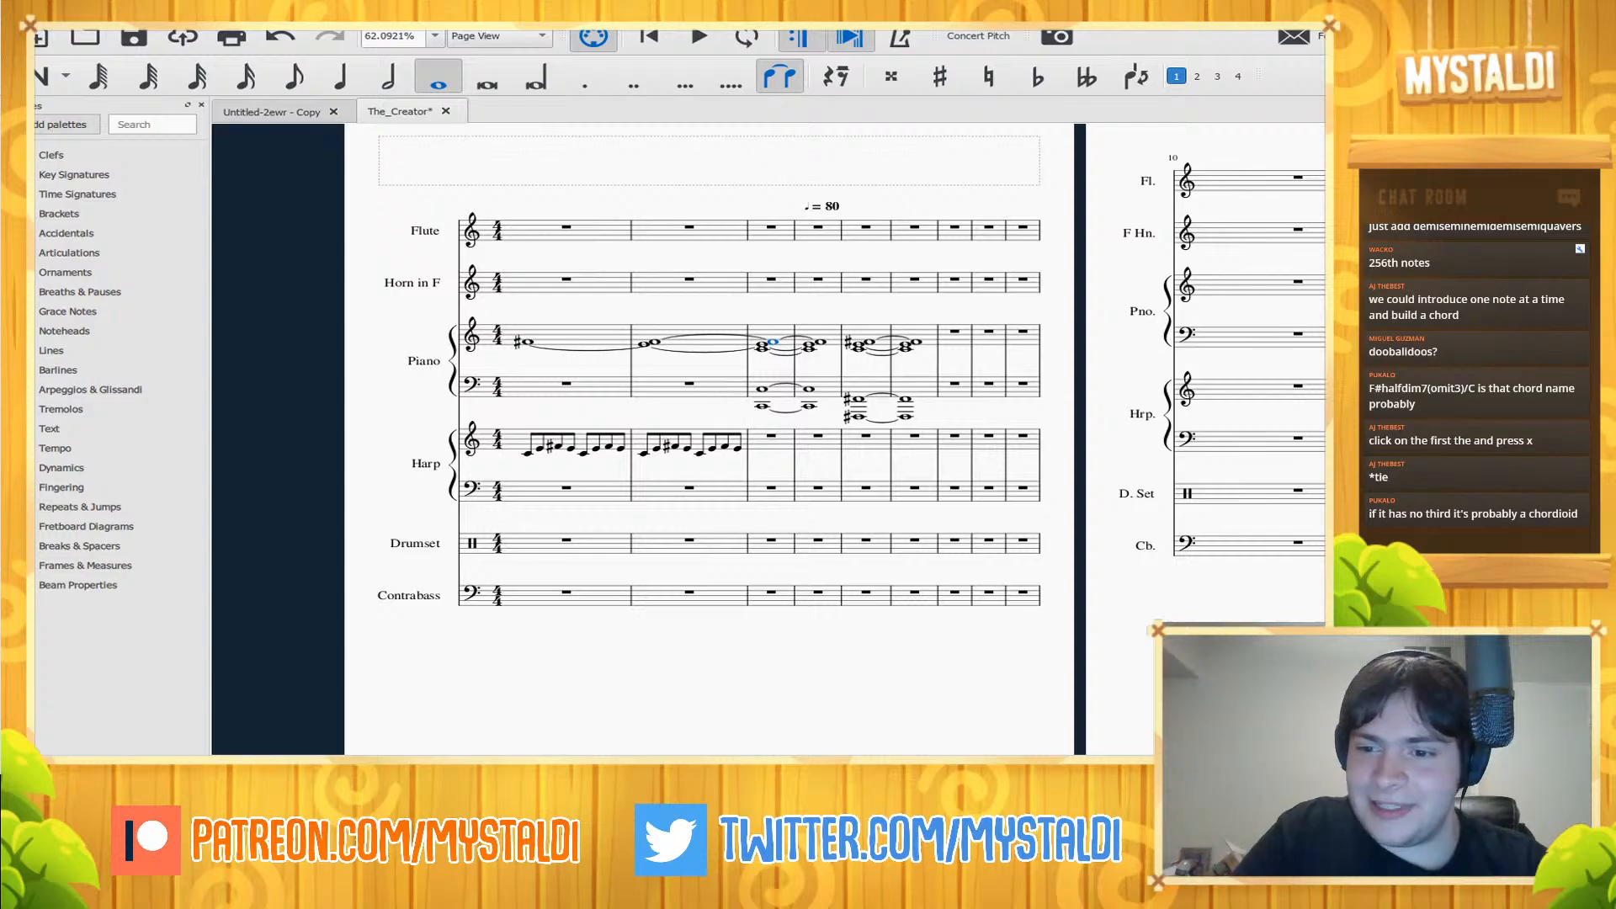
key("space")
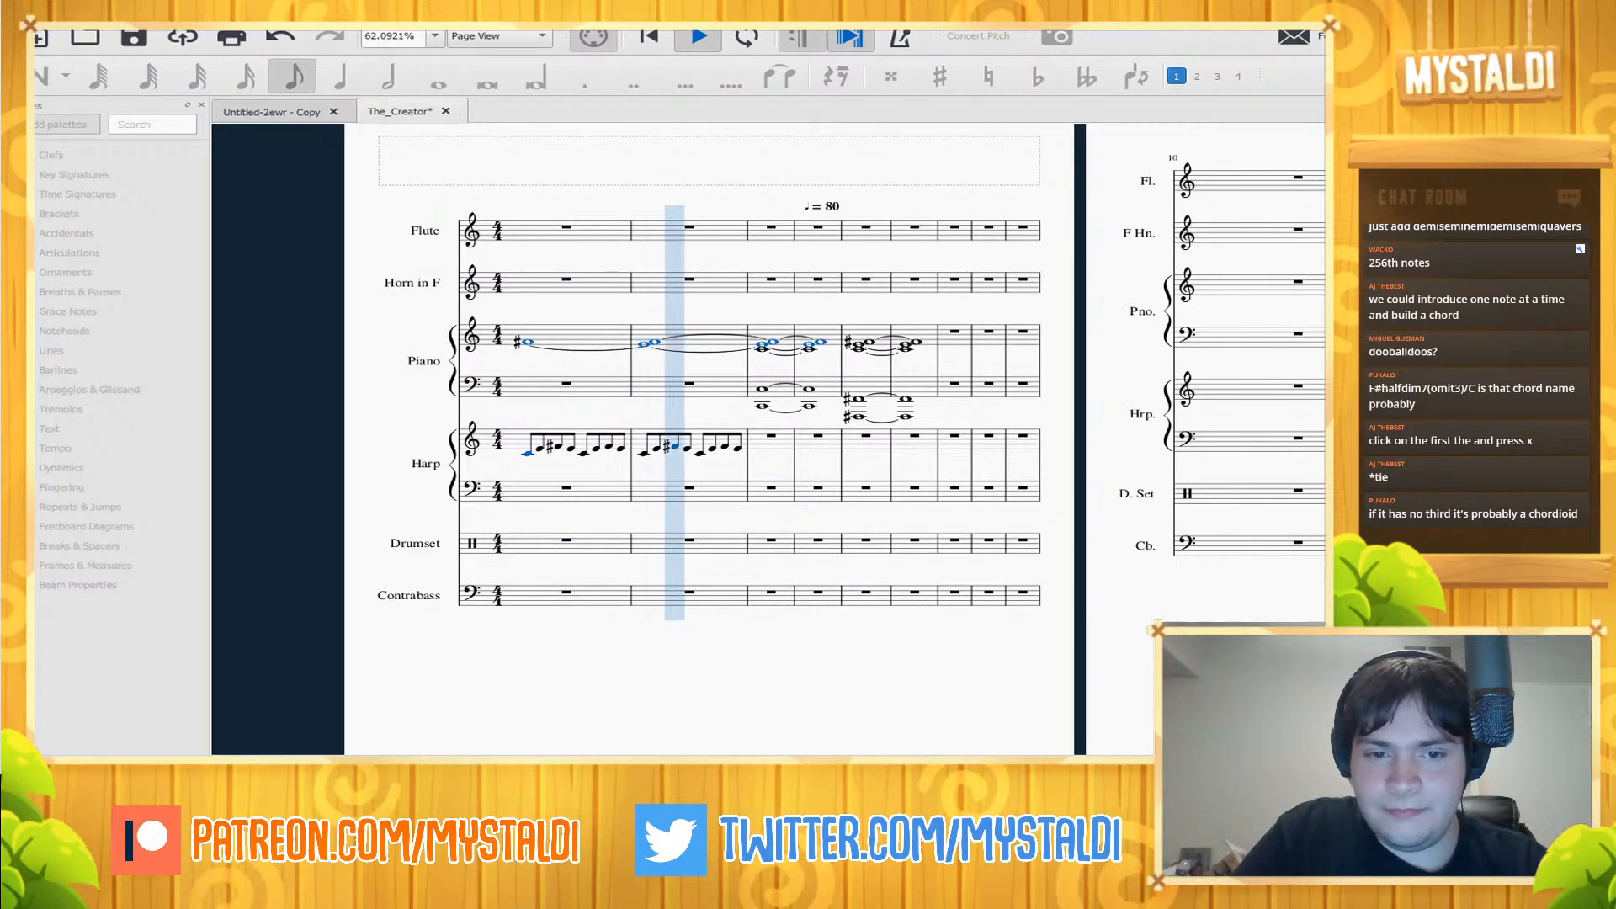
key("space")
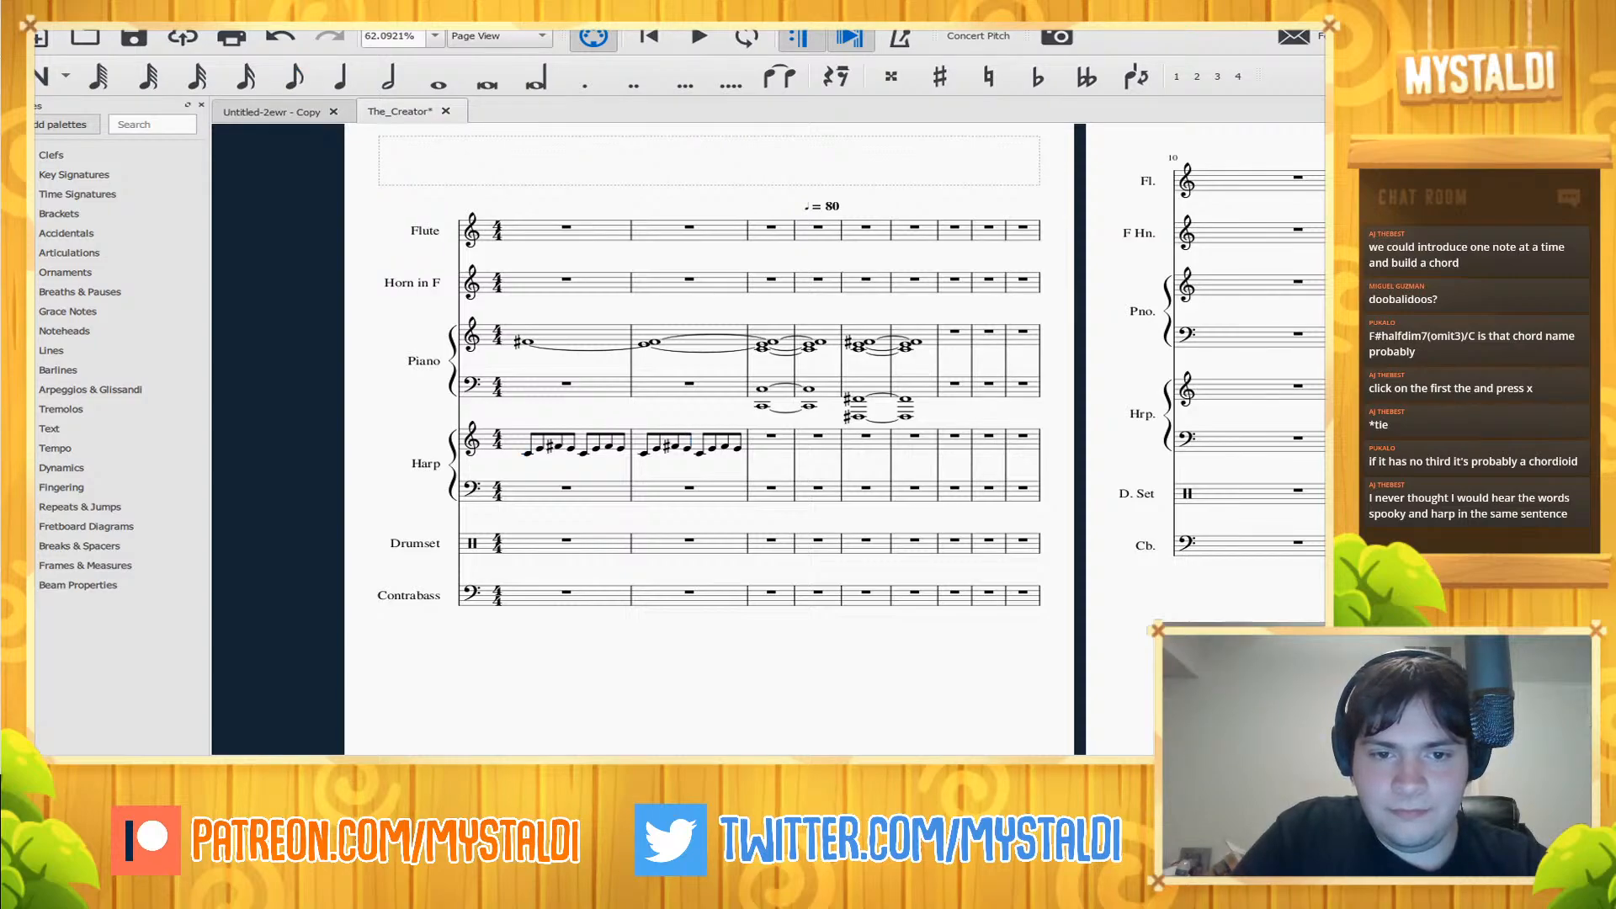
- Insert four empty measures before measure 3
left_click(689, 454)
left_click(761, 343)
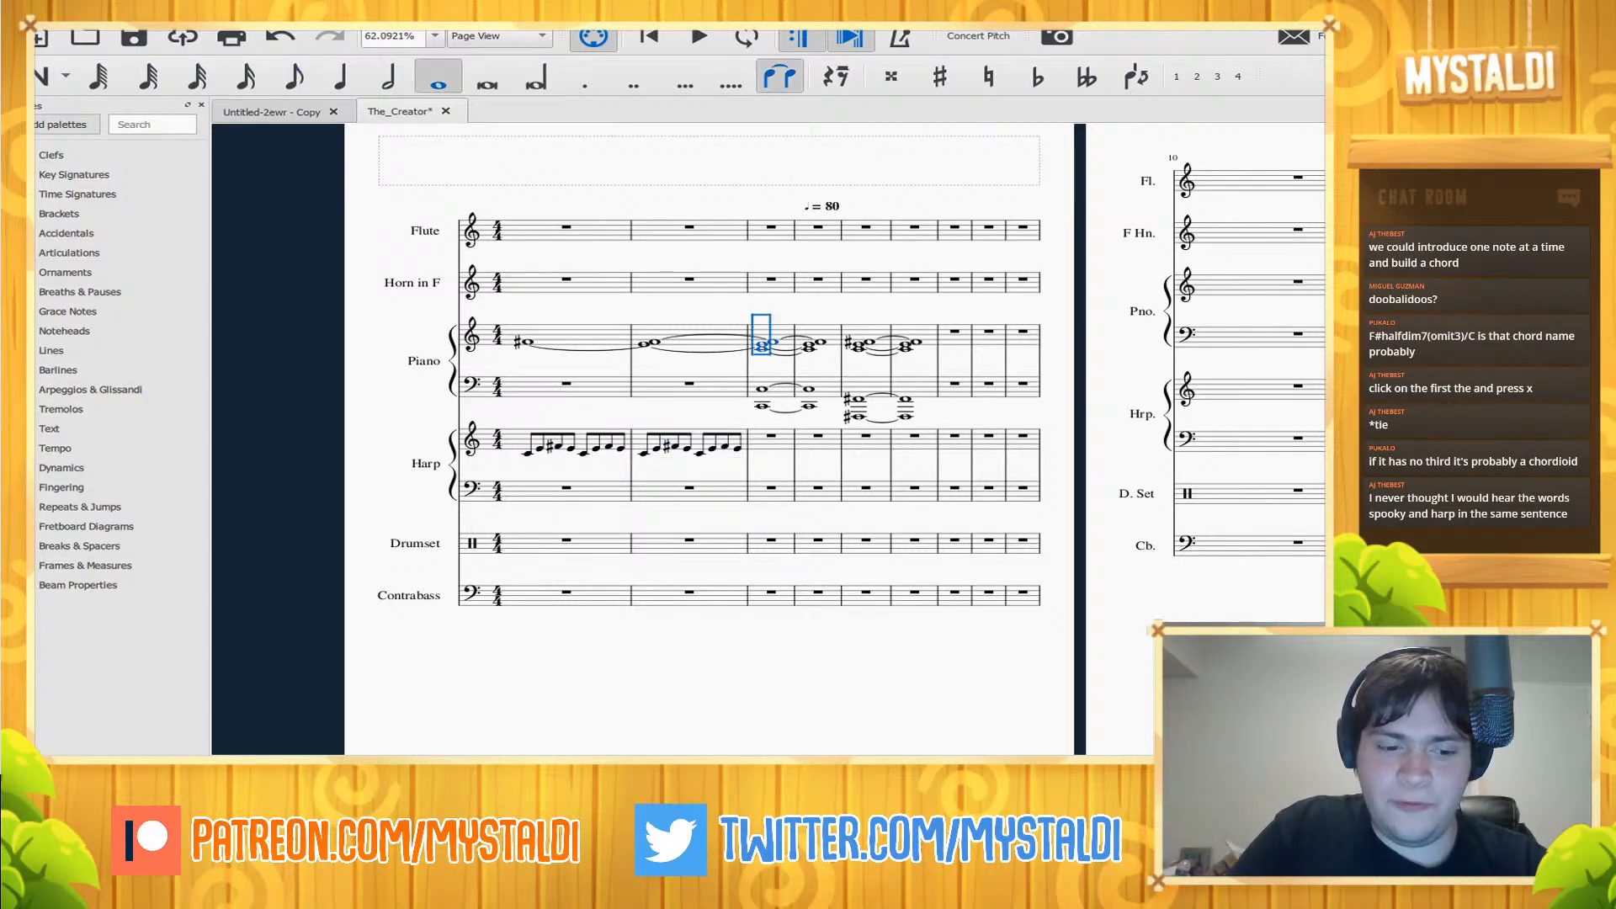
key("Insert")
key("Insert")
key("Insert")
key("Insert")
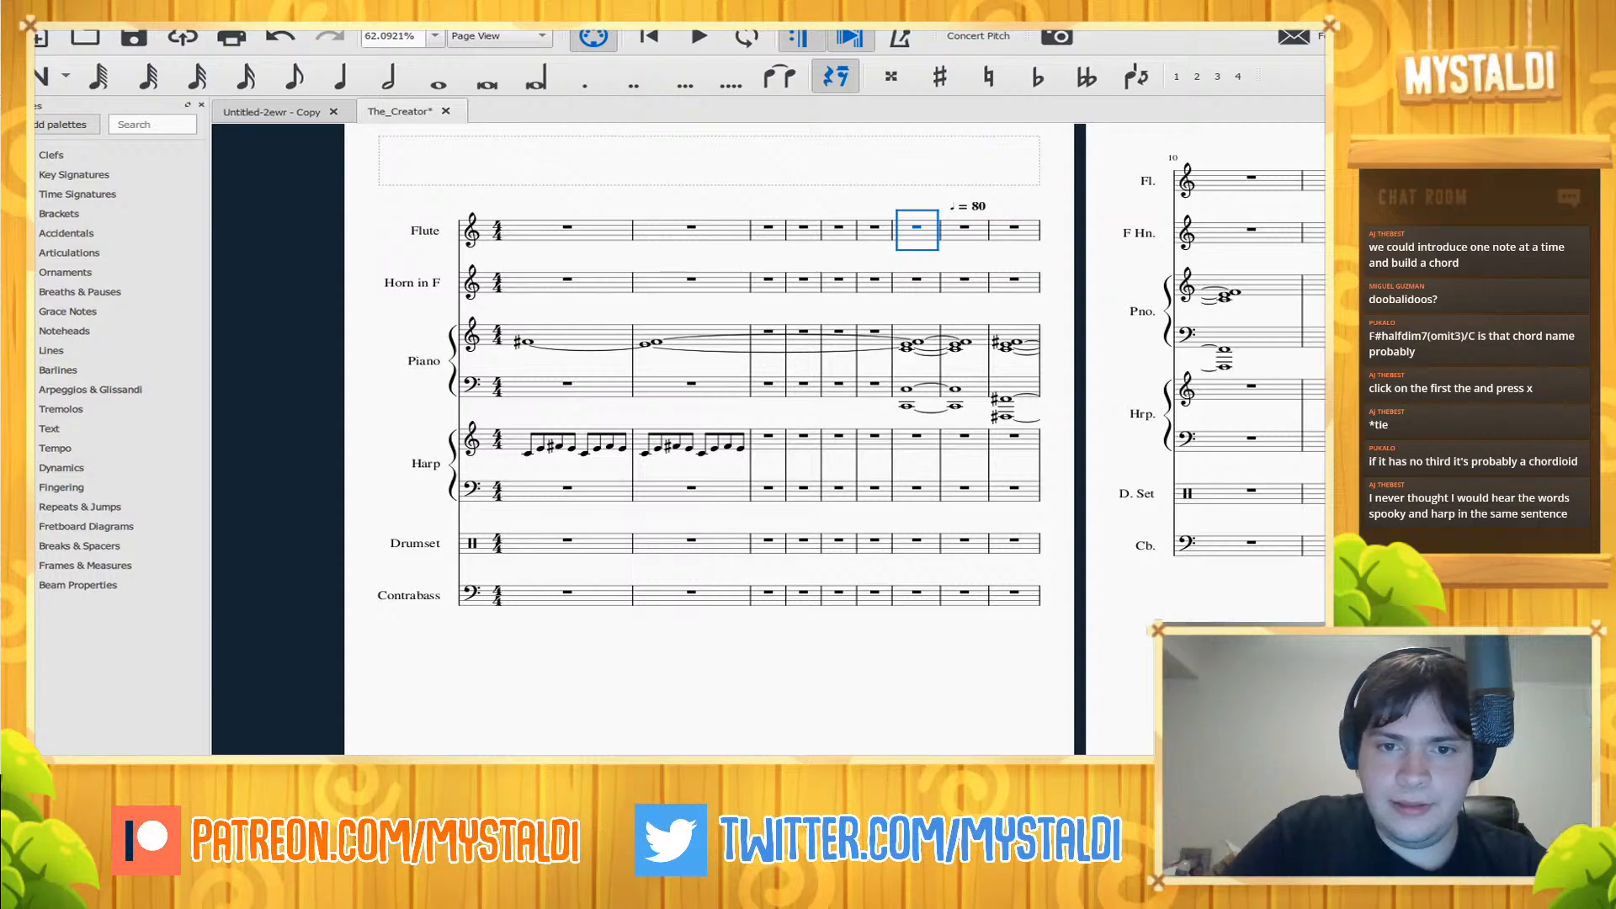
- Delete both long piano ties that stretch from measure 2 across the empty measures
left_click(803, 331)
left_click(775, 347)
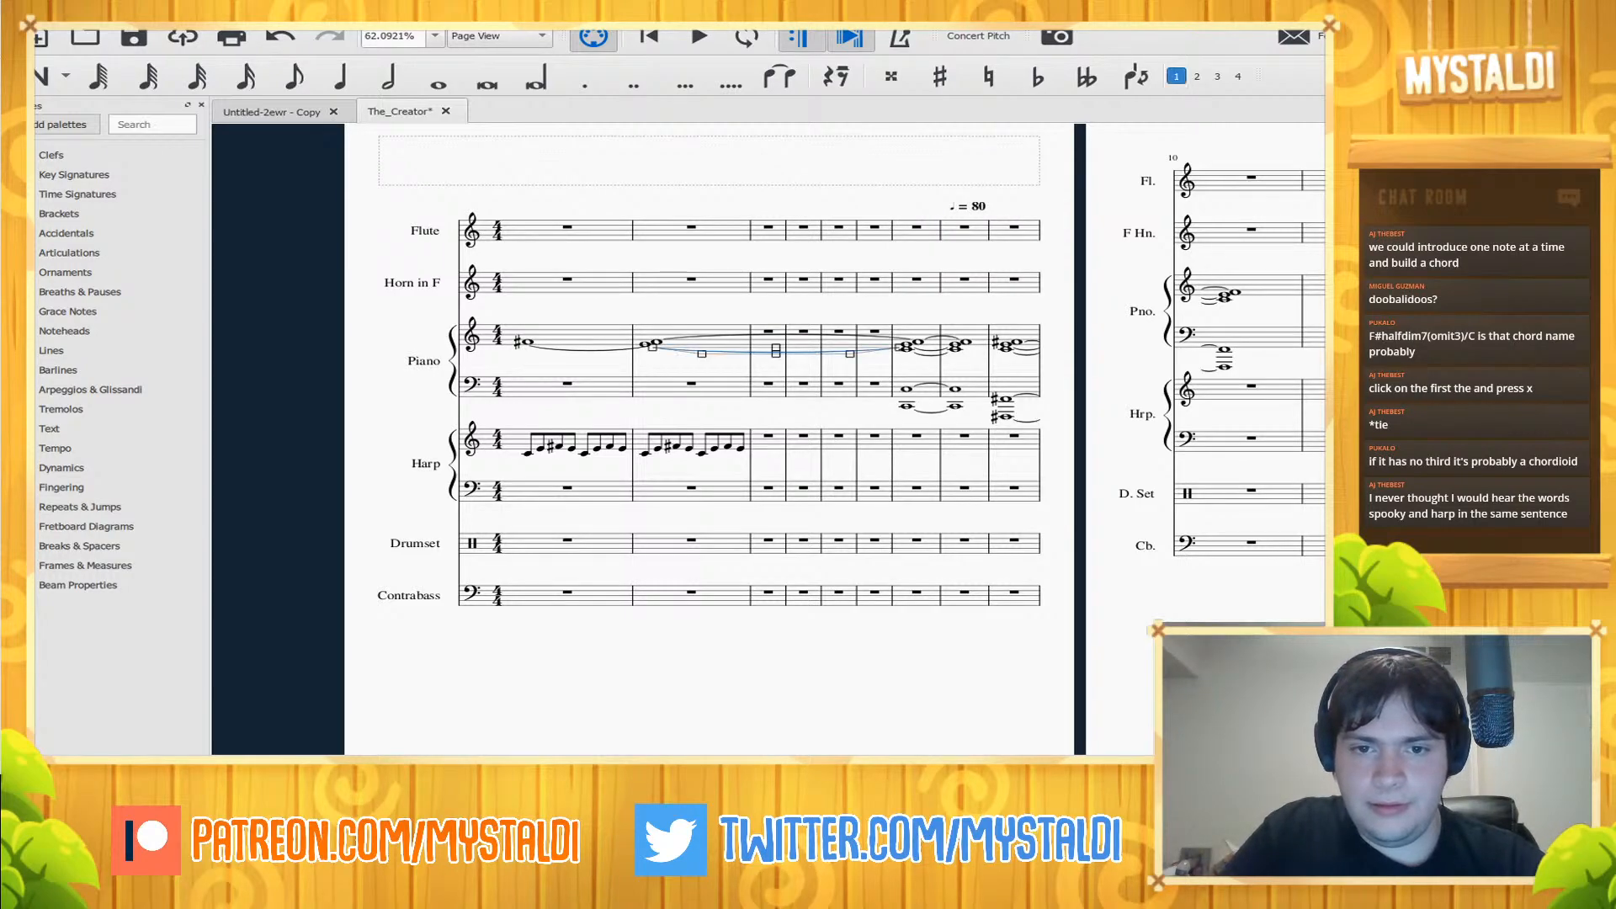
key("Delete")
left_click(779, 335)
key("Delete")
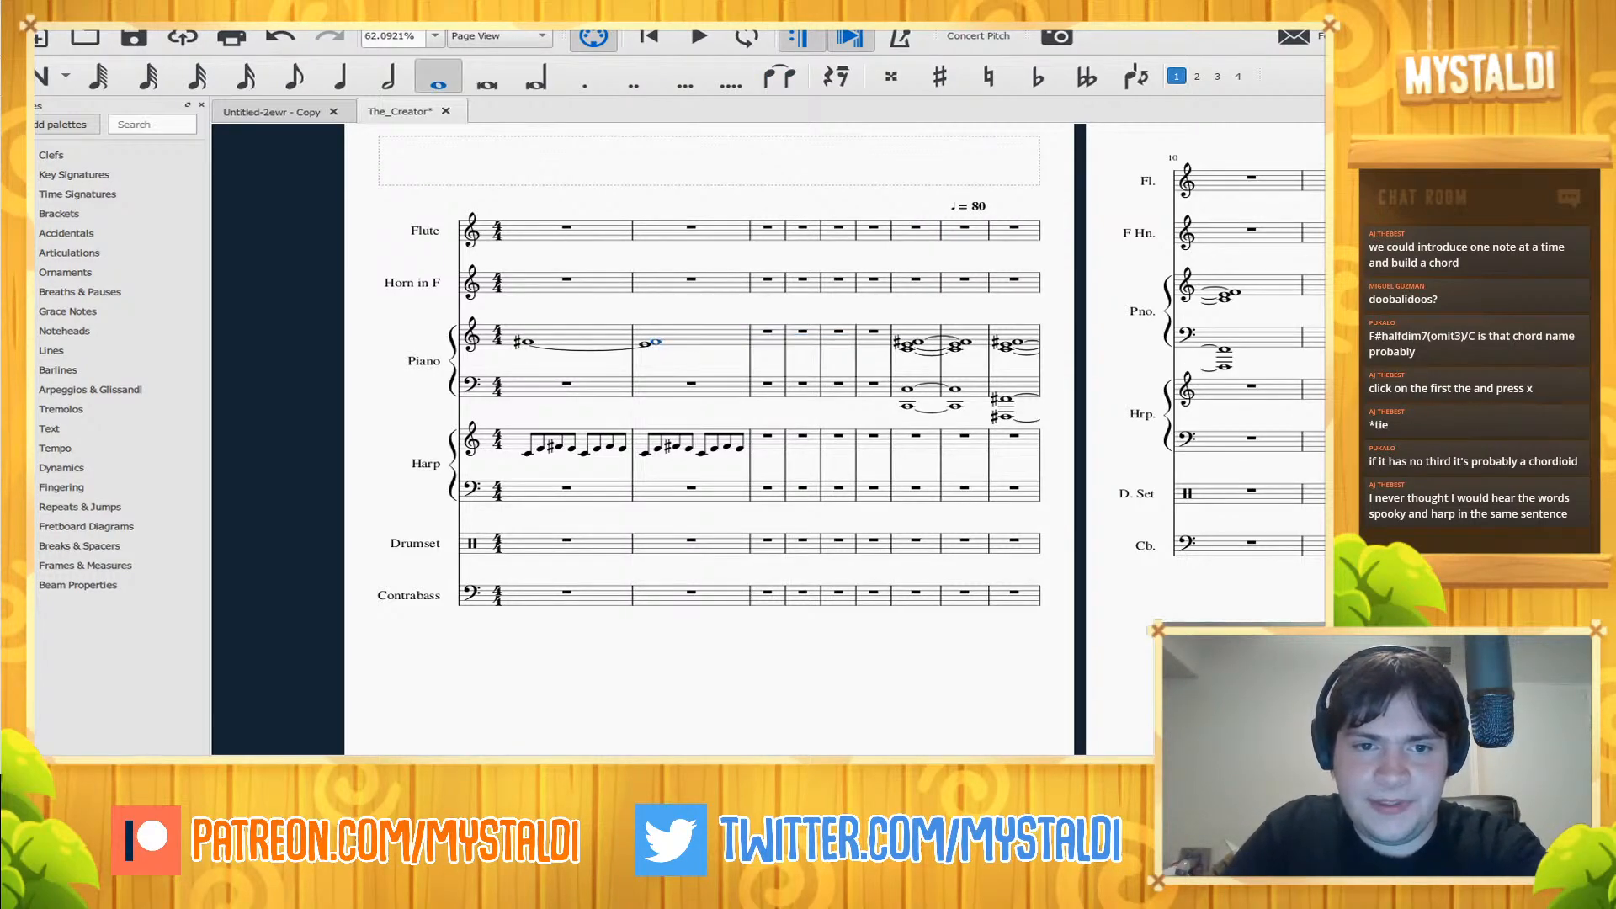
- Enter a three-note whole-note chord with a sharpened top note in the piano treble staff at measure 3
left_click(644, 344)
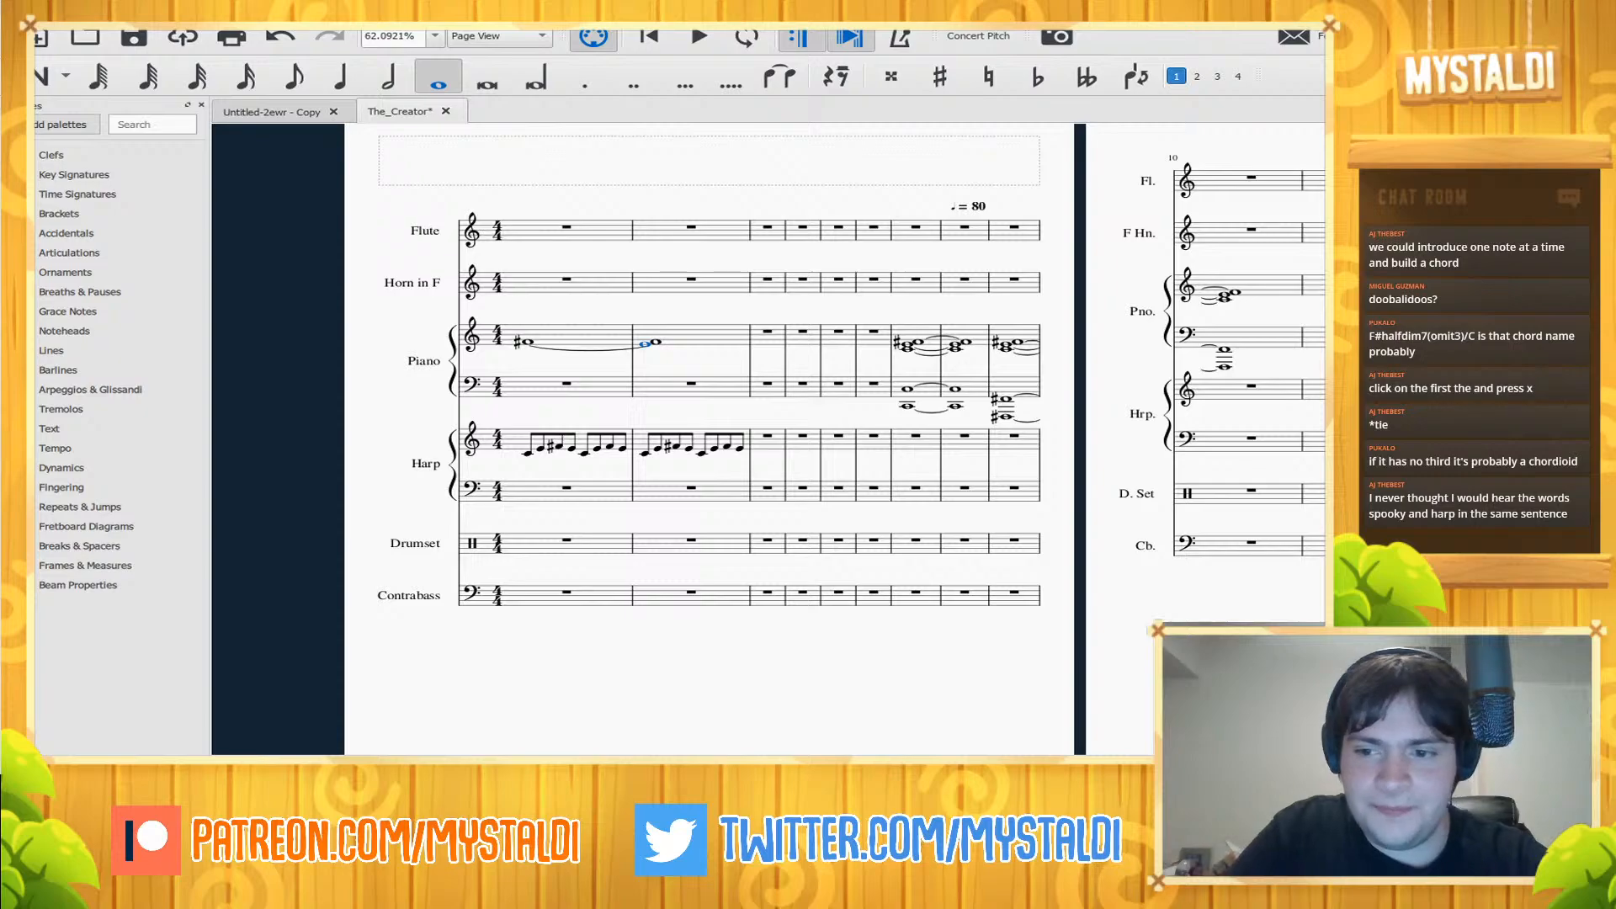
key("n")
key("alt+3")
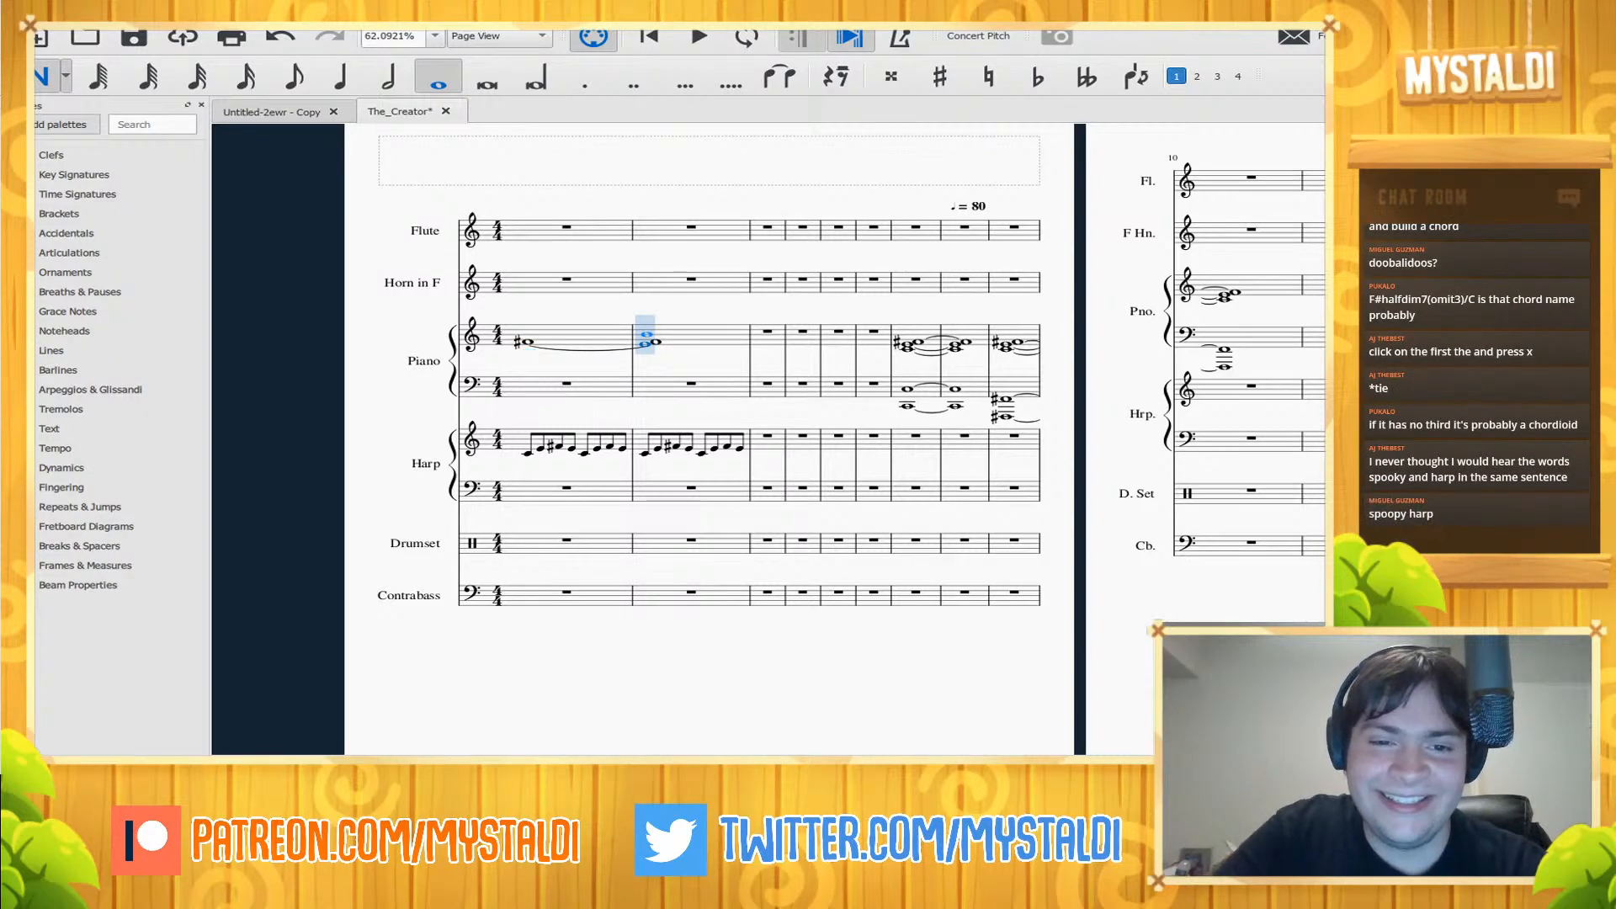
left_click(762, 343)
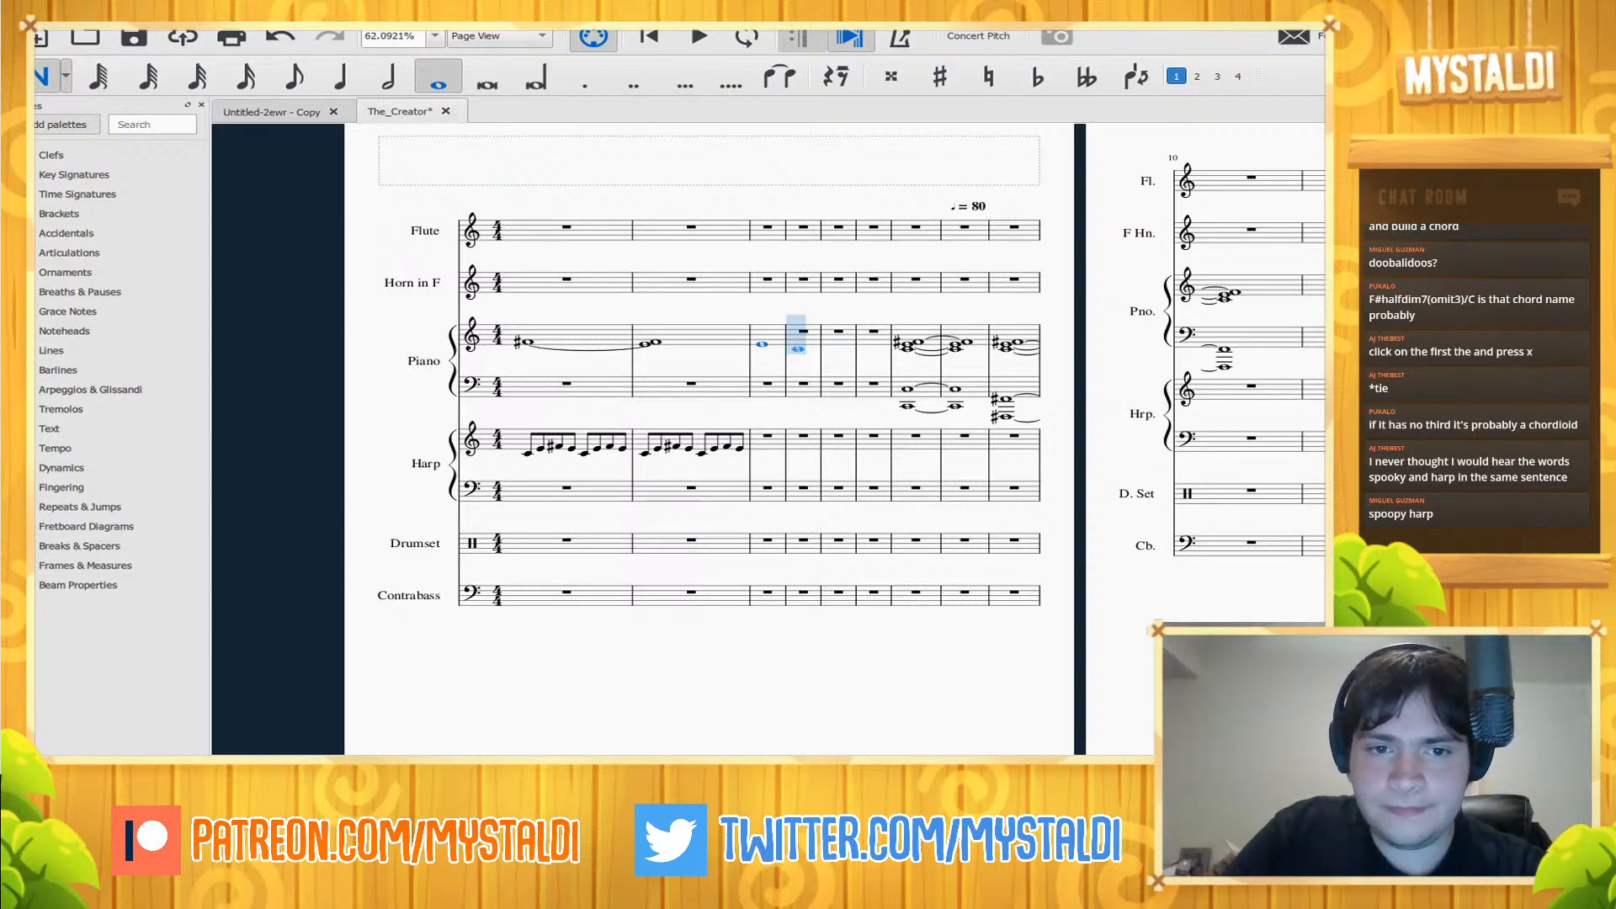
left_click(763, 338, "shift")
key("Down")
key("Up")
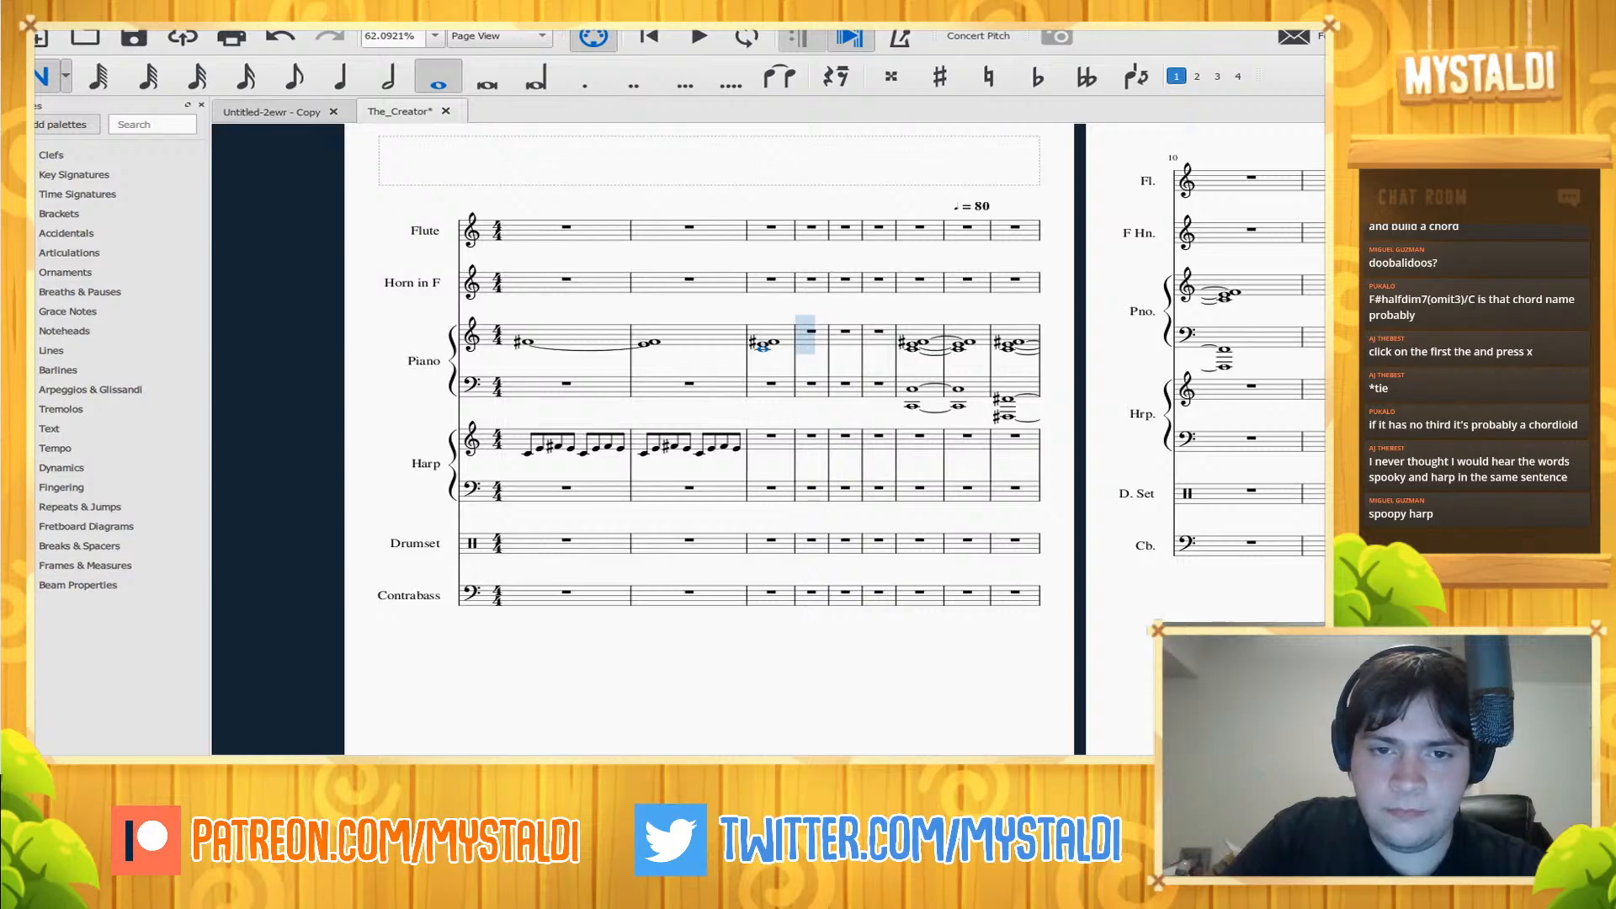
- Enter a four-note whole-note chord in piano treble measure 4, with a sharpened top note and a flattened lowest note
key("g")
key("Down")
key("alt+3")
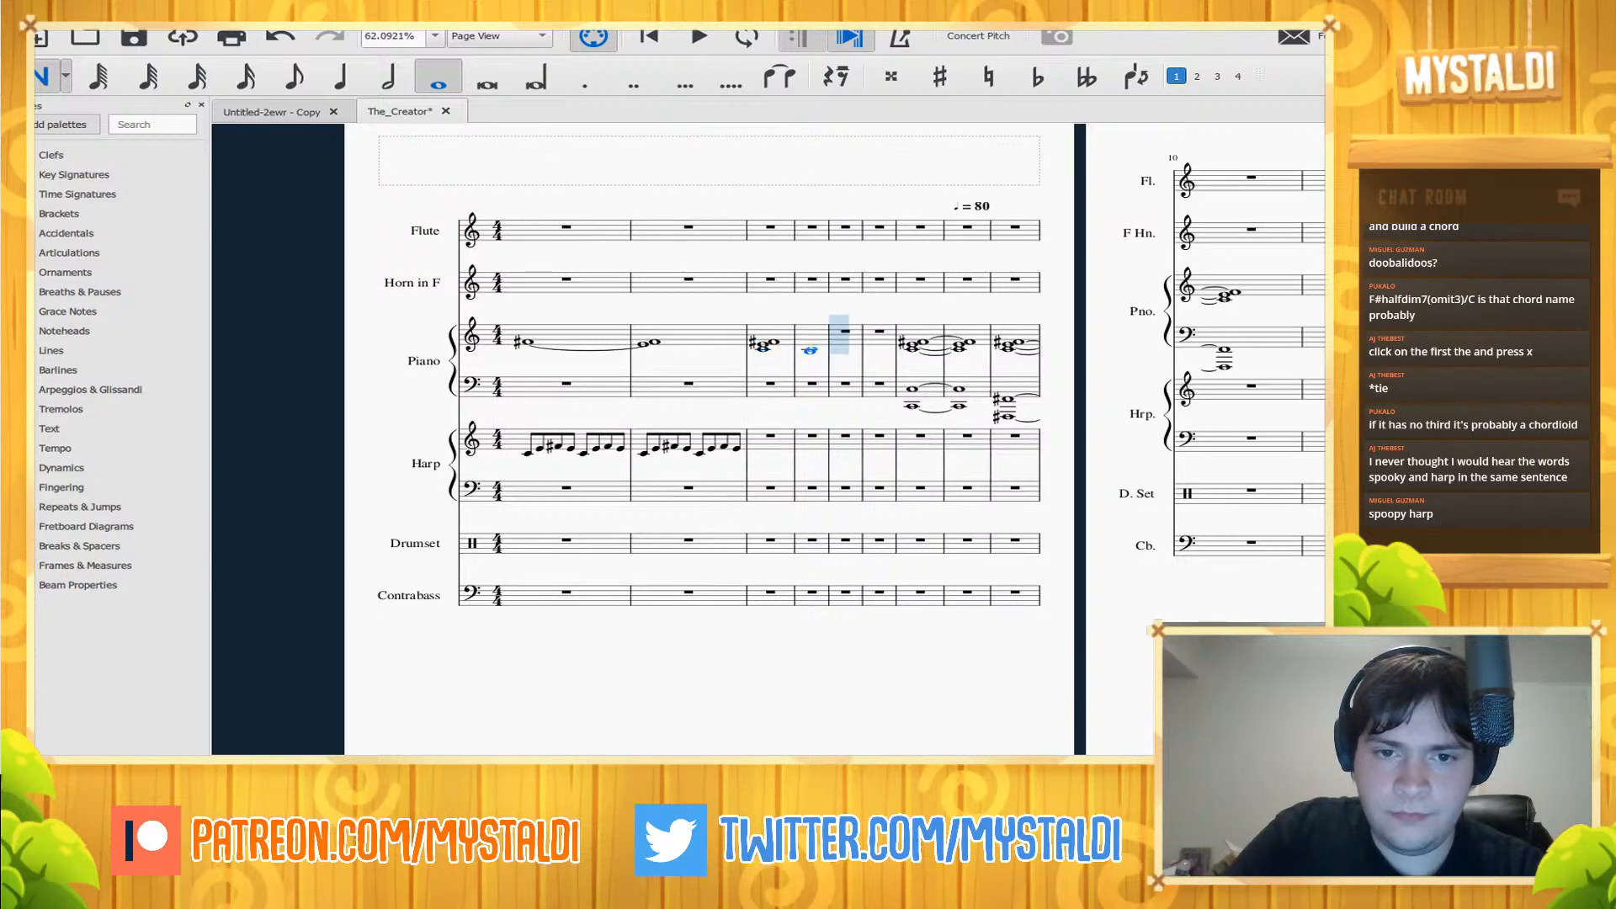
left_click(813, 349)
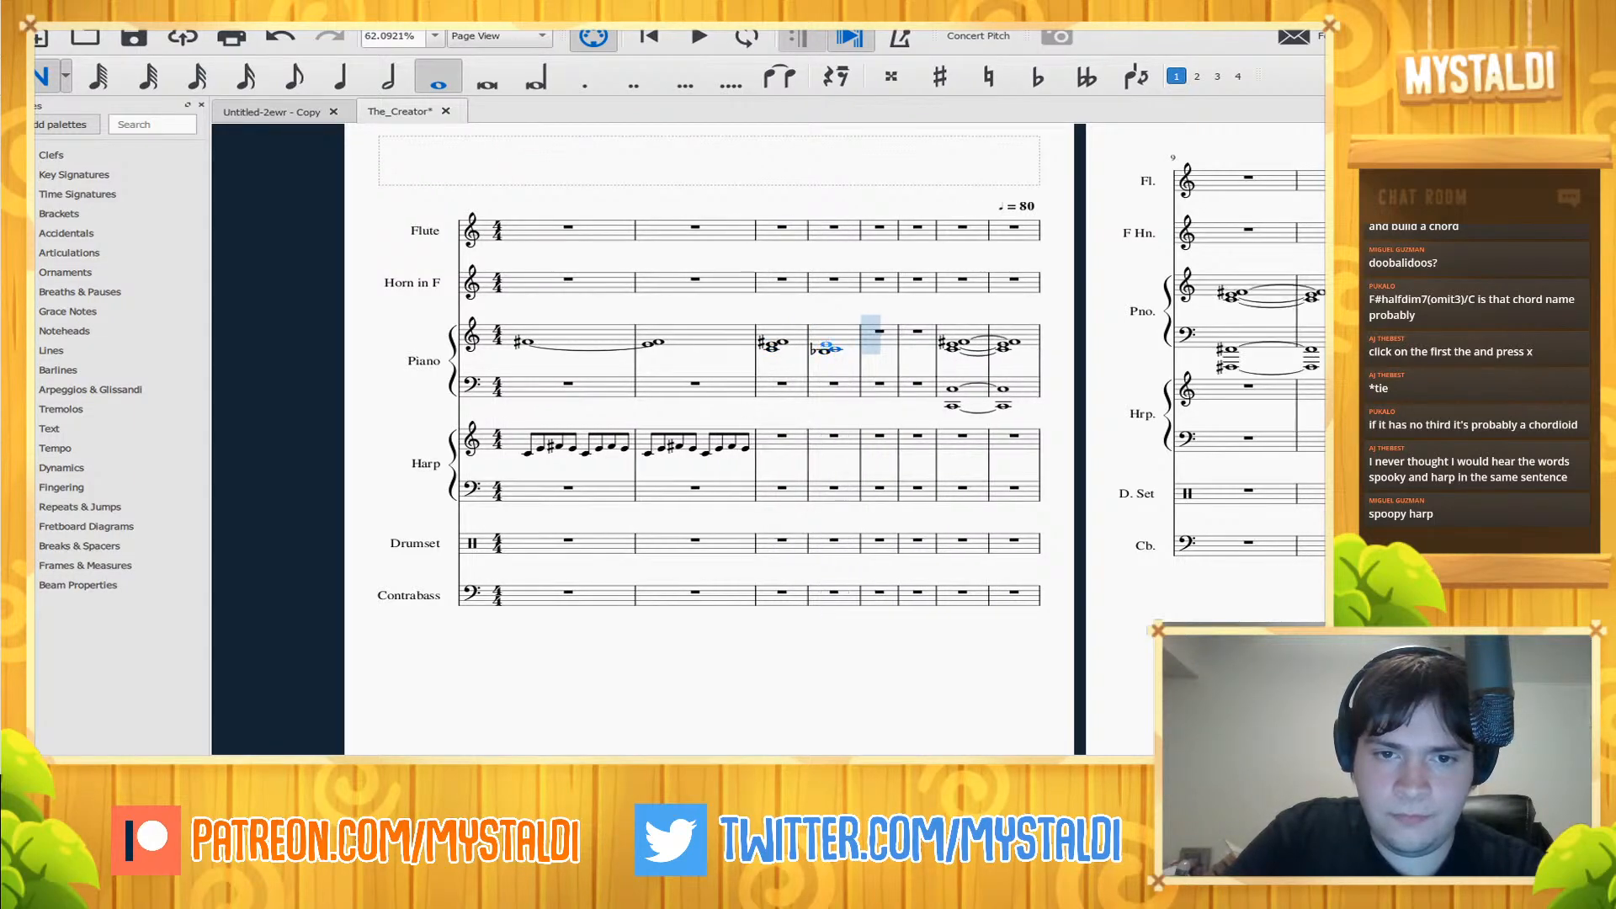
left_click(824, 344)
key("shift+f")
key("Up")
key("Left")
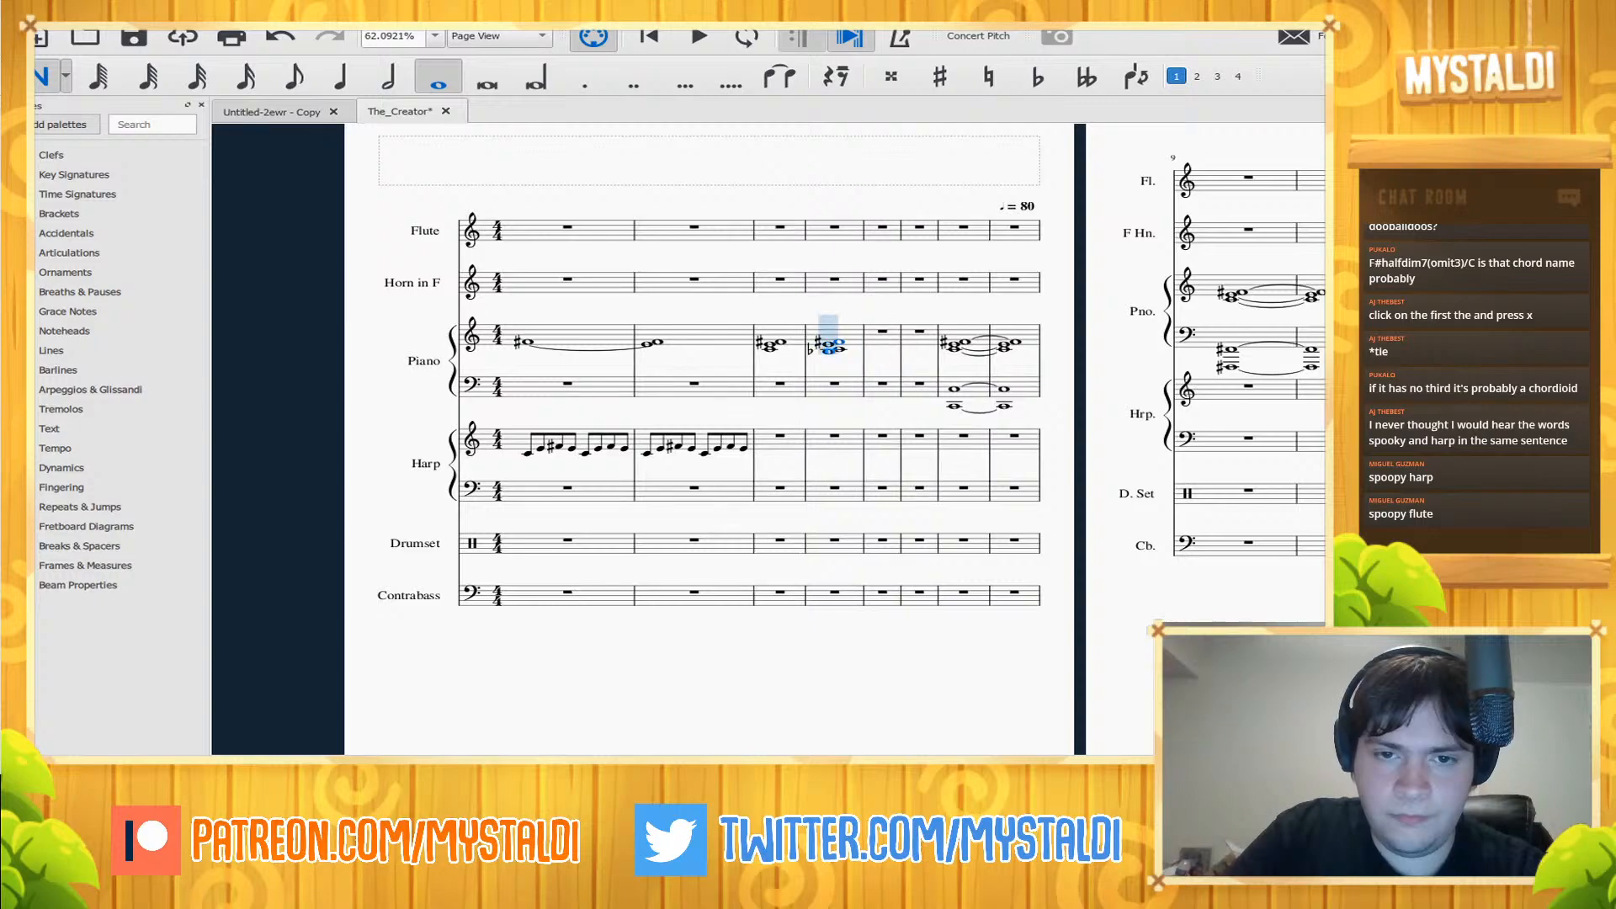
- Leave note entry and play the piano chords in measures 4 and 7 to compare them
key("space")
key("space")
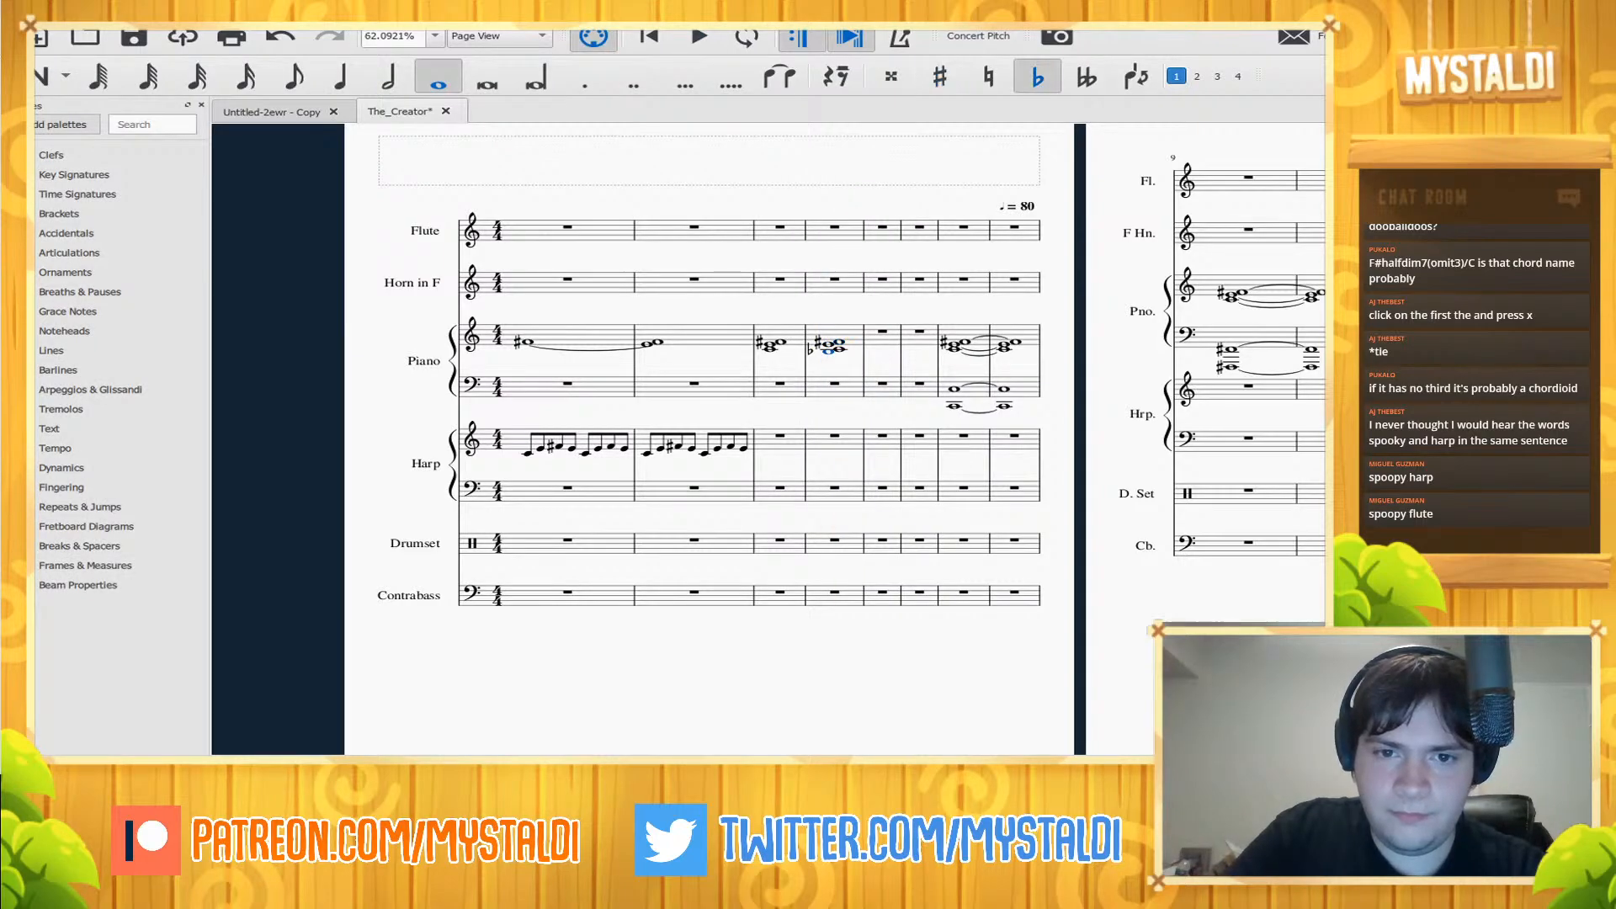
left_click(954, 406)
key("space")
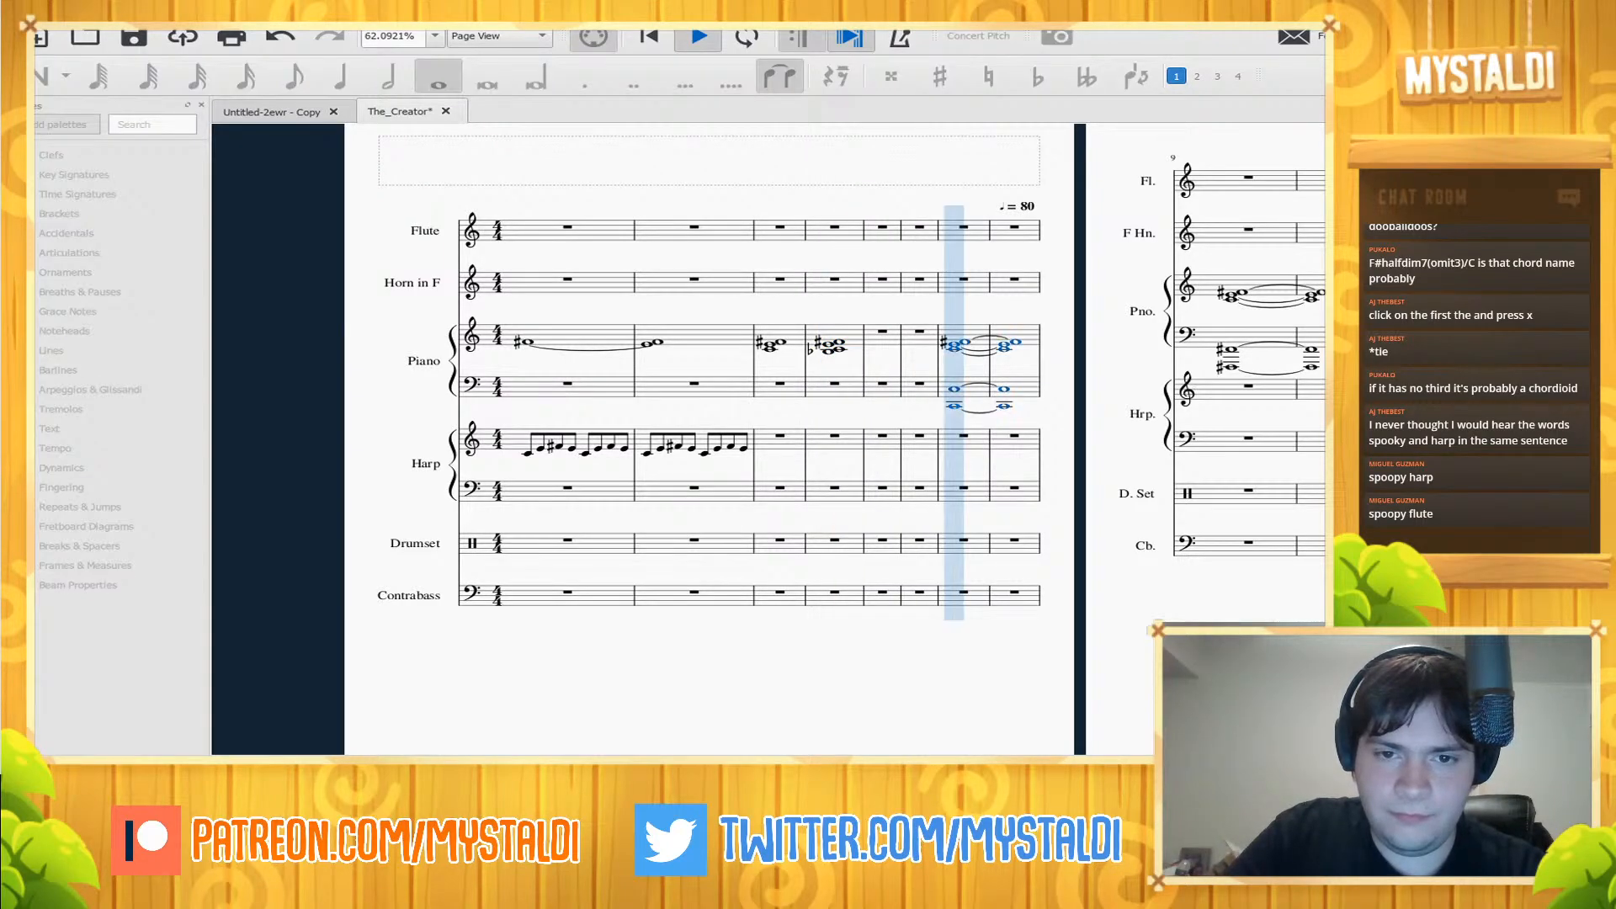
left_click(829, 348)
key("space")
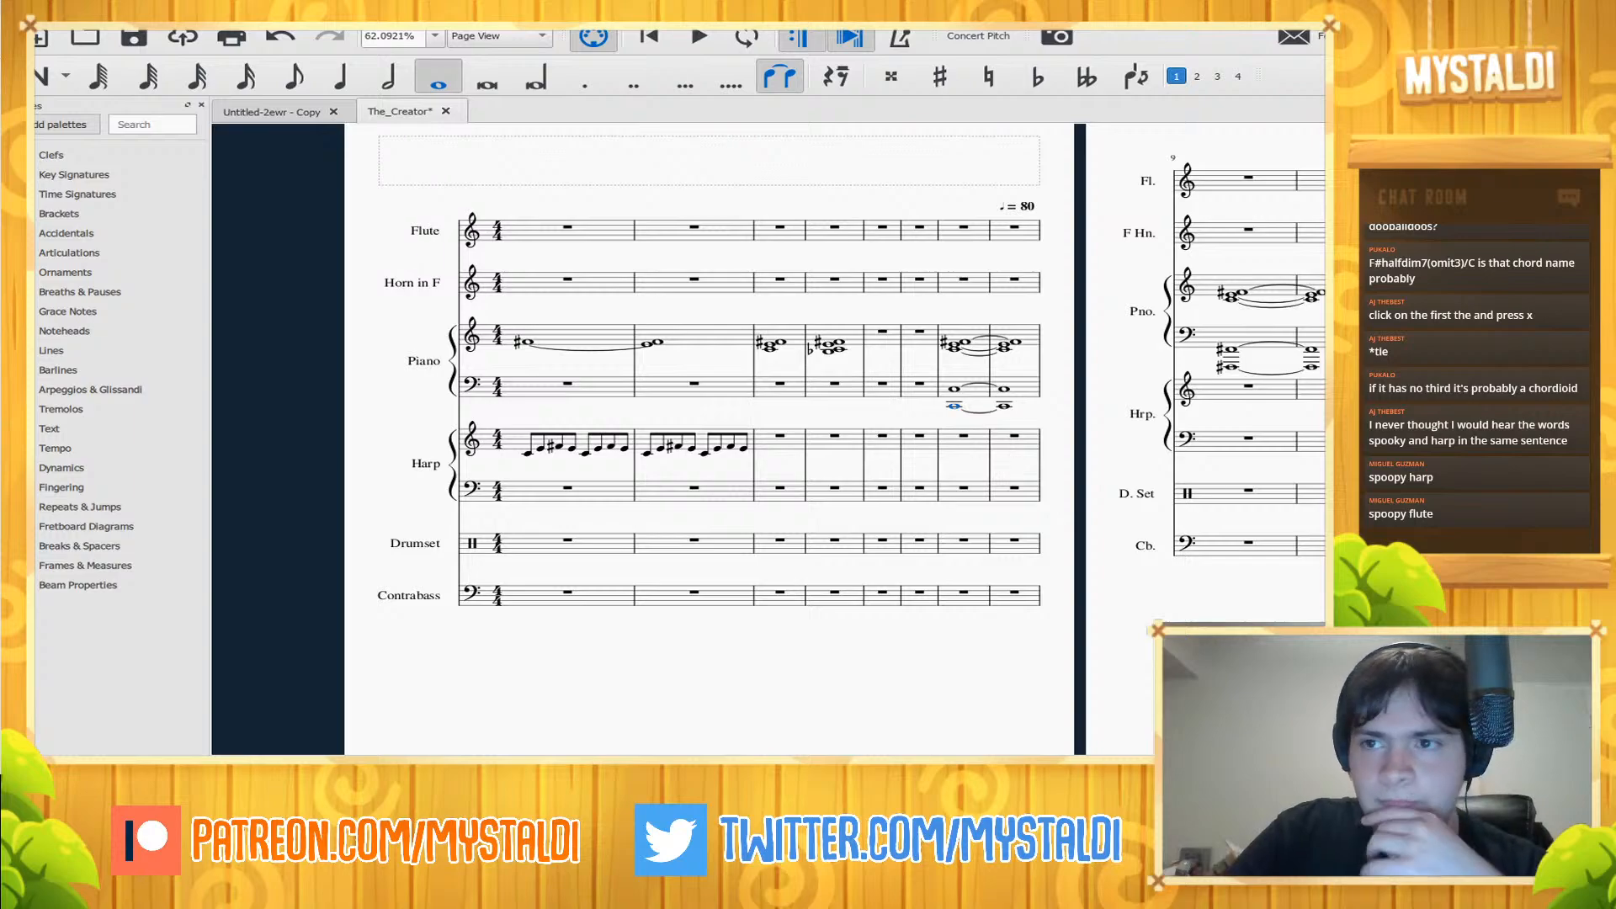
- Respell the flattened lowest note of the measure 4 piano chord enharmonically as a sharp
left_click(829, 347)
key("j")
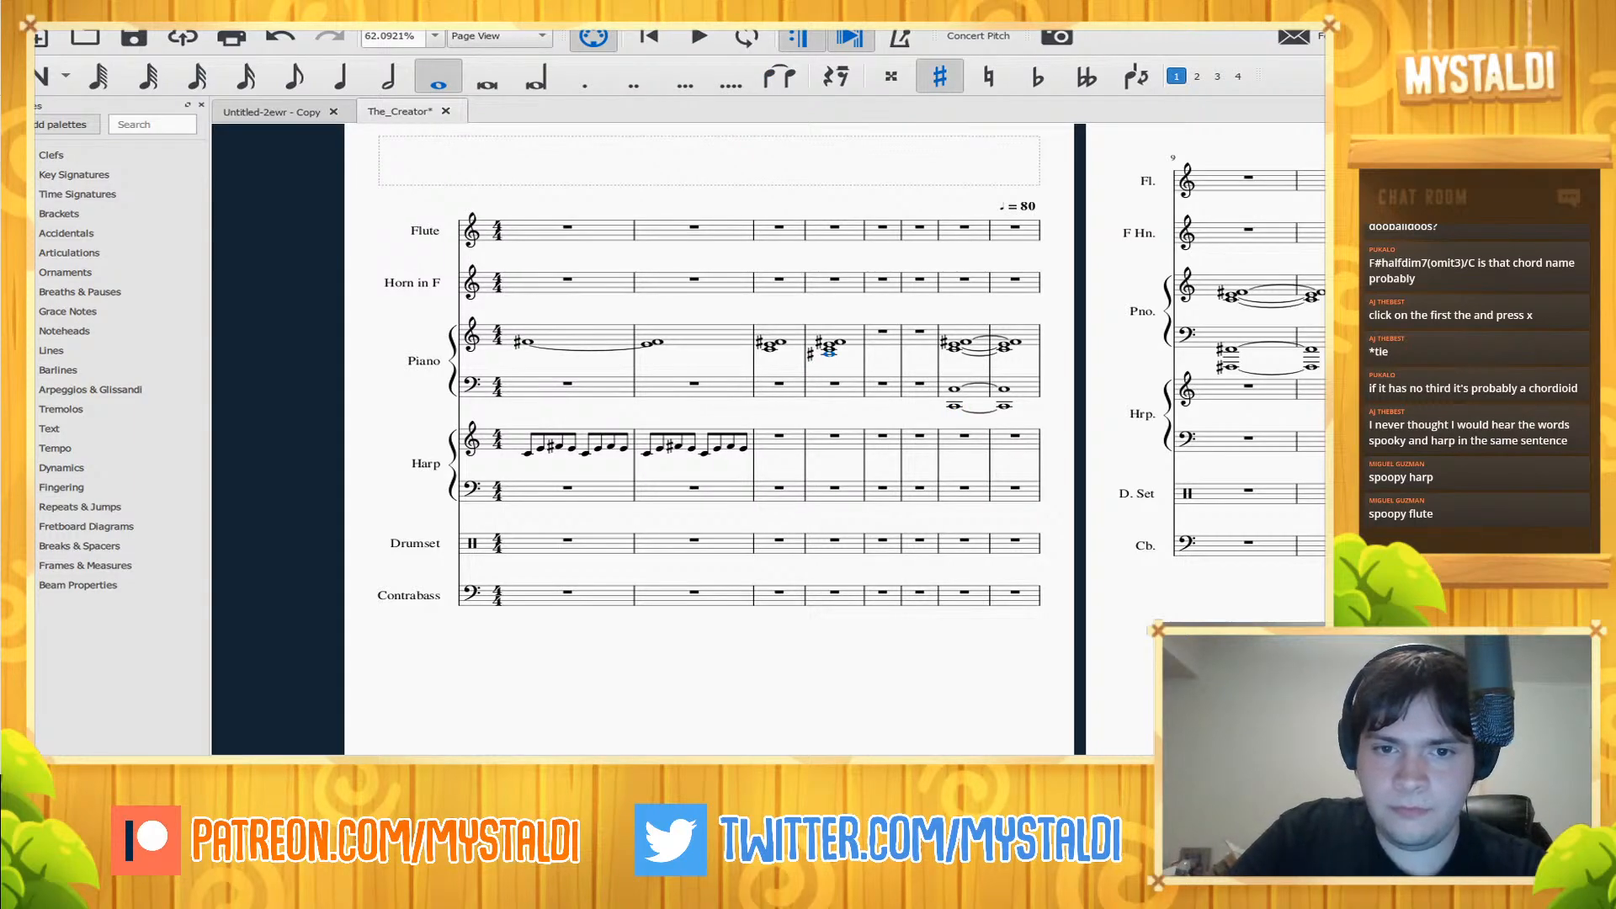
key("j")
key("j")
- Play the measure 4 piano chord and check its individual notes one by one
key("space")
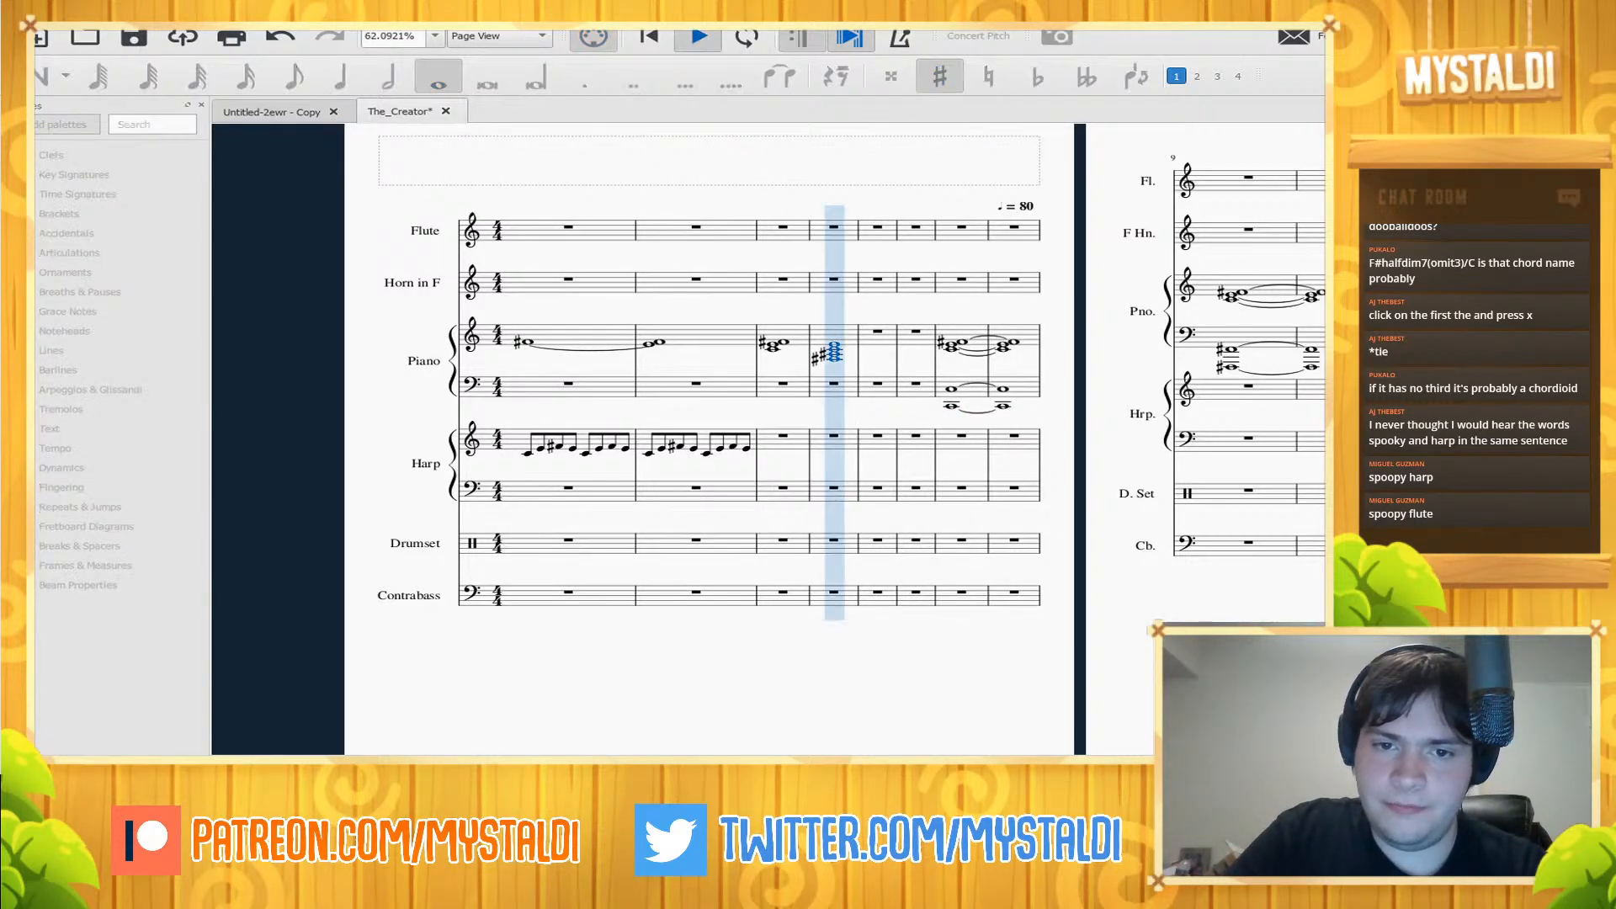
key("space")
key("alt+Up")
key("alt+Up")
key("alt+Up")
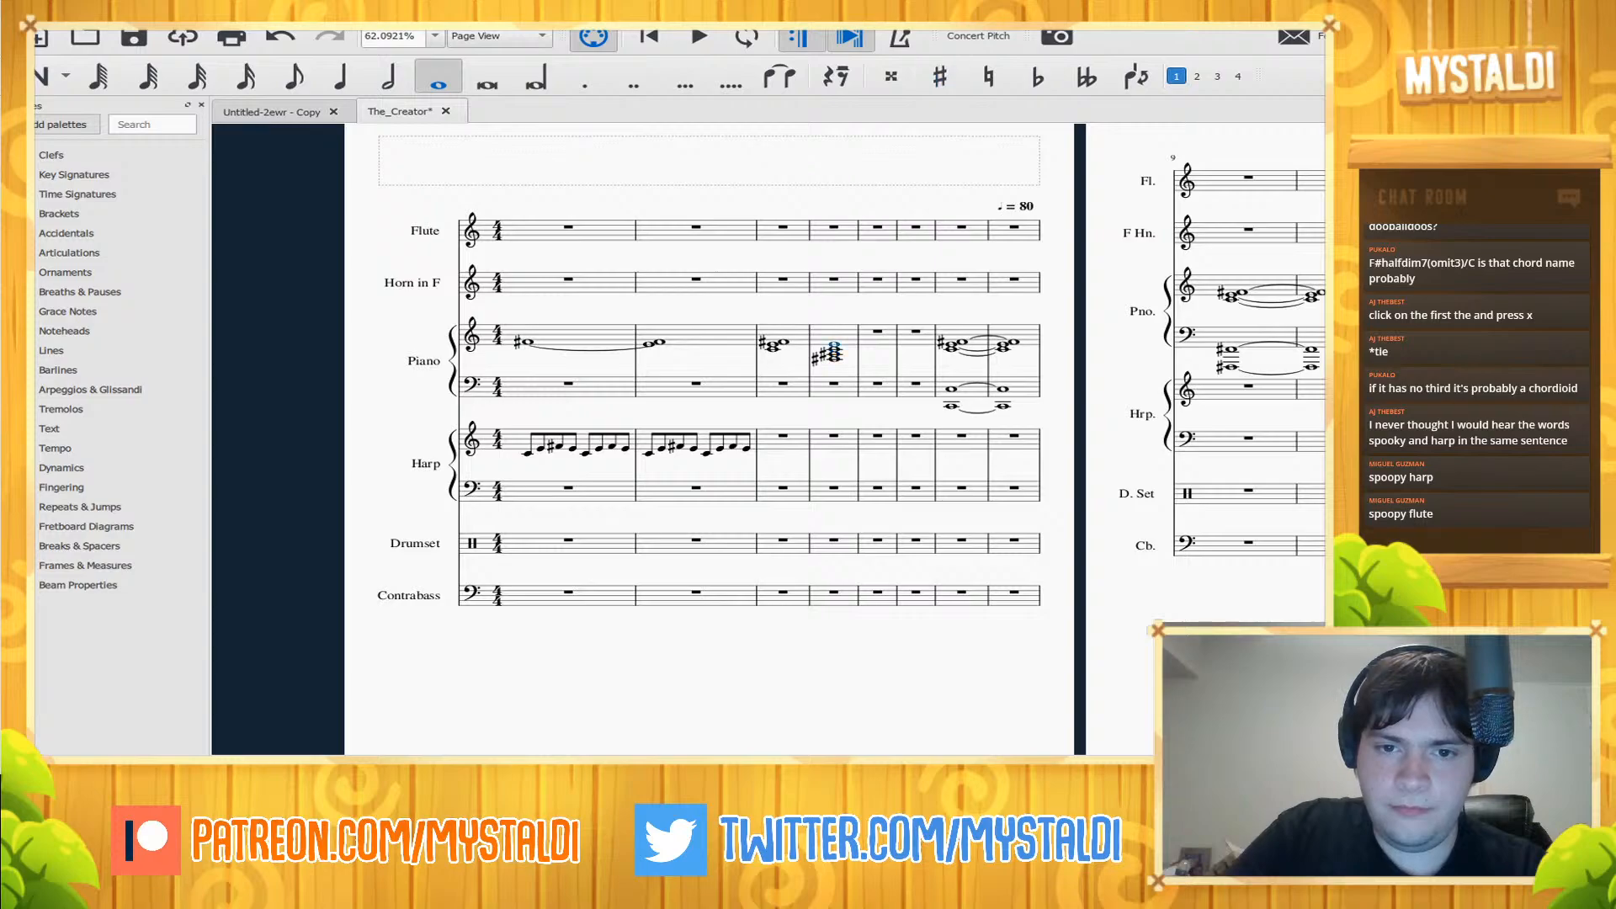
left_click(835, 359)
left_click(834, 350)
left_click(834, 354)
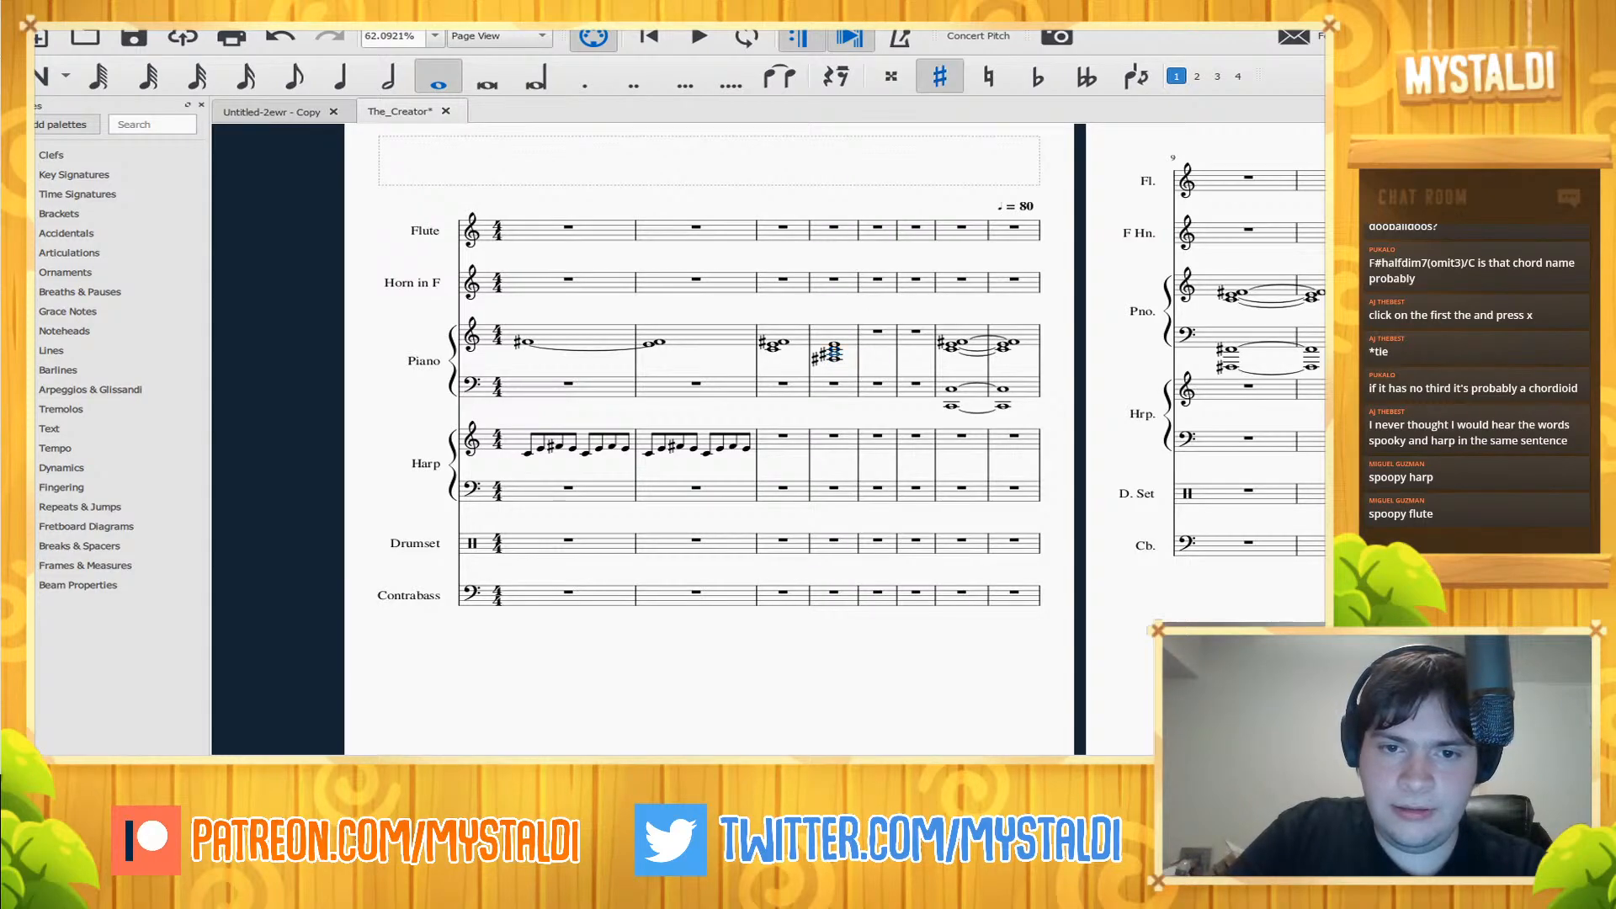
left_click(834, 345)
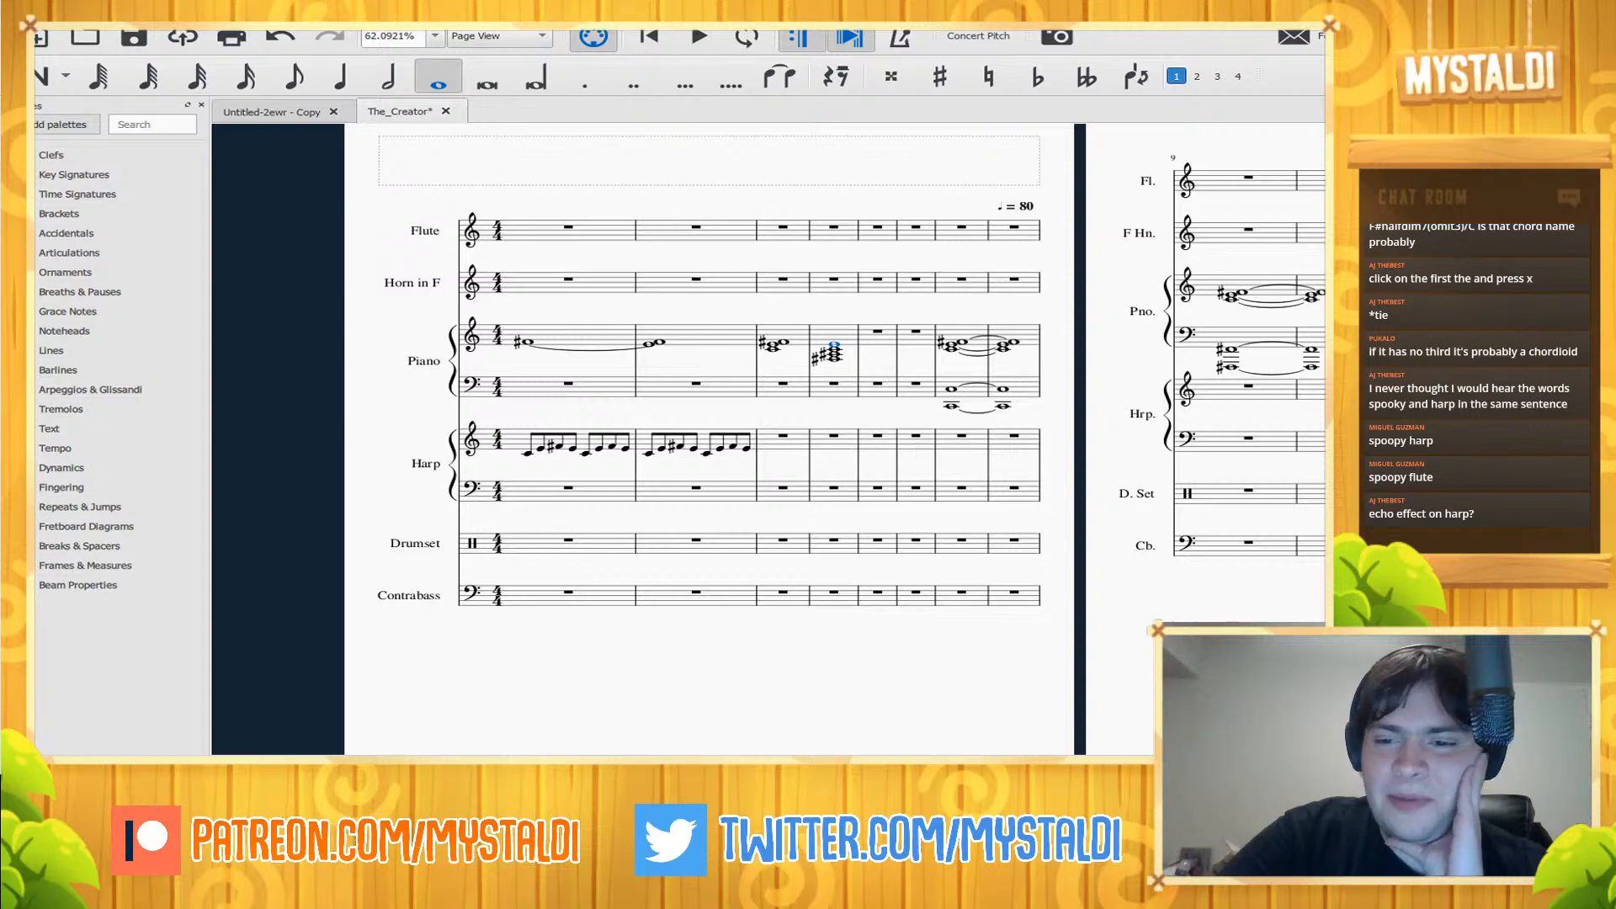
- Play the introduction from the harp's first eighth note
left_click(527, 452)
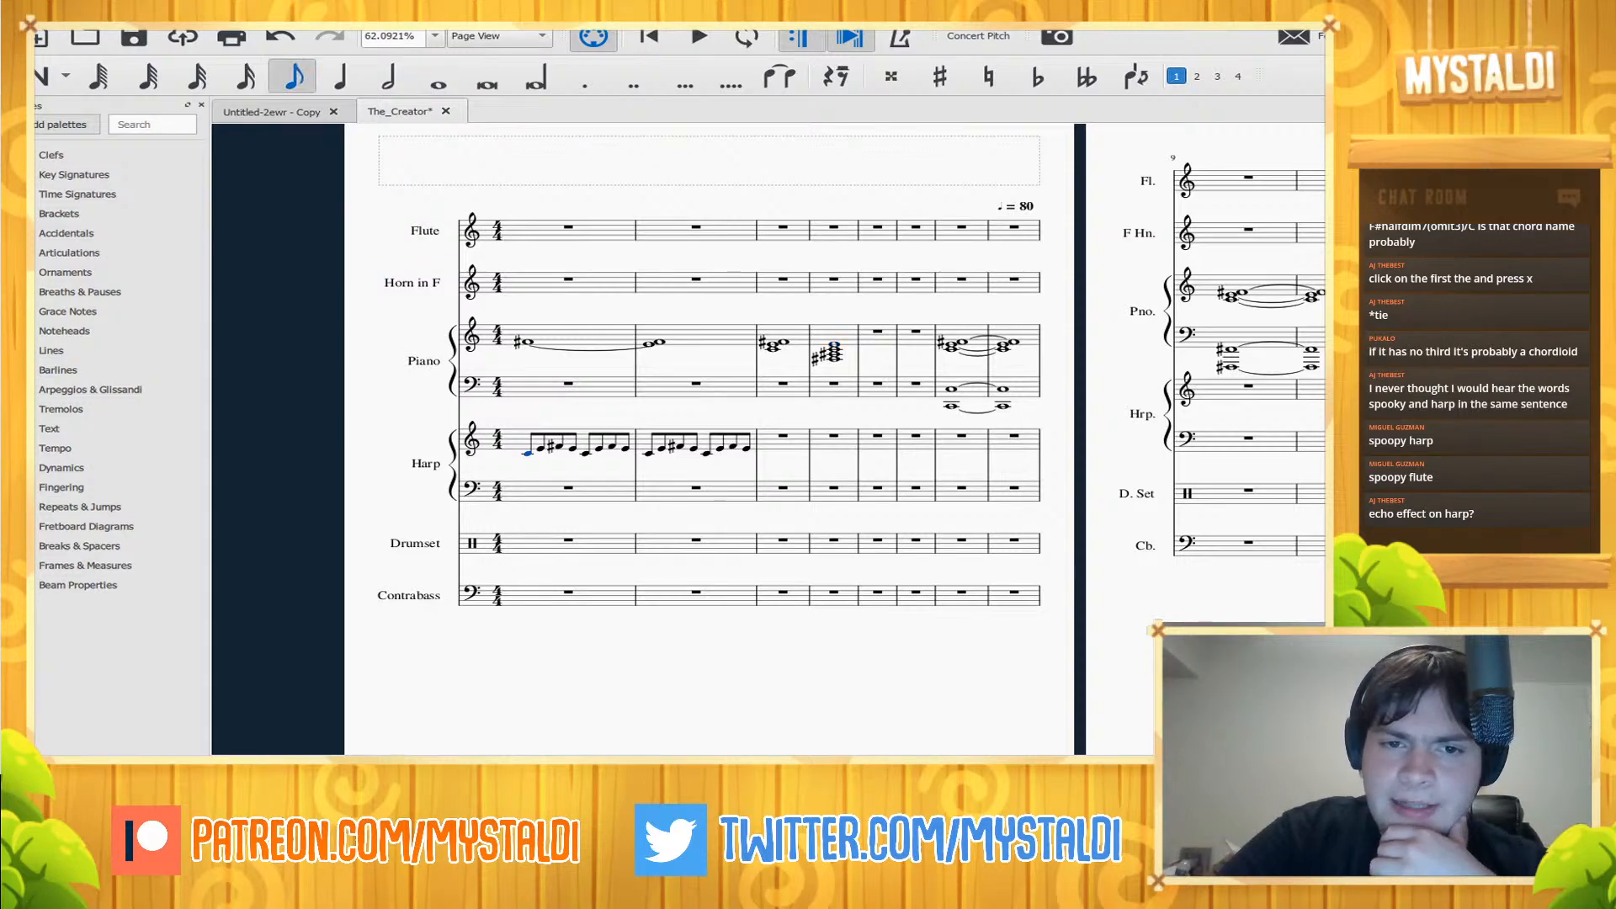
key("space")
key("space")
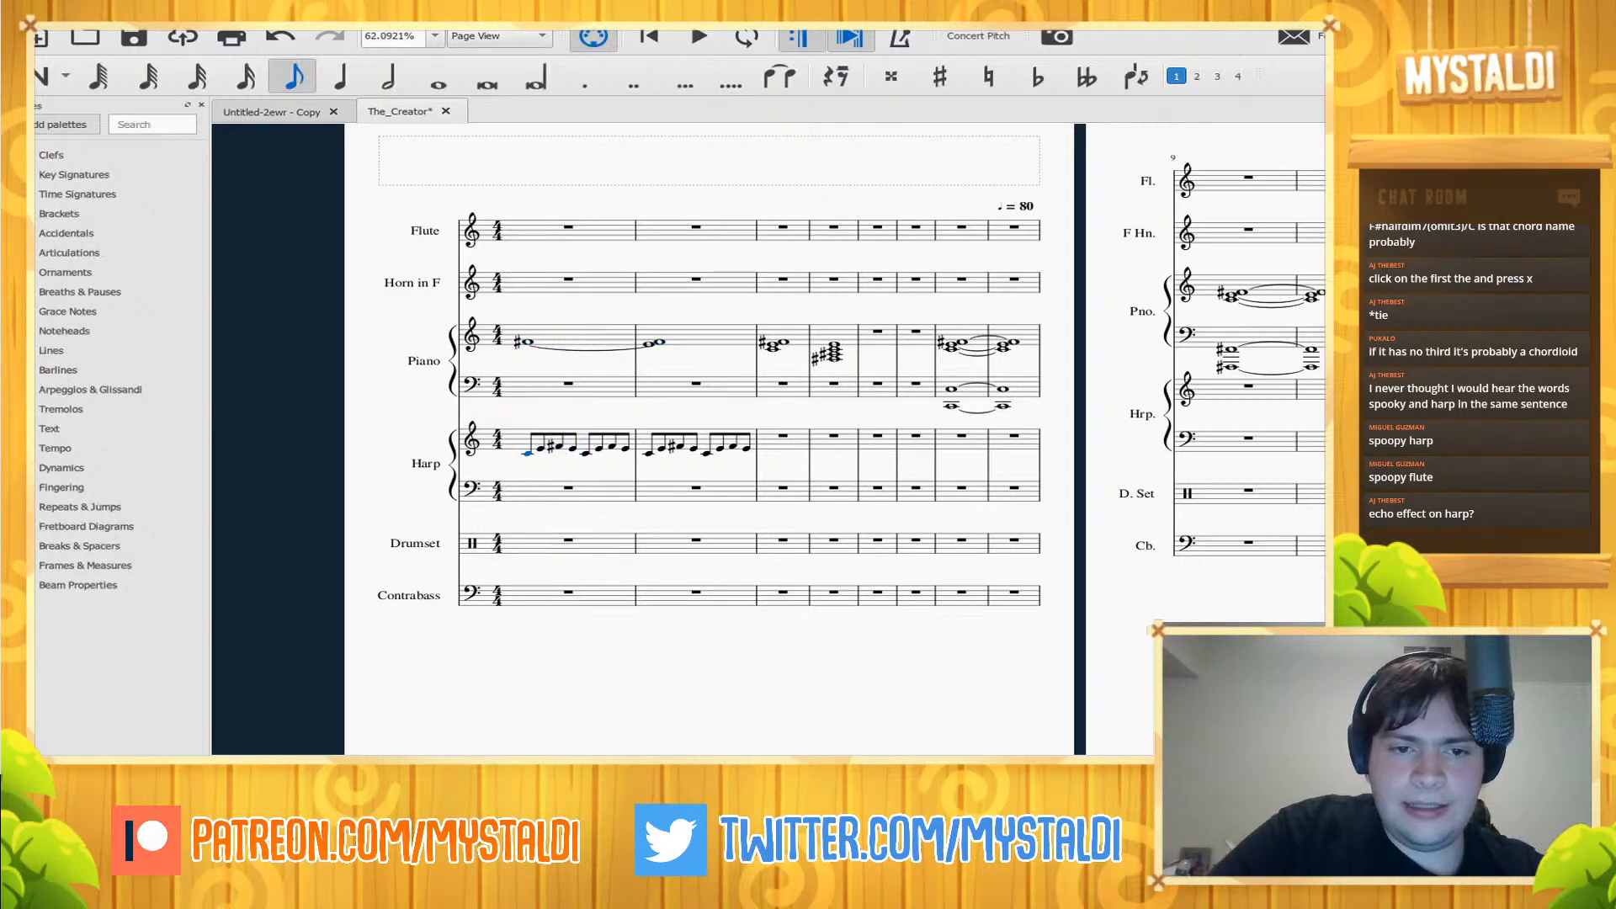
- Try moving the harp's measure 2 eighth-note pattern down to its bass staff and listen to it
left_click(699, 440)
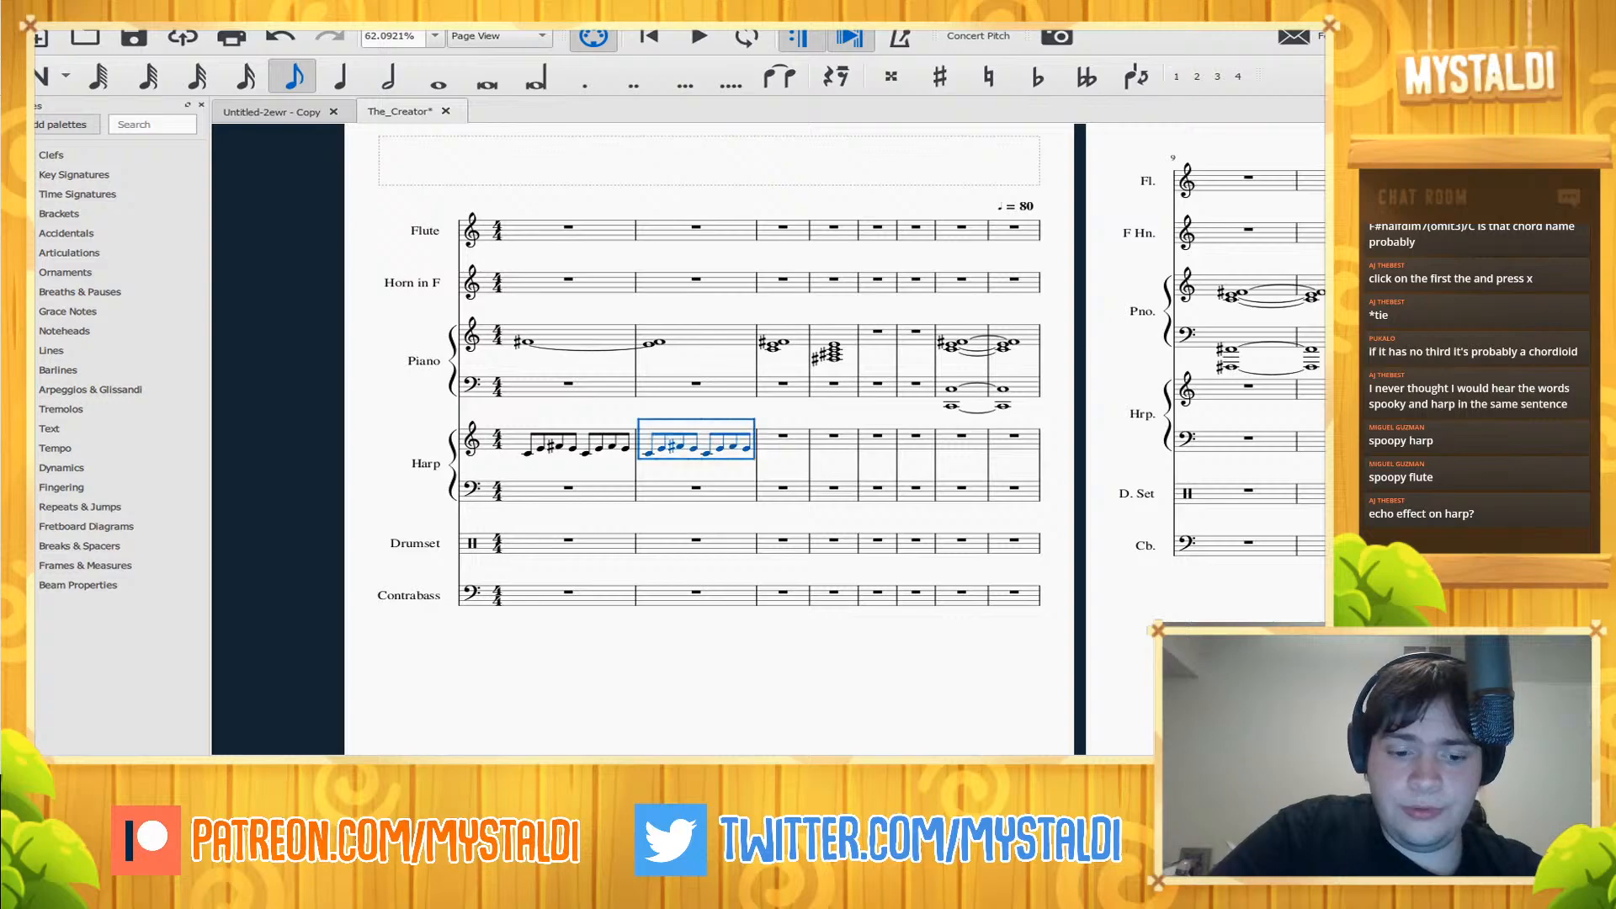
key("ctrl+shift+Down")
key("space")
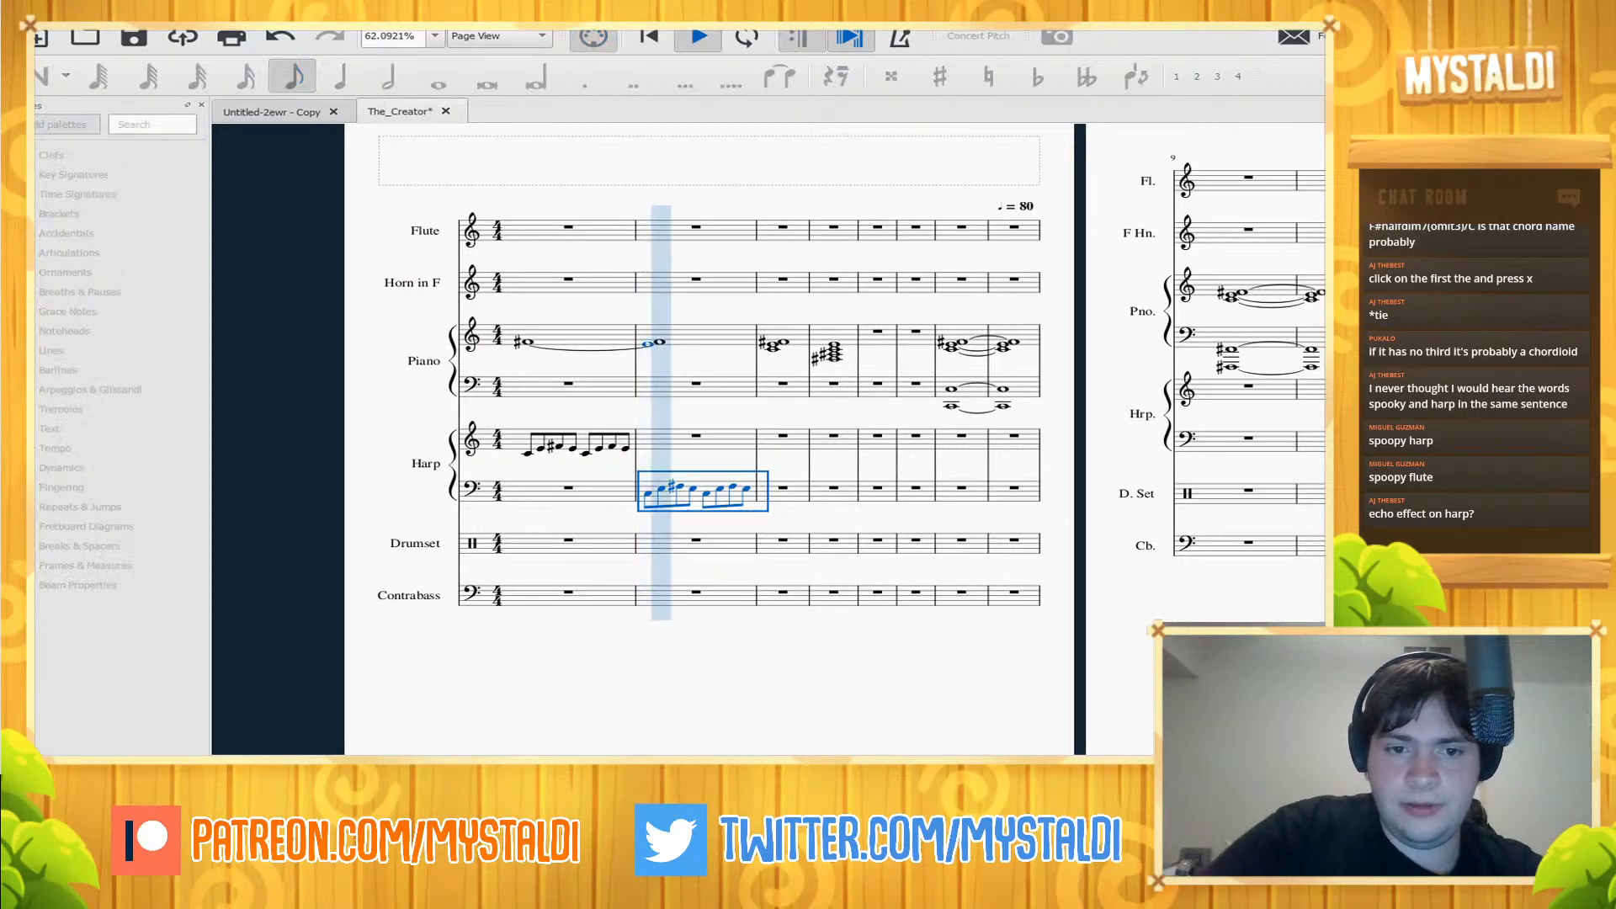
key("space")
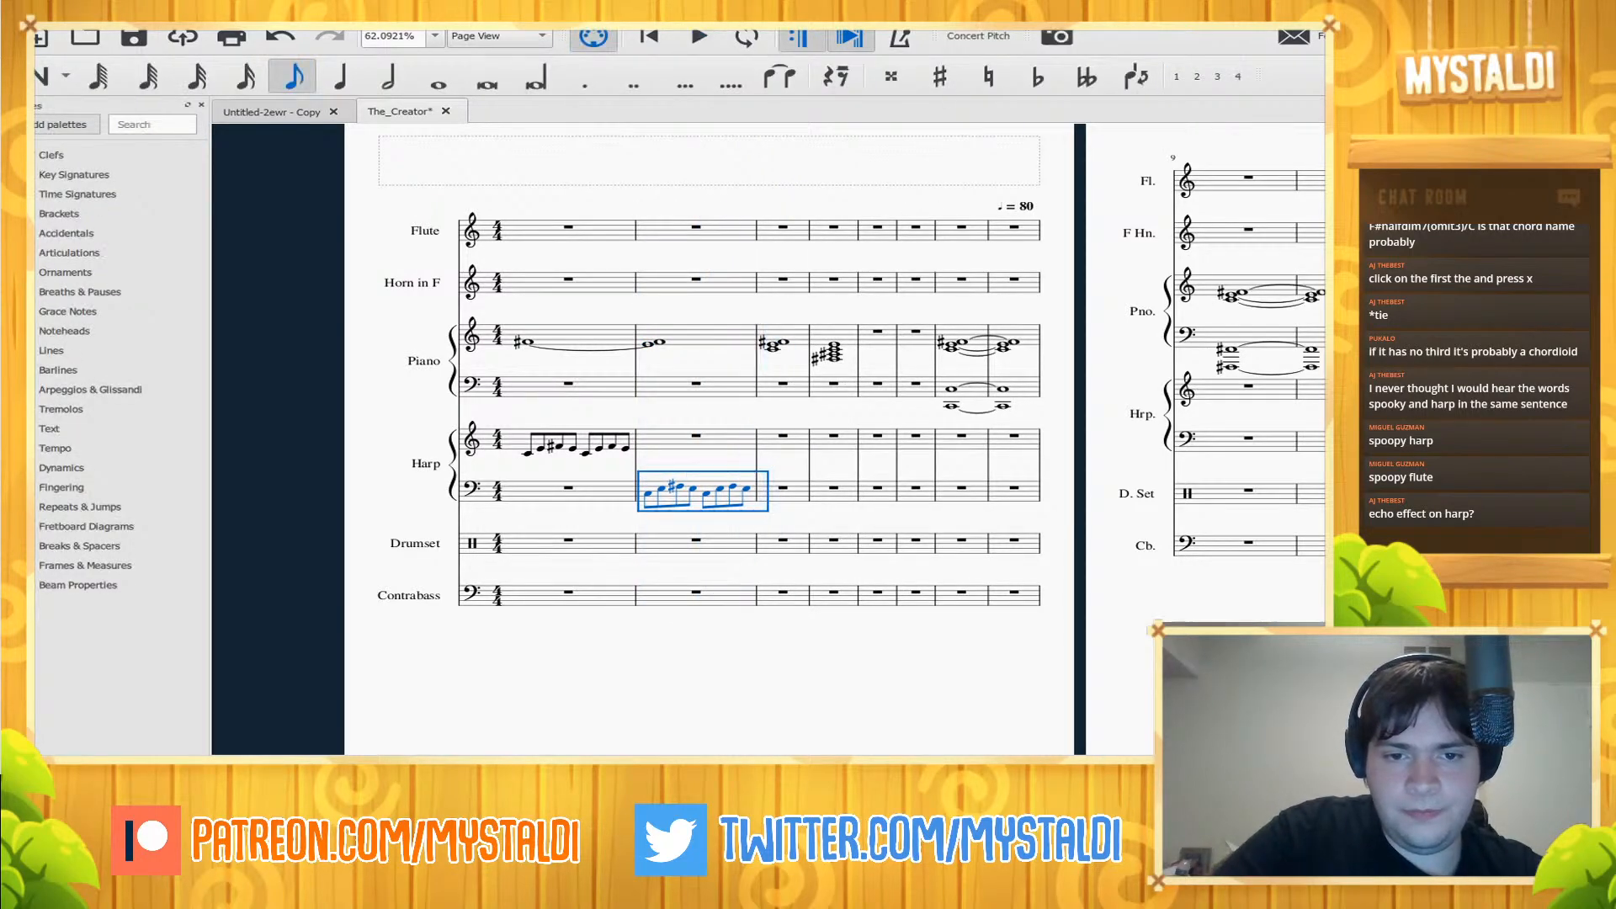
- Undo the harp pattern's staff change so measure 2 sits in the treble staff again, and clear the selection
key("ctrl+z")
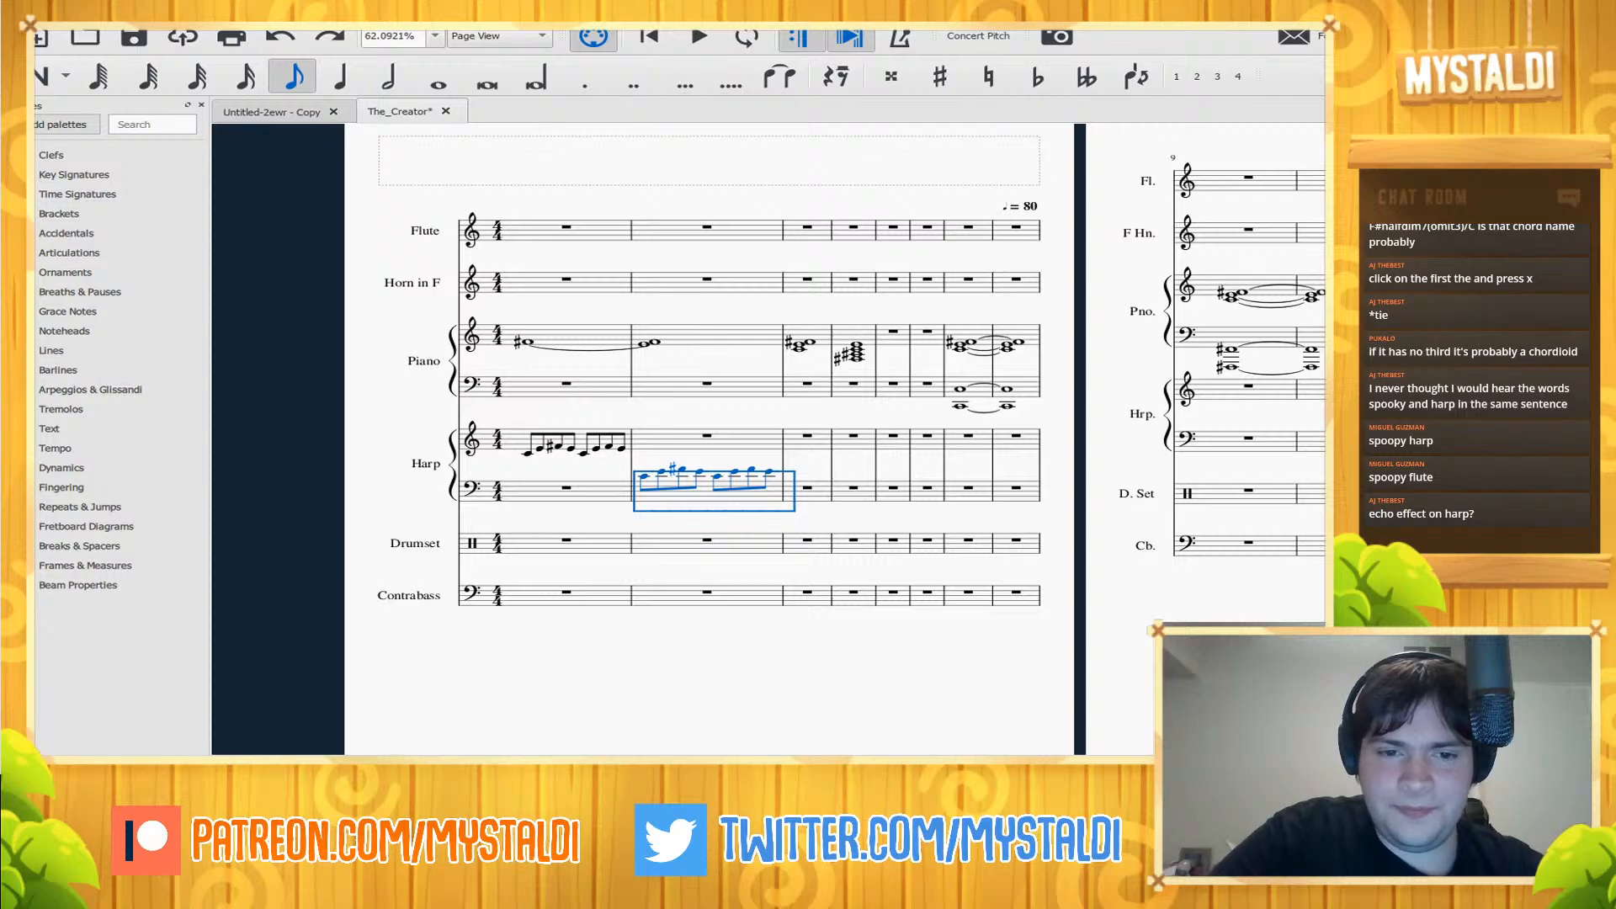
key("ctrl+z")
left_click(690, 441)
key("ctrl+v")
left_click(697, 387)
key("Escape")
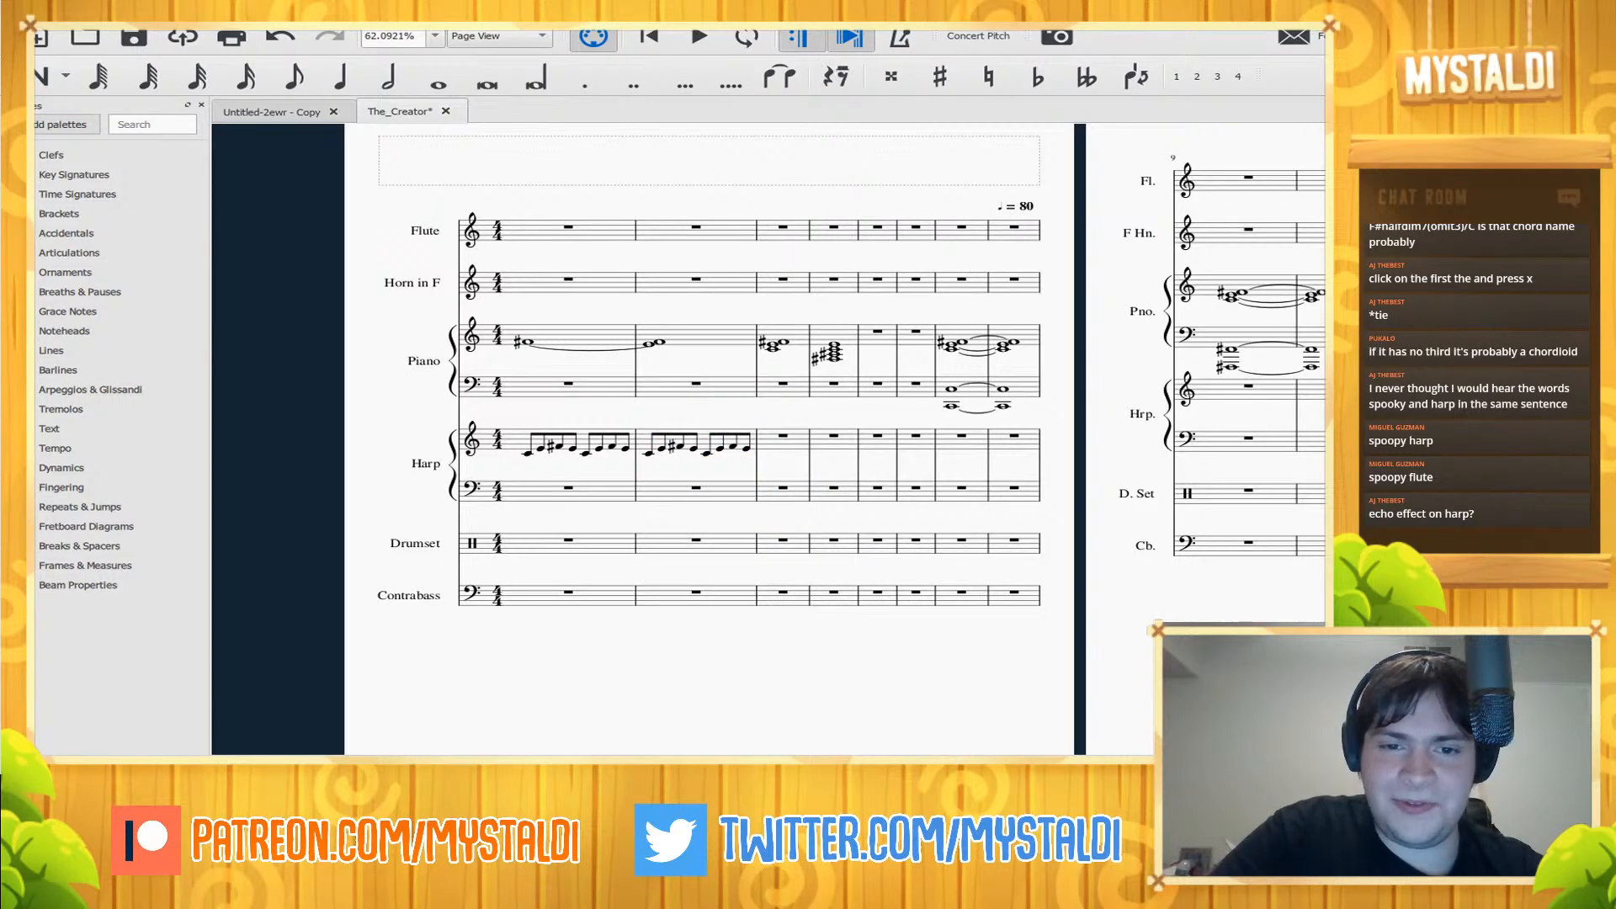
- Respell the measure 4 piano chord so its top note is written as a sharp
left_click(834, 355)
key("ctrl+Up")
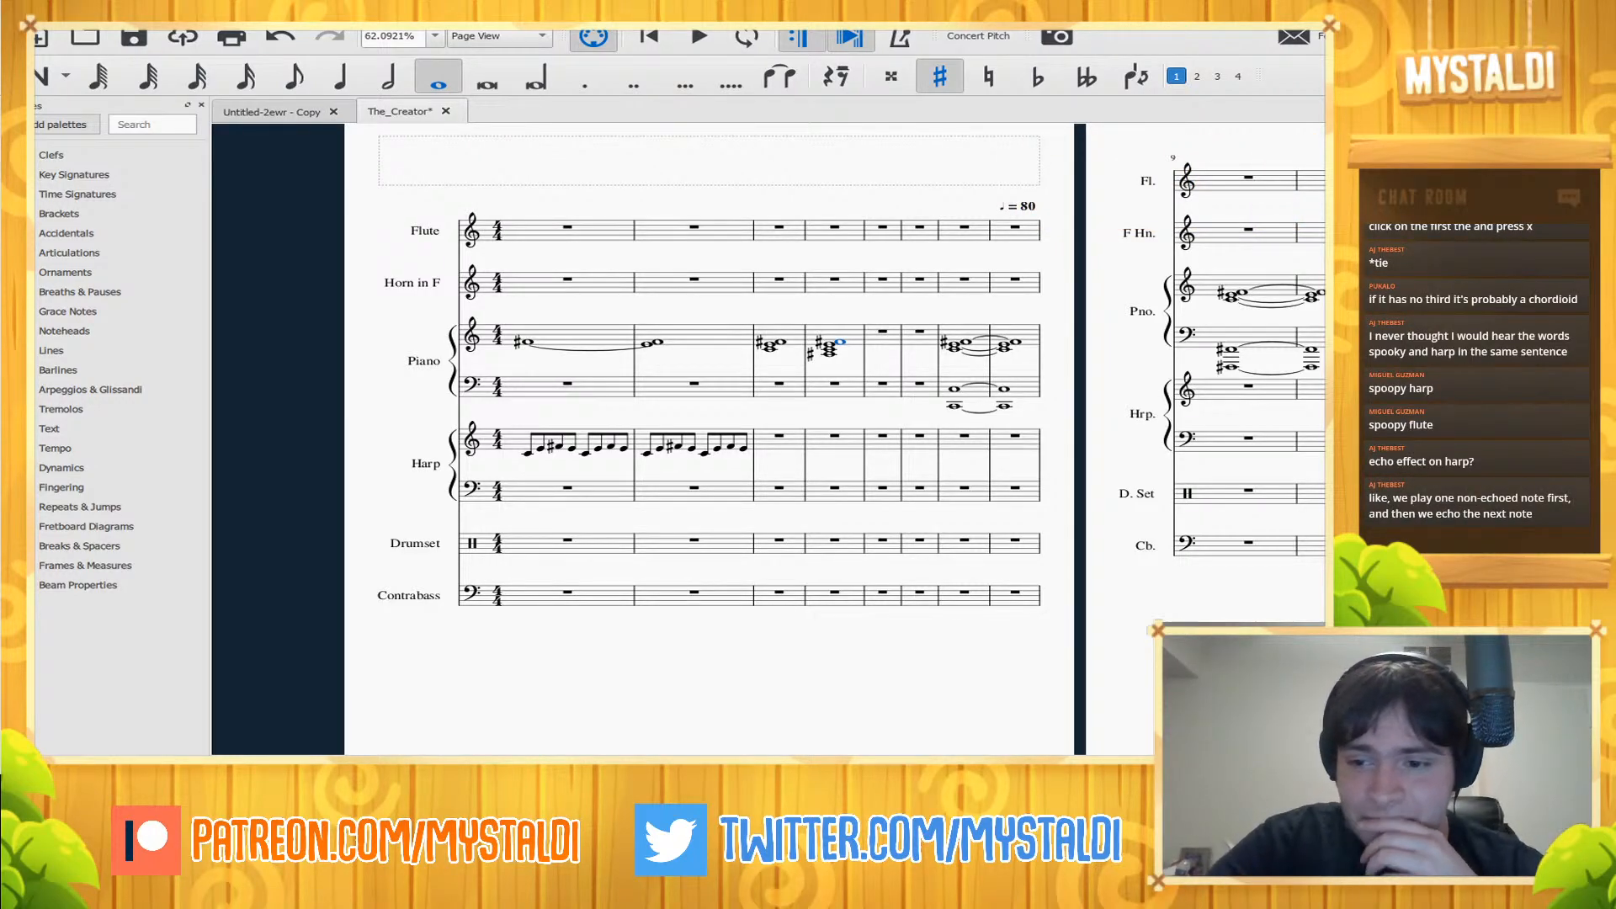
- Tie both piano whole notes in measure 2 to the chord in measure 3
left_click(527, 342)
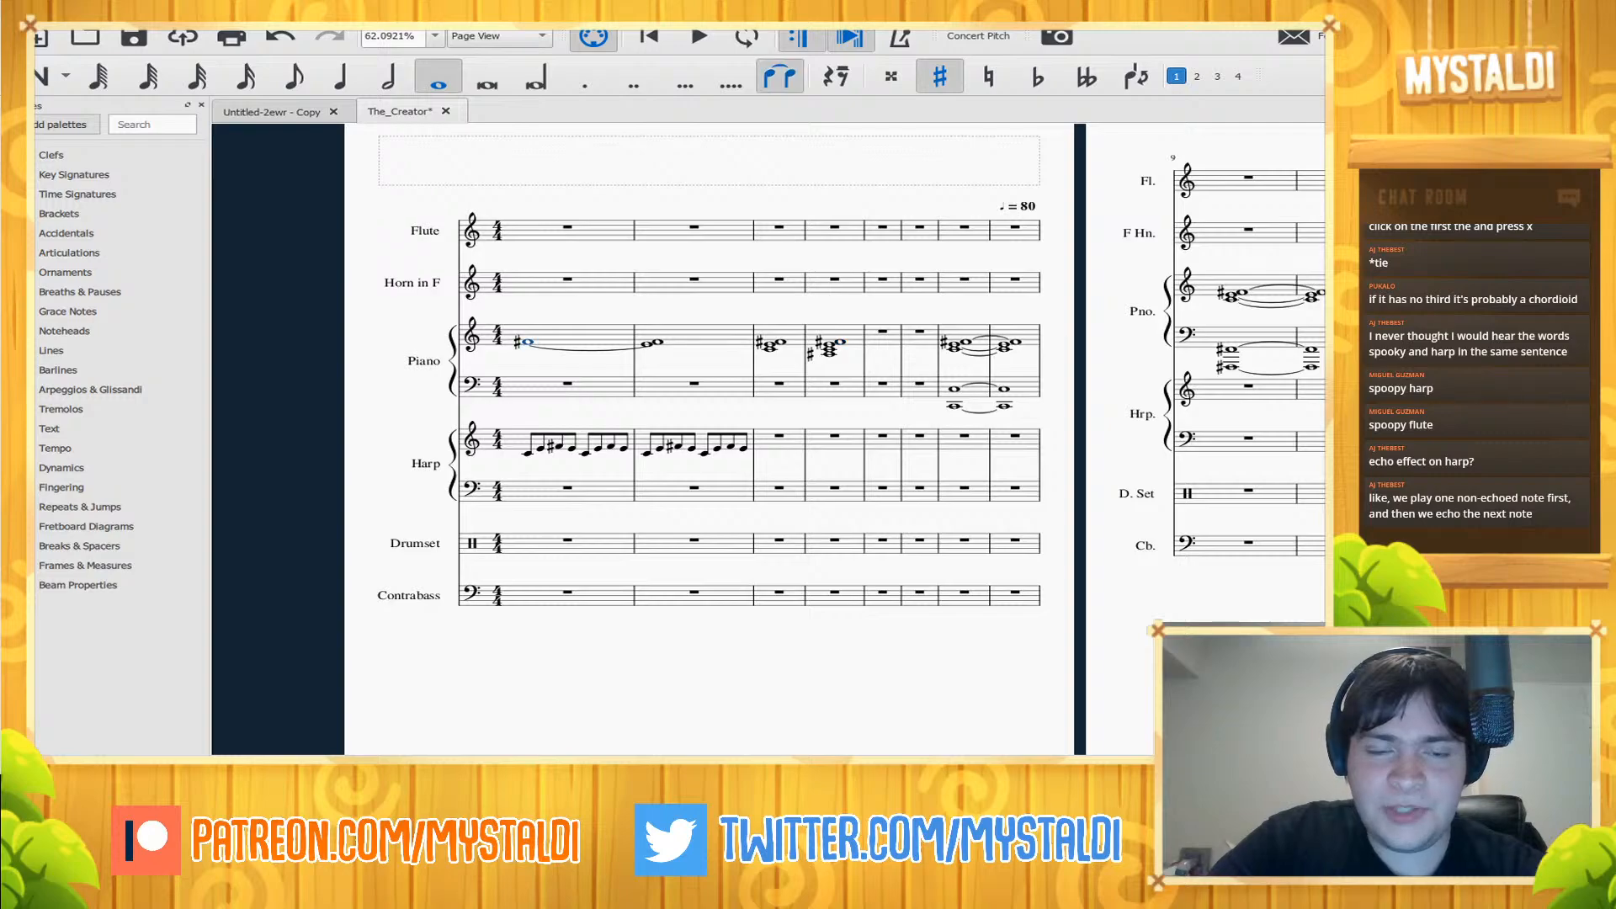
left_click(657, 342)
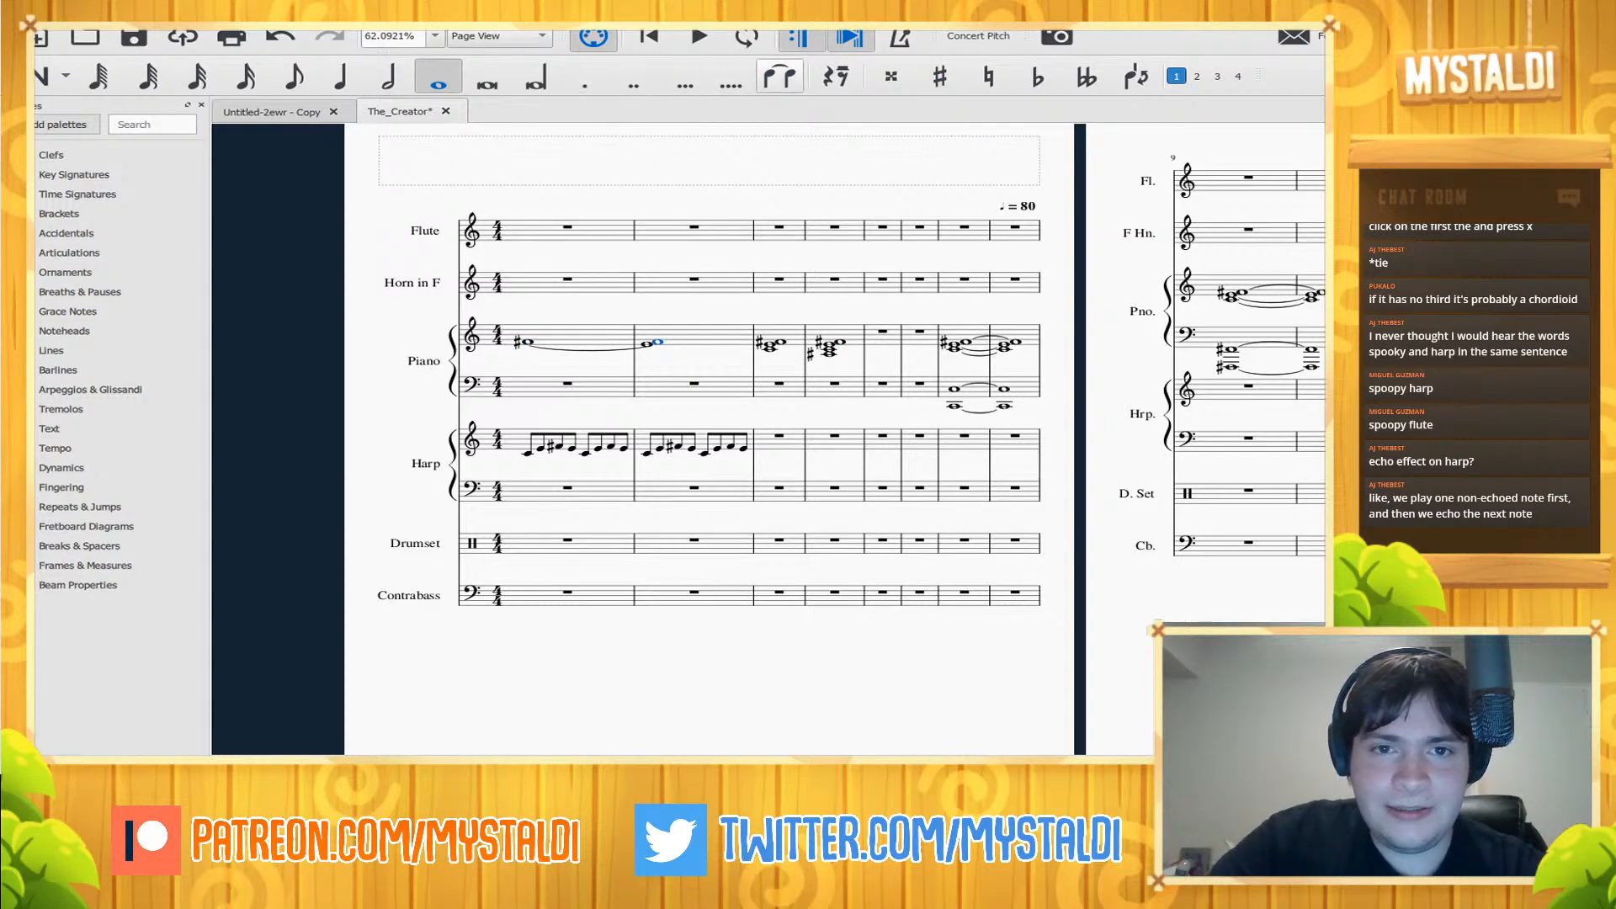
key("t")
key("t")
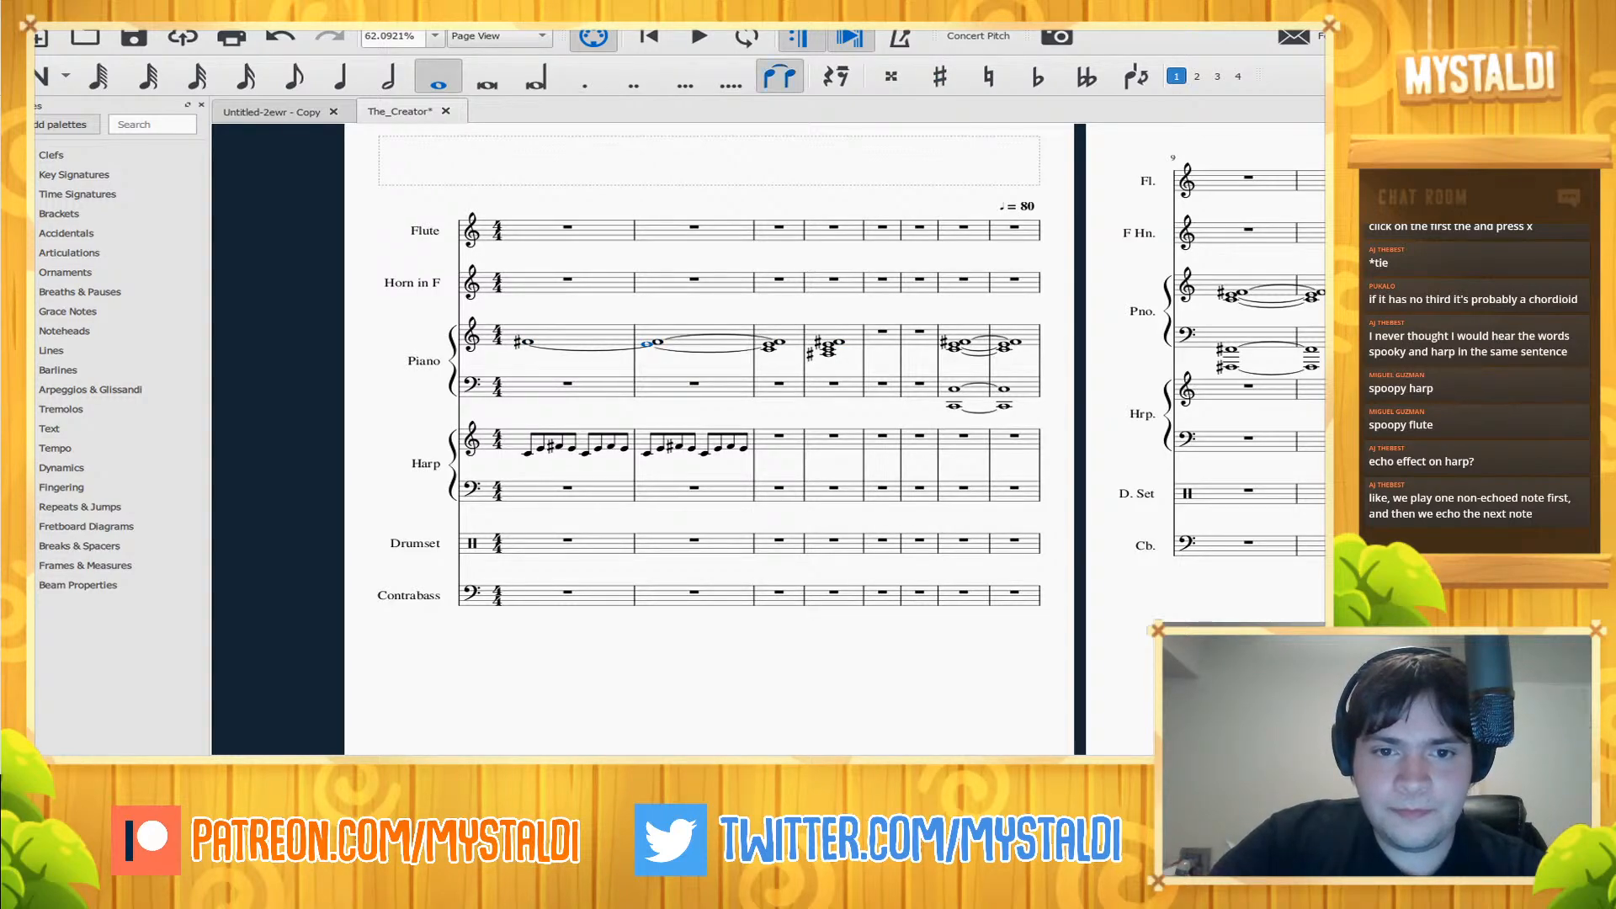
- Tie the notes of the measure 3 piano chord across to the measure 4 chord
left_click(769, 349)
key("t")
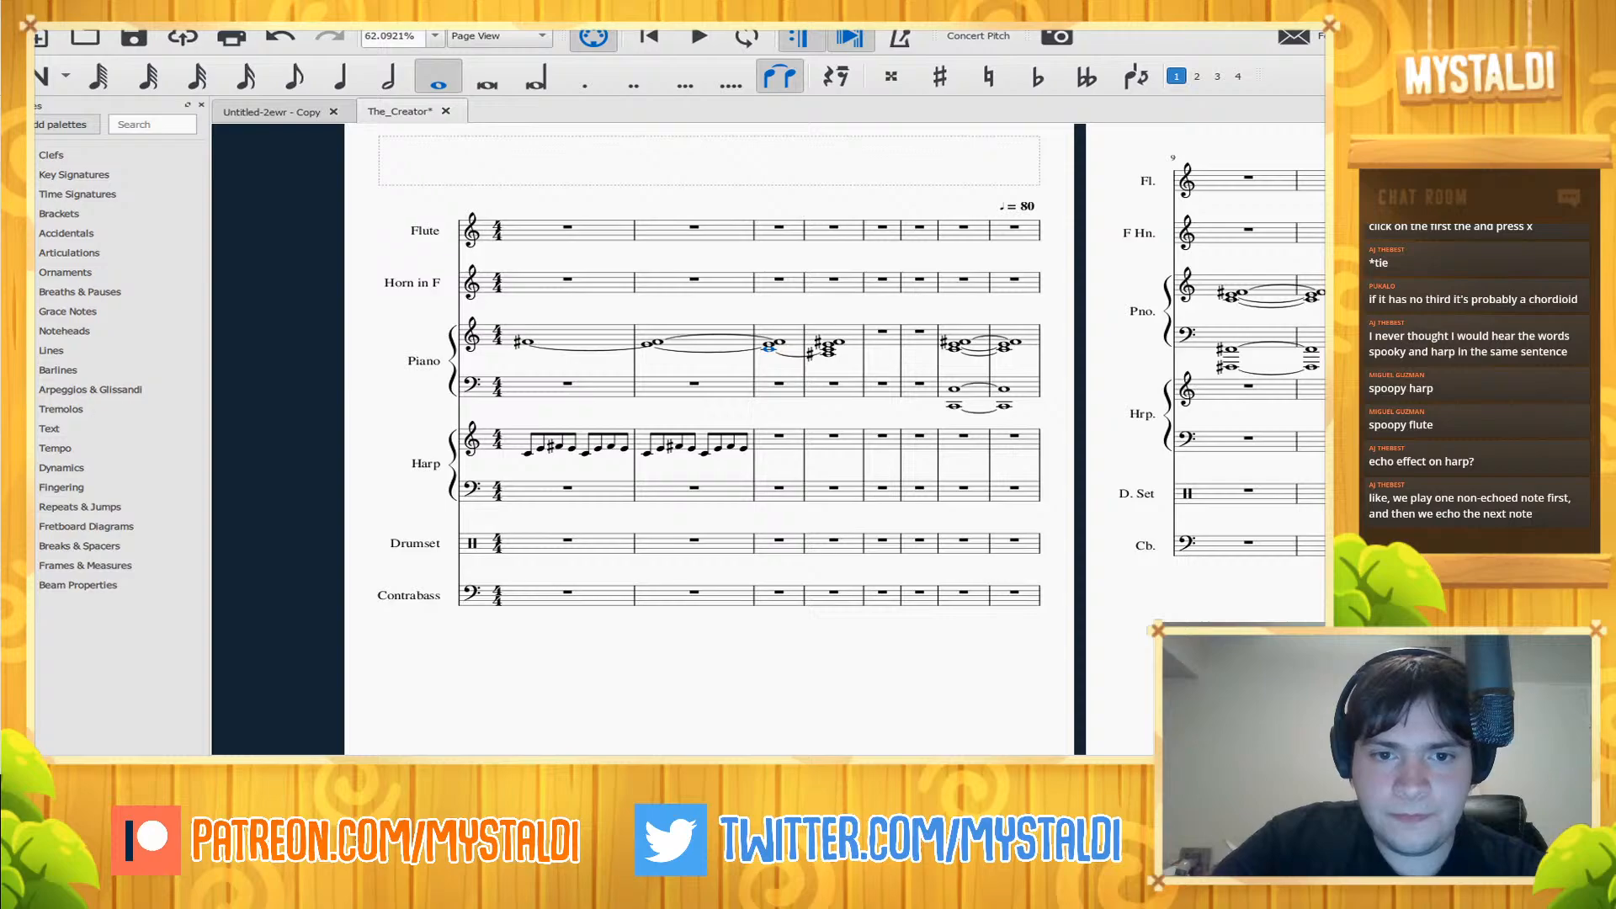
left_click(780, 341)
key("t")
left_click(770, 344)
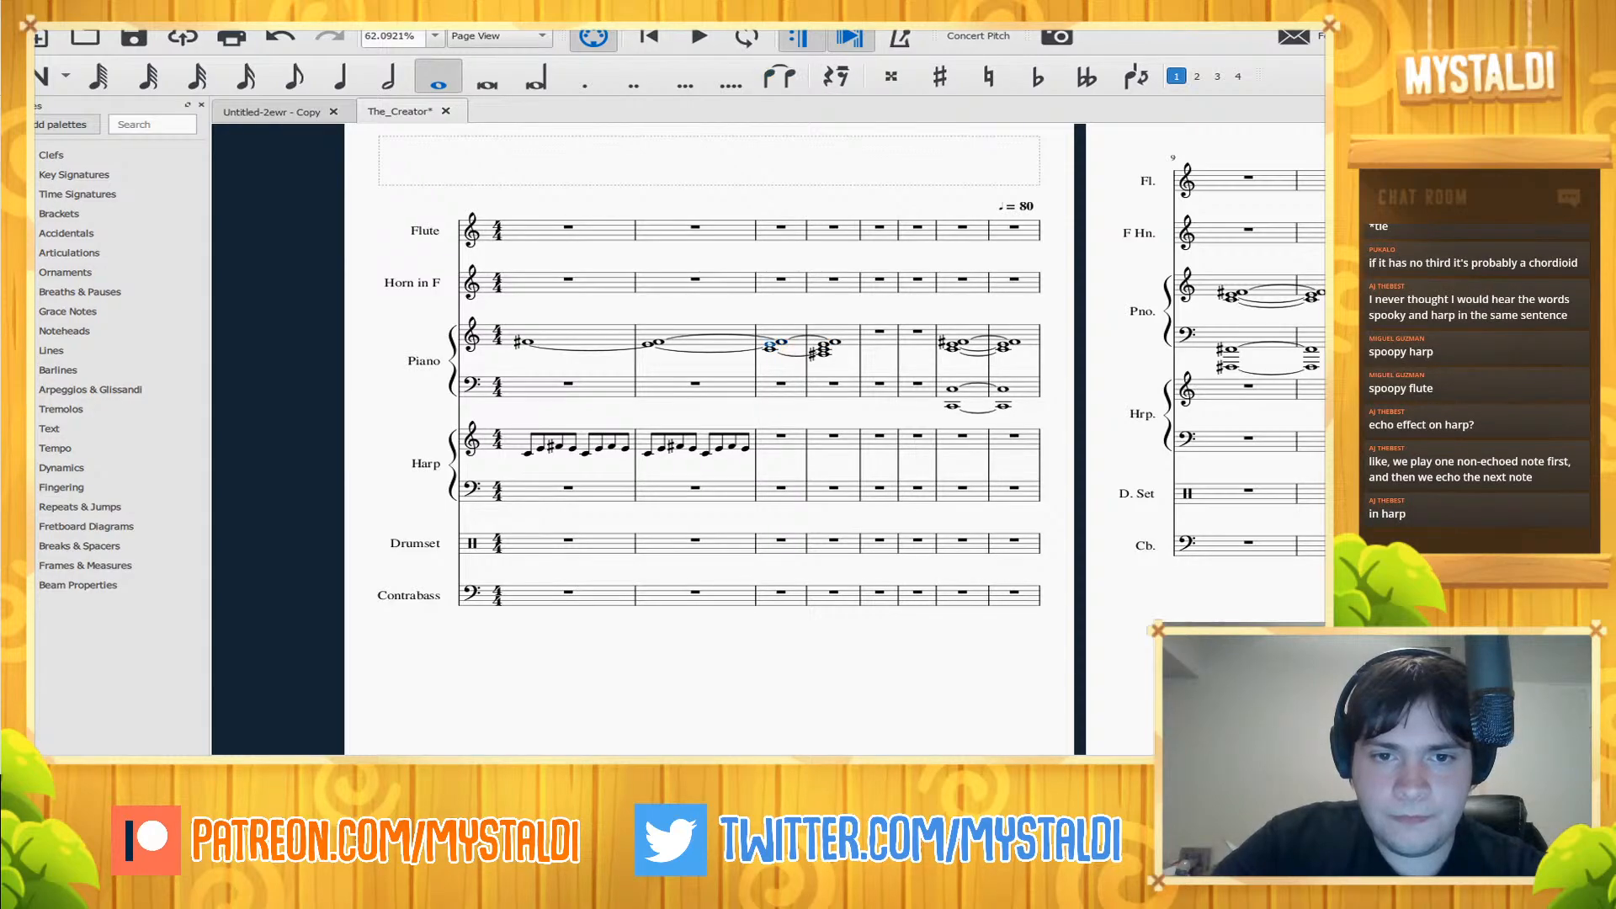
key("t")
- Try the added lower notes of the measure 4 piano chord an octave higher, listen, and move them back down
left_click(823, 354)
key("ctrl+Up")
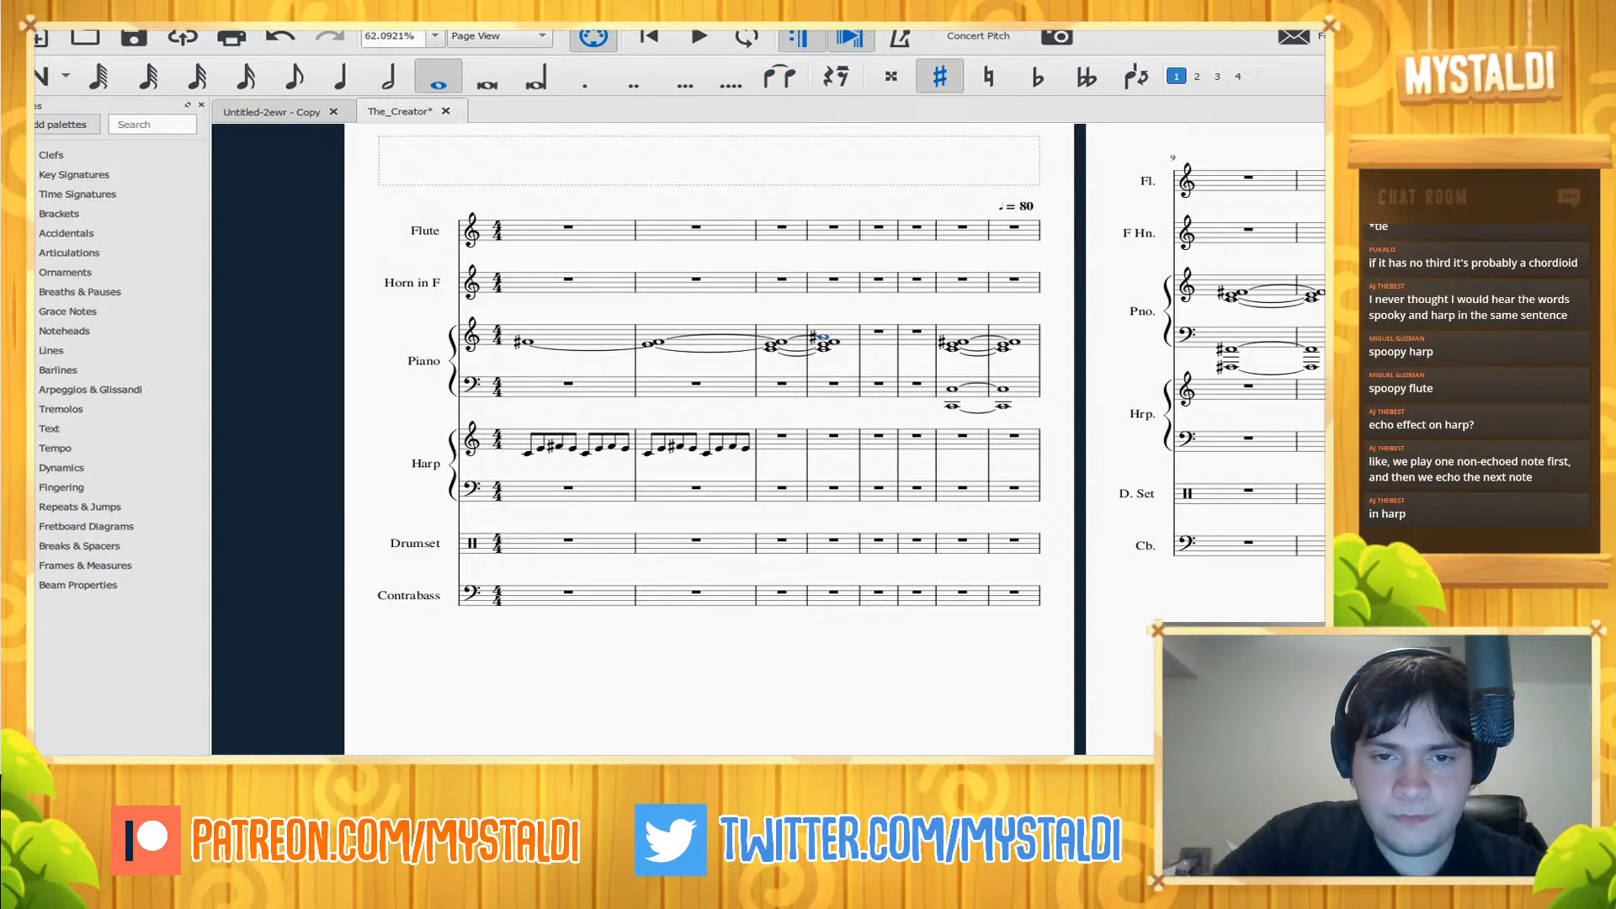
key("space")
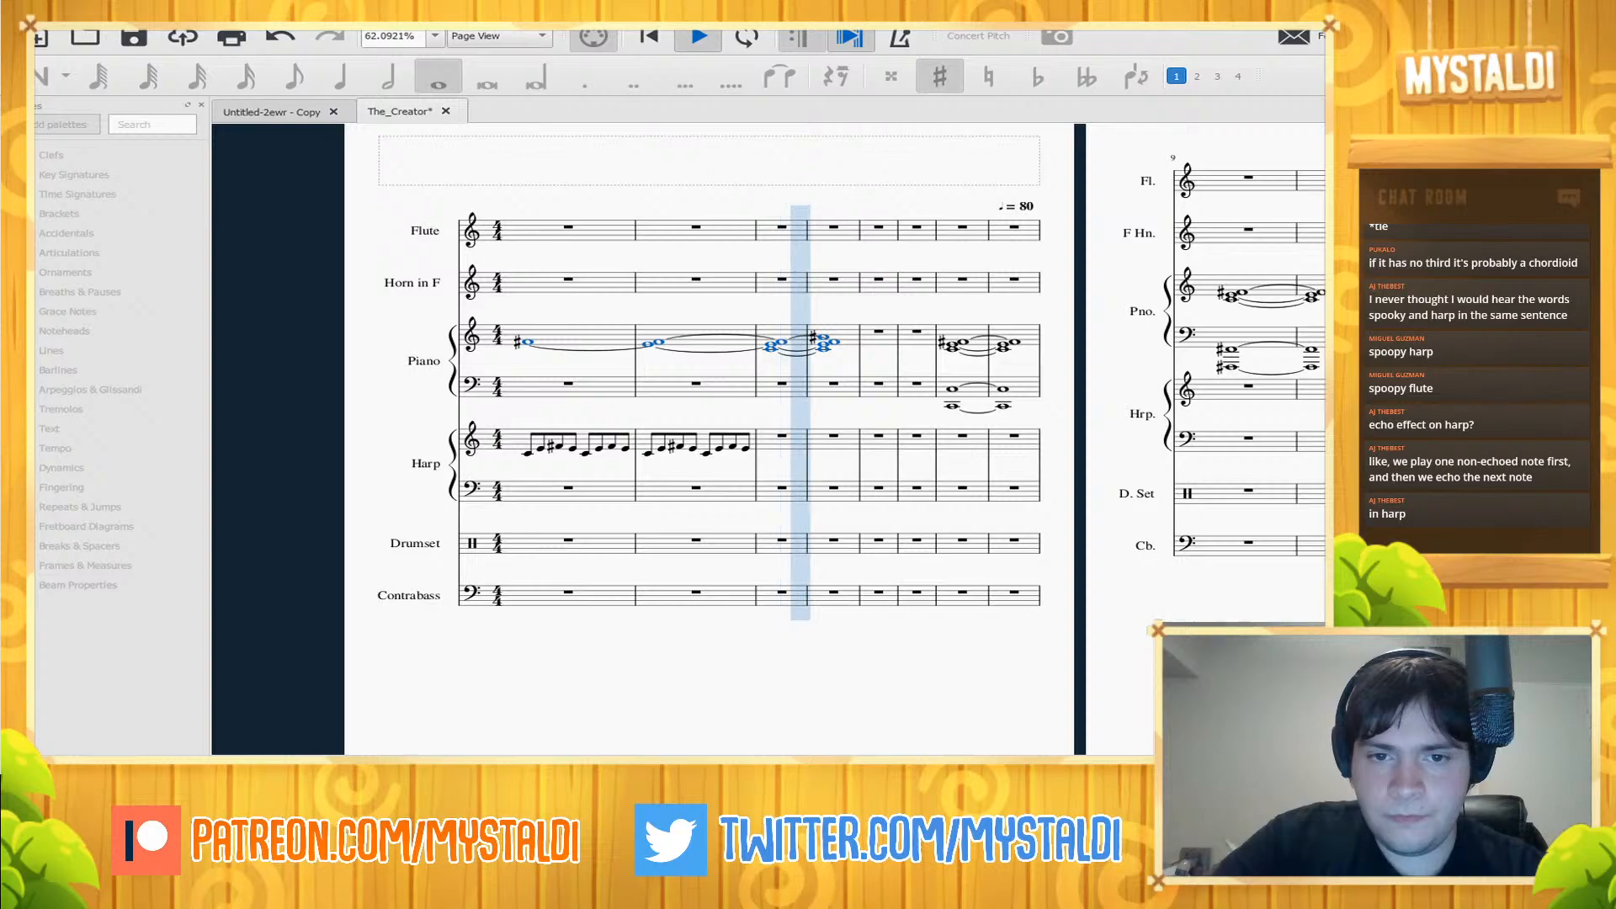
key("space")
key("ctrl+Down")
key("space")
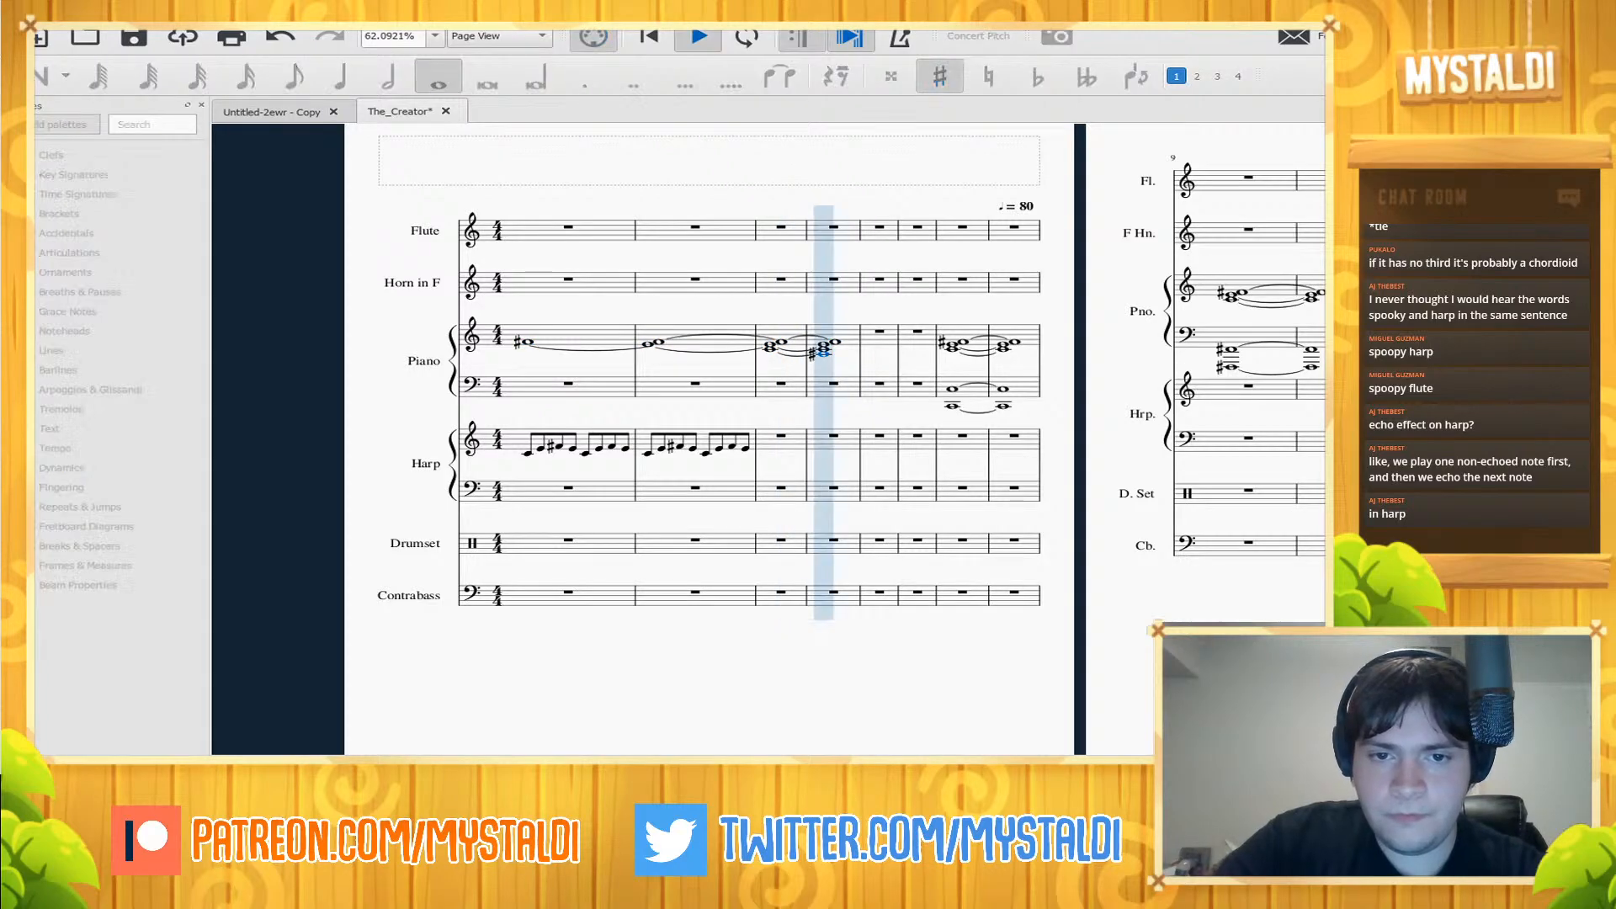
key("space")
- Try lowering the added lower notes of the measure 4 piano chord by two semitones, listen, and raise them again
key("Down")
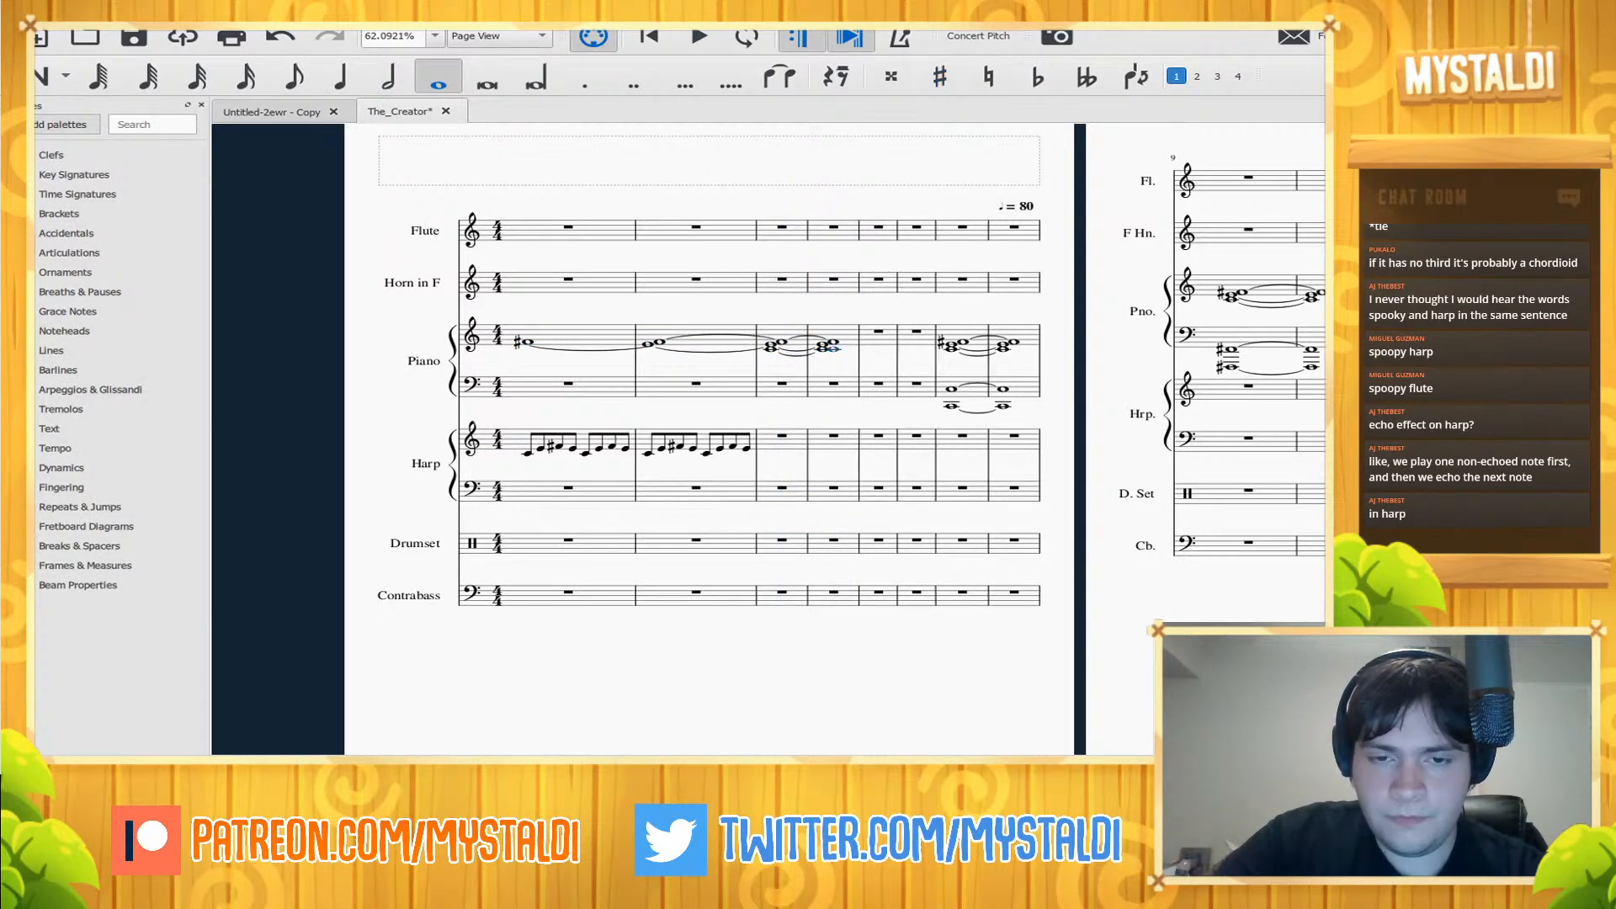
key("Down")
key("space")
key("space")
key("Up")
key("Up")
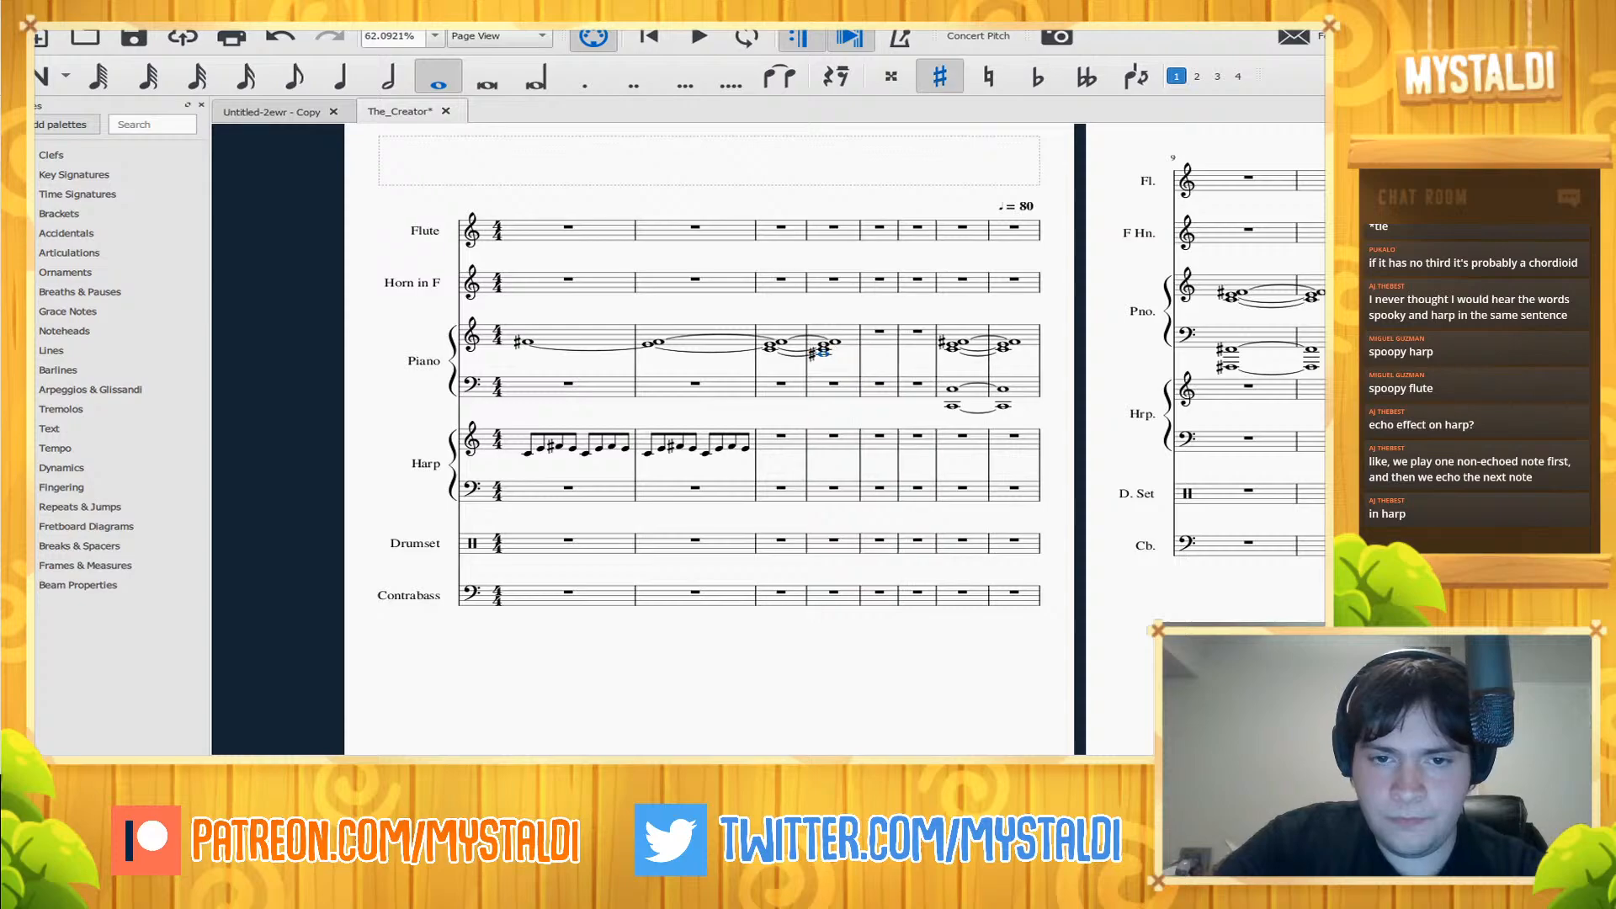
left_click(527, 343)
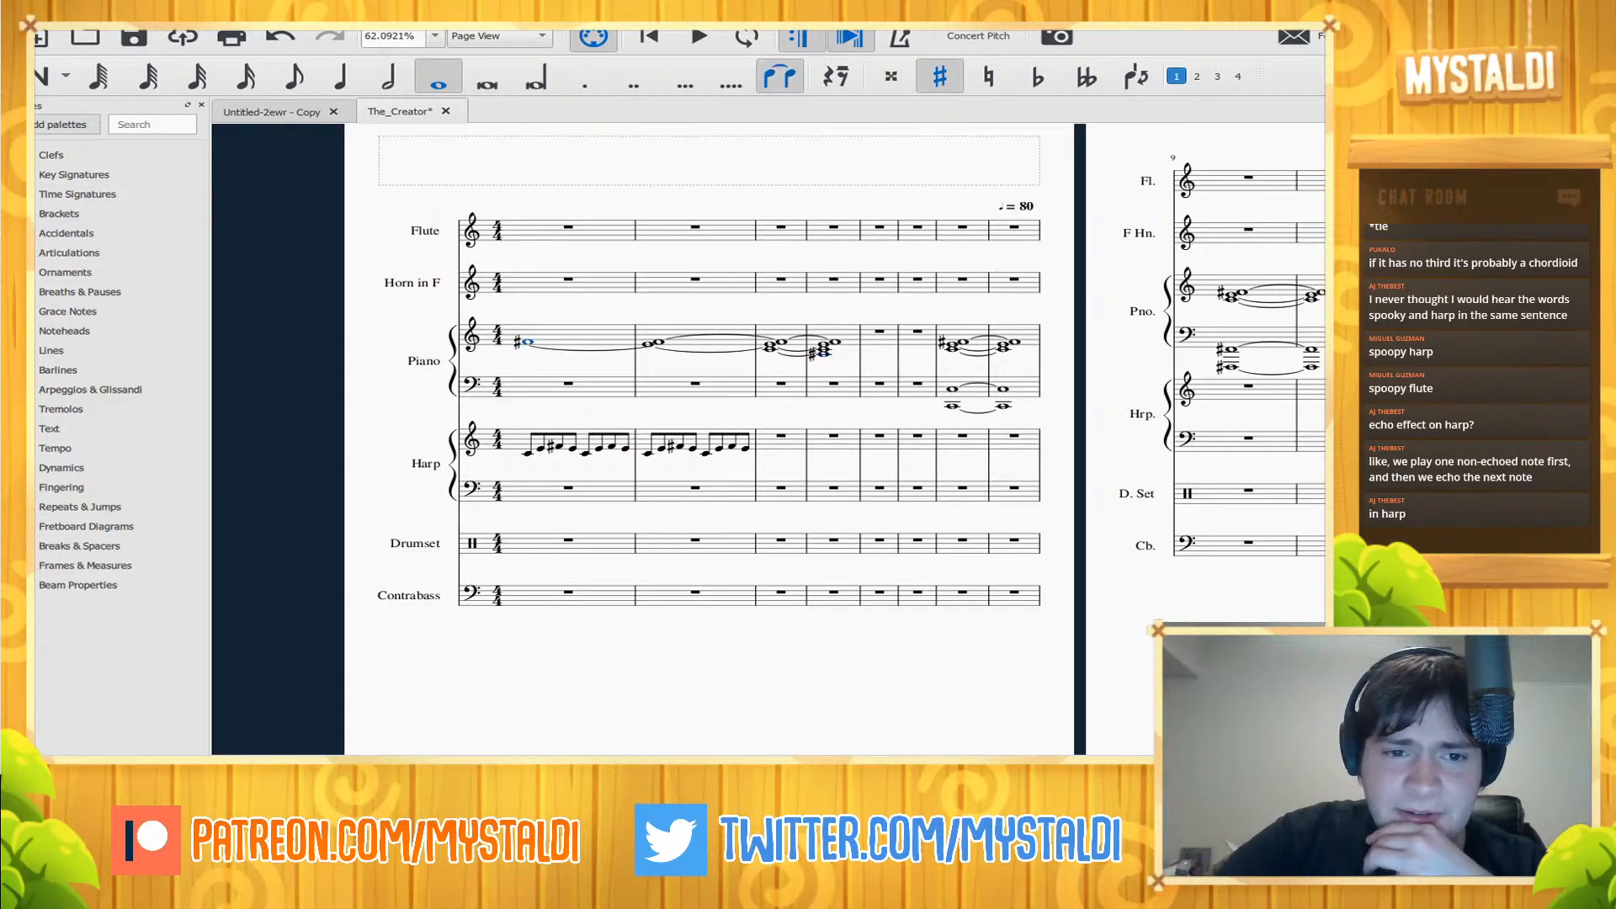
key("Escape")
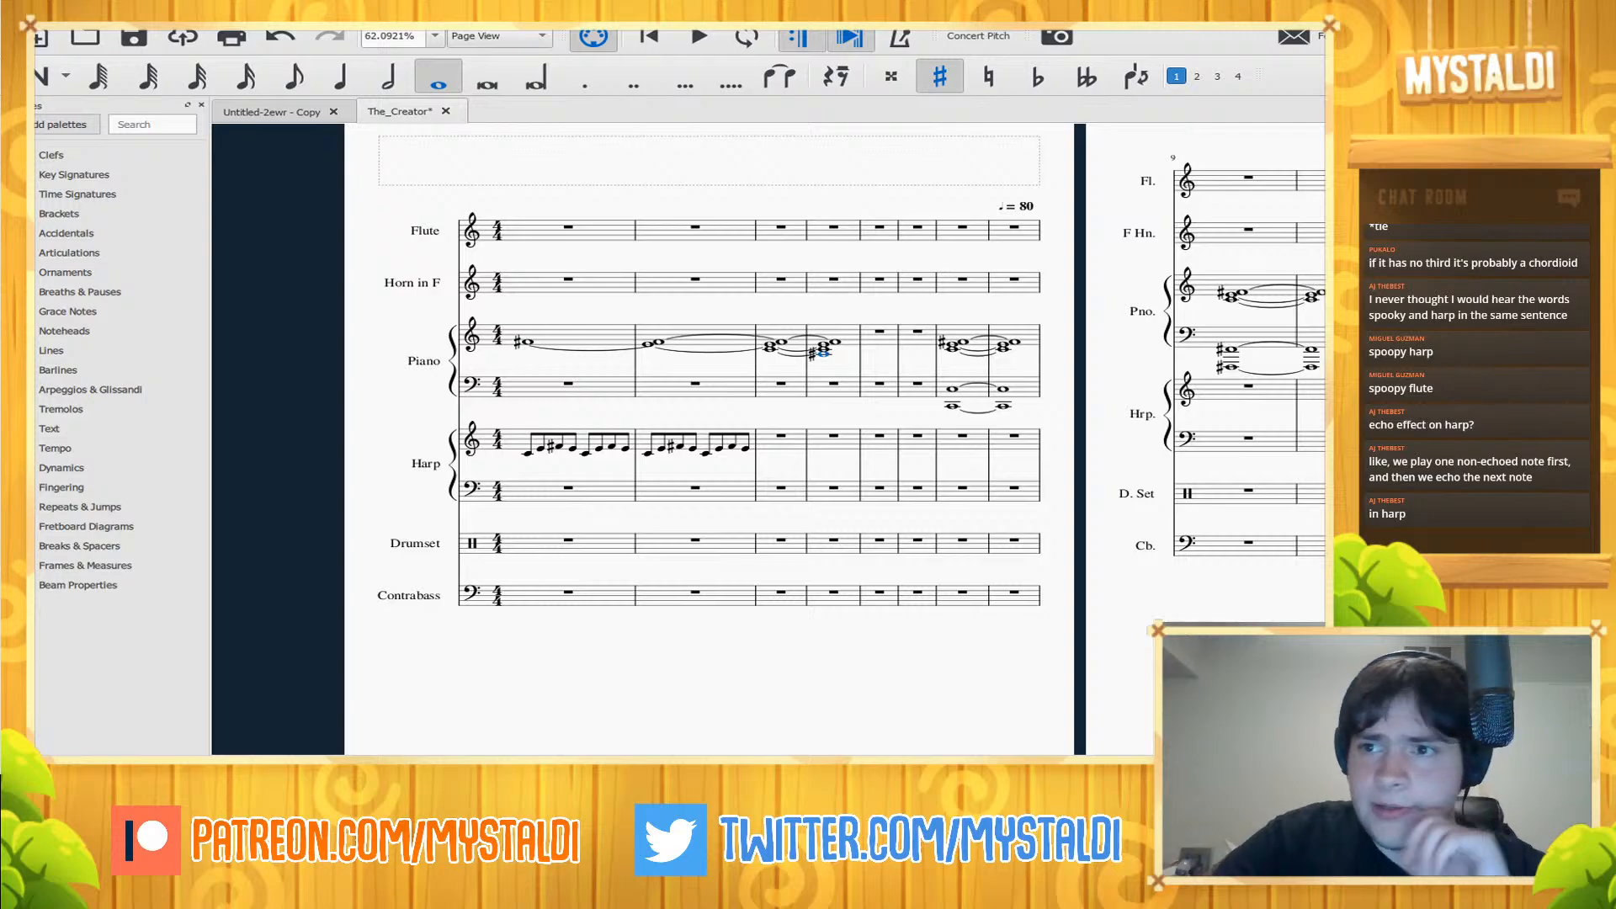
- Repeat the harp's eighth-note pattern from measures 1–2 in measures 3–4 and listen to the passage
left_click(527, 452)
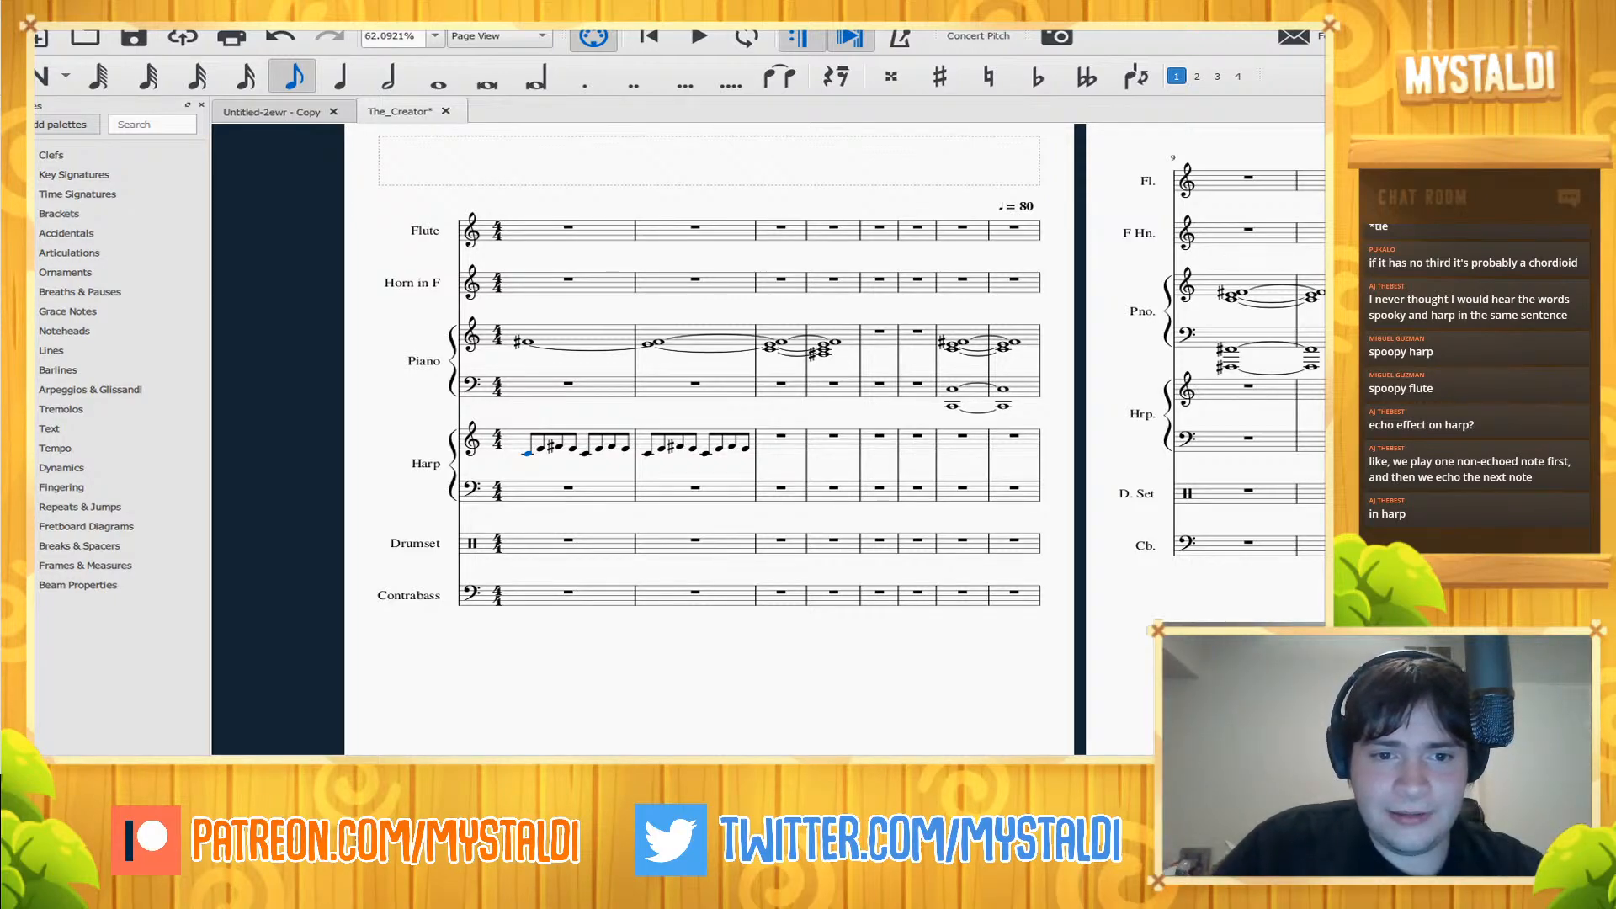
key("Escape")
left_click(589, 437)
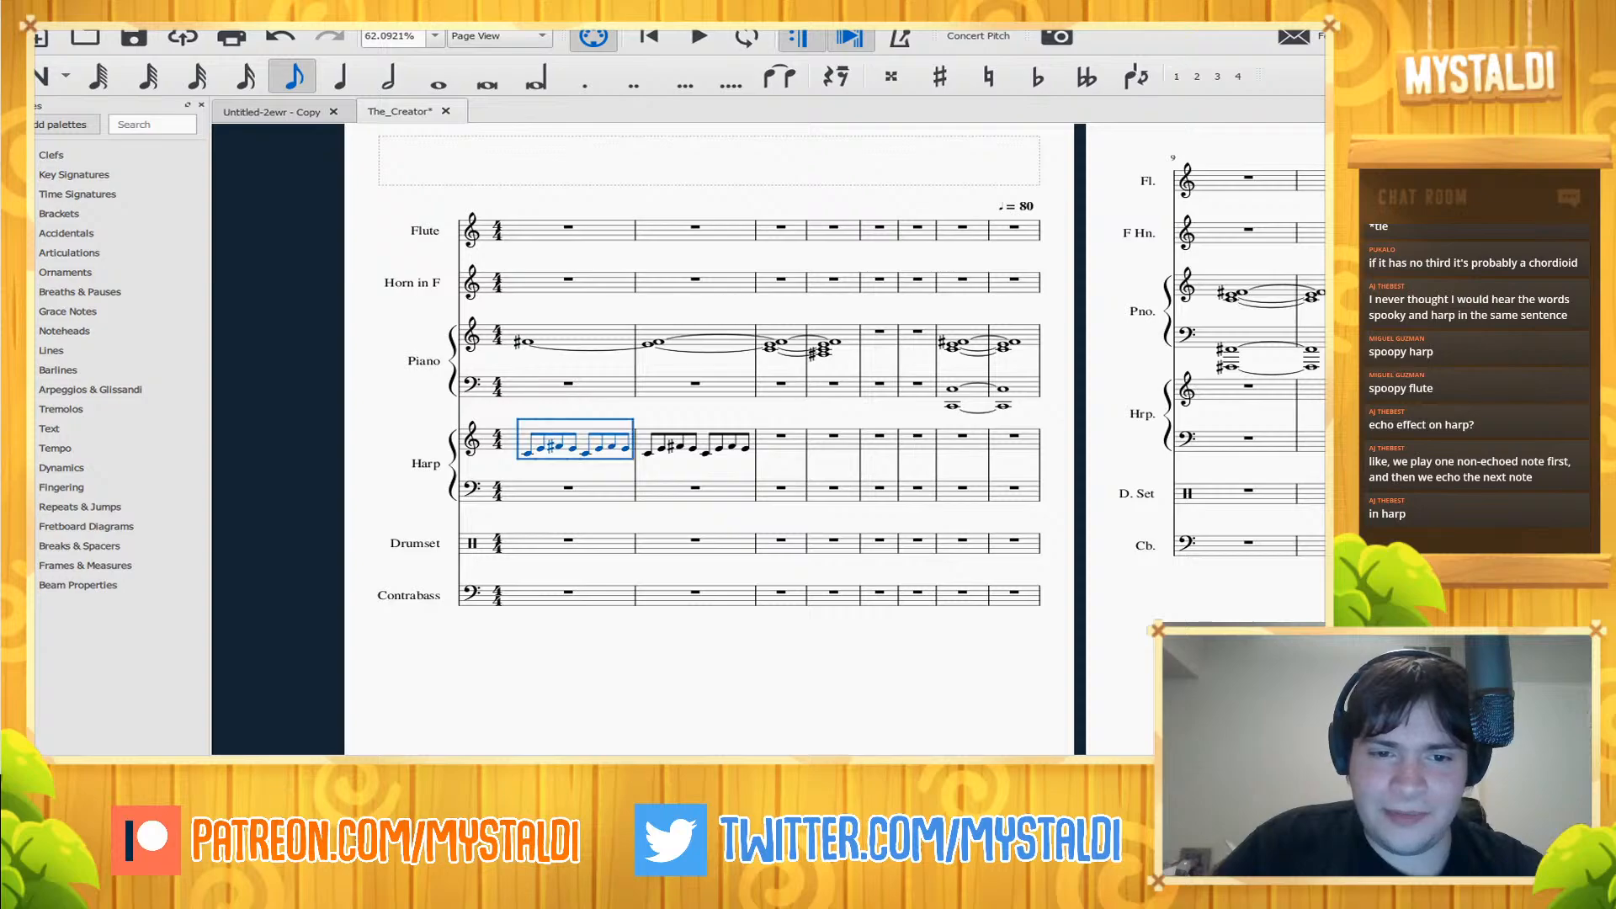
key("n")
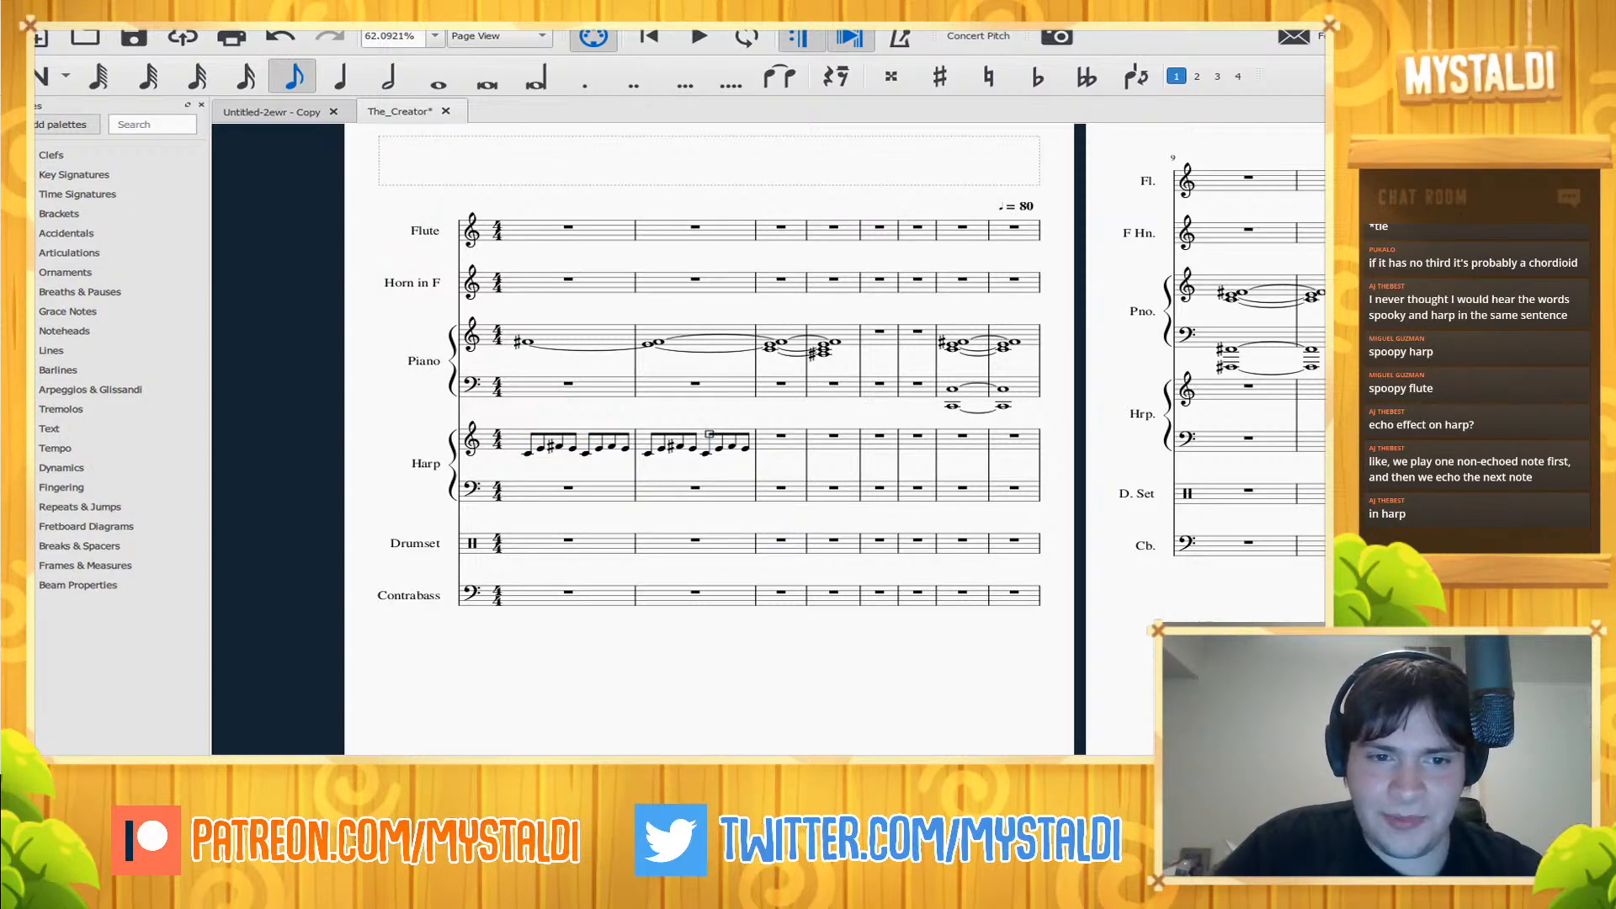
key("Escape")
left_click(589, 438)
key("ctrl+shift+Right")
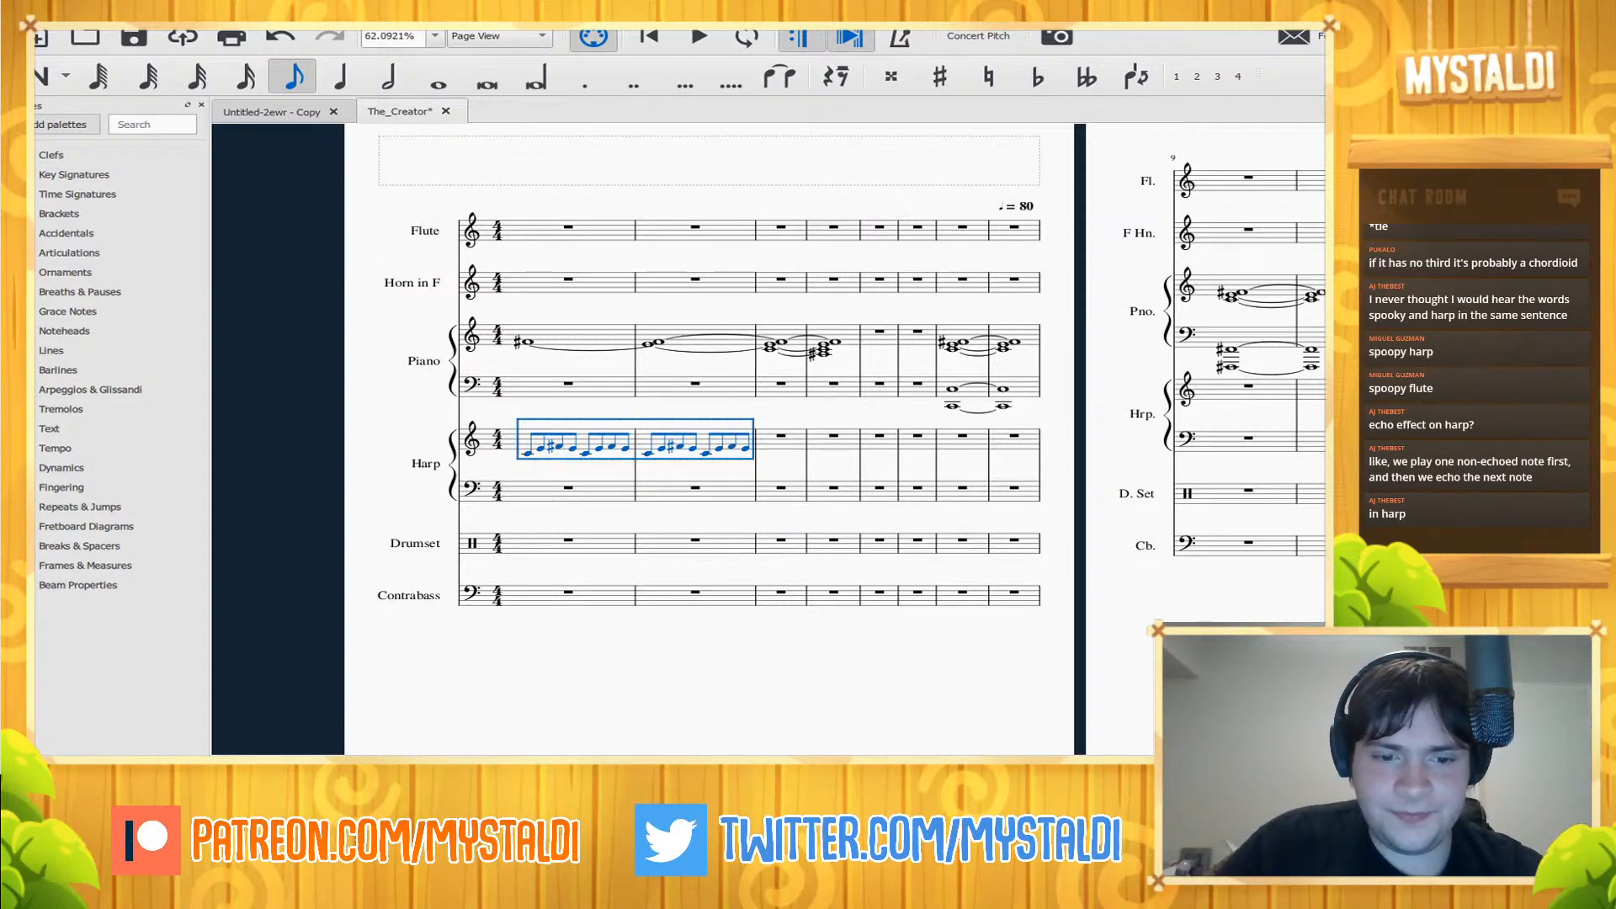
key("r")
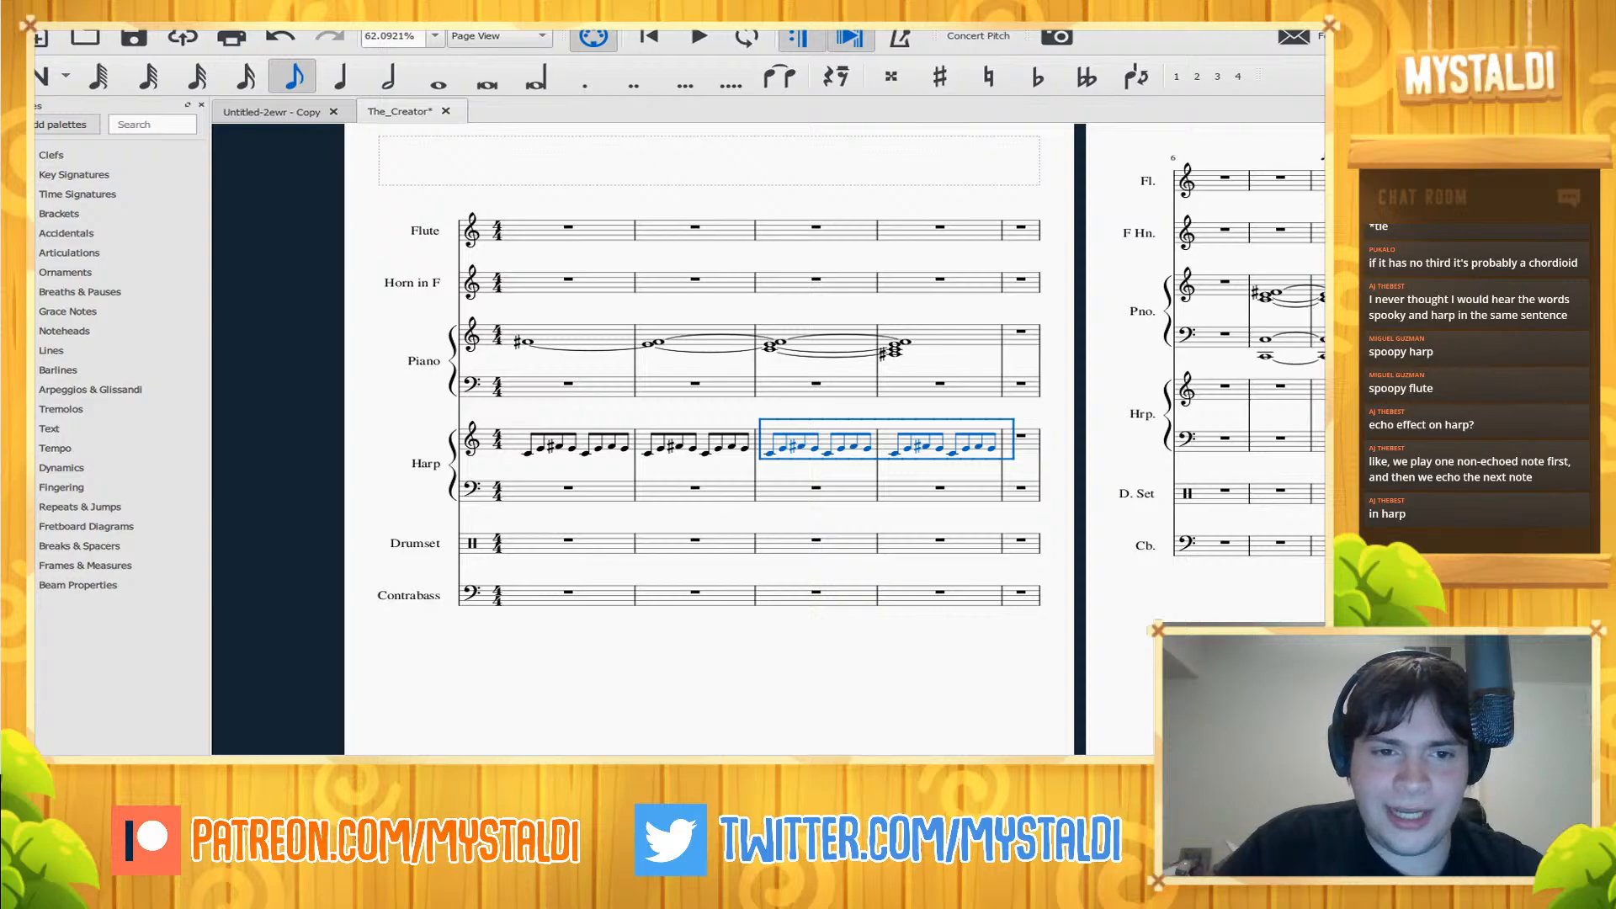
key("Escape")
key("space")
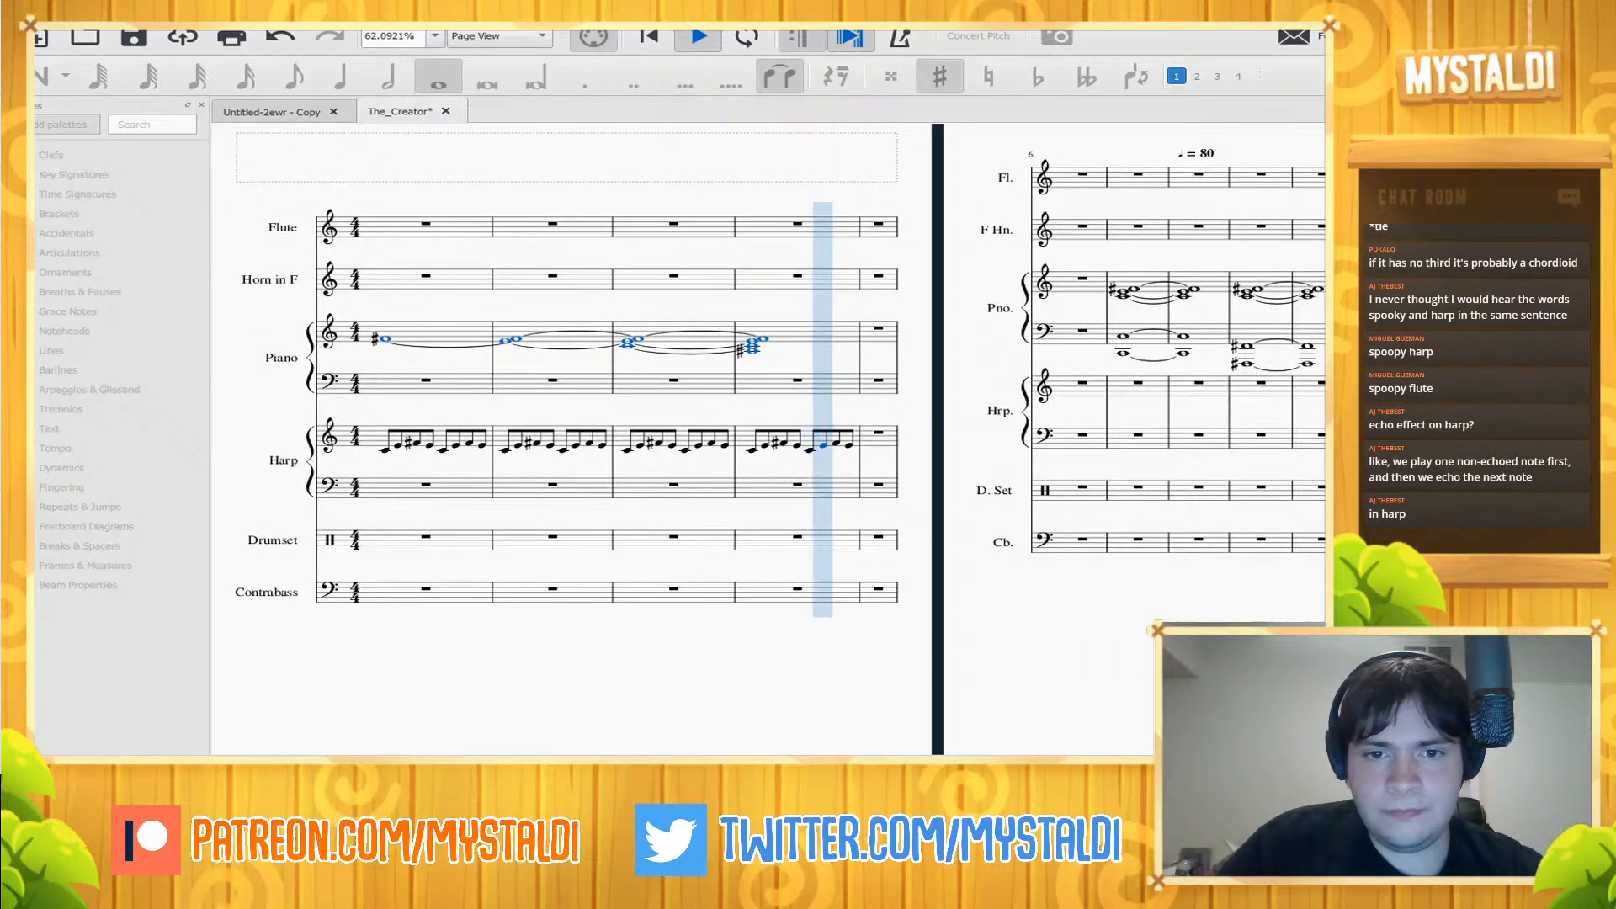
key("space")
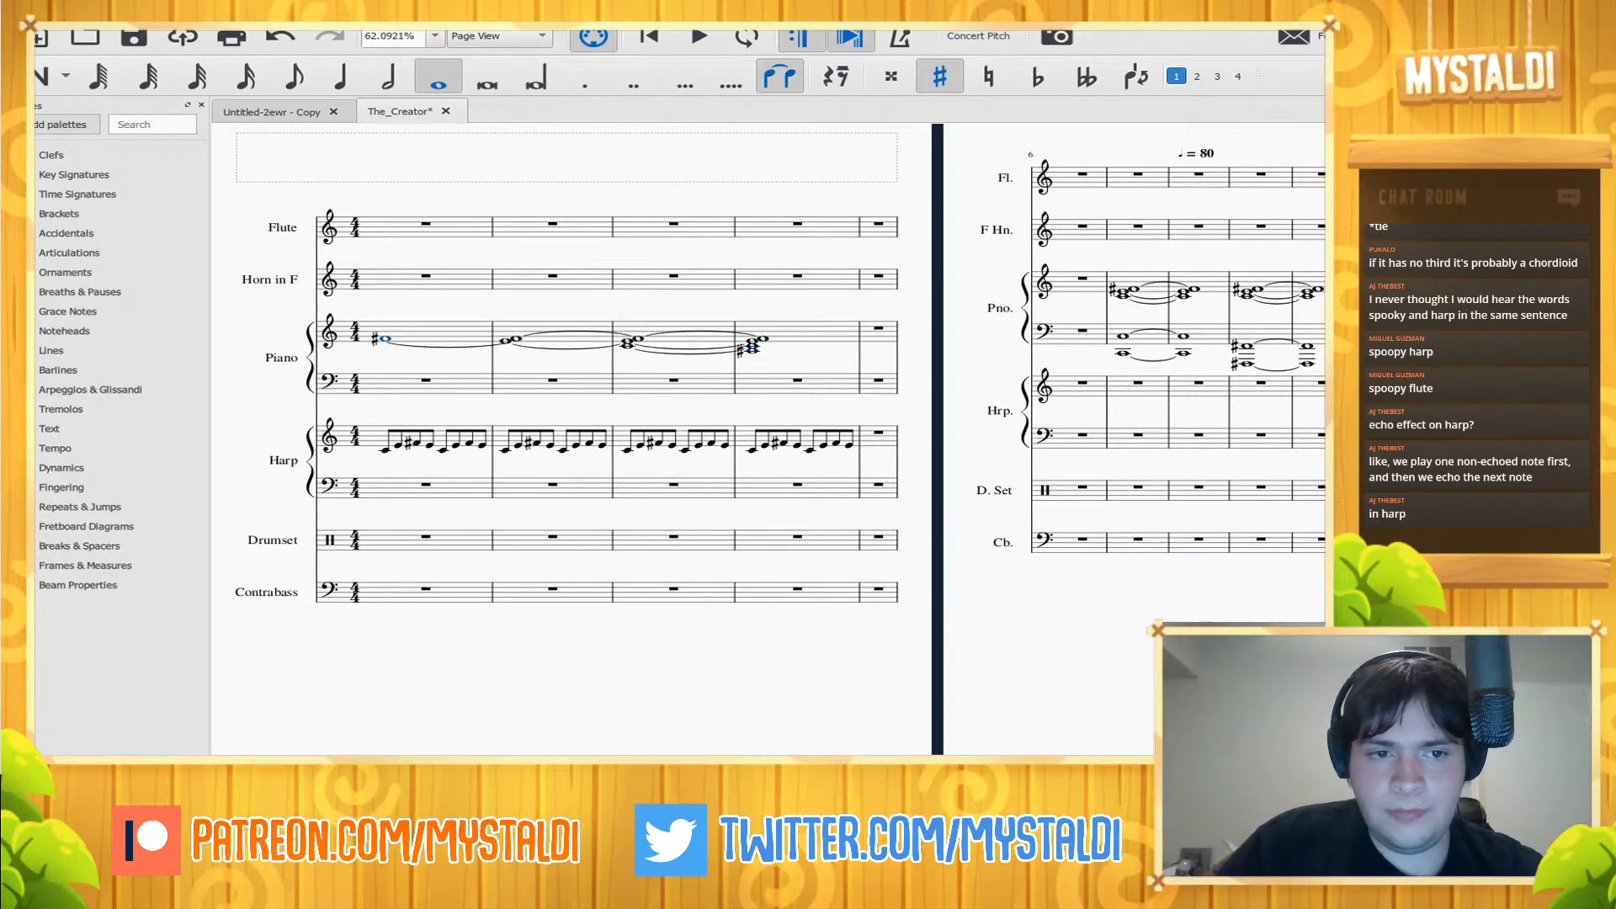
- Mark the first piano note with an mp dynamic after trying p
left_click(126, 467)
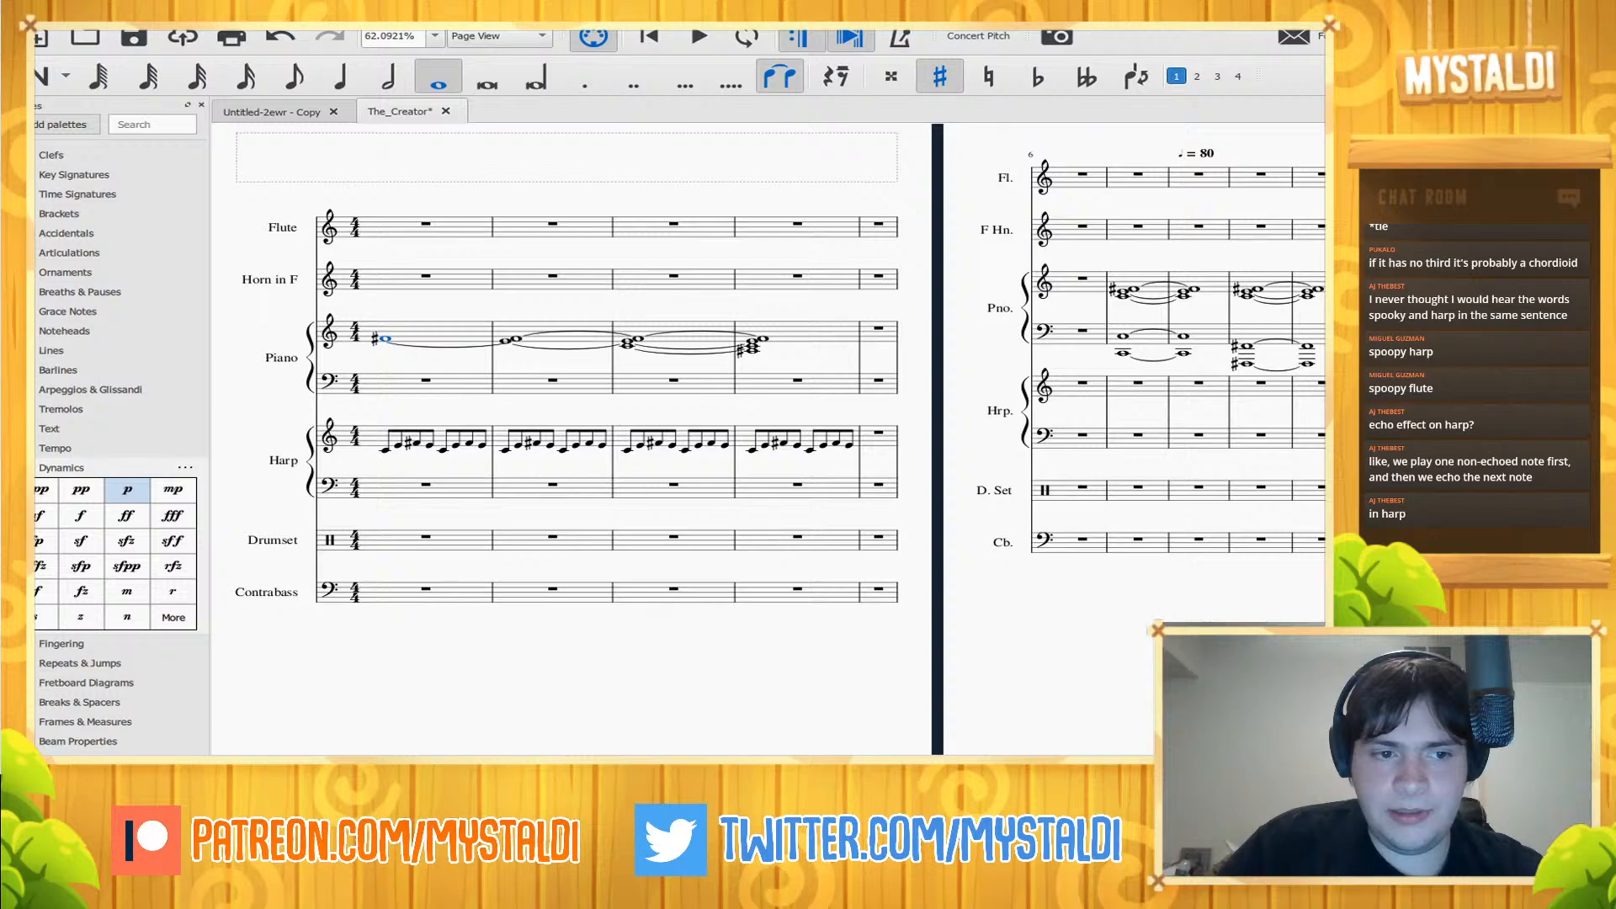
left_click(126, 489)
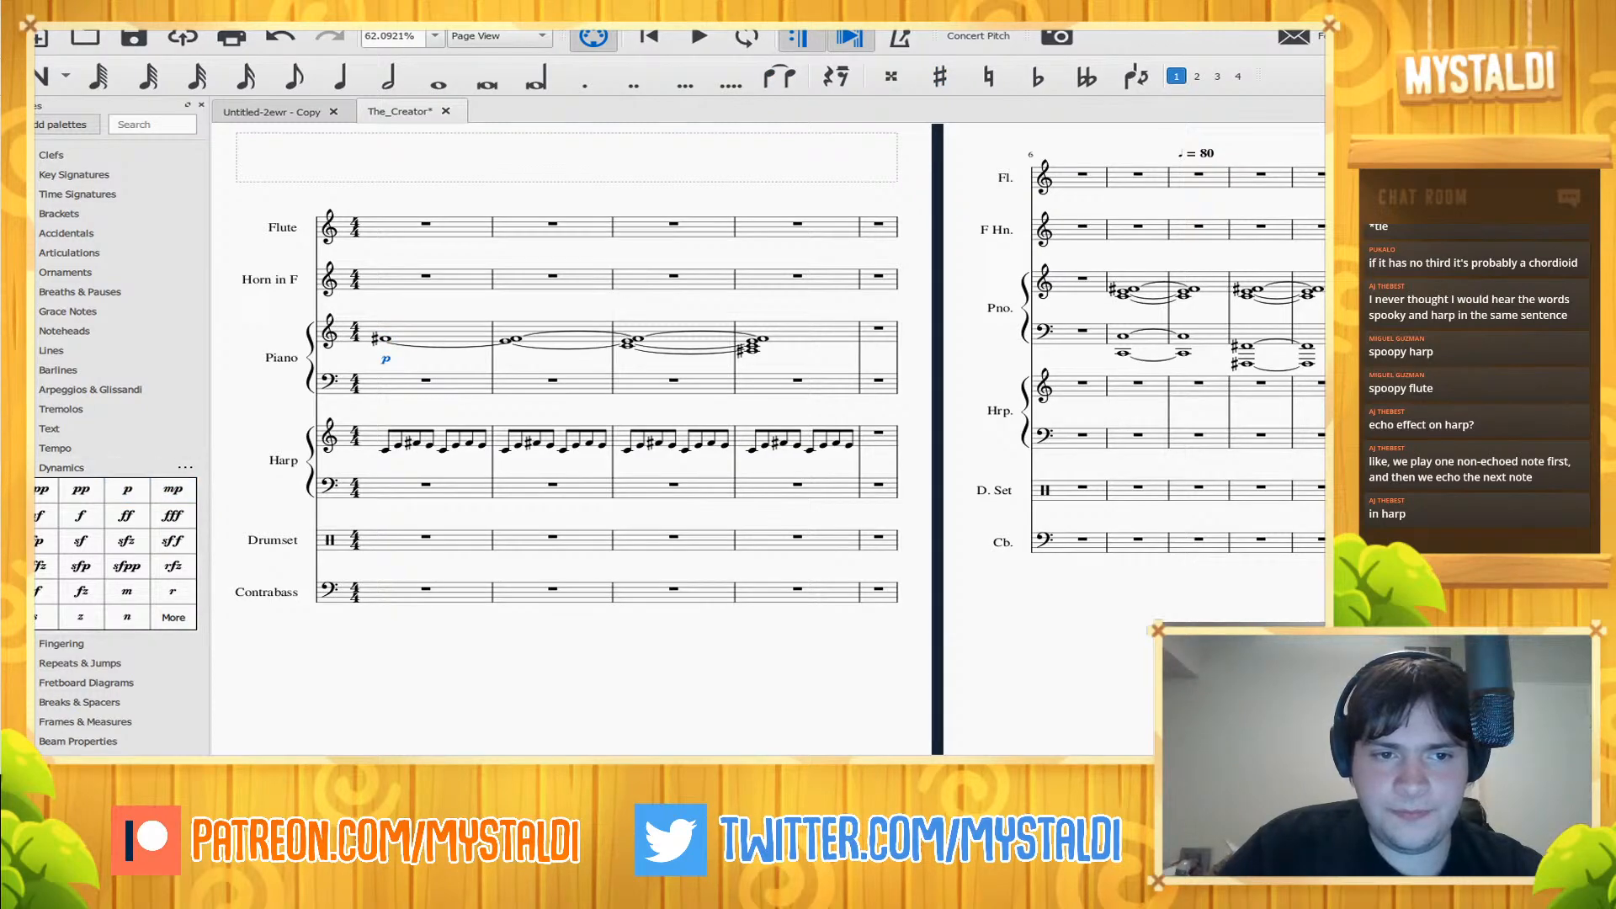
key("ctrl+z")
left_click(173, 489)
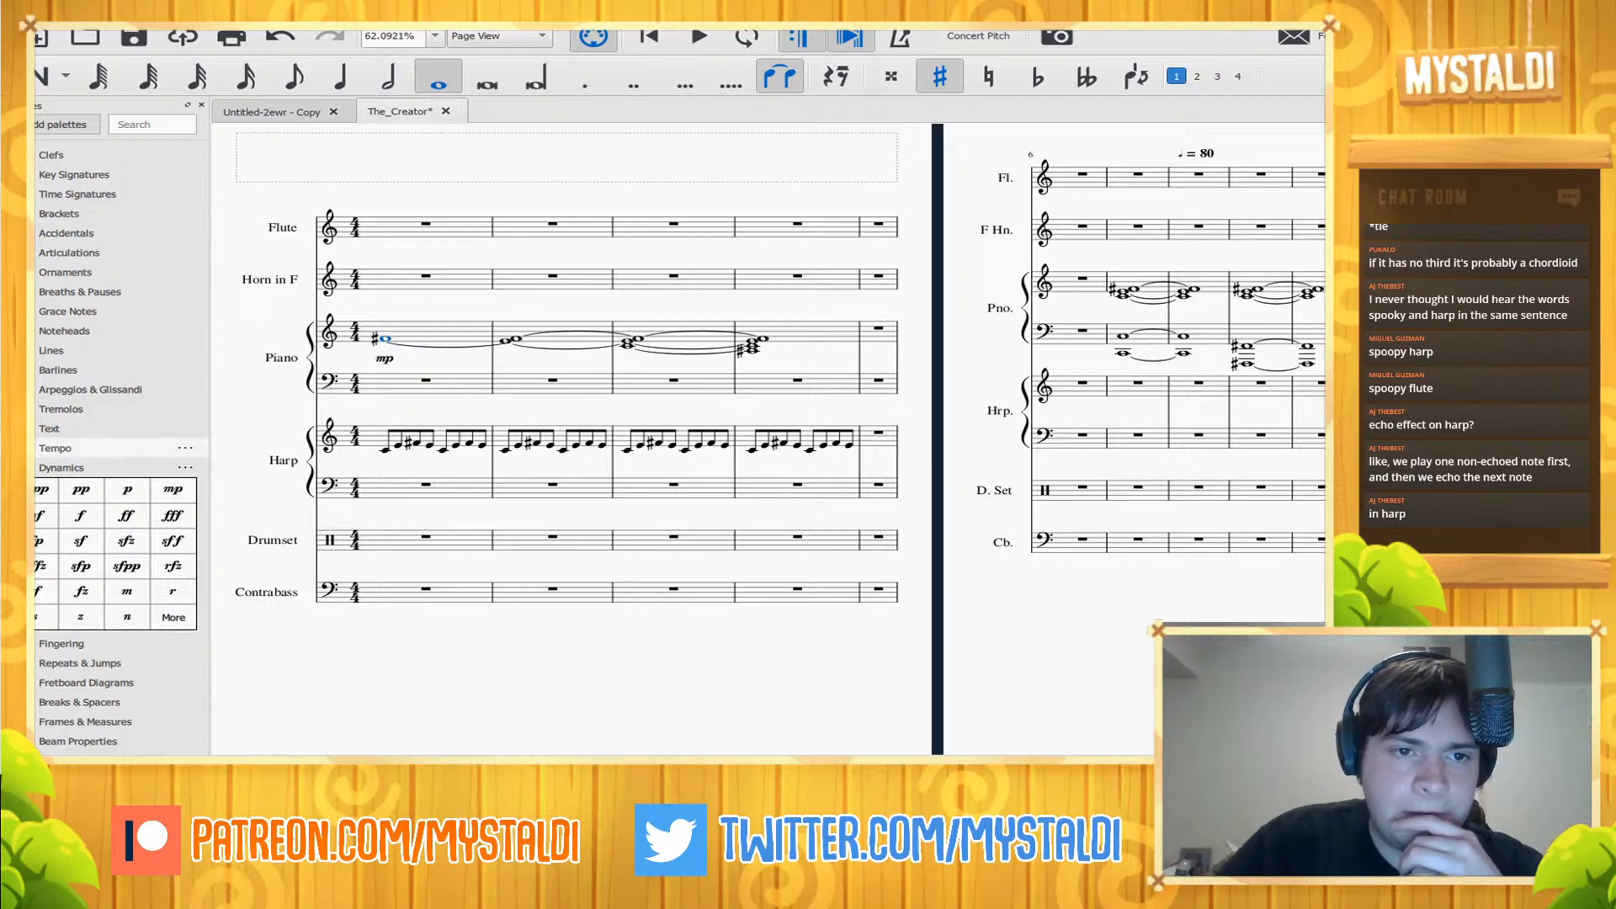
- Add a tempo marking of 80 at measure 1 and listen to the introduction
left_click(54, 447)
left_click(150, 472)
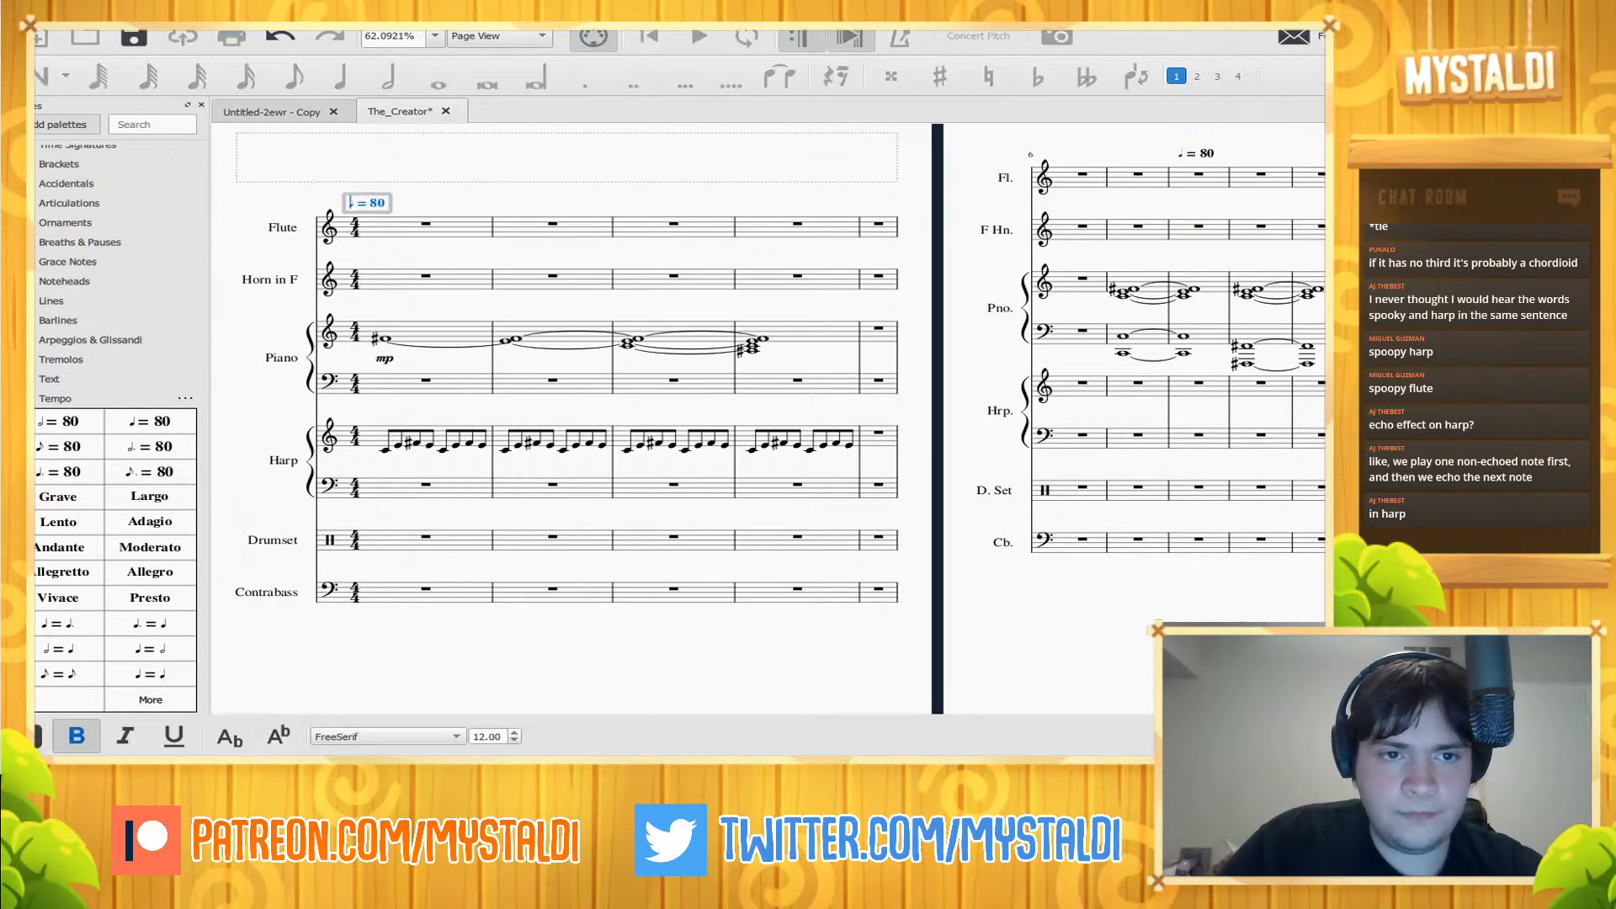
key("Escape")
key("space")
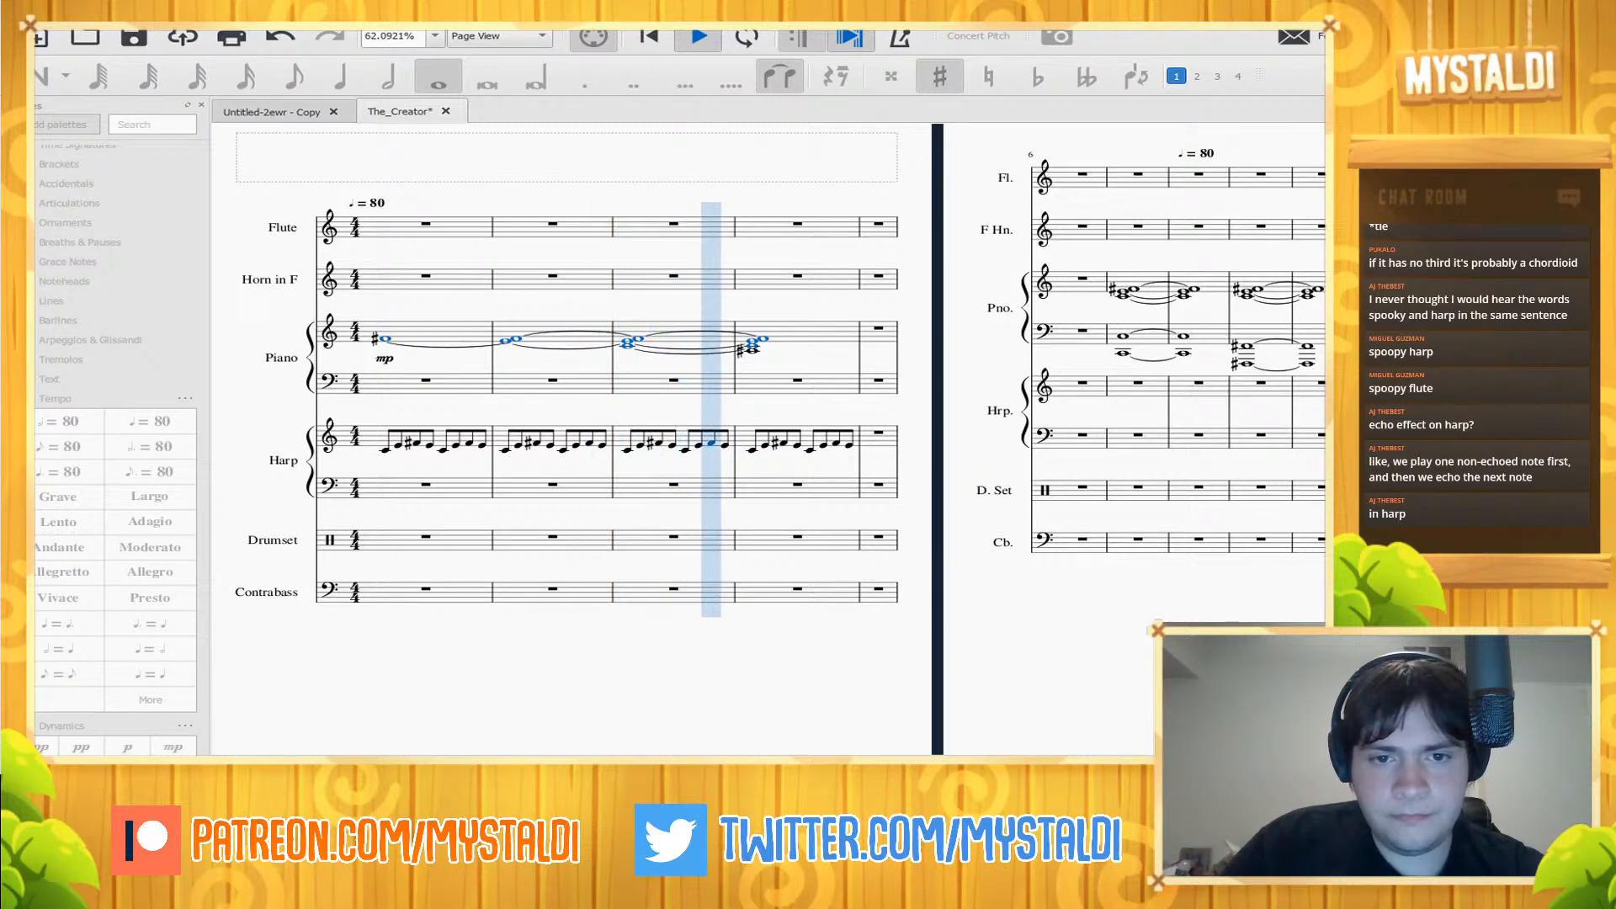
key("space")
- Replace the lower notes of the measure 4 piano chord with a three-note whole-note chord in the bass staff, topped by a sharp, and listen
key("Down")
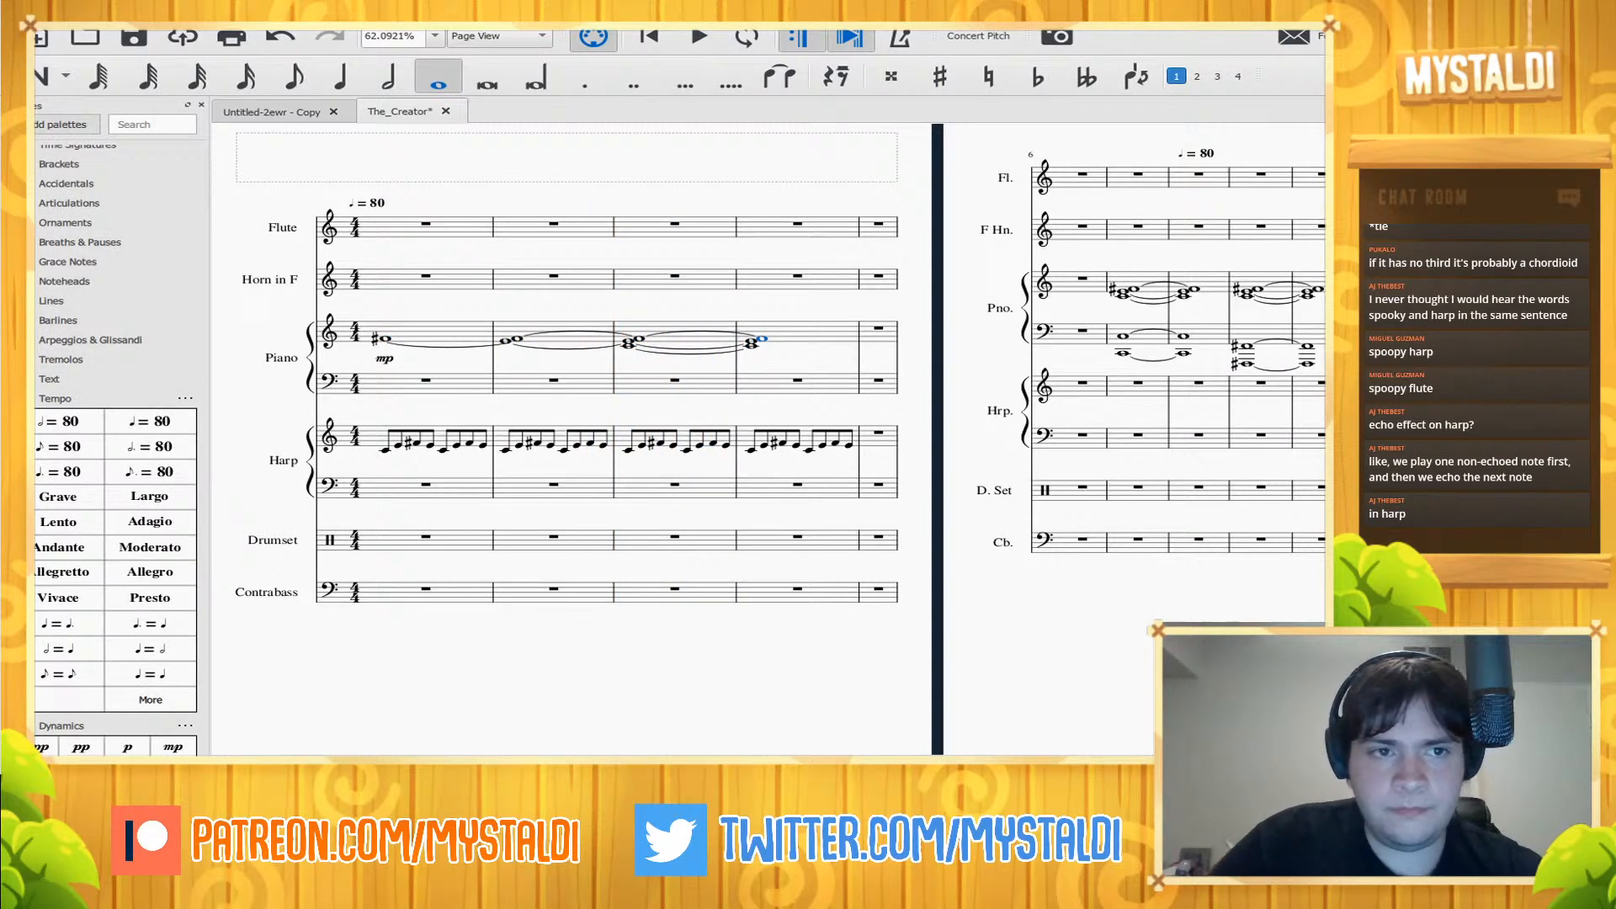
key("n")
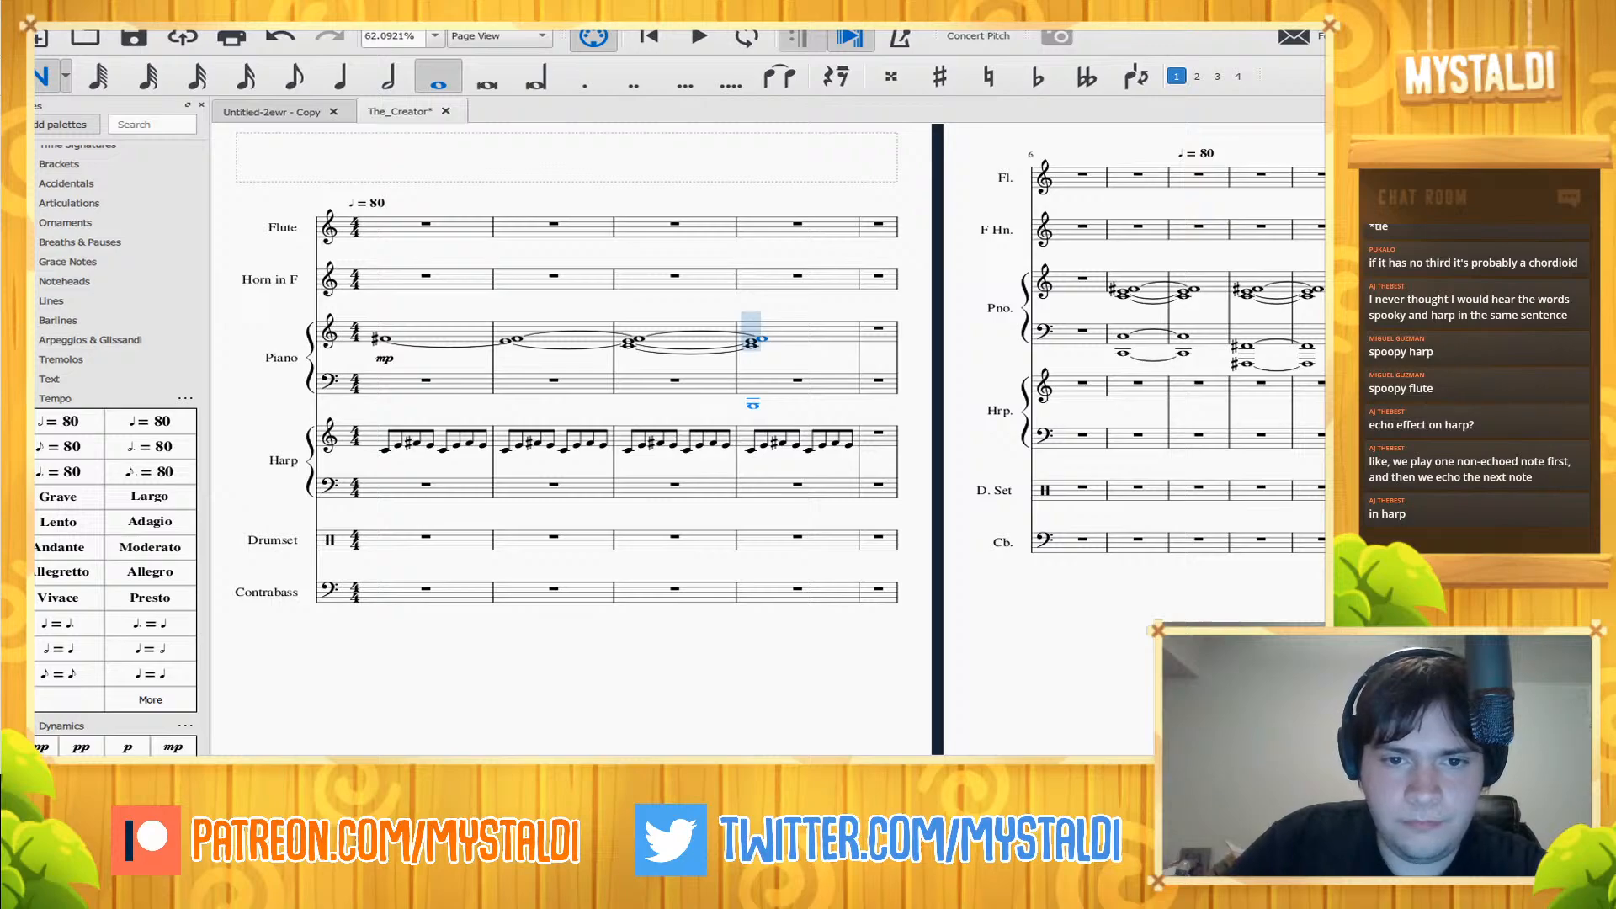
left_click(752, 388)
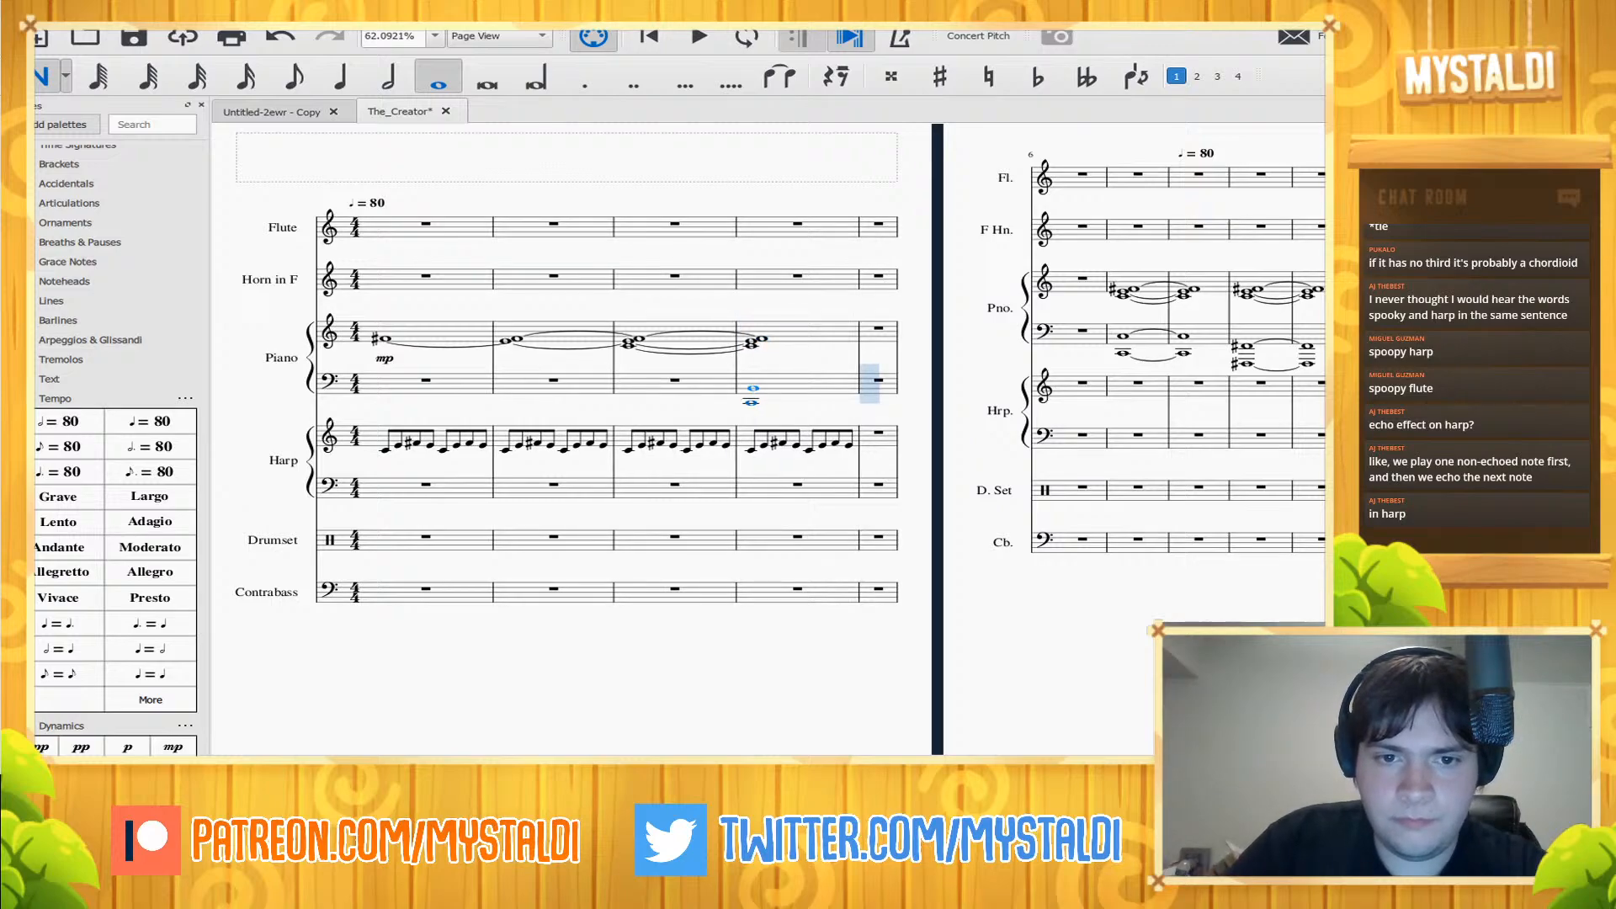
key("alt+3")
key("alt+3")
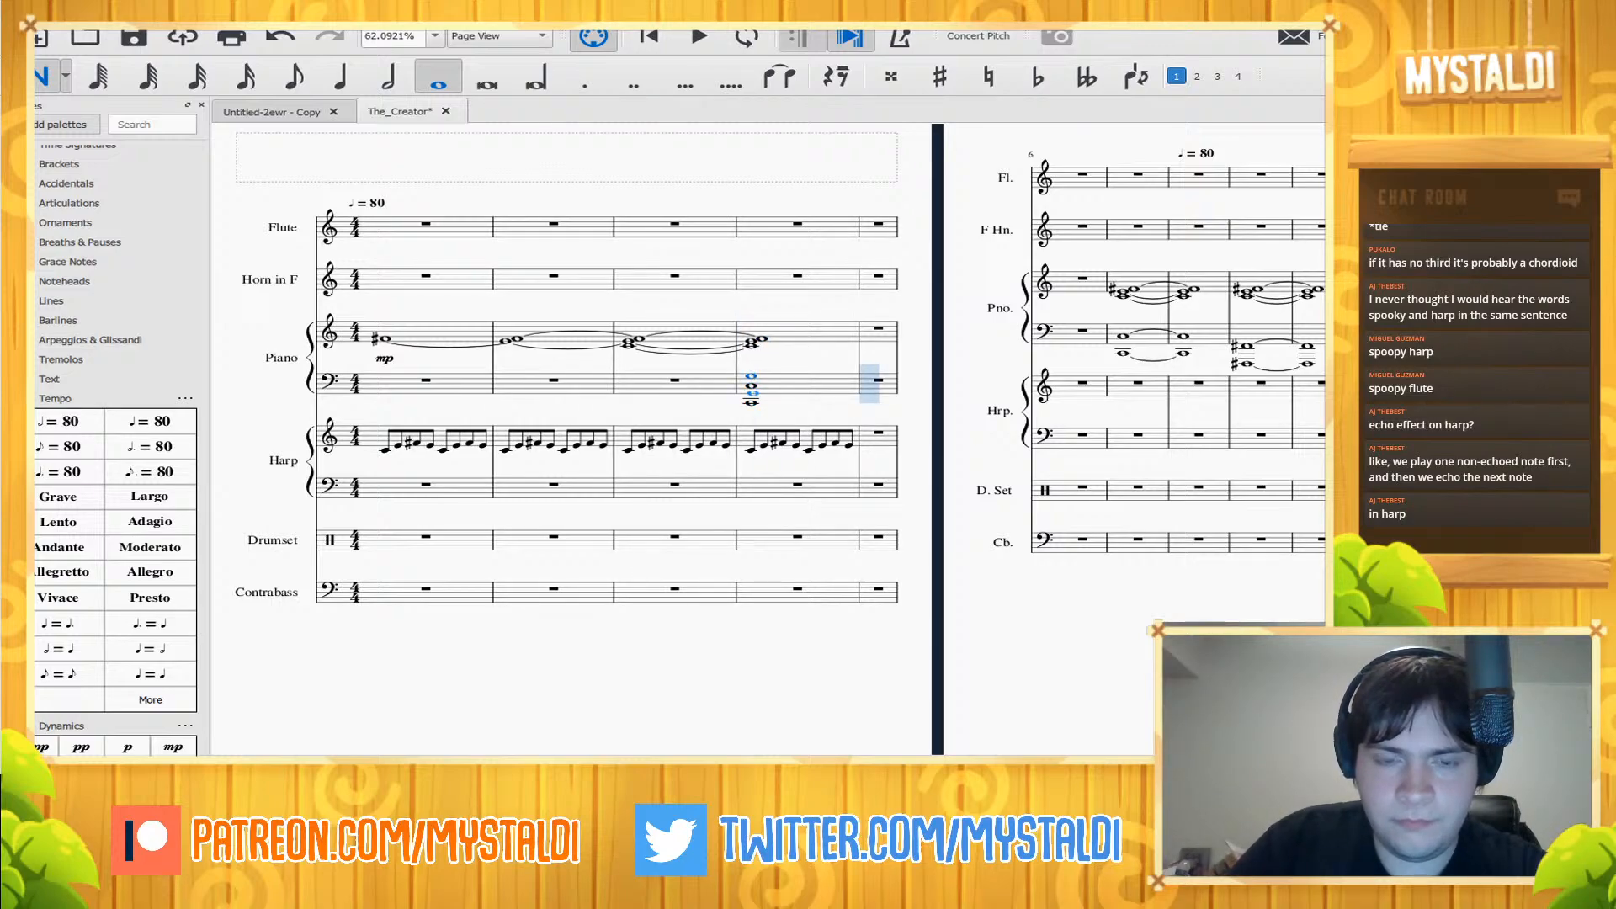
key("Up")
key("Escape")
key("space")
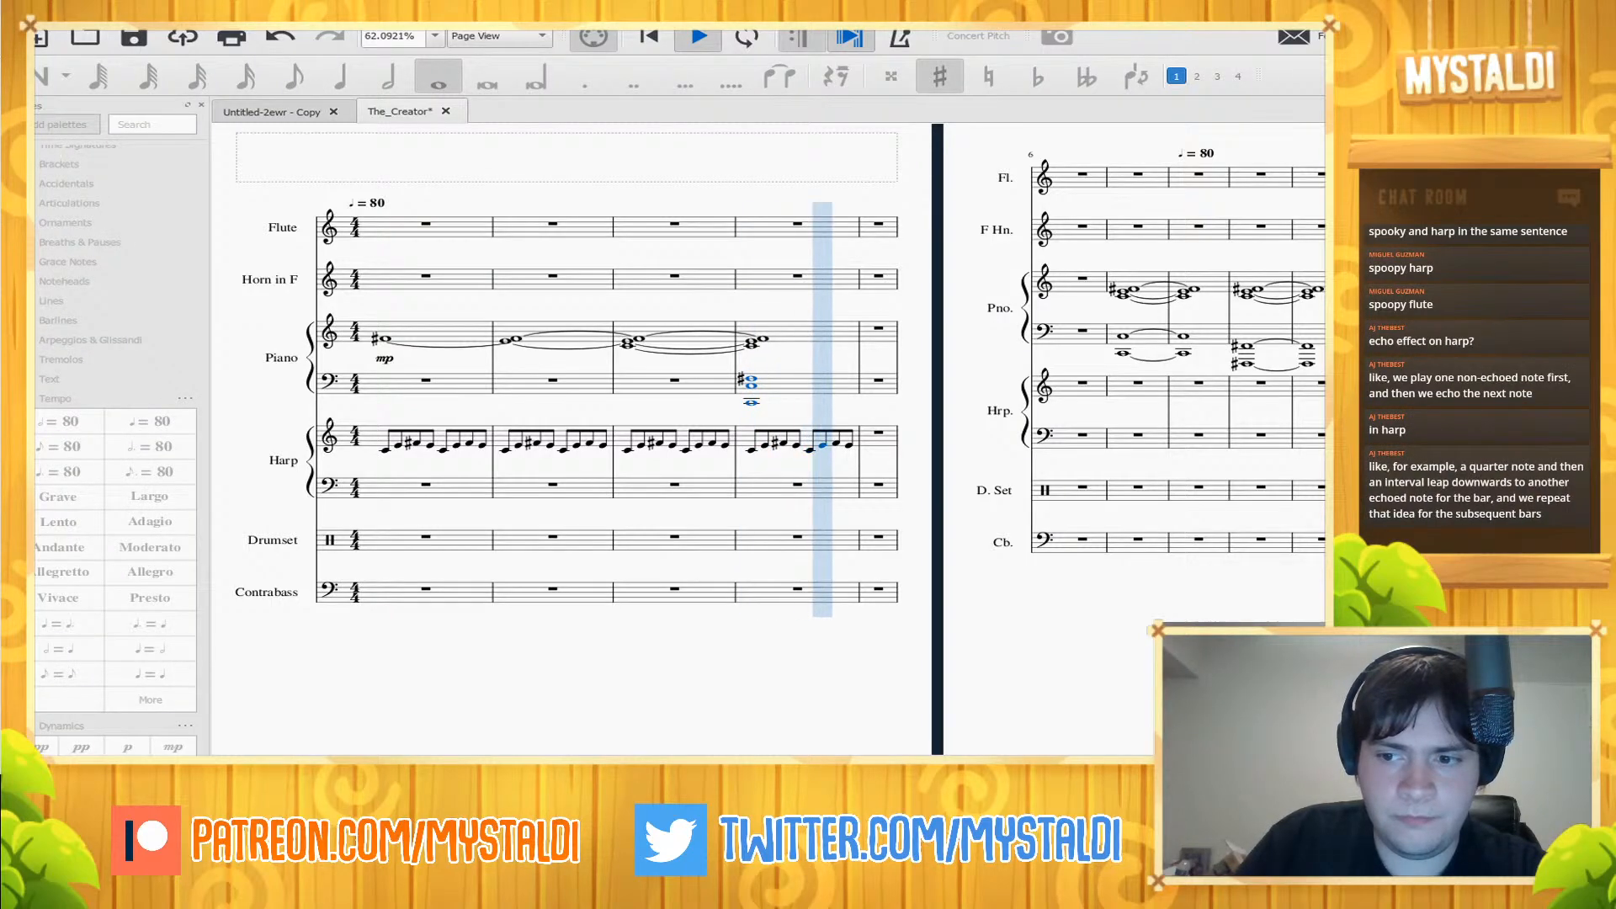
key("space")
- Copy the piano and harp parts of measures 1–4 into measures 5–8 and listen from the beginning
left_click(446, 331)
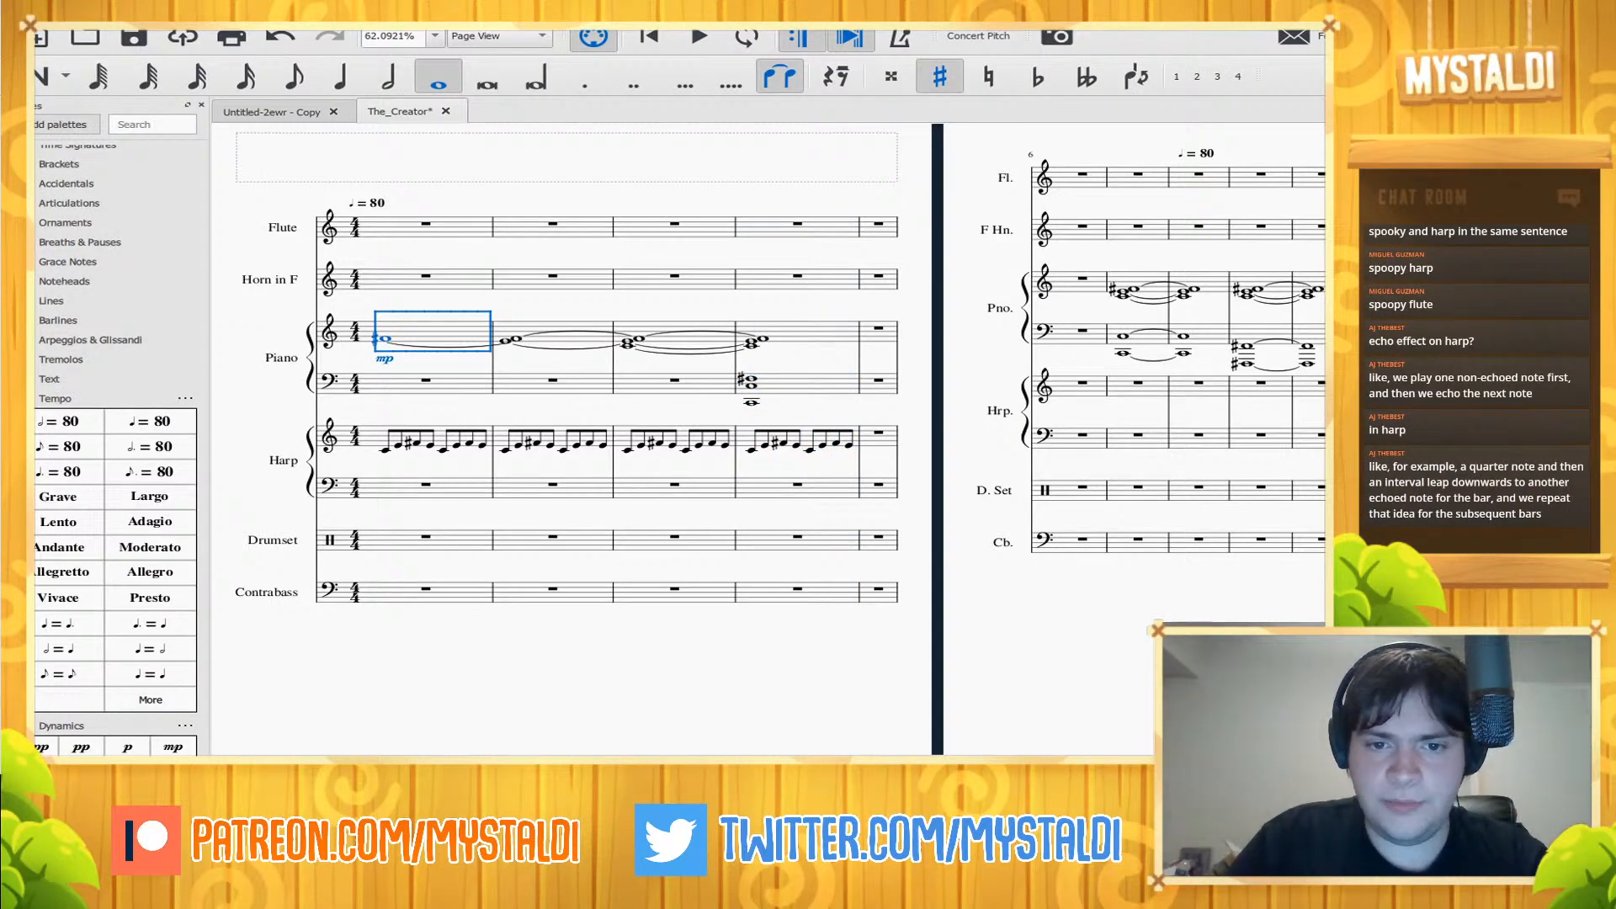
left_click(796, 442, "shift")
left_click(877, 328)
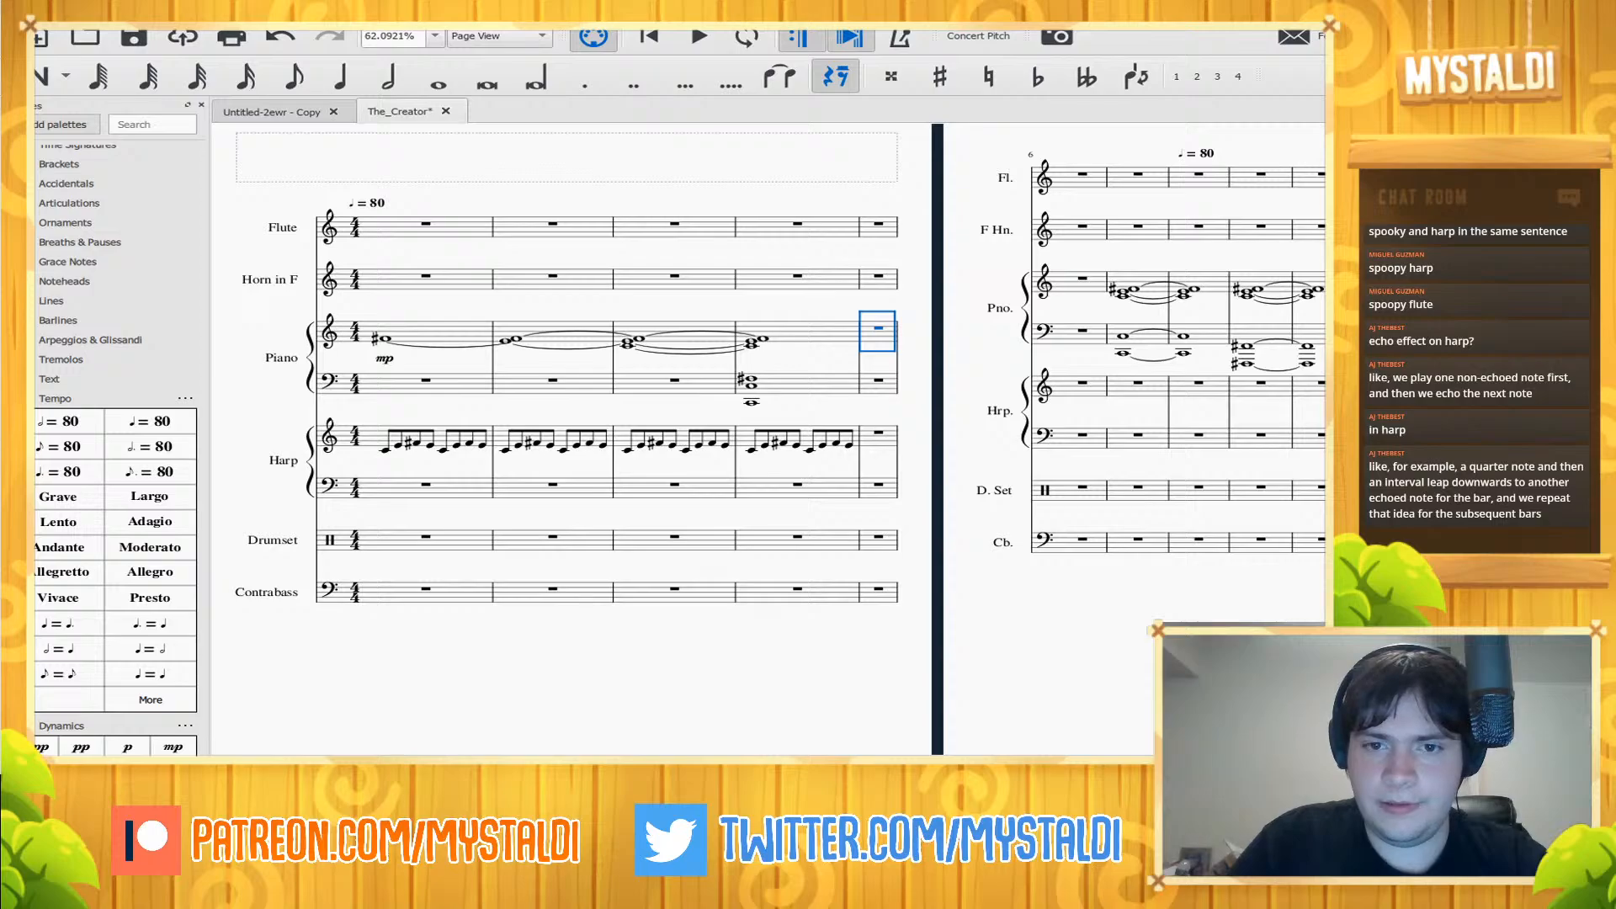
scroll(769, 439, "right", 5)
key("ctrl+v")
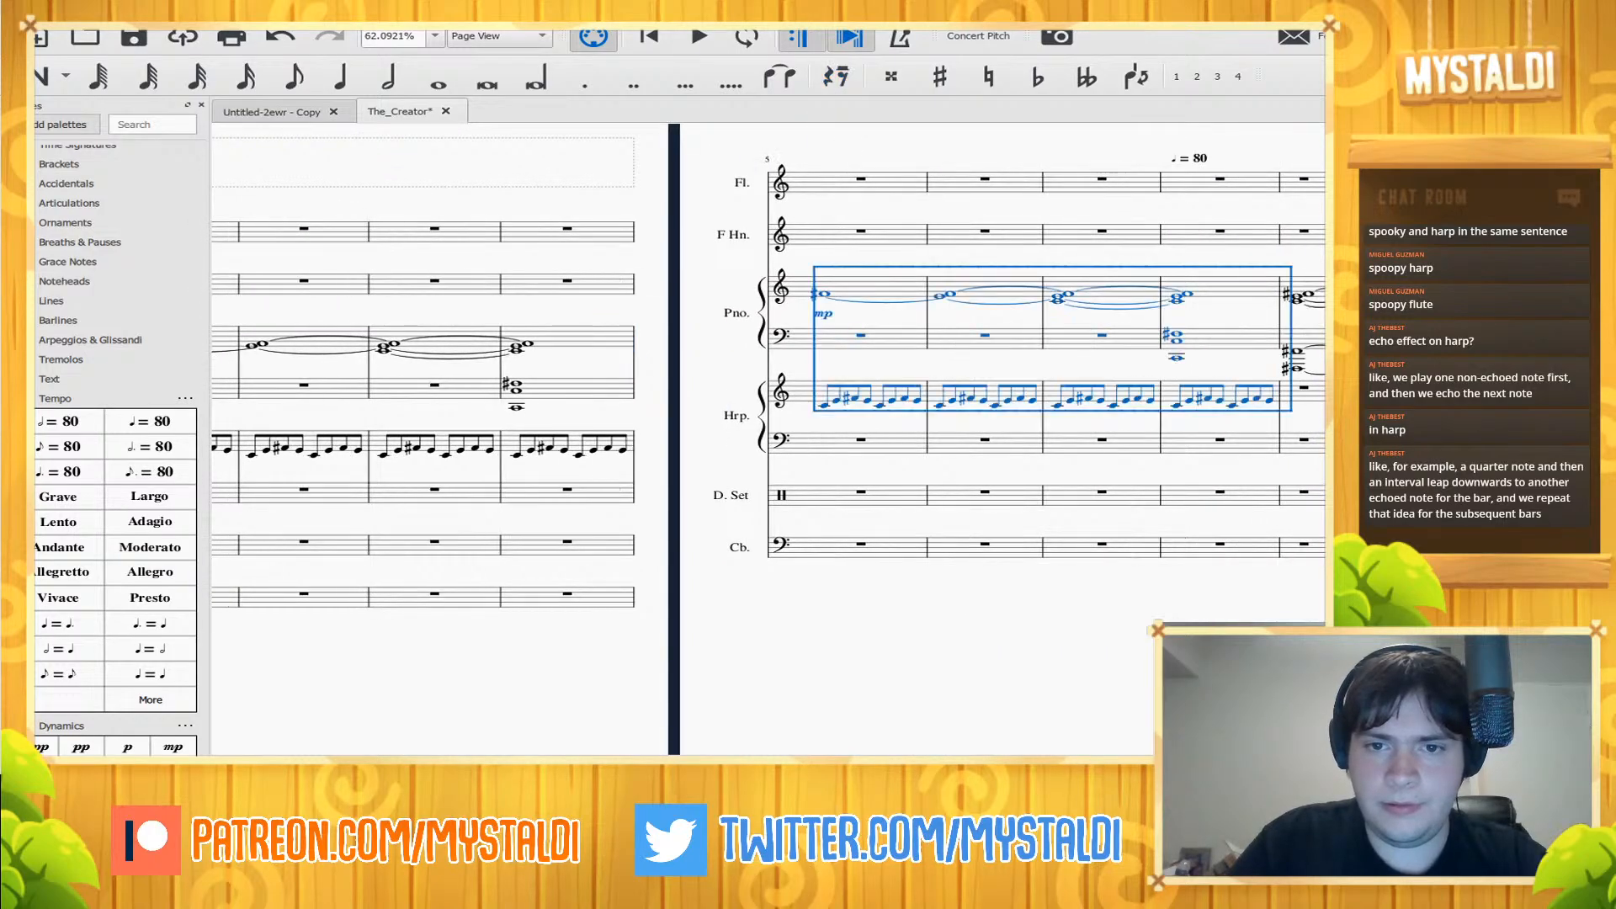
scroll(769, 439, "left", 7)
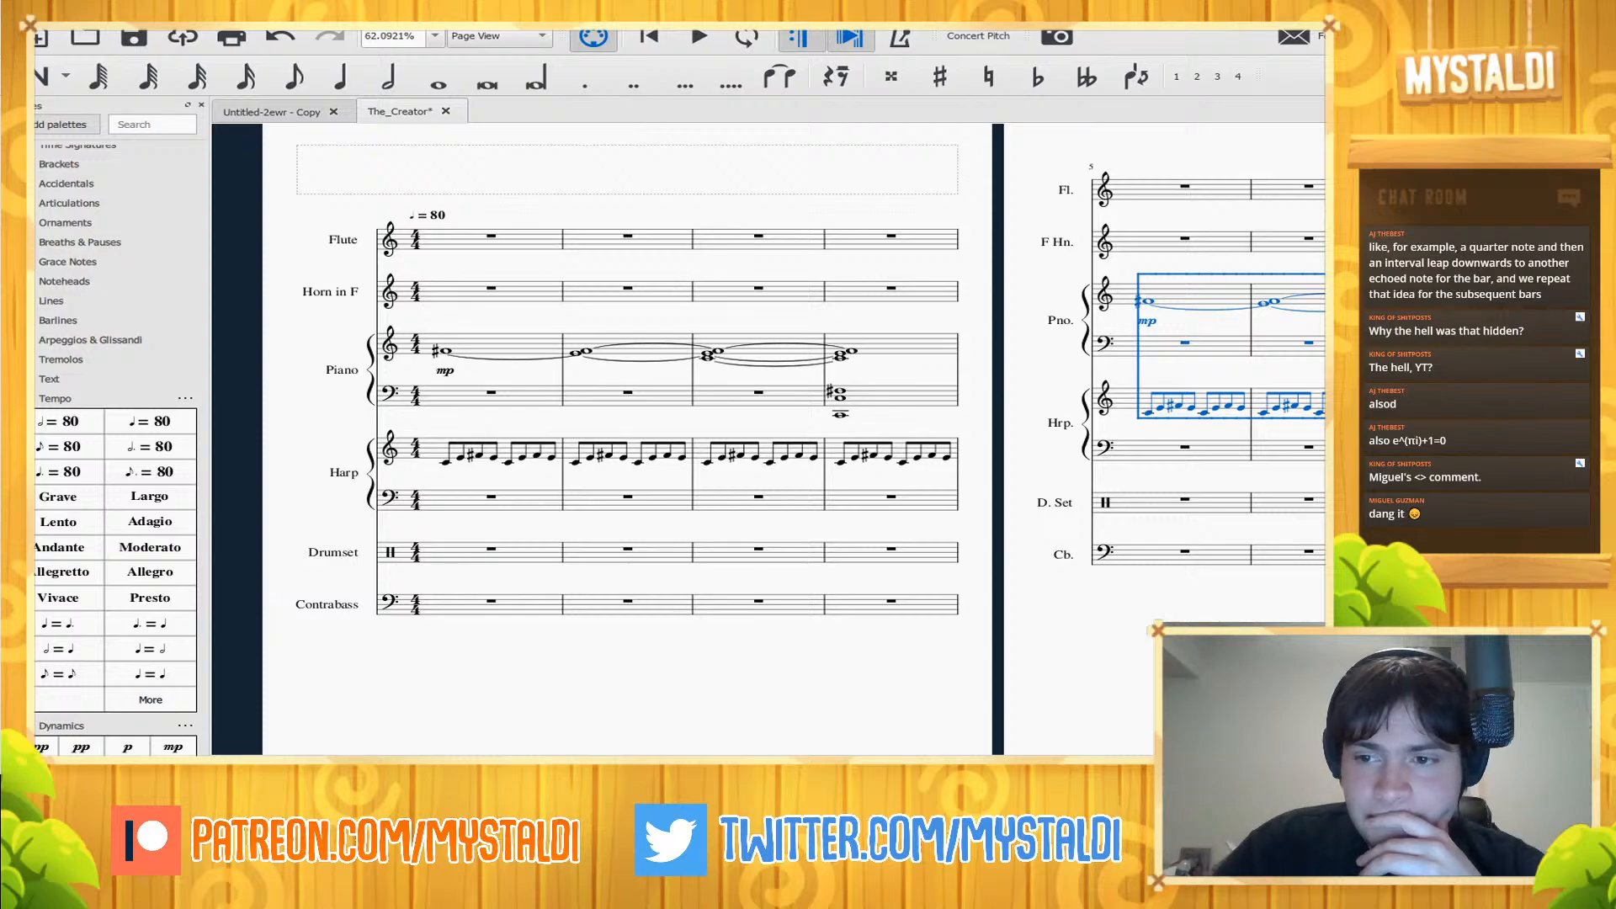
left_click(505, 340)
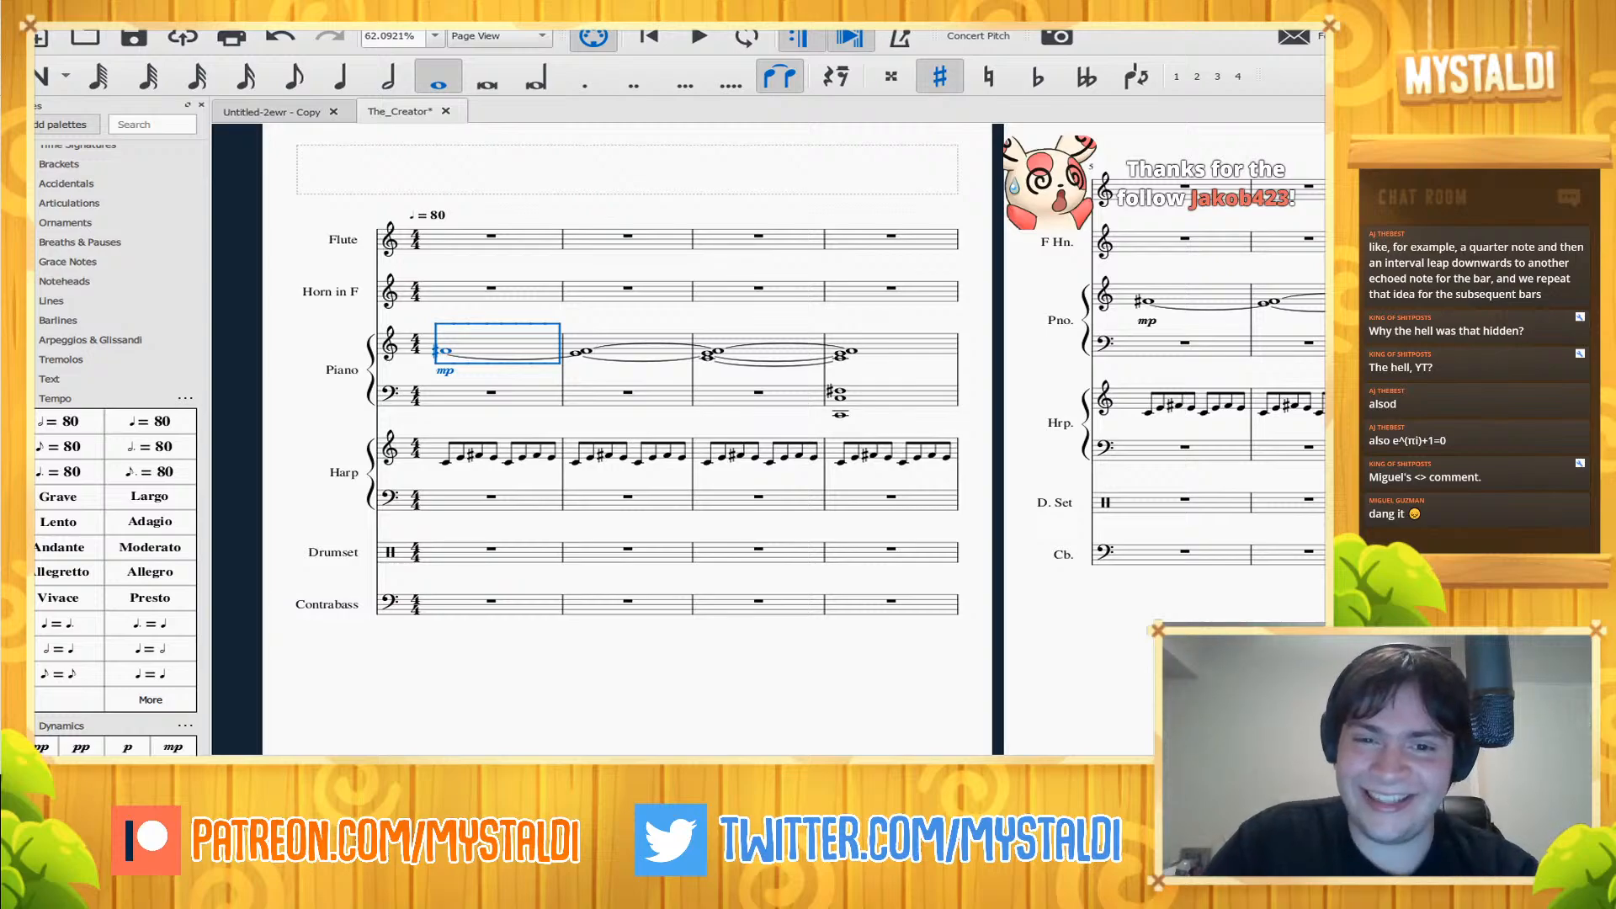
key("space")
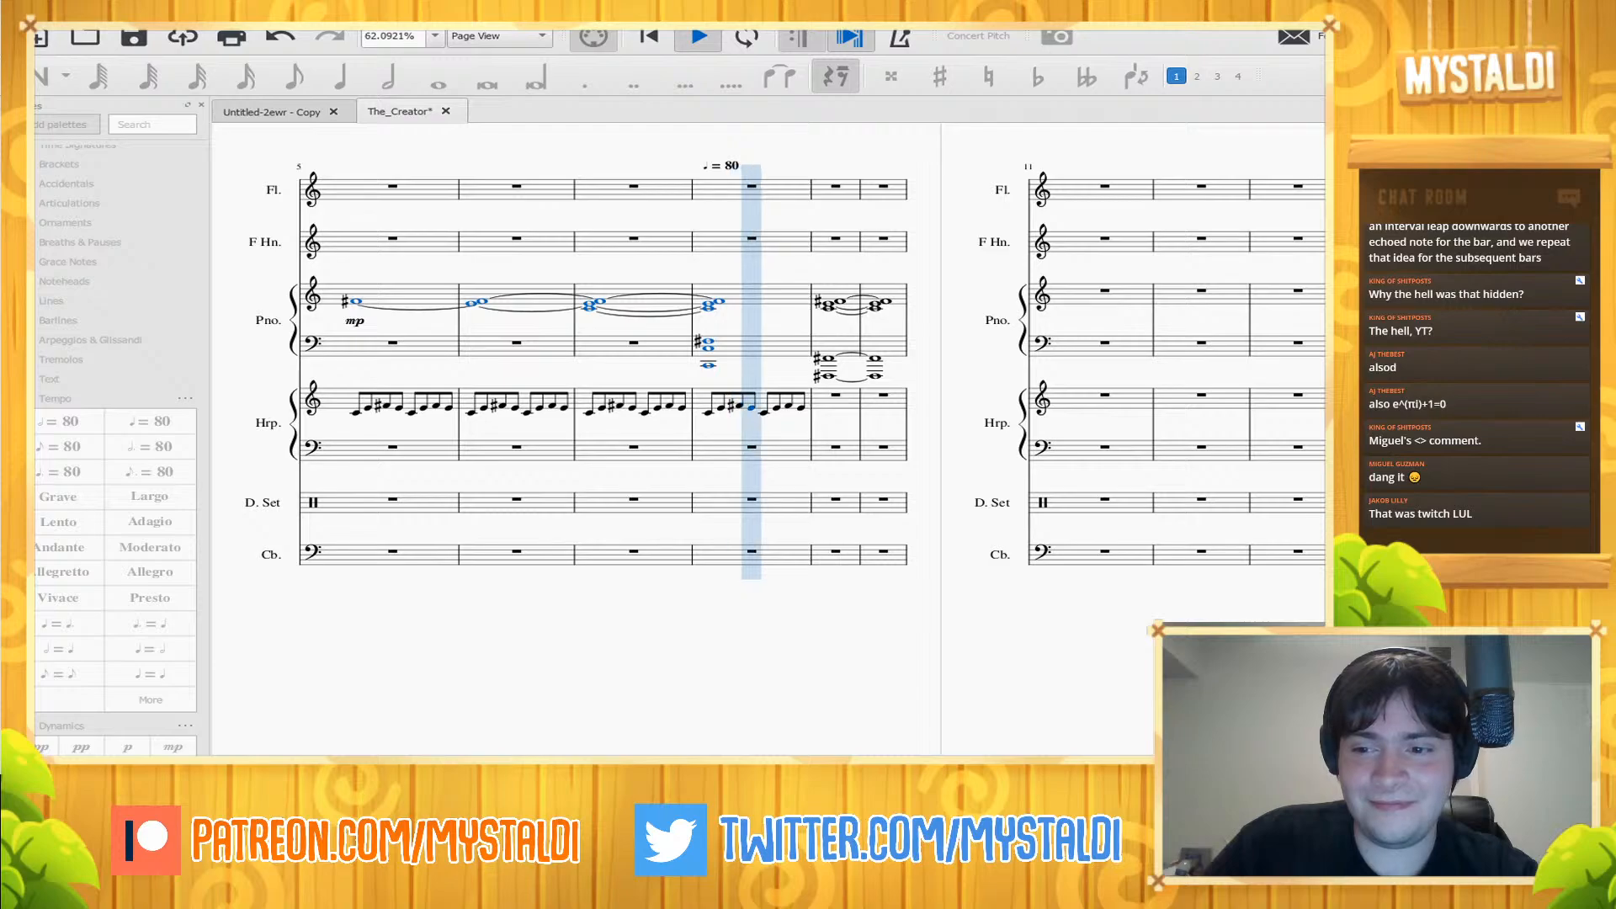
key("space")
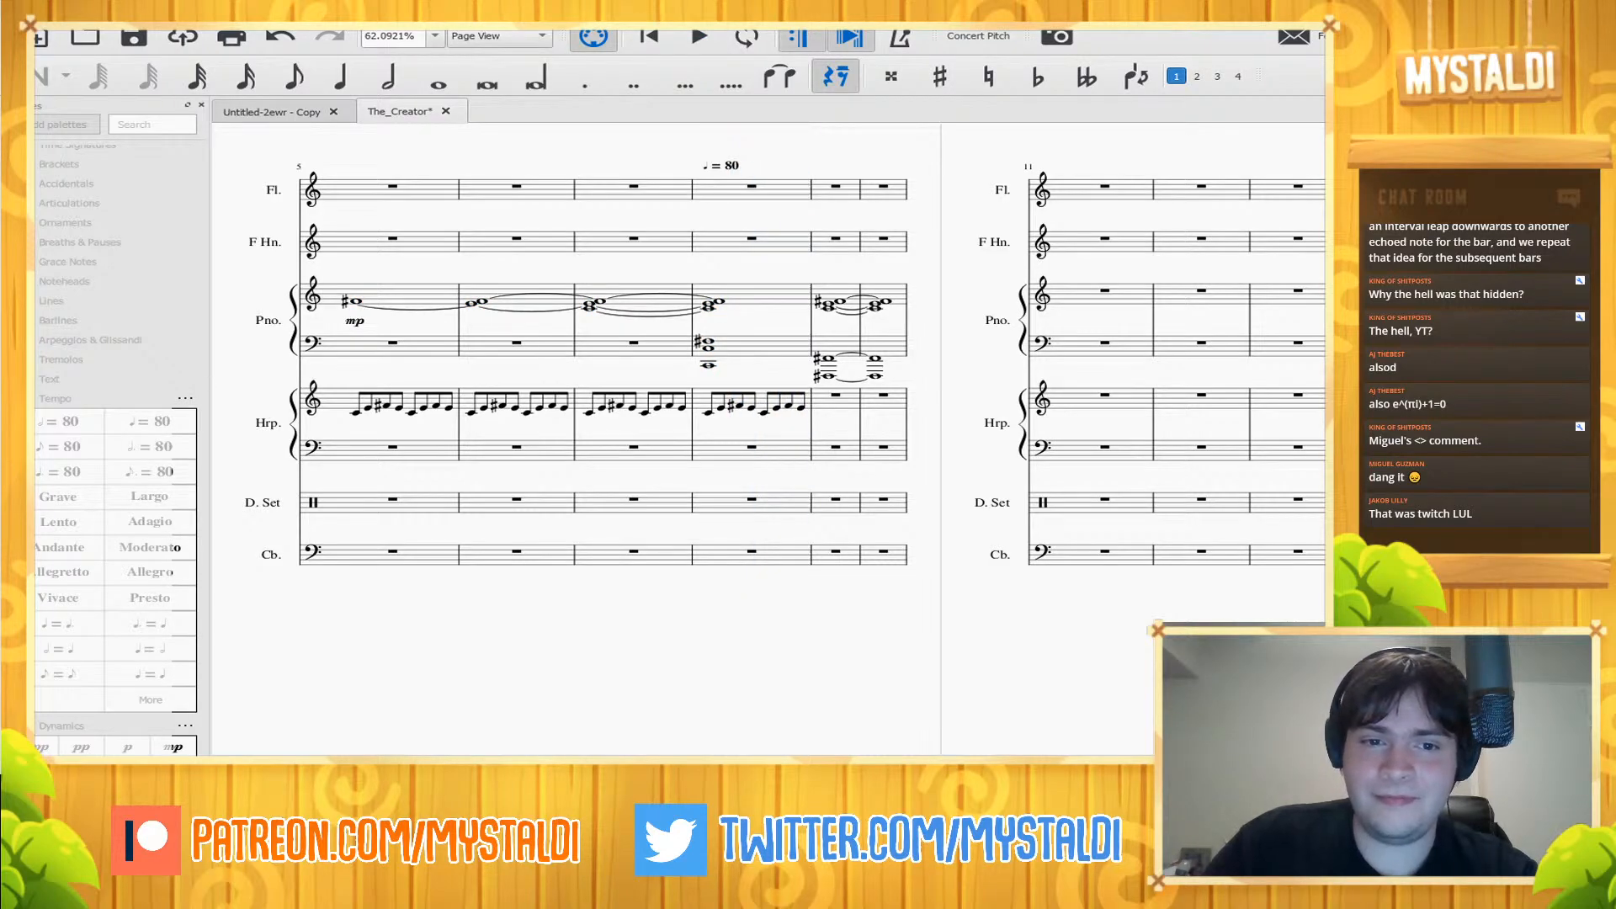
- Delete the tied piano chords in measures 9 and 10 from both staves
left_click(819, 301)
mouse_move(818, 274)
left_mouse_down()
mouse_move(836, 311)
mouse_move(918, 366)
left_mouse_up()
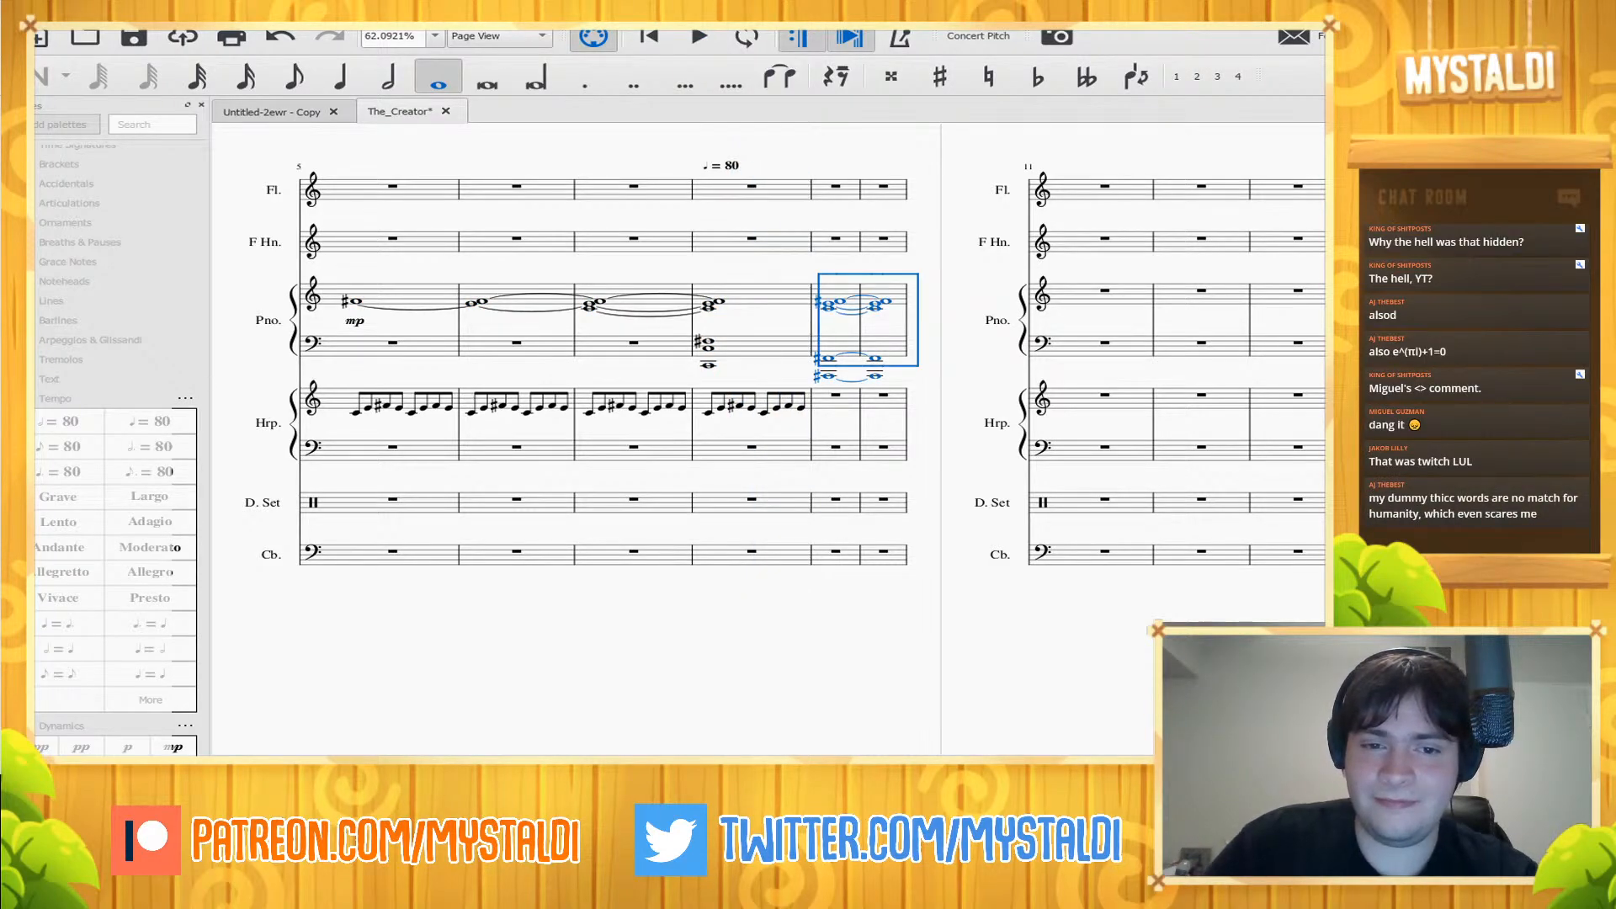
key("Delete")
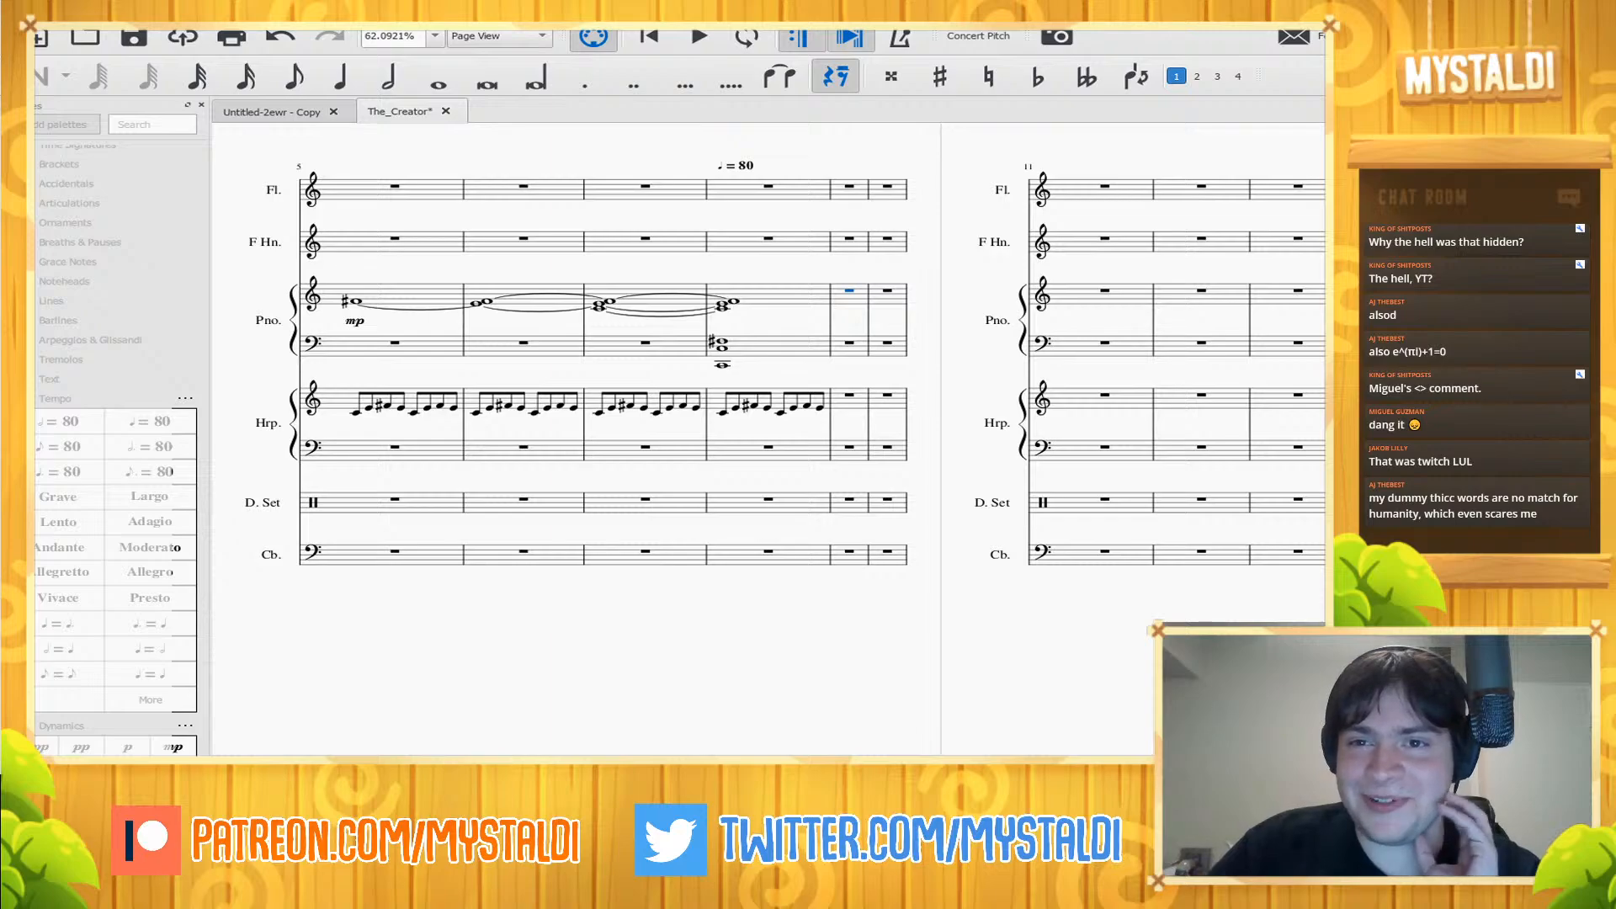
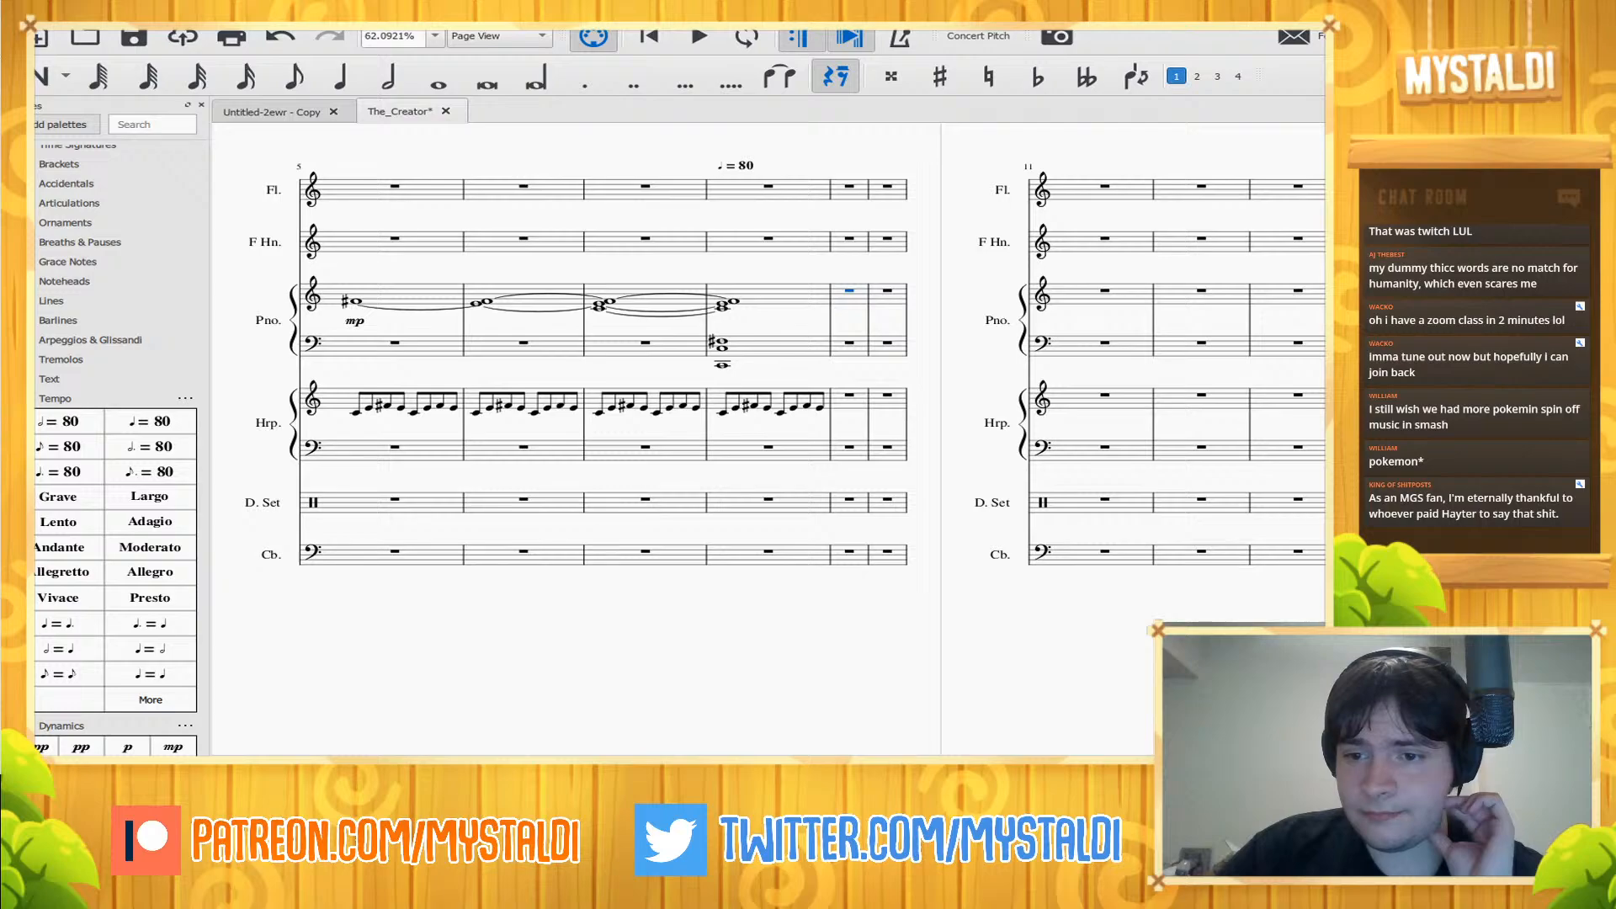
- Listen from the beginning and lower the middle note of the measure 4 piano bass chord to a sharpened note just below the staff
key("Home")
key("space")
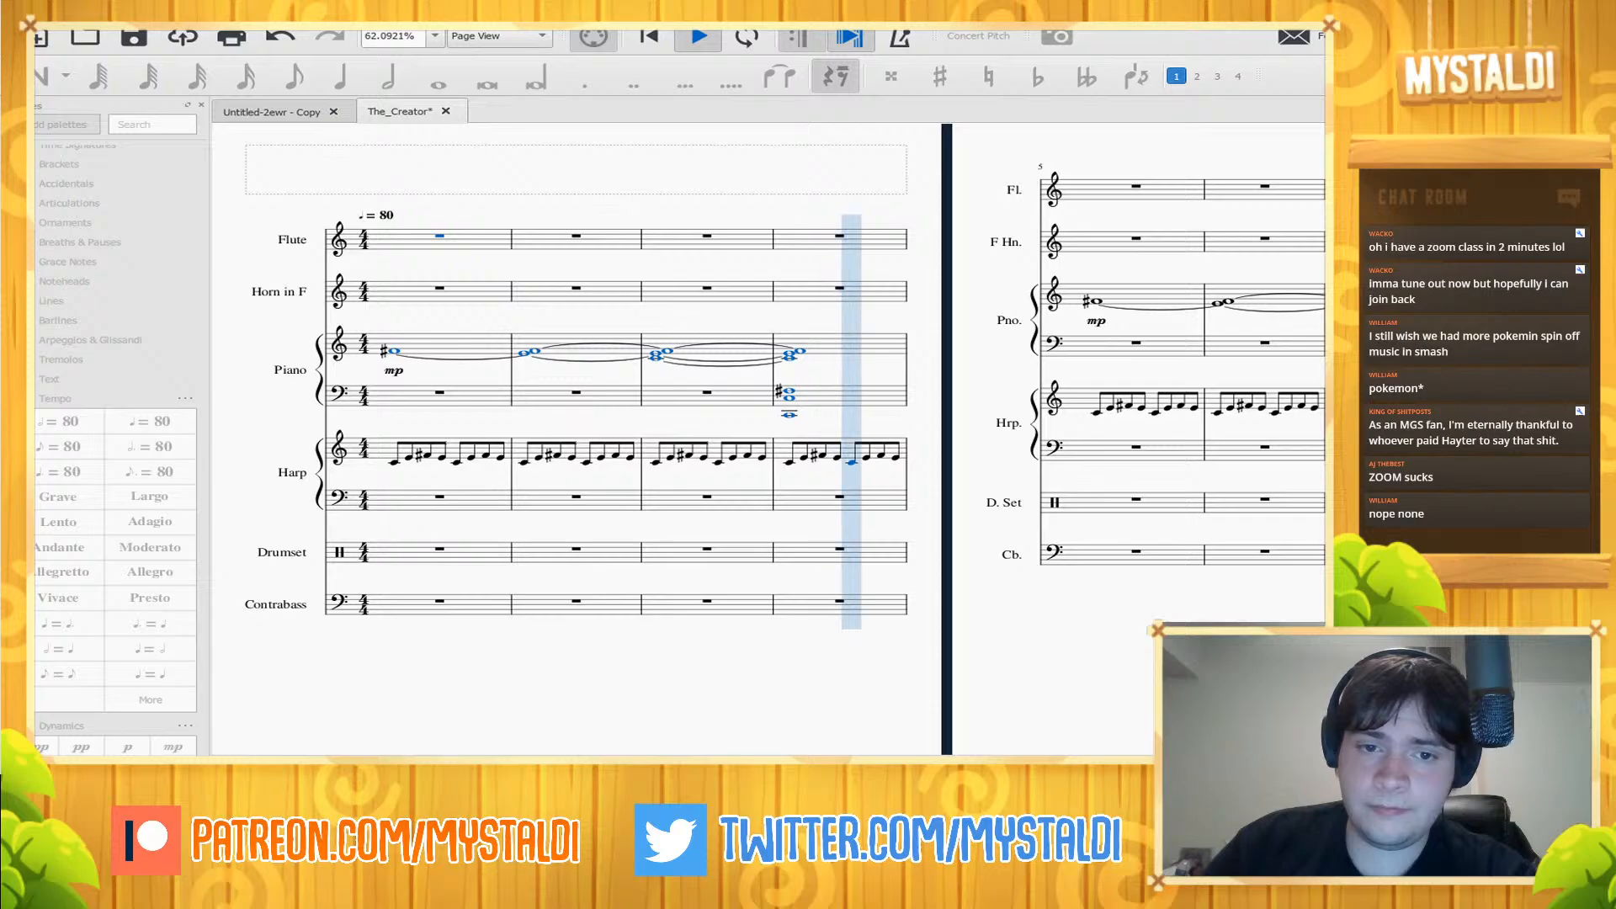
key("space")
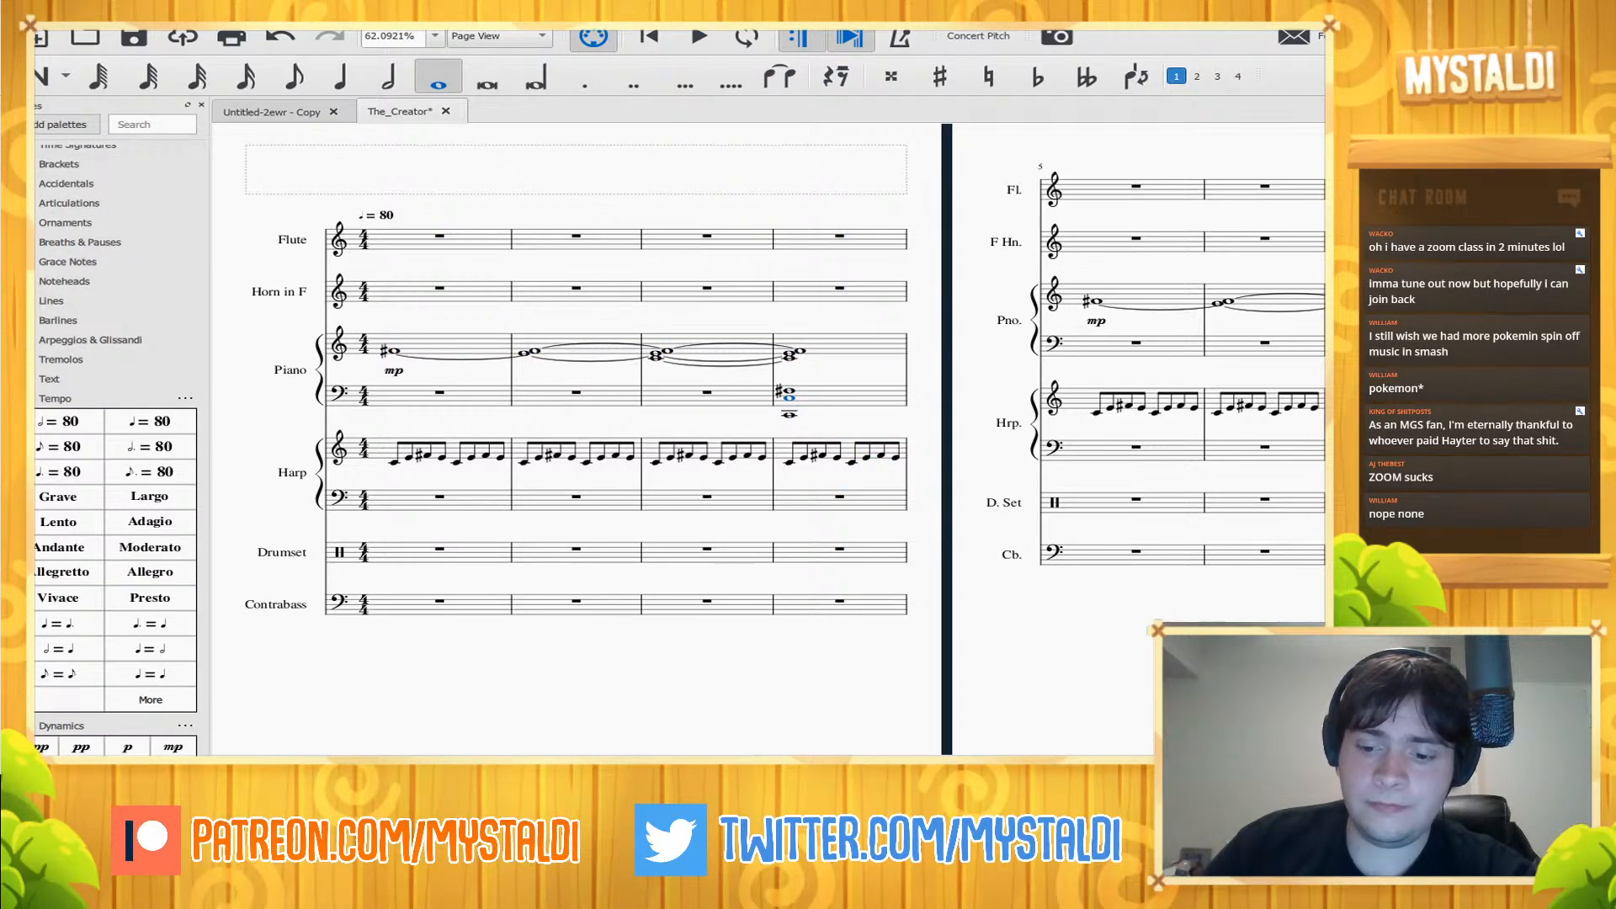
key("Down")
key("Down")
key("Down")
key("Down")
key("Down")
key("Down")
key("Down")
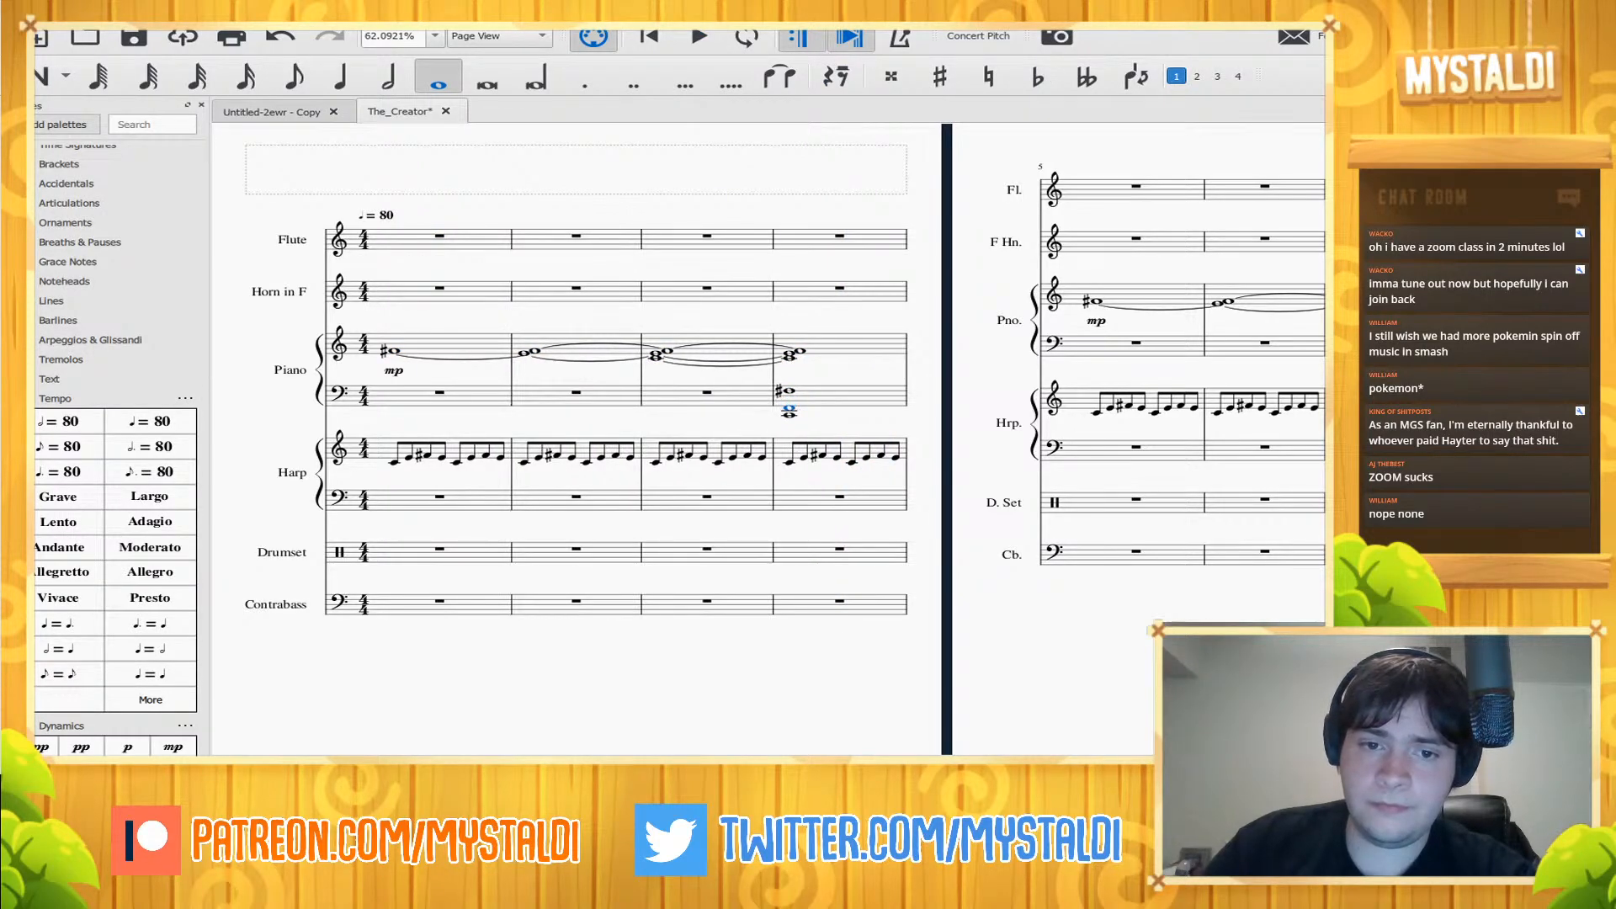
key("Up")
key("Down")
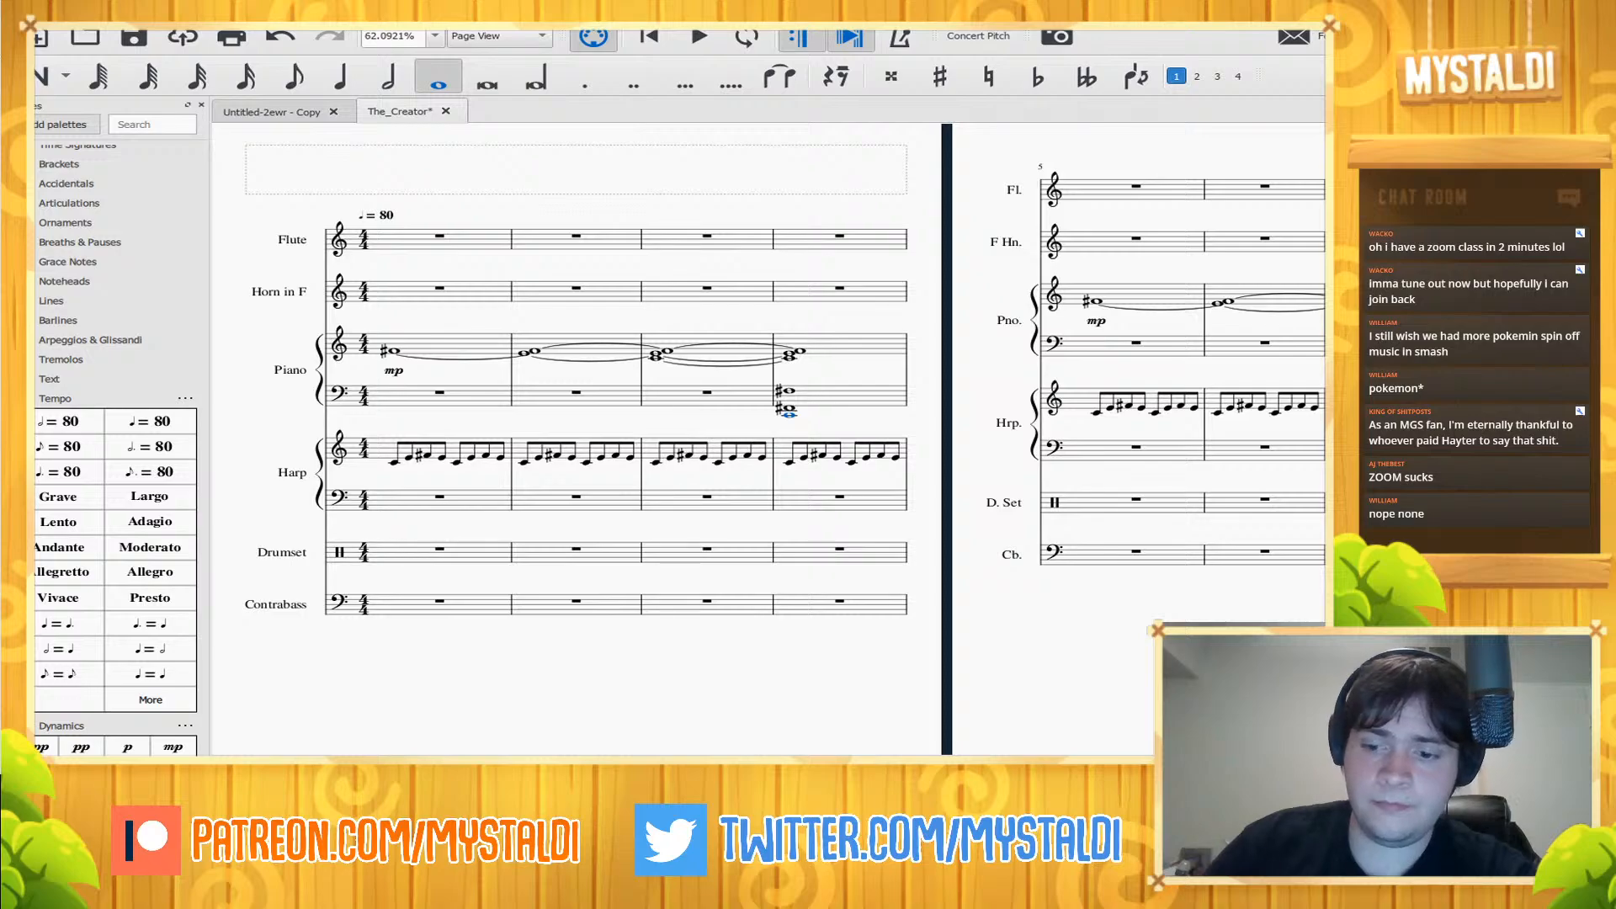
- Listen to the piano and harp parts from measure 4 on, and replay the introduction from the beginning
key("space")
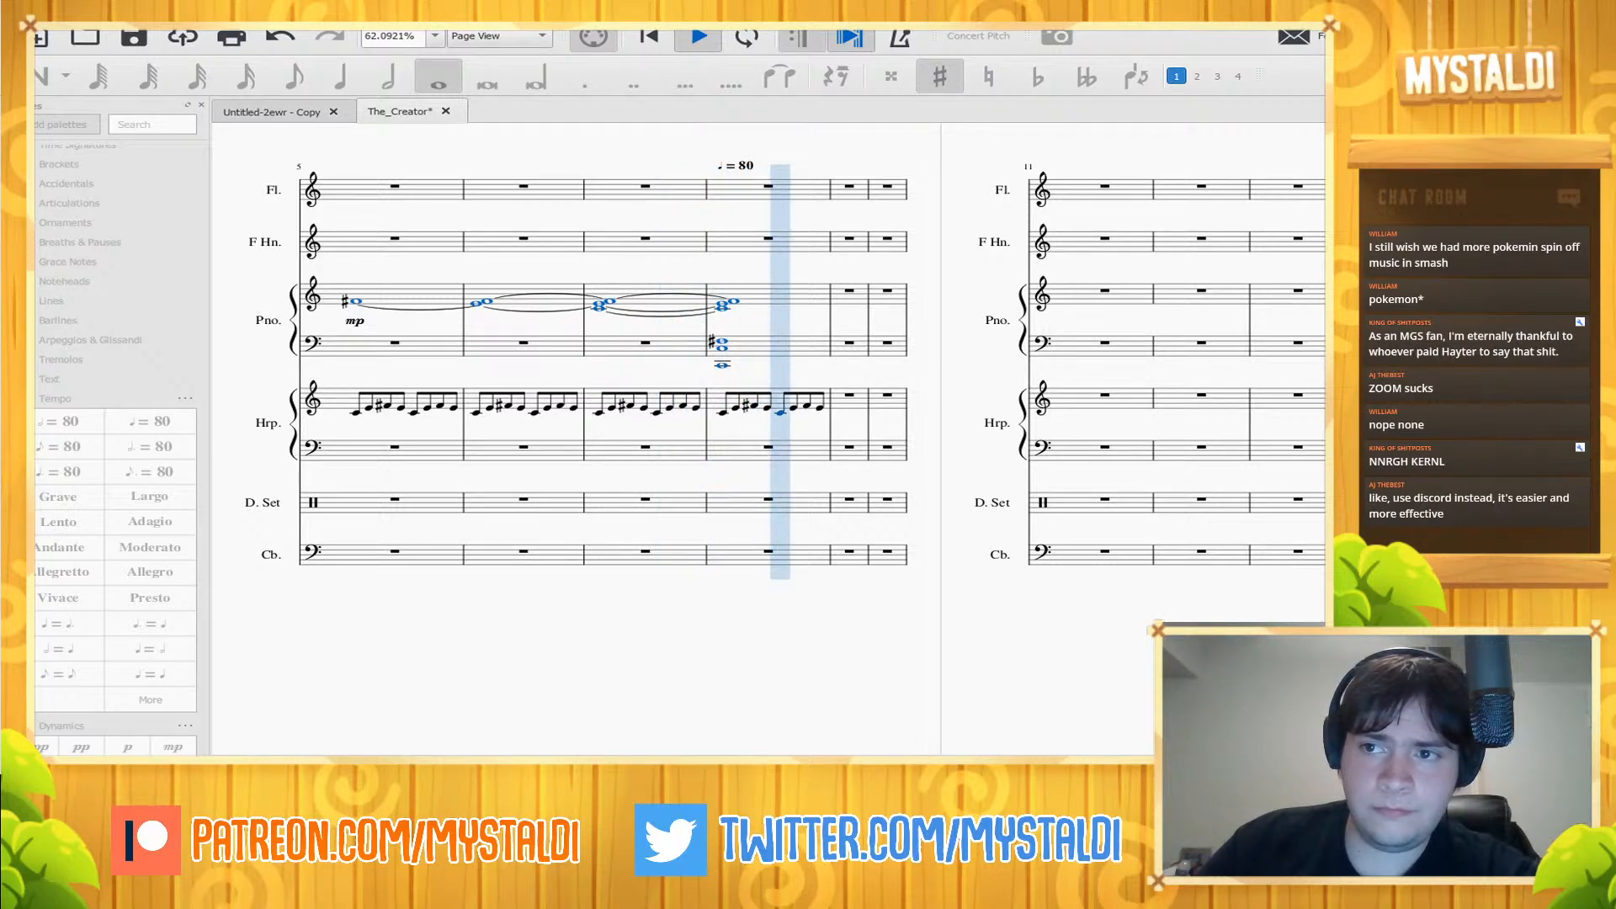
key("space")
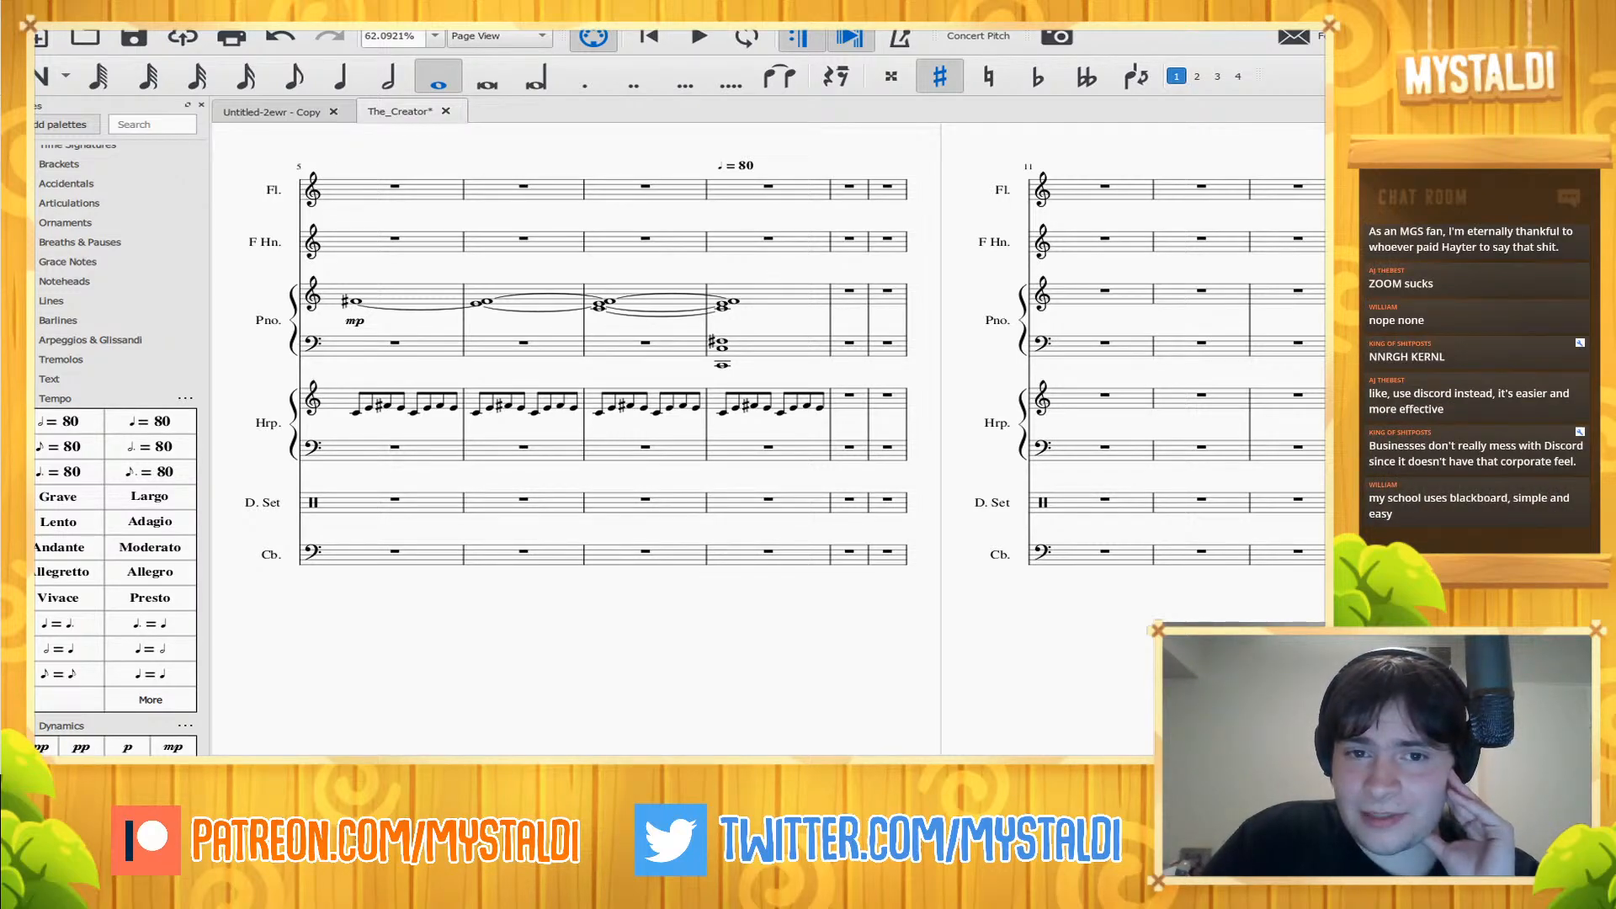
left_click(649, 36)
key("space")
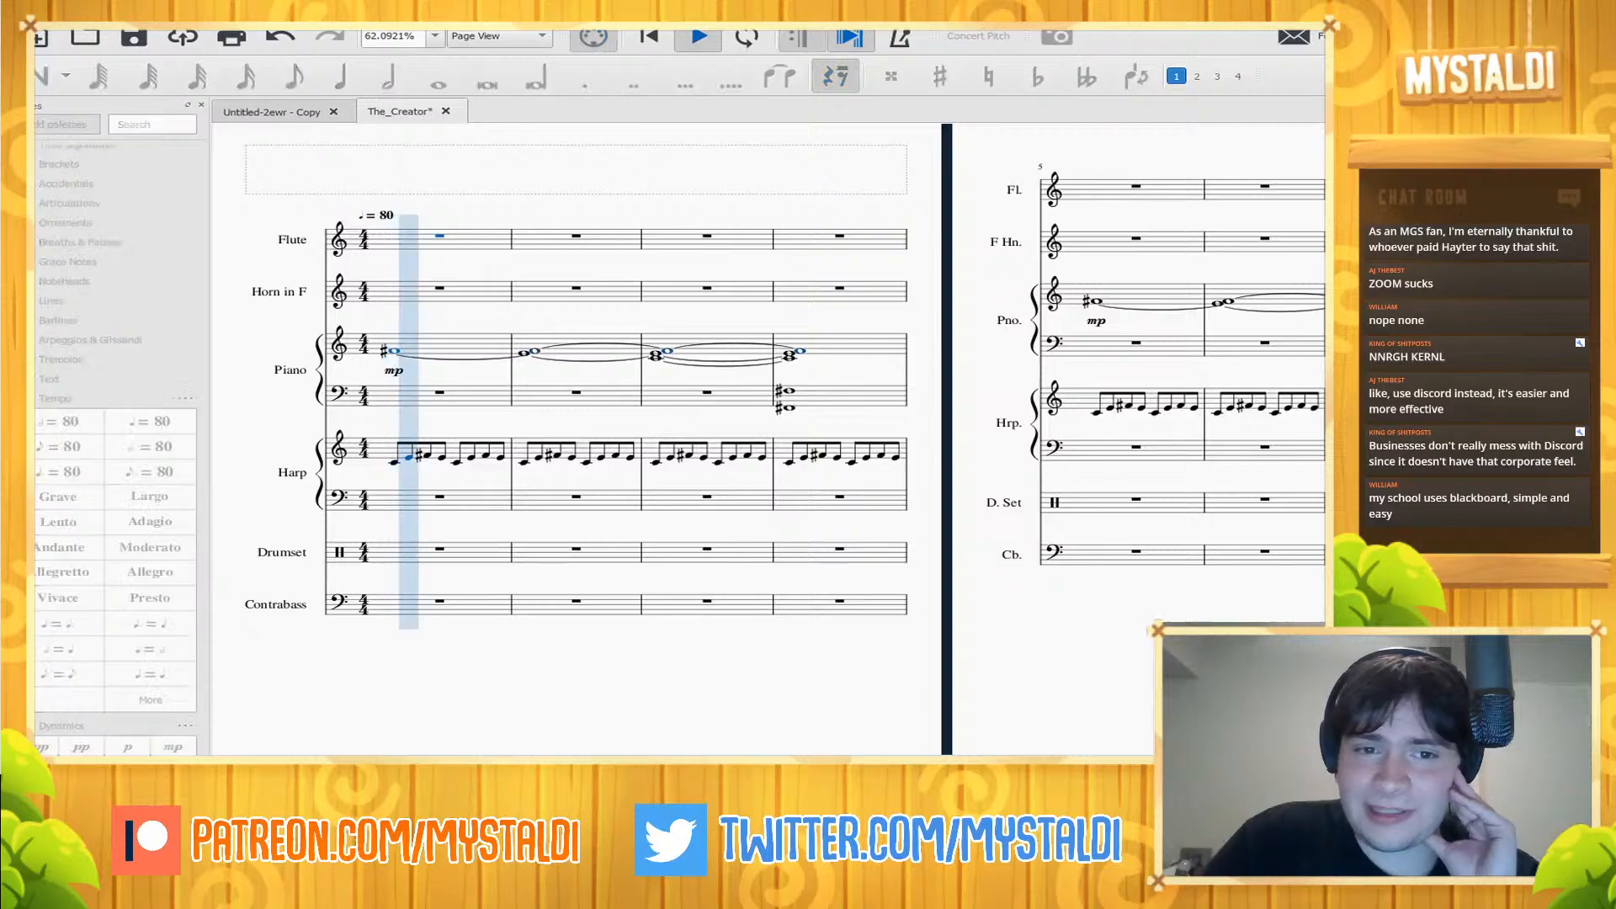
key("space")
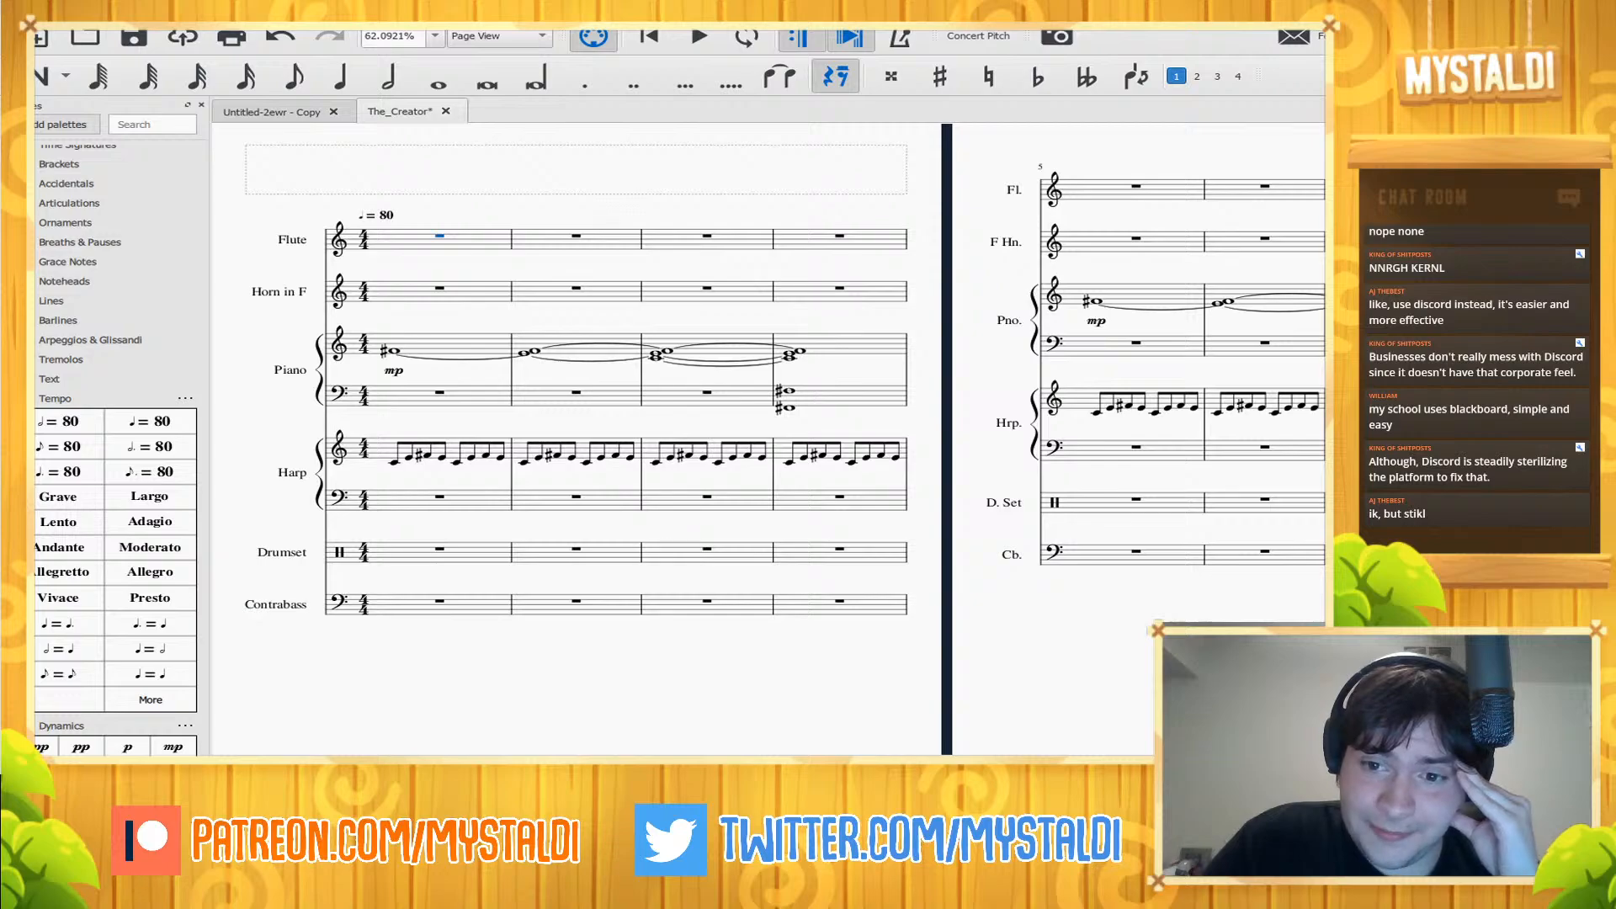
left_click(393, 350)
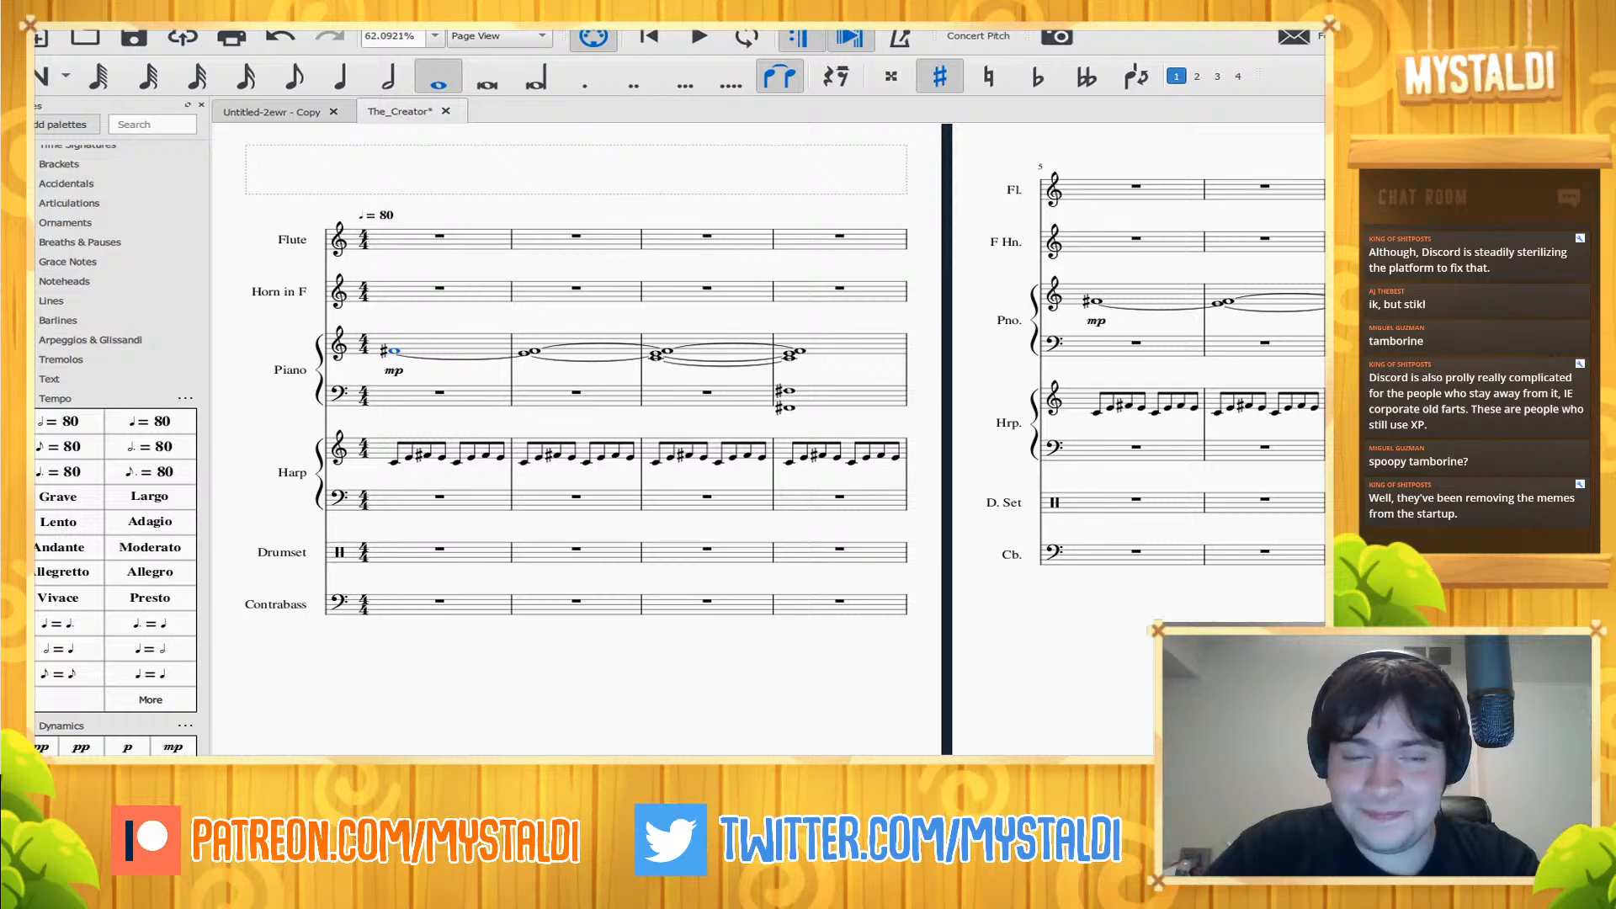
key("space")
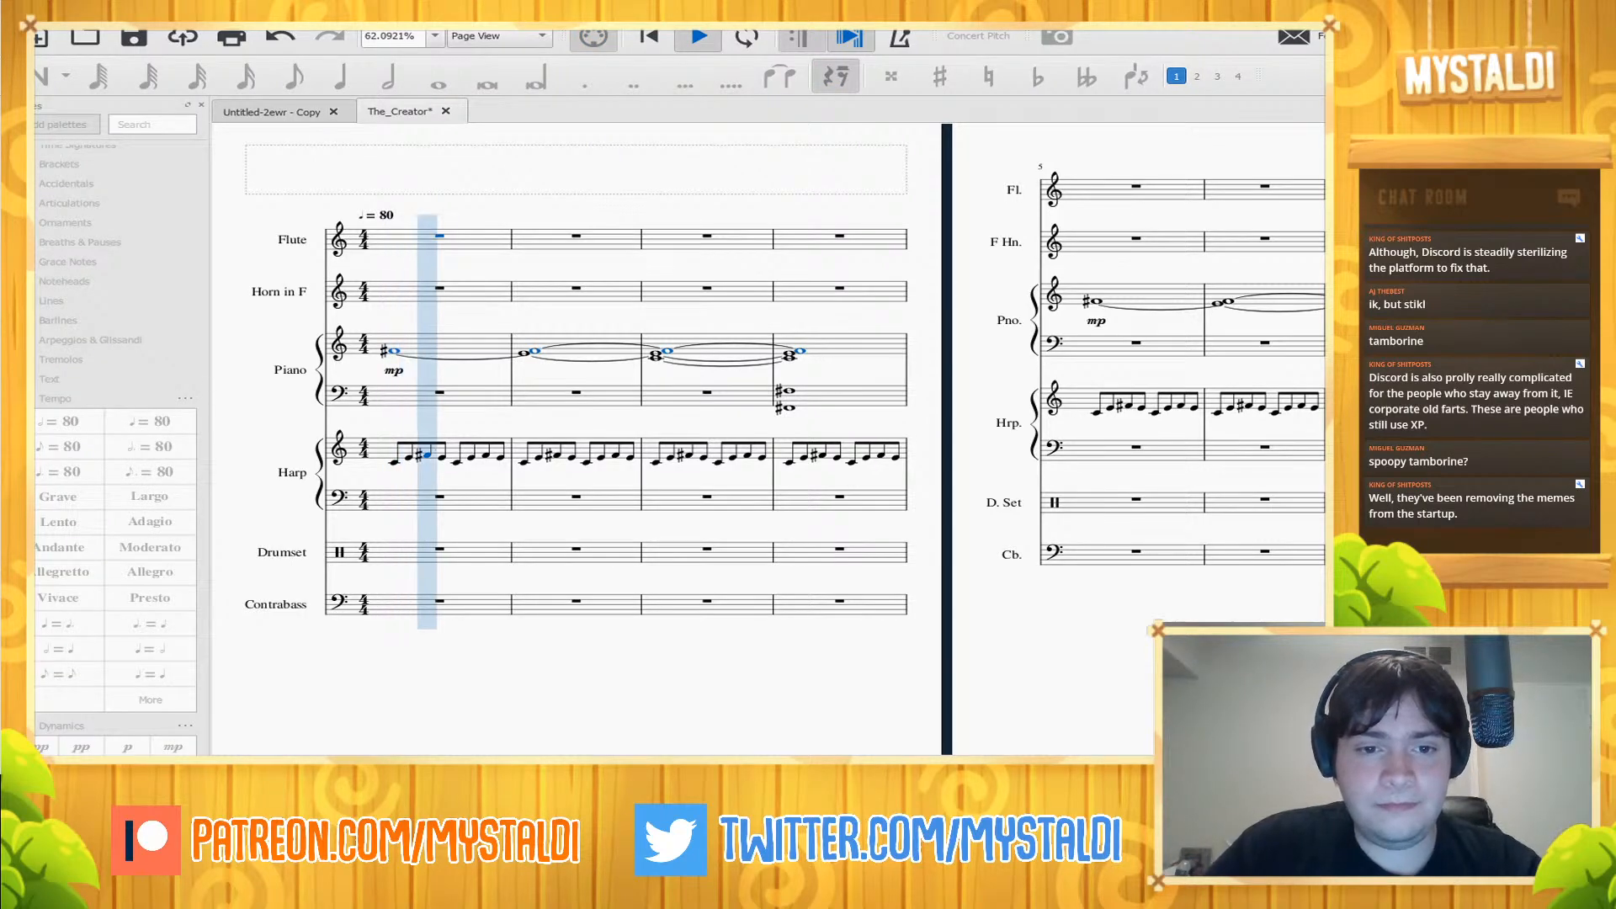
key("space")
- Transpose the whole score down two semitones and listen to the result
key("ctrl+a")
key("Down")
key("Down")
key("space")
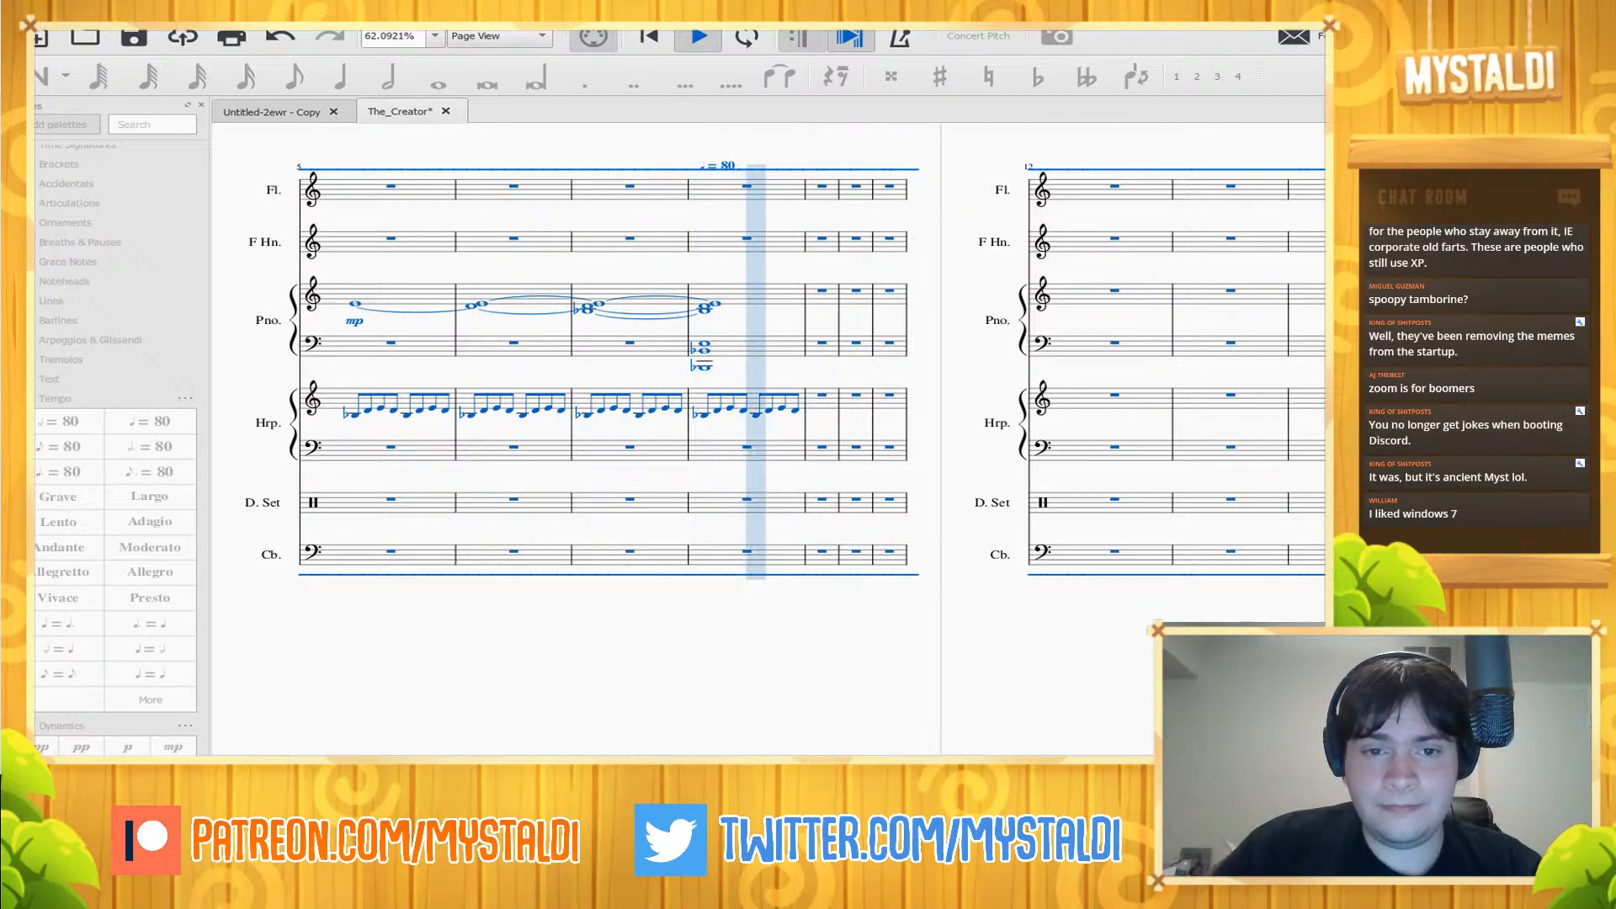
key("space")
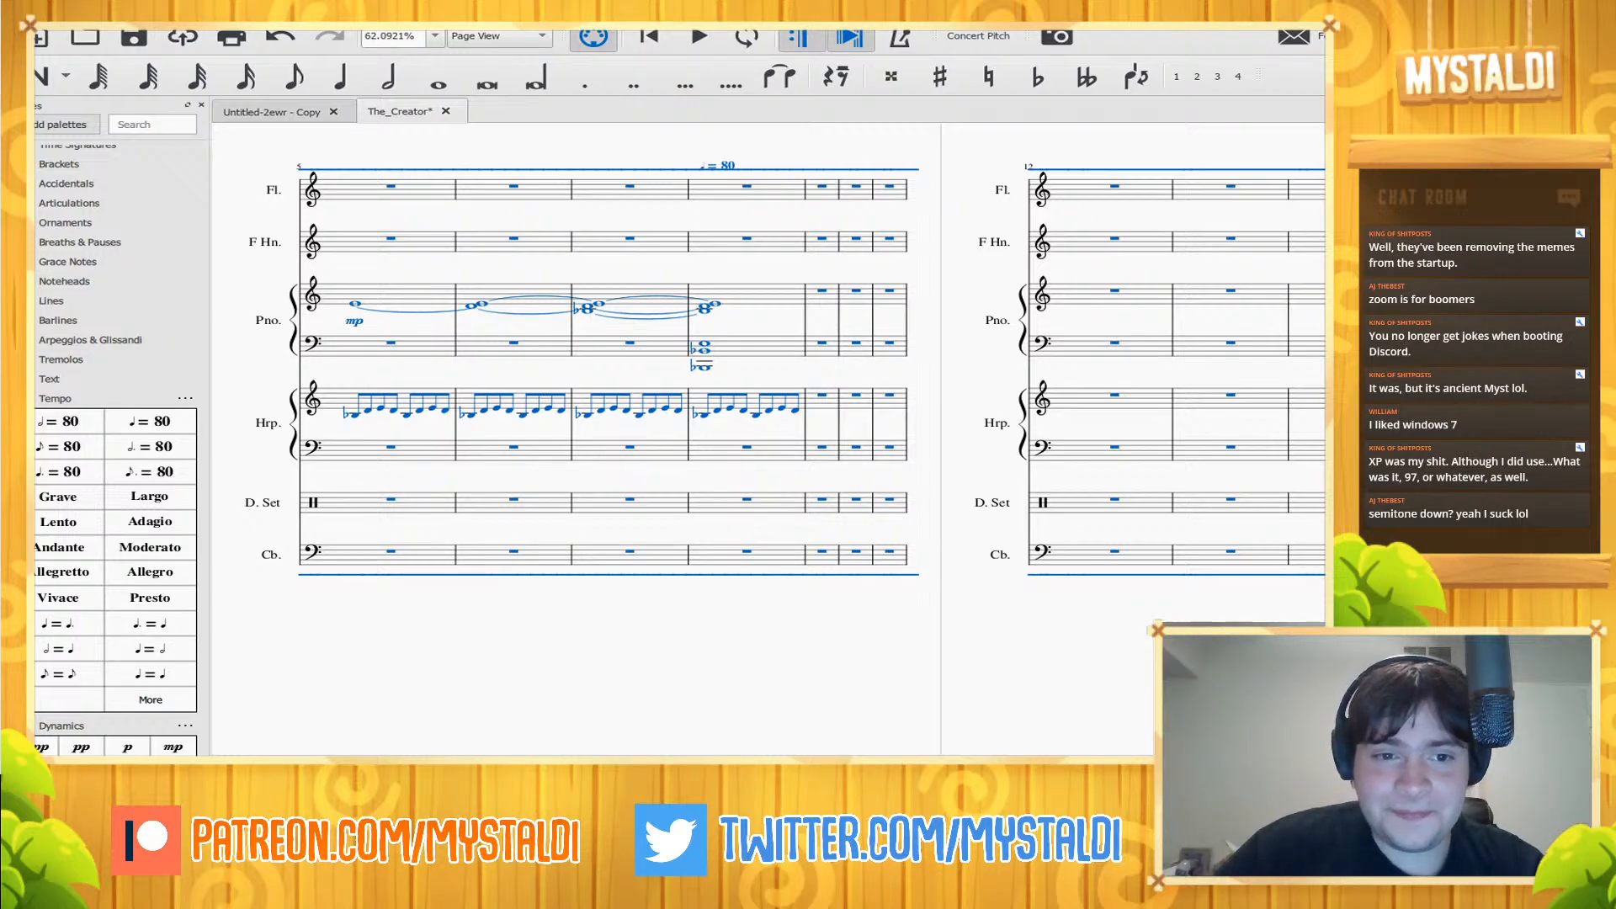
- Raise the whole score by one semitone and listen from the beginning
key("Up")
key("space")
left_click(649, 36)
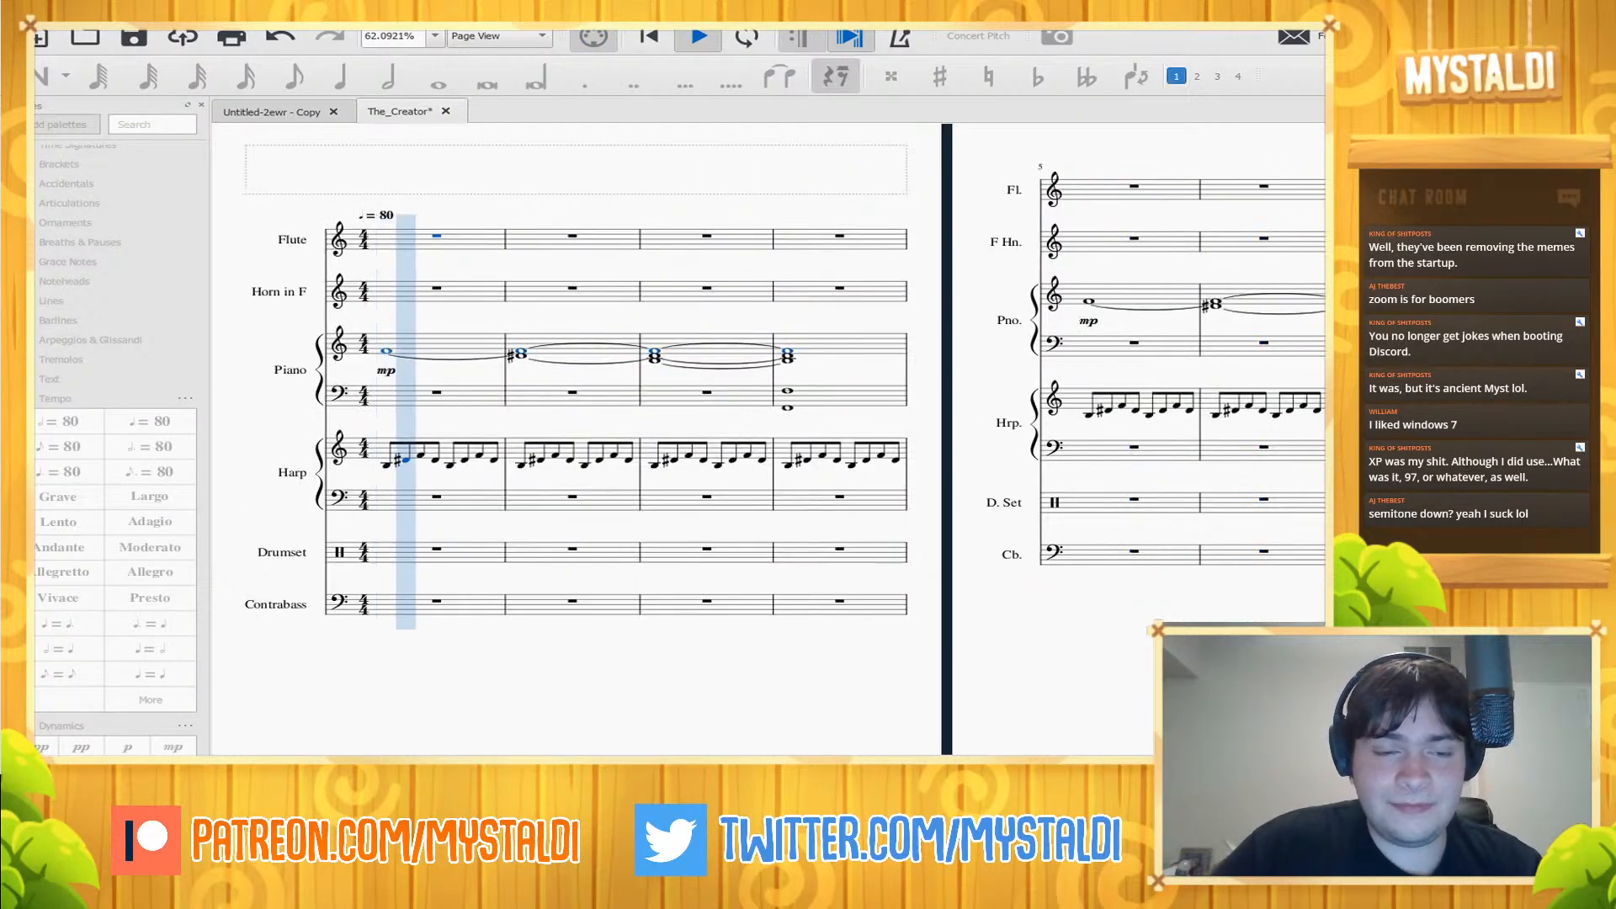
key("space")
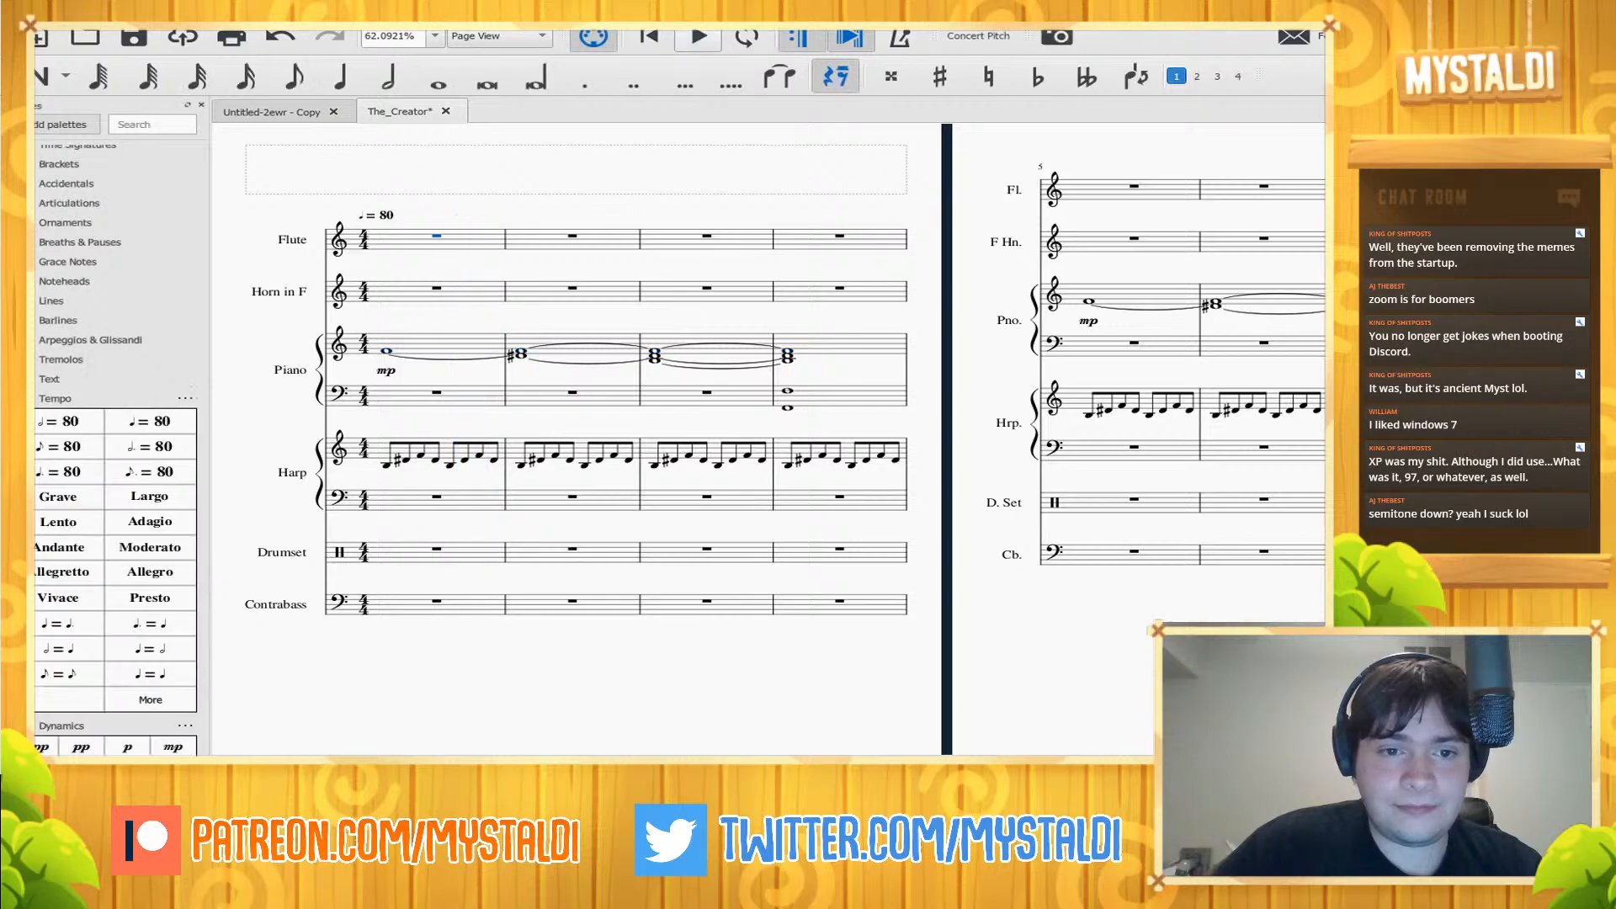
- Transpose the whole score up to its original pitch, spelled with flats, and play it briefly
key("ctrl+a")
key("Down")
key("Down")
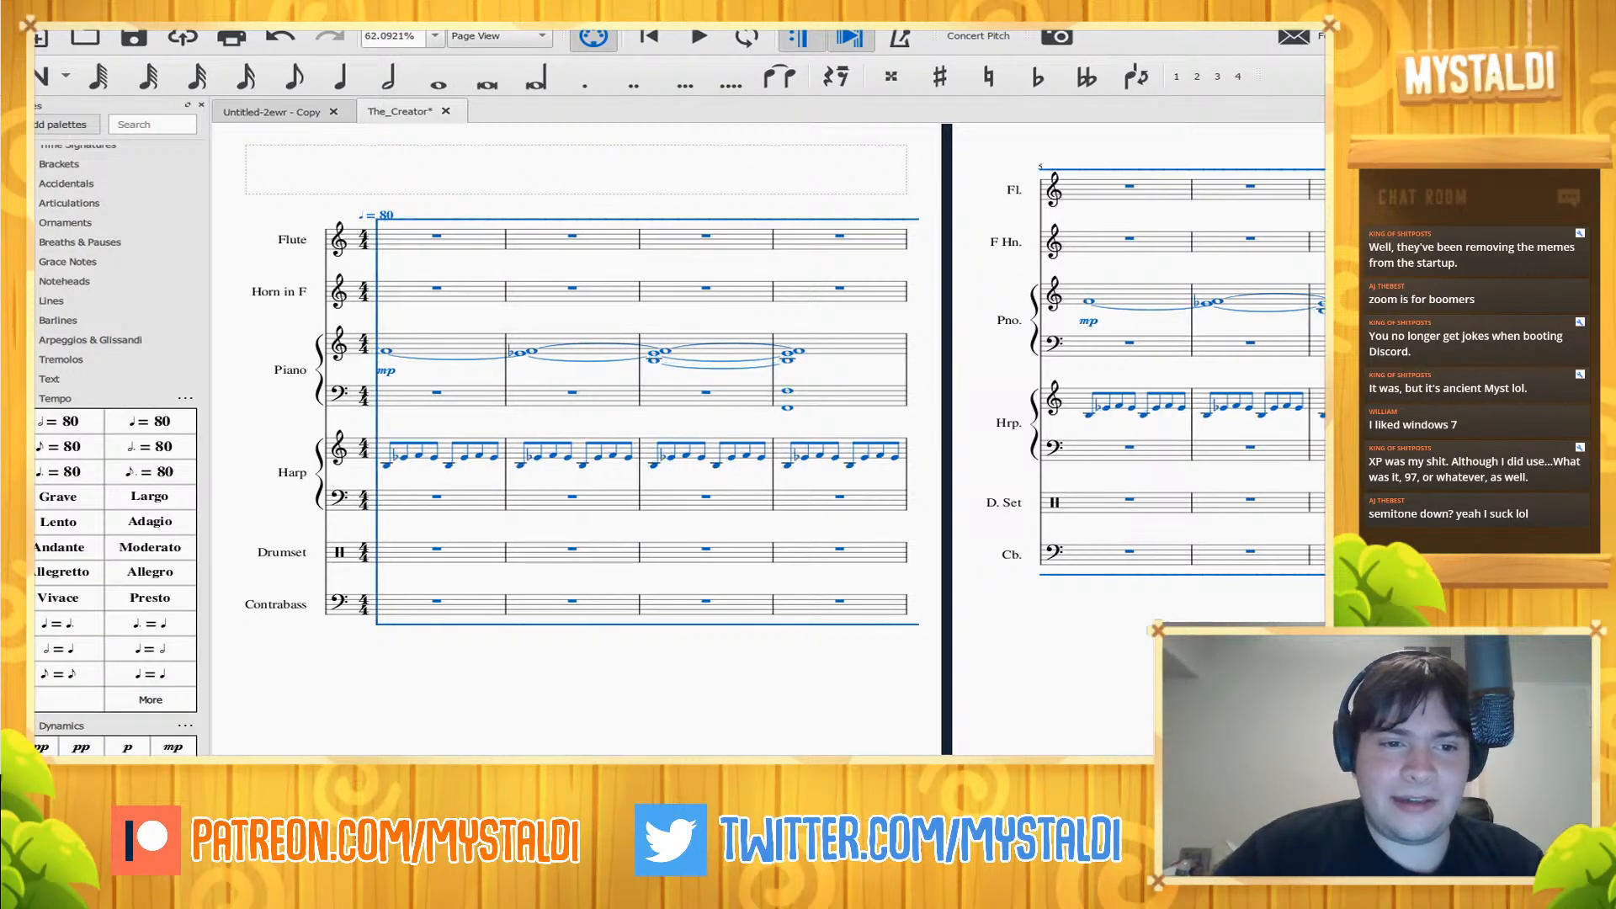
key("Down")
key("Down")
key("space")
key("space")
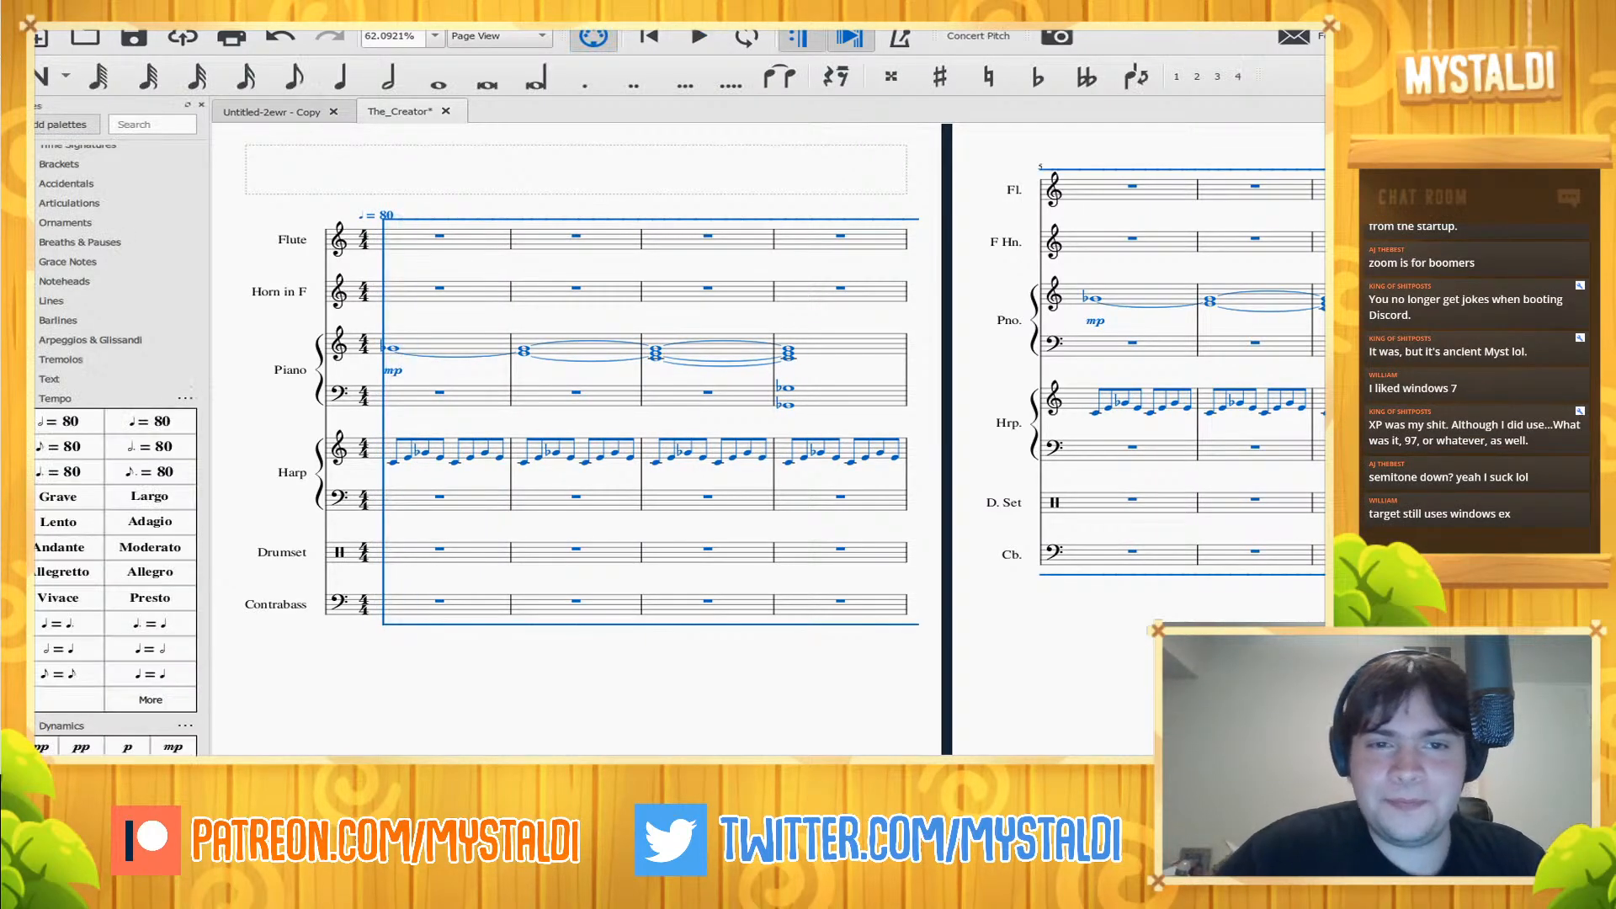